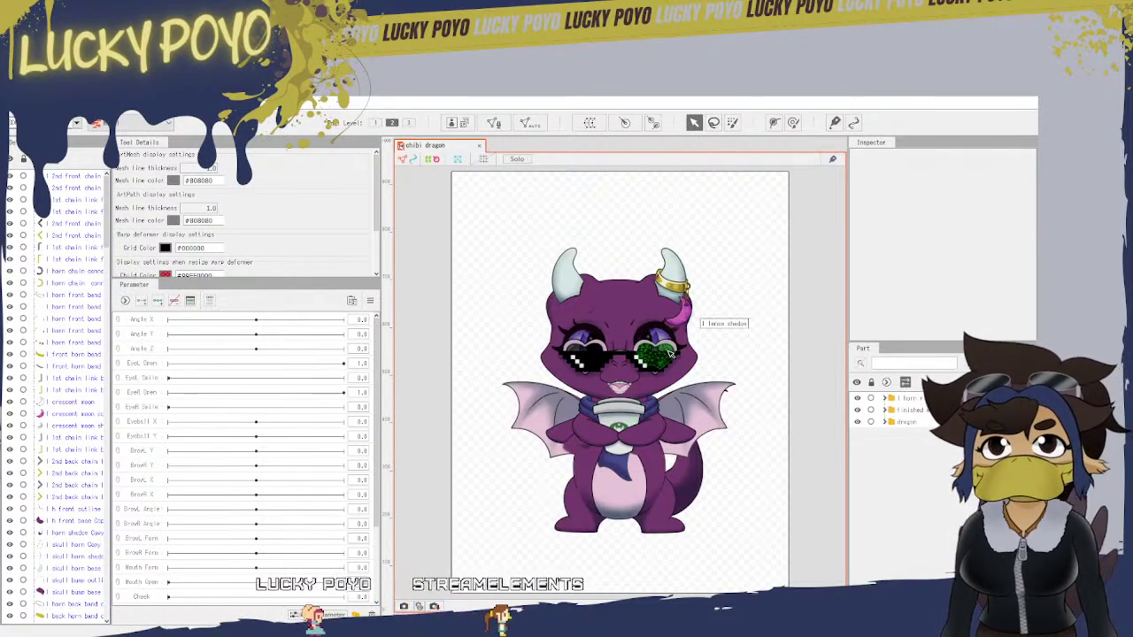
Step: Expand the dragon part folder down to its arms, head, main body and scarf back contents
{"action": "scroll", "coordinate": [670, 354], "scroll_direction": "up", "scroll_amount": 4}
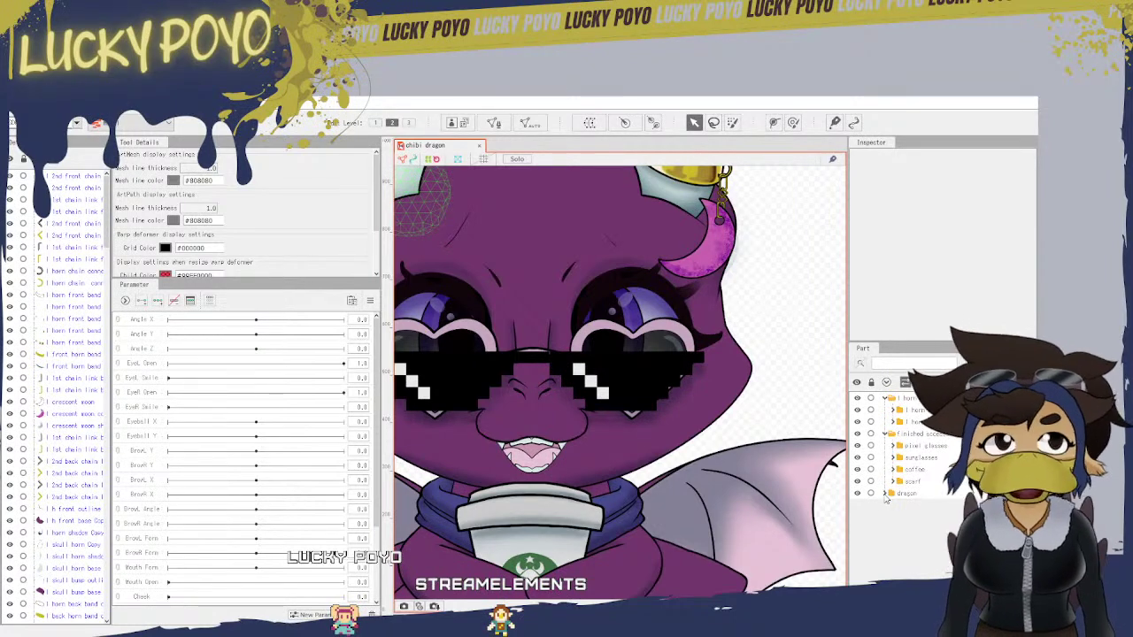
{"action": "left_click", "coordinate": [884, 494]}
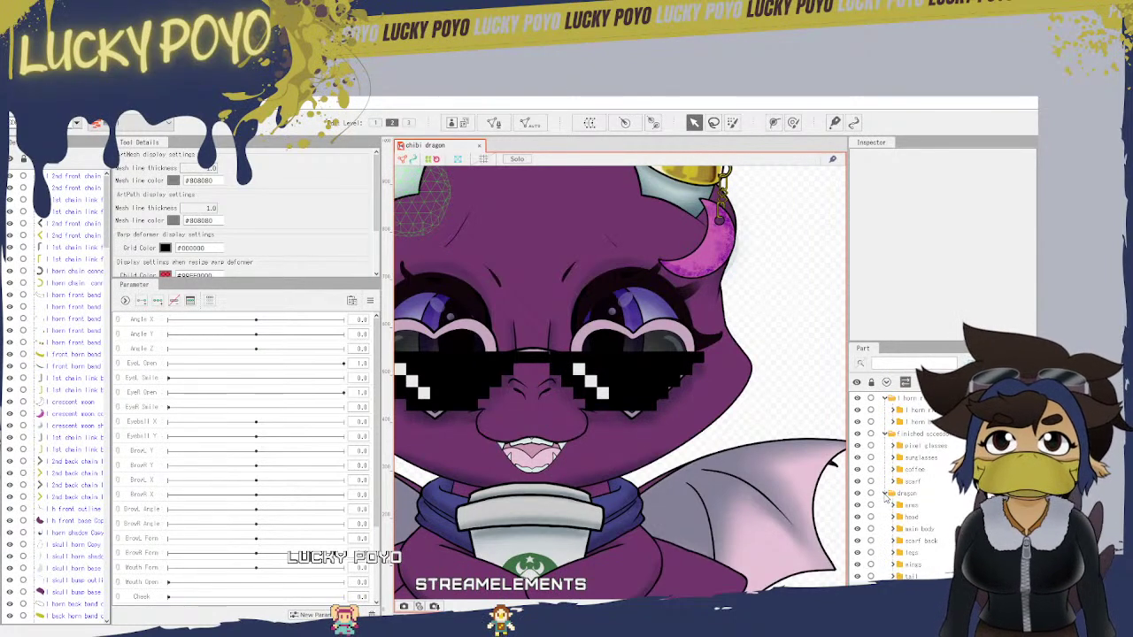
{"action": "left_click", "coordinate": [894, 506]}
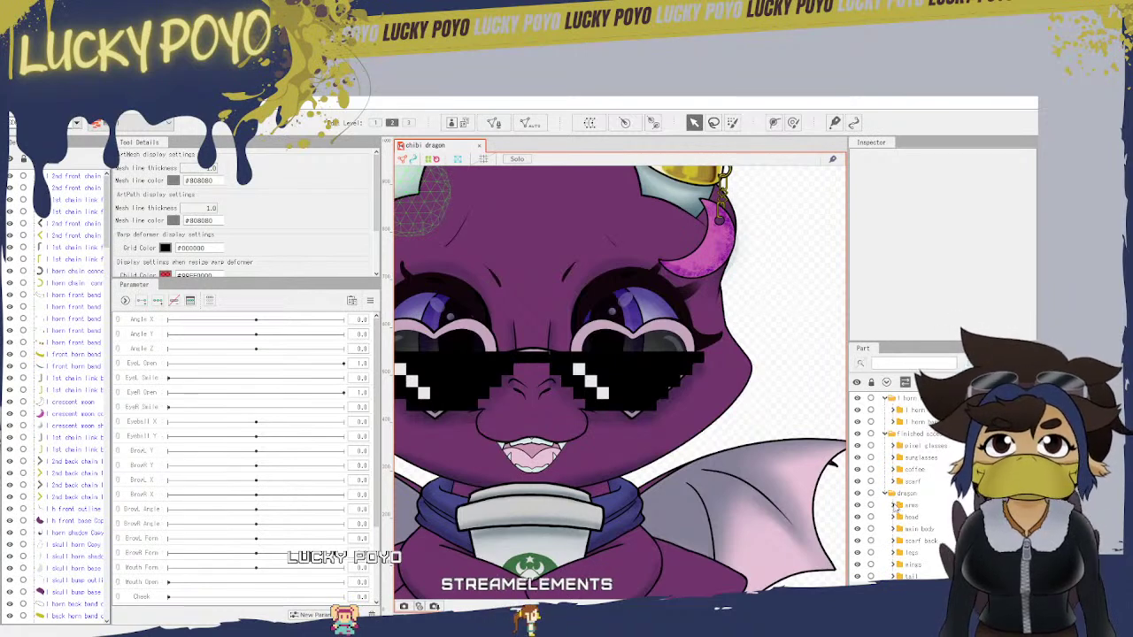
{"action": "left_click", "coordinate": [893, 554]}
{"action": "scroll", "coordinate": [898, 558], "scroll_direction": "down", "scroll_amount": 1}
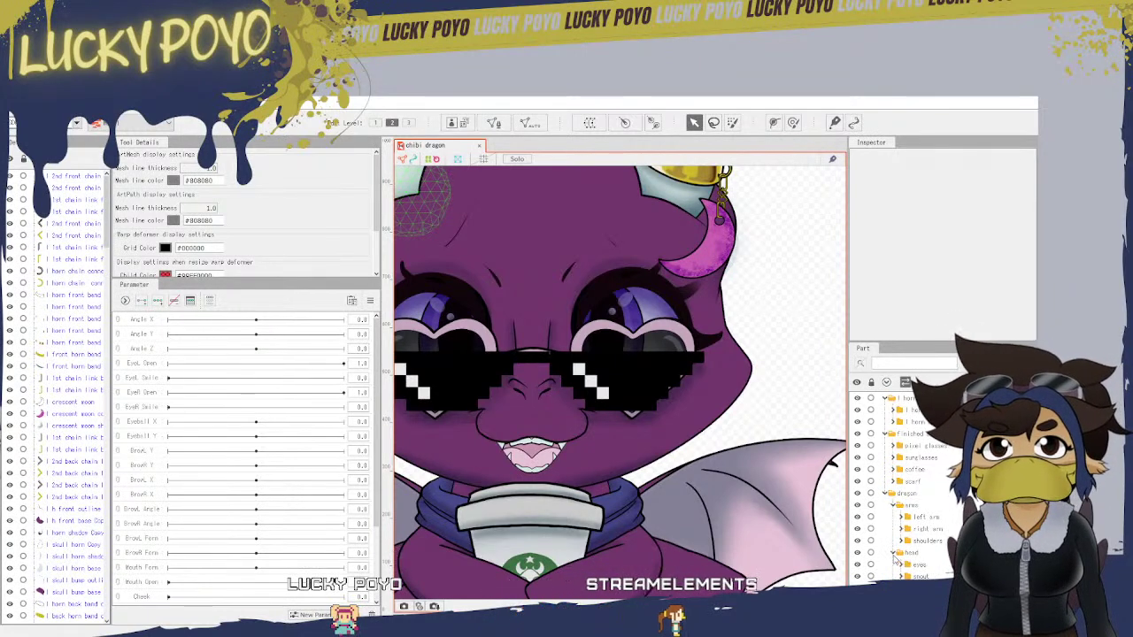
{"action": "scroll", "coordinate": [901, 557], "scroll_direction": "down", "scroll_amount": 1}
{"action": "left_click", "coordinate": [895, 552]}
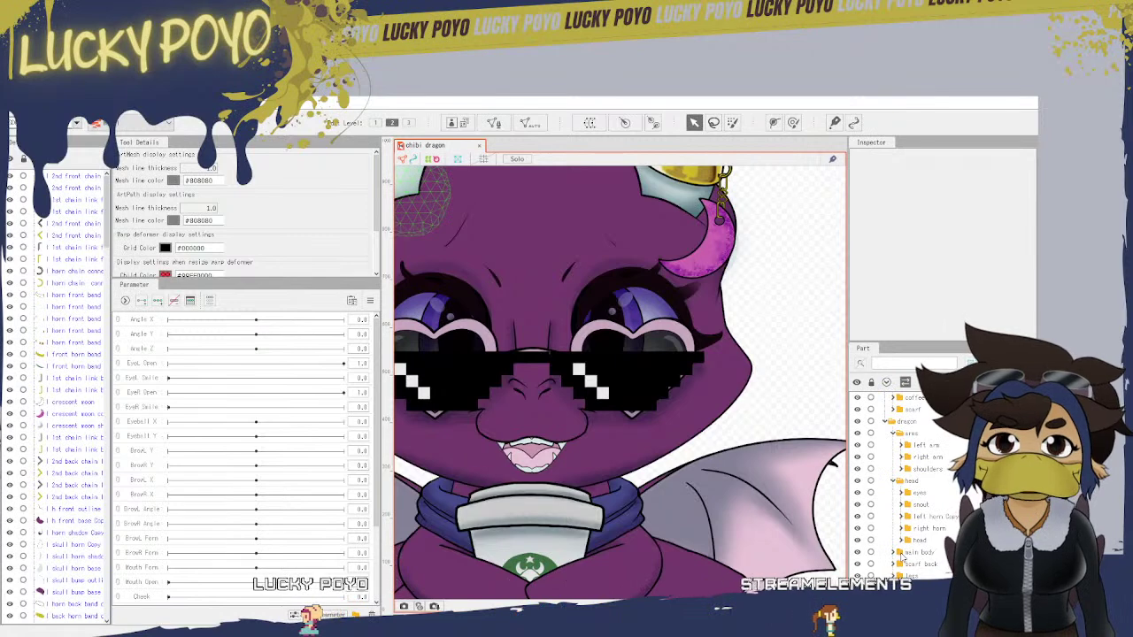
{"action": "scroll", "coordinate": [895, 556], "scroll_direction": "down", "scroll_amount": 3}
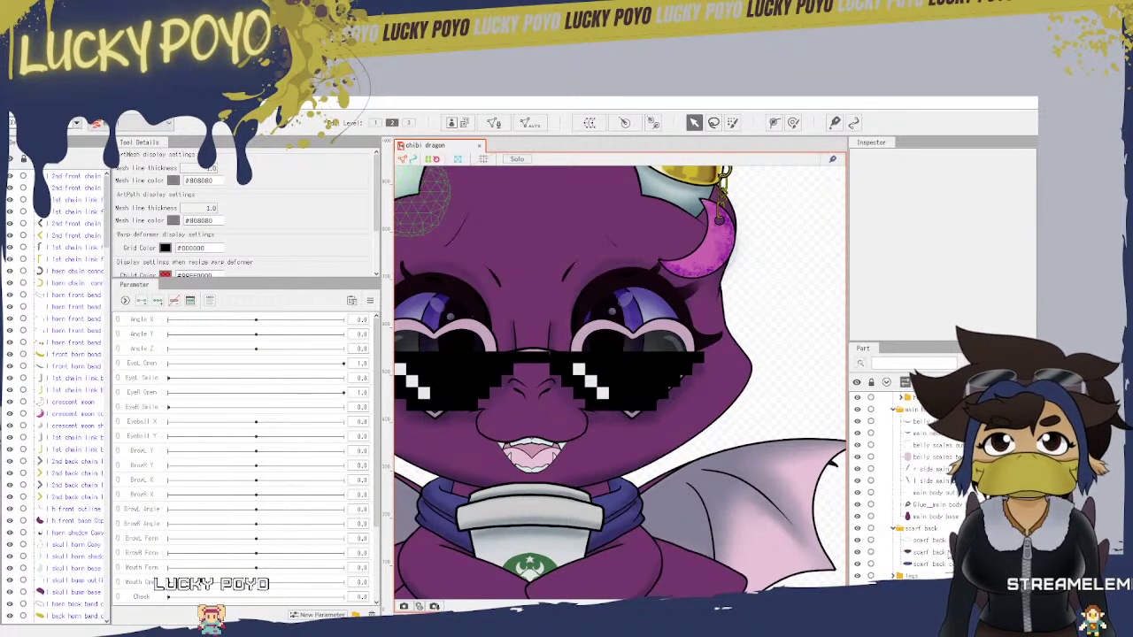
Step: Select the scarf back line art together with the scarf back color base mesh
{"action": "left_click", "coordinate": [935, 540]}
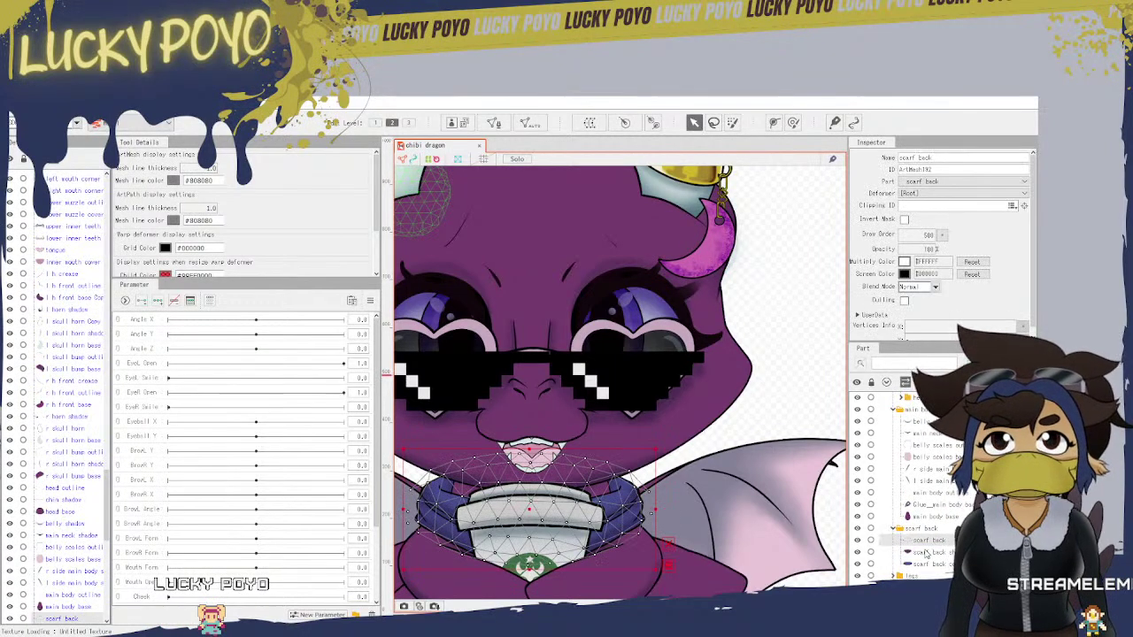
{"action": "left_click", "coordinate": [935, 554]}
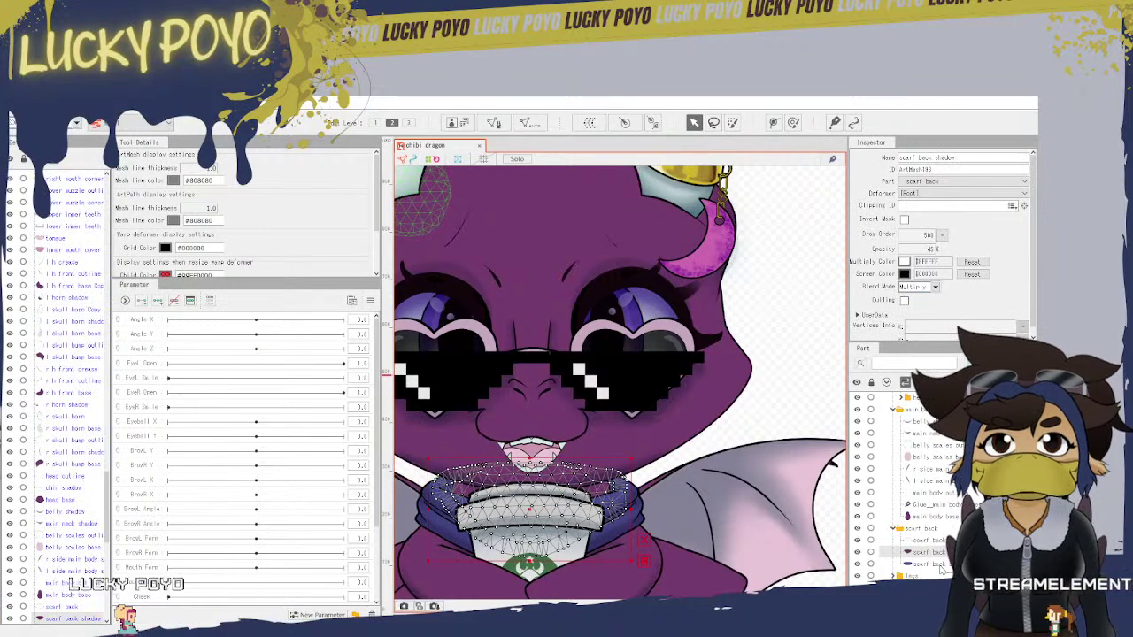
{"action": "left_click", "coordinate": [940, 567]}
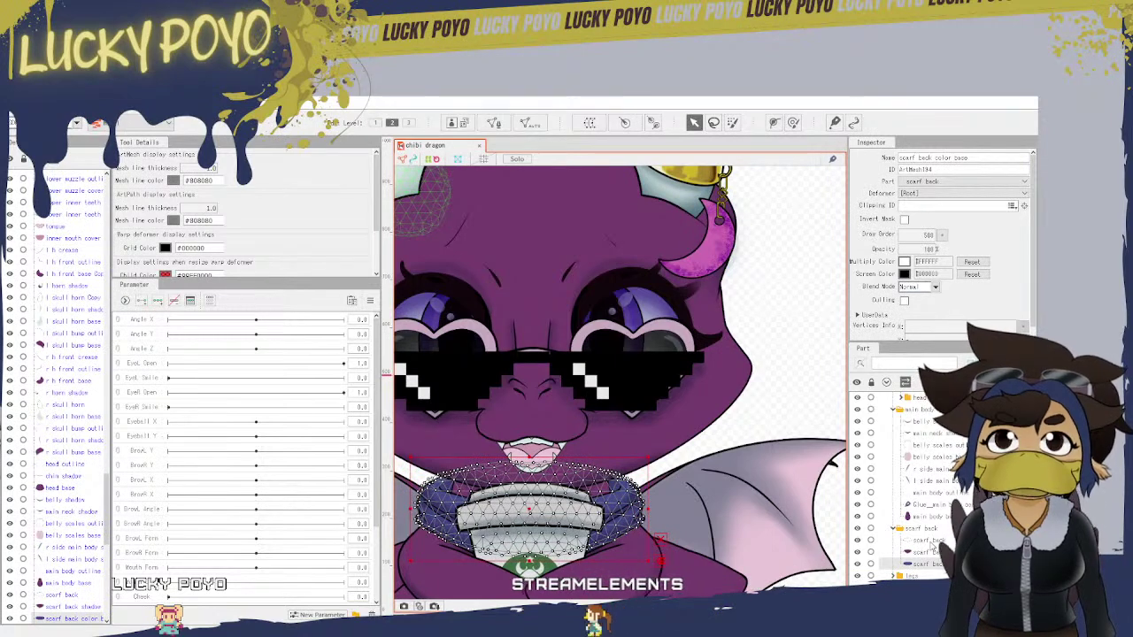
{"action": "left_click", "coordinate": [926, 541], "text": "ctrl"}
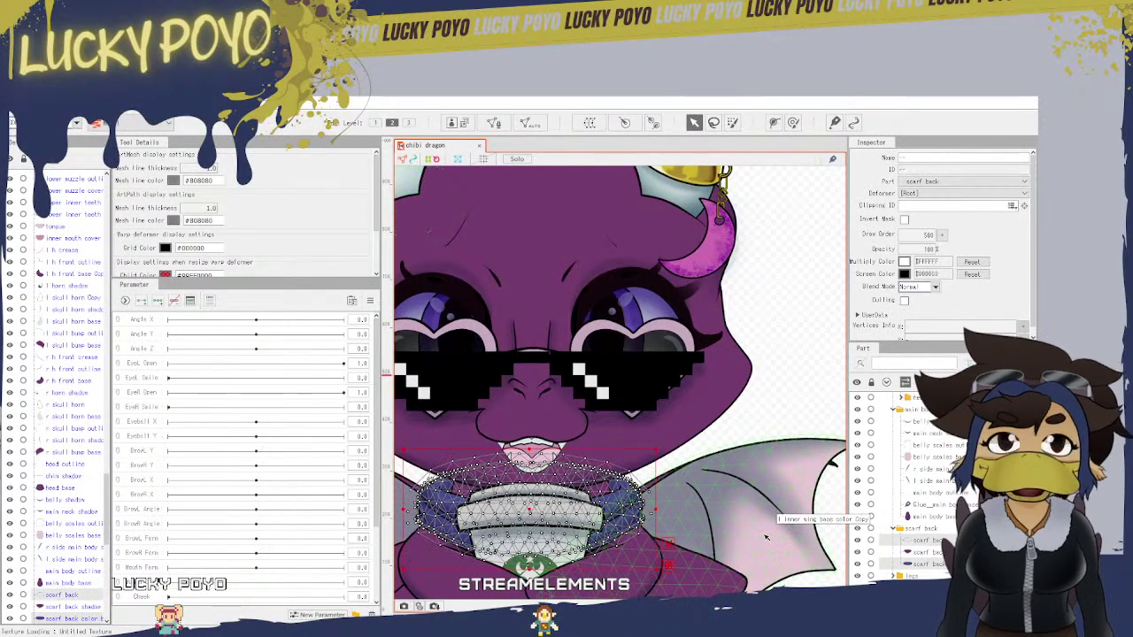
Step: Open the two selected scarf back meshes for manual mesh editing with the arrow selection tool active
{"action": "left_click_drag", "start_coordinate": [708, 557], "coordinate": [827, 481]}
{"action": "scroll", "coordinate": [547, 437], "scroll_direction": "up", "scroll_amount": 5}
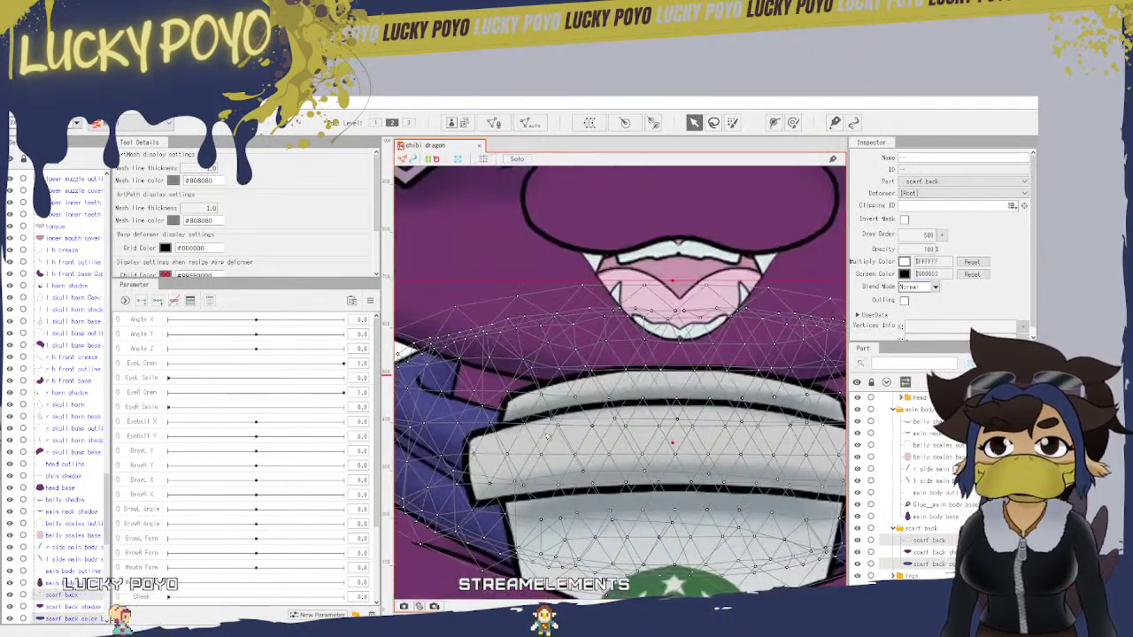
{"action": "scroll", "coordinate": [547, 436], "scroll_direction": "down", "scroll_amount": 2}
{"action": "left_click_drag", "start_coordinate": [650, 543], "coordinate": [779, 517]}
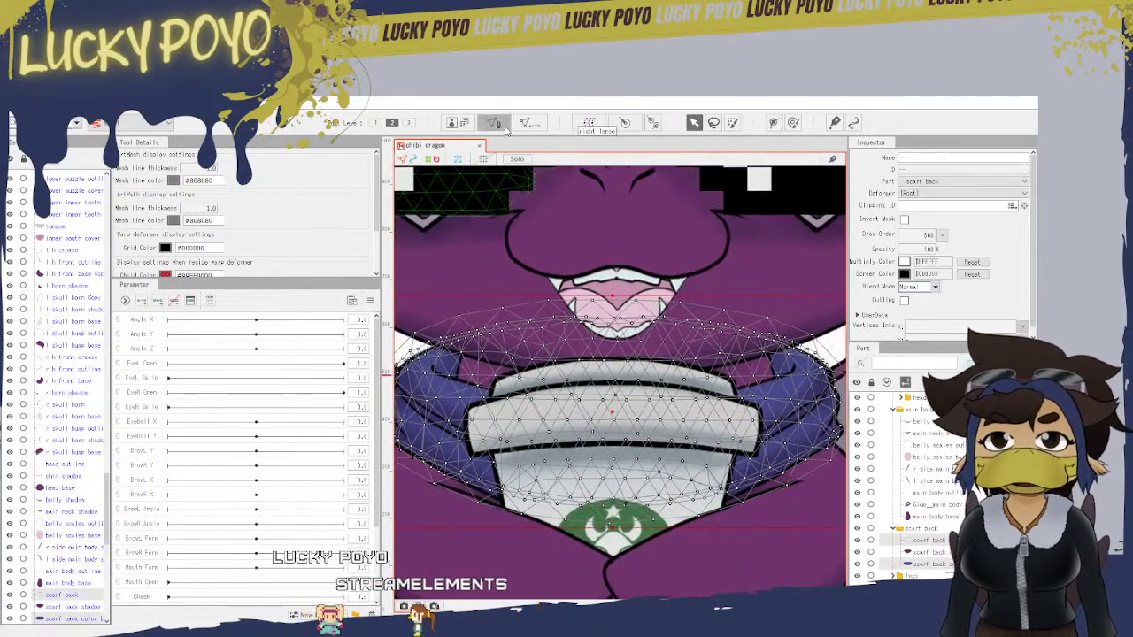
{"action": "left_click", "coordinate": [501, 124]}
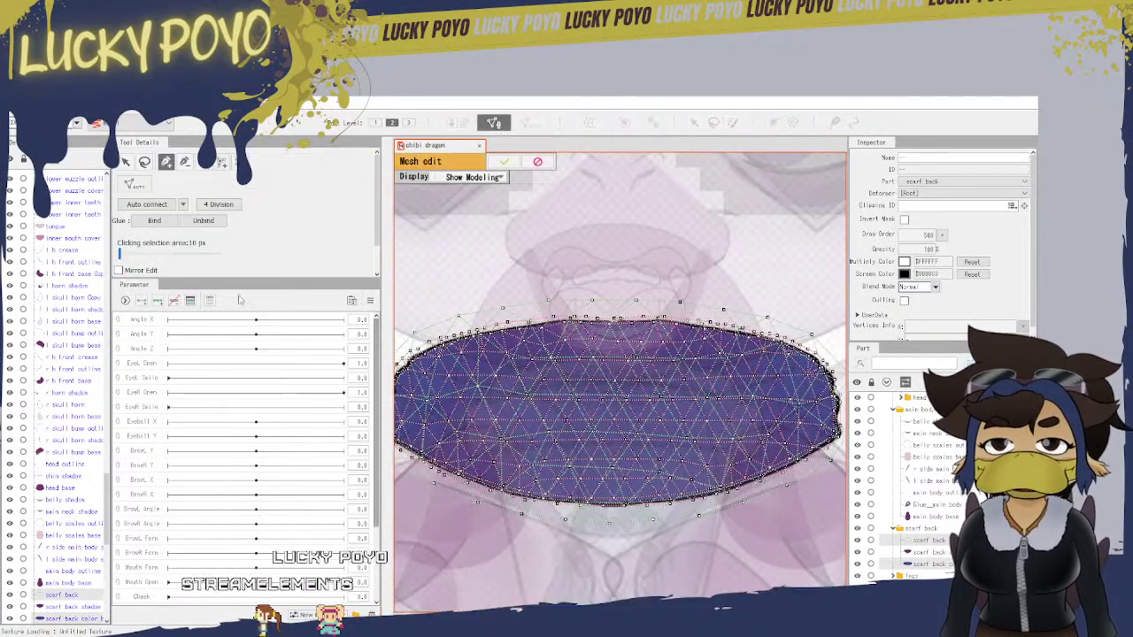
{"action": "left_click", "coordinate": [127, 162]}
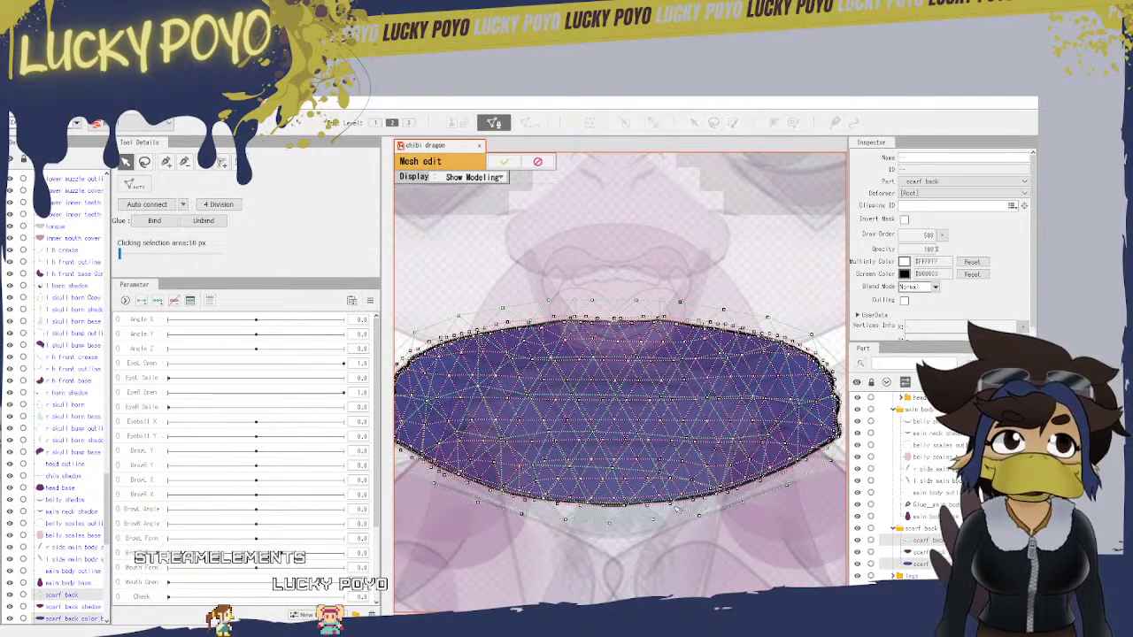
Step: Move a lower-edge vertex right of the scarf's centre onto the other mesh's nearest vertex and glue the pair
{"action": "scroll", "coordinate": [671, 528], "scroll_direction": "up", "scroll_amount": 3}
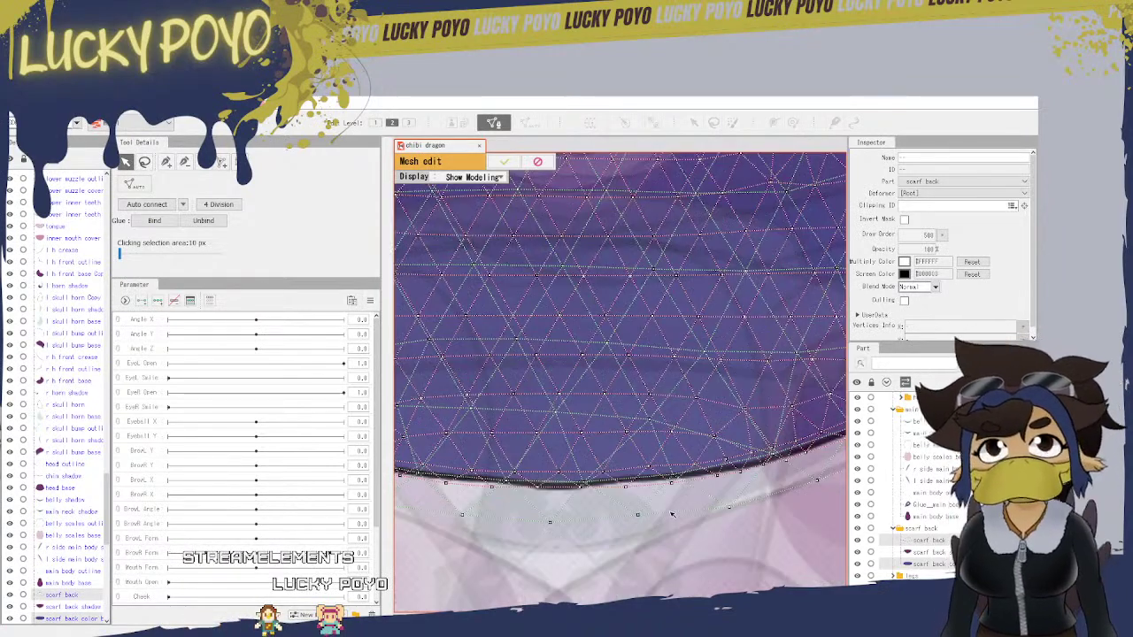
{"action": "scroll", "coordinate": [672, 514], "scroll_direction": "up", "scroll_amount": 2}
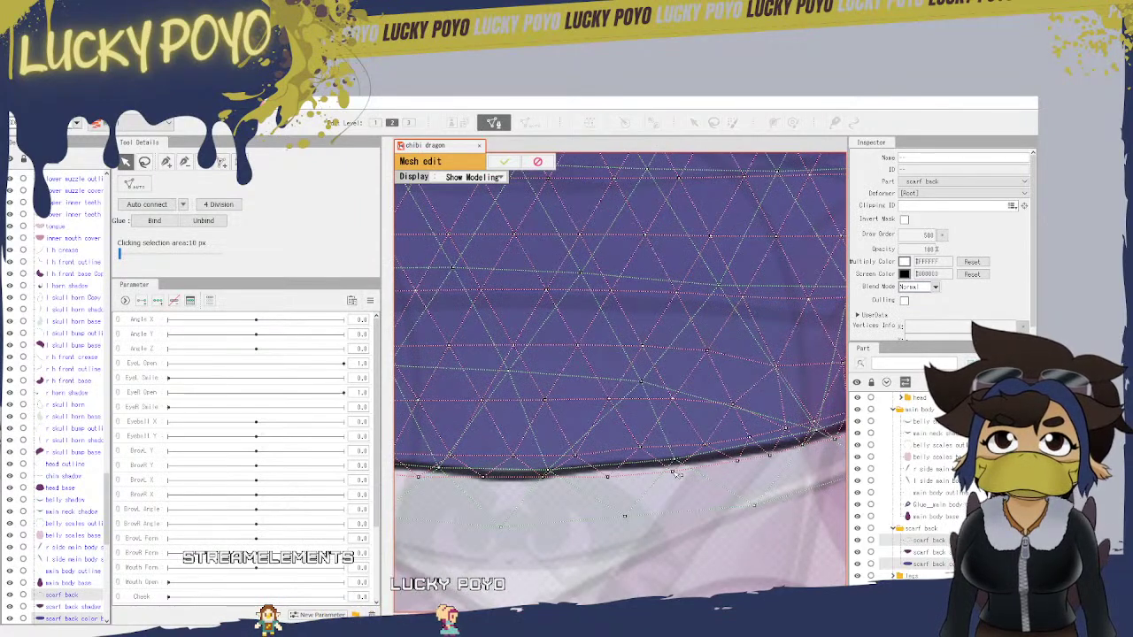
{"action": "left_click_drag", "start_coordinate": [674, 473], "coordinate": [684, 502]}
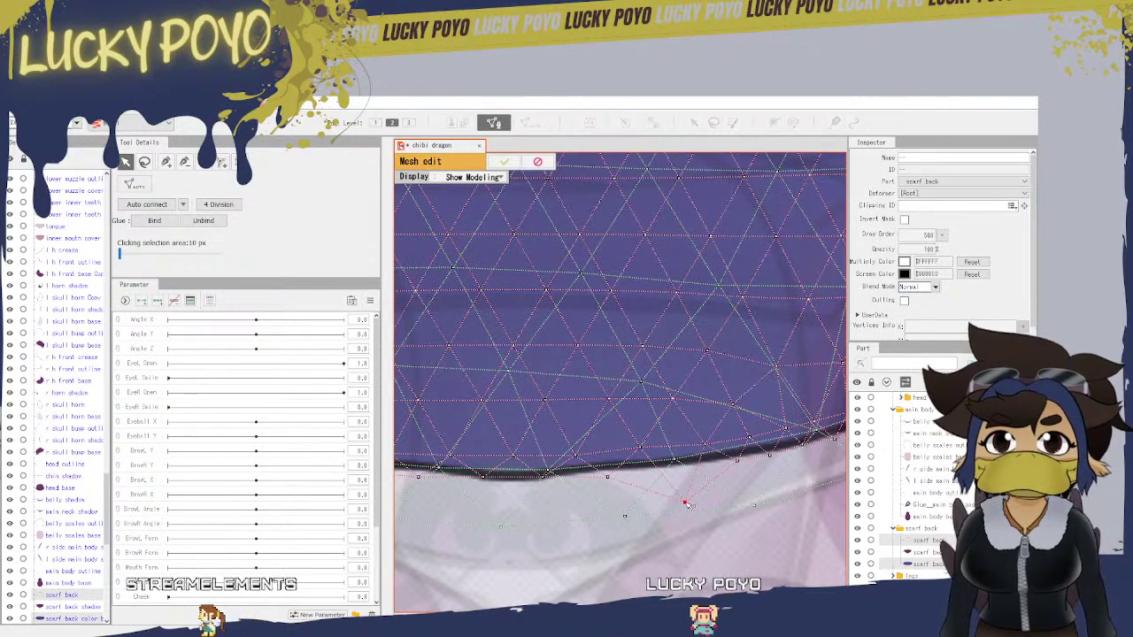
{"action": "left_click_drag", "start_coordinate": [685, 503], "coordinate": [680, 477]}
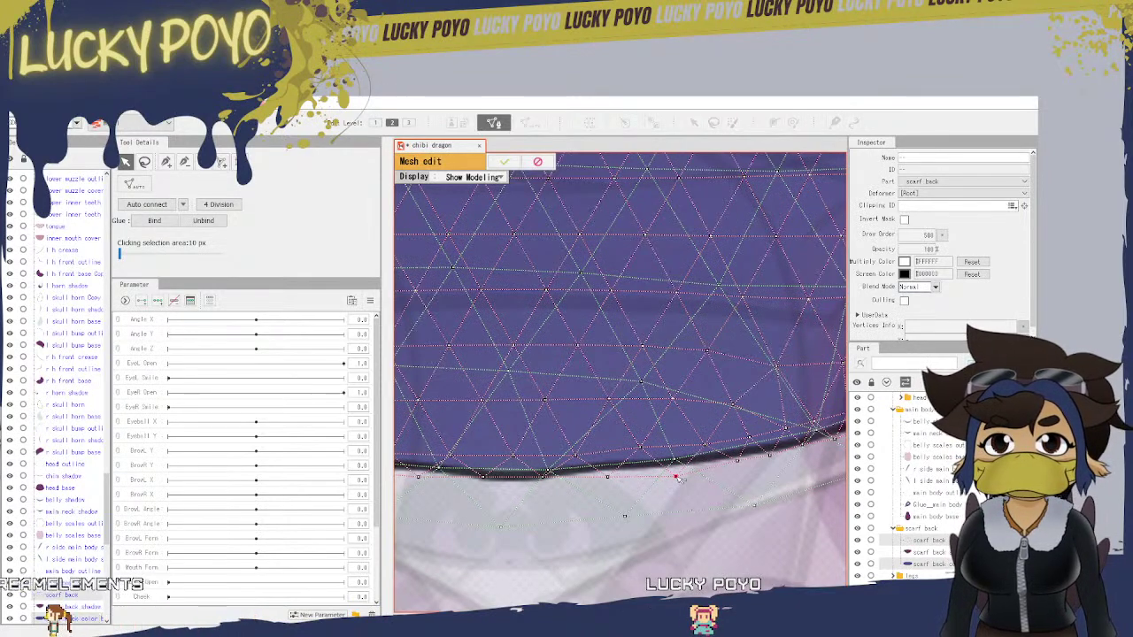
{"action": "left_click_drag", "start_coordinate": [733, 462], "coordinate": [755, 506]}
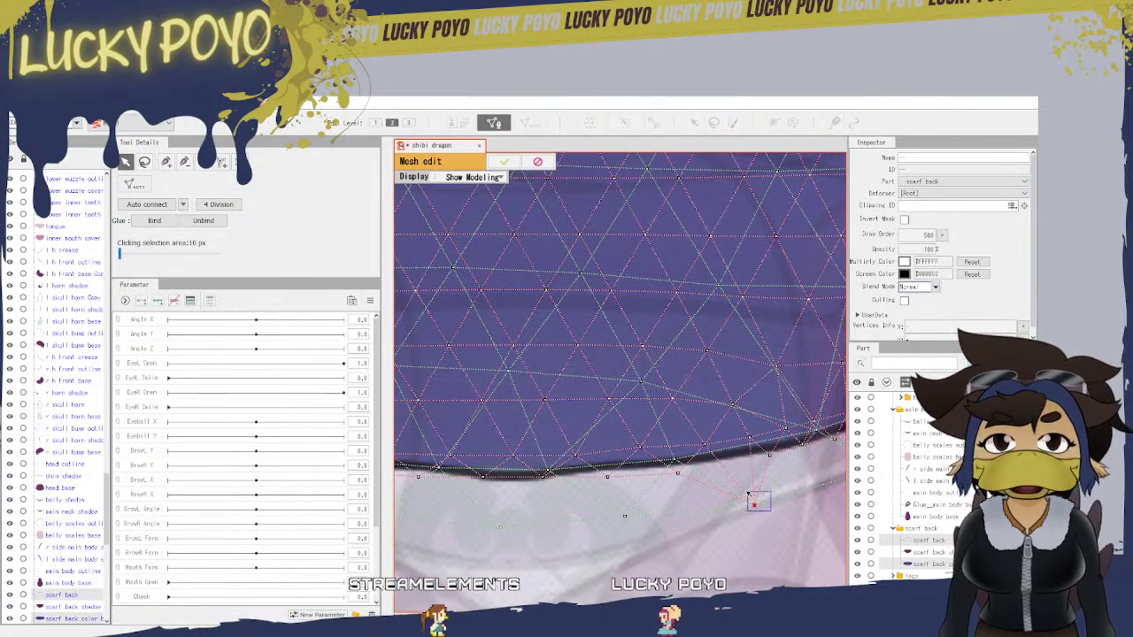
{"action": "left_click", "coordinate": [156, 221]}
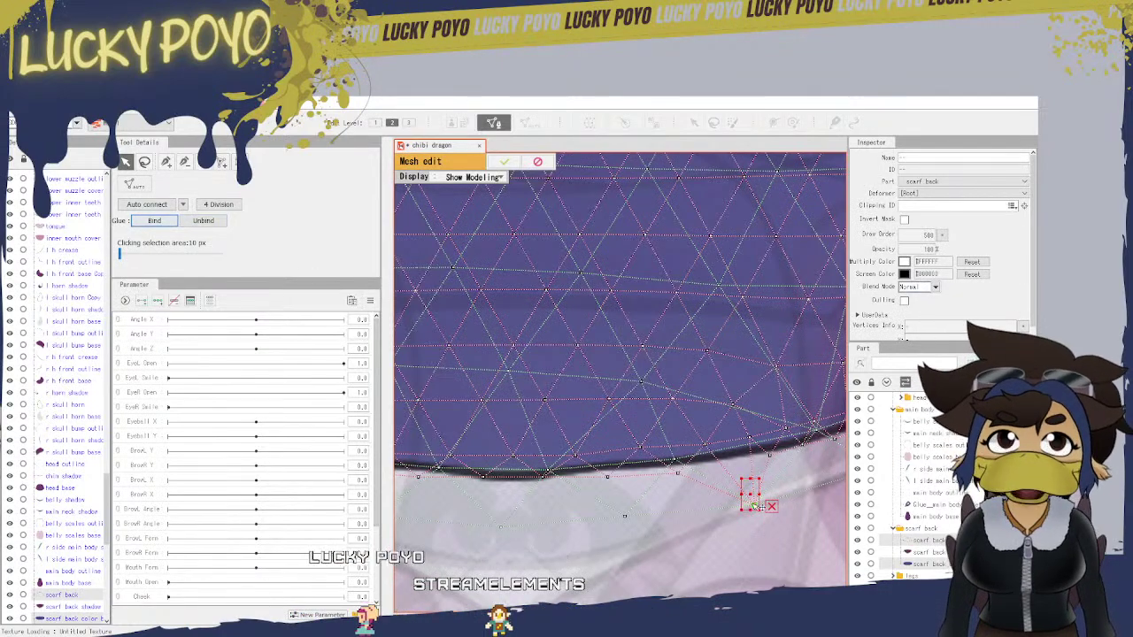
Step: Bring together the neighbouring line art and color base vertices near the scarf's lower centre and bind them with glue
{"action": "left_click_drag", "start_coordinate": [755, 506], "coordinate": [824, 493]}
{"action": "left_click_drag", "start_coordinate": [656, 524], "coordinate": [646, 508]}
{"action": "left_click_drag", "start_coordinate": [539, 533], "coordinate": [529, 516]}
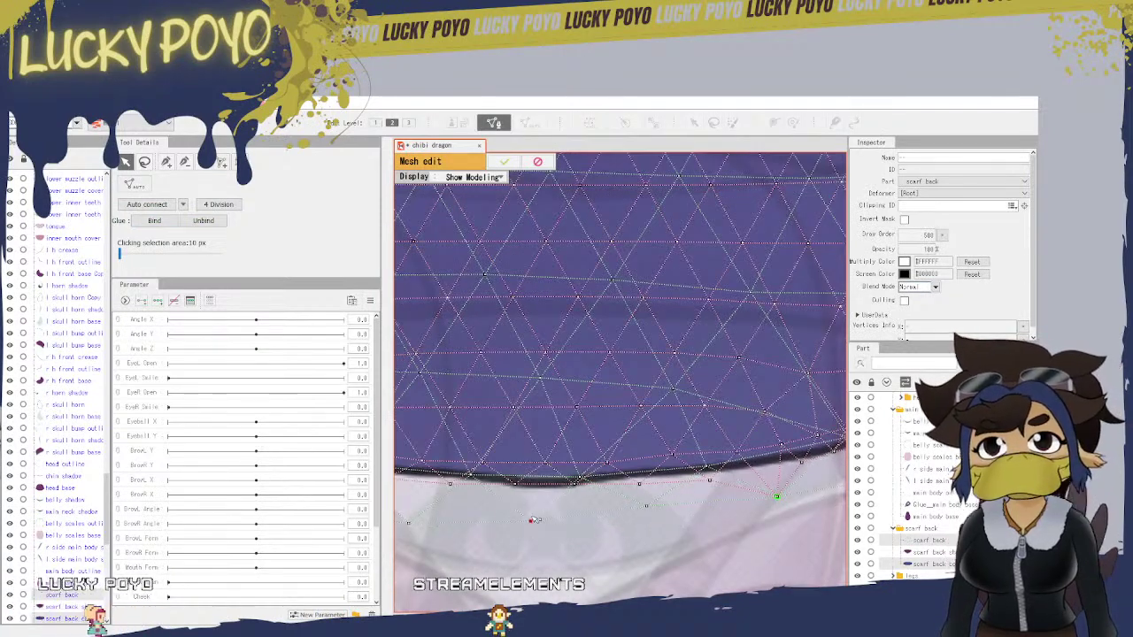
{"action": "left_click_drag", "start_coordinate": [639, 485], "coordinate": [646, 505]}
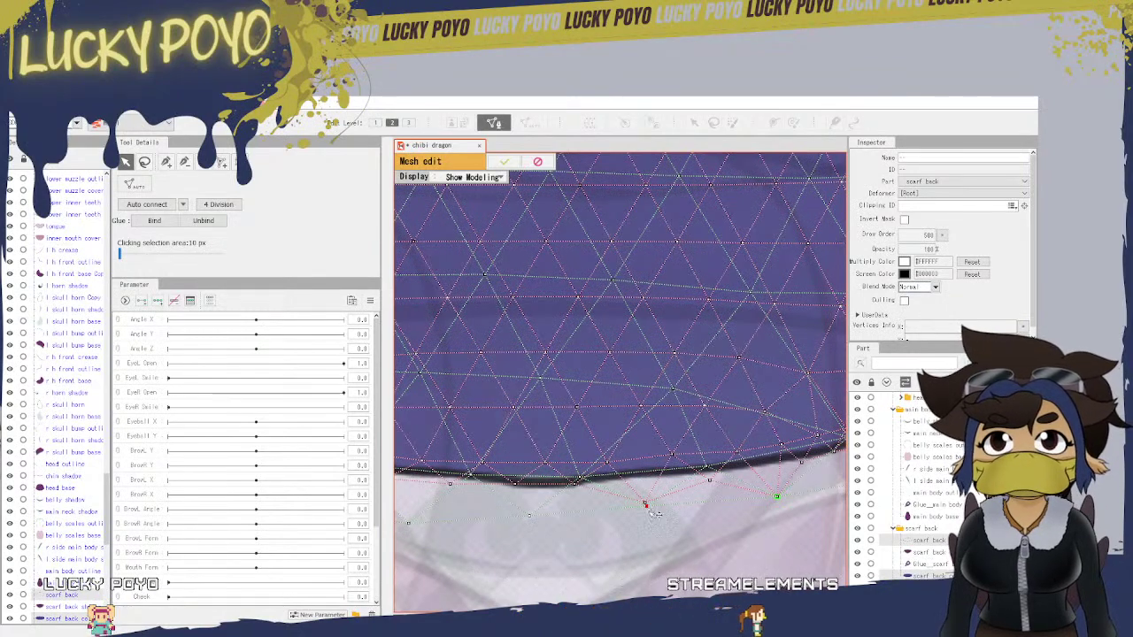
{"action": "left_click", "coordinate": [161, 221]}
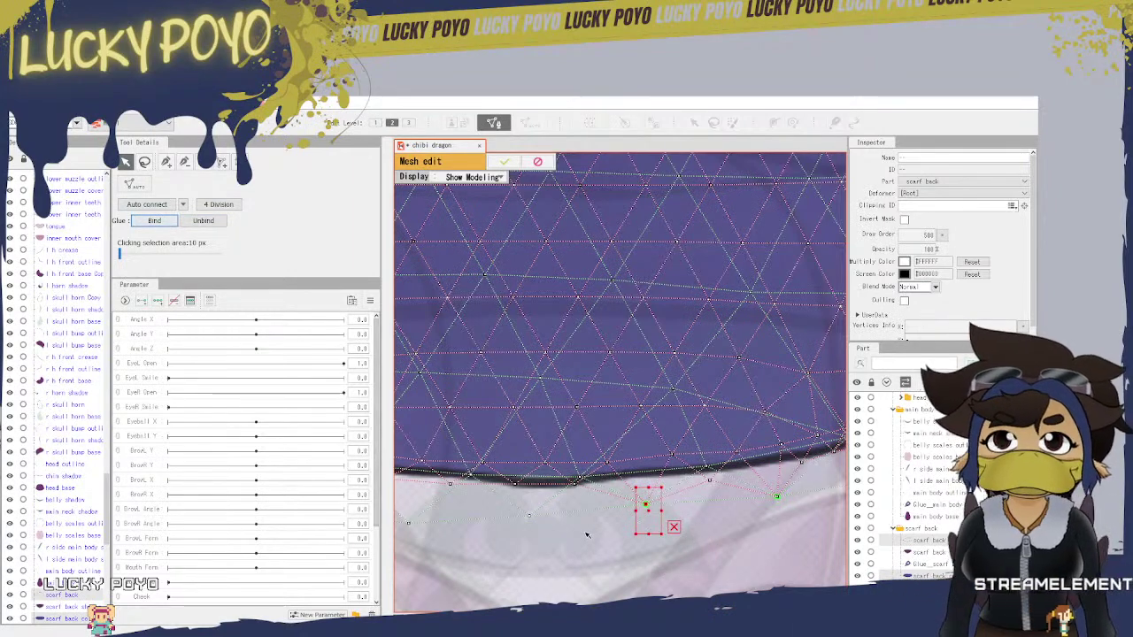
Step: Align the vertices of both meshes just left of the scarf's lower centre and glue this pair
{"action": "left_click", "coordinate": [586, 534]}
{"action": "left_click", "coordinate": [616, 489]}
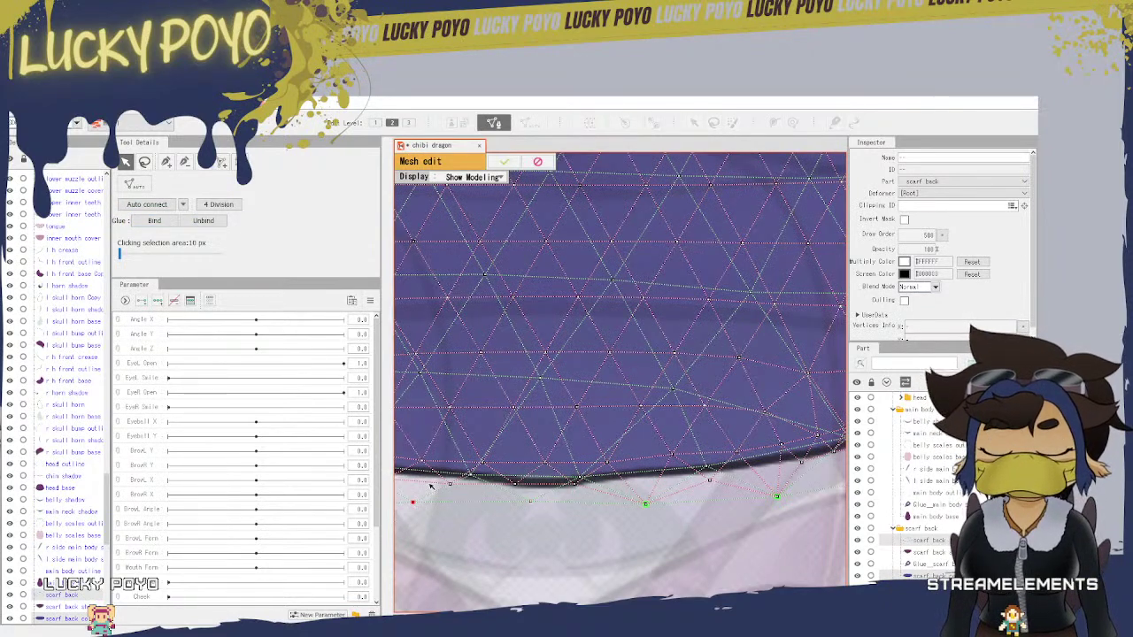
{"action": "left_click_drag", "start_coordinate": [496, 513], "coordinate": [630, 491]}
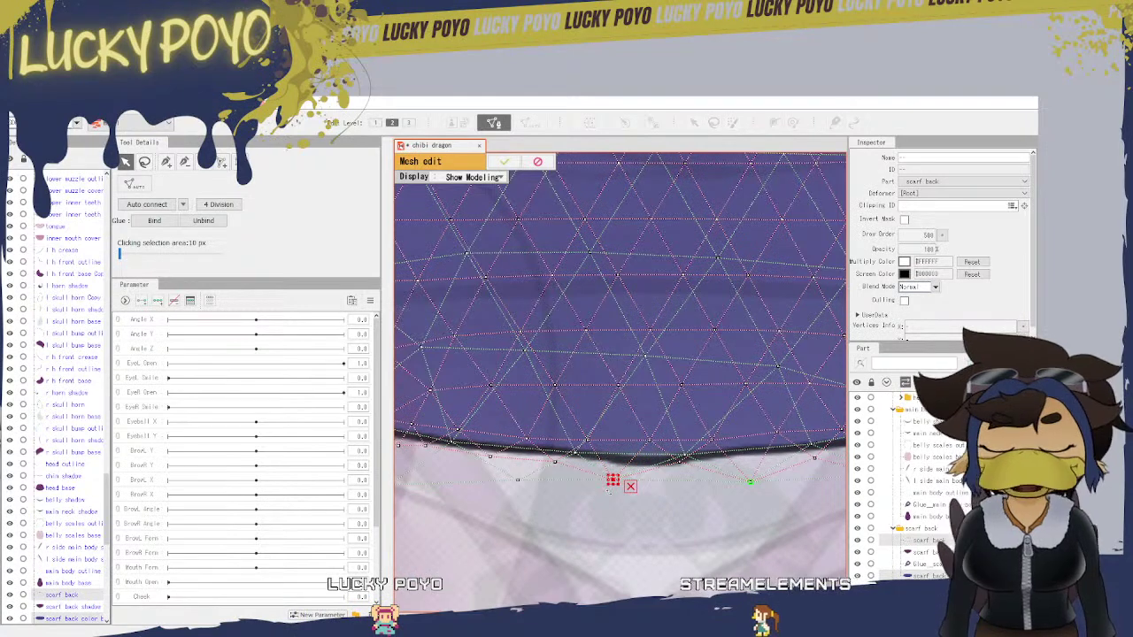
{"action": "left_click", "coordinate": [762, 506]}
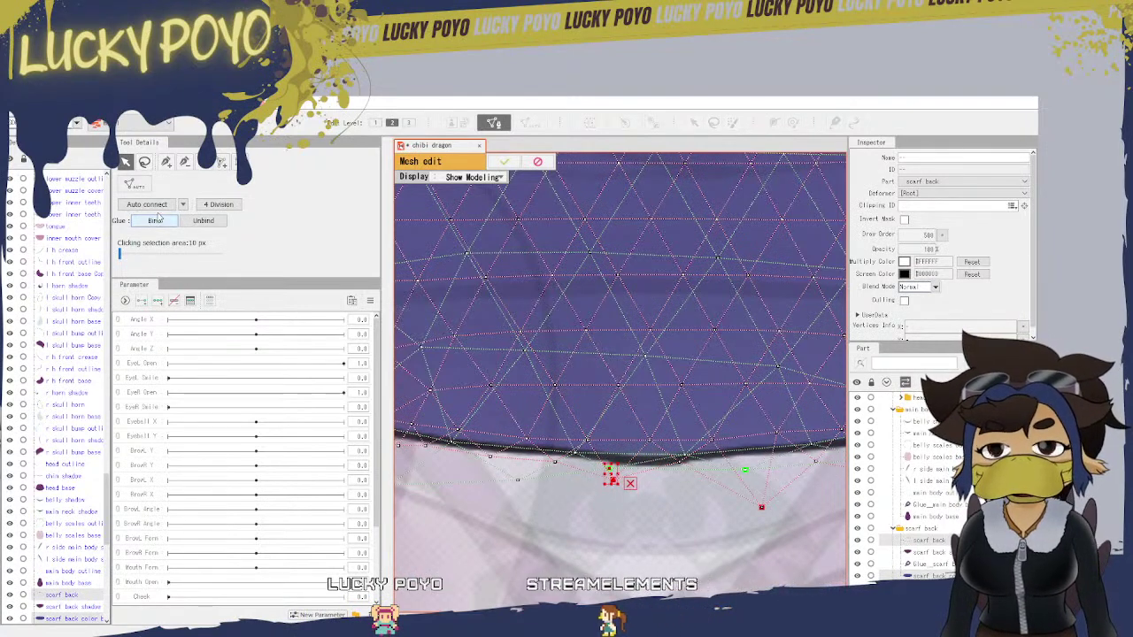
{"action": "left_click", "coordinate": [159, 218]}
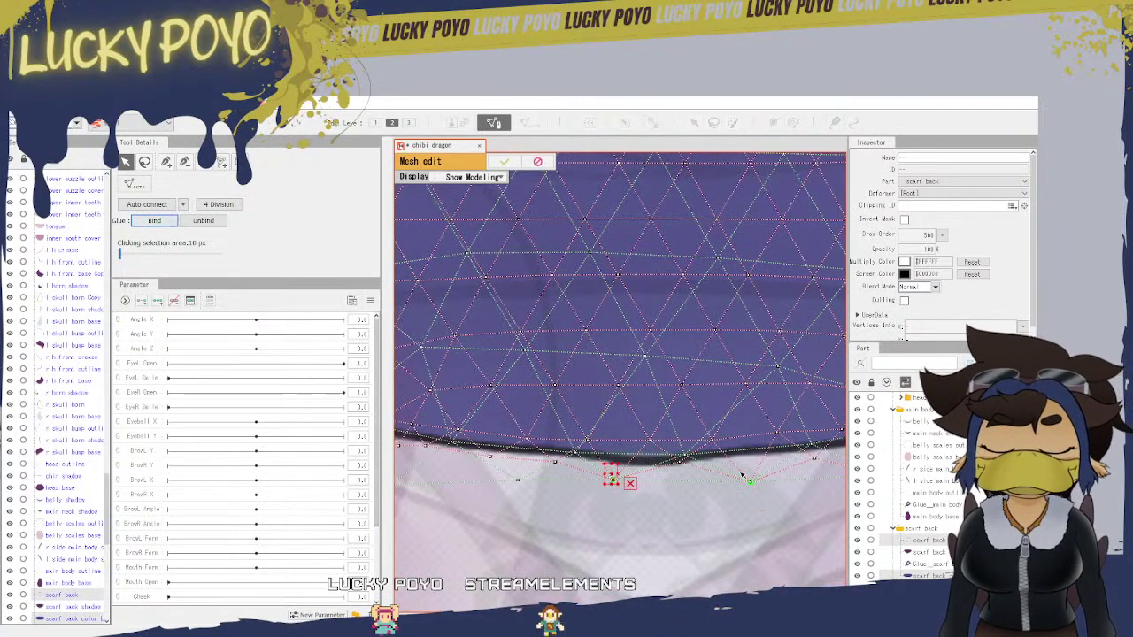
Step: Match up and glue the next two vertex pairs further left along the scarf's lower edge
{"action": "left_click_drag", "start_coordinate": [583, 505], "coordinate": [698, 511]}
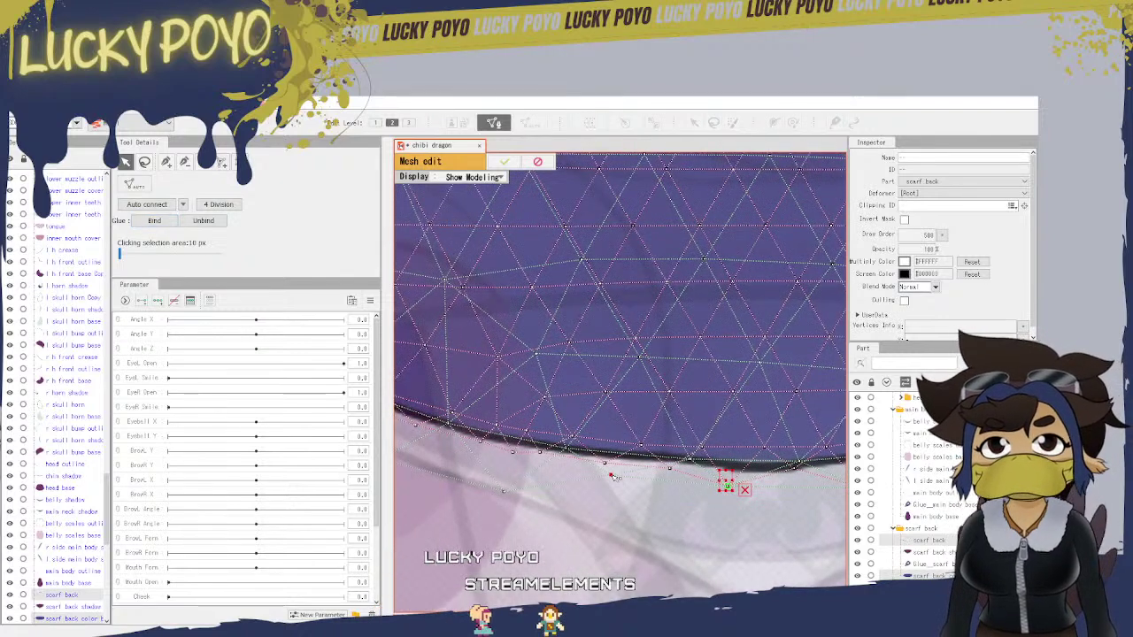
{"action": "left_click", "coordinate": [611, 476]}
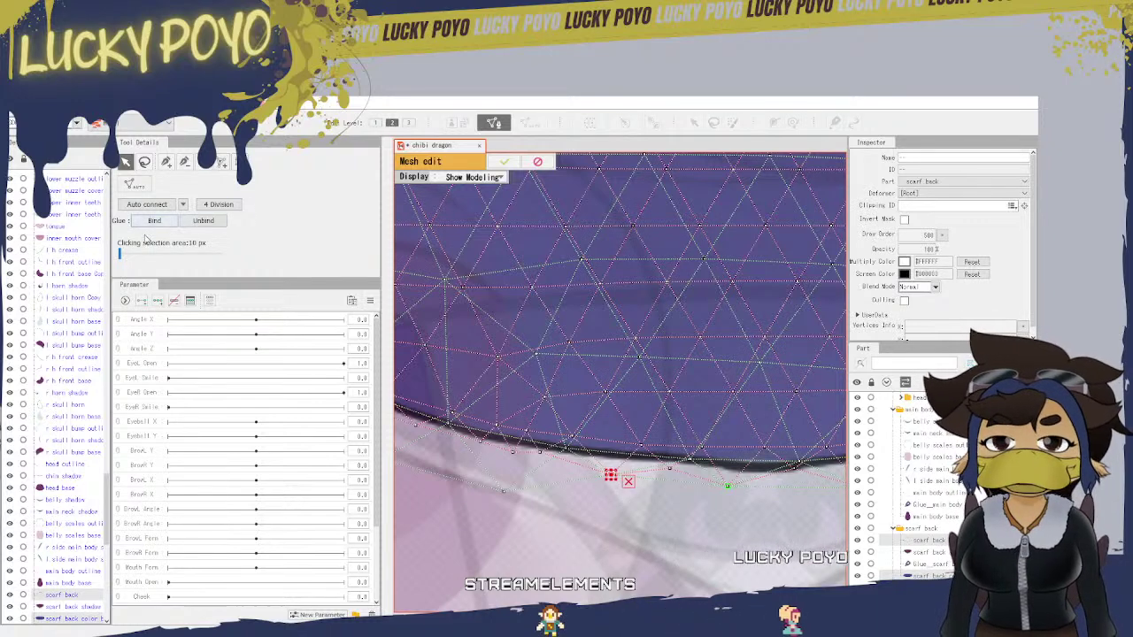
{"action": "left_click", "coordinate": [165, 222]}
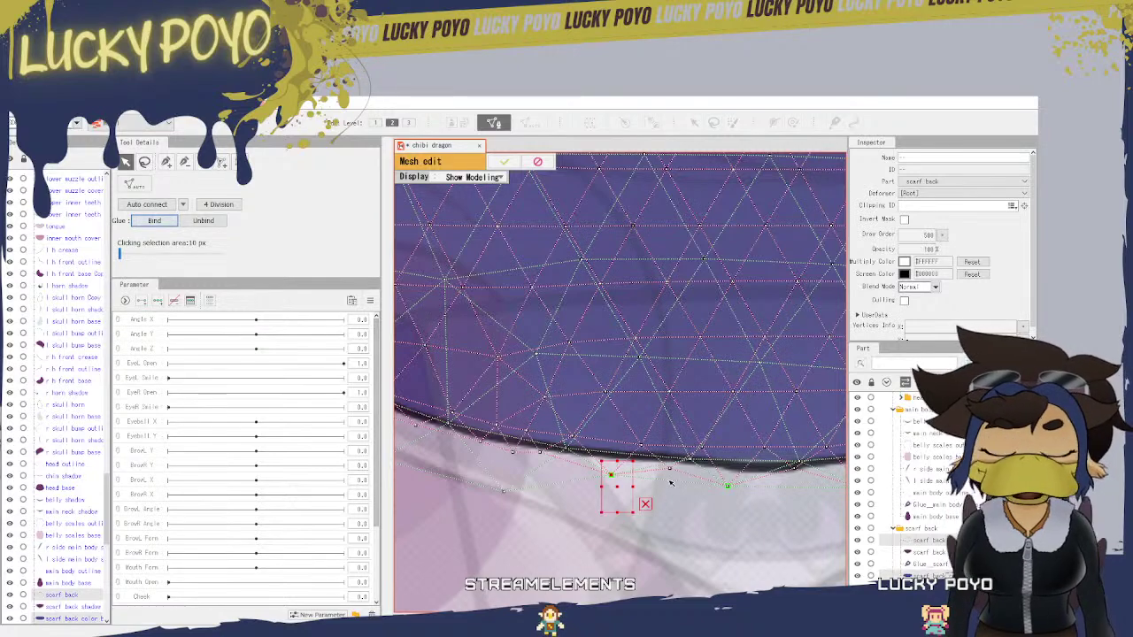
{"action": "left_click_drag", "start_coordinate": [583, 529], "coordinate": [743, 557]}
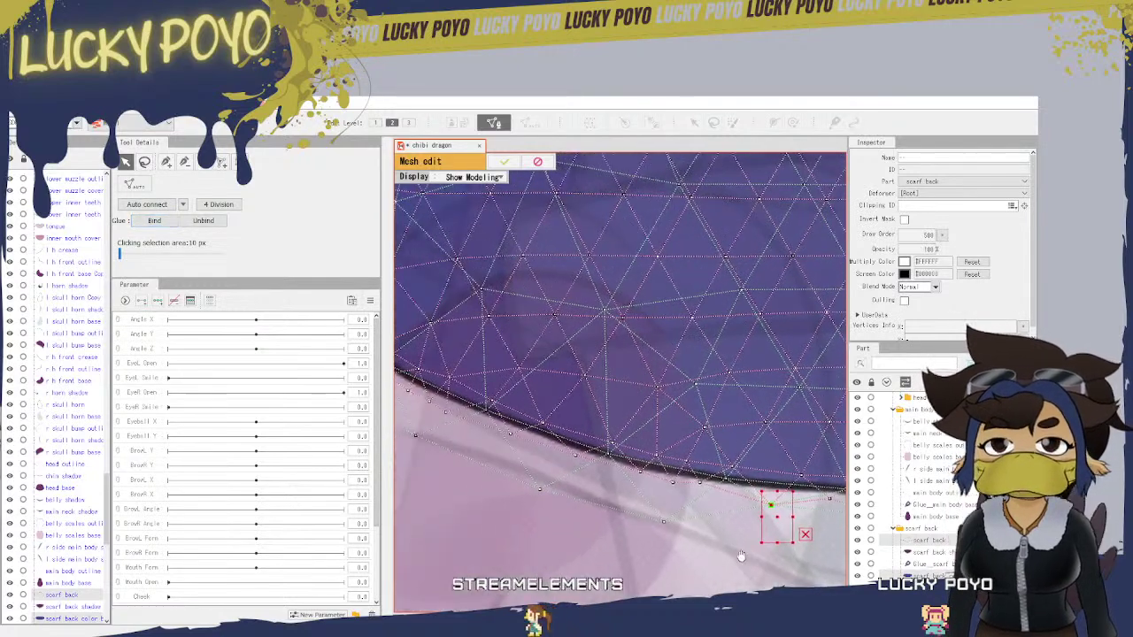
{"action": "left_click_drag", "start_coordinate": [664, 521], "coordinate": [667, 482]}
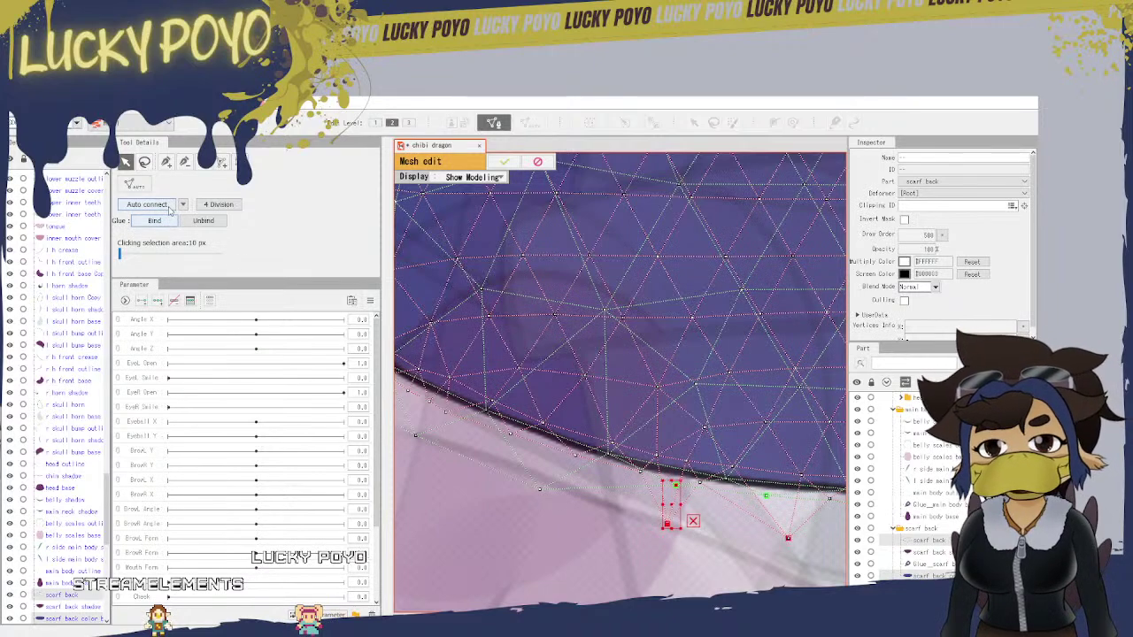
Step: Bring the next line art and color base vertices together along the scarf's lower-left edge and bind the pair with glue
{"action": "left_click_drag", "start_coordinate": [596, 487], "coordinate": [746, 521]}
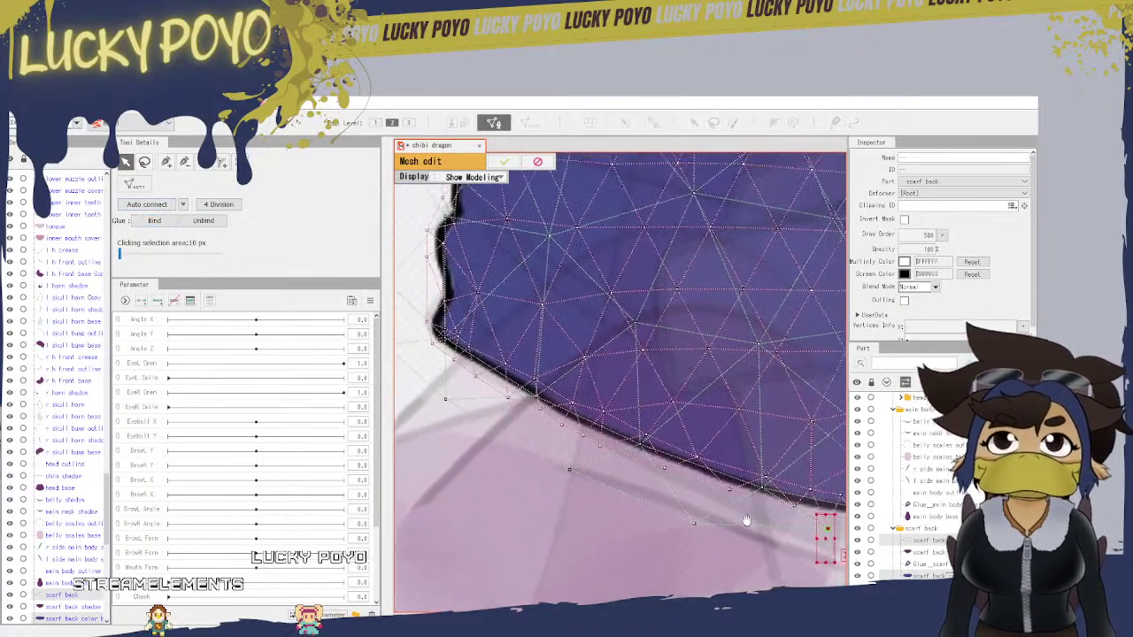
{"action": "left_click", "coordinate": [685, 491]}
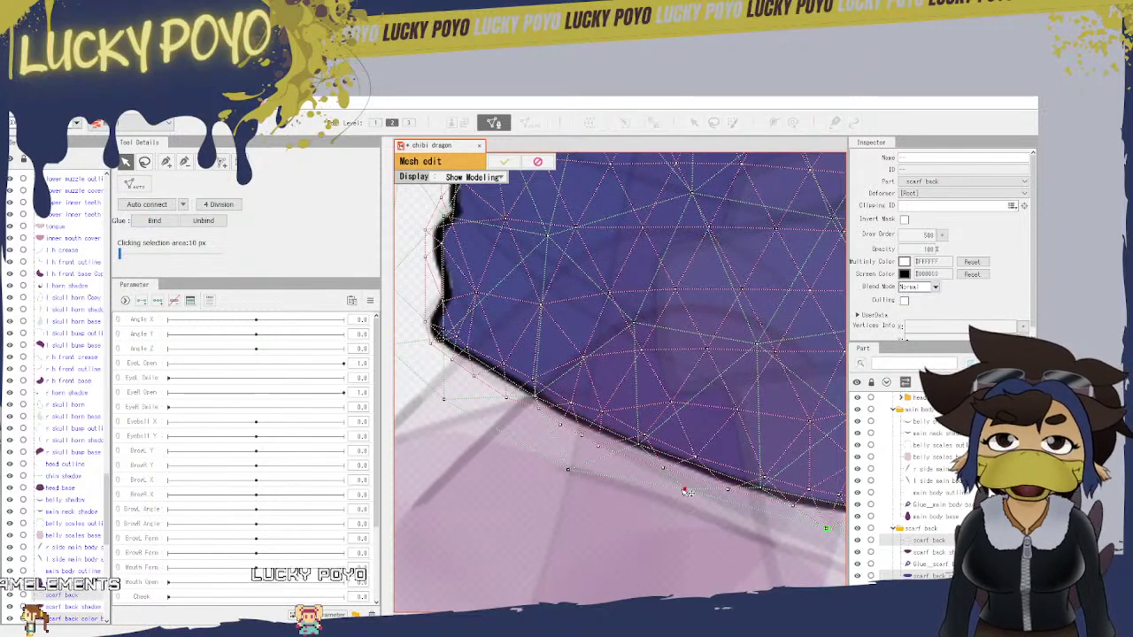
{"action": "key", "text": "Delete"}
{"action": "left_click_drag", "start_coordinate": [665, 469], "coordinate": [675, 485]}
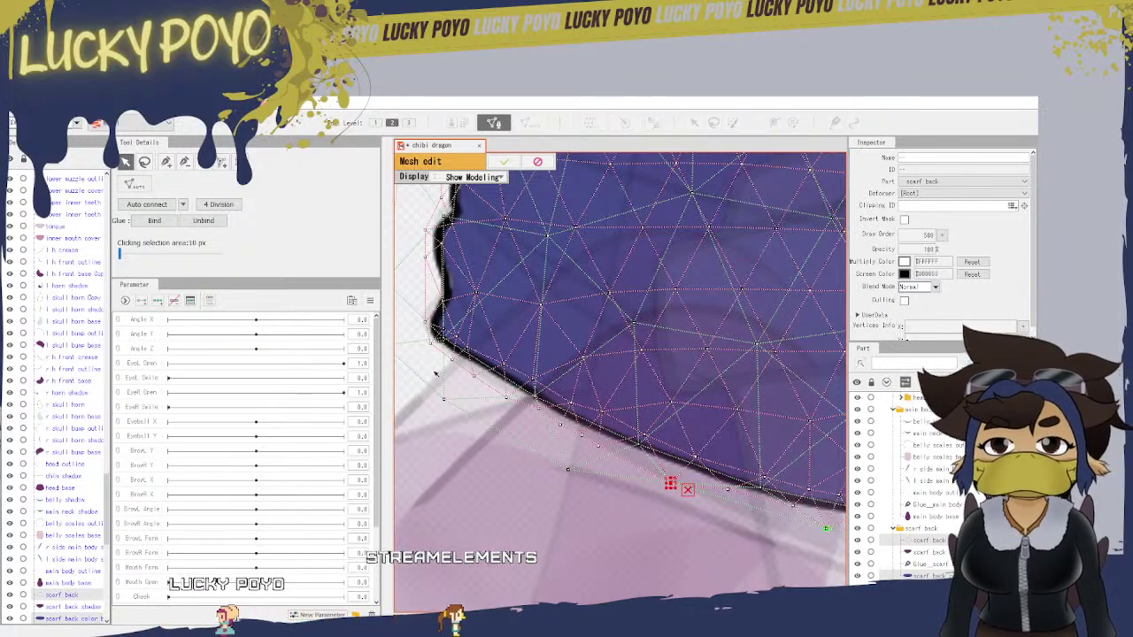
{"action": "left_click", "coordinate": [173, 221]}
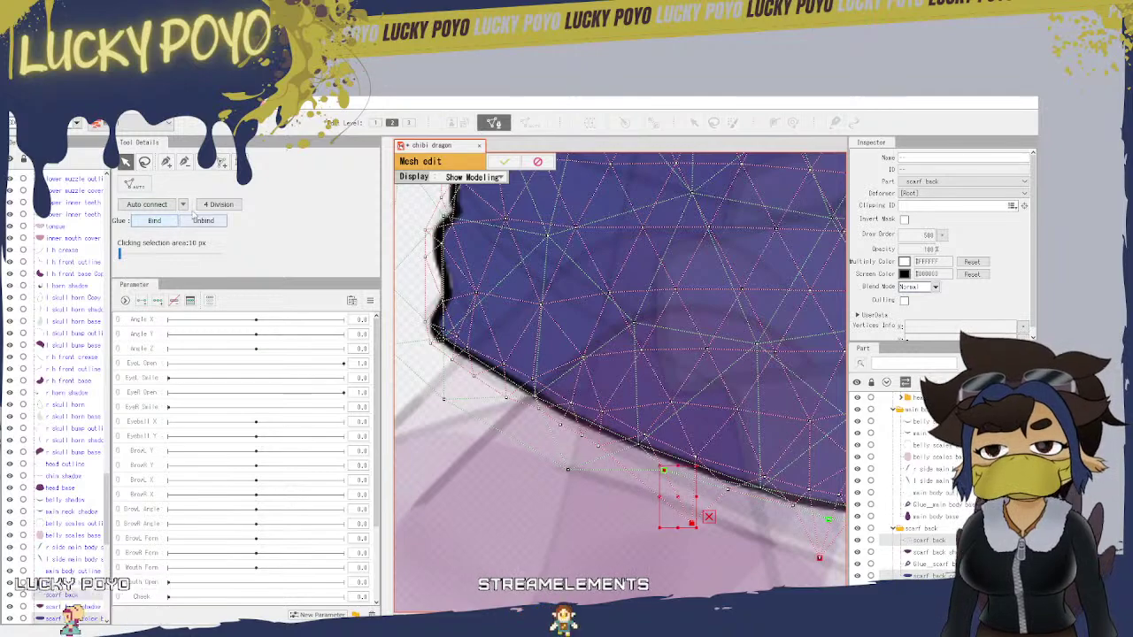
Step: Align the following vertex pair of both meshes closer to the scarf's left end and glue it
{"action": "left_click_drag", "start_coordinate": [620, 507], "coordinate": [684, 558]}
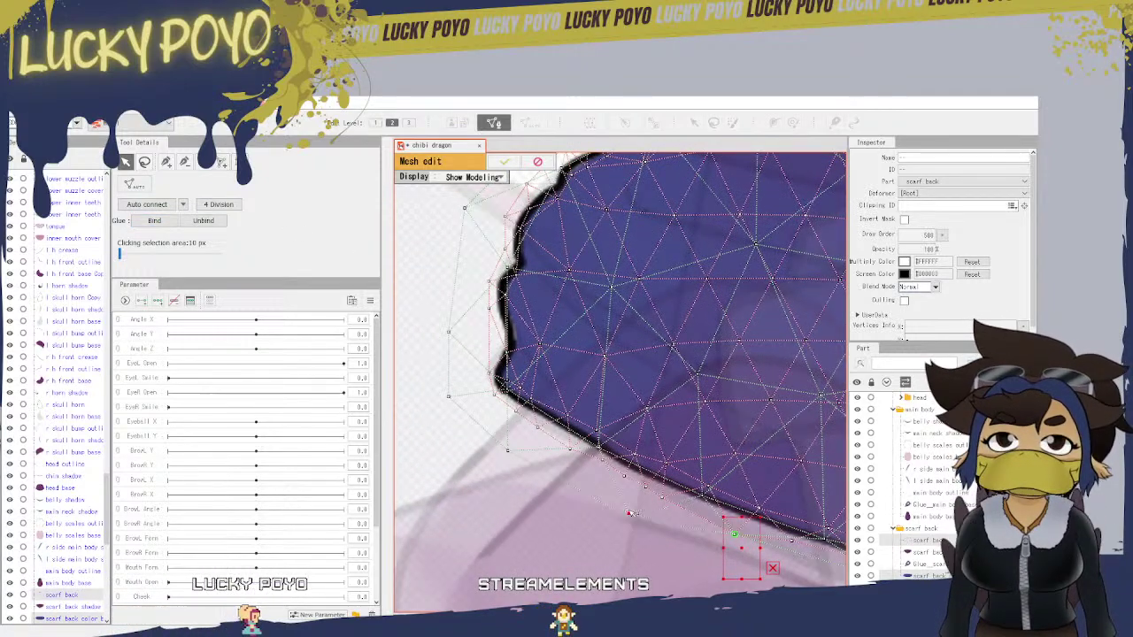
{"action": "left_click_drag", "start_coordinate": [632, 517], "coordinate": [636, 521]}
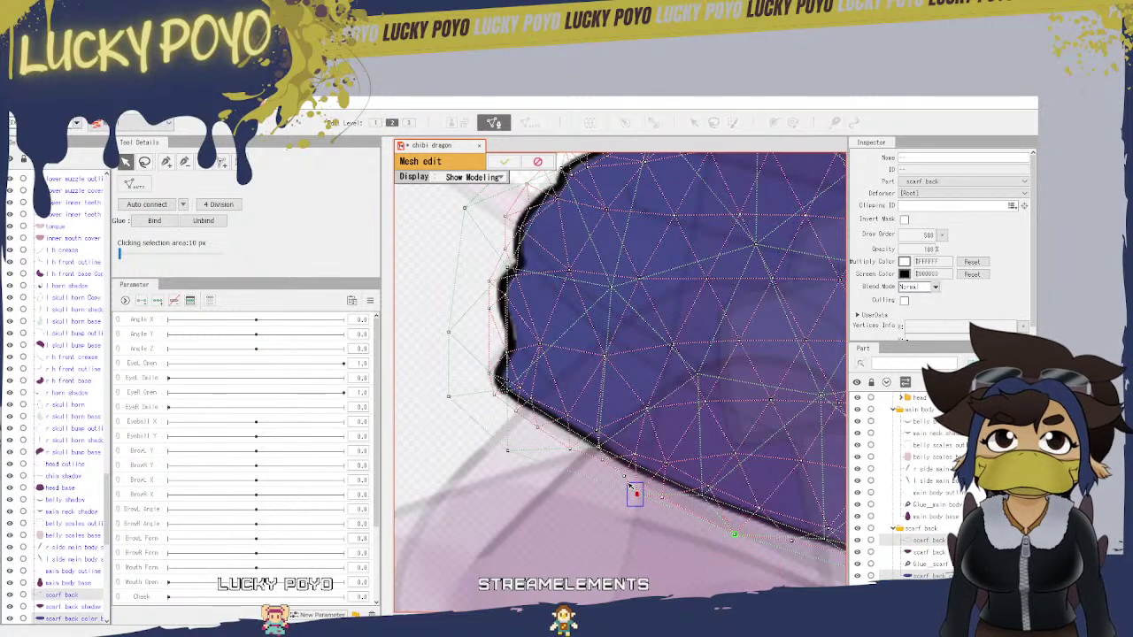
{"action": "left_click", "coordinate": [162, 223]}
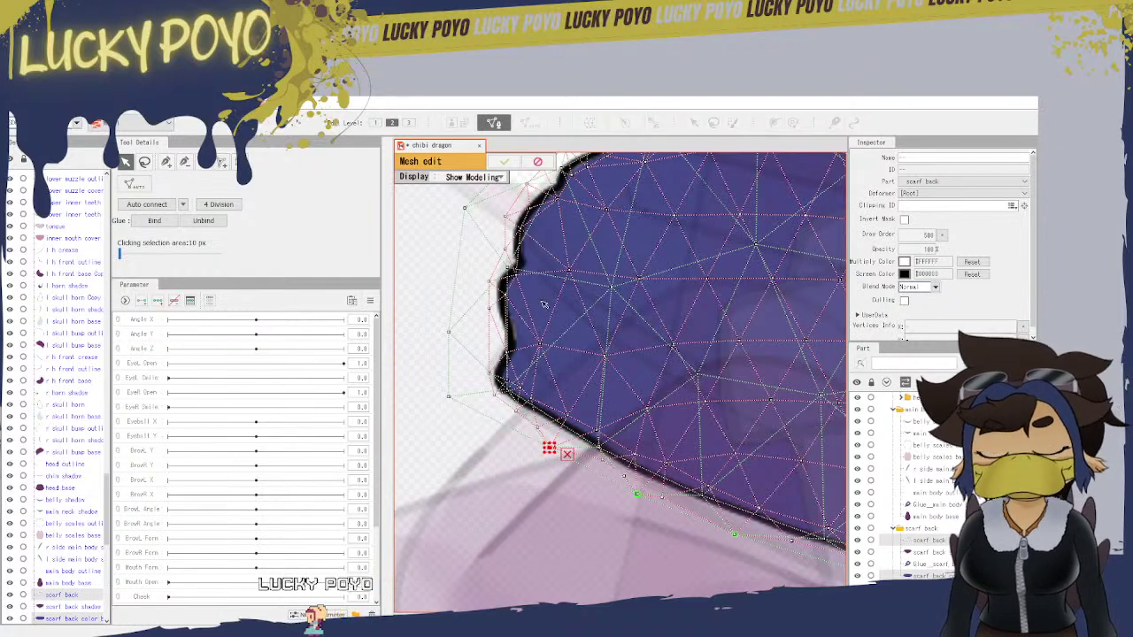
Step: Match up and glue the last vertex pairs below and at the scarf's lower-left corner
{"action": "left_click", "coordinate": [149, 223]}
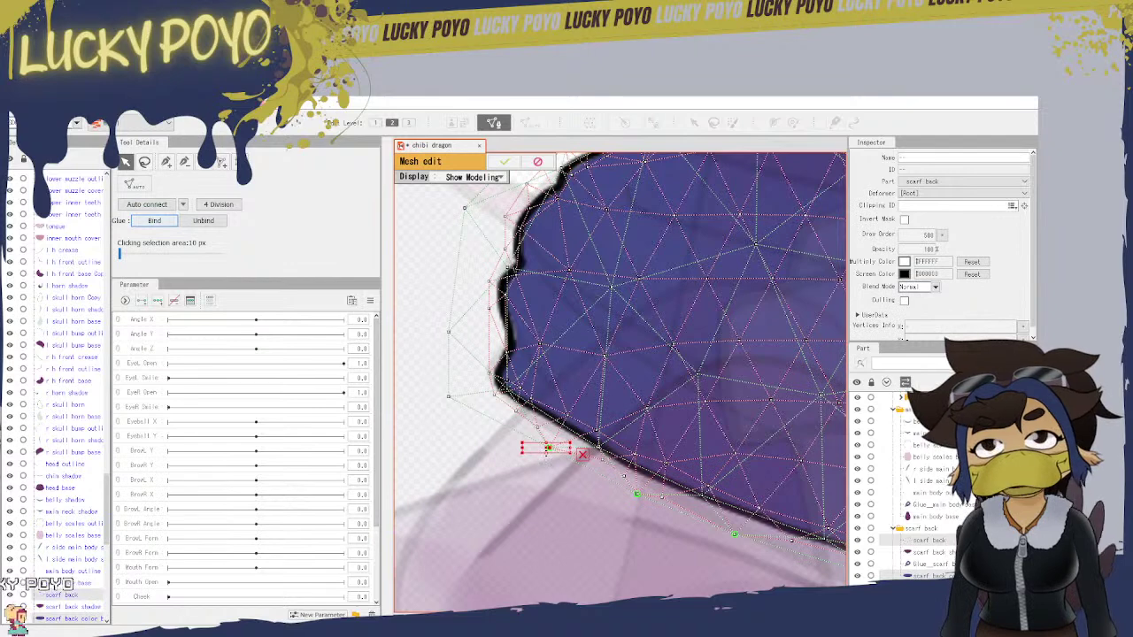
{"action": "left_click", "coordinate": [547, 448]}
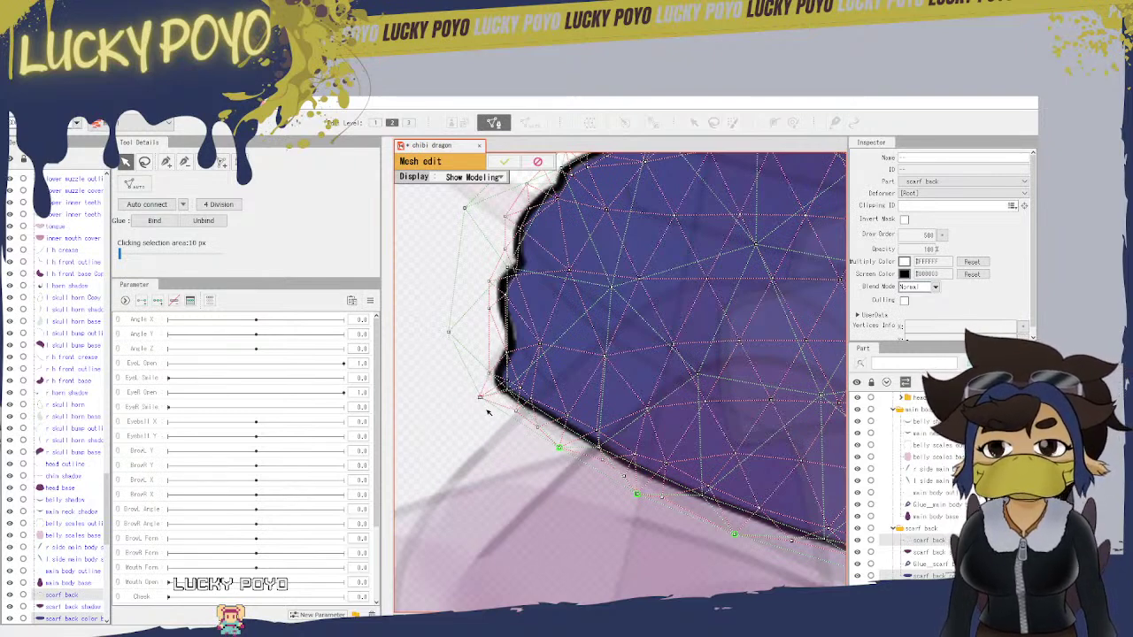
{"action": "left_click", "coordinate": [155, 220]}
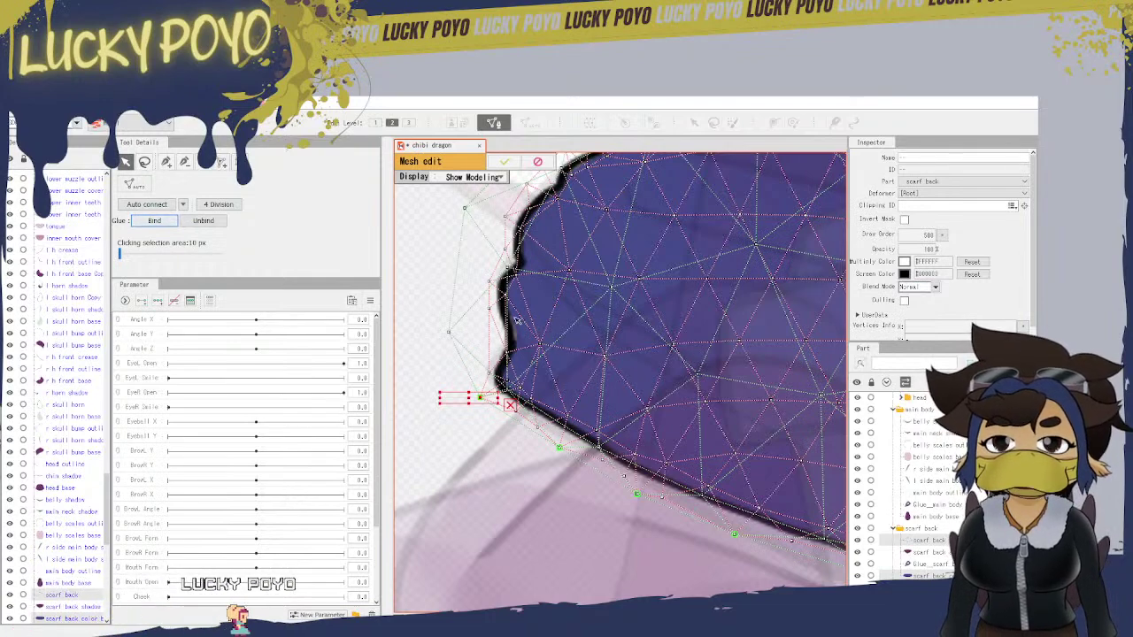
Step: Check the mesh around the scarf's right end and apply the mesh edit with its glued vertices
{"action": "left_click_drag", "start_coordinate": [651, 406], "coordinate": [257, 276]}
{"action": "left_click_drag", "start_coordinate": [676, 354], "coordinate": [424, 456]}
{"action": "left_click_drag", "start_coordinate": [744, 456], "coordinate": [484, 532]}
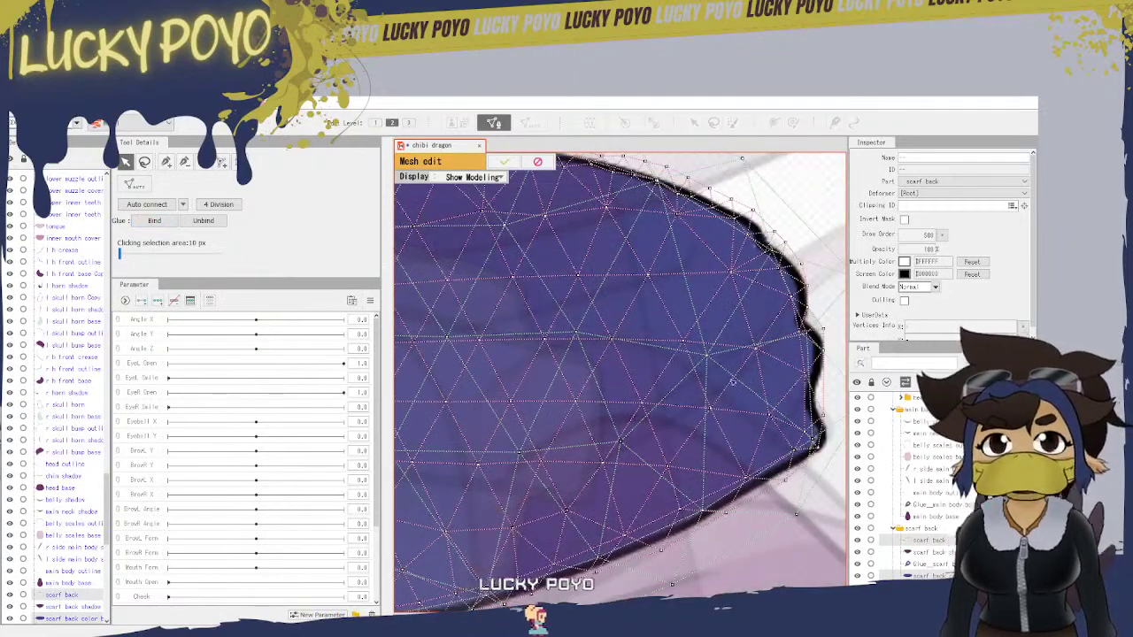
{"action": "left_click_drag", "start_coordinate": [741, 375], "coordinate": [687, 503]}
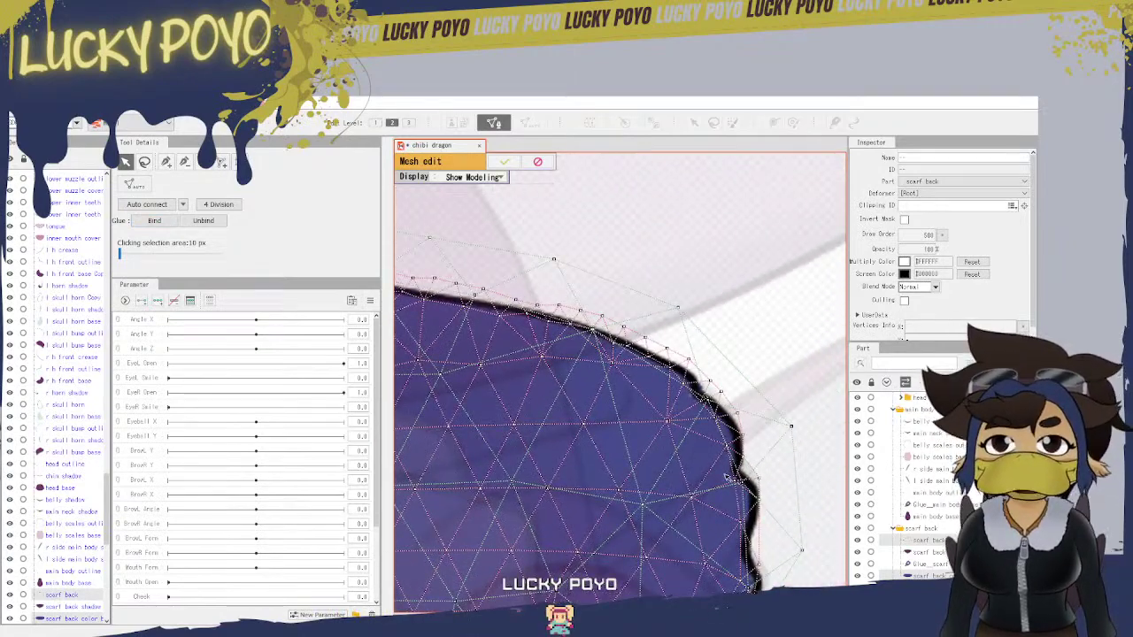
{"action": "left_click", "coordinate": [503, 160]}
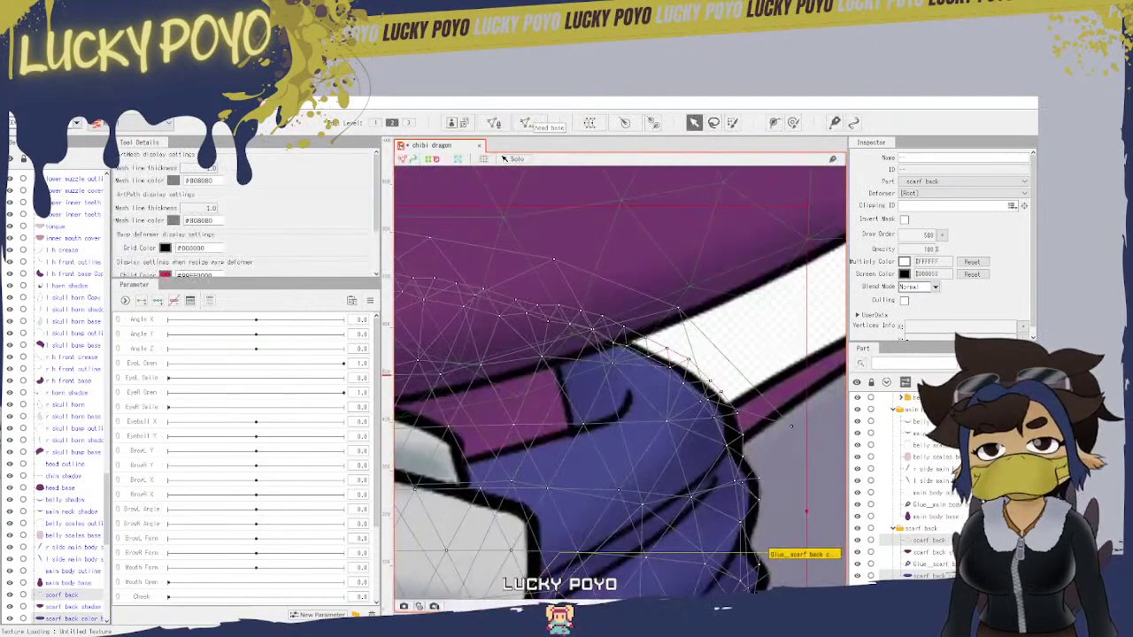
{"action": "left_click", "coordinate": [624, 348]}
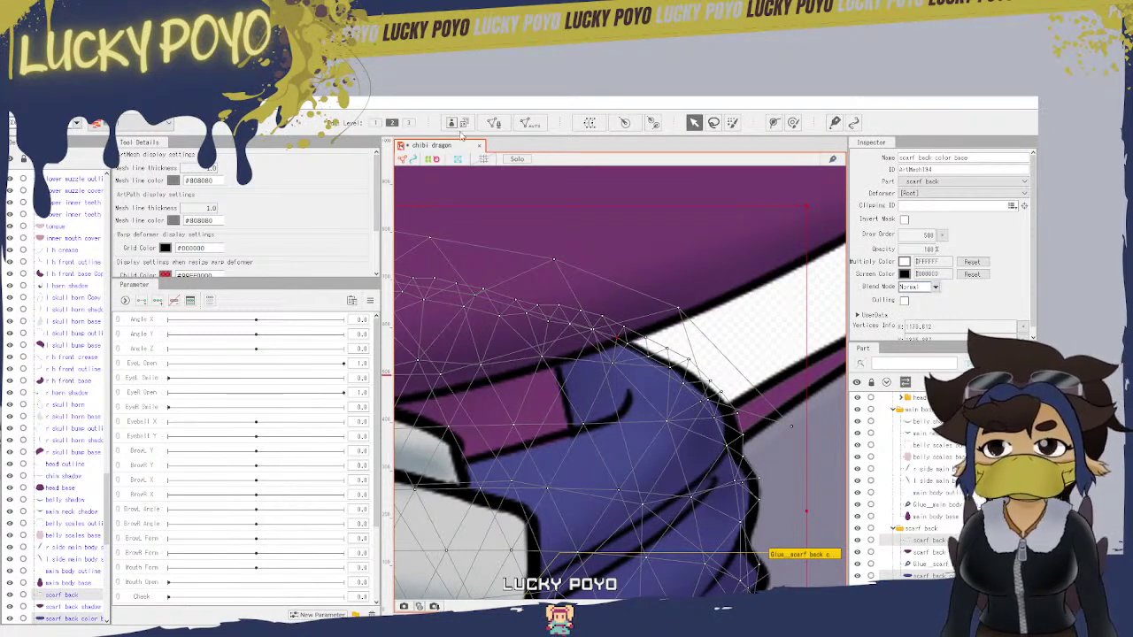
{"action": "left_click", "coordinate": [27, 103]}
{"action": "left_click", "coordinate": [53, 116]}
{"action": "left_click", "coordinate": [26, 102]}
{"action": "left_click", "coordinate": [53, 116]}
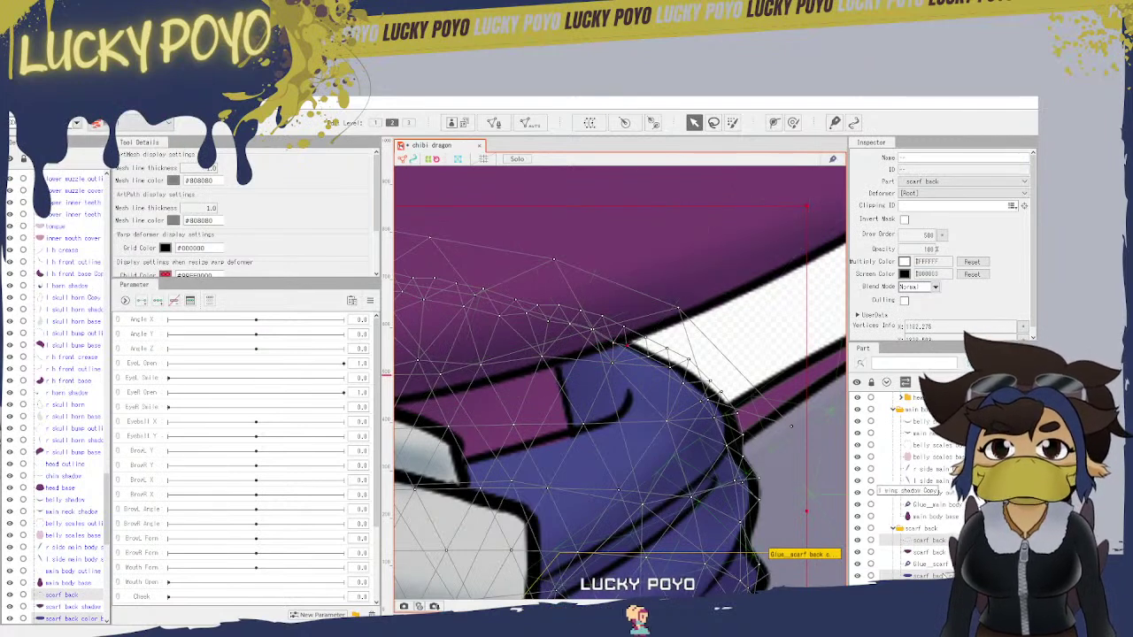
Step: Select the scarf back color base and examine its mesh from the scarf's right end across to its left end
{"action": "left_click", "coordinate": [927, 576]}
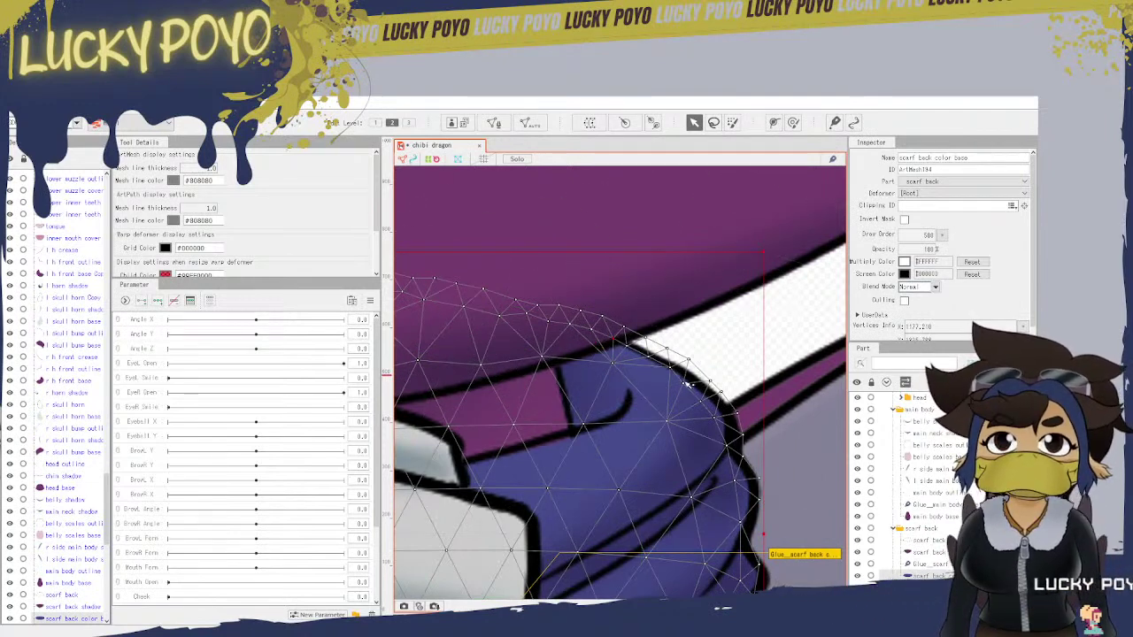
{"action": "left_click_drag", "start_coordinate": [636, 493], "coordinate": [713, 420]}
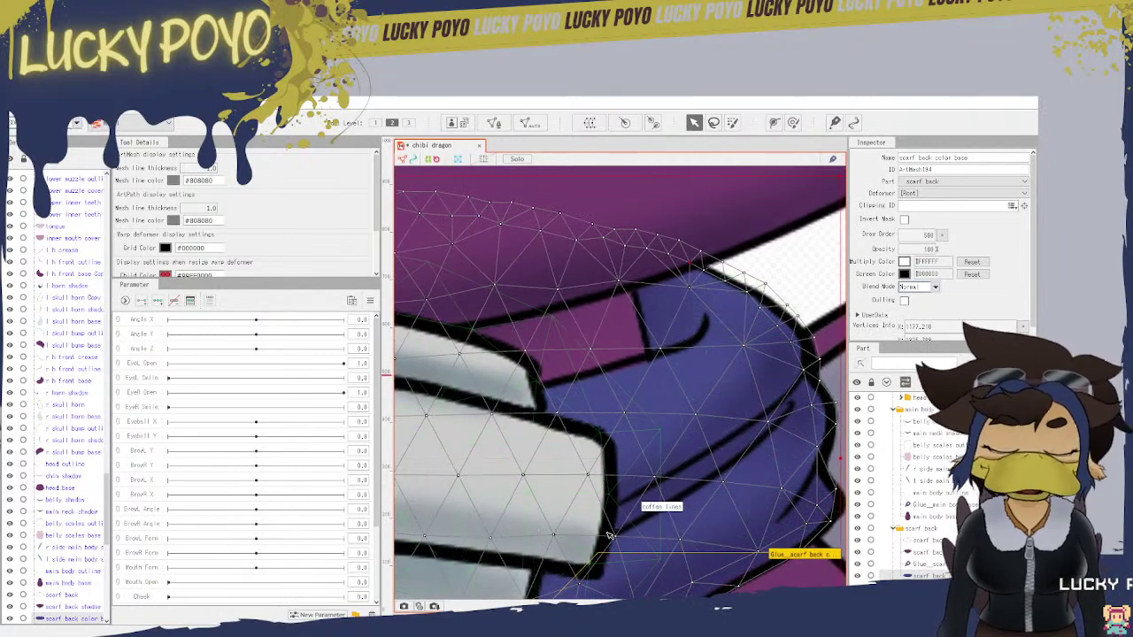
{"action": "left_click_drag", "start_coordinate": [602, 531], "coordinate": [845, 452]}
{"action": "left_click_drag", "start_coordinate": [535, 513], "coordinate": [756, 457]}
{"action": "left_click_drag", "start_coordinate": [582, 483], "coordinate": [808, 490]}
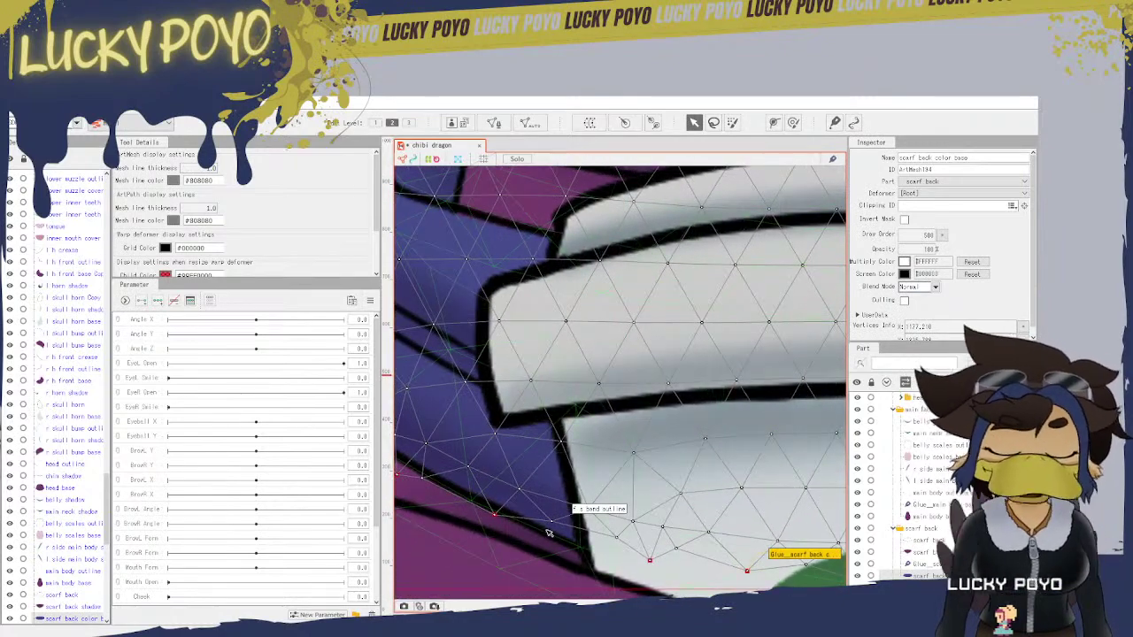
{"action": "left_click_drag", "start_coordinate": [511, 538], "coordinate": [650, 526]}
{"action": "left_click_drag", "start_coordinate": [577, 415], "coordinate": [637, 560]}
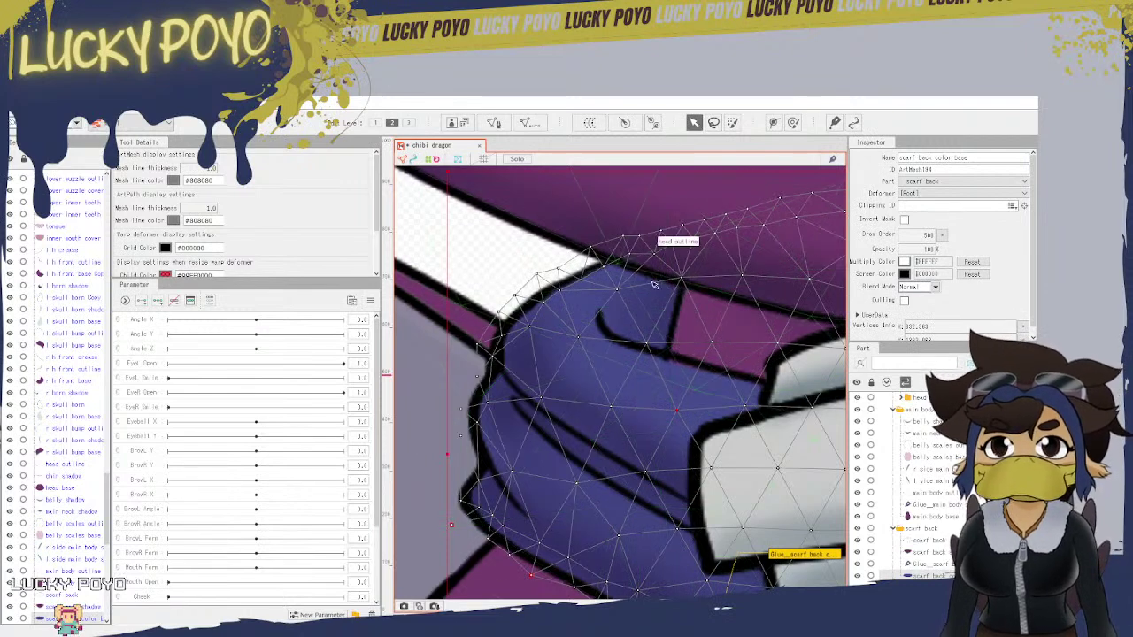
Step: Find and select the scarf back shadow among the objects stacked at the scarf's left end
{"action": "right_click", "coordinate": [707, 322]}
{"action": "mouse_move", "coordinate": [769, 355]}
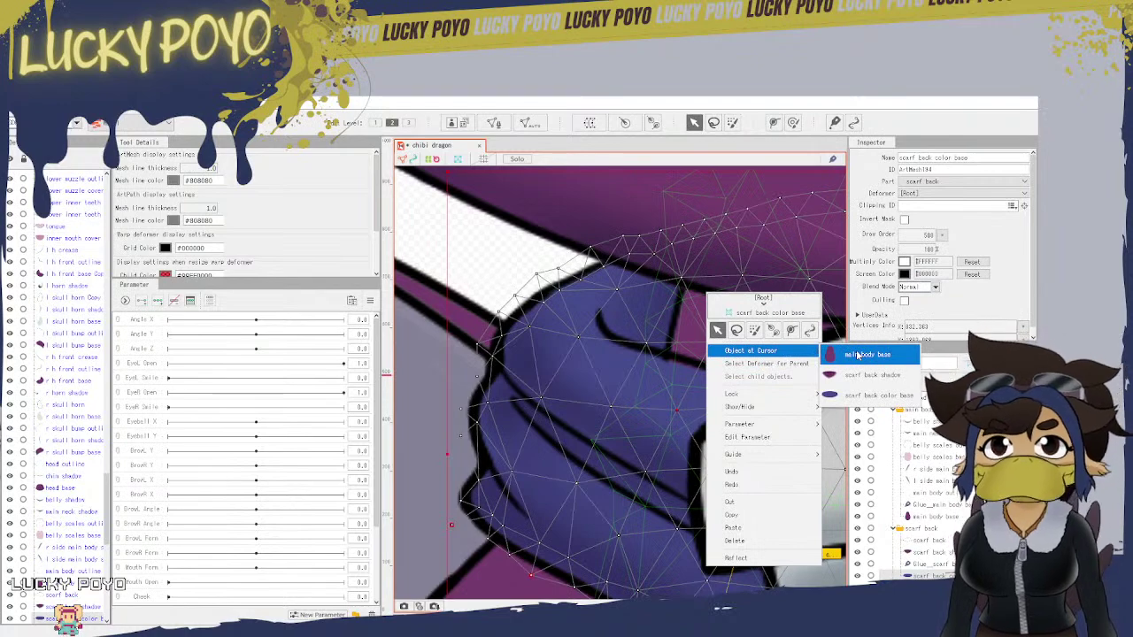
{"action": "left_click", "coordinate": [858, 355]}
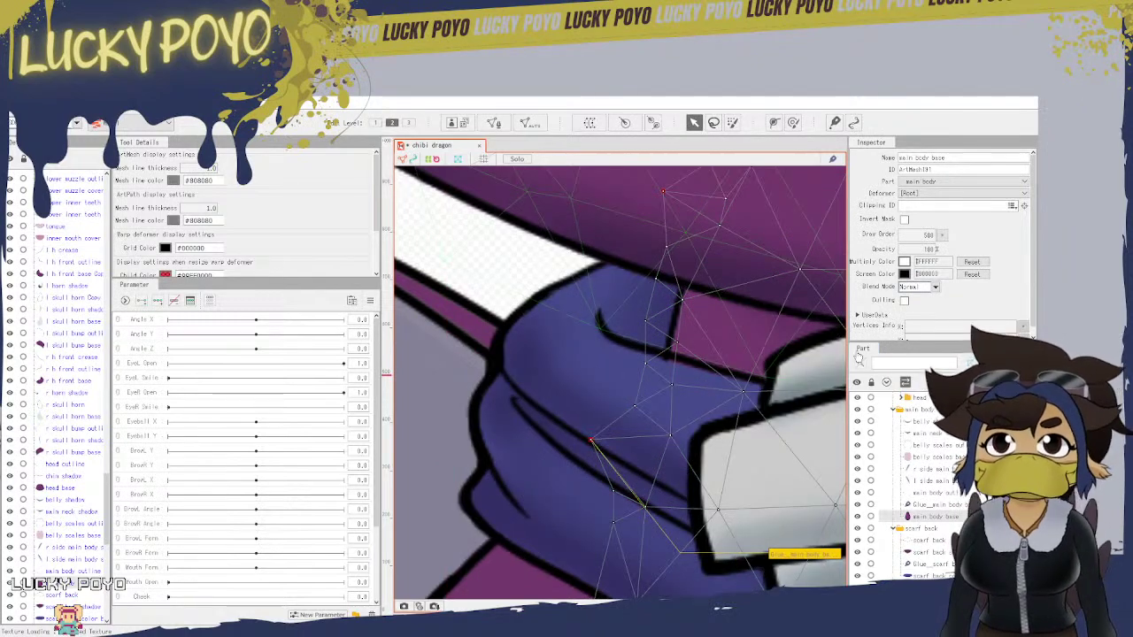
{"action": "right_click", "coordinate": [712, 328]}
{"action": "mouse_move", "coordinate": [828, 358]}
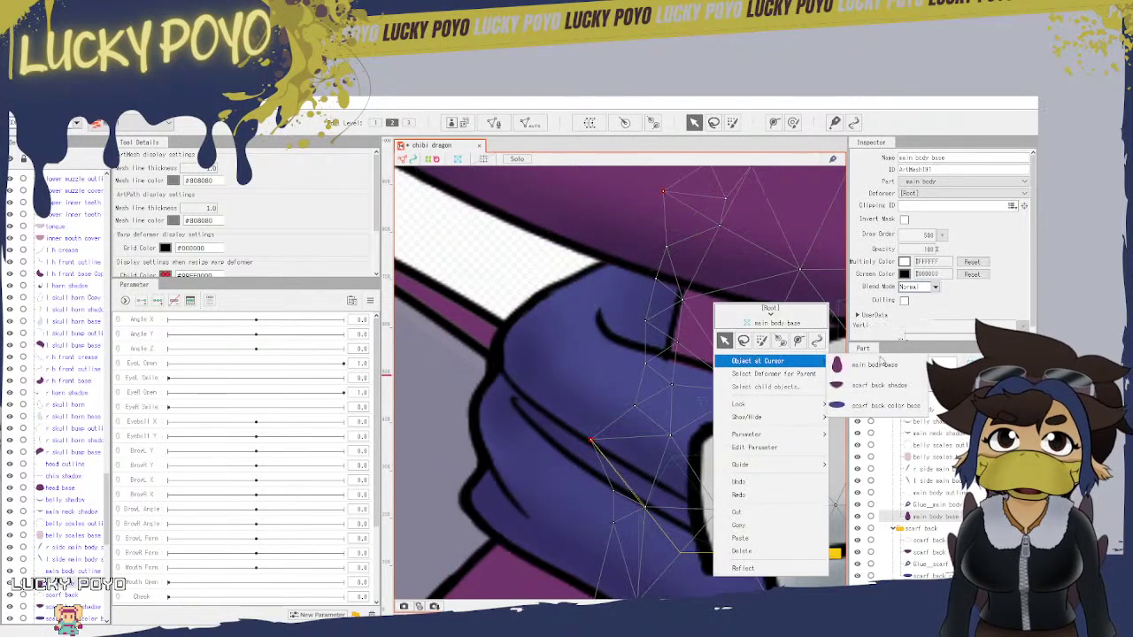
{"action": "left_click", "coordinate": [899, 395]}
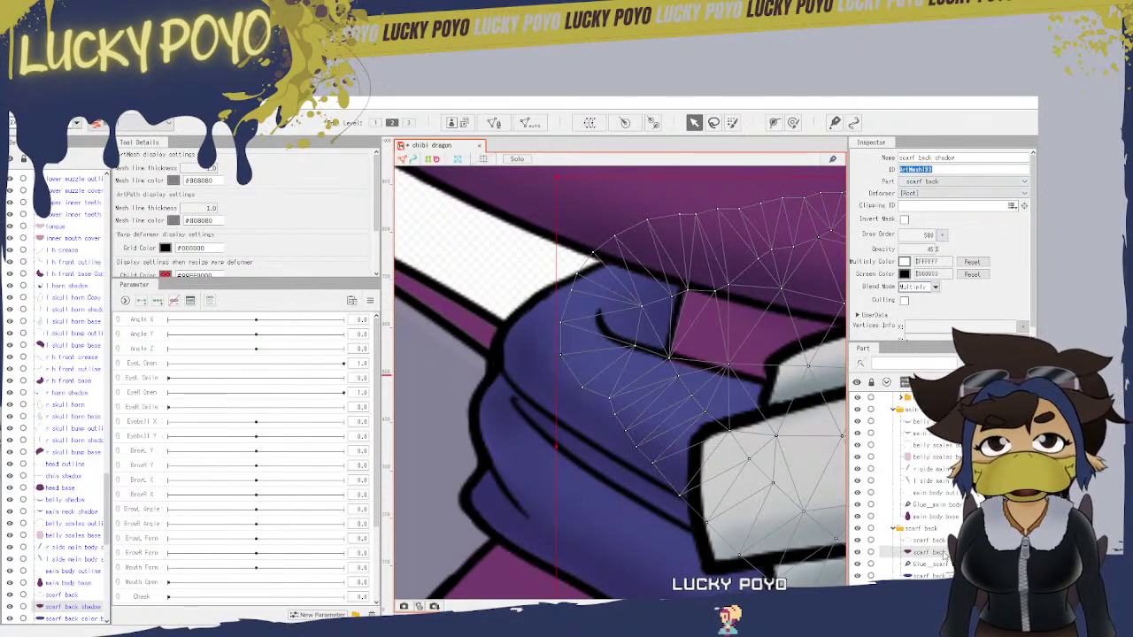
{"action": "left_click", "coordinate": [927, 576]}
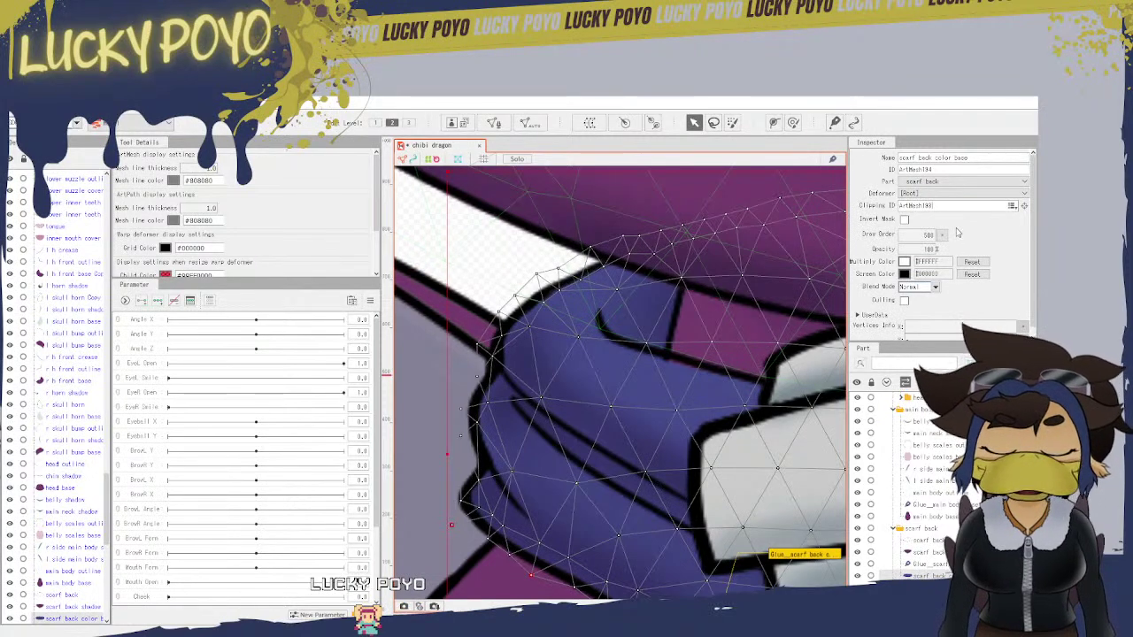
{"action": "left_click", "coordinate": [957, 232]}
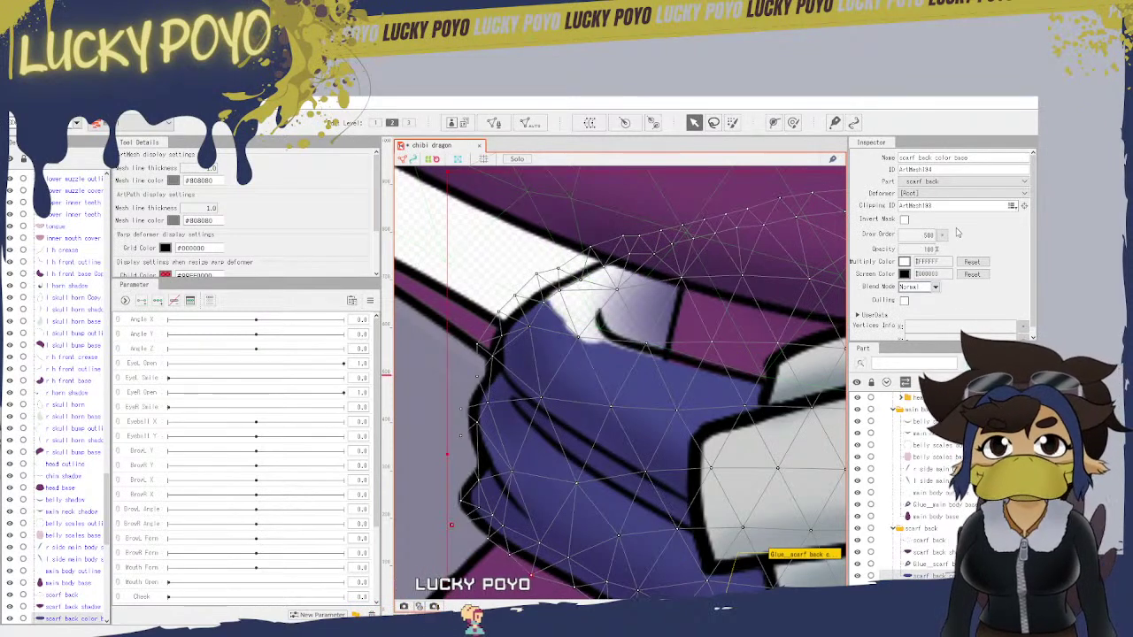
{"action": "left_click", "coordinate": [28, 104]}
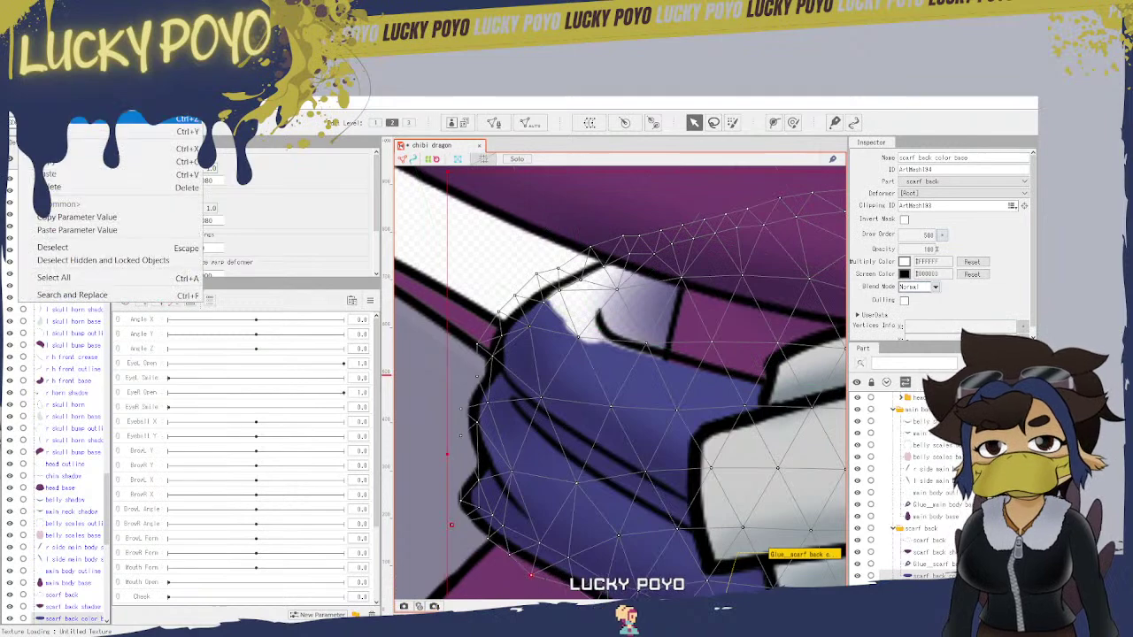
{"action": "left_click", "coordinate": [49, 118]}
{"action": "left_click", "coordinate": [28, 103]}
{"action": "left_click", "coordinate": [49, 119]}
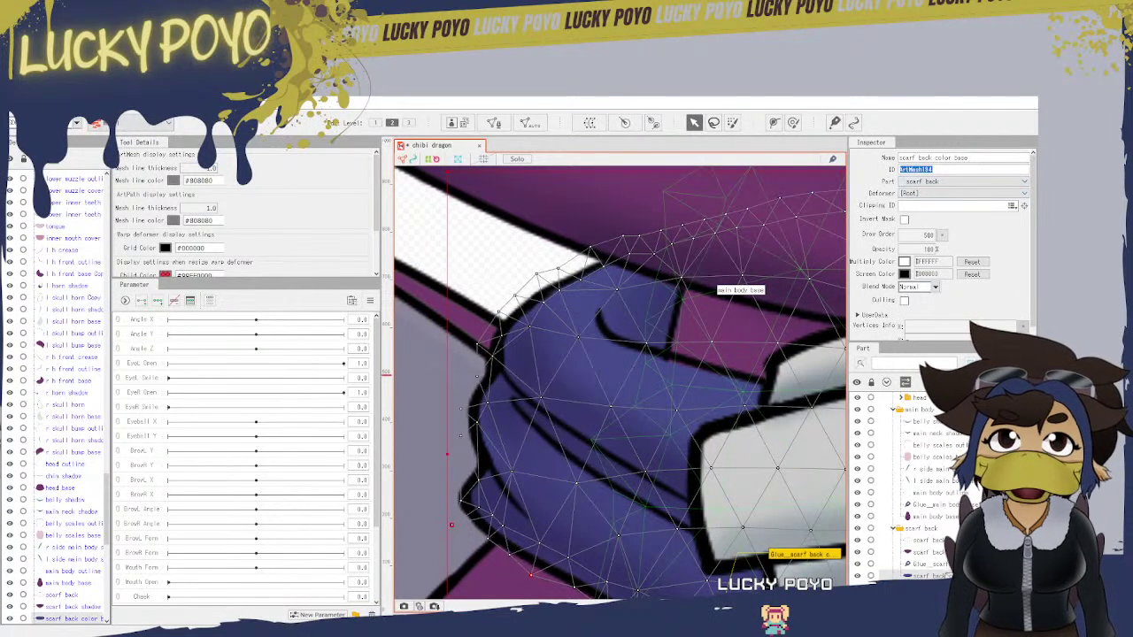
Step: Clip the scarf back shadow to the scarf back color base by entering the color base's ArtMesh ID as its clipping ID
{"action": "left_click", "coordinate": [928, 552]}
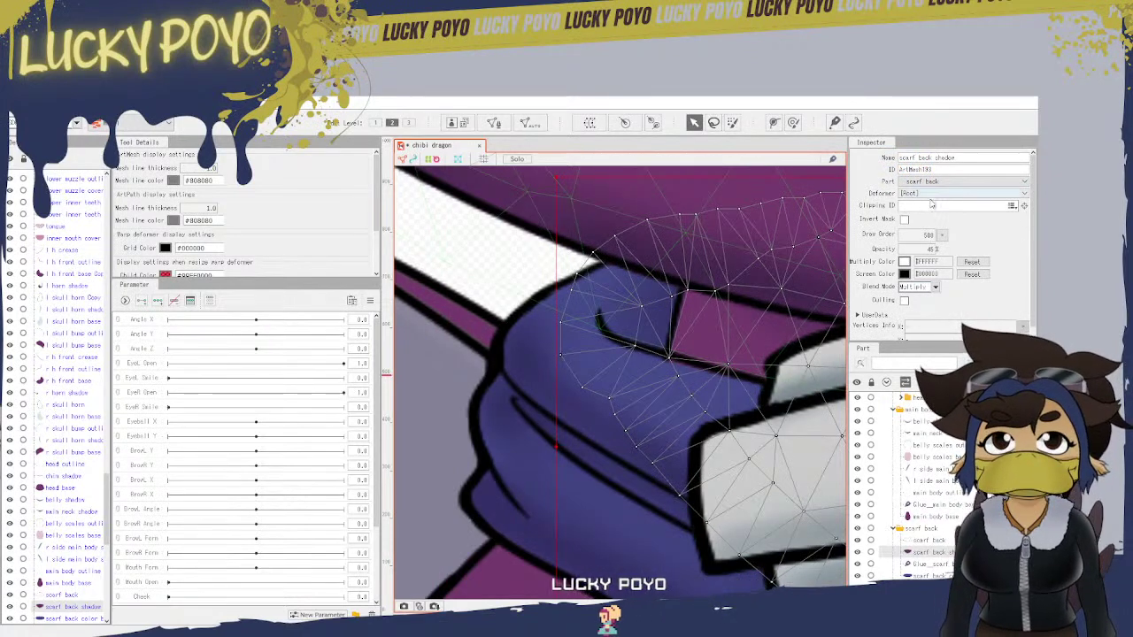
{"action": "type", "text": "ArtMesh194"}
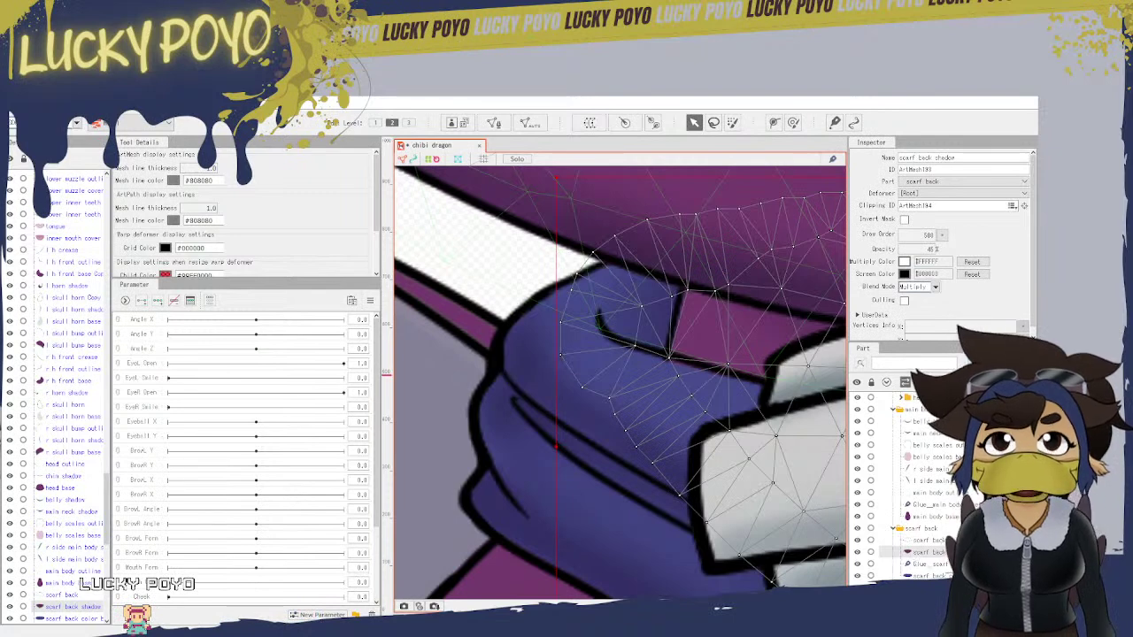
{"action": "left_click", "coordinate": [940, 576]}
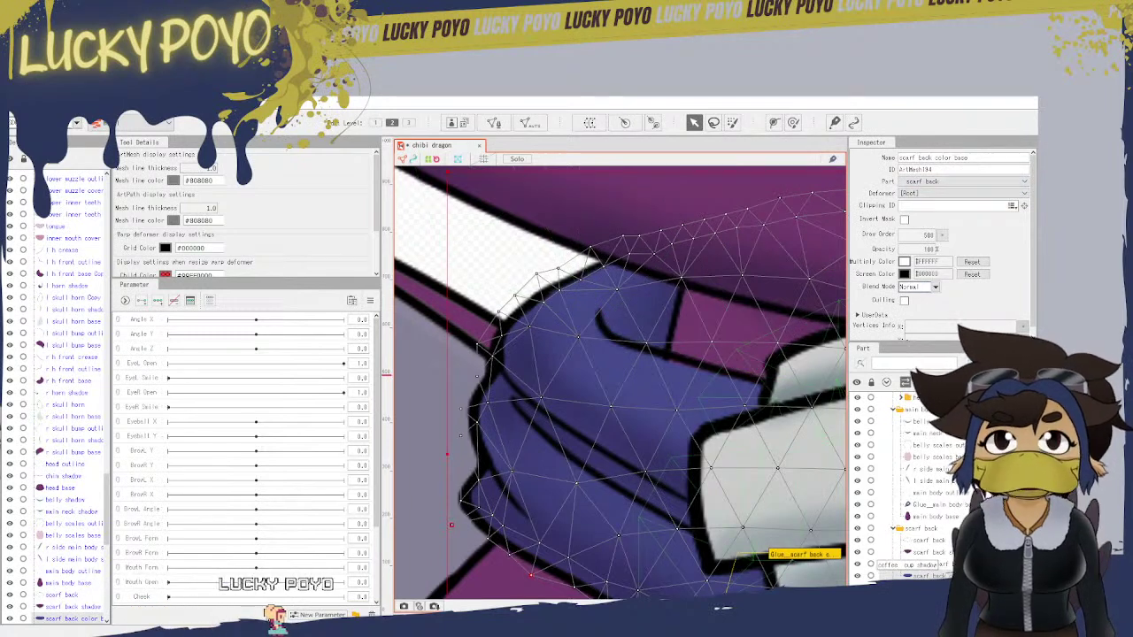
{"action": "left_click", "coordinate": [938, 551]}
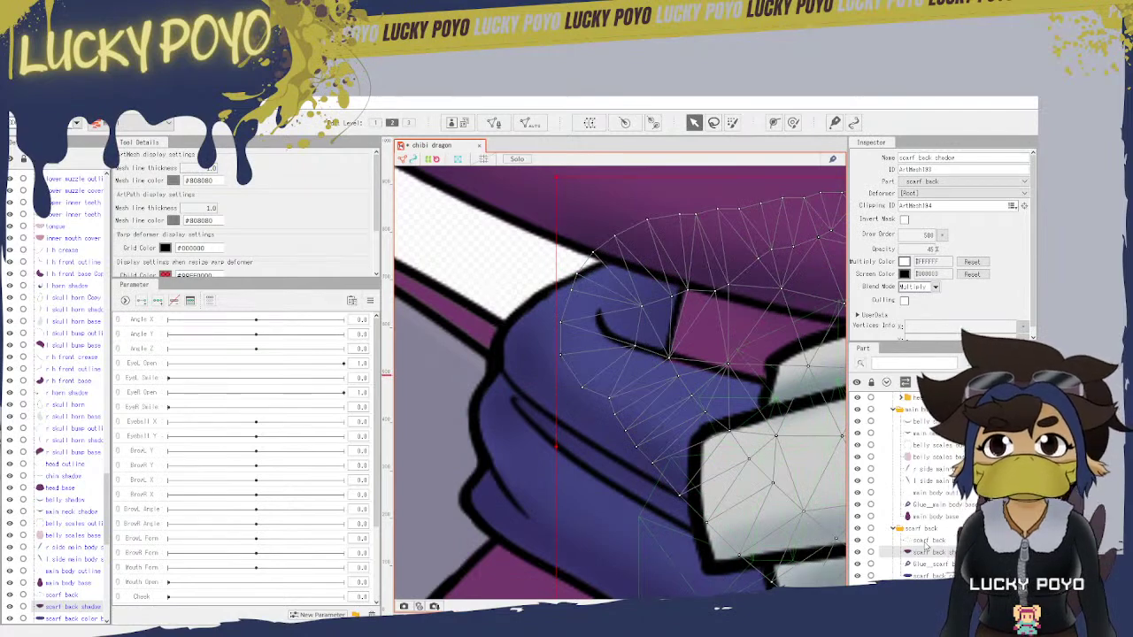
Step: Examine the scarf back shadow's mesh from the scarf's left end across to the right end and back
{"action": "left_click_drag", "start_coordinate": [746, 509], "coordinate": [532, 539]}
{"action": "left_click_drag", "start_coordinate": [758, 432], "coordinate": [542, 487]}
{"action": "left_click_drag", "start_coordinate": [706, 445], "coordinate": [576, 420]}
{"action": "left_click_drag", "start_coordinate": [812, 449], "coordinate": [502, 441]}
{"action": "left_click_drag", "start_coordinate": [769, 395], "coordinate": [605, 405]}
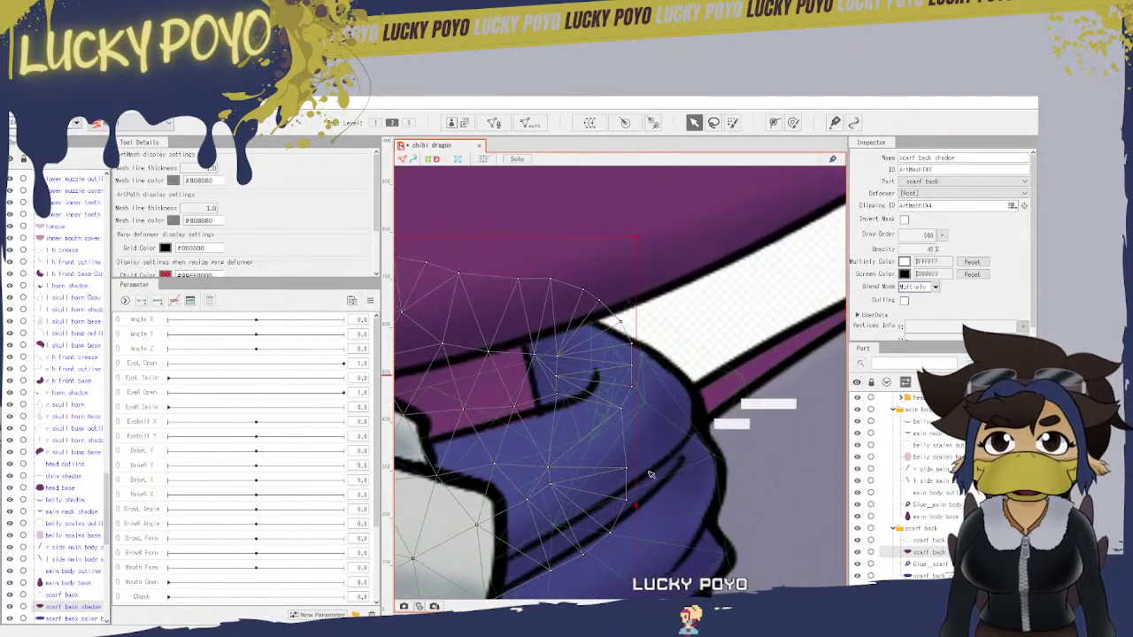
{"action": "left_click_drag", "start_coordinate": [495, 453], "coordinate": [1035, 389]}
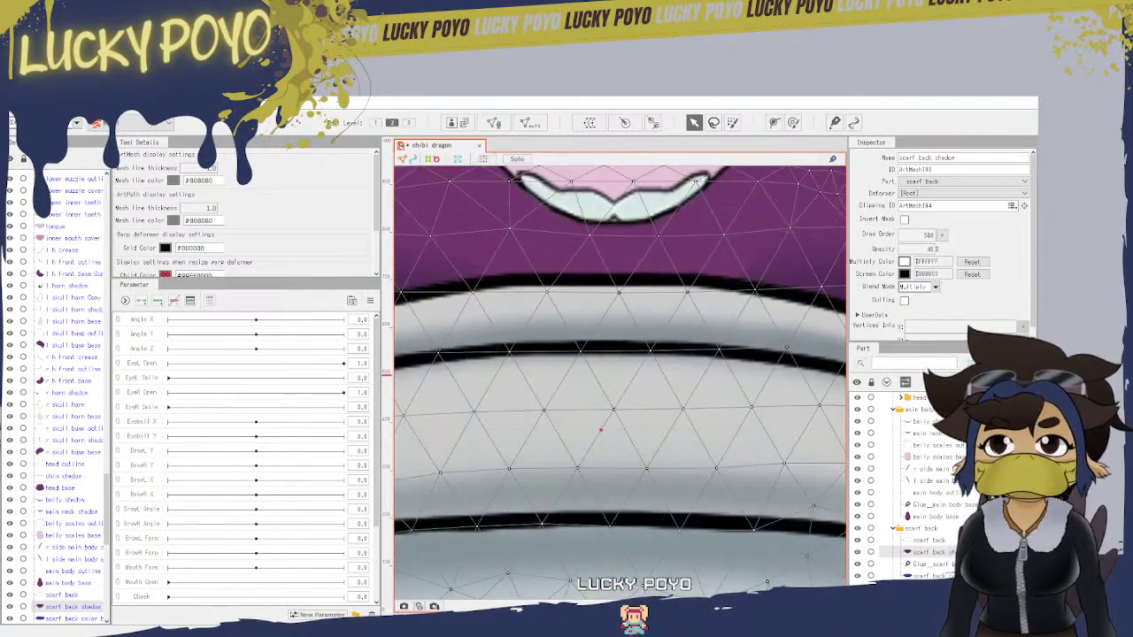
{"action": "left_click_drag", "start_coordinate": [617, 466], "coordinate": [1022, 467]}
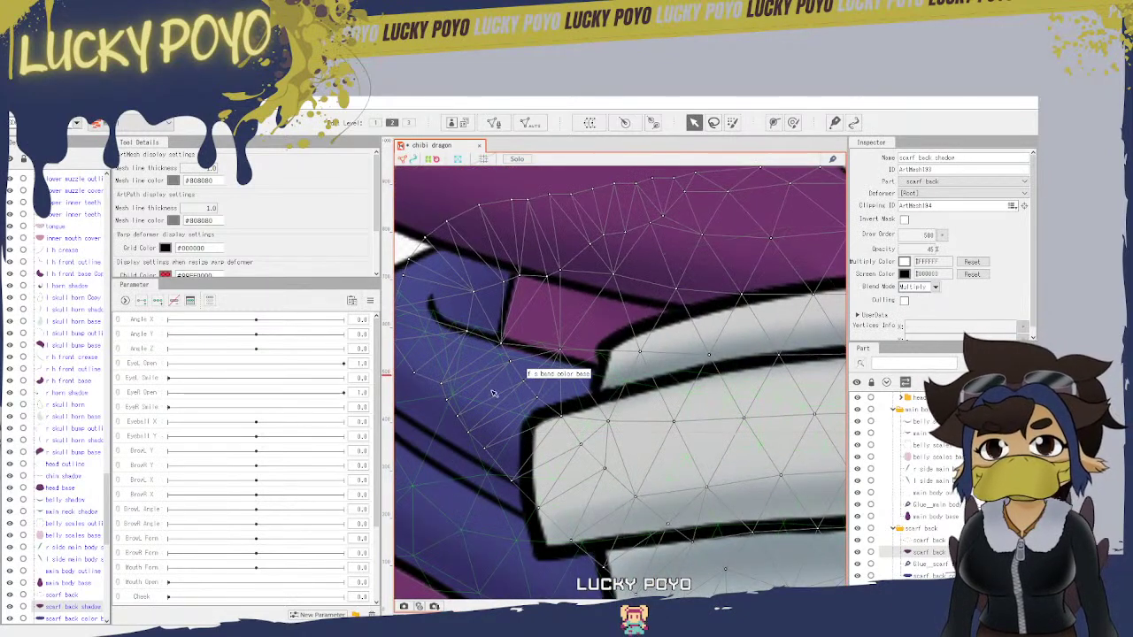
Step: Select the main body base from the objects stacked at the scarf's left end and check its mesh there
{"action": "right_click", "coordinate": [551, 314]}
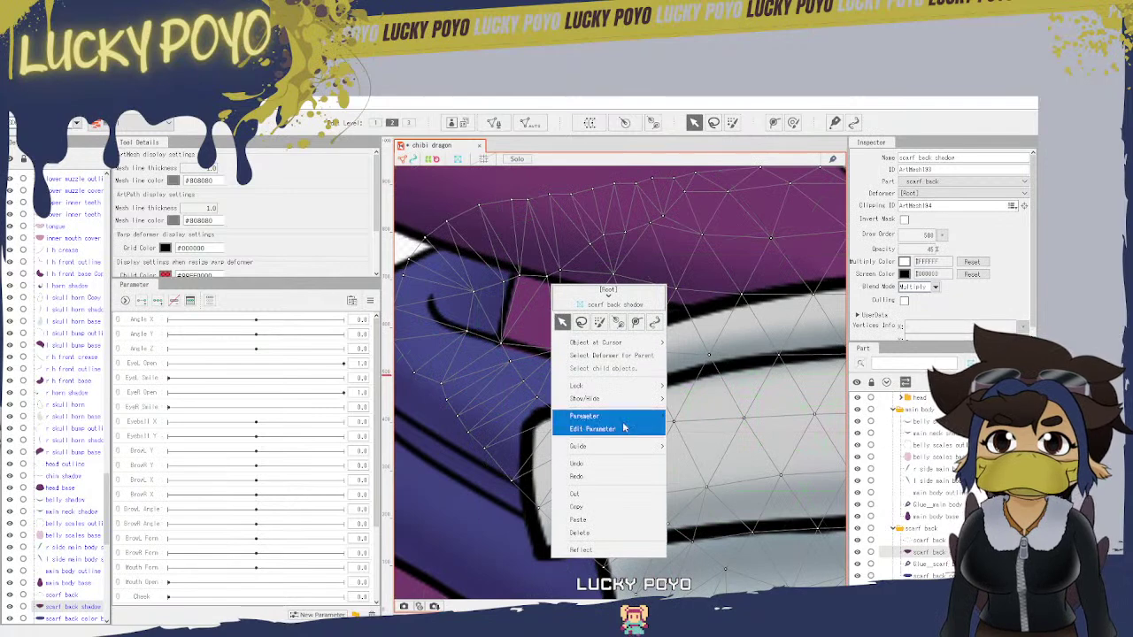
{"action": "mouse_move", "coordinate": [641, 342]}
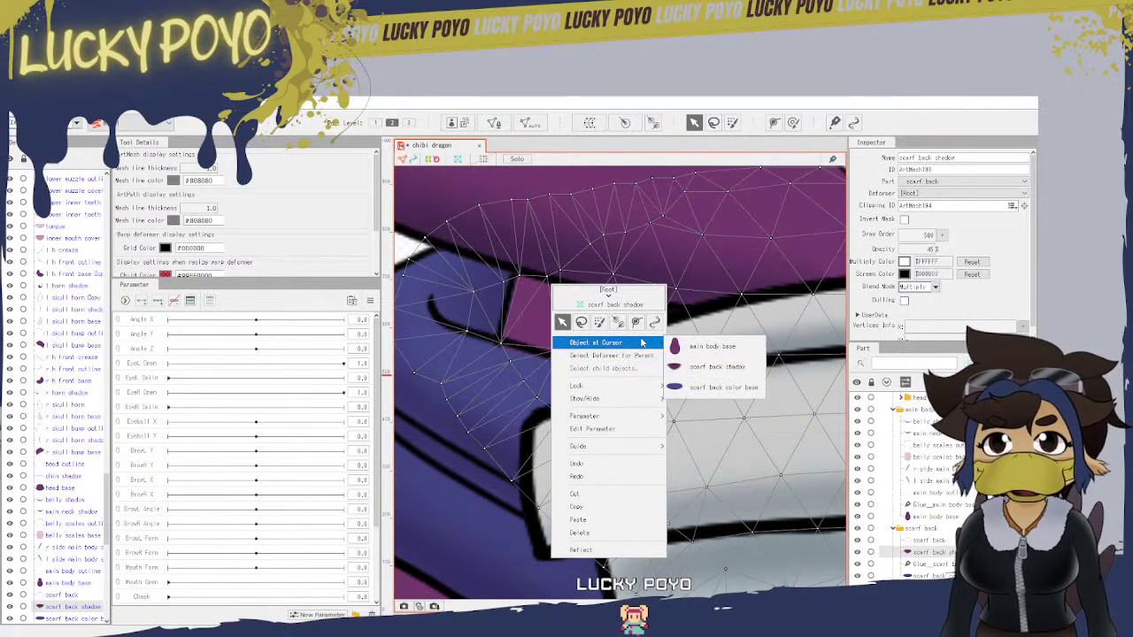
{"action": "left_click", "coordinate": [687, 350]}
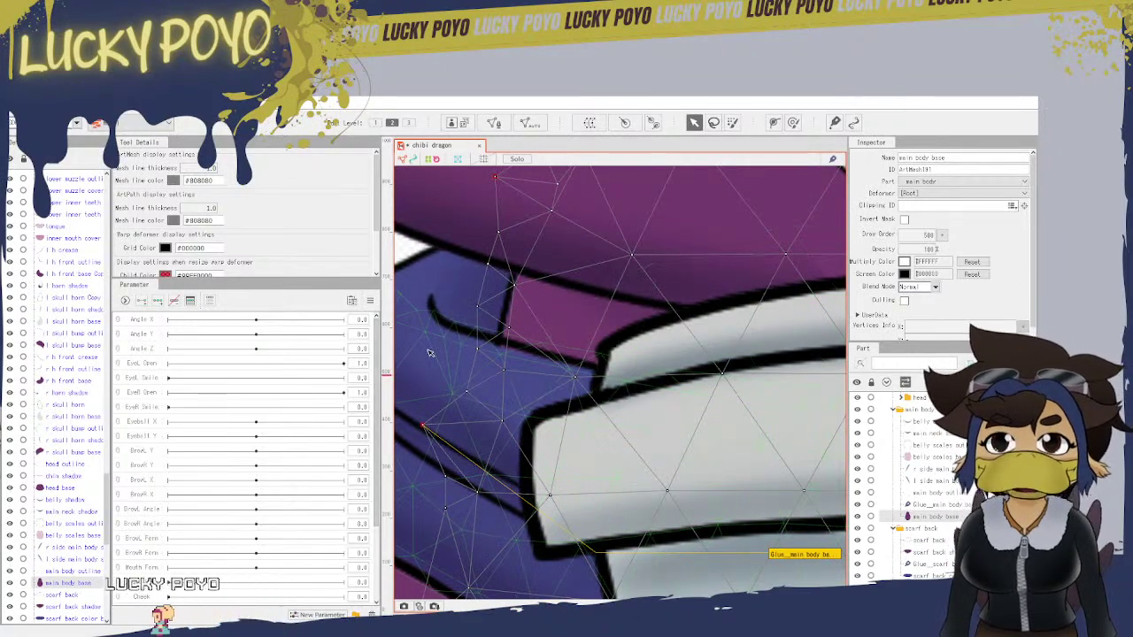
Step: Select the front scarf band color base and raise its upper-edge vertices at the left end so the blue fill meets the black outline
{"action": "left_click", "coordinate": [740, 473]}
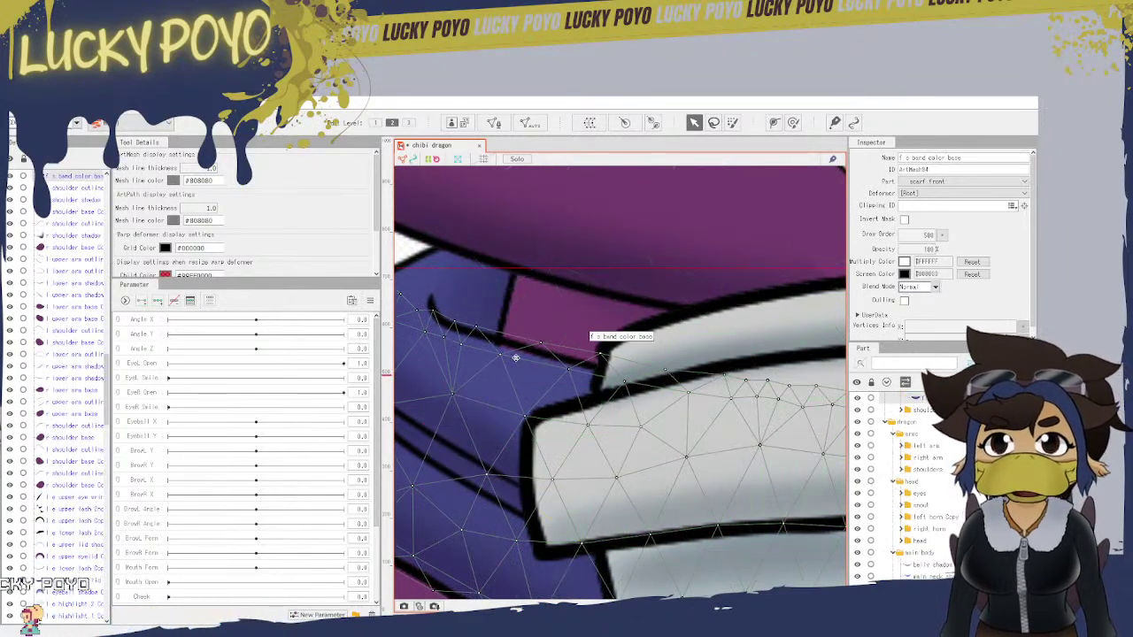
{"action": "scroll", "coordinate": [514, 381], "scroll_direction": "up", "scroll_amount": 5}
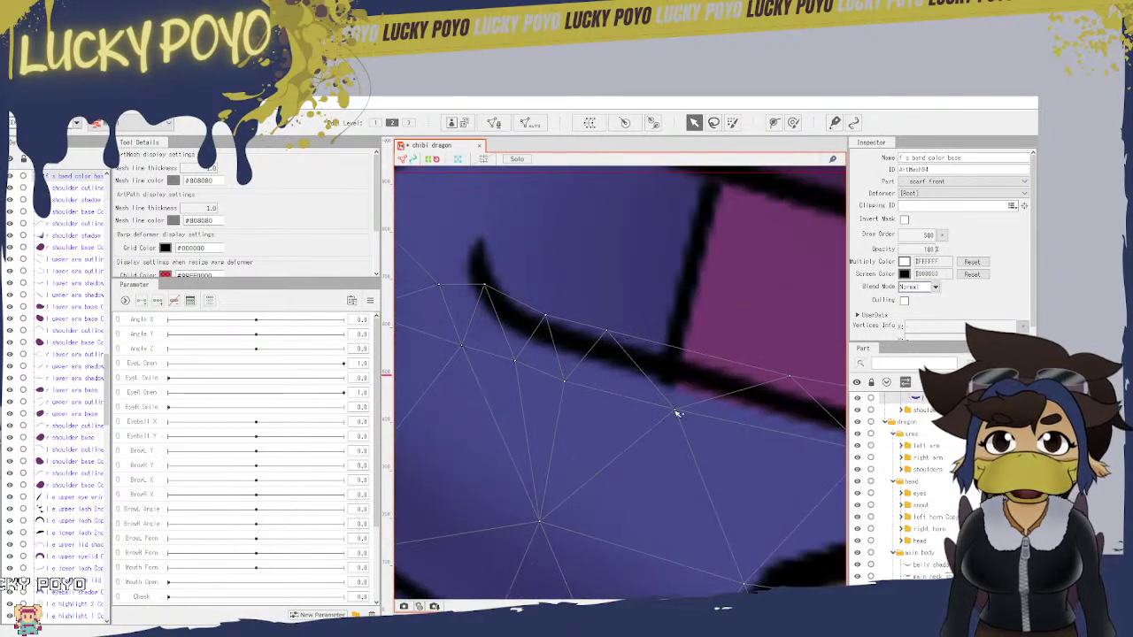
{"action": "left_click_drag", "start_coordinate": [678, 409], "coordinate": [683, 399]}
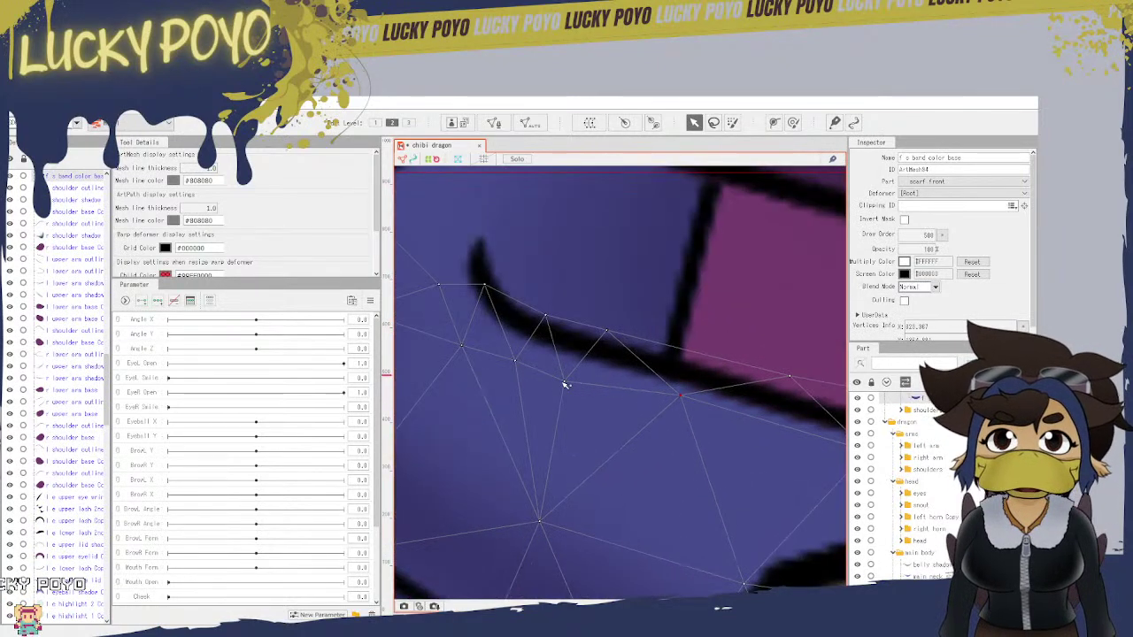
{"action": "left_click_drag", "start_coordinate": [766, 457], "coordinate": [513, 361]}
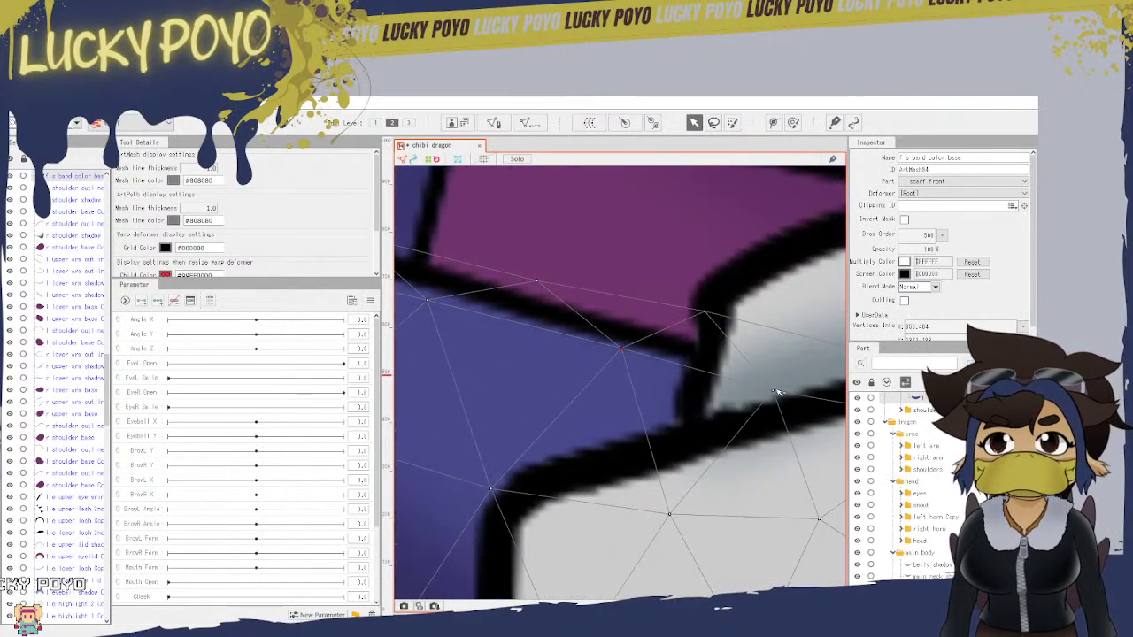
{"action": "left_click_drag", "start_coordinate": [780, 392], "coordinate": [786, 386]}
Step: Nudge the second-row vertices below the outline along the left half of the gray band's upper edge
{"action": "left_click_drag", "start_coordinate": [801, 435], "coordinate": [550, 384]}
{"action": "left_click_drag", "start_coordinate": [713, 427], "coordinate": [611, 400]}
{"action": "left_click", "coordinate": [606, 345]}
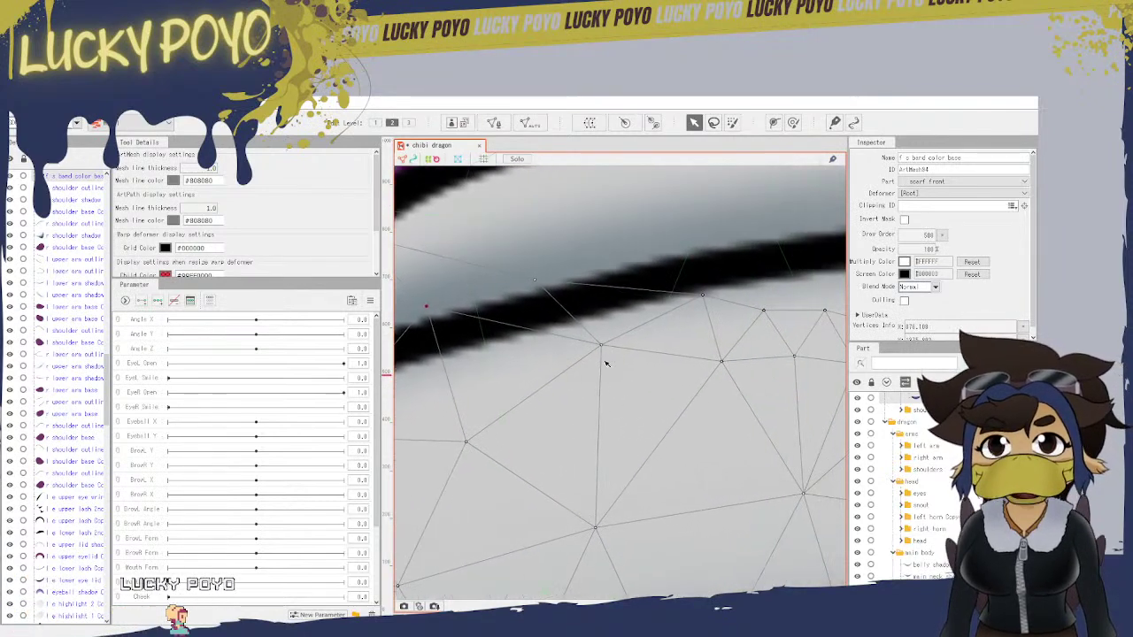
{"action": "left_click_drag", "start_coordinate": [751, 336], "coordinate": [565, 324]}
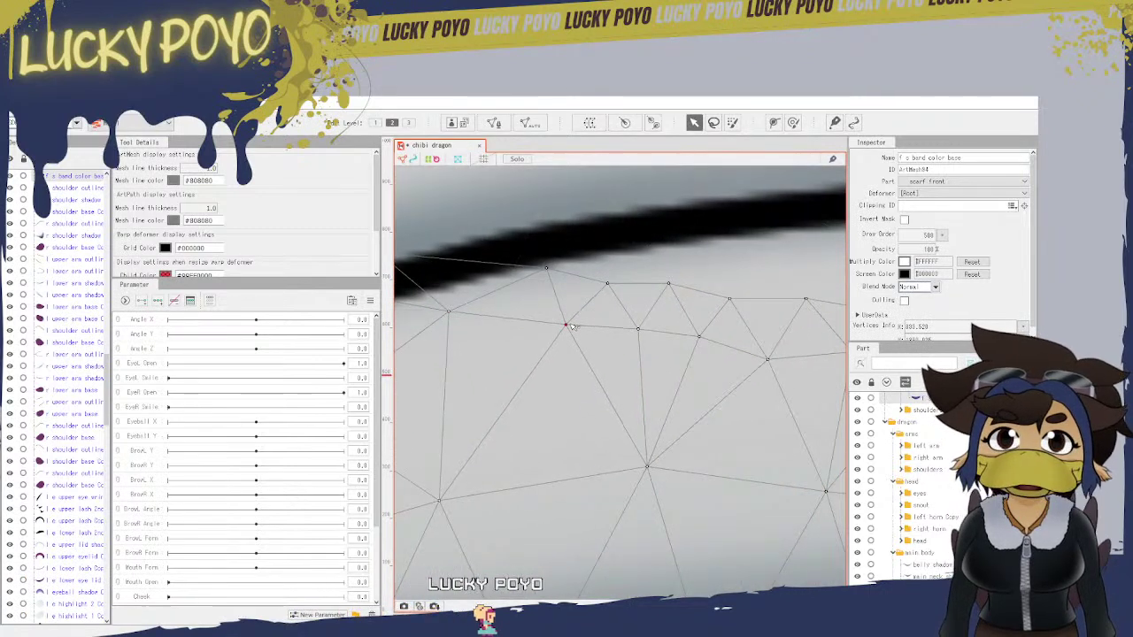
{"action": "left_click_drag", "start_coordinate": [720, 403], "coordinate": [652, 424]}
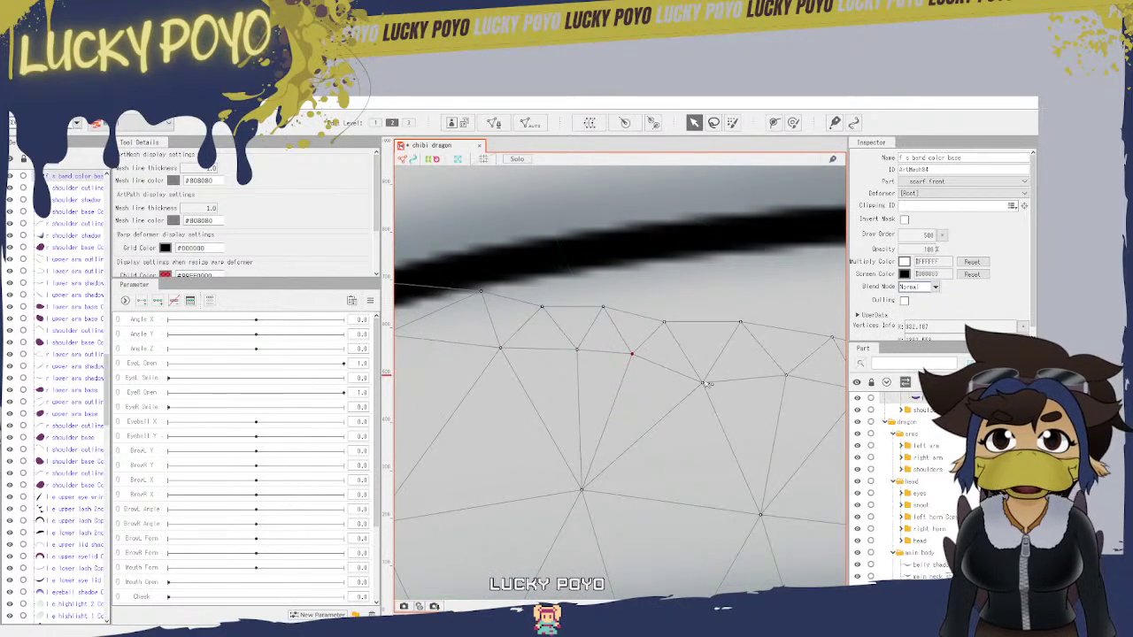
{"action": "left_click_drag", "start_coordinate": [790, 410], "coordinate": [674, 359]}
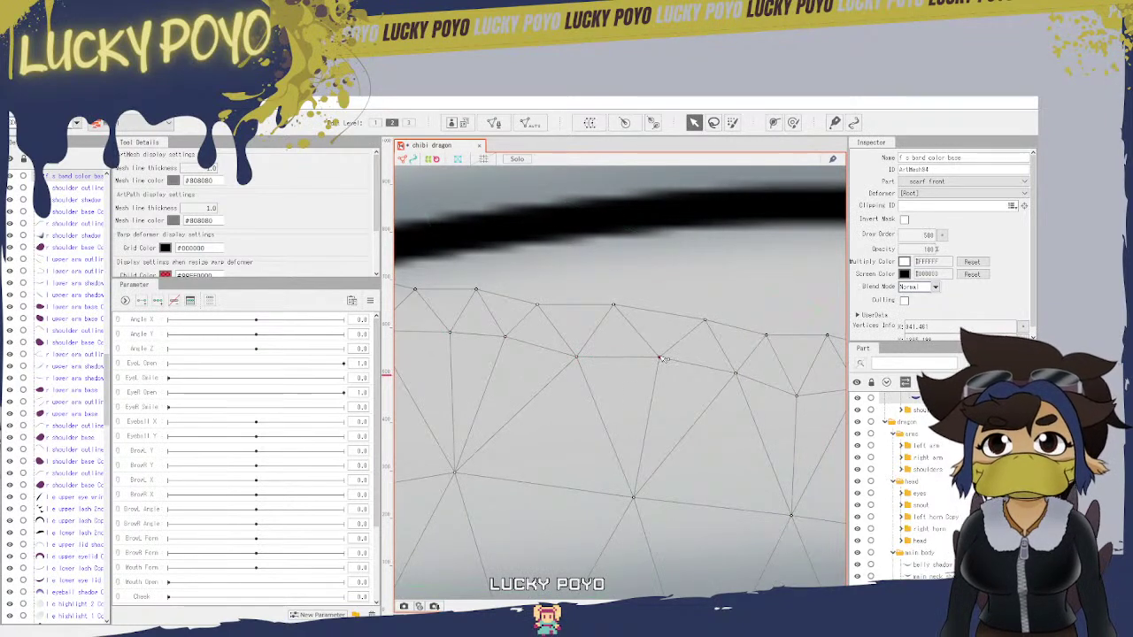
{"action": "left_click", "coordinate": [735, 371]}
{"action": "left_click", "coordinate": [797, 393]}
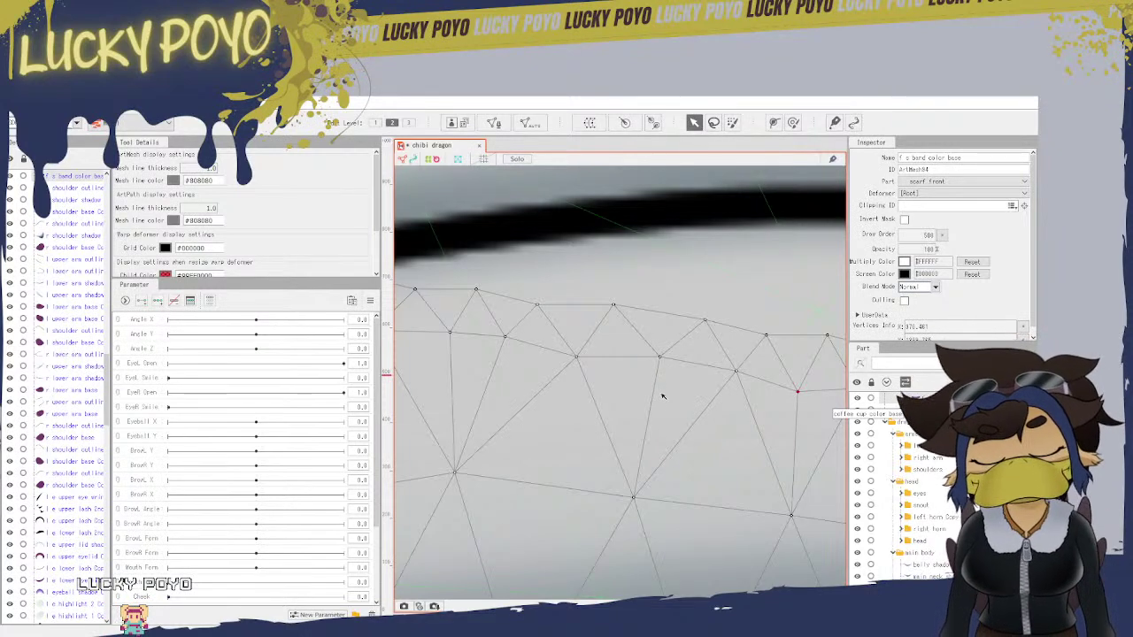
Step: Raise the second-row vertices slightly along the middle of the gray band's upper edge
{"action": "left_click_drag", "start_coordinate": [723, 459], "coordinate": [496, 422]}
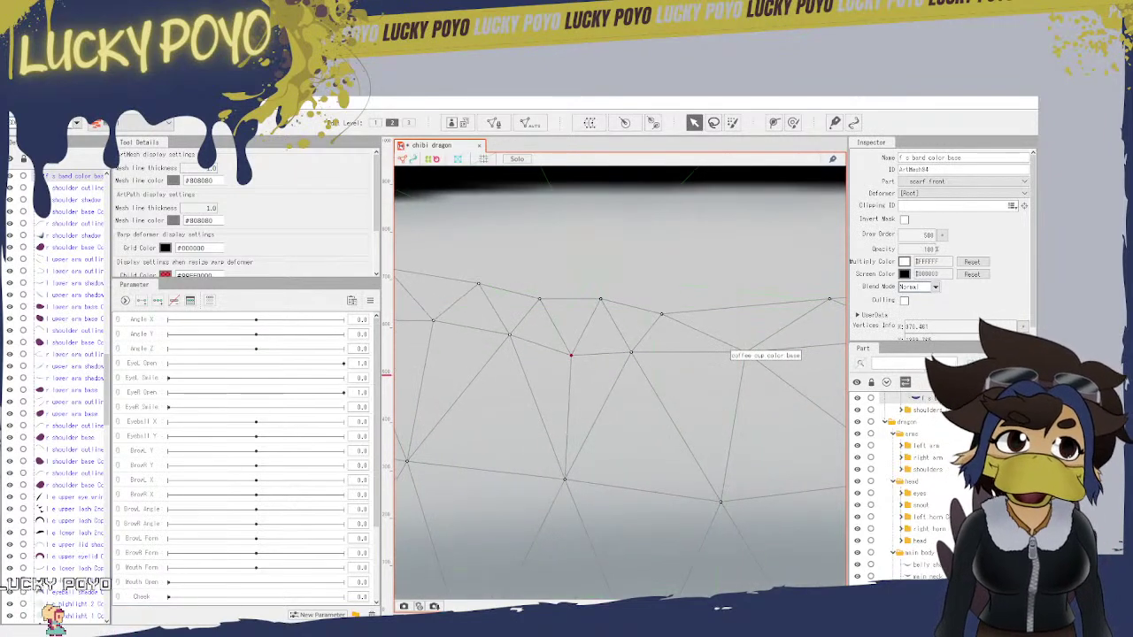
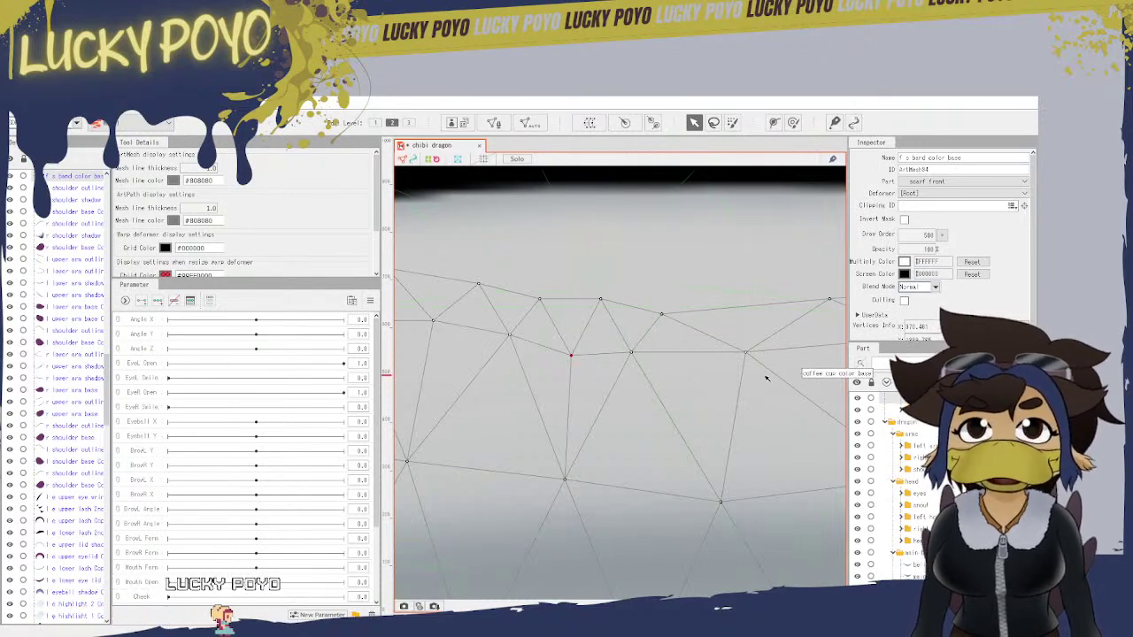
{"action": "left_click_drag", "start_coordinate": [767, 377], "coordinate": [661, 379]}
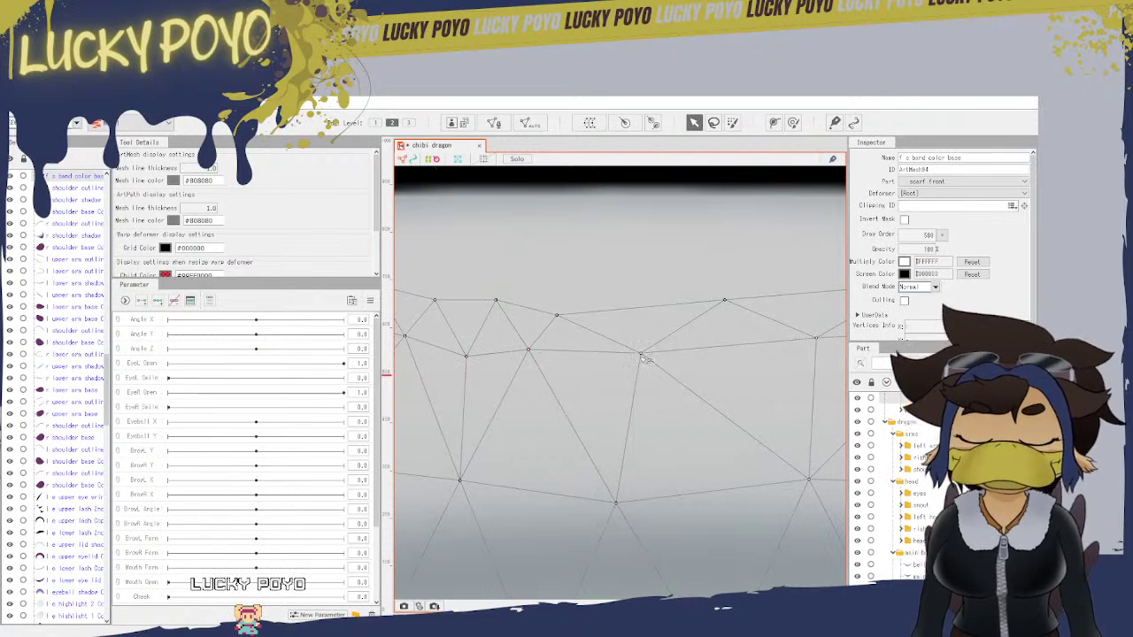
{"action": "left_click_drag", "start_coordinate": [643, 358], "coordinate": [644, 354]}
{"action": "left_click_drag", "start_coordinate": [731, 396], "coordinate": [500, 434]}
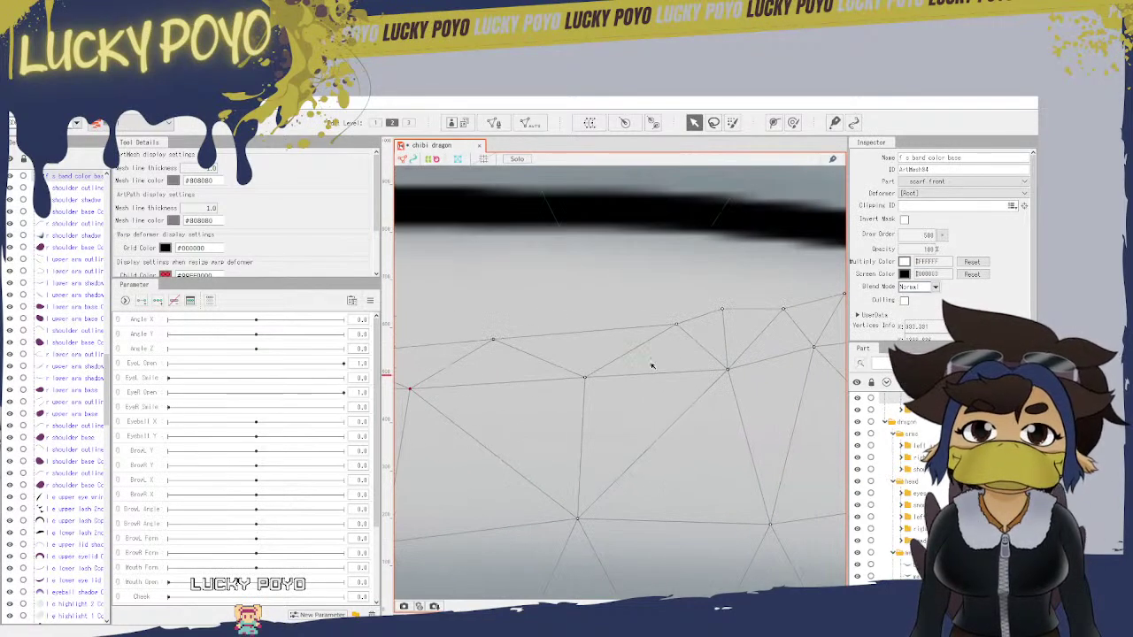
{"action": "left_click_drag", "start_coordinate": [588, 380], "coordinate": [589, 375]}
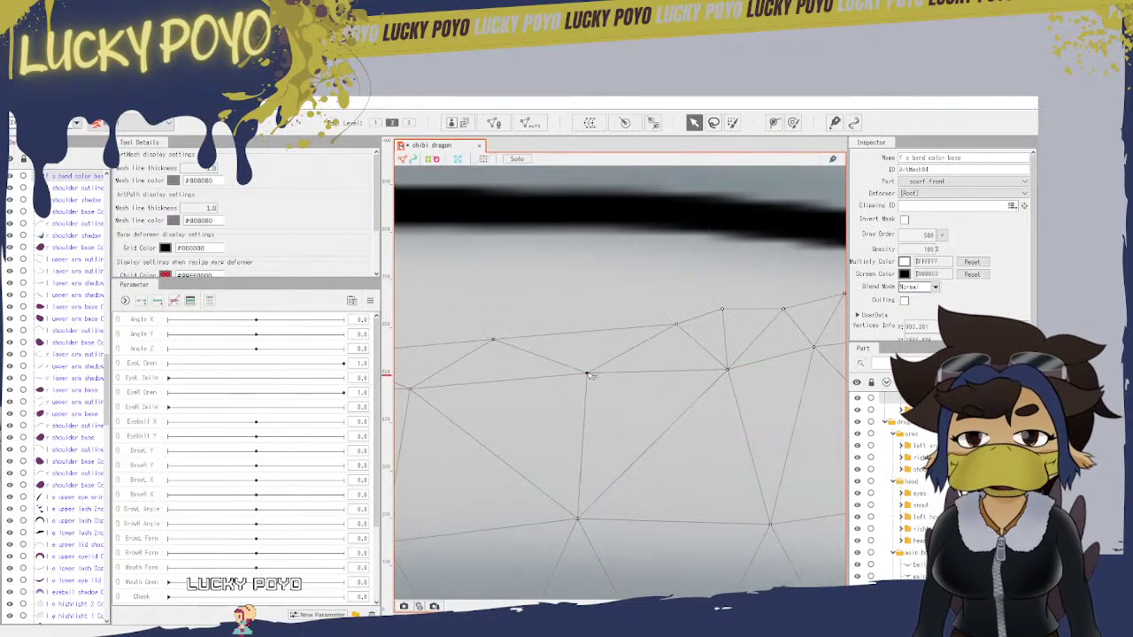
{"action": "left_click", "coordinate": [728, 366]}
{"action": "left_click_drag", "start_coordinate": [756, 400], "coordinate": [613, 474]}
{"action": "left_click", "coordinate": [672, 419]}
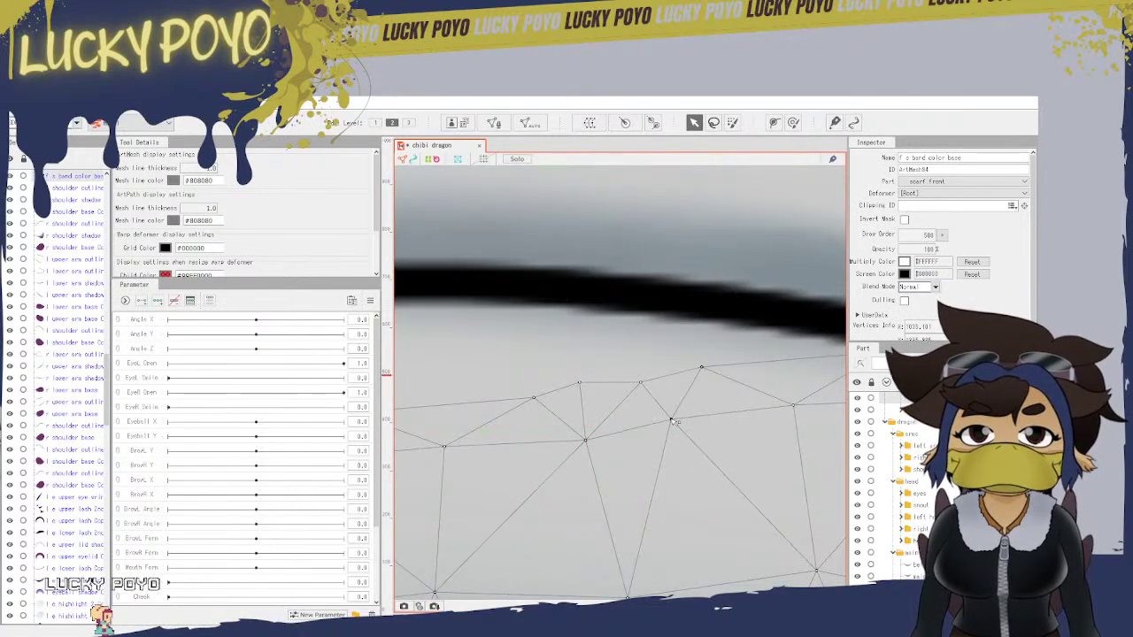
Step: Adjust the color base vertices beneath the outline along the right part of the gray band's upper edge
{"action": "left_click_drag", "start_coordinate": [797, 456], "coordinate": [656, 497]}
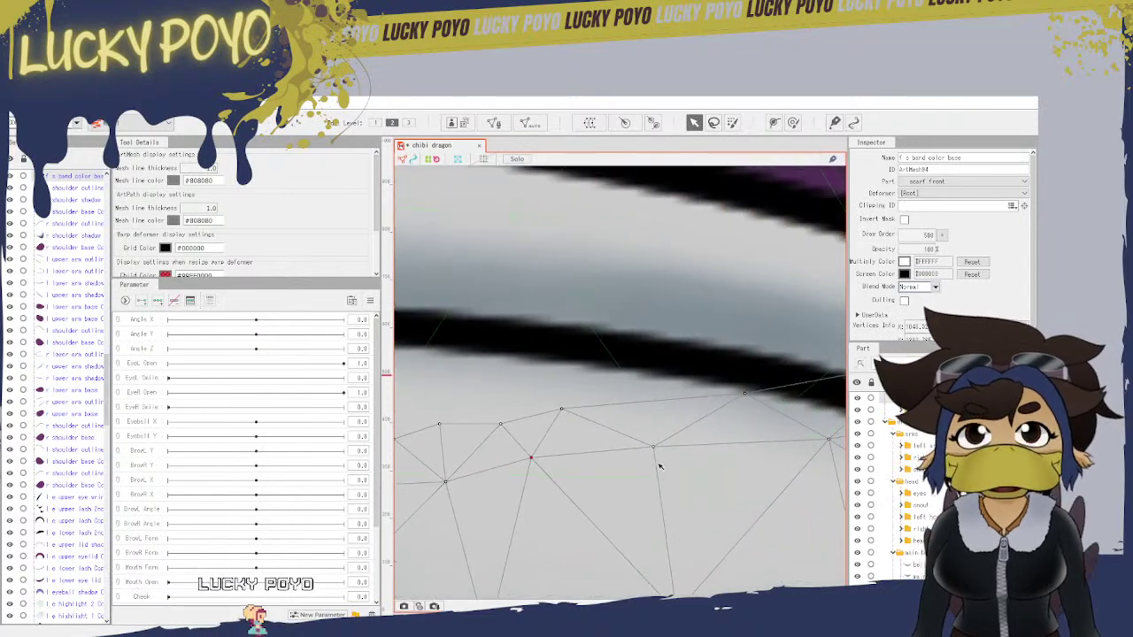
{"action": "left_click", "coordinate": [656, 446]}
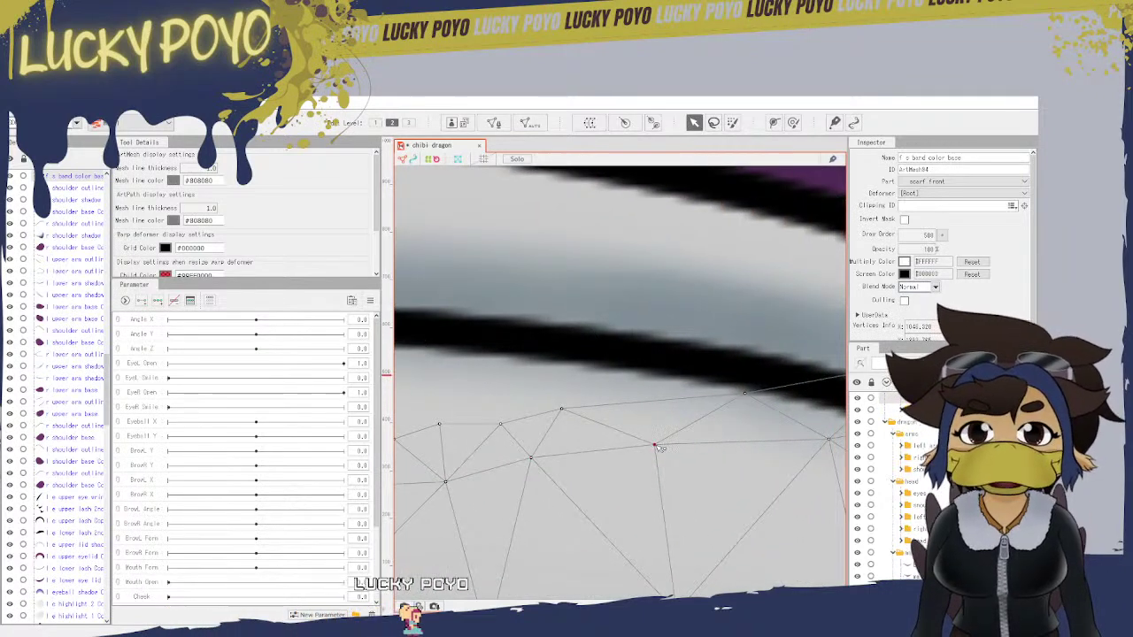
{"action": "left_click_drag", "start_coordinate": [733, 481], "coordinate": [552, 506]}
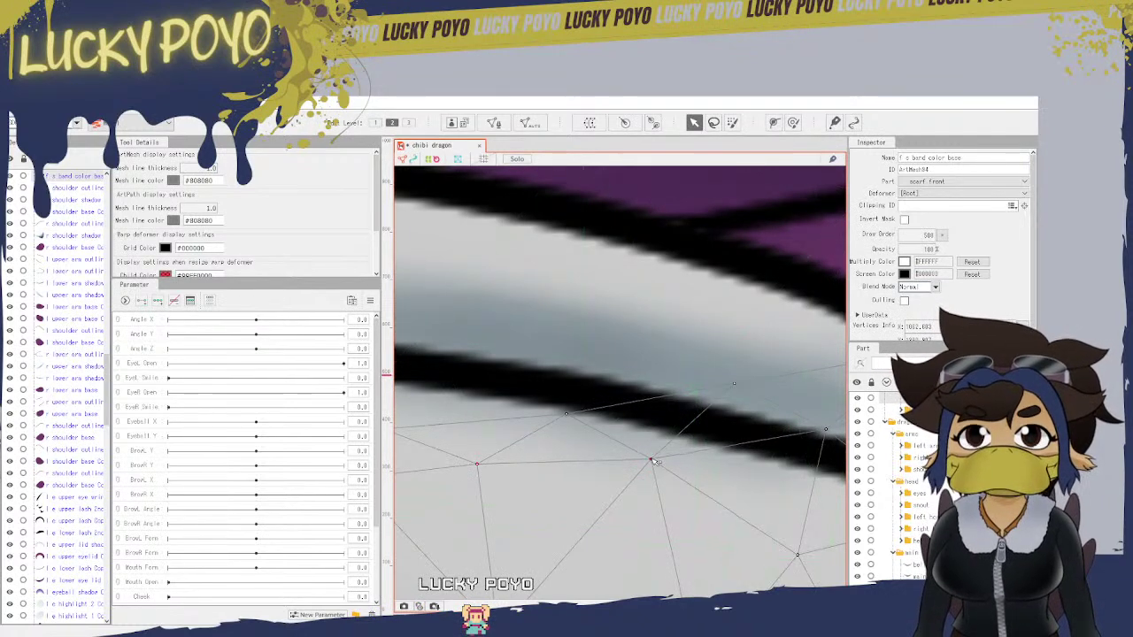
{"action": "left_click_drag", "start_coordinate": [655, 462], "coordinate": [652, 456]}
{"action": "left_click_drag", "start_coordinate": [762, 455], "coordinate": [573, 477]}
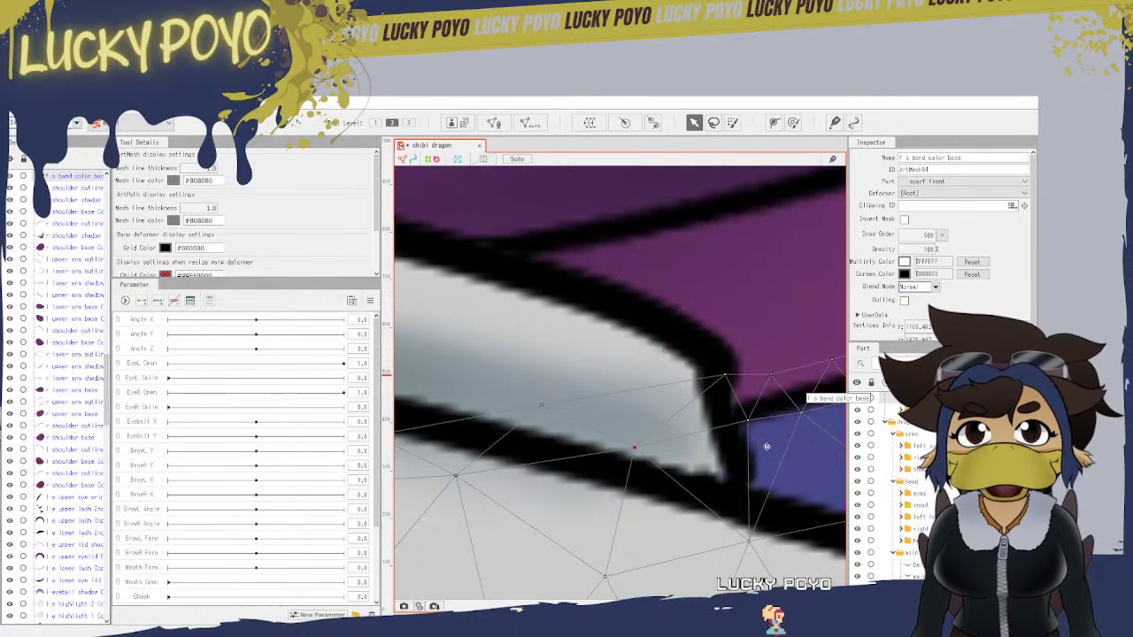
Step: Move the color base vertices along the scarf's right blue section up to the outline, closing the purple gap beneath it
{"action": "left_click_drag", "start_coordinate": [767, 447], "coordinate": [698, 472]}
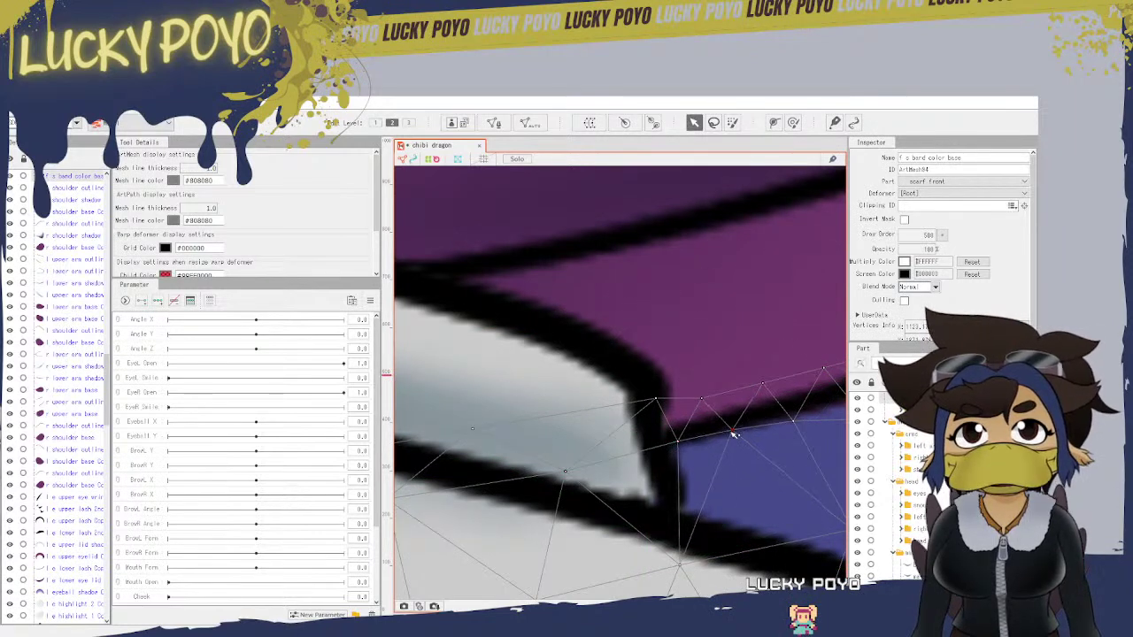
{"action": "left_click_drag", "start_coordinate": [752, 445], "coordinate": [577, 523]}
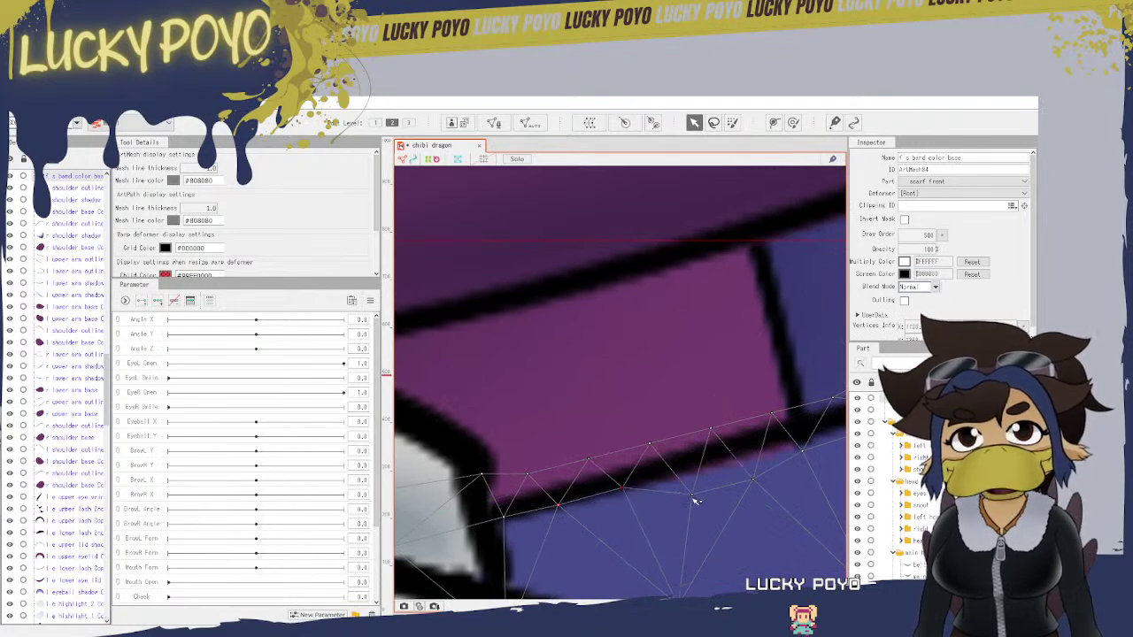
{"action": "left_click_drag", "start_coordinate": [737, 481], "coordinate": [632, 514]}
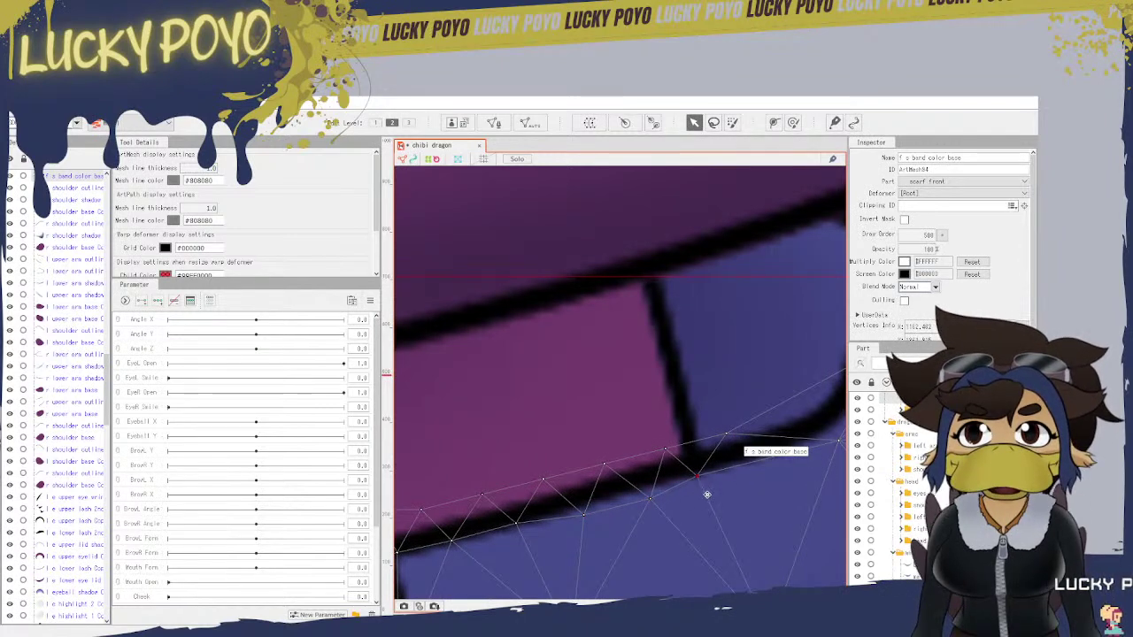
{"action": "left_click_drag", "start_coordinate": [688, 483], "coordinate": [526, 521]}
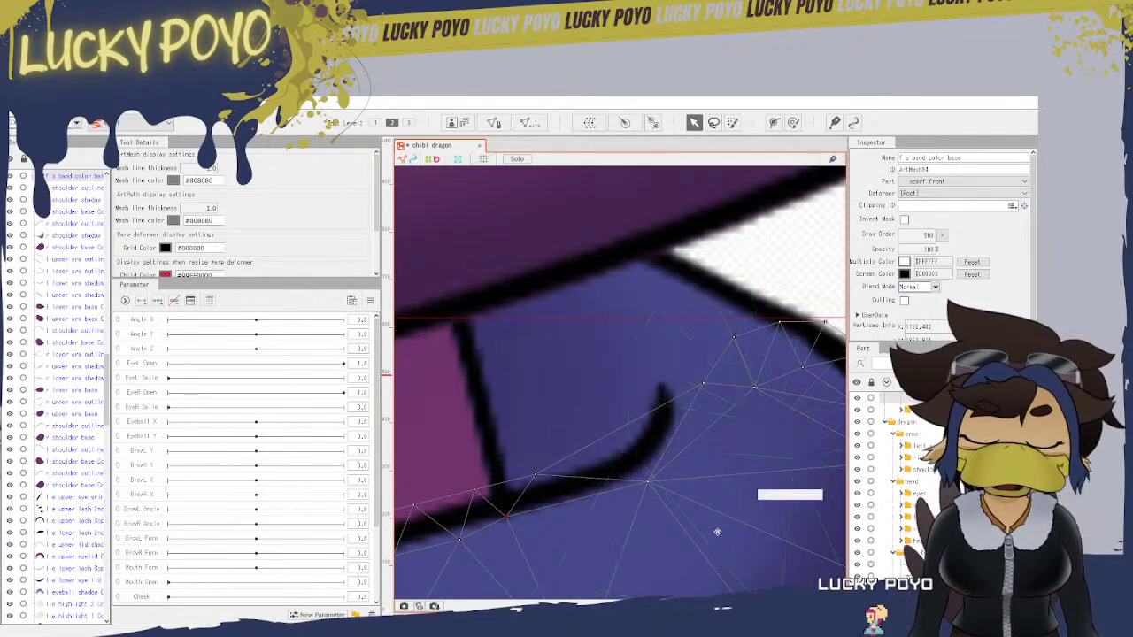
Step: Examine the band color base's mesh around the right end, along the lower edge and at the left end
{"action": "left_click_drag", "start_coordinate": [718, 531], "coordinate": [425, 240]}
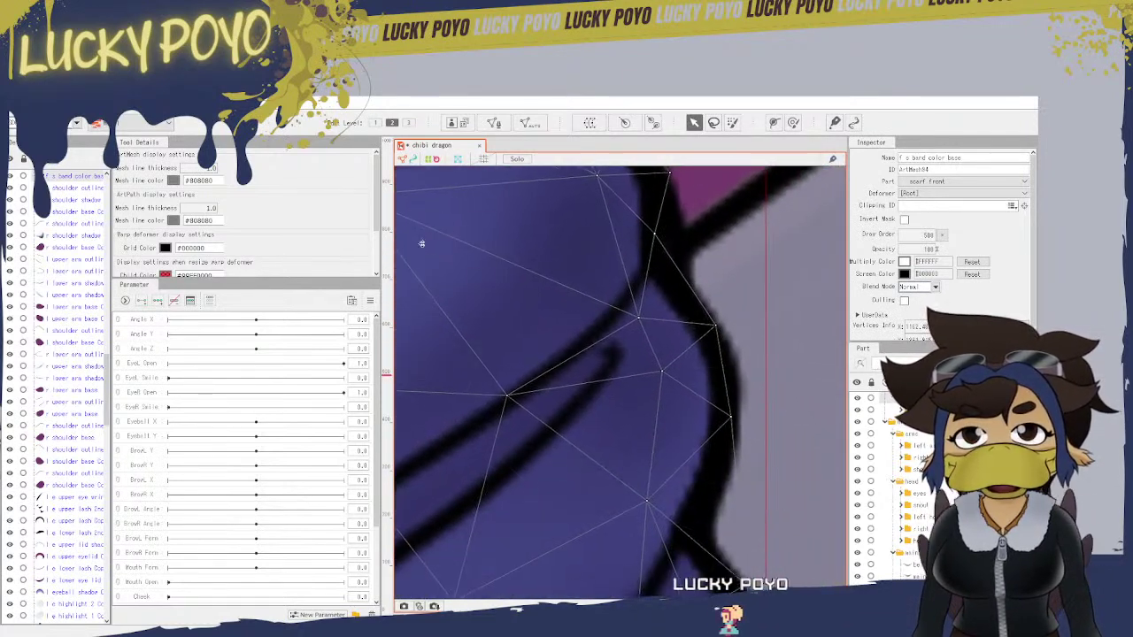
{"action": "left_click_drag", "start_coordinate": [606, 398], "coordinate": [624, 153]}
{"action": "left_click_drag", "start_coordinate": [561, 402], "coordinate": [830, 297]}
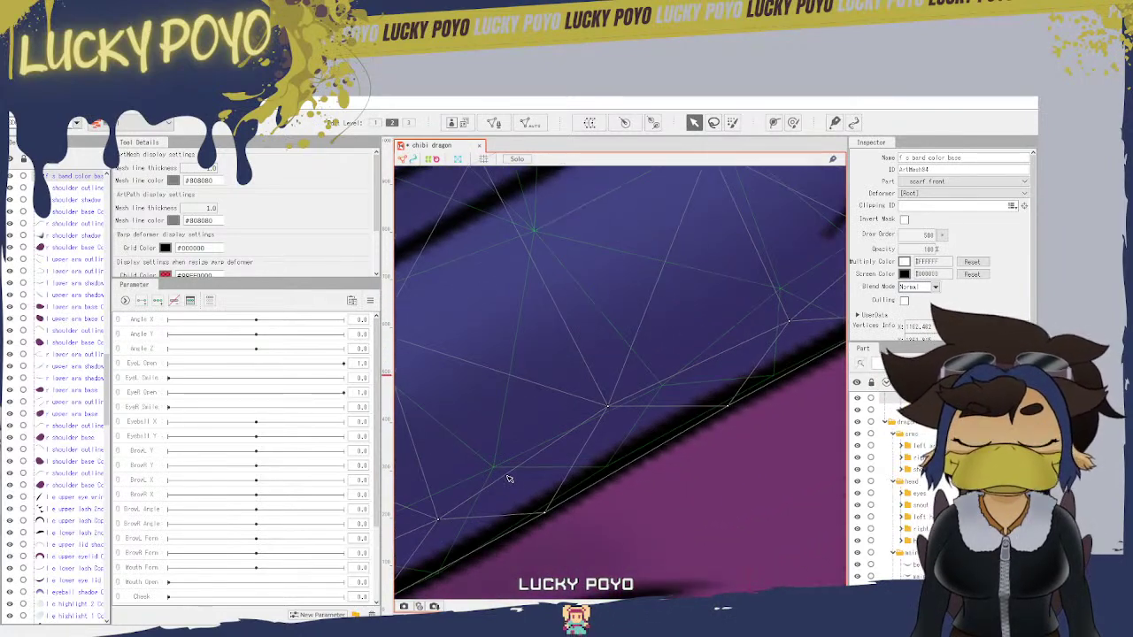
{"action": "left_click_drag", "start_coordinate": [523, 475], "coordinate": [846, 264]}
{"action": "left_click_drag", "start_coordinate": [468, 424], "coordinate": [619, 309]}
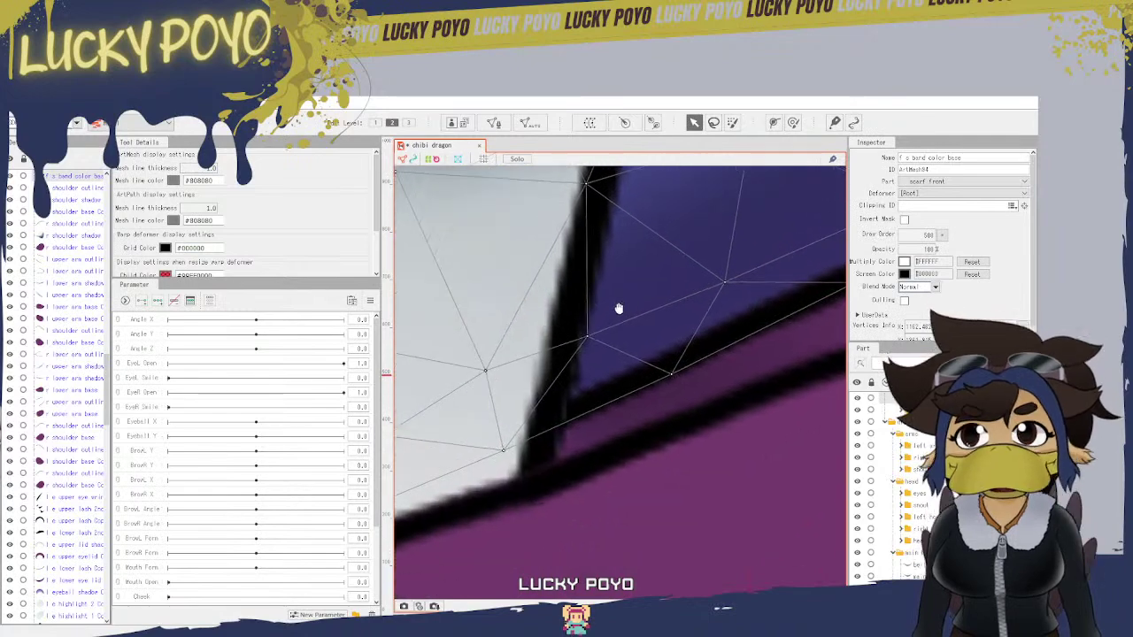
{"action": "scroll", "coordinate": [599, 399], "scroll_direction": "down", "scroll_amount": 8}
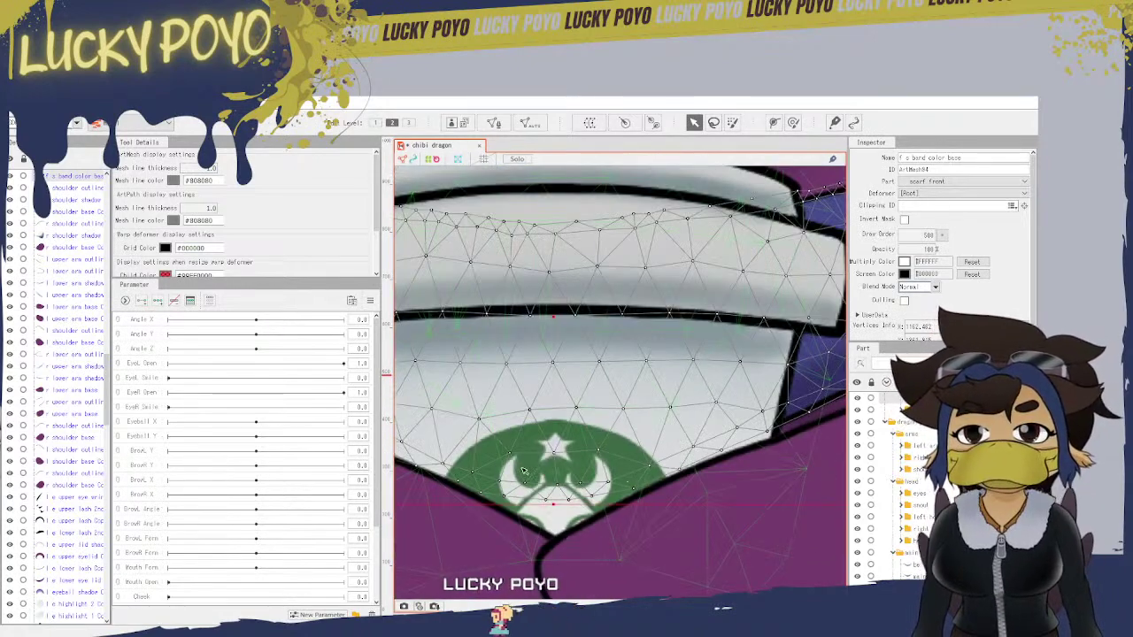
{"action": "left_click_drag", "start_coordinate": [478, 416], "coordinate": [772, 483]}
{"action": "left_click_drag", "start_coordinate": [478, 476], "coordinate": [646, 513]}
{"action": "scroll", "coordinate": [598, 416], "scroll_direction": "up", "scroll_amount": 5}
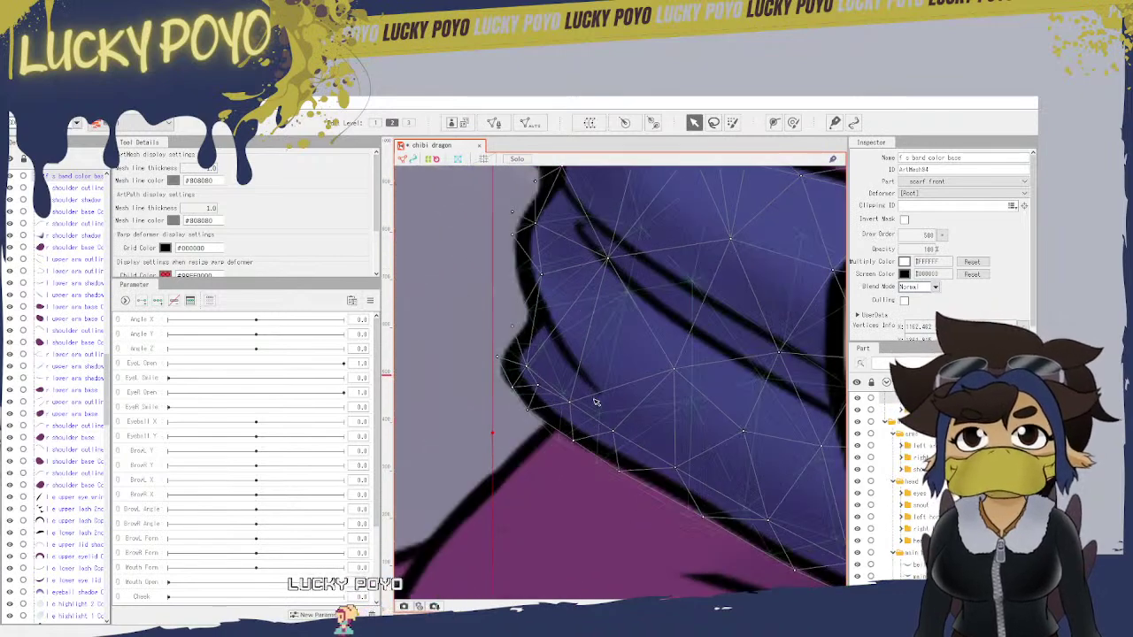
{"action": "scroll", "coordinate": [561, 397], "scroll_direction": "down", "scroll_amount": 6}
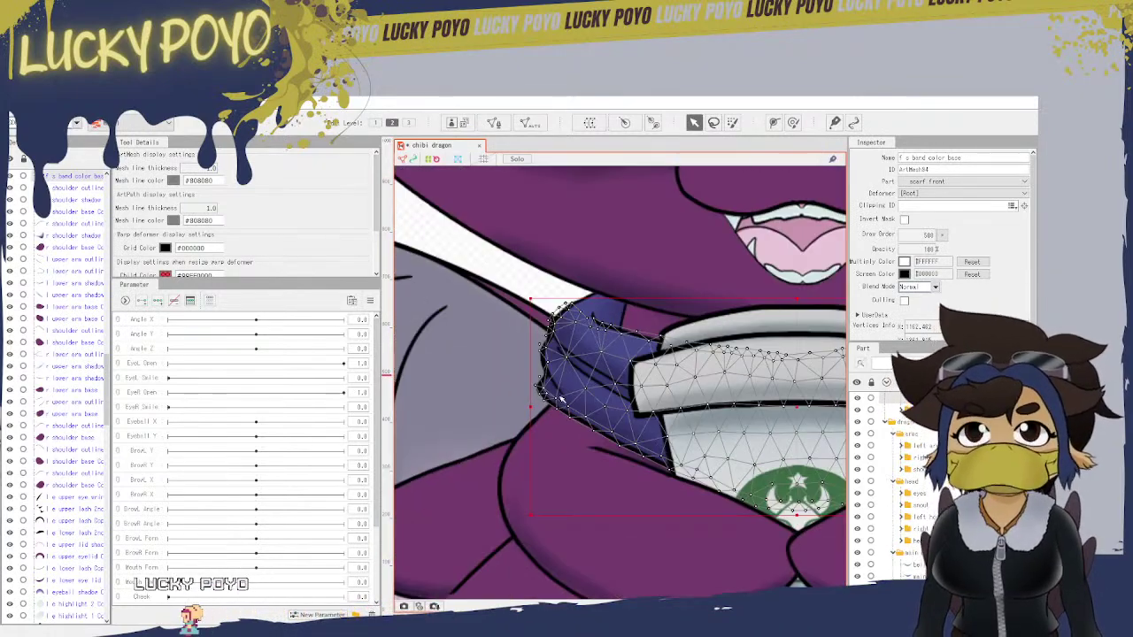
Step: Examine the scarf back and scarf back color base meshes together at the scarf's left end, using manual mesh editing
{"action": "scroll", "coordinate": [577, 303], "scroll_direction": "up", "scroll_amount": 5}
{"action": "scroll", "coordinate": [580, 300], "scroll_direction": "down", "scroll_amount": 5}
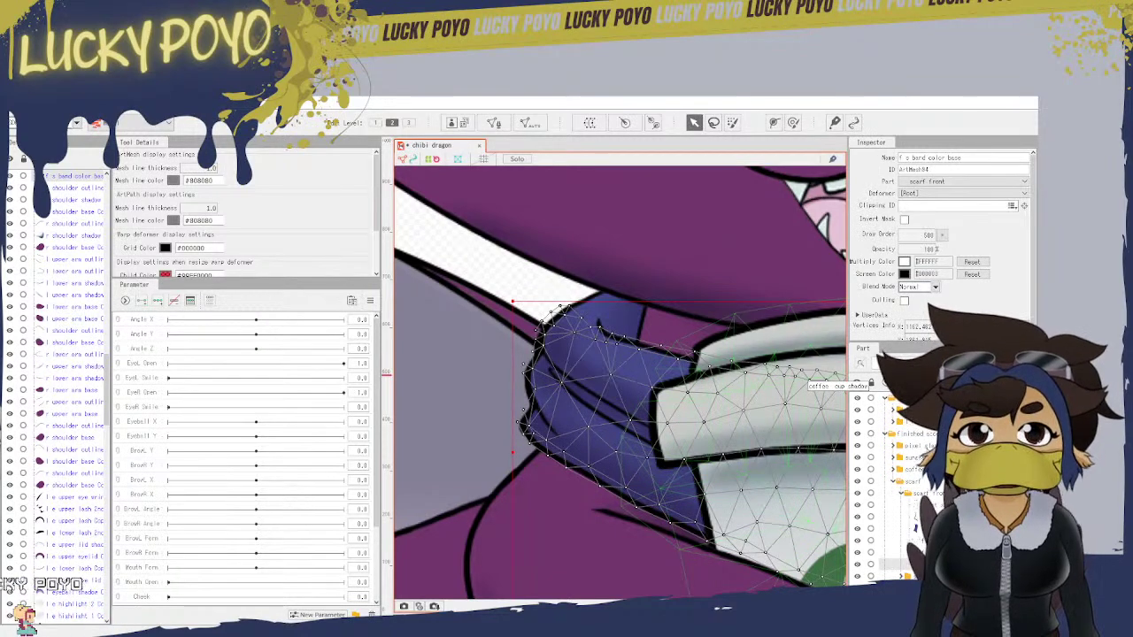
{"action": "left_click", "coordinate": [585, 302]}
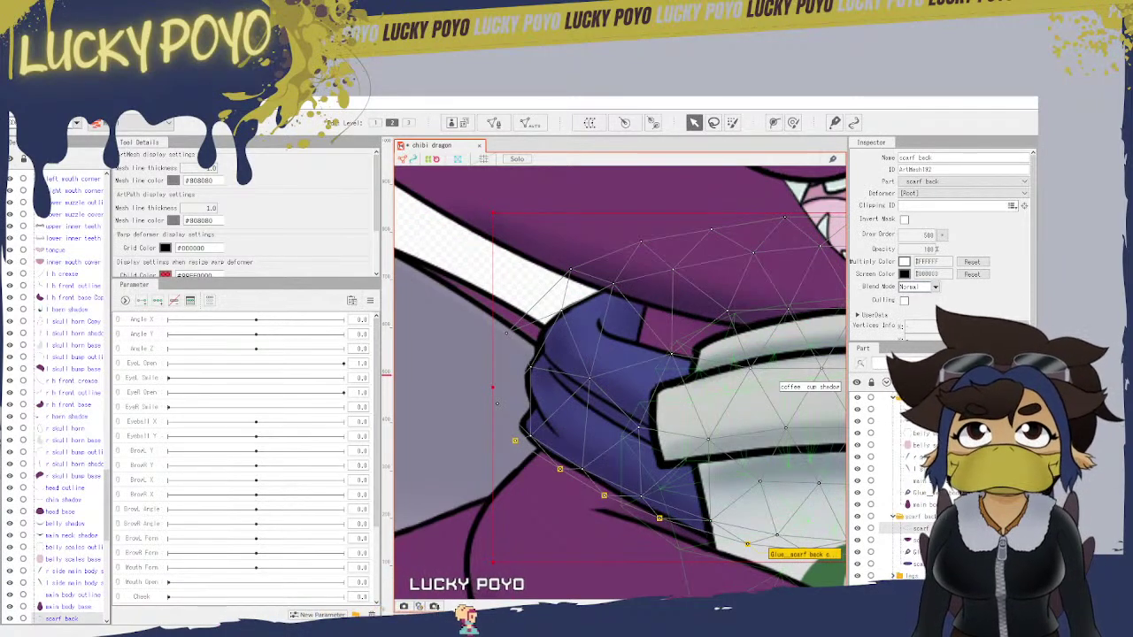
{"action": "left_click", "coordinate": [918, 563], "text": "ctrl"}
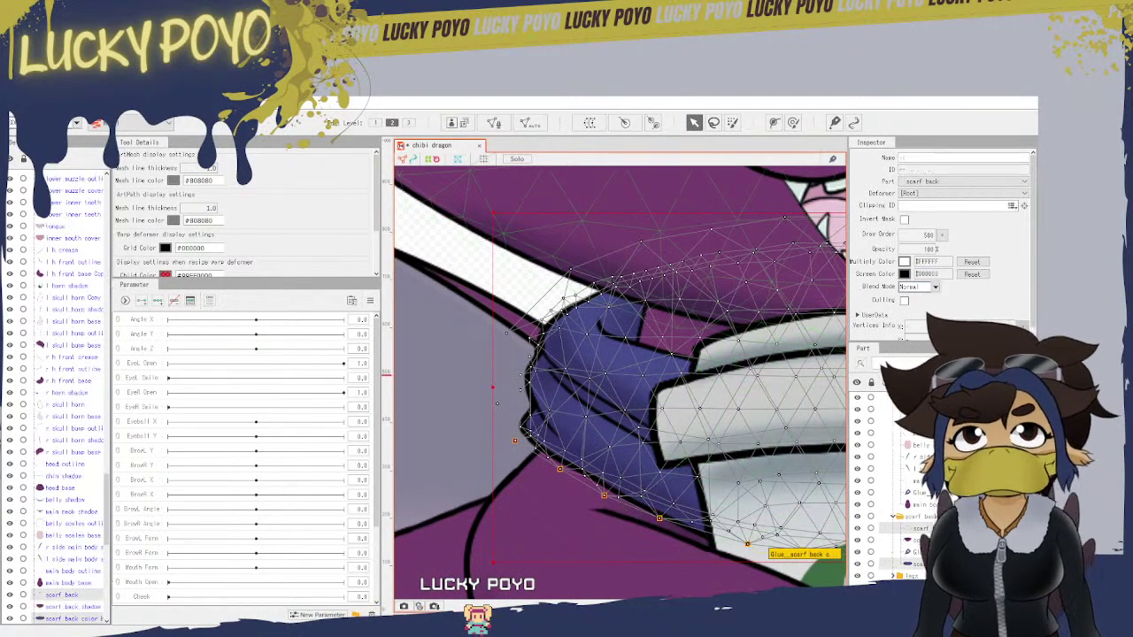
{"action": "left_click", "coordinate": [494, 123]}
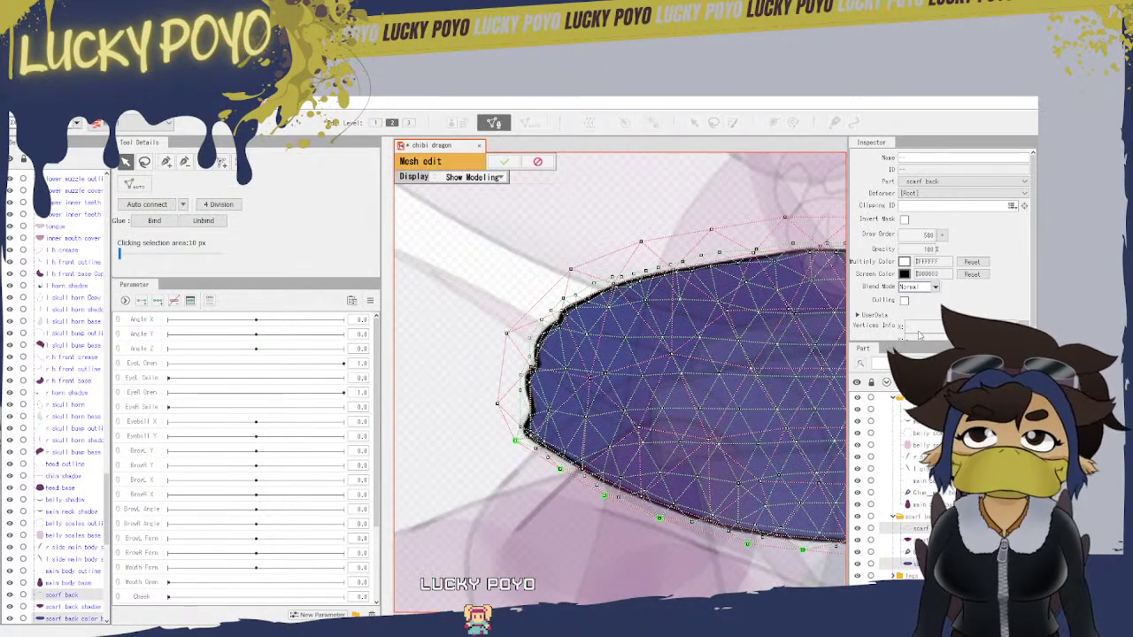
{"action": "scroll", "coordinate": [549, 406], "scroll_direction": "up", "scroll_amount": 5}
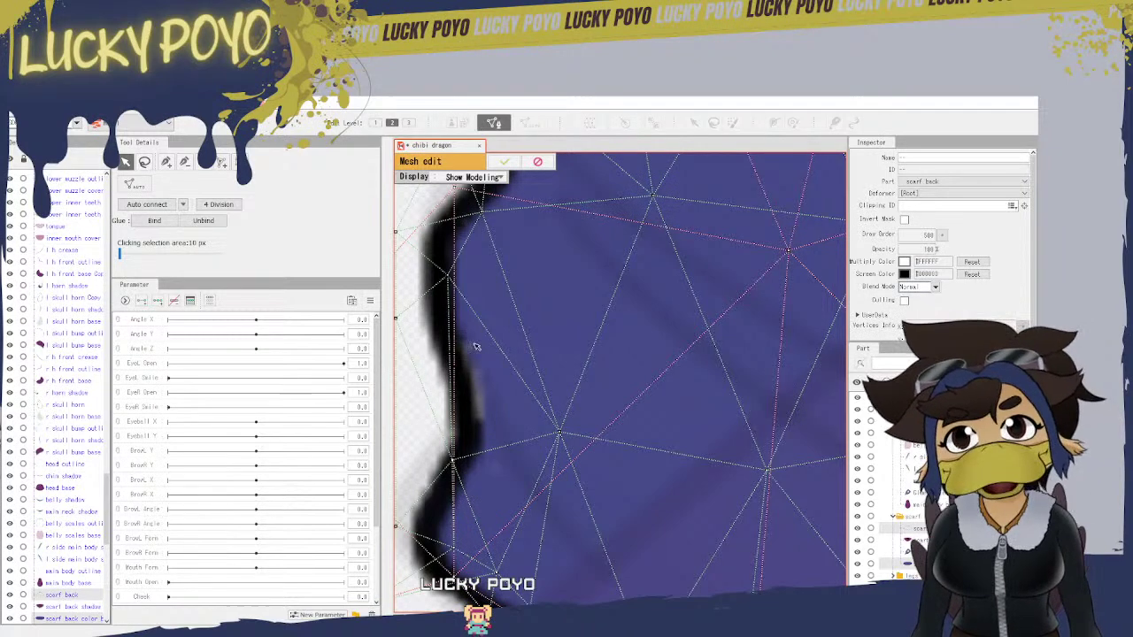
{"action": "left_click", "coordinate": [504, 163]}
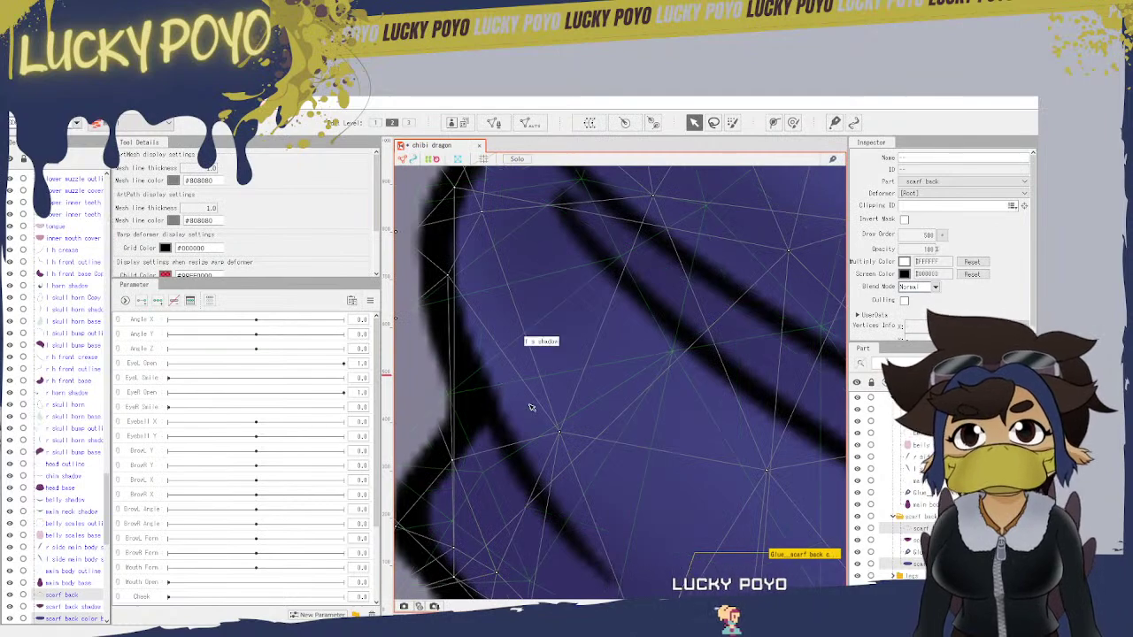
{"action": "scroll", "coordinate": [531, 374], "scroll_direction": "down", "scroll_amount": 5}
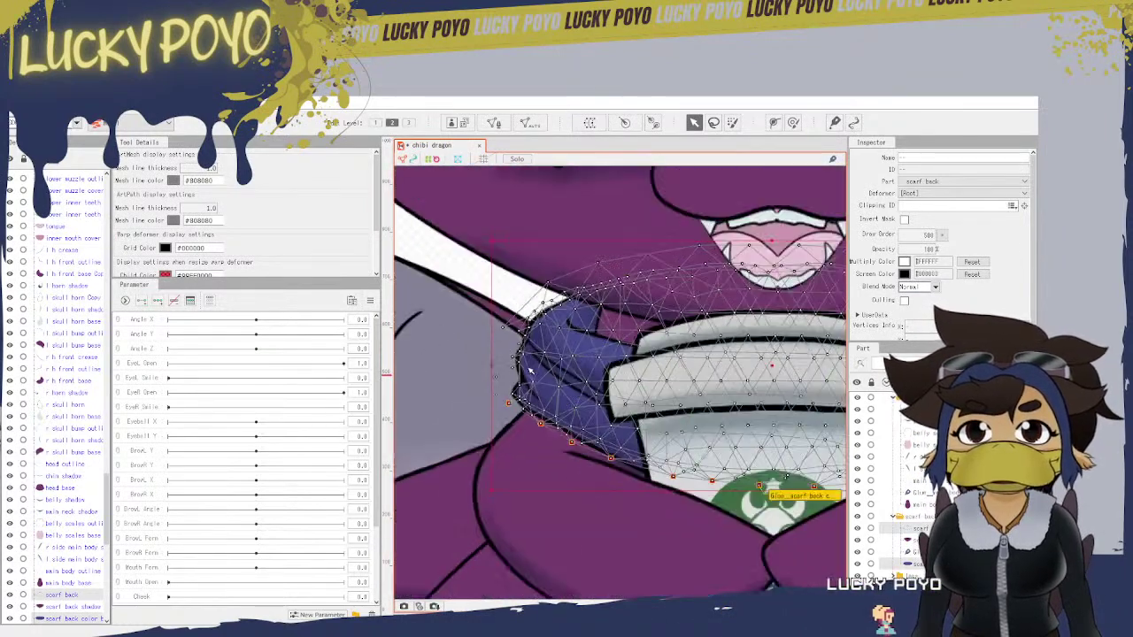
{"action": "scroll", "coordinate": [530, 370], "scroll_direction": "up", "scroll_amount": 3}
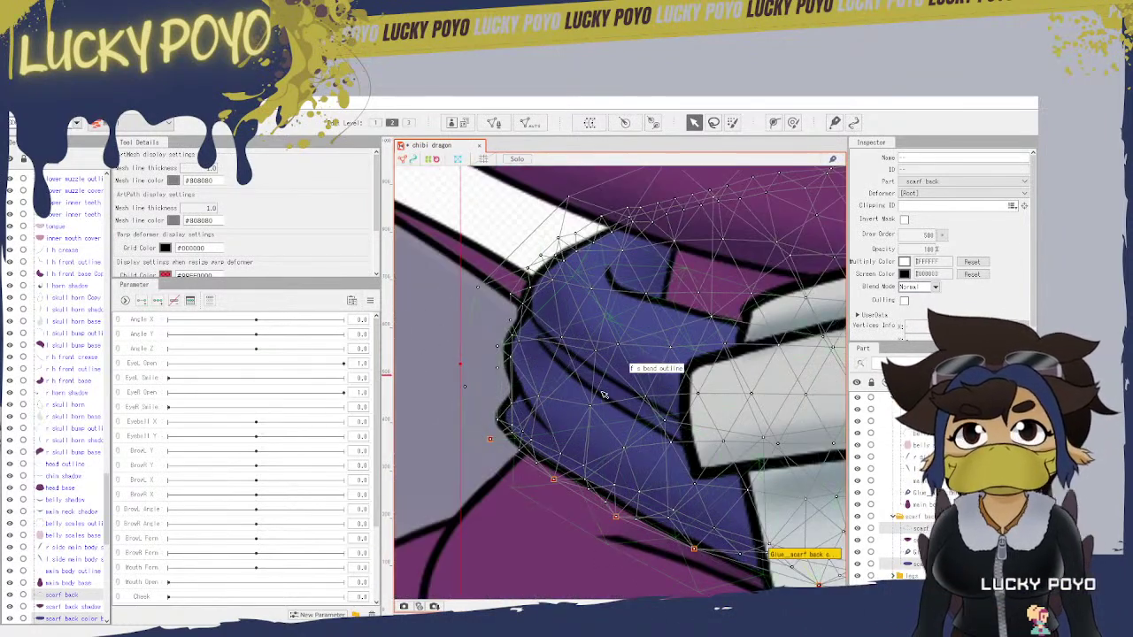
Step: Adjust the scarf back color base's vertices along the scarf's left end to fit the outline, comparing them with the scarf back mesh
{"action": "left_click", "coordinate": [922, 564]}
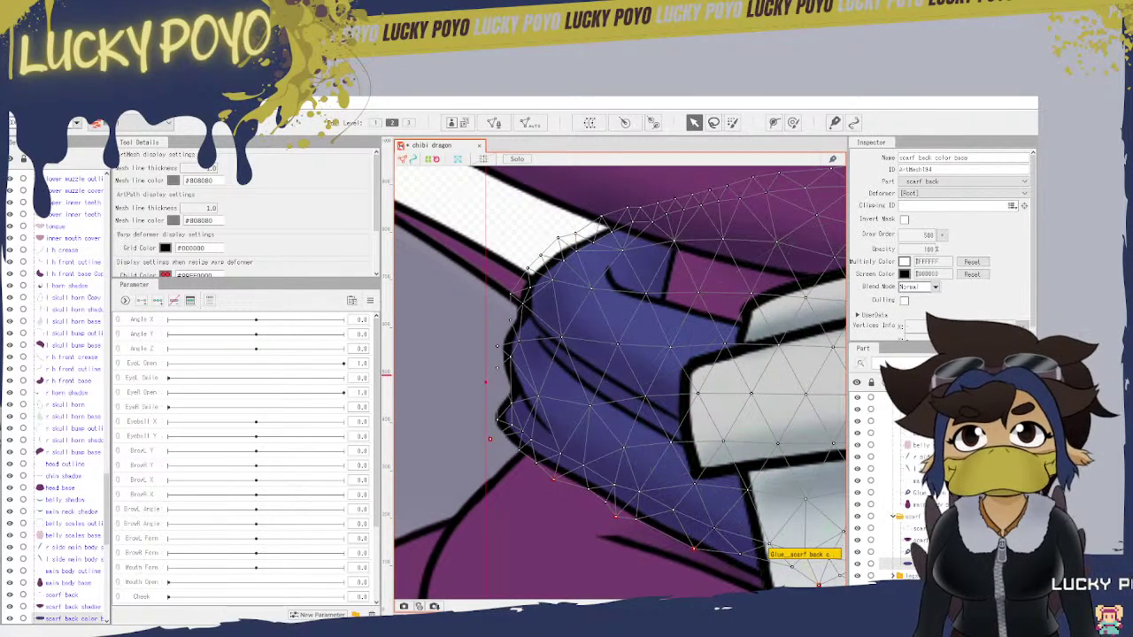
{"action": "scroll", "coordinate": [623, 435], "scroll_direction": "up", "scroll_amount": 3}
{"action": "scroll", "coordinate": [708, 453], "scroll_direction": "up", "scroll_amount": 3}
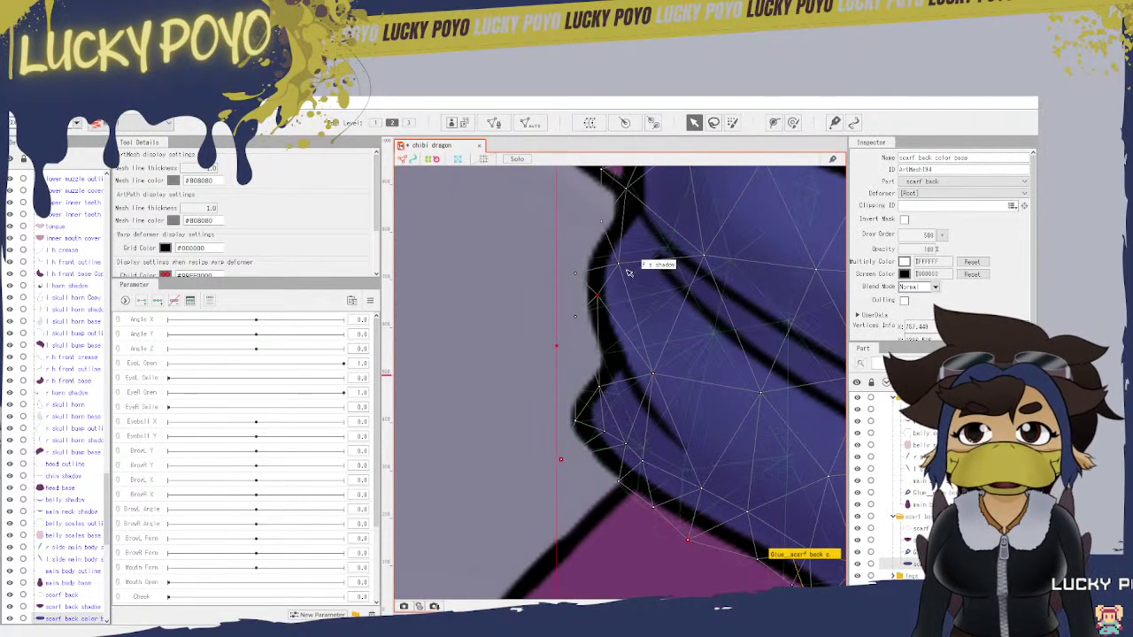
{"action": "left_click_drag", "start_coordinate": [647, 253], "coordinate": [627, 313]}
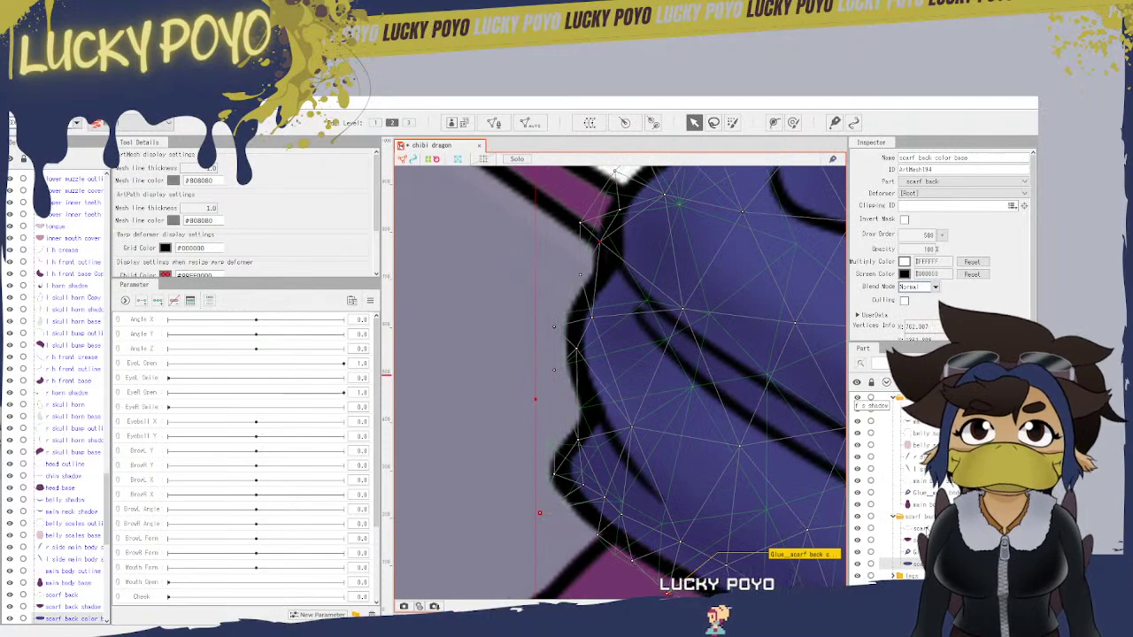
{"action": "left_click", "coordinate": [923, 529], "text": "ctrl"}
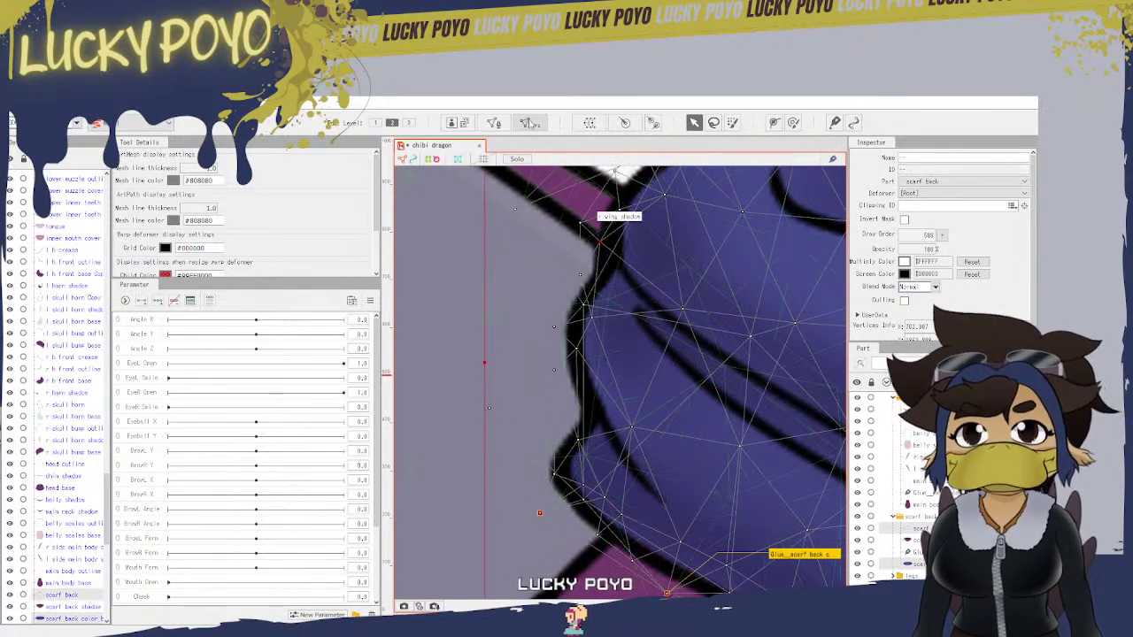
{"action": "left_click", "coordinate": [493, 122]}
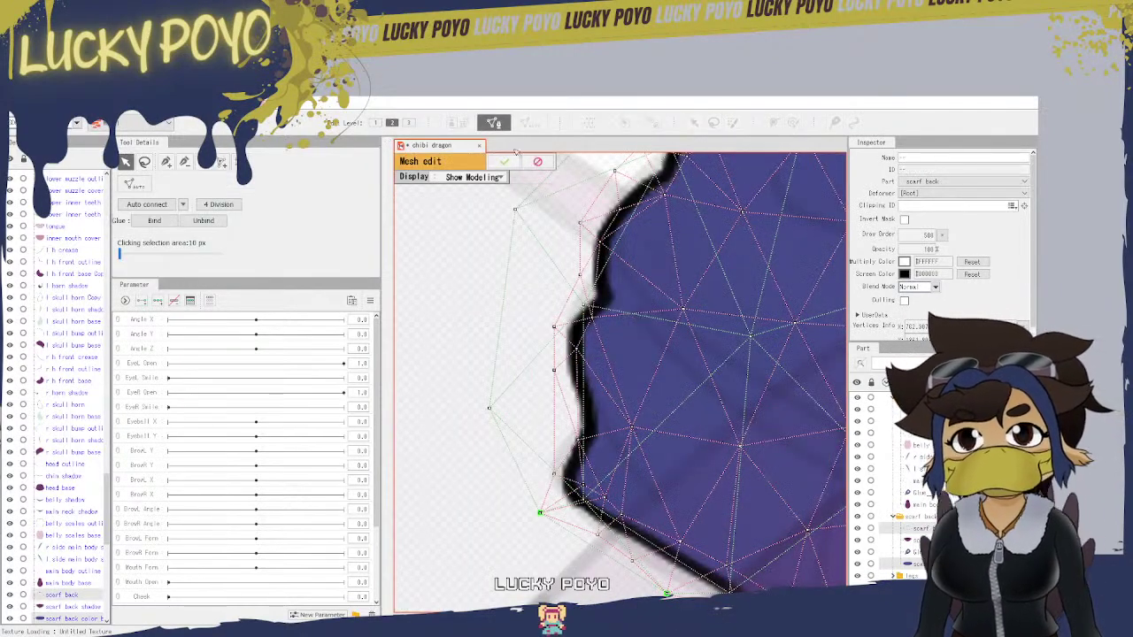
{"action": "left_click", "coordinate": [510, 163]}
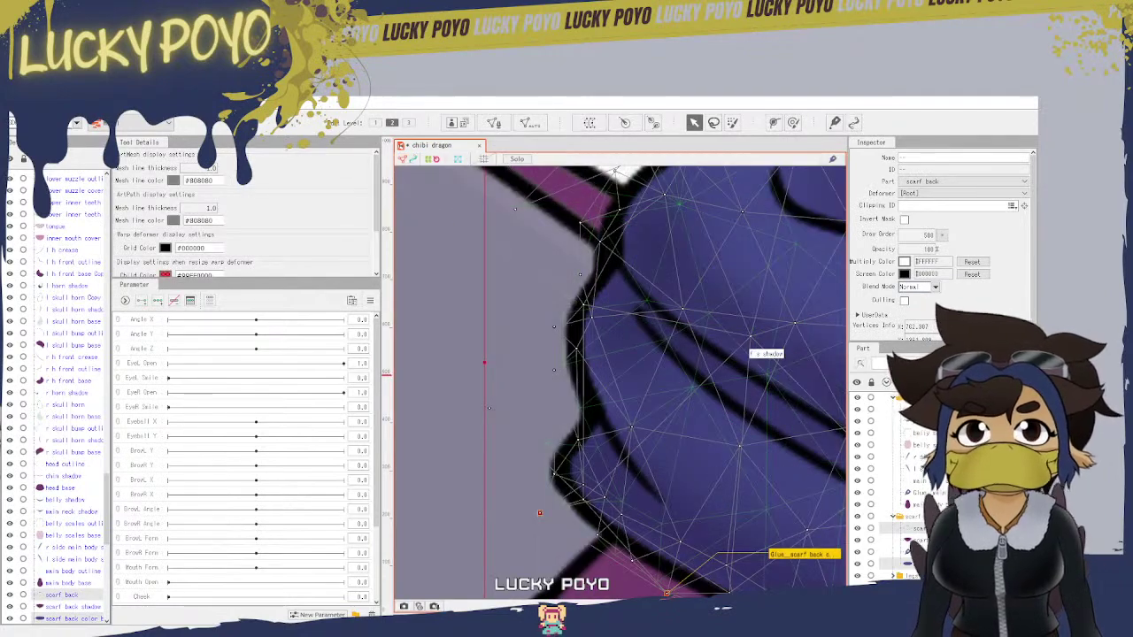
{"action": "left_click", "coordinate": [711, 380]}
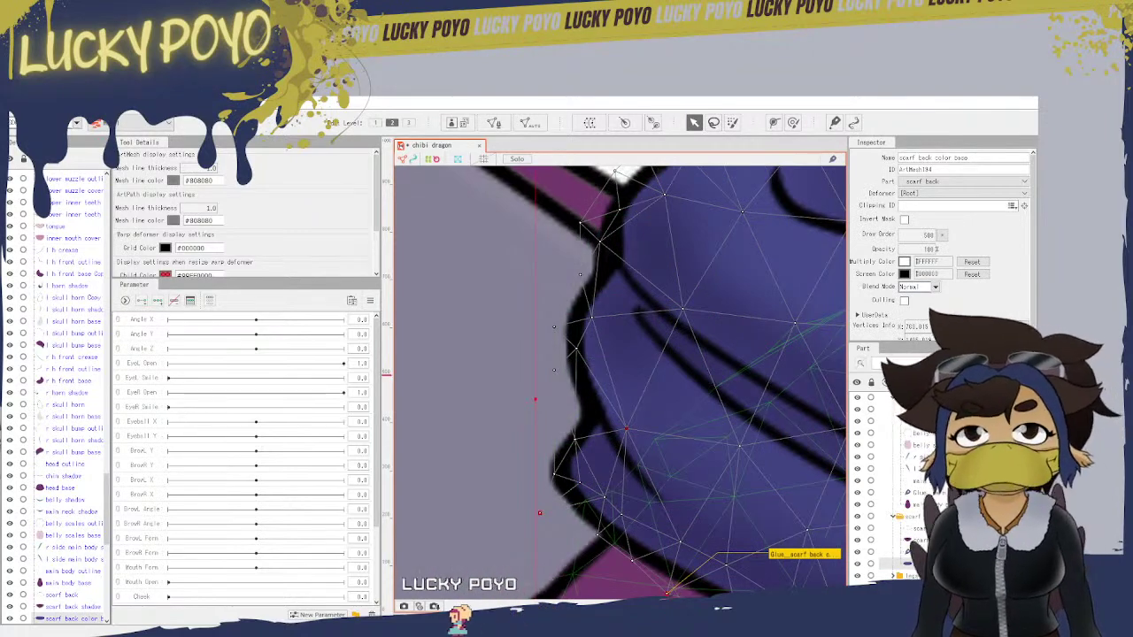
{"action": "scroll", "coordinate": [698, 386], "scroll_direction": "down", "scroll_amount": 2}
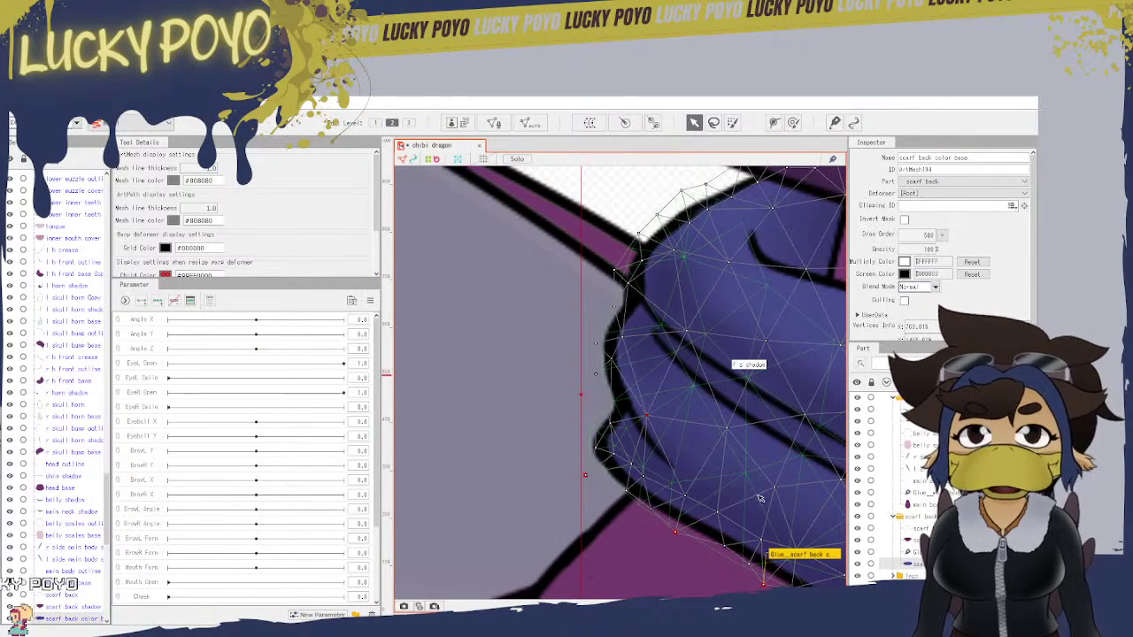
Step: Examine the scarf back color base's mesh across the gray band and around the scarf's right end
{"action": "scroll", "coordinate": [759, 498], "scroll_direction": "up", "scroll_amount": 4}
{"action": "scroll", "coordinate": [597, 508], "scroll_direction": "up", "scroll_amount": 2}
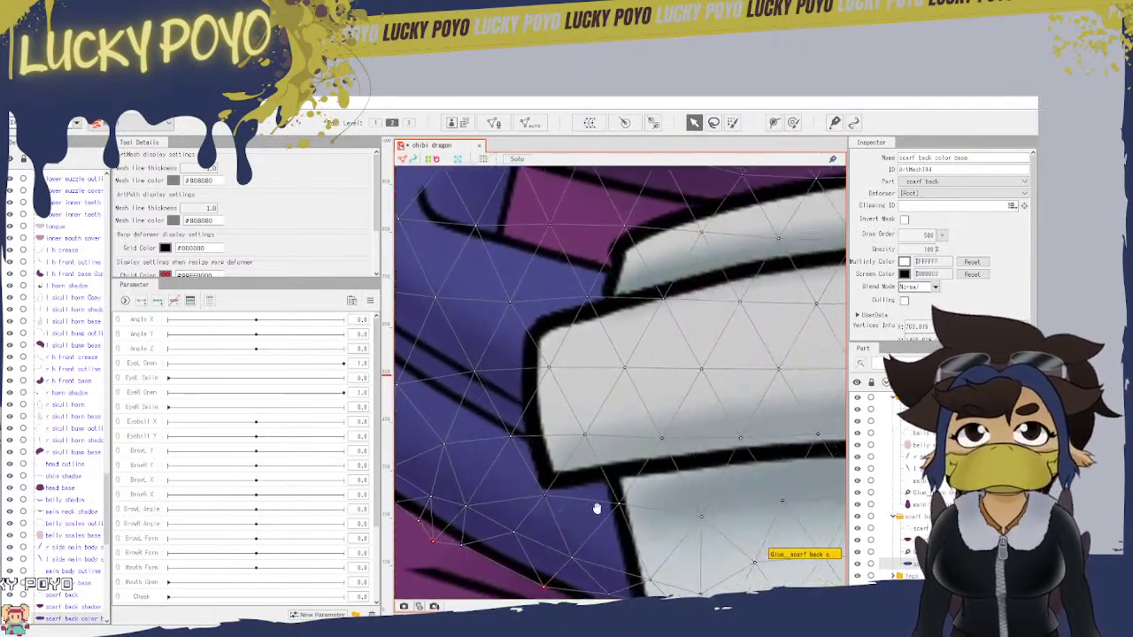
{"action": "scroll", "coordinate": [596, 508], "scroll_direction": "up", "scroll_amount": 3}
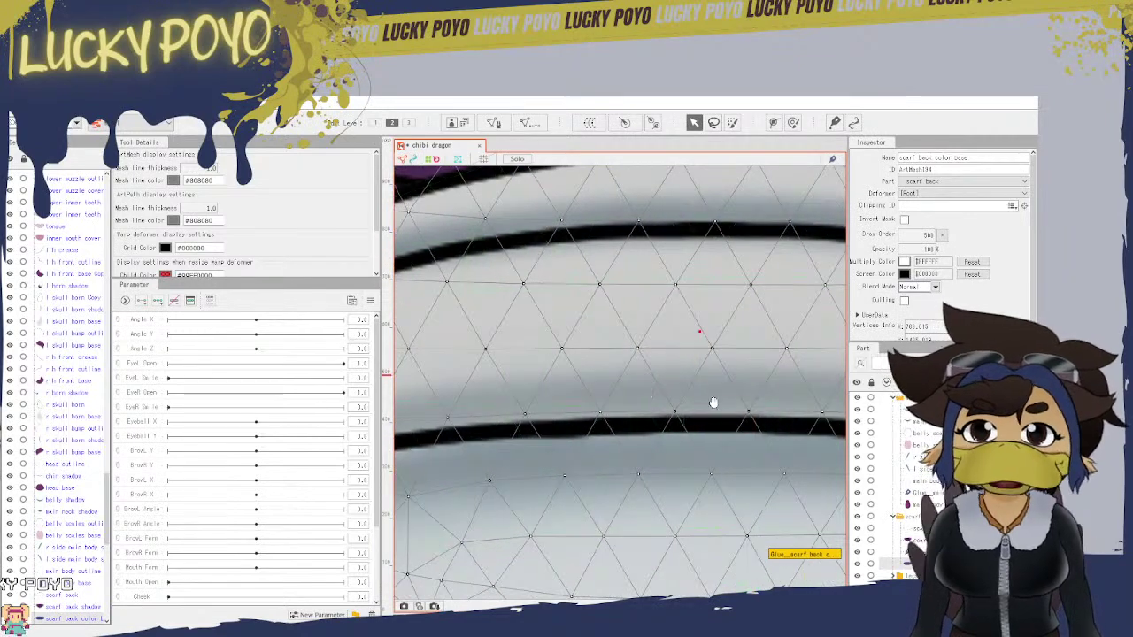
{"action": "left_click_drag", "start_coordinate": [713, 403], "coordinate": [448, 431]}
{"action": "left_click_drag", "start_coordinate": [710, 439], "coordinate": [430, 409]}
{"action": "left_click_drag", "start_coordinate": [782, 400], "coordinate": [571, 518]}
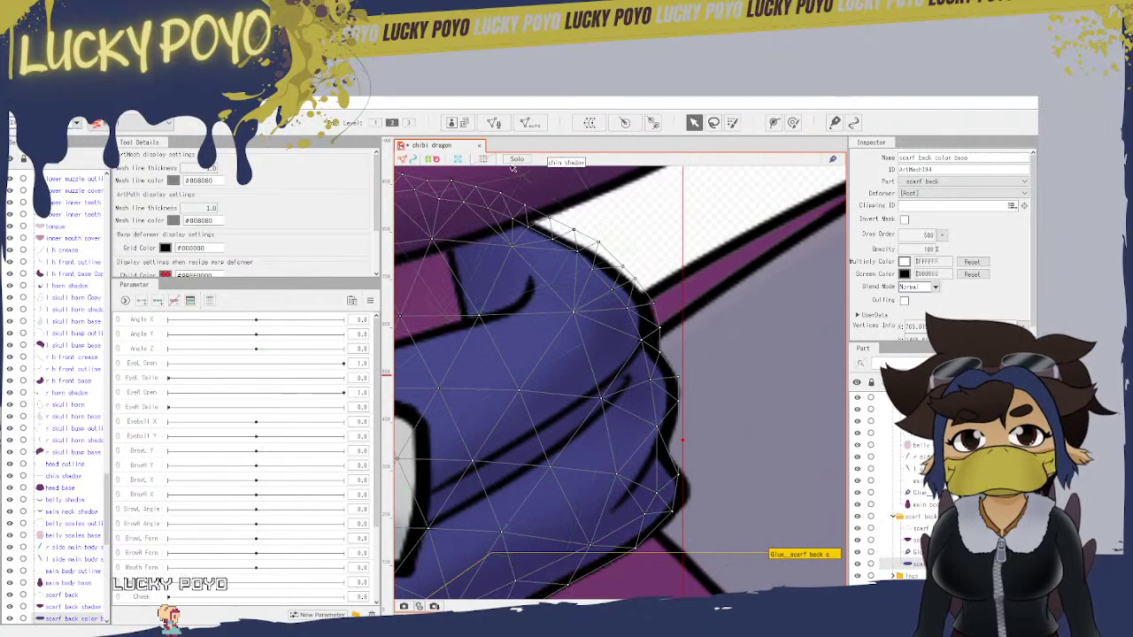
{"action": "left_click", "coordinate": [493, 123]}
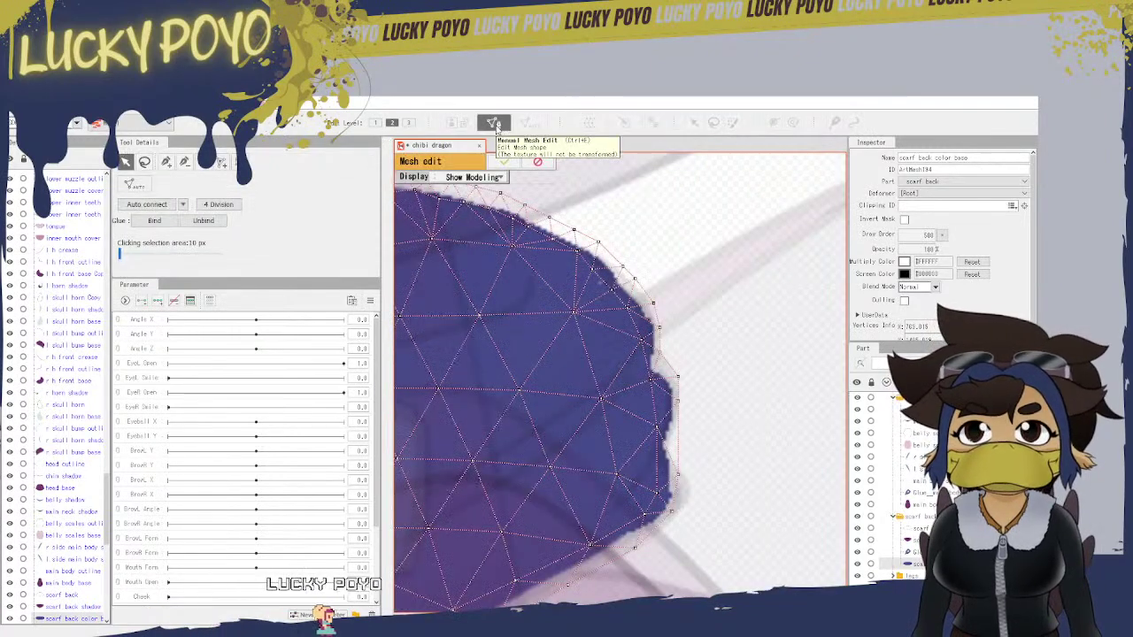
{"action": "left_click", "coordinate": [505, 162]}
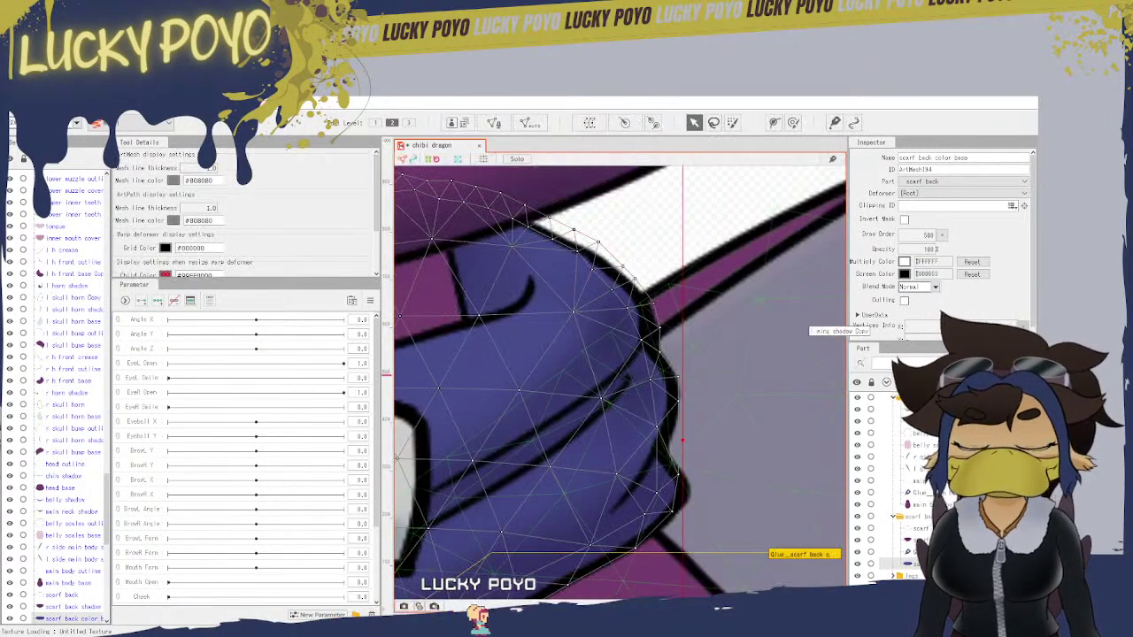
Step: Compare the scarf back and color base meshes at the scarf's right end in manual mesh editing
{"action": "left_click", "coordinate": [493, 123]}
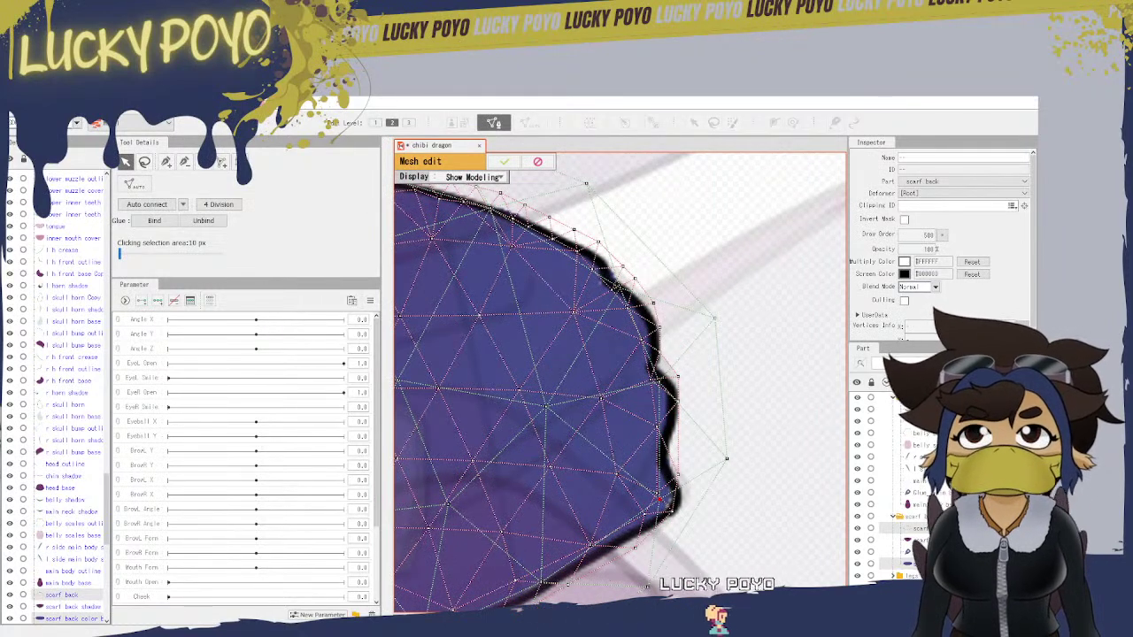
{"action": "left_click", "coordinate": [818, 478]}
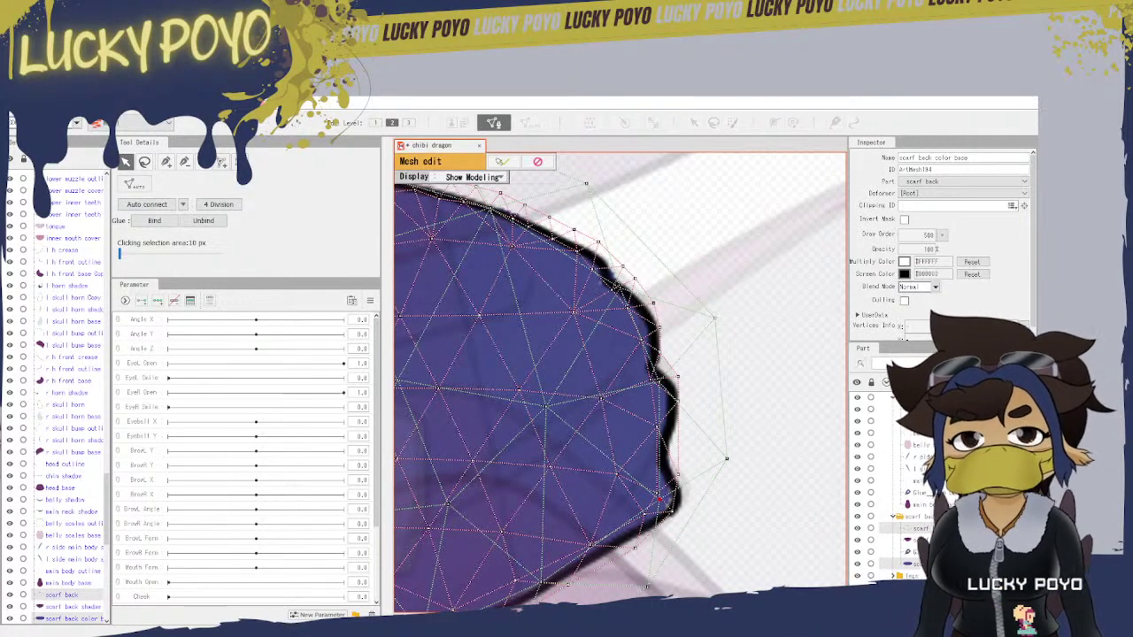
{"action": "left_click", "coordinate": [501, 161]}
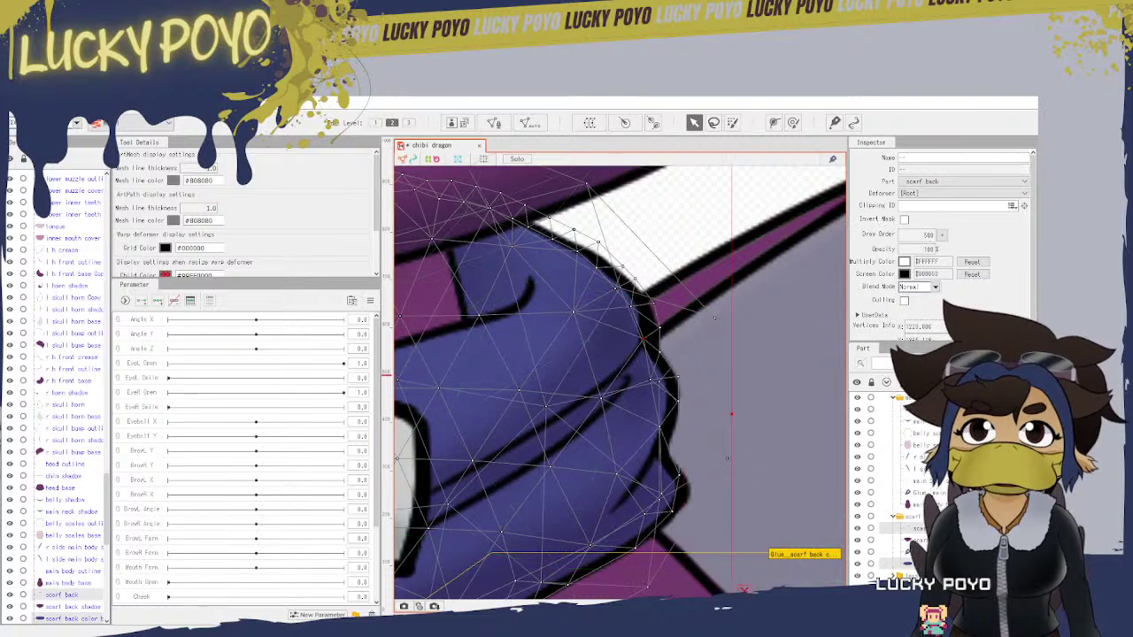
{"action": "left_click", "coordinate": [495, 123]}
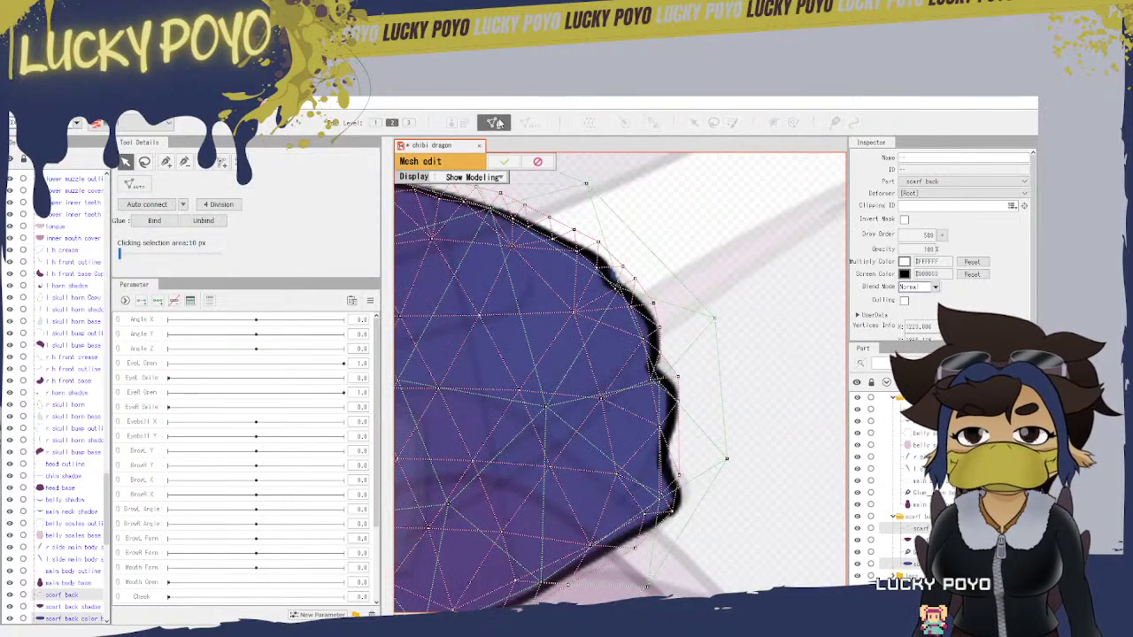
{"action": "left_click", "coordinate": [512, 164]}
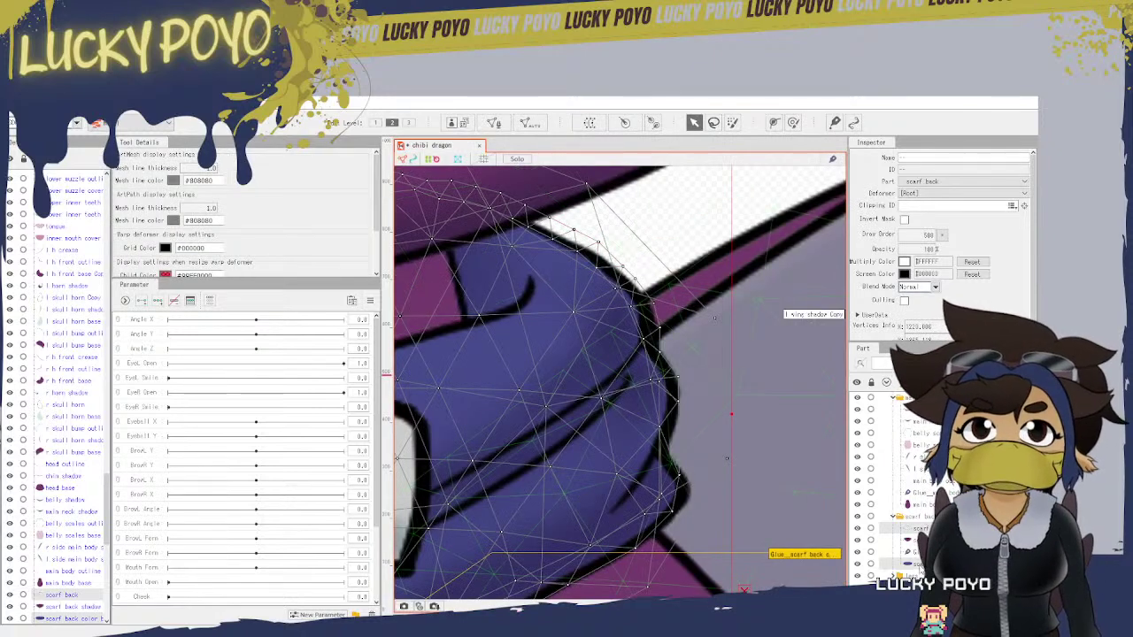
Step: Move the scarf back color base's inner vertex outward at the right end's lower corner and check it against the scarf back mesh
{"action": "left_click", "coordinate": [920, 565]}
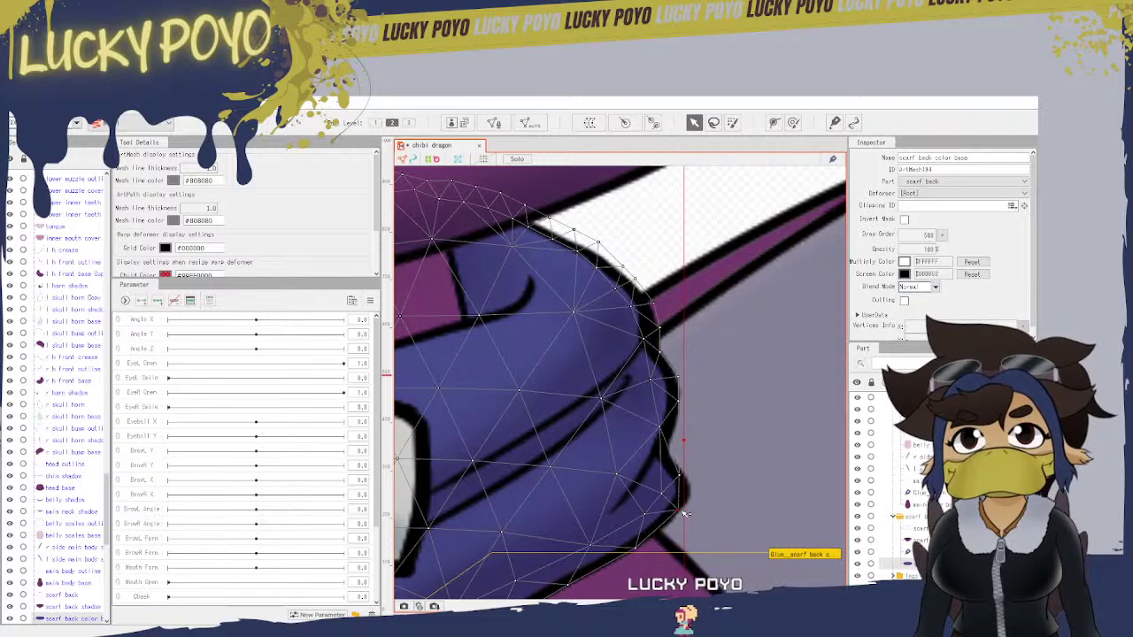
{"action": "left_click_drag", "start_coordinate": [645, 514], "coordinate": [662, 493]}
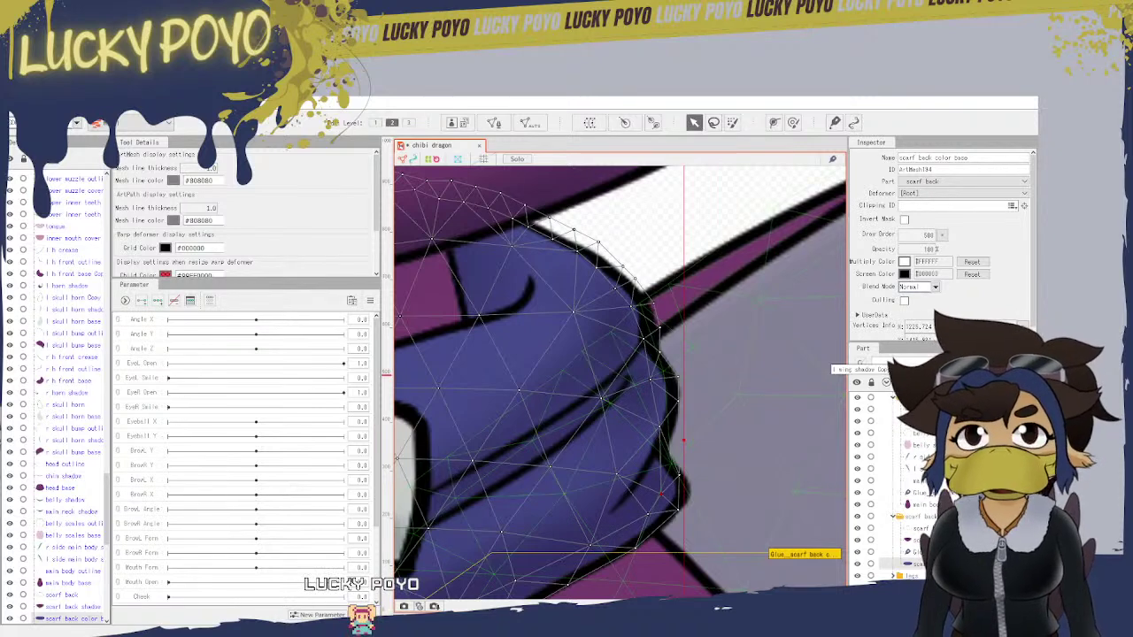
{"action": "left_click", "coordinate": [921, 528], "text": "ctrl"}
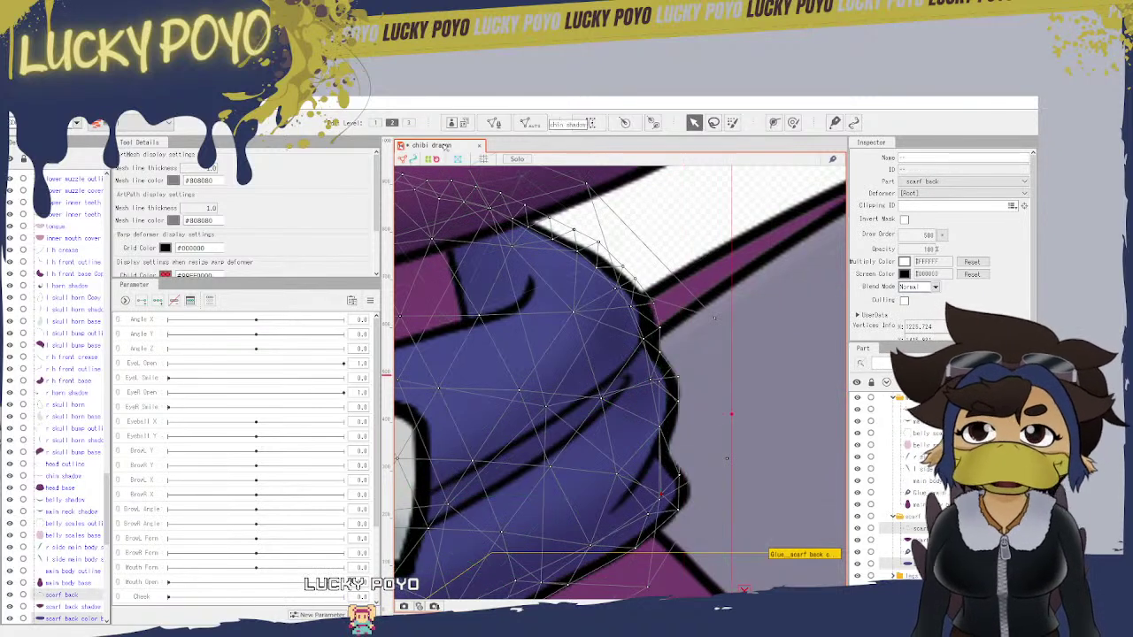
{"action": "left_click", "coordinate": [496, 124]}
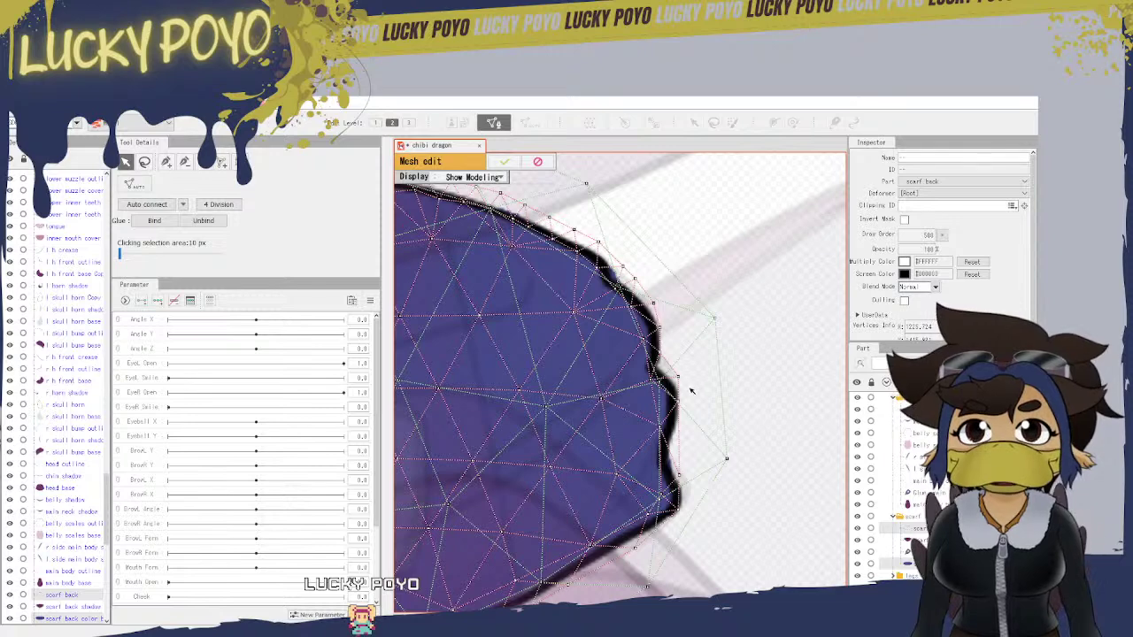
{"action": "left_click", "coordinate": [537, 162]}
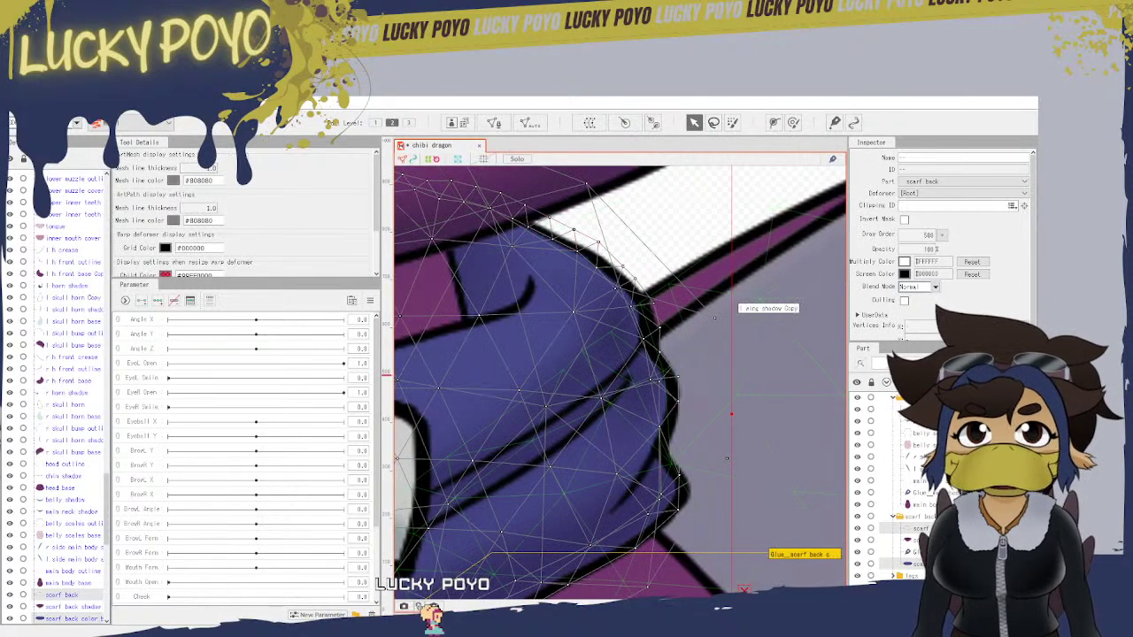
Step: Pull the color base's outer vertices slightly inward at the right end's lower bulge and along its upper curve
{"action": "left_click", "coordinate": [669, 403]}
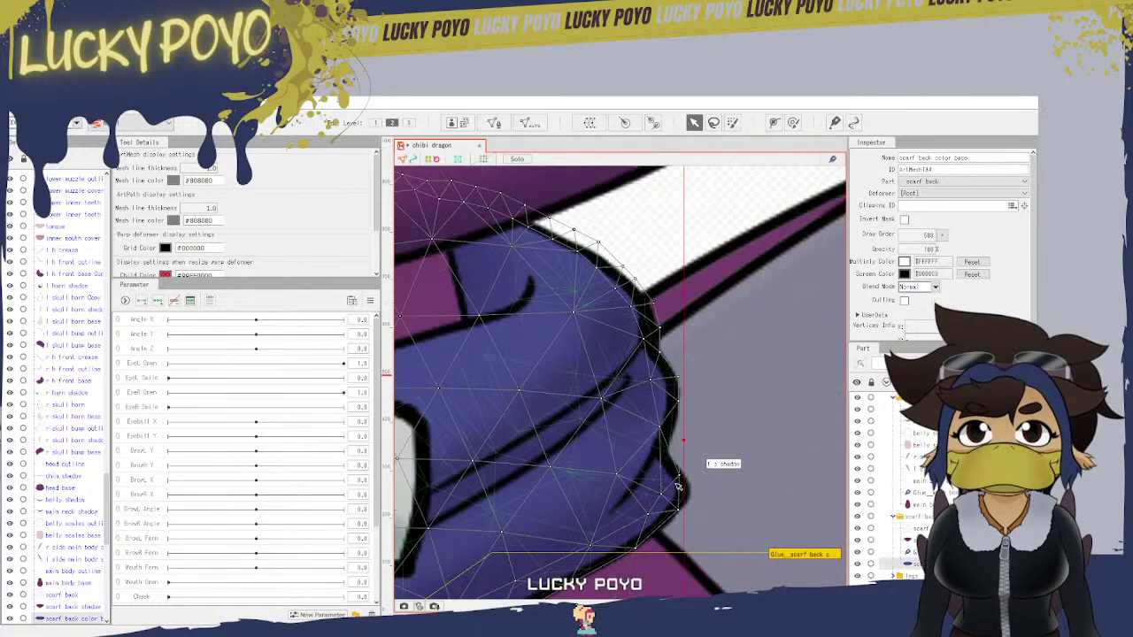
{"action": "left_click_drag", "start_coordinate": [680, 476], "coordinate": [674, 477]}
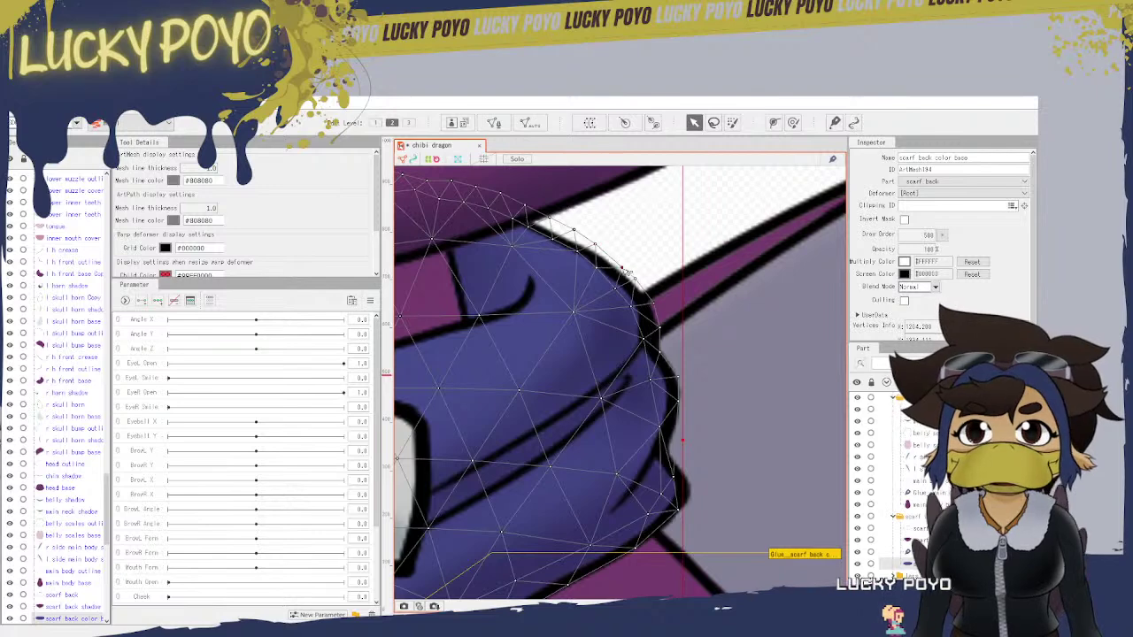
{"action": "left_click", "coordinate": [629, 273]}
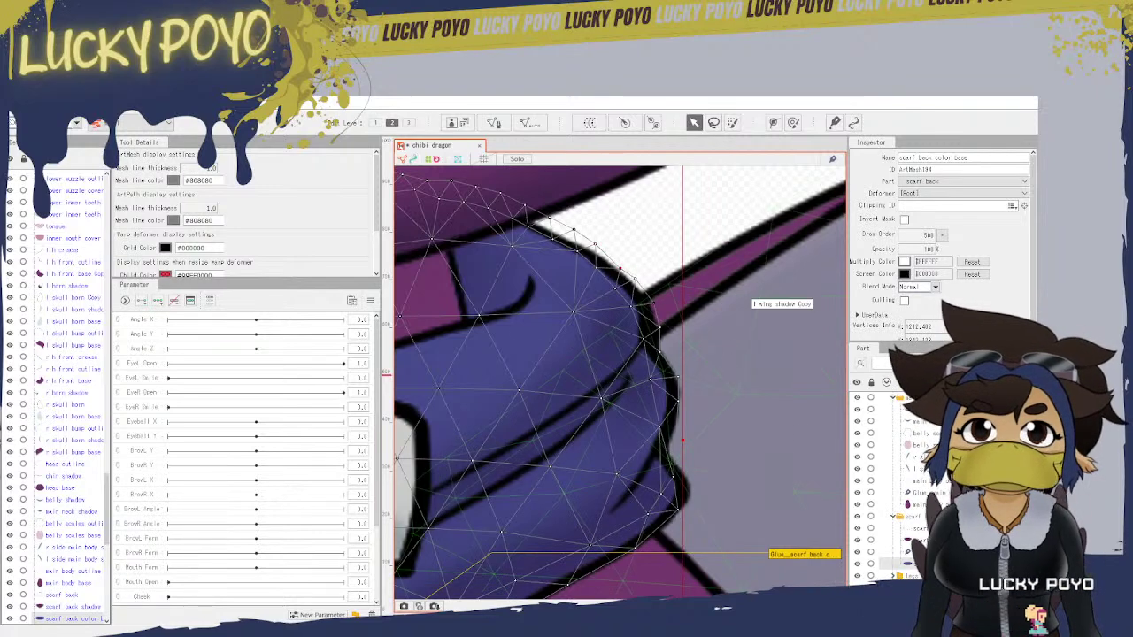
{"action": "left_click", "coordinate": [743, 303]}
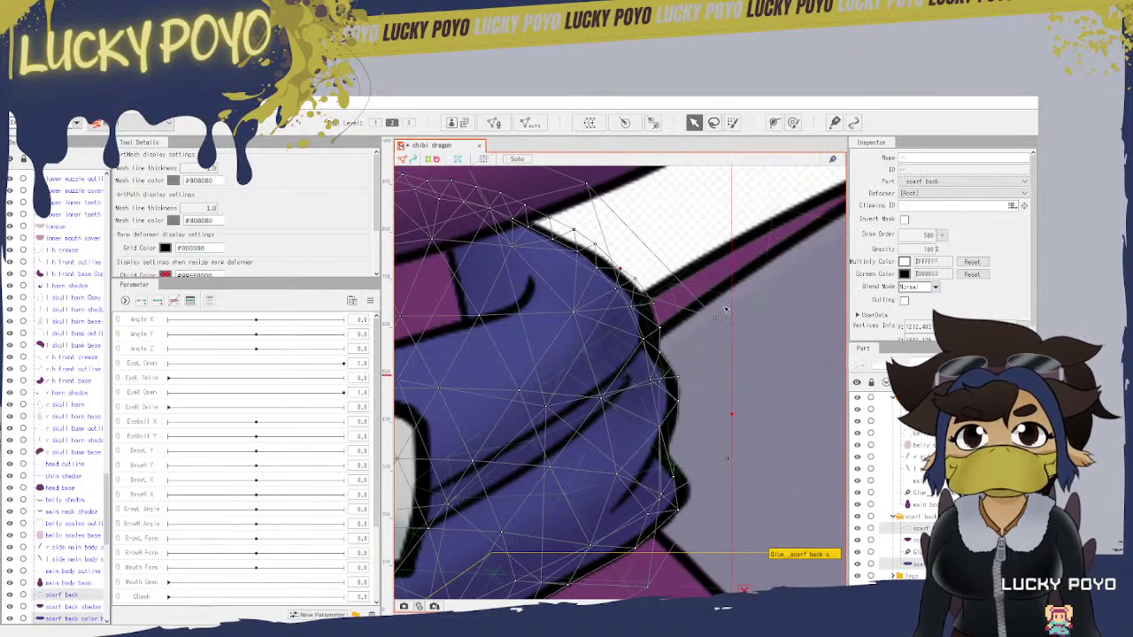
Step: Isolate the scarf back meshes in Solo view and select only the scarf back color base
{"action": "left_click", "coordinate": [493, 123]}
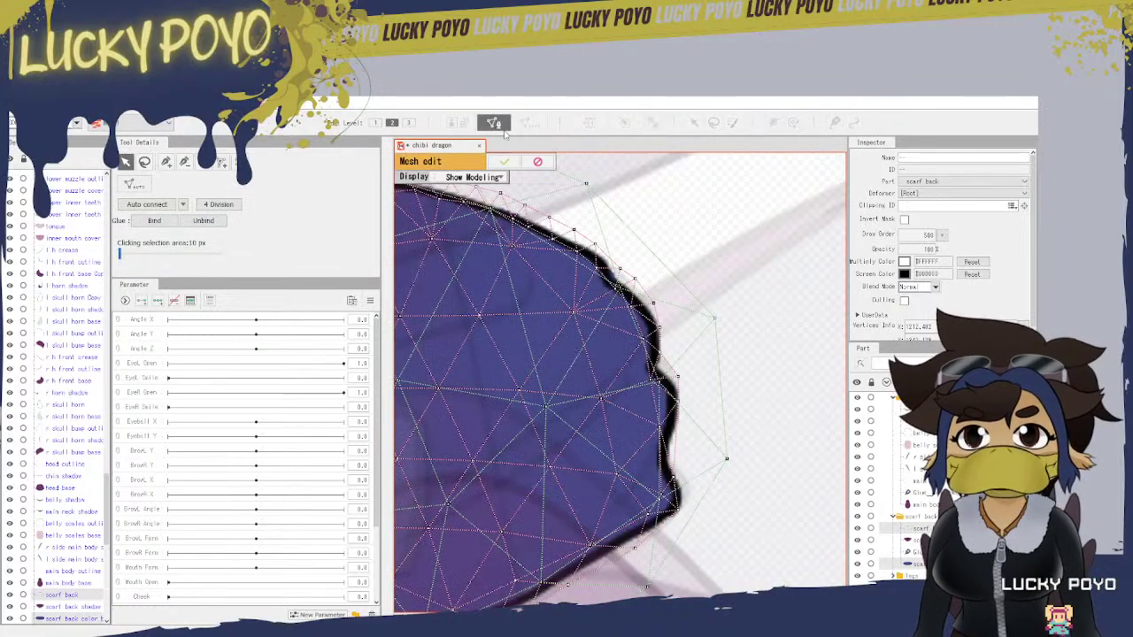
{"action": "left_click", "coordinate": [496, 123]}
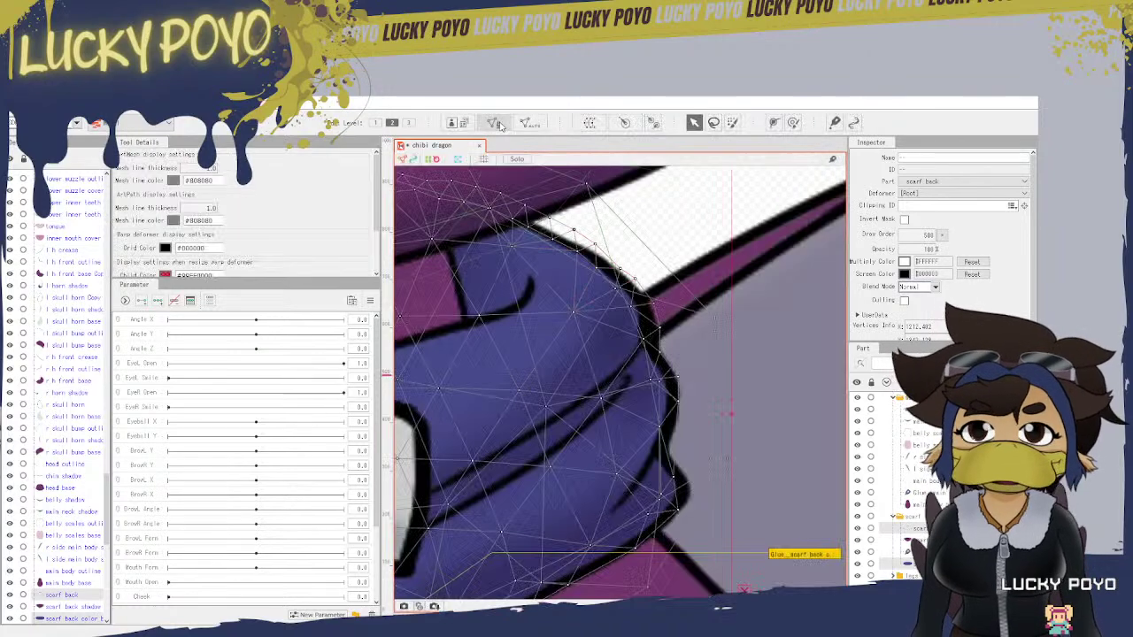
{"action": "left_click", "coordinate": [521, 159]}
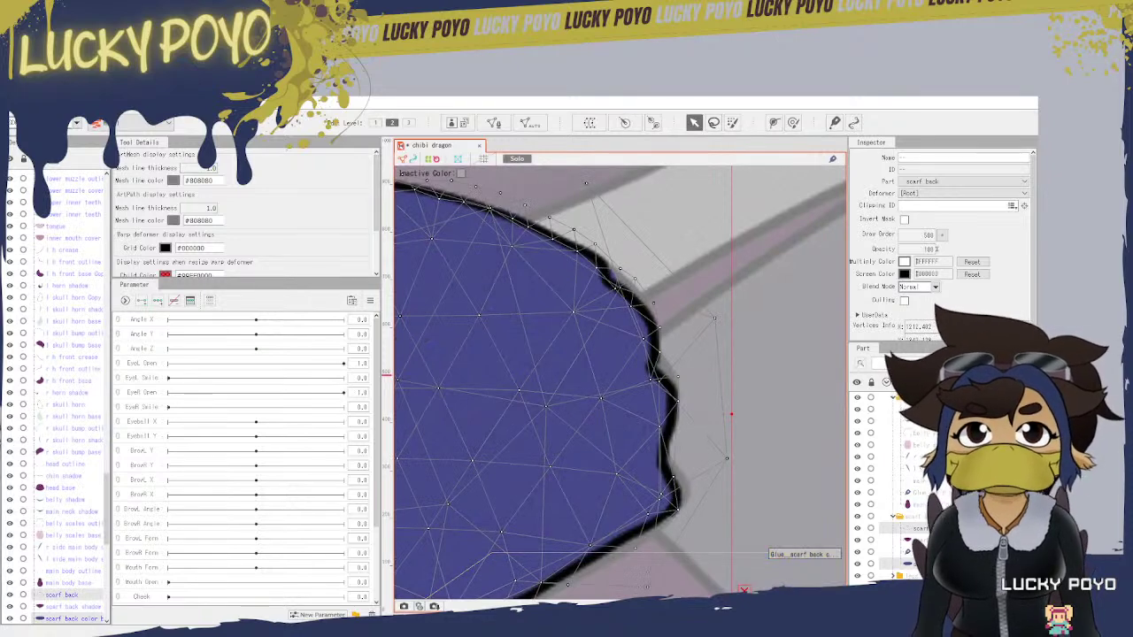
{"action": "left_click", "coordinate": [619, 299]}
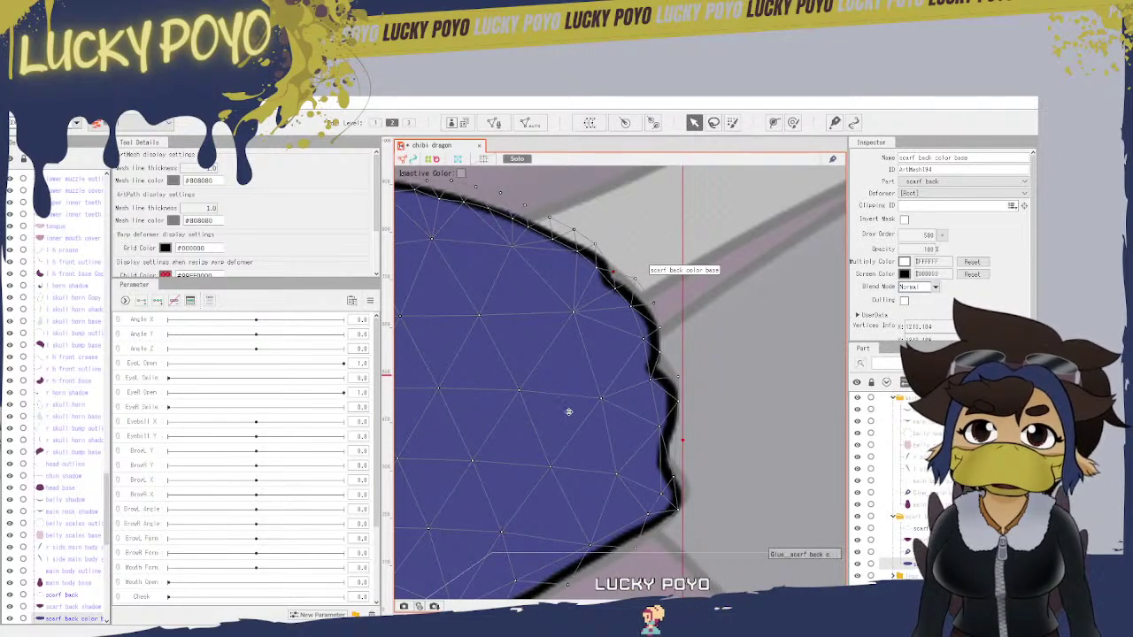
Step: Nudge the color base's edge vertices along the scarf's left end, from the lower notch up to the upper bulge
{"action": "left_click_drag", "start_coordinate": [569, 412], "coordinate": [682, 512]}
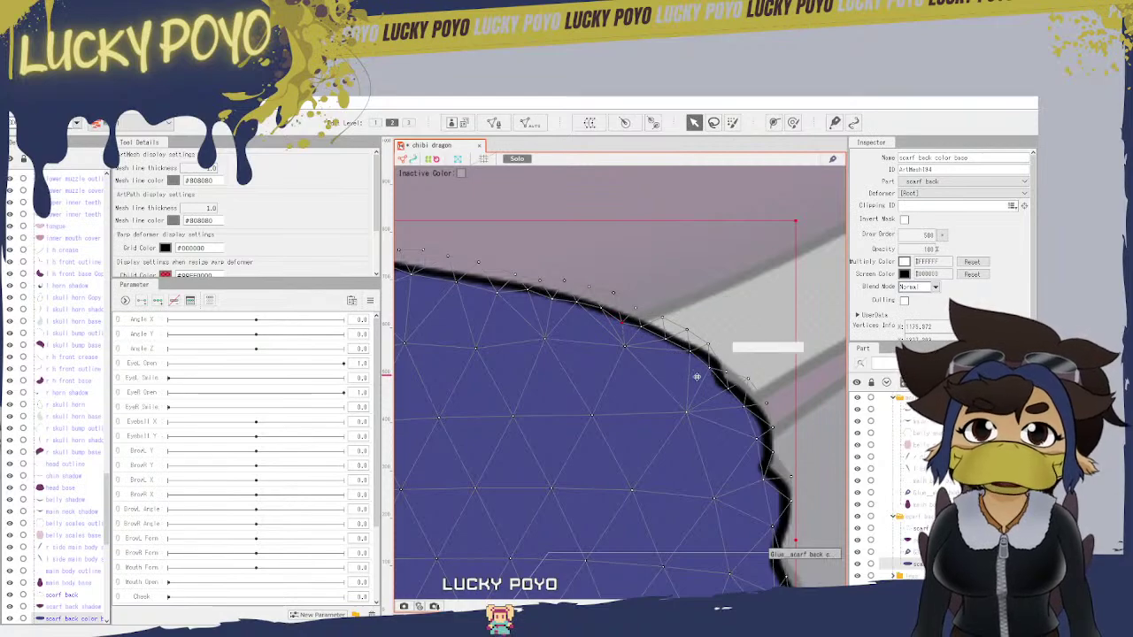
{"action": "left_click_drag", "start_coordinate": [569, 481], "coordinate": [781, 476]}
{"action": "left_click_drag", "start_coordinate": [508, 427], "coordinate": [779, 472]}
{"action": "left_click_drag", "start_coordinate": [531, 386], "coordinate": [646, 481]}
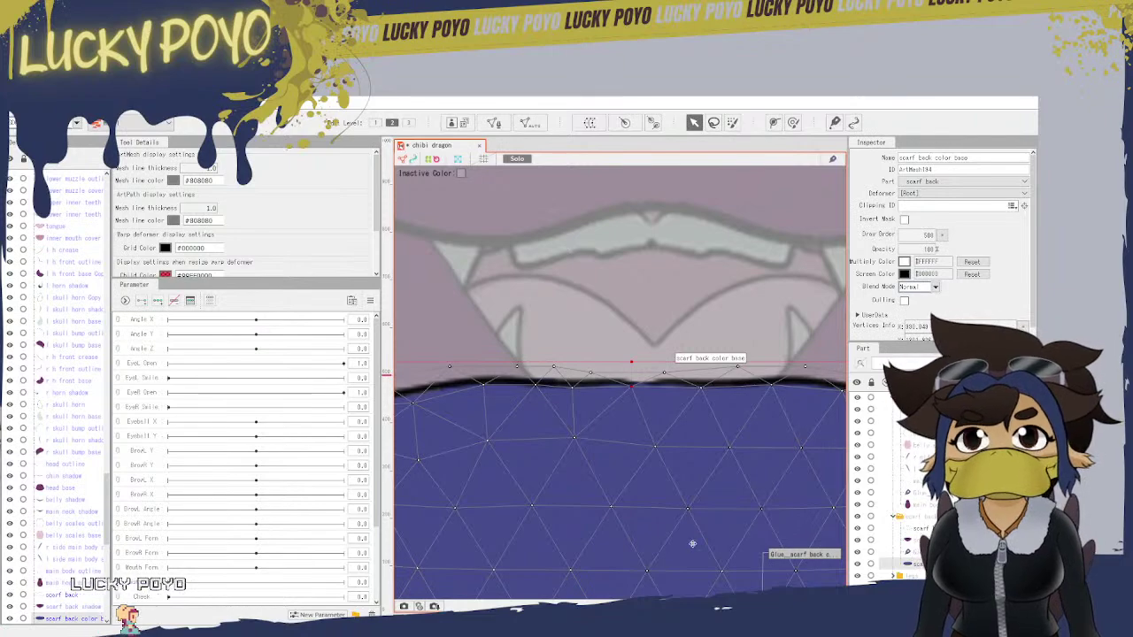
{"action": "left_click_drag", "start_coordinate": [673, 541], "coordinate": [867, 449]}
{"action": "left_click_drag", "start_coordinate": [776, 458], "coordinate": [689, 396]}
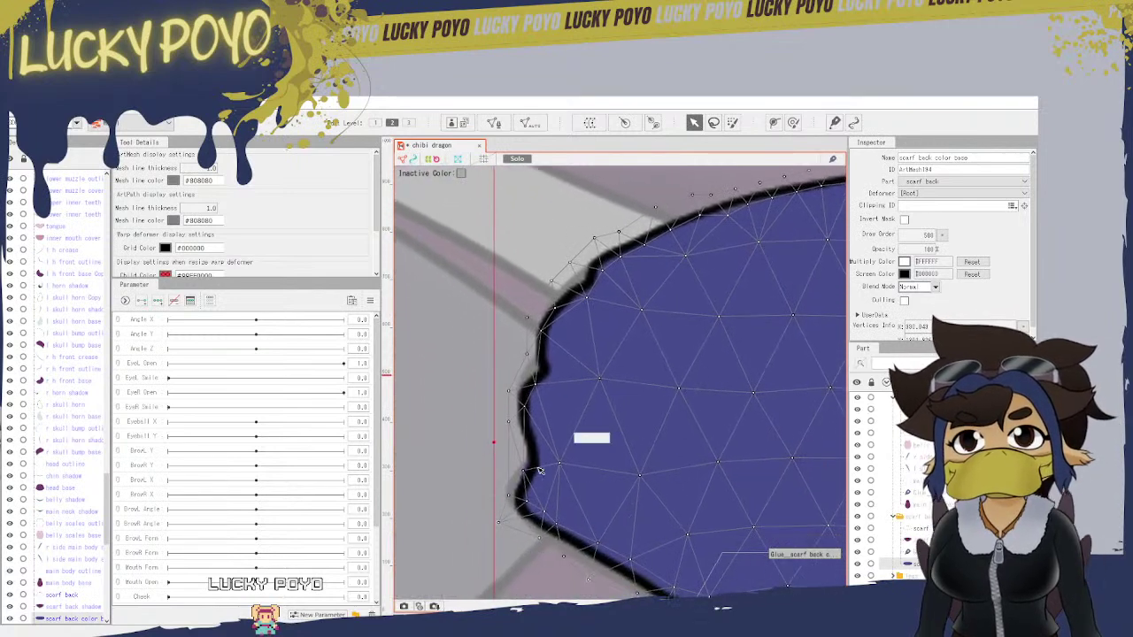
{"action": "left_click_drag", "start_coordinate": [533, 476], "coordinate": [530, 473]}
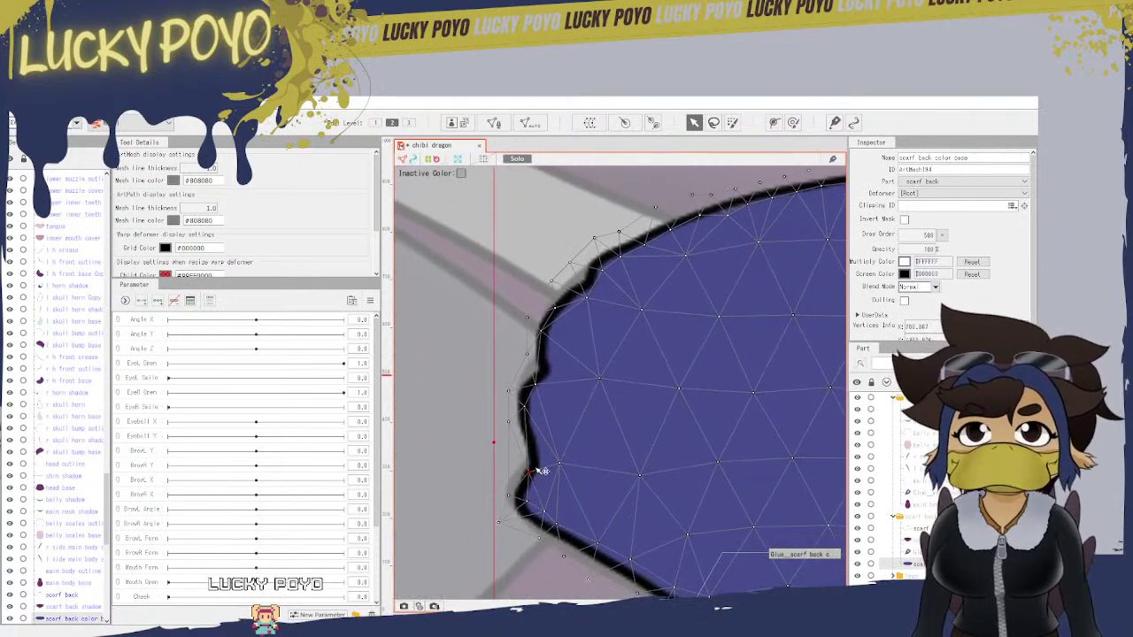
{"action": "left_click_drag", "start_coordinate": [536, 385], "coordinate": [536, 395]}
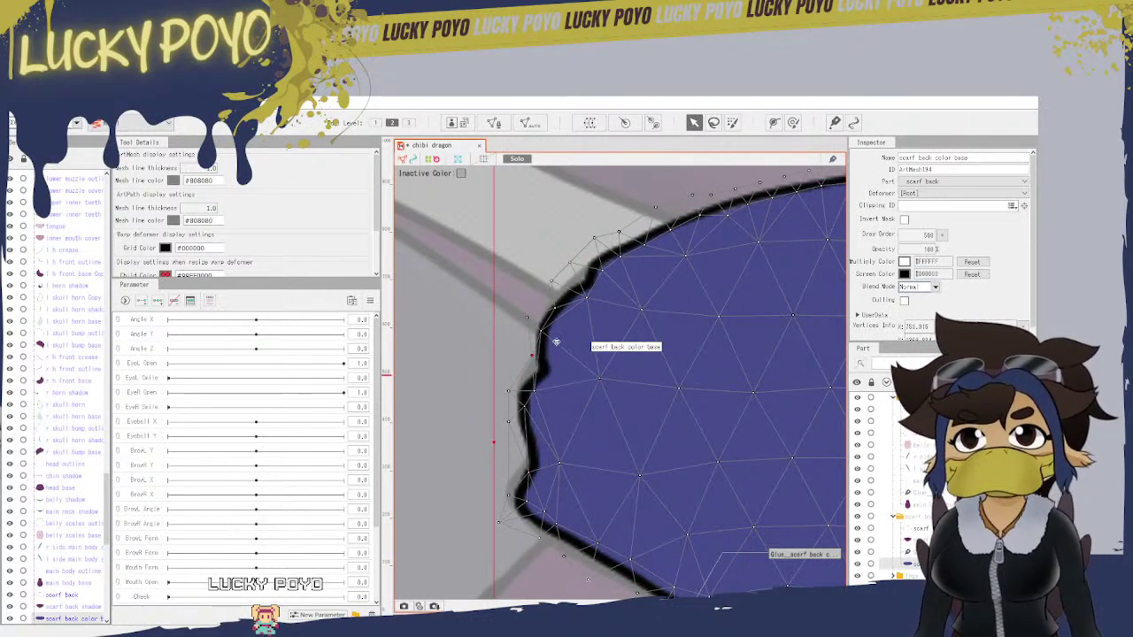
{"action": "left_click_drag", "start_coordinate": [543, 332], "coordinate": [545, 332]}
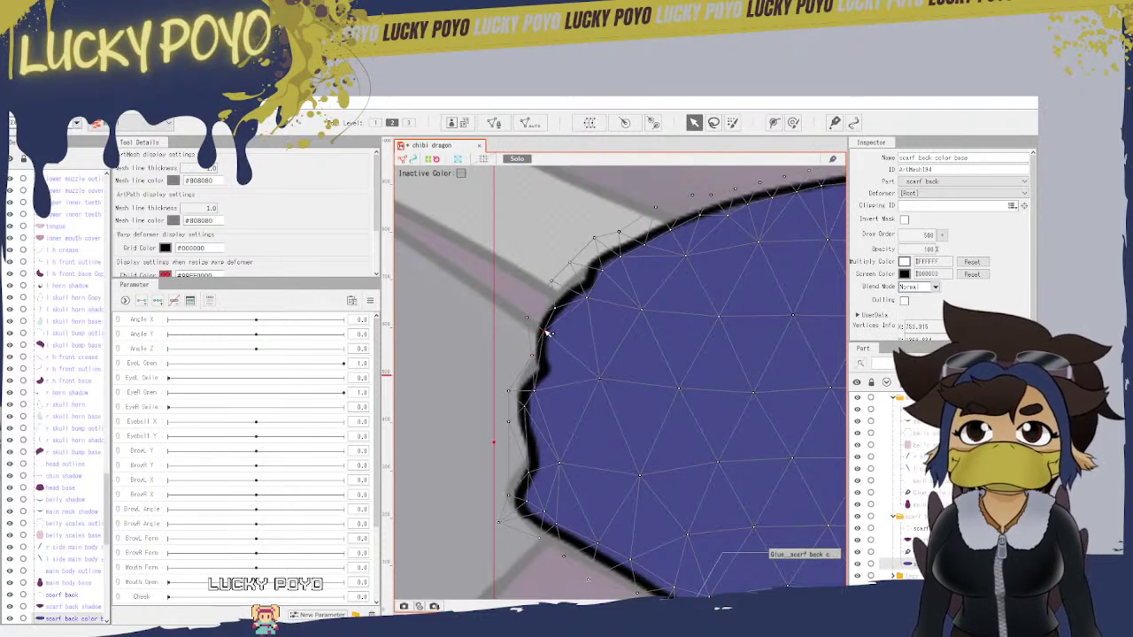
Step: Nudge the color base's edge vertex against the black outline on the scarf's upper left curve
{"action": "left_click_drag", "start_coordinate": [660, 298], "coordinate": [533, 478]}
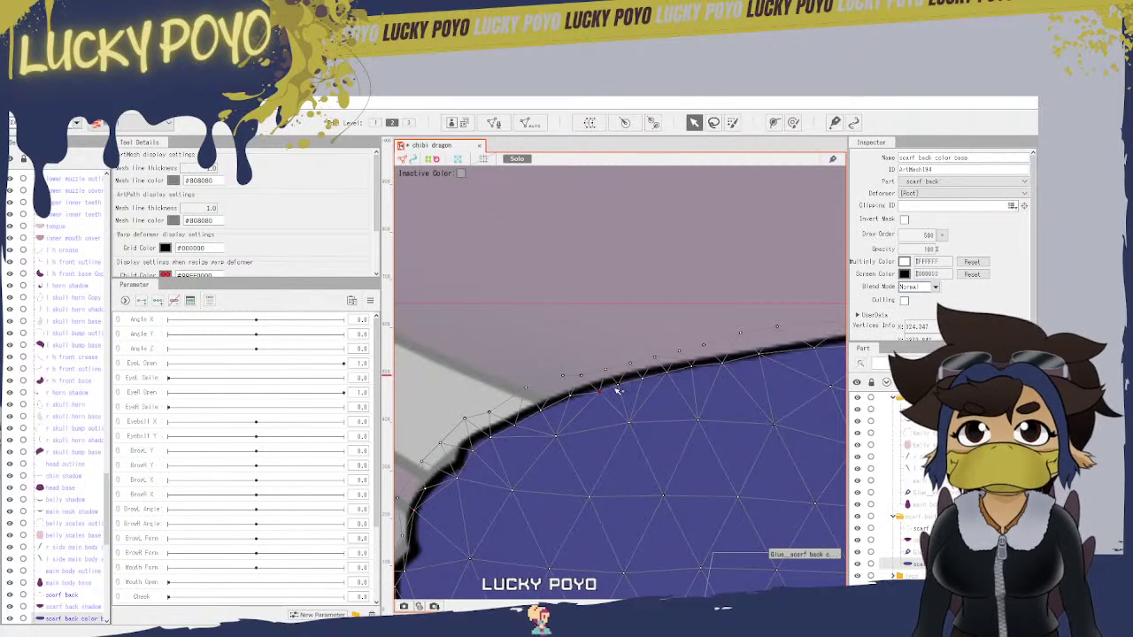
{"action": "left_click_drag", "start_coordinate": [616, 386], "coordinate": [622, 381]}
{"action": "scroll", "coordinate": [664, 378], "scroll_direction": "up", "scroll_amount": 3}
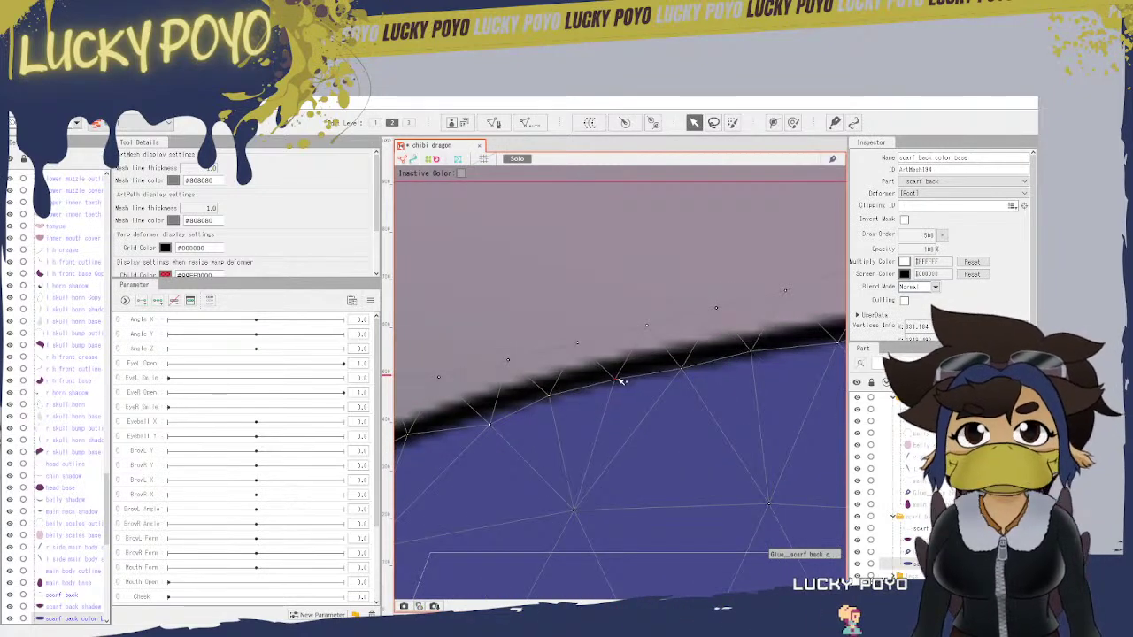
Step: Examine the color base's vertices along the scarf's upper edge from the middle toward the right end
{"action": "scroll", "coordinate": [622, 380], "scroll_direction": "down", "scroll_amount": 5}
{"action": "scroll", "coordinate": [748, 420], "scroll_direction": "up", "scroll_amount": 5}
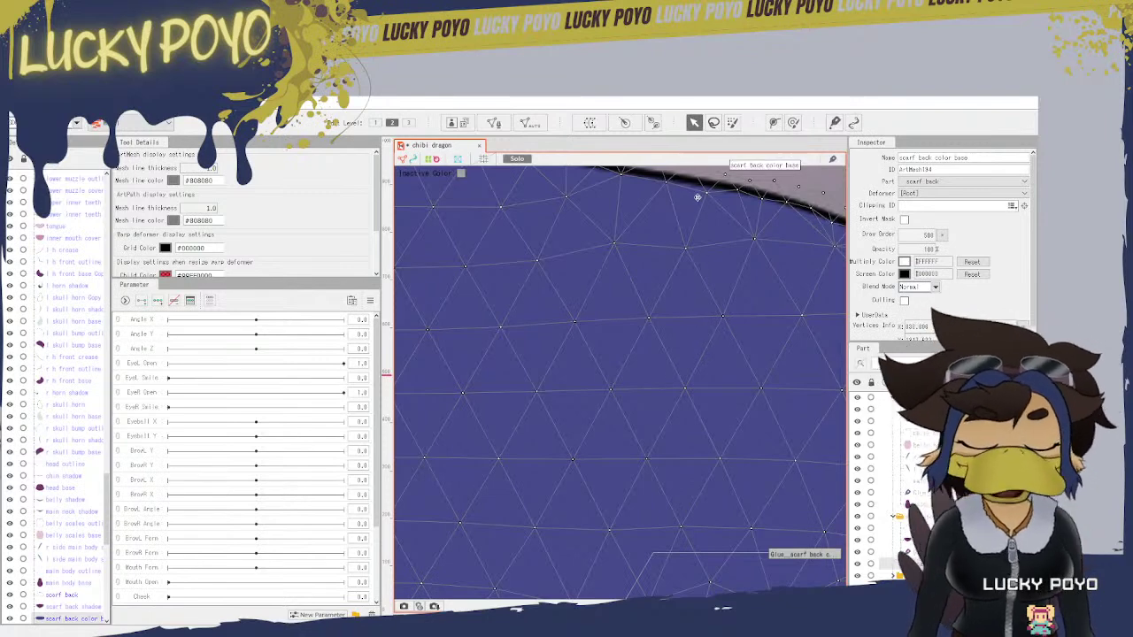
{"action": "scroll", "coordinate": [664, 355], "scroll_direction": "down", "scroll_amount": 2}
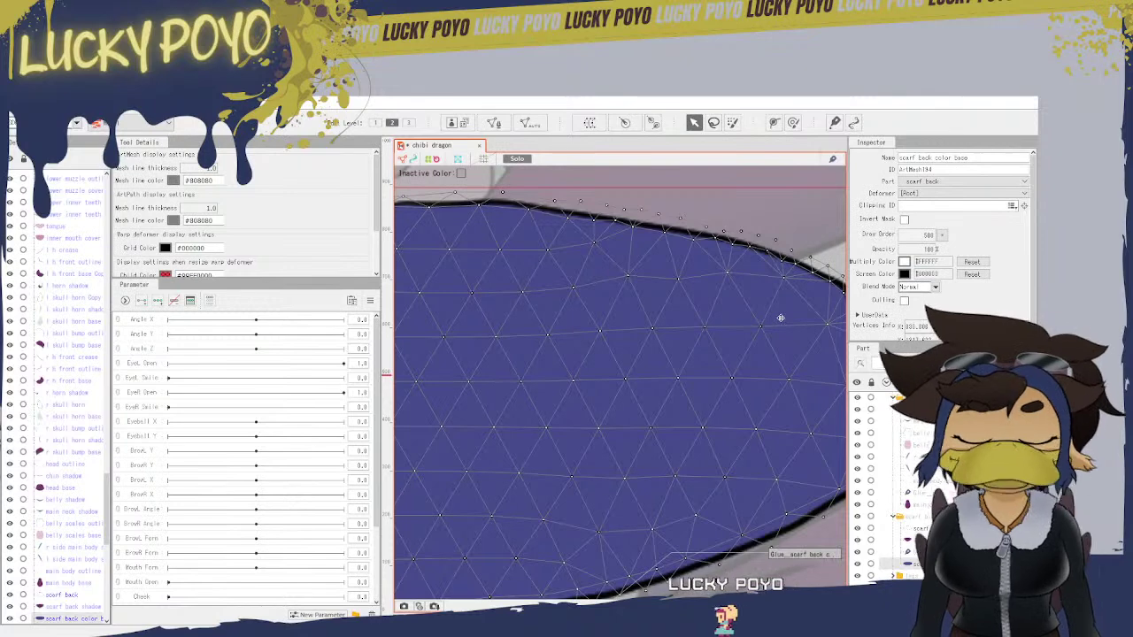
{"action": "left_click_drag", "start_coordinate": [752, 317], "coordinate": [660, 419]}
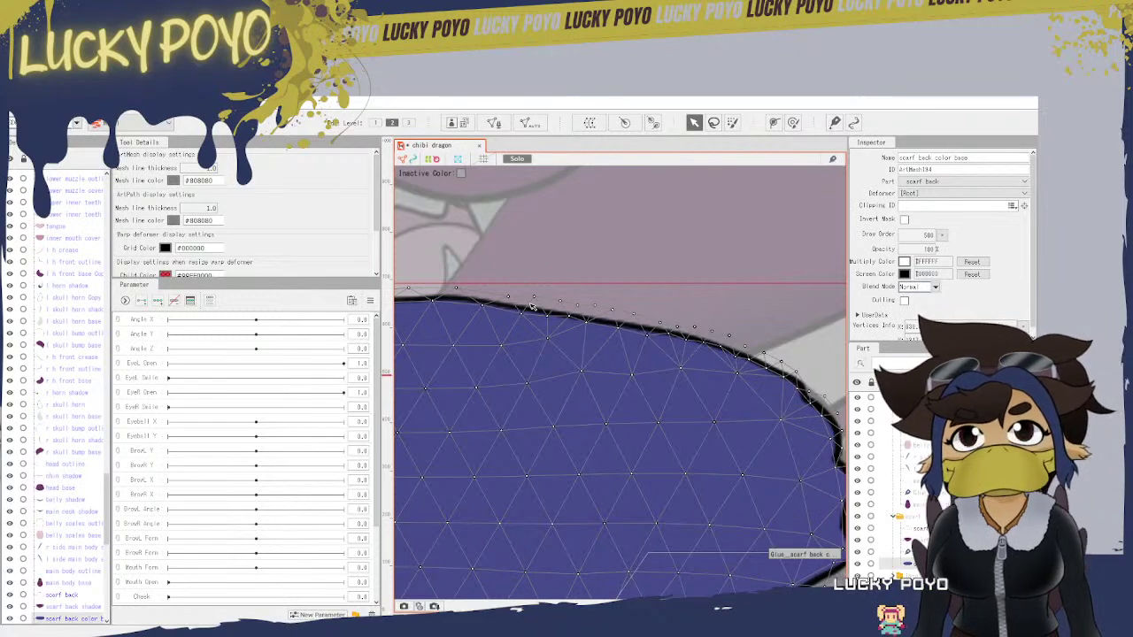
{"action": "scroll", "coordinate": [607, 384], "scroll_direction": "up", "scroll_amount": 3}
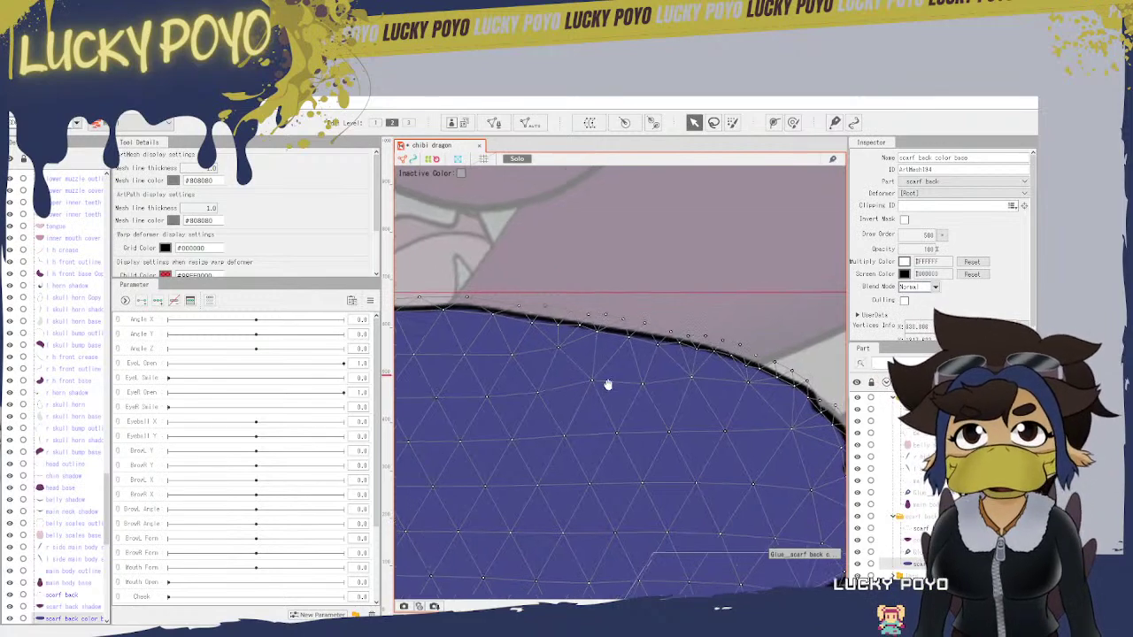
{"action": "scroll", "coordinate": [642, 435], "scroll_direction": "up", "scroll_amount": 3}
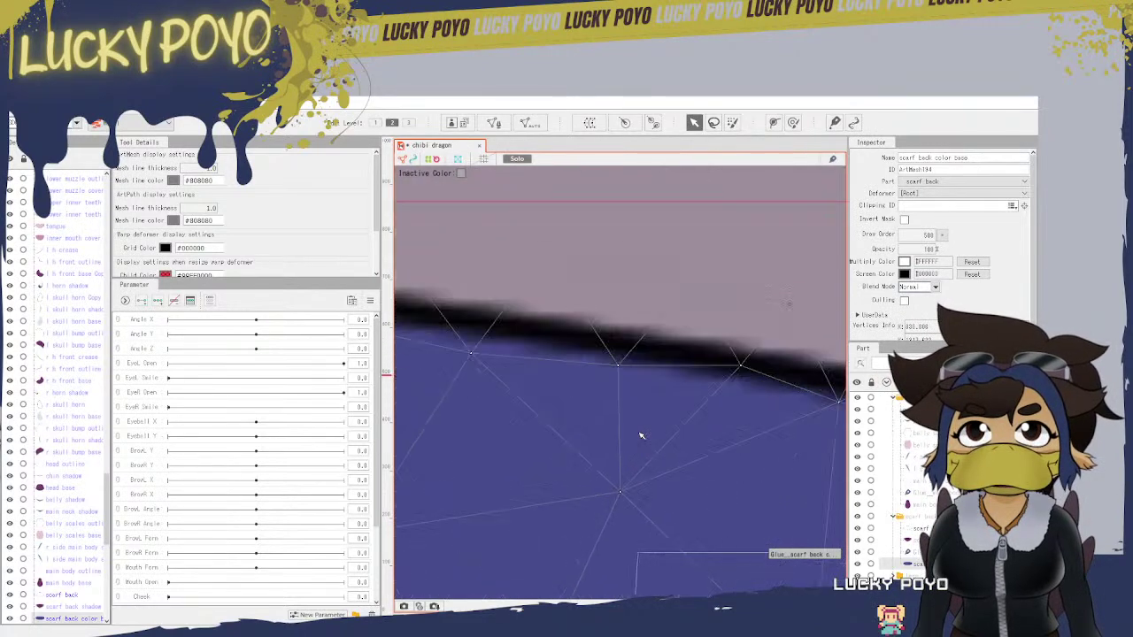
{"action": "scroll", "coordinate": [571, 441], "scroll_direction": "down", "scroll_amount": 3}
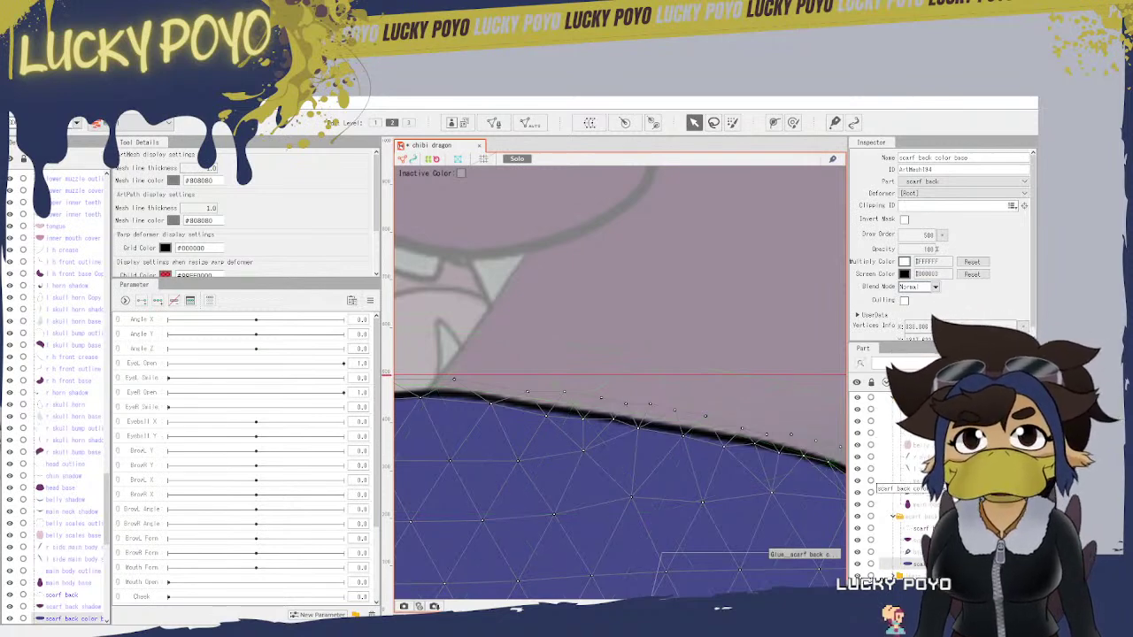
Step: Add the scarf back mesh to the selection and open both scarf meshes for manual mesh editing
{"action": "left_click", "coordinate": [920, 528], "text": "ctrl"}
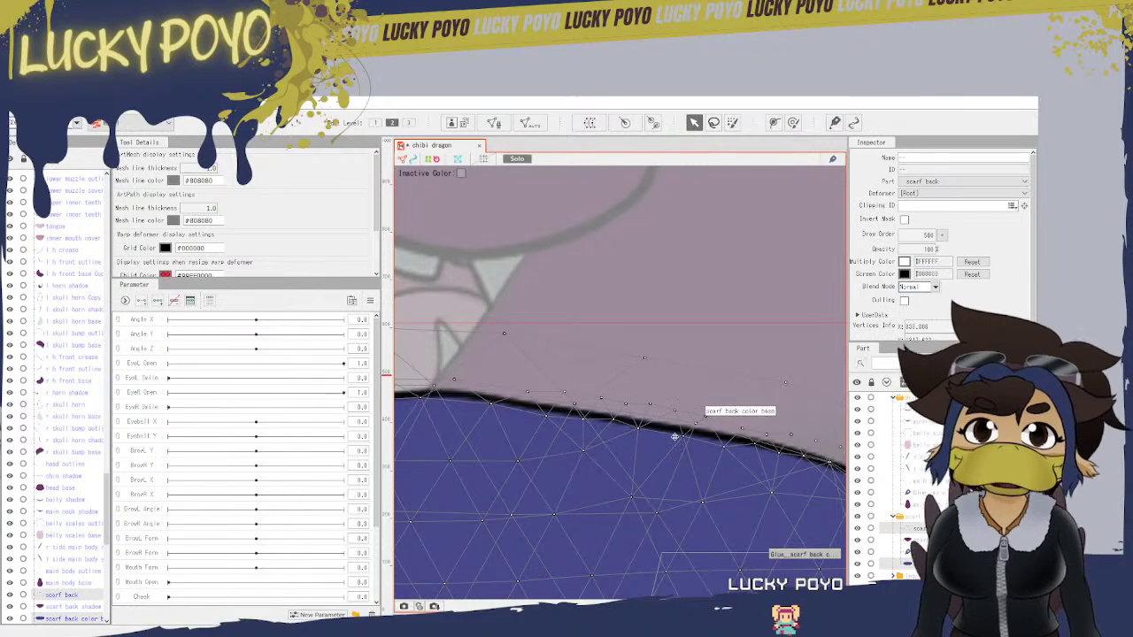
{"action": "left_click_drag", "start_coordinate": [679, 444], "coordinate": [516, 286]}
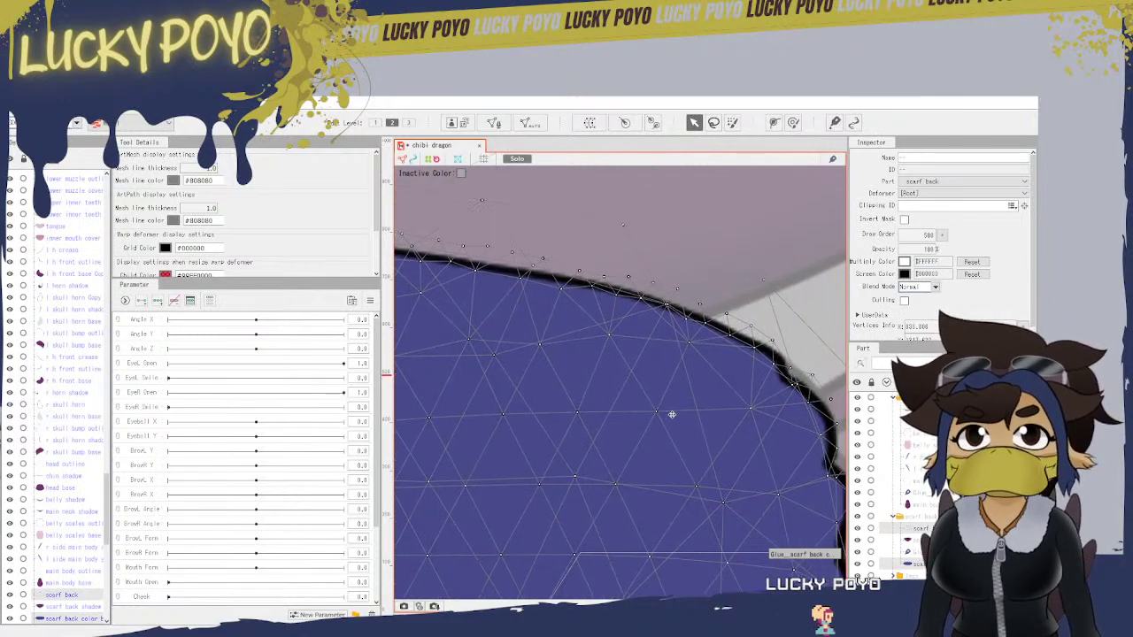
{"action": "left_click", "coordinate": [494, 123]}
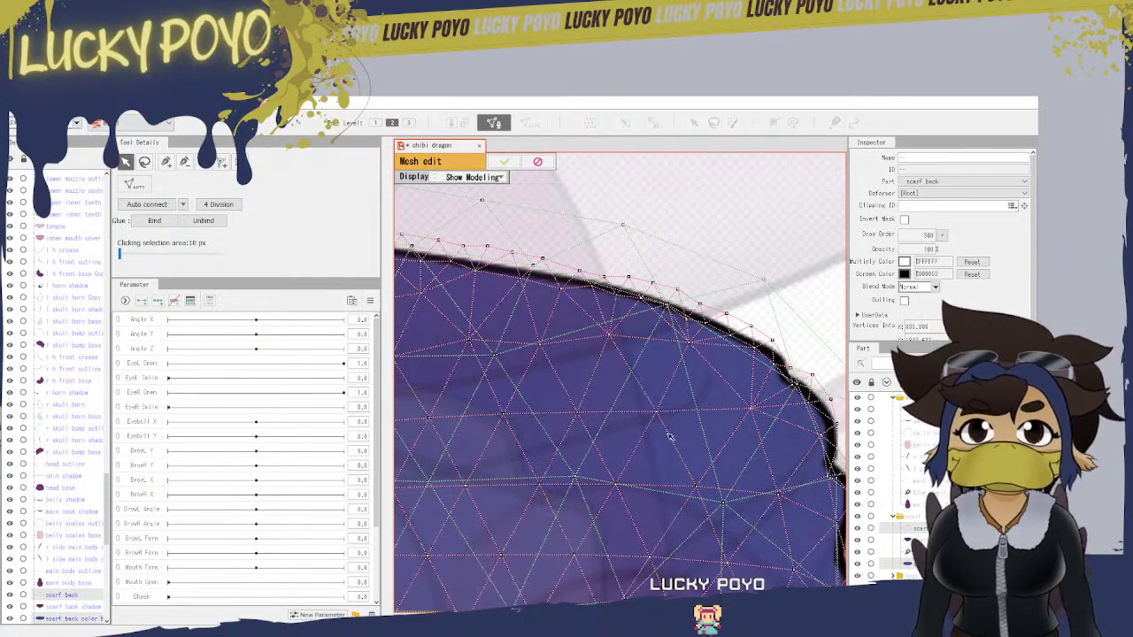
Step: Move the scarf back's edge vertex outward at the left end's notch, try a Glue bind there, and undo the bind
{"action": "left_click_drag", "start_coordinate": [529, 449], "coordinate": [832, 420]}
{"action": "left_click_drag", "start_coordinate": [729, 463], "coordinate": [885, 488]}
{"action": "left_click_drag", "start_coordinate": [561, 451], "coordinate": [885, 427]}
{"action": "left_click_drag", "start_coordinate": [566, 427], "coordinate": [551, 436]}
{"action": "scroll", "coordinate": [612, 464], "scroll_direction": "up", "scroll_amount": 2}
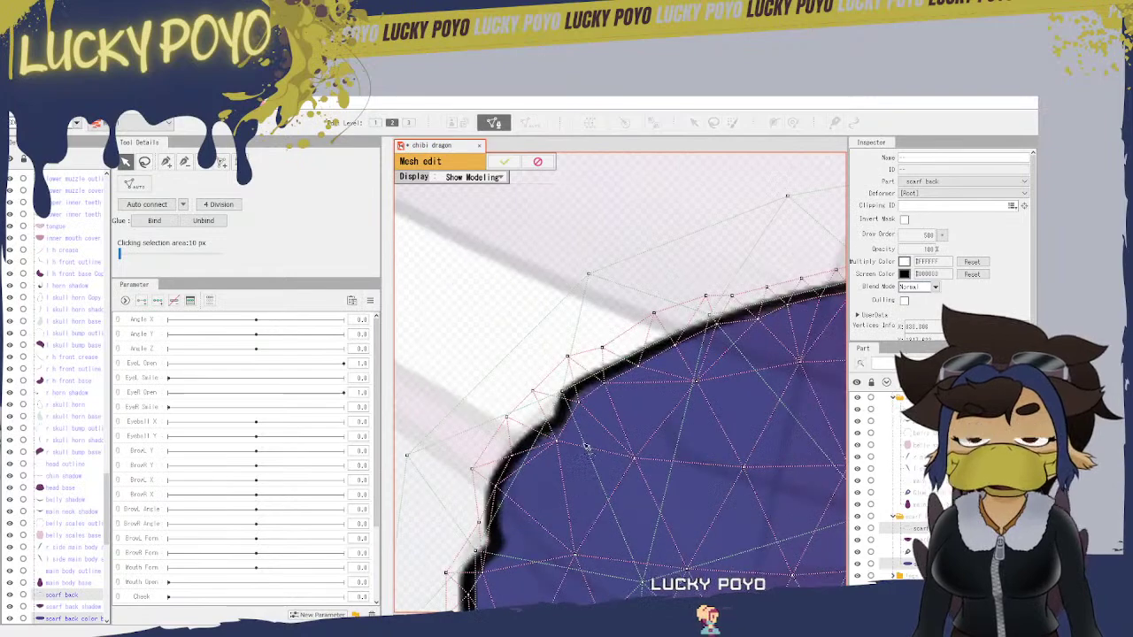
{"action": "left_click_drag", "start_coordinate": [528, 508], "coordinate": [626, 321]}
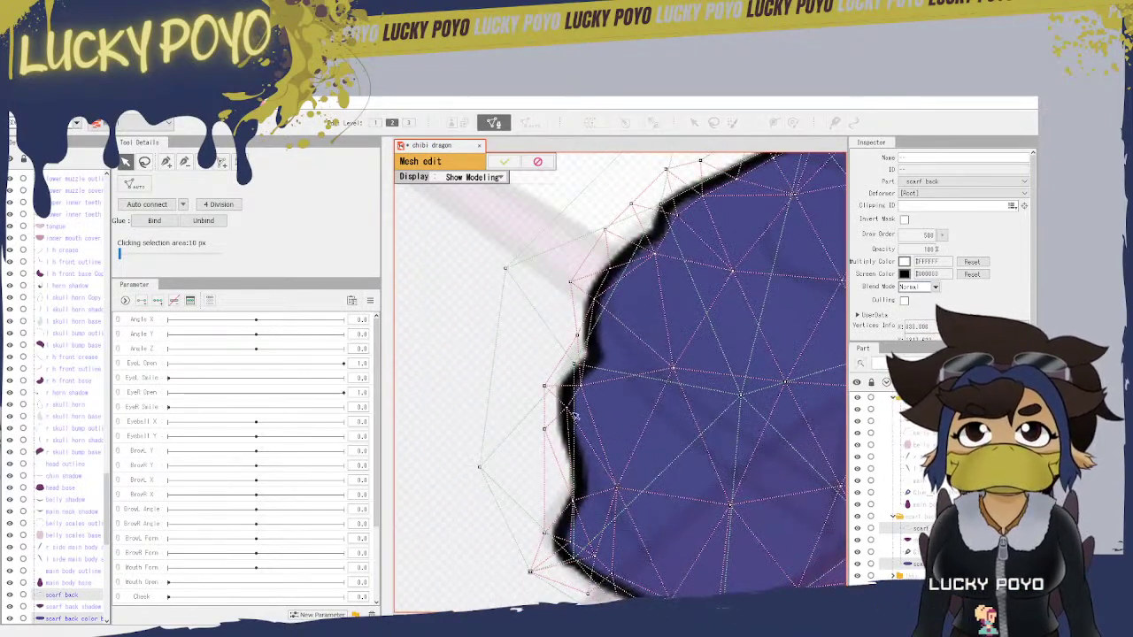
{"action": "scroll", "coordinate": [575, 415], "scroll_direction": "up", "scroll_amount": 3}
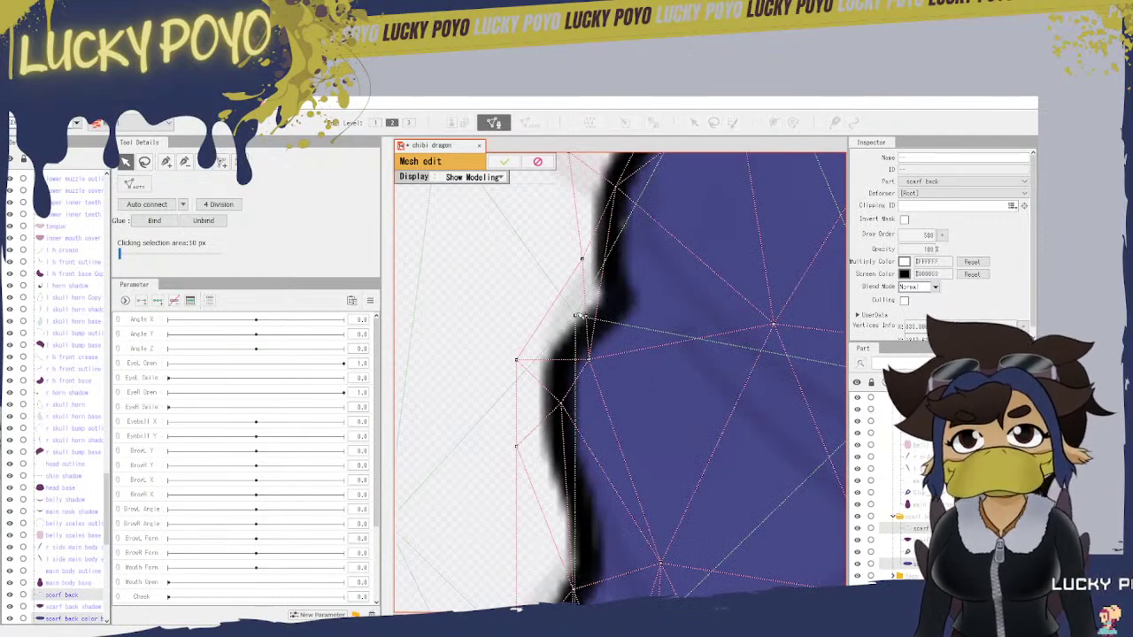
{"action": "mouse_move", "coordinate": [575, 318]}
{"action": "left_mouse_down"}
{"action": "mouse_move", "coordinate": [518, 365]}
{"action": "mouse_move", "coordinate": [549, 410]}
{"action": "left_mouse_up"}
{"action": "left_click", "coordinate": [139, 219]}
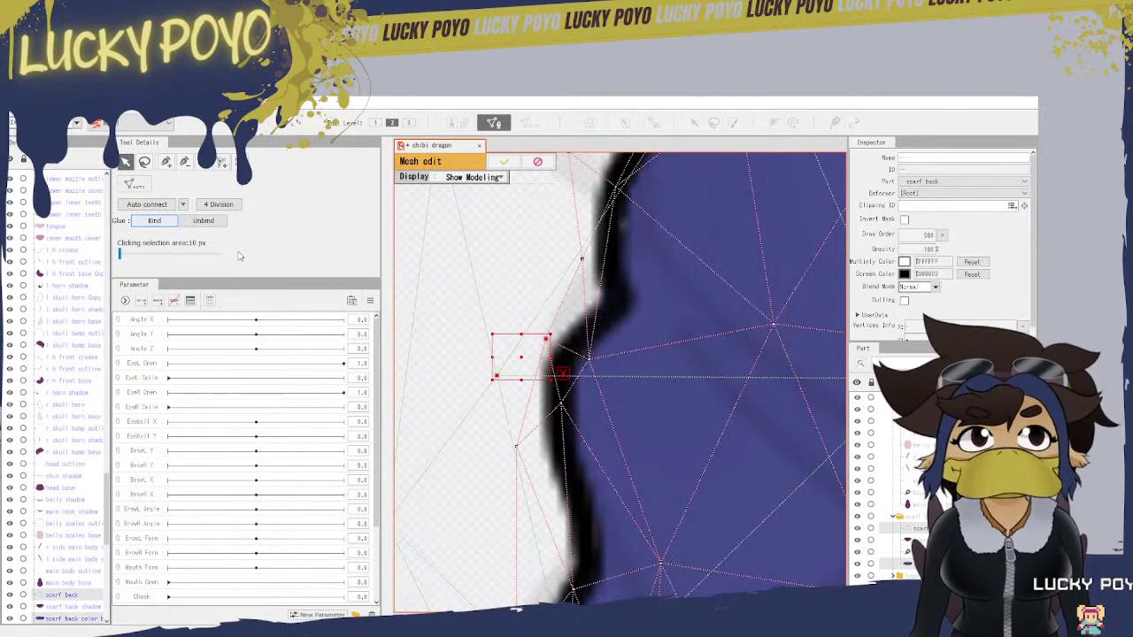
{"action": "key", "text": "ctrl+z"}
Step: Pull the scarf back's outer vertex inward beside the gray band at the left end and leave mesh editing
{"action": "scroll", "coordinate": [662, 307], "scroll_direction": "down", "scroll_amount": 3}
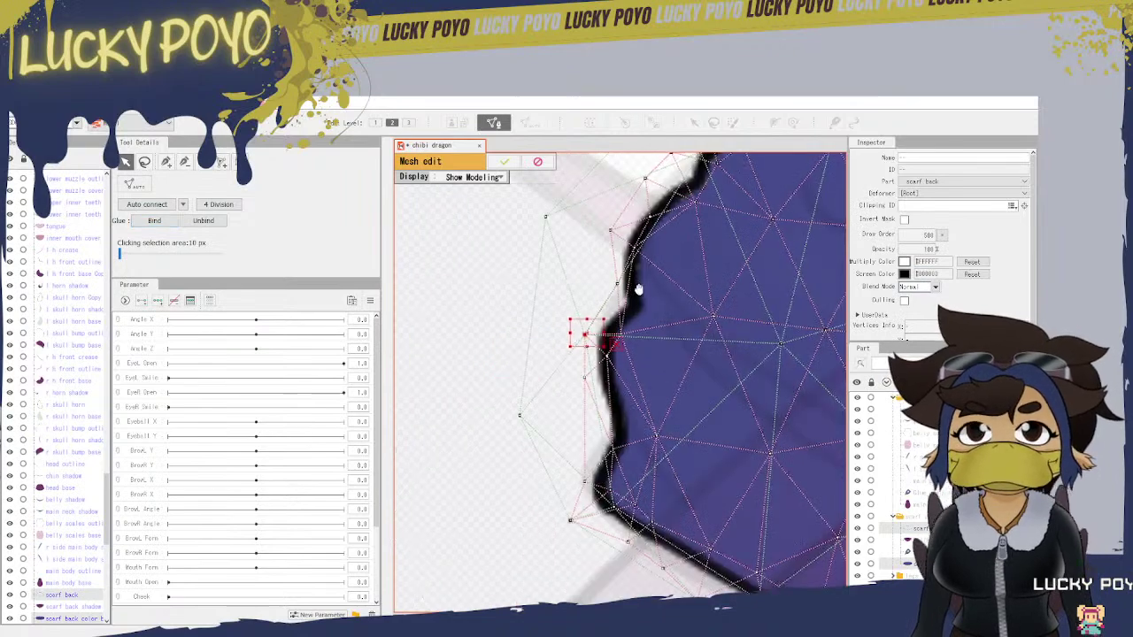
{"action": "left_click_drag", "start_coordinate": [637, 290], "coordinate": [658, 341]}
{"action": "scroll", "coordinate": [617, 358], "scroll_direction": "up", "scroll_amount": 4}
{"action": "scroll", "coordinate": [647, 342], "scroll_direction": "down", "scroll_amount": 3}
{"action": "scroll", "coordinate": [648, 301], "scroll_direction": "up", "scroll_amount": 3}
{"action": "left_click_drag", "start_coordinate": [648, 301], "coordinate": [585, 437]}
{"action": "scroll", "coordinate": [548, 450], "scroll_direction": "down", "scroll_amount": 3}
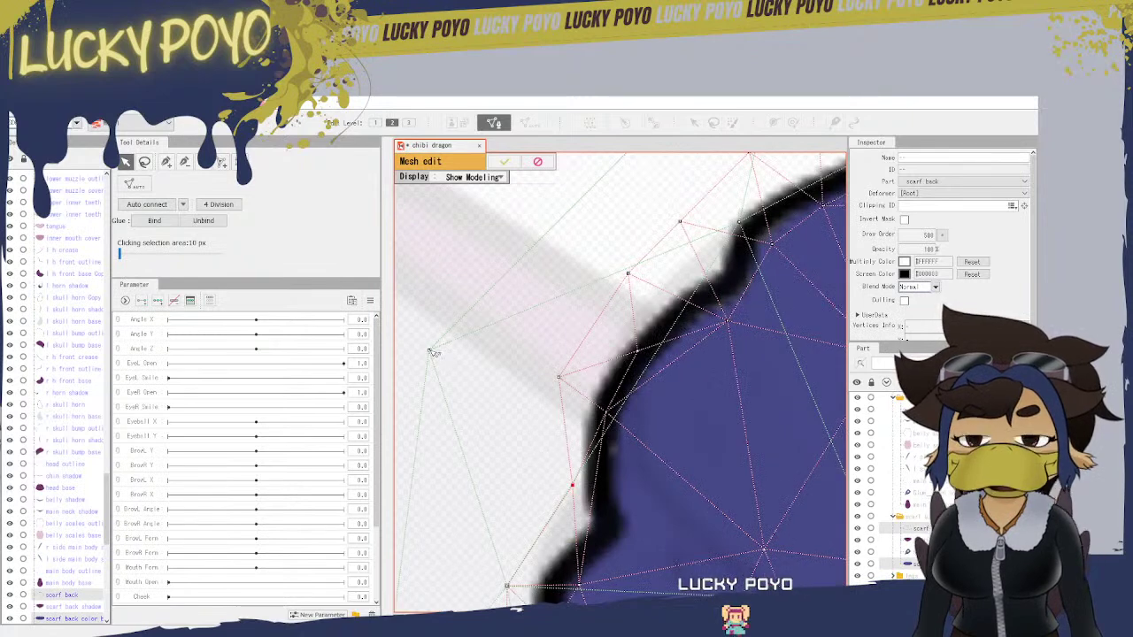
{"action": "left_click_drag", "start_coordinate": [433, 352], "coordinate": [524, 366]}
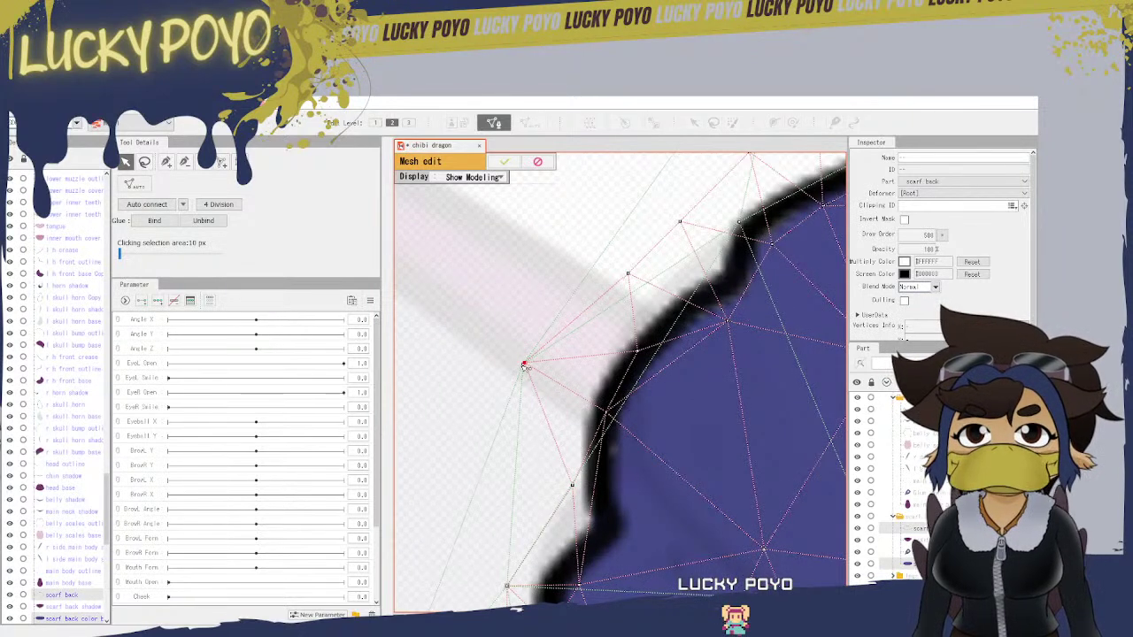
{"action": "scroll", "coordinate": [645, 462], "scroll_direction": "up", "scroll_amount": 3}
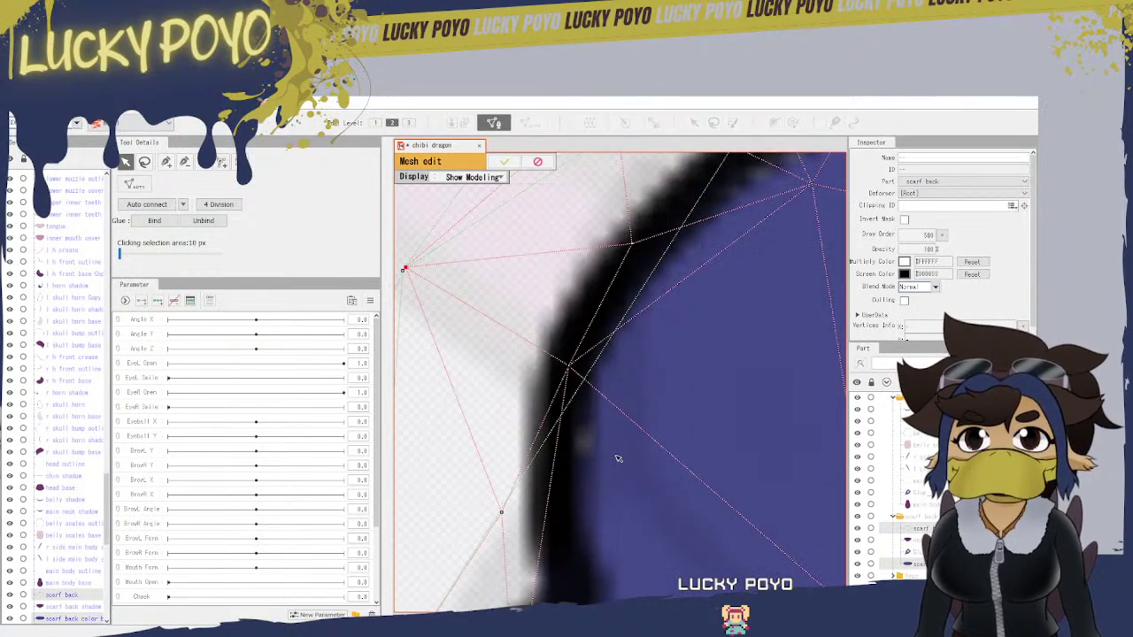
{"action": "left_click", "coordinate": [494, 123]}
Step: Select the color base alone and pull its outer vertices closer to the outline below the gray band at the left end
{"action": "scroll", "coordinate": [710, 521], "scroll_direction": "down", "scroll_amount": 3}
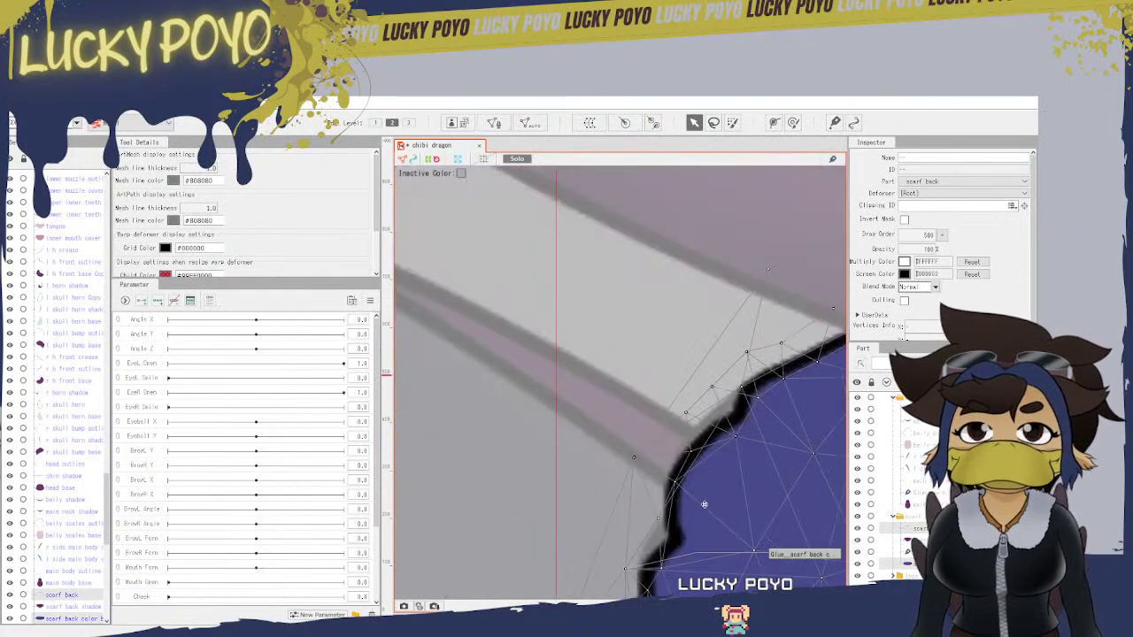
{"action": "left_click", "coordinate": [605, 438]}
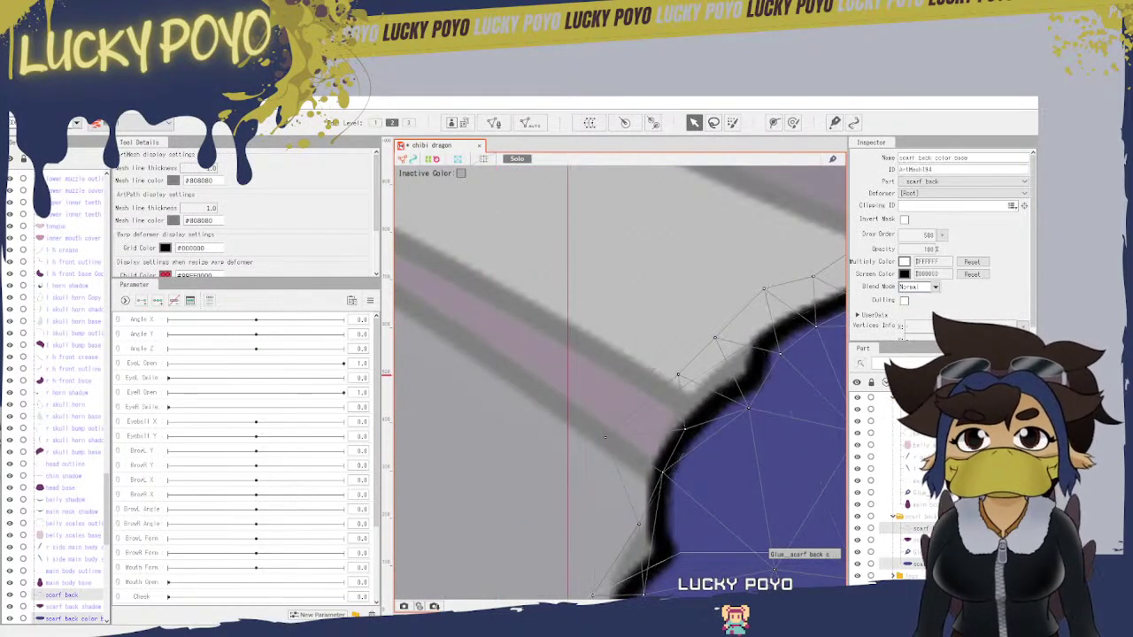
{"action": "left_click_drag", "start_coordinate": [664, 473], "coordinate": [663, 477]}
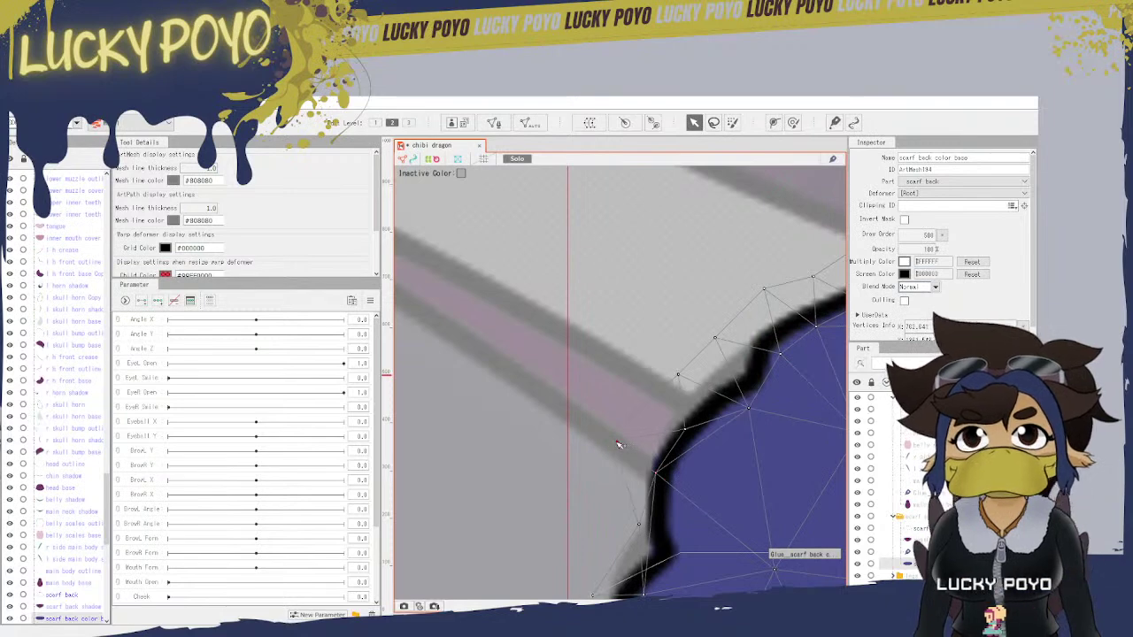
{"action": "left_click", "coordinate": [636, 445]}
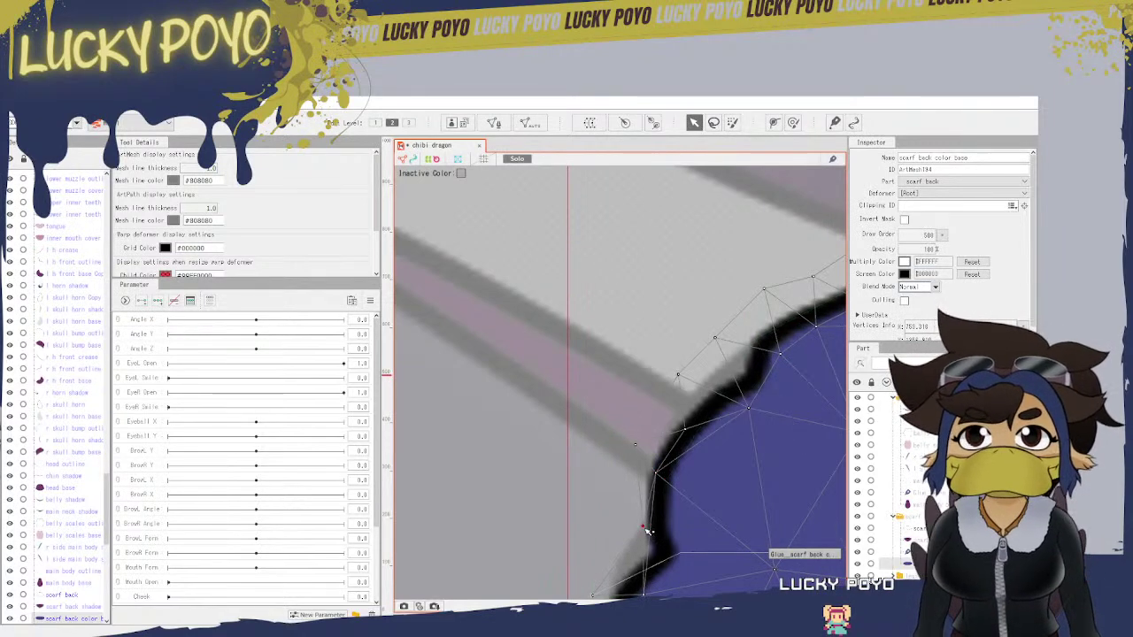
{"action": "scroll", "coordinate": [670, 567], "scroll_direction": "down", "scroll_amount": 2}
{"action": "left_click_drag", "start_coordinate": [670, 567], "coordinate": [658, 452]}
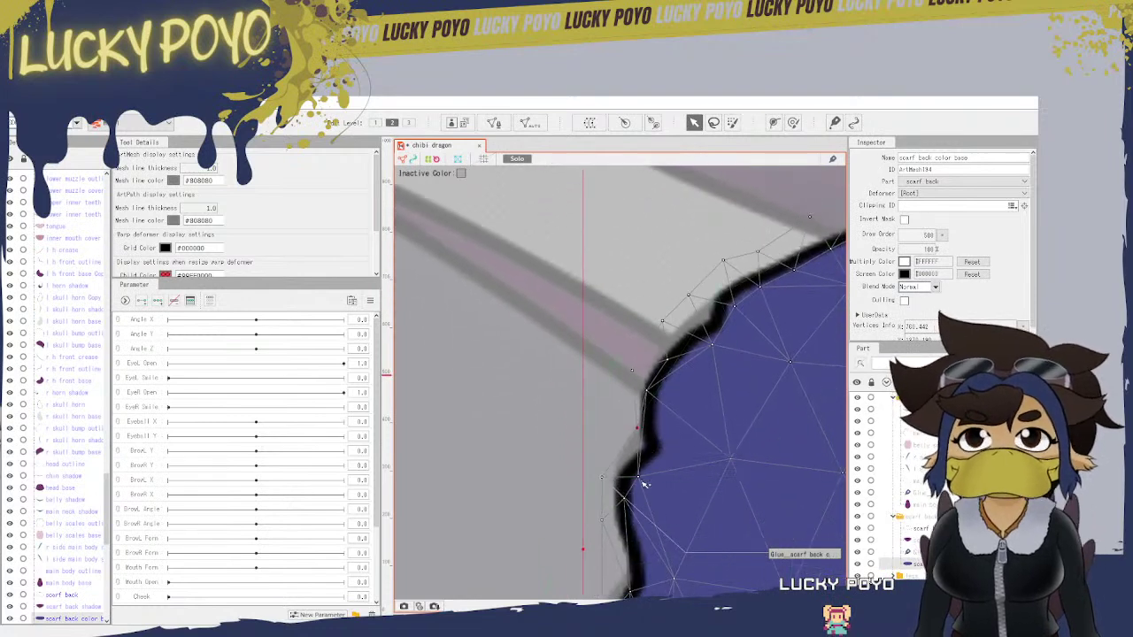
{"action": "scroll", "coordinate": [643, 479], "scroll_direction": "up", "scroll_amount": 3}
{"action": "scroll", "coordinate": [645, 455], "scroll_direction": "down", "scroll_amount": 1}
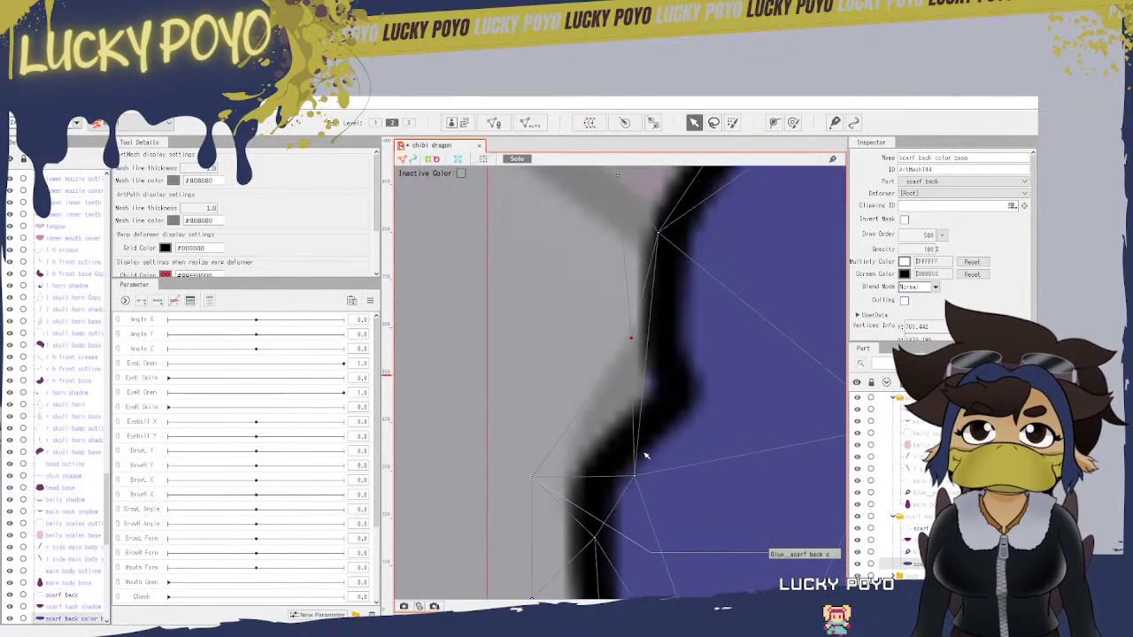
Step: Undo the nudge of the color base's outer vertex and move its inner edge vertex up to the outline's bump at the left end
{"action": "left_click", "coordinate": [535, 477]}
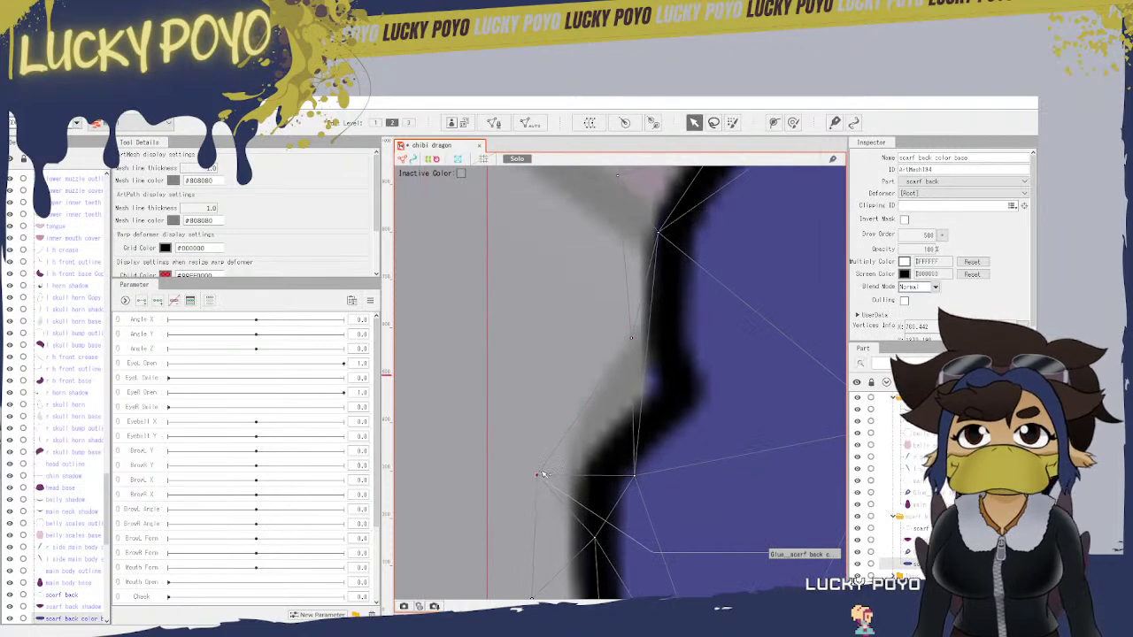
{"action": "left_click", "coordinate": [26, 104]}
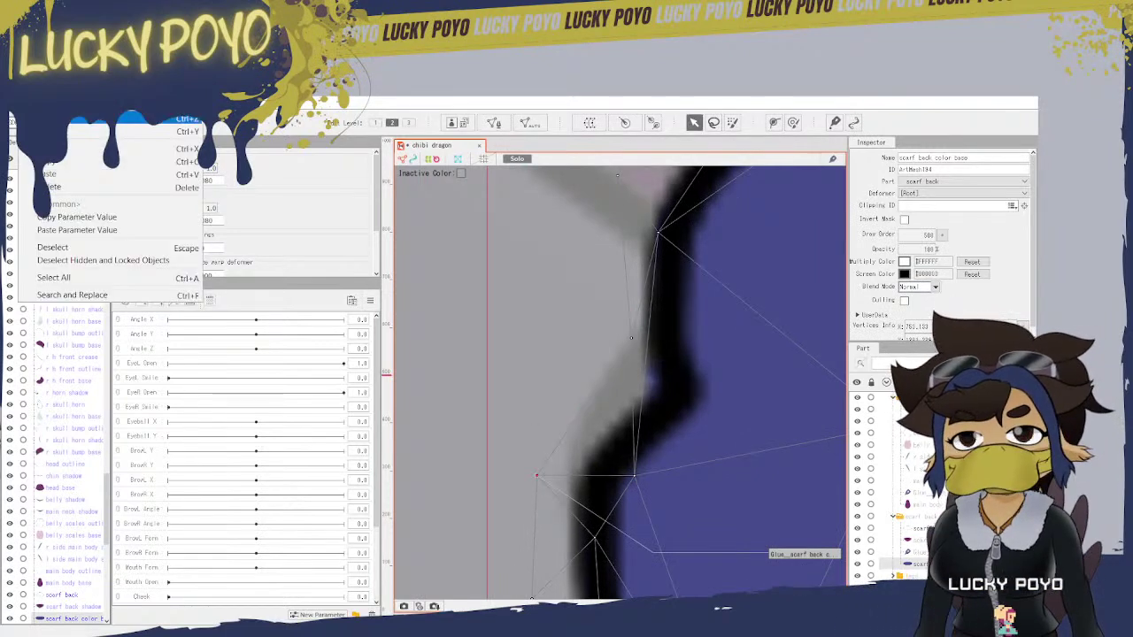
{"action": "left_click", "coordinate": [88, 117]}
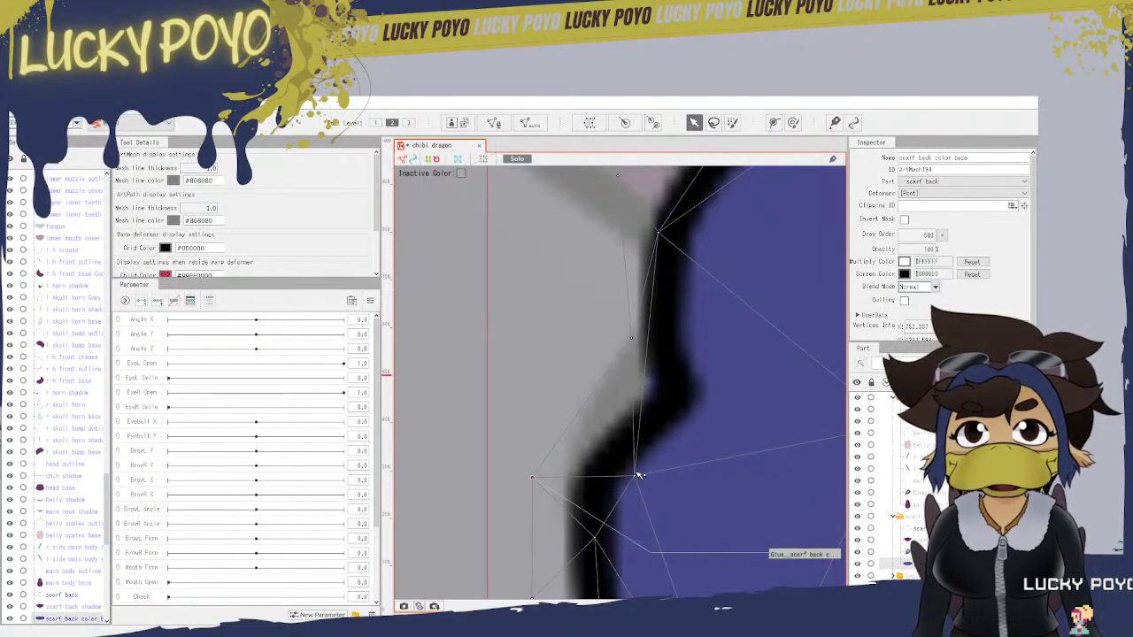
{"action": "mouse_move", "coordinate": [639, 476]}
{"action": "left_mouse_down"}
{"action": "mouse_move", "coordinate": [654, 467]}
{"action": "mouse_move", "coordinate": [658, 437]}
{"action": "mouse_move", "coordinate": [678, 414]}
{"action": "mouse_move", "coordinate": [663, 426]}
{"action": "left_mouse_up"}
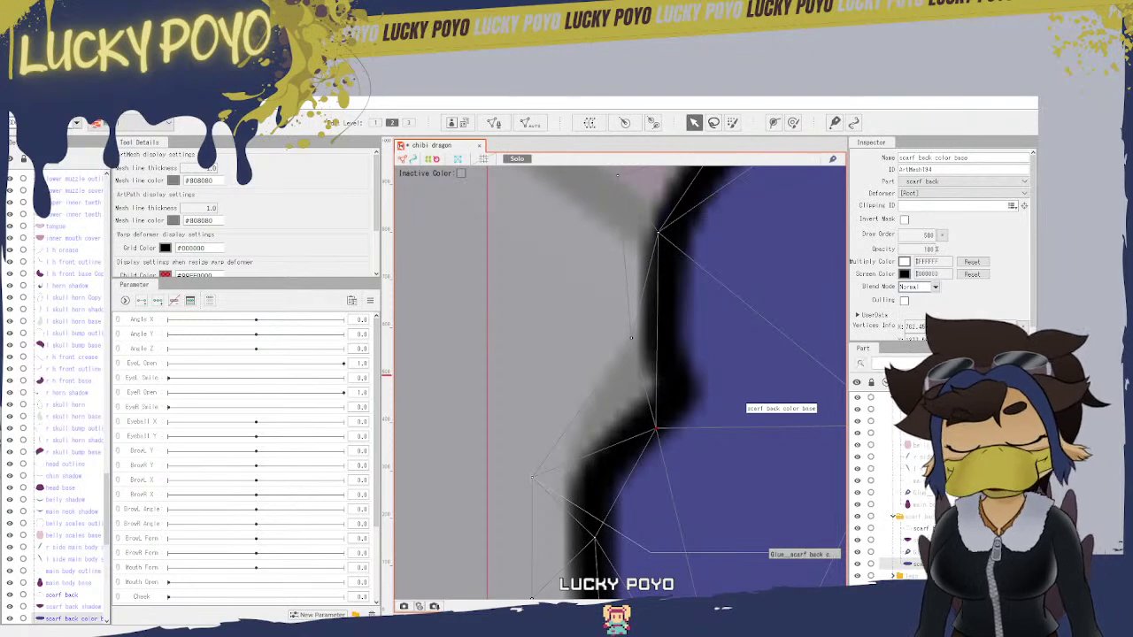
Step: Open both scarf meshes for mesh editing, examine their vertices along the upper notch of the outline, and leave mesh editing
{"action": "left_click", "coordinate": [924, 530], "text": "ctrl"}
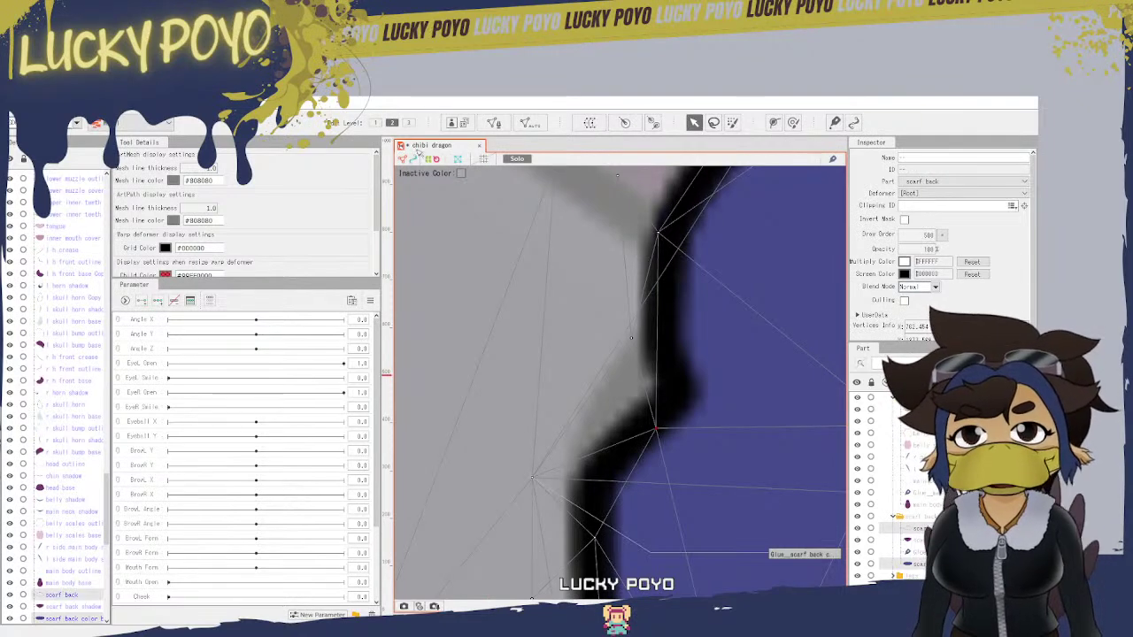
{"action": "left_click", "coordinate": [493, 122]}
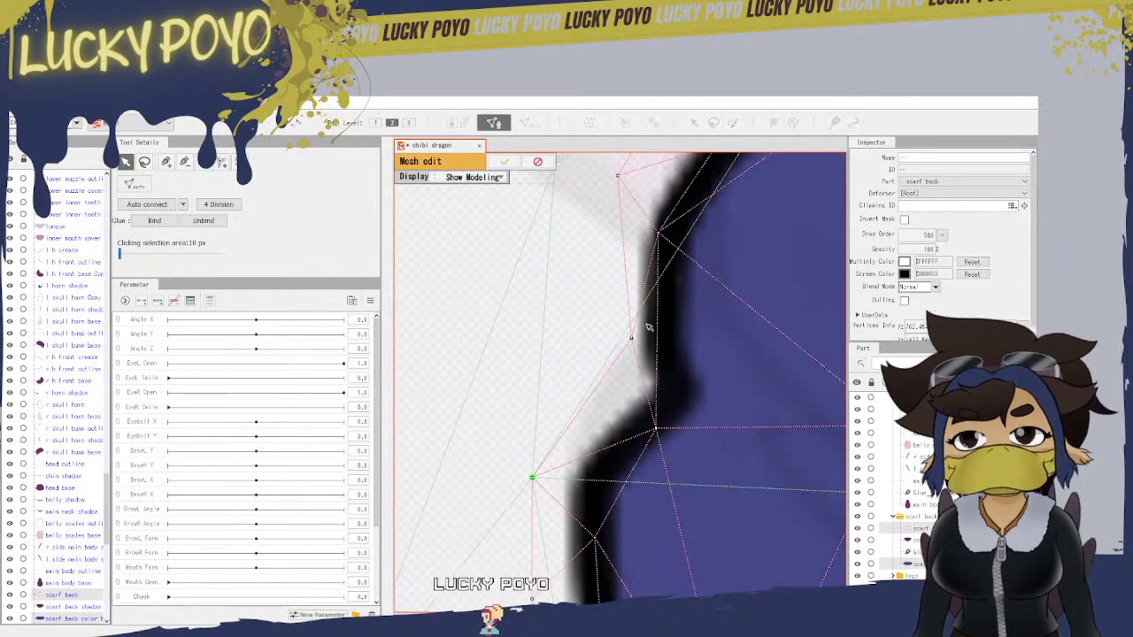
{"action": "scroll", "coordinate": [666, 418], "scroll_direction": "down", "scroll_amount": 2}
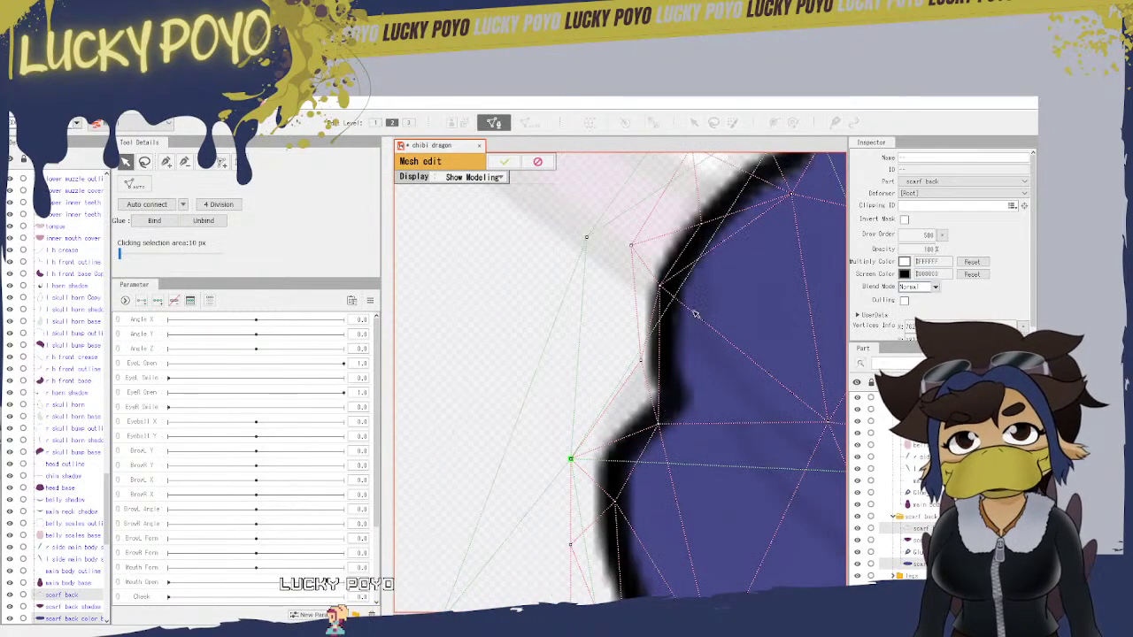
{"action": "left_click_drag", "start_coordinate": [821, 291], "coordinate": [635, 564]}
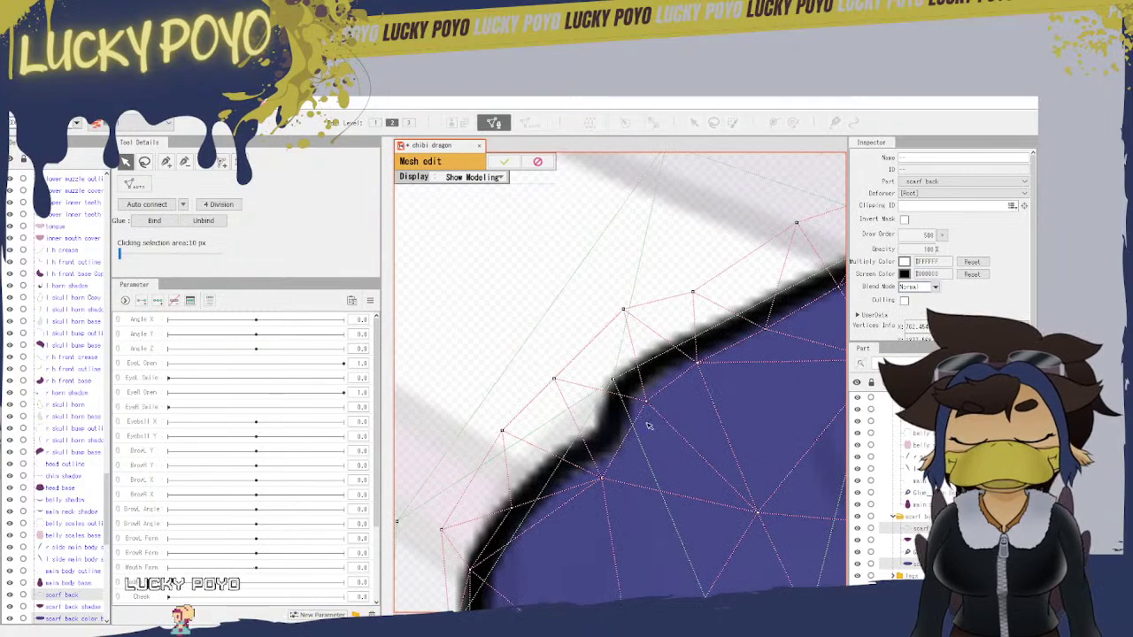
{"action": "scroll", "coordinate": [647, 406], "scroll_direction": "up", "scroll_amount": 3}
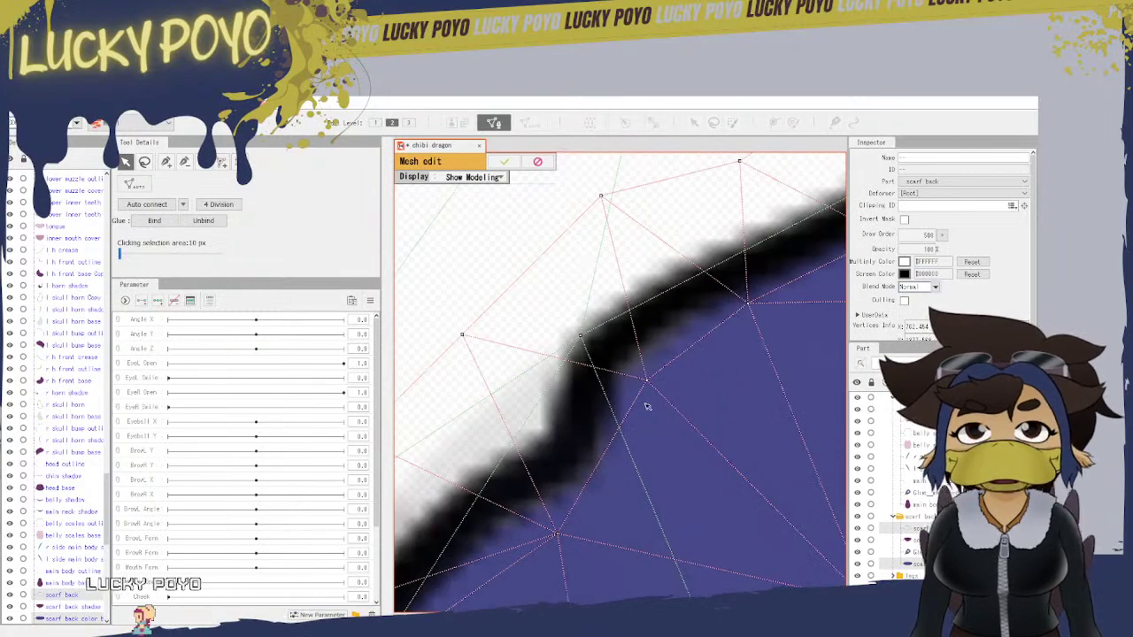
{"action": "left_click", "coordinate": [495, 126]}
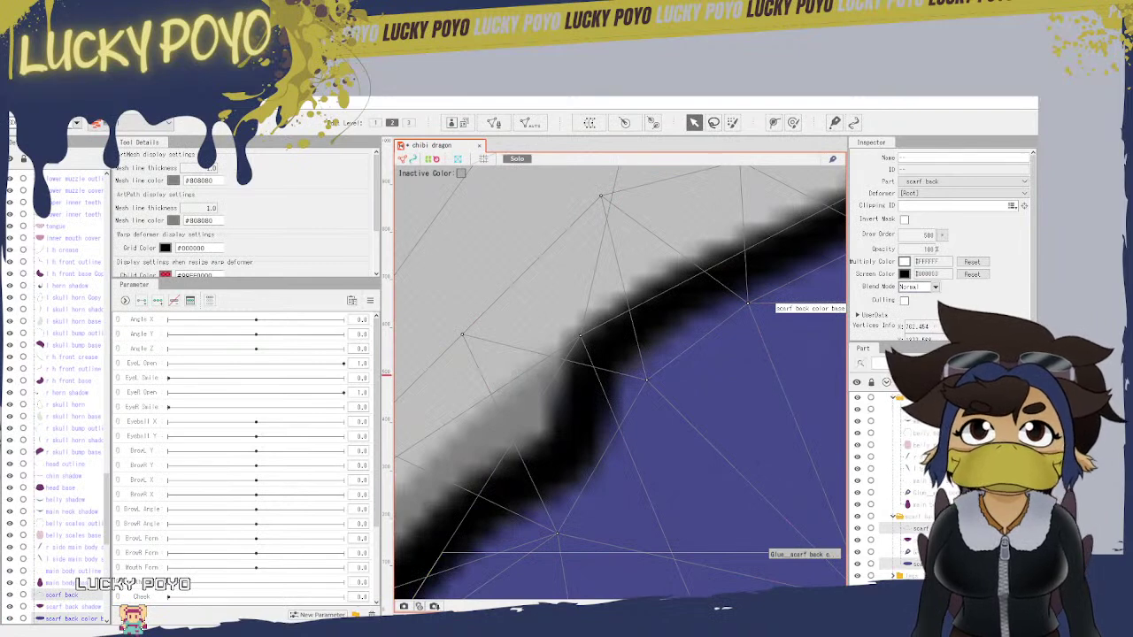
Step: Select the color base alone and pull its inner edge vertices closer to the outline from the upper notch past the gray band
{"action": "left_click", "coordinate": [766, 306]}
{"action": "left_click_drag", "start_coordinate": [748, 306], "coordinate": [747, 295]}
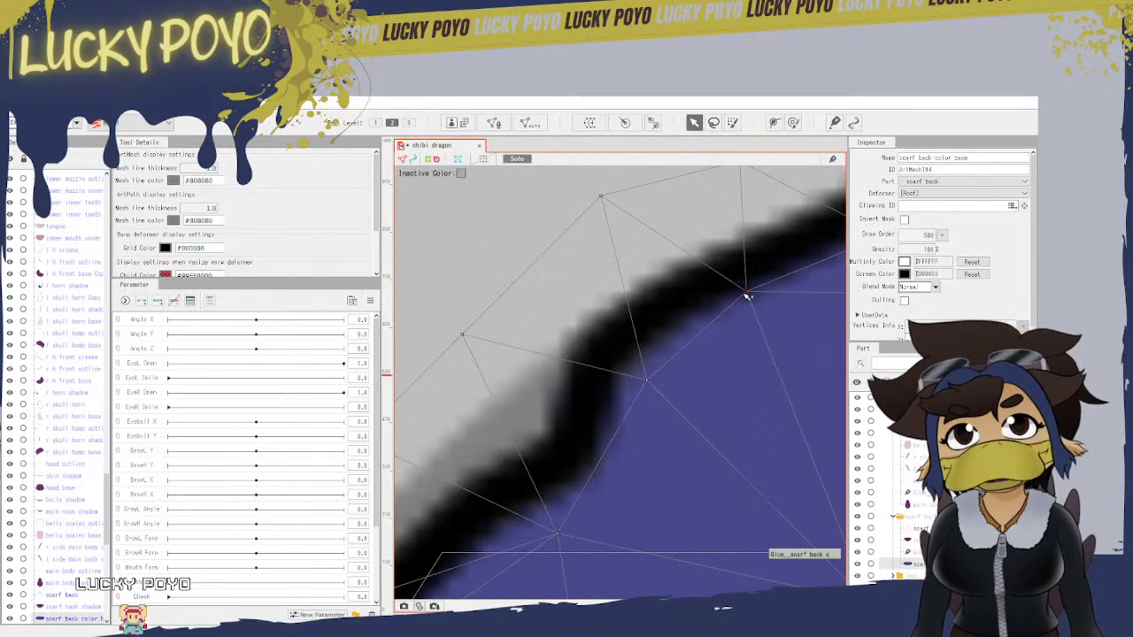
{"action": "left_click_drag", "start_coordinate": [647, 381], "coordinate": [418, 505]}
{"action": "left_click_drag", "start_coordinate": [631, 367], "coordinate": [630, 357]}
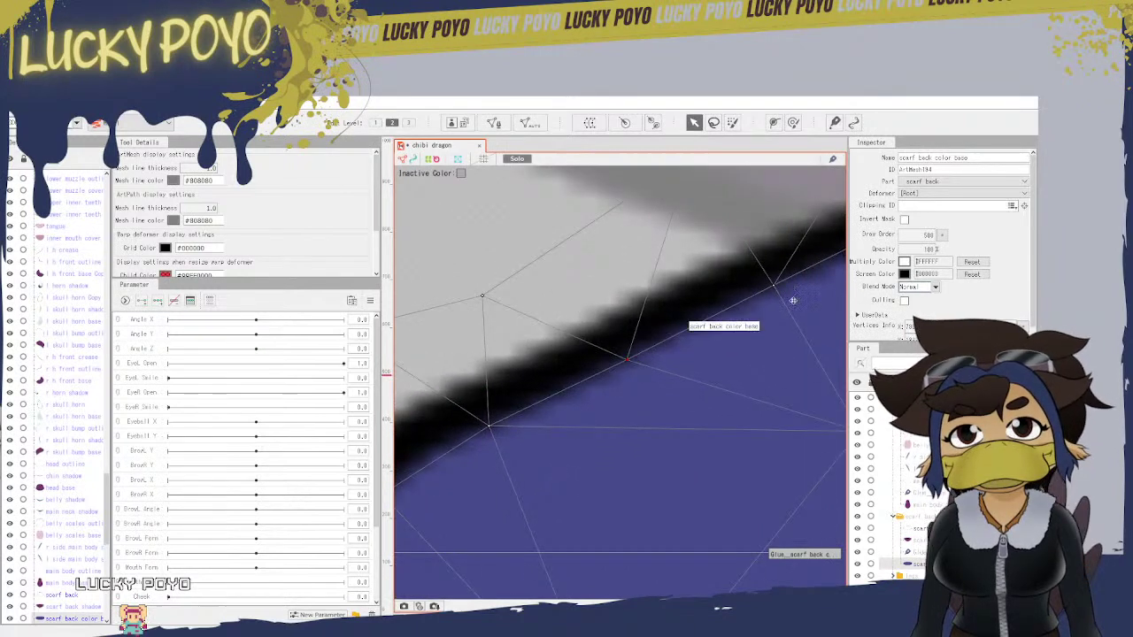
{"action": "left_click_drag", "start_coordinate": [776, 285], "coordinate": [523, 457]}
{"action": "left_click_drag", "start_coordinate": [682, 357], "coordinate": [683, 352]}
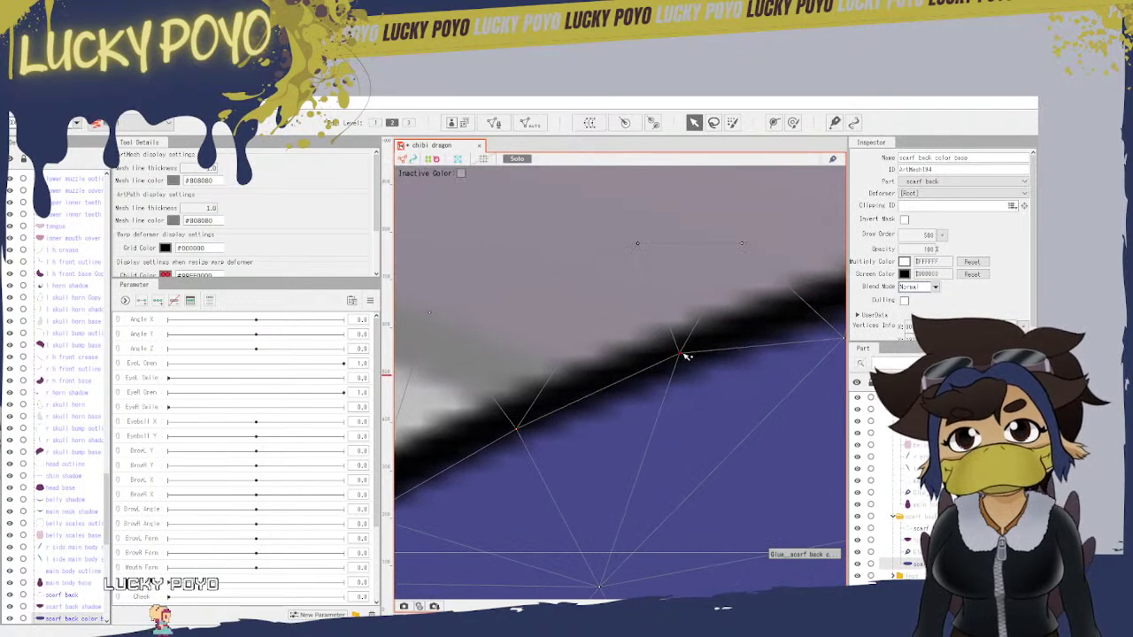
{"action": "scroll", "coordinate": [670, 384], "scroll_direction": "down", "scroll_amount": 4}
{"action": "left_click_drag", "start_coordinate": [645, 458], "coordinate": [812, 320]}
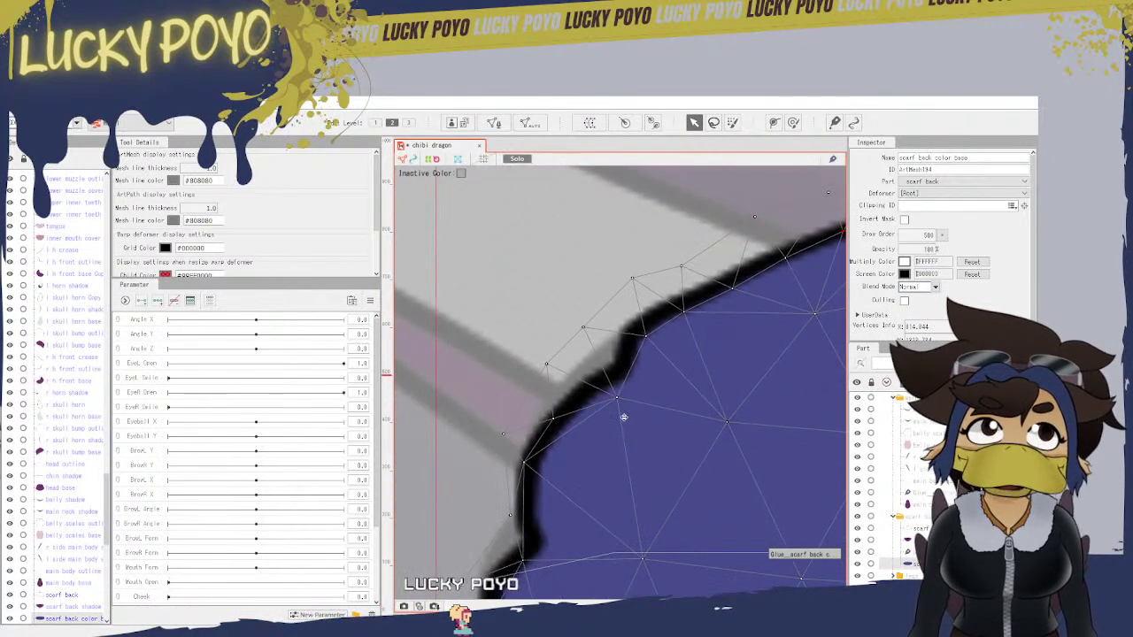
{"action": "scroll", "coordinate": [628, 416], "scroll_direction": "up", "scroll_amount": 2}
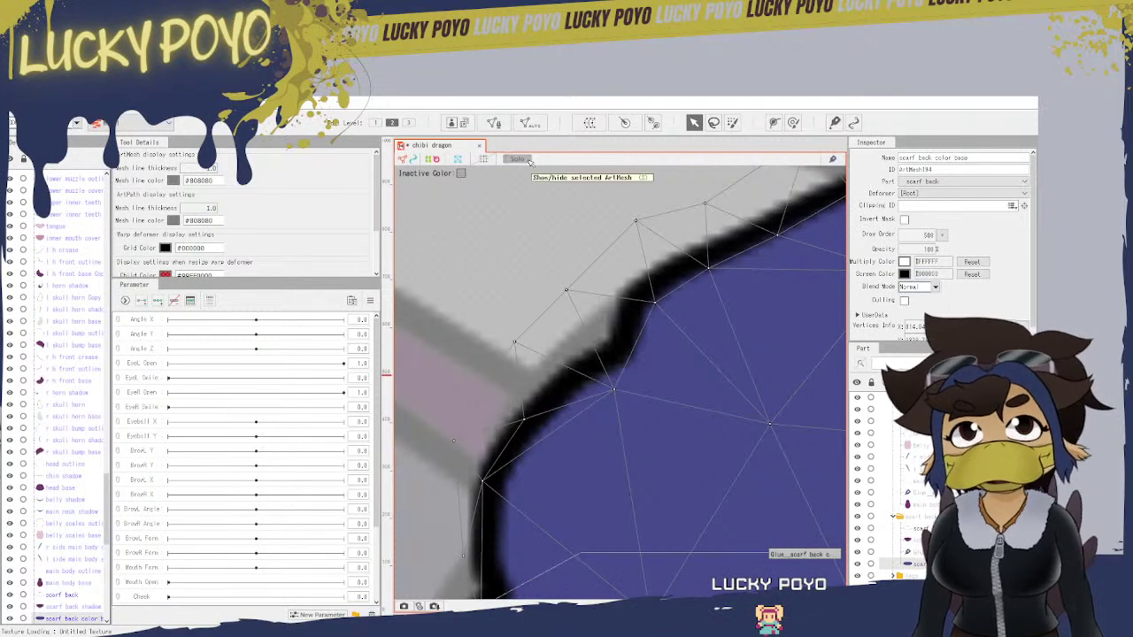
{"action": "left_click", "coordinate": [493, 122]}
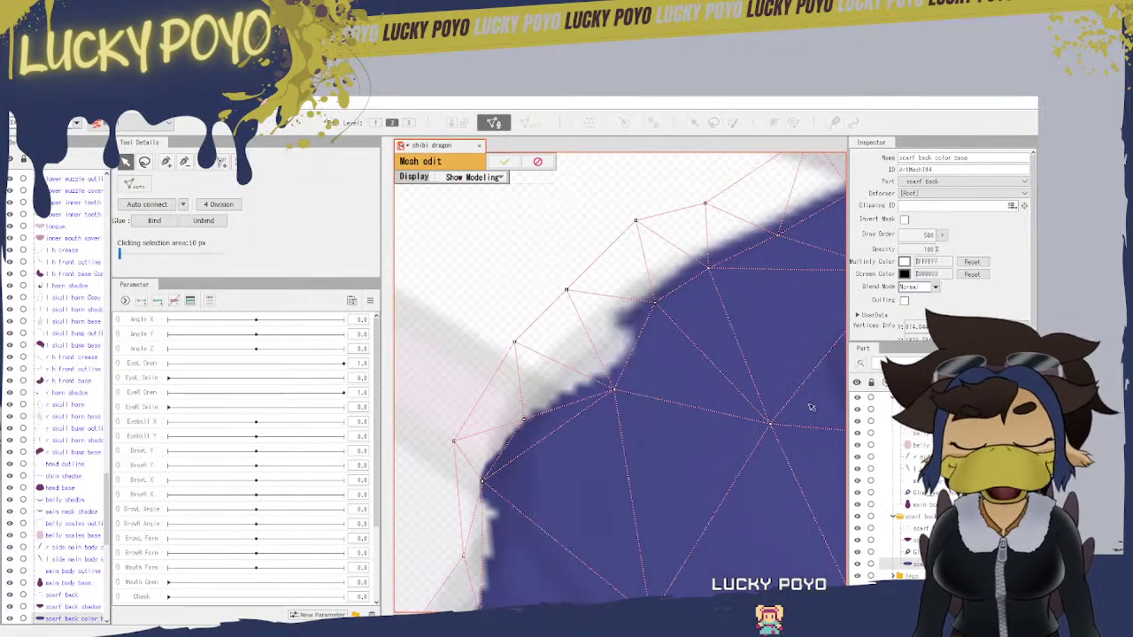
{"action": "left_click", "coordinate": [537, 161]}
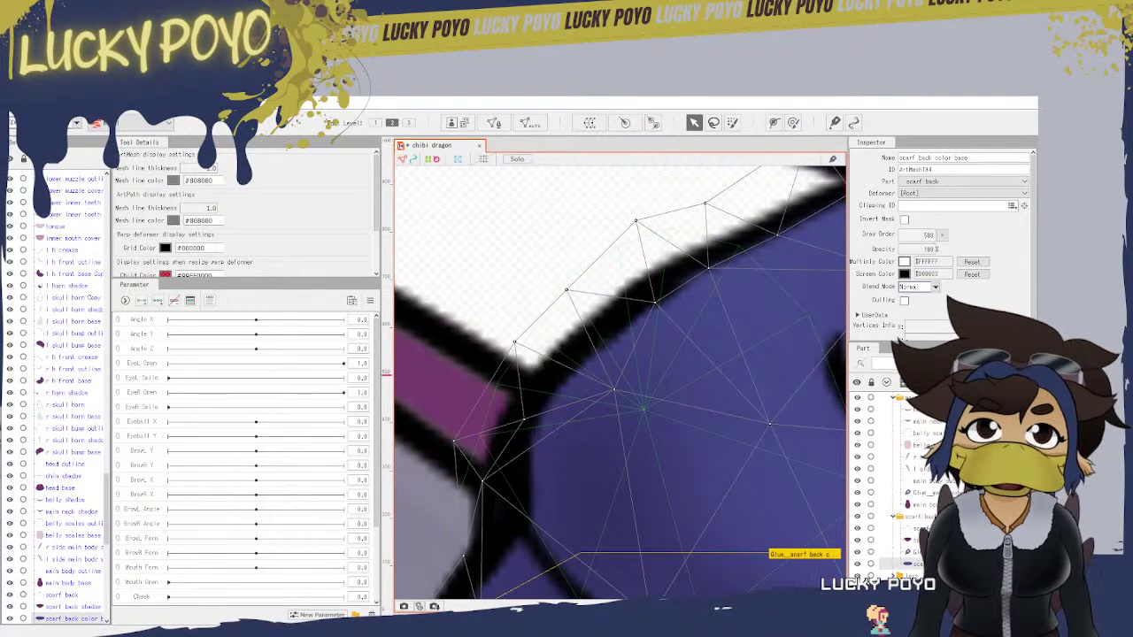
{"action": "left_click", "coordinate": [920, 528], "text": "ctrl"}
{"action": "left_click", "coordinate": [494, 123]}
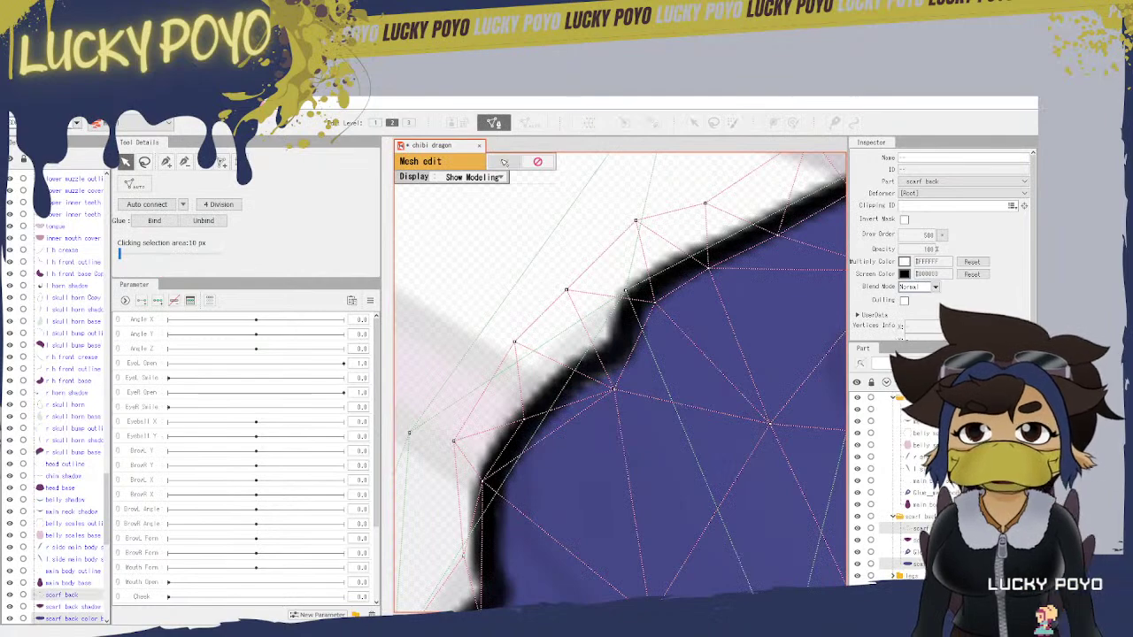
{"action": "left_click", "coordinate": [503, 162]}
{"action": "left_click", "coordinate": [518, 159]}
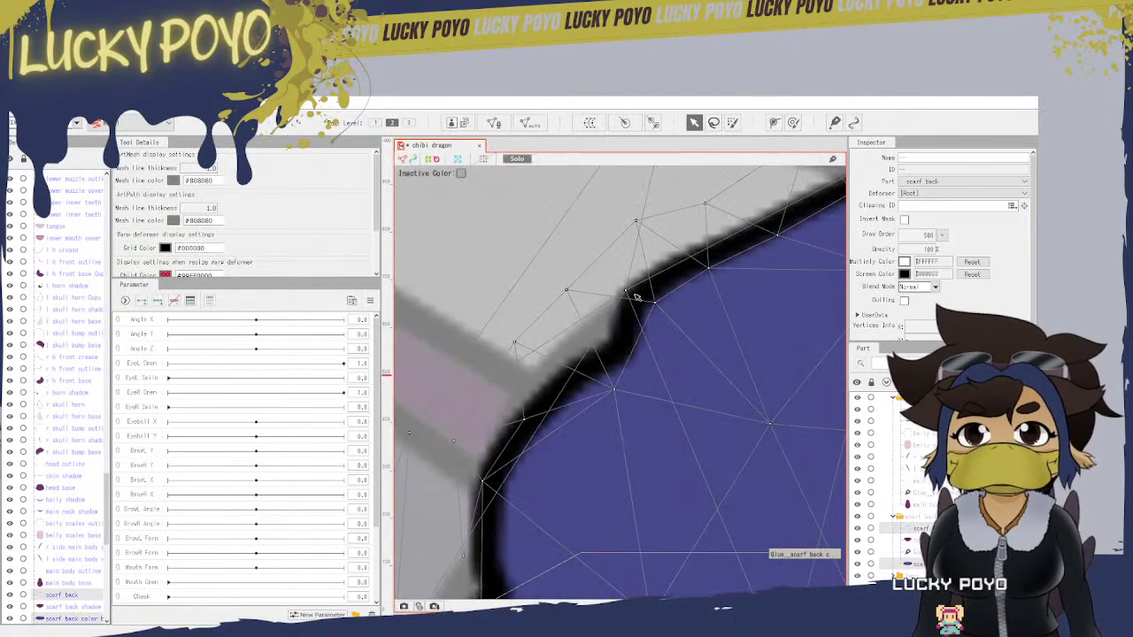
Step: Pull the color base's vertex below the upper notch closer to the outline and open both scarf meshes for manual mesh editing
{"action": "left_click", "coordinate": [644, 390]}
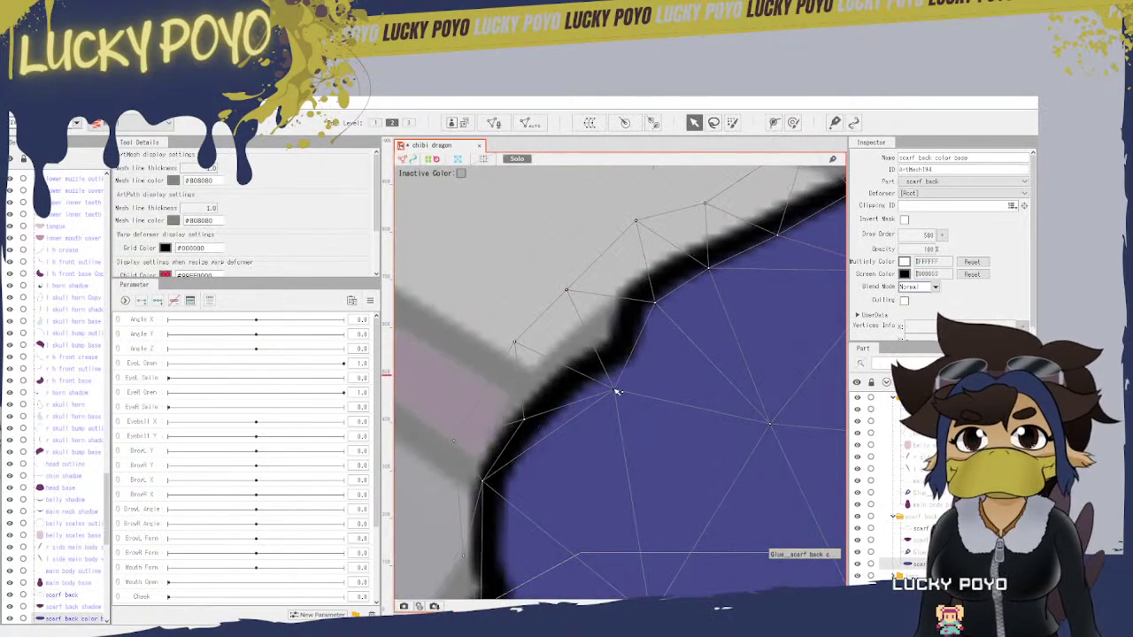
{"action": "left_click_drag", "start_coordinate": [618, 391], "coordinate": [606, 382]}
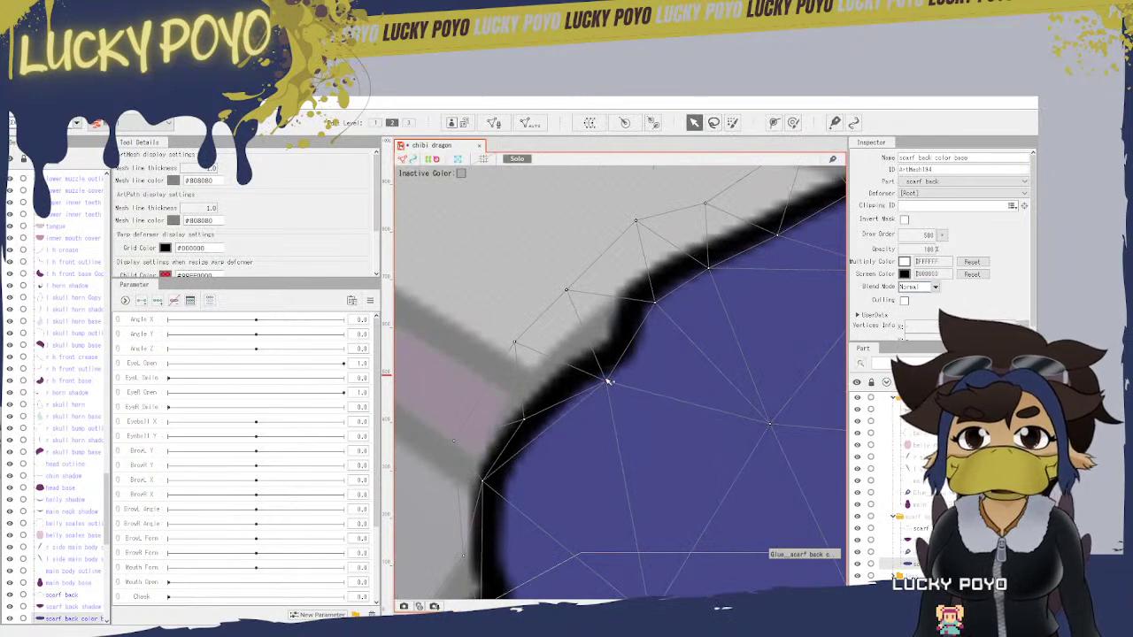
{"action": "left_click", "coordinate": [517, 159]}
{"action": "left_click", "coordinate": [494, 124]}
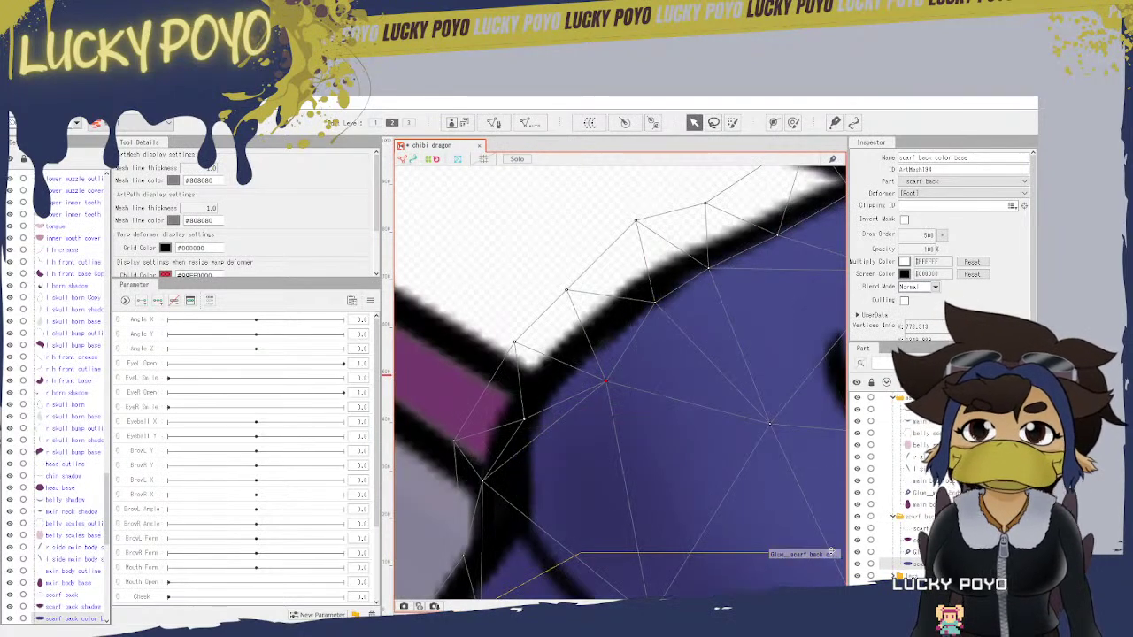
{"action": "left_click", "coordinate": [494, 124]}
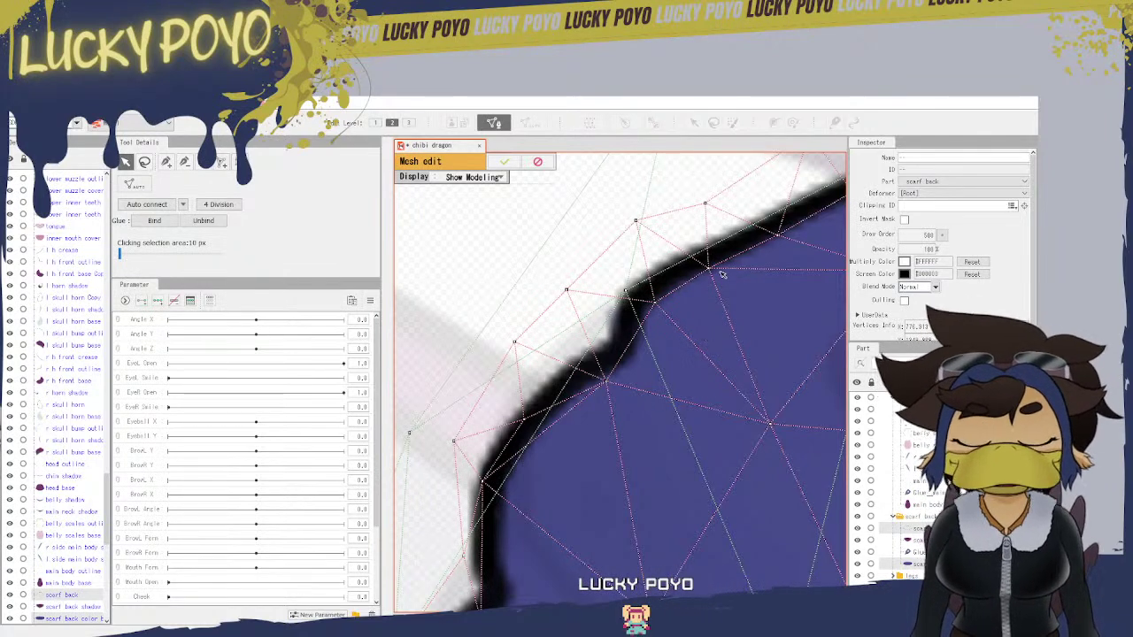
Step: Bring the color base and scarf back vertices together on the outline beside the gray band's lower edge and glue them with Bind
{"action": "left_click_drag", "start_coordinate": [775, 282], "coordinate": [697, 453]}
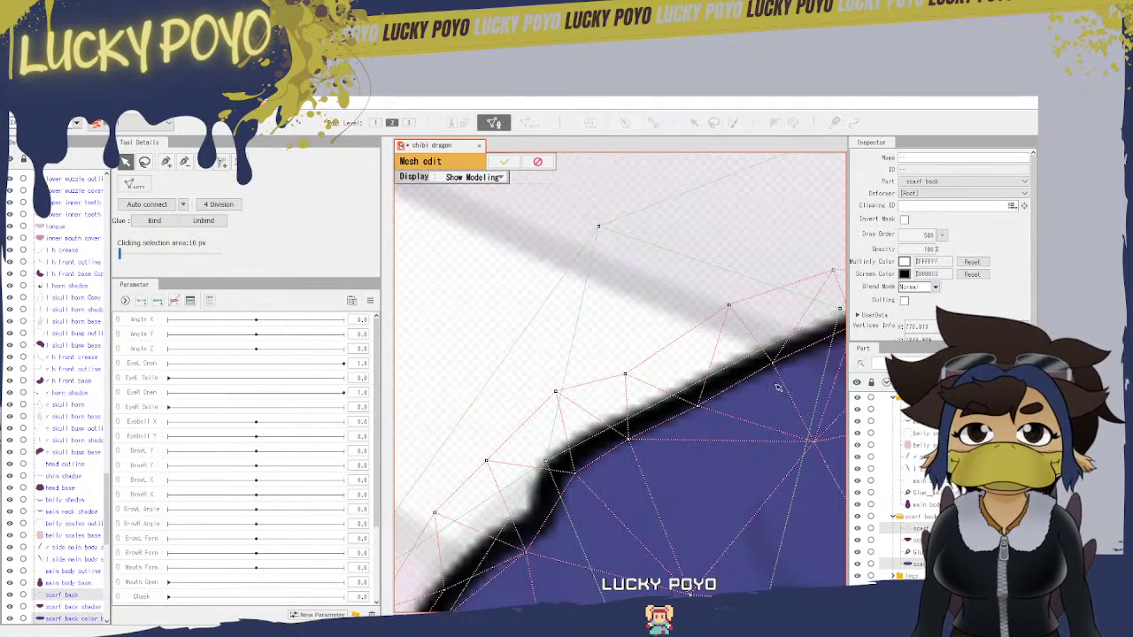
{"action": "left_click_drag", "start_coordinate": [787, 386], "coordinate": [591, 381]}
{"action": "scroll", "coordinate": [549, 495], "scroll_direction": "down", "scroll_amount": 2}
{"action": "scroll", "coordinate": [539, 497], "scroll_direction": "up", "scroll_amount": 2}
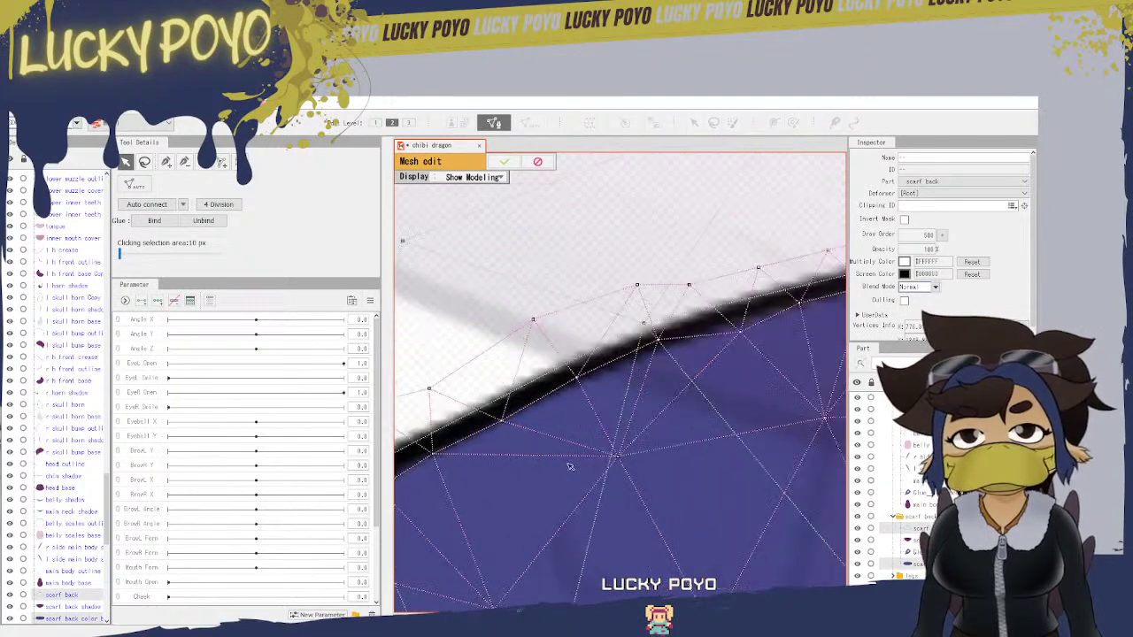
{"action": "mouse_move", "coordinate": [662, 344]}
{"action": "left_mouse_down"}
{"action": "mouse_move", "coordinate": [646, 334]}
{"action": "mouse_move", "coordinate": [653, 341]}
{"action": "left_mouse_up"}
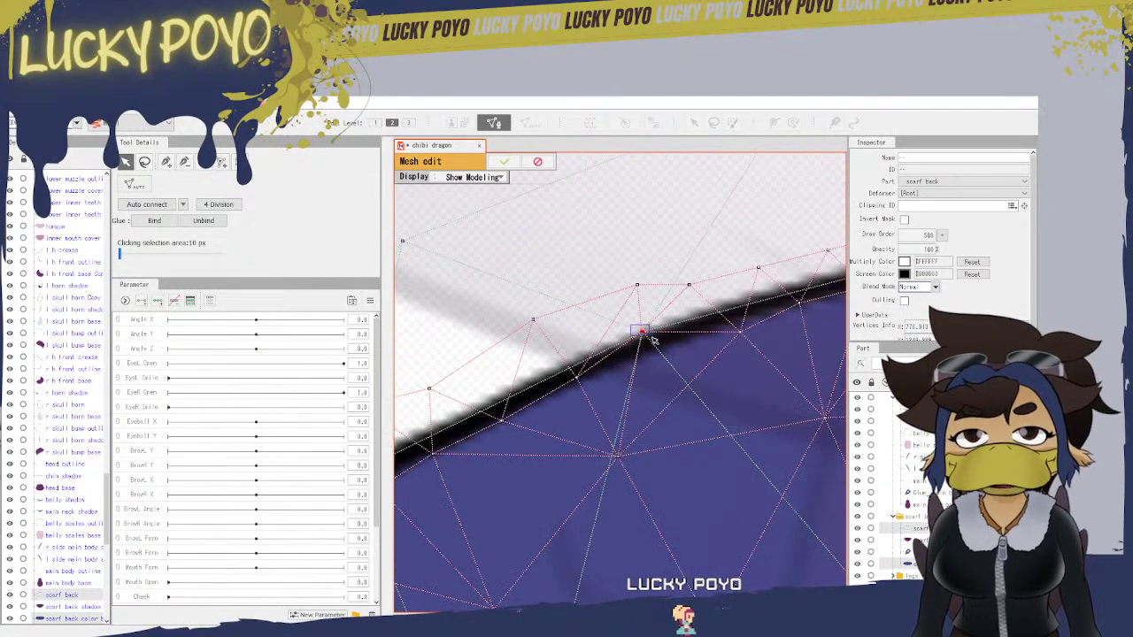
{"action": "left_click", "coordinate": [154, 220]}
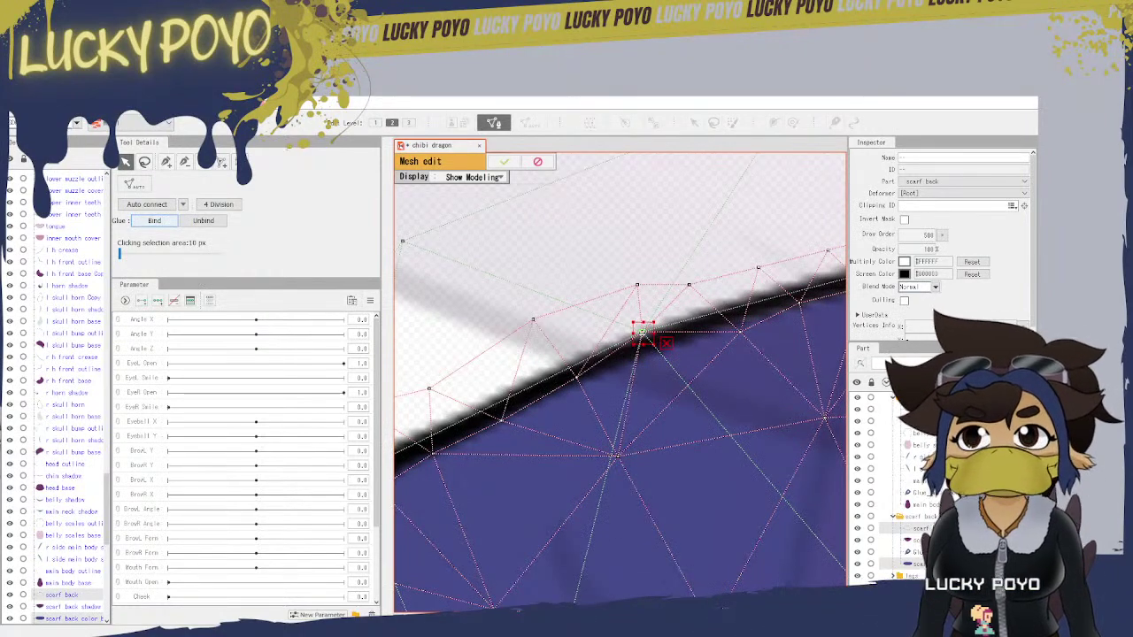
{"action": "left_click_drag", "start_coordinate": [642, 333], "coordinate": [645, 339]}
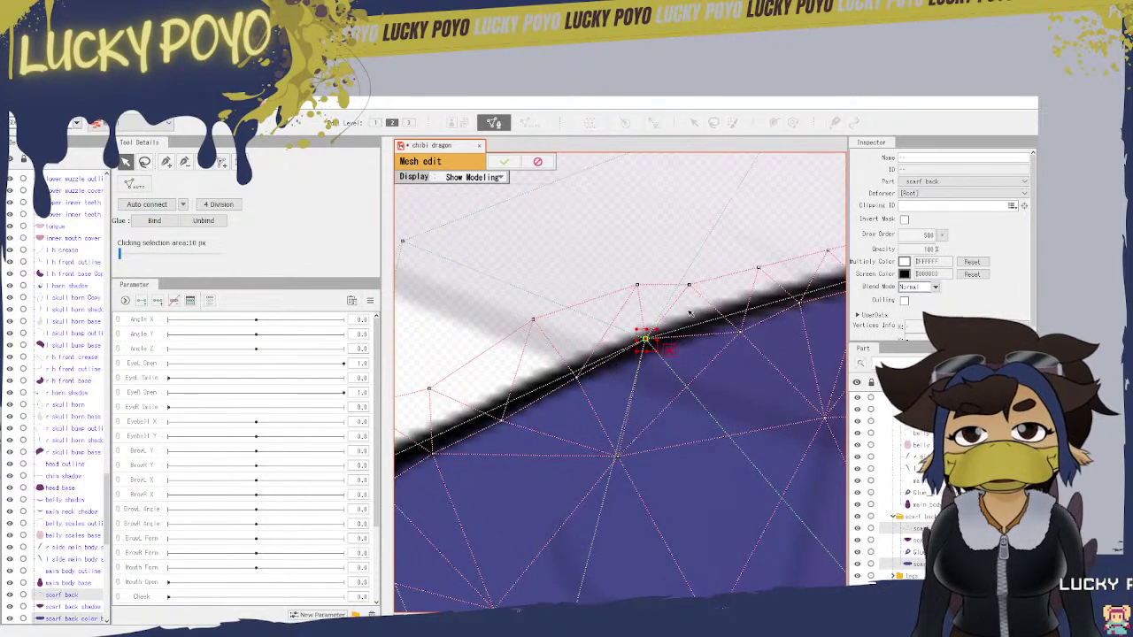
Step: Move the scarf back's outer vertex down beside the outline, overlapping it with the color base's outer vertex, and glue the pair with Bind
{"action": "left_click_drag", "start_coordinate": [716, 339], "coordinate": [610, 423]}
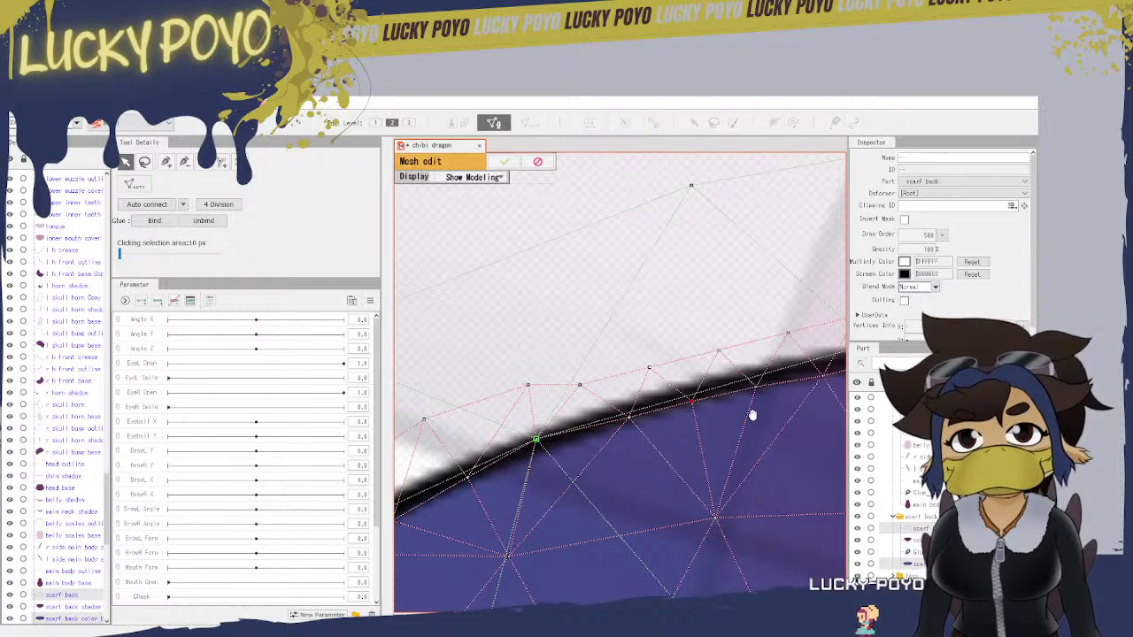
{"action": "left_click_drag", "start_coordinate": [752, 415], "coordinate": [707, 425]}
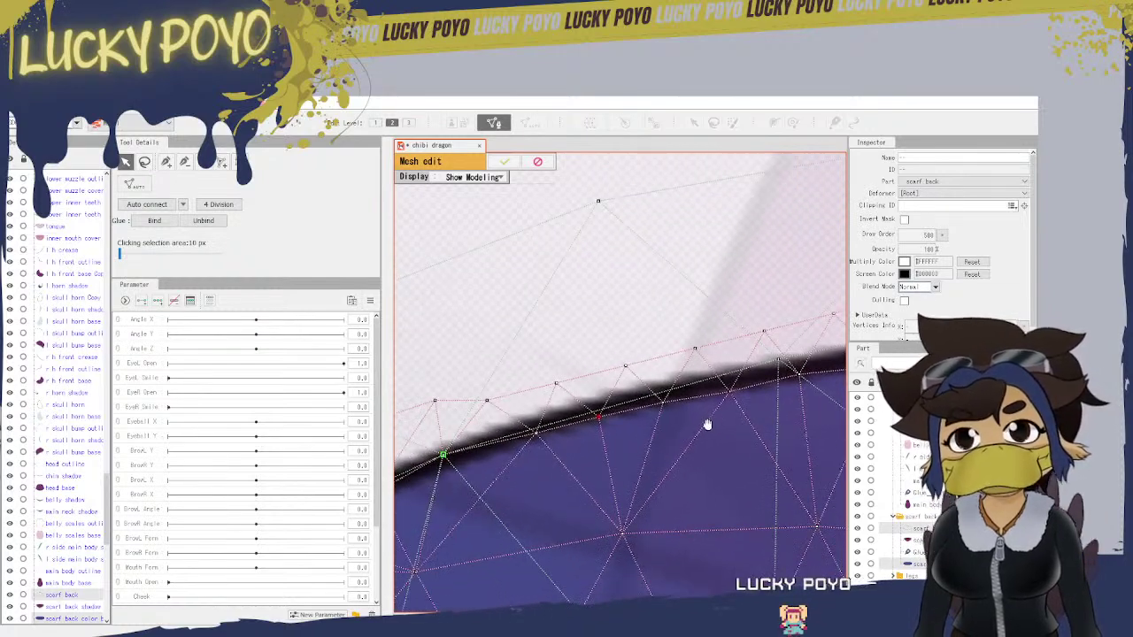
{"action": "left_click_drag", "start_coordinate": [605, 419], "coordinate": [807, 342]}
{"action": "left_click_drag", "start_coordinate": [500, 340], "coordinate": [679, 289]}
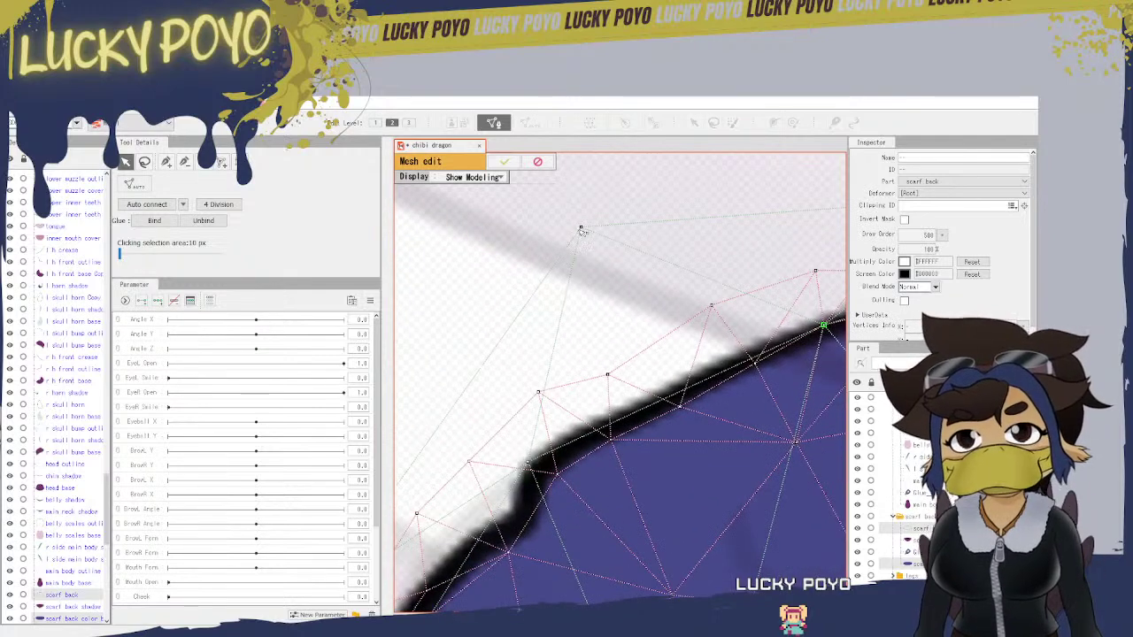
{"action": "left_click_drag", "start_coordinate": [582, 231], "coordinate": [619, 354]}
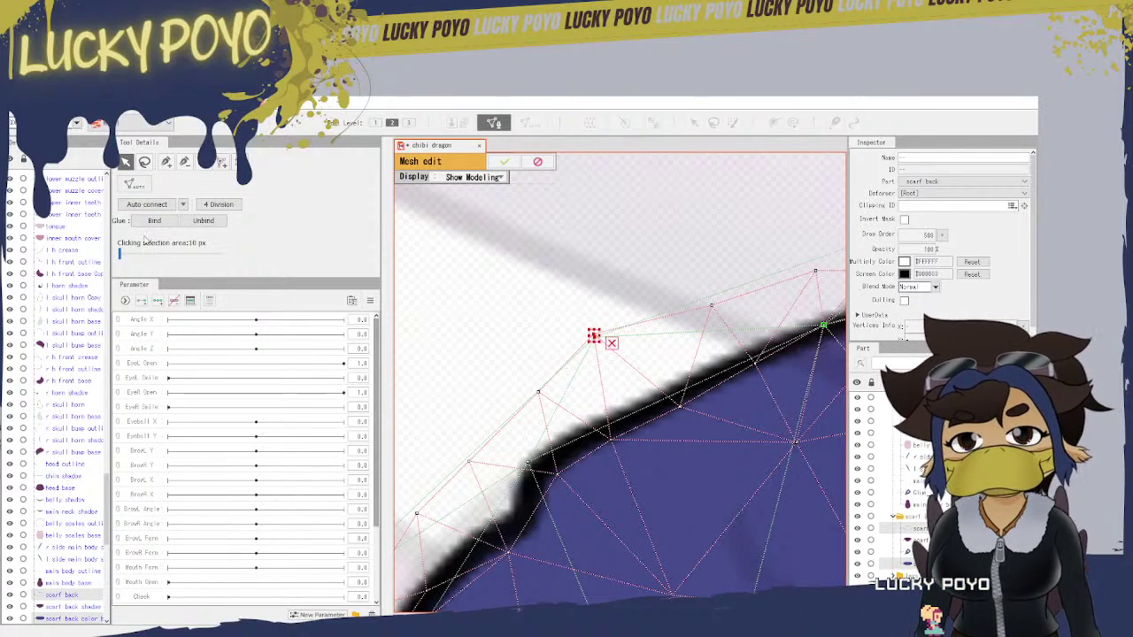
{"action": "left_click", "coordinate": [158, 223]}
{"action": "left_click", "coordinate": [569, 295]}
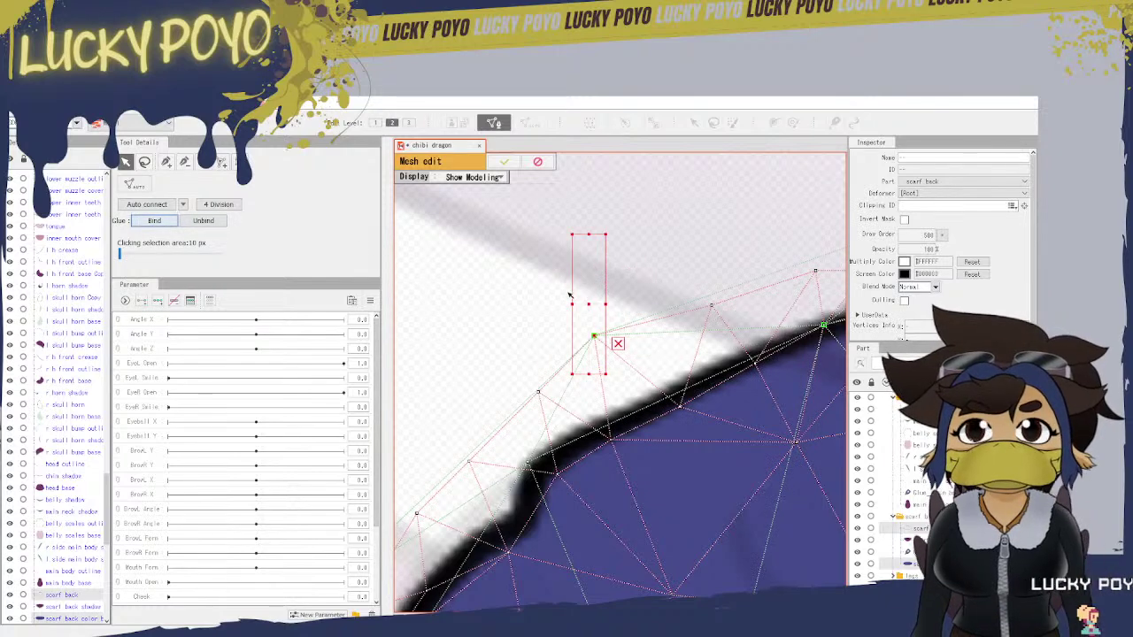
Step: Reposition the glued outer vertices between the gray band and upper notch so they overlap just outside the outline, and apply the mesh edit
{"action": "mouse_move", "coordinate": [599, 337]}
{"action": "left_mouse_down"}
{"action": "mouse_move", "coordinate": [600, 358]}
{"action": "mouse_move", "coordinate": [587, 338]}
{"action": "left_mouse_up"}
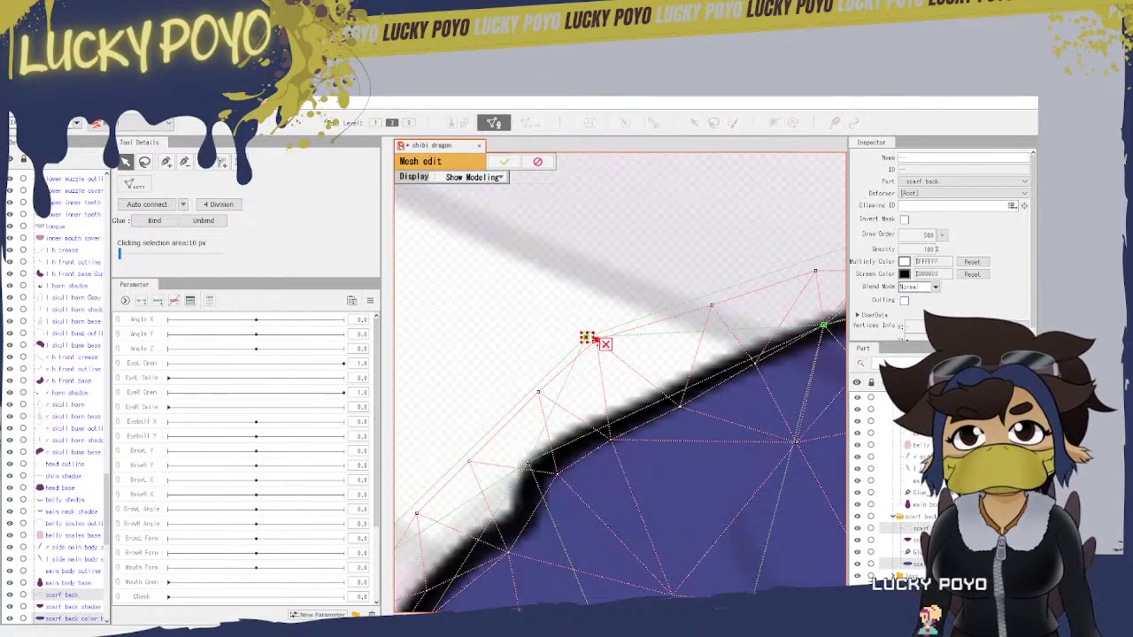
{"action": "scroll", "coordinate": [589, 339], "scroll_direction": "up", "scroll_amount": 2}
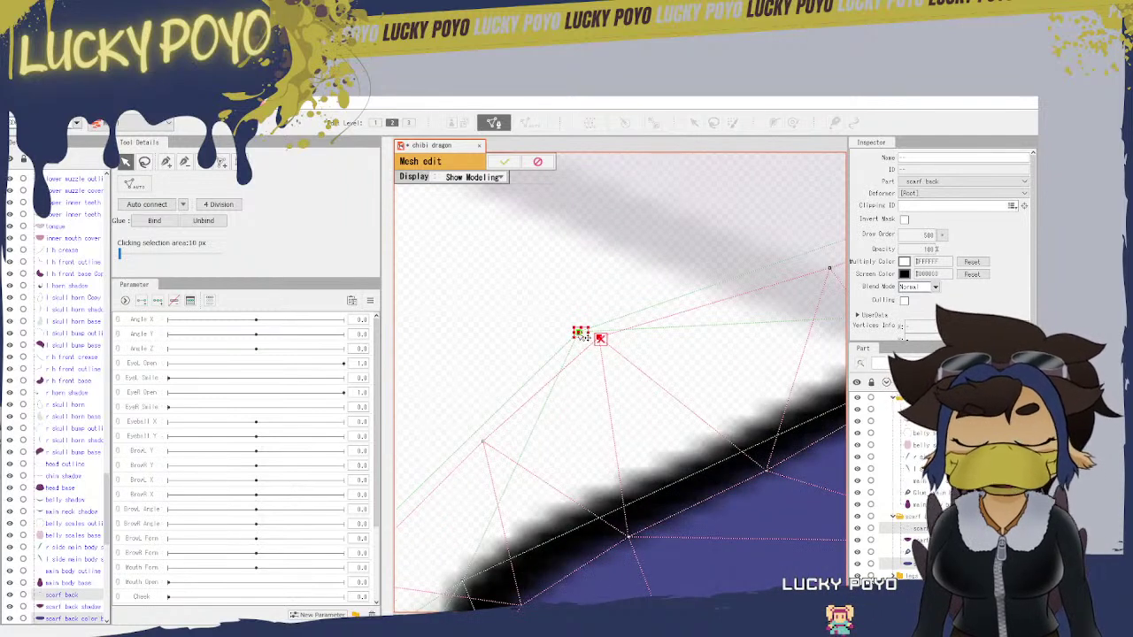
{"action": "left_click_drag", "start_coordinate": [582, 336], "coordinate": [678, 512]}
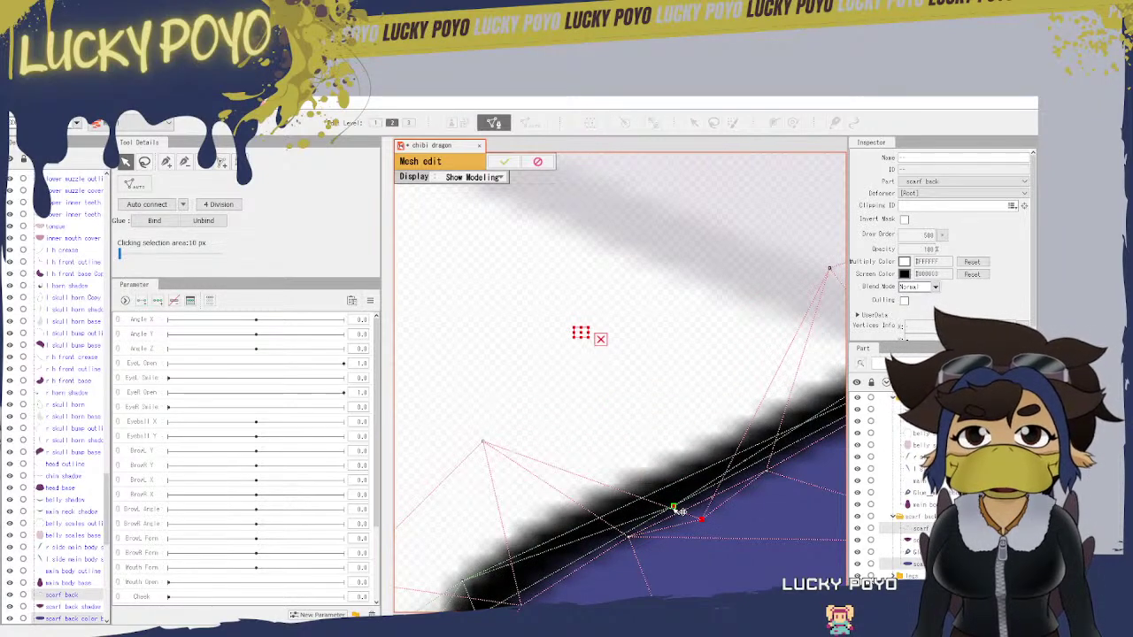
{"action": "left_click_drag", "start_coordinate": [677, 511], "coordinate": [613, 381]}
{"action": "left_click", "coordinate": [558, 326]}
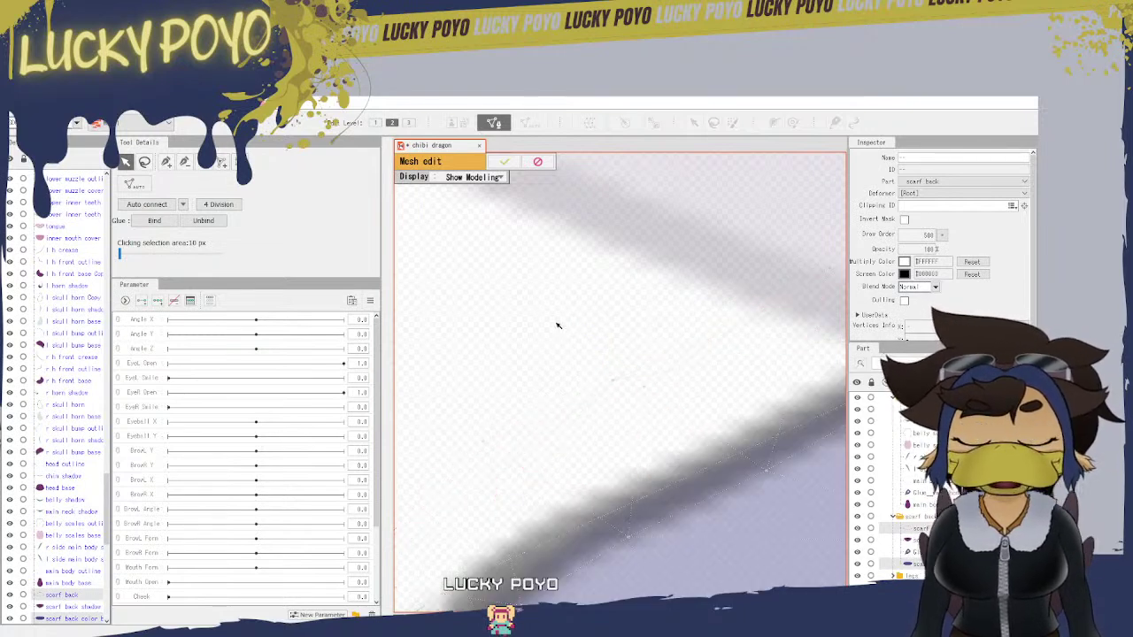
{"action": "left_click", "coordinate": [648, 385]}
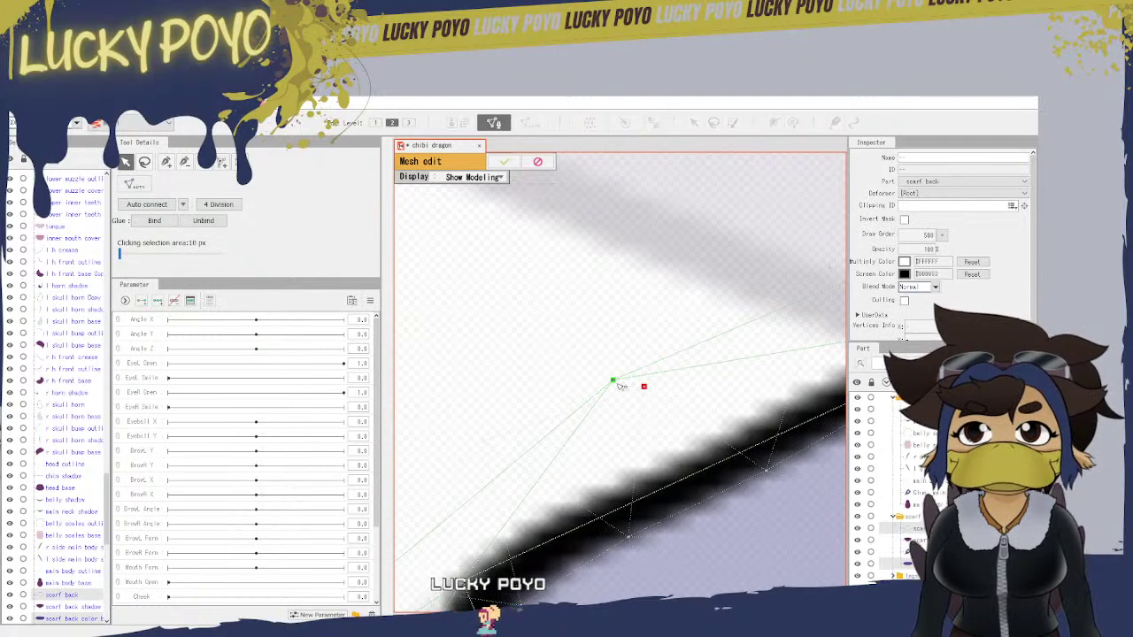
{"action": "left_click_drag", "start_coordinate": [619, 385], "coordinate": [648, 389]}
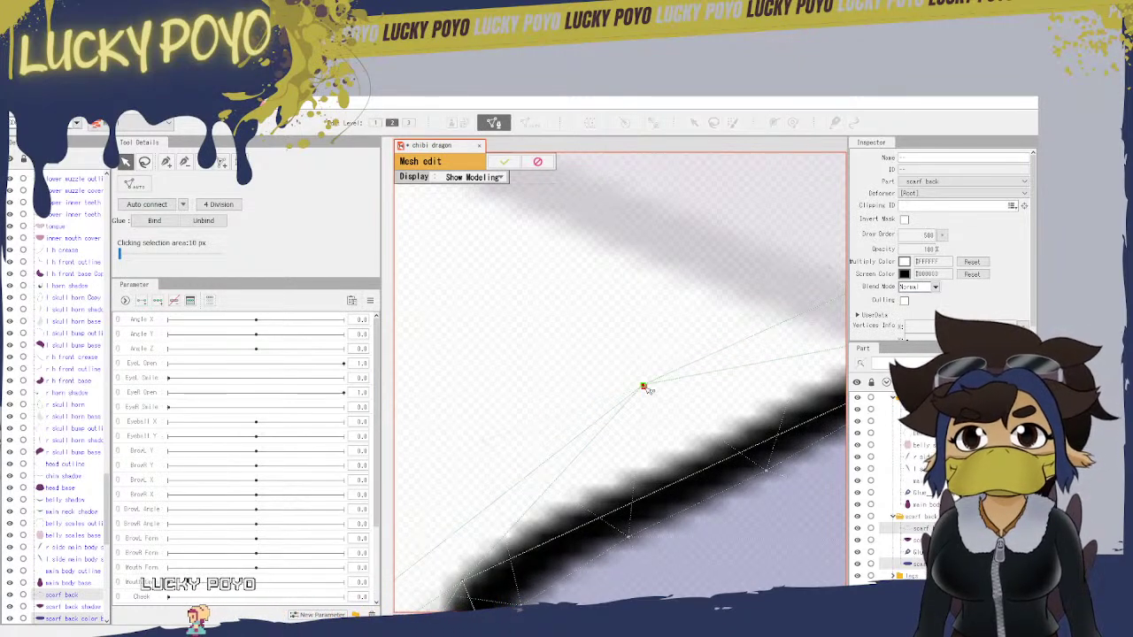
{"action": "left_click_drag", "start_coordinate": [678, 499], "coordinate": [559, 292]}
{"action": "scroll", "coordinate": [562, 302], "scroll_direction": "down", "scroll_amount": 5}
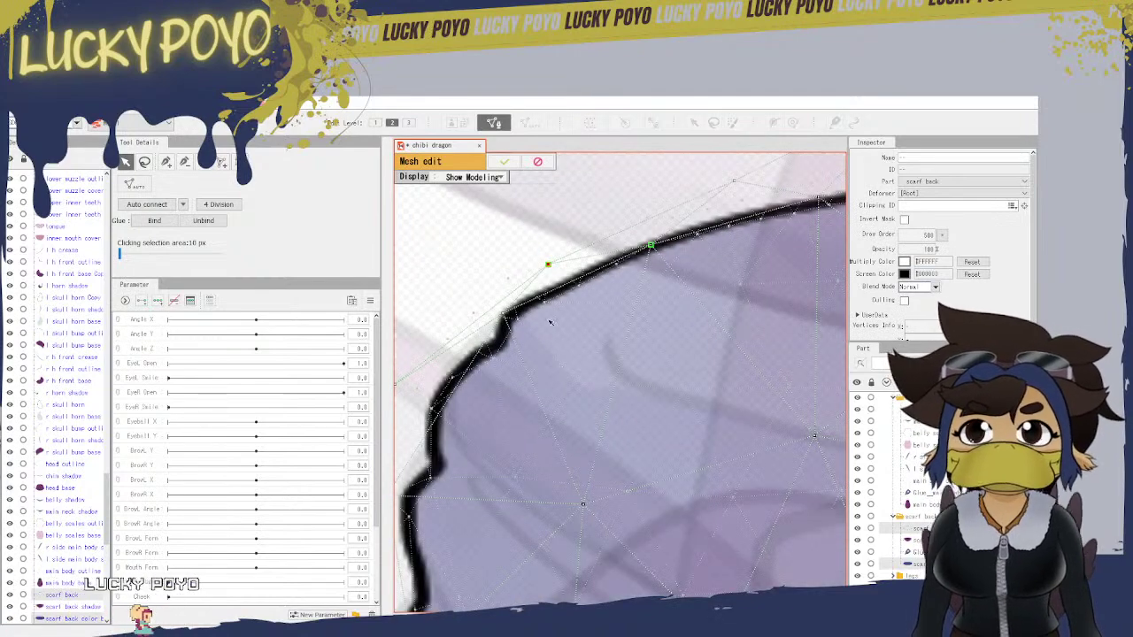
{"action": "left_click", "coordinate": [503, 161]}
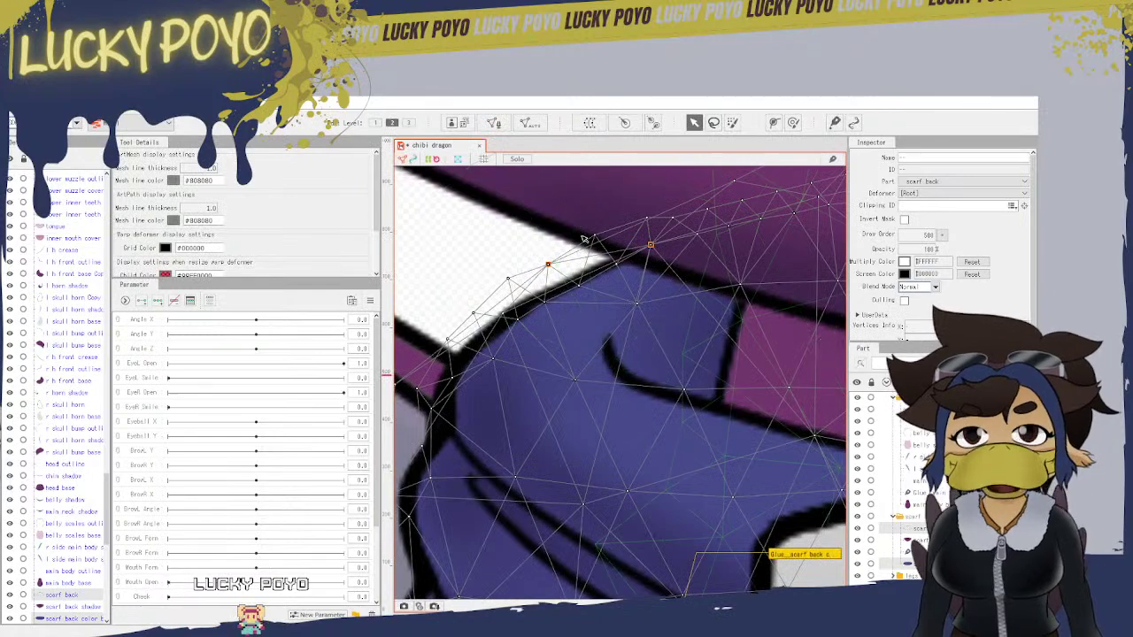
Step: Reopen both scarf meshes for editing, overlap the scarf back's vertex with the color base's at the upper notch, and glue them with Bind
{"action": "left_click", "coordinate": [493, 123]}
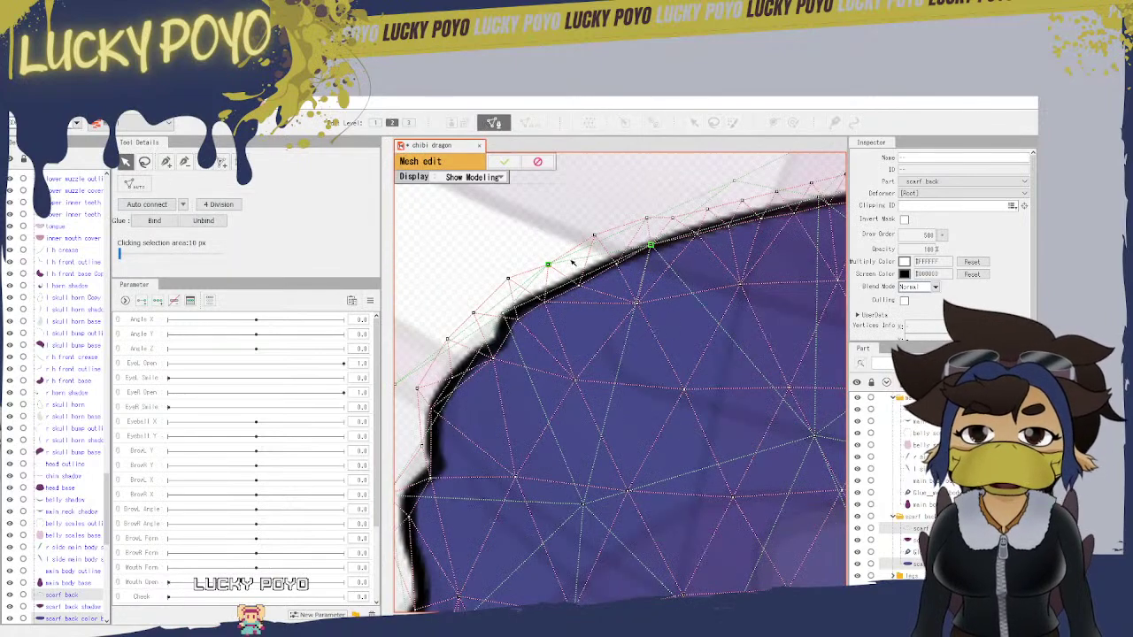
{"action": "scroll", "coordinate": [571, 259], "scroll_direction": "up", "scroll_amount": 2}
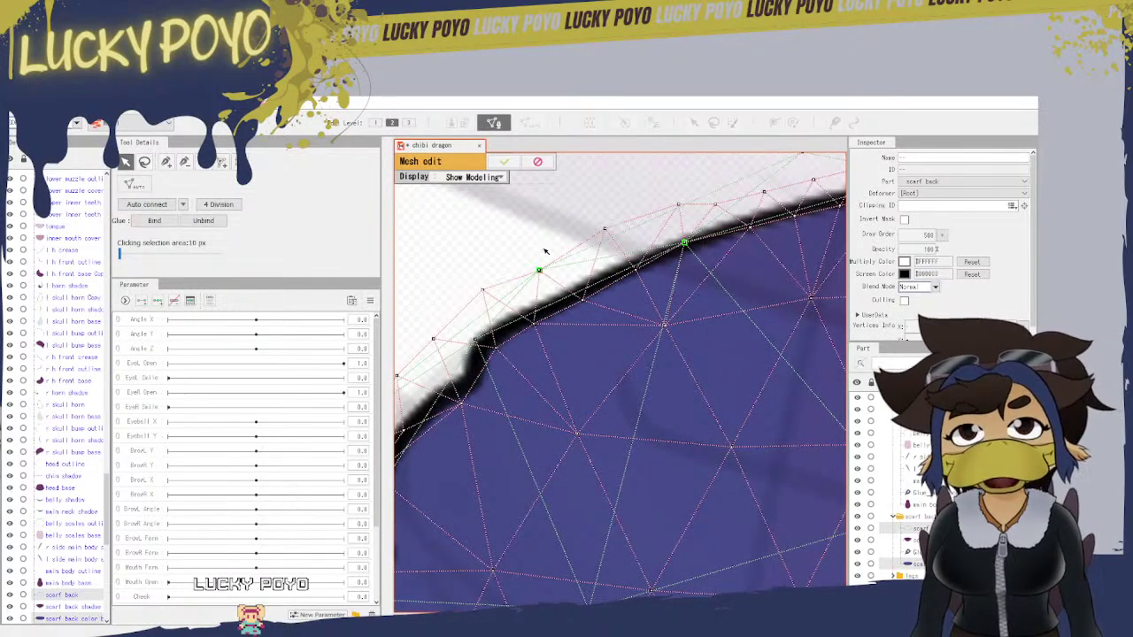
{"action": "left_click_drag", "start_coordinate": [534, 342], "coordinate": [646, 327]}
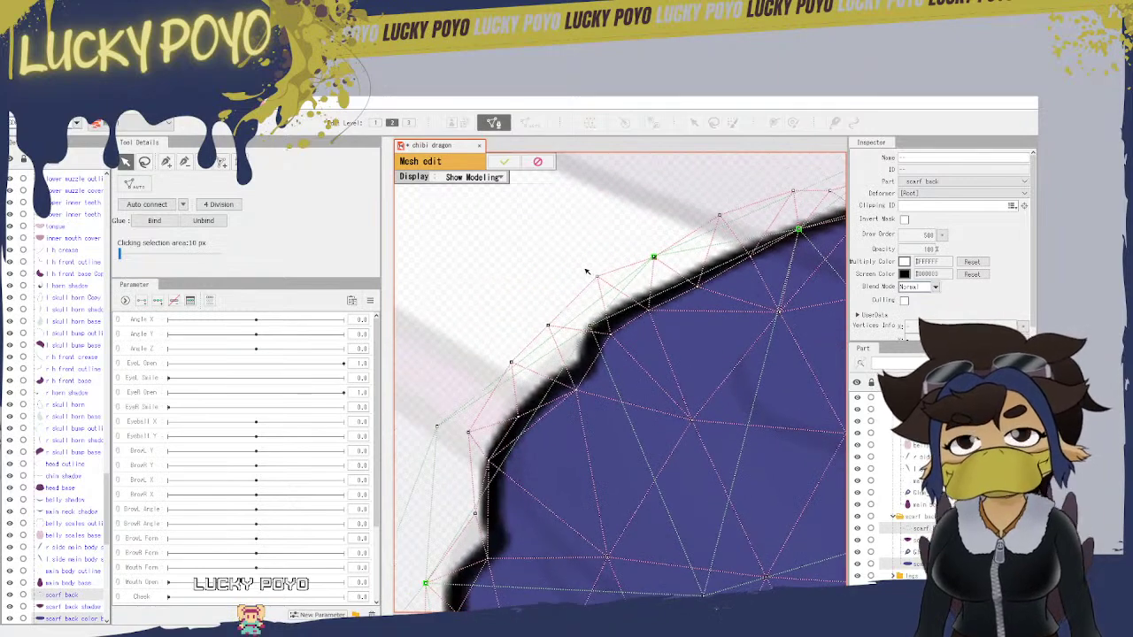
{"action": "left_click_drag", "start_coordinate": [549, 328], "coordinate": [580, 318]}
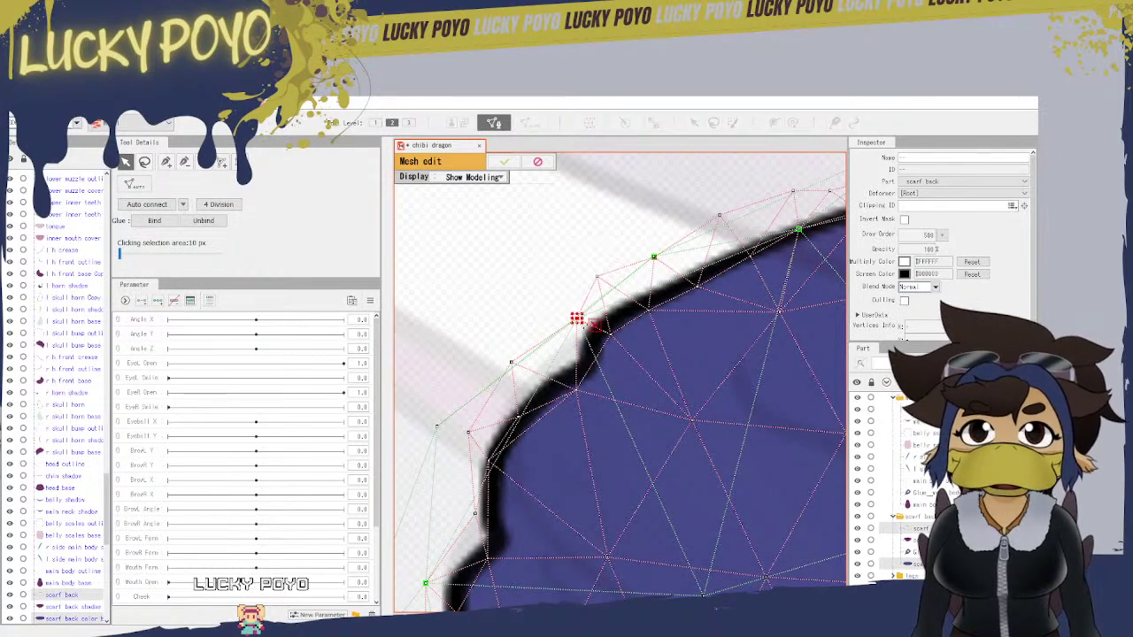
{"action": "left_click", "coordinate": [156, 221]}
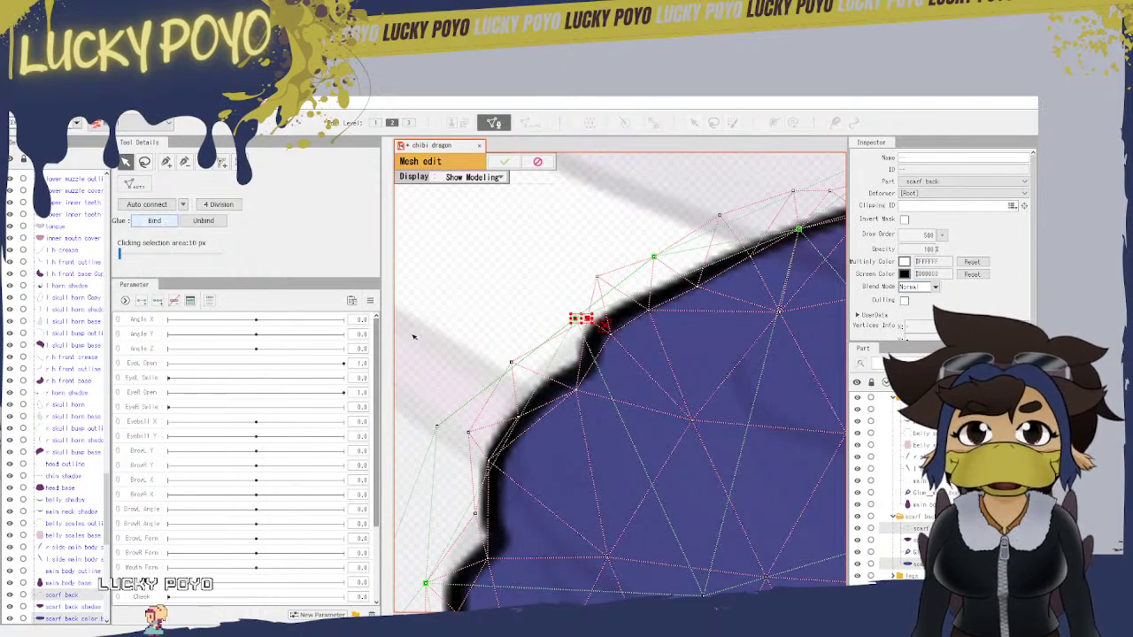
Step: Move the color base's outer vertex below the upper notch onto the matching scarf back vertex and glue the pair with Bind
{"action": "left_click_drag", "start_coordinate": [555, 424], "coordinate": [676, 328]}
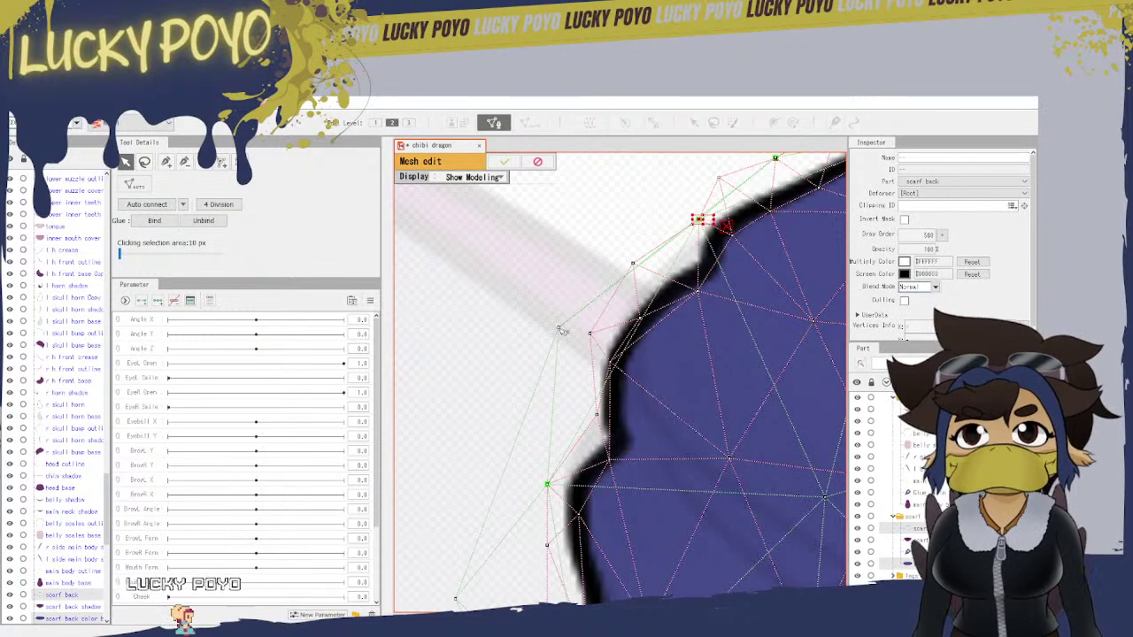
{"action": "left_click", "coordinate": [591, 334]}
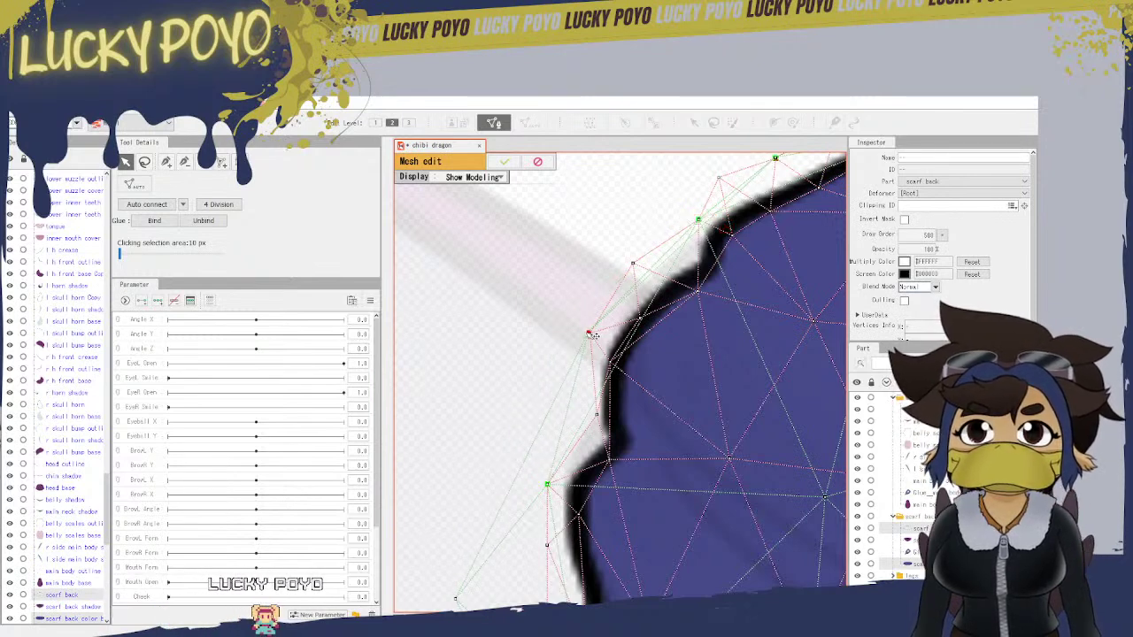
{"action": "left_click", "coordinate": [152, 222]}
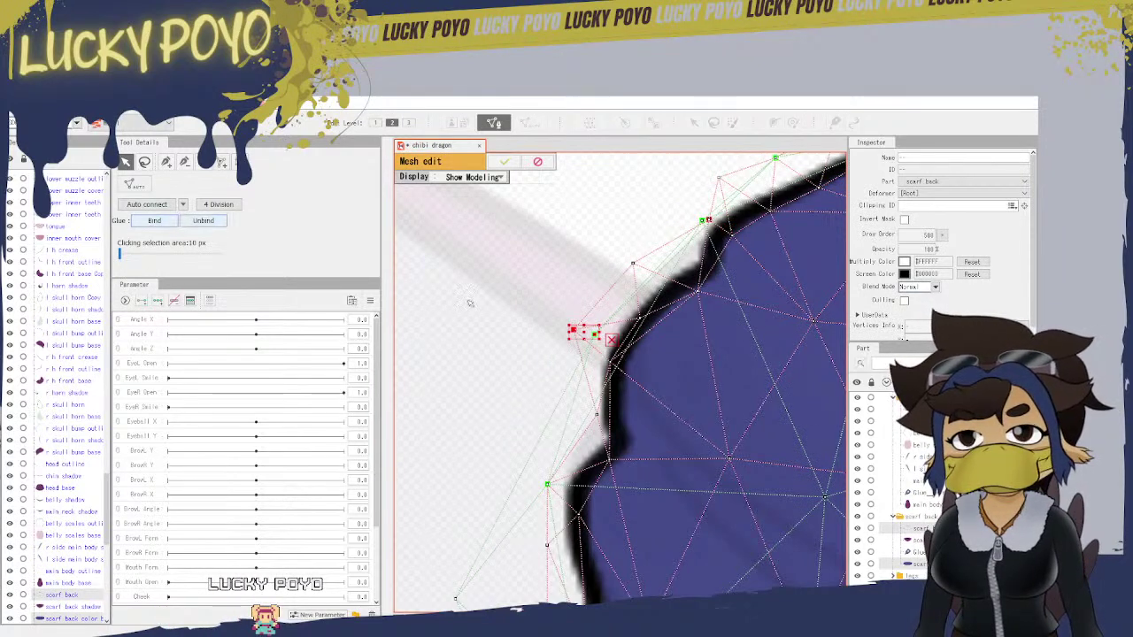
Step: Overlap and Bind the scarf meshes' outer vertices beside the lower indentation, and nudge the glued vertex at the bottom corner closer to the outline
{"action": "left_click_drag", "start_coordinate": [594, 475], "coordinate": [608, 343]}
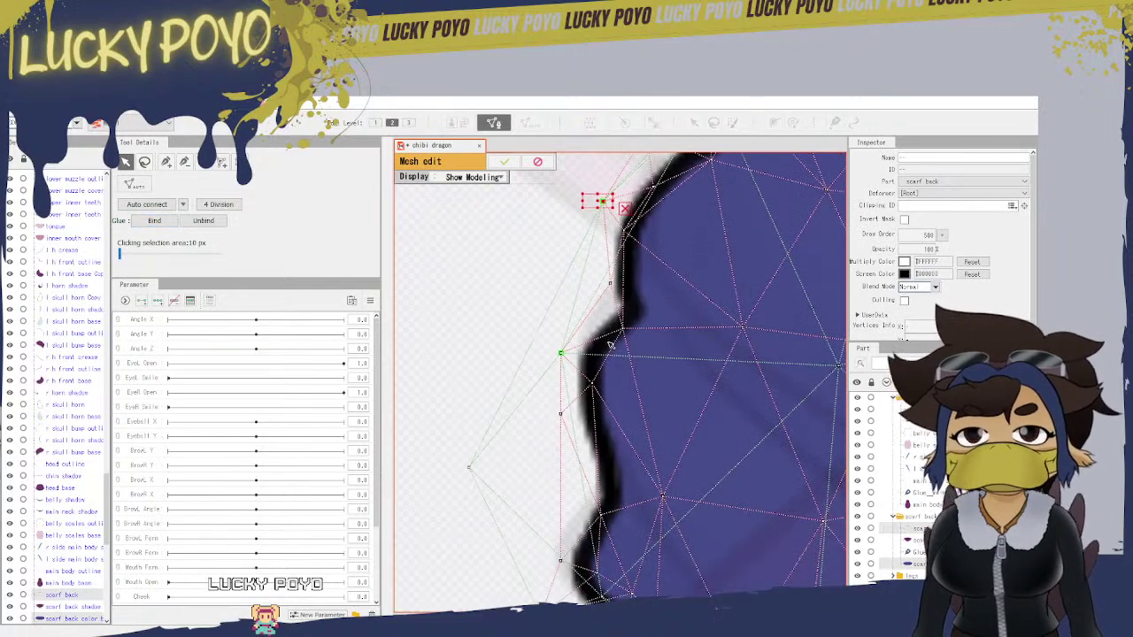
{"action": "left_click_drag", "start_coordinate": [476, 472], "coordinate": [517, 465]}
{"action": "left_click_drag", "start_coordinate": [565, 409], "coordinate": [531, 463]}
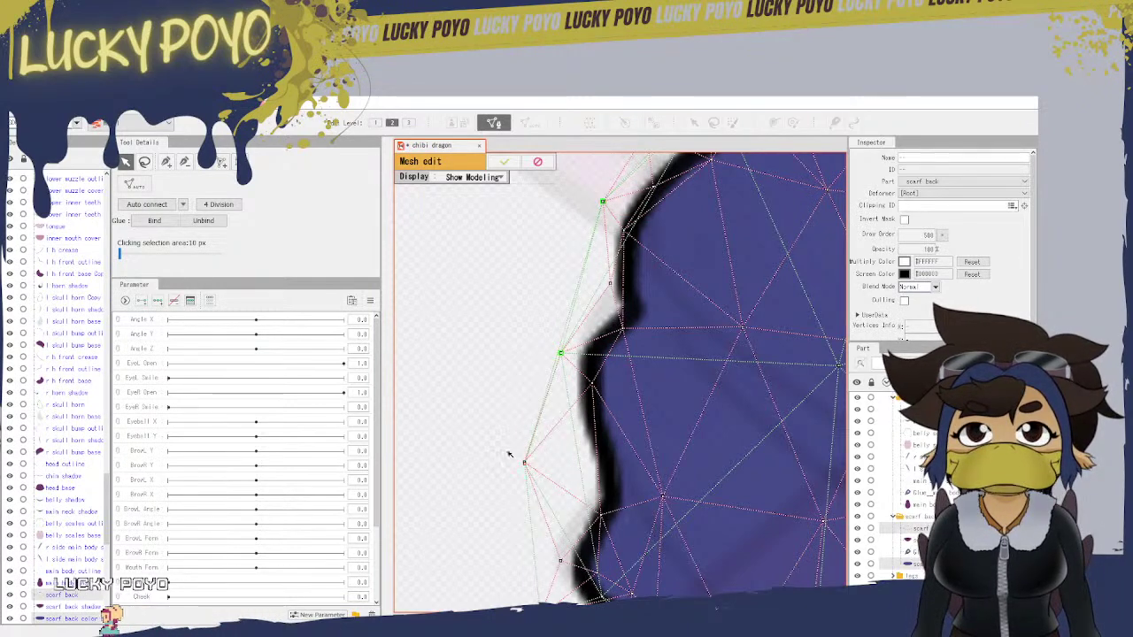
{"action": "left_click", "coordinate": [523, 462]}
{"action": "left_click", "coordinate": [153, 221]}
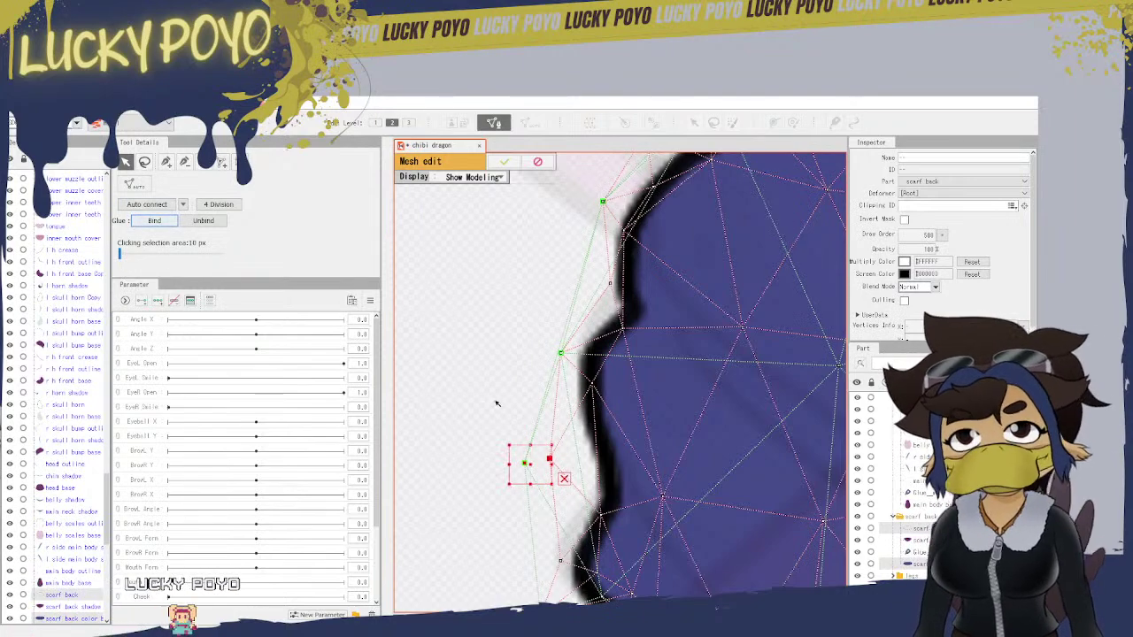
{"action": "left_click_drag", "start_coordinate": [617, 487], "coordinate": [611, 320]}
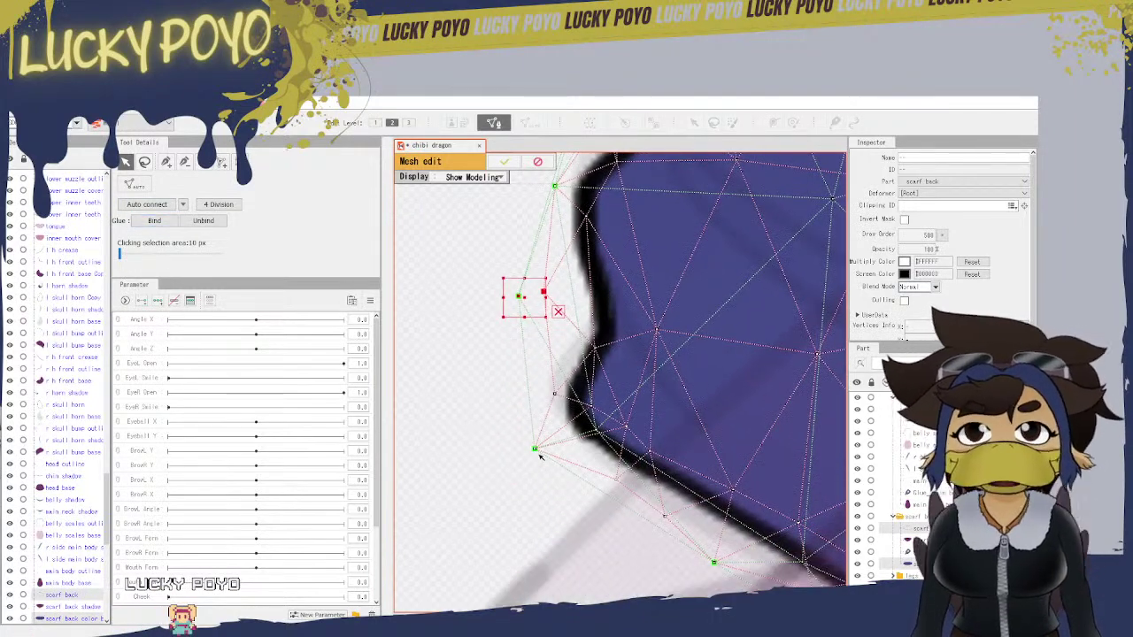
{"action": "left_click_drag", "start_coordinate": [535, 451], "coordinate": [549, 461]}
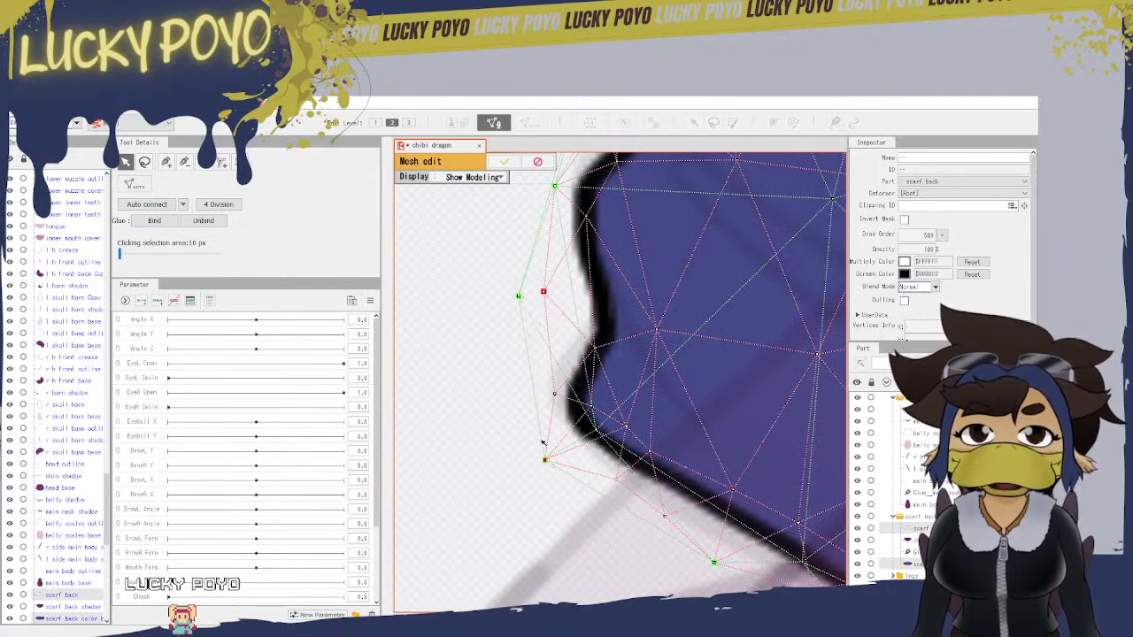
Step: Pull in the color base's outer vertex along the top edge and space the scarf back's outer vertices between the glued points
{"action": "left_click_drag", "start_coordinate": [652, 298], "coordinate": [636, 520]}
{"action": "left_click_drag", "start_coordinate": [689, 314], "coordinate": [598, 528]}
{"action": "left_click_drag", "start_coordinate": [716, 365], "coordinate": [659, 465]}
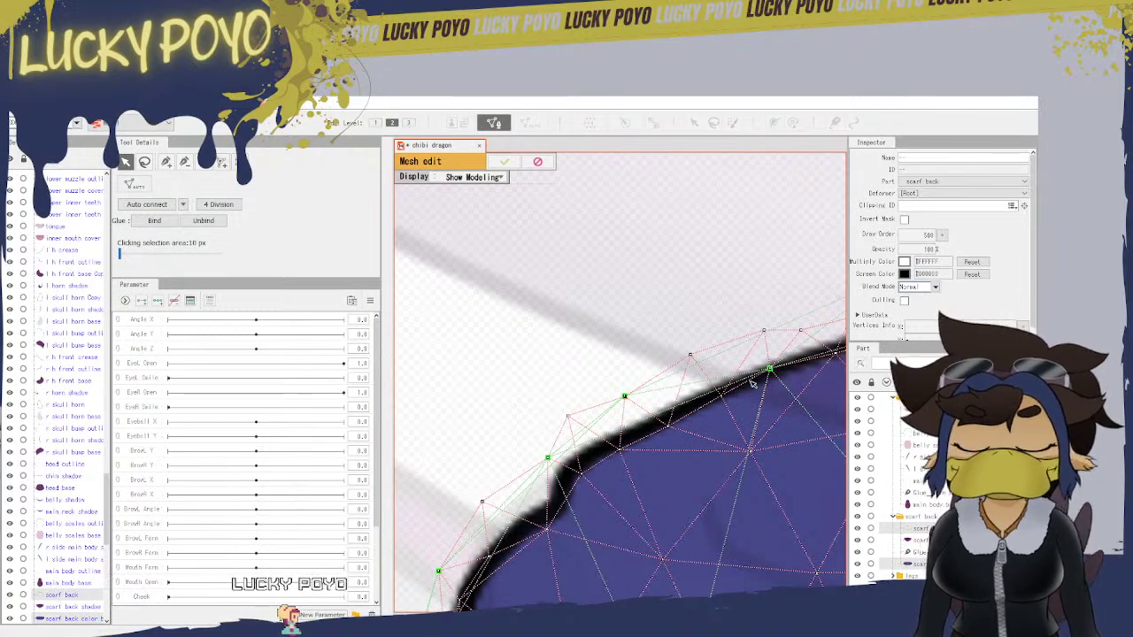
{"action": "left_click_drag", "start_coordinate": [766, 381], "coordinate": [701, 431]}
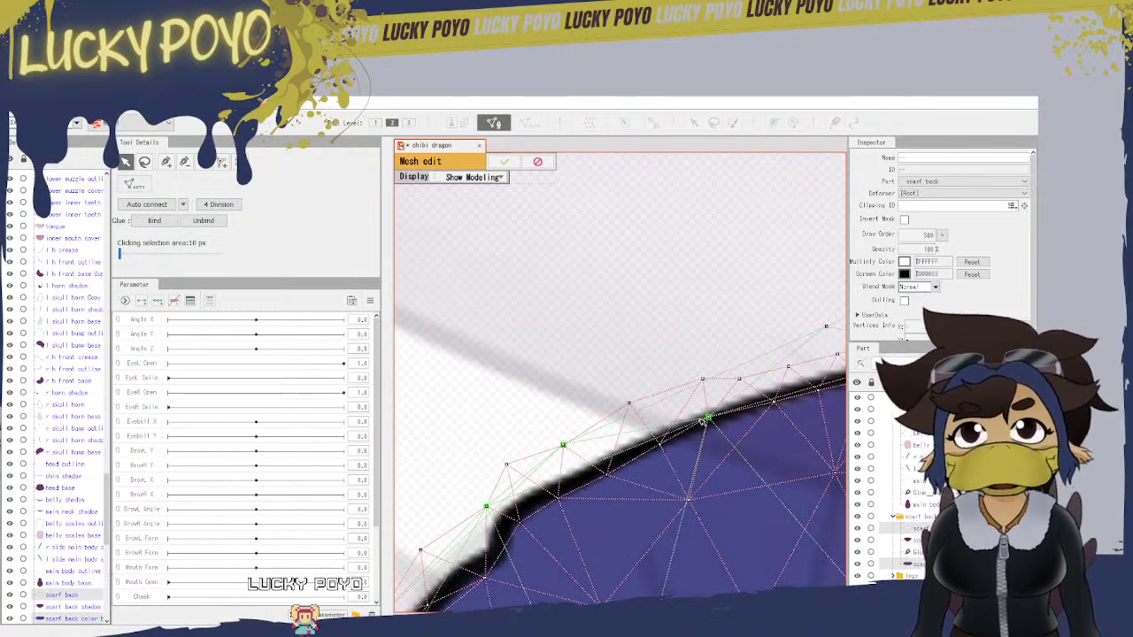
{"action": "scroll", "coordinate": [705, 422], "scroll_direction": "up", "scroll_amount": 2}
{"action": "scroll", "coordinate": [722, 387], "scroll_direction": "down", "scroll_amount": 3}
{"action": "left_click_drag", "start_coordinate": [765, 385], "coordinate": [610, 446]}
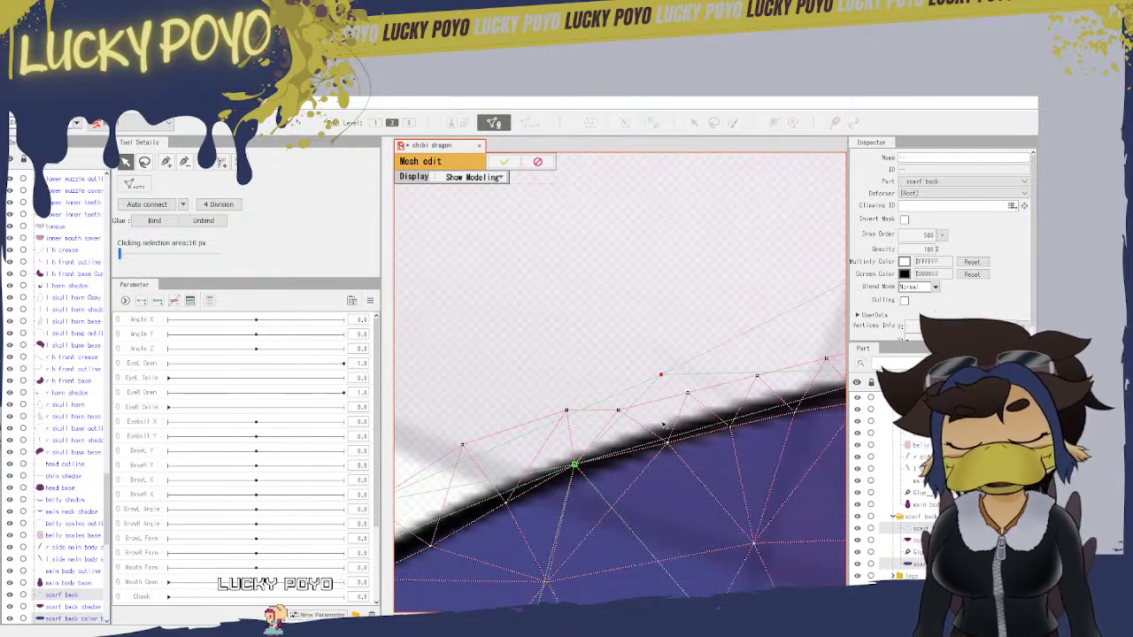
{"action": "left_click_drag", "start_coordinate": [602, 433], "coordinate": [681, 364]}
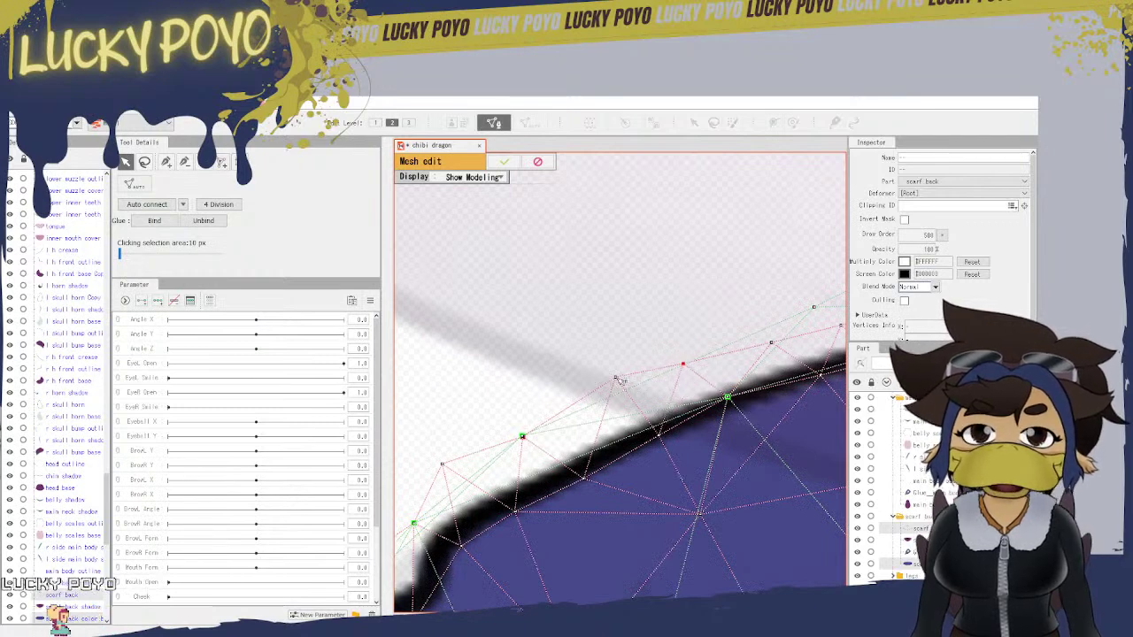
{"action": "left_click_drag", "start_coordinate": [615, 378], "coordinate": [608, 395]}
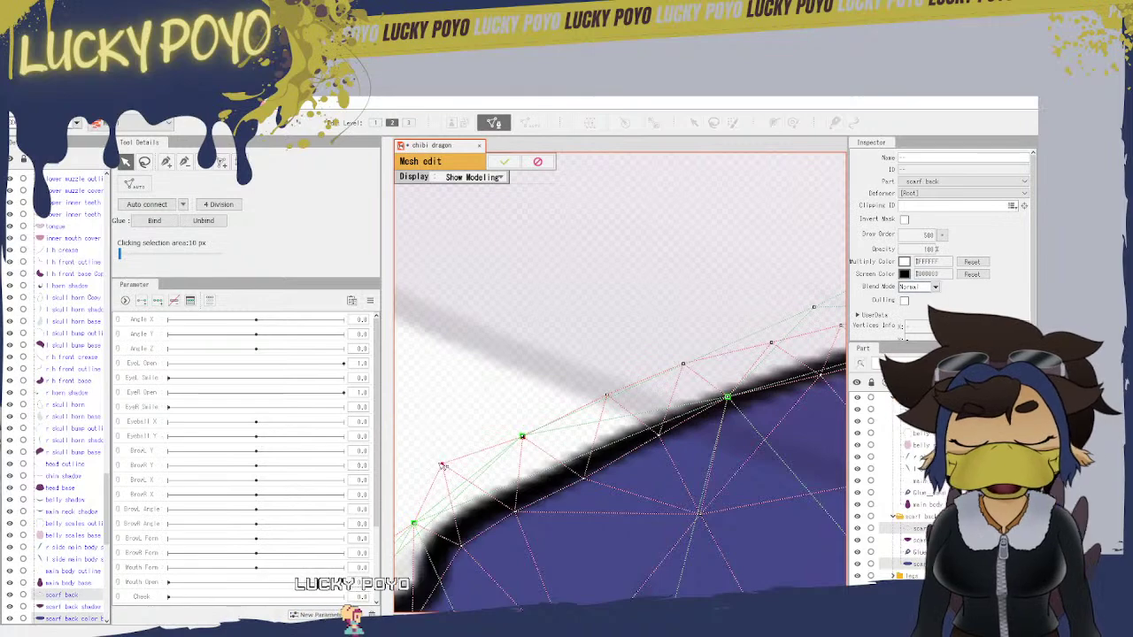
{"action": "left_click_drag", "start_coordinate": [443, 463], "coordinate": [448, 488]}
Step: Overlap and Bind the scarf meshes' next outer vertices along the top edge, shift the glued pair slightly outward, and apply the mesh edit
{"action": "left_click_drag", "start_coordinate": [718, 416], "coordinate": [515, 596]}
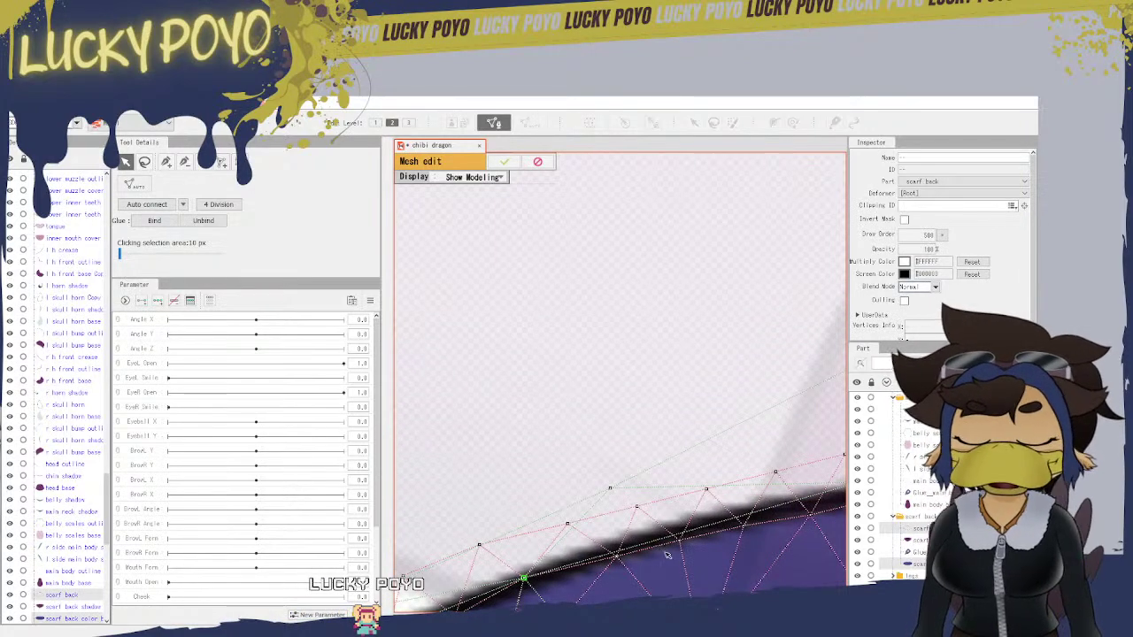
{"action": "left_click_drag", "start_coordinate": [649, 550], "coordinate": [679, 489]}
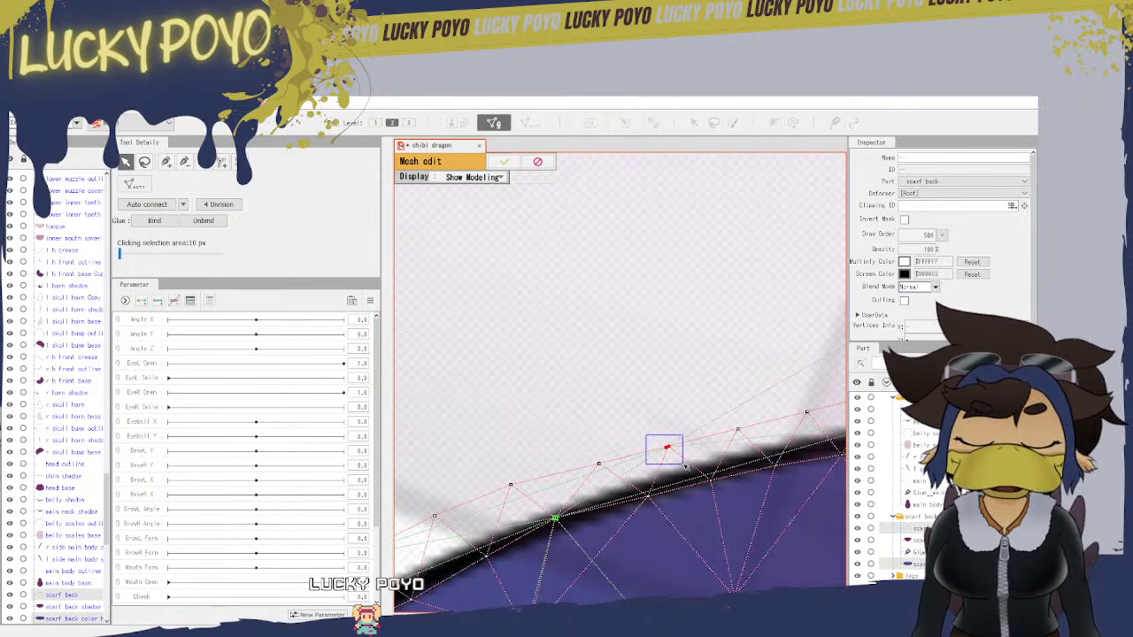
{"action": "left_click", "coordinate": [150, 223]}
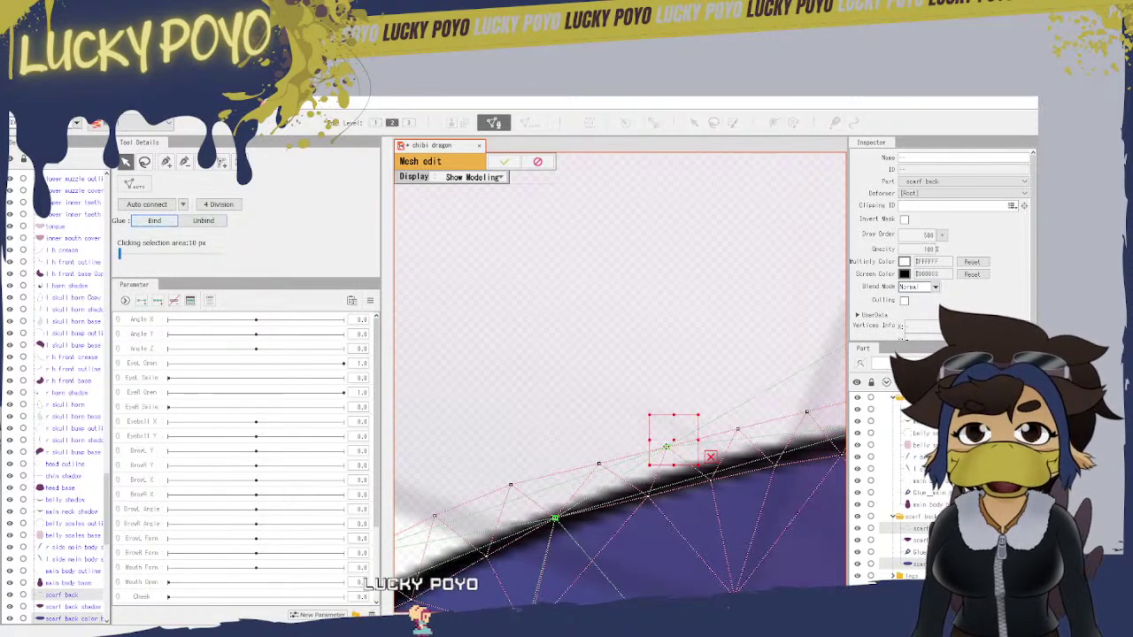
{"action": "left_click_drag", "start_coordinate": [667, 444], "coordinate": [679, 419]}
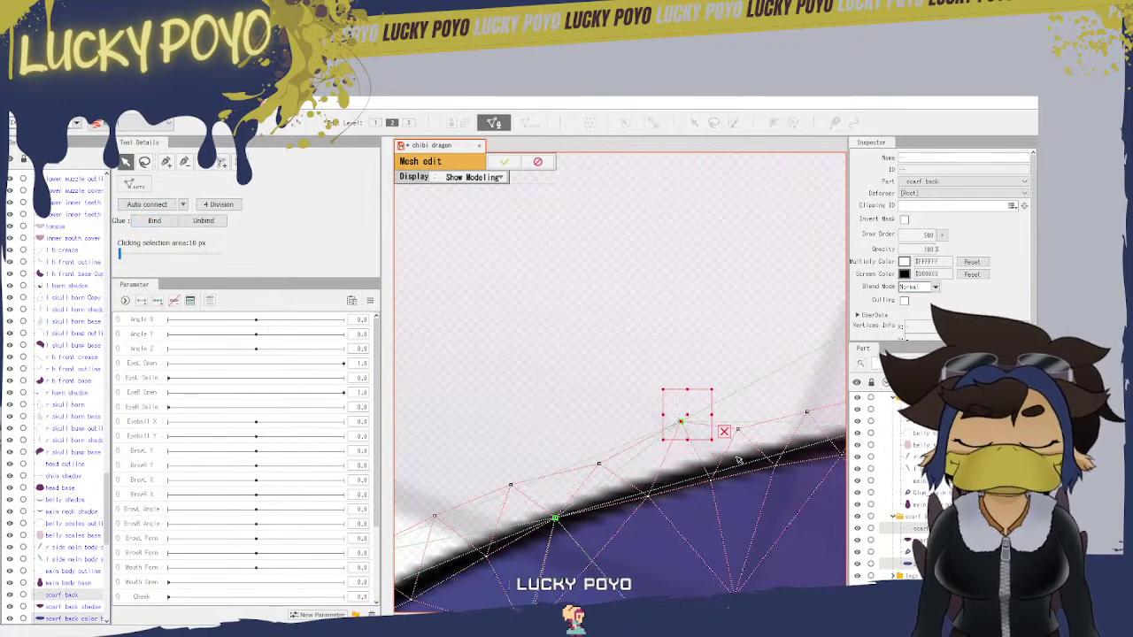
{"action": "left_click_drag", "start_coordinate": [771, 455], "coordinate": [565, 496]}
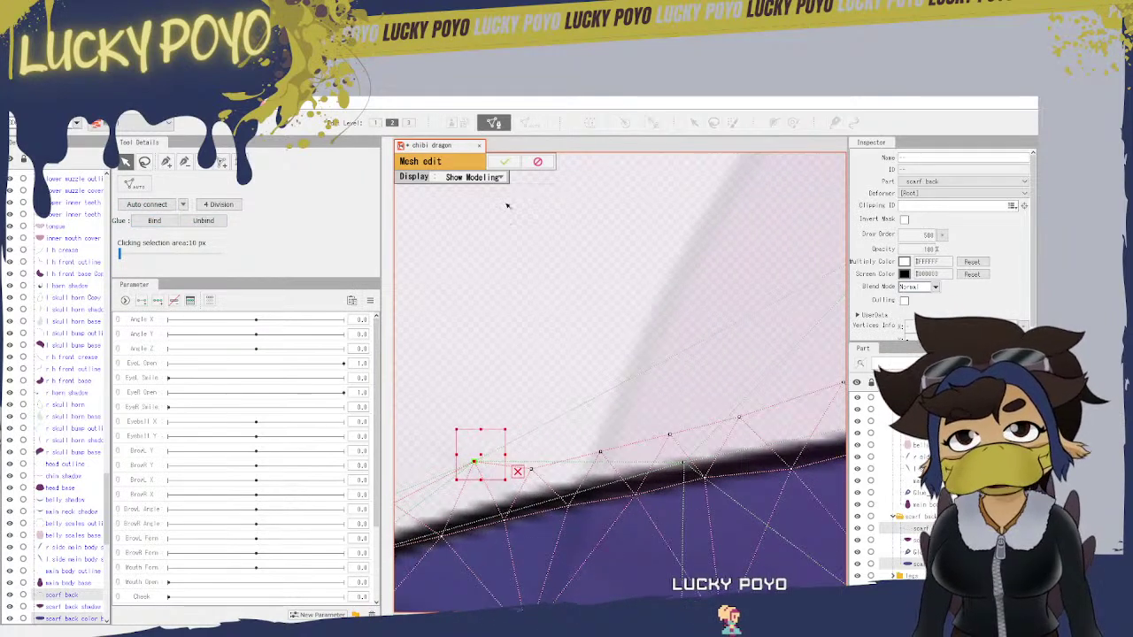
{"action": "left_click", "coordinate": [497, 166]}
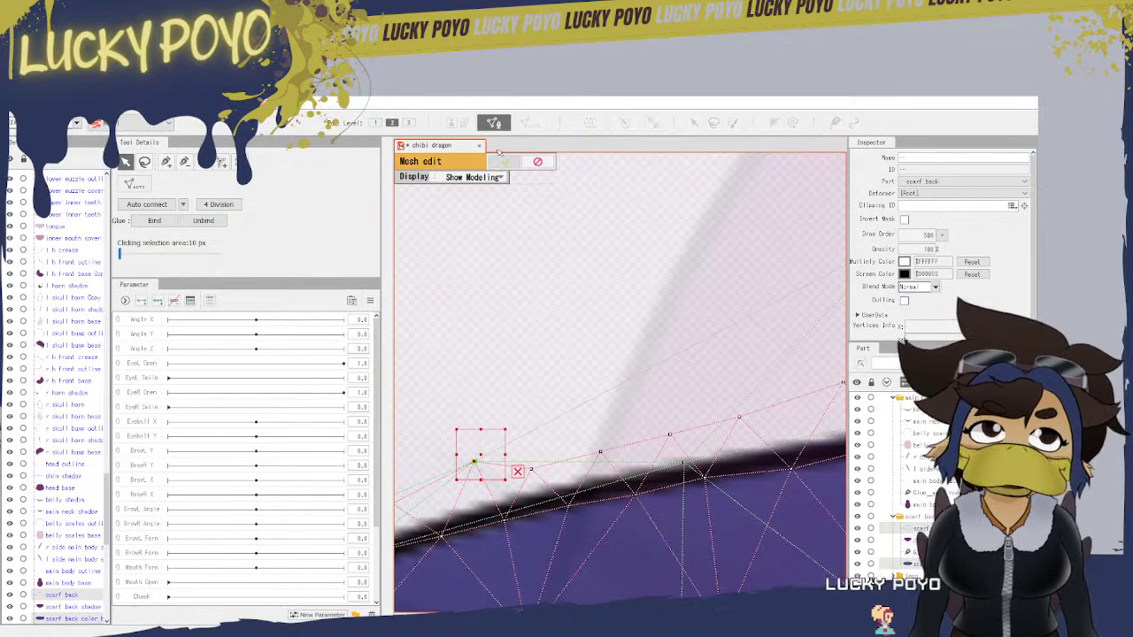
{"action": "left_click", "coordinate": [515, 164]}
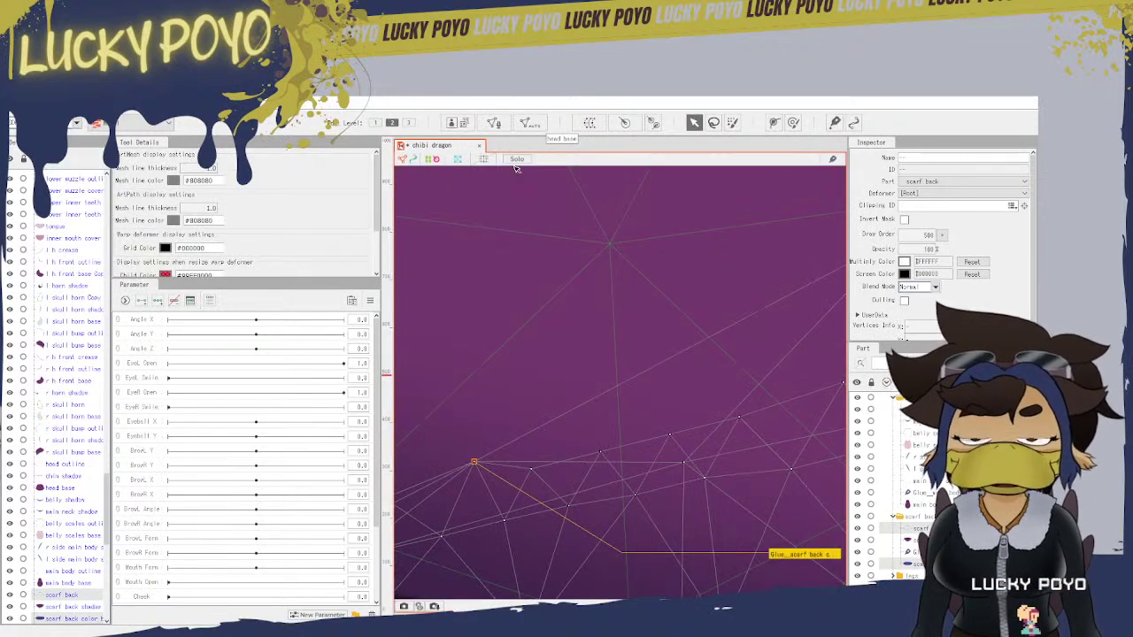
Step: Reopen mesh editing and move the color base's next outer vertex onto the scarf back's top-edge vertex, gluing the pair with Bind
{"action": "left_click", "coordinate": [494, 124]}
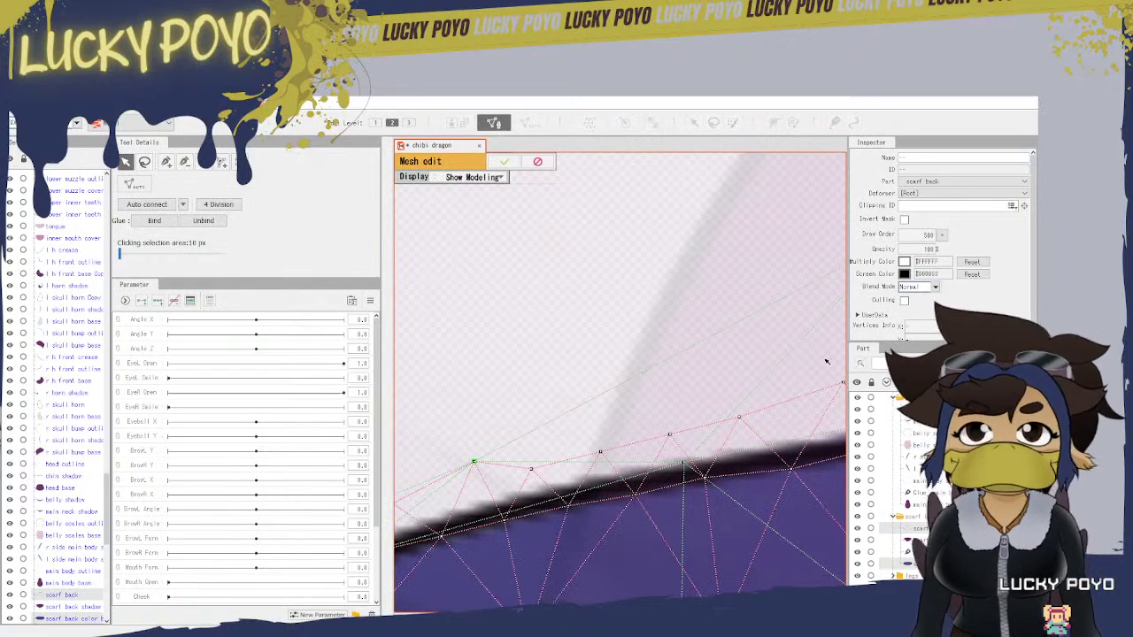
{"action": "left_click_drag", "start_coordinate": [808, 367], "coordinate": [627, 390]}
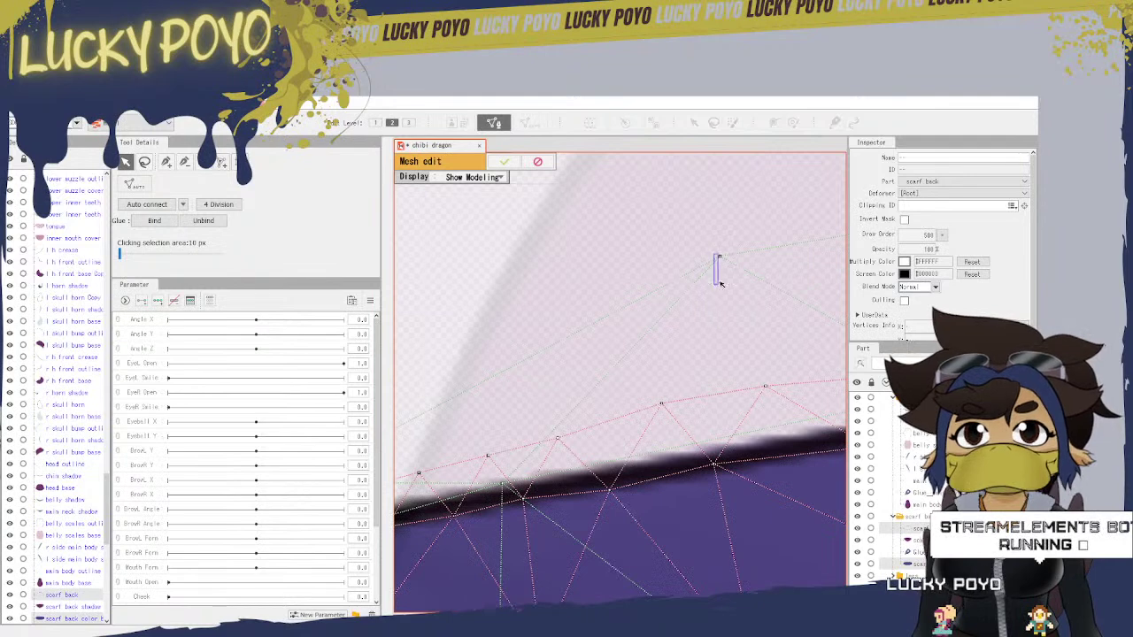
{"action": "left_click_drag", "start_coordinate": [724, 257], "coordinate": [666, 415]}
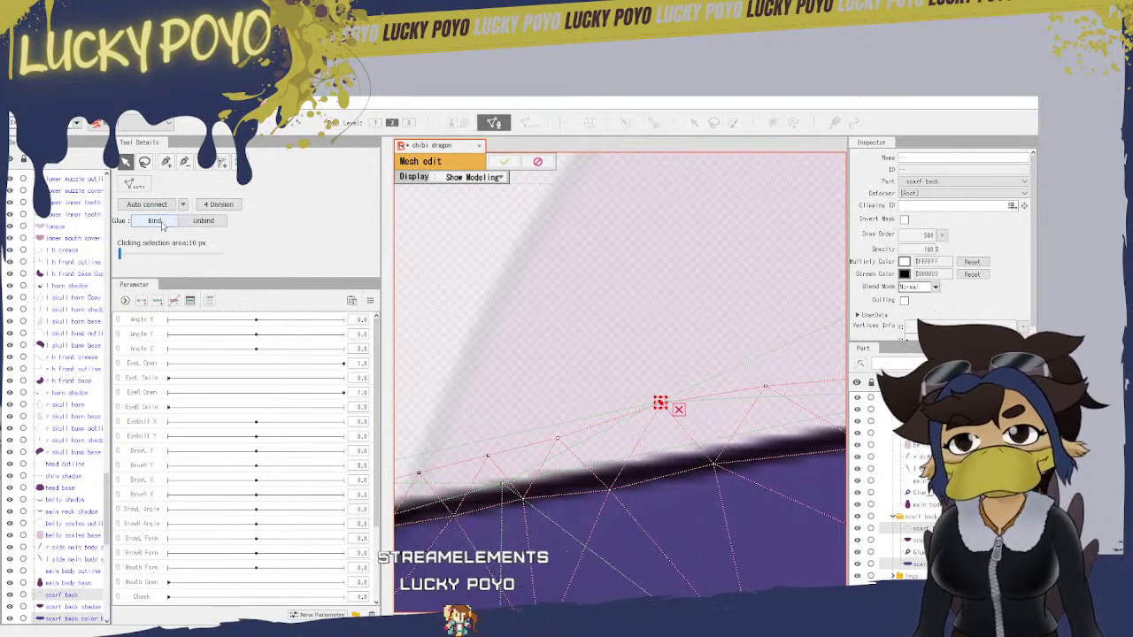
{"action": "key", "text": "ctrl+z"}
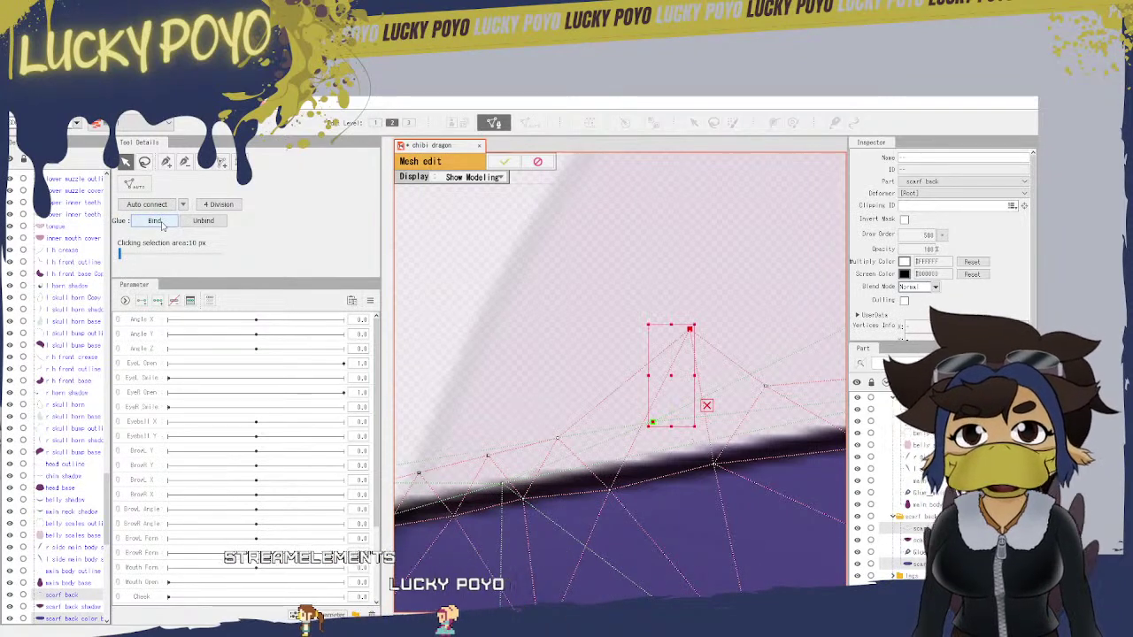
{"action": "left_click", "coordinate": [158, 221]}
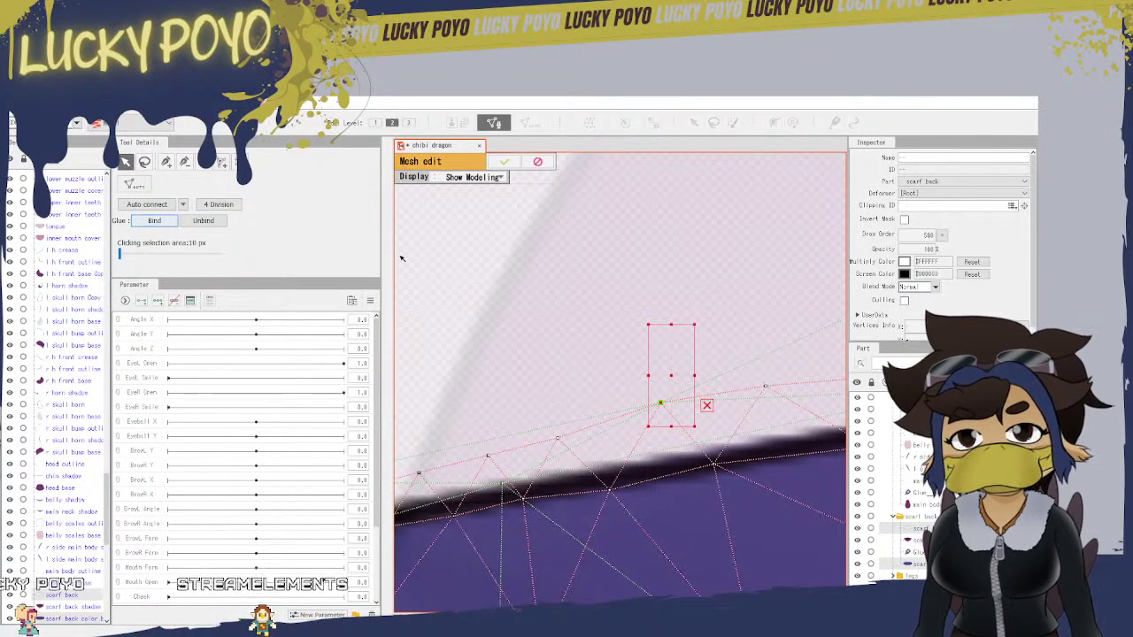
Step: Pull the scarf back's next top-edge vertex up onto the color base's outer vertex and Bind the two
{"action": "left_click", "coordinate": [781, 374]}
{"action": "left_click_drag", "start_coordinate": [773, 374], "coordinate": [409, 380]}
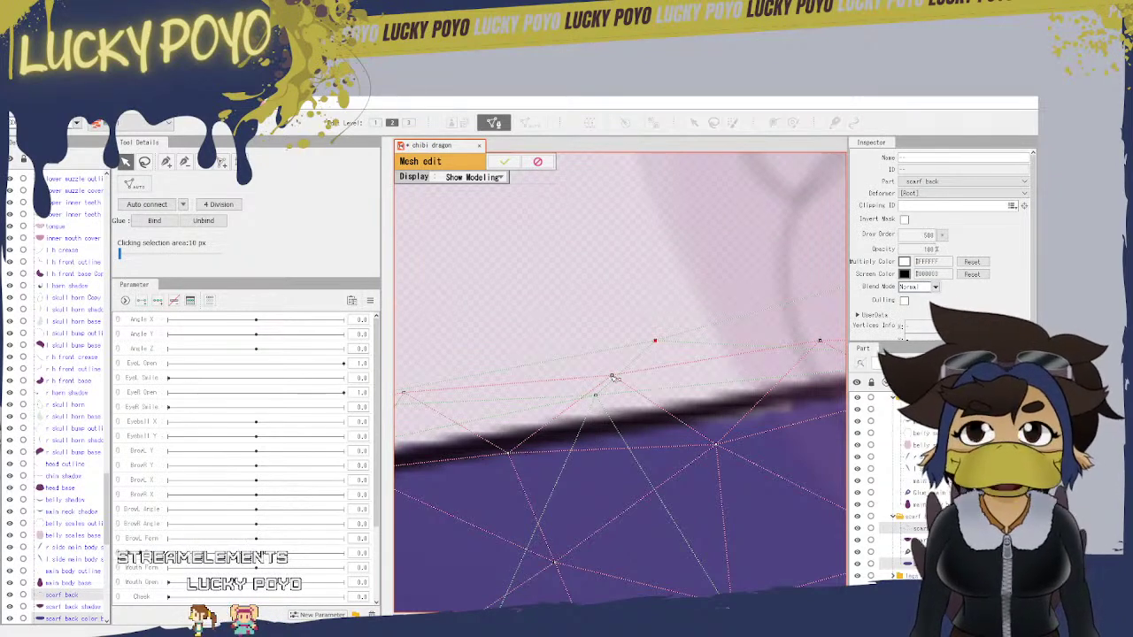
{"action": "left_click_drag", "start_coordinate": [614, 377], "coordinate": [653, 340]}
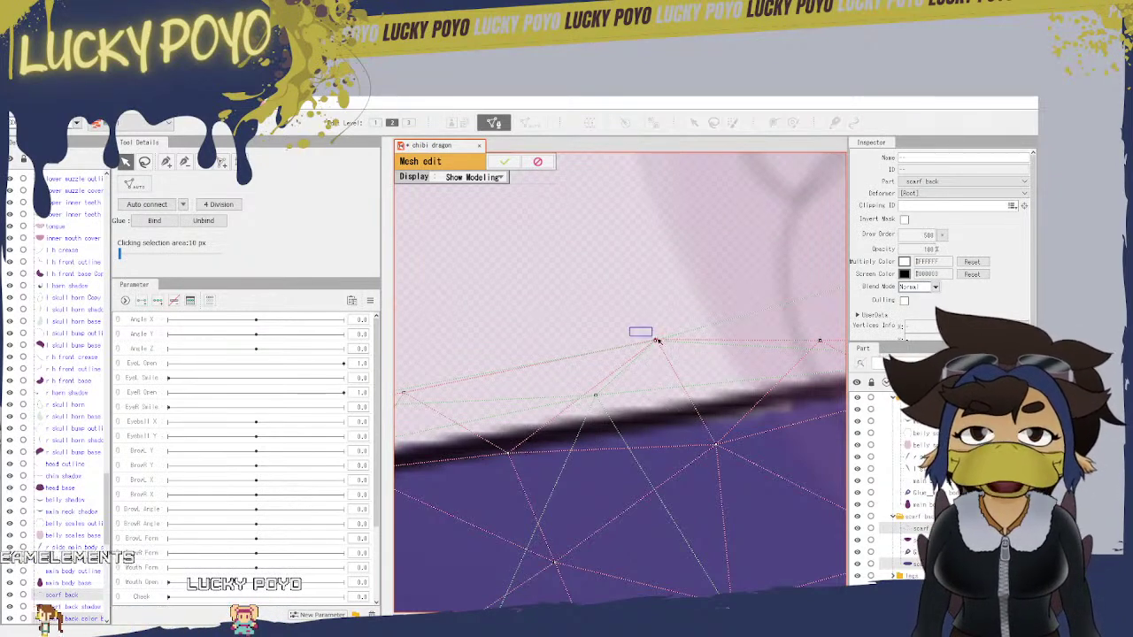
{"action": "left_click", "coordinate": [153, 221]}
{"action": "left_click", "coordinate": [150, 223]}
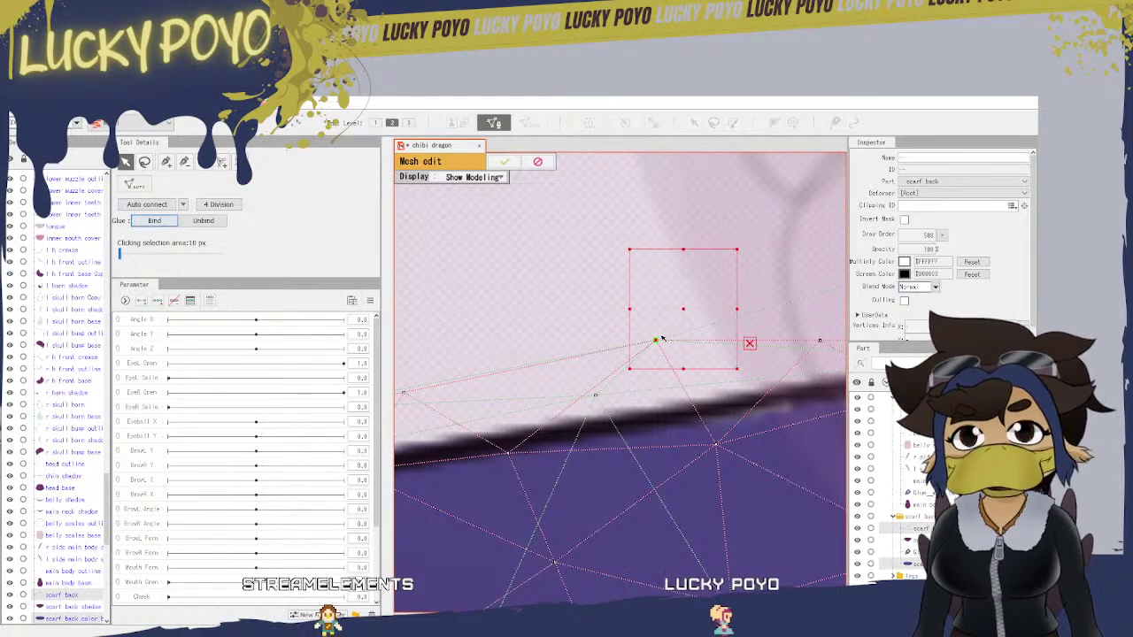
{"action": "left_click_drag", "start_coordinate": [662, 341], "coordinate": [664, 357]}
Step: Overlap and Bind the scarf meshes' outer vertices above the flat middle stretch of the top edge
{"action": "left_click_drag", "start_coordinate": [819, 349], "coordinate": [592, 400]}
{"action": "left_click_drag", "start_coordinate": [738, 369], "coordinate": [573, 436]}
{"action": "left_click_drag", "start_coordinate": [765, 317], "coordinate": [723, 470]}
{"action": "left_click", "coordinate": [140, 227]}
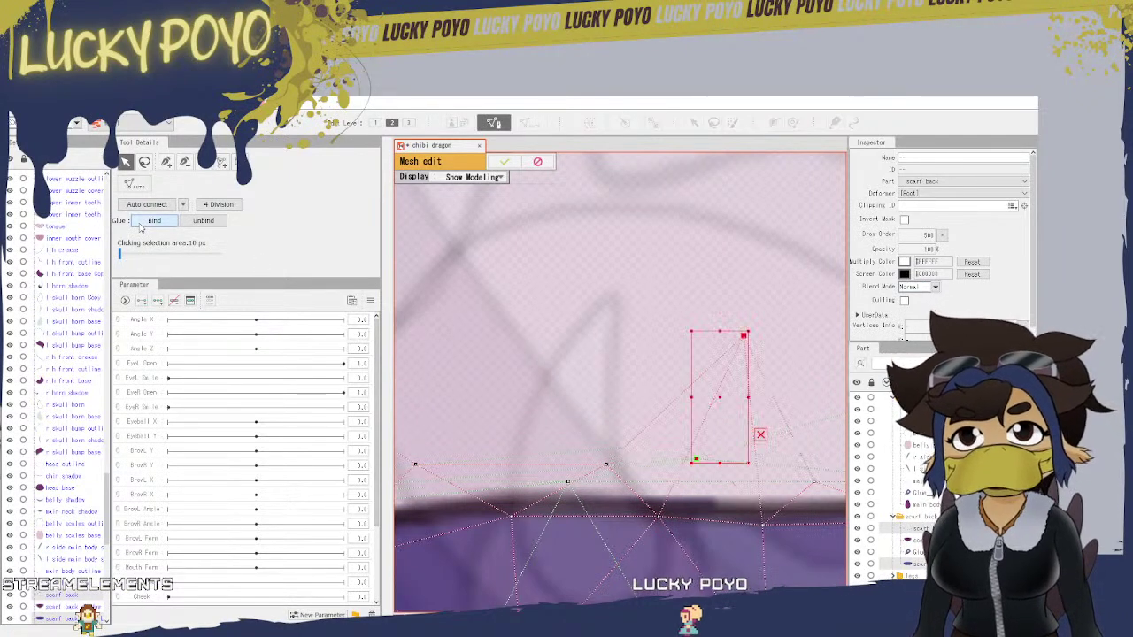
{"action": "key", "text": "ctrl+z"}
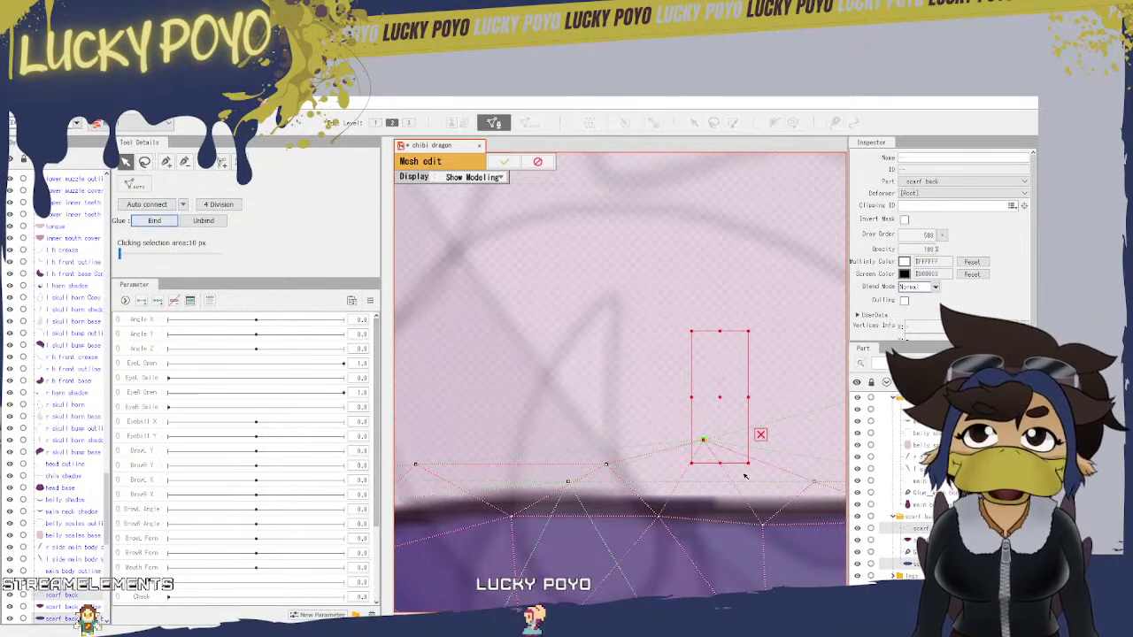
Step: Overlap the next outer vertices past the middle of the top edge and shift the pair slightly outward from the outline
{"action": "left_click_drag", "start_coordinate": [768, 470], "coordinate": [538, 440]}
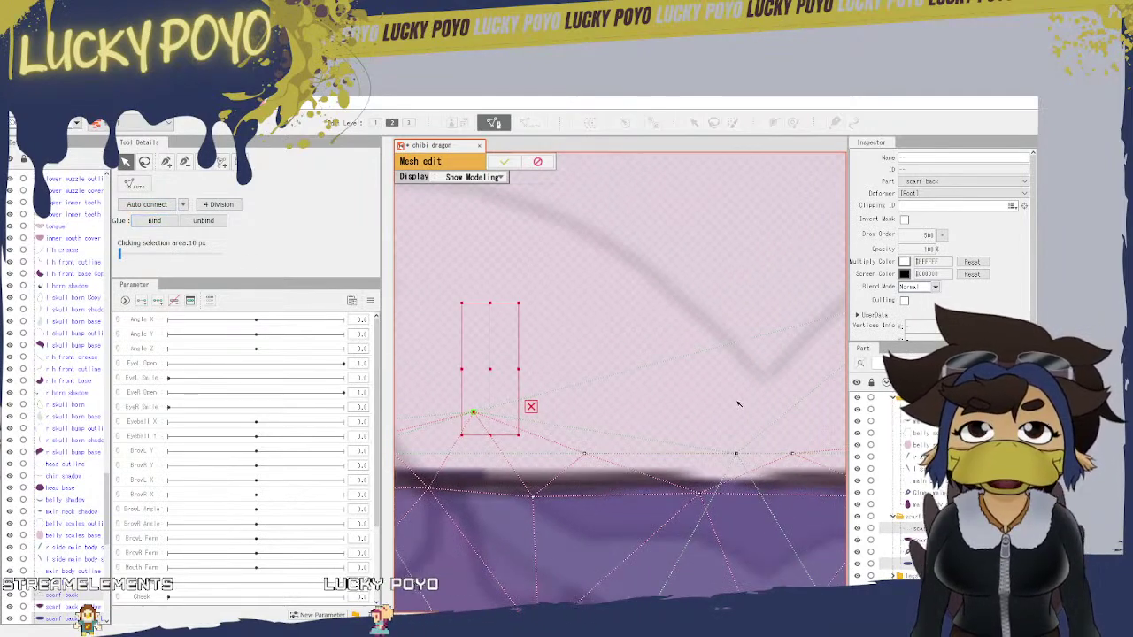
{"action": "left_click_drag", "start_coordinate": [724, 400], "coordinate": [516, 402]}
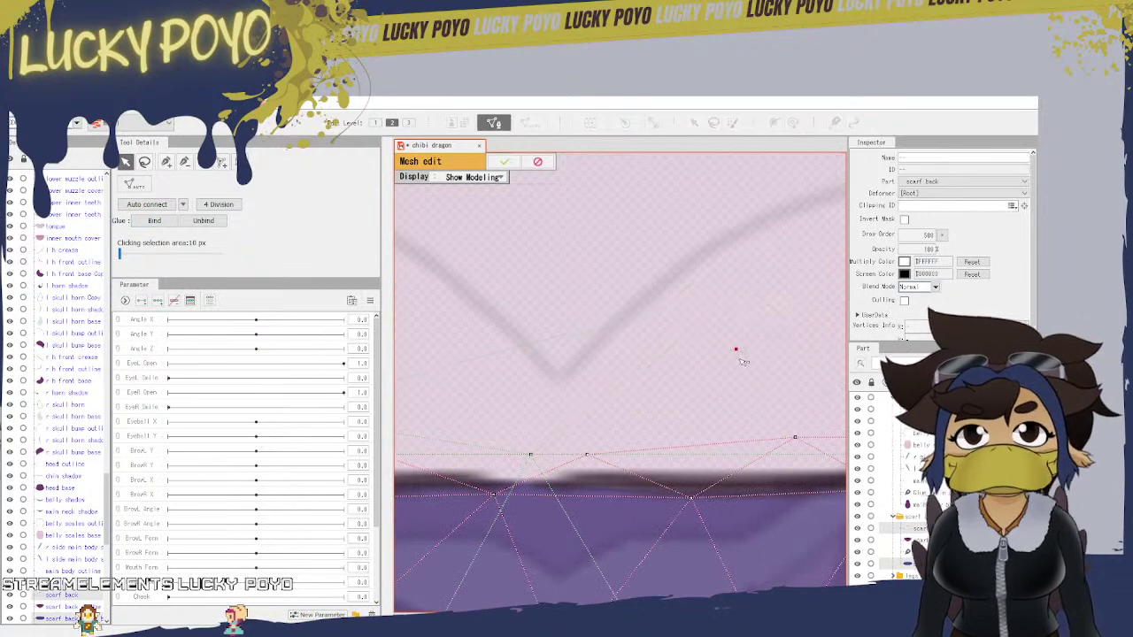
{"action": "left_click_drag", "start_coordinate": [800, 434], "coordinate": [535, 454]}
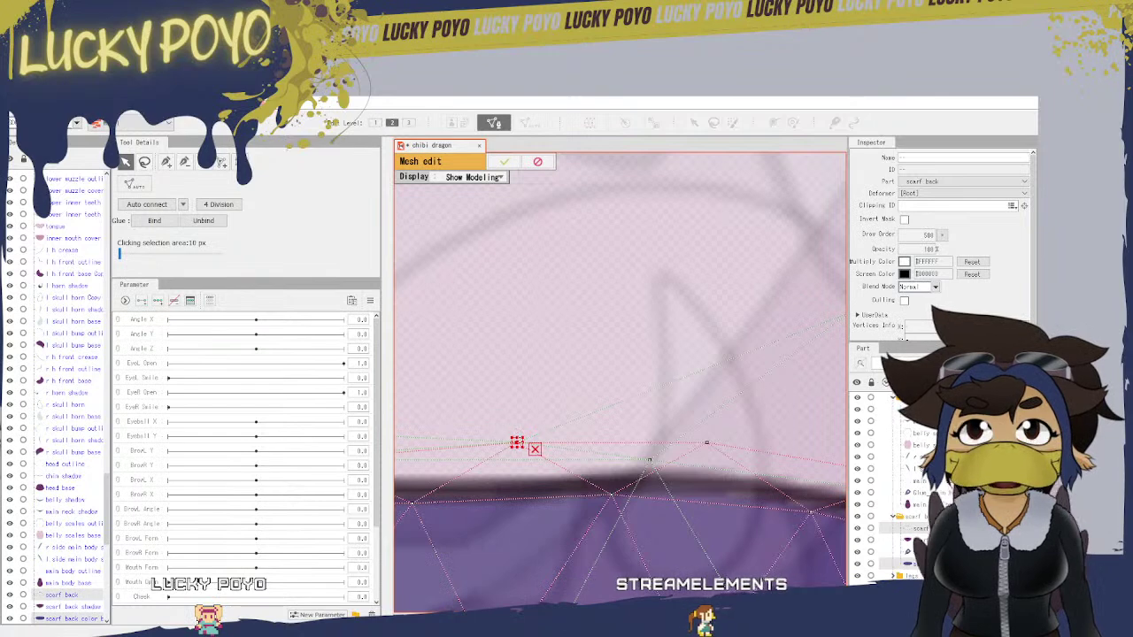
{"action": "left_click_drag", "start_coordinate": [517, 443], "coordinate": [515, 420]}
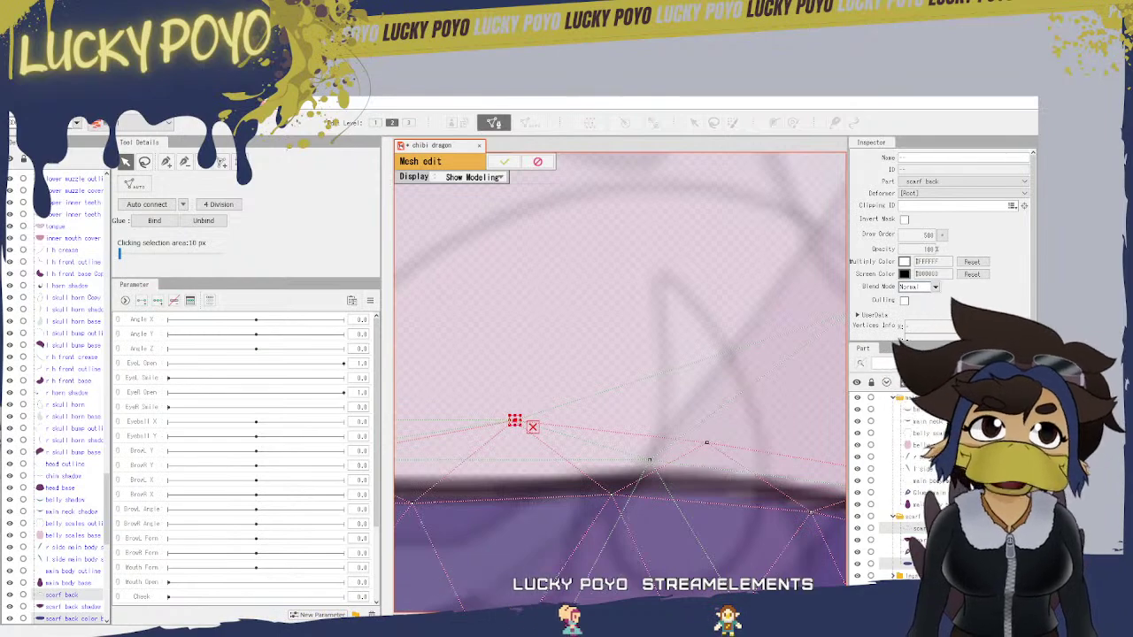
Step: Lower the color base's outer vertices where the top edge starts sloping down, match the scarf back's vertices to them, and Bind
{"action": "left_click_drag", "start_coordinate": [759, 396], "coordinate": [503, 371]}
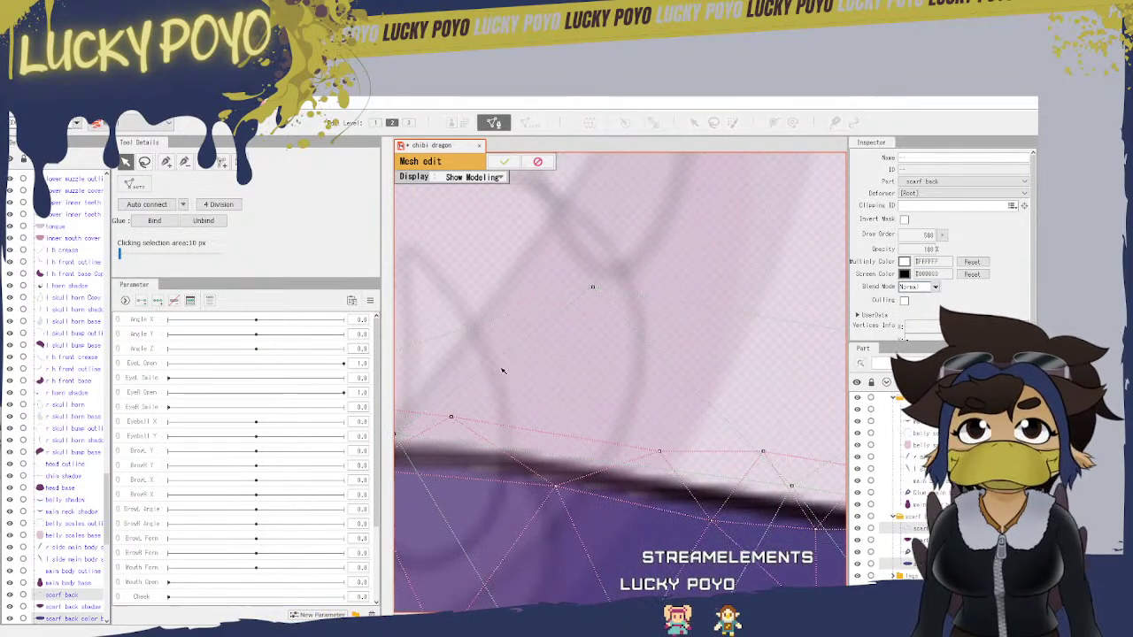
{"action": "left_click_drag", "start_coordinate": [594, 289], "coordinate": [629, 415]}
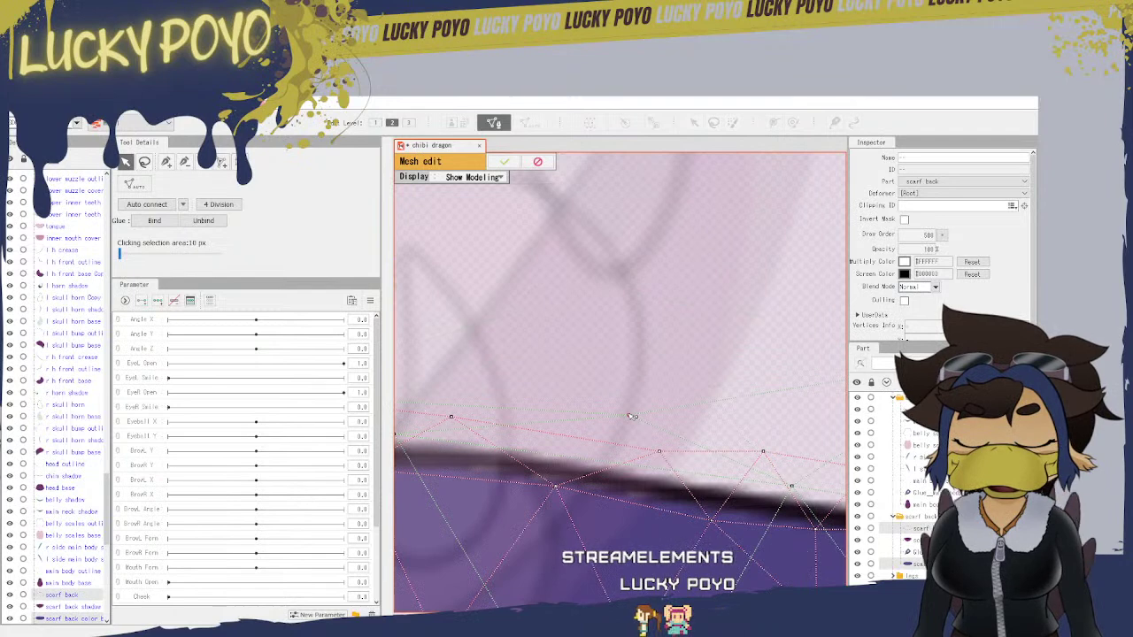
{"action": "left_click_drag", "start_coordinate": [662, 449], "coordinate": [641, 434]}
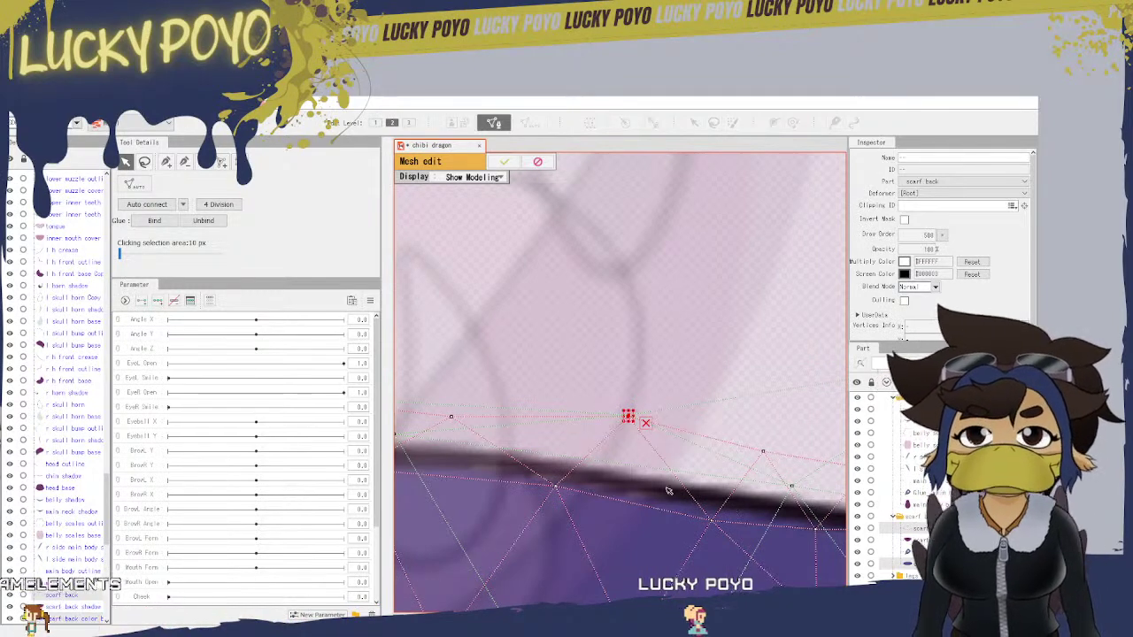
{"action": "scroll", "coordinate": [663, 416], "scroll_direction": "down", "scroll_amount": 2}
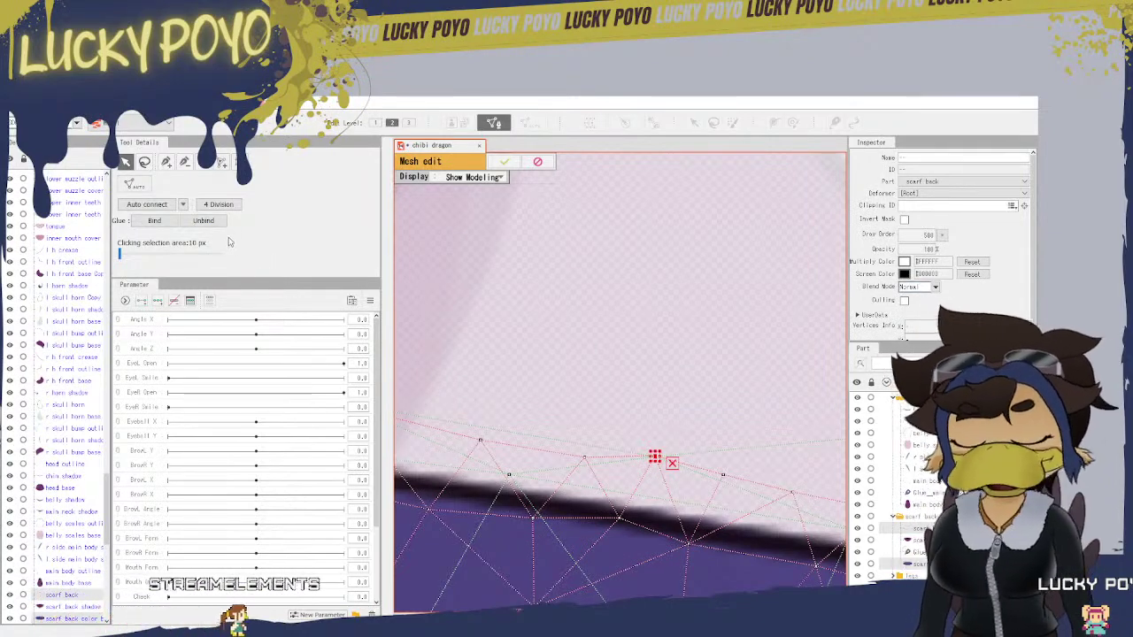
{"action": "left_click", "coordinate": [154, 221]}
Step: Overlap and Bind the scarf meshes' next outer vertices farther down the sloping top edge, and apply the mesh edit
{"action": "left_click_drag", "start_coordinate": [798, 455], "coordinate": [536, 281]}
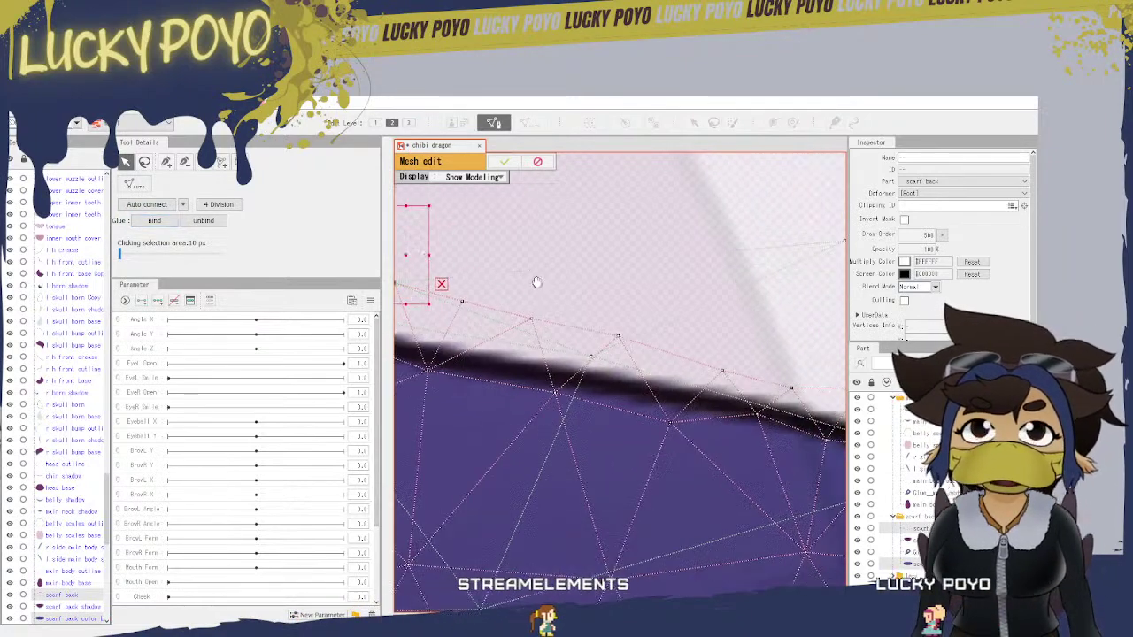
{"action": "left_click_drag", "start_coordinate": [739, 295], "coordinate": [687, 308]}
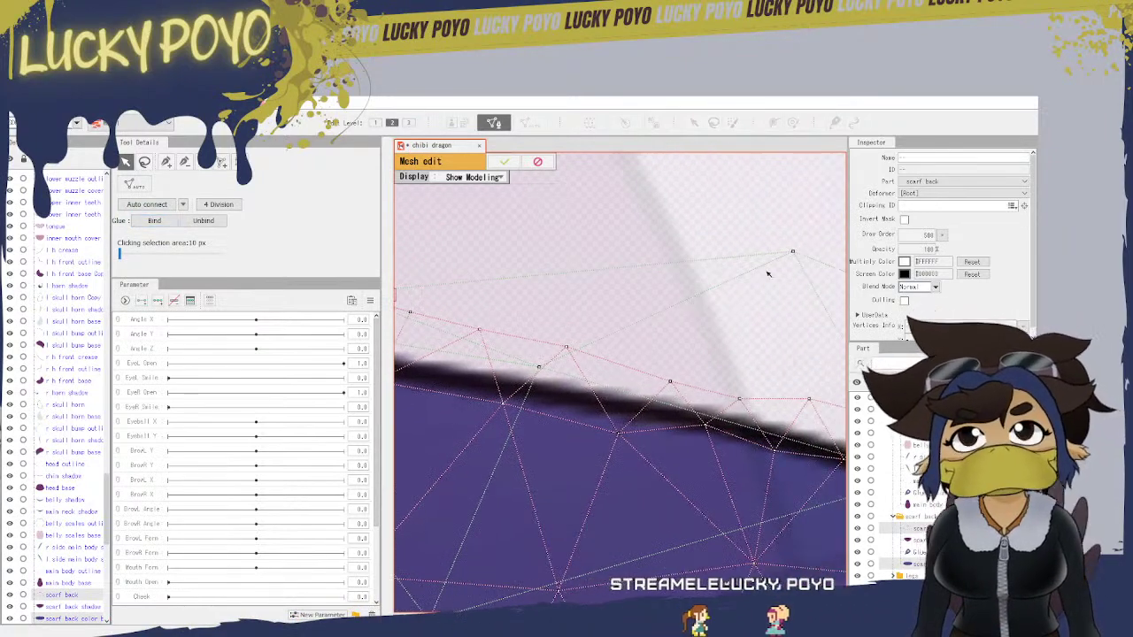
{"action": "left_click_drag", "start_coordinate": [794, 254], "coordinate": [769, 305]}
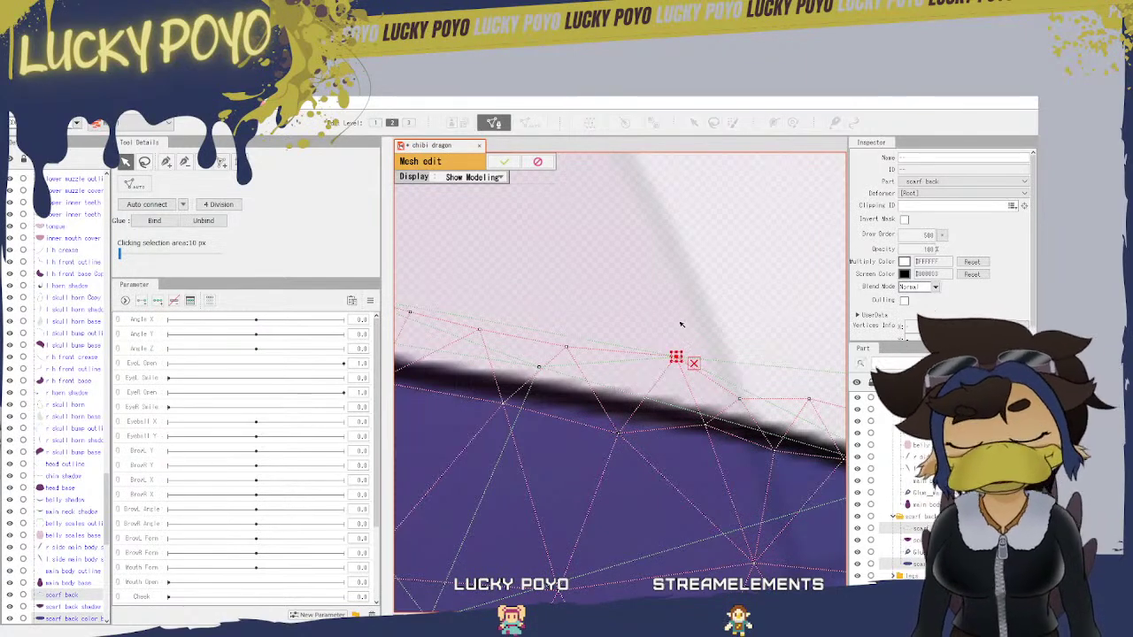
{"action": "left_click", "coordinate": [152, 222]}
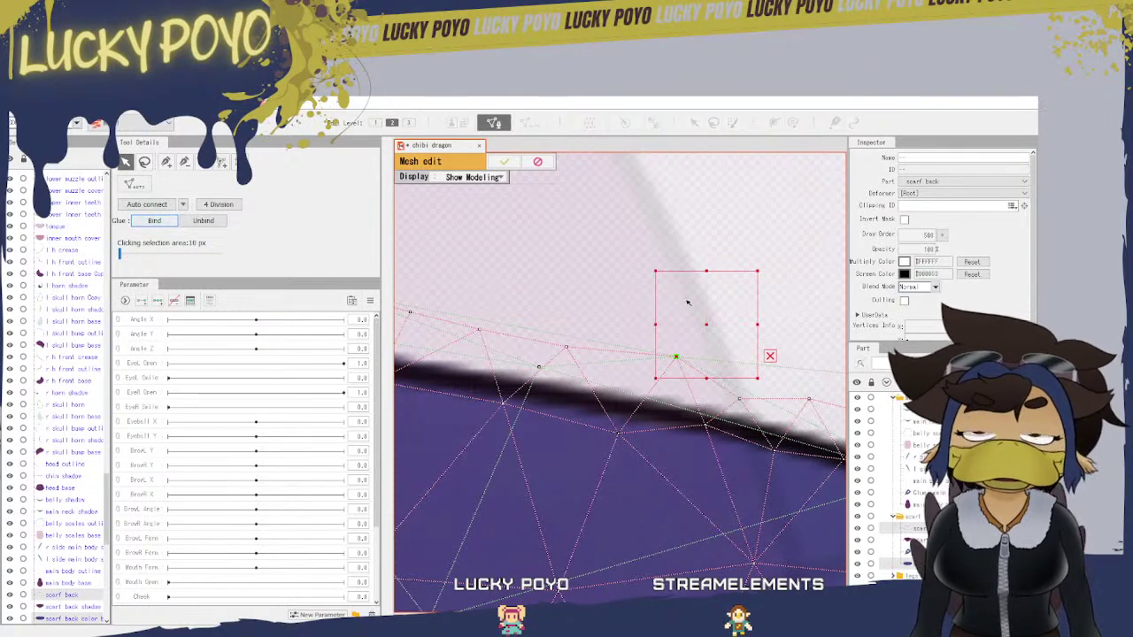
{"action": "left_click", "coordinate": [507, 161]}
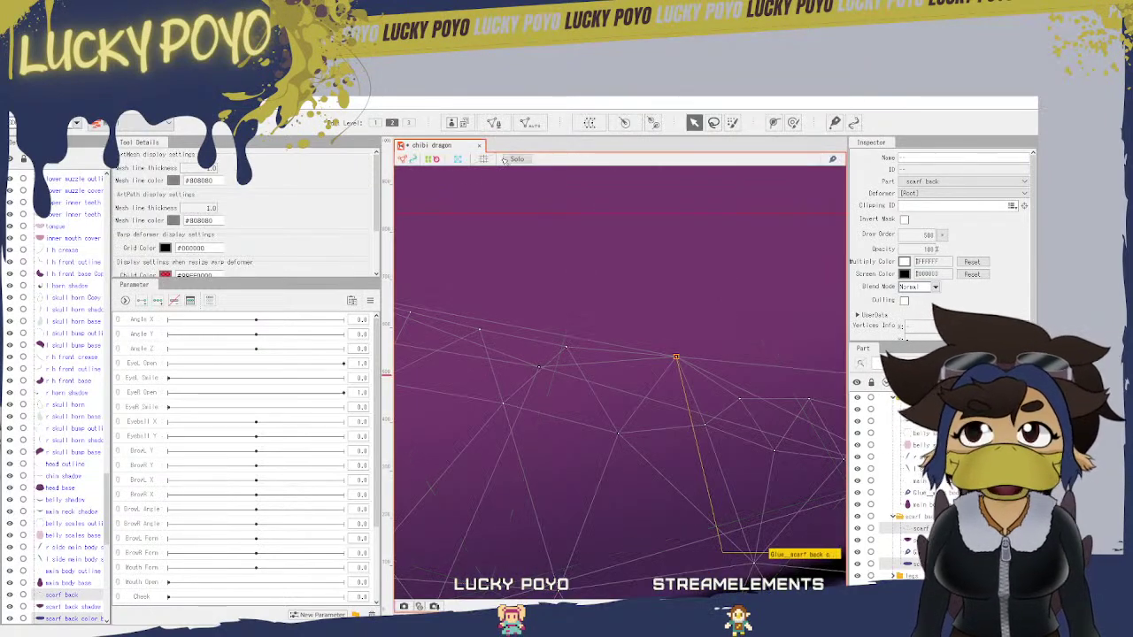
Step: Reopen mesh editing and bring the color base's outer vertex onto the scarf back's vertex before the outer bulge, gluing them with Bind
{"action": "left_click", "coordinate": [493, 124]}
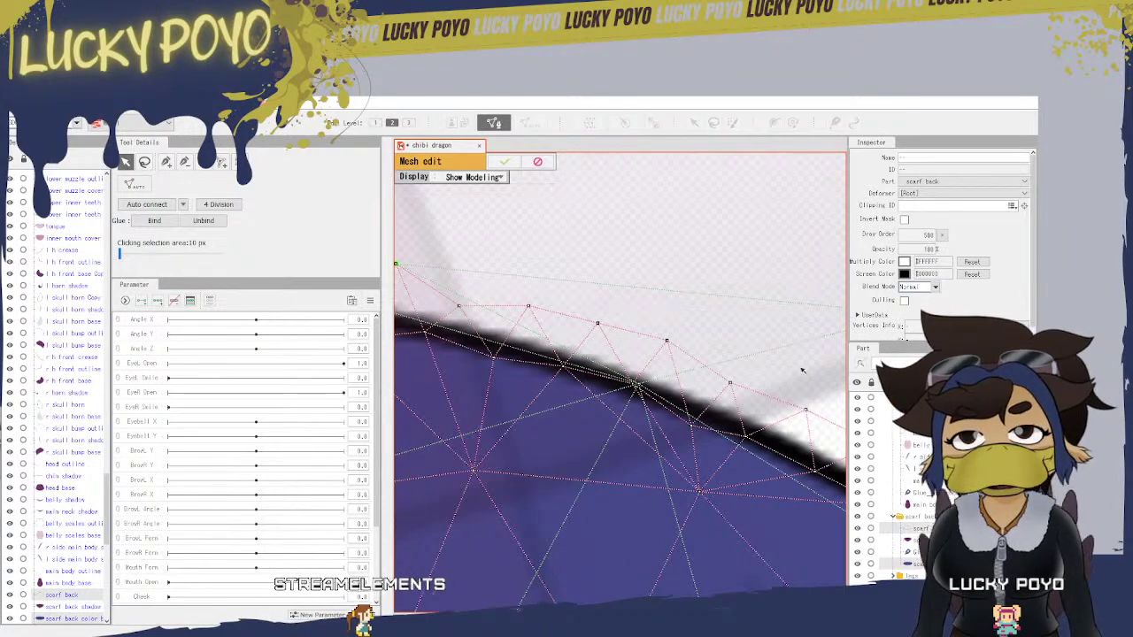
{"action": "left_click_drag", "start_coordinate": [800, 369], "coordinate": [615, 302]}
{"action": "left_click_drag", "start_coordinate": [732, 242], "coordinate": [633, 324]}
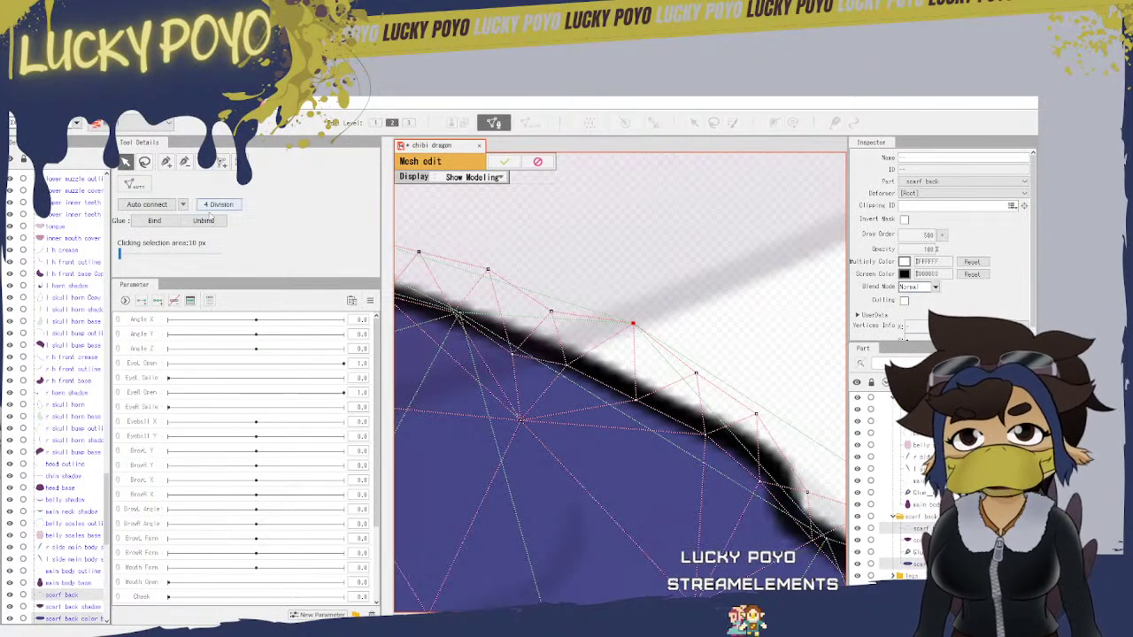
{"action": "left_click", "coordinate": [156, 222]}
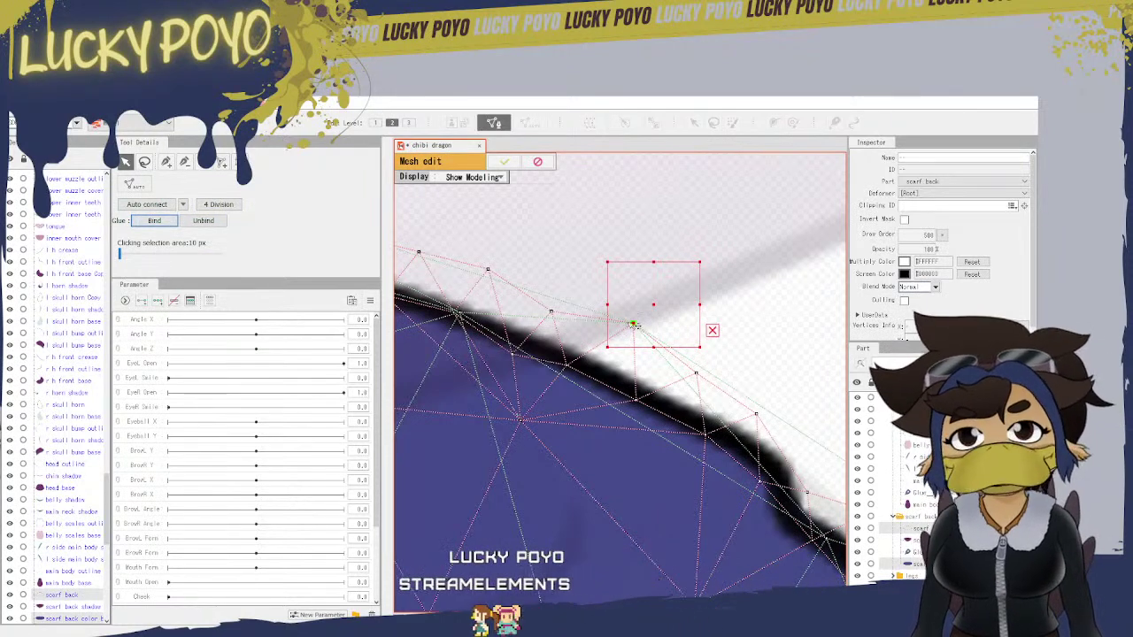
Step: Pull in the color base's far outer vertex beside the scarf's rounded end, overlap the scarf back's vertex with it, and Bind the pair
{"action": "left_click_drag", "start_coordinate": [779, 376], "coordinate": [640, 281]}
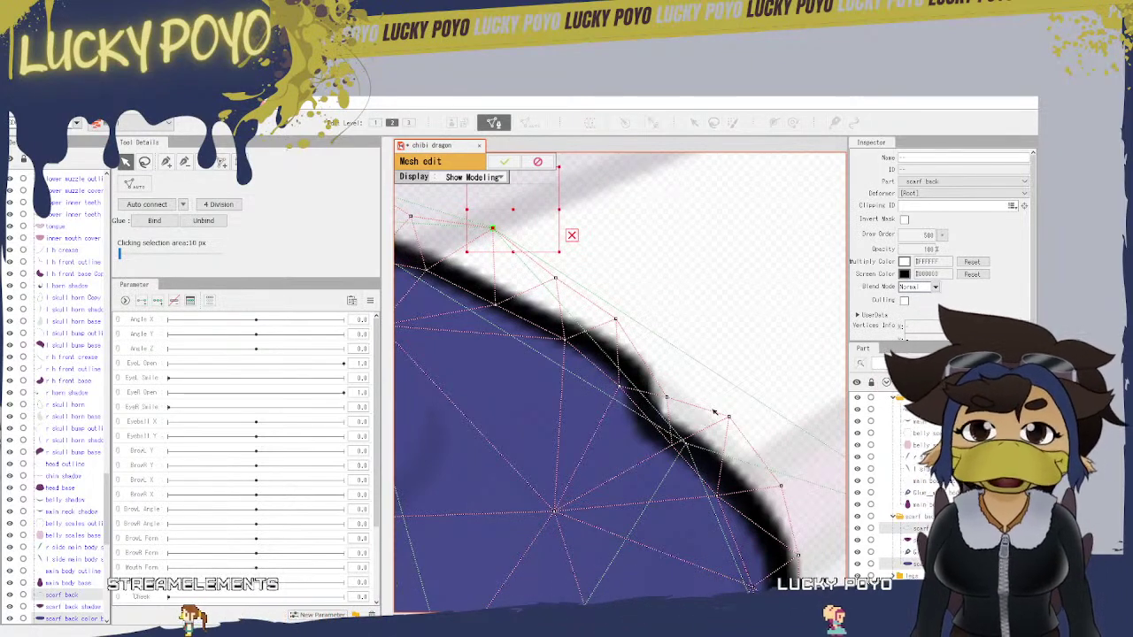
{"action": "left_click_drag", "start_coordinate": [713, 412], "coordinate": [644, 310]}
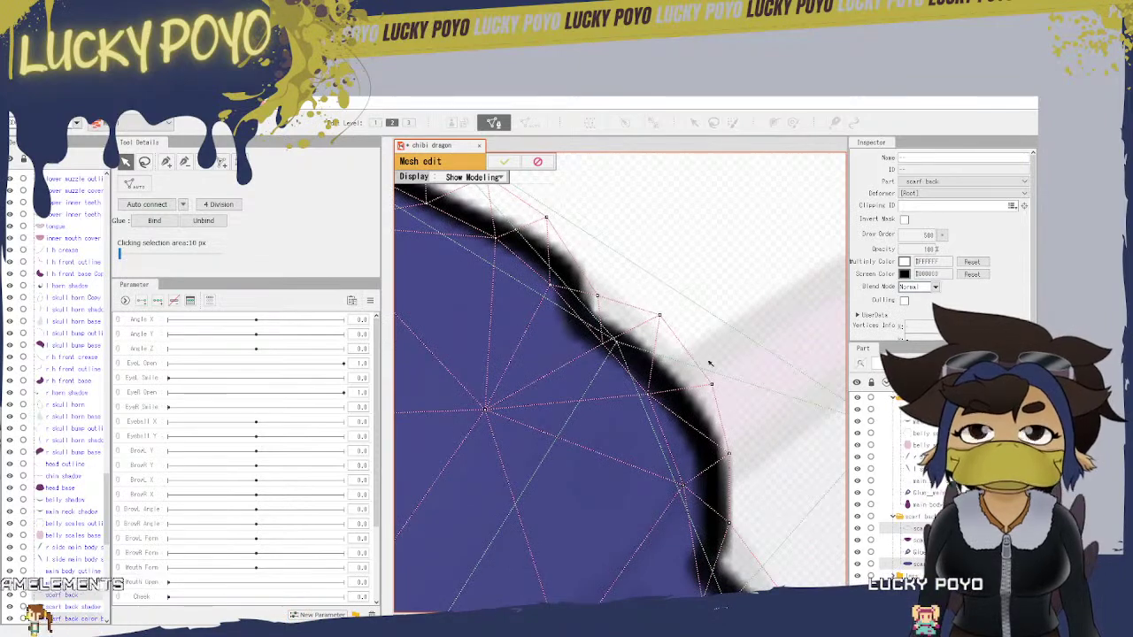
{"action": "left_click_drag", "start_coordinate": [722, 389], "coordinate": [597, 324]}
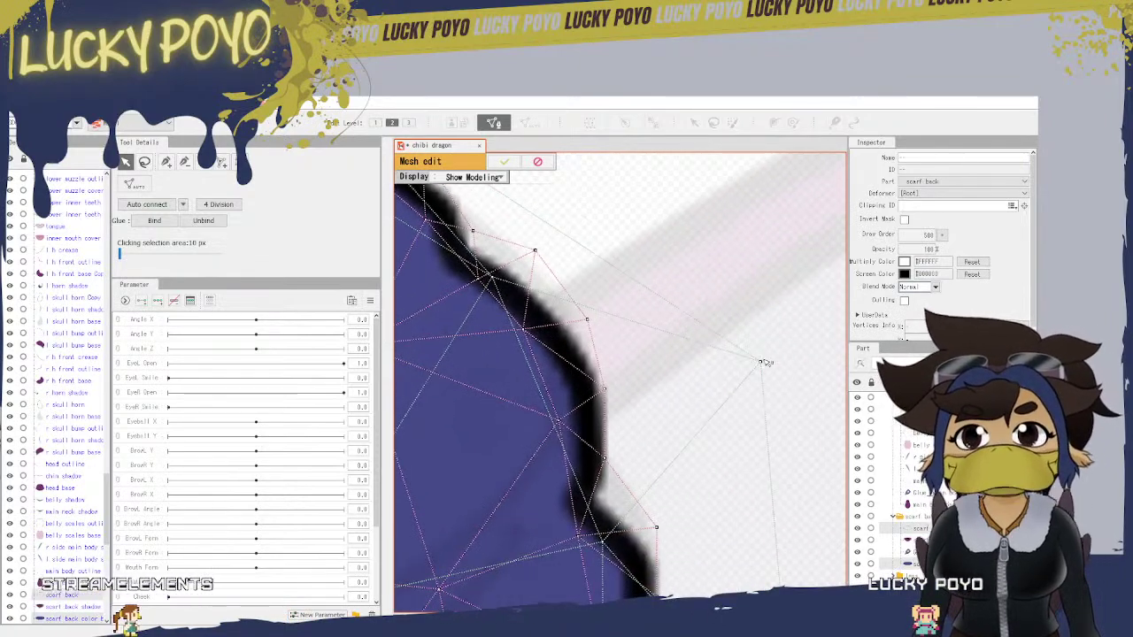
{"action": "left_click_drag", "start_coordinate": [758, 362], "coordinate": [665, 399]}
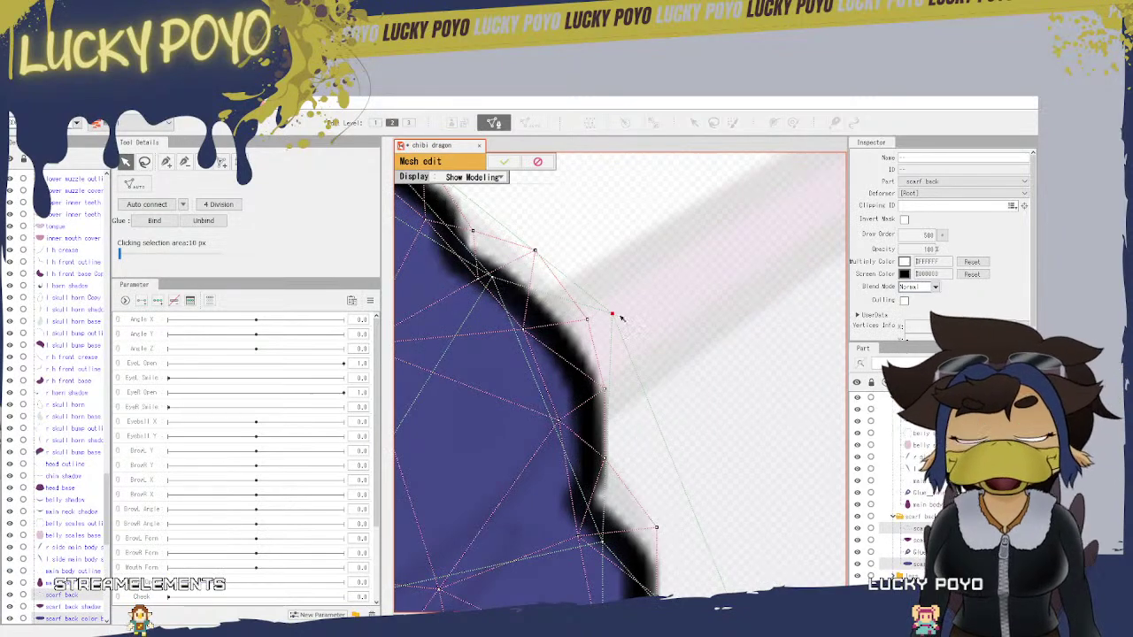
{"action": "left_click_drag", "start_coordinate": [621, 317], "coordinate": [733, 385]}
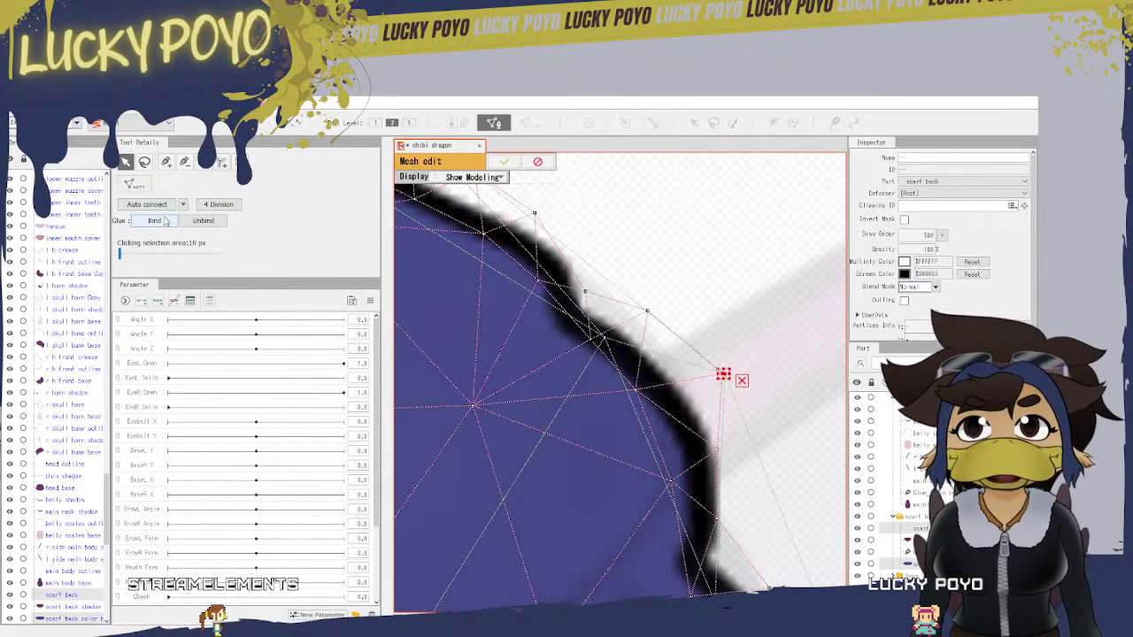
{"action": "left_click", "coordinate": [202, 219]}
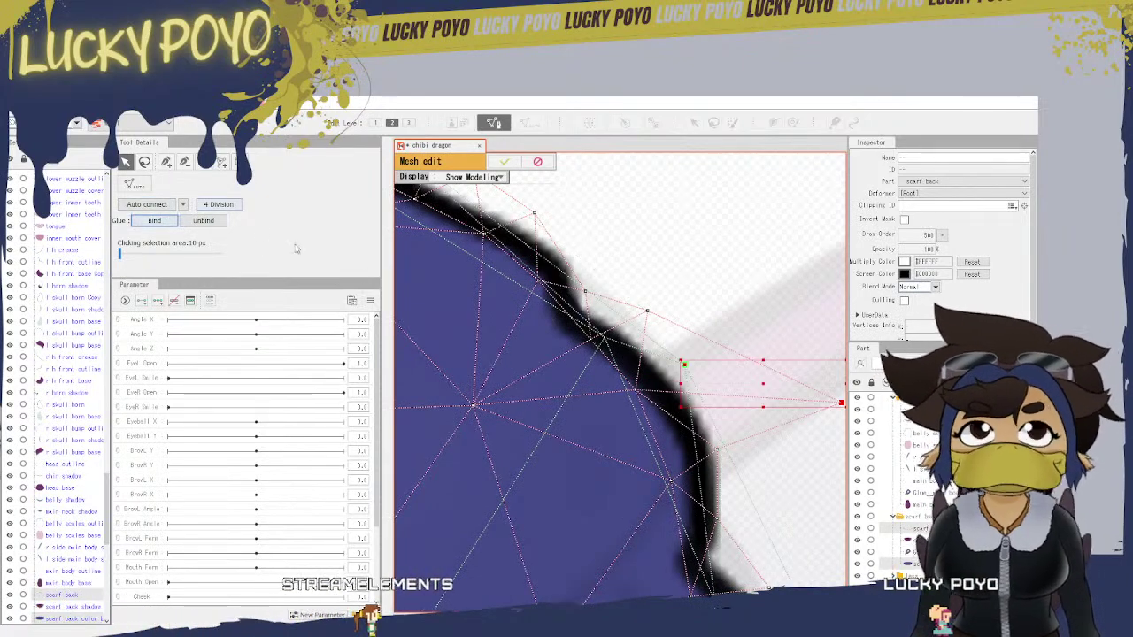
{"action": "key", "text": "ctrl+z"}
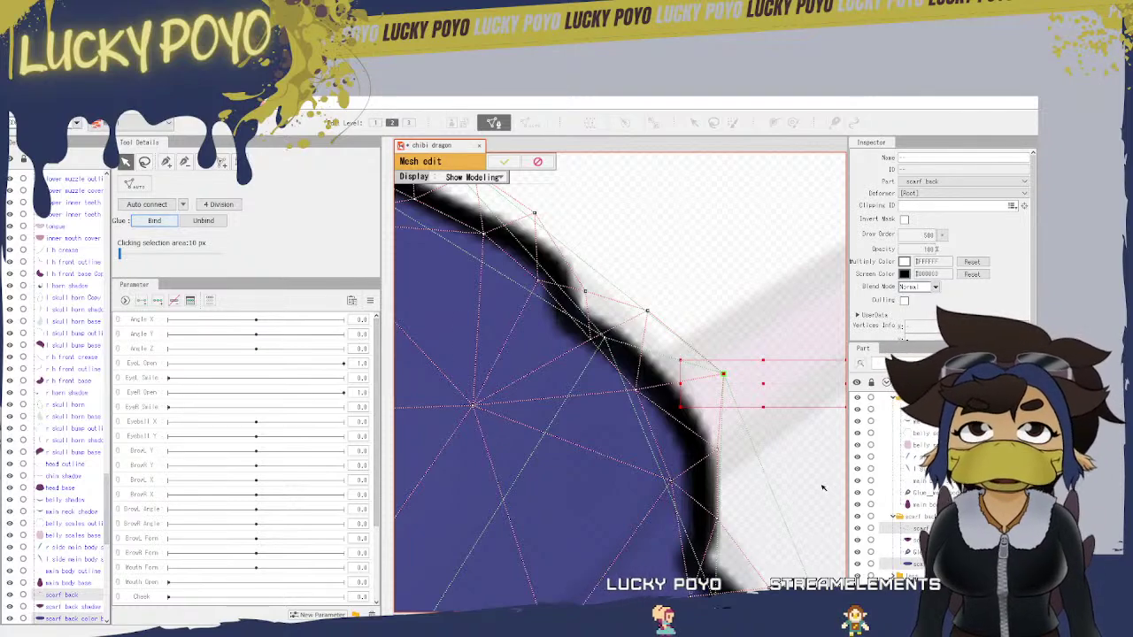
Step: Nudge the outer vertex on the sloping top edge, and pull the far outer vertex beside the scarf end's indentation closer to the outline
{"action": "left_click_drag", "start_coordinate": [819, 487], "coordinate": [823, 575]}
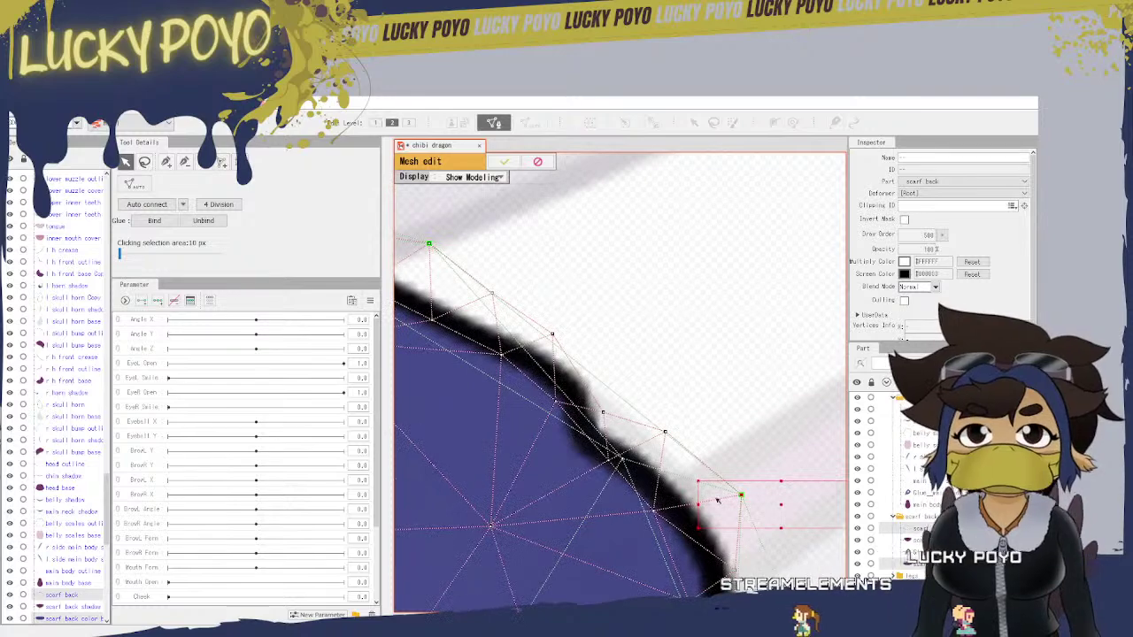
{"action": "left_click_drag", "start_coordinate": [665, 432], "coordinate": [673, 431]}
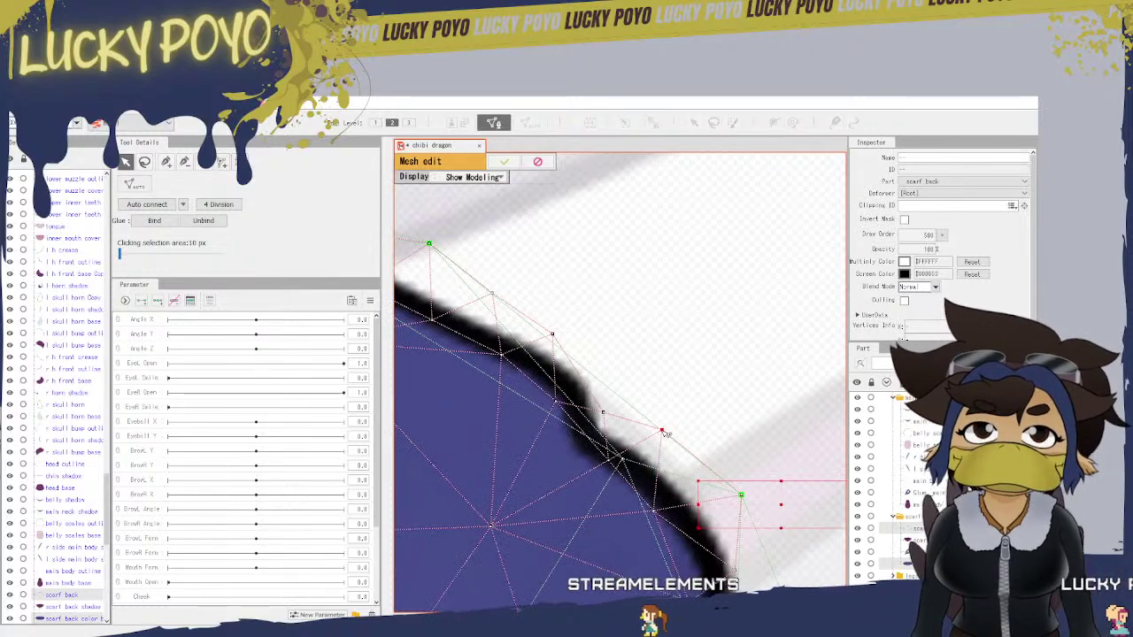
{"action": "left_click_drag", "start_coordinate": [783, 571], "coordinate": [644, 252]}
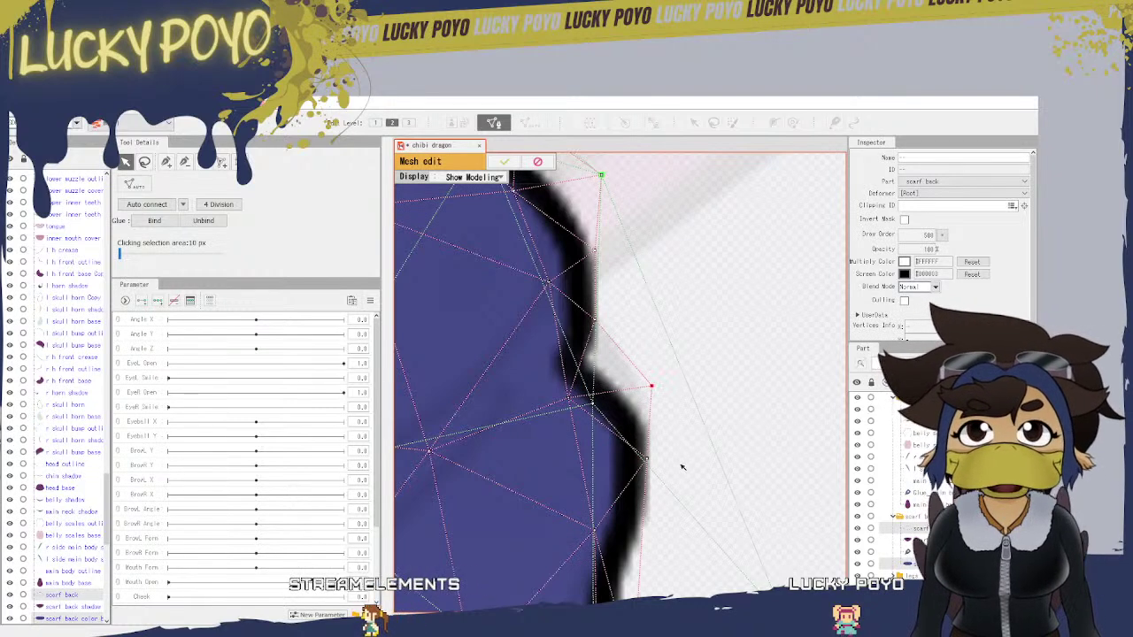
{"action": "left_click_drag", "start_coordinate": [682, 467], "coordinate": [599, 316]}
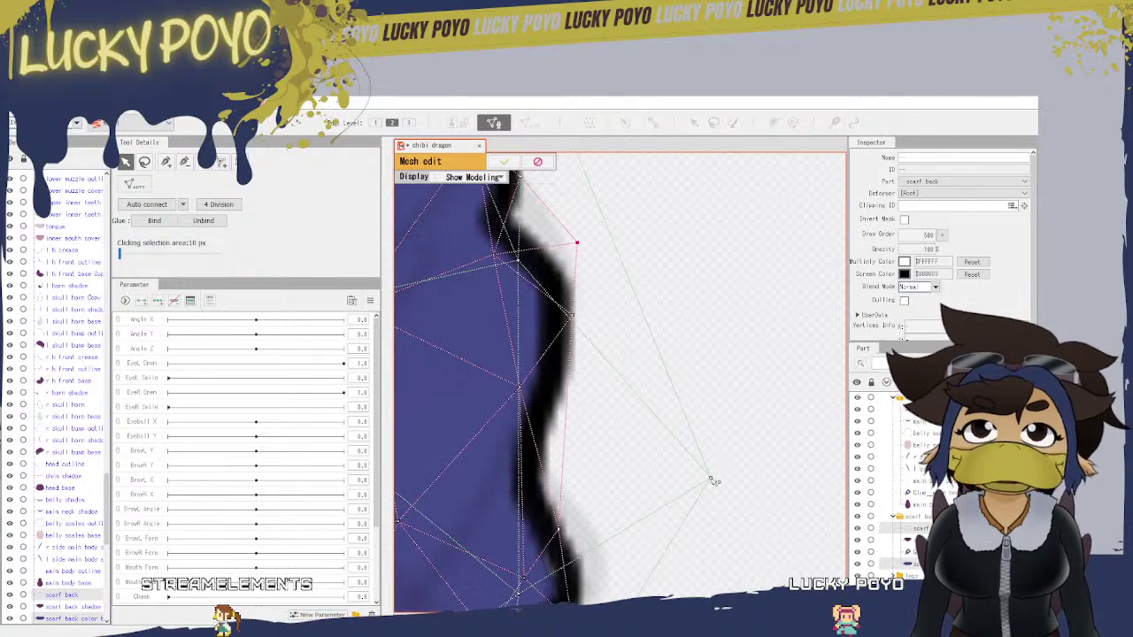
{"action": "left_click_drag", "start_coordinate": [713, 481], "coordinate": [673, 484]}
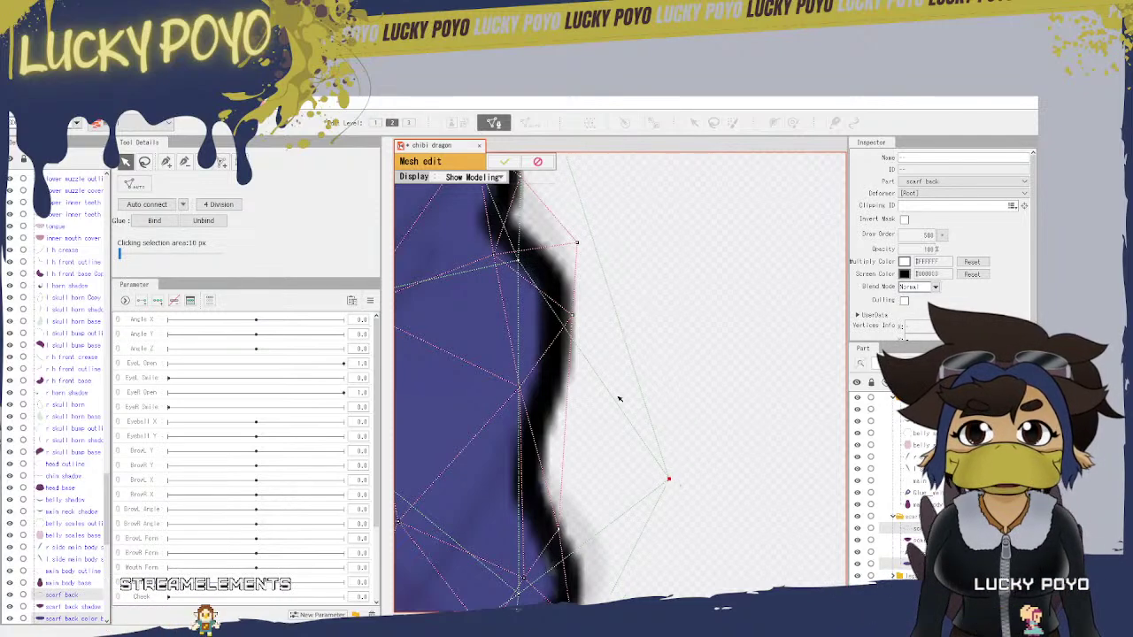
Step: Overlap the mesh vertices inside the scarf end's lower corner, and match and Bind an outer pair along the bottom edge
{"action": "left_click_drag", "start_coordinate": [685, 547], "coordinate": [730, 434]}
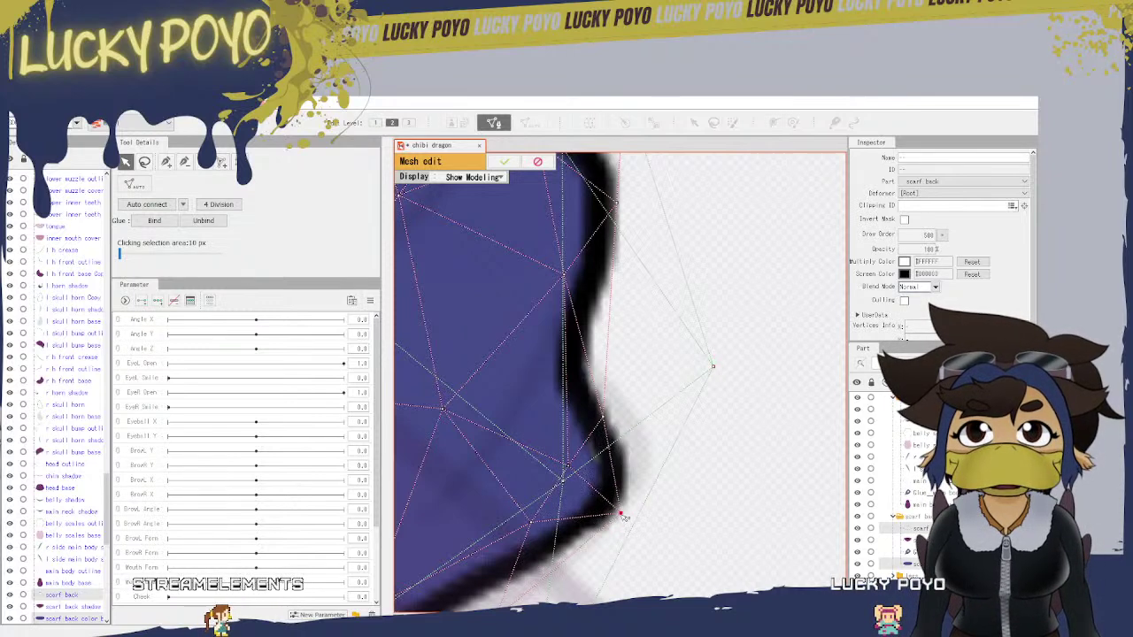
{"action": "left_click_drag", "start_coordinate": [567, 482], "coordinate": [567, 464]}
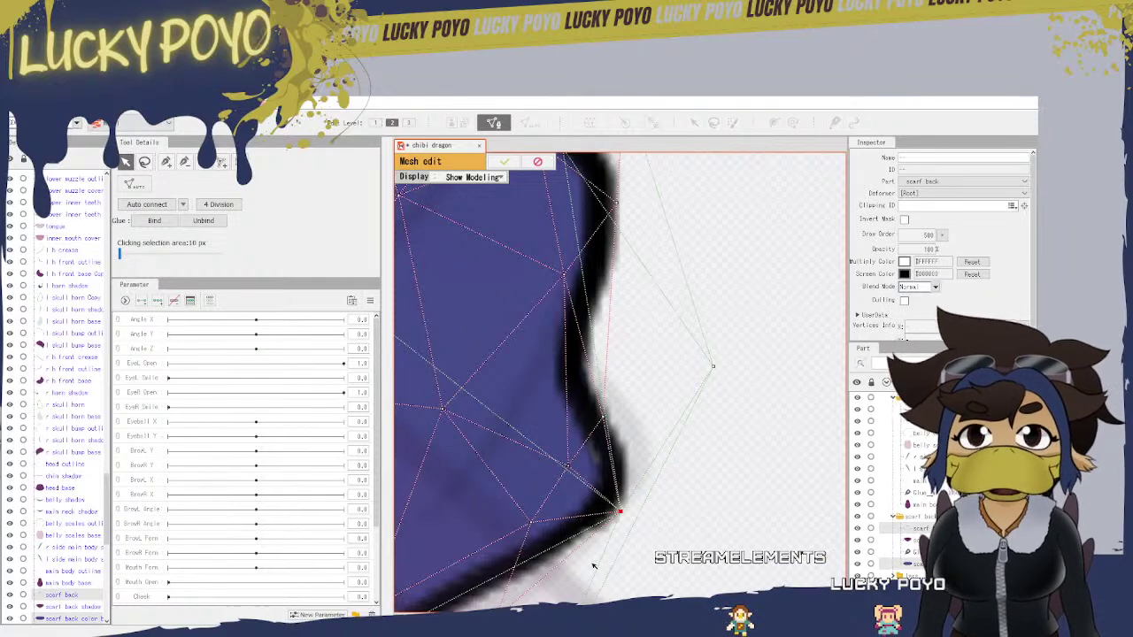
{"action": "left_click_drag", "start_coordinate": [594, 565], "coordinate": [828, 211]}
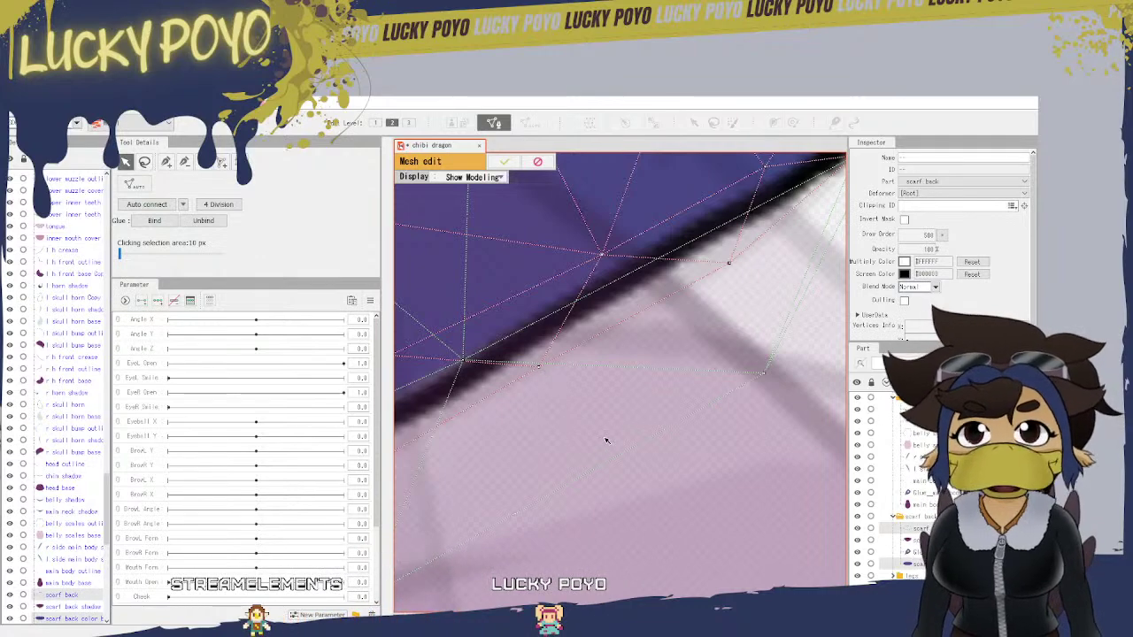
{"action": "left_click_drag", "start_coordinate": [541, 387], "coordinate": [667, 409]}
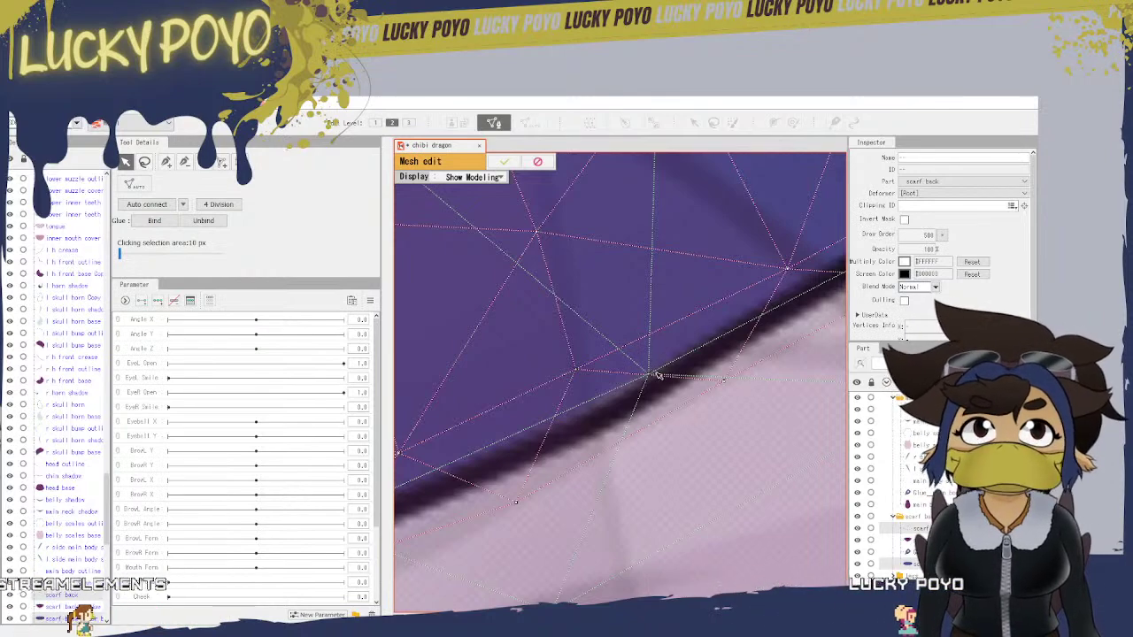
{"action": "mouse_move", "coordinate": [620, 452]}
{"action": "left_mouse_down"}
{"action": "mouse_move", "coordinate": [604, 354]}
{"action": "mouse_move", "coordinate": [528, 493]}
{"action": "mouse_move", "coordinate": [562, 430]}
{"action": "mouse_move", "coordinate": [783, 272]}
{"action": "left_mouse_up"}
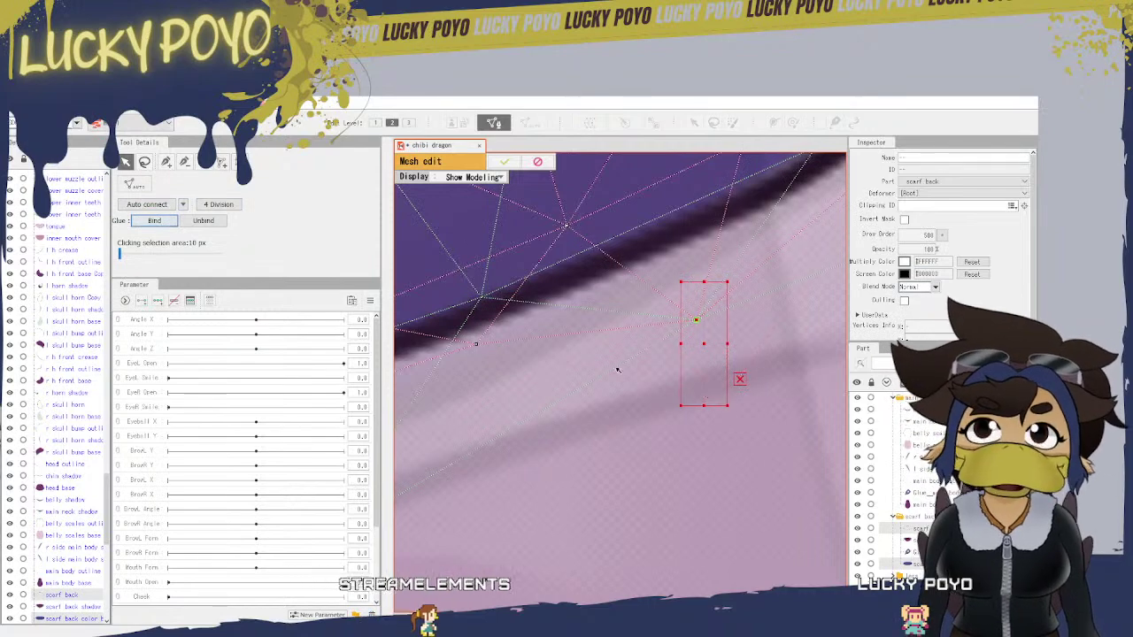
Step: Raise the color base's next bottom-edge vertex, lower the scarf back's vertex to overlap it, and Bind the pair
{"action": "left_click_drag", "start_coordinate": [549, 391], "coordinate": [816, 413]}
{"action": "left_click_drag", "start_coordinate": [592, 564], "coordinate": [536, 511]}
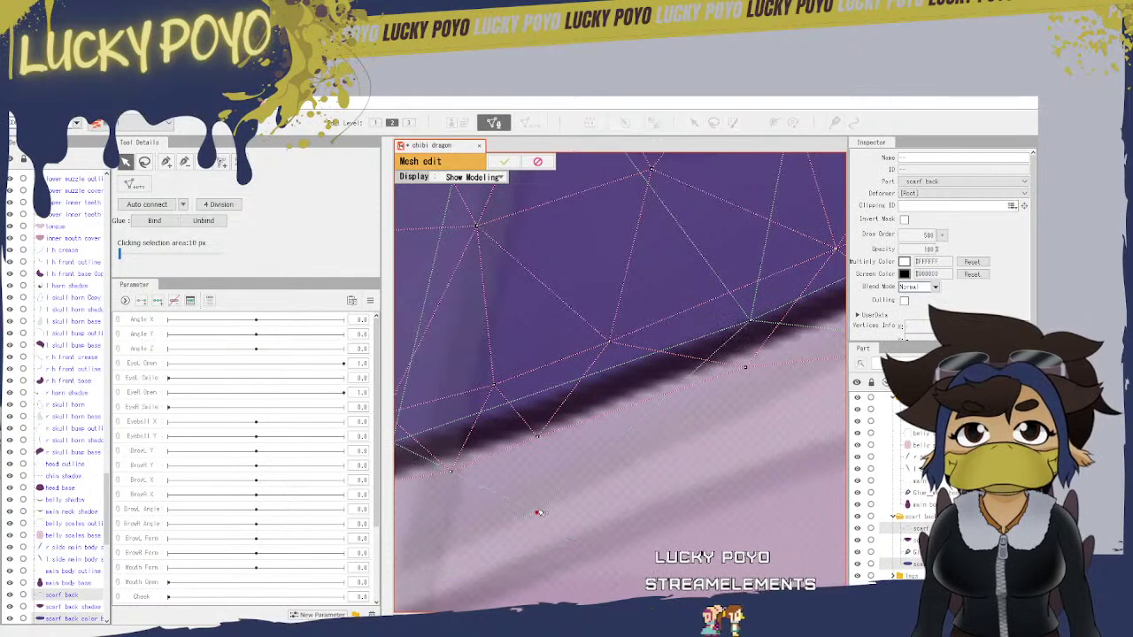
{"action": "left_click_drag", "start_coordinate": [537, 436], "coordinate": [544, 490]}
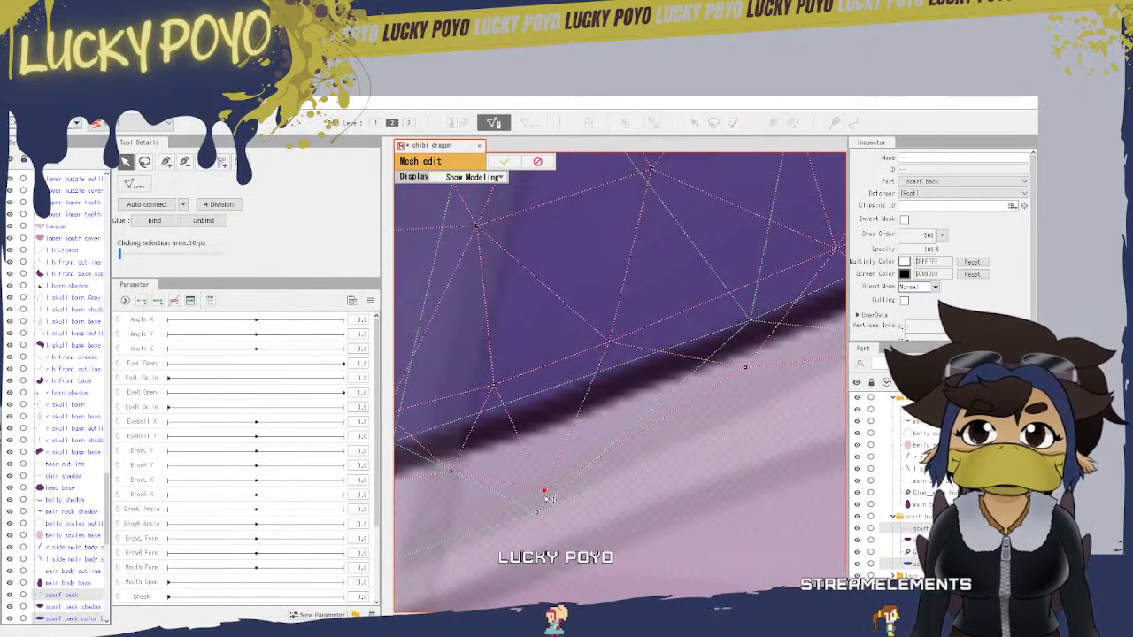
{"action": "left_click", "coordinate": [535, 513]}
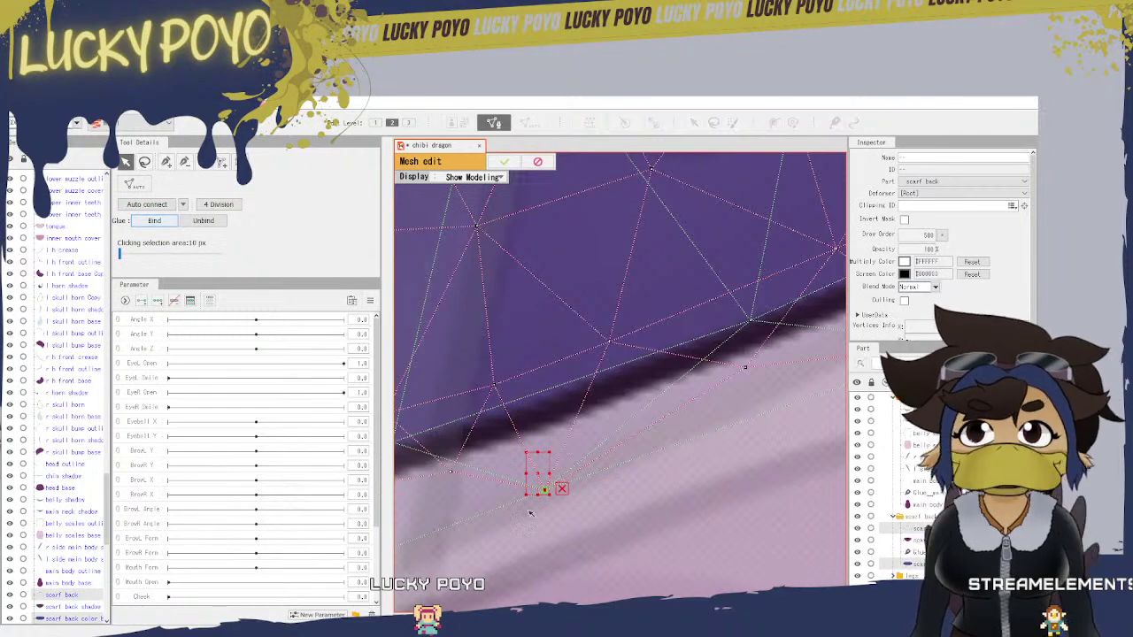
Step: Check the glued vertices along the scarf's bottom edge, opposite end and top edge for unmatched pairs
{"action": "left_click_drag", "start_coordinate": [530, 513], "coordinate": [656, 420]}
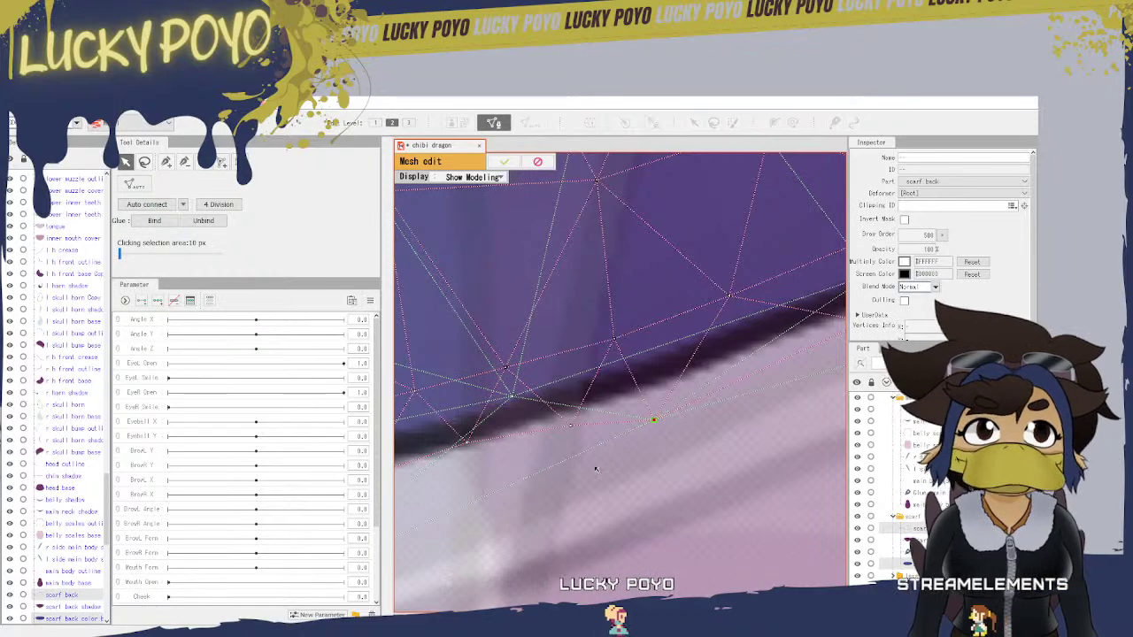
{"action": "left_click_drag", "start_coordinate": [597, 467], "coordinate": [805, 435]}
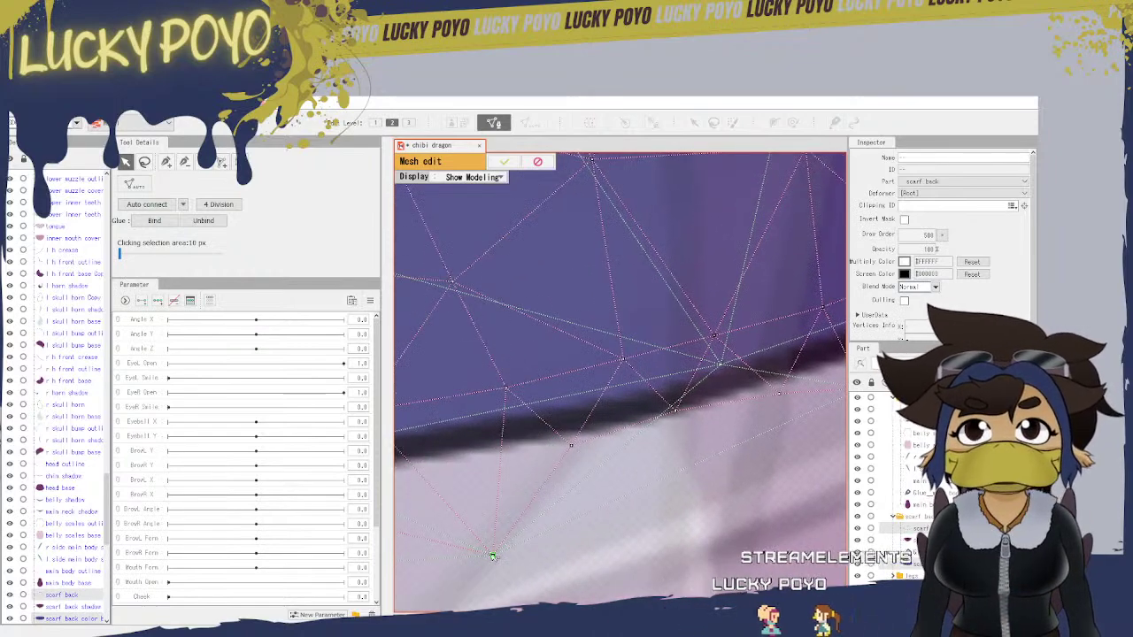
{"action": "left_click_drag", "start_coordinate": [492, 555], "coordinate": [696, 490]}
{"action": "left_click_drag", "start_coordinate": [466, 469], "coordinate": [859, 458]}
{"action": "left_click_drag", "start_coordinate": [605, 521], "coordinate": [698, 503]}
{"action": "scroll", "coordinate": [677, 451], "scroll_direction": "down", "scroll_amount": 4}
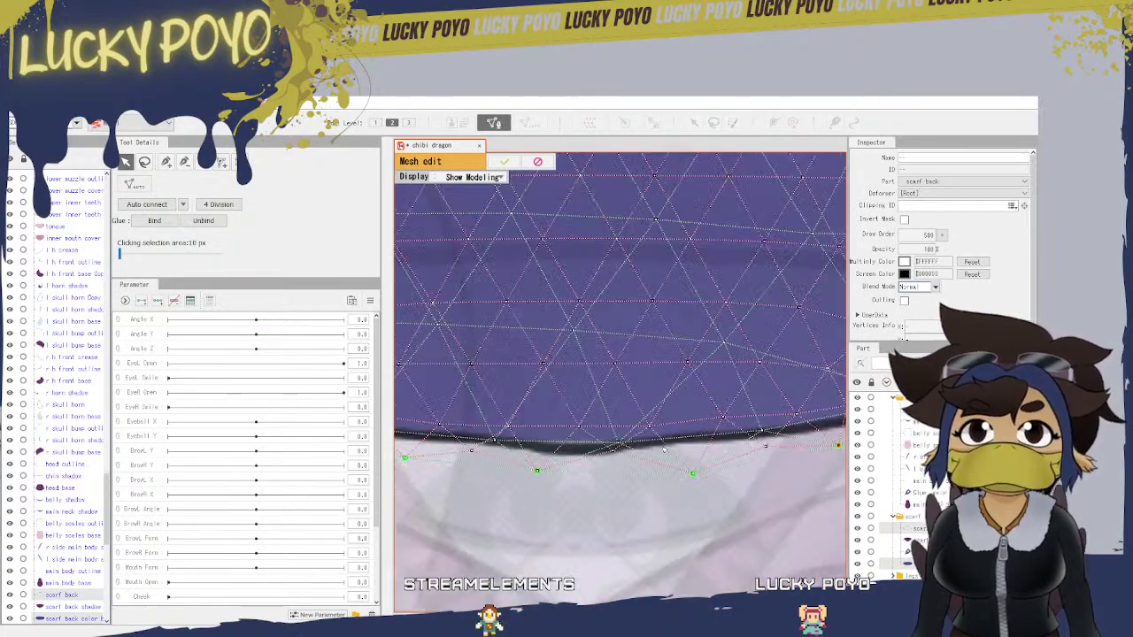
{"action": "scroll", "coordinate": [685, 401], "scroll_direction": "up", "scroll_amount": 5}
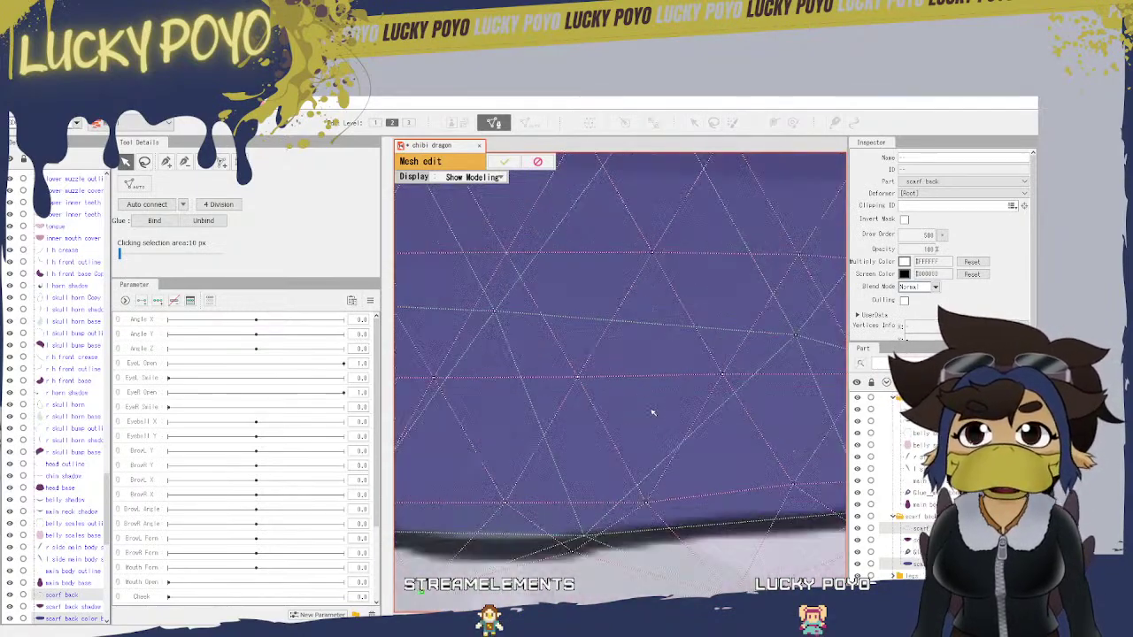
{"action": "left_click_drag", "start_coordinate": [733, 394], "coordinate": [625, 468]}
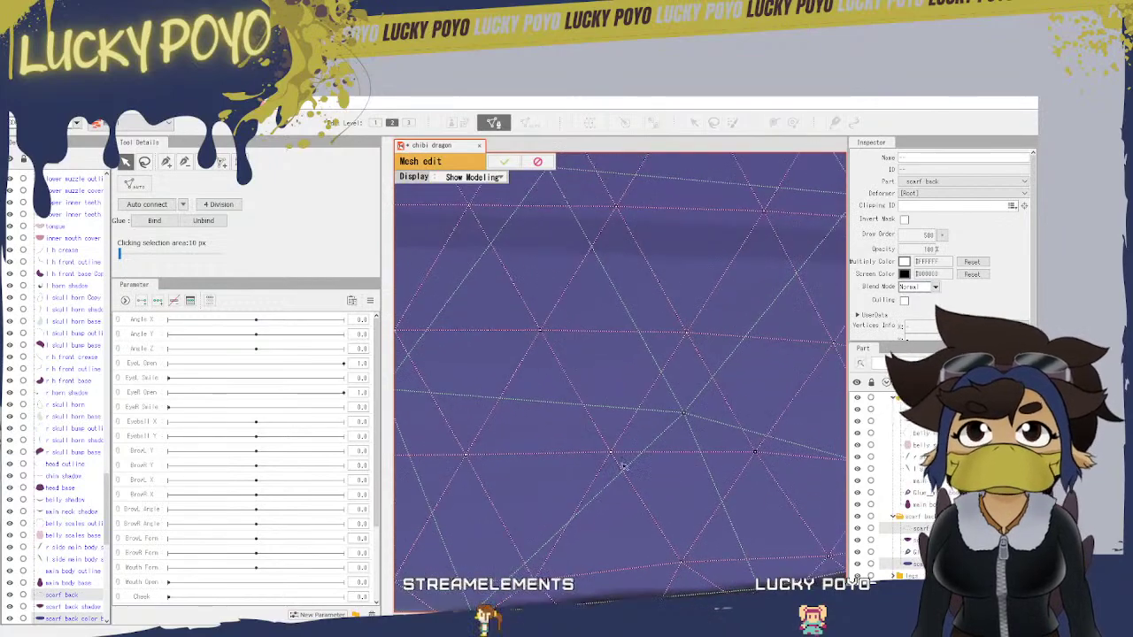
{"action": "mouse_move", "coordinate": [759, 461]}
{"action": "left_mouse_down"}
{"action": "mouse_move", "coordinate": [617, 448]}
{"action": "mouse_move", "coordinate": [597, 462]}
{"action": "left_mouse_up"}
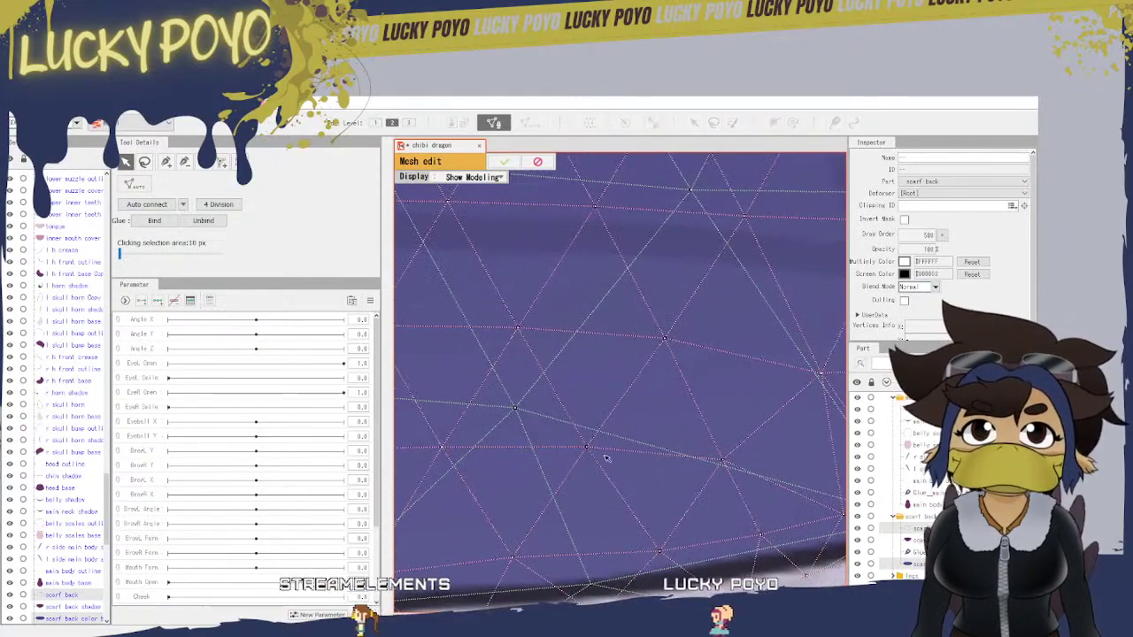
{"action": "mouse_move", "coordinate": [734, 412]}
{"action": "left_mouse_down"}
{"action": "mouse_move", "coordinate": [615, 470]}
{"action": "mouse_move", "coordinate": [655, 570]}
{"action": "mouse_move", "coordinate": [825, 547]}
{"action": "left_mouse_up"}
{"action": "scroll", "coordinate": [687, 447], "scroll_direction": "down", "scroll_amount": 5}
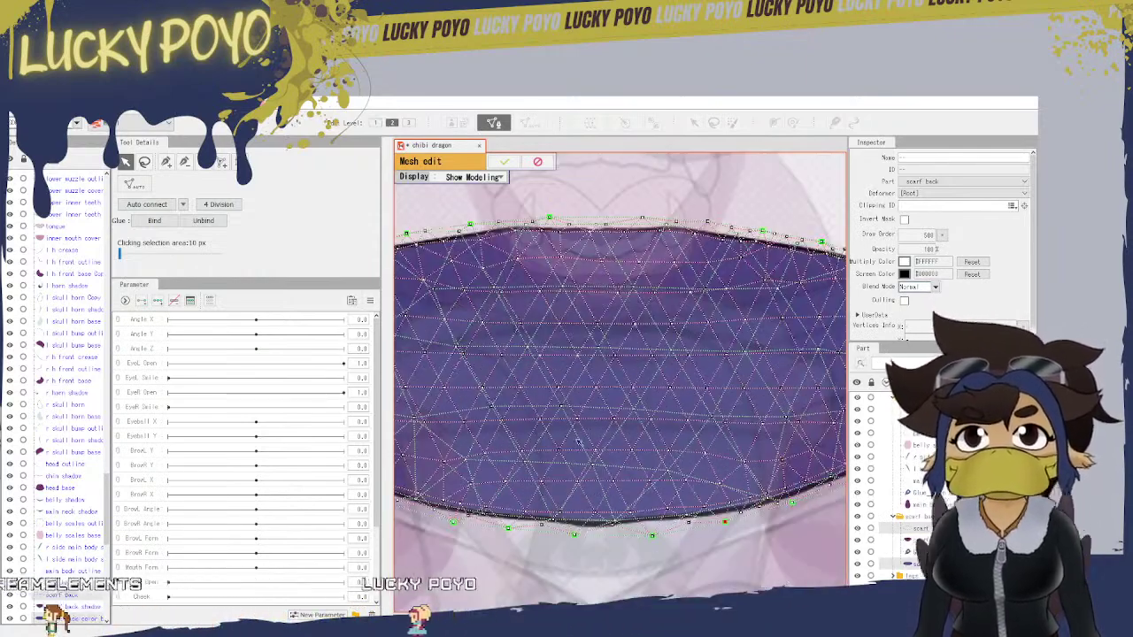
{"action": "left_click_drag", "start_coordinate": [558, 455], "coordinate": [795, 400]}
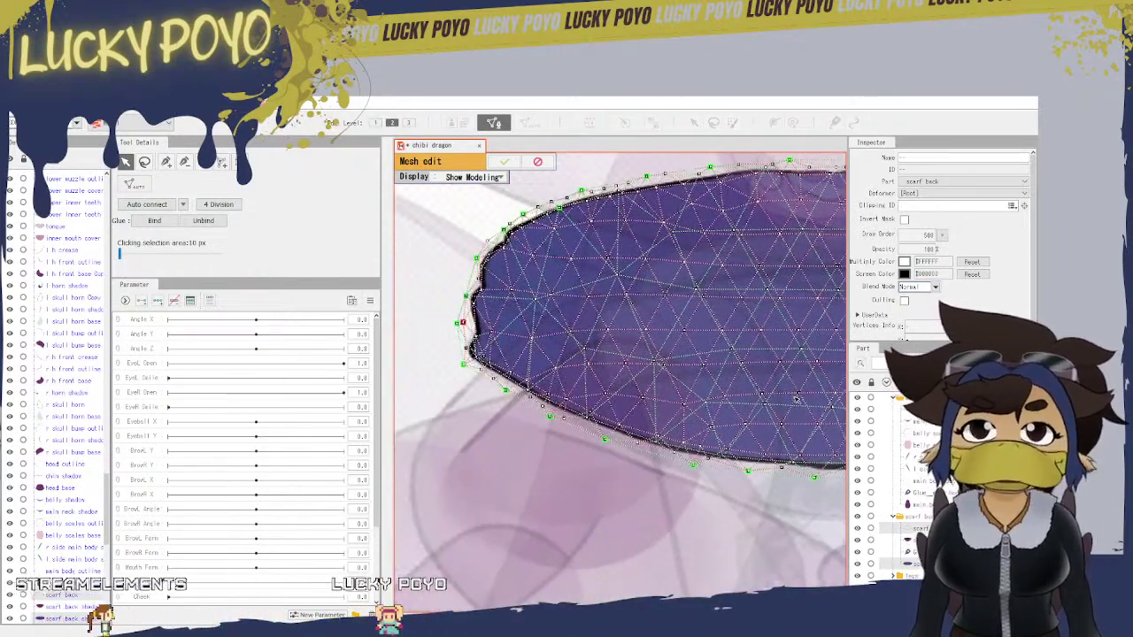
{"action": "scroll", "coordinate": [565, 372], "scroll_direction": "up", "scroll_amount": 5}
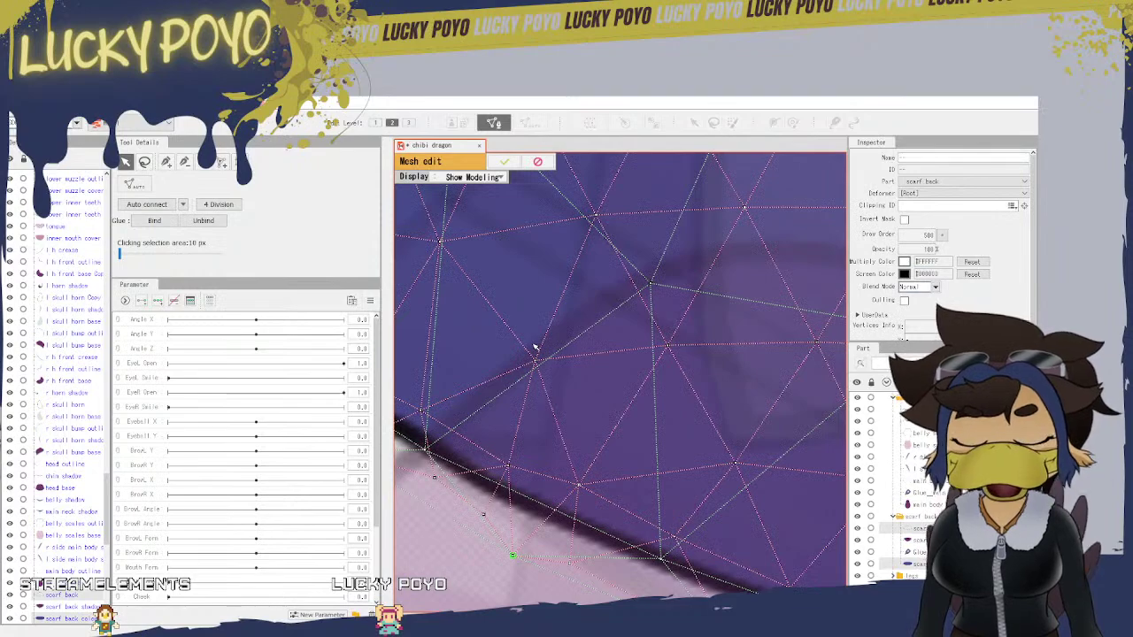
{"action": "scroll", "coordinate": [674, 330], "scroll_direction": "down", "scroll_amount": 4}
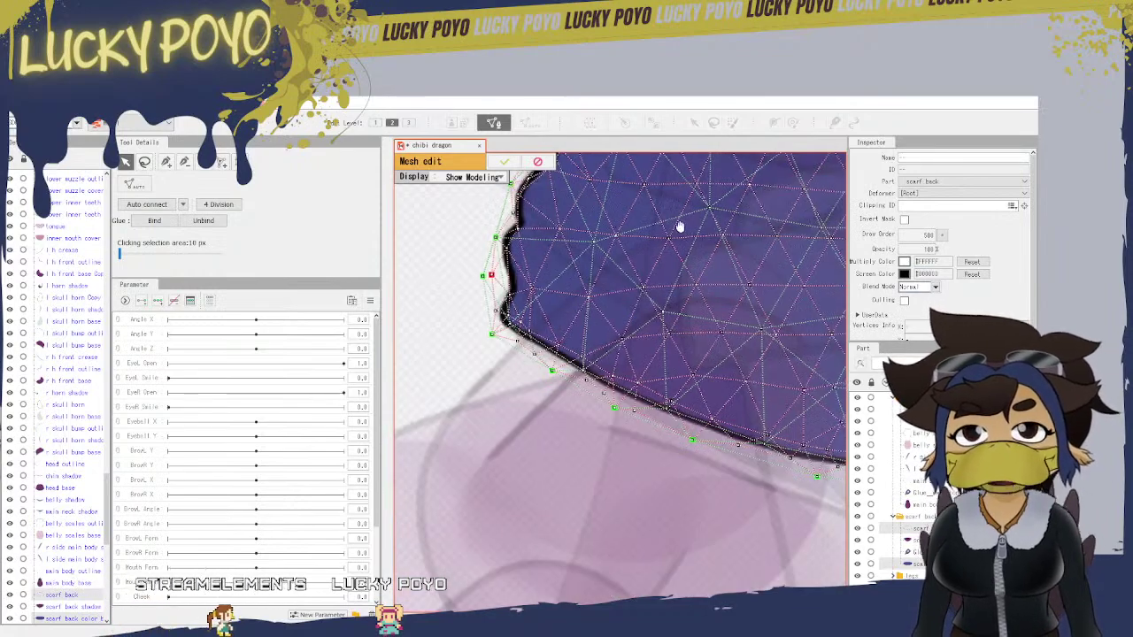
{"action": "left_click_drag", "start_coordinate": [678, 227], "coordinate": [357, 515]}
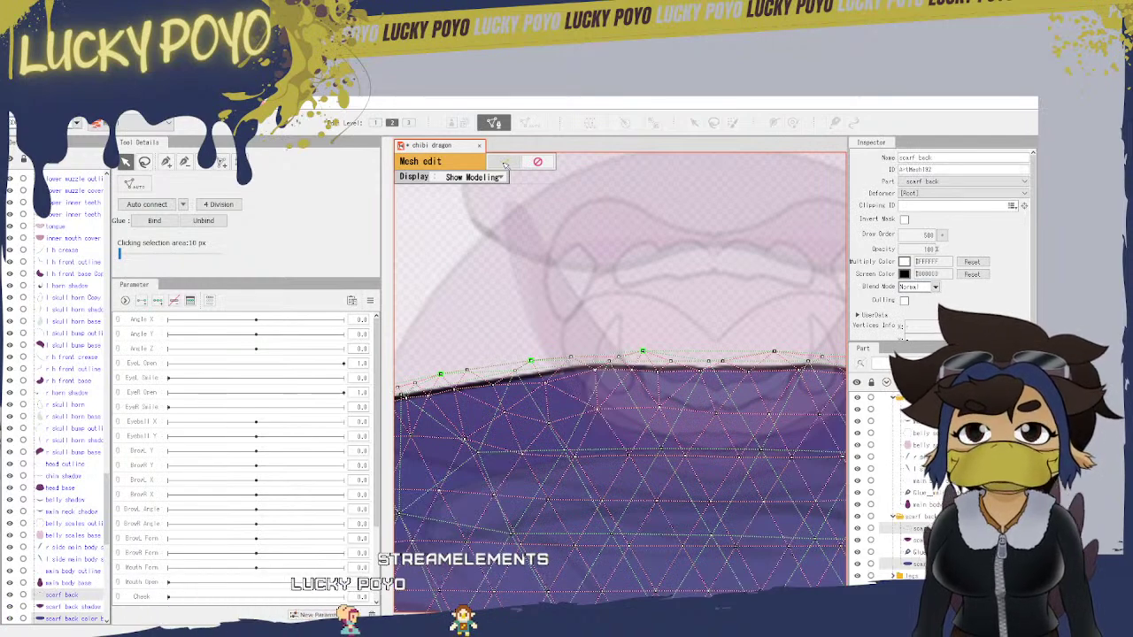
Step: Apply the mesh edit, select the scarf back color base, and raise its top-edge vertex slightly toward the outline
{"action": "left_click", "coordinate": [505, 162]}
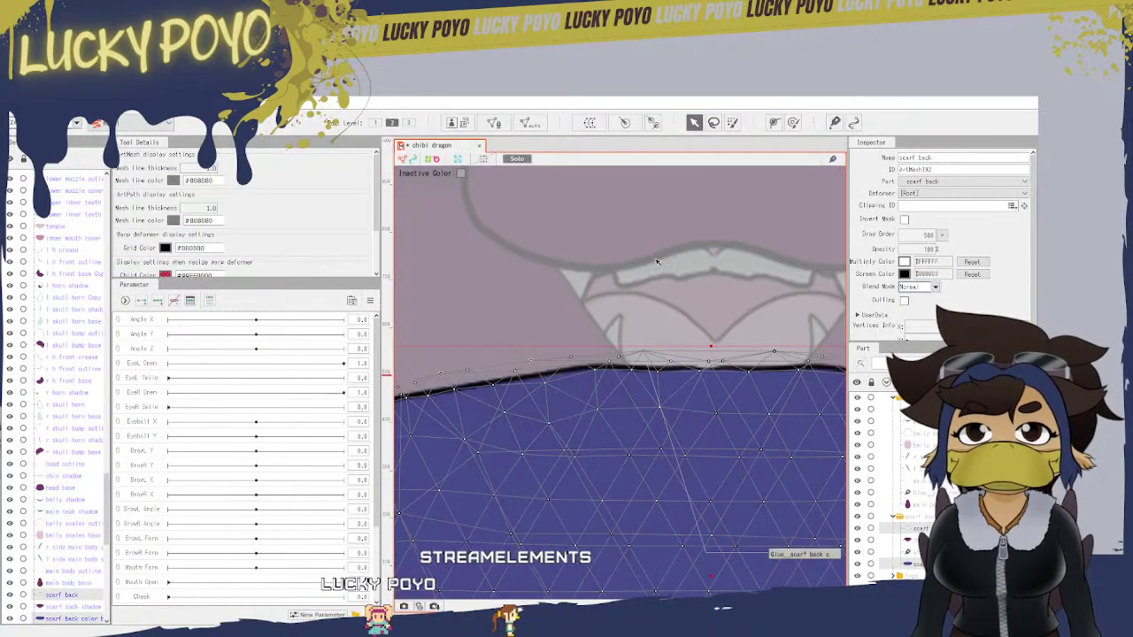
{"action": "left_click", "coordinate": [547, 378]}
{"action": "scroll", "coordinate": [535, 368], "scroll_direction": "up", "scroll_amount": 3}
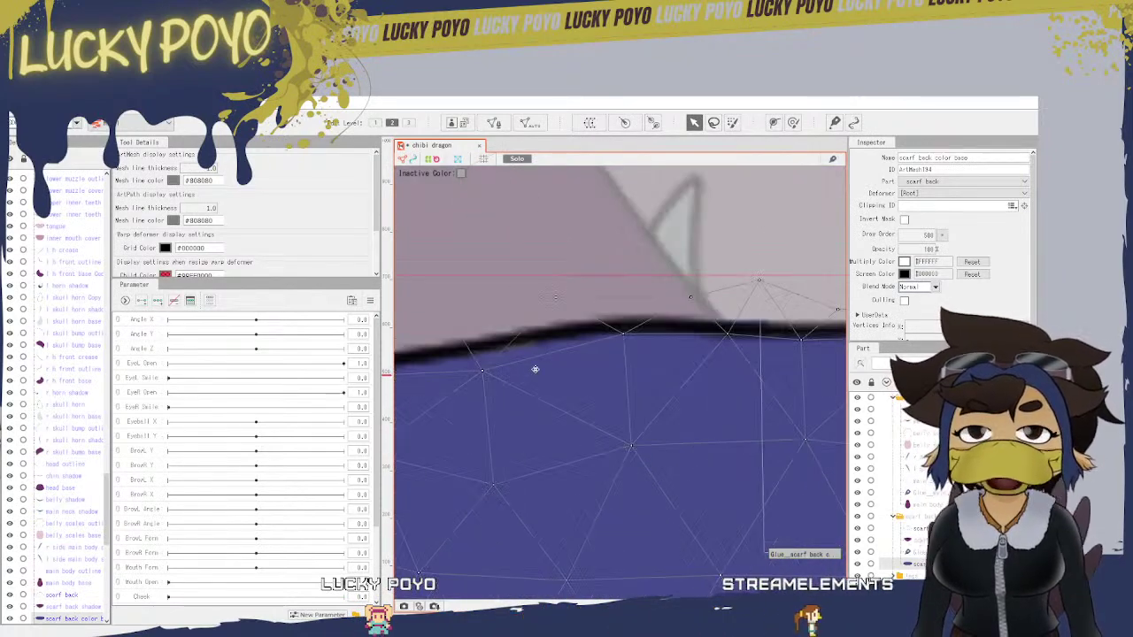
{"action": "left_click_drag", "start_coordinate": [483, 370], "coordinate": [483, 366]}
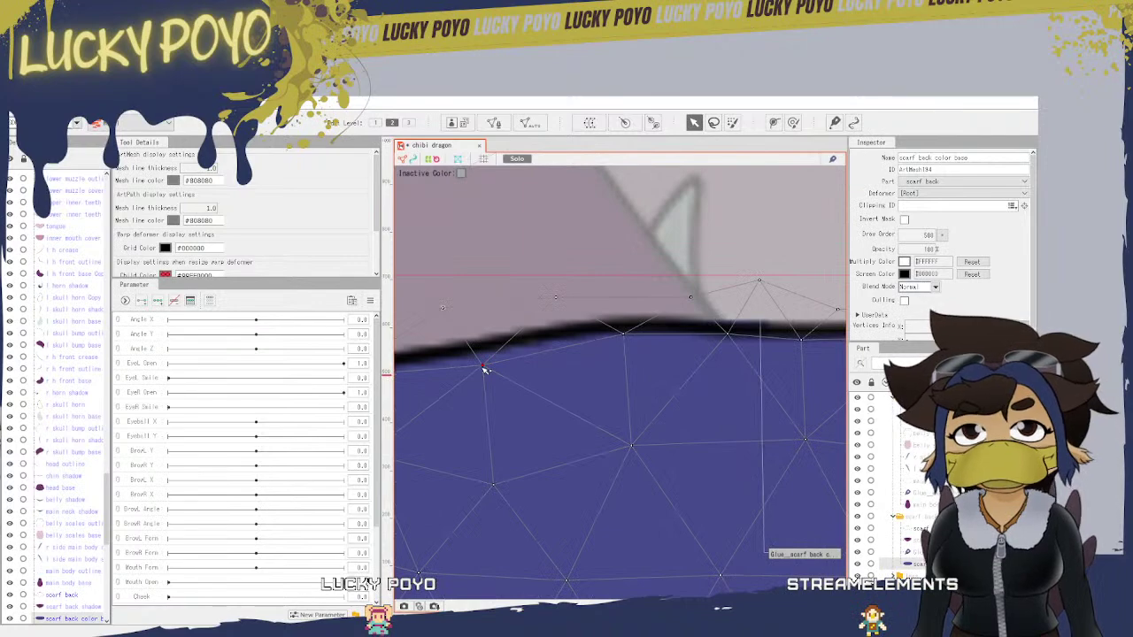
Step: Examine how the color base's edge vertices sit against the black outline all the way around the scarf
{"action": "scroll", "coordinate": [599, 410], "scroll_direction": "down", "scroll_amount": 4}
{"action": "scroll", "coordinate": [705, 452], "scroll_direction": "up", "scroll_amount": 3}
{"action": "scroll", "coordinate": [620, 484], "scroll_direction": "down", "scroll_amount": 1}
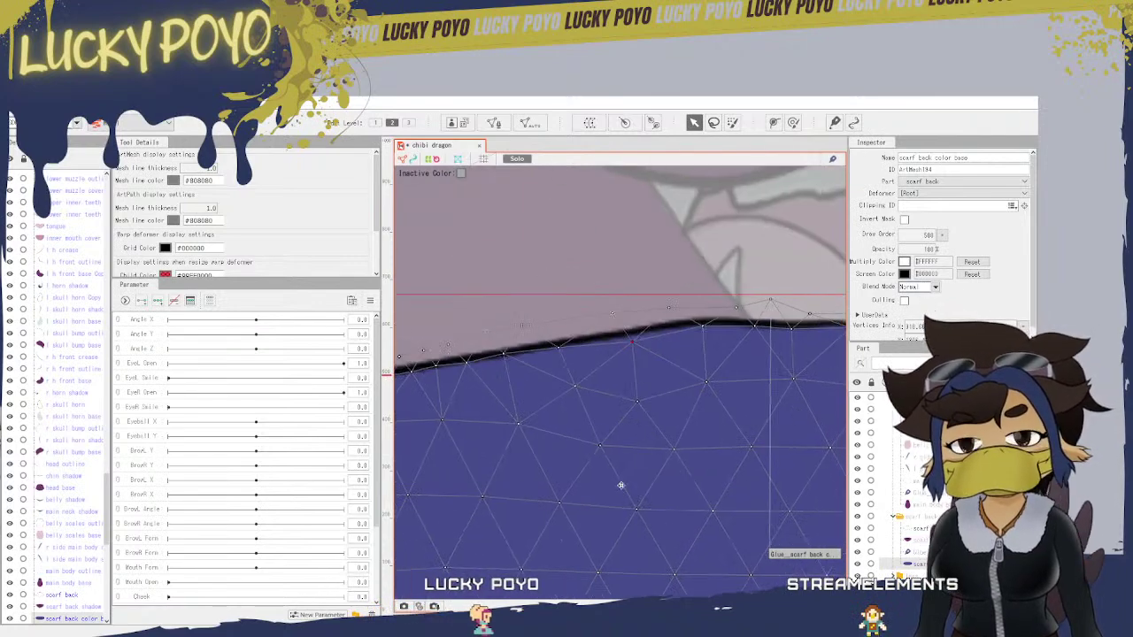
{"action": "scroll", "coordinate": [621, 483], "scroll_direction": "up", "scroll_amount": 2}
{"action": "left_click_drag", "start_coordinate": [589, 553], "coordinate": [839, 400]}
{"action": "left_click_drag", "start_coordinate": [492, 412], "coordinate": [676, 290]}
{"action": "scroll", "coordinate": [696, 361], "scroll_direction": "down", "scroll_amount": 2}
{"action": "scroll", "coordinate": [765, 483], "scroll_direction": "up", "scroll_amount": 2}
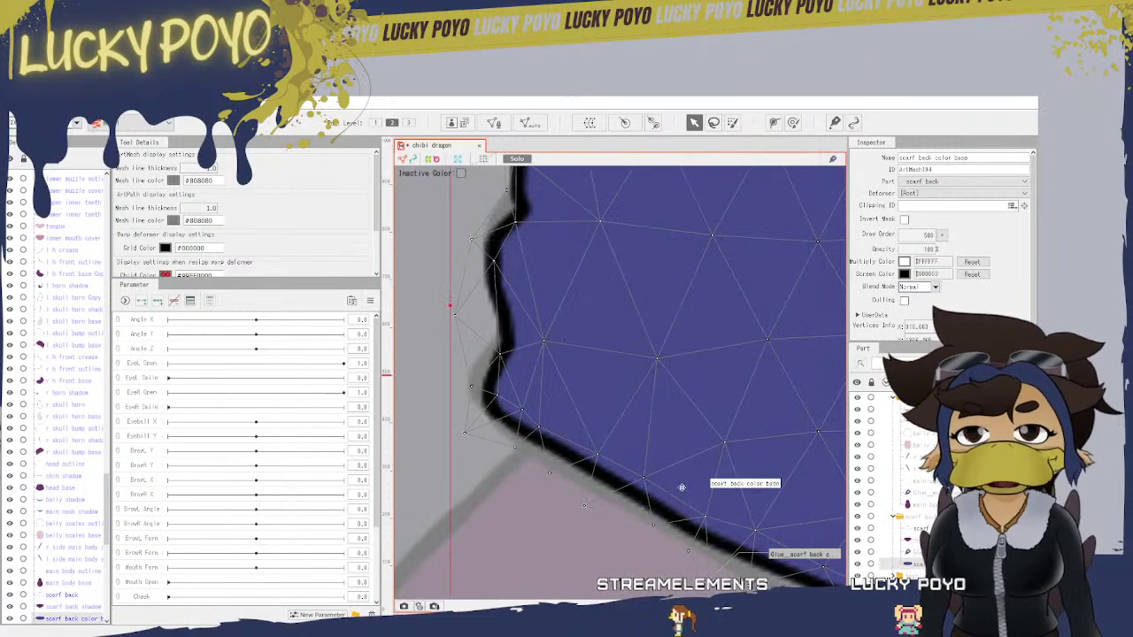
{"action": "left_click_drag", "start_coordinate": [706, 465], "coordinate": [440, 244]}
{"action": "left_click_drag", "start_coordinate": [725, 322], "coordinate": [496, 336]}
{"action": "left_click_drag", "start_coordinate": [739, 321], "coordinate": [509, 299]}
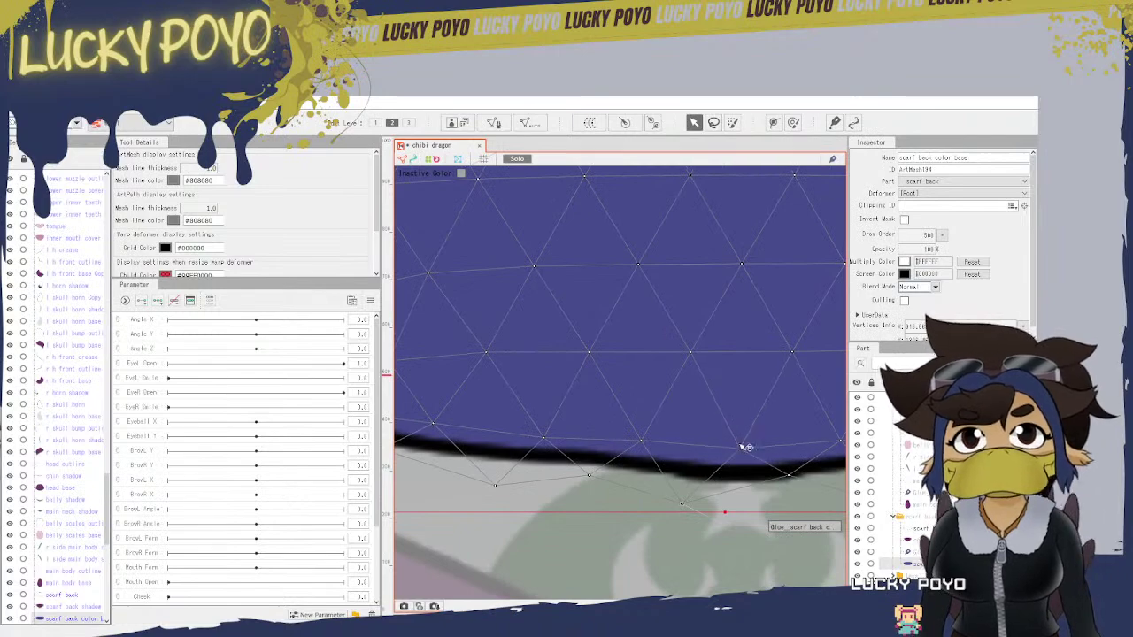
{"action": "left_click_drag", "start_coordinate": [787, 406], "coordinate": [571, 401]}
{"action": "left_click_drag", "start_coordinate": [792, 387], "coordinate": [450, 432]}
{"action": "left_click_drag", "start_coordinate": [776, 346], "coordinate": [592, 395]}
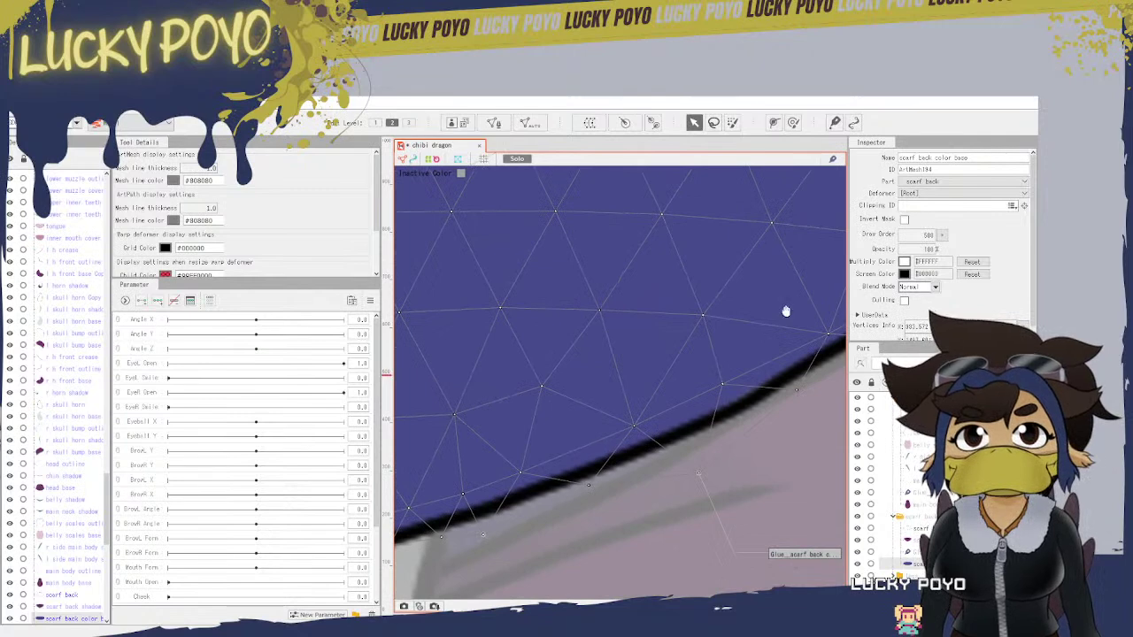
{"action": "left_click_drag", "start_coordinate": [786, 311], "coordinate": [539, 409]}
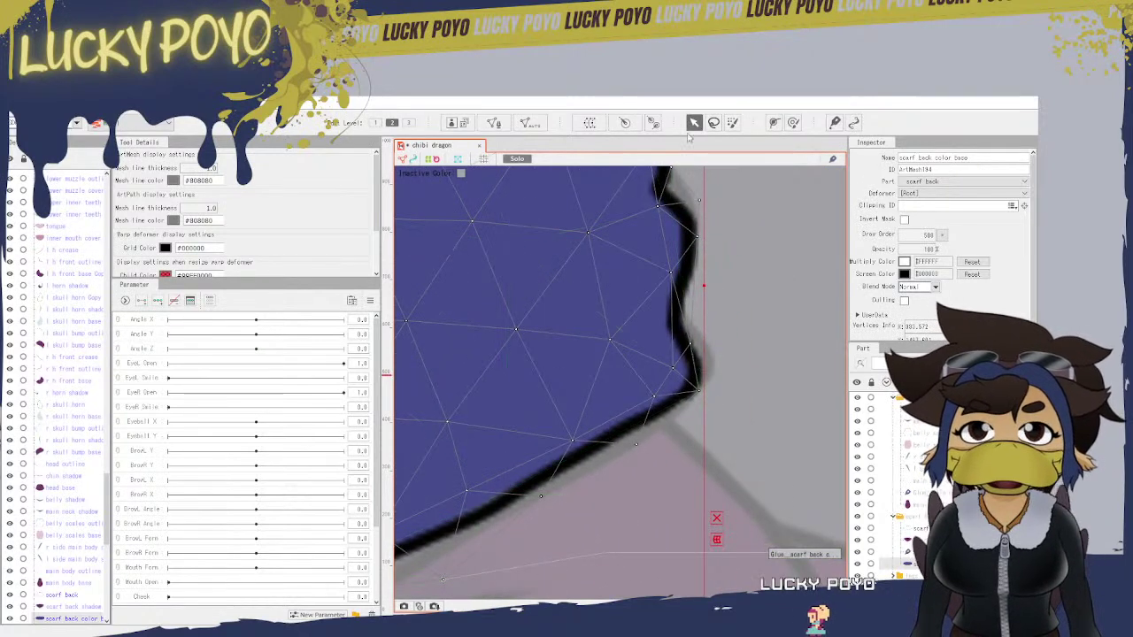
{"action": "left_click_drag", "start_coordinate": [691, 278], "coordinate": [785, 578]}
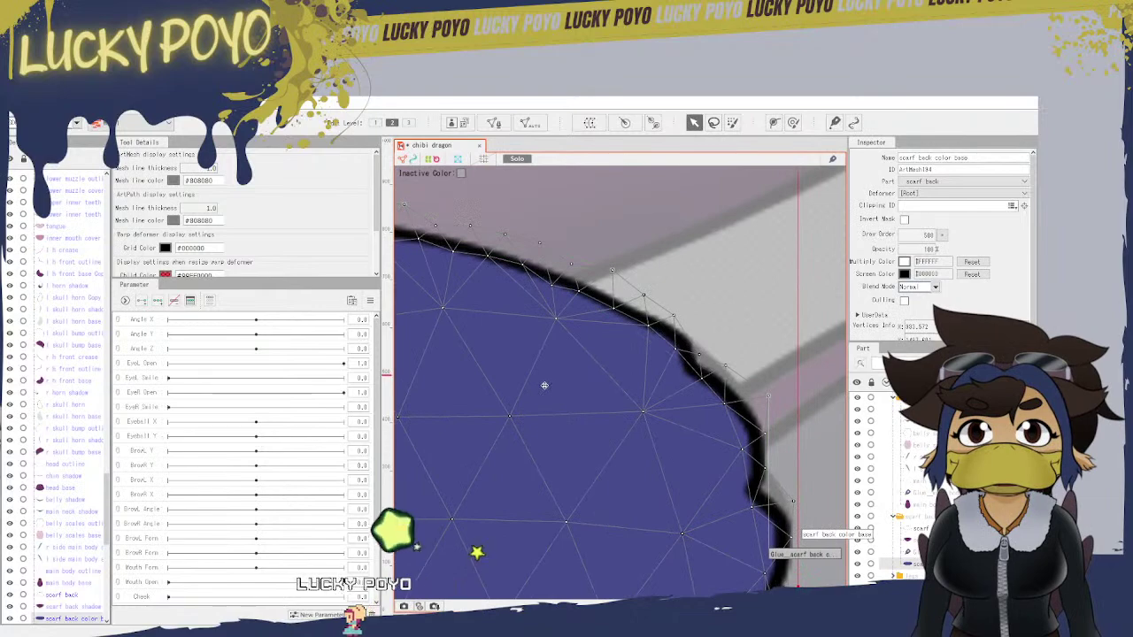
{"action": "left_click_drag", "start_coordinate": [543, 381], "coordinate": [799, 513]}
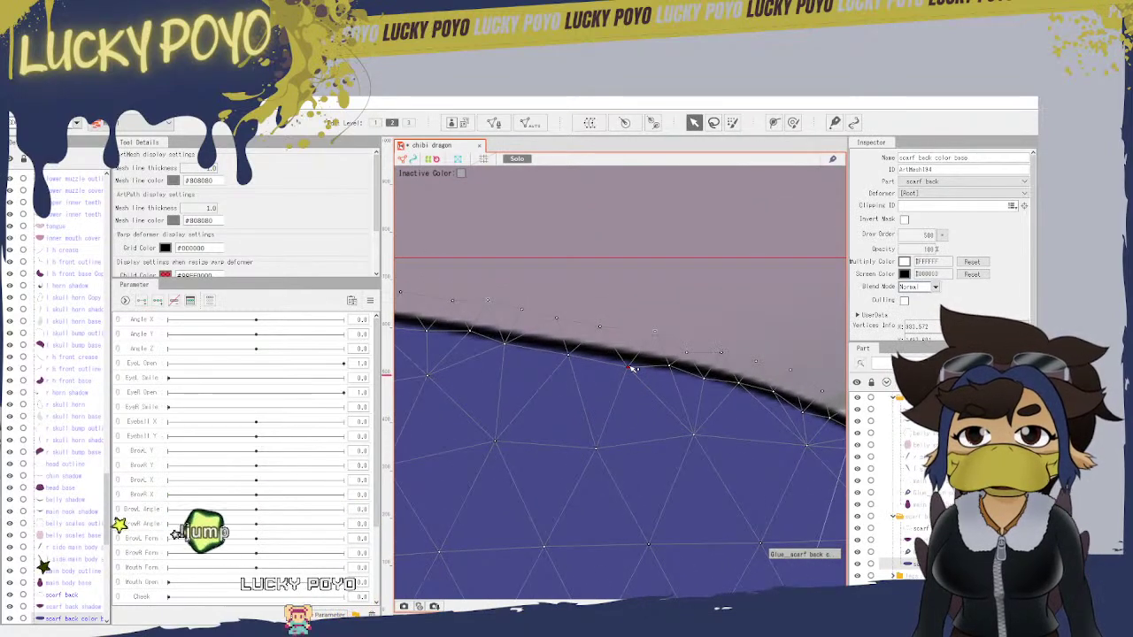
{"action": "left_click_drag", "start_coordinate": [578, 410], "coordinate": [793, 462]}
{"action": "left_click_drag", "start_coordinate": [529, 461], "coordinate": [666, 470]}
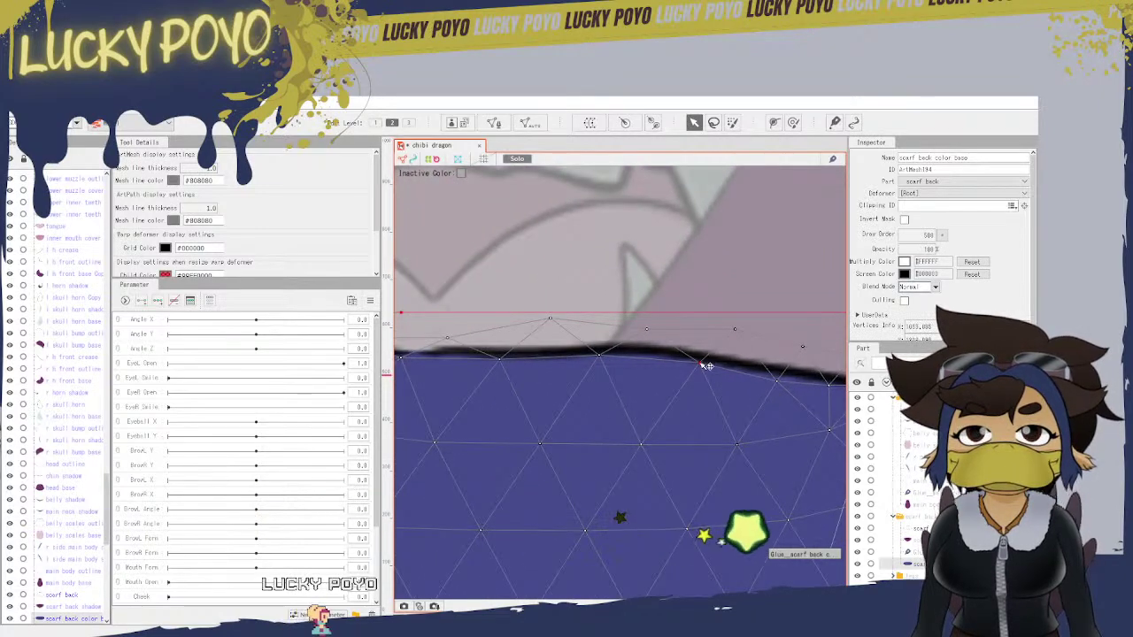
Step: Select the scarf back mesh and turn off Solo to show the whole dragon in full color
{"action": "left_click_drag", "start_coordinate": [598, 431], "coordinate": [920, 454]}
{"action": "left_click", "coordinate": [920, 528]}
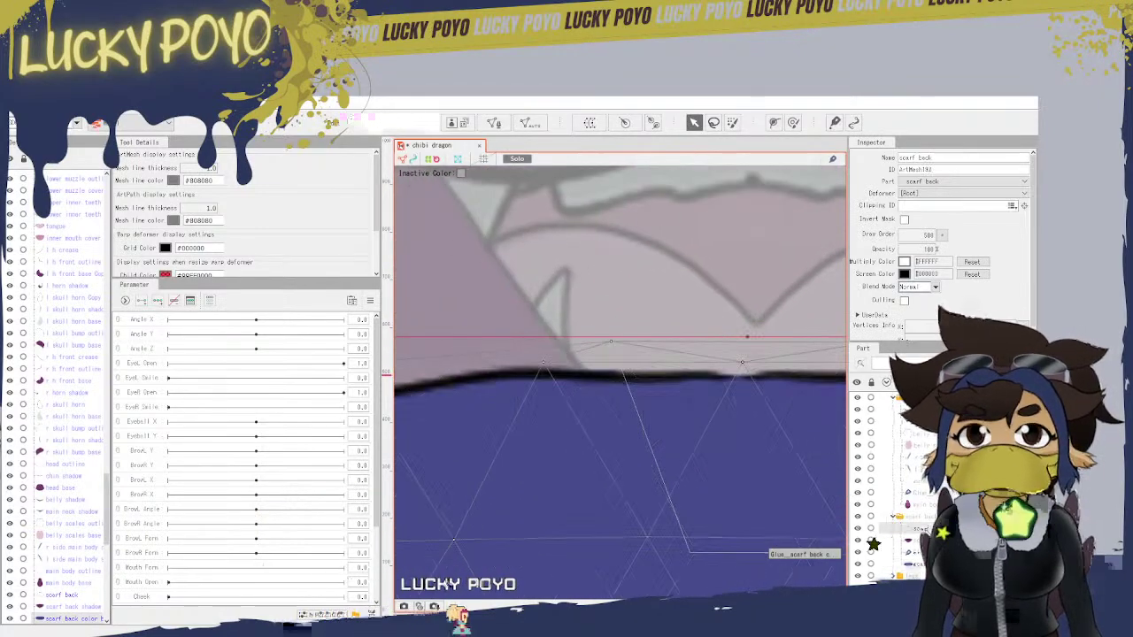
{"action": "left_click_drag", "start_coordinate": [759, 409], "coordinate": [636, 463]}
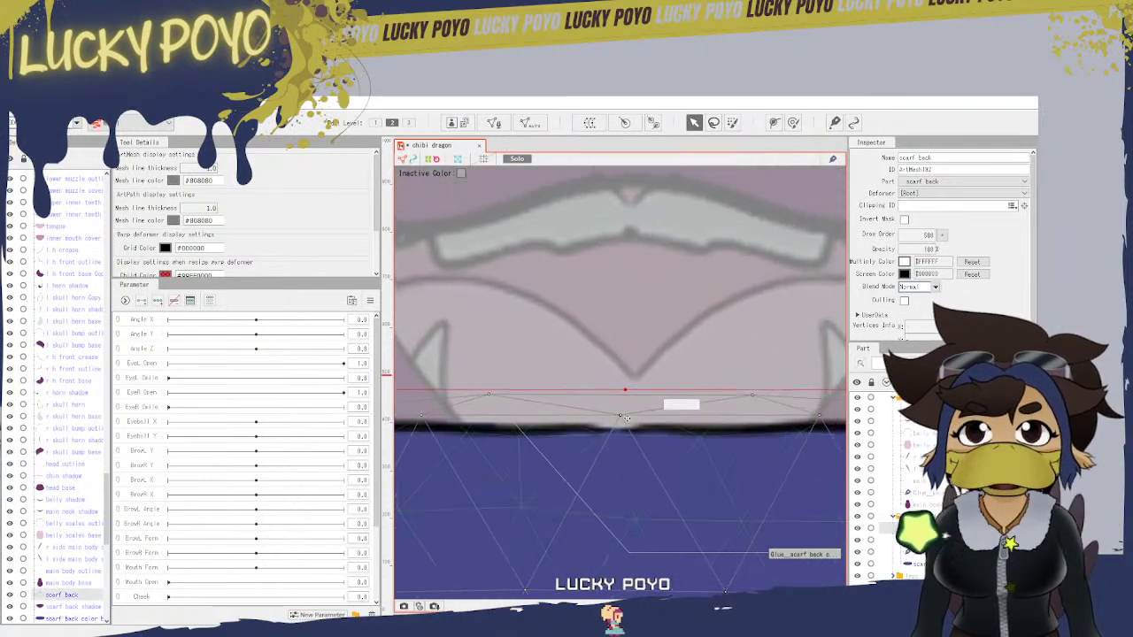
{"action": "left_click", "coordinate": [519, 160]}
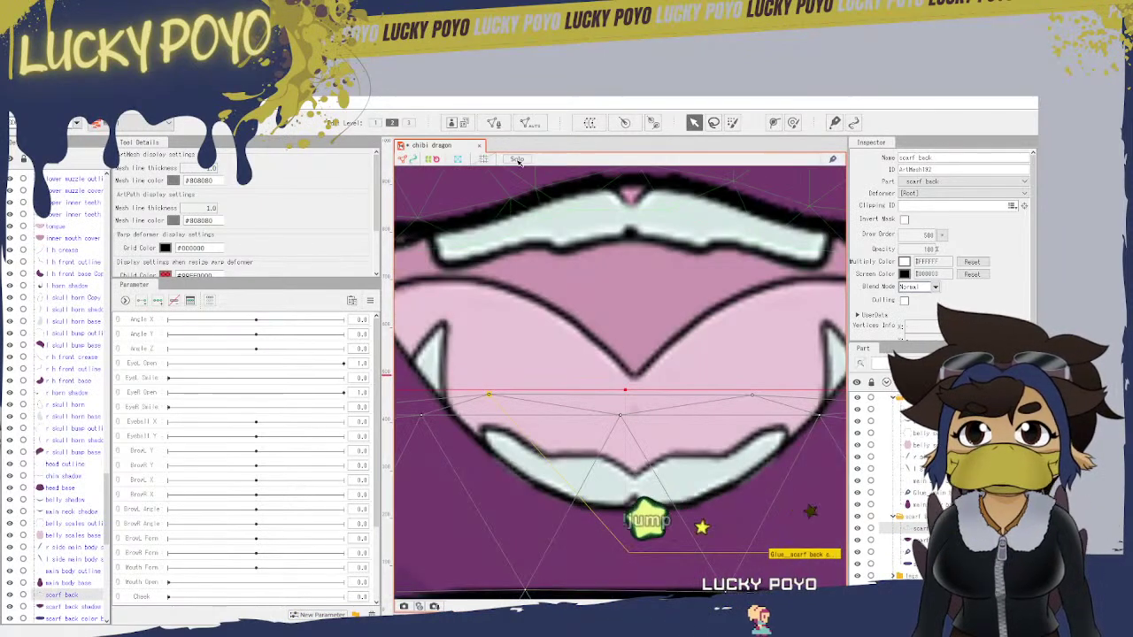
Step: Inspect the scarf back's glued vertices along the top edge in mesh edit mode, then exit mesh editing
{"action": "left_click", "coordinate": [495, 123]}
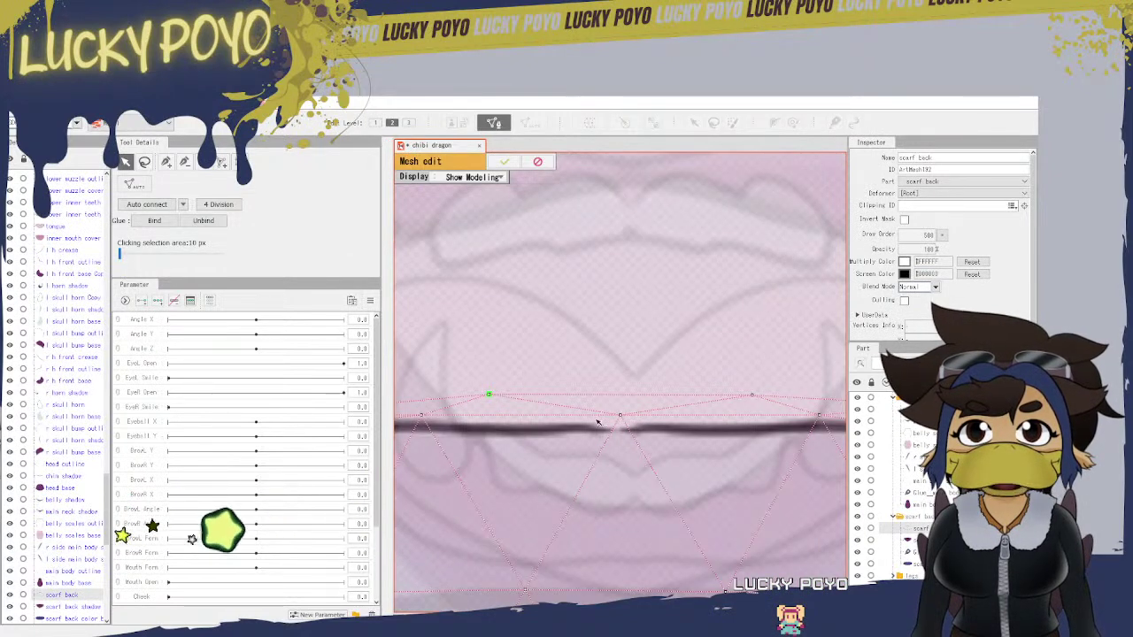
{"action": "left_click_drag", "start_coordinate": [586, 468], "coordinate": [872, 383]}
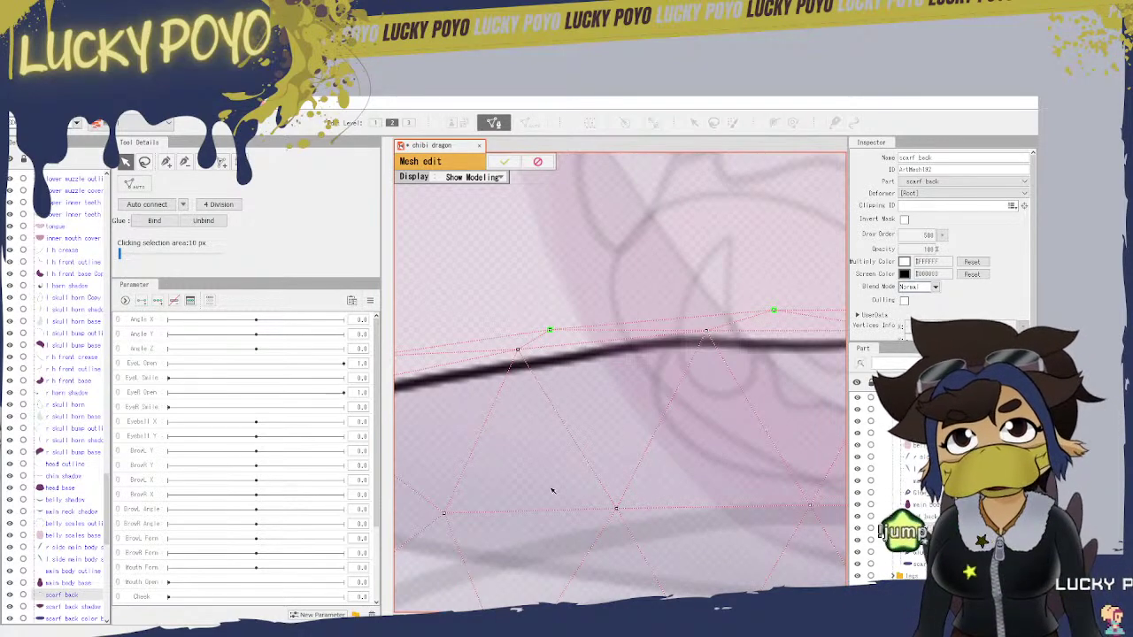
{"action": "left_click_drag", "start_coordinate": [545, 495], "coordinate": [889, 417]}
{"action": "scroll", "coordinate": [684, 488], "scroll_direction": "down", "scroll_amount": 2}
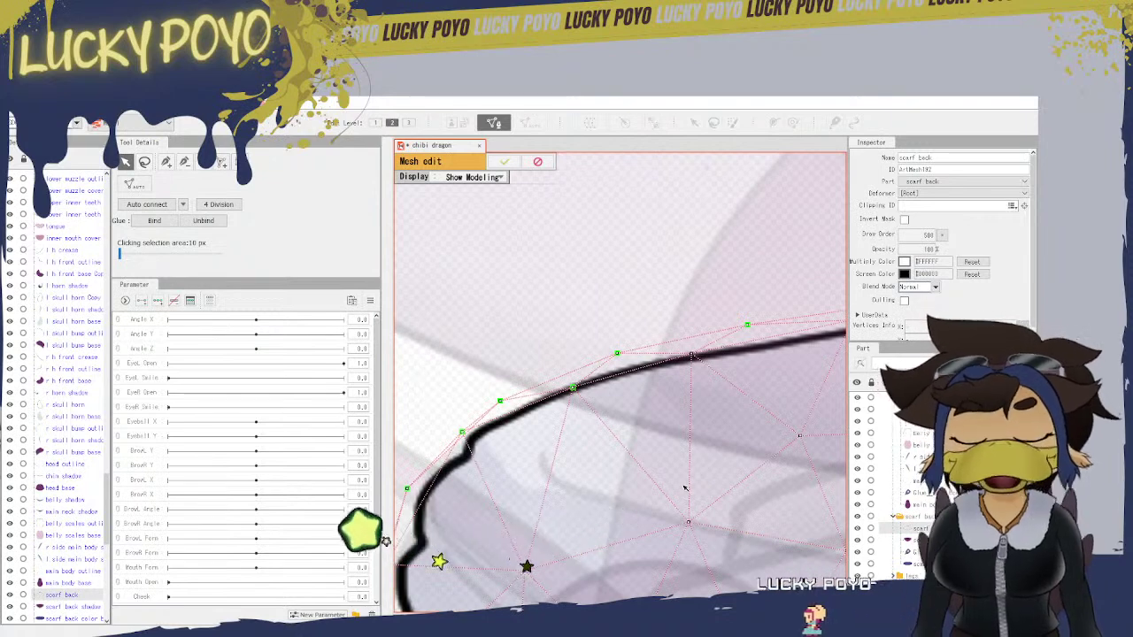
{"action": "left_click", "coordinate": [504, 163]}
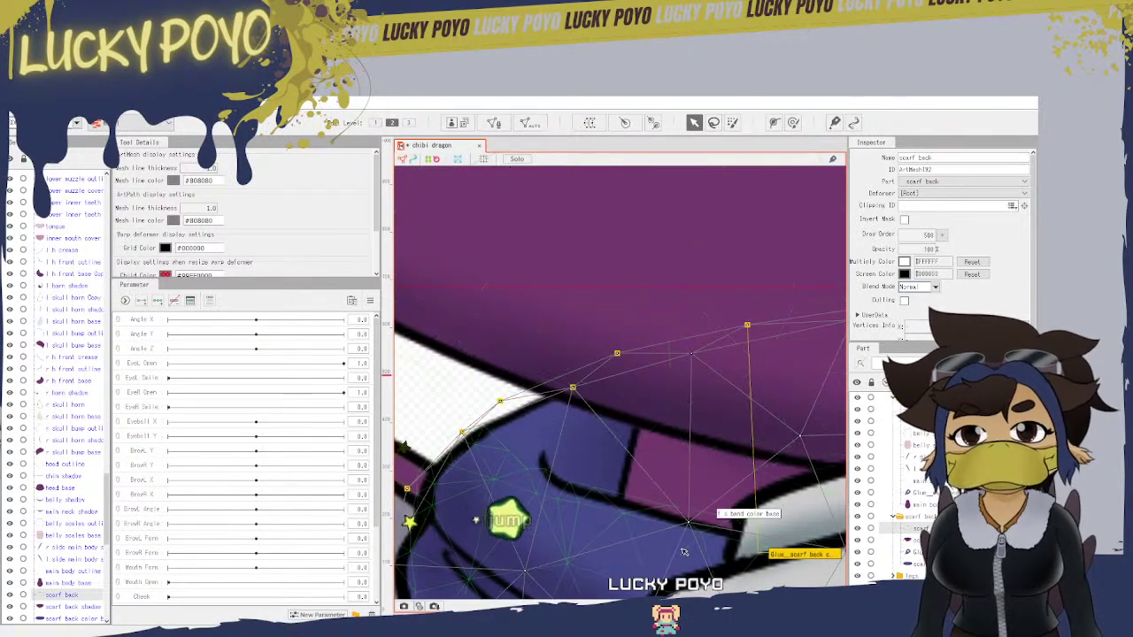
Step: Select the legs part folder and save the chibi dragon model
{"action": "left_click_drag", "start_coordinate": [681, 547], "coordinate": [349, 264]}
{"action": "scroll", "coordinate": [547, 411], "scroll_direction": "down", "scroll_amount": 2}
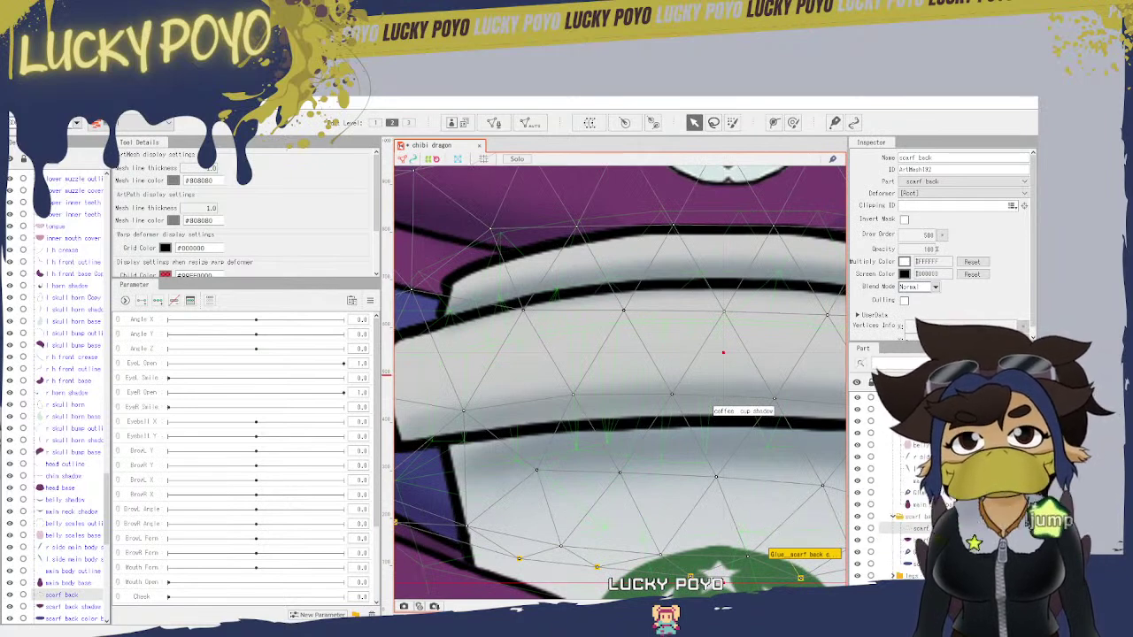
{"action": "left_click", "coordinate": [911, 576]}
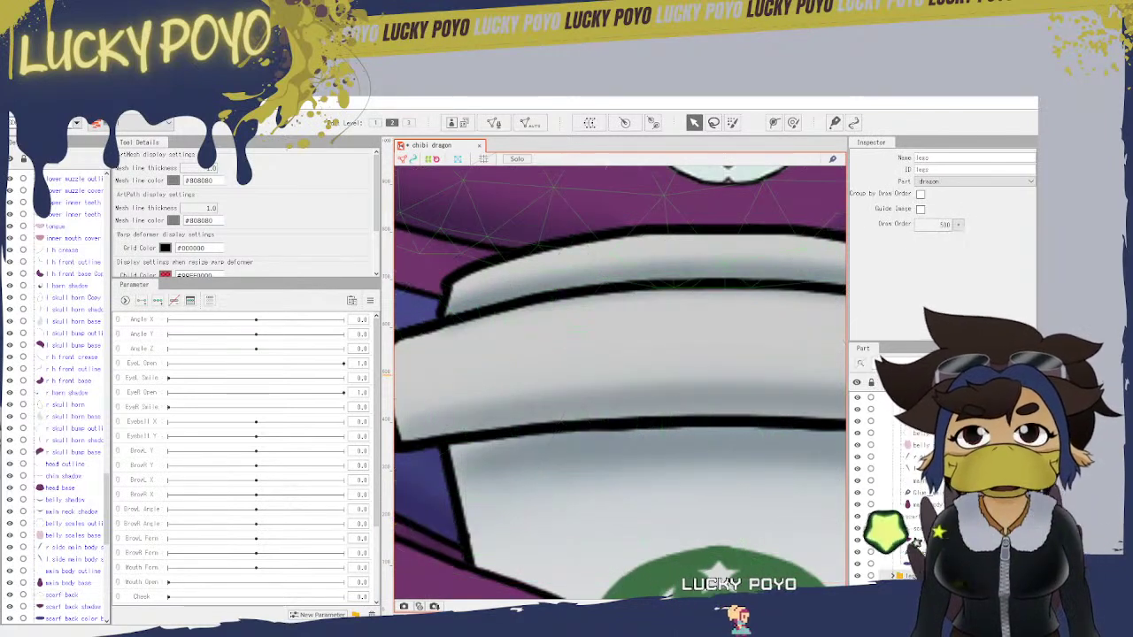
{"action": "left_click", "coordinate": [16, 103]}
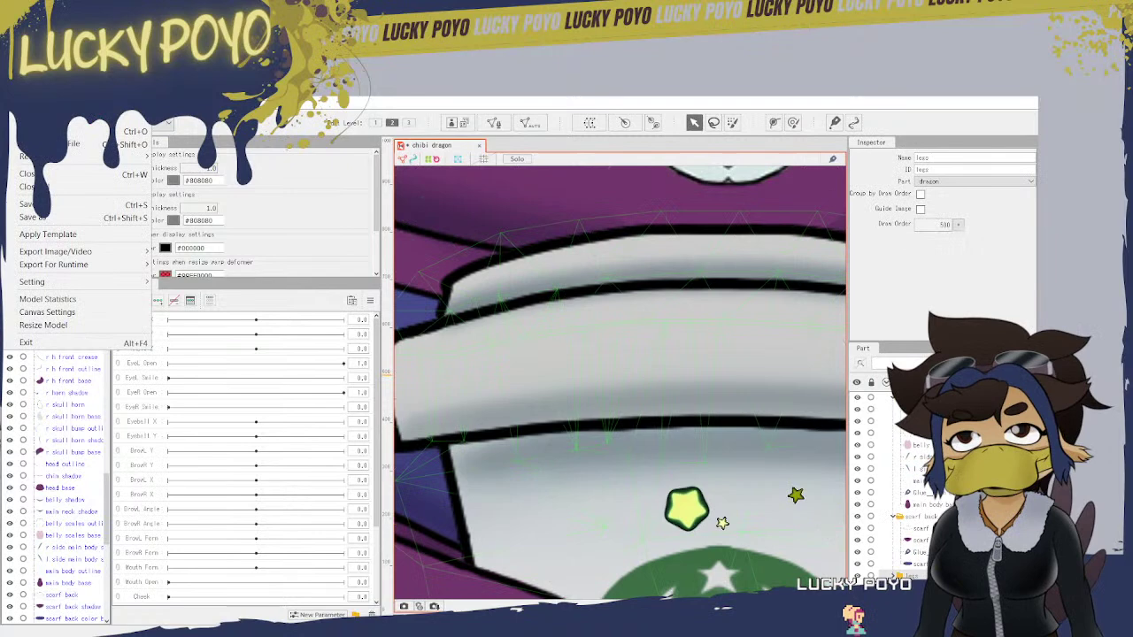
{"action": "left_click", "coordinate": [59, 204]}
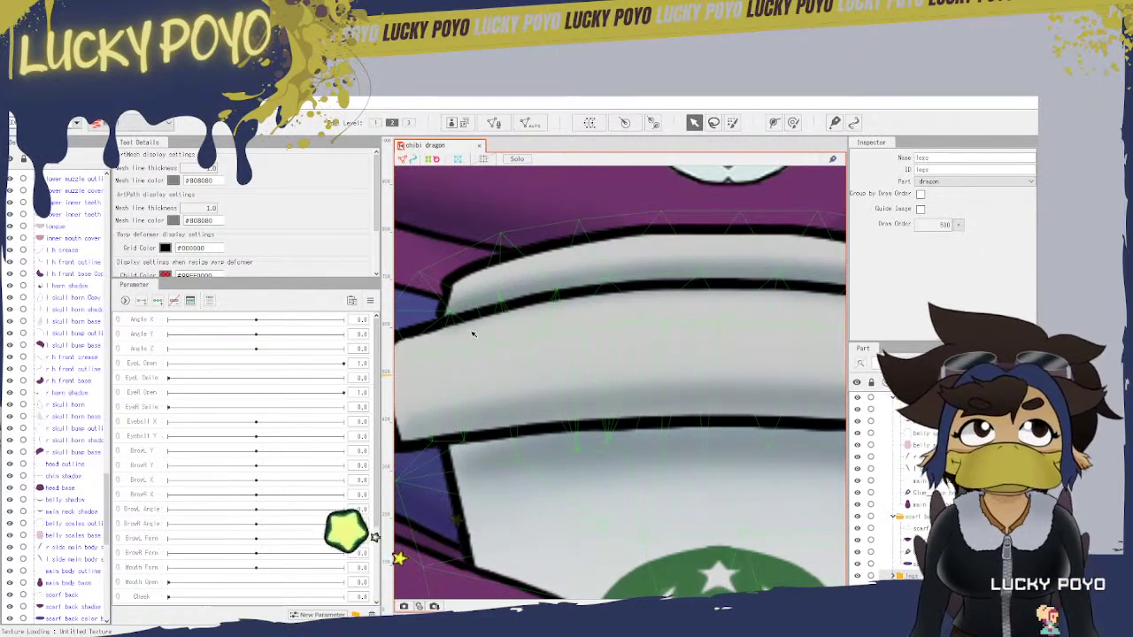
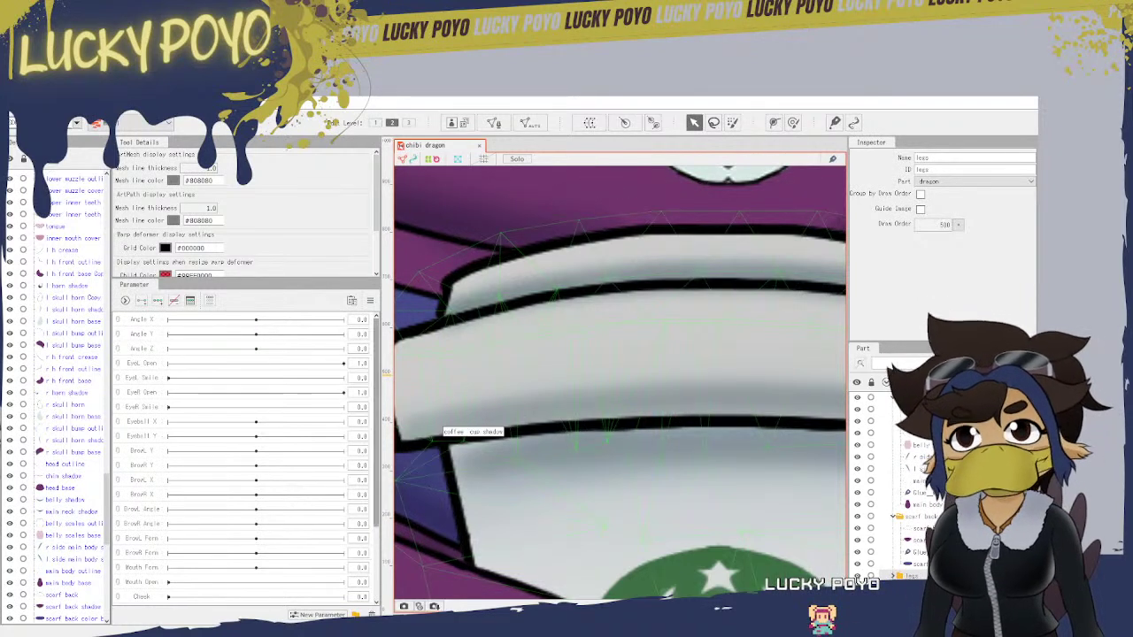
Step: Expand the legs and left leg folders and select the l leg base Copy mesh
{"action": "scroll", "coordinate": [531, 460], "scroll_direction": "down", "scroll_amount": 3}
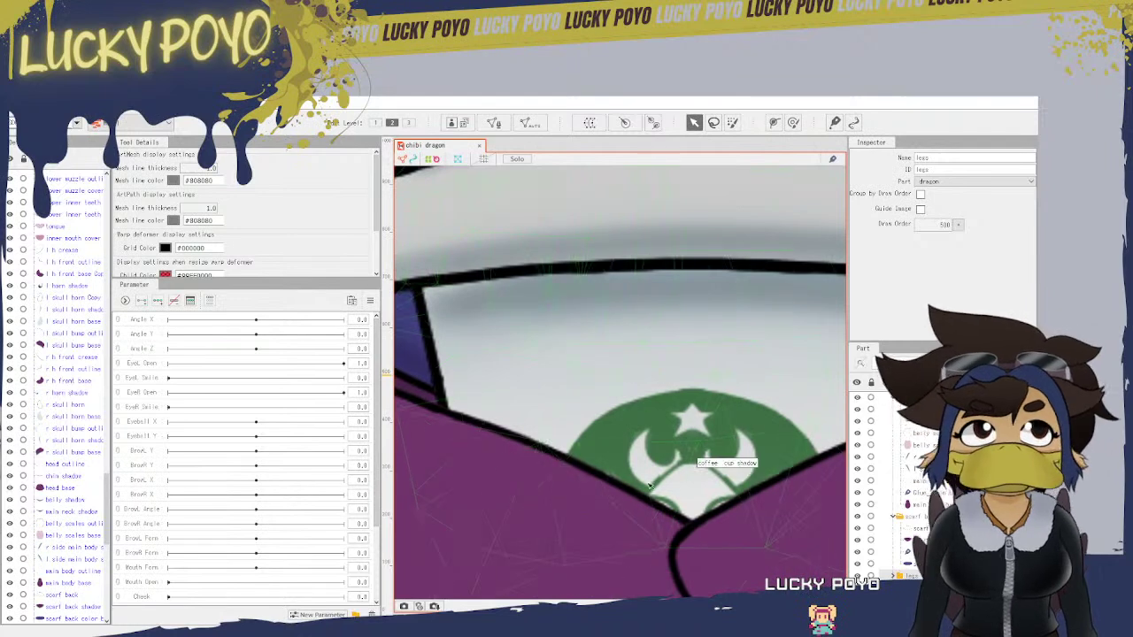
{"action": "left_click_drag", "start_coordinate": [526, 466], "coordinate": [788, 488]}
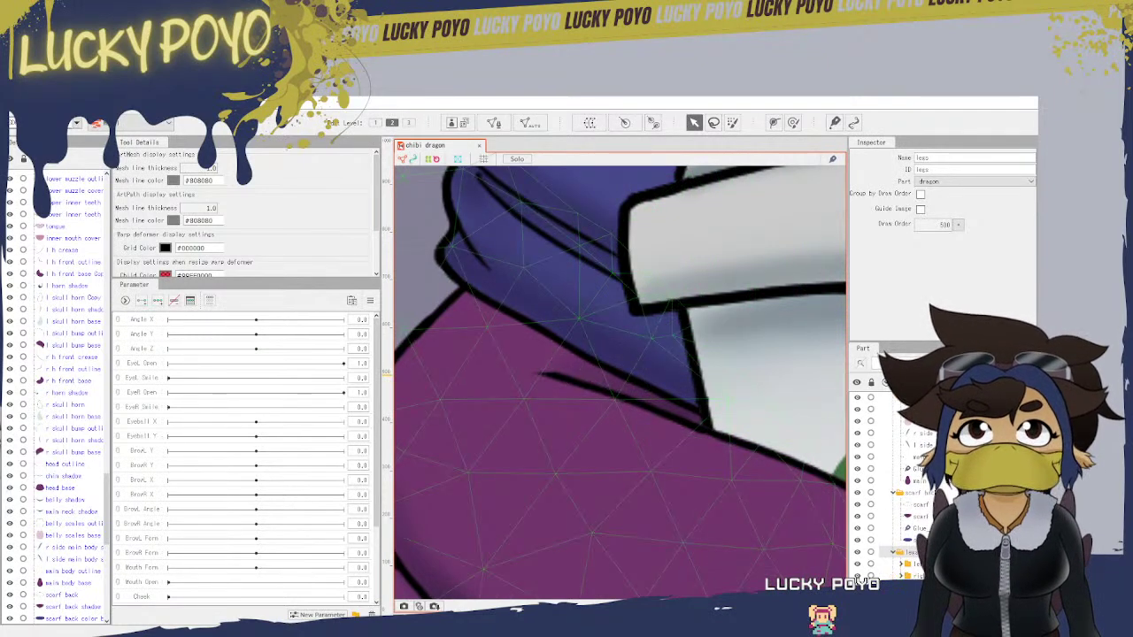
{"action": "left_click", "coordinate": [901, 563]}
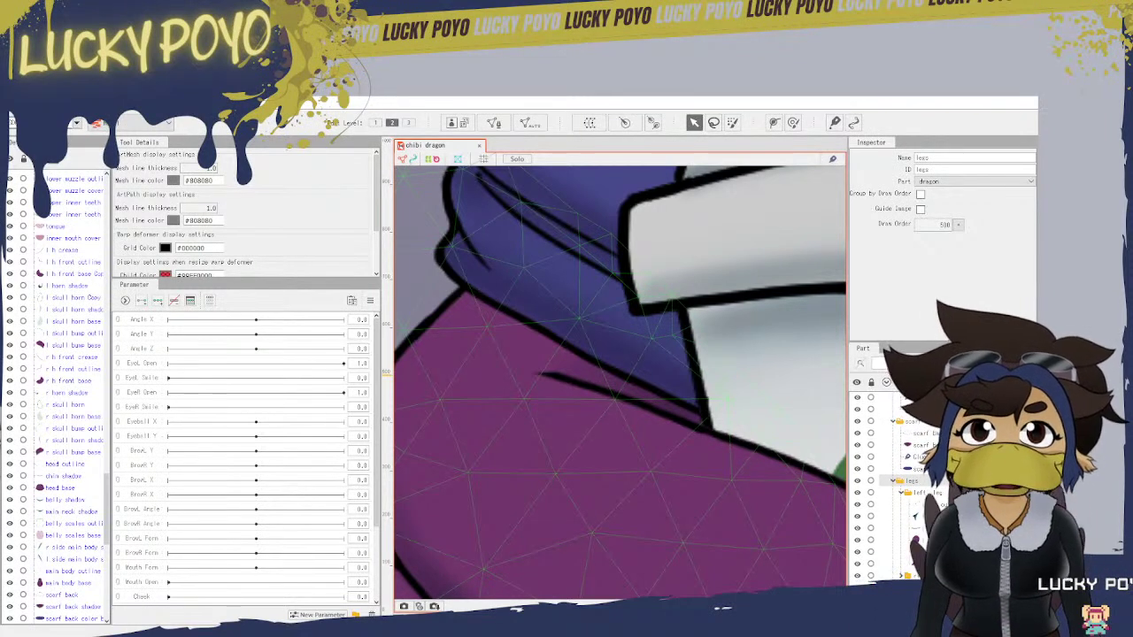
{"action": "left_click", "coordinate": [922, 540]}
Step: Examine the left leg base's mesh against the leg outline, from the belly side down to the foot
{"action": "left_click_drag", "start_coordinate": [742, 567], "coordinate": [767, 216]}
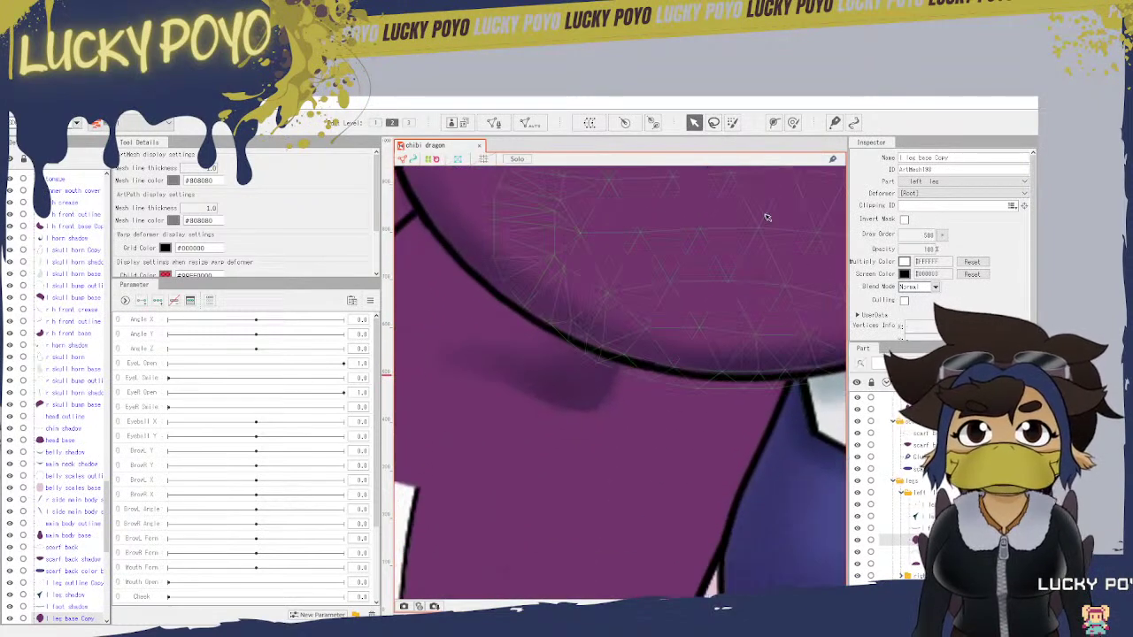
{"action": "left_click_drag", "start_coordinate": [712, 441], "coordinate": [795, 160]}
{"action": "left_click_drag", "start_coordinate": [666, 514], "coordinate": [647, 205]}
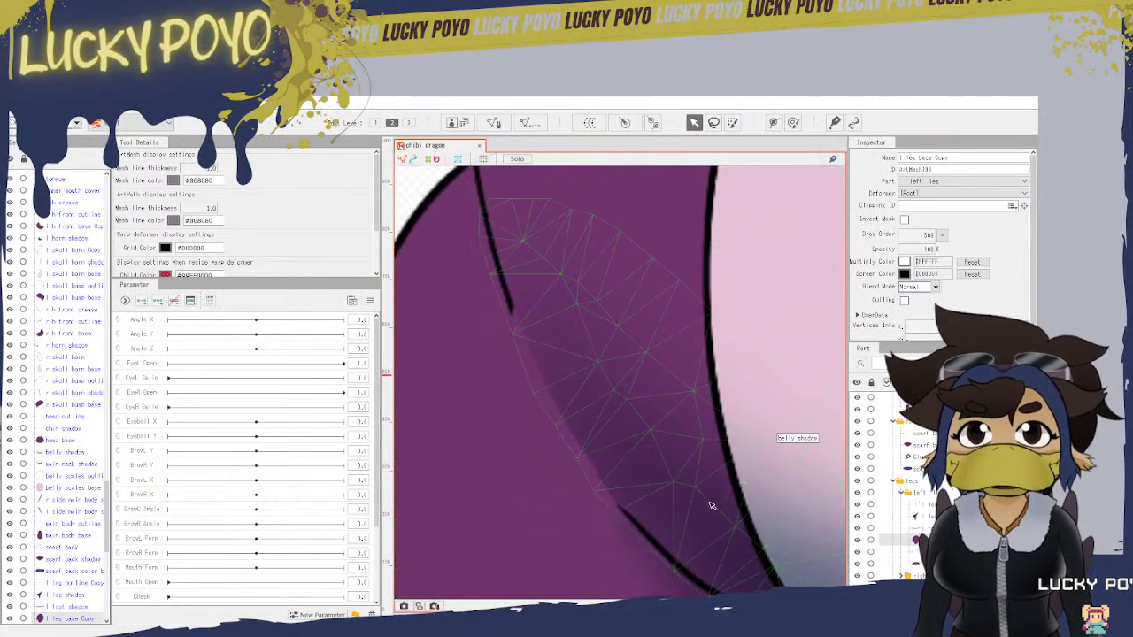
{"action": "left_click_drag", "start_coordinate": [699, 525], "coordinate": [673, 276]}
{"action": "left_click_drag", "start_coordinate": [739, 552], "coordinate": [547, 418]}
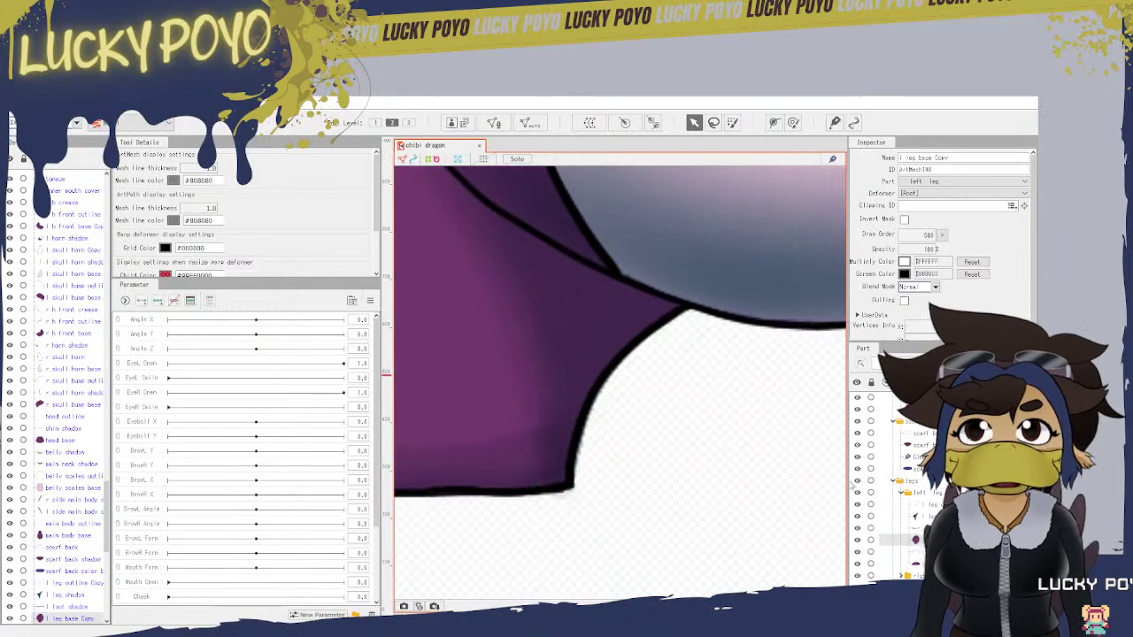
{"action": "left_click_drag", "start_coordinate": [755, 415], "coordinate": [441, 562]}
{"action": "left_click_drag", "start_coordinate": [699, 475], "coordinate": [364, 358]}
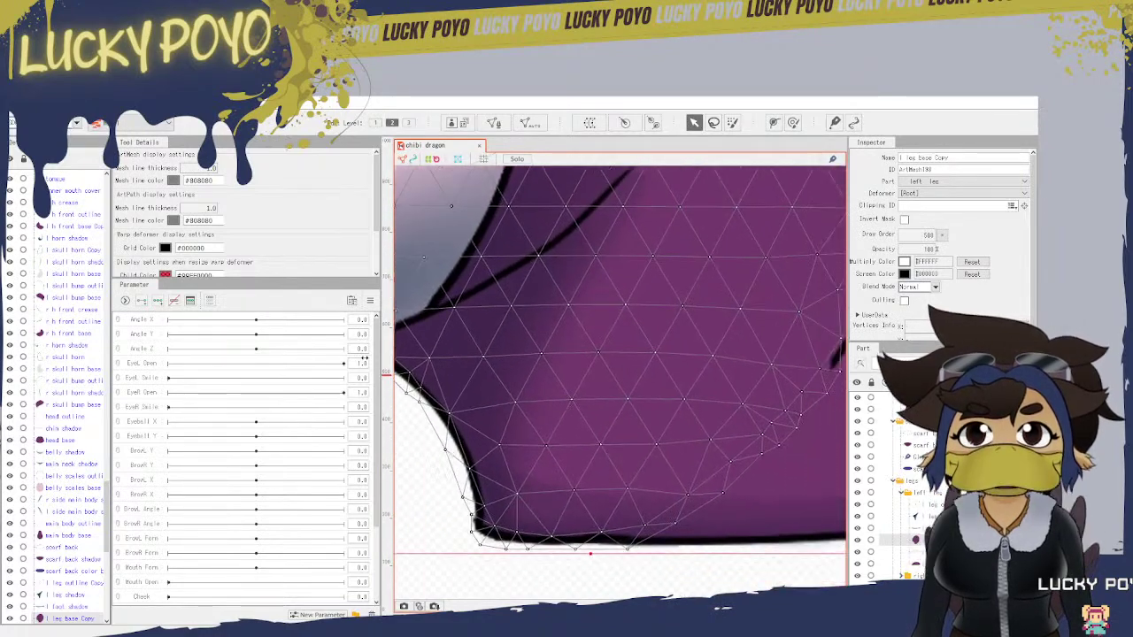
{"action": "left_click_drag", "start_coordinate": [653, 357], "coordinate": [663, 387]}
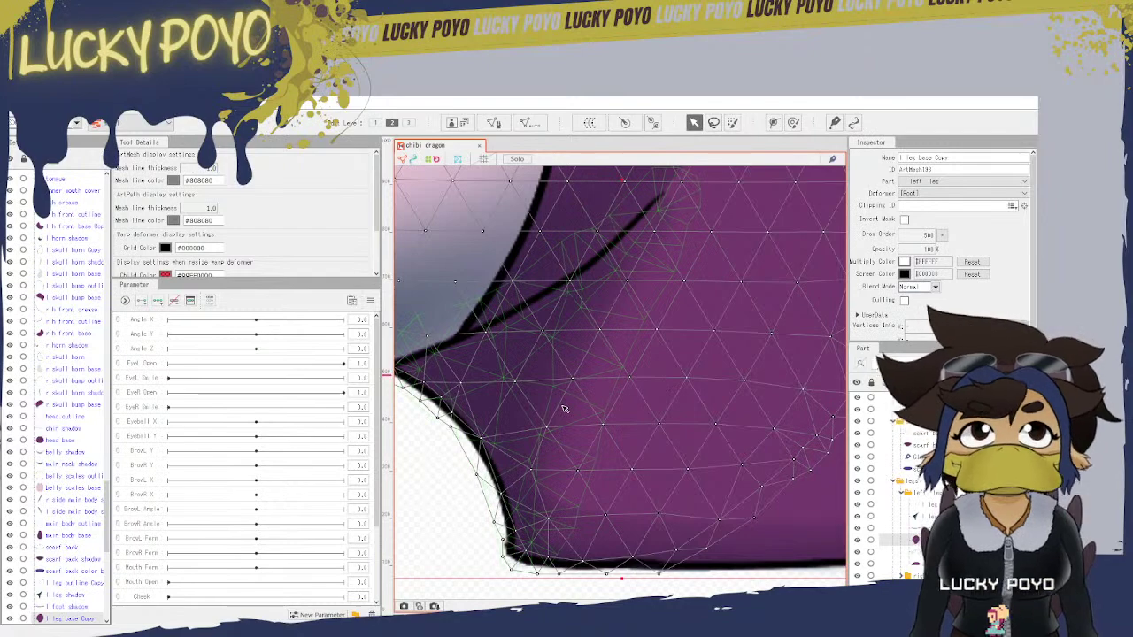
{"action": "left_click_drag", "start_coordinate": [545, 472], "coordinate": [660, 451]}
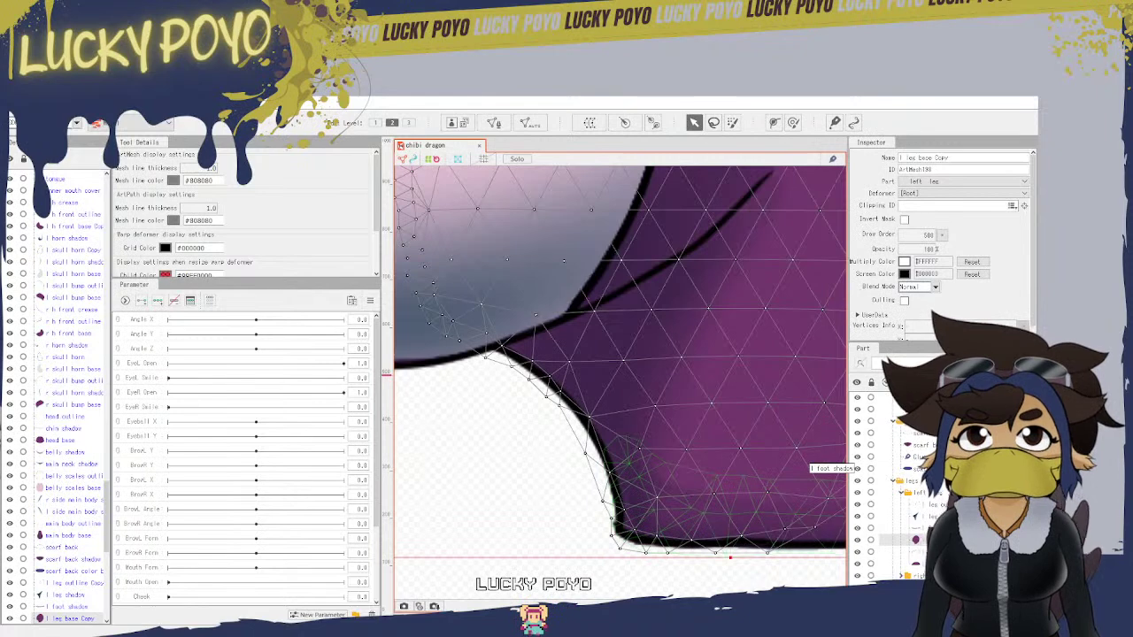
Step: Add l leg outline Copy to the selection and isolate both leg meshes with Solo
{"action": "left_click", "coordinate": [809, 464]}
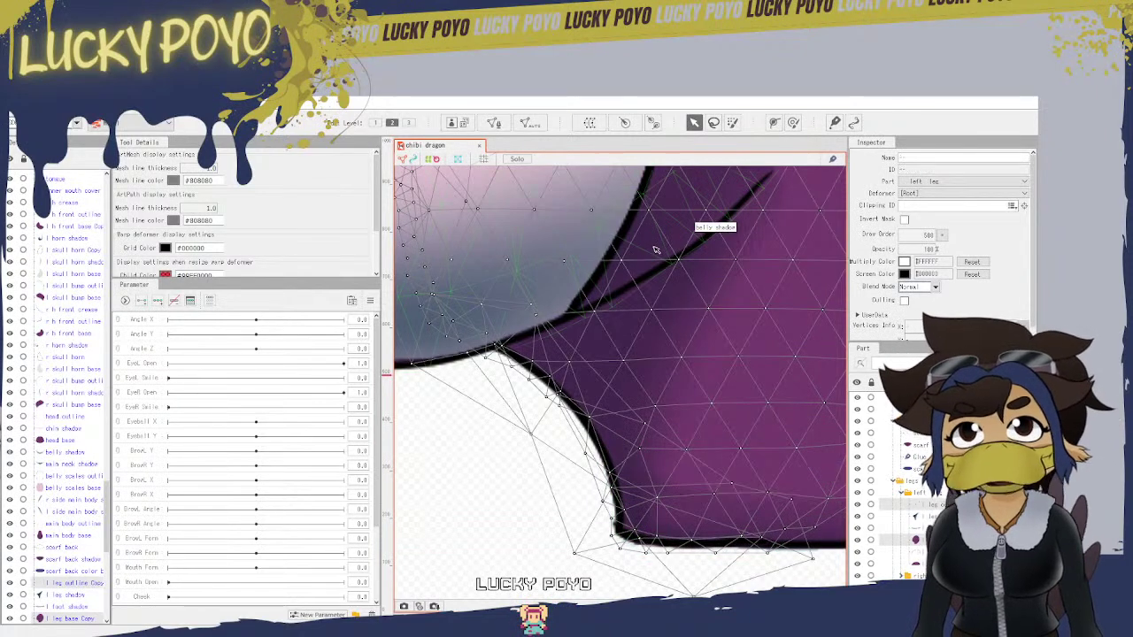
{"action": "left_click", "coordinate": [518, 159]}
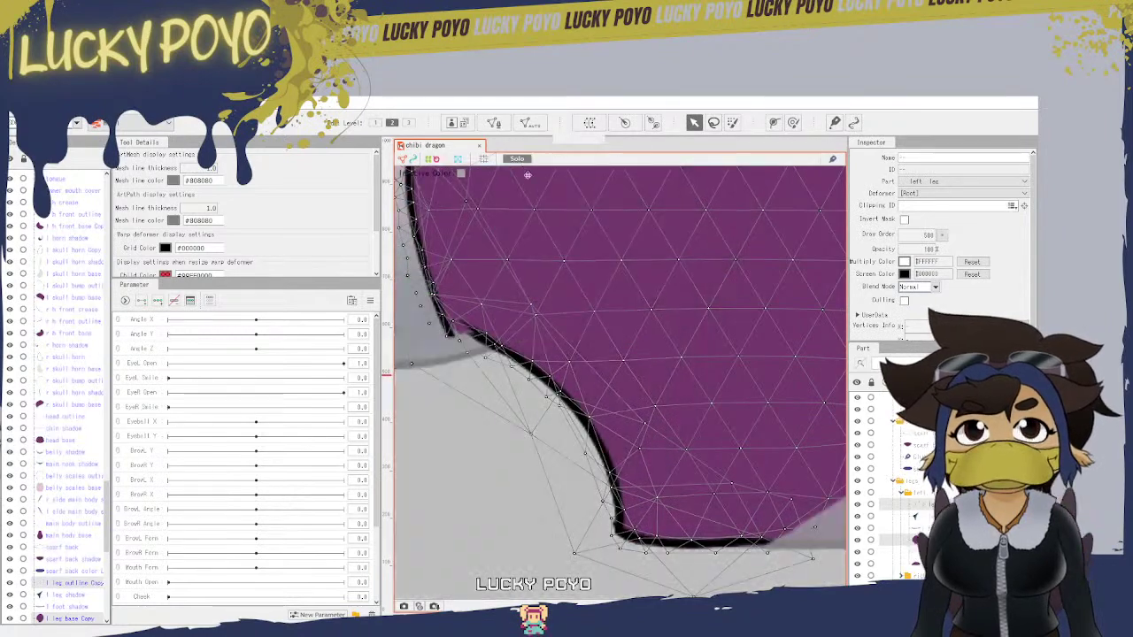
{"action": "left_click_drag", "start_coordinate": [511, 346], "coordinate": [630, 425]}
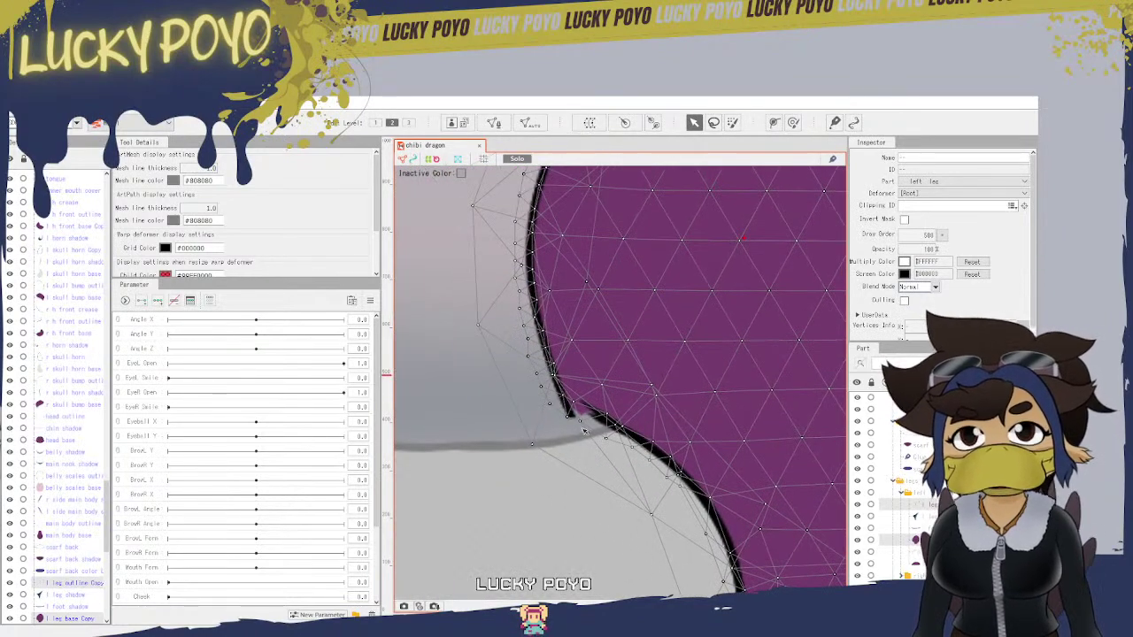
{"action": "scroll", "coordinate": [576, 419], "scroll_direction": "up", "scroll_amount": 3}
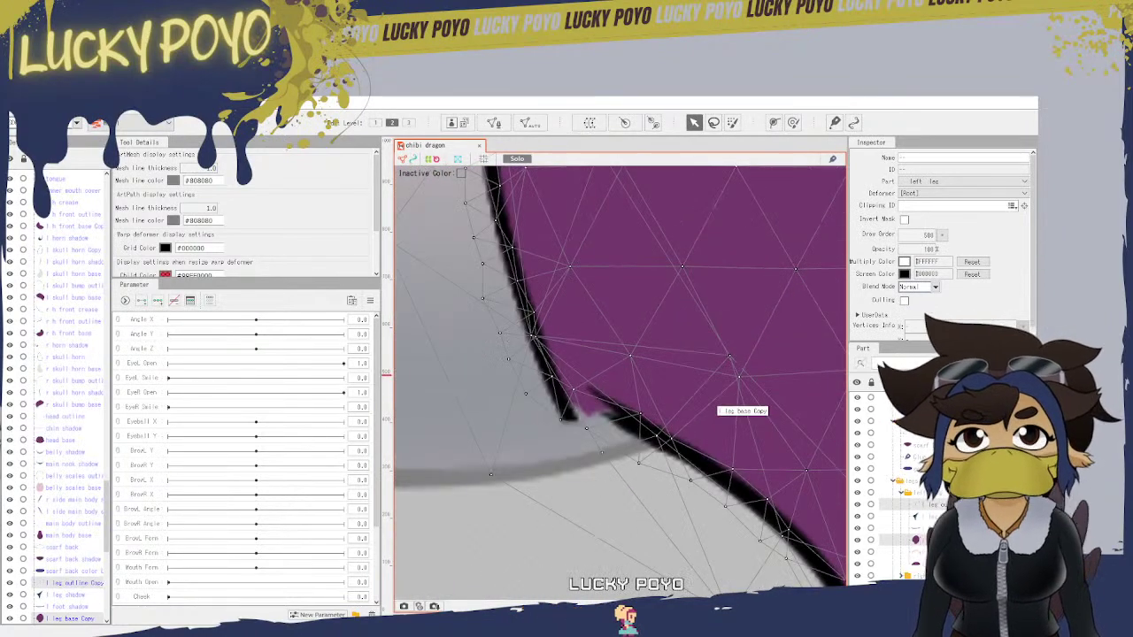
Step: Select only l leg base Copy and move its edge vertices onto the black outline, from the belly-side corner up the leg's side
{"action": "left_click", "coordinate": [762, 457]}
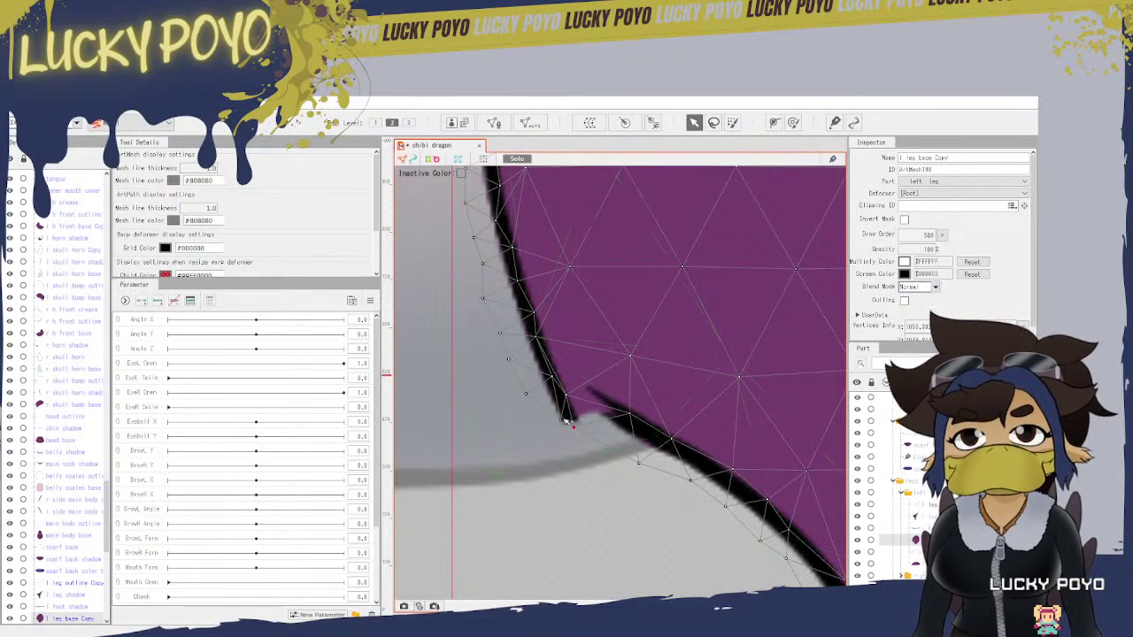
{"action": "left_click_drag", "start_coordinate": [577, 336], "coordinate": [612, 392]}
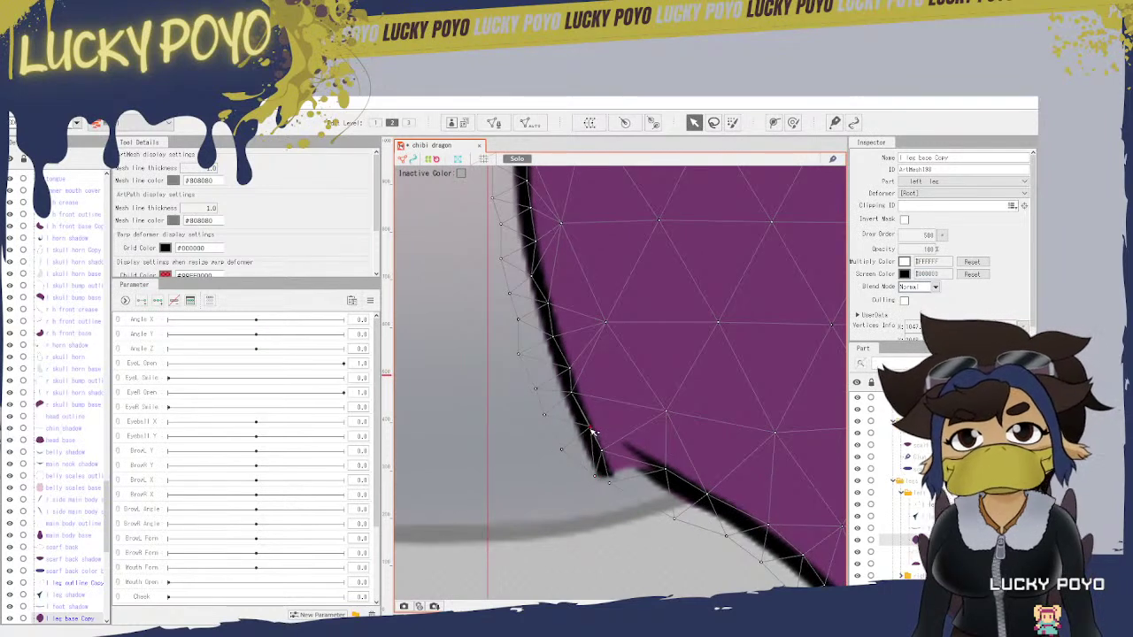
{"action": "left_click_drag", "start_coordinate": [585, 373], "coordinate": [615, 432]}
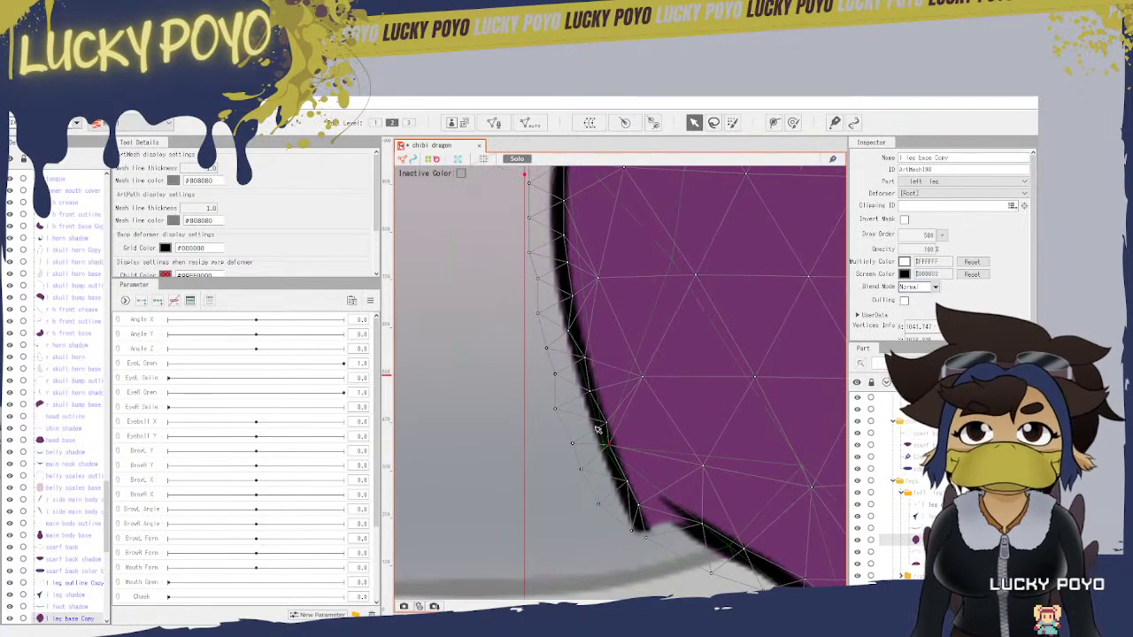
{"action": "left_click_drag", "start_coordinate": [593, 357], "coordinate": [617, 457]}
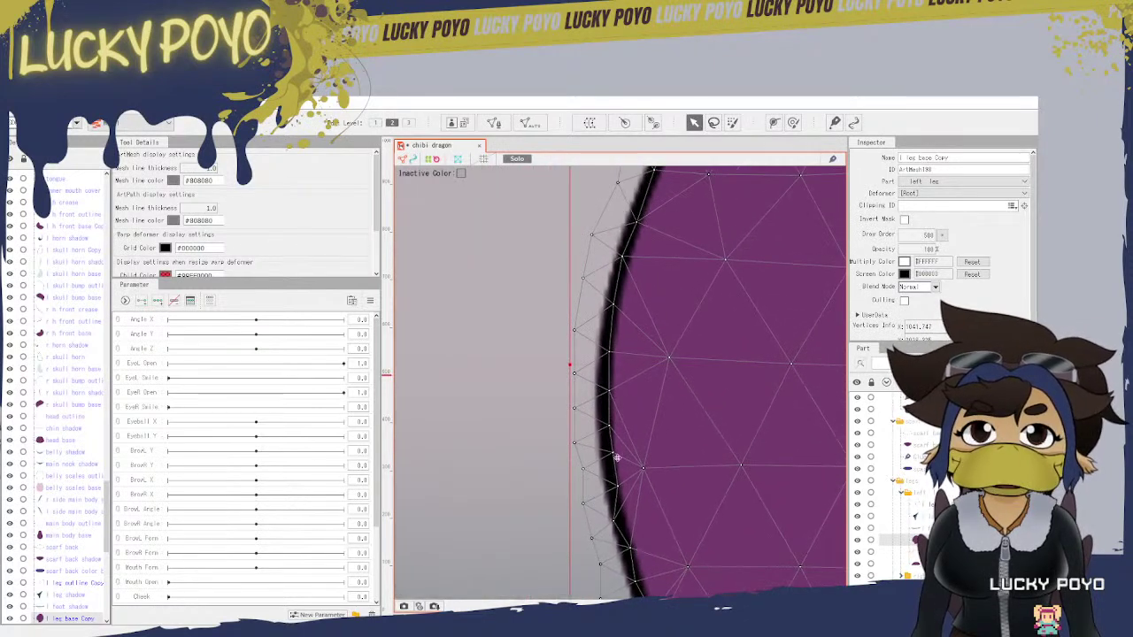
{"action": "left_click_drag", "start_coordinate": [607, 334], "coordinate": [645, 471]}
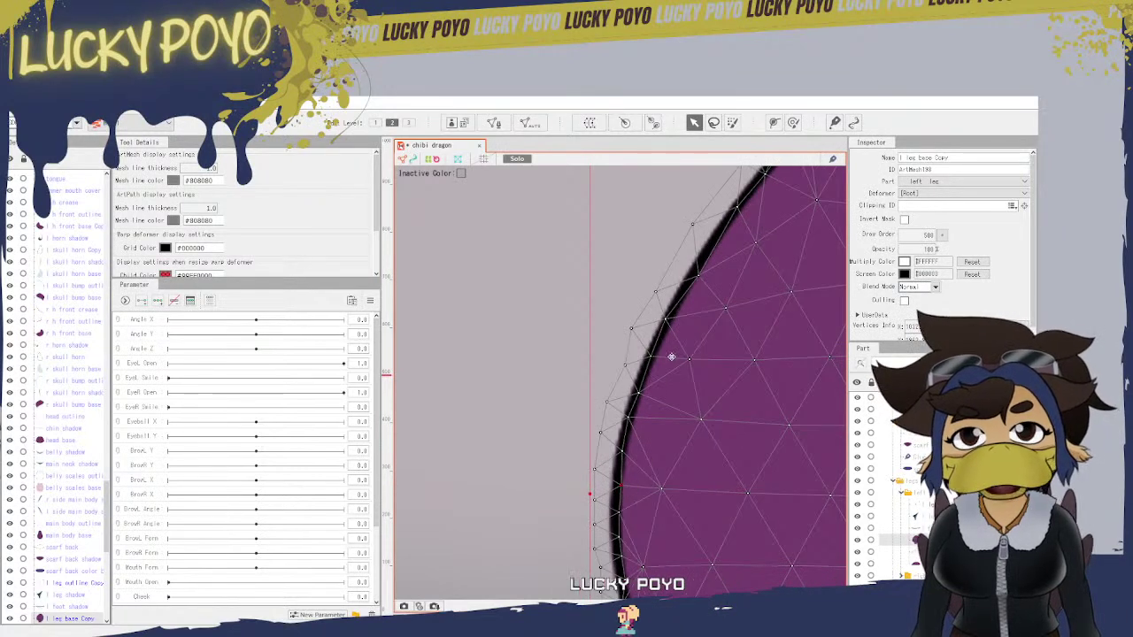
Step: Fit the leg base's edge vertices to the black outline along the upper curve toward the top of the leg
{"action": "left_click_drag", "start_coordinate": [670, 354], "coordinate": [614, 542]}
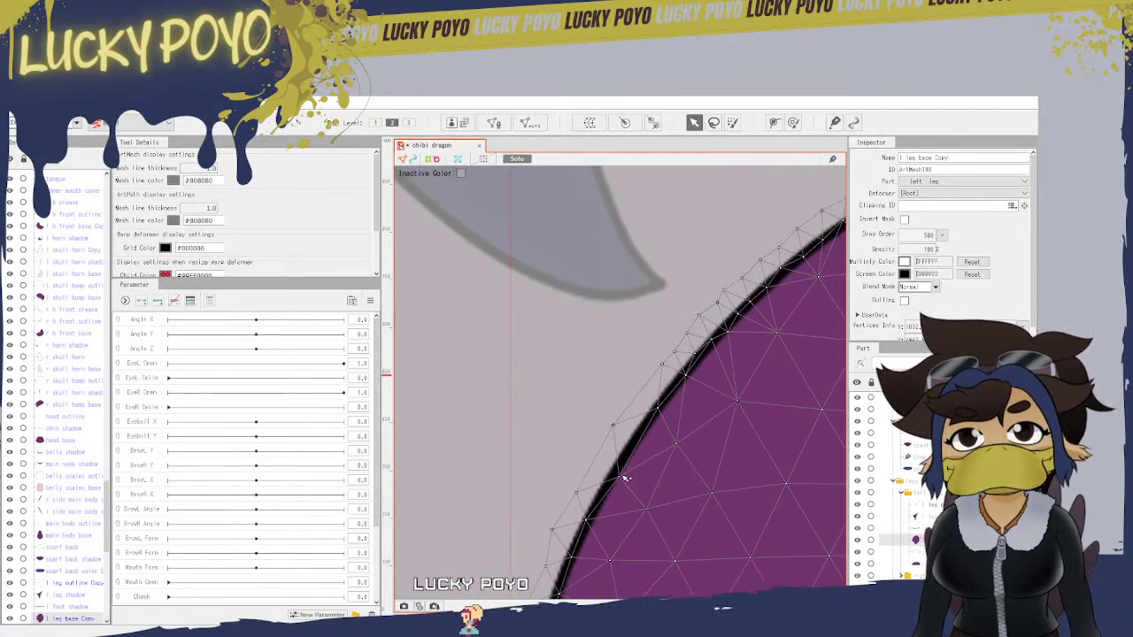
{"action": "left_click_drag", "start_coordinate": [708, 392], "coordinate": [678, 443]}
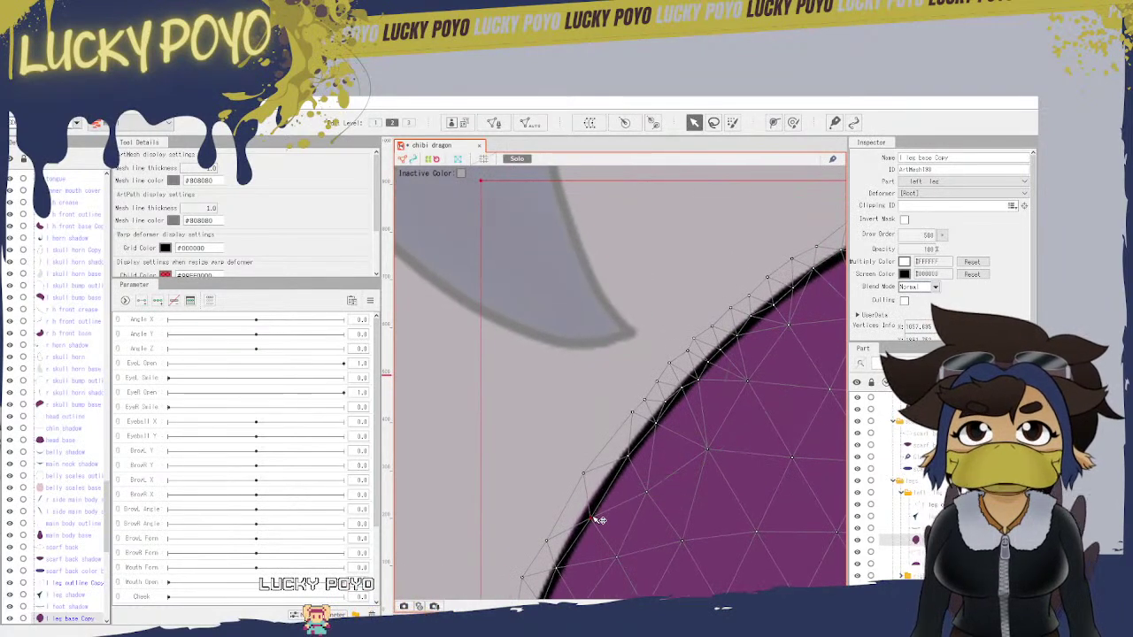
{"action": "left_click_drag", "start_coordinate": [800, 355], "coordinate": [674, 478]}
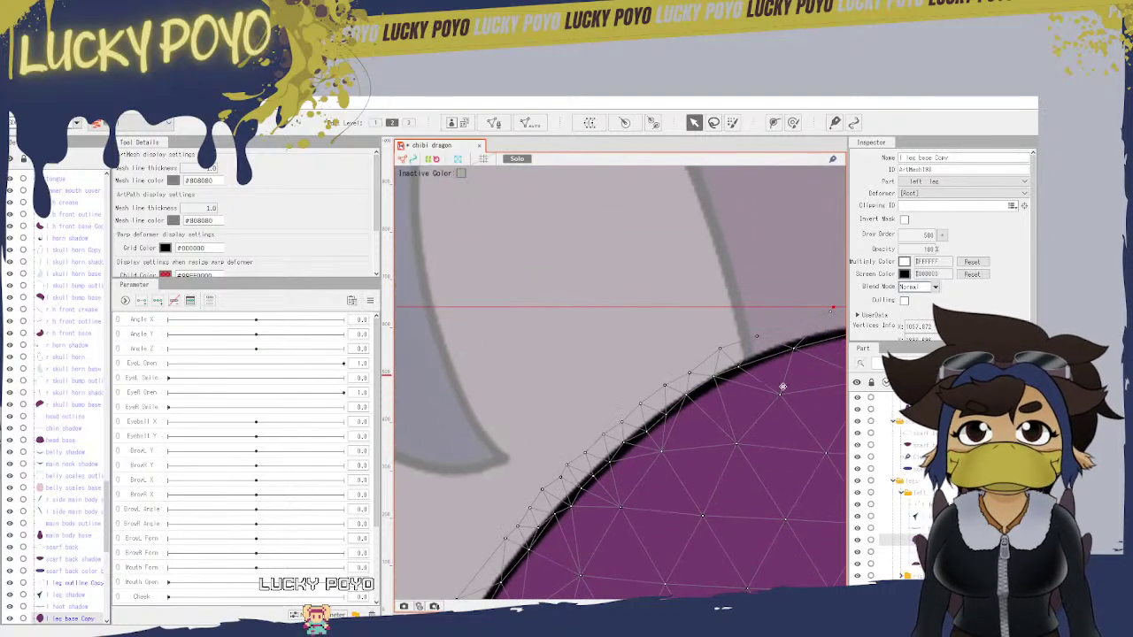
{"action": "mouse_move", "coordinate": [783, 387]}
{"action": "left_mouse_down"}
{"action": "mouse_move", "coordinate": [738, 437]}
{"action": "mouse_move", "coordinate": [748, 438]}
{"action": "mouse_move", "coordinate": [720, 448]}
{"action": "mouse_move", "coordinate": [610, 434]}
{"action": "left_mouse_up"}
{"action": "left_click_drag", "start_coordinate": [720, 450], "coordinate": [698, 452]}
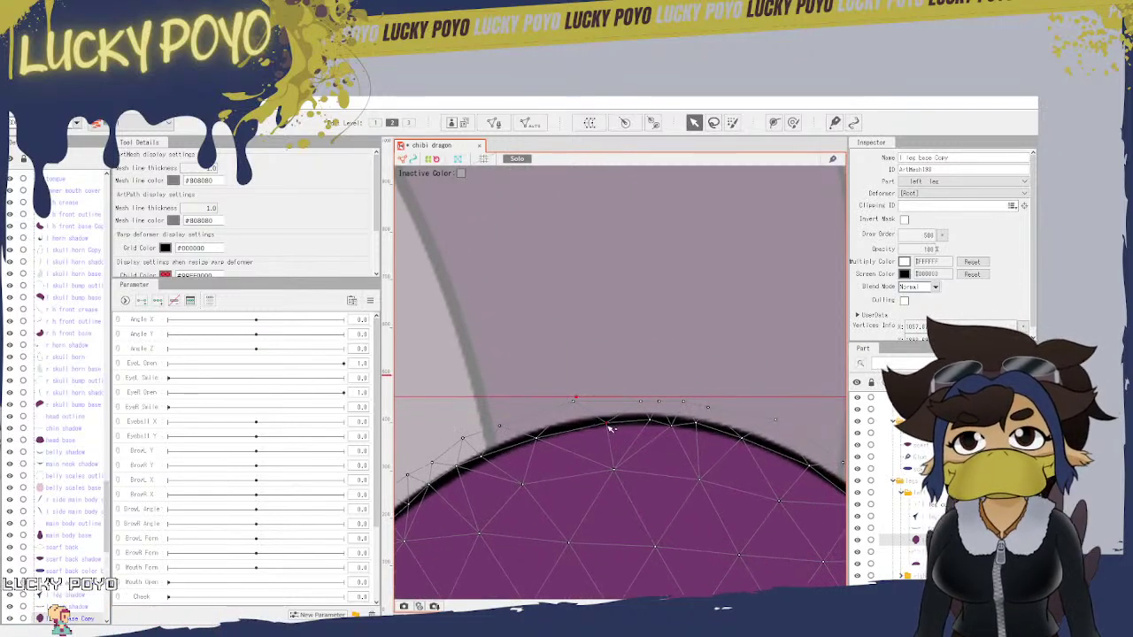
{"action": "left_click_drag", "start_coordinate": [694, 455], "coordinate": [605, 406]}
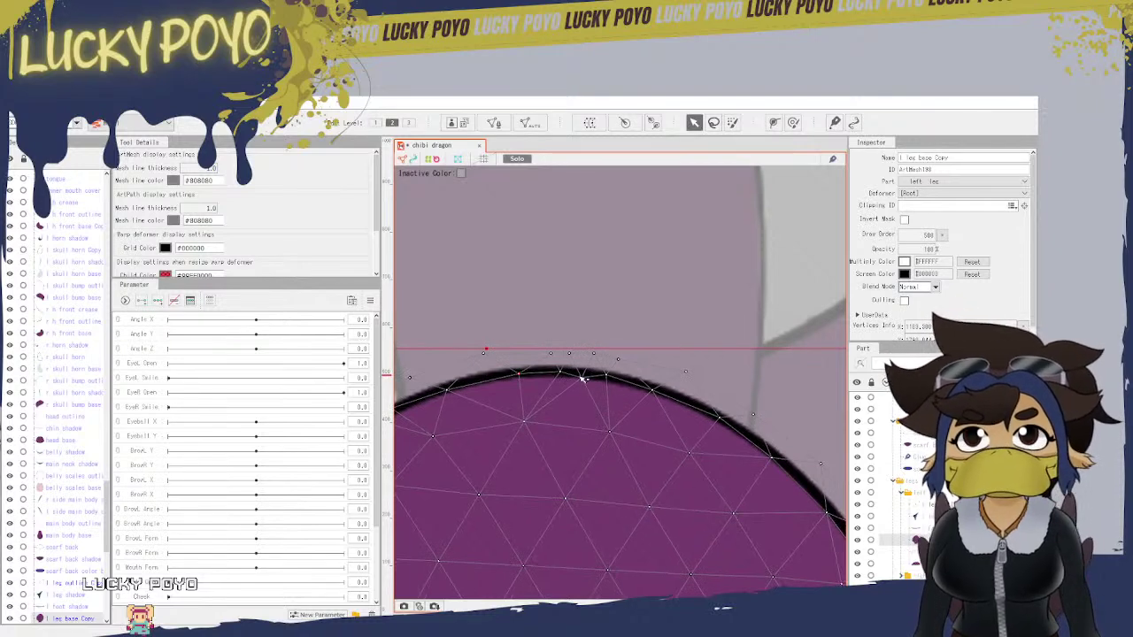
Step: Add the l leg outline Copy mesh to the selection with l leg base Copy and open both for mesh editing
{"action": "mouse_move", "coordinate": [683, 439]}
{"action": "left_mouse_down"}
{"action": "mouse_move", "coordinate": [675, 457]}
{"action": "mouse_move", "coordinate": [595, 459]}
{"action": "left_mouse_up"}
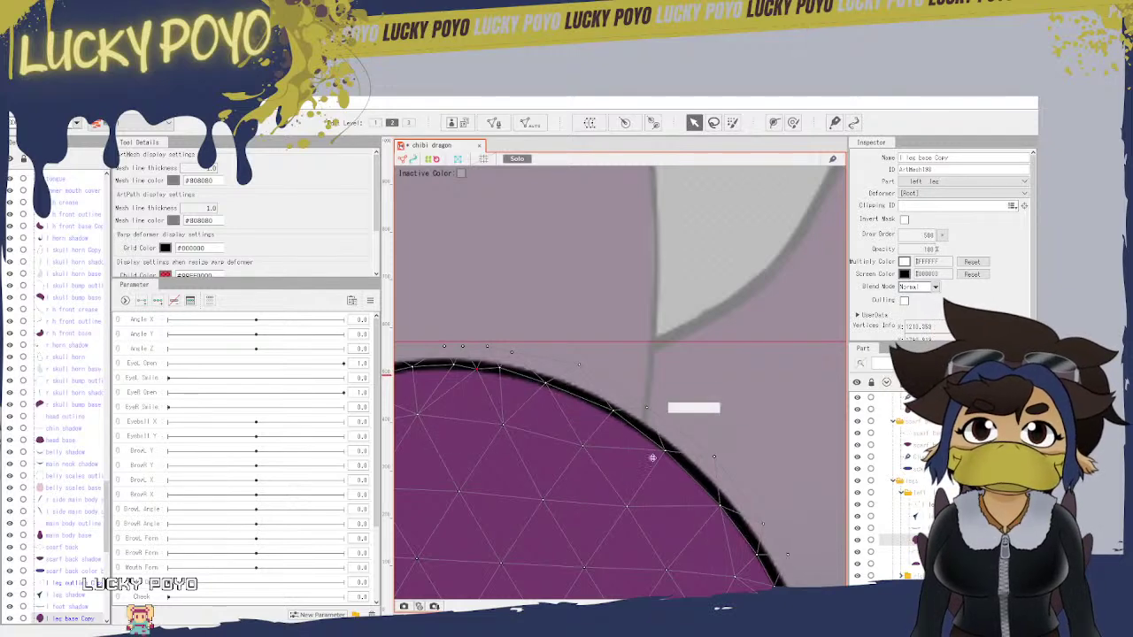
{"action": "left_click_drag", "start_coordinate": [724, 549], "coordinate": [615, 339]}
{"action": "left_click_drag", "start_coordinate": [691, 494], "coordinate": [673, 385]}
{"action": "left_click_drag", "start_coordinate": [687, 545], "coordinate": [717, 327]}
{"action": "left_click_drag", "start_coordinate": [640, 486], "coordinate": [732, 283]}
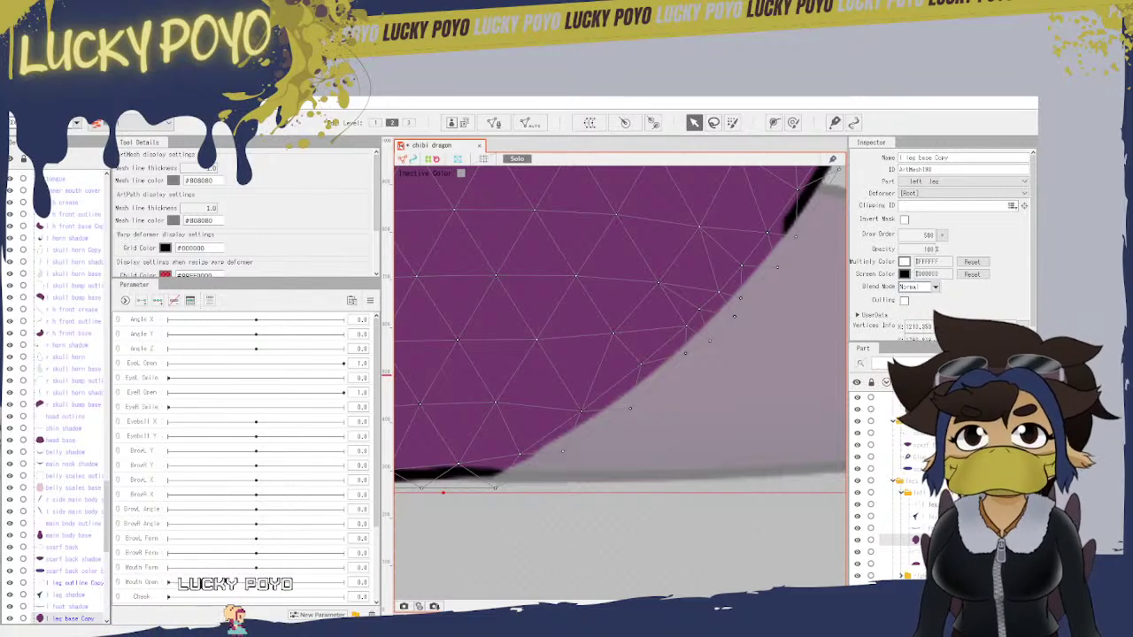
{"action": "left_click", "coordinate": [945, 505], "text": "ctrl"}
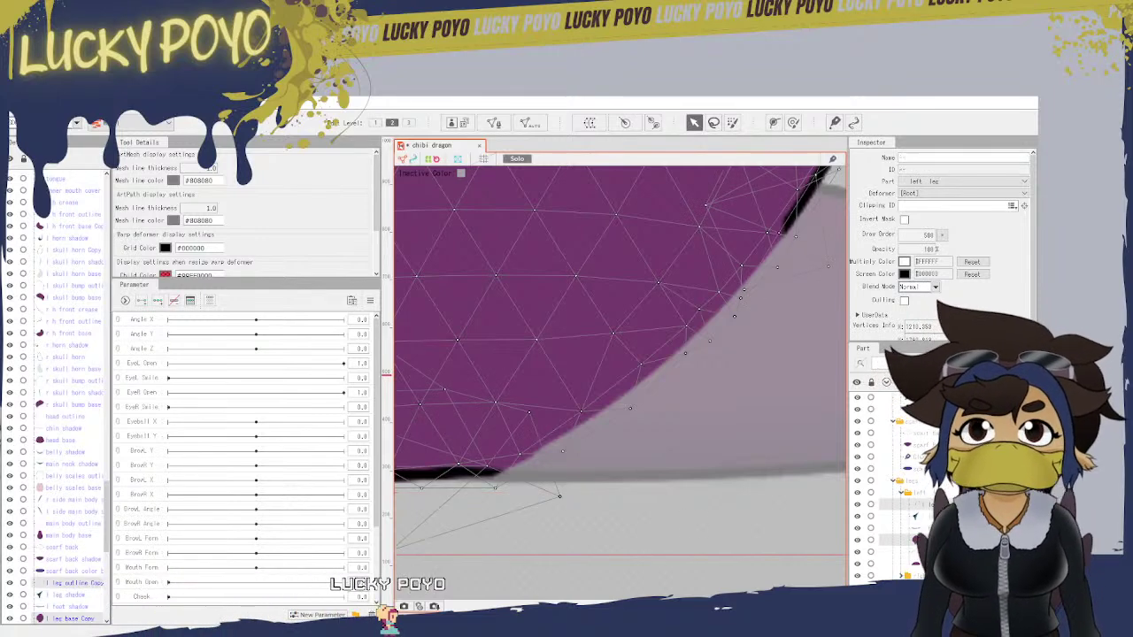
{"action": "left_click_drag", "start_coordinate": [548, 362], "coordinate": [786, 557]}
{"action": "left_click_drag", "start_coordinate": [617, 328], "coordinate": [840, 575]}
{"action": "left_click_drag", "start_coordinate": [668, 521], "coordinate": [663, 542]}
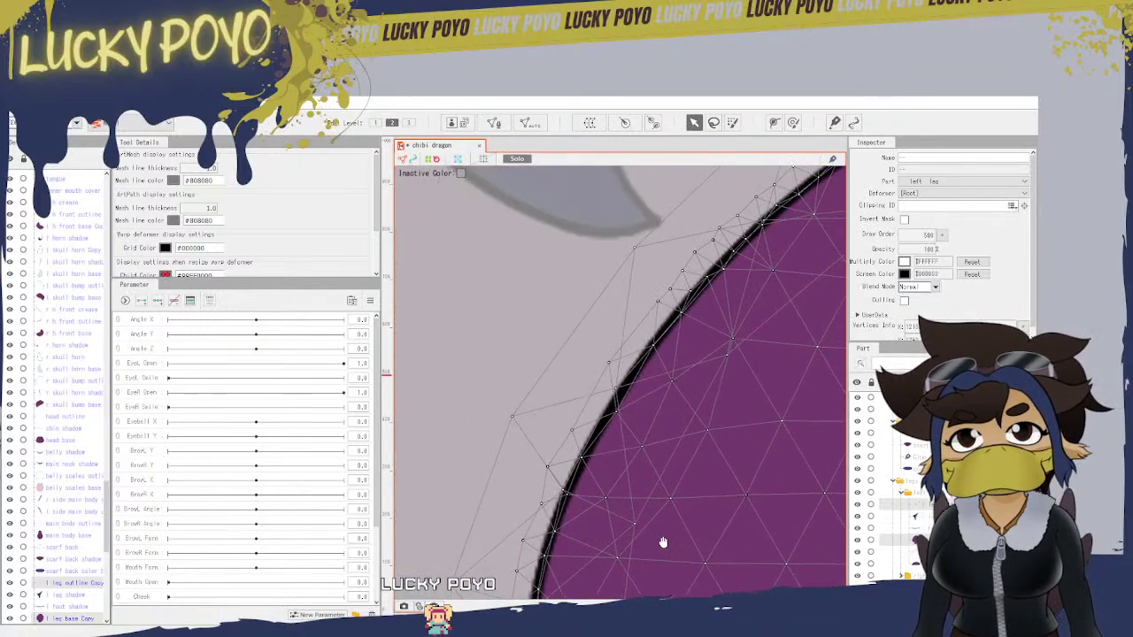
{"action": "left_click_drag", "start_coordinate": [758, 273], "coordinate": [607, 497]}
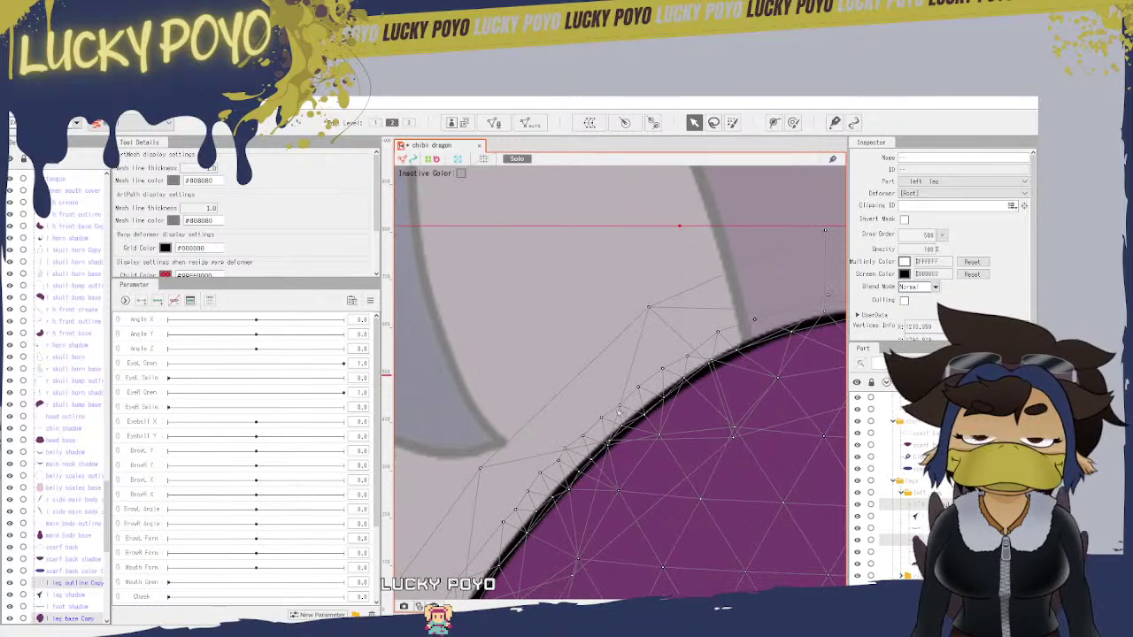
{"action": "left_click", "coordinate": [498, 124]}
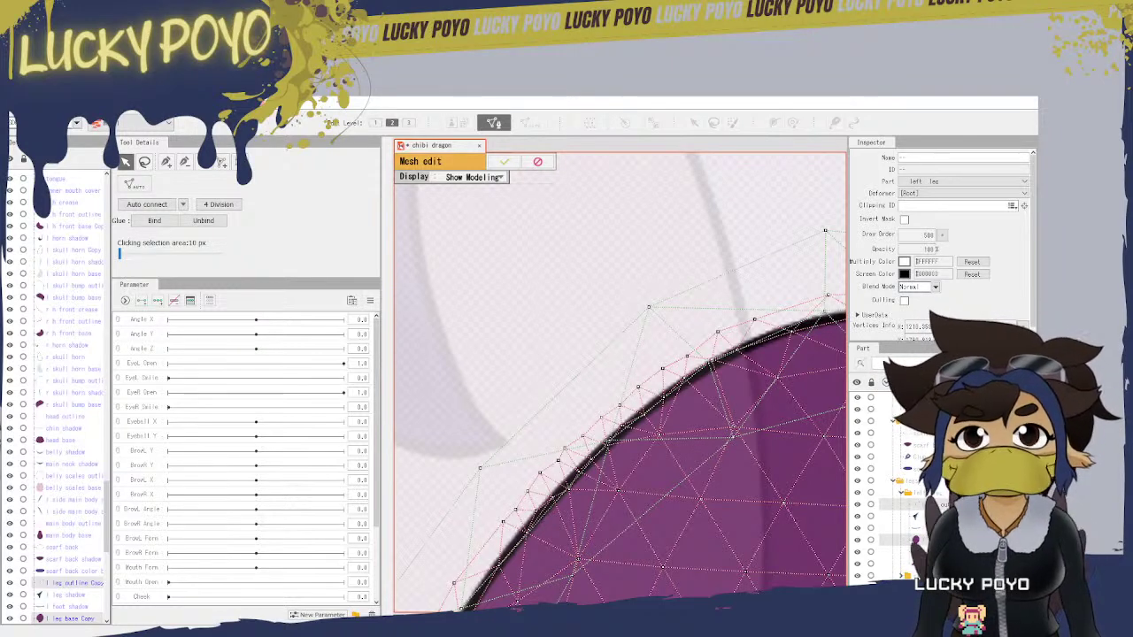
{"action": "mouse_move", "coordinate": [753, 20]}
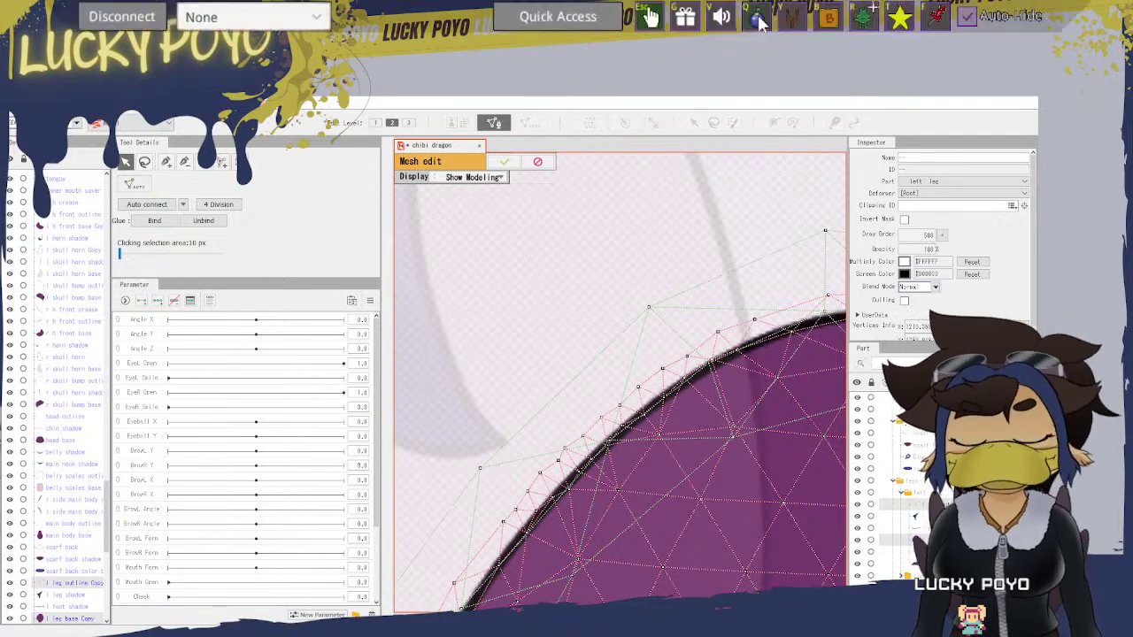
{"action": "left_click", "coordinate": [898, 18]}
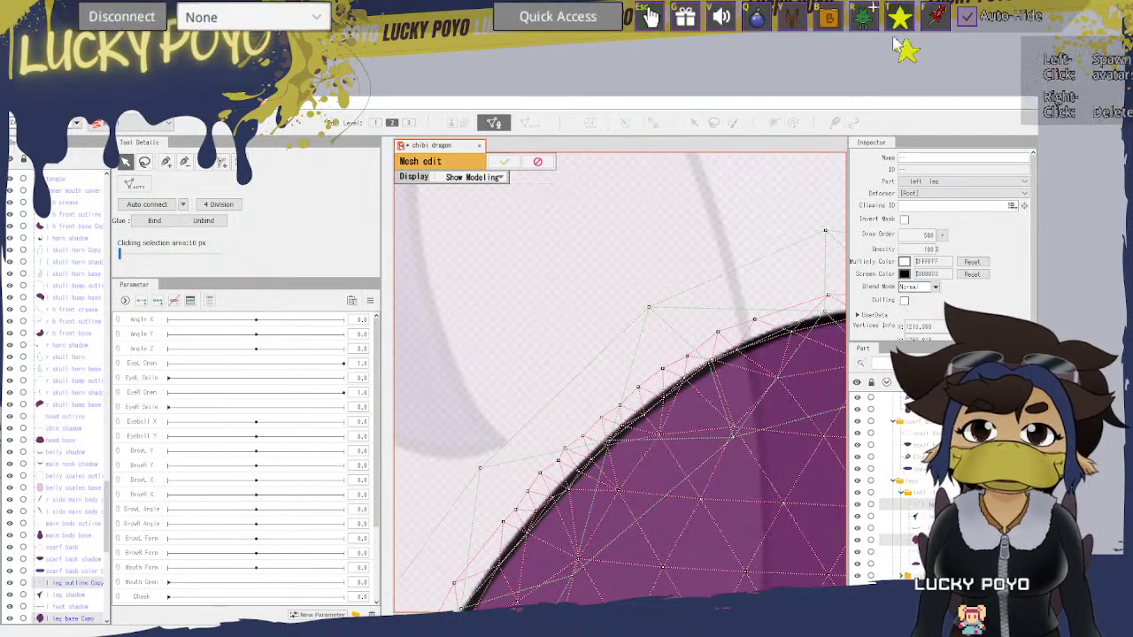
{"action": "left_click", "coordinate": [720, 176]}
{"action": "left_click", "coordinate": [928, 262]}
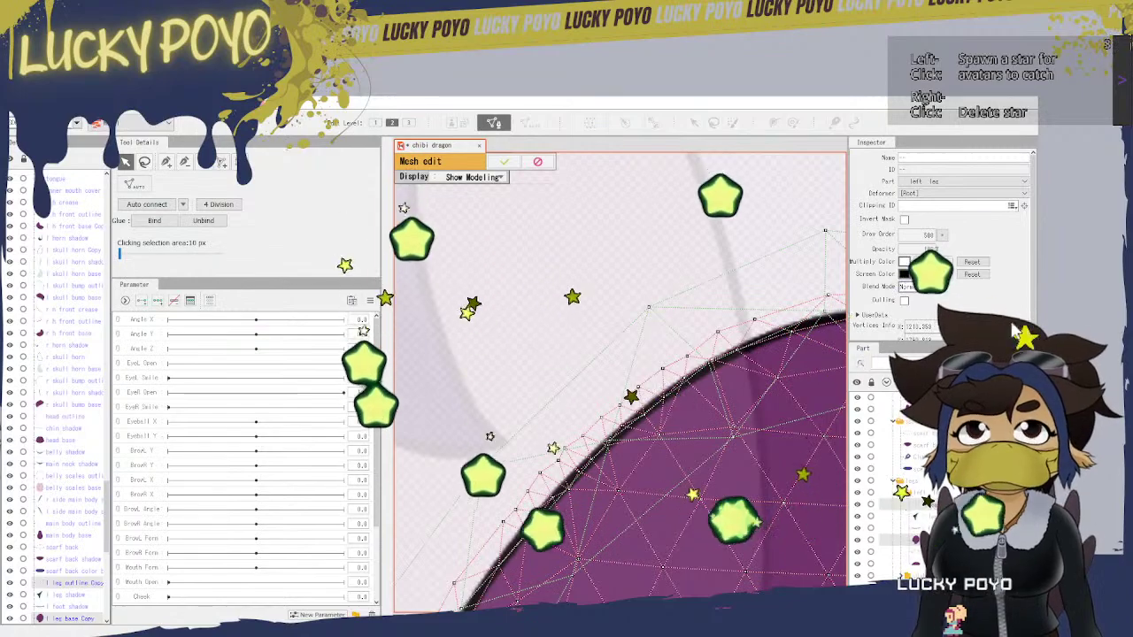
{"action": "left_click", "coordinate": [869, 271]}
{"action": "left_click", "coordinate": [768, 294]}
{"action": "left_click", "coordinate": [615, 355]}
{"action": "left_click", "coordinate": [567, 357]}
{"action": "left_click", "coordinate": [487, 315]}
{"action": "left_click", "coordinate": [405, 220]}
{"action": "left_click", "coordinate": [468, 166]}
{"action": "left_click", "coordinate": [654, 217]}
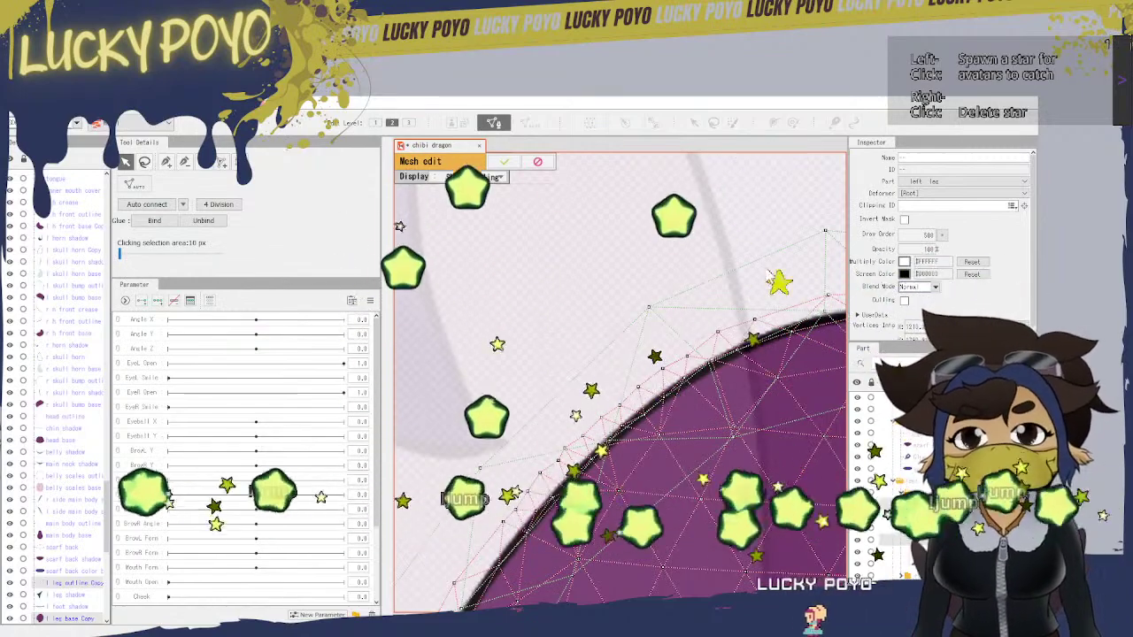
{"action": "left_click", "coordinate": [827, 302]}
{"action": "left_click", "coordinate": [867, 234]}
{"action": "left_click", "coordinate": [676, 240]}
{"action": "left_click", "coordinate": [550, 269]}
{"action": "left_click", "coordinate": [499, 275]}
{"action": "left_click", "coordinate": [426, 272]}
{"action": "left_click", "coordinate": [328, 314]}
{"action": "left_click", "coordinate": [313, 309]}
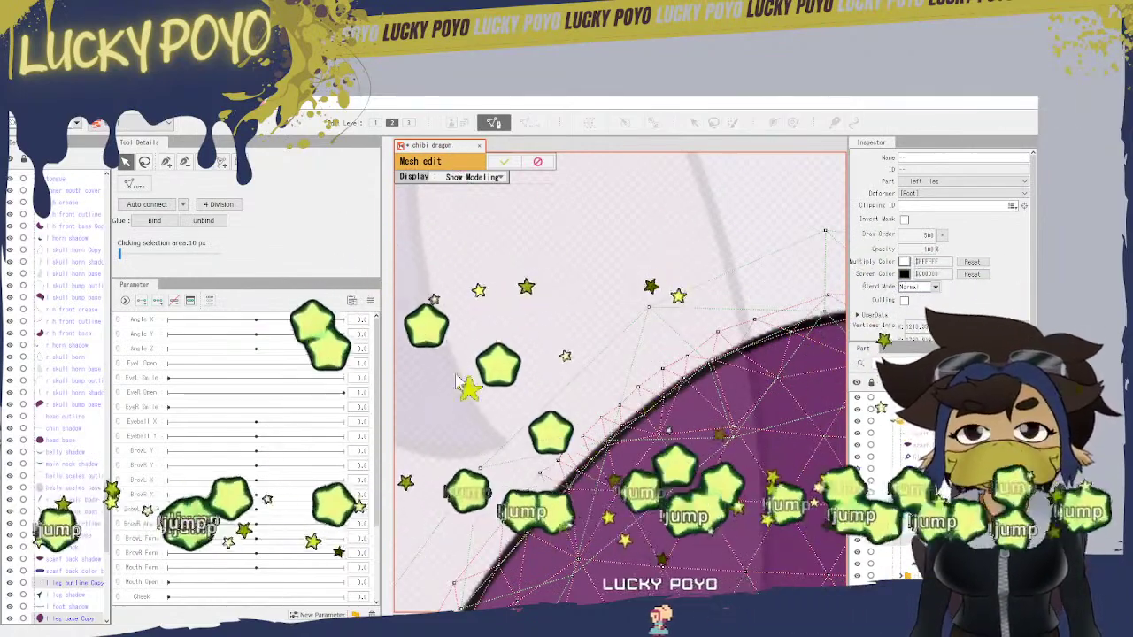
{"action": "left_click", "coordinate": [525, 370]}
{"action": "left_click", "coordinate": [752, 317]}
{"action": "left_click", "coordinate": [733, 324]}
{"action": "mouse_move", "coordinate": [708, 11]}
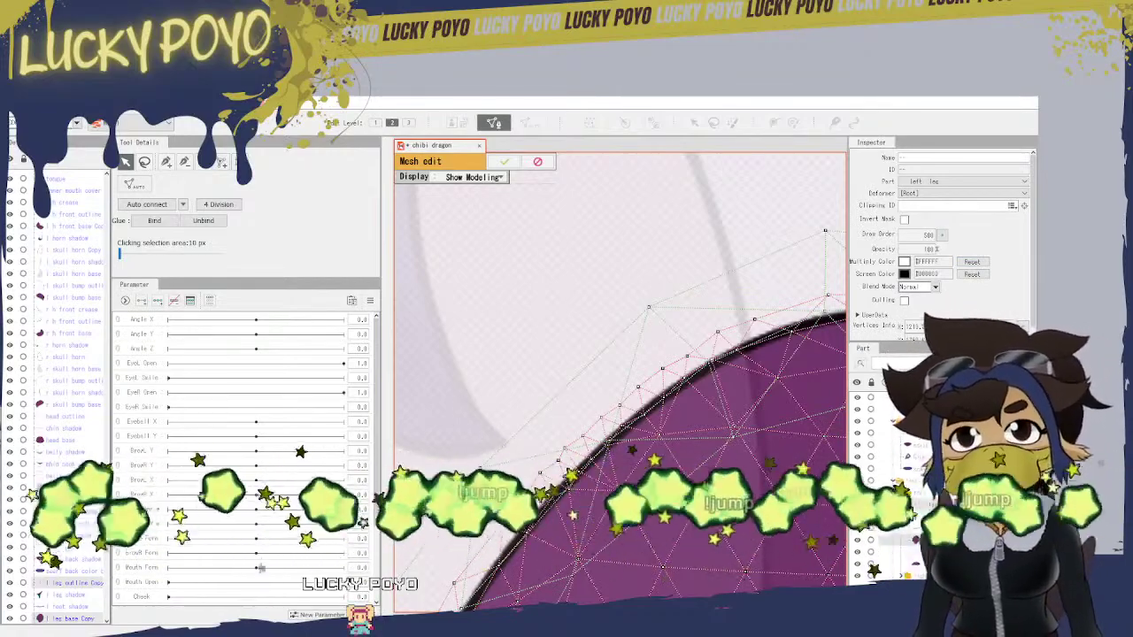
Step: Bring the outline mesh's vertices on the leg's upper-left curve near the base mesh's vertices and glue the pairs together
{"action": "left_click_drag", "start_coordinate": [519, 478], "coordinate": [600, 368]}
{"action": "left_click", "coordinate": [575, 349]}
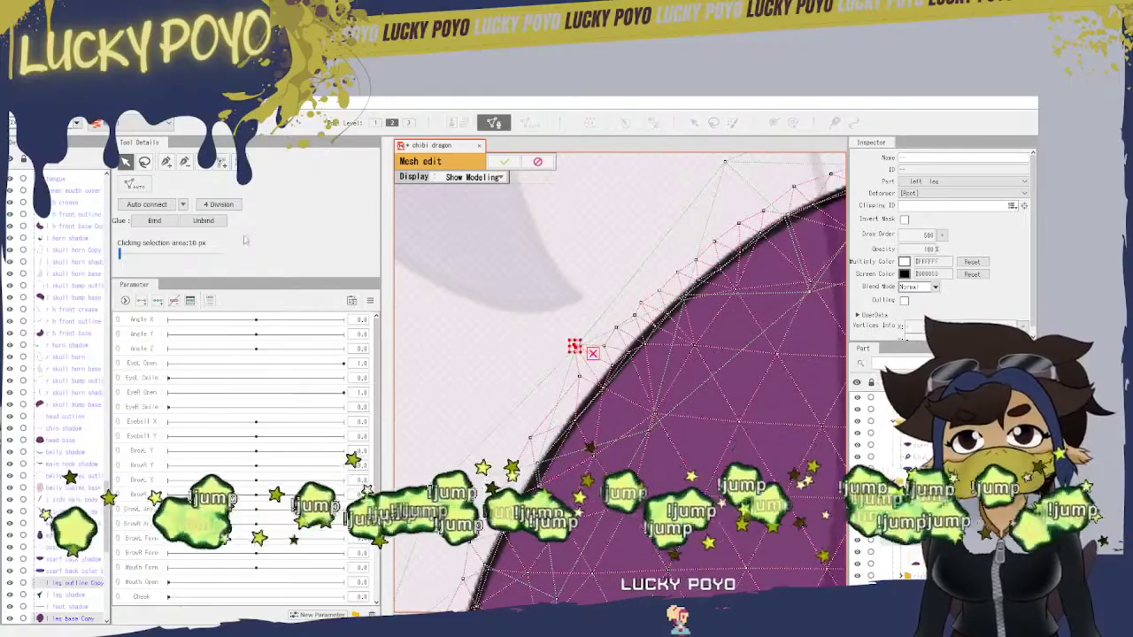
{"action": "left_click_drag", "start_coordinate": [749, 188], "coordinate": [665, 331]}
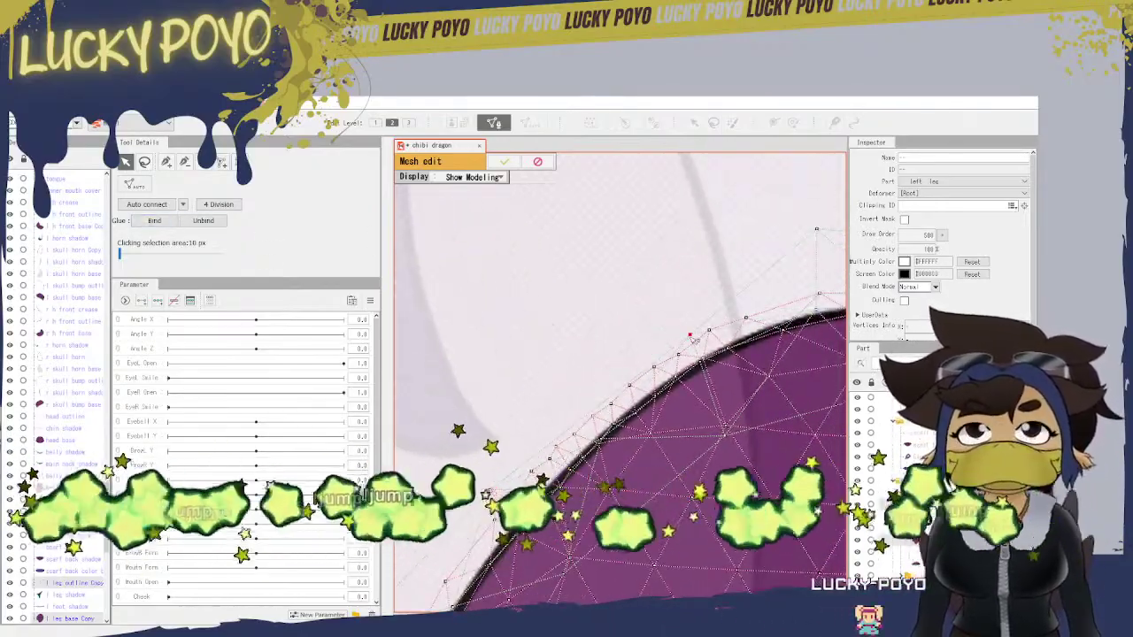
{"action": "mouse_move", "coordinate": [698, 337]}
{"action": "left_mouse_down"}
{"action": "mouse_move", "coordinate": [710, 329]}
{"action": "mouse_move", "coordinate": [715, 340]}
{"action": "left_mouse_up"}
{"action": "left_click", "coordinate": [153, 219]}
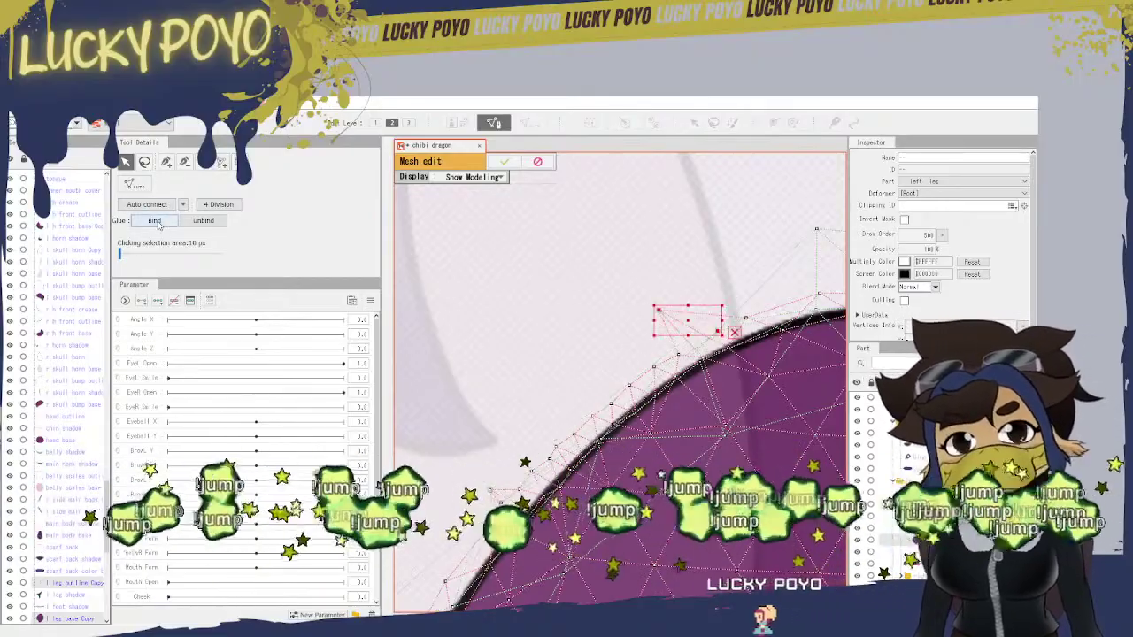
Step: Glue the outline and base mesh vertices at the top of the leg and just right of its peak
{"action": "left_click_drag", "start_coordinate": [769, 352], "coordinate": [552, 471]}
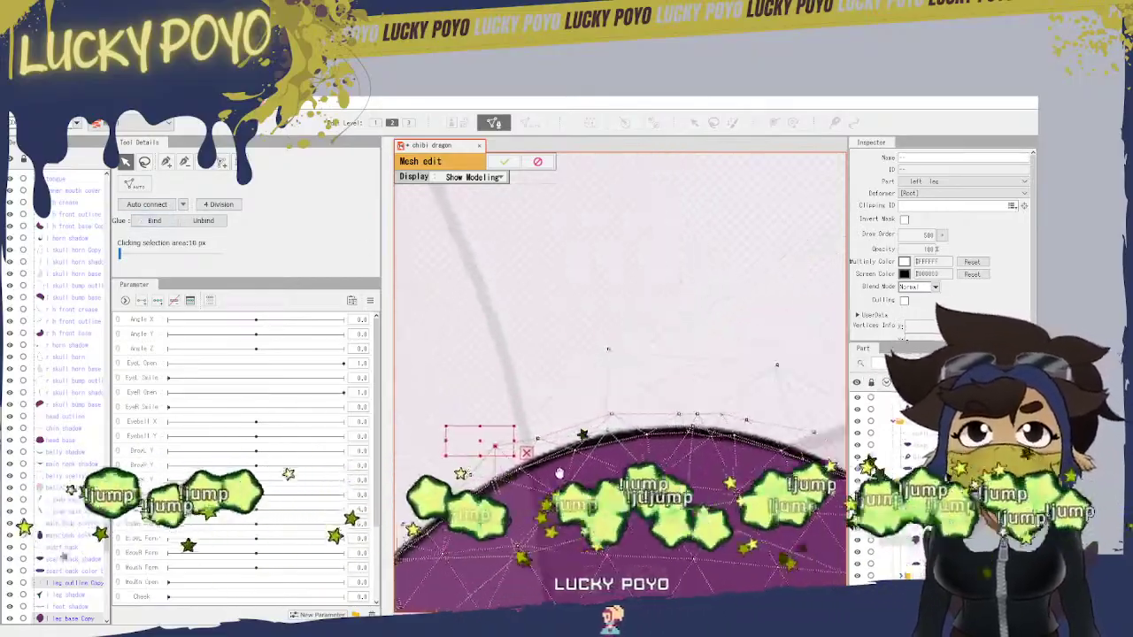
{"action": "left_click_drag", "start_coordinate": [598, 355], "coordinate": [611, 425]}
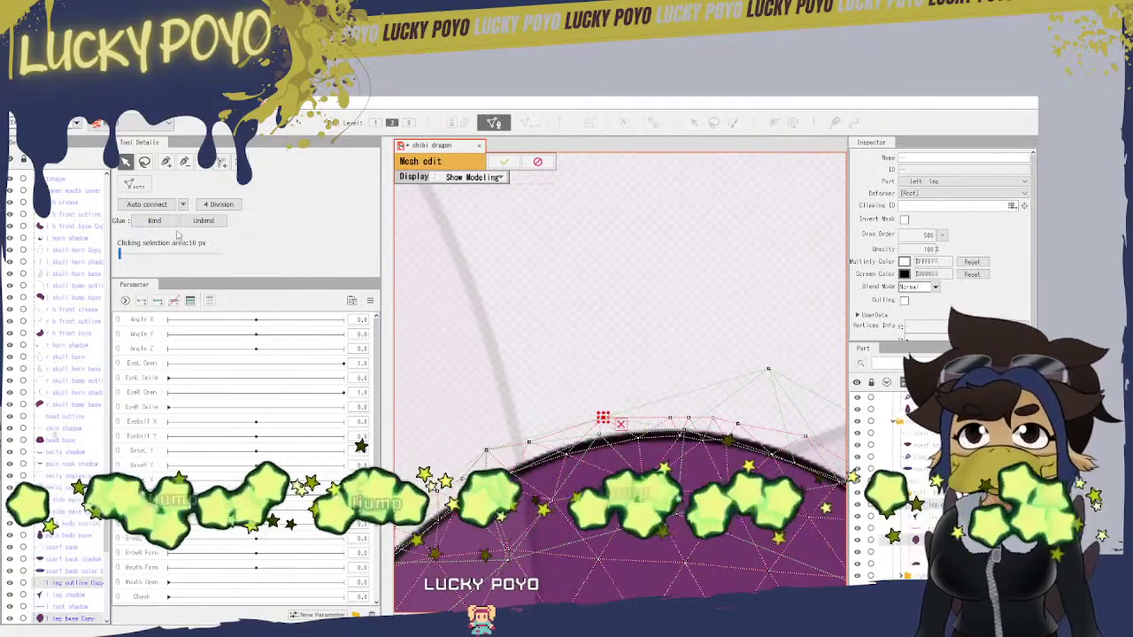
{"action": "left_click", "coordinate": [155, 220]}
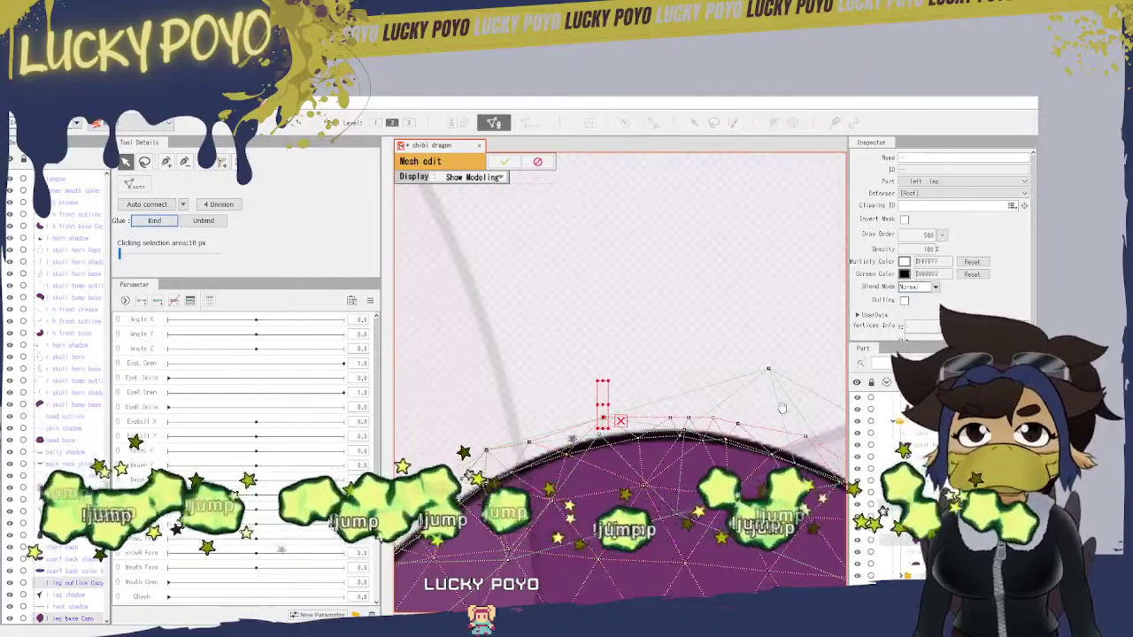
{"action": "left_click_drag", "start_coordinate": [781, 408], "coordinate": [644, 336]}
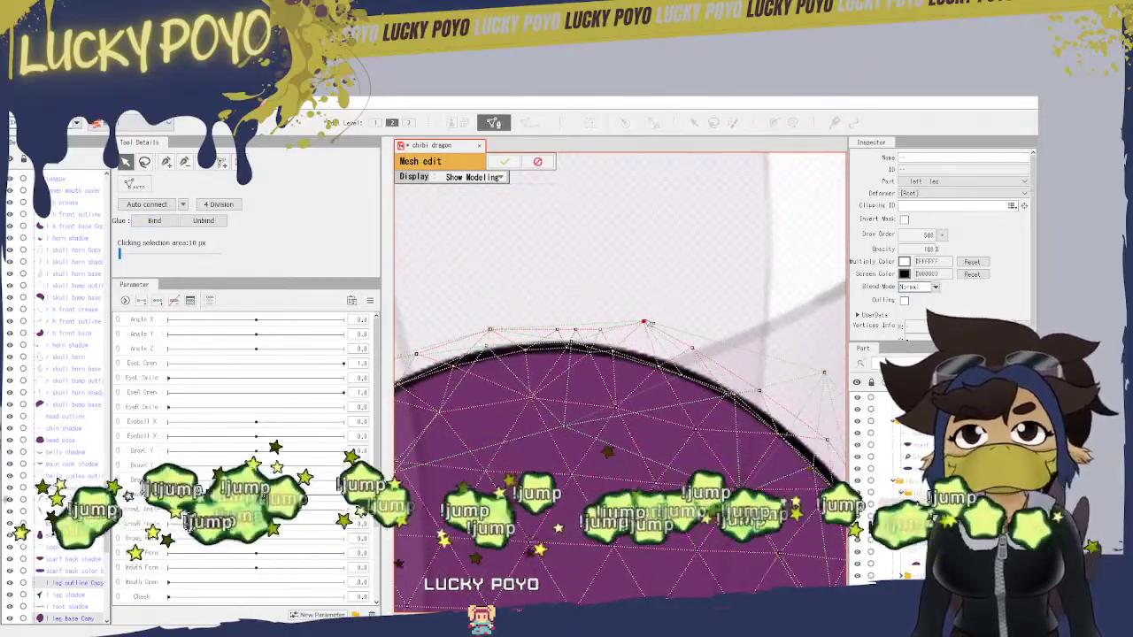
{"action": "left_click", "coordinate": [645, 323]}
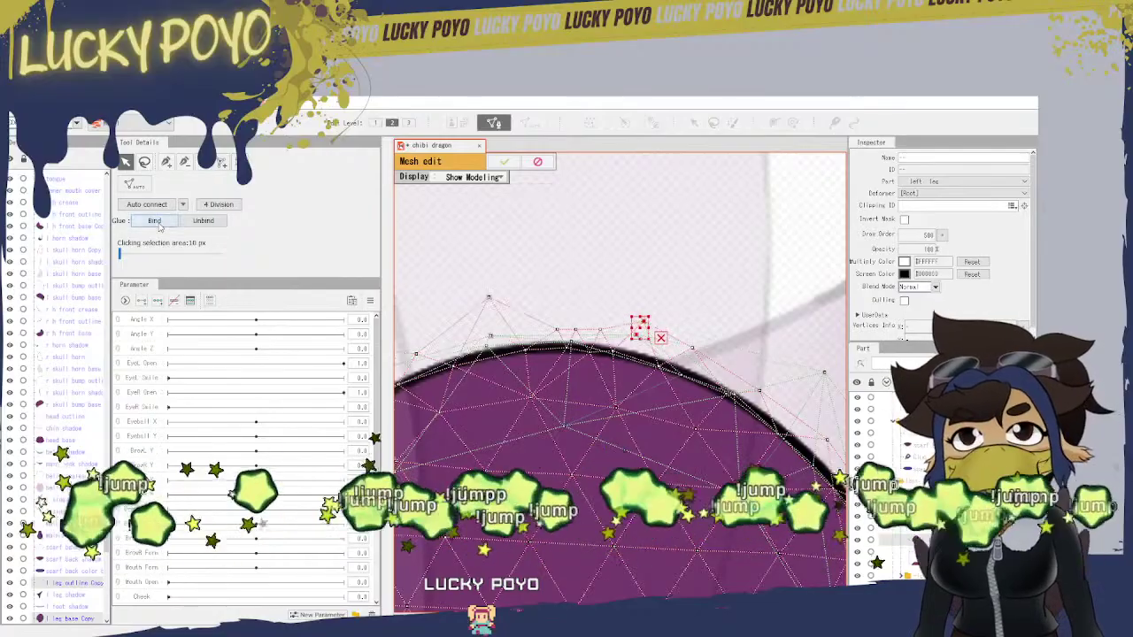
Step: Glue the outline vertex on the leg's upper-right curve to the neighbouring base mesh vertex
{"action": "left_click_drag", "start_coordinate": [758, 453], "coordinate": [650, 432]}
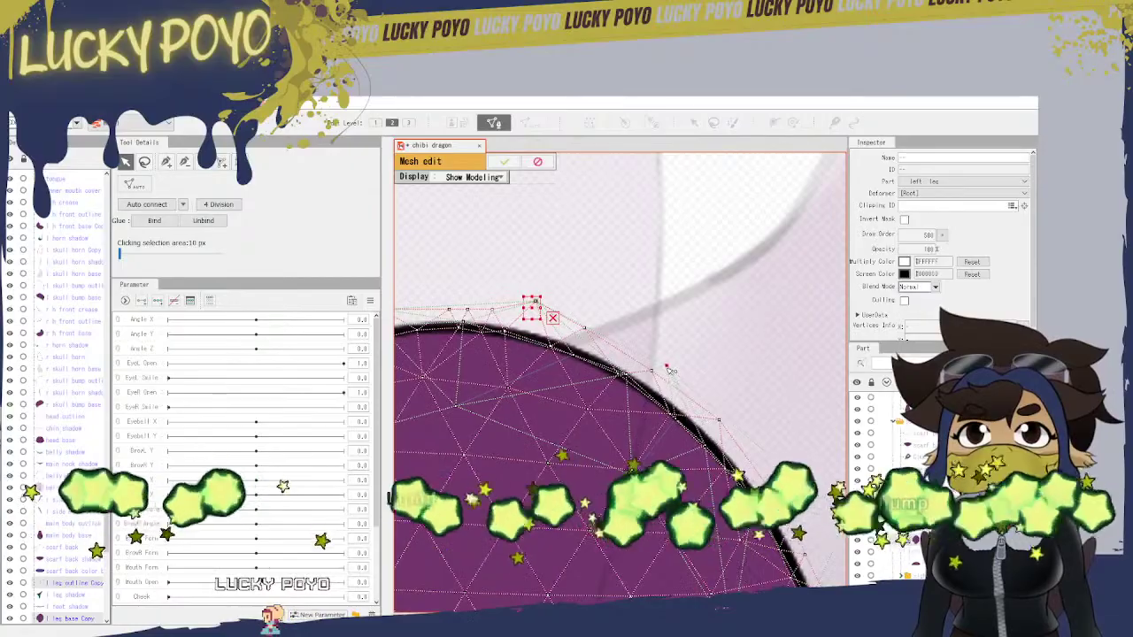
{"action": "left_click", "coordinate": [667, 365]}
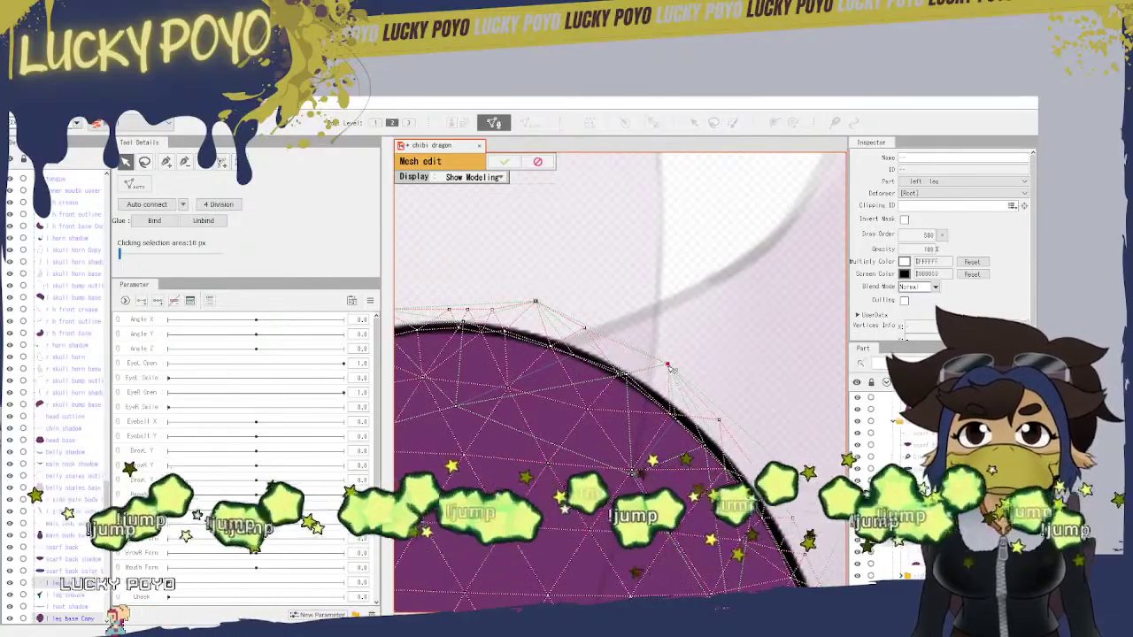
{"action": "left_click_drag", "start_coordinate": [654, 360], "coordinate": [705, 375]}
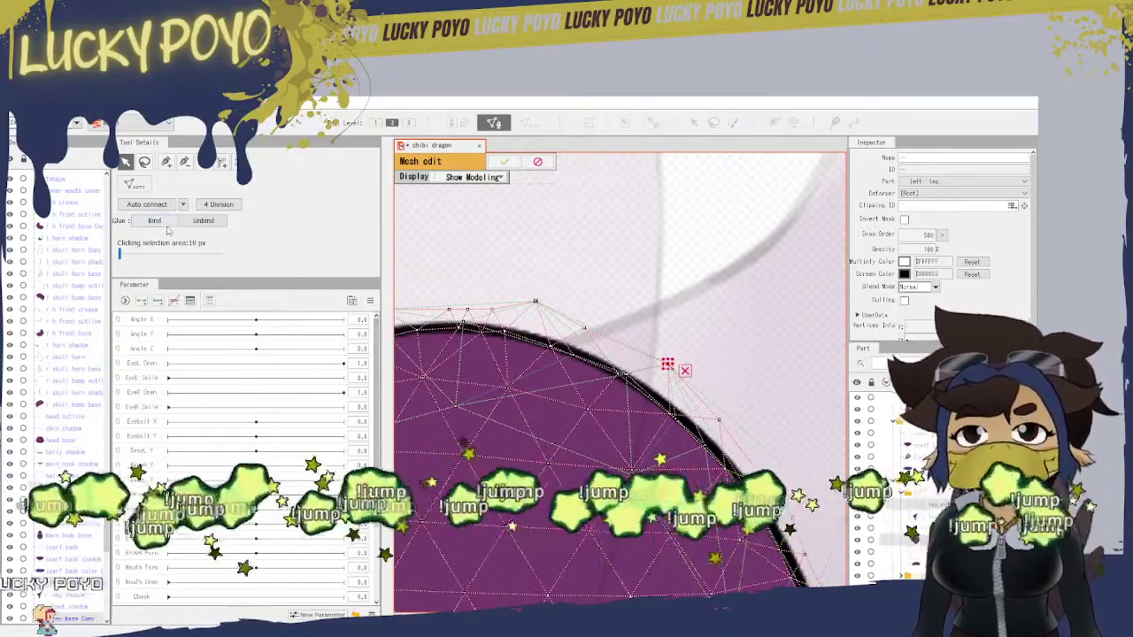
{"action": "left_click", "coordinate": [163, 219]}
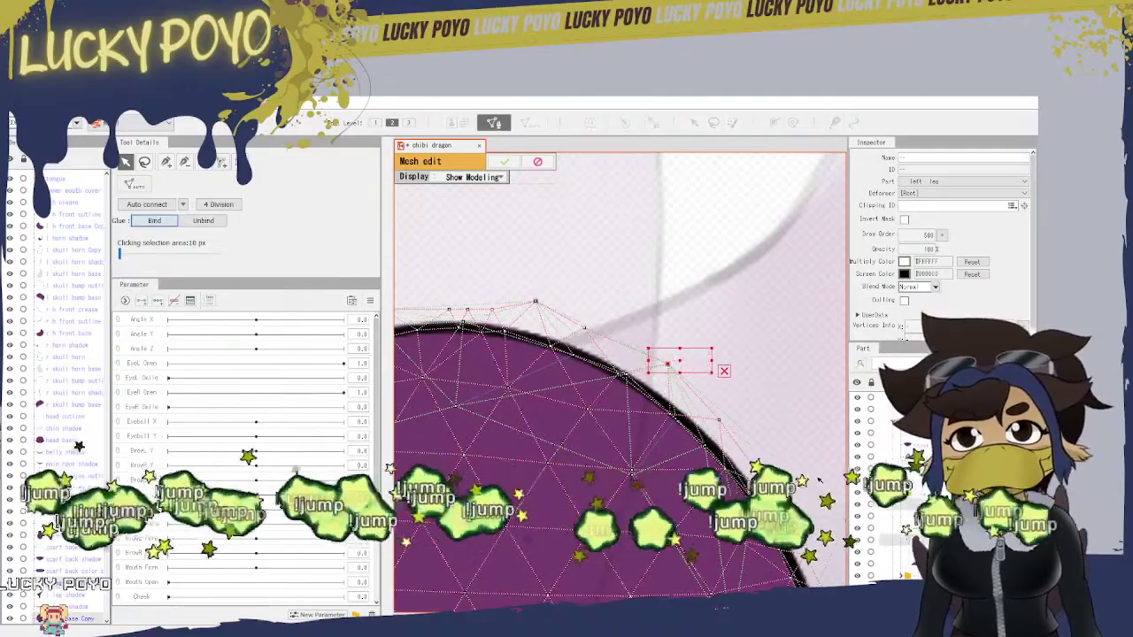
Step: Glue the outline and base vertices farther down the leg's upper-right curve and move the glued point slightly closer to the edge
{"action": "left_click_drag", "start_coordinate": [825, 500], "coordinate": [591, 262]}
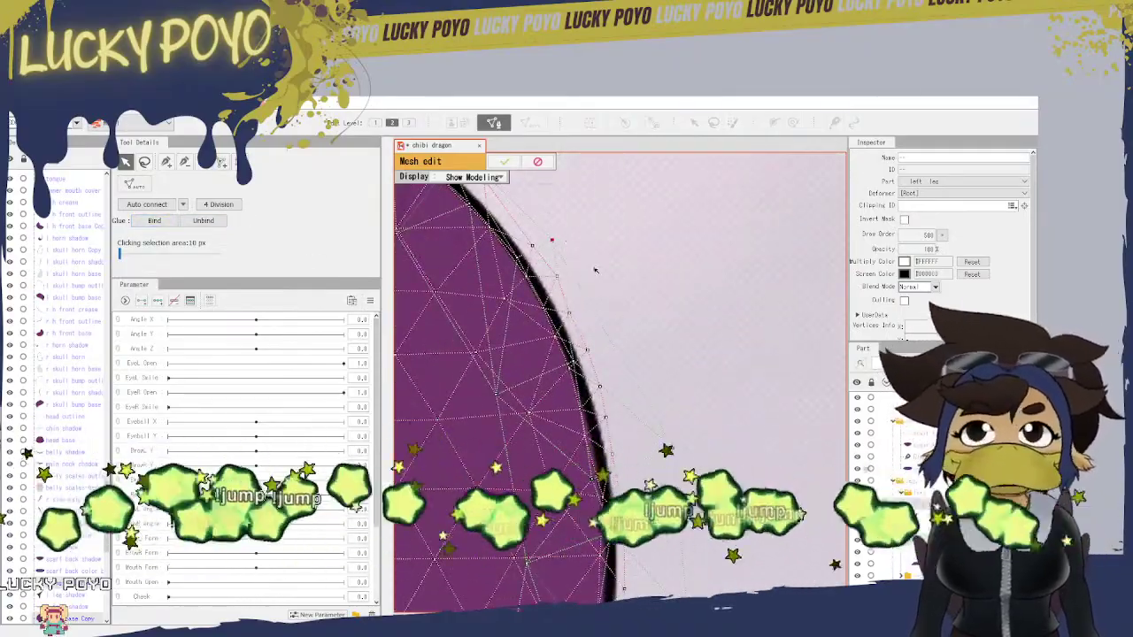
{"action": "left_click_drag", "start_coordinate": [594, 270], "coordinate": [686, 404]}
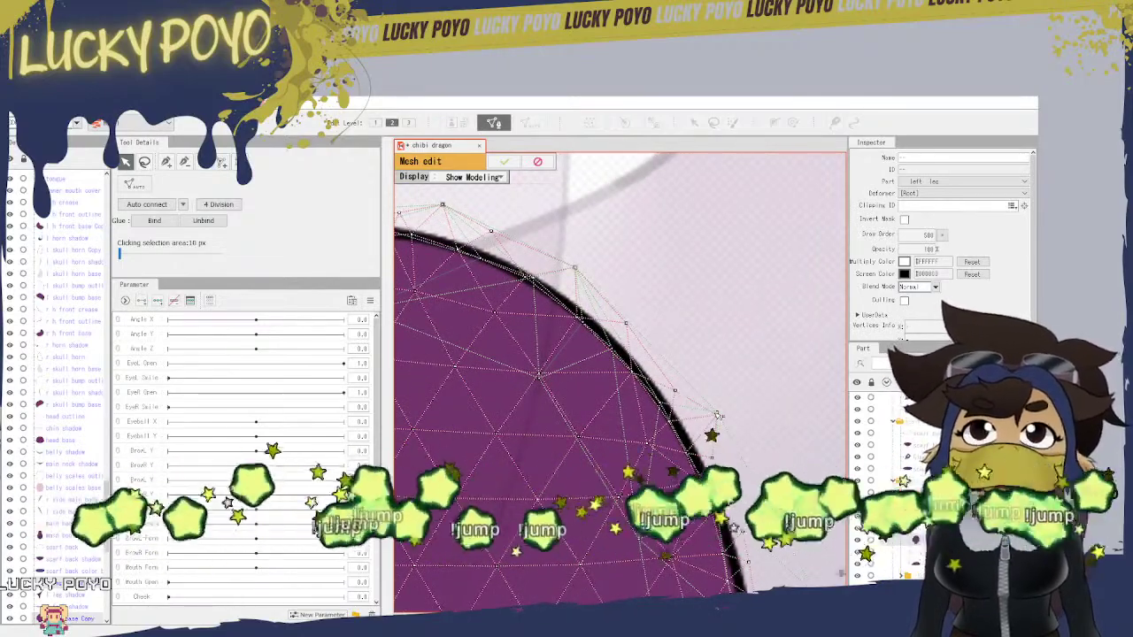
{"action": "left_click", "coordinate": [163, 223]}
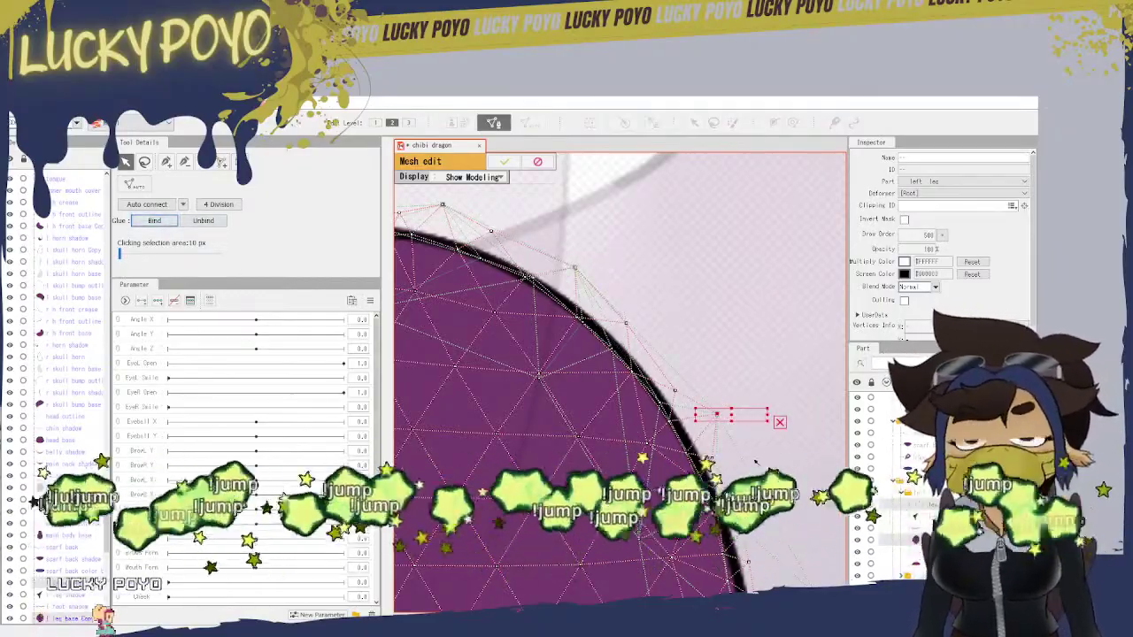
{"action": "left_click_drag", "start_coordinate": [717, 413], "coordinate": [709, 418]}
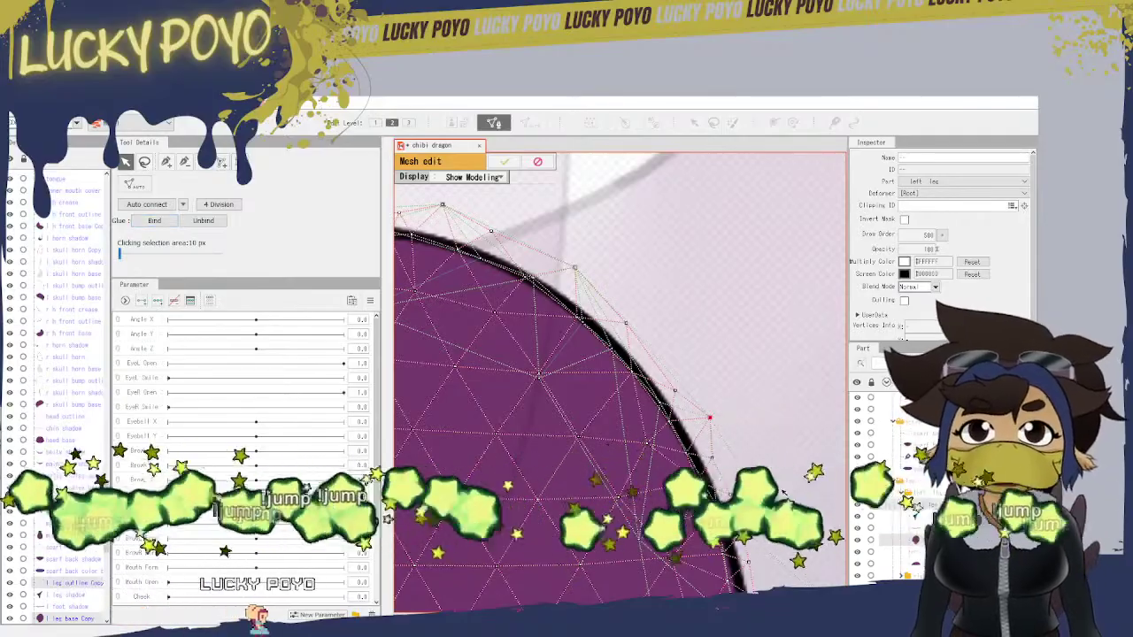
Step: Glue the outline and base vertices on the leg's right side and pull the two lowest glued points in toward the edge
{"action": "left_click_drag", "start_coordinate": [780, 487], "coordinate": [692, 332]}
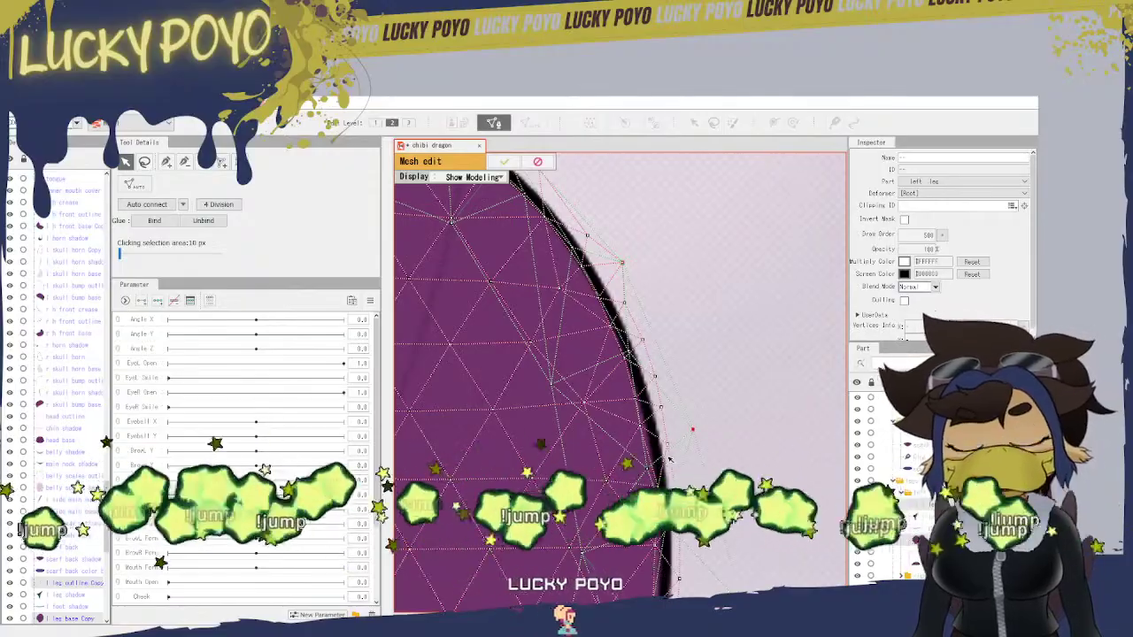
{"action": "left_click_drag", "start_coordinate": [684, 441], "coordinate": [690, 428]}
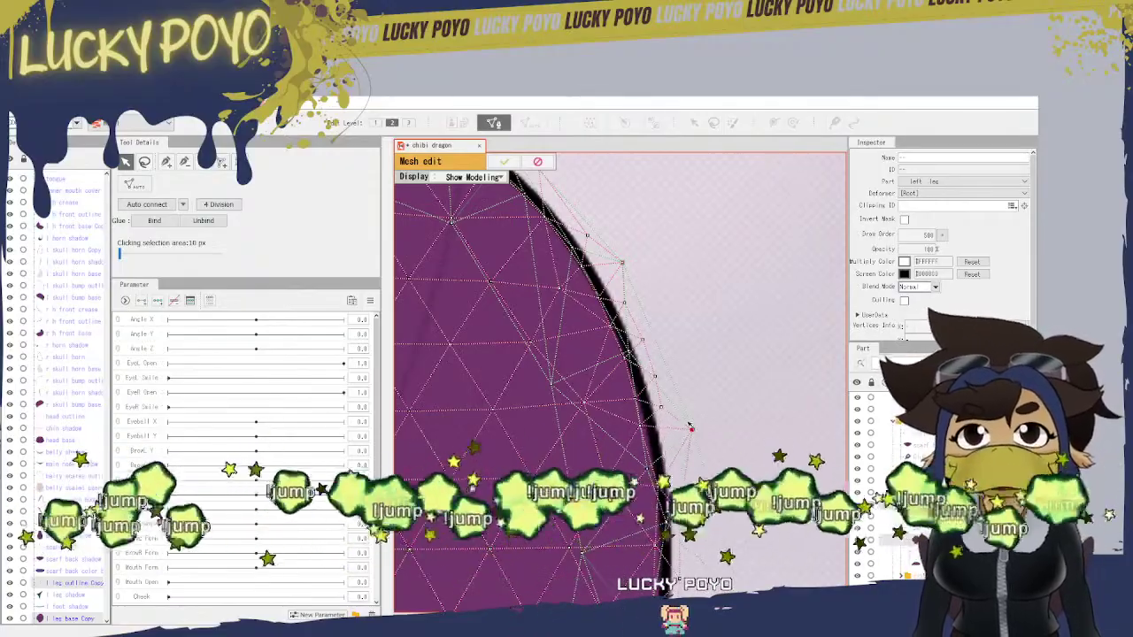
{"action": "left_click", "coordinate": [171, 222]}
{"action": "key", "text": "ctrl+z"}
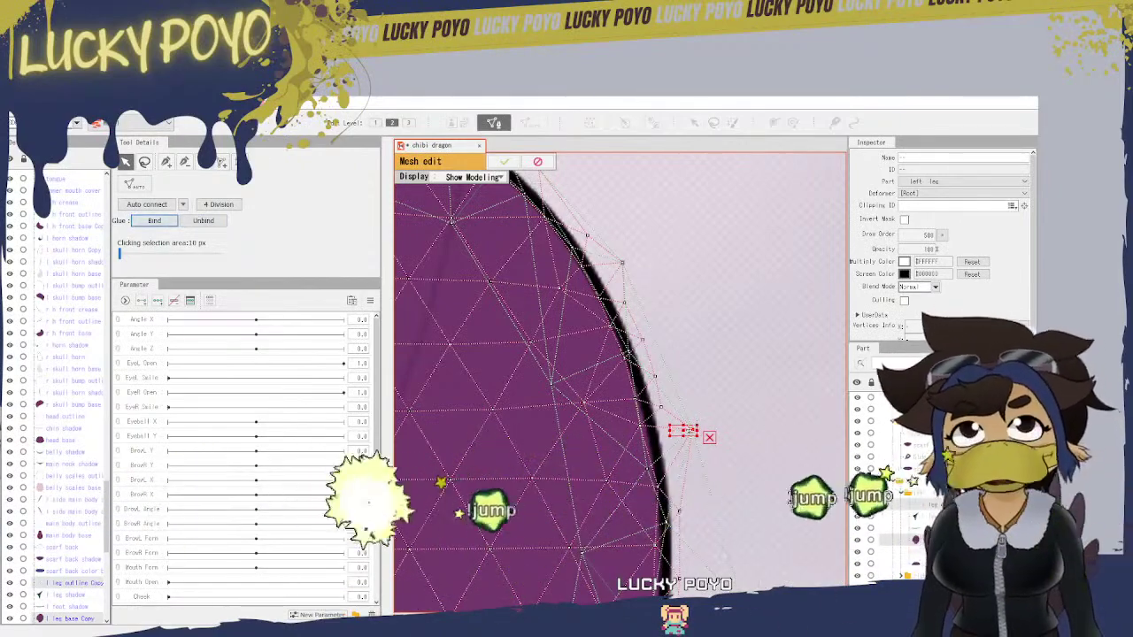
{"action": "left_click_drag", "start_coordinate": [693, 430], "coordinate": [678, 443]}
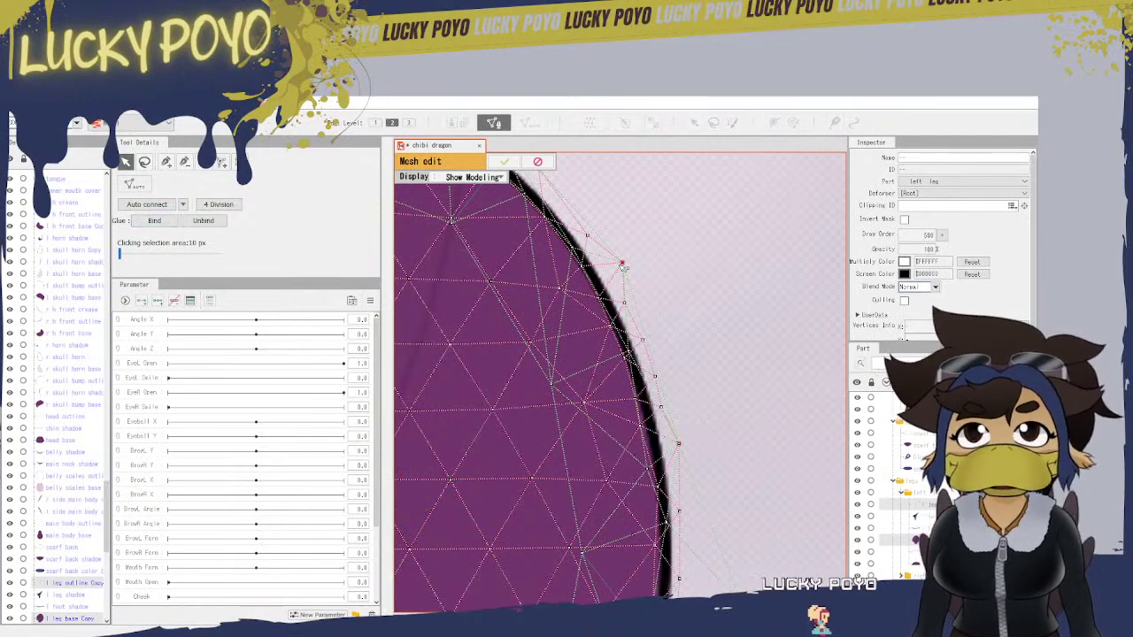
{"action": "left_click_drag", "start_coordinate": [623, 262], "coordinate": [616, 266]}
Step: Pull the outline vertex beside the leg's right edge inward and glue the next outline vertex below it to the base mesh
{"action": "left_click_drag", "start_coordinate": [767, 460], "coordinate": [769, 272]}
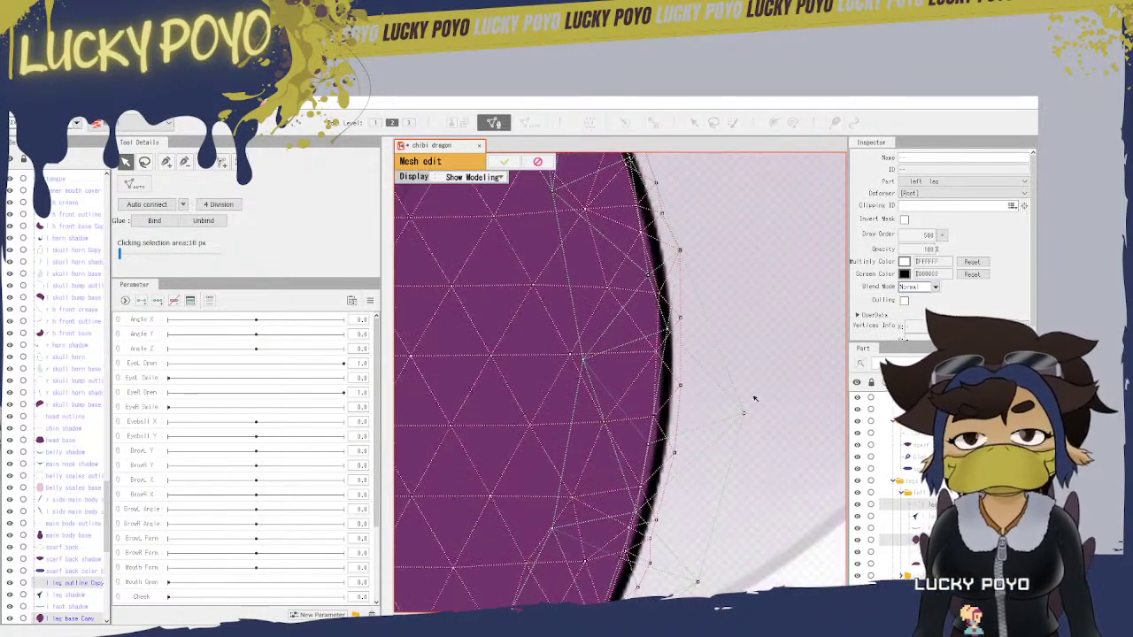
{"action": "left_click_drag", "start_coordinate": [743, 423], "coordinate": [698, 430]}
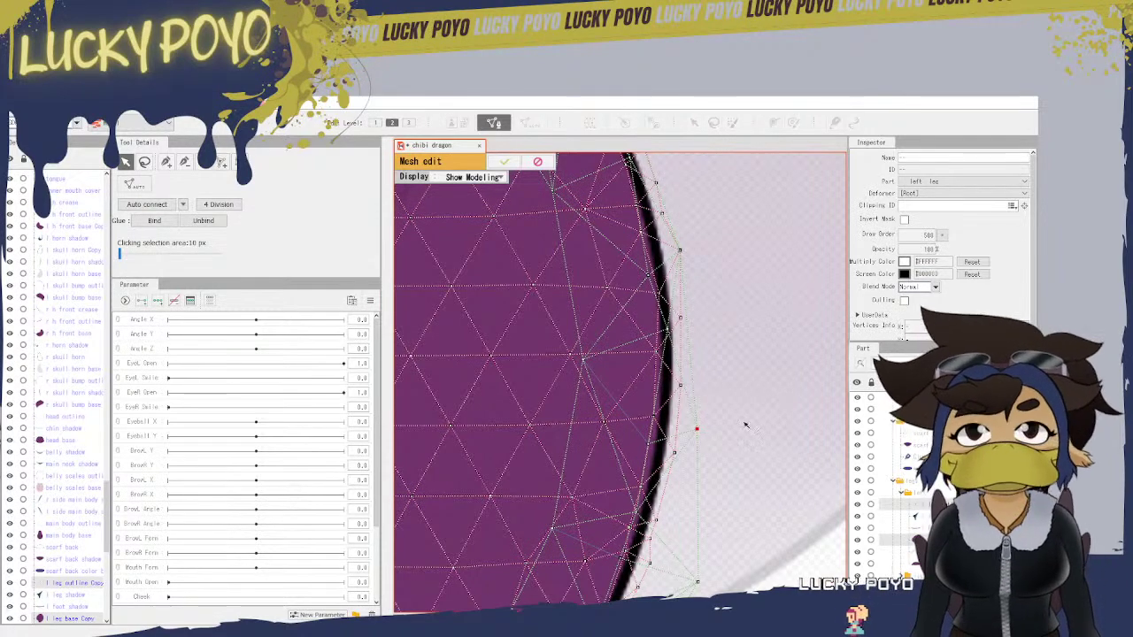
{"action": "left_click_drag", "start_coordinate": [740, 457], "coordinate": [761, 285]}
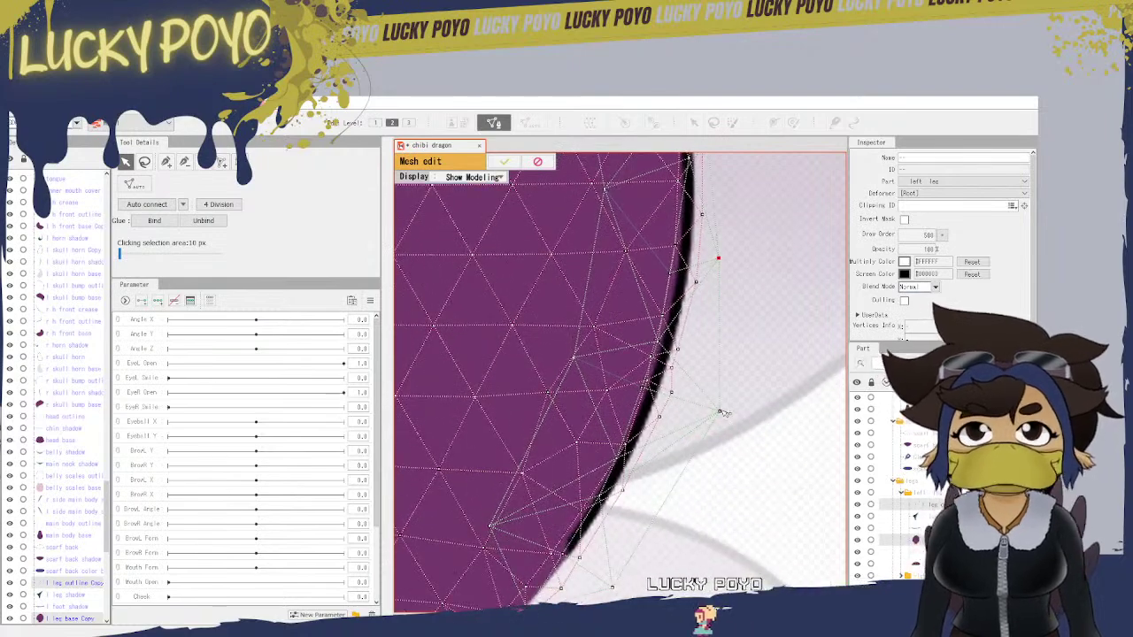
{"action": "mouse_move", "coordinate": [719, 410]}
{"action": "left_mouse_down"}
{"action": "mouse_move", "coordinate": [690, 396]}
{"action": "mouse_move", "coordinate": [717, 407]}
{"action": "left_mouse_up"}
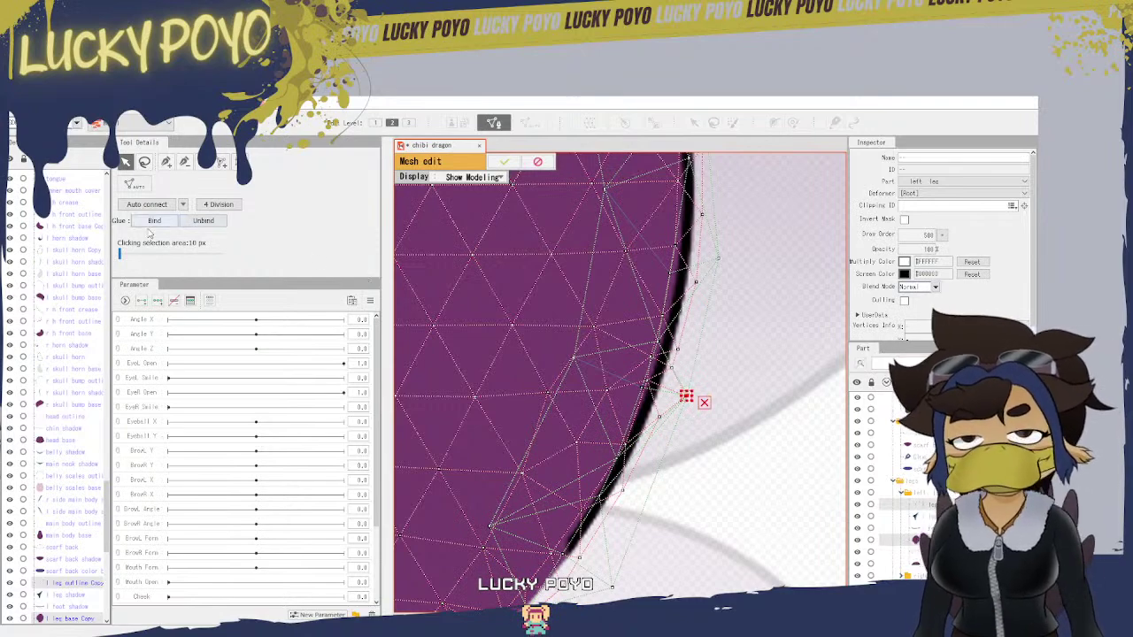
{"action": "left_click", "coordinate": [154, 221]}
Step: Glue the outline and base vertices on the leg's lower-right curve, where the black line ends
{"action": "left_click_drag", "start_coordinate": [717, 524], "coordinate": [810, 336]}
{"action": "left_click_drag", "start_coordinate": [708, 401], "coordinate": [692, 385]}
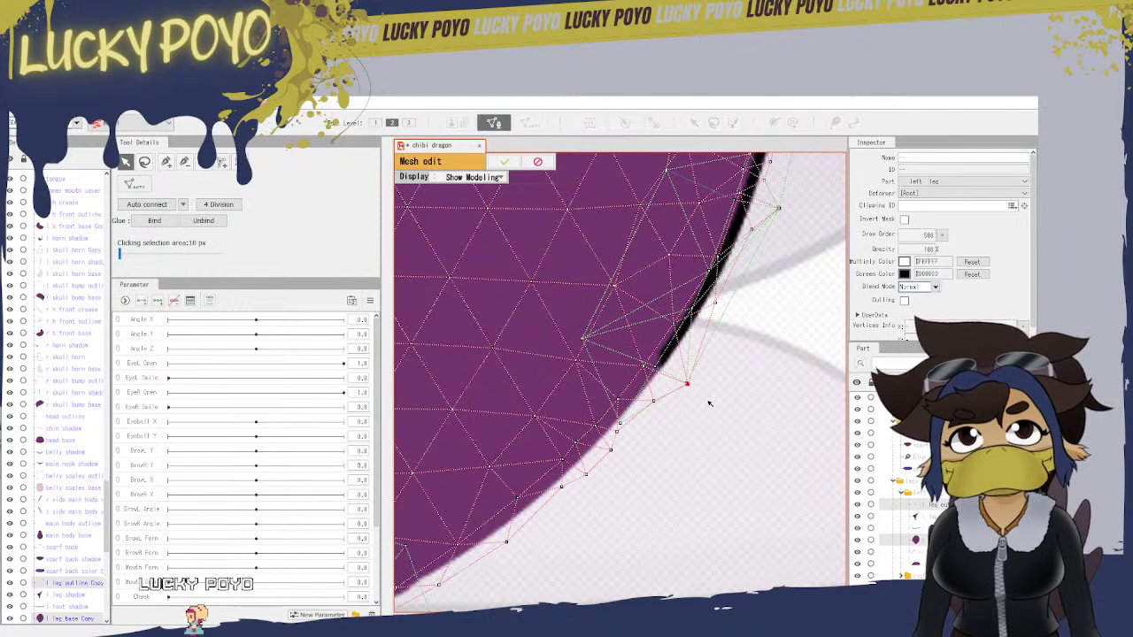
{"action": "left_click_drag", "start_coordinate": [708, 400], "coordinate": [675, 364]}
{"action": "left_click", "coordinate": [173, 223]}
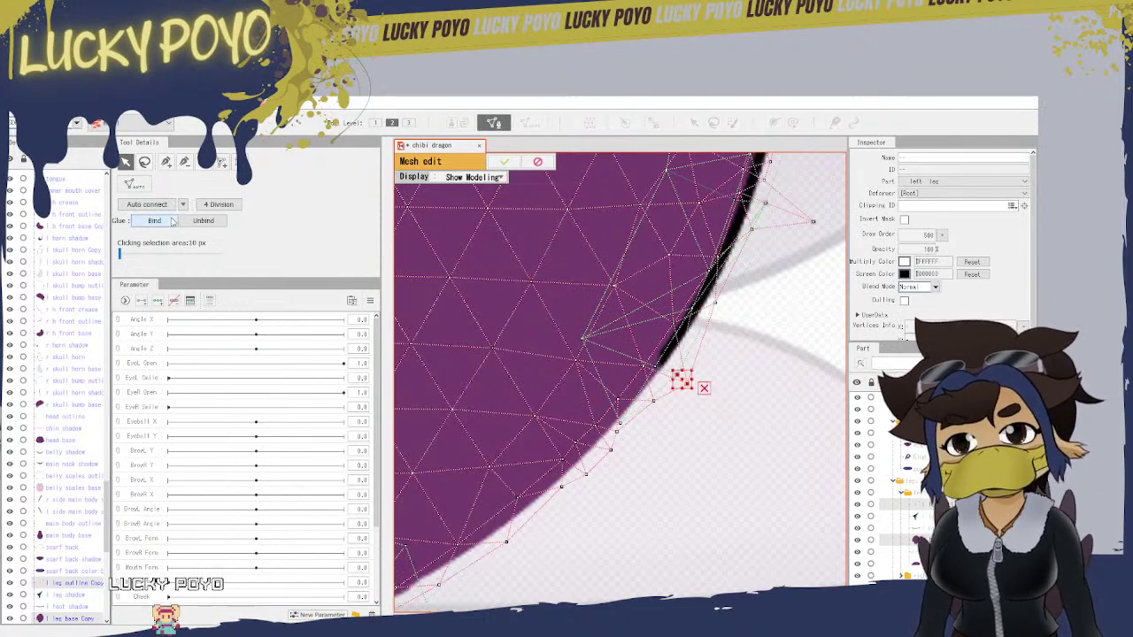
{"action": "key", "text": "ctrl+z"}
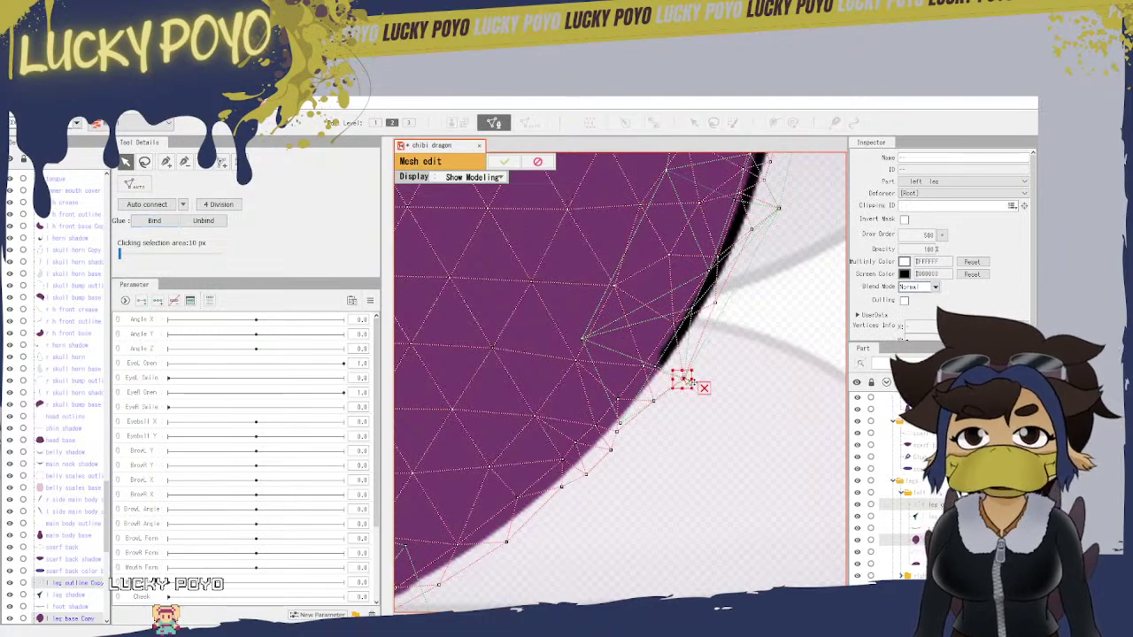
{"action": "left_click", "coordinate": [705, 407]}
Step: Glue the overlapping vertices on the leg's lower-right edge, just below the end of the black line
{"action": "left_click_drag", "start_coordinate": [688, 445], "coordinate": [780, 365]}
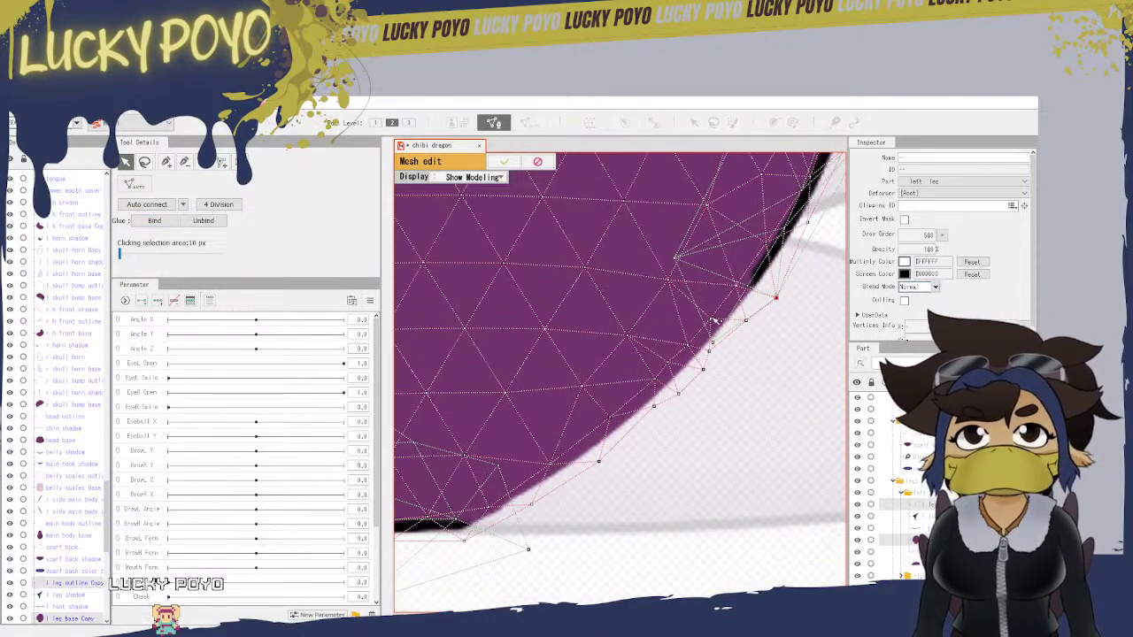
{"action": "left_click", "coordinate": [709, 351]}
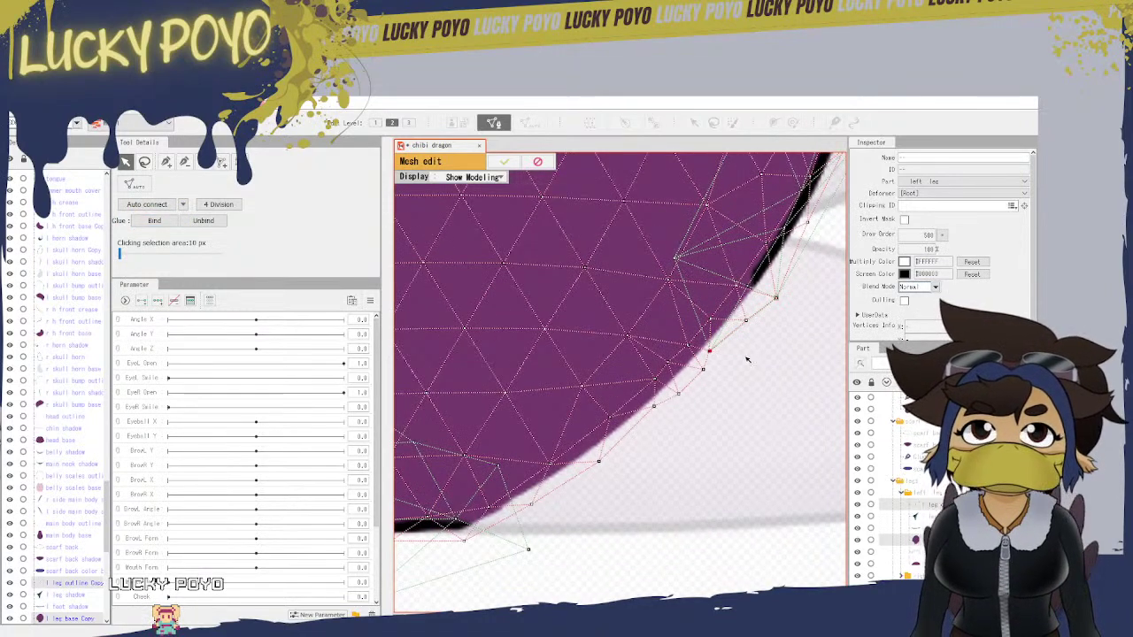
{"action": "left_click_drag", "start_coordinate": [742, 355], "coordinate": [690, 342]}
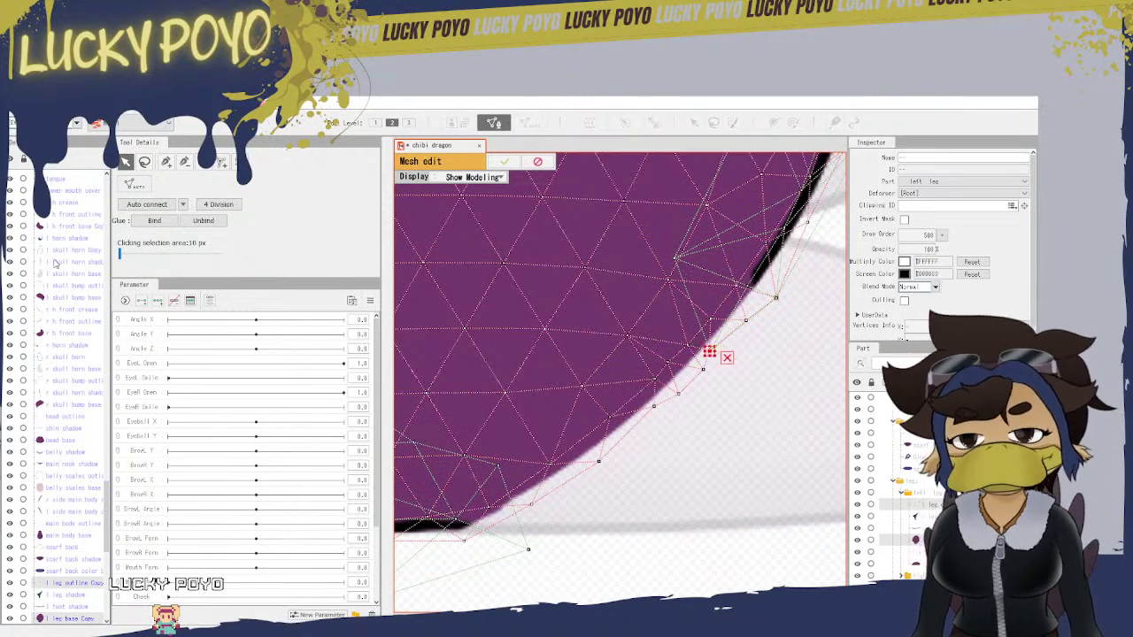
{"action": "left_click", "coordinate": [155, 223]}
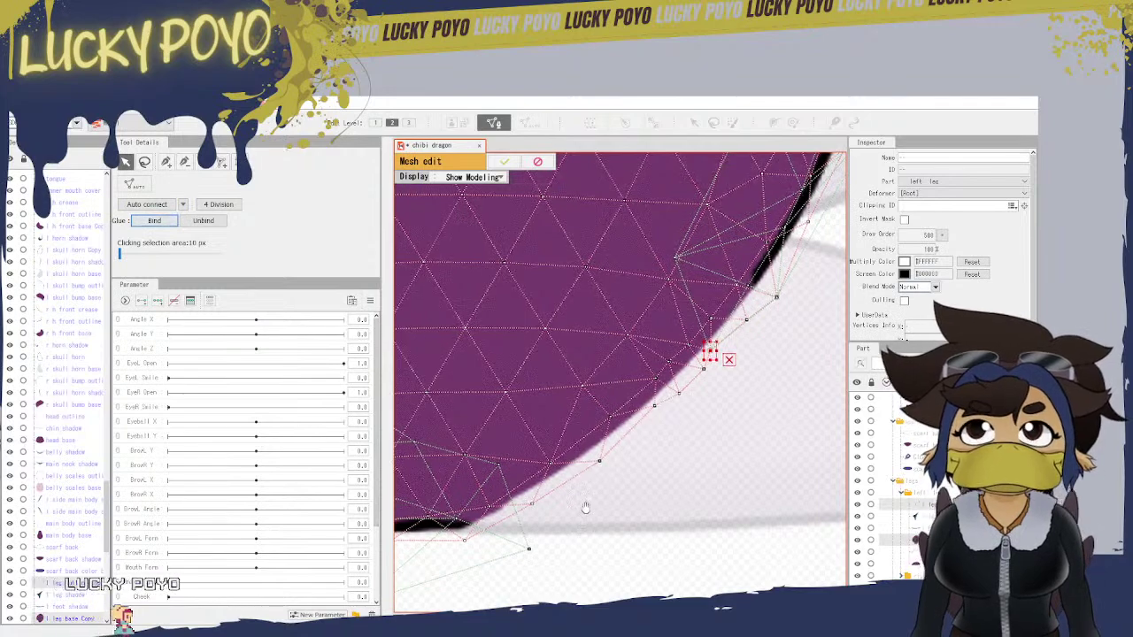
Step: Glue the outline and base vertices at the right end and middle of the leg's bottom edge, pulling the middle point up closer
{"action": "left_click_drag", "start_coordinate": [585, 507], "coordinate": [745, 462]}
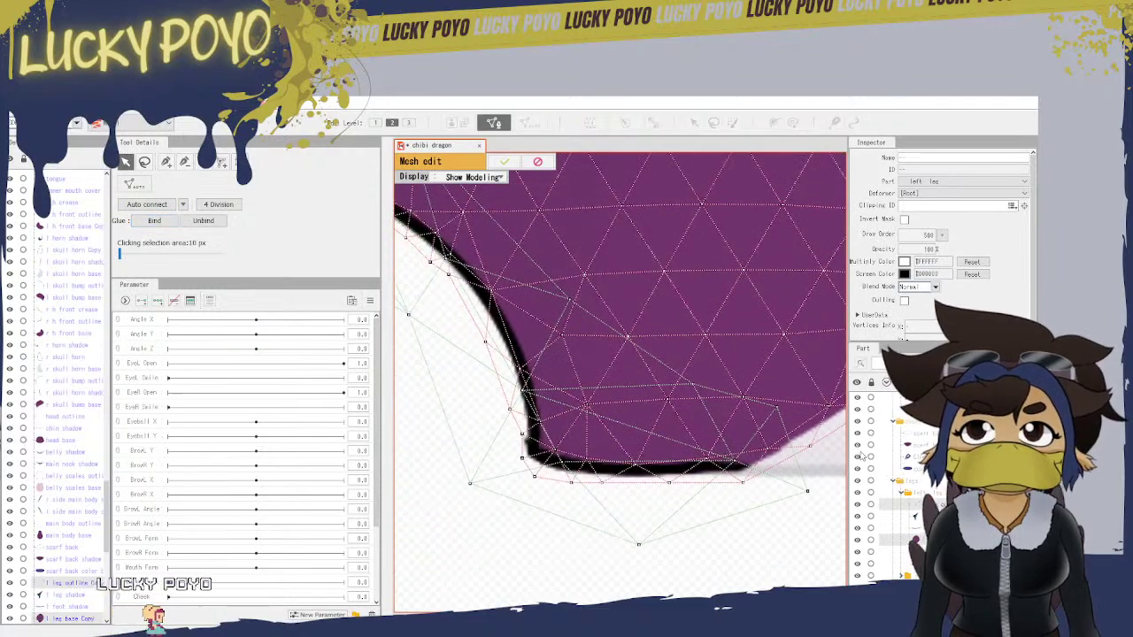
{"action": "left_click", "coordinate": [743, 479]}
{"action": "left_click_drag", "start_coordinate": [744, 479], "coordinate": [760, 485]}
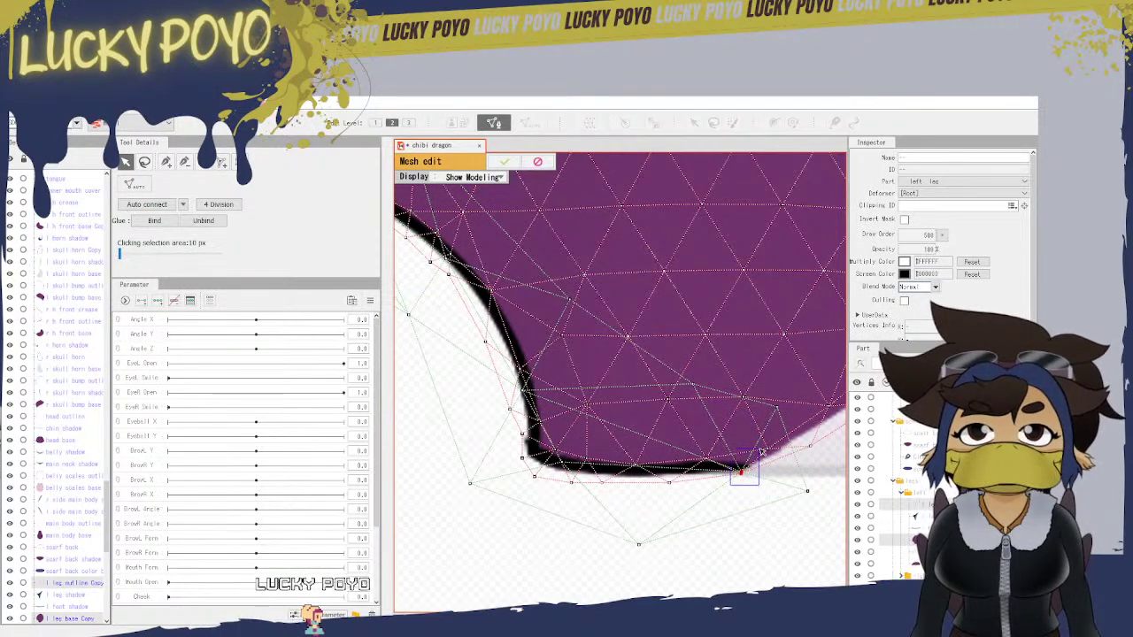
{"action": "left_click", "coordinate": [154, 220]}
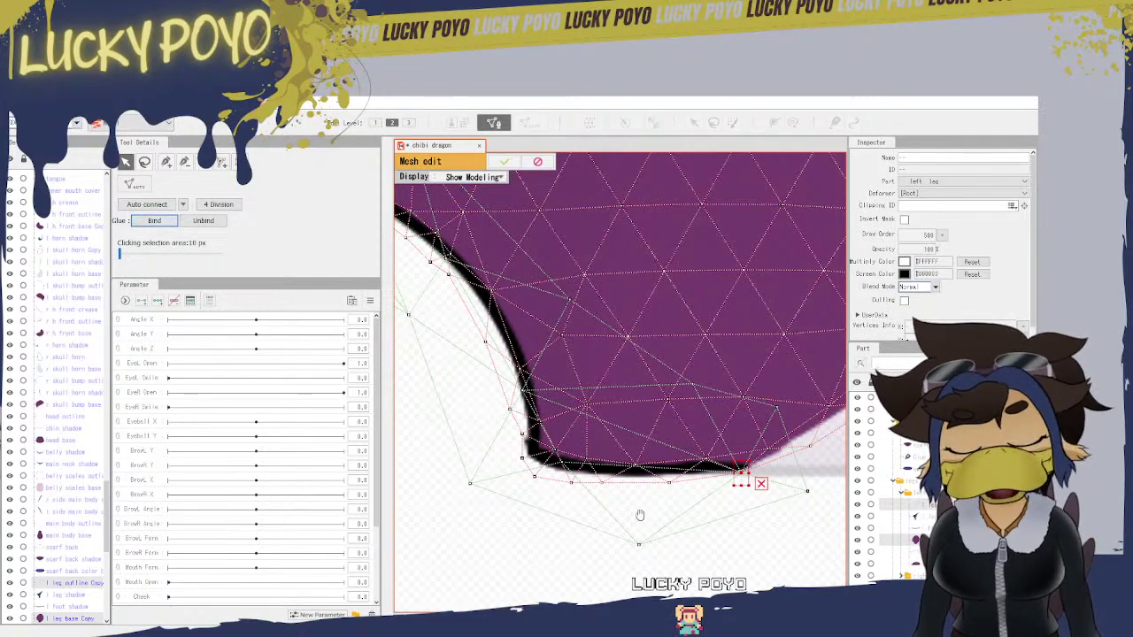
{"action": "left_click_drag", "start_coordinate": [641, 518], "coordinate": [721, 543]}
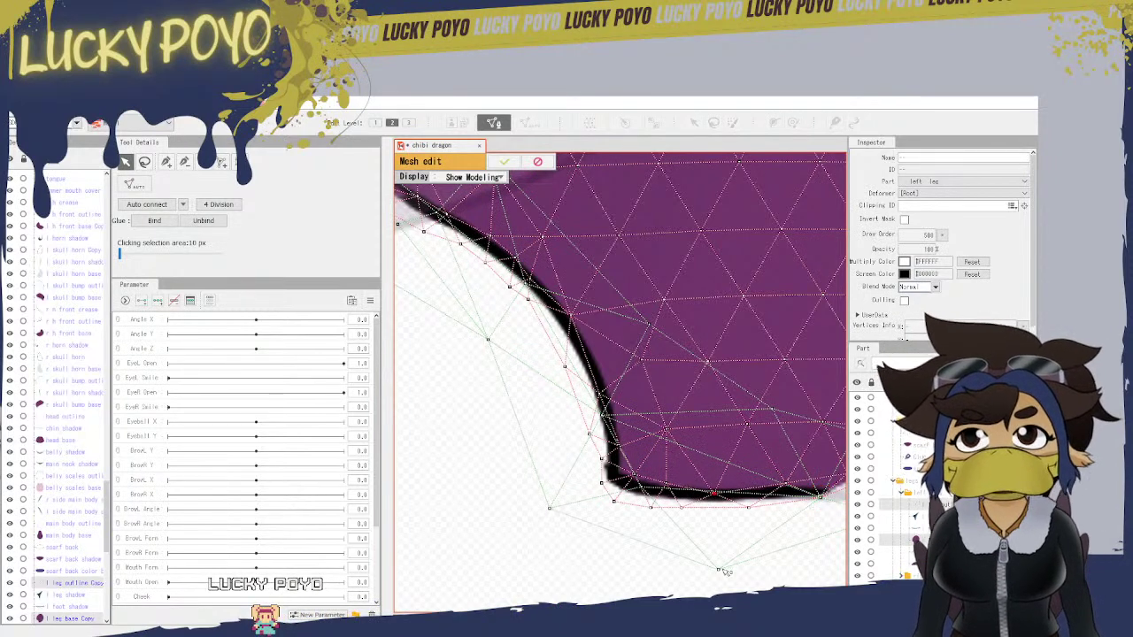
{"action": "left_click_drag", "start_coordinate": [717, 569], "coordinate": [678, 524]}
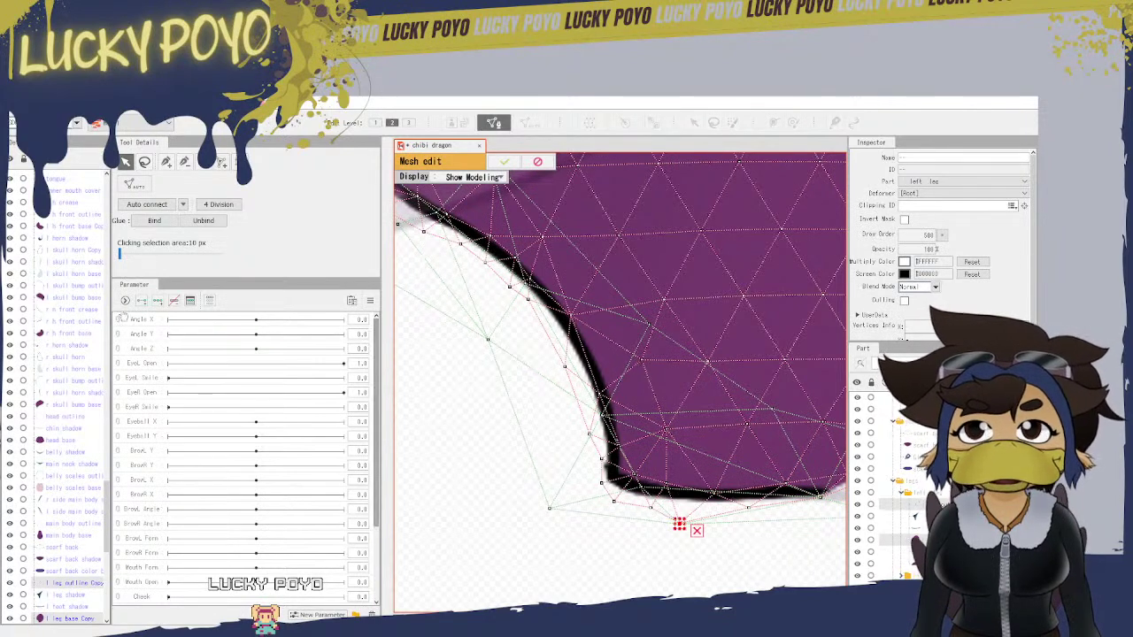
{"action": "left_click", "coordinate": [155, 220]}
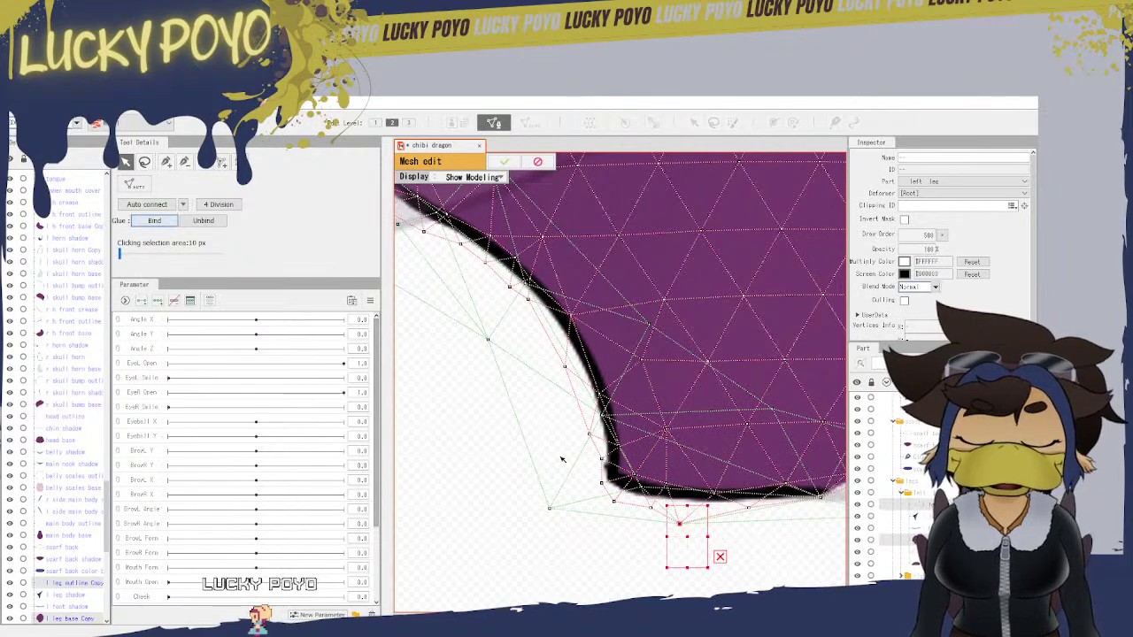
Step: Glue the outline and base vertices just outside the leg's bottom-left corner
{"action": "left_click_drag", "start_coordinate": [576, 505], "coordinate": [636, 557]}
{"action": "left_click", "coordinate": [656, 553]}
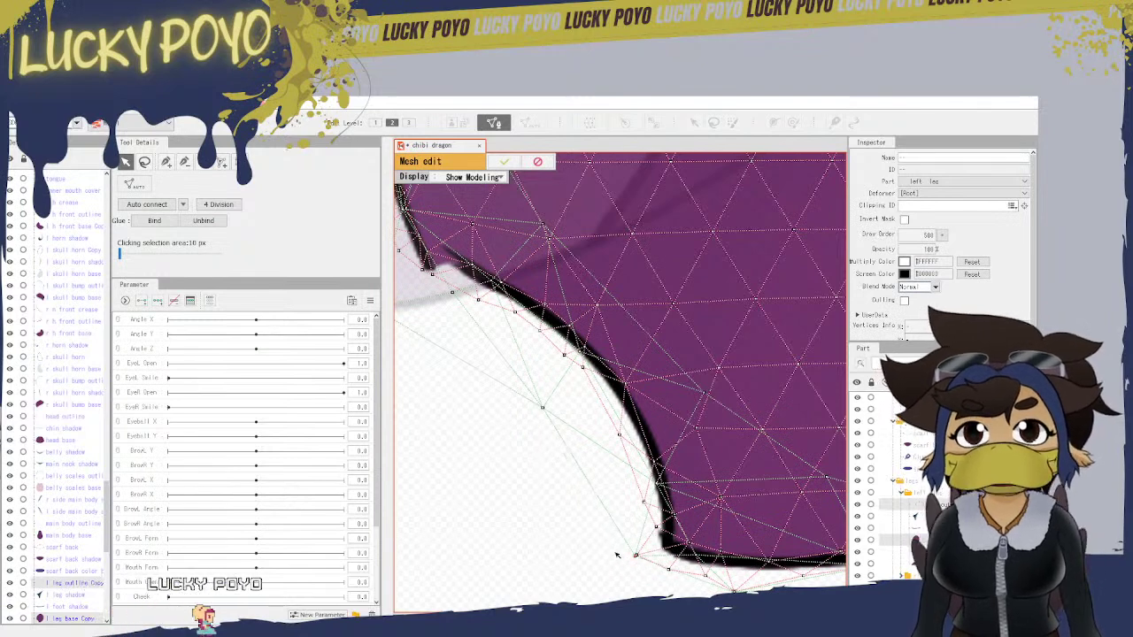
{"action": "left_click", "coordinate": [165, 221]}
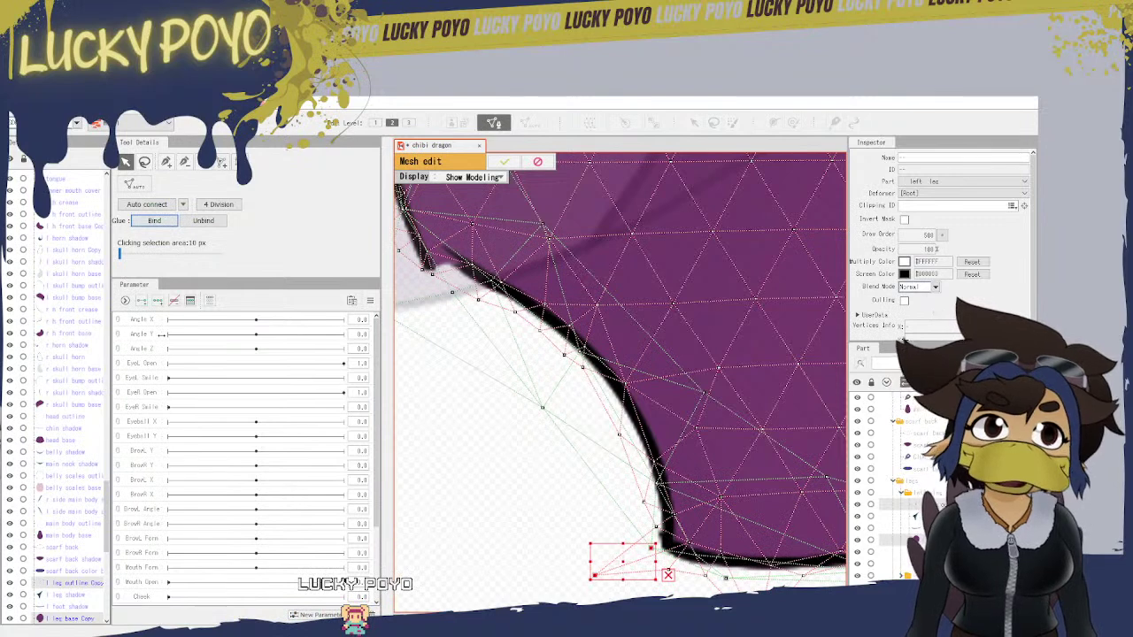
{"action": "key", "text": "ctrl+z"}
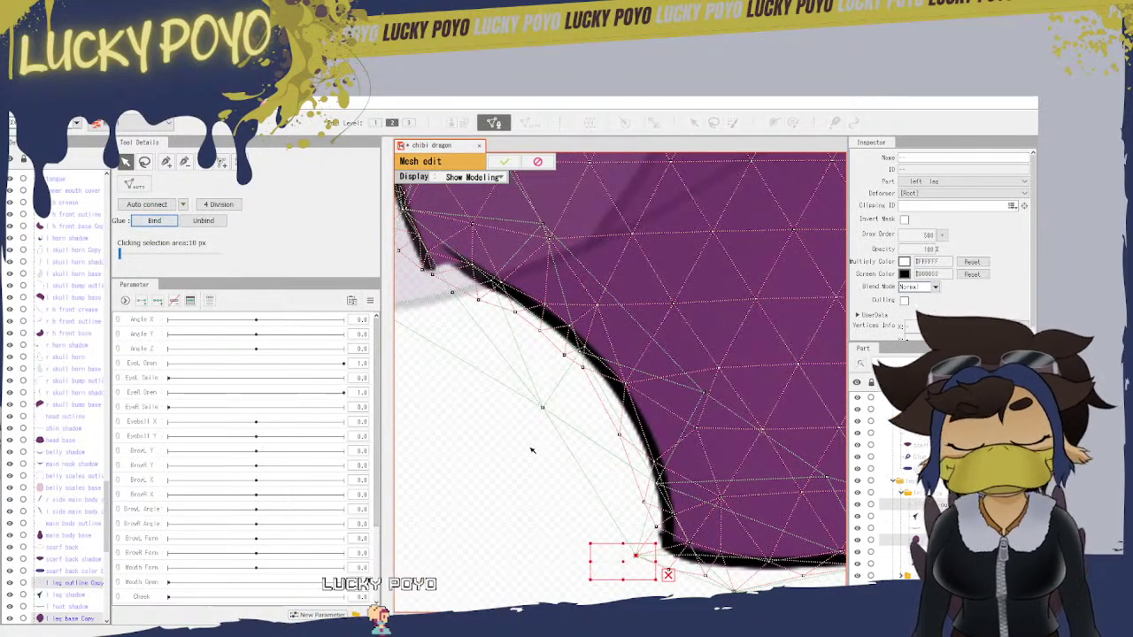
Step: Glue the outline and base vertices on the leg's lower-left curve and on both sides of the notch above it
{"action": "left_click_drag", "start_coordinate": [532, 438], "coordinate": [563, 492]}
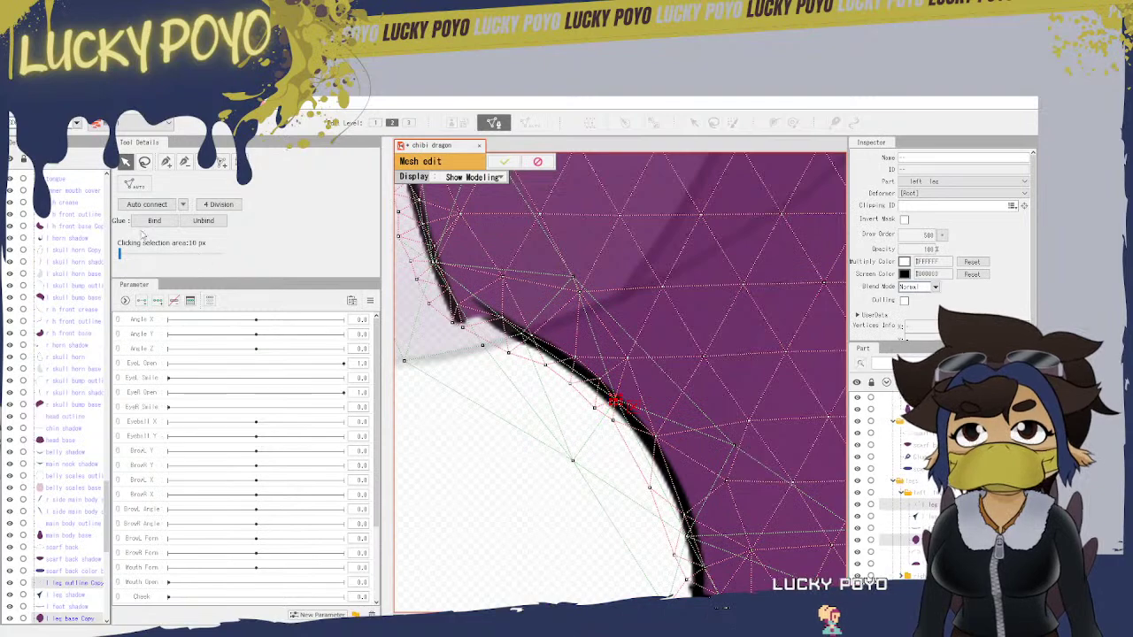
{"action": "left_click", "coordinate": [154, 221]}
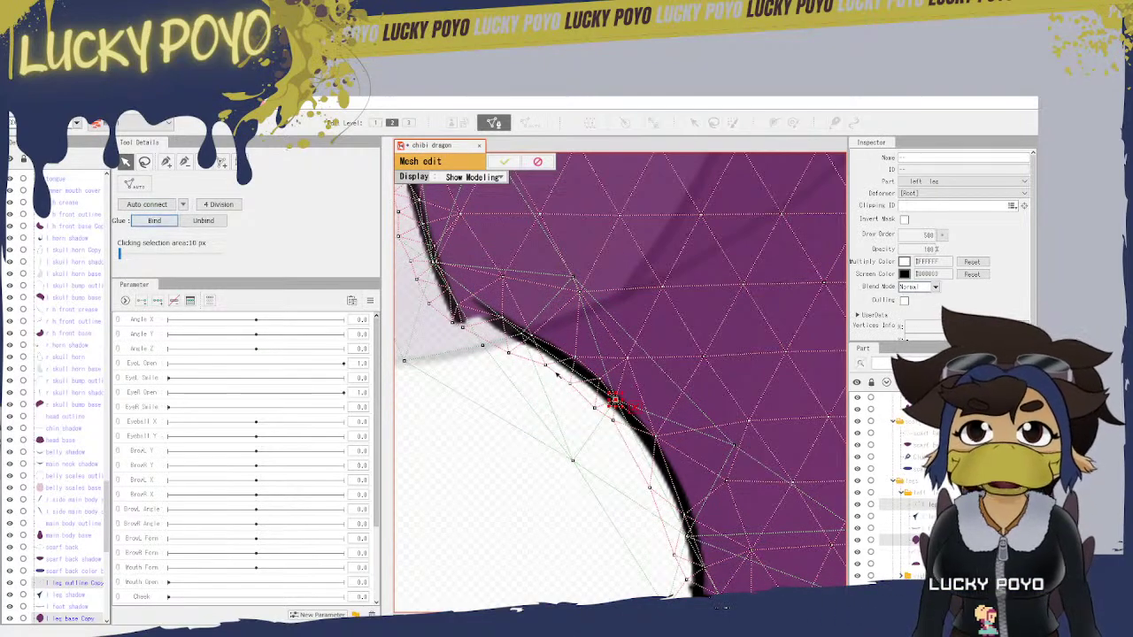
{"action": "left_click_drag", "start_coordinate": [557, 375], "coordinate": [611, 463]}
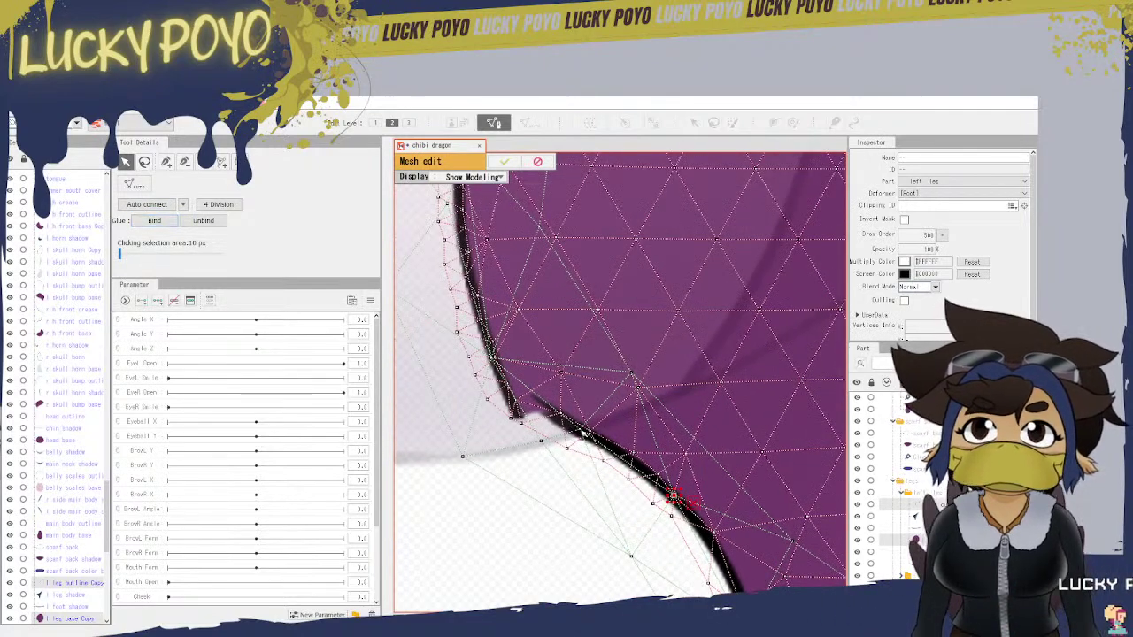
{"action": "left_click", "coordinate": [565, 415]}
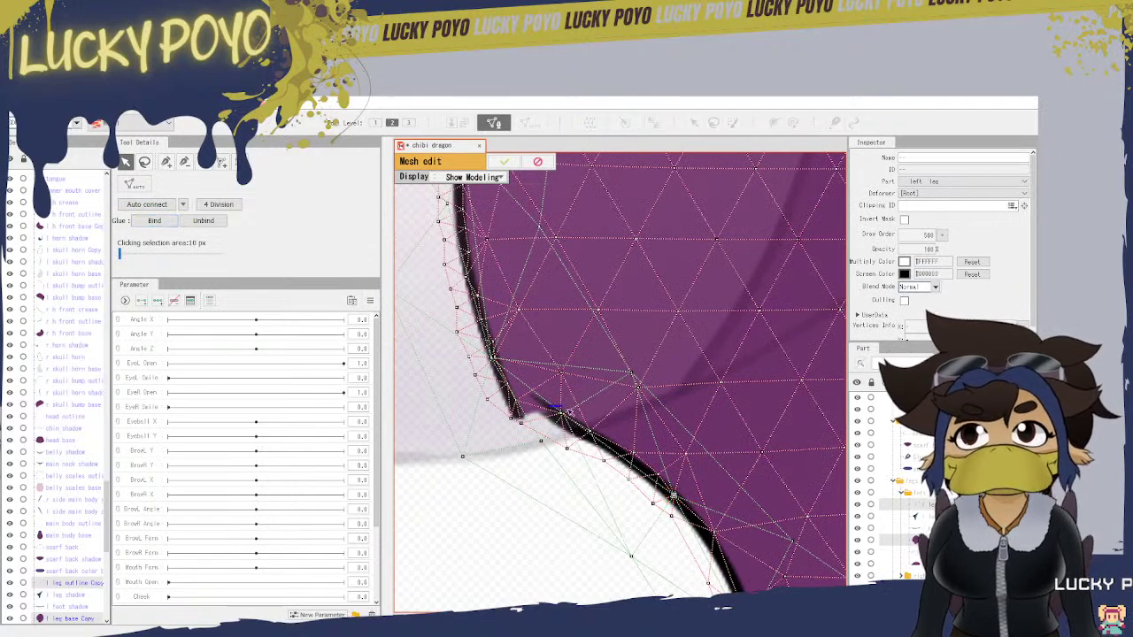
{"action": "left_click", "coordinate": [144, 227]}
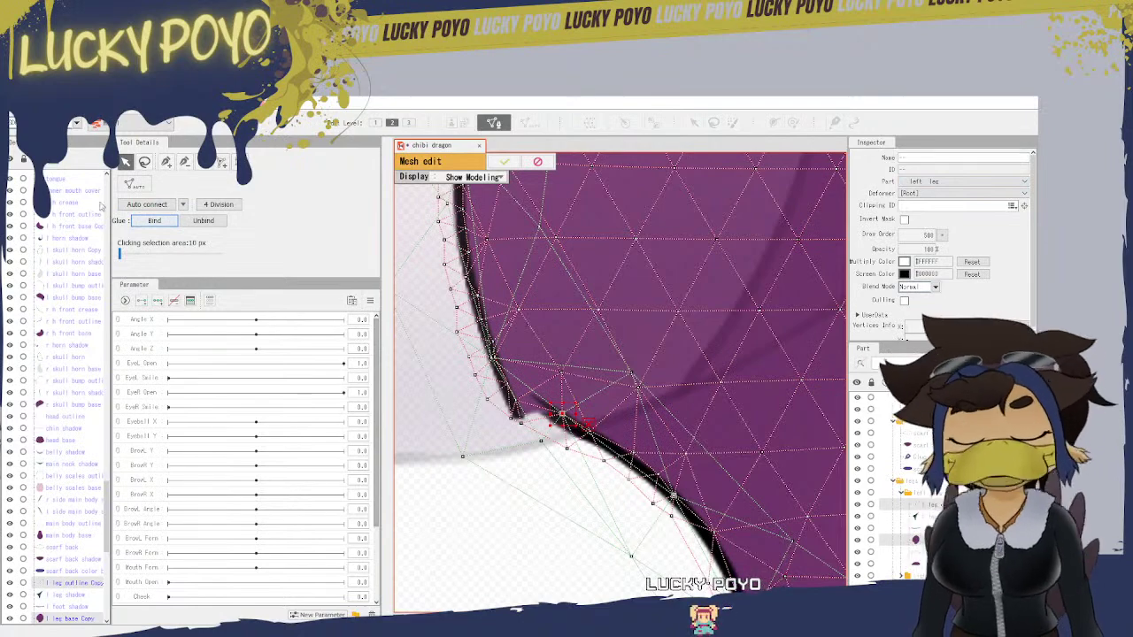
{"action": "left_click_drag", "start_coordinate": [523, 452], "coordinate": [608, 544]}
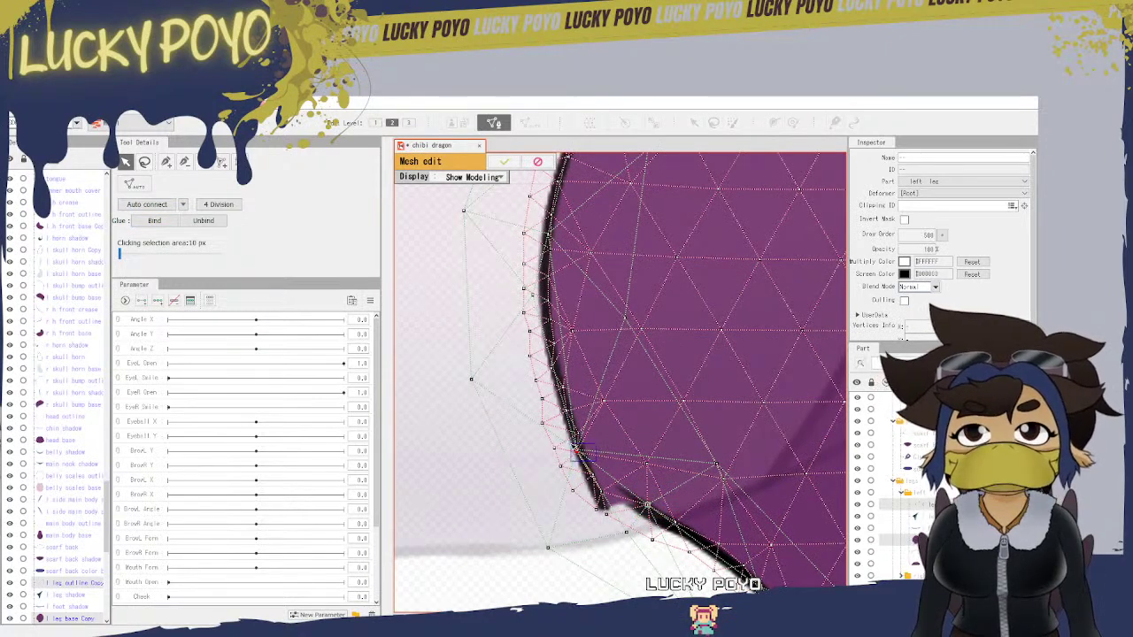
{"action": "left_click", "coordinate": [155, 220]}
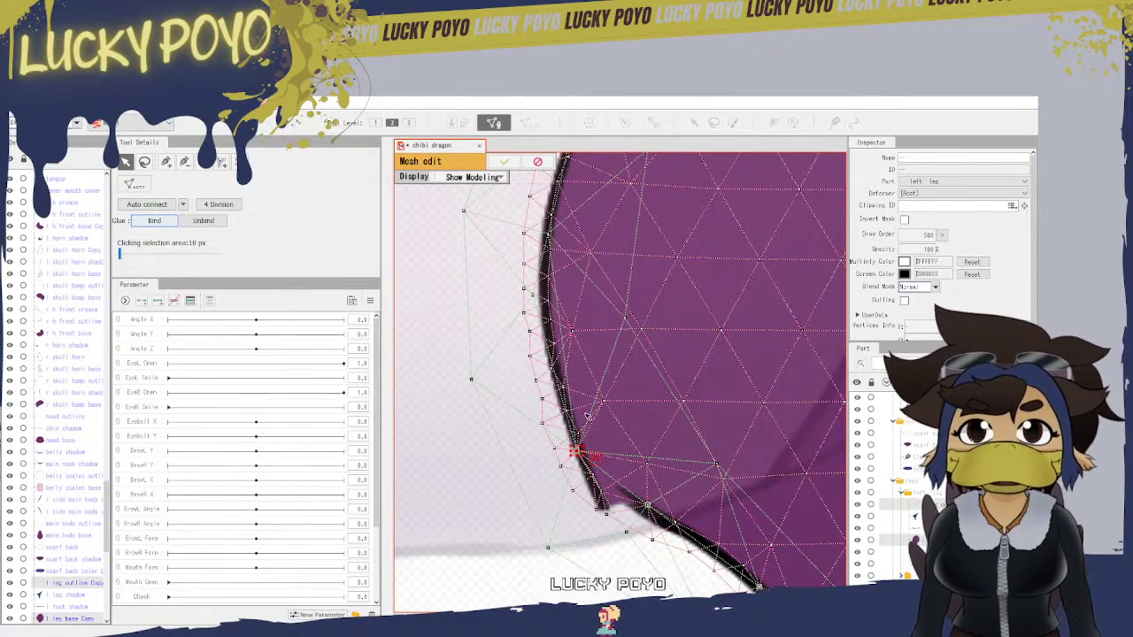
Step: Glue the outline vertex inside the leg's left half to the neighbouring base mesh vertex
{"action": "left_click_drag", "start_coordinate": [561, 320], "coordinate": [612, 410]}
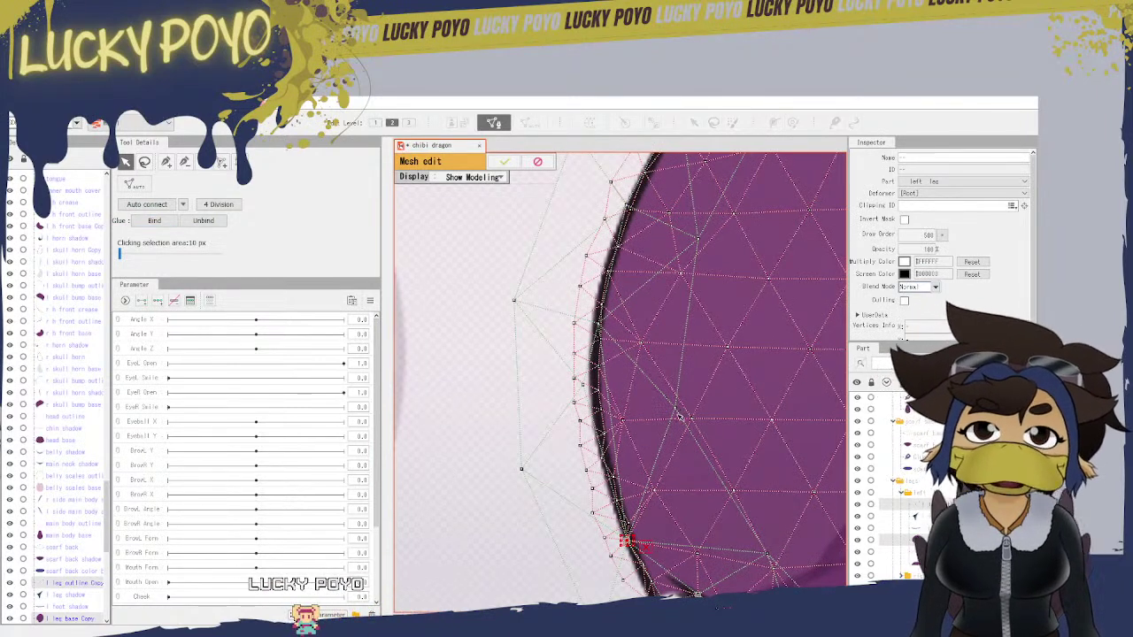
{"action": "left_click_drag", "start_coordinate": [687, 414], "coordinate": [694, 423]}
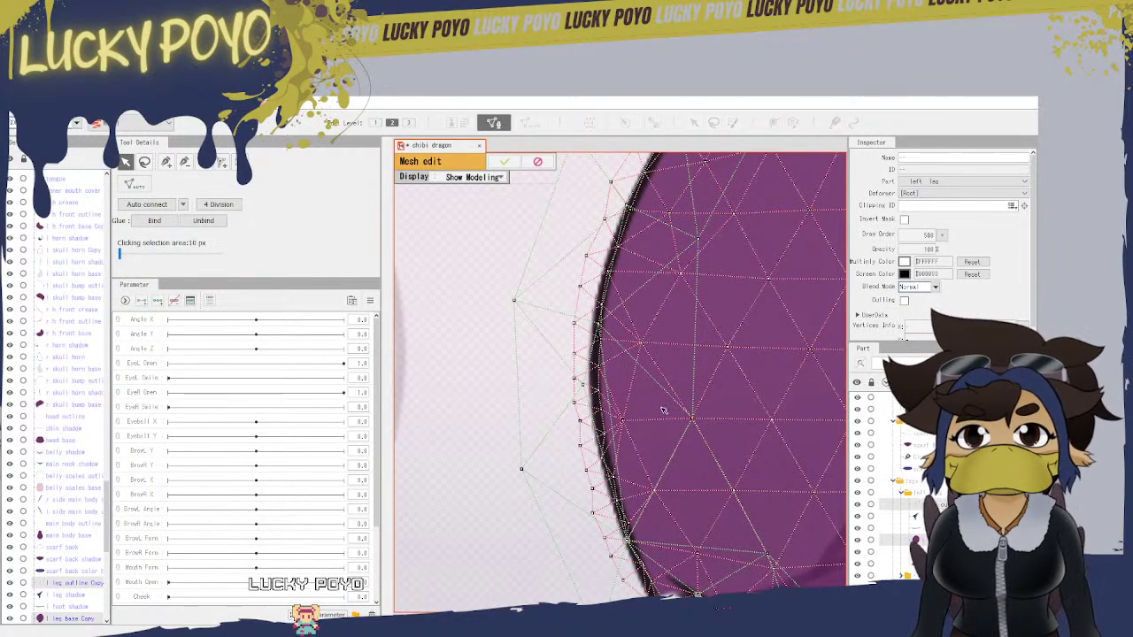
{"action": "left_click", "coordinate": [163, 227]}
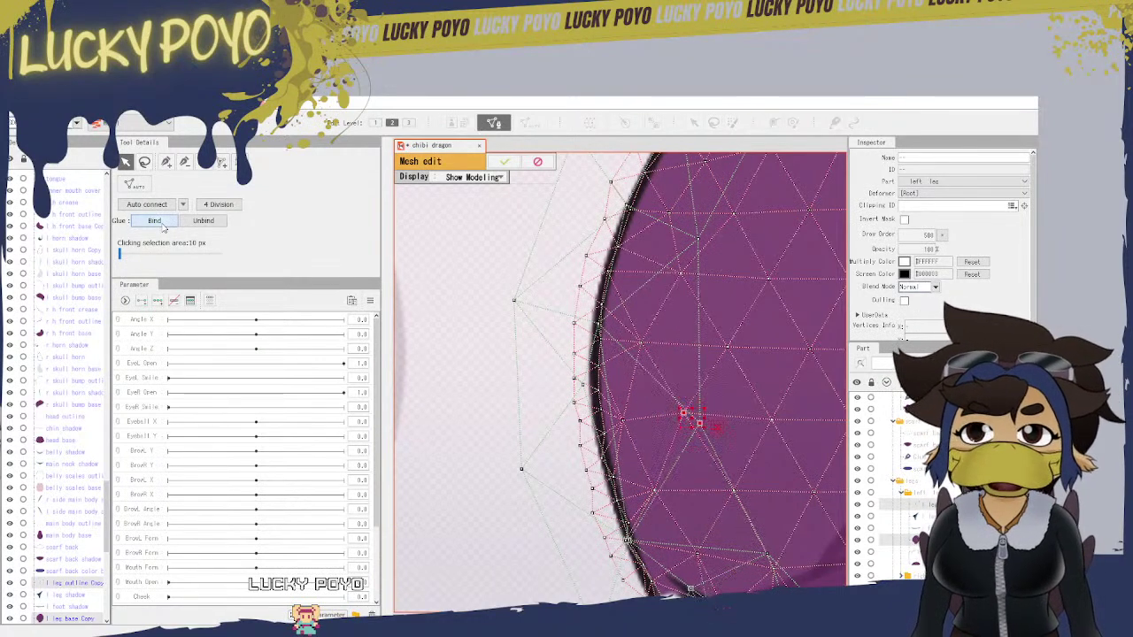
{"action": "left_click", "coordinate": [154, 221]}
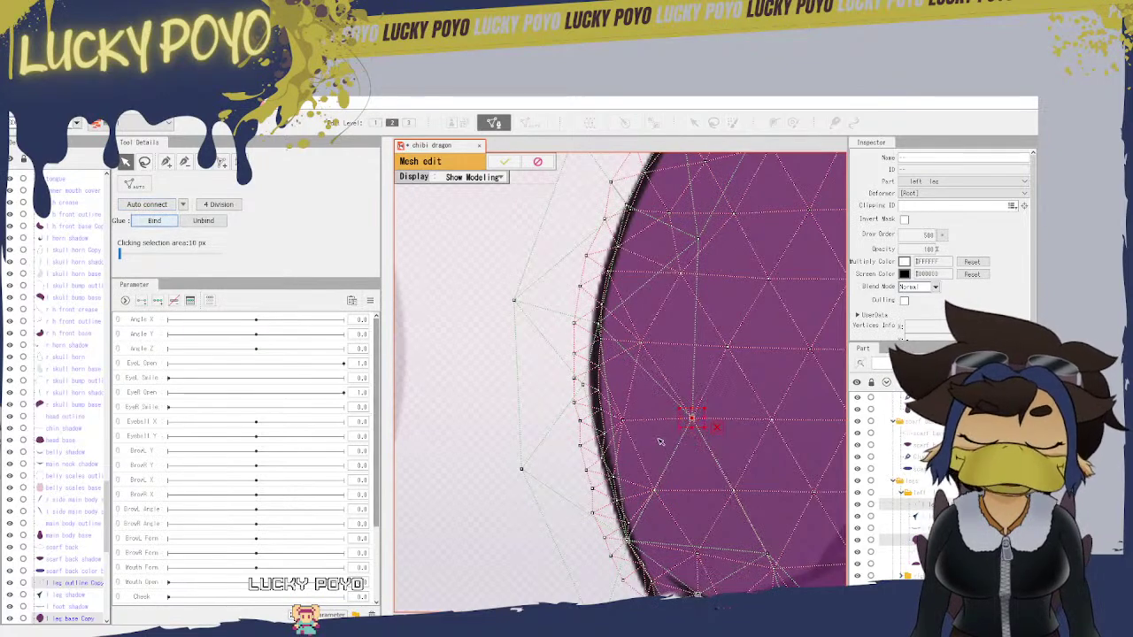
Step: Glue the outline and base vertices on the black line partway up the leg's left edge
{"action": "left_click_drag", "start_coordinate": [650, 390], "coordinate": [699, 536]}
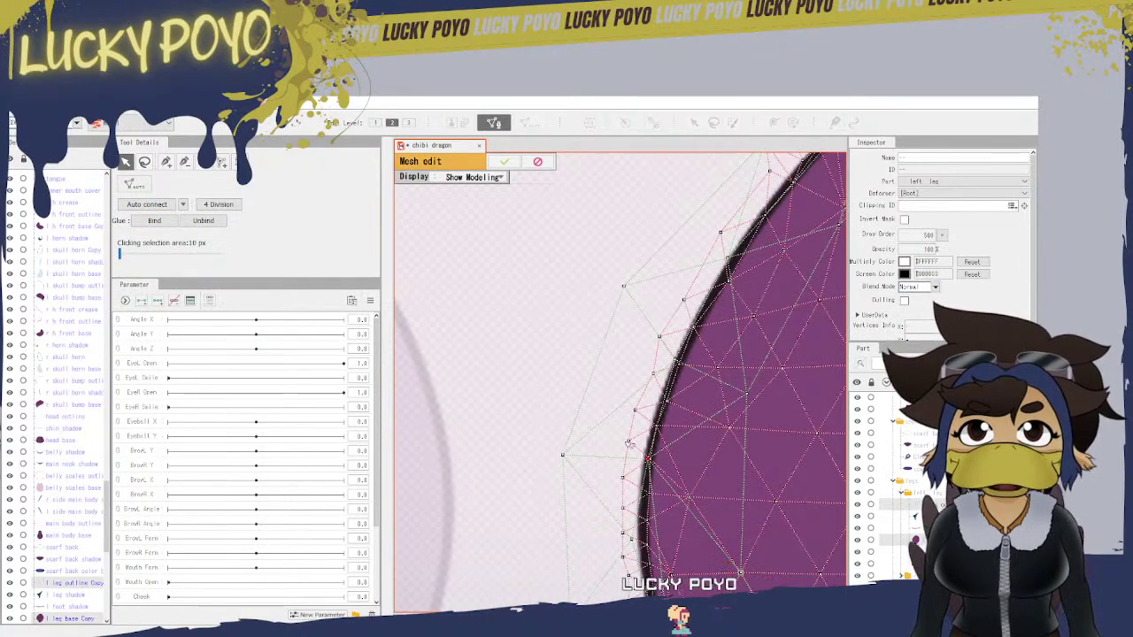
{"action": "left_click", "coordinate": [644, 453]}
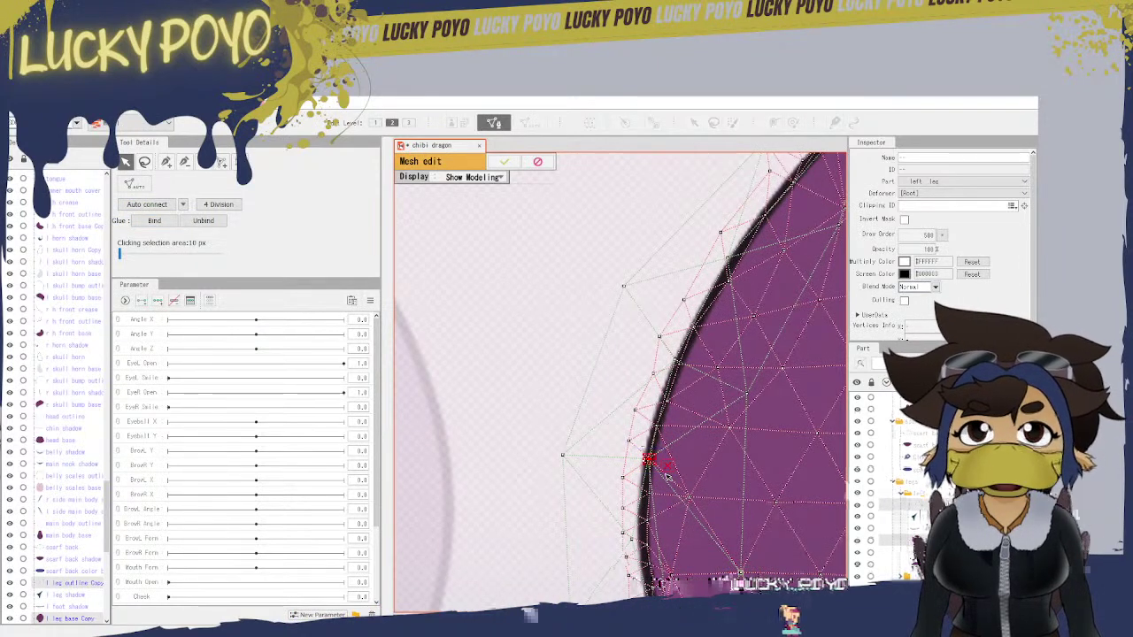
{"action": "left_click", "coordinate": [156, 222]}
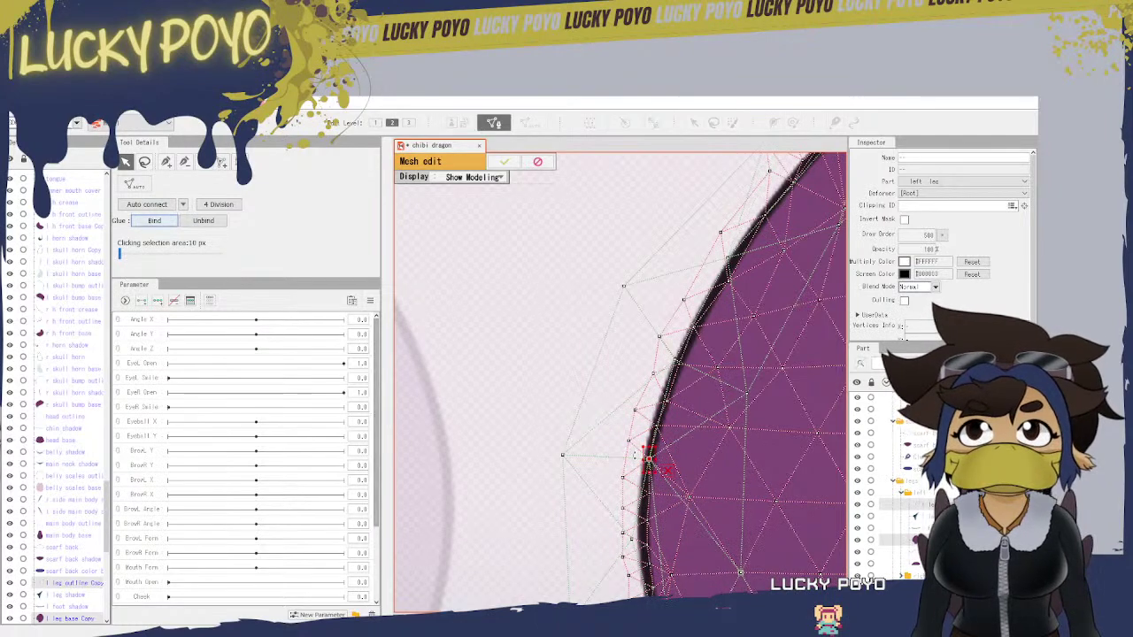
{"action": "left_click_drag", "start_coordinate": [709, 352], "coordinate": [716, 463]}
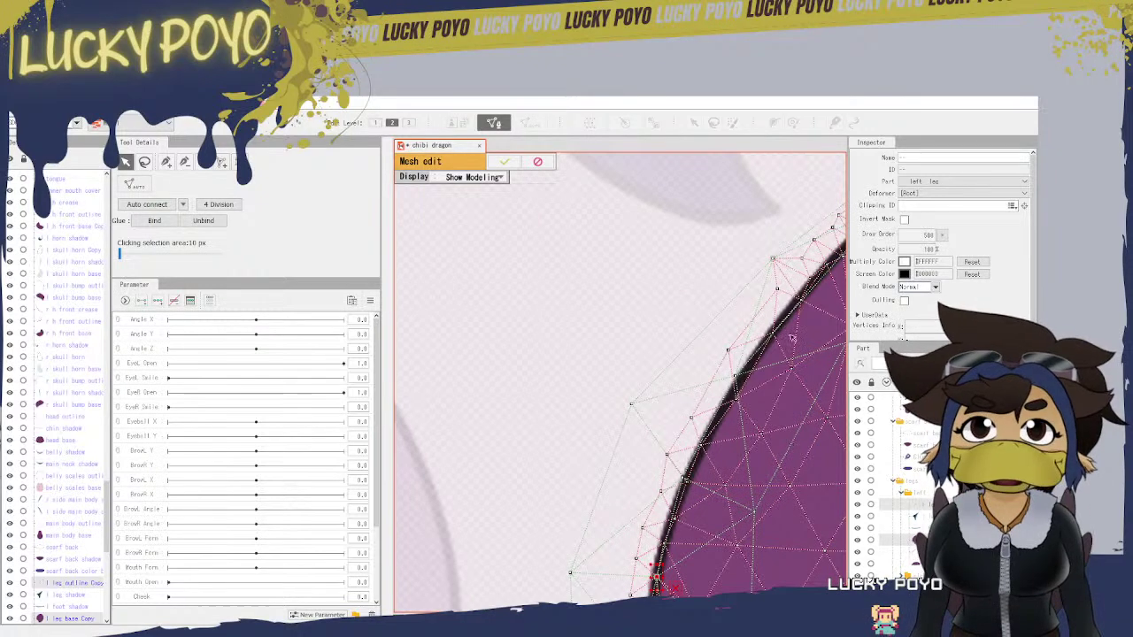
Step: Reposition the mesh vertex just outside the leg's upper-left curve
{"action": "scroll", "coordinate": [656, 582], "scroll_direction": "up", "scroll_amount": 3}
{"action": "mouse_move", "coordinate": [644, 547]}
{"action": "left_mouse_down"}
{"action": "mouse_move", "coordinate": [633, 555]}
{"action": "mouse_move", "coordinate": [653, 524]}
{"action": "mouse_move", "coordinate": [649, 533]}
{"action": "left_mouse_up"}
{"action": "scroll", "coordinate": [799, 458], "scroll_direction": "up", "scroll_amount": 2}
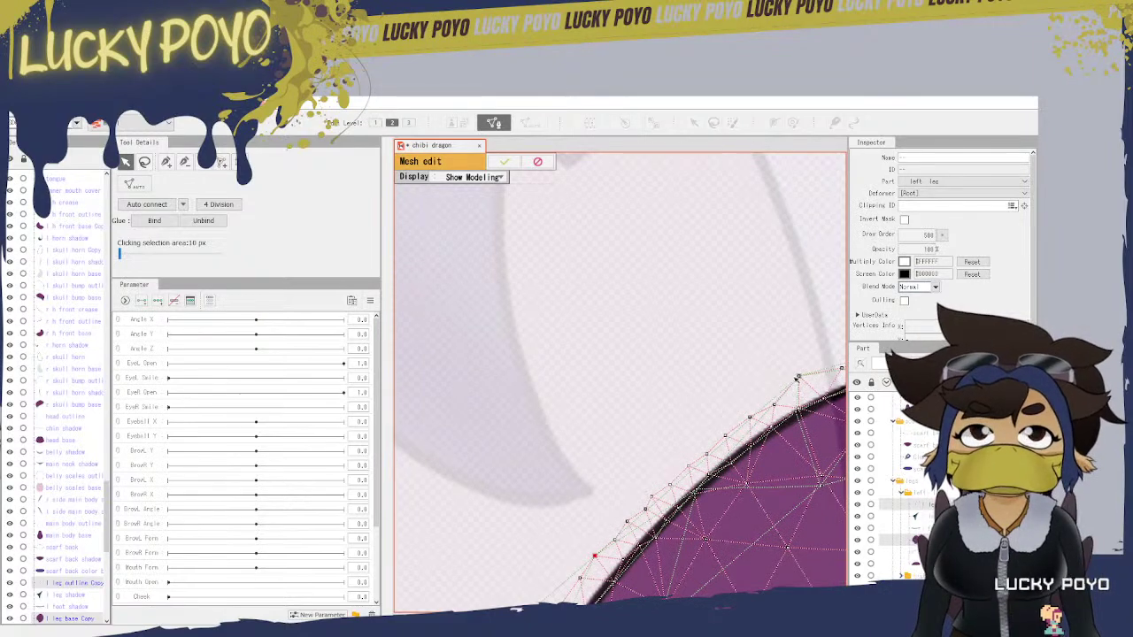
Step: Move the vertex just outside the leg's lower-right edge to its neighbour and glue the outline and base meshes there
{"action": "left_click_drag", "start_coordinate": [813, 448], "coordinate": [546, 561]}
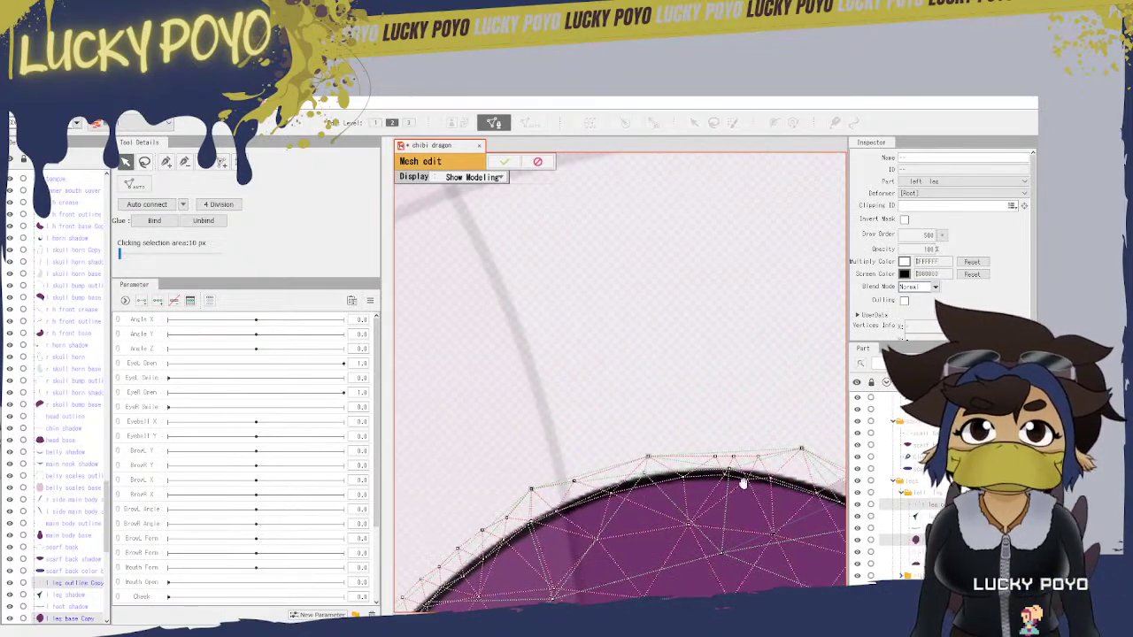
{"action": "left_click_drag", "start_coordinate": [743, 483], "coordinate": [581, 441]}
{"action": "mouse_move", "coordinate": [770, 538]}
{"action": "left_mouse_down"}
{"action": "mouse_move", "coordinate": [645, 438]}
{"action": "mouse_move", "coordinate": [555, 386]}
{"action": "left_mouse_up"}
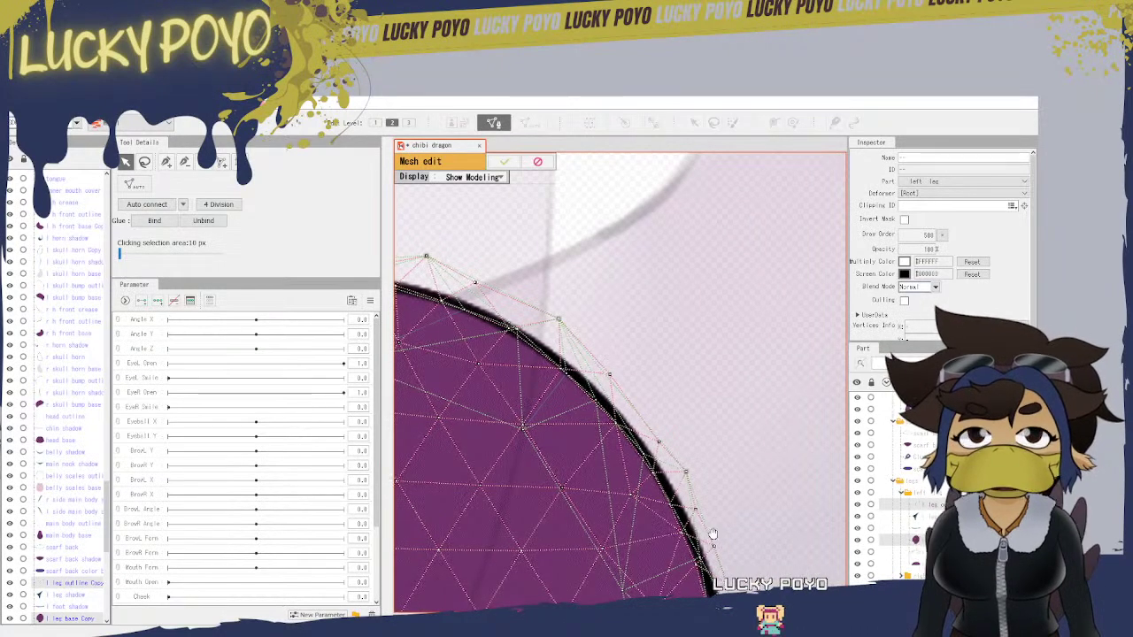
{"action": "left_click_drag", "start_coordinate": [713, 533], "coordinate": [599, 366]}
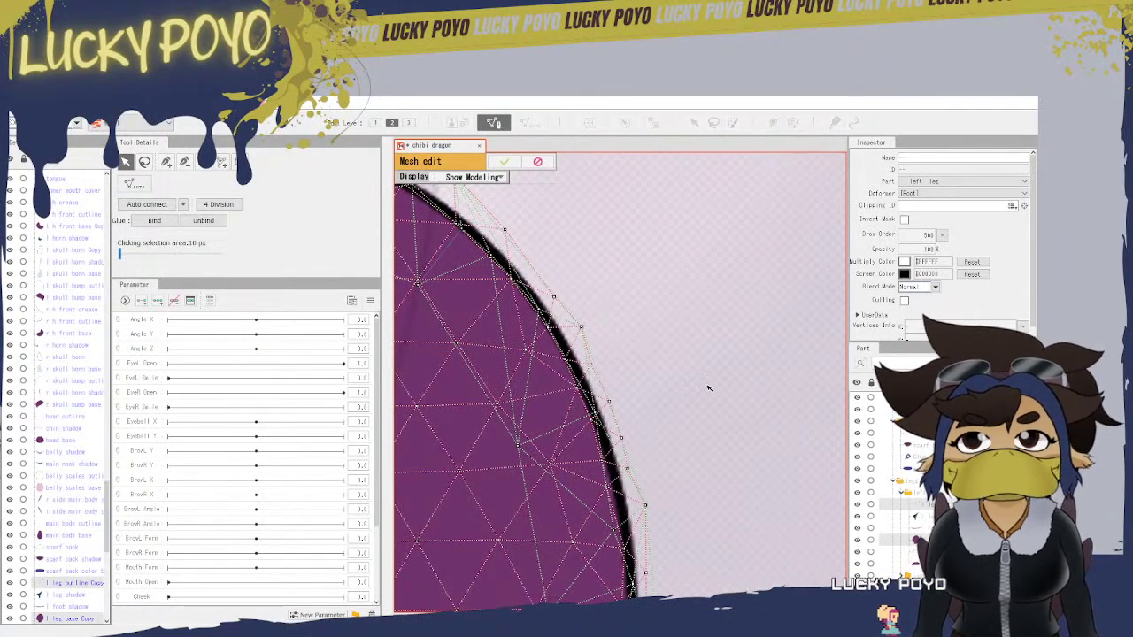
{"action": "scroll", "coordinate": [710, 407], "scroll_direction": "down", "scroll_amount": 5}
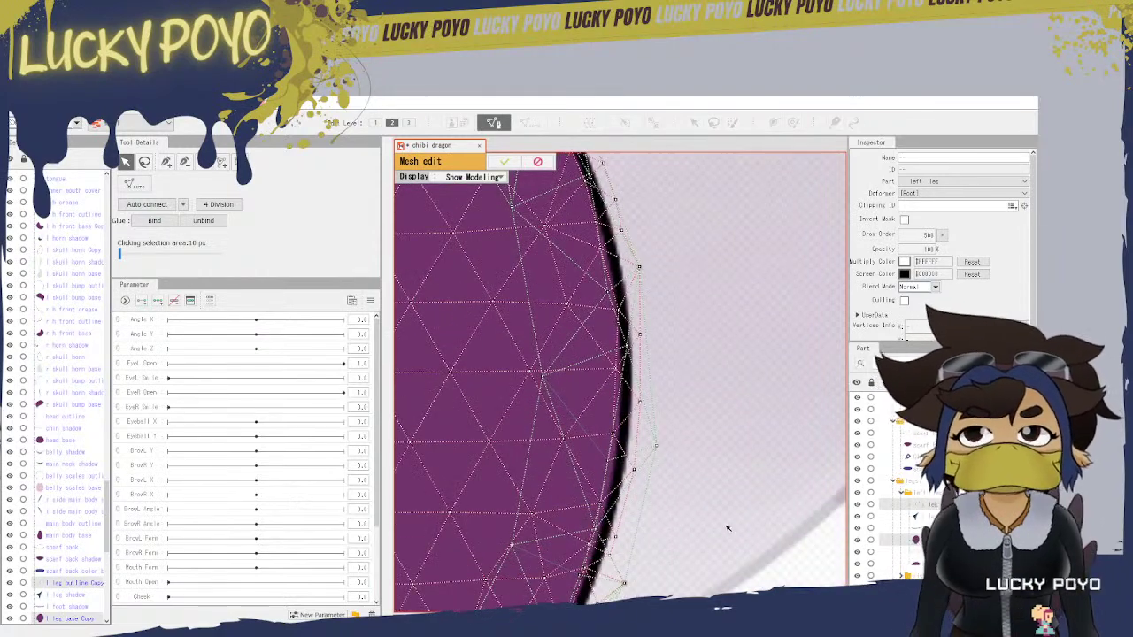
{"action": "scroll", "coordinate": [728, 529], "scroll_direction": "down", "scroll_amount": 3}
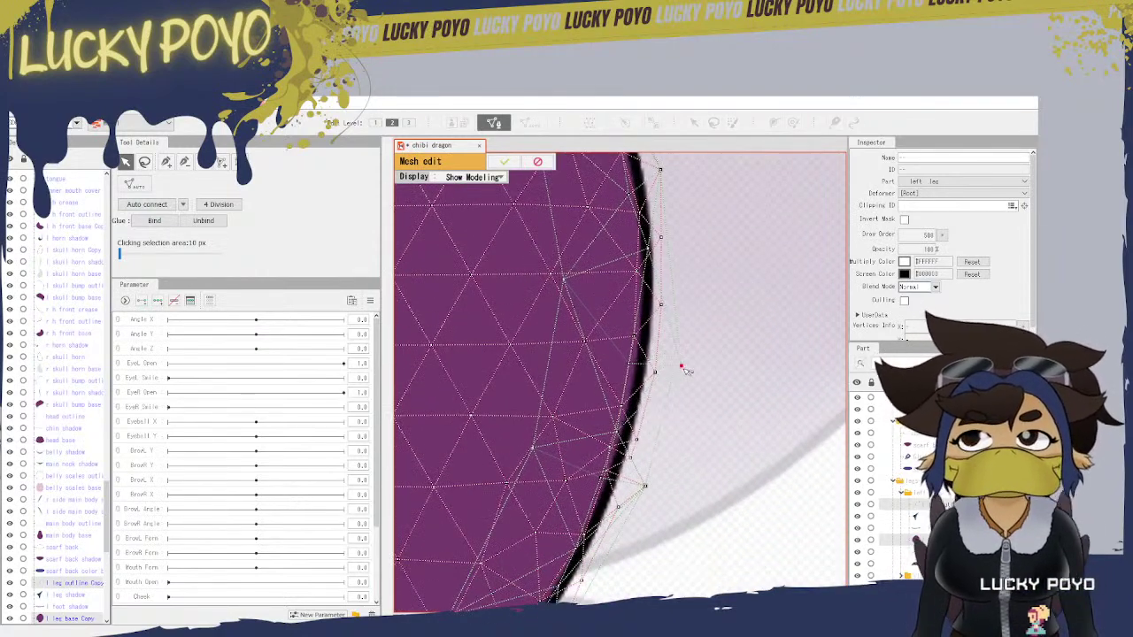
{"action": "left_click_drag", "start_coordinate": [682, 368], "coordinate": [671, 376]}
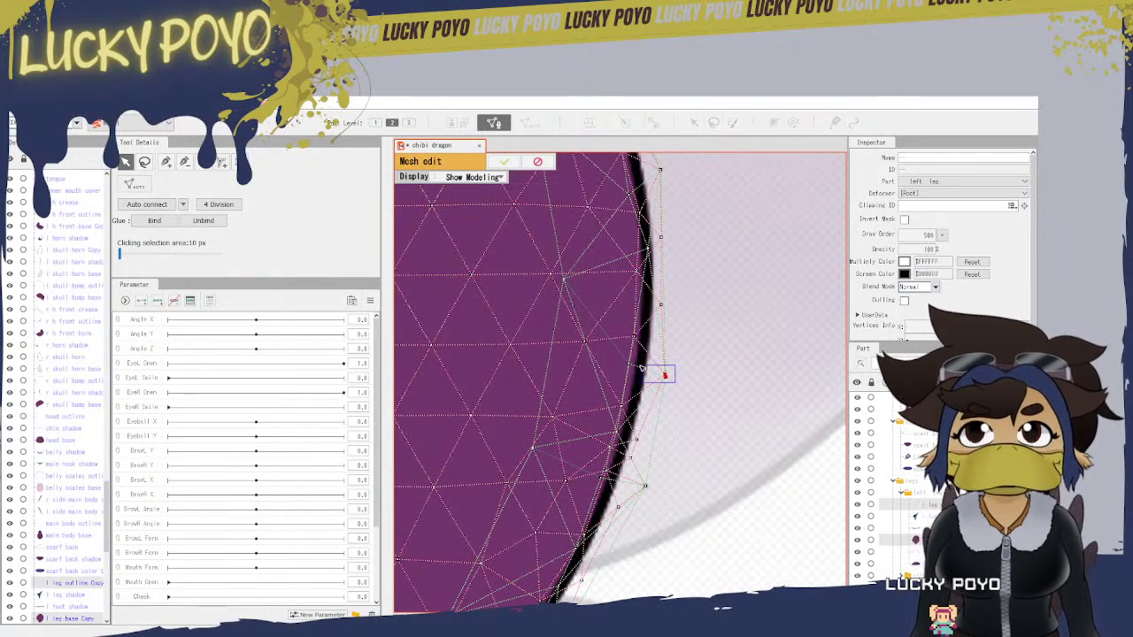
{"action": "left_click_drag", "start_coordinate": [656, 364], "coordinate": [654, 363]}
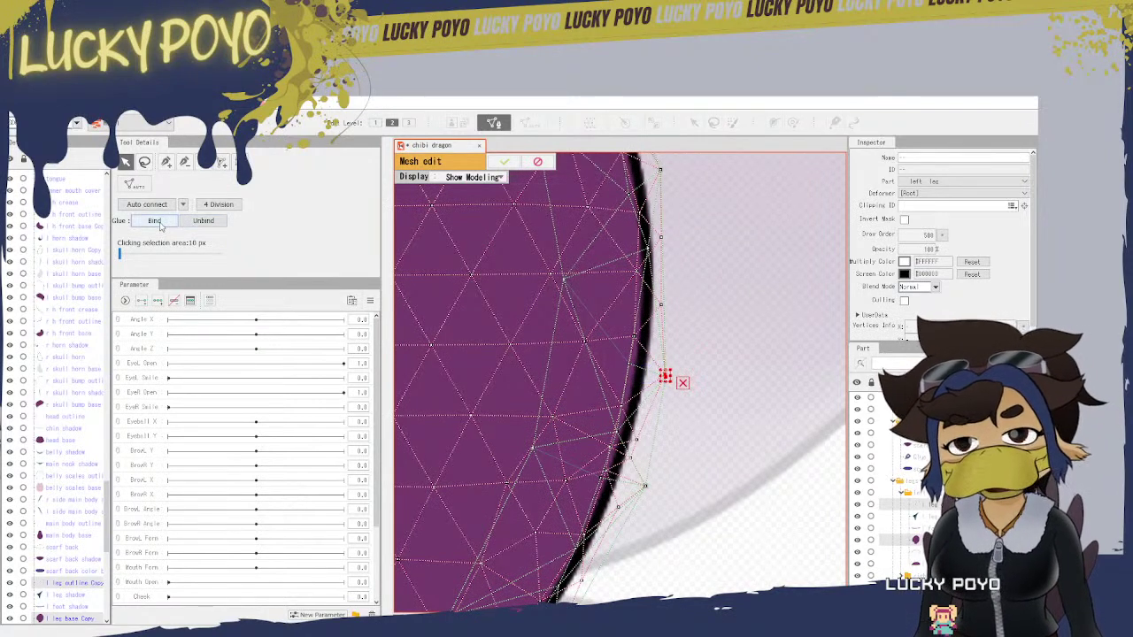
{"action": "left_click", "coordinate": [158, 223]}
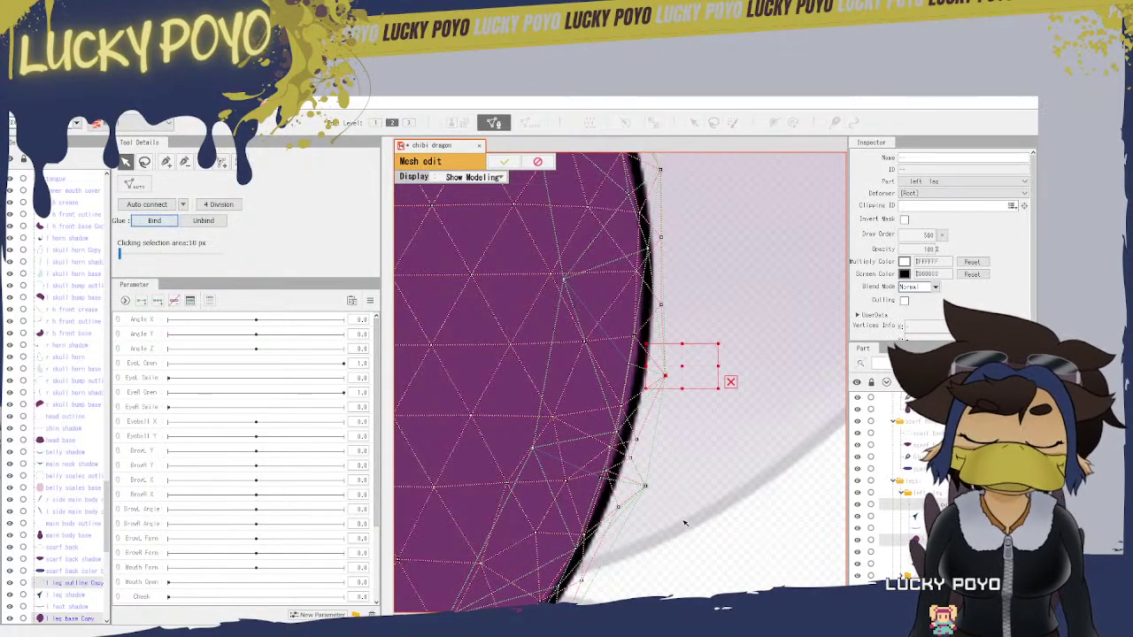
Step: Glue the outline and base vertices on the outer side of the black line along the leg's lower-right curve
{"action": "left_click_drag", "start_coordinate": [682, 522], "coordinate": [800, 271]}
{"action": "scroll", "coordinate": [800, 271], "scroll_direction": "up", "scroll_amount": 2}
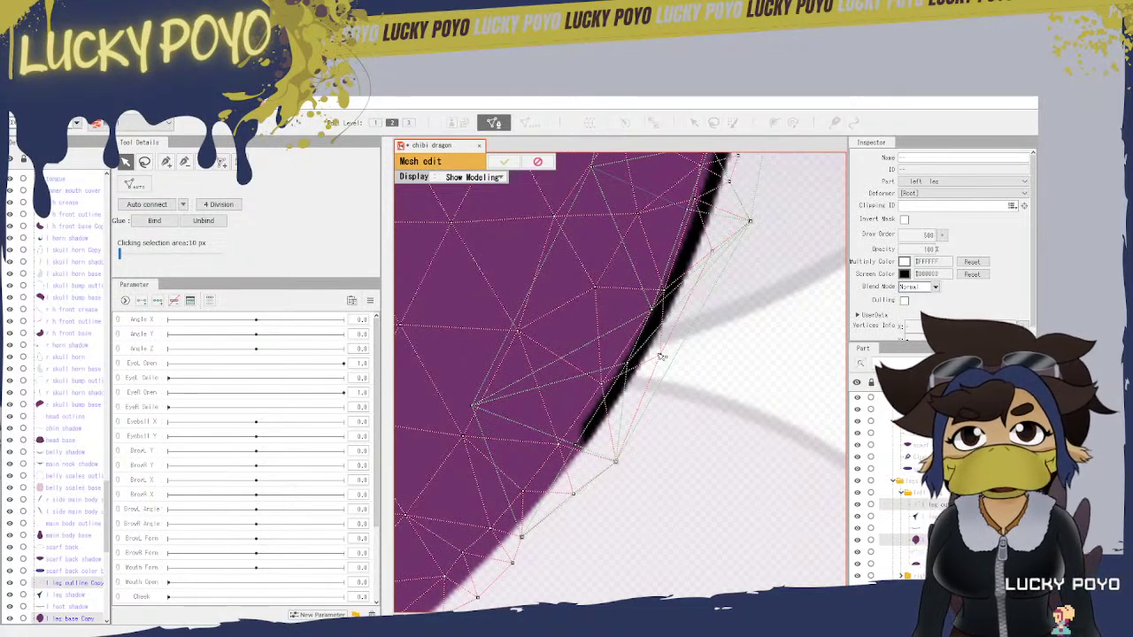
{"action": "left_click_drag", "start_coordinate": [622, 370], "coordinate": [660, 354]}
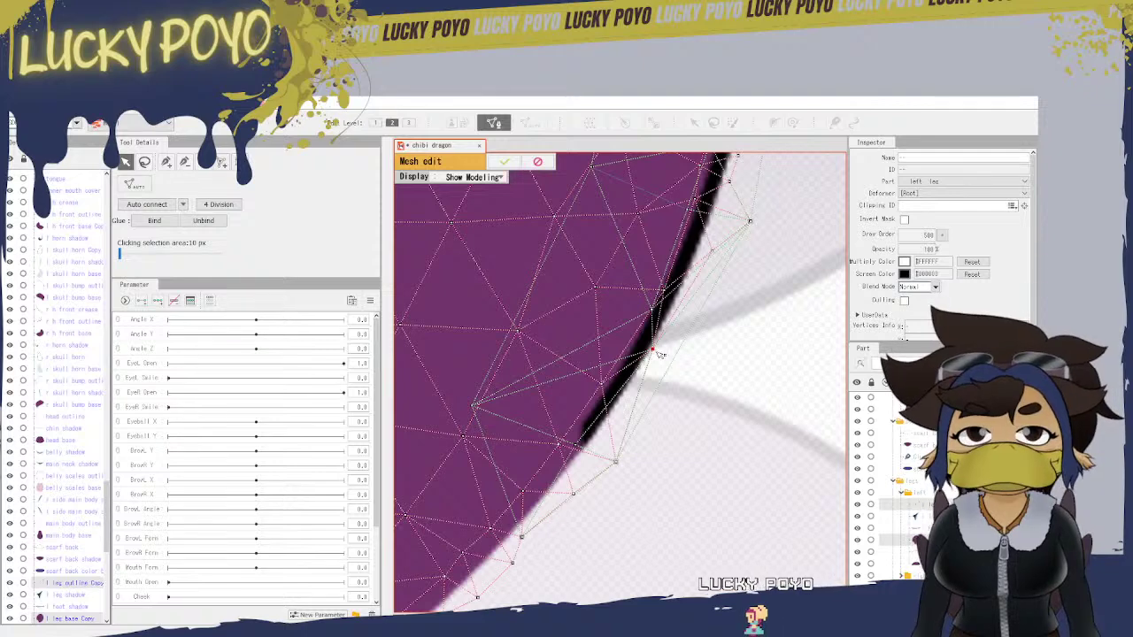
{"action": "left_click_drag", "start_coordinate": [665, 360], "coordinate": [642, 339]}
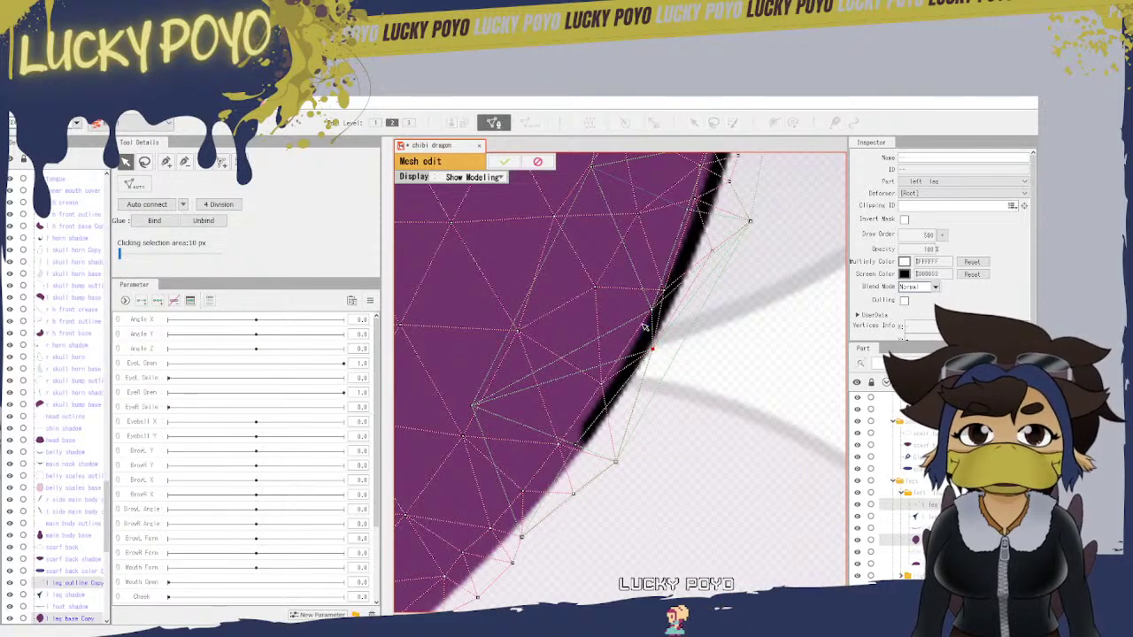
{"action": "left_click", "coordinate": [155, 221]}
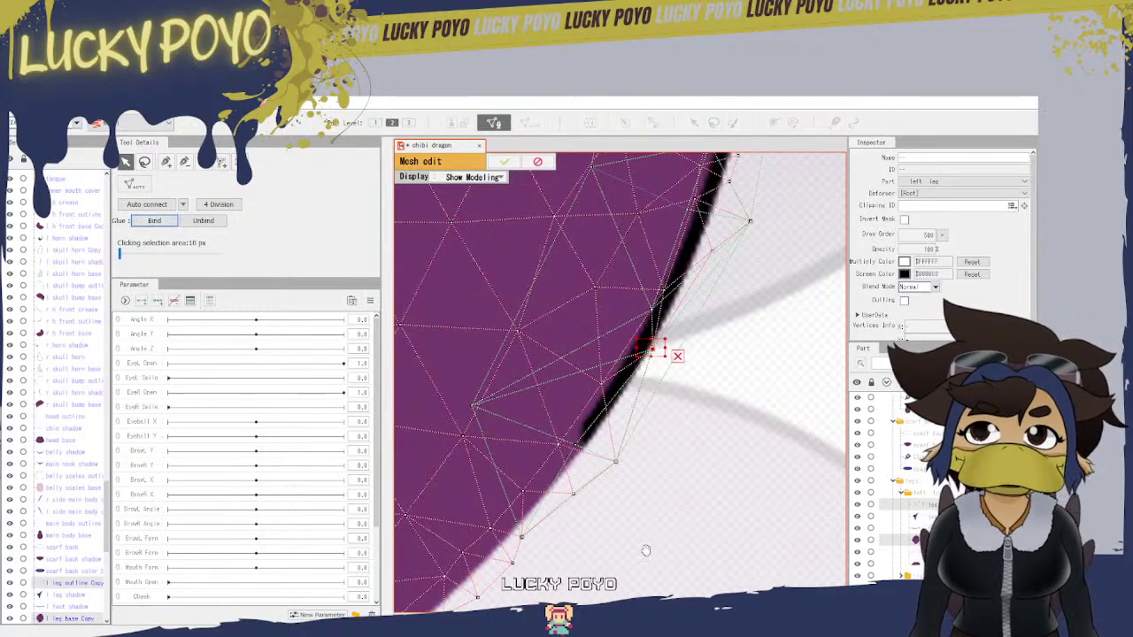
Step: Glue the vertices beside the lower end of the right black line, then align and glue the outline vertex farther inside the leg
{"action": "left_click_drag", "start_coordinate": [692, 518], "coordinate": [834, 418]}
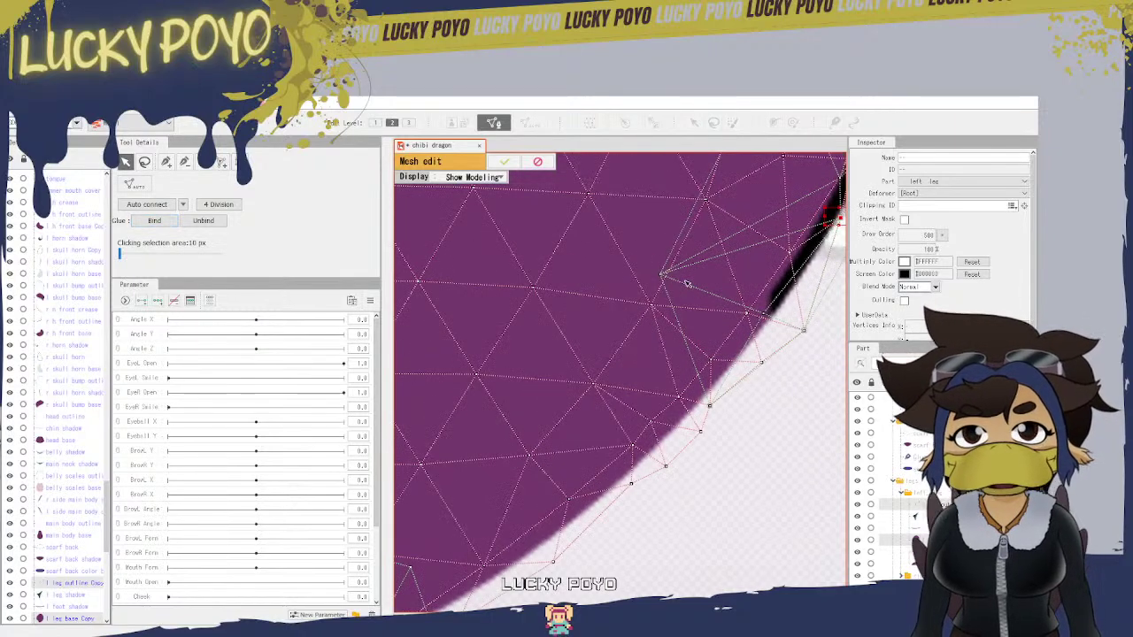
{"action": "left_click_drag", "start_coordinate": [768, 315], "coordinate": [753, 314]}
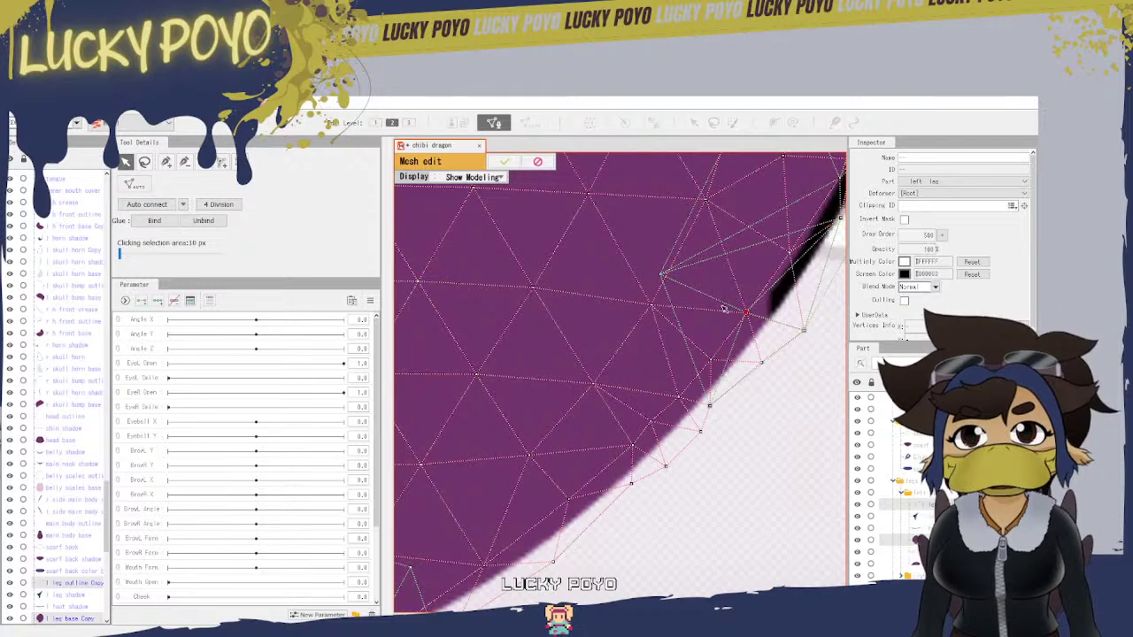
{"action": "left_click", "coordinate": [155, 221]}
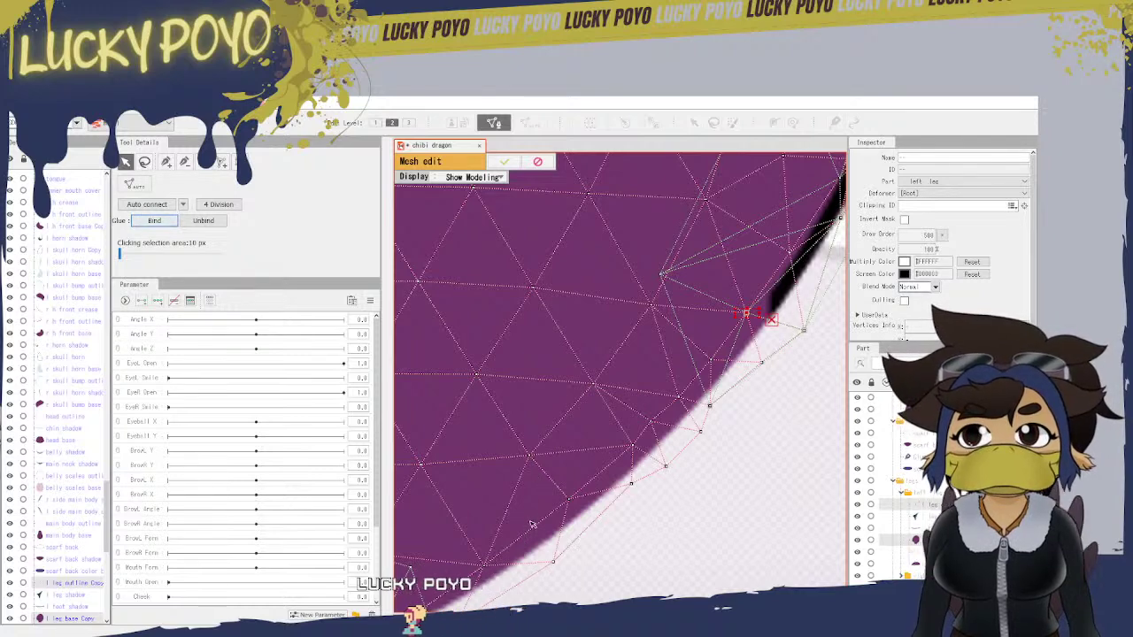
{"action": "left_click_drag", "start_coordinate": [661, 272], "coordinate": [651, 309]}
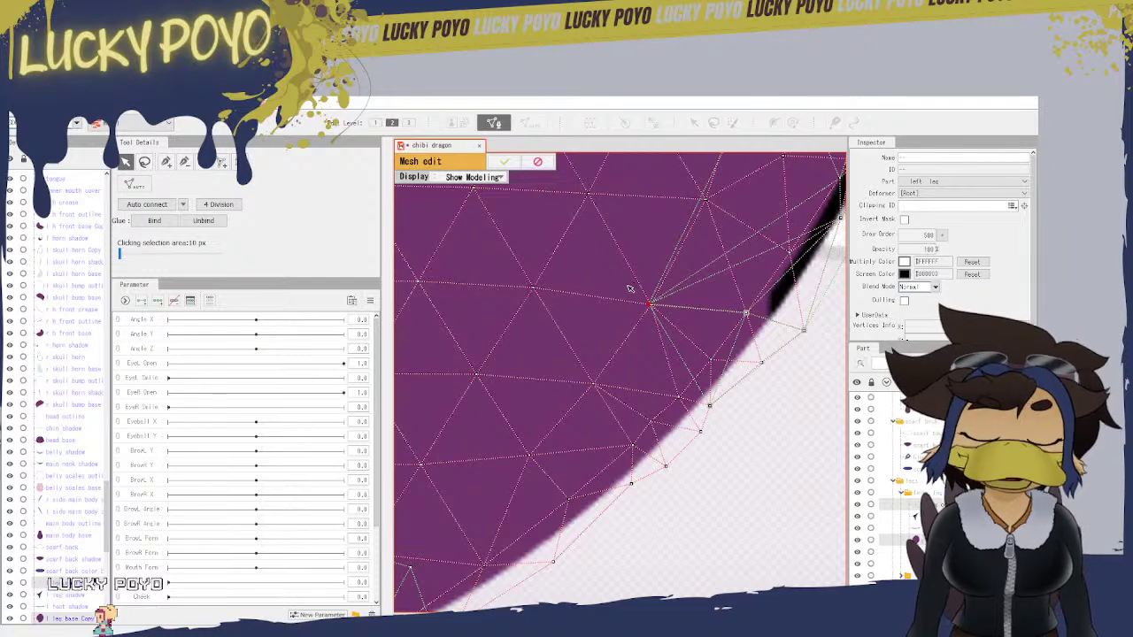
{"action": "left_click", "coordinate": [650, 303]}
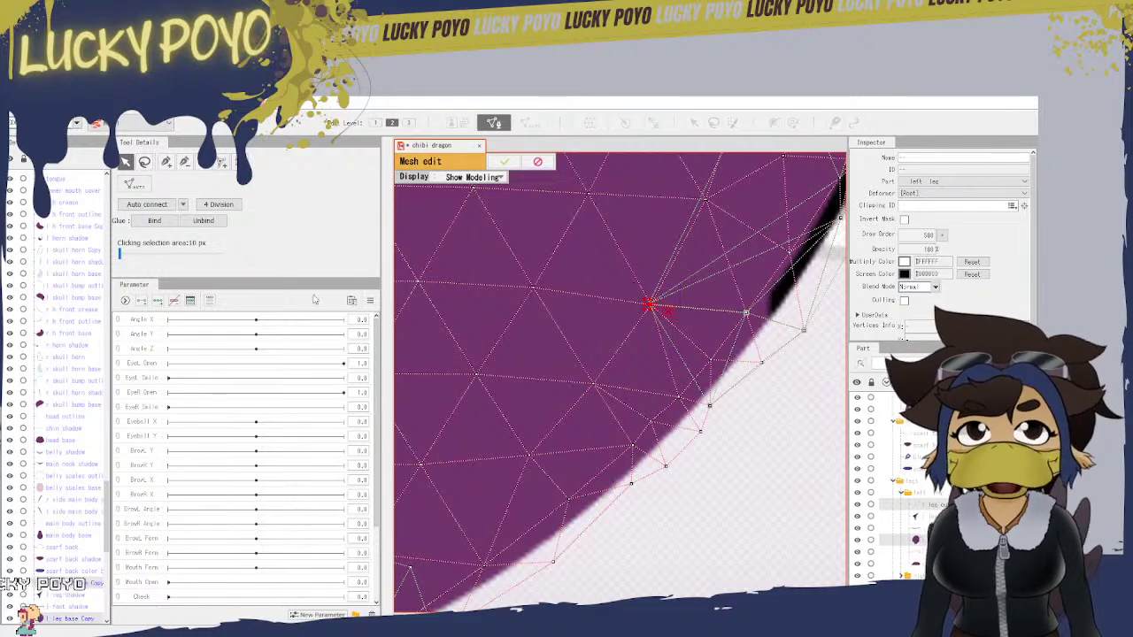
{"action": "left_click", "coordinate": [156, 222]}
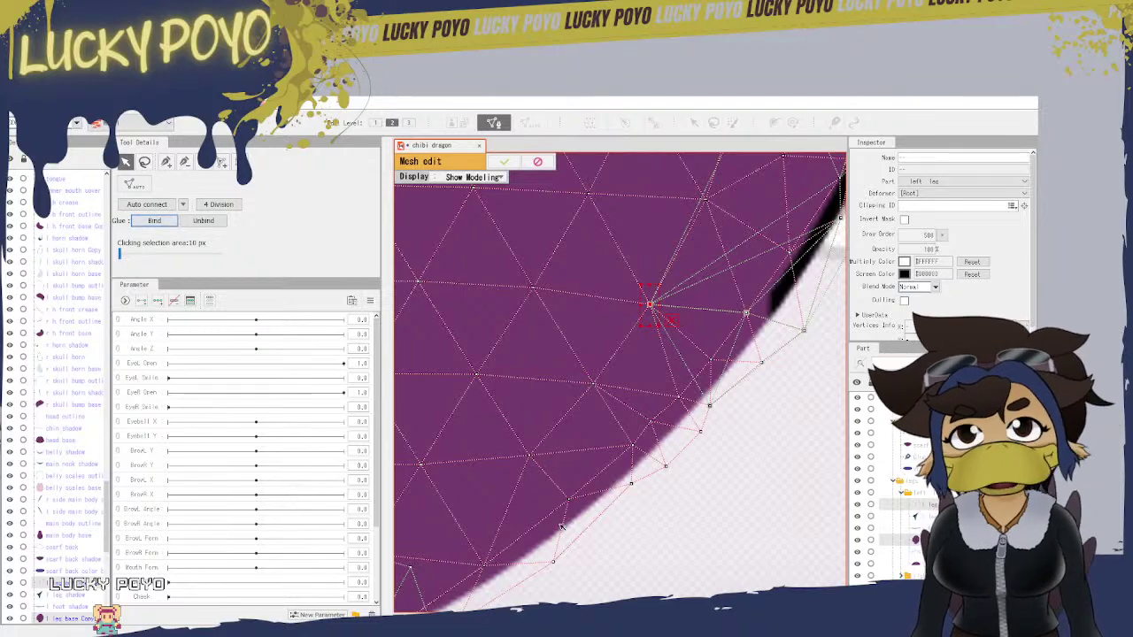
Step: Glue the inner vertices above the right end of the leg's bottom line and move the vertex at the line's tip slightly outward
{"action": "left_click_drag", "start_coordinate": [561, 510], "coordinate": [784, 392]}
{"action": "mouse_move", "coordinate": [571, 510]}
{"action": "left_mouse_down"}
{"action": "mouse_move", "coordinate": [631, 374]}
{"action": "mouse_move", "coordinate": [534, 399]}
{"action": "mouse_move", "coordinate": [571, 361]}
{"action": "mouse_move", "coordinate": [524, 347]}
{"action": "mouse_move", "coordinate": [547, 369]}
{"action": "left_mouse_up"}
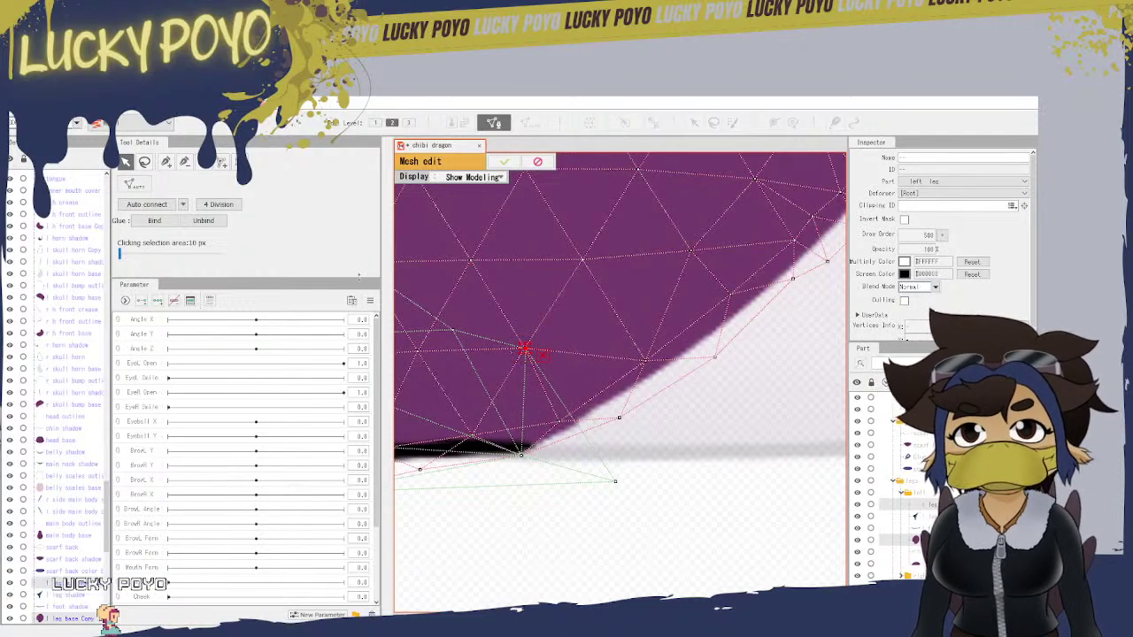
{"action": "left_click", "coordinate": [154, 220]}
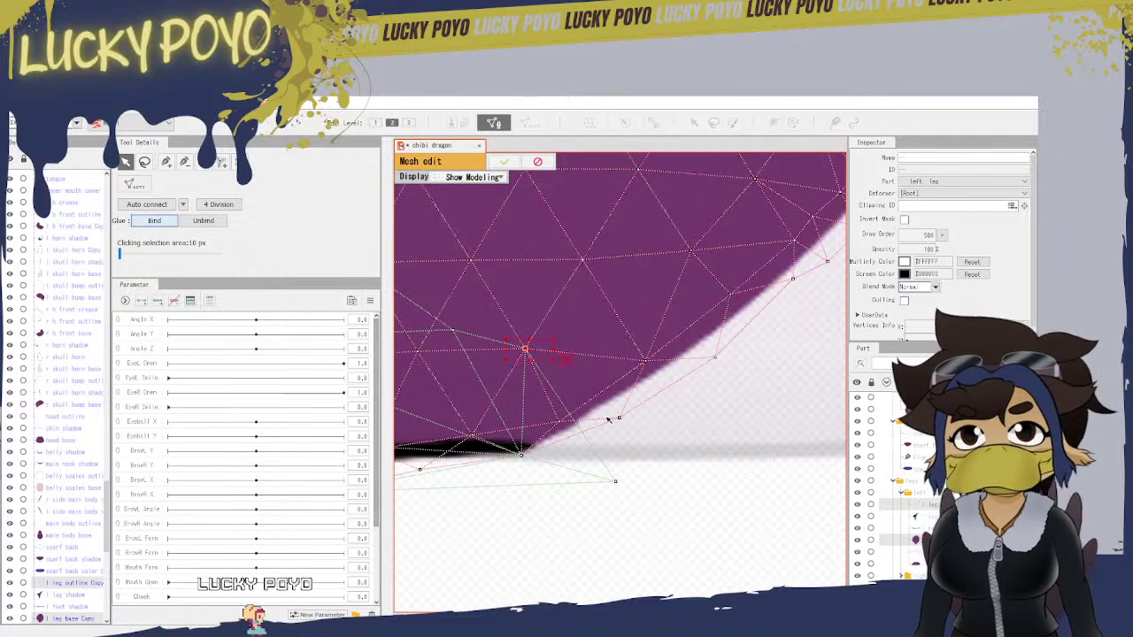
{"action": "scroll", "coordinate": [667, 466], "scroll_direction": "up", "scroll_amount": 2}
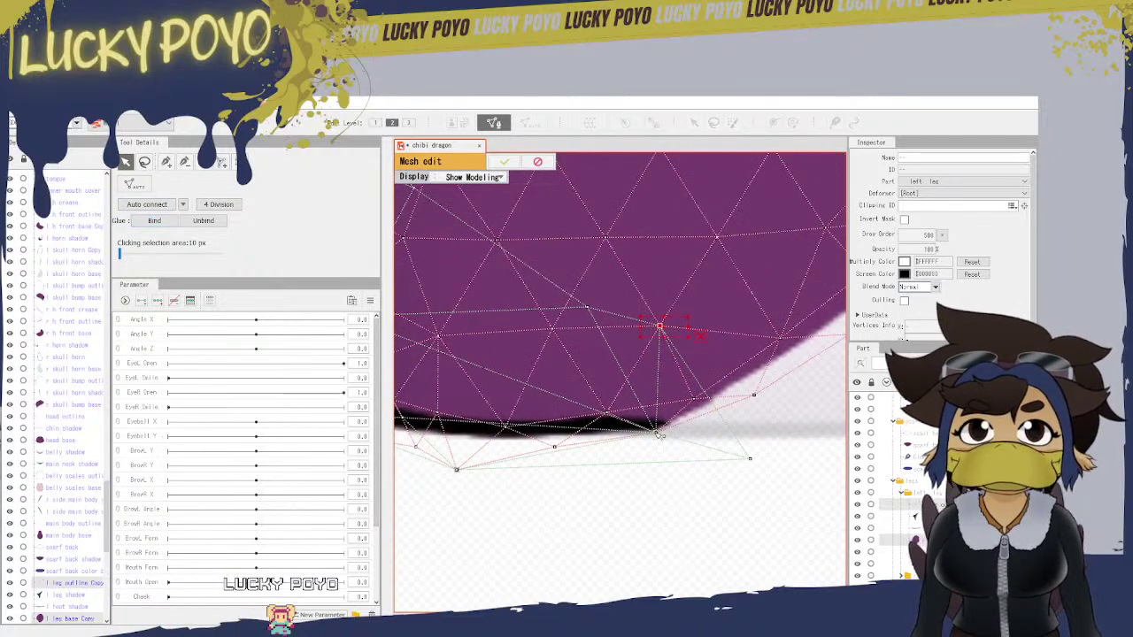
{"action": "mouse_move", "coordinate": [657, 433]}
{"action": "left_mouse_down"}
{"action": "mouse_move", "coordinate": [662, 425]}
{"action": "mouse_move", "coordinate": [667, 439]}
{"action": "left_mouse_up"}
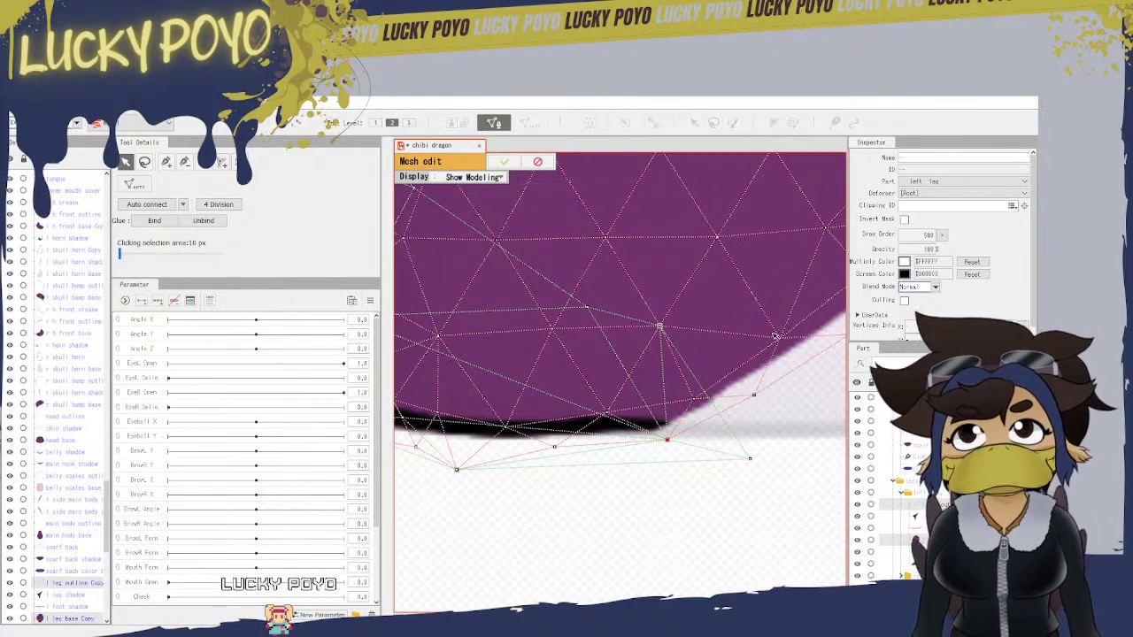
Step: Adjust the vertex below the leg's bottom-left corner and glue the outline and base vertices just outside the left edge above it
{"action": "left_click_drag", "start_coordinate": [440, 443], "coordinate": [651, 445]}
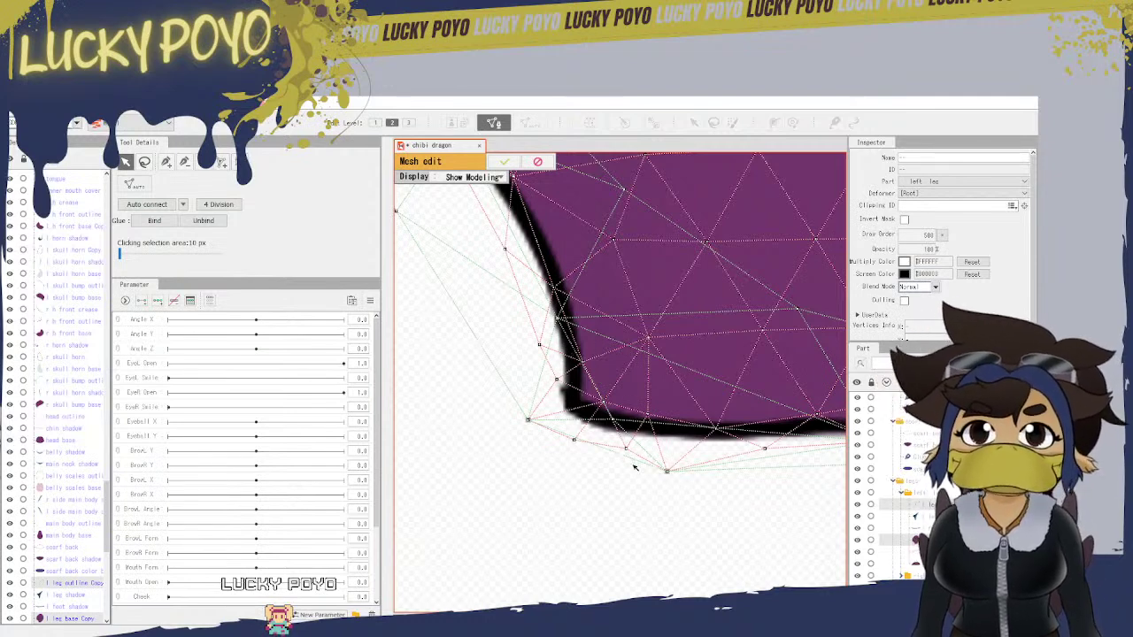
{"action": "left_click_drag", "start_coordinate": [626, 448], "coordinate": [614, 455]}
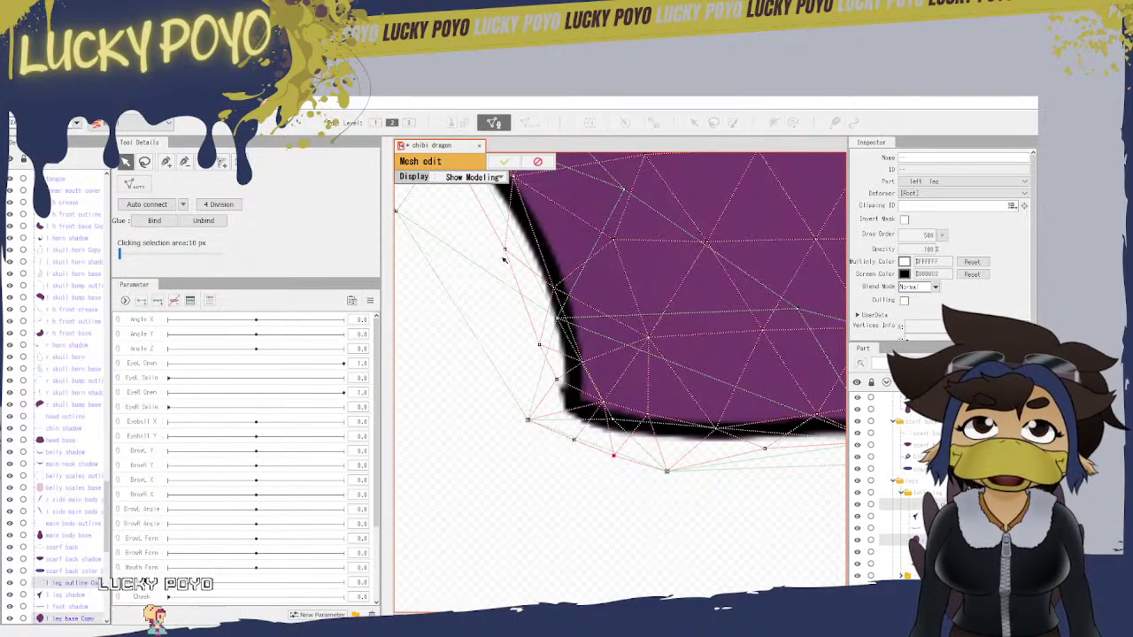
{"action": "left_click_drag", "start_coordinate": [504, 259], "coordinate": [503, 356]}
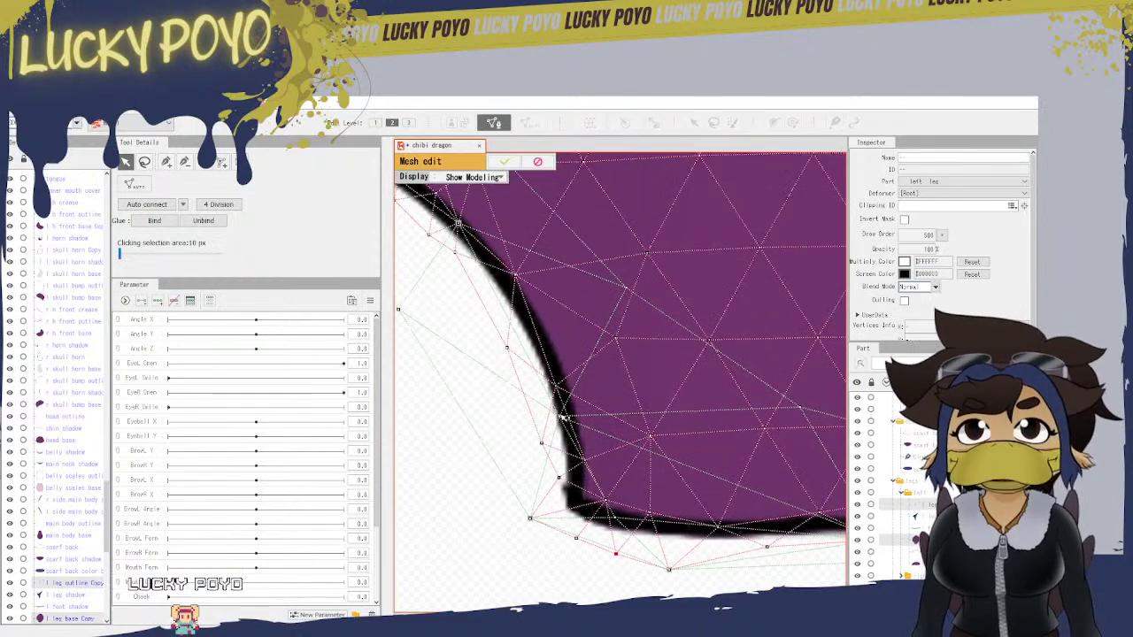
{"action": "left_click_drag", "start_coordinate": [563, 416], "coordinate": [538, 423]}
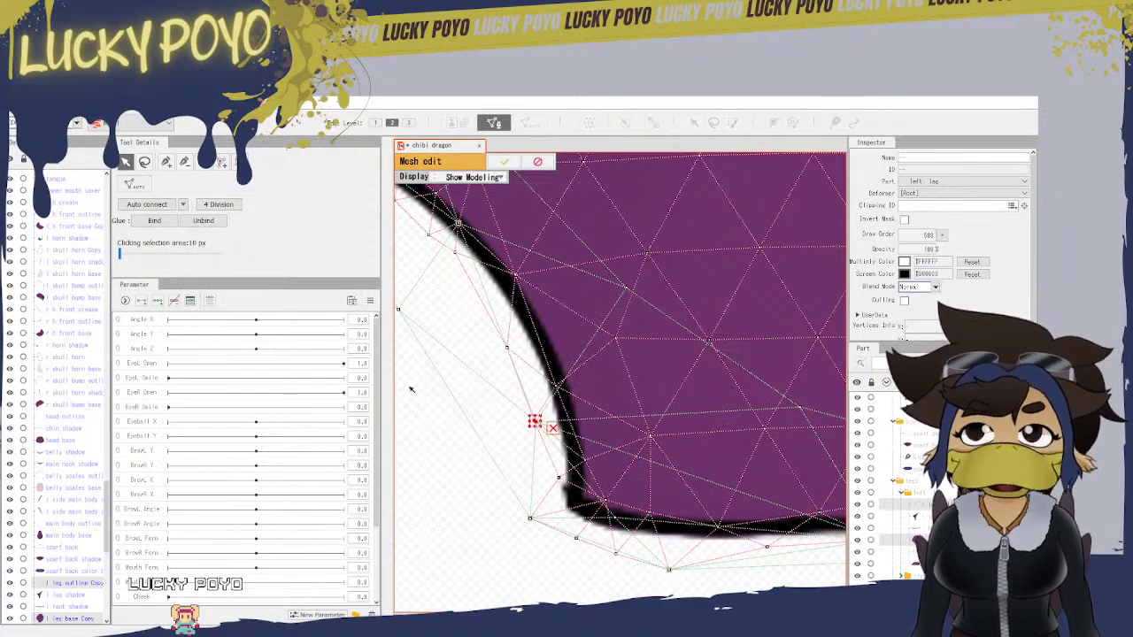
{"action": "left_click", "coordinate": [168, 222]}
{"action": "left_click", "coordinate": [170, 222]}
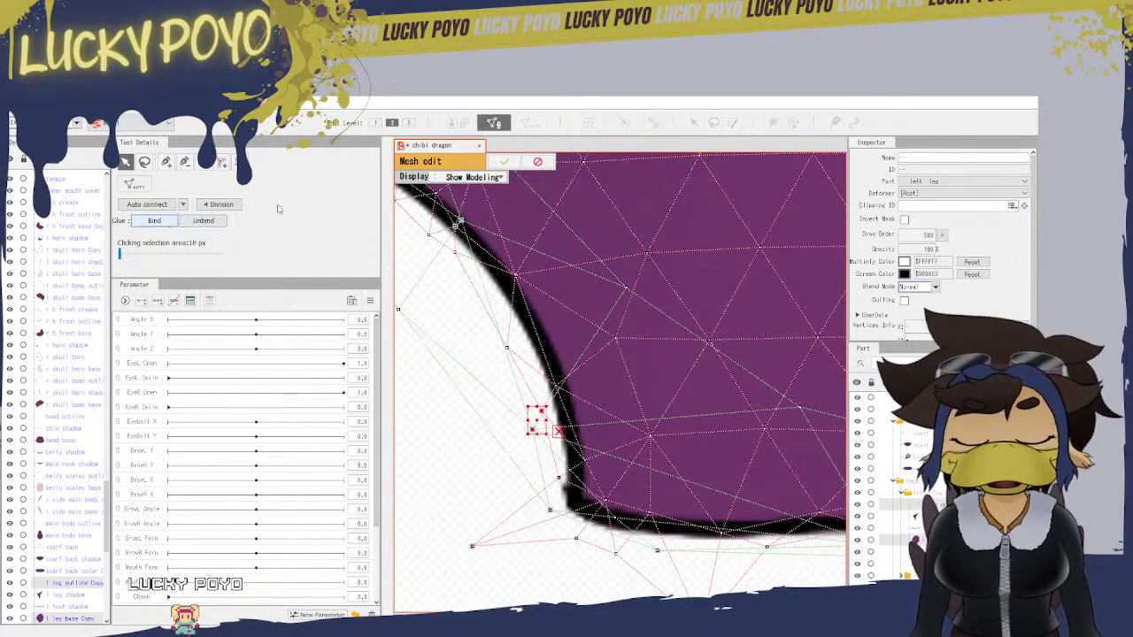
Step: Move the outline vertex inside the leg, beside the left notch, onto the nearest base vertex and glue them
{"action": "left_click_drag", "start_coordinate": [592, 361], "coordinate": [683, 499]}
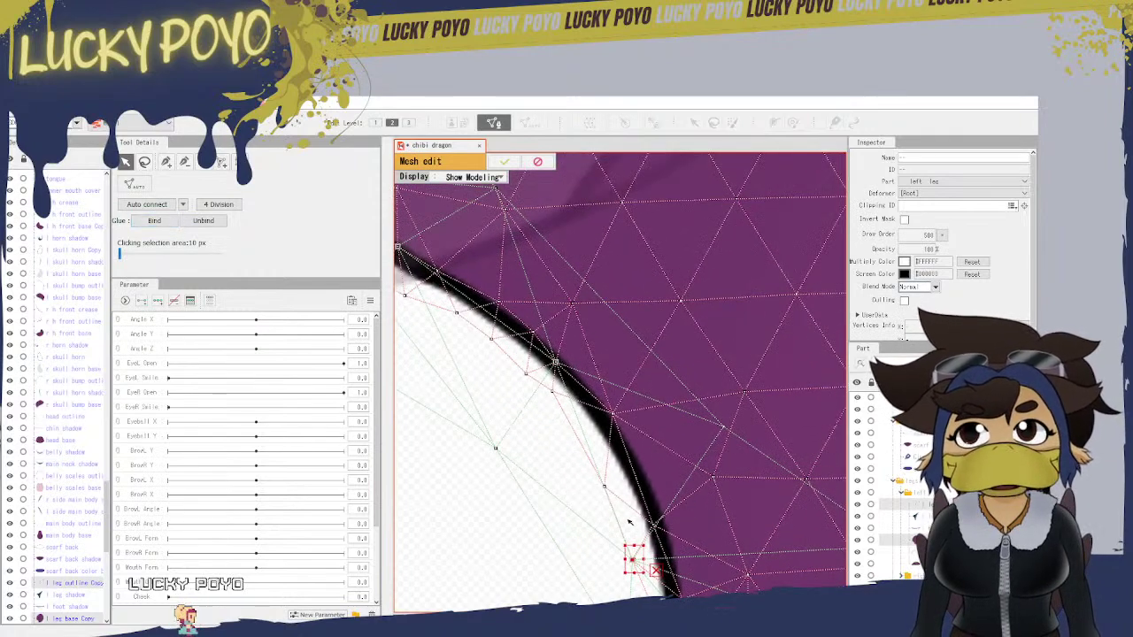
{"action": "left_click_drag", "start_coordinate": [579, 393], "coordinate": [649, 470]}
{"action": "left_click_drag", "start_coordinate": [544, 294], "coordinate": [641, 375]}
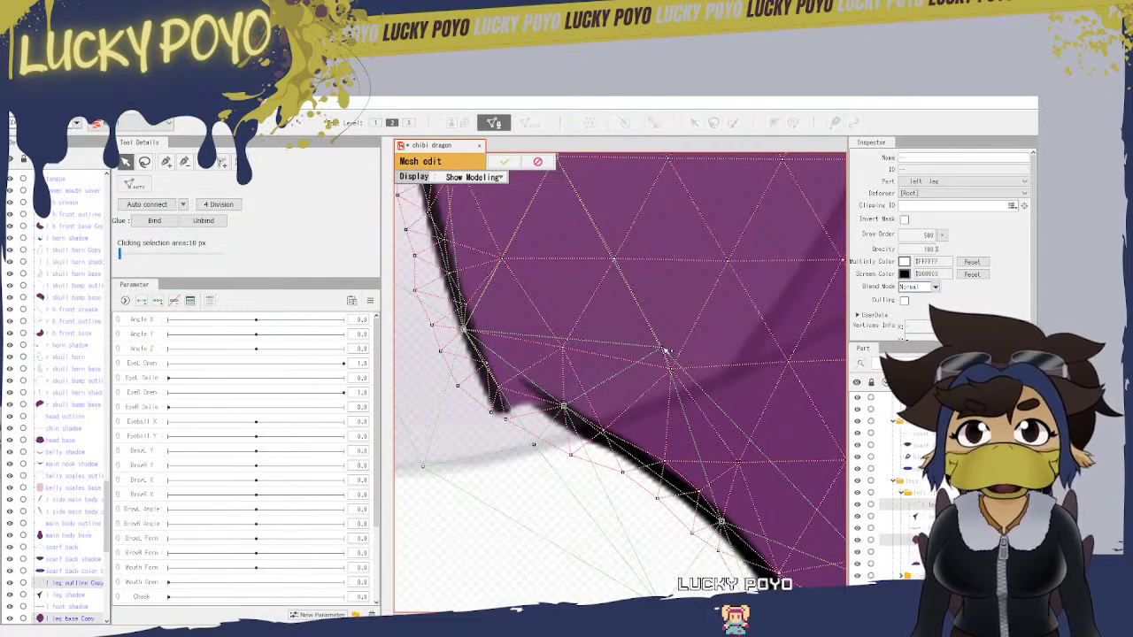
{"action": "left_click_drag", "start_coordinate": [667, 351], "coordinate": [692, 390]}
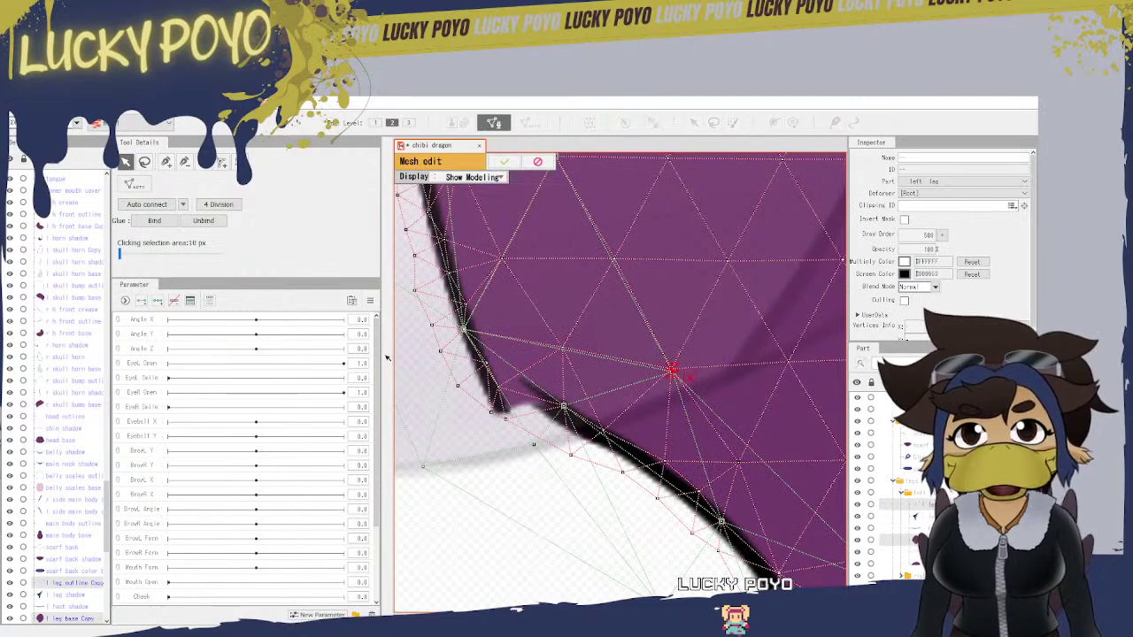
{"action": "left_click", "coordinate": [154, 221]}
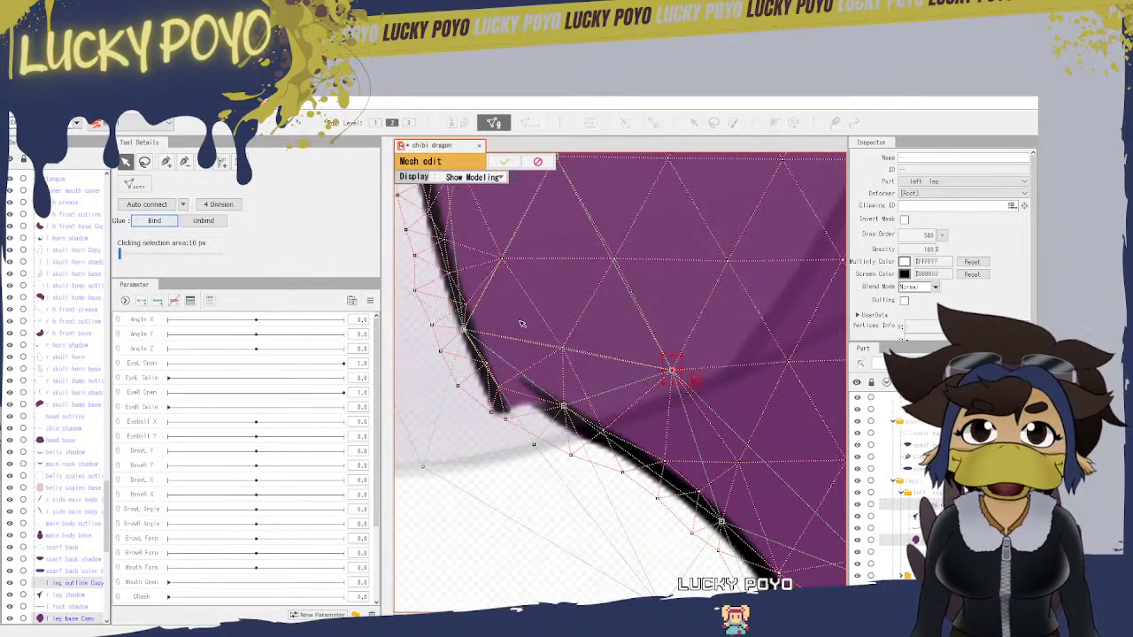
Step: Glue the outline vertex inside the leg's upper-left part to the base vertex beneath it
{"action": "left_click_drag", "start_coordinate": [522, 324], "coordinate": [641, 580]}
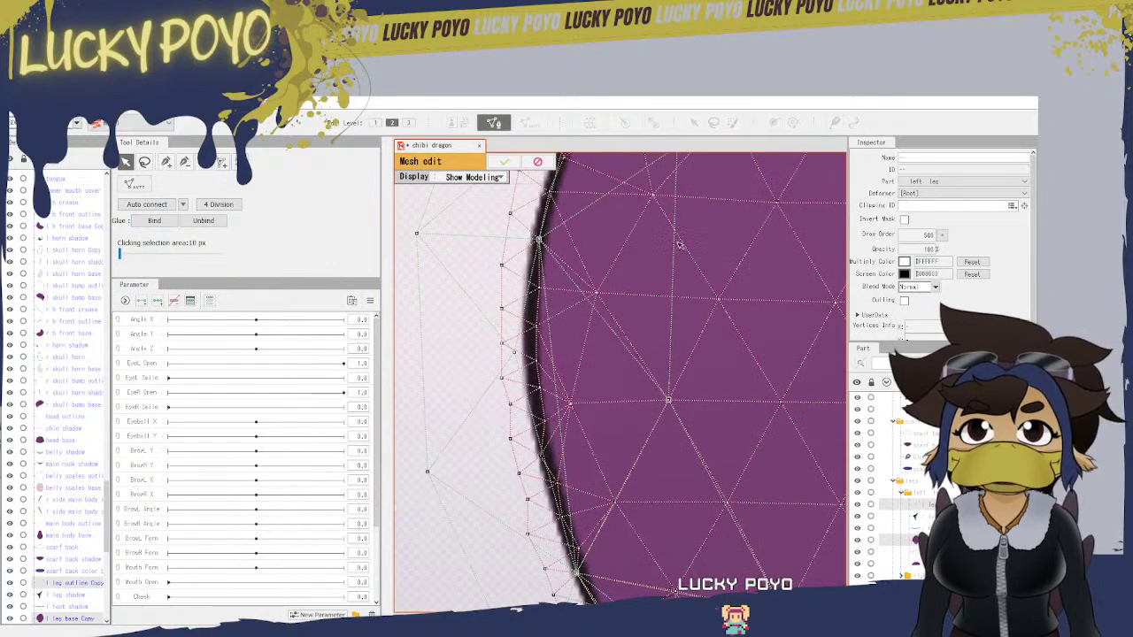
{"action": "left_click_drag", "start_coordinate": [679, 245], "coordinate": [569, 499]}
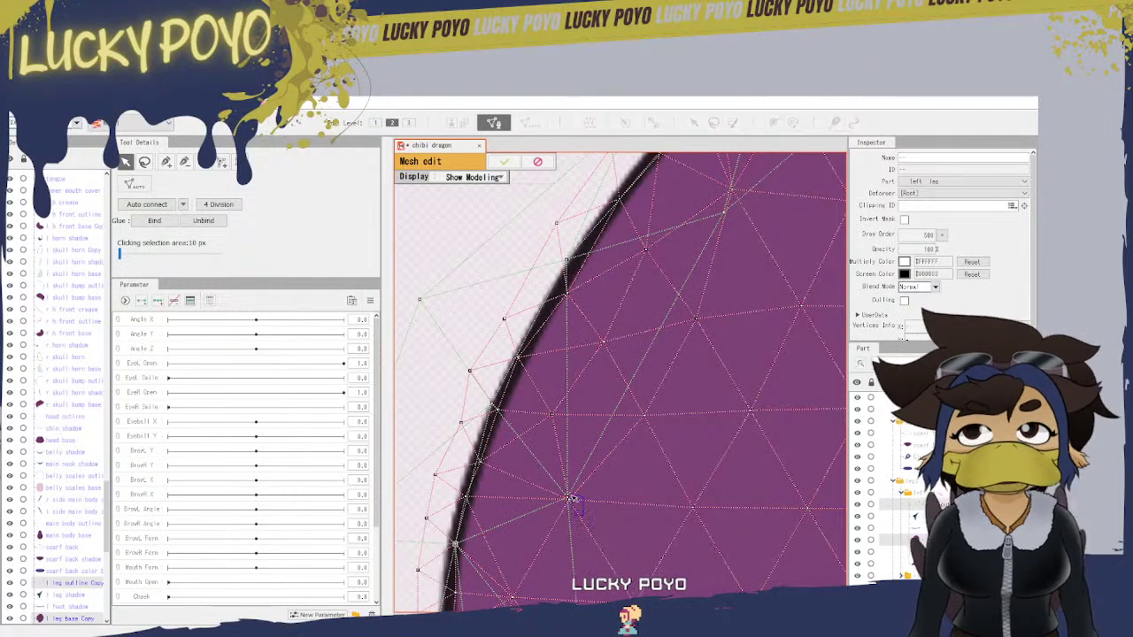
{"action": "left_click", "coordinate": [167, 221]}
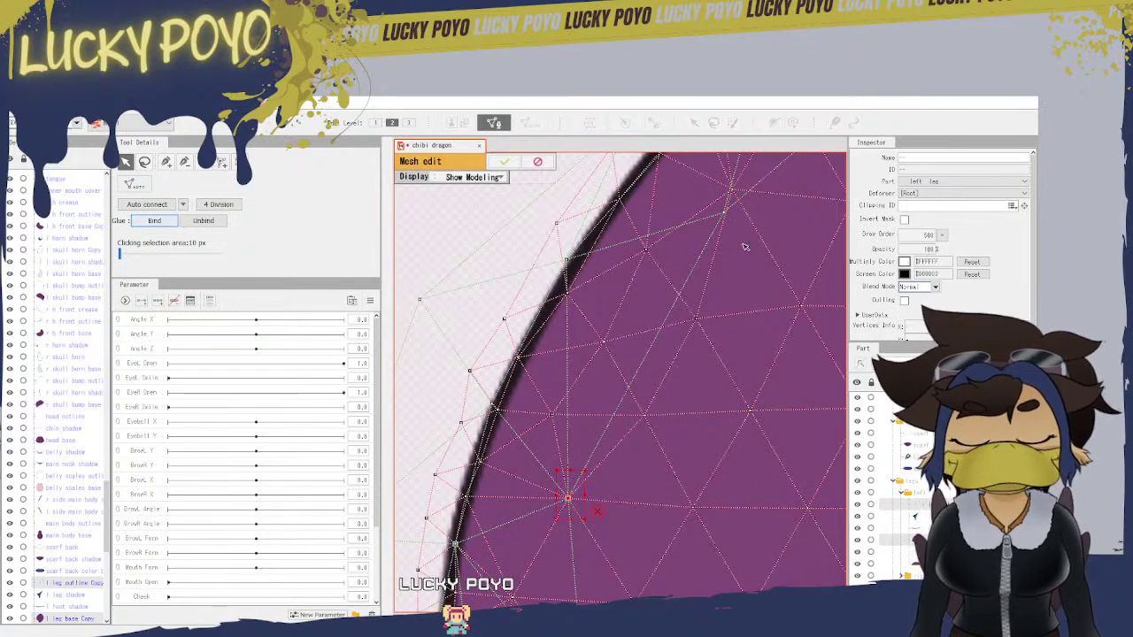
Step: Adjust a vertex on the leg's upper-left edge, then glue the outline vertex inside it to the nearest base vertex
{"action": "left_click_drag", "start_coordinate": [621, 251], "coordinate": [635, 425]}
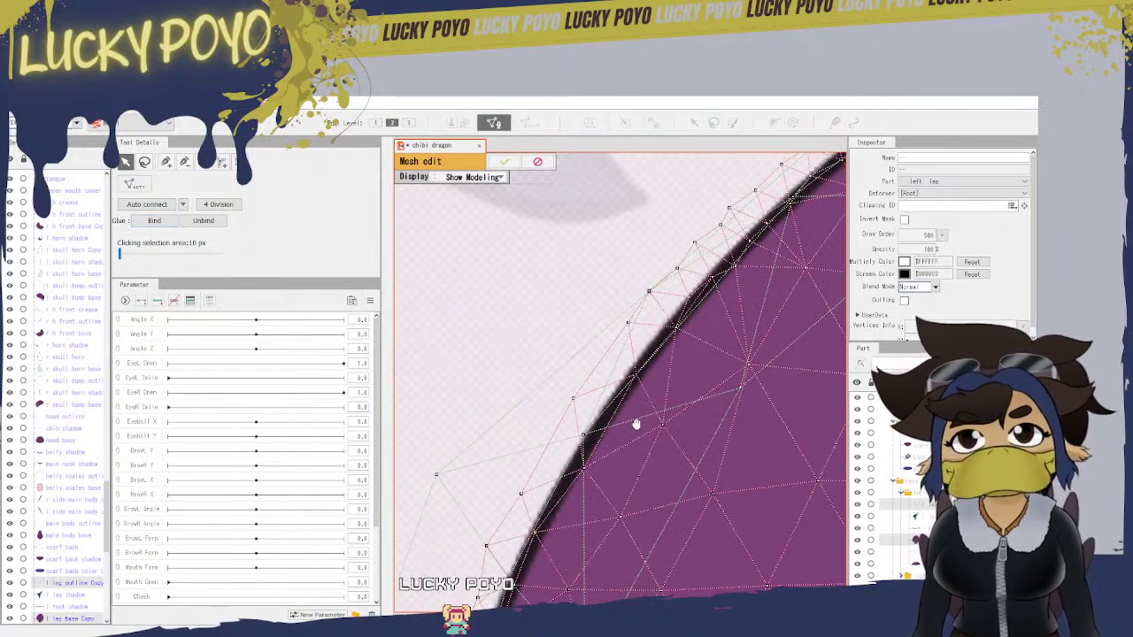
{"action": "left_click", "coordinate": [732, 266]}
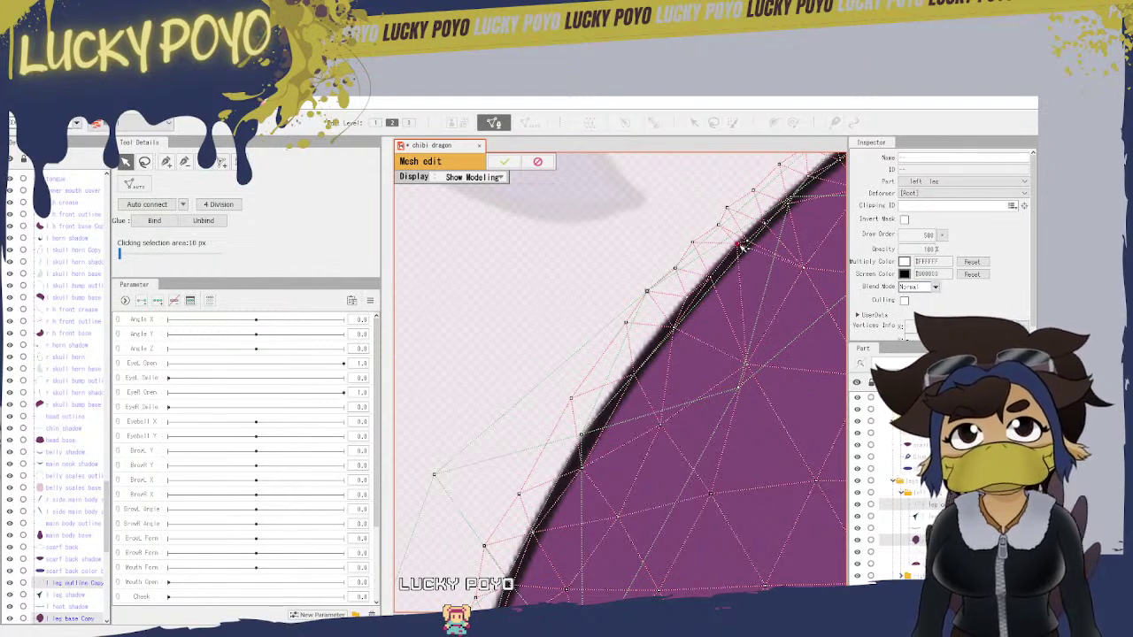
{"action": "left_click", "coordinate": [708, 281]}
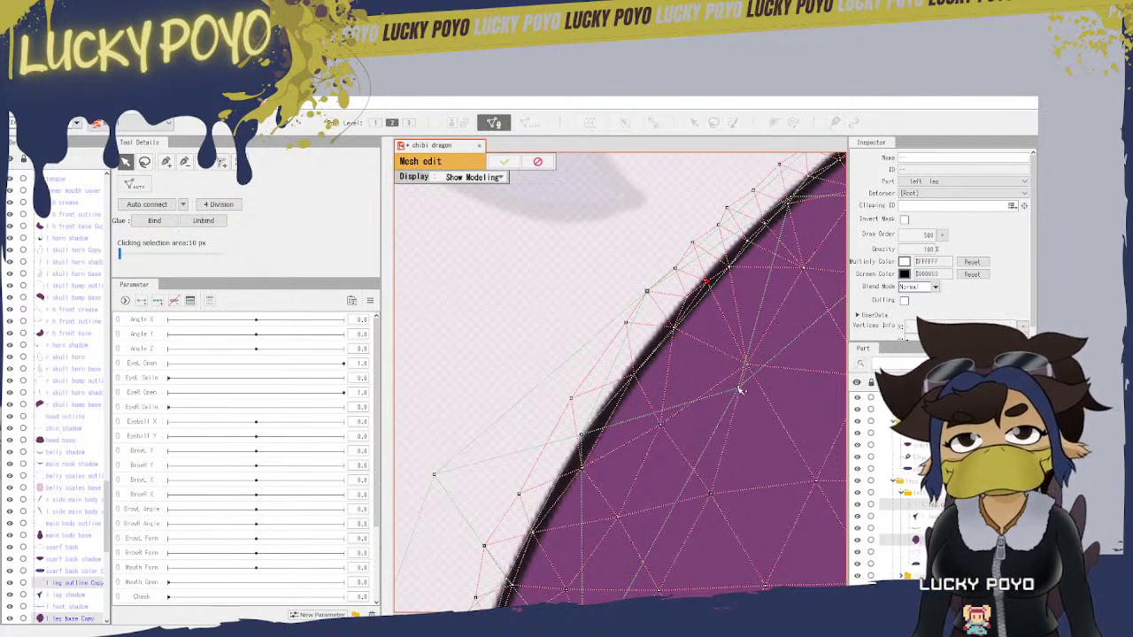
{"action": "left_click_drag", "start_coordinate": [740, 390], "coordinate": [774, 379]}
{"action": "left_click", "coordinate": [160, 221]}
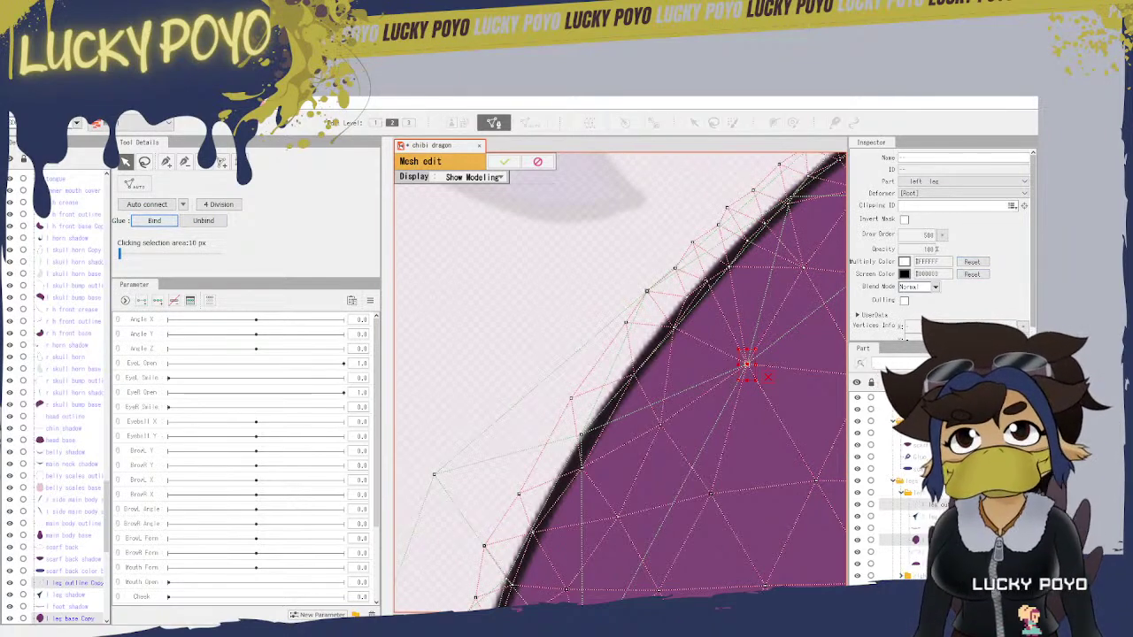
Step: Glue the overlapping outline and base vertices on the leg's black line, just left of the top of its curve
{"action": "left_click_drag", "start_coordinate": [812, 274], "coordinate": [610, 530]}
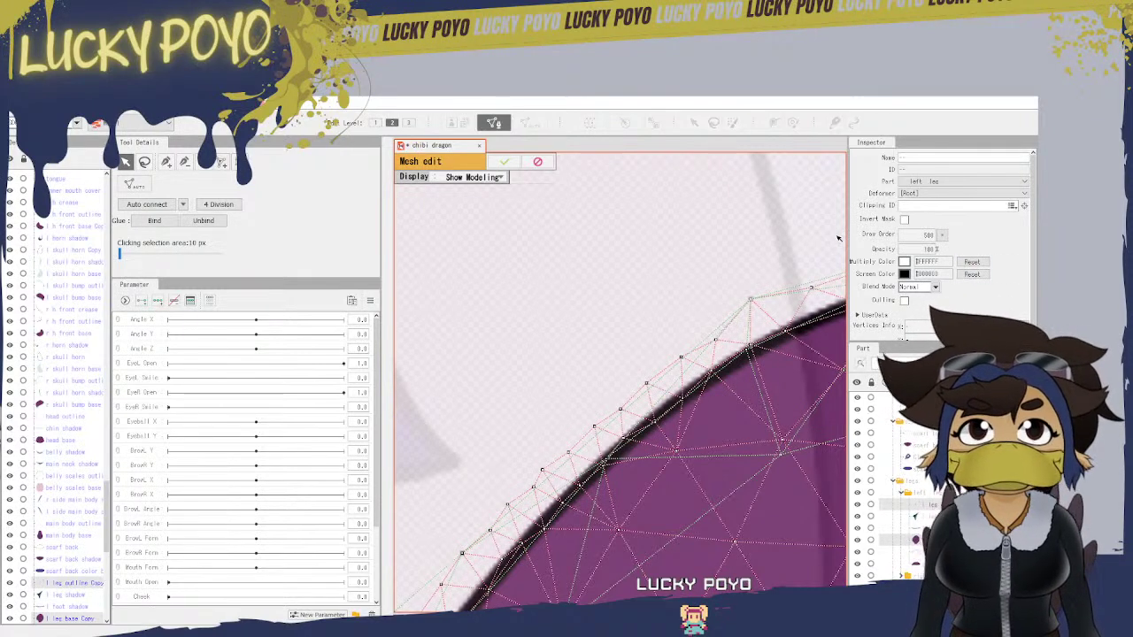
{"action": "left_click_drag", "start_coordinate": [807, 375], "coordinate": [637, 483]}
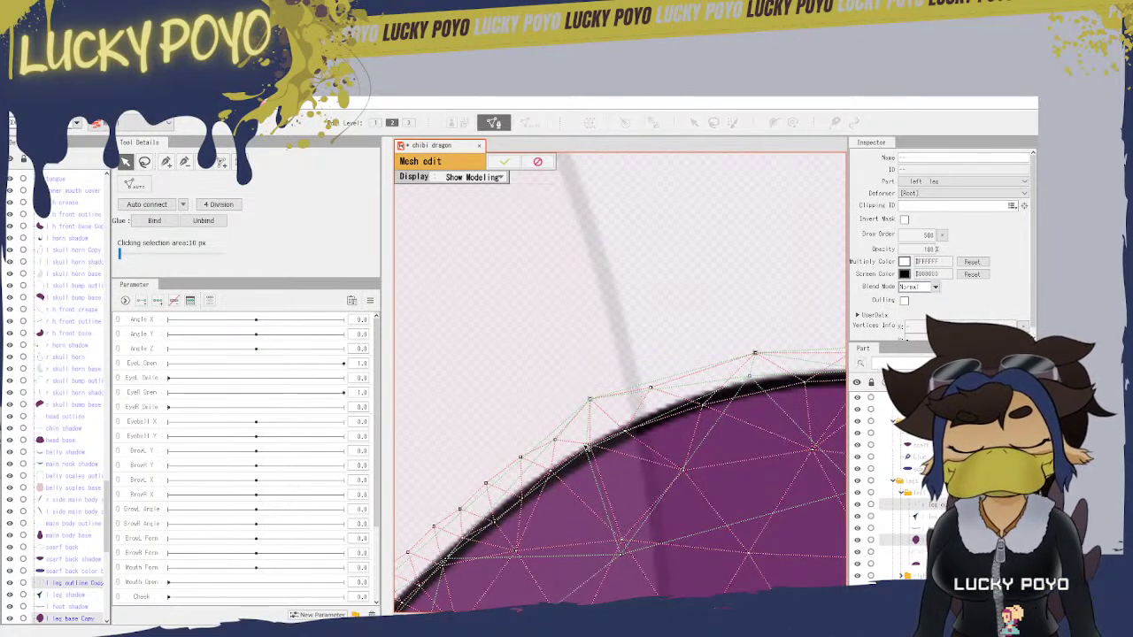
{"action": "left_click", "coordinate": [588, 444]}
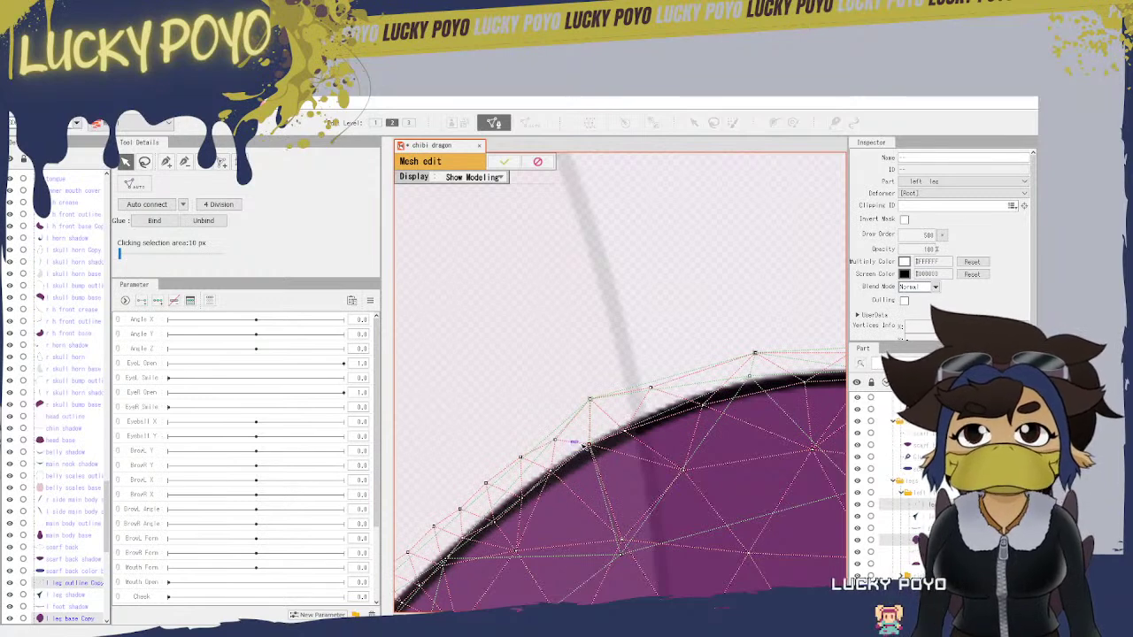
{"action": "left_click", "coordinate": [152, 220]}
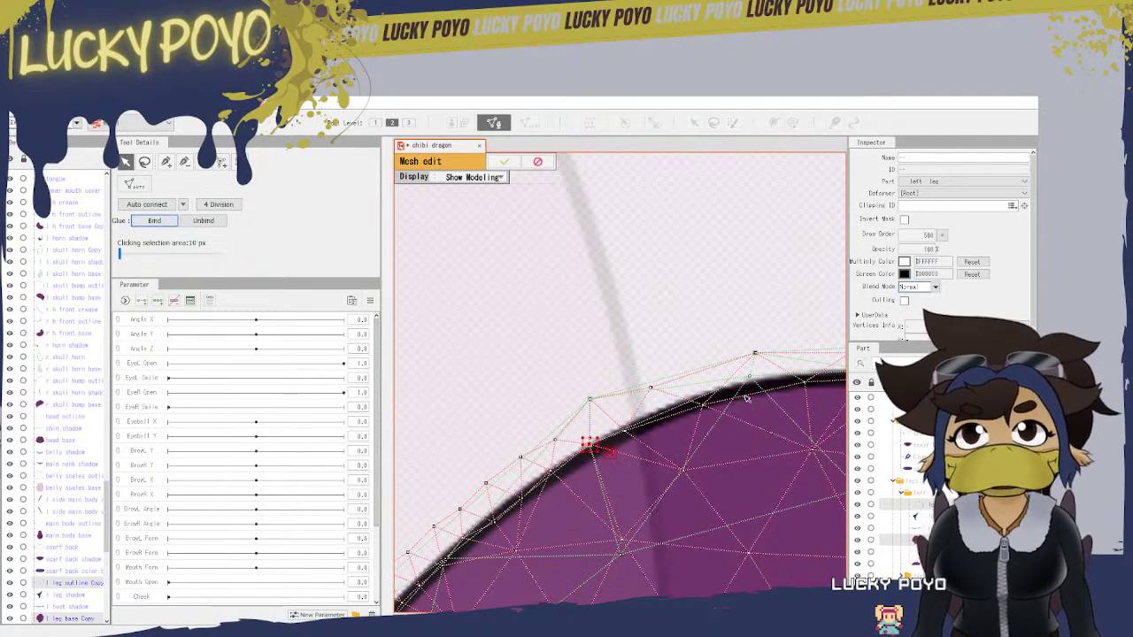
Step: Bring an outline and a base vertex together just above the top of the leg's curve and glue them
{"action": "left_click_drag", "start_coordinate": [748, 392], "coordinate": [634, 502]}
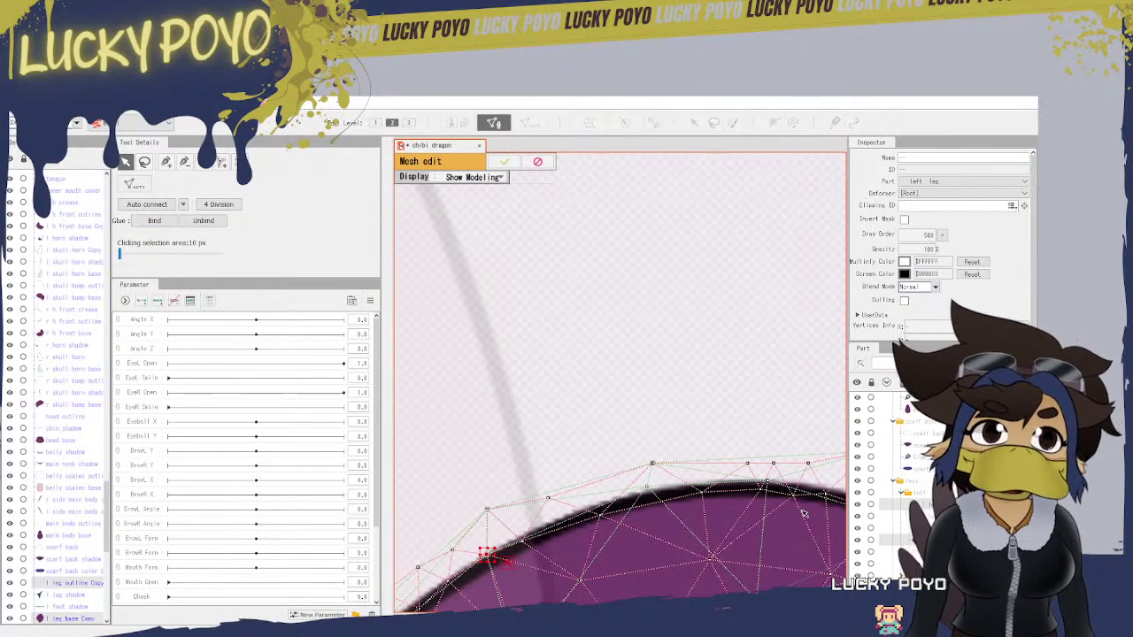
{"action": "left_click_drag", "start_coordinate": [803, 514], "coordinate": [572, 454]}
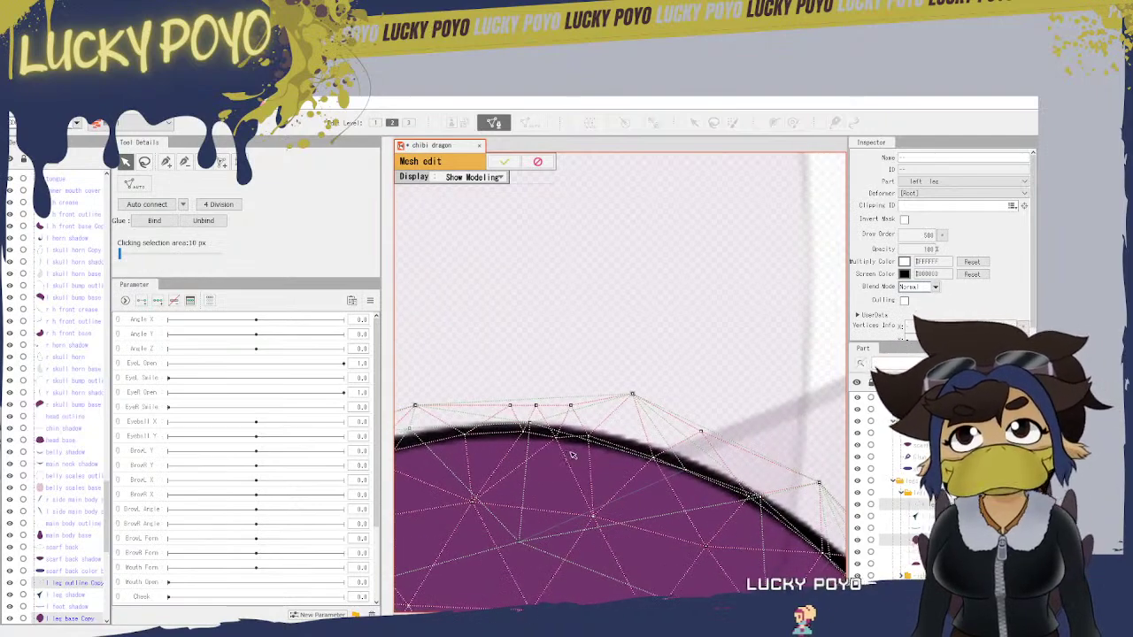
{"action": "scroll", "coordinate": [571, 454], "scroll_direction": "up", "scroll_amount": 2}
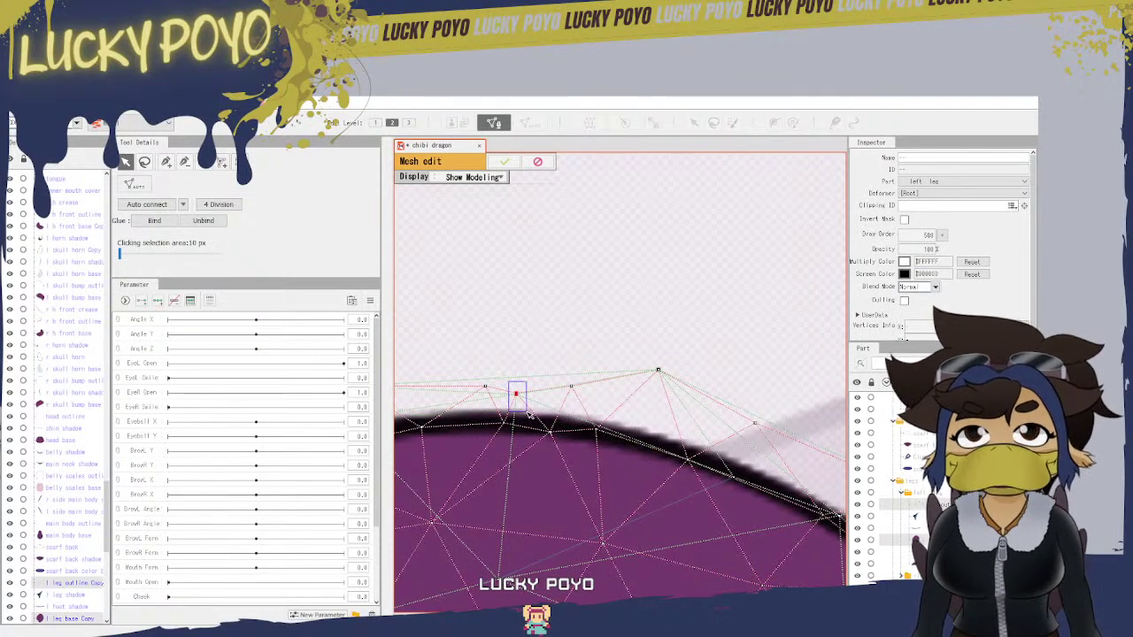
{"action": "left_click", "coordinate": [516, 393]}
{"action": "left_click", "coordinate": [154, 221]}
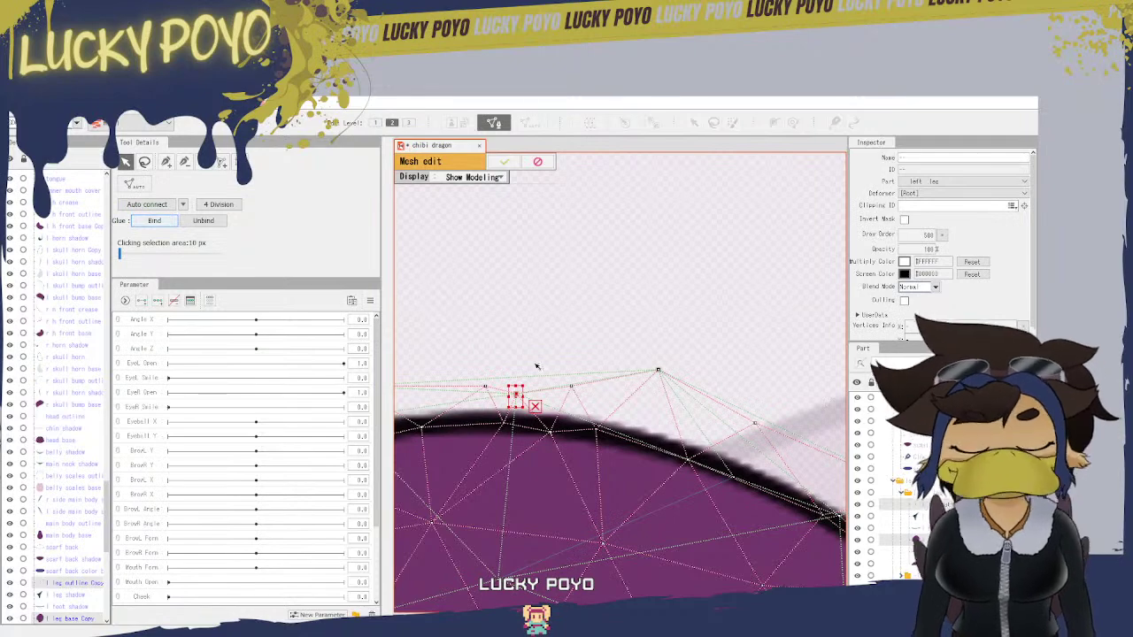
Step: Move the outline vertex on the leg's upper-right line onto the neighbouring base vertex and glue them
{"action": "scroll", "coordinate": [695, 491], "scroll_direction": "up", "scroll_amount": 2}
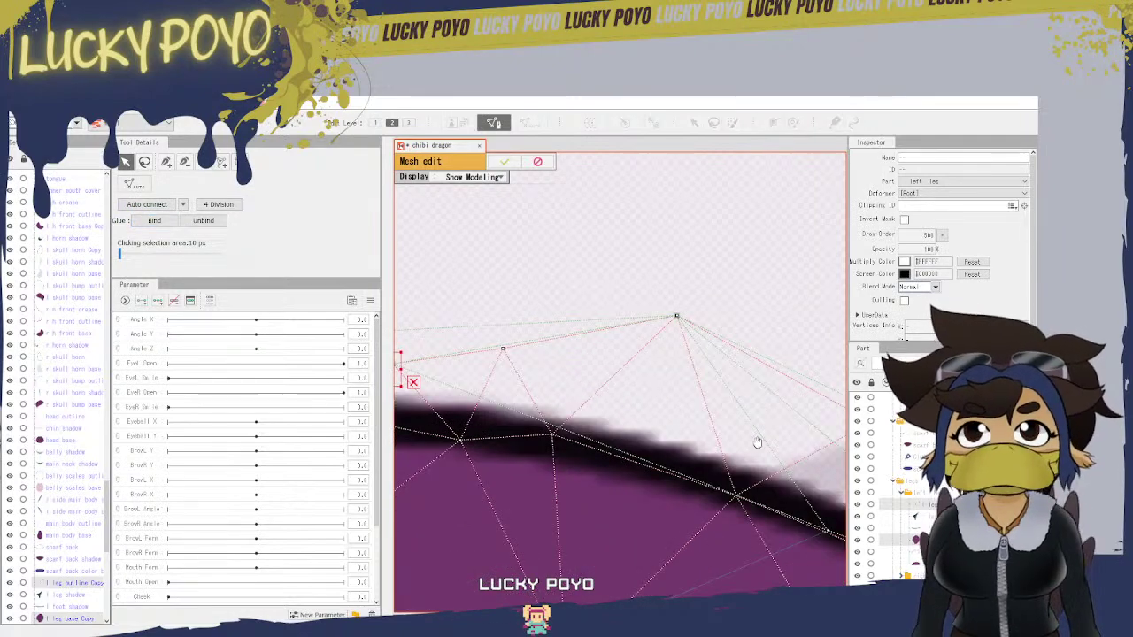
{"action": "scroll", "coordinate": [757, 442], "scroll_direction": "up", "scroll_amount": 2}
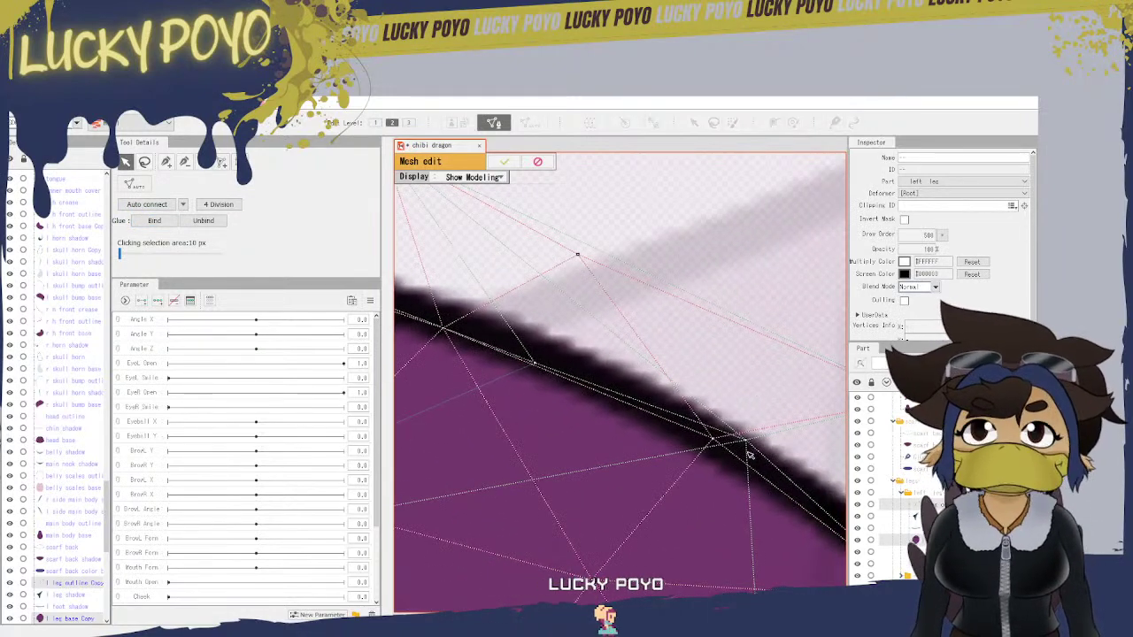
{"action": "left_click_drag", "start_coordinate": [746, 443], "coordinate": [712, 445]}
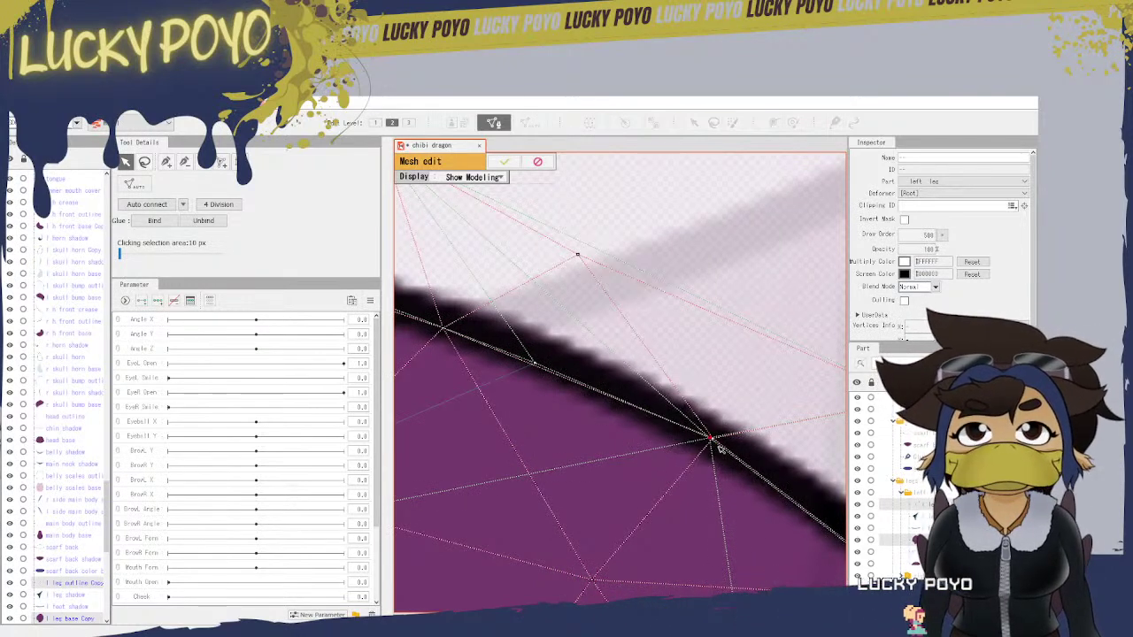
{"action": "left_click", "coordinate": [154, 220]}
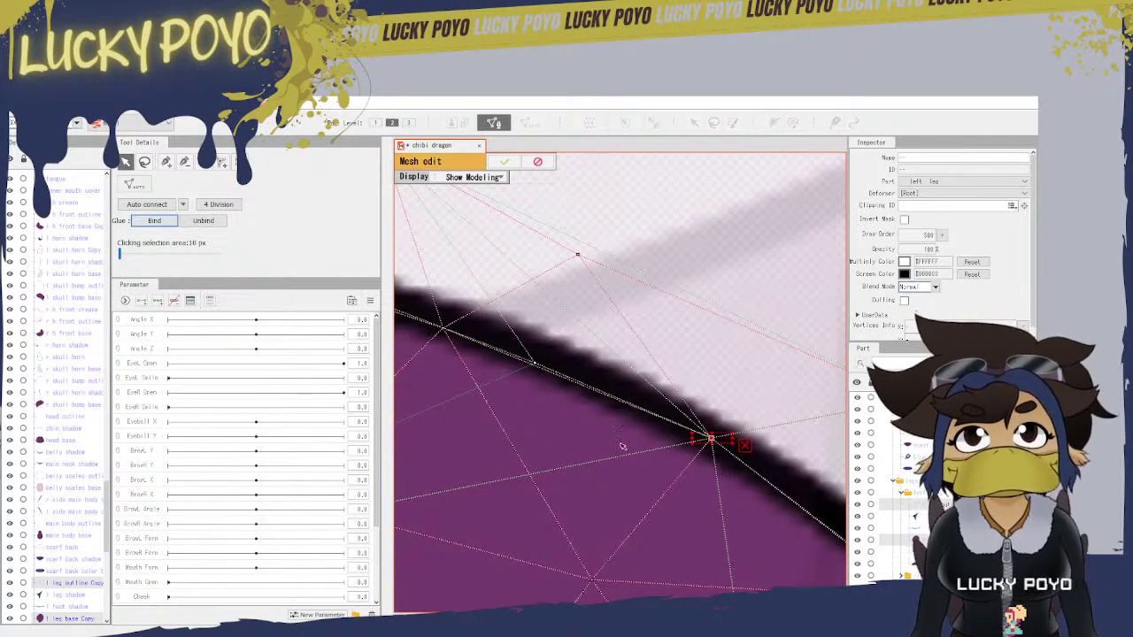
Step: Glue the outline and base vertices at the next point down the leg's upper-right line and undo the last mesh shift
{"action": "scroll", "coordinate": [744, 516], "scroll_direction": "down", "scroll_amount": 2}
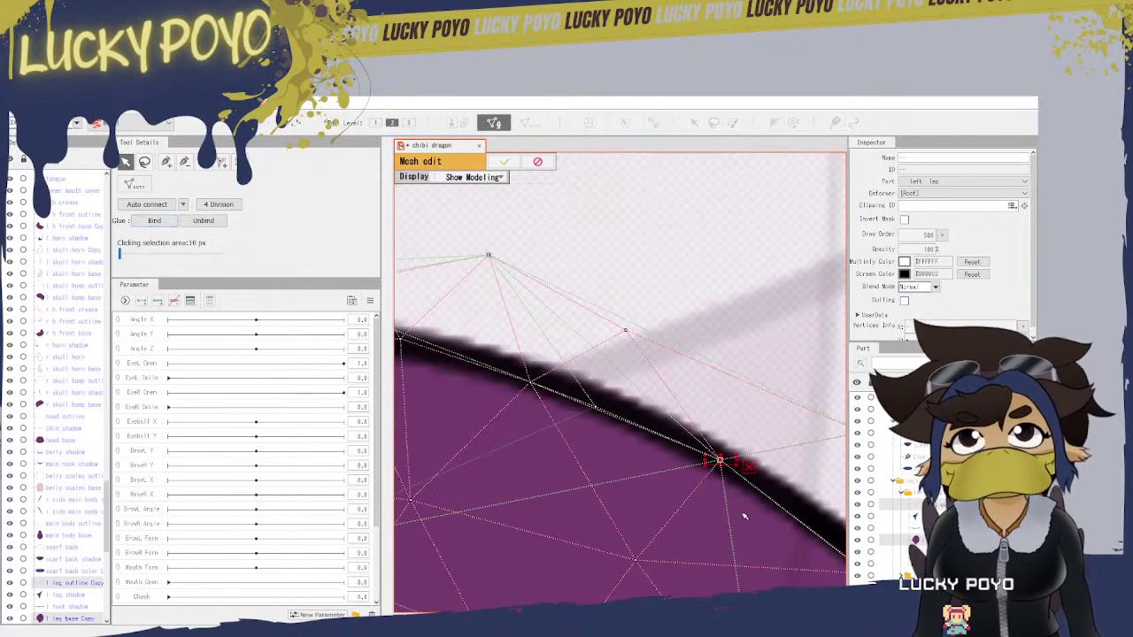
{"action": "left_click_drag", "start_coordinate": [767, 531], "coordinate": [468, 374]}
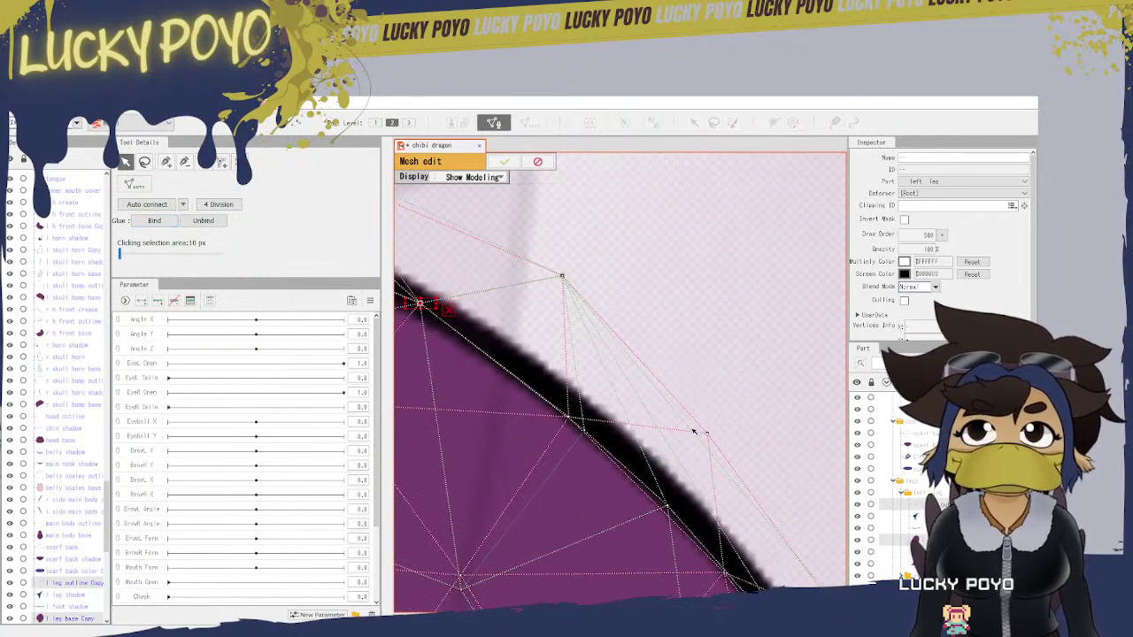
{"action": "left_click", "coordinate": [570, 420]}
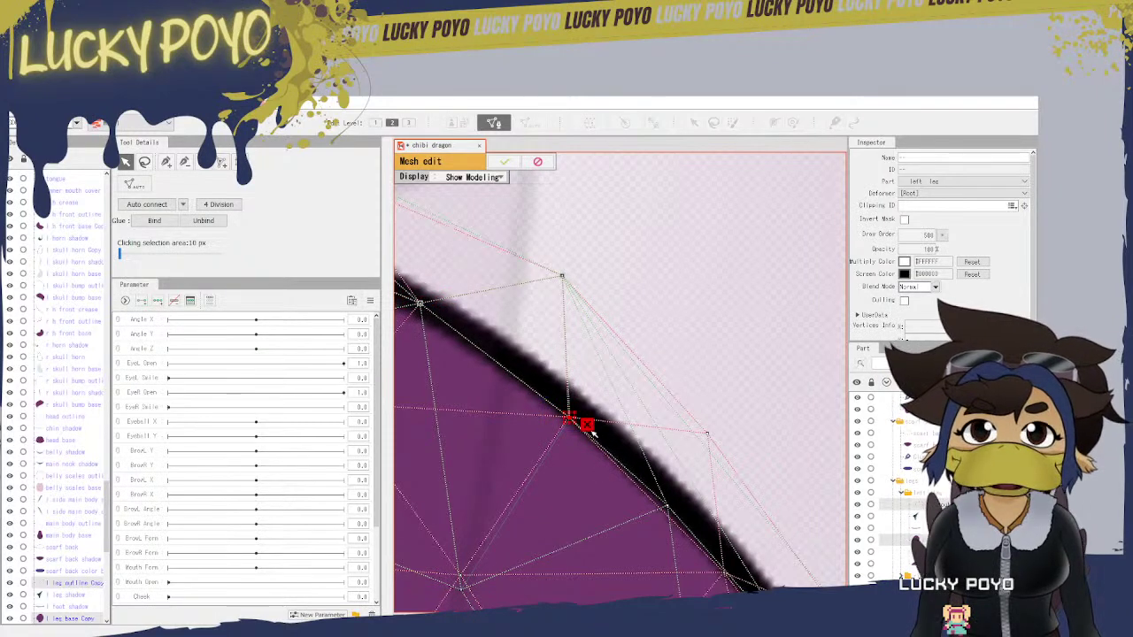
{"action": "left_click", "coordinate": [144, 221]}
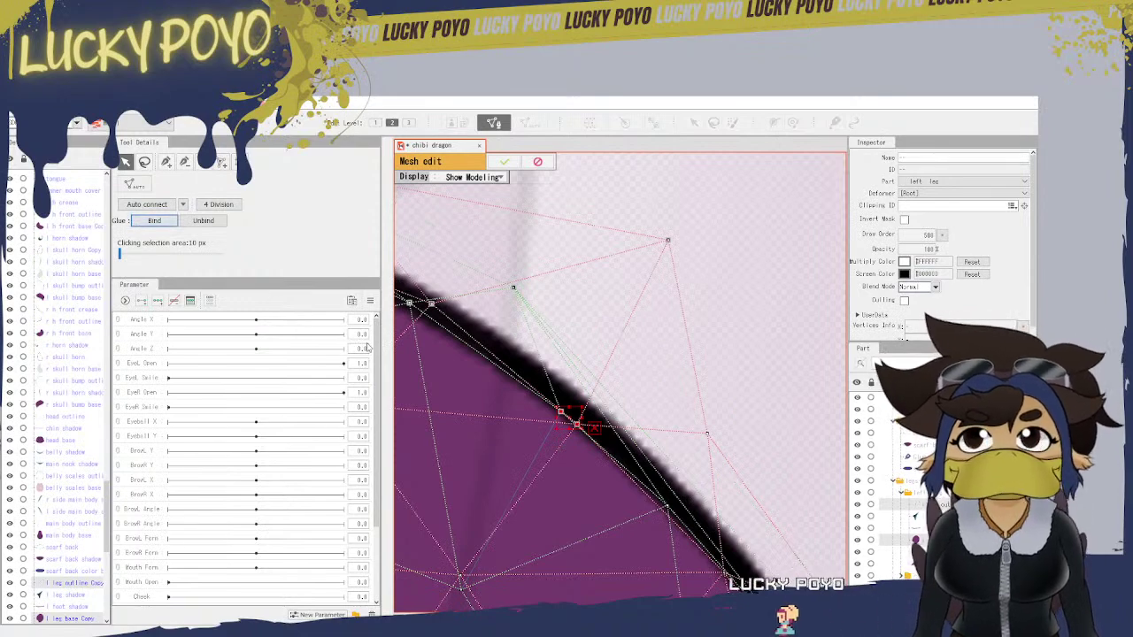
{"action": "key", "text": "ctrl+z"}
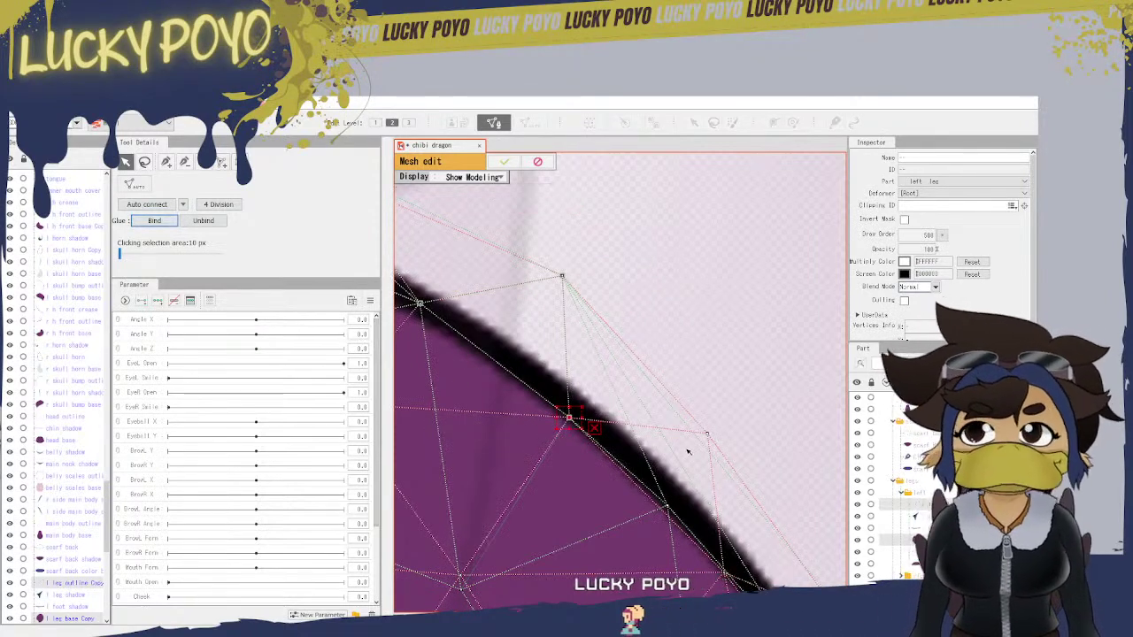
Step: Shift the base vertices near the leg's right line slightly upward, move the outline vertex onto the edge one and glue them
{"action": "left_click_drag", "start_coordinate": [721, 482], "coordinate": [577, 311]}
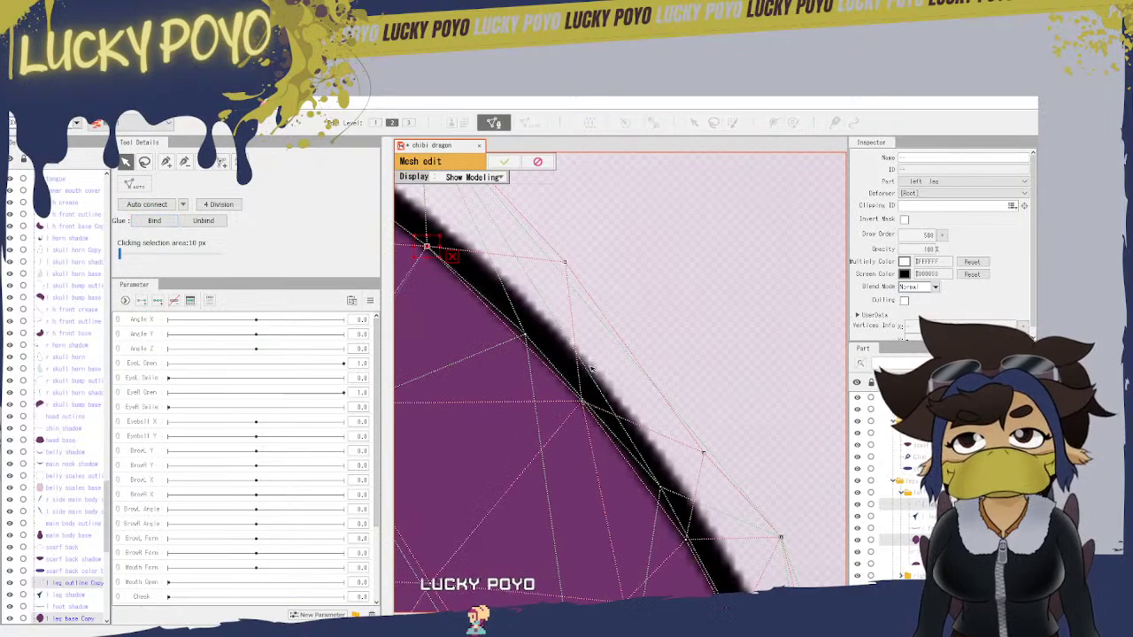
{"action": "left_click_drag", "start_coordinate": [663, 505], "coordinate": [618, 376]}
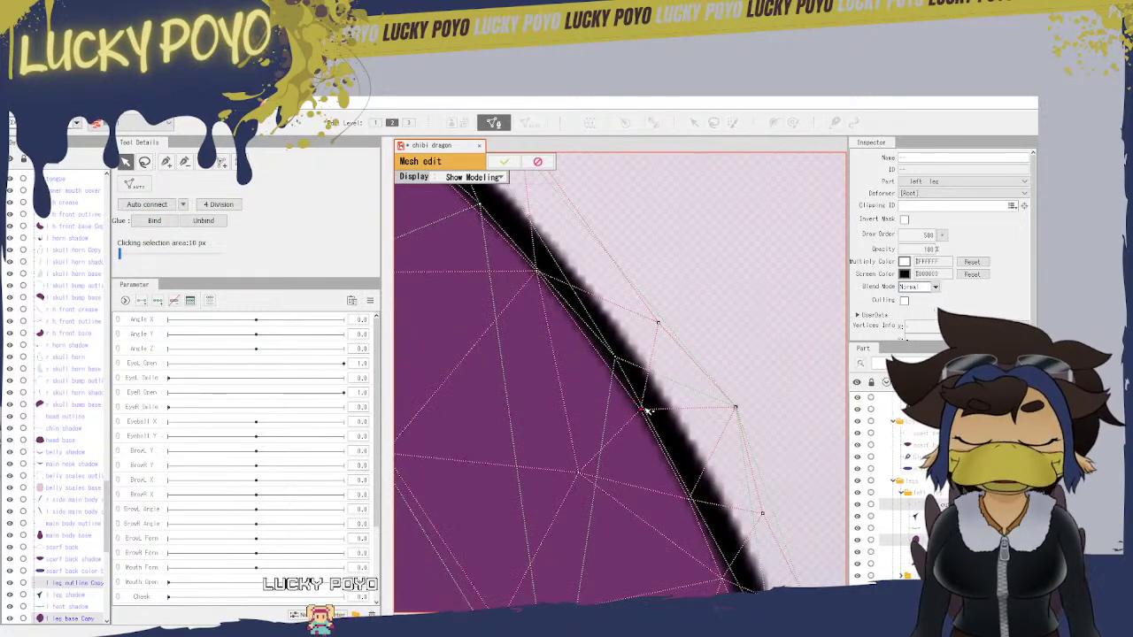
{"action": "left_click_drag", "start_coordinate": [647, 410], "coordinate": [643, 385]}
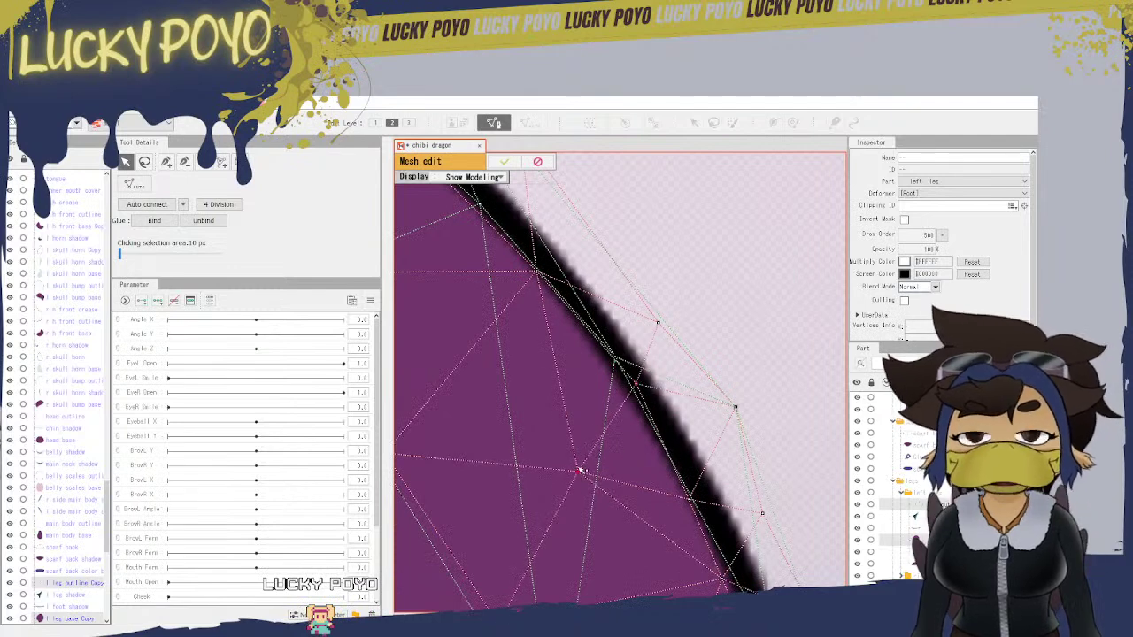
{"action": "left_click_drag", "start_coordinate": [581, 471], "coordinate": [561, 448]}
{"action": "left_click_drag", "start_coordinate": [621, 362], "coordinate": [632, 389]}
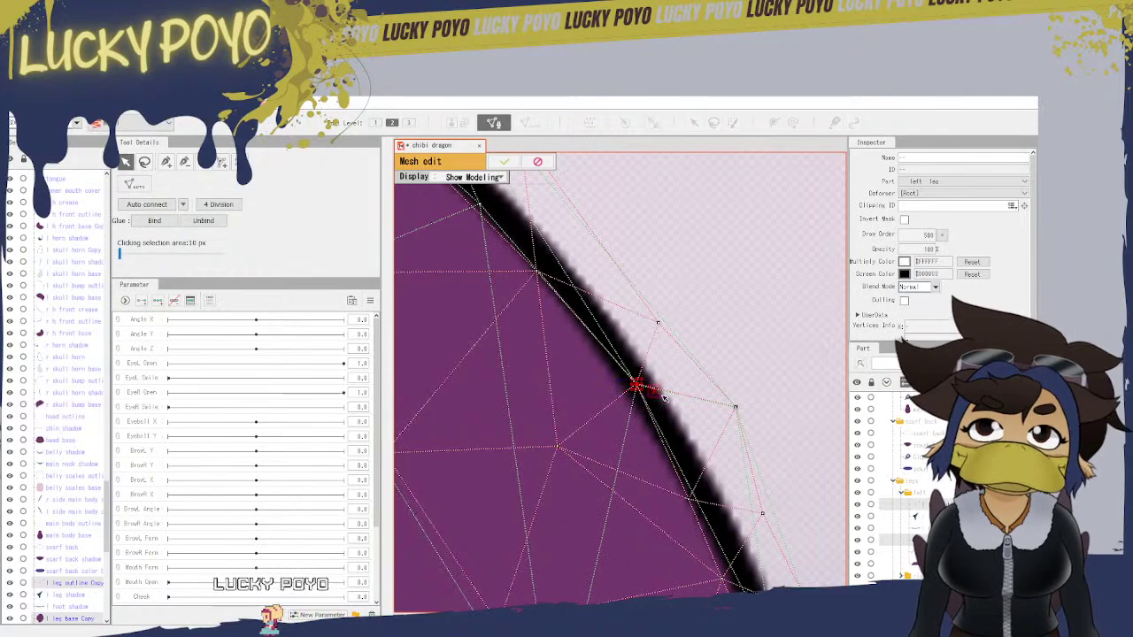
{"action": "left_click", "coordinate": [156, 221]}
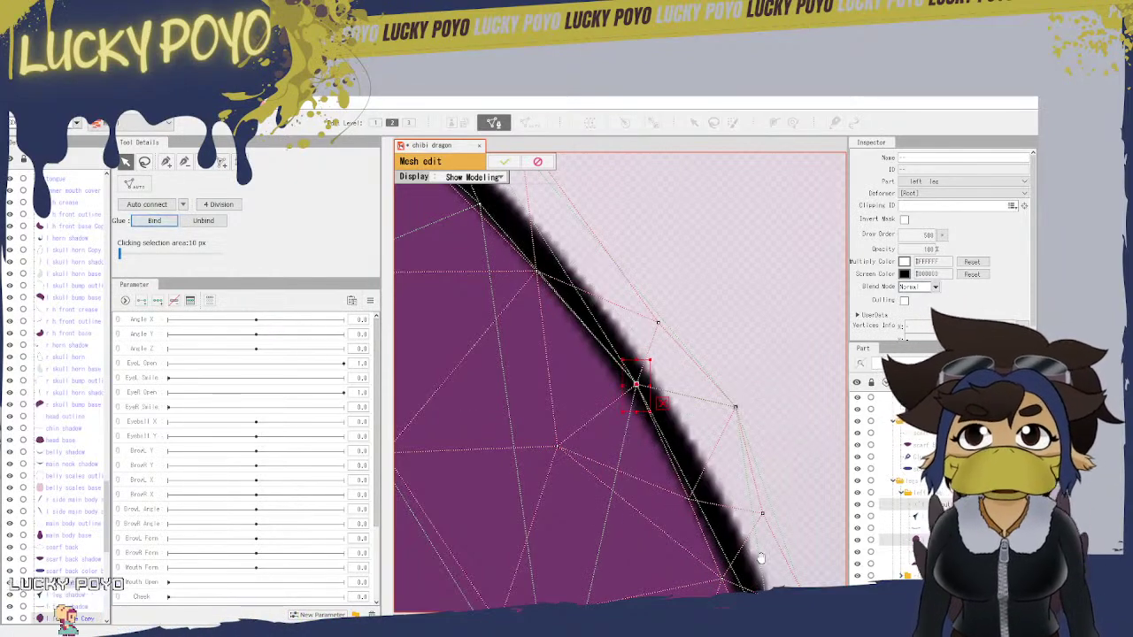
Step: Move the outer vertex beside the middle of the leg's right edge farther outward from the line
{"action": "left_click_drag", "start_coordinate": [761, 552], "coordinate": [638, 270]}
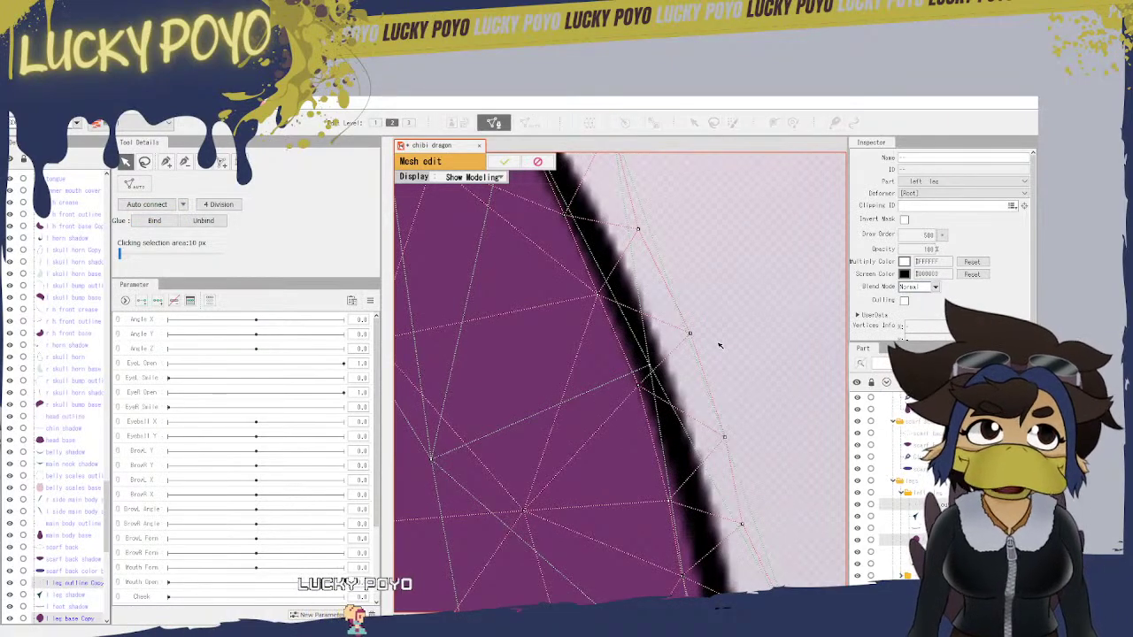
{"action": "left_click_drag", "start_coordinate": [715, 467], "coordinate": [687, 418]}
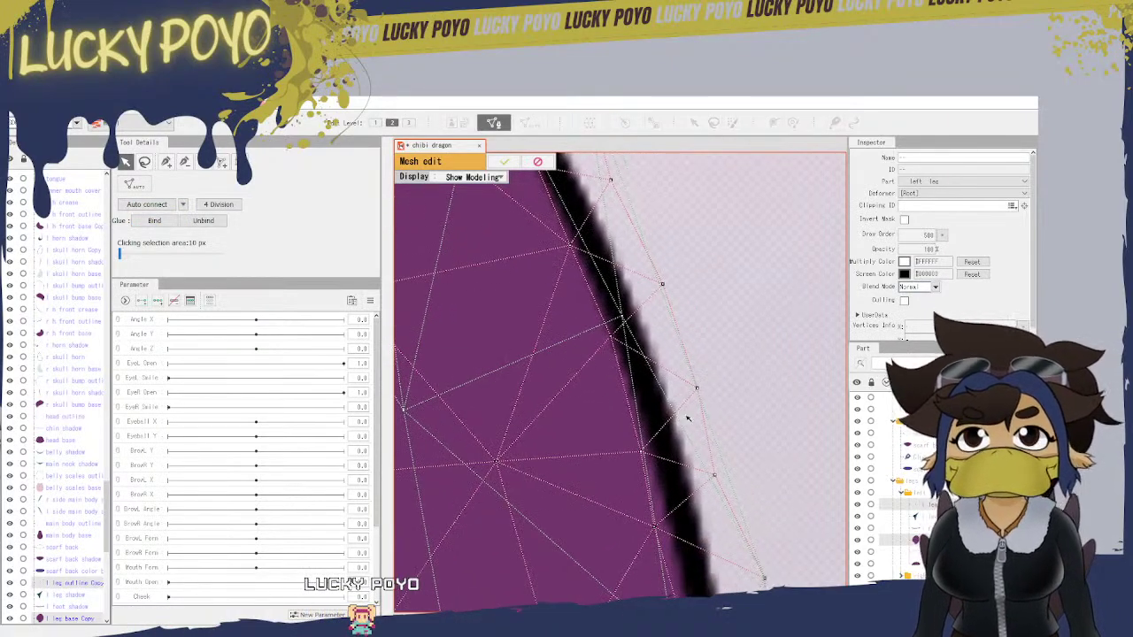
{"action": "left_click_drag", "start_coordinate": [710, 512], "coordinate": [650, 349]}
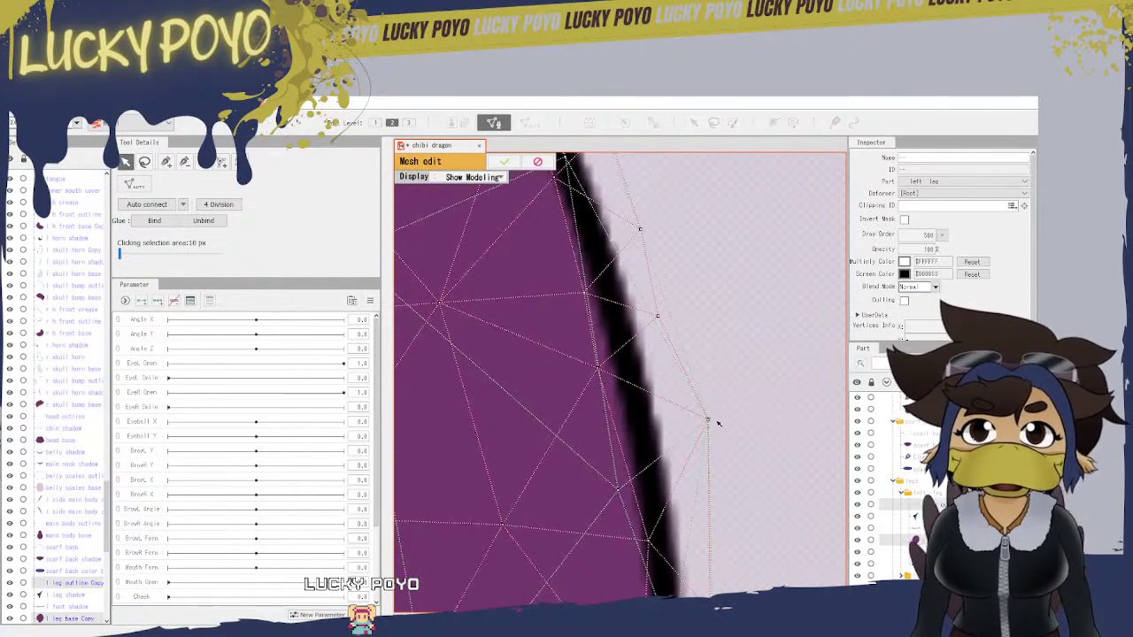
{"action": "left_click_drag", "start_coordinate": [699, 575], "coordinate": [736, 315]}
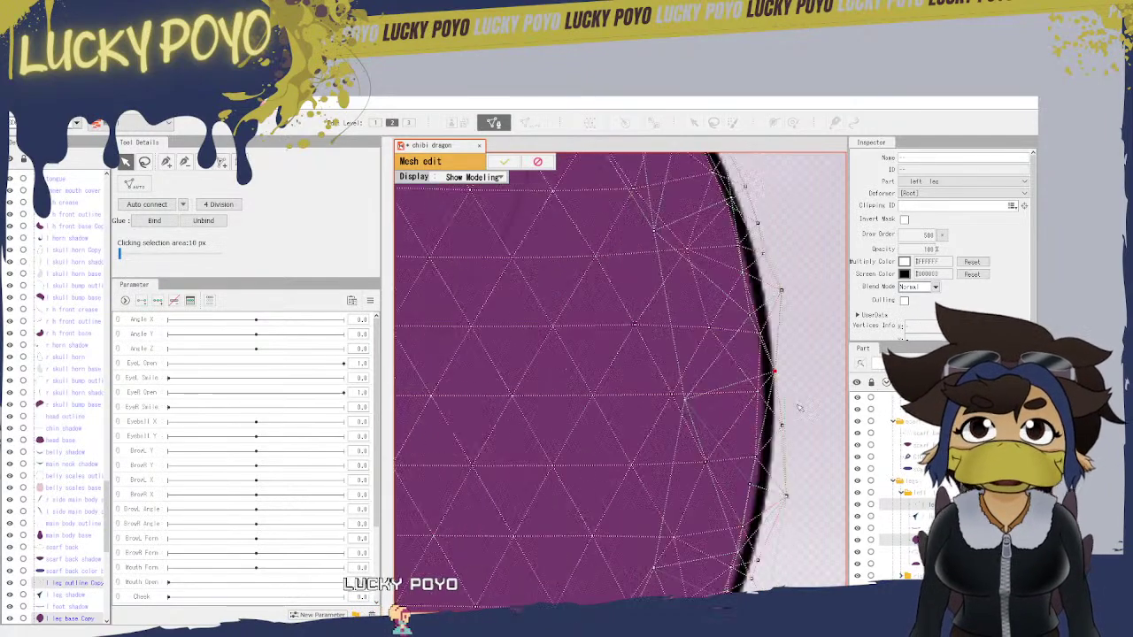
{"action": "scroll", "coordinate": [738, 314], "scroll_direction": "down", "scroll_amount": 2}
{"action": "left_click_drag", "start_coordinate": [784, 498], "coordinate": [806, 497]}
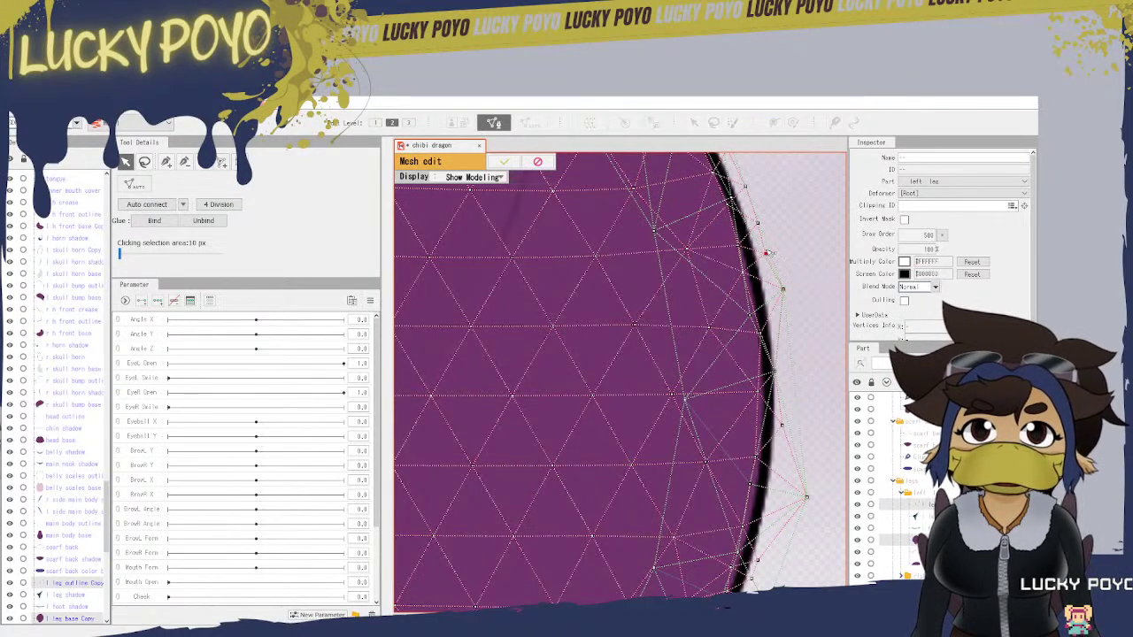
Step: Move the two outer base vertices along the leg's lower-right edge farther outward from the black line
{"action": "left_click_drag", "start_coordinate": [790, 549], "coordinate": [767, 364]}
{"action": "scroll", "coordinate": [757, 383], "scroll_direction": "down", "scroll_amount": 3}
{"action": "scroll", "coordinate": [757, 383], "scroll_direction": "up", "scroll_amount": 4}
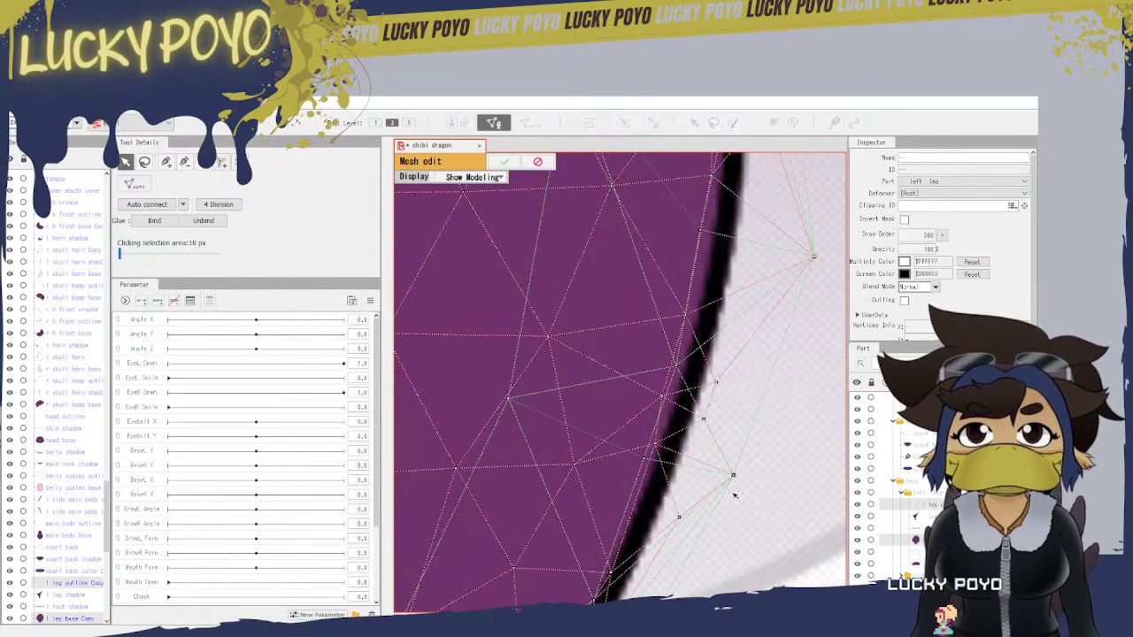
{"action": "left_click_drag", "start_coordinate": [716, 382], "coordinate": [756, 353]}
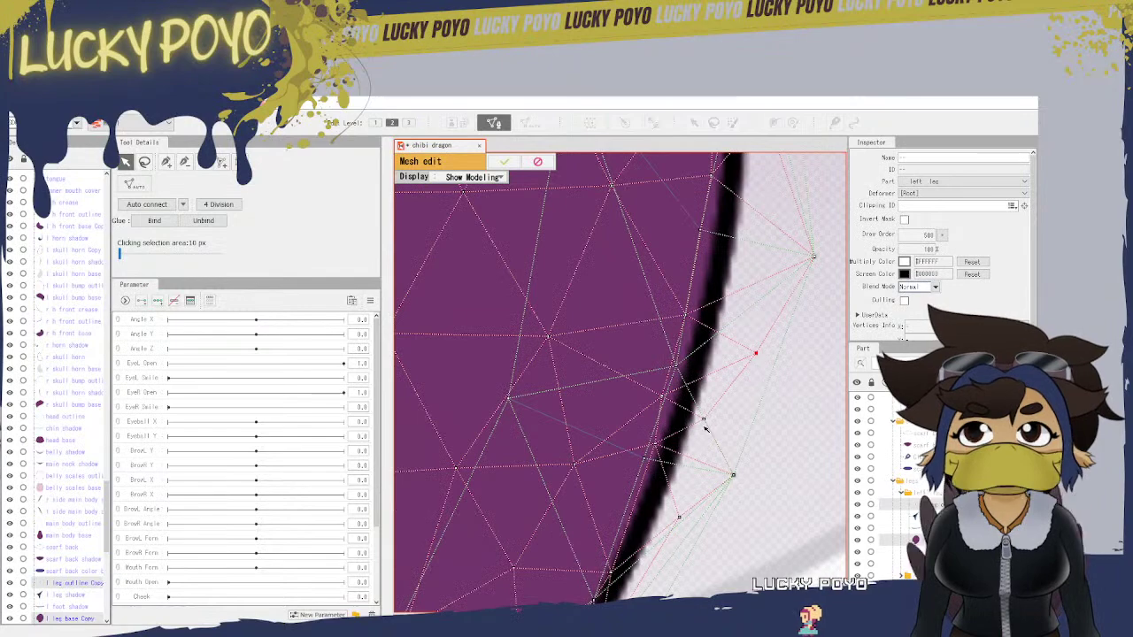
{"action": "left_click_drag", "start_coordinate": [709, 424], "coordinate": [744, 414]}
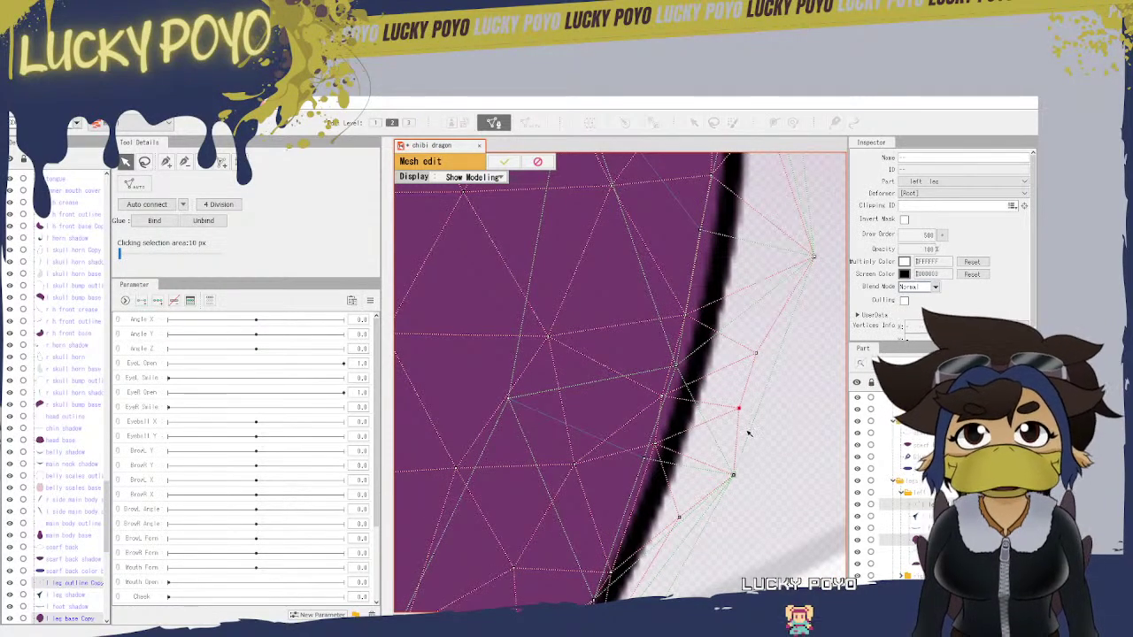
{"action": "left_click_drag", "start_coordinate": [656, 559], "coordinate": [718, 277]}
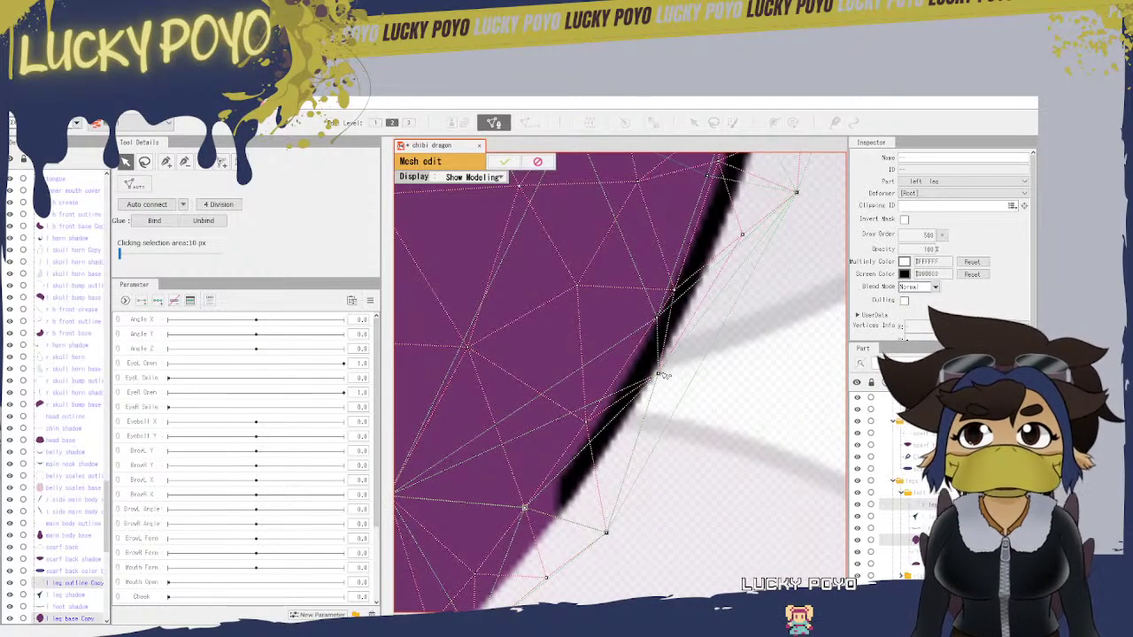
Step: Move the outer vertex at the leg's lower-right edge farther outward and glue the outline and base vertices at the interior point above the bottom line
{"action": "scroll", "coordinate": [685, 420], "scroll_direction": "down", "scroll_amount": 2}
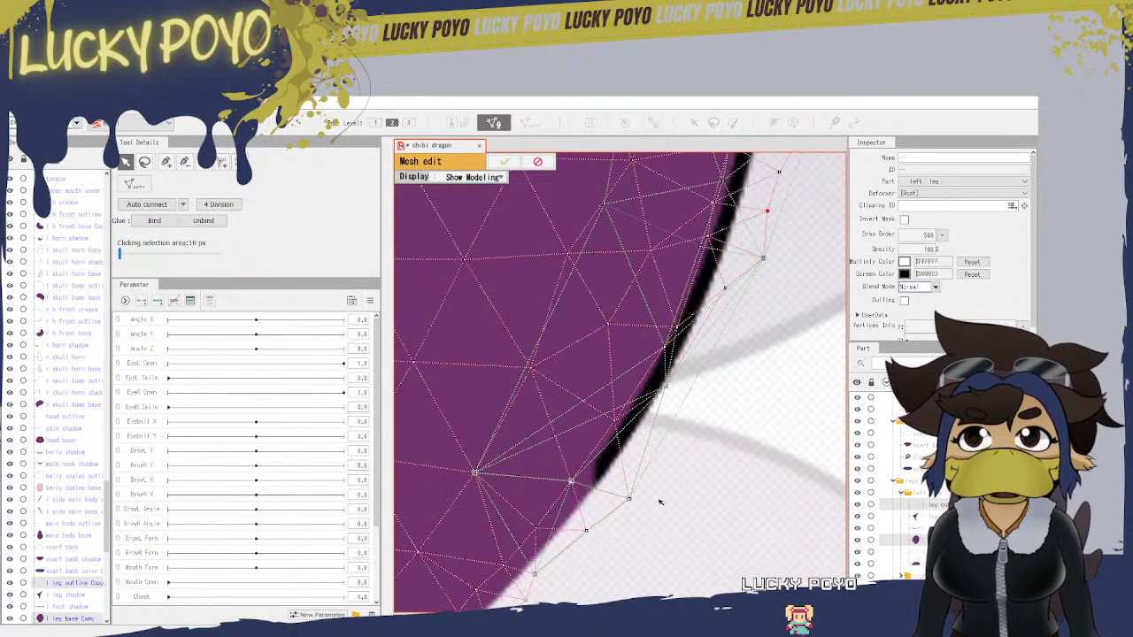
{"action": "left_click_drag", "start_coordinate": [633, 503], "coordinate": [657, 505]}
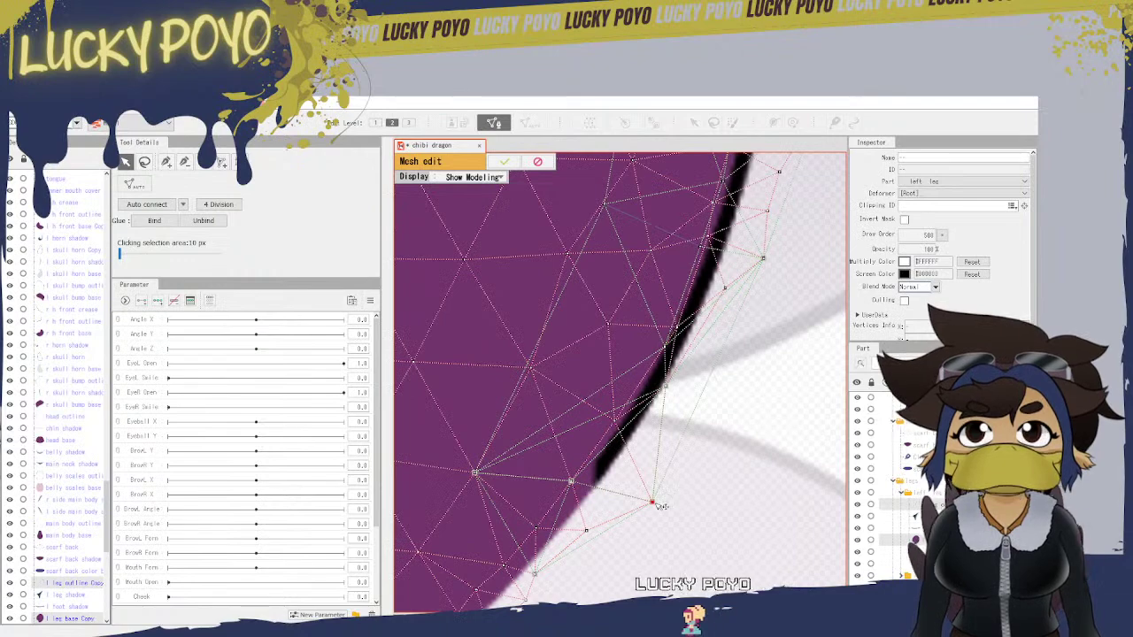
{"action": "left_click_drag", "start_coordinate": [596, 563], "coordinate": [876, 350]}
{"action": "left_click_drag", "start_coordinate": [554, 580], "coordinate": [535, 452]}
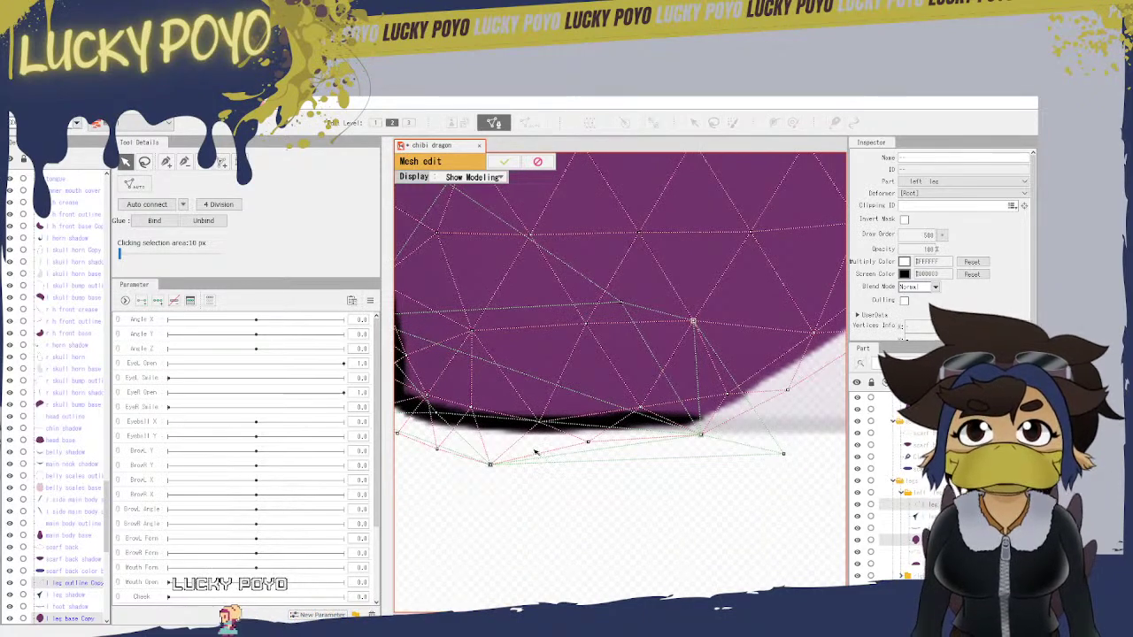
{"action": "left_click_drag", "start_coordinate": [480, 435], "coordinate": [549, 538]}
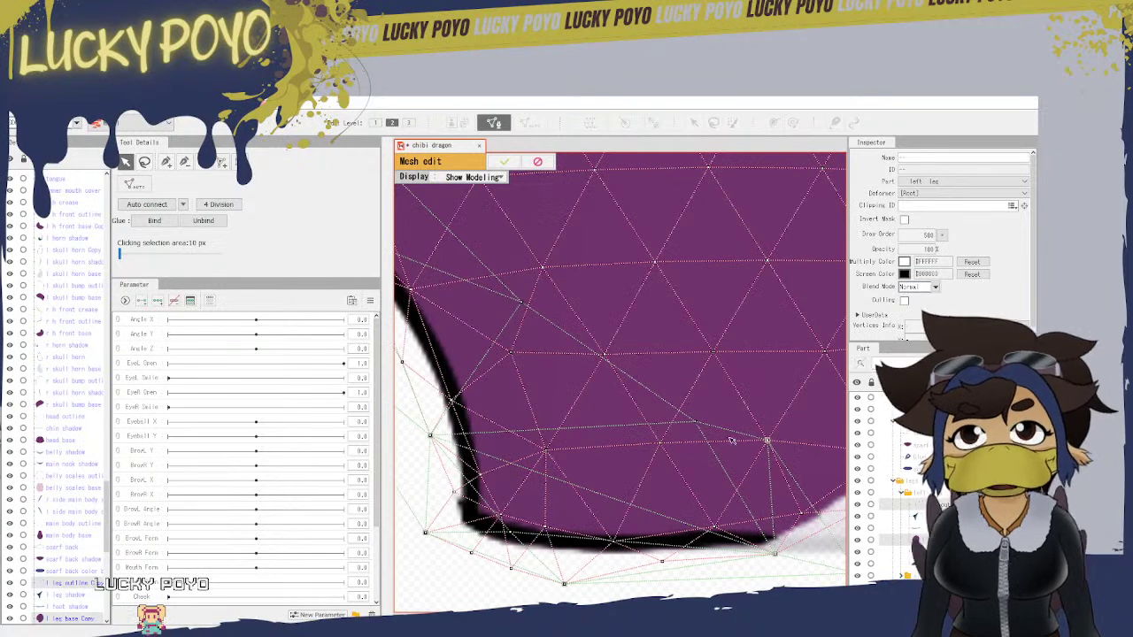
{"action": "left_click_drag", "start_coordinate": [695, 426], "coordinate": [657, 445]}
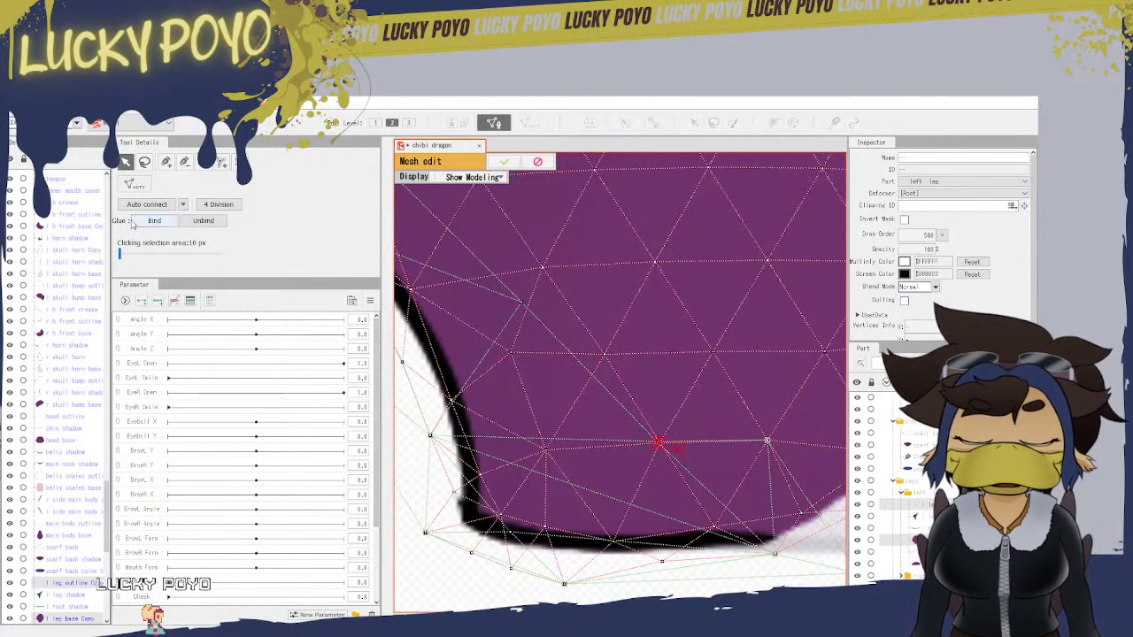
{"action": "left_click", "coordinate": [150, 222]}
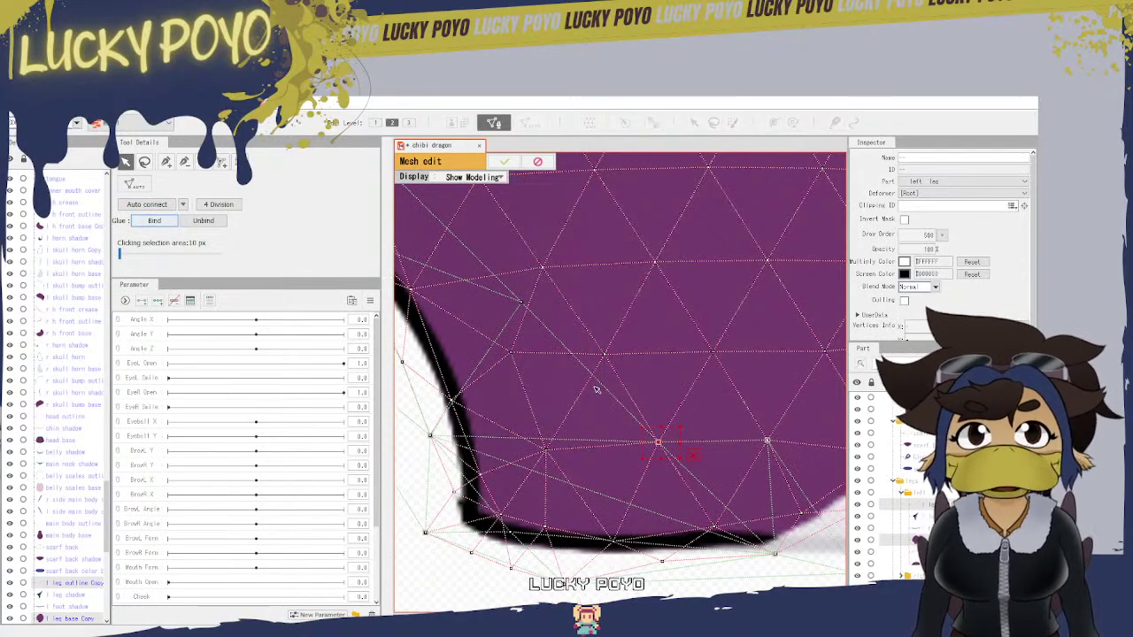
Step: Bring the outline vertices outside the leg's lower-left edge closer and glue the lowest one to its neighbouring base vertex
{"action": "left_click_drag", "start_coordinate": [568, 446], "coordinate": [677, 415]}
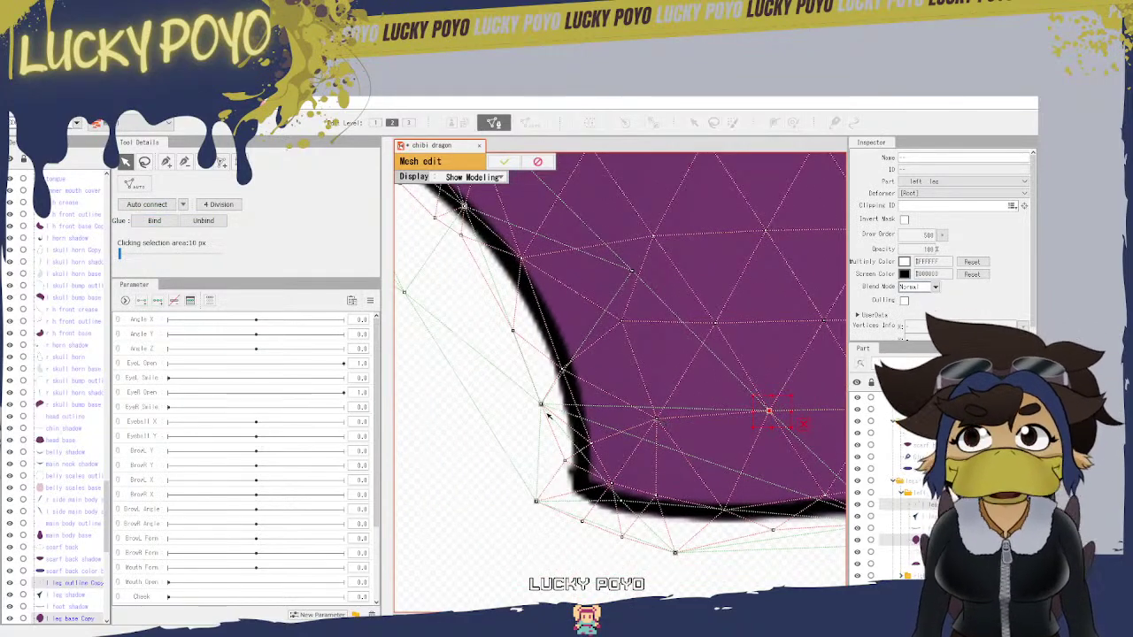
{"action": "left_click_drag", "start_coordinate": [553, 413], "coordinate": [595, 586]}
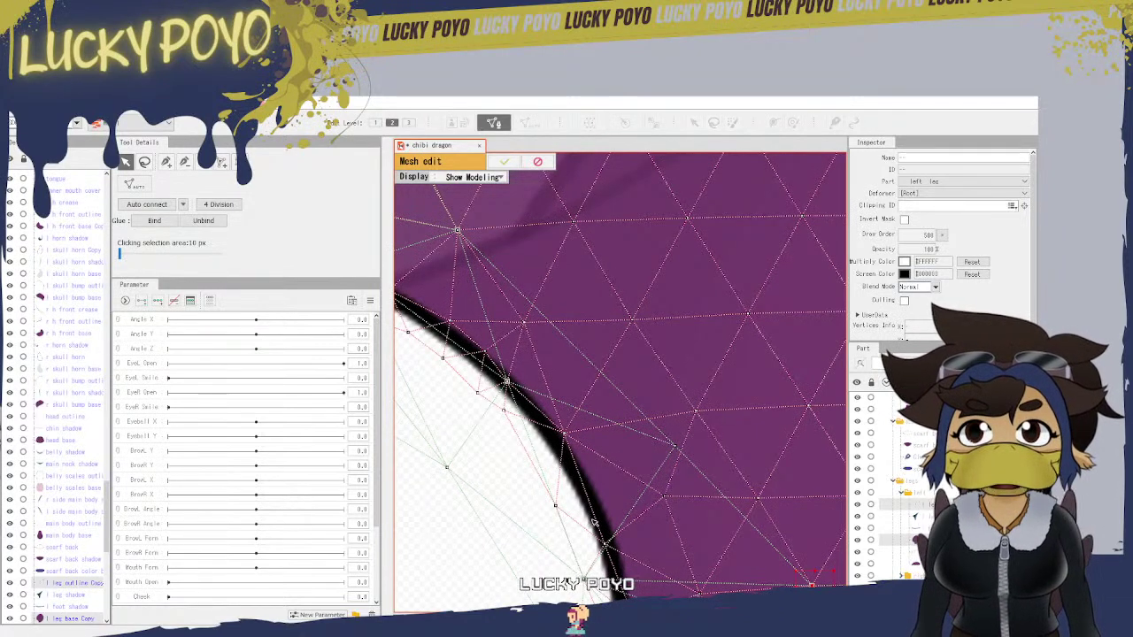
{"action": "left_click_drag", "start_coordinate": [564, 525], "coordinate": [764, 502]}
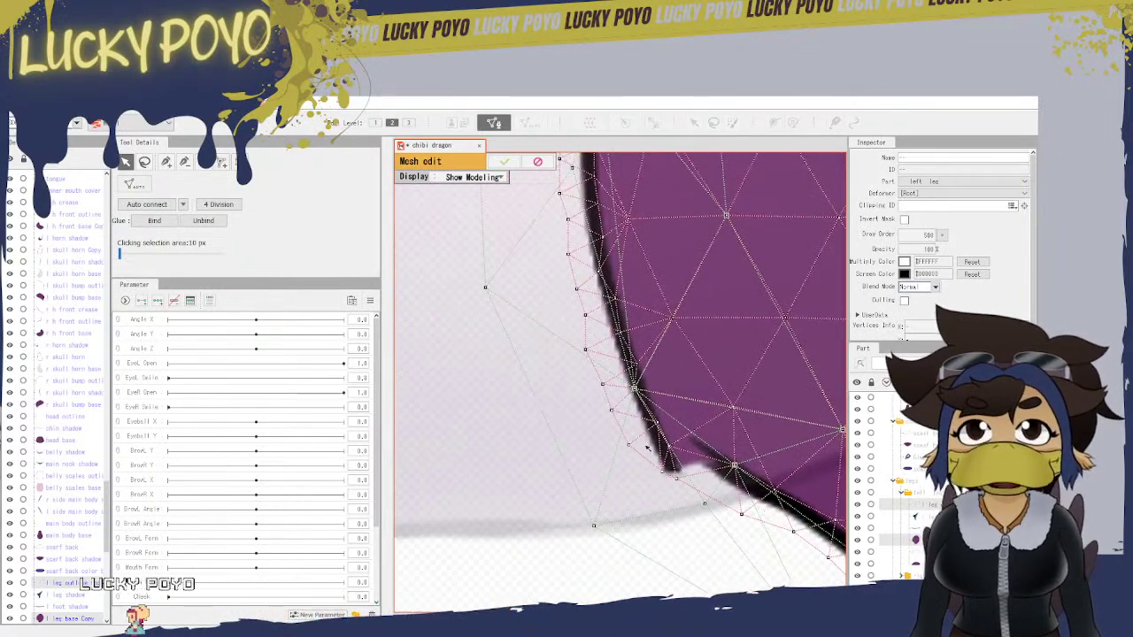
{"action": "left_click_drag", "start_coordinate": [595, 376], "coordinate": [675, 586]}
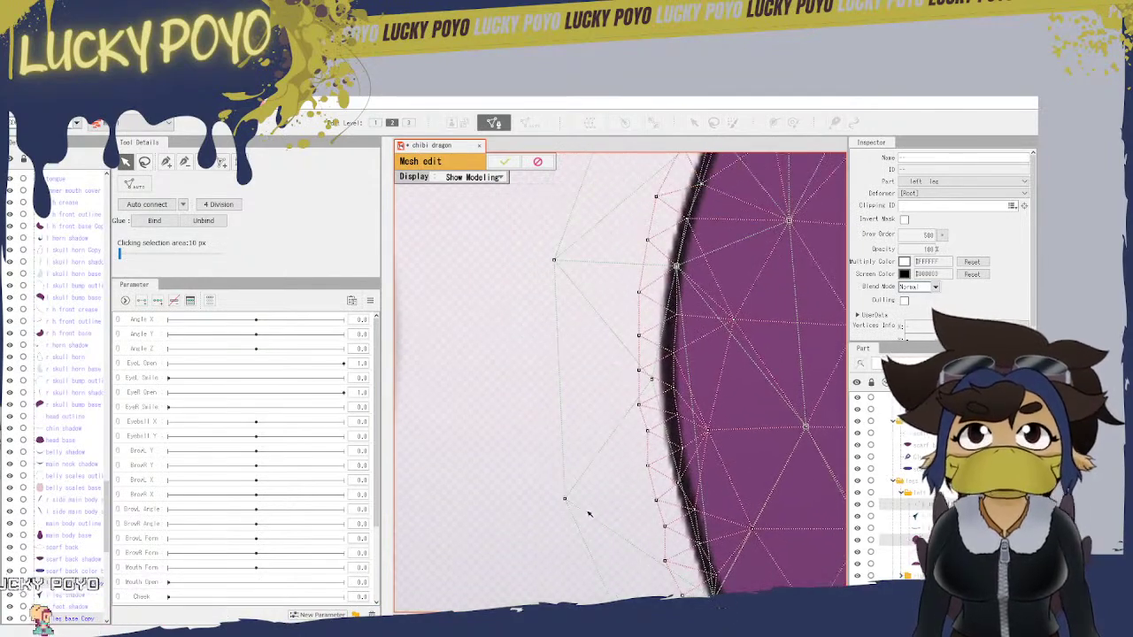
{"action": "left_click_drag", "start_coordinate": [566, 497], "coordinate": [474, 310]}
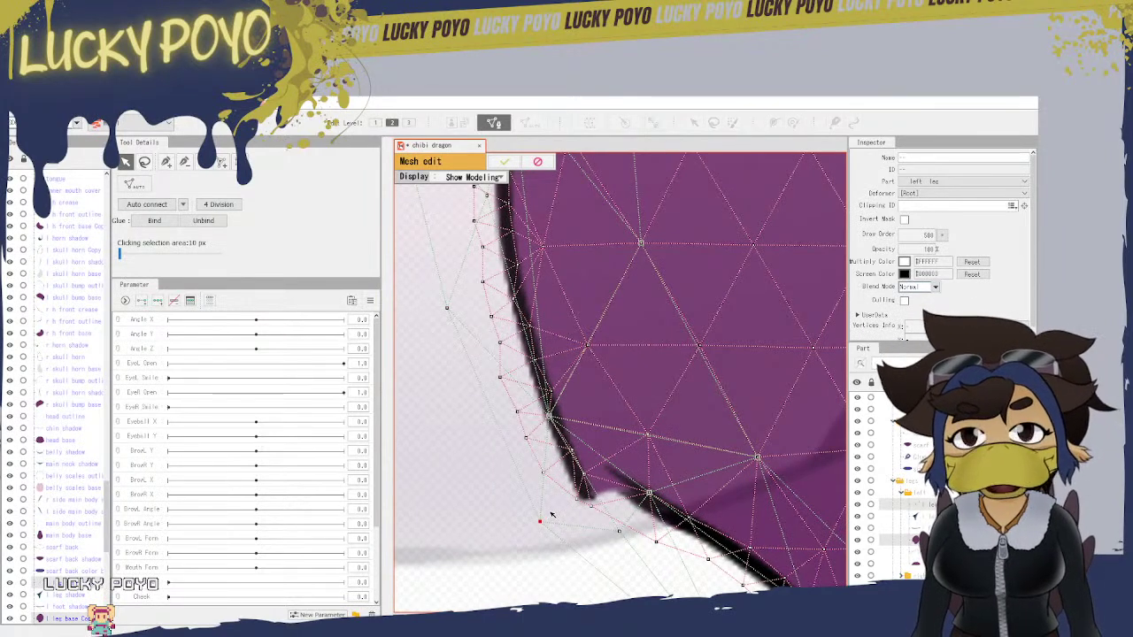
{"action": "left_click_drag", "start_coordinate": [540, 521], "coordinate": [513, 485]}
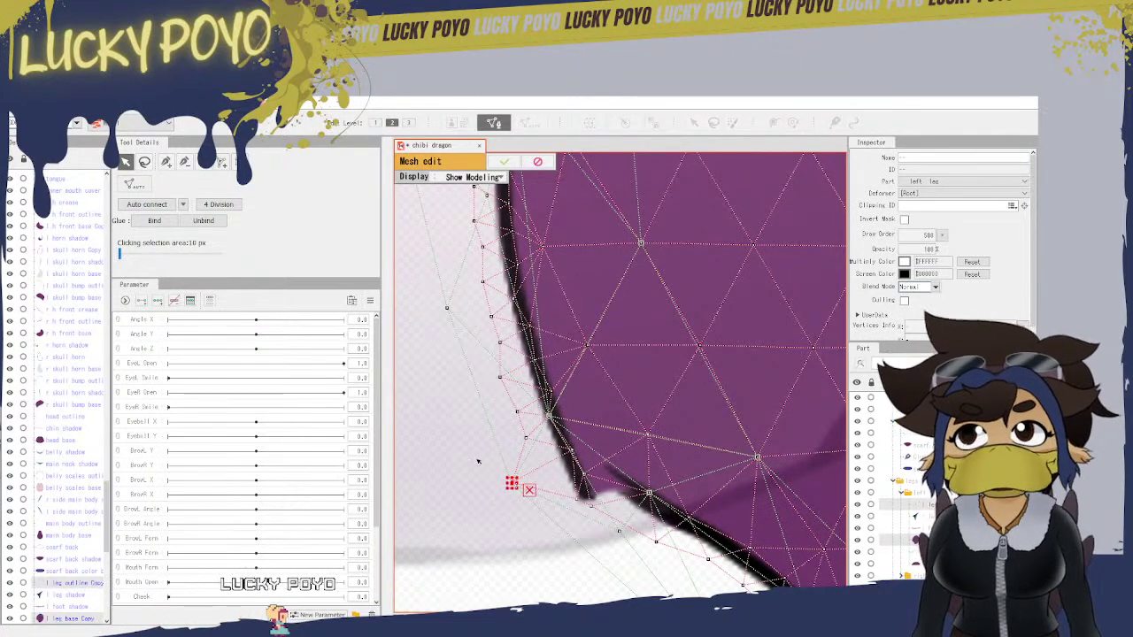
{"action": "left_click", "coordinate": [155, 221]}
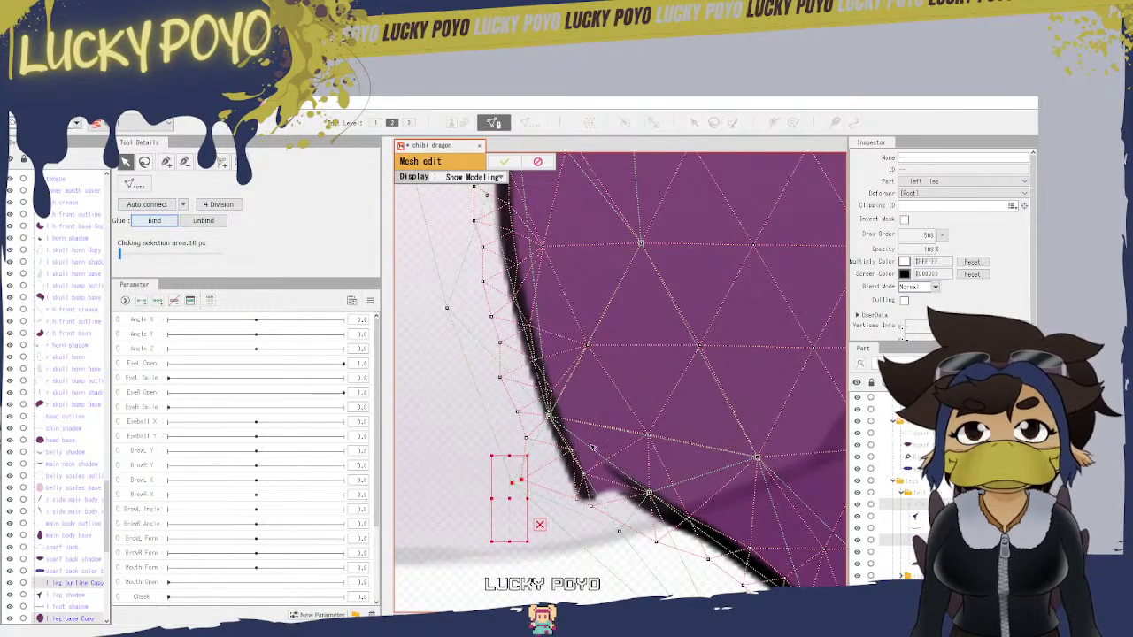
{"action": "left_click", "coordinate": [526, 476]}
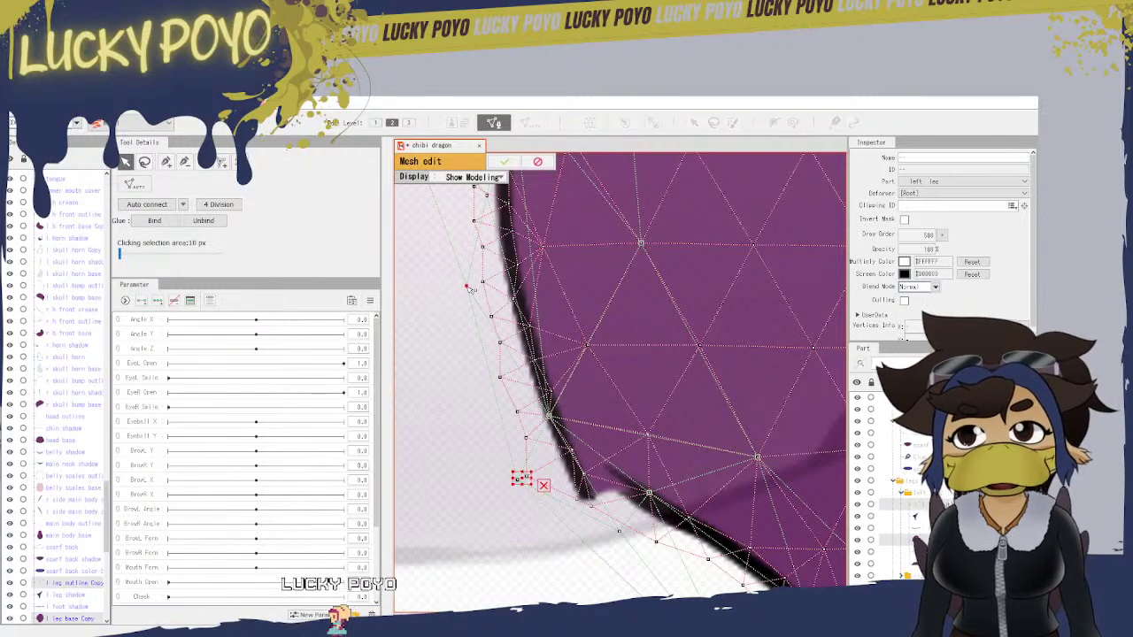
Step: Move the next outline vertex up the leg's left side to the nearby base vertex and glue the pair
{"action": "left_click", "coordinate": [467, 287]}
{"action": "left_click_drag", "start_coordinate": [476, 355], "coordinate": [601, 488]}
{"action": "left_click_drag", "start_coordinate": [599, 420], "coordinate": [586, 424]}
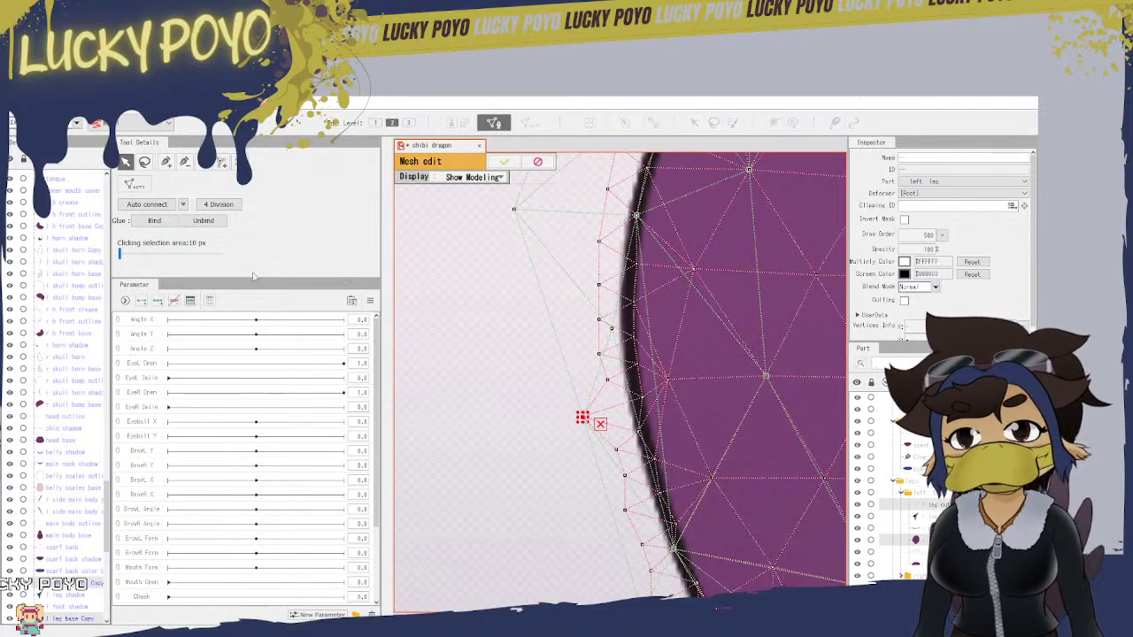
{"action": "left_click", "coordinate": [164, 222]}
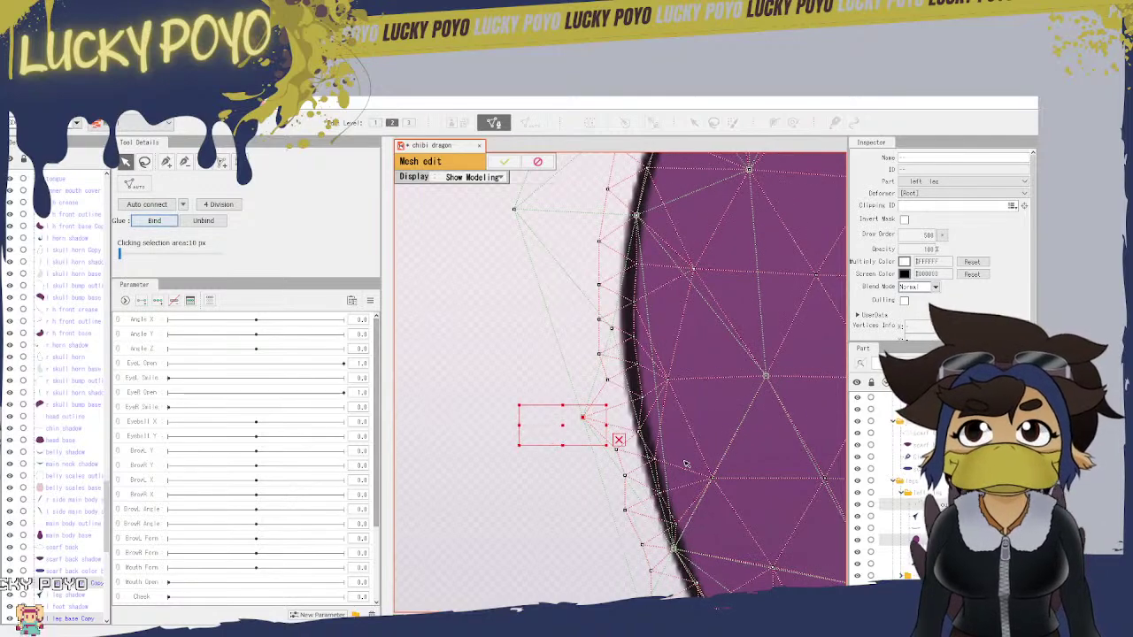
Step: Glue the base and outline vertices outside the middle of the left edge, undo the last mesh shift, and move the pair closer to the line
{"action": "left_click_drag", "start_coordinate": [569, 276], "coordinate": [574, 502]}
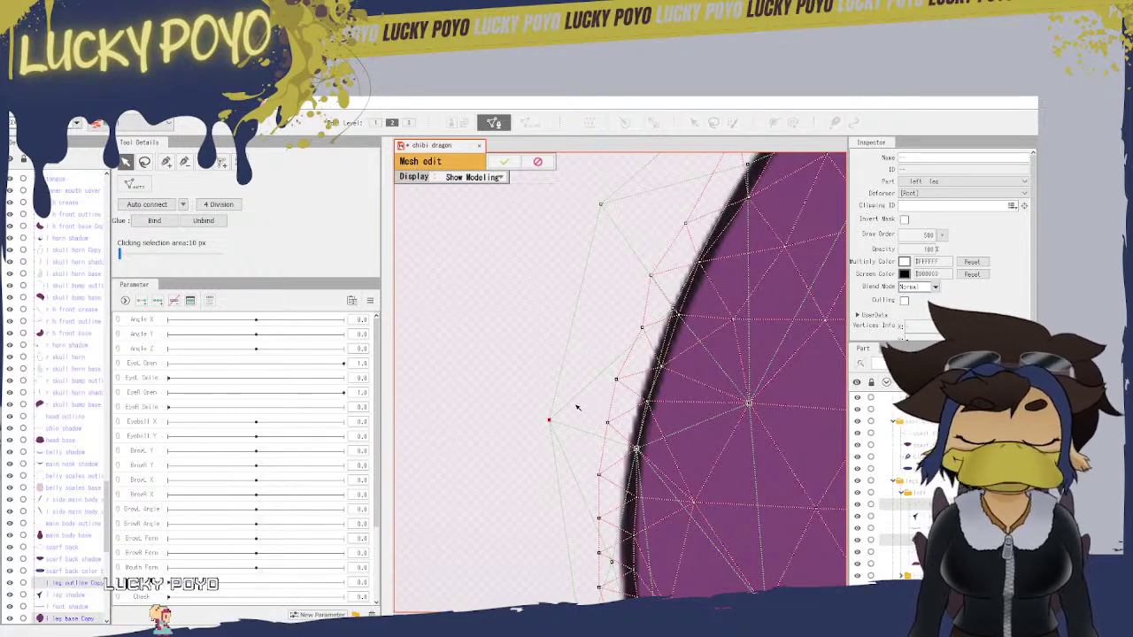
{"action": "left_click_drag", "start_coordinate": [608, 422], "coordinate": [547, 419]}
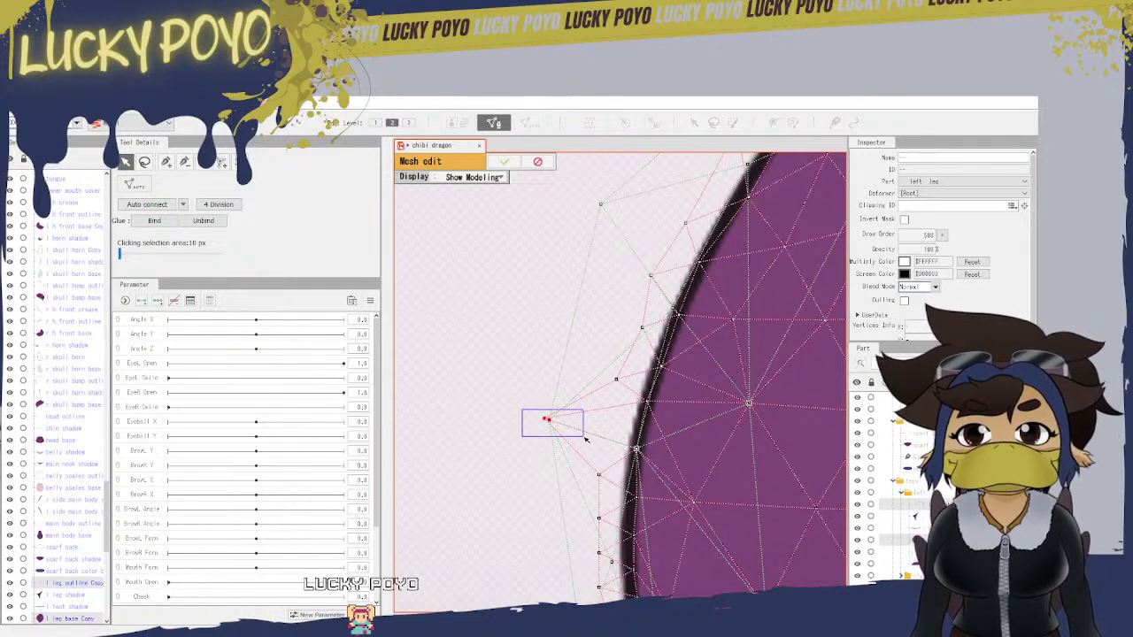
{"action": "left_click_drag", "start_coordinate": [585, 439], "coordinate": [580, 439]}
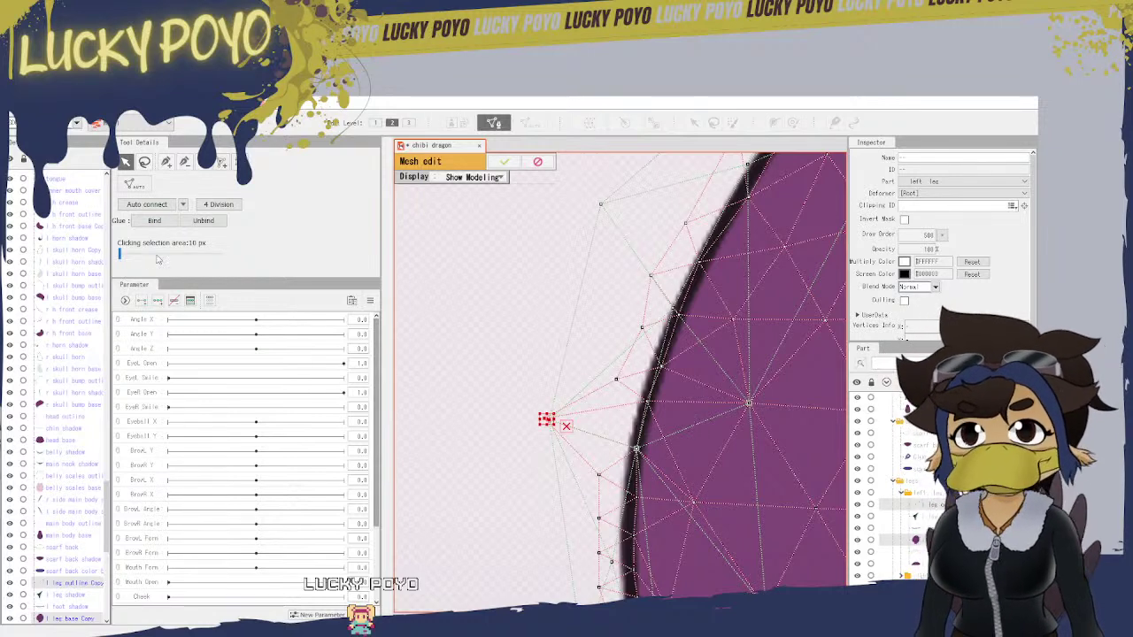
{"action": "left_click", "coordinate": [155, 221]}
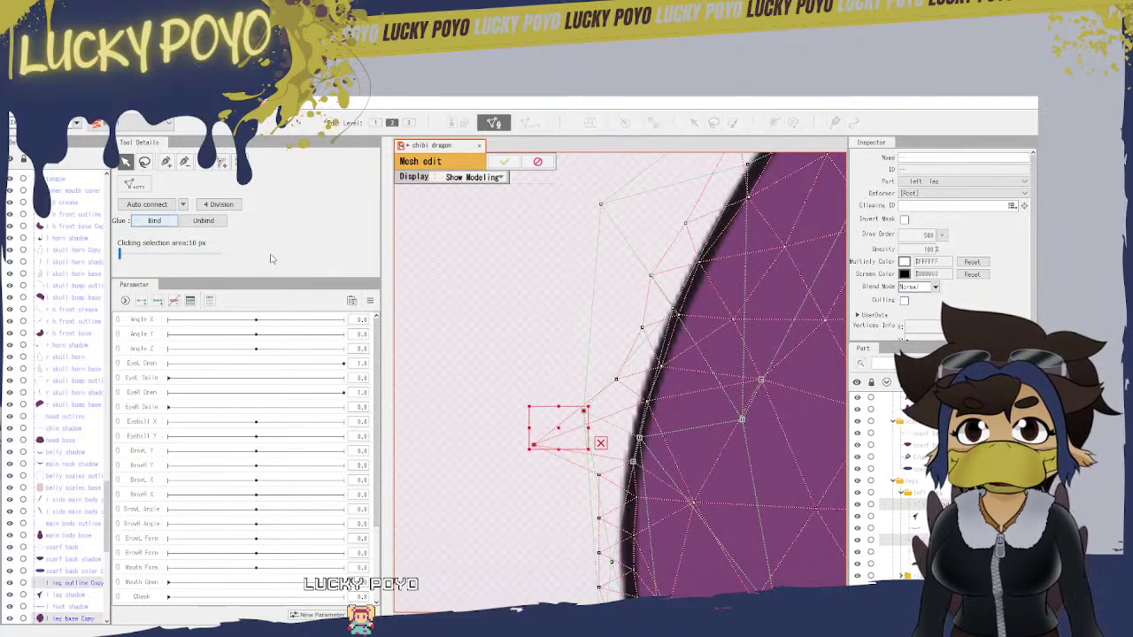
{"action": "key", "text": "ctrl+z"}
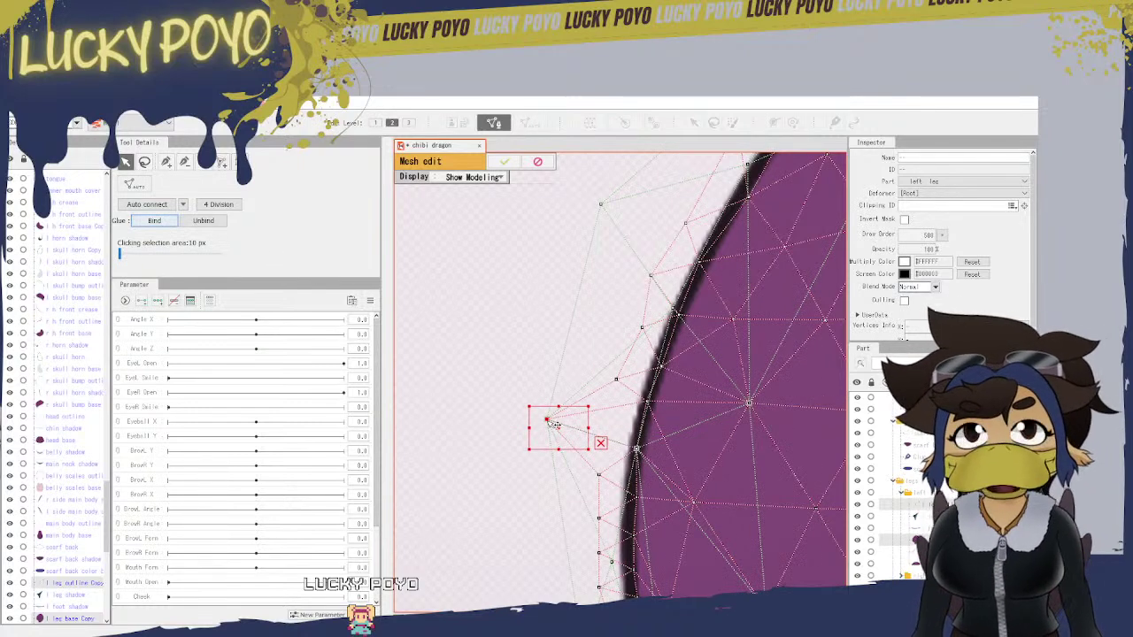
{"action": "left_click_drag", "start_coordinate": [548, 420], "coordinate": [572, 417]}
Step: Match the outline vertex with the base vertex outside the upper-left edge, glue them, and move the pair slightly outward
{"action": "left_click_drag", "start_coordinate": [627, 339], "coordinate": [618, 515]}
{"action": "left_click_drag", "start_coordinate": [592, 380], "coordinate": [658, 390]}
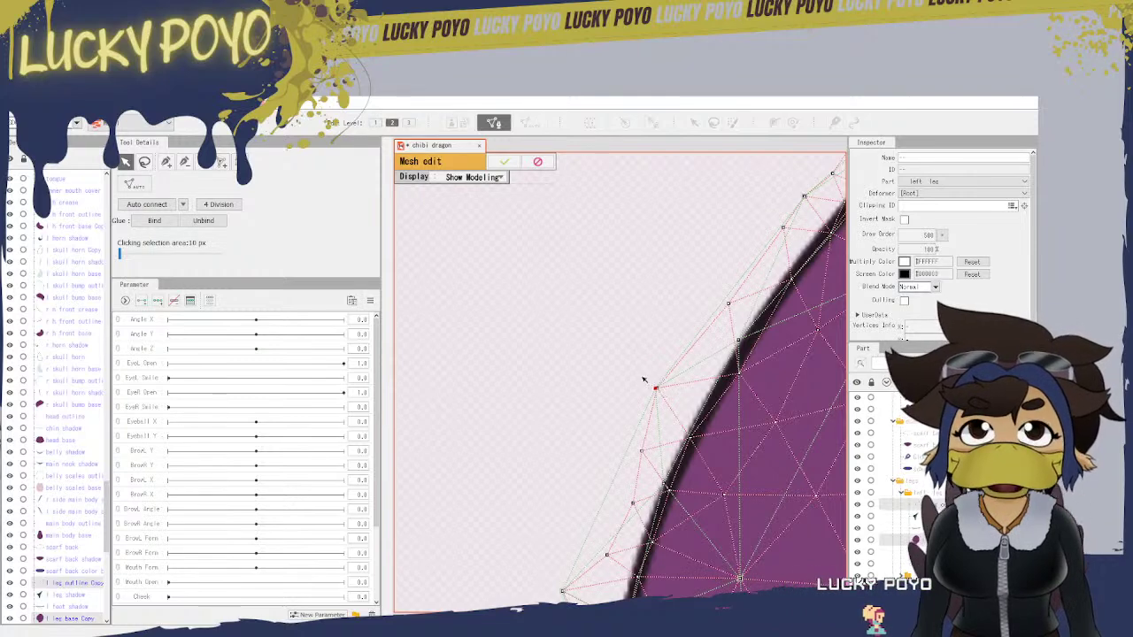
{"action": "left_click", "coordinate": [657, 390]}
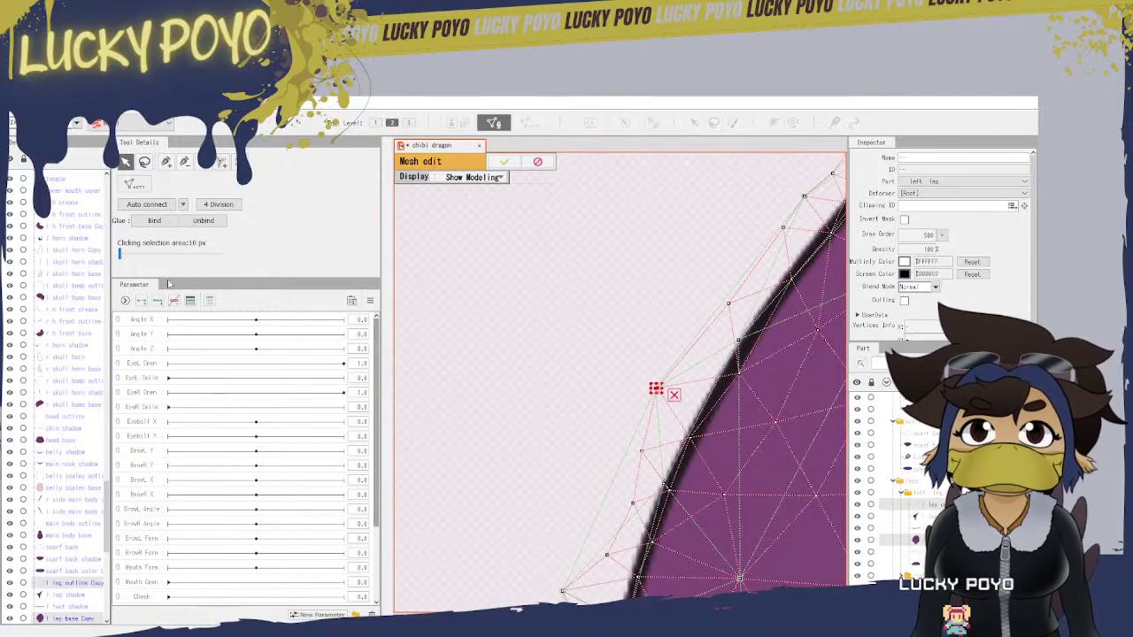
{"action": "left_click", "coordinate": [153, 225]}
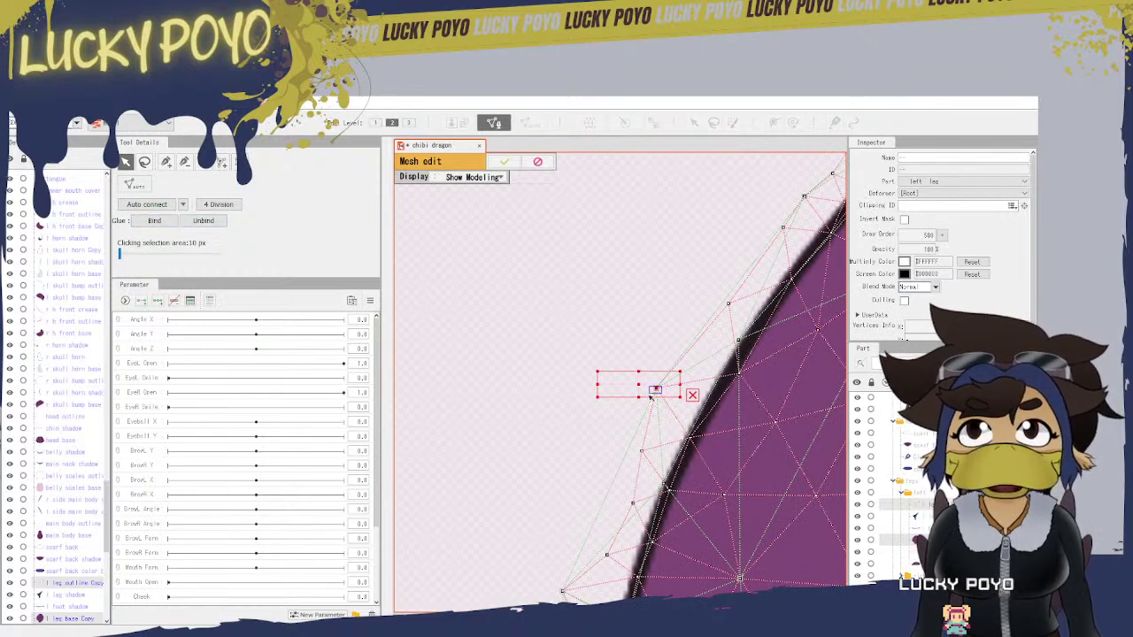
{"action": "left_click_drag", "start_coordinate": [655, 389], "coordinate": [633, 378]}
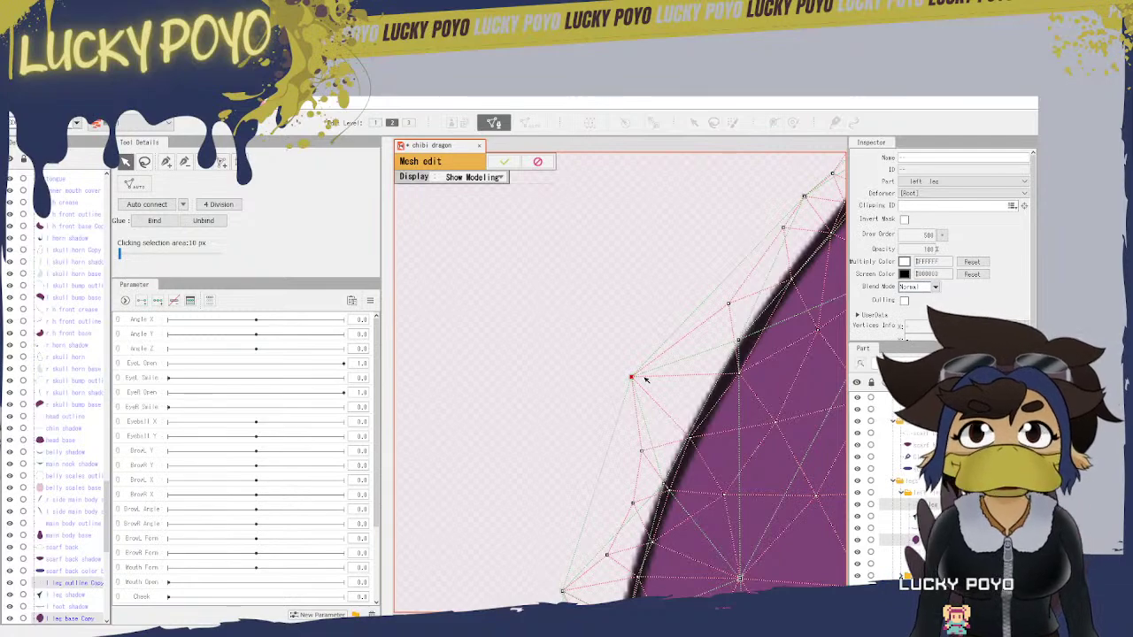
Step: Glue the outline and base vertices on the leg's upper-left line and at the interior point to the right of it
{"action": "left_click_drag", "start_coordinate": [778, 332], "coordinate": [695, 528]}
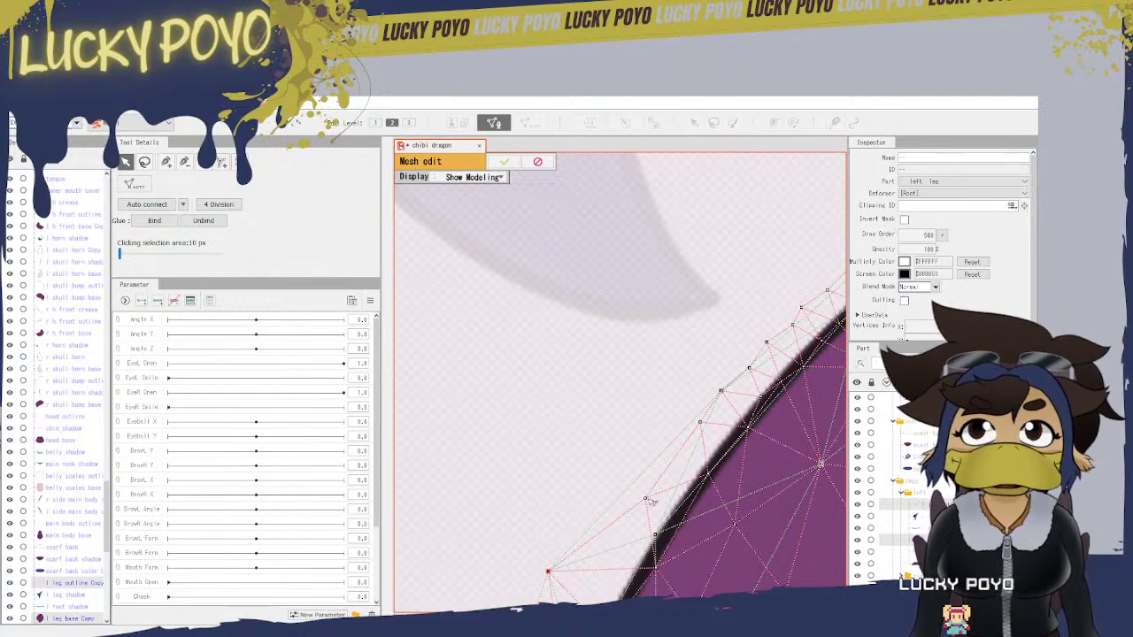
{"action": "left_click_drag", "start_coordinate": [786, 383], "coordinate": [676, 497]}
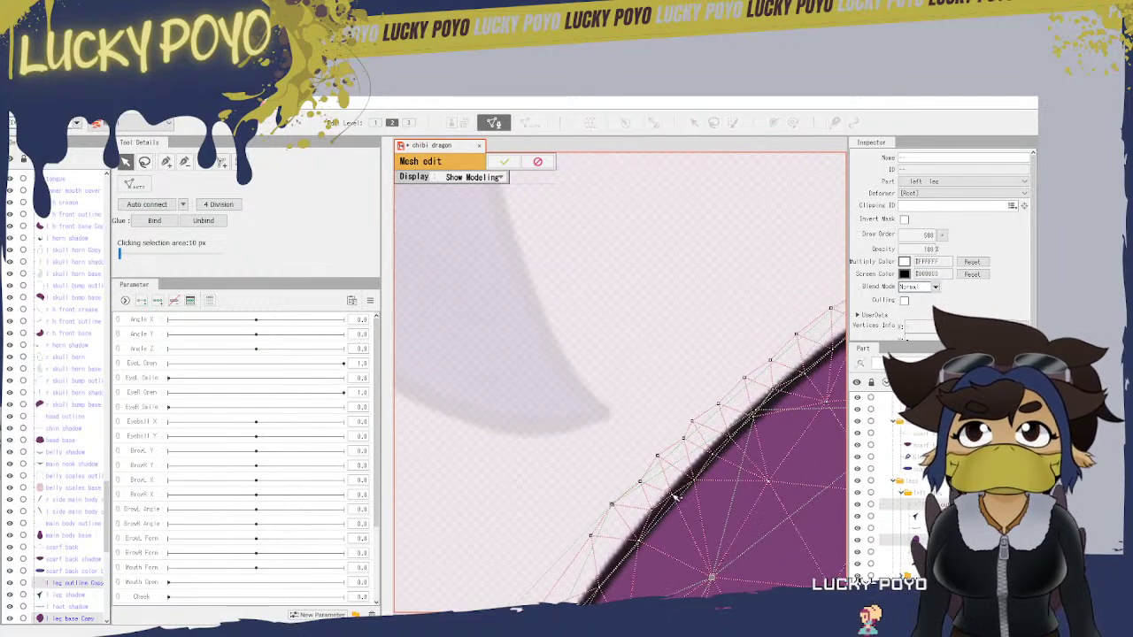
{"action": "left_click_drag", "start_coordinate": [802, 420], "coordinate": [673, 519]}
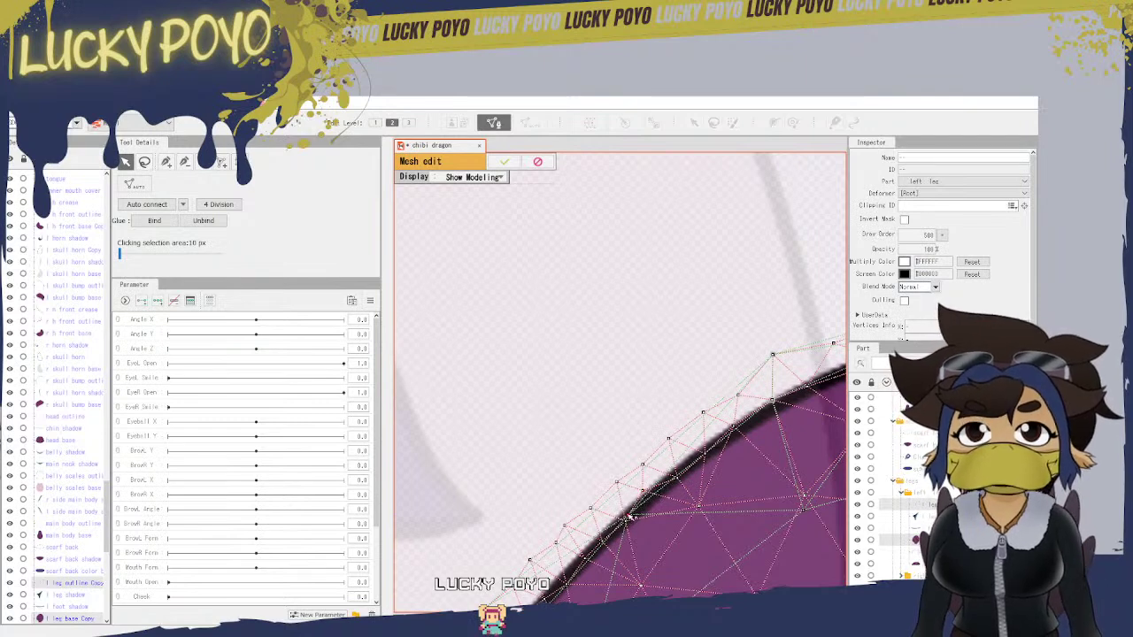
{"action": "mouse_move", "coordinate": [630, 515]}
{"action": "left_mouse_down"}
{"action": "mouse_move", "coordinate": [633, 533]}
{"action": "mouse_move", "coordinate": [625, 522]}
{"action": "left_mouse_up"}
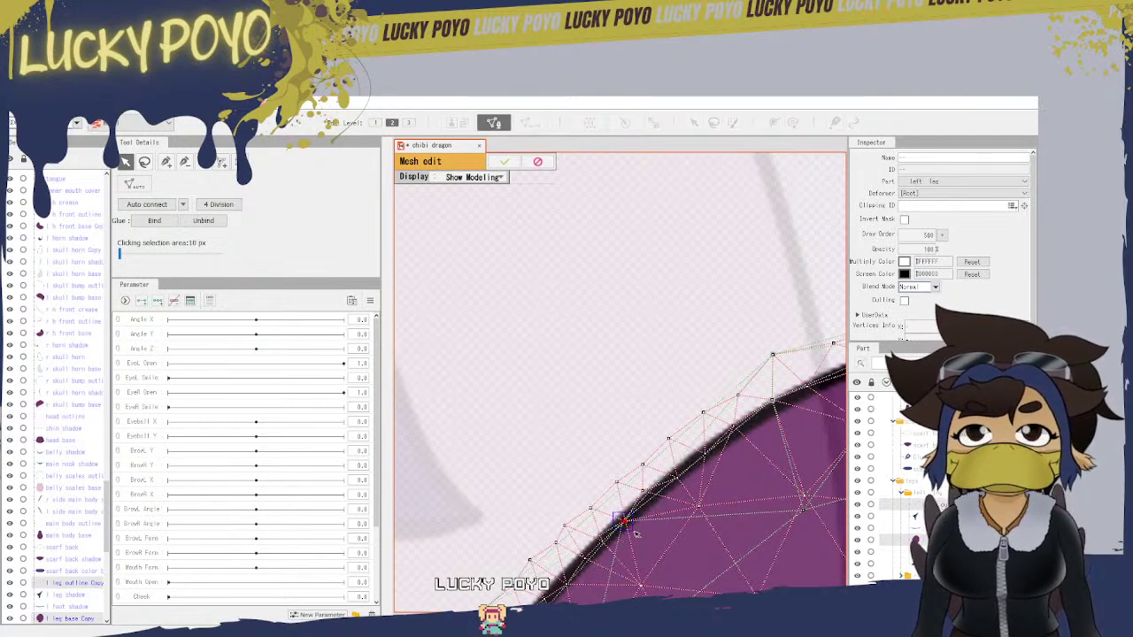
{"action": "left_click", "coordinate": [156, 220]}
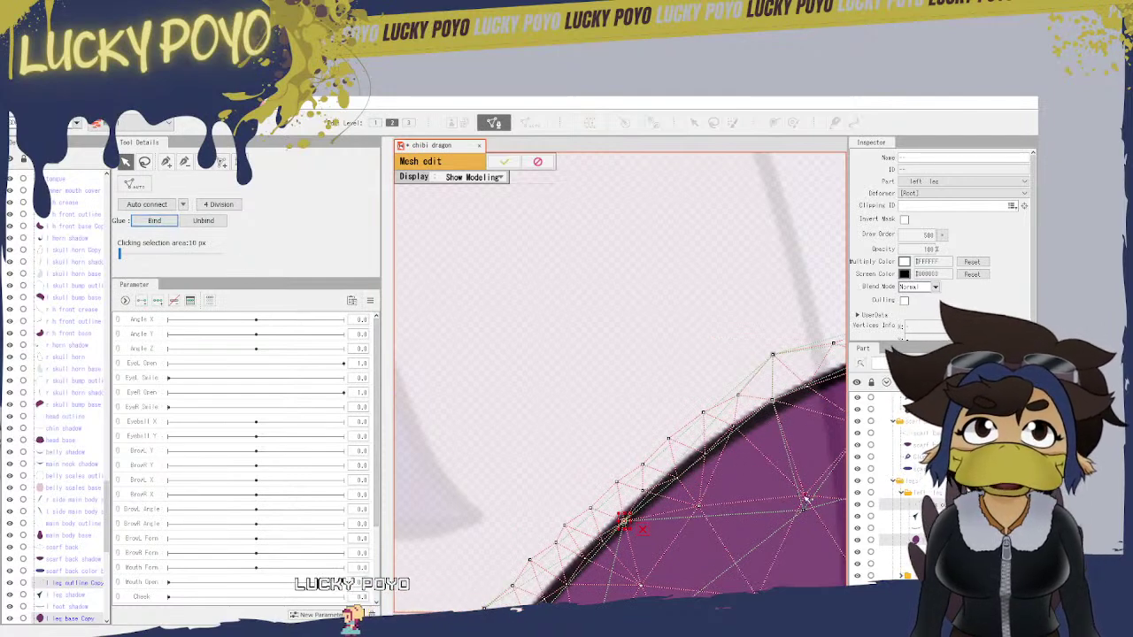
{"action": "left_click", "coordinate": [803, 511]}
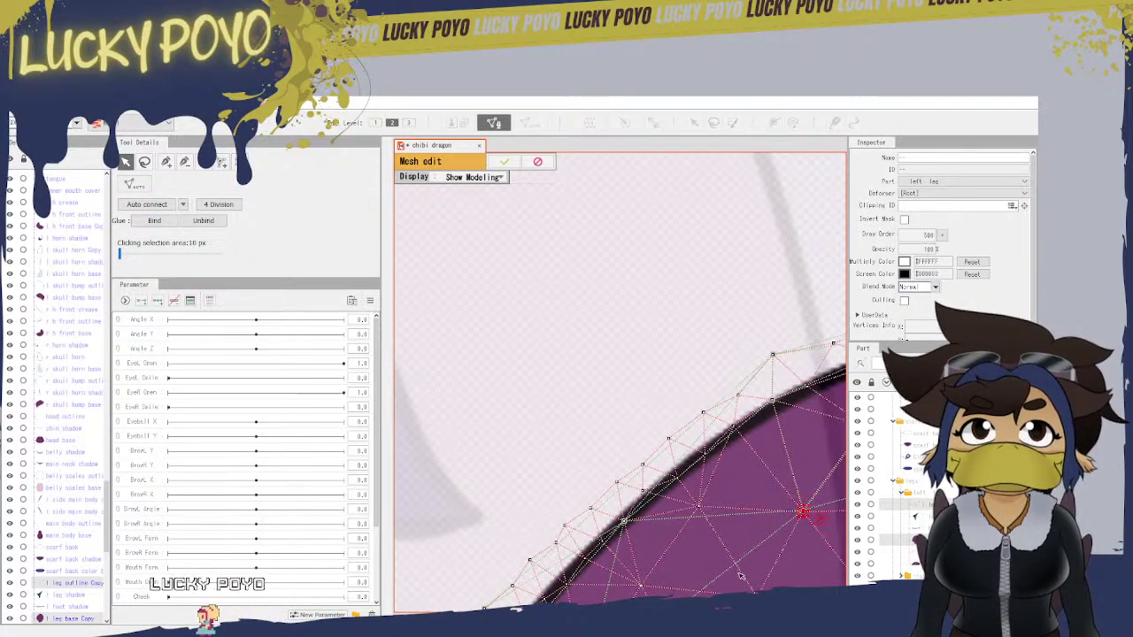
{"action": "left_click", "coordinate": [154, 221]}
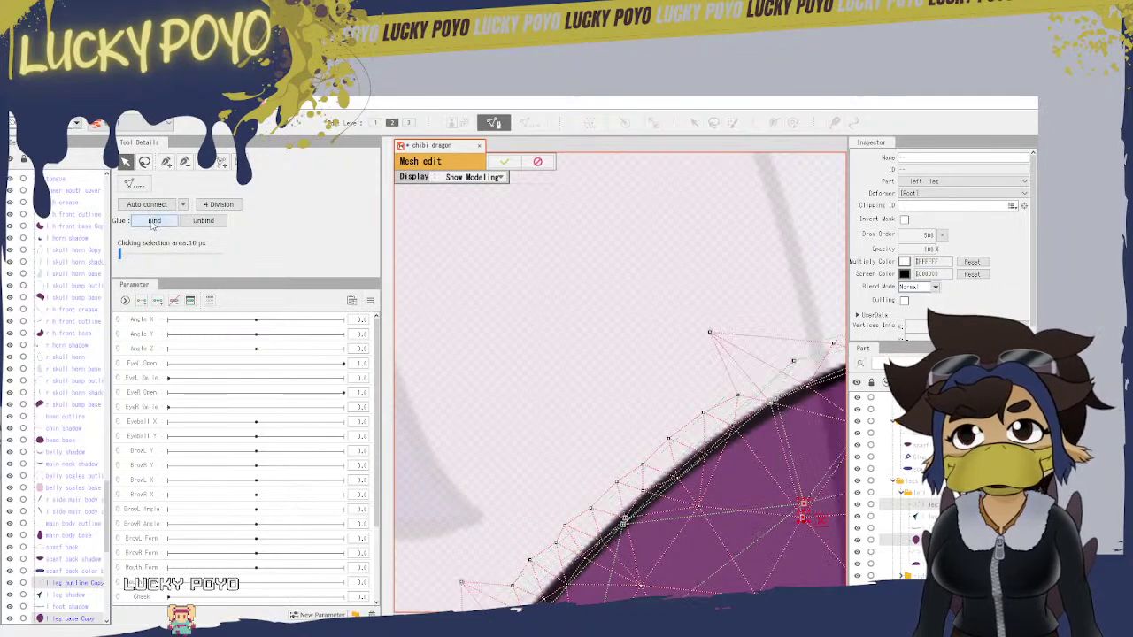
Step: Match the outline vertex inside the leg's top edge with the nearby base vertex, glue them, and move the pair slightly down and right
{"action": "scroll", "coordinate": [616, 541], "scroll_direction": "down", "scroll_amount": 5}
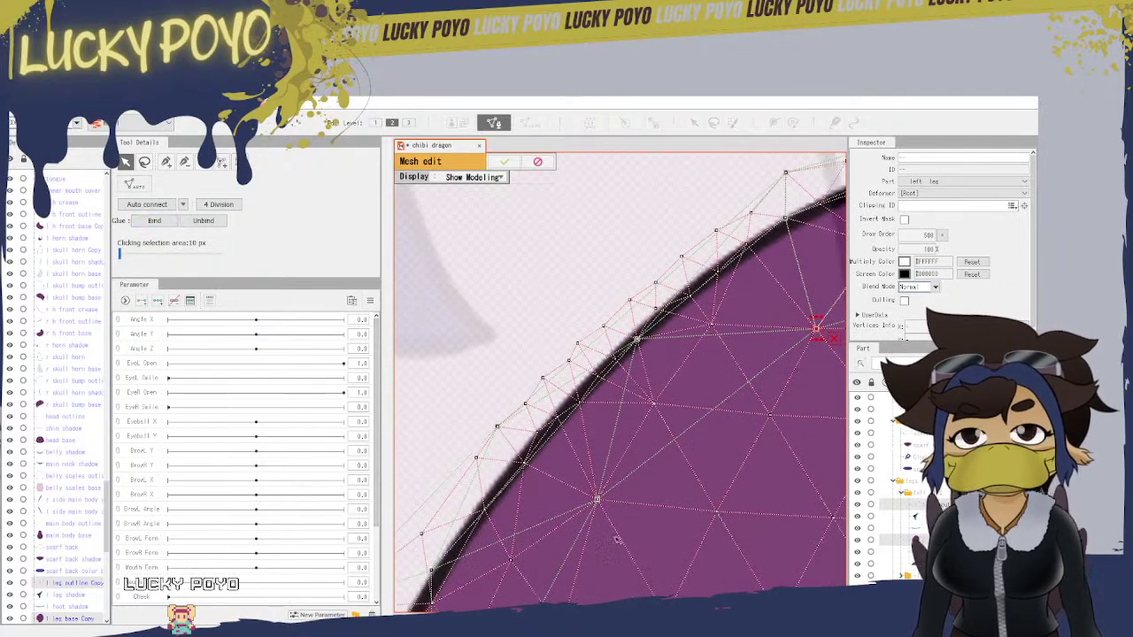
{"action": "left_click_drag", "start_coordinate": [815, 415], "coordinate": [498, 635]}
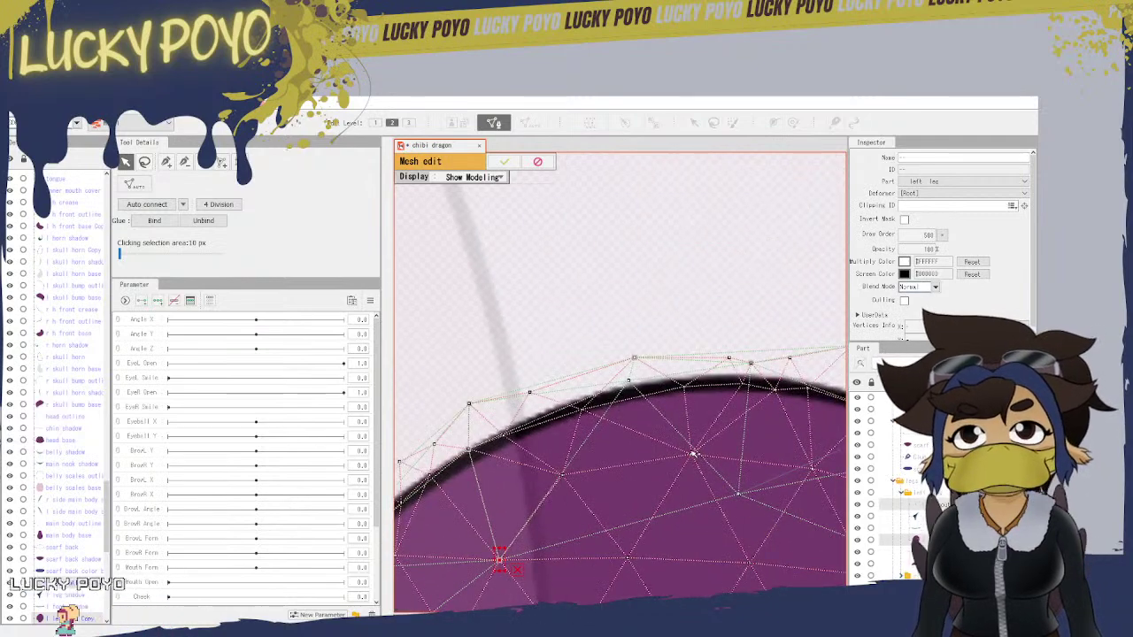
{"action": "left_click_drag", "start_coordinate": [738, 465], "coordinate": [572, 519]}
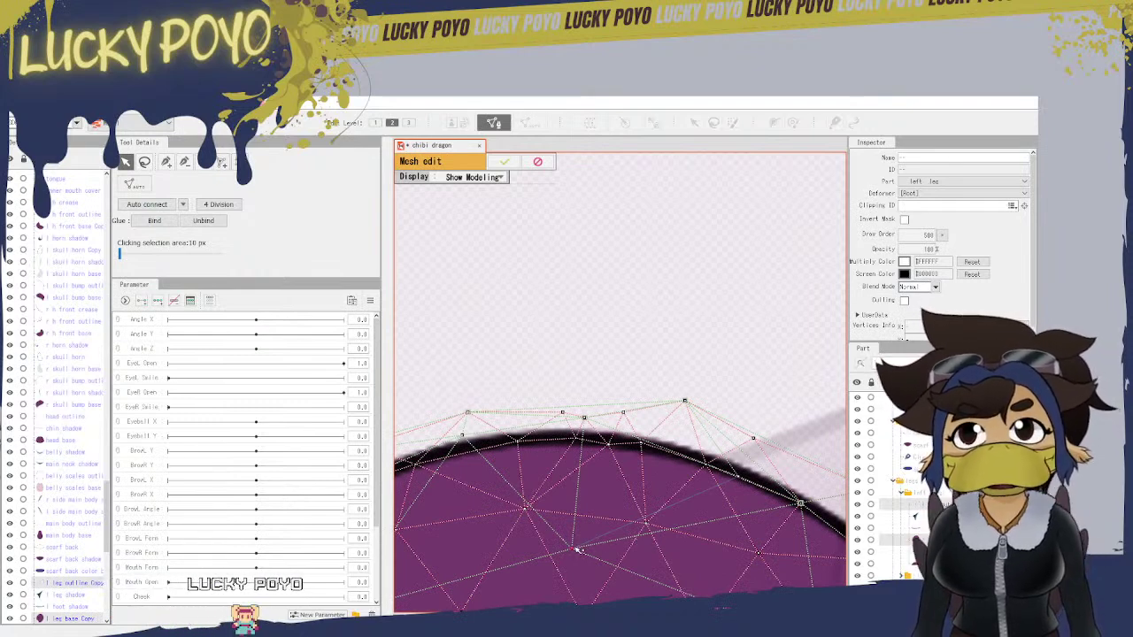
{"action": "left_click_drag", "start_coordinate": [577, 549], "coordinate": [525, 509]}
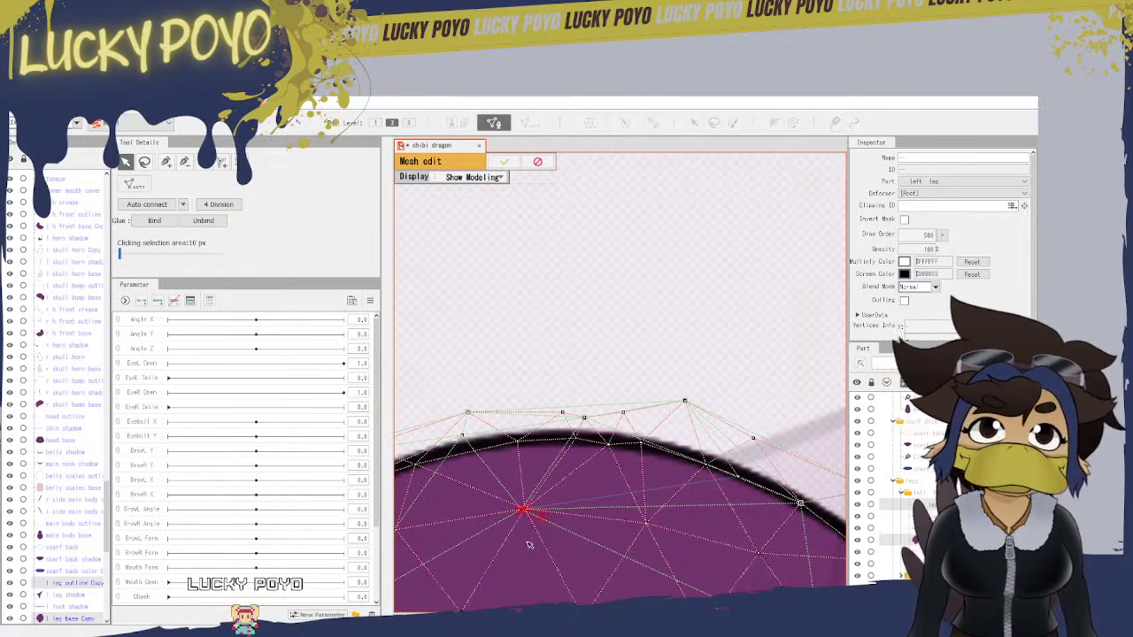
{"action": "left_click", "coordinate": [162, 223]}
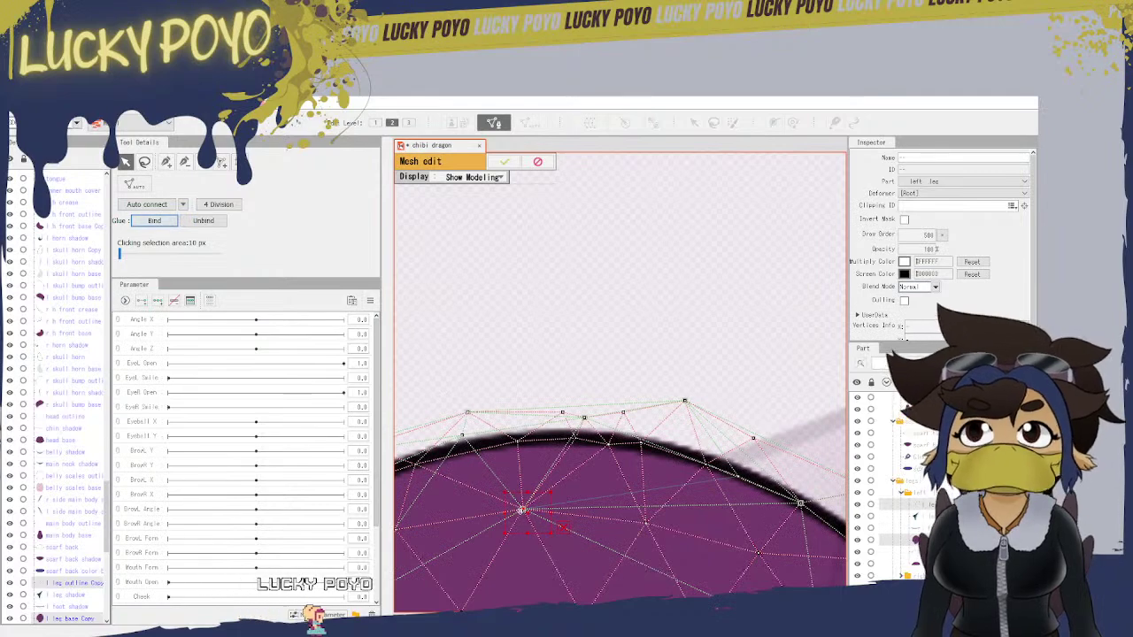
{"action": "left_click_drag", "start_coordinate": [522, 511], "coordinate": [534, 520]}
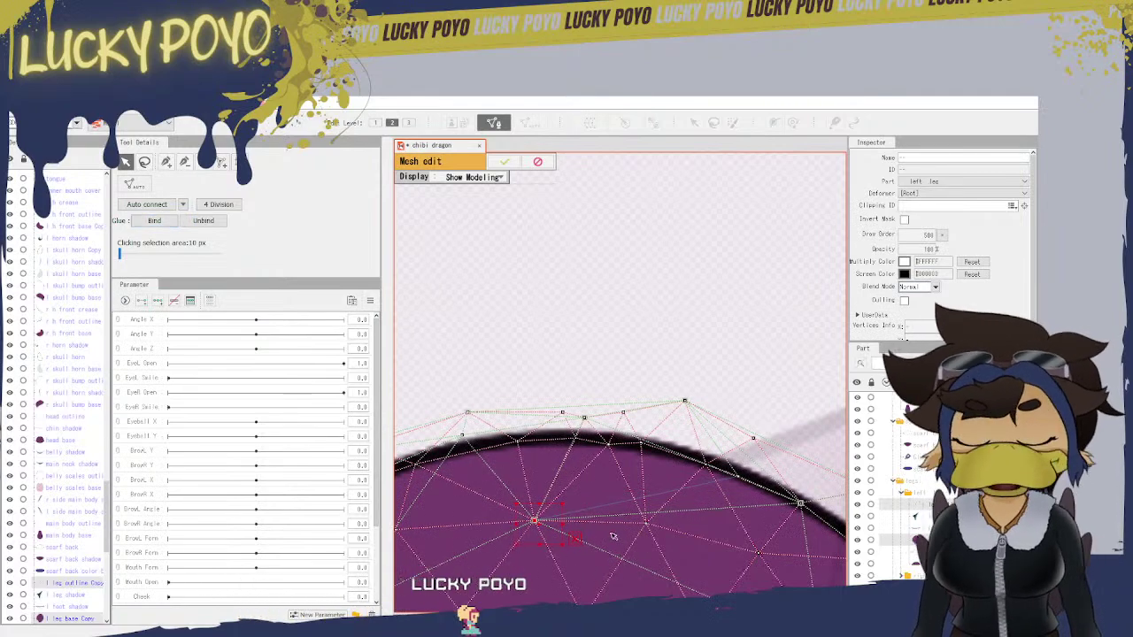
Step: Glue the outline and base vertices inside the leg's upper-right edge, and match and glue the next interior pair farther down the right side
{"action": "left_click_drag", "start_coordinate": [773, 527], "coordinate": [610, 352]}
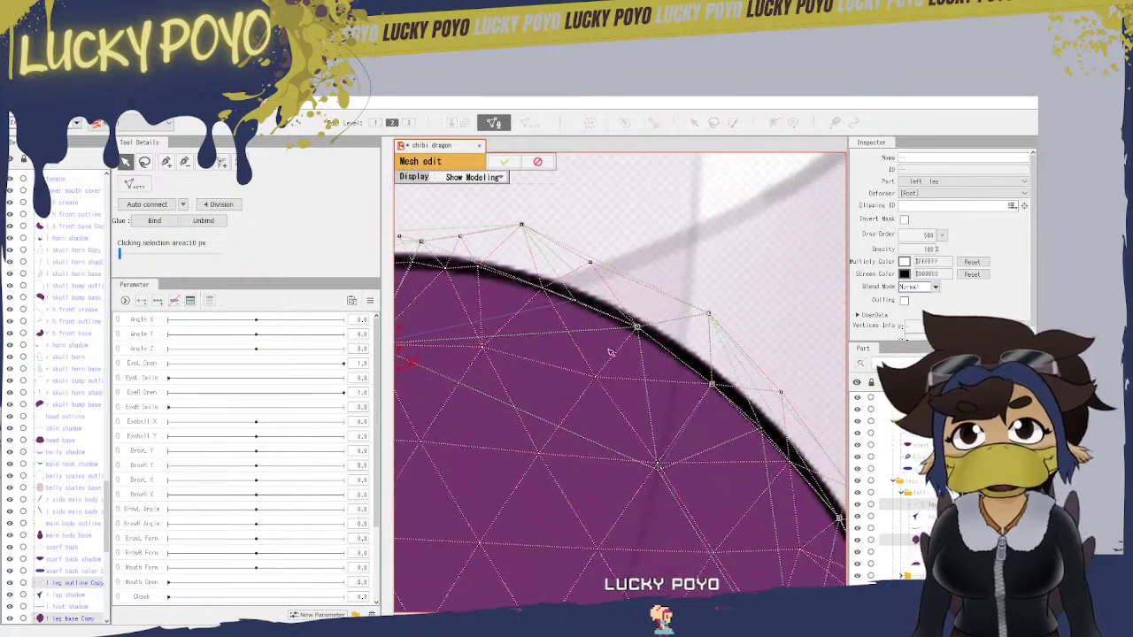
{"action": "left_click", "coordinate": [659, 461]}
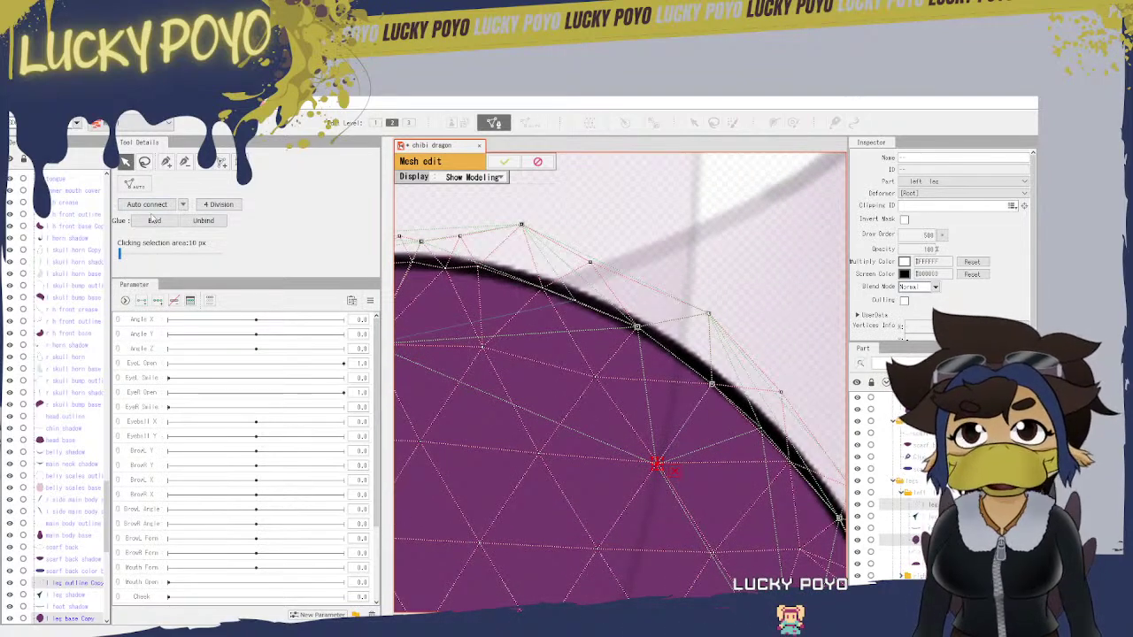
{"action": "left_click", "coordinate": [148, 223]}
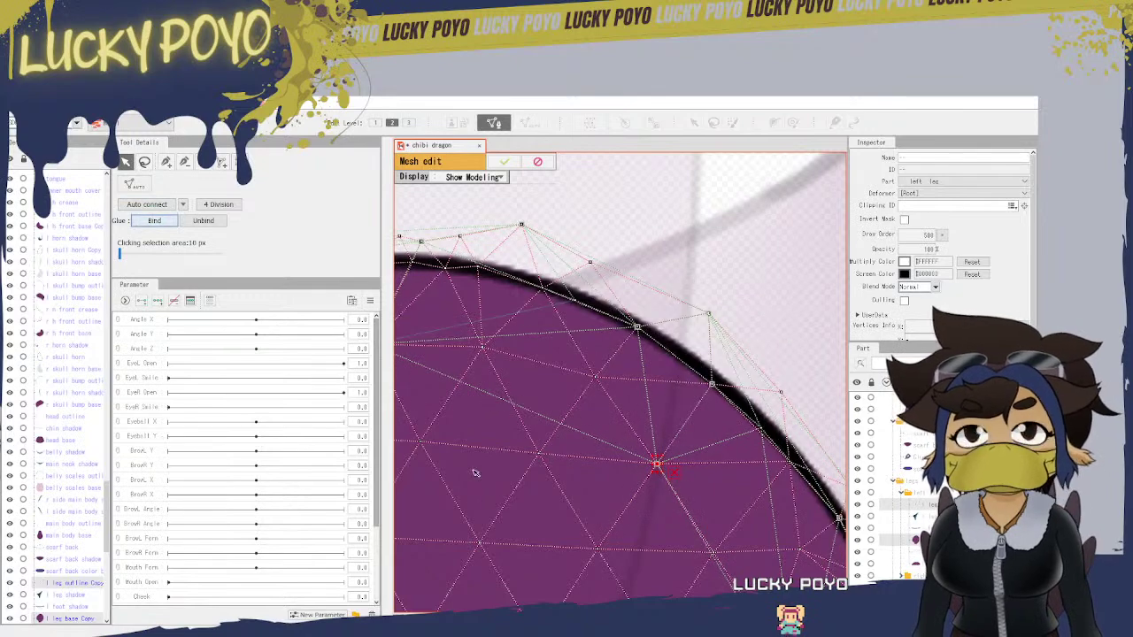
{"action": "left_click_drag", "start_coordinate": [777, 527], "coordinate": [601, 328]}
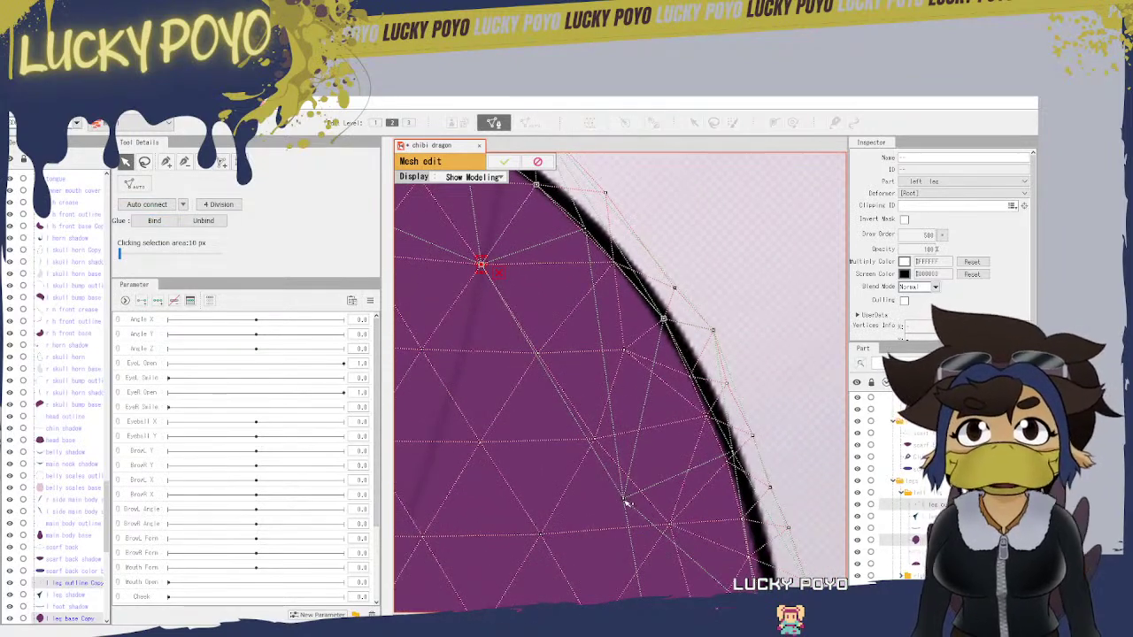
{"action": "left_click_drag", "start_coordinate": [627, 502], "coordinate": [668, 527]}
{"action": "left_click", "coordinate": [667, 524]}
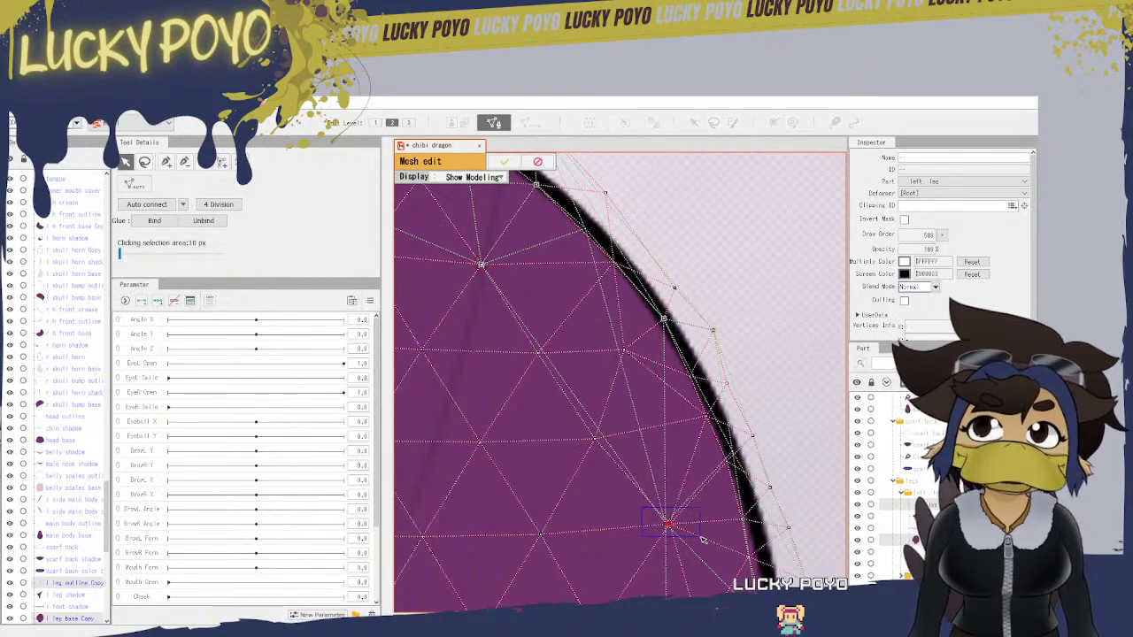
{"action": "left_click", "coordinate": [157, 222]}
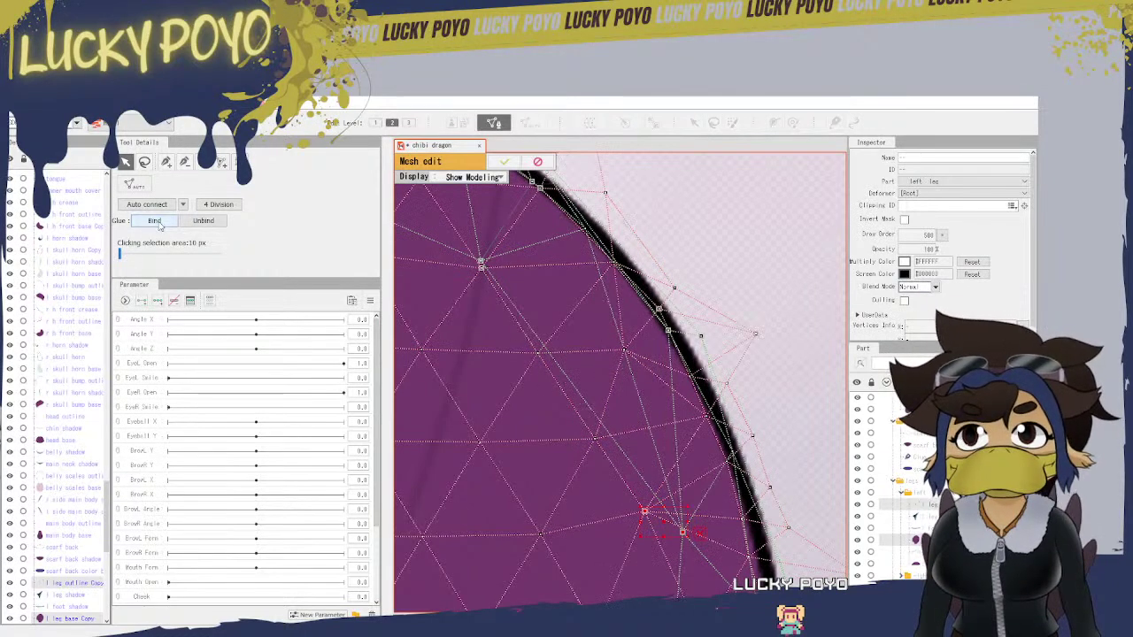
Step: Move the outline vertex inside the leg's lower-right edge onto the nearby base vertex and glue the pair
{"action": "scroll", "coordinate": [613, 459], "scroll_direction": "down", "scroll_amount": 5}
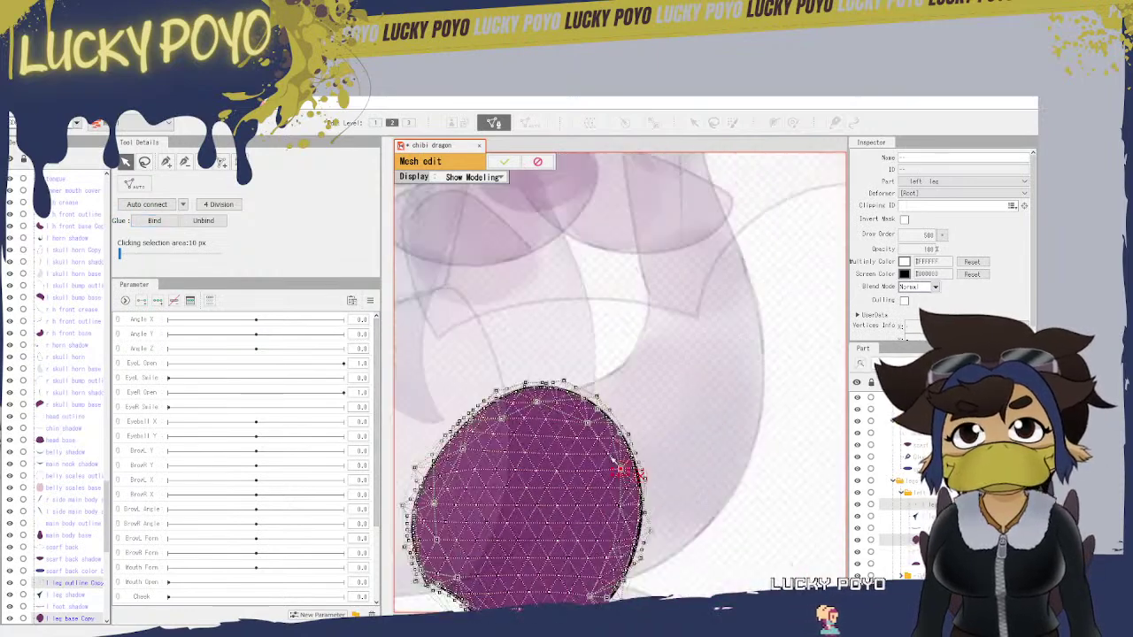
{"action": "scroll", "coordinate": [627, 532], "scroll_direction": "up", "scroll_amount": 4}
{"action": "scroll", "coordinate": [627, 532], "scroll_direction": "down", "scroll_amount": 1}
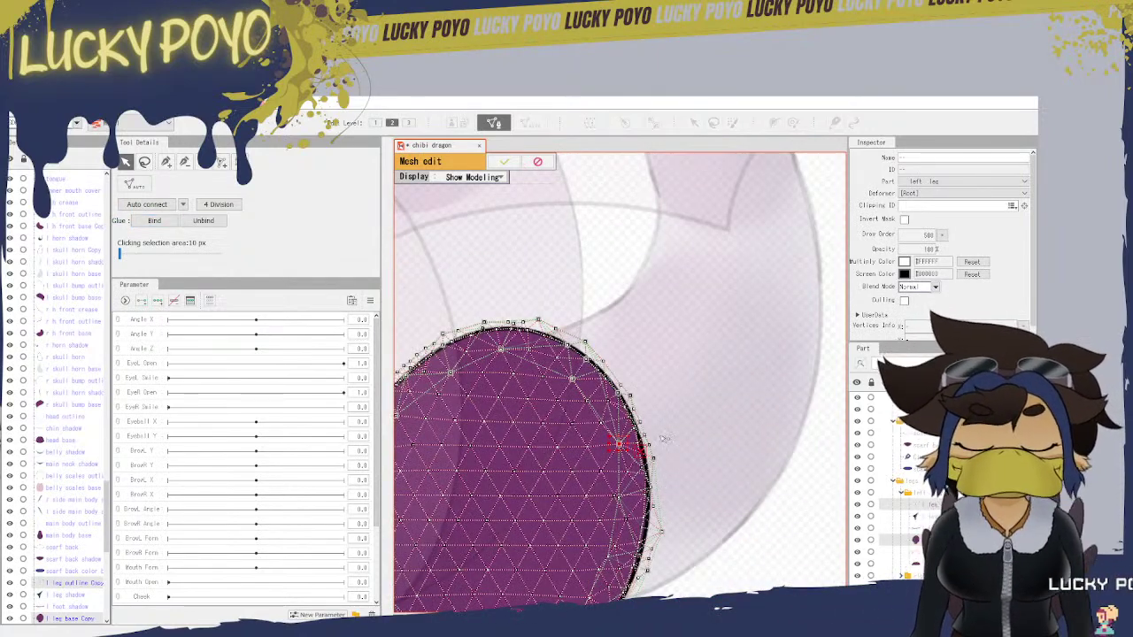
{"action": "scroll", "coordinate": [639, 502], "scroll_direction": "up", "scroll_amount": 4}
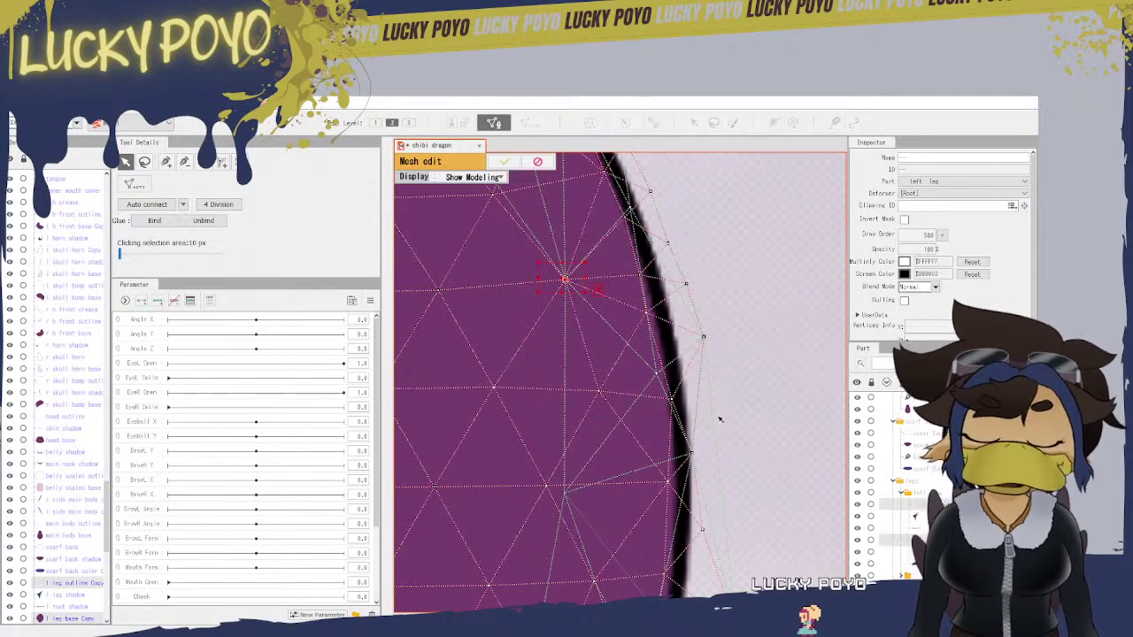
{"action": "left_click_drag", "start_coordinate": [708, 543], "coordinate": [722, 258]}
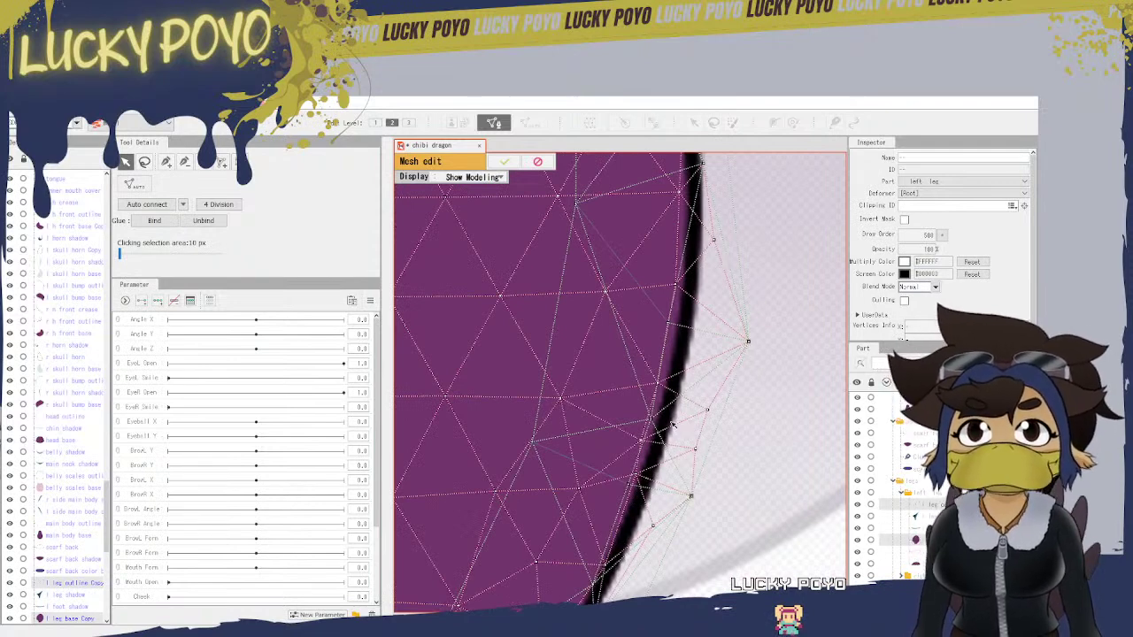
{"action": "left_click_drag", "start_coordinate": [535, 444], "coordinate": [498, 495]}
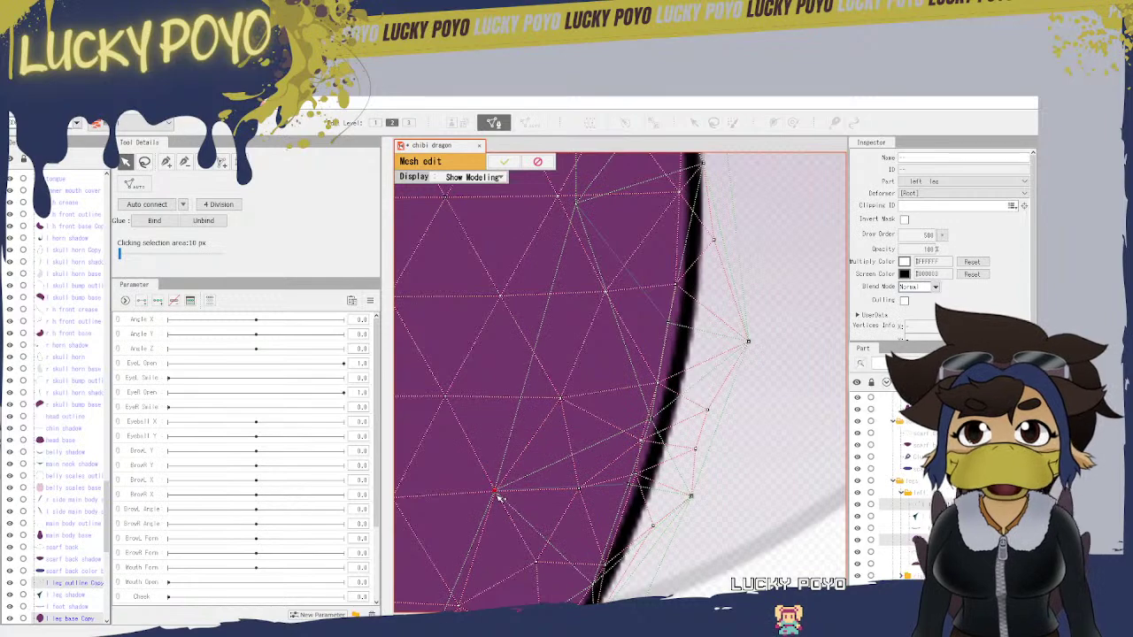
{"action": "left_click", "coordinate": [153, 221]}
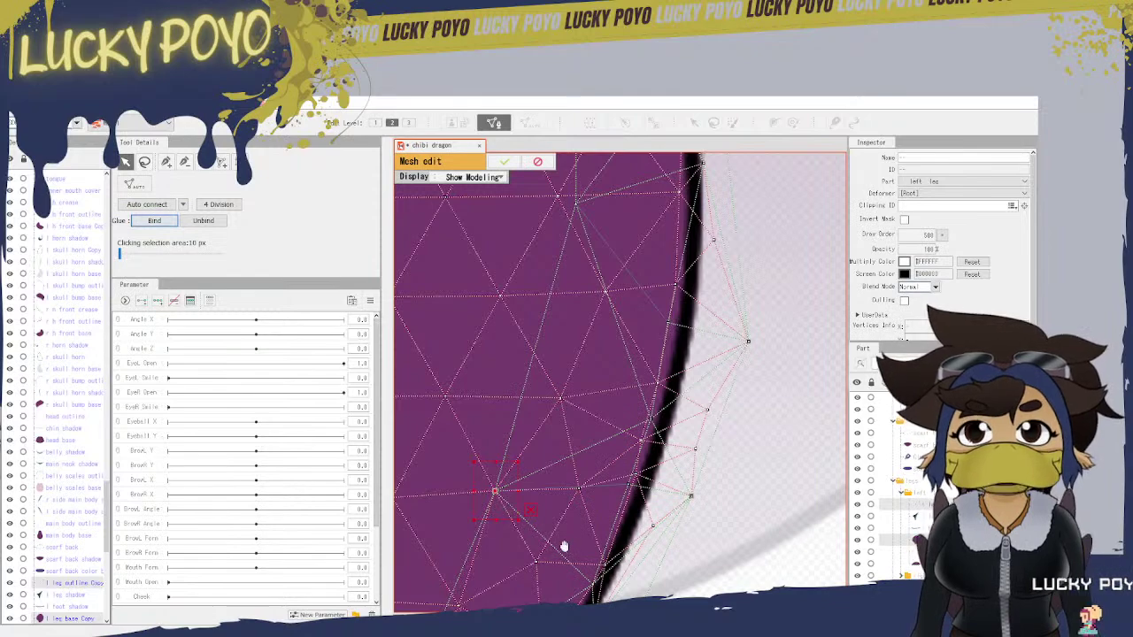
Step: Check the remaining vertices along the leg's lower-right edge, apply the mesh edit, and turn off Solo view
{"action": "left_click_drag", "start_coordinate": [564, 546], "coordinate": [703, 265]}
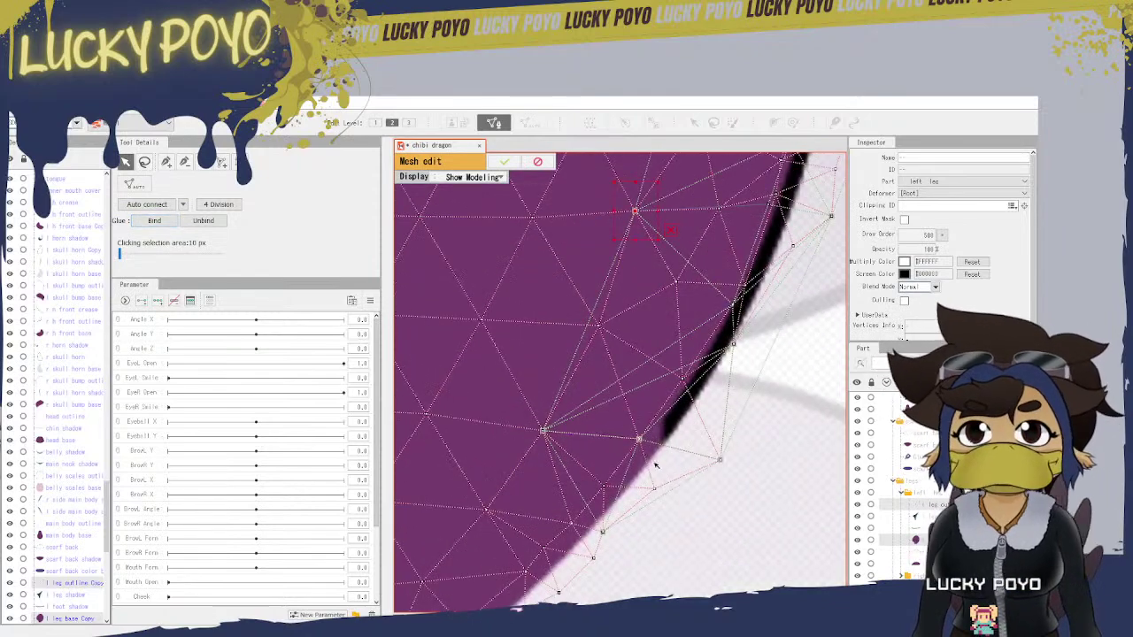
{"action": "left_click_drag", "start_coordinate": [549, 476], "coordinate": [717, 363]}
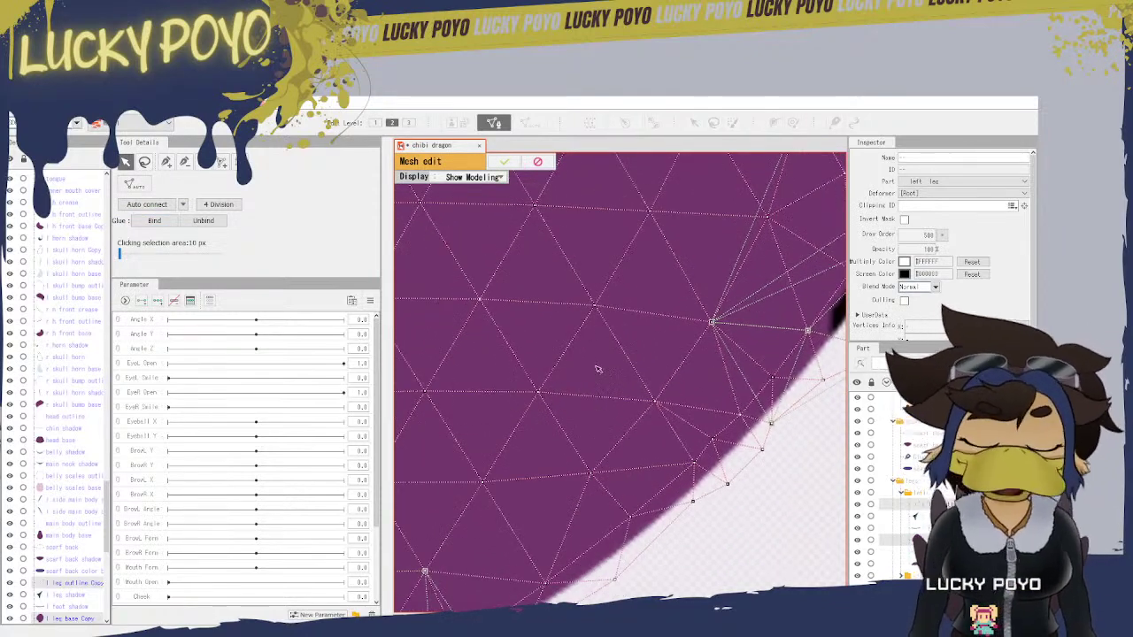
{"action": "scroll", "coordinate": [570, 374], "scroll_direction": "up", "scroll_amount": 3}
{"action": "scroll", "coordinate": [569, 373], "scroll_direction": "down", "scroll_amount": 3}
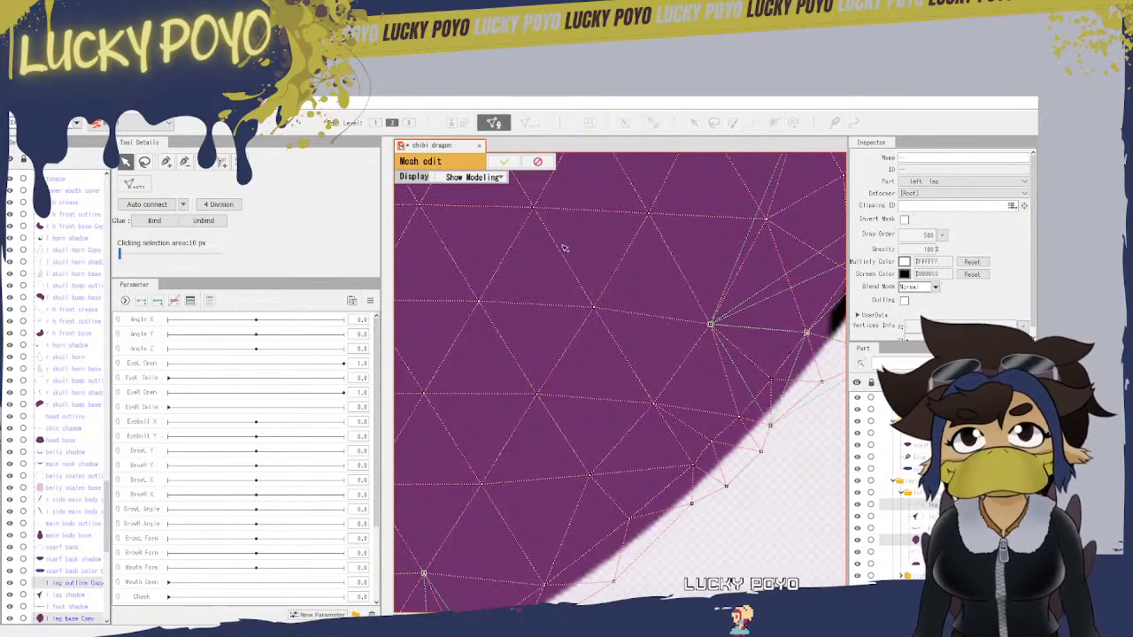
{"action": "scroll", "coordinate": [602, 523], "scroll_direction": "down", "scroll_amount": 5}
{"action": "left_click_drag", "start_coordinate": [560, 553], "coordinate": [568, 583]}
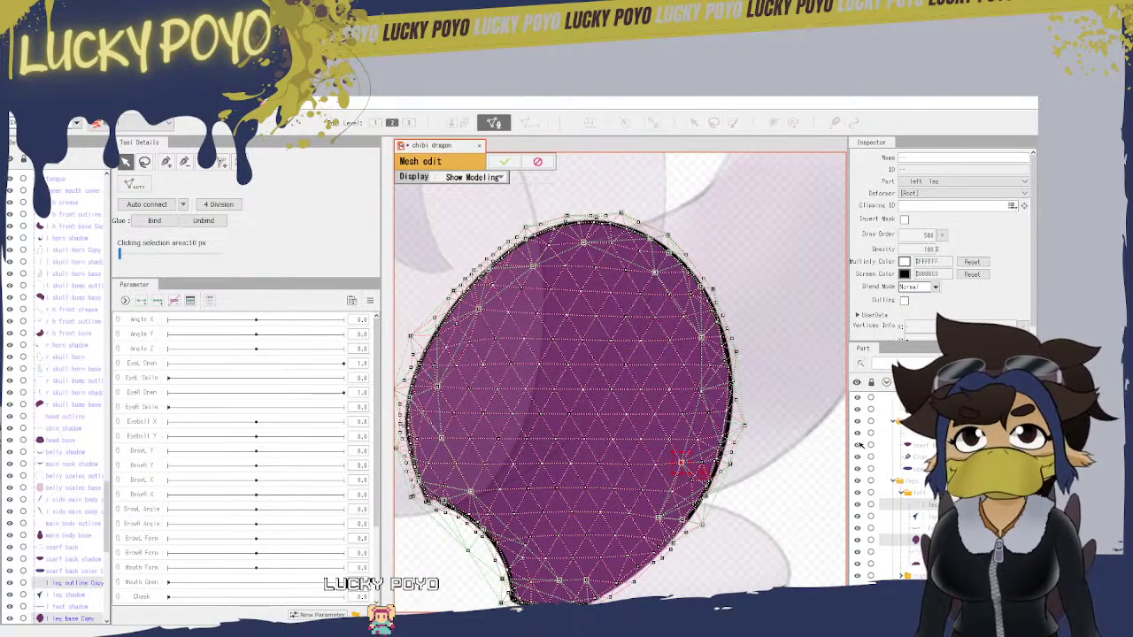
{"action": "left_click", "coordinate": [503, 161]}
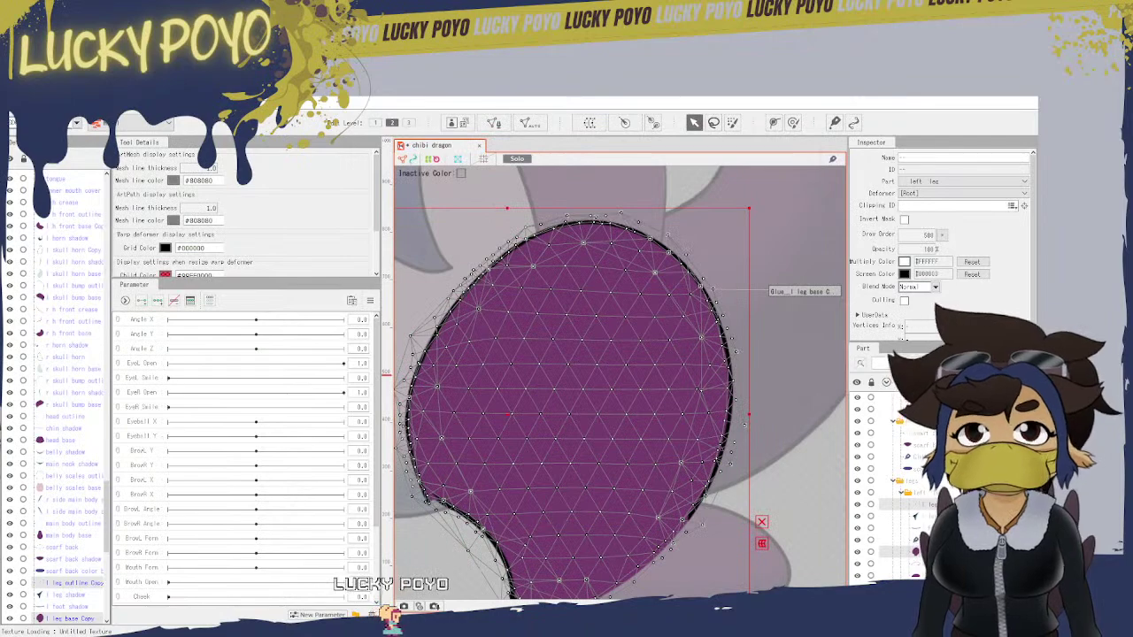
{"action": "left_click", "coordinate": [517, 159]}
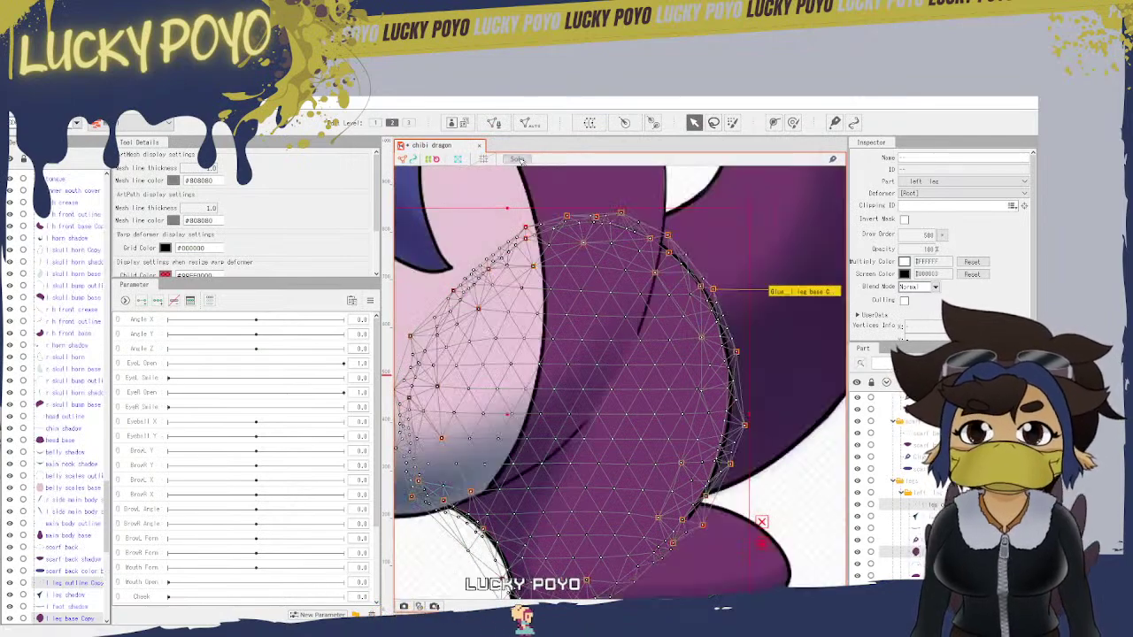
Step: Select the left foot's outline copy and base copy together and isolate them in Solo view
{"action": "scroll", "coordinate": [895, 478], "scroll_direction": "up", "scroll_amount": 2}
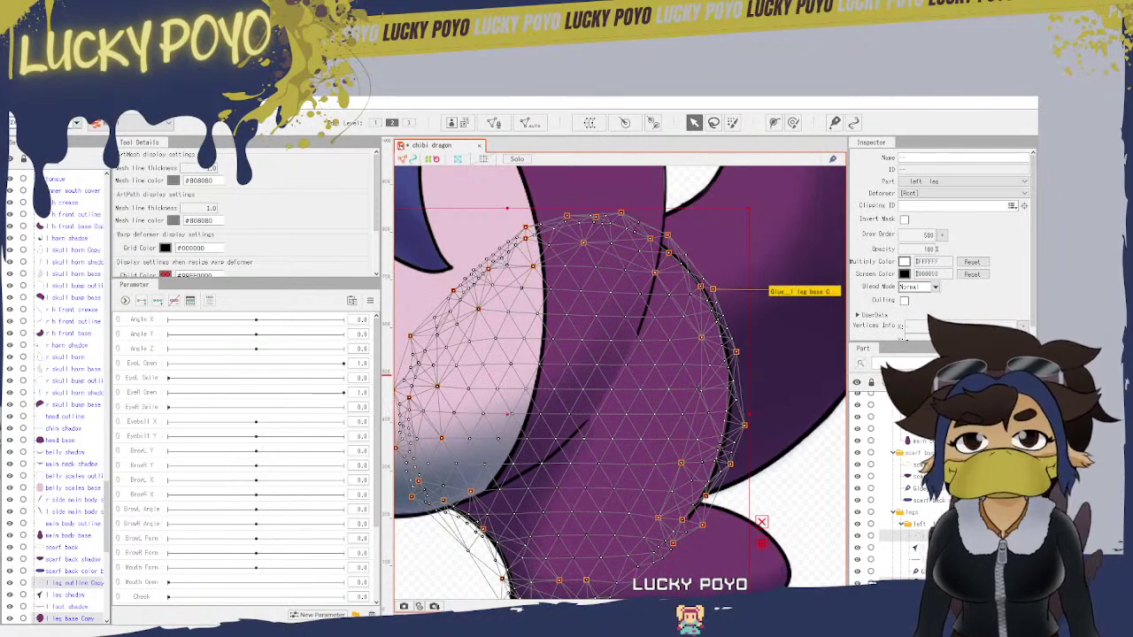
{"action": "scroll", "coordinate": [896, 478], "scroll_direction": "down", "scroll_amount": 2}
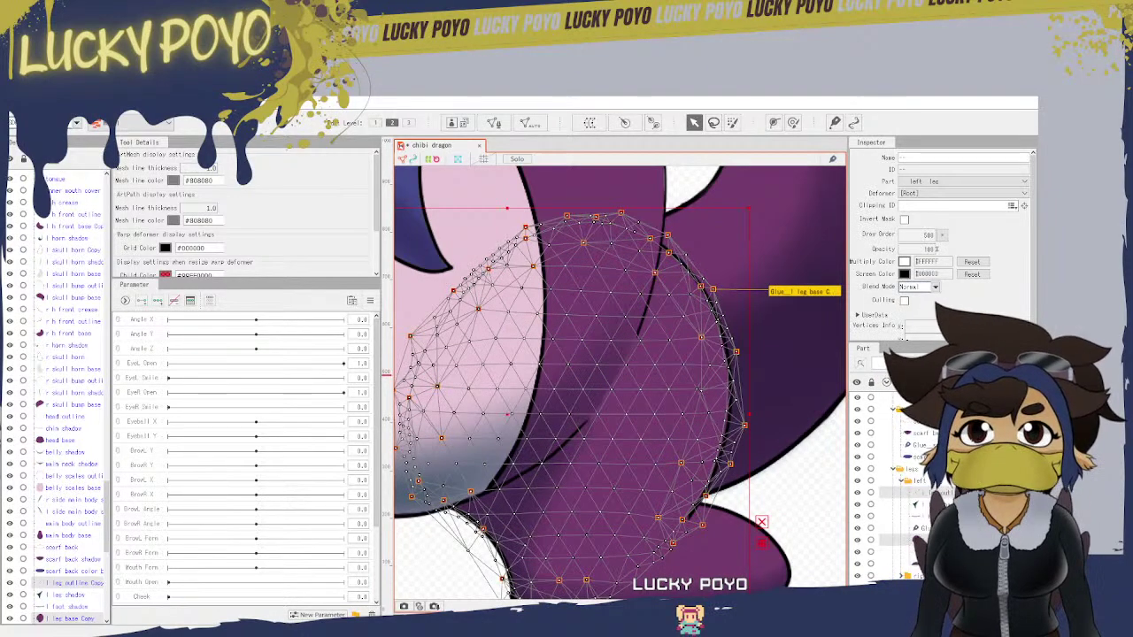
{"action": "key", "text": "Down"}
{"action": "key", "text": "Down"}
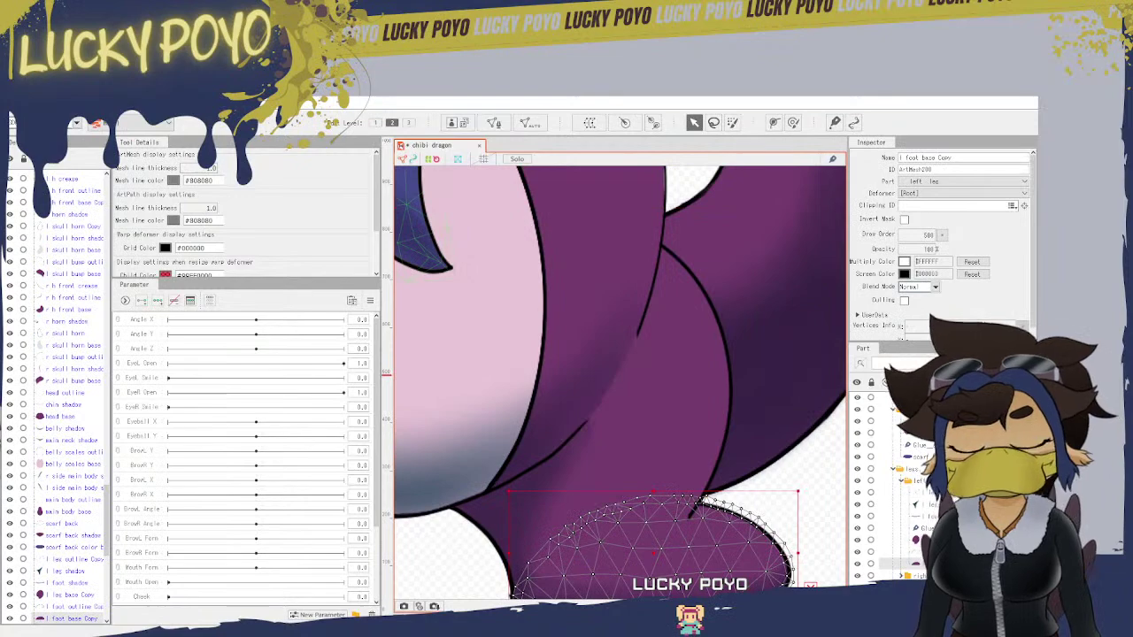
{"action": "key", "text": "shift+Up"}
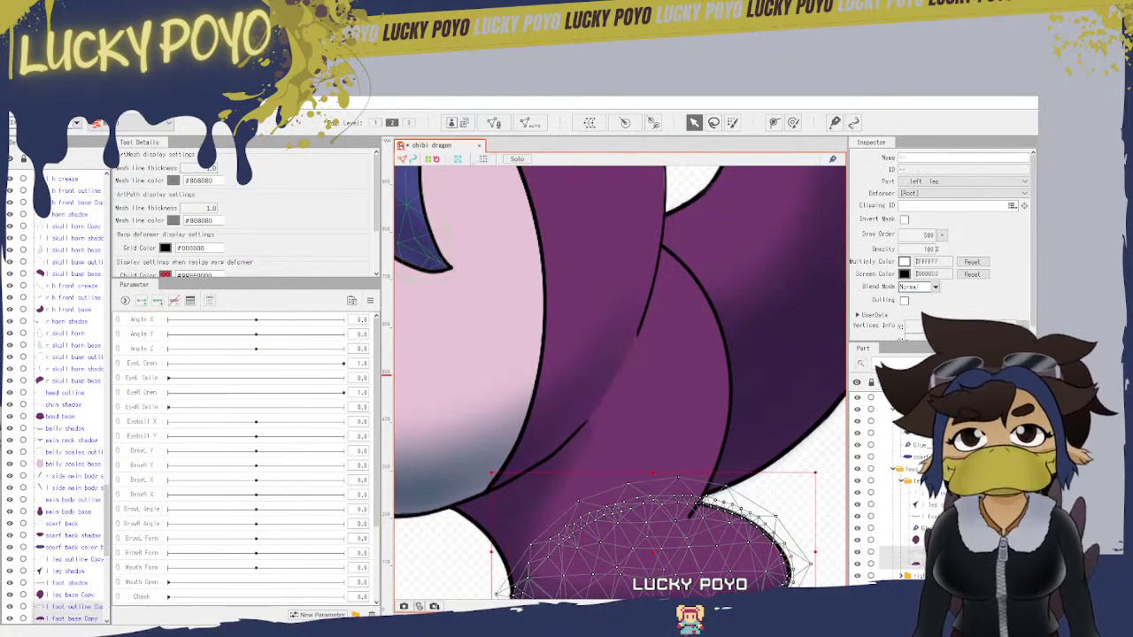
{"action": "left_click", "coordinate": [521, 160]}
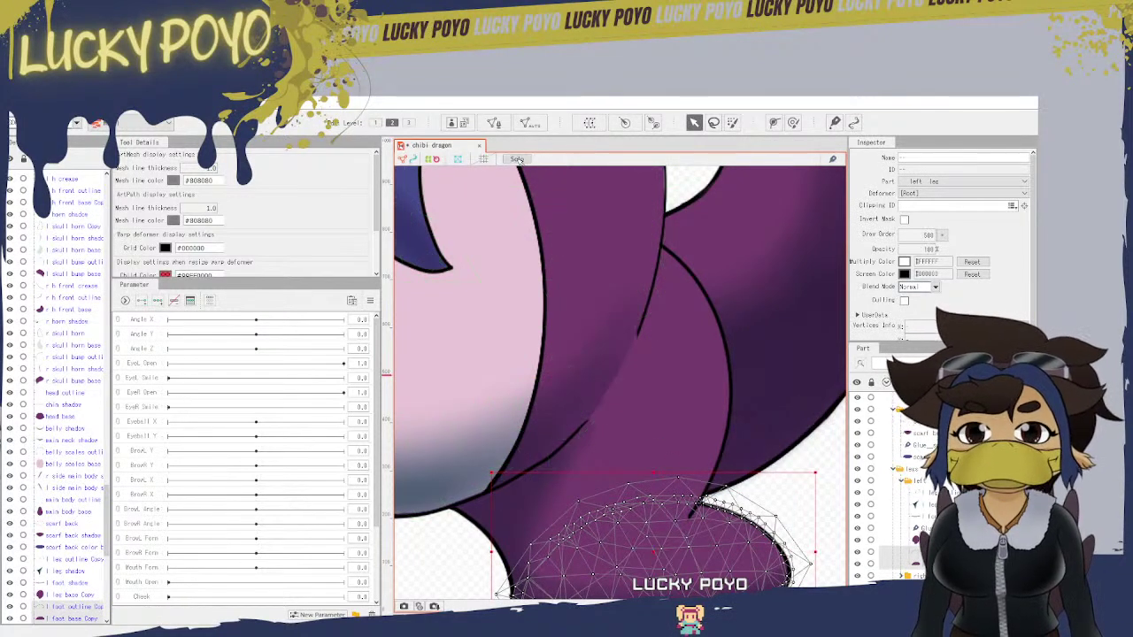
Step: Inspect the foot's outline and base meshes around their edges and open both for mesh editing
{"action": "scroll", "coordinate": [691, 446], "scroll_direction": "up", "scroll_amount": 5}
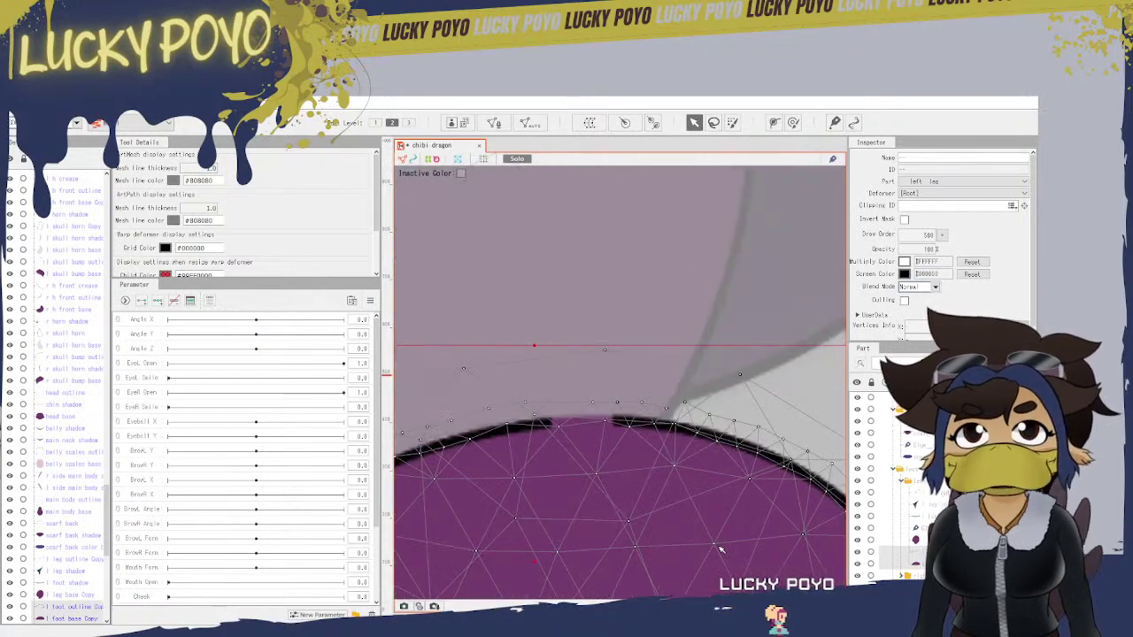
{"action": "left_click_drag", "start_coordinate": [719, 531], "coordinate": [587, 356]}
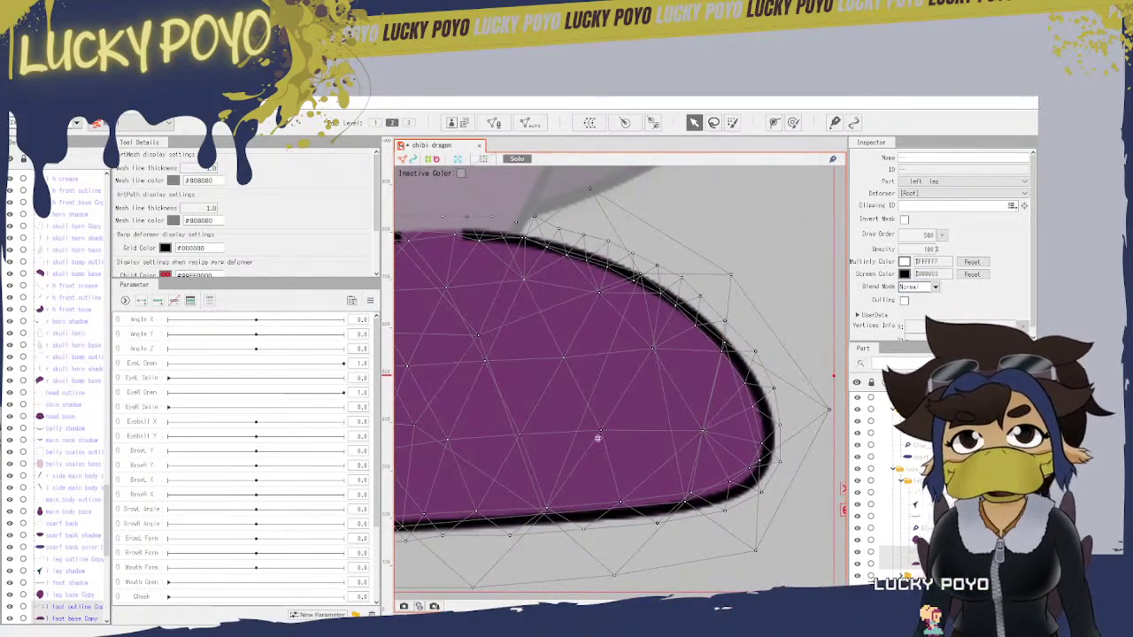
{"action": "left_click_drag", "start_coordinate": [597, 449], "coordinate": [833, 414]}
{"action": "left_click_drag", "start_coordinate": [506, 392], "coordinate": [609, 364]}
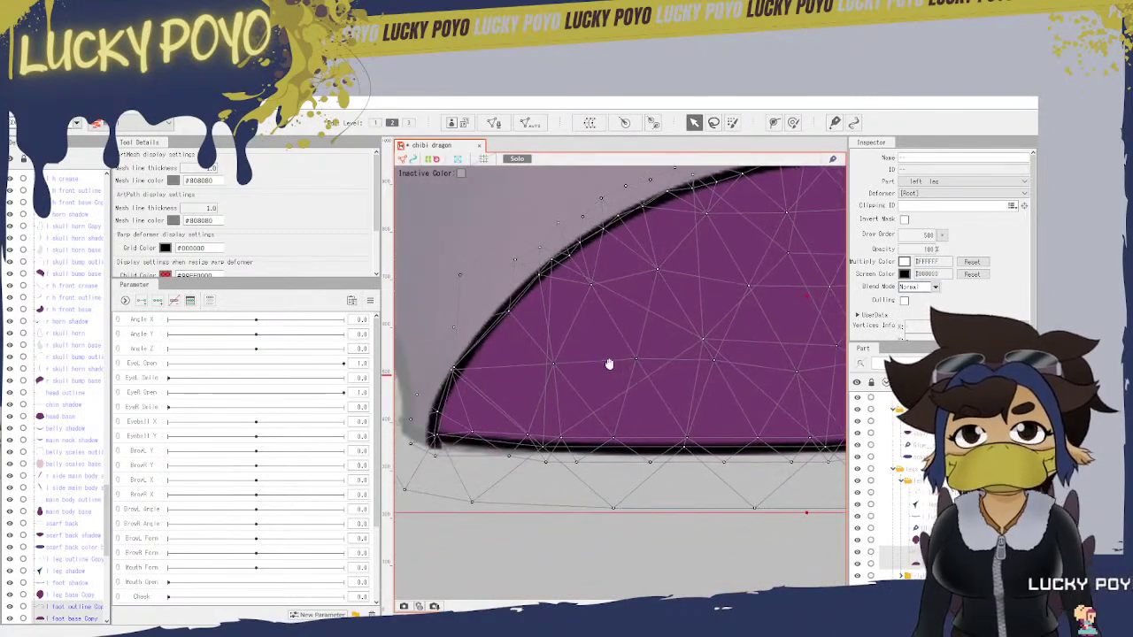
{"action": "scroll", "coordinate": [581, 384], "scroll_direction": "up", "scroll_amount": 3}
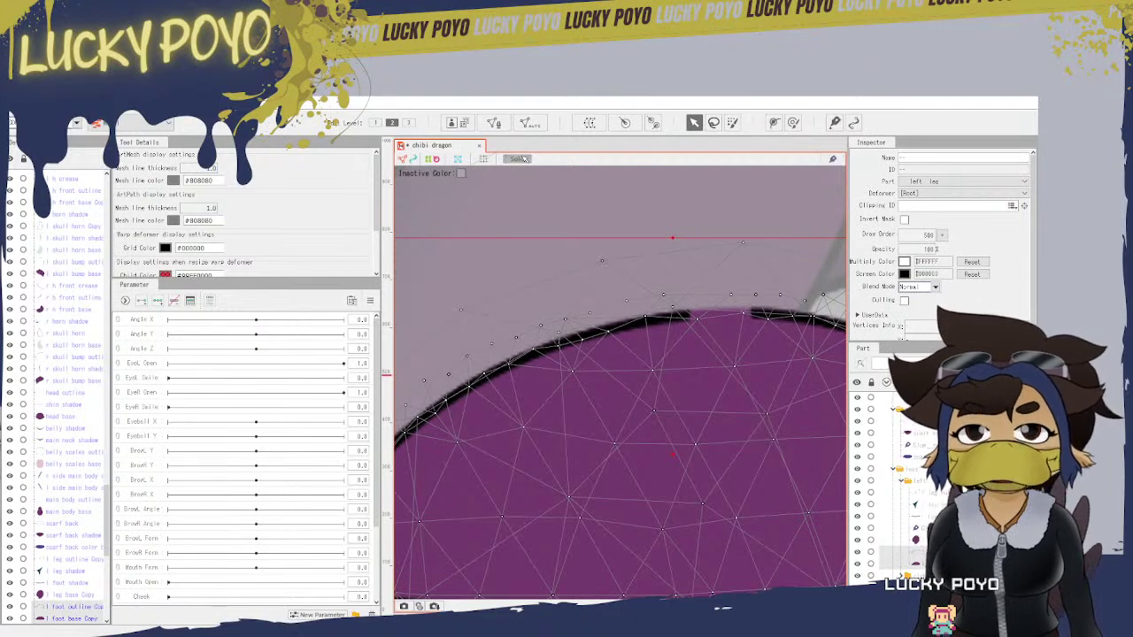
{"action": "left_click", "coordinate": [494, 122]}
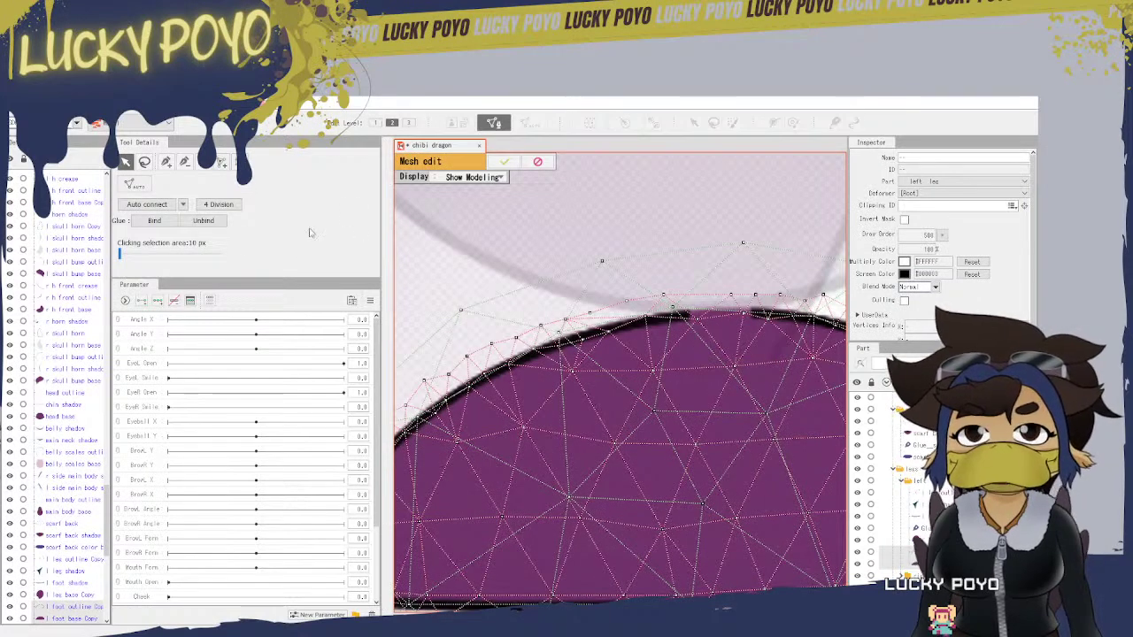
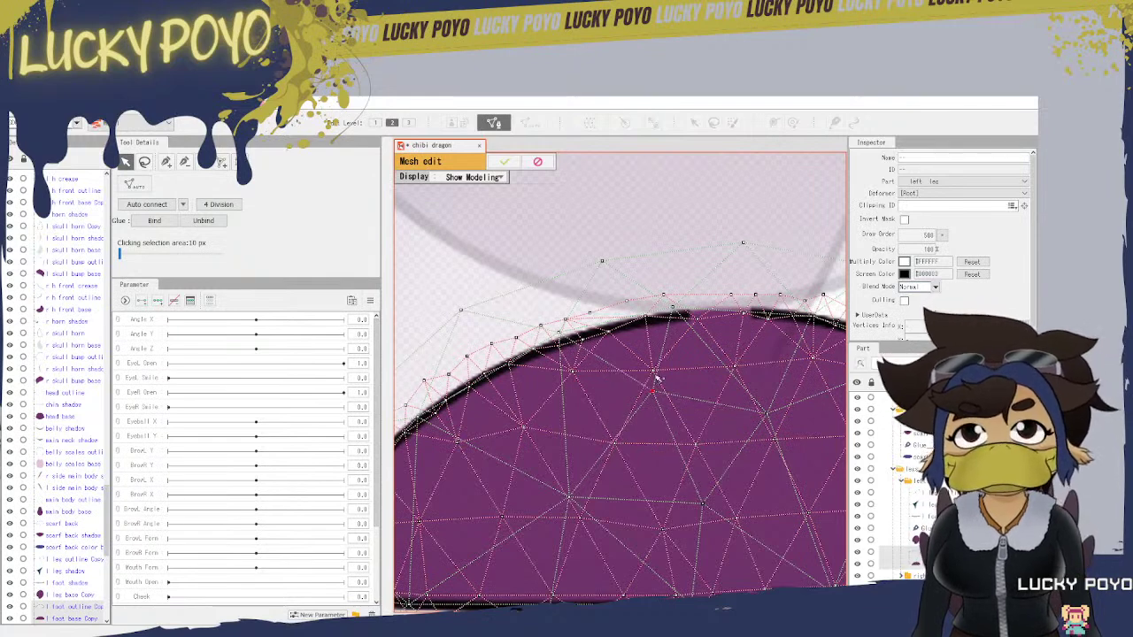
Step: Align the outline and base vertices at two points inside the left foot's upper and middle area and glue each pair
{"action": "left_click_drag", "start_coordinate": [654, 373], "coordinate": [655, 393]}
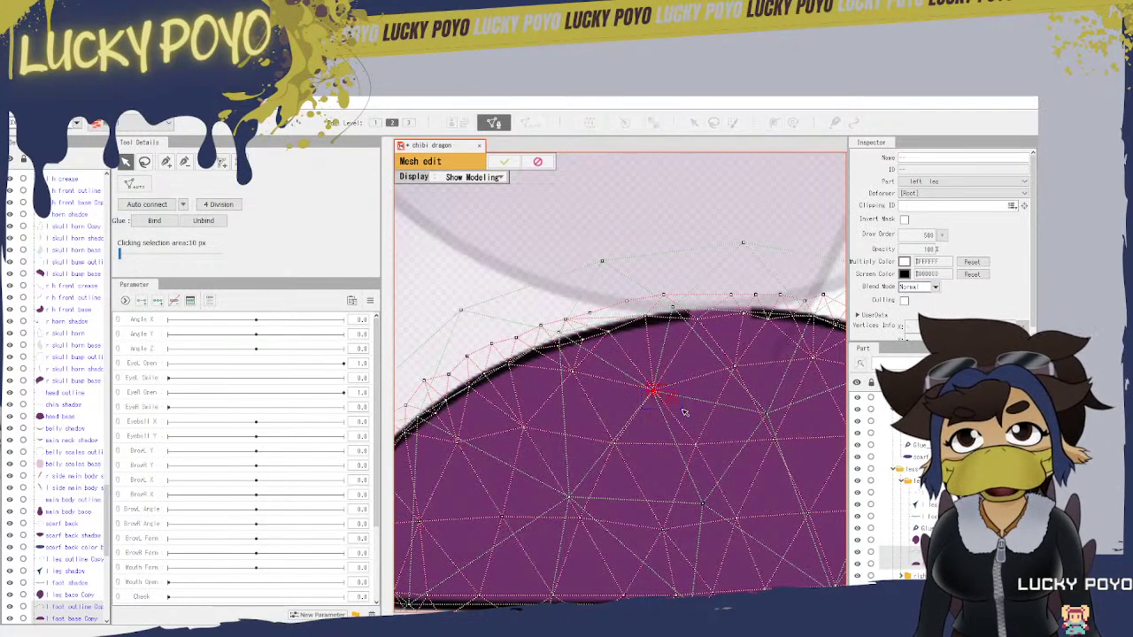
{"action": "left_click", "coordinate": [154, 221]}
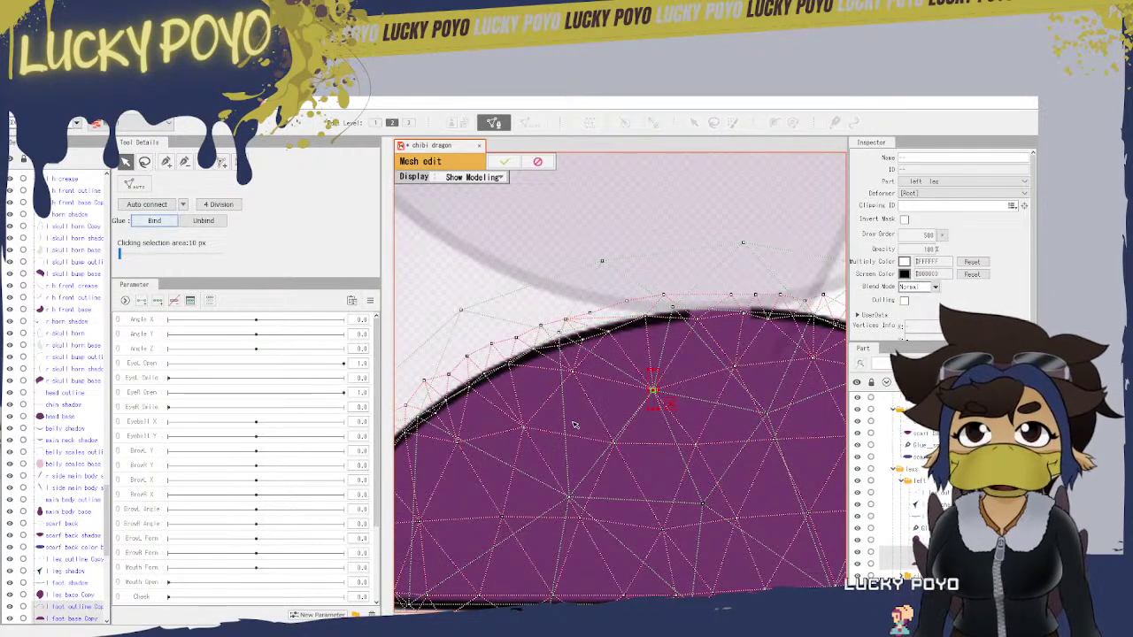
{"action": "left_click_drag", "start_coordinate": [561, 433], "coordinate": [637, 437]}
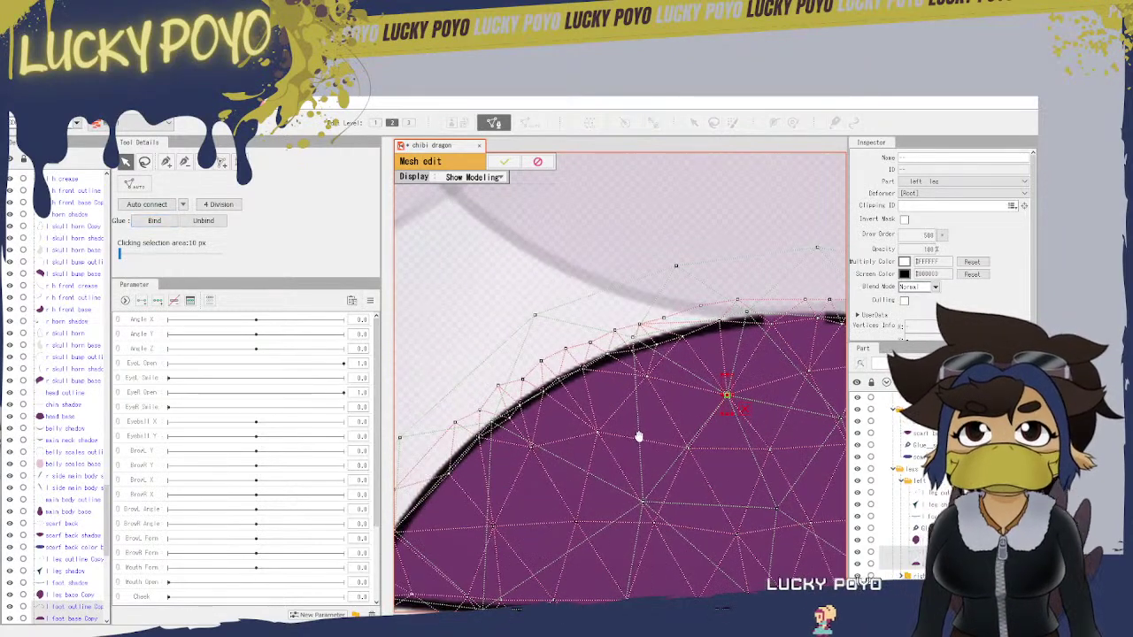
{"action": "left_click", "coordinate": [536, 449]}
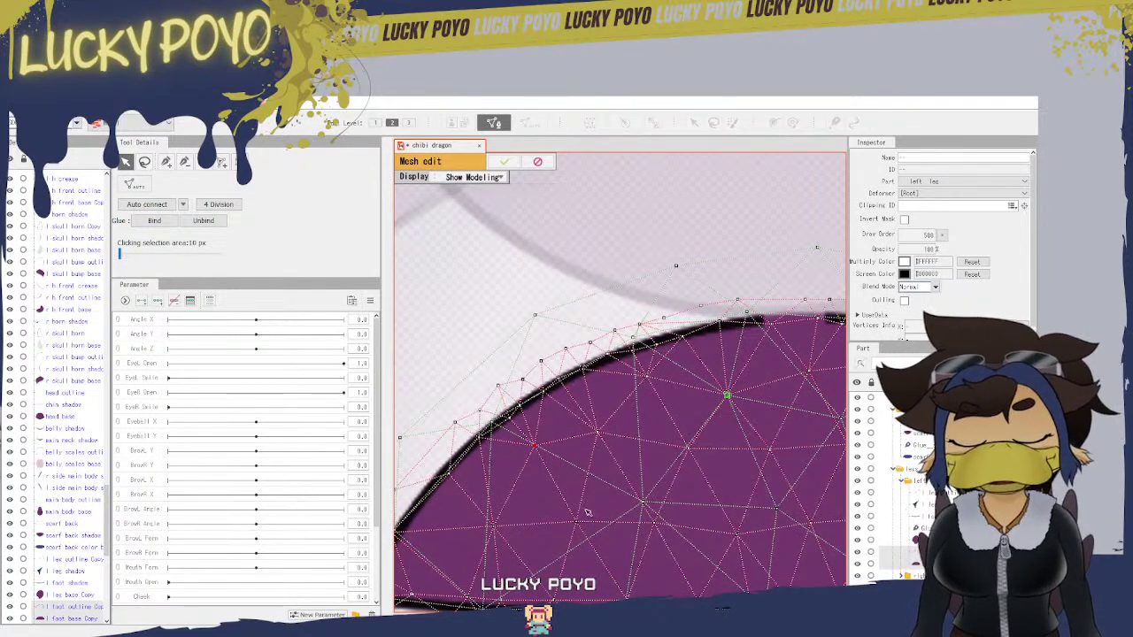
{"action": "left_click", "coordinate": [653, 523]}
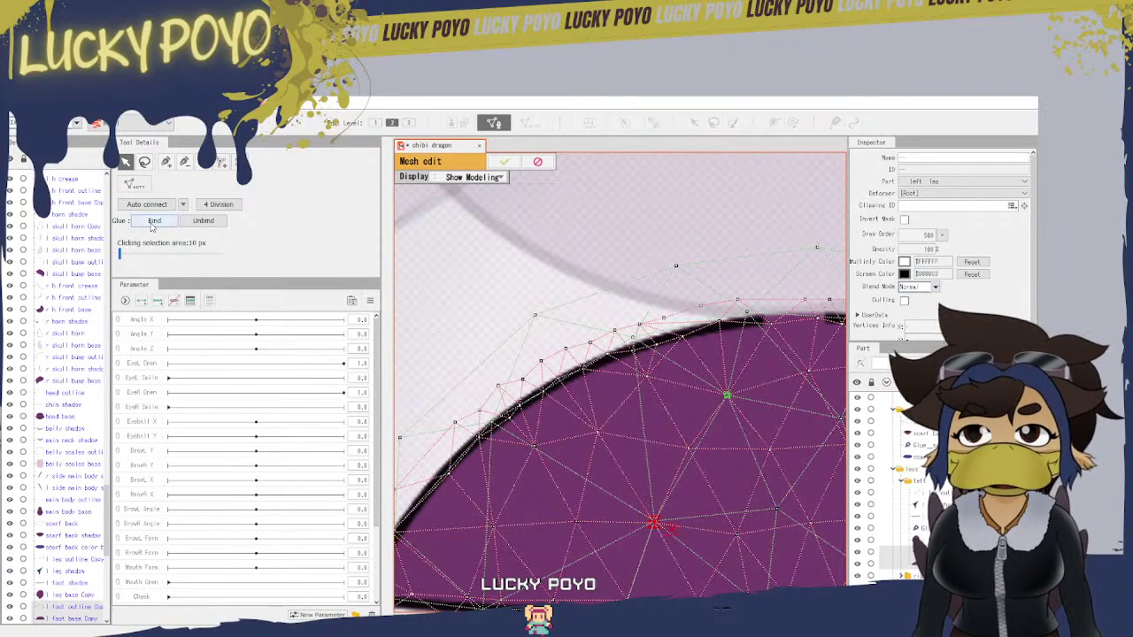
{"action": "left_click", "coordinate": [153, 221]}
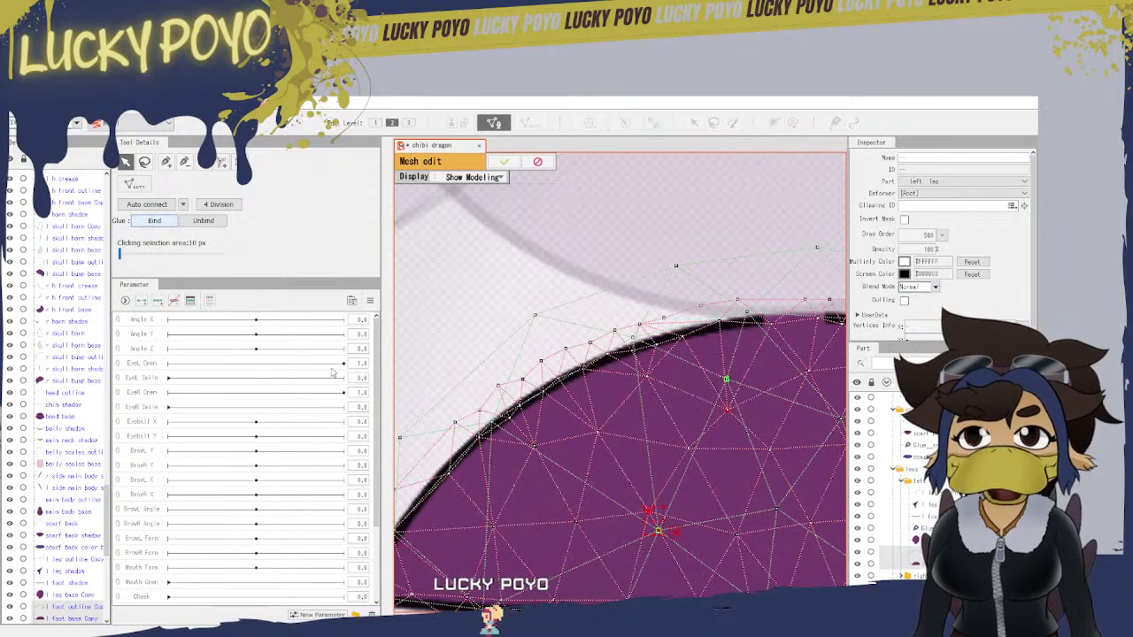
Step: Bring an outline vertex and a base vertex together just below the foot's lower-left edge and glue the pair
{"action": "left_click_drag", "start_coordinate": [547, 549], "coordinate": [646, 473]}
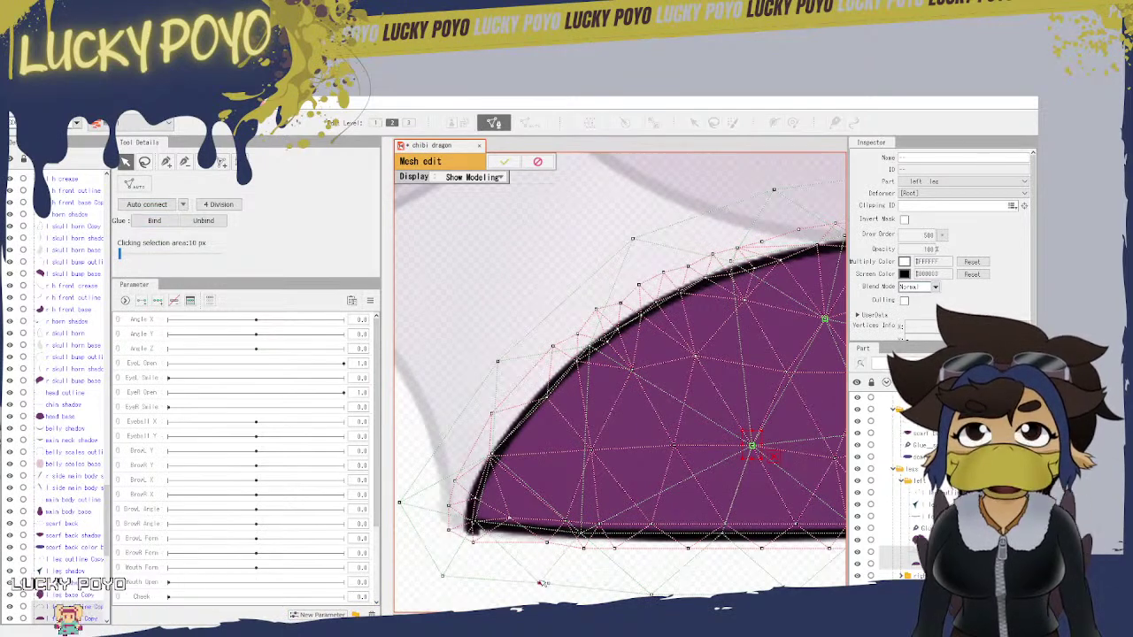
{"action": "left_click", "coordinate": [547, 569]}
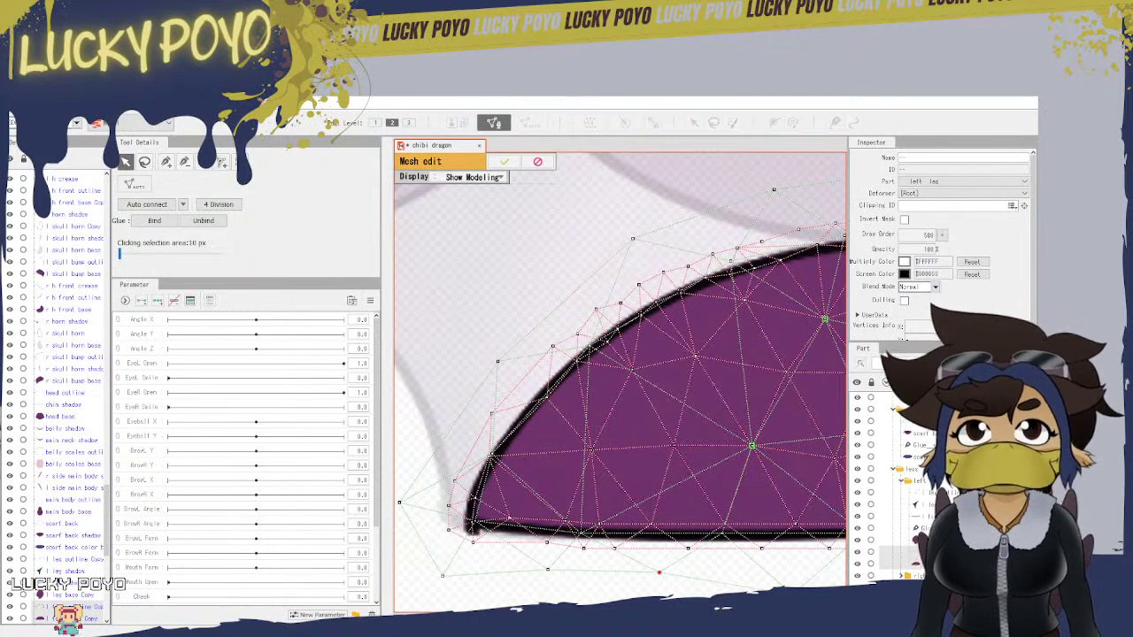
{"action": "left_click", "coordinate": [550, 561]}
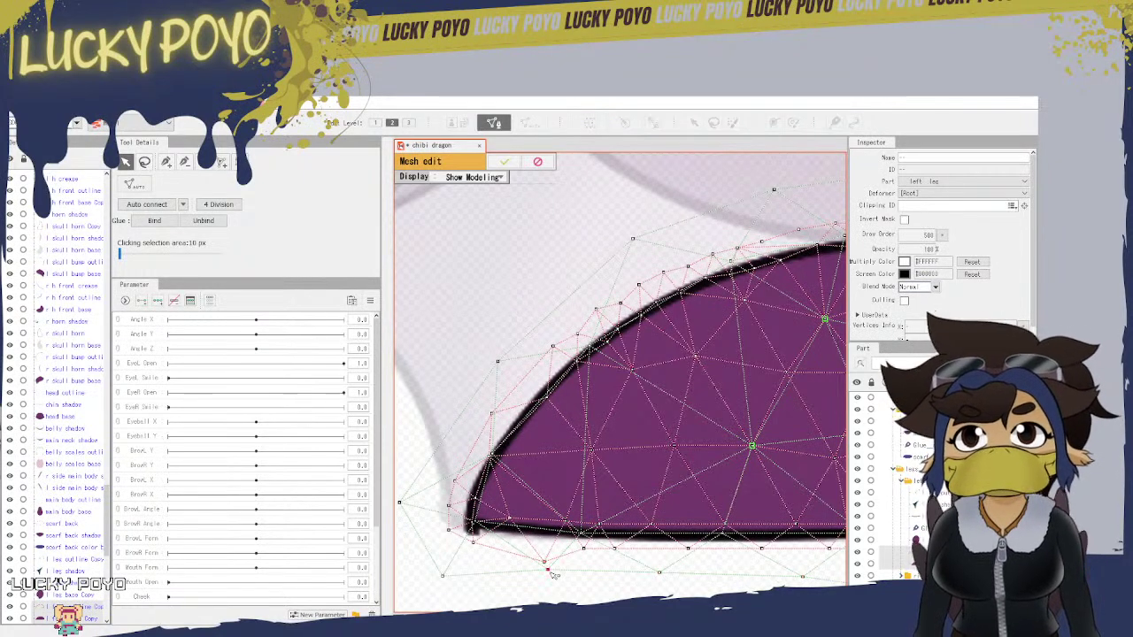
{"action": "left_click_drag", "start_coordinate": [554, 576], "coordinate": [579, 584]}
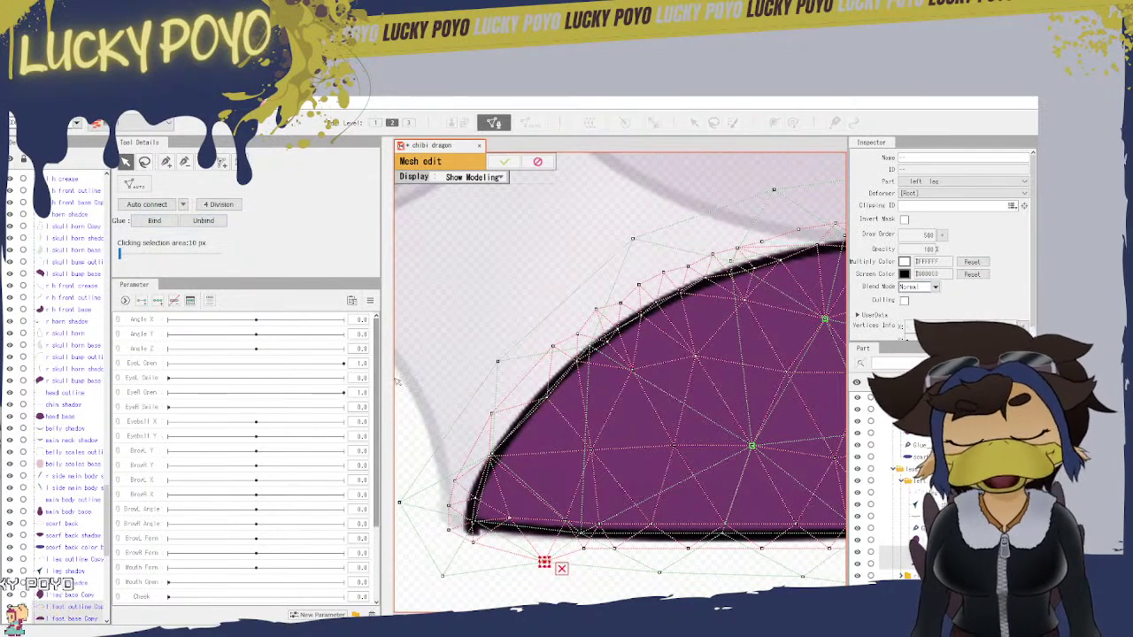
{"action": "left_click", "coordinate": [154, 223]}
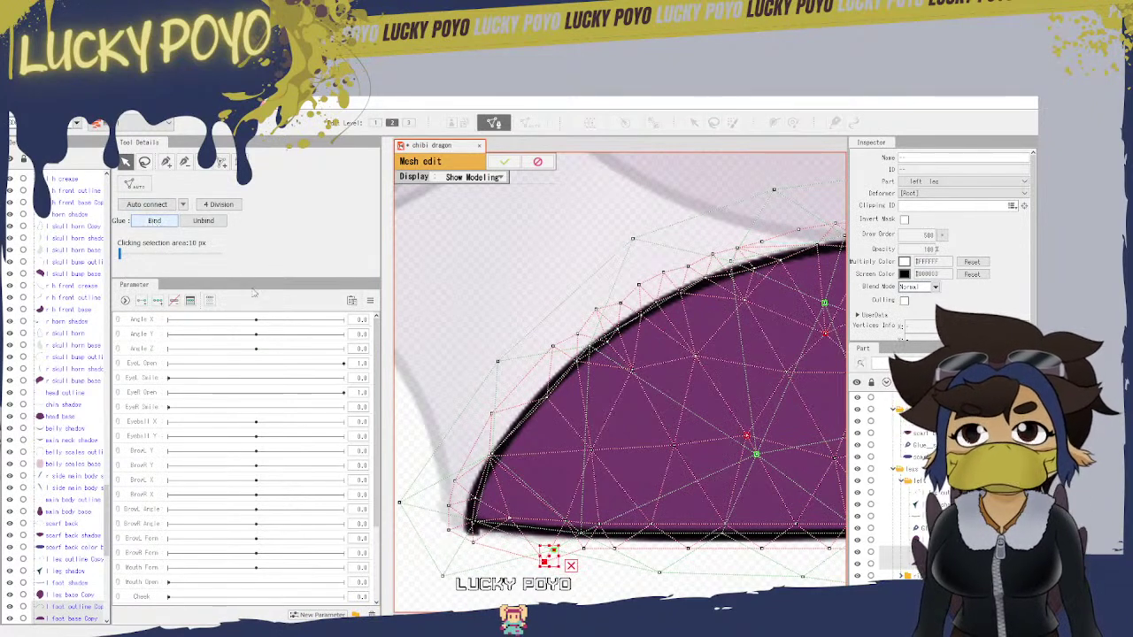
Step: Match the outline and base vertices outside the foot's lower-left corner and just above it, and glue both pairs
{"action": "left_click", "coordinate": [446, 585]}
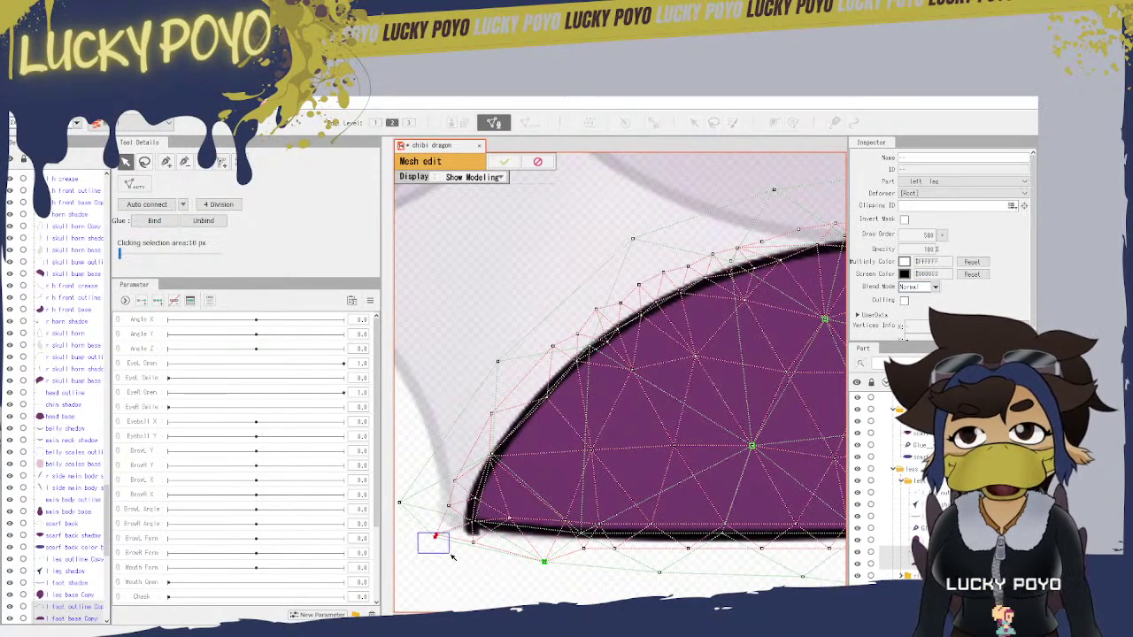
{"action": "left_click_drag", "start_coordinate": [418, 535], "coordinate": [453, 556]}
{"action": "left_click", "coordinate": [154, 220]}
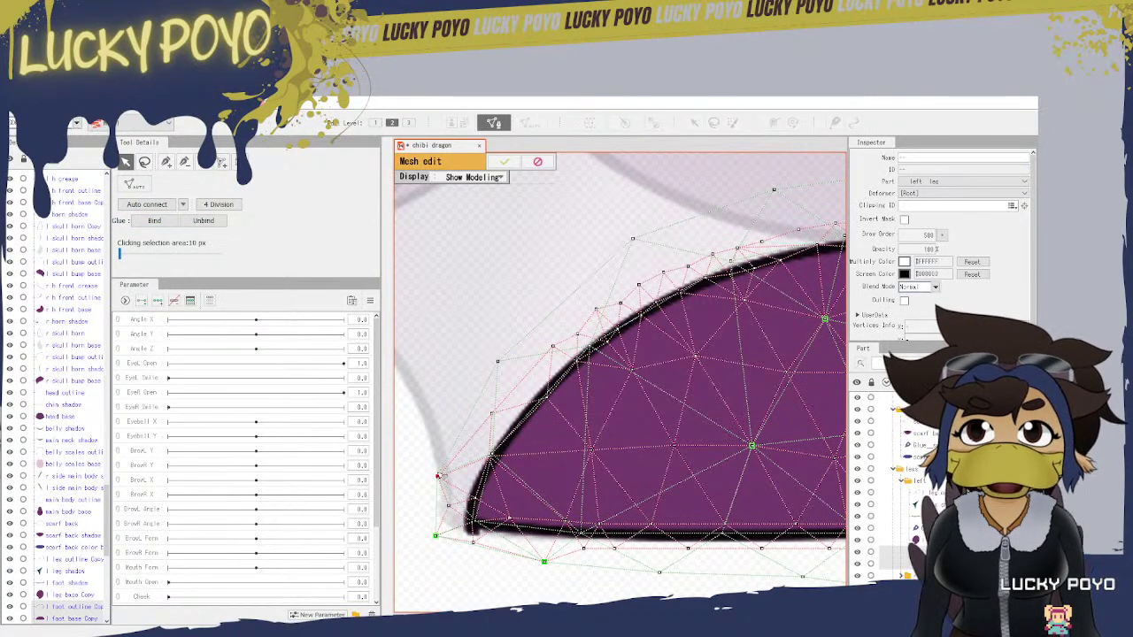
{"action": "left_click", "coordinate": [157, 223]}
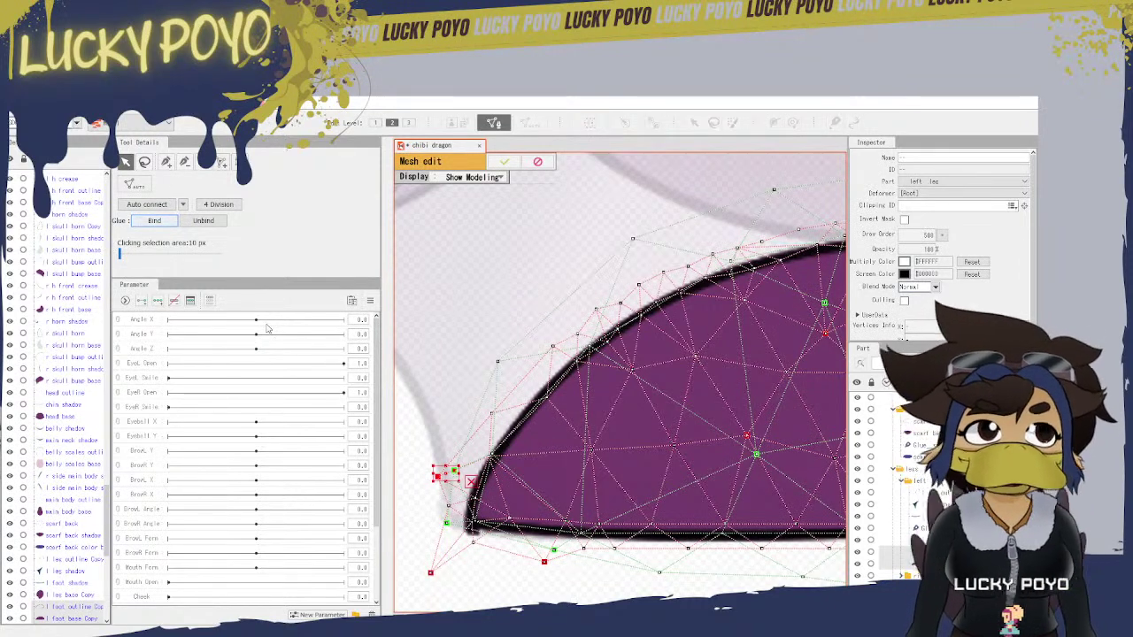
Step: Bring the outline and base vertices together at two points outside the foot's upper-left edge and glue each pair
{"action": "scroll", "coordinate": [507, 445], "scroll_direction": "up", "scroll_amount": 3}
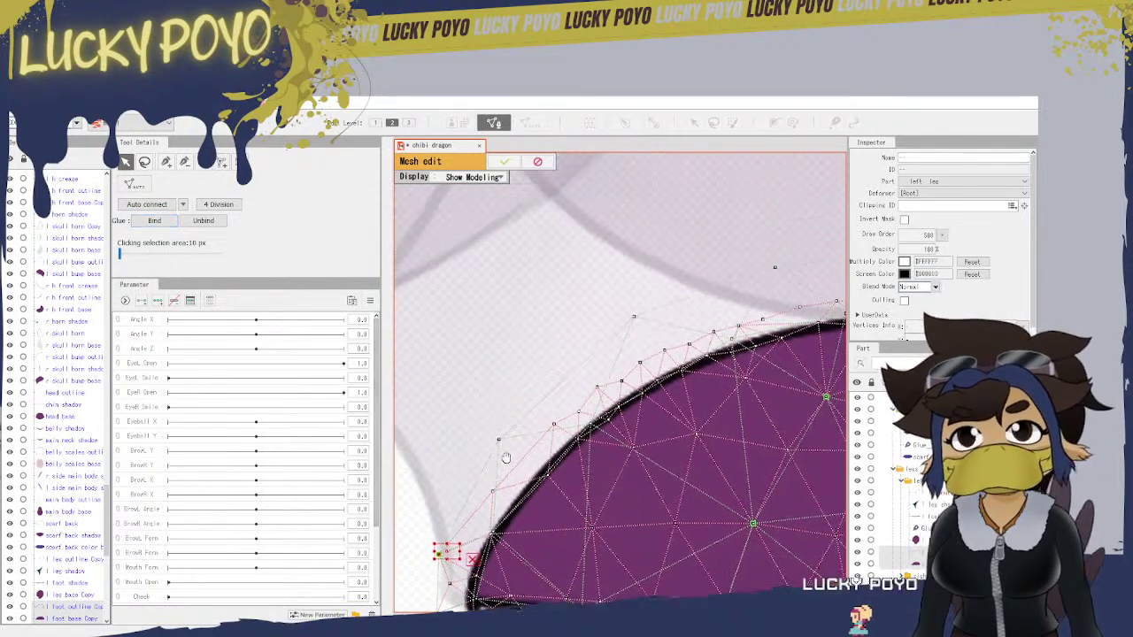
{"action": "left_click_drag", "start_coordinate": [507, 445], "coordinate": [566, 403]}
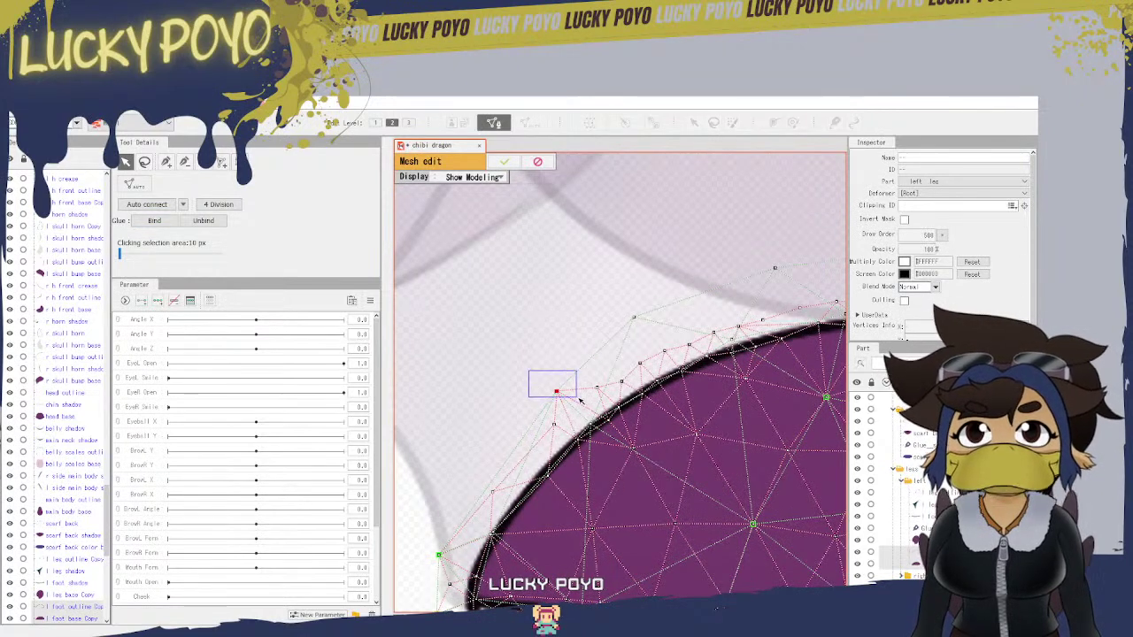
{"action": "left_click", "coordinate": [156, 221]}
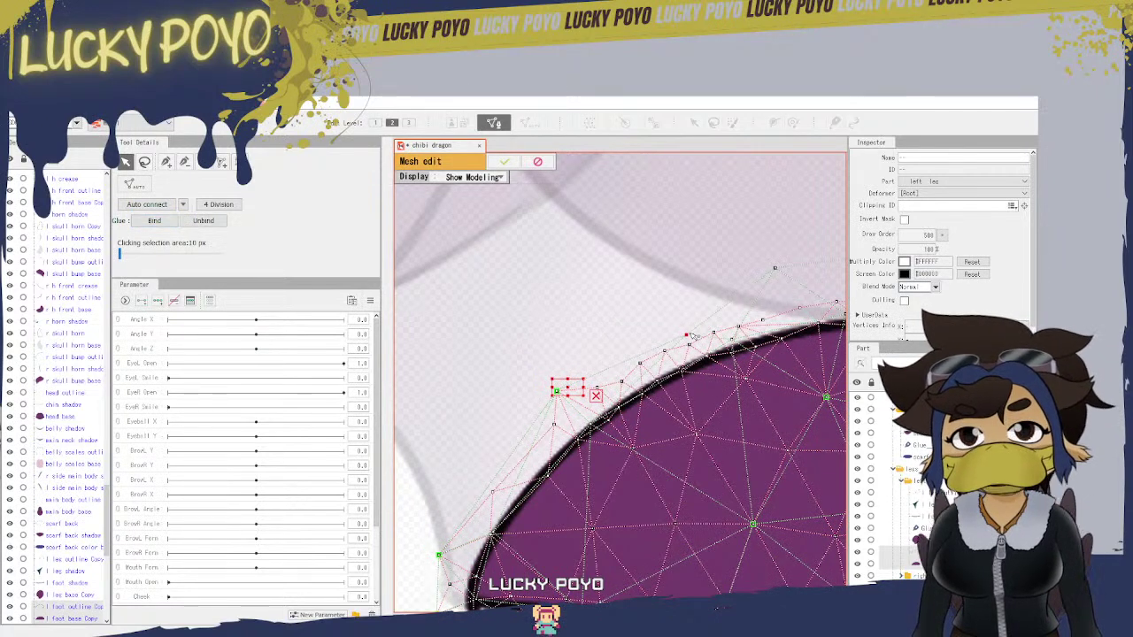
{"action": "left_click", "coordinate": [695, 337]}
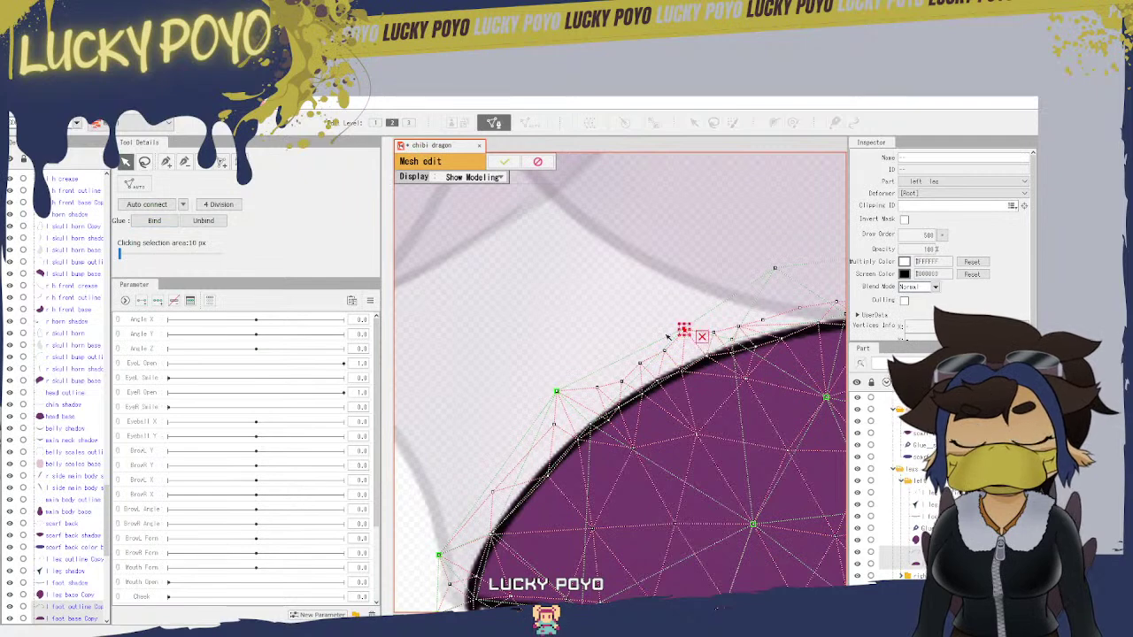
{"action": "left_click", "coordinate": [148, 222]}
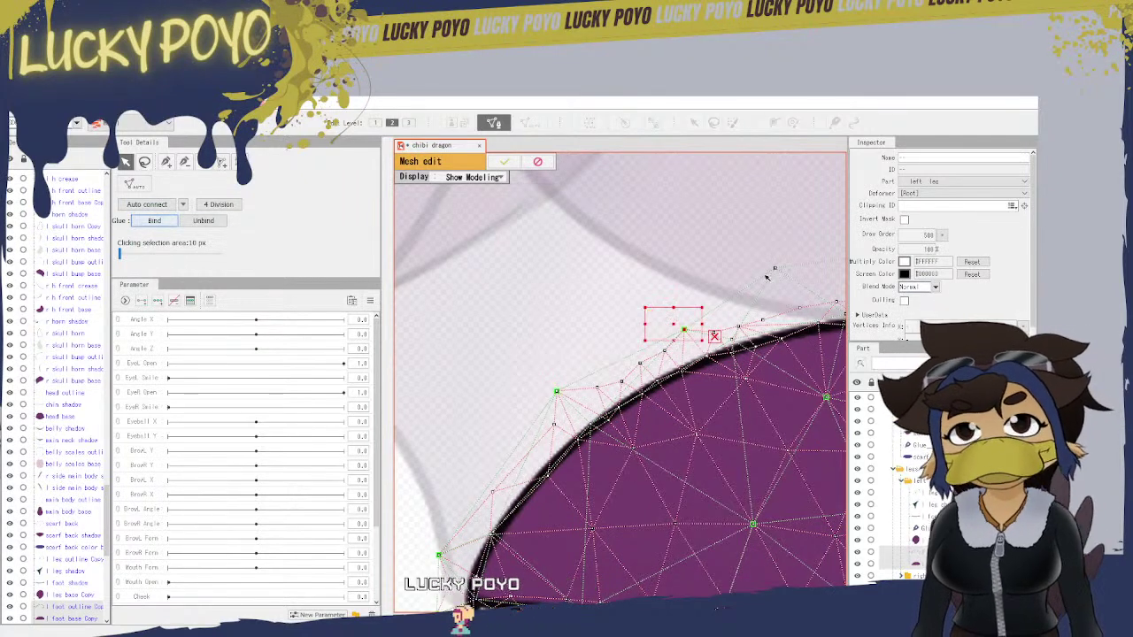
Step: Move the next outline vertex near the top of the foot closer to the edge, match a base vertex to it, and glue them
{"action": "left_click_drag", "start_coordinate": [772, 267], "coordinate": [805, 282]}
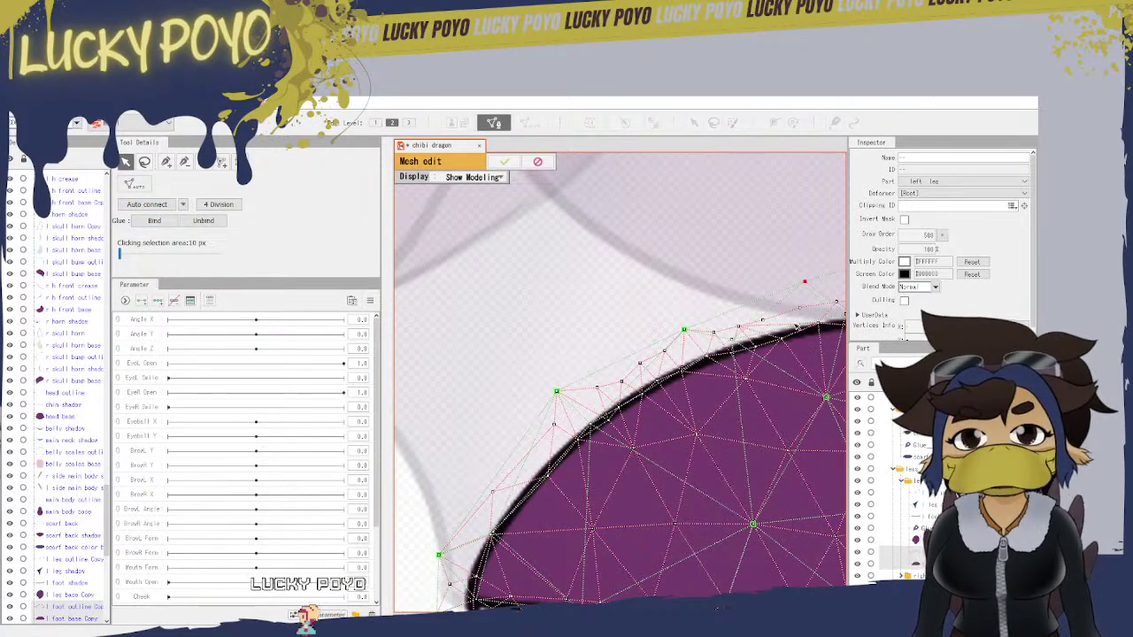
{"action": "left_click_drag", "start_coordinate": [792, 326], "coordinate": [659, 413]}
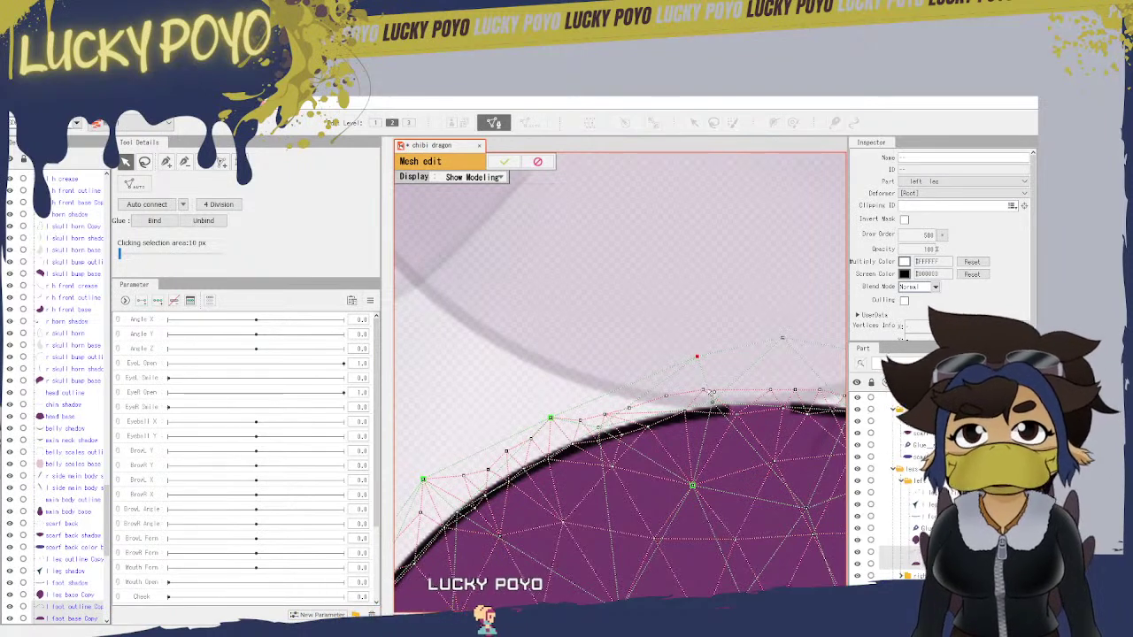
{"action": "left_click_drag", "start_coordinate": [705, 390], "coordinate": [703, 369]}
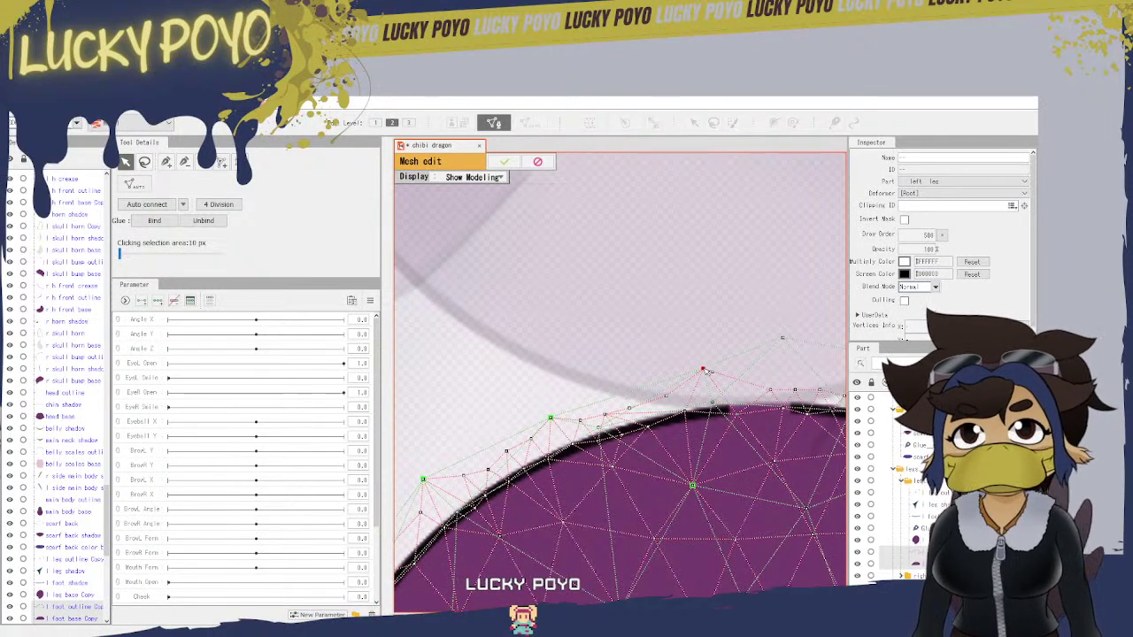
{"action": "left_click", "coordinate": [154, 222]}
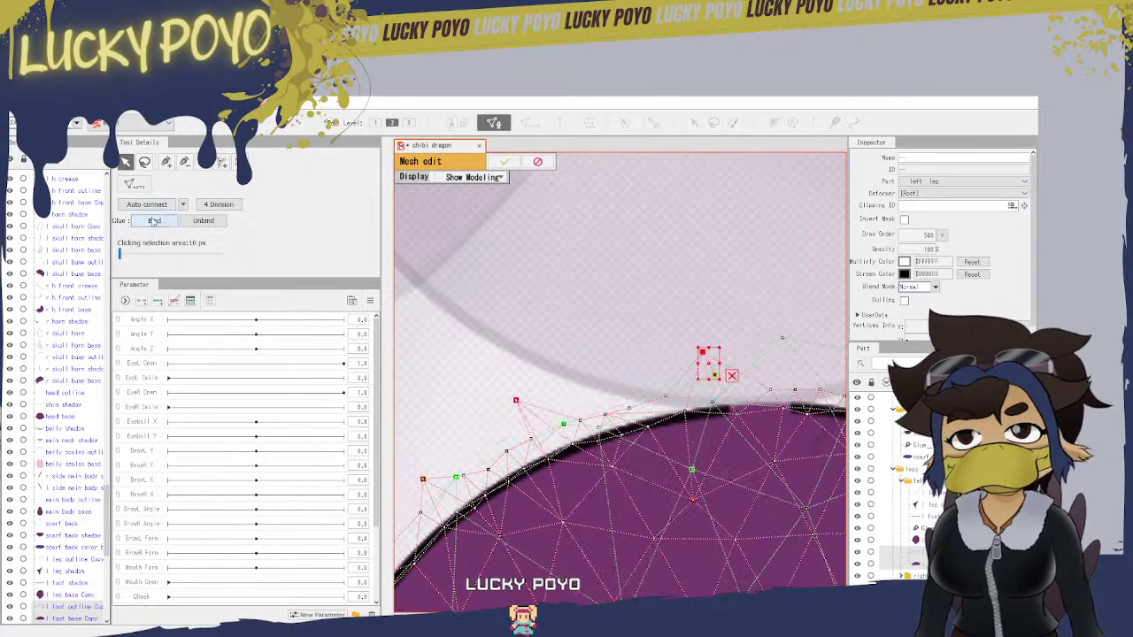
Step: Align the outline and base vertices above the foot where the upper-right curve begins, and glue the pair
{"action": "left_click_drag", "start_coordinate": [800, 422], "coordinate": [461, 433]}
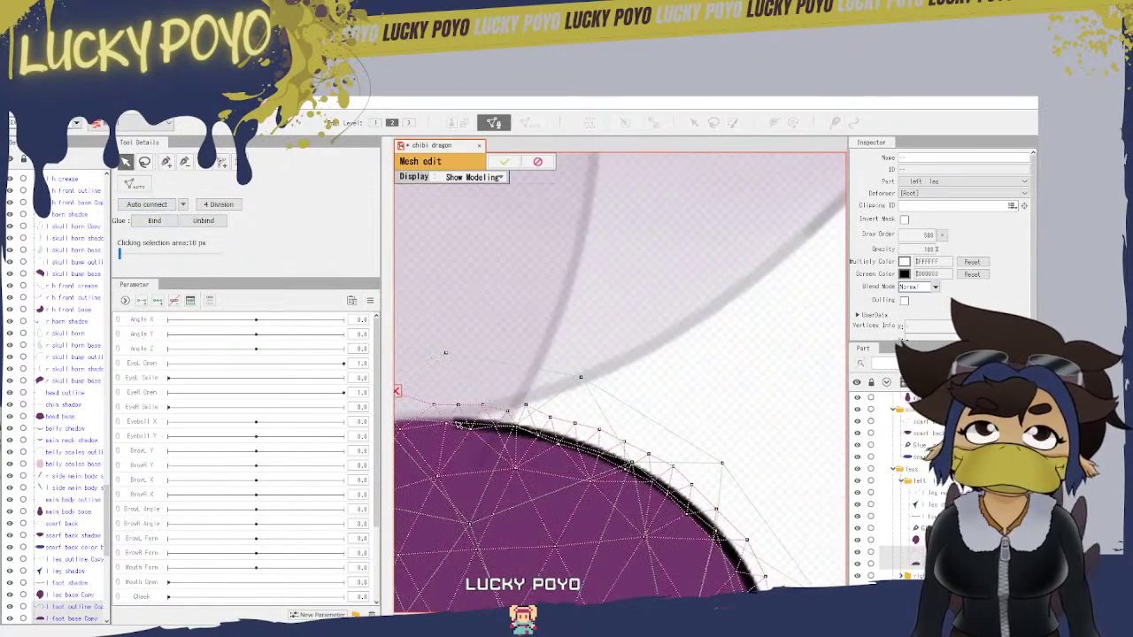
{"action": "left_click_drag", "start_coordinate": [451, 358], "coordinate": [456, 383]}
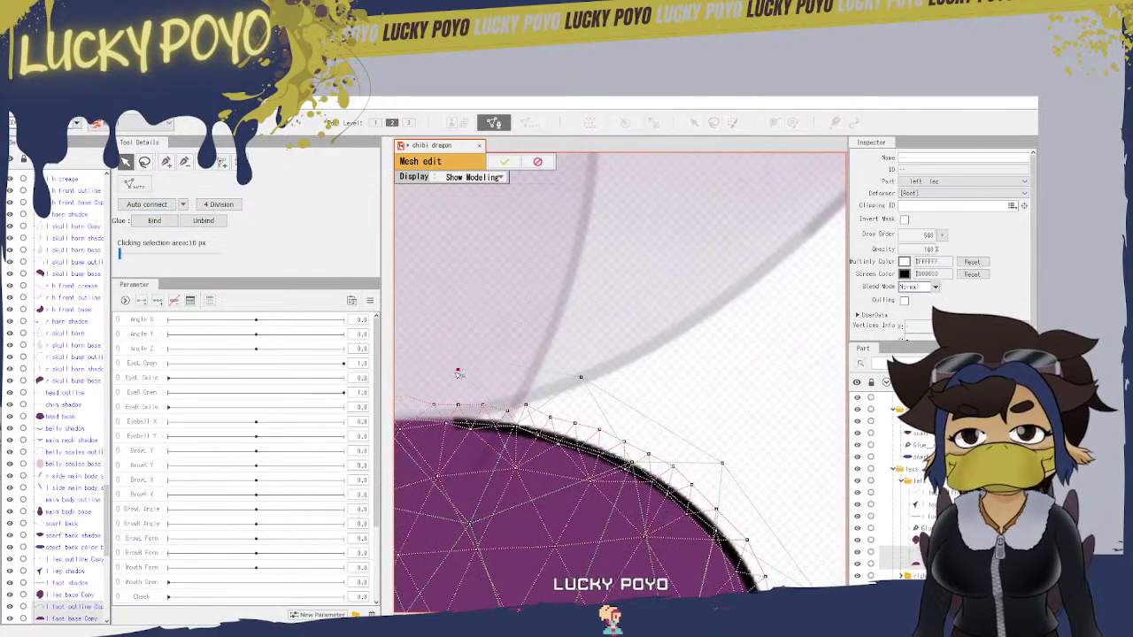
{"action": "left_click_drag", "start_coordinate": [582, 388], "coordinate": [649, 367]}
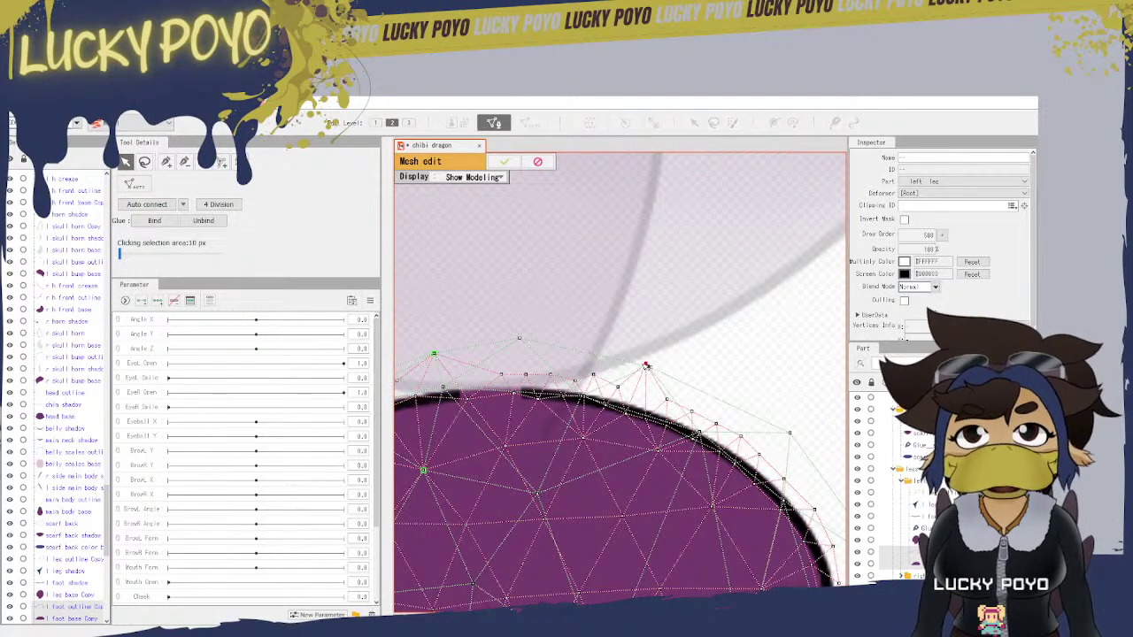
{"action": "left_click", "coordinate": [154, 221]}
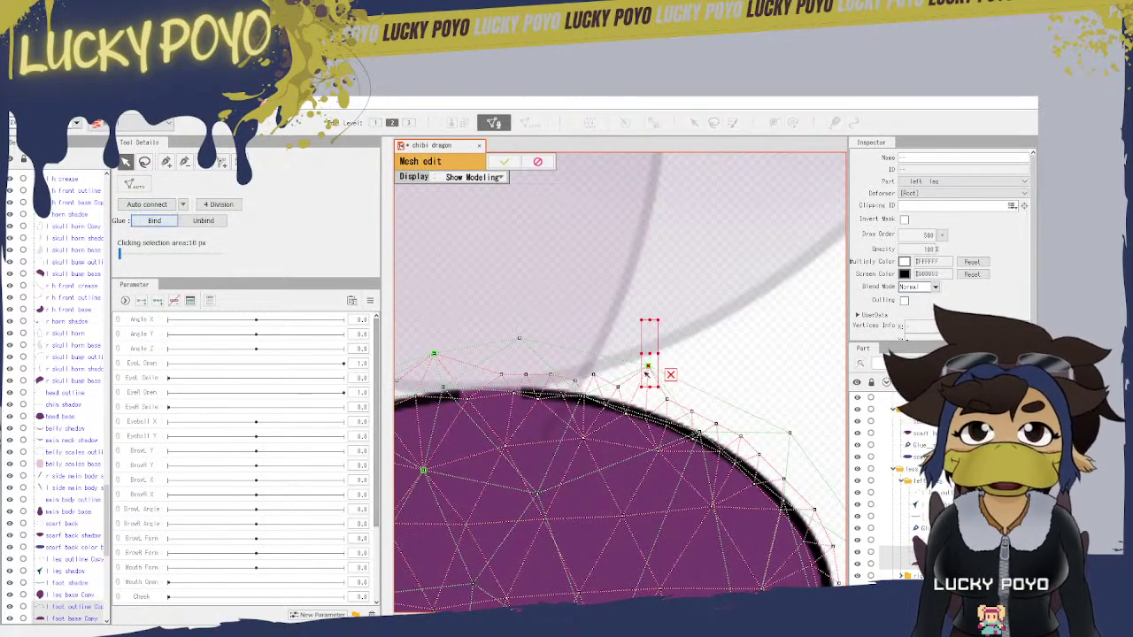
Step: Move the outline vertex beside the foot's upper-right curve onto the nearby base vertex and glue the pair
{"action": "left_click_drag", "start_coordinate": [779, 470], "coordinate": [678, 368]}
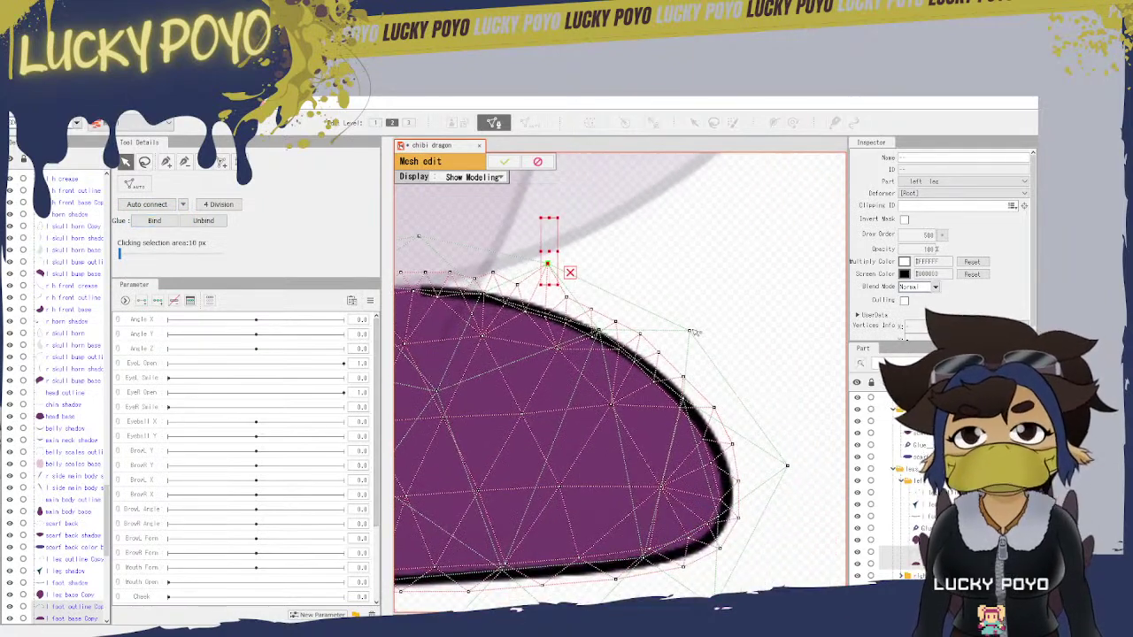
{"action": "left_click", "coordinate": [695, 353]}
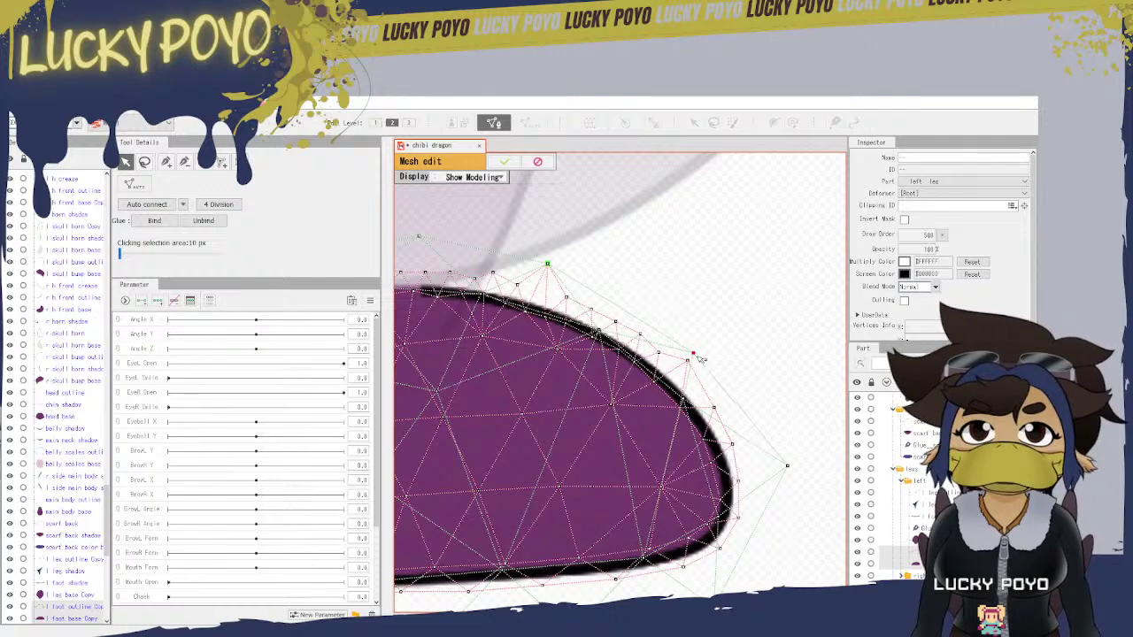
{"action": "left_click_drag", "start_coordinate": [697, 361], "coordinate": [696, 365]}
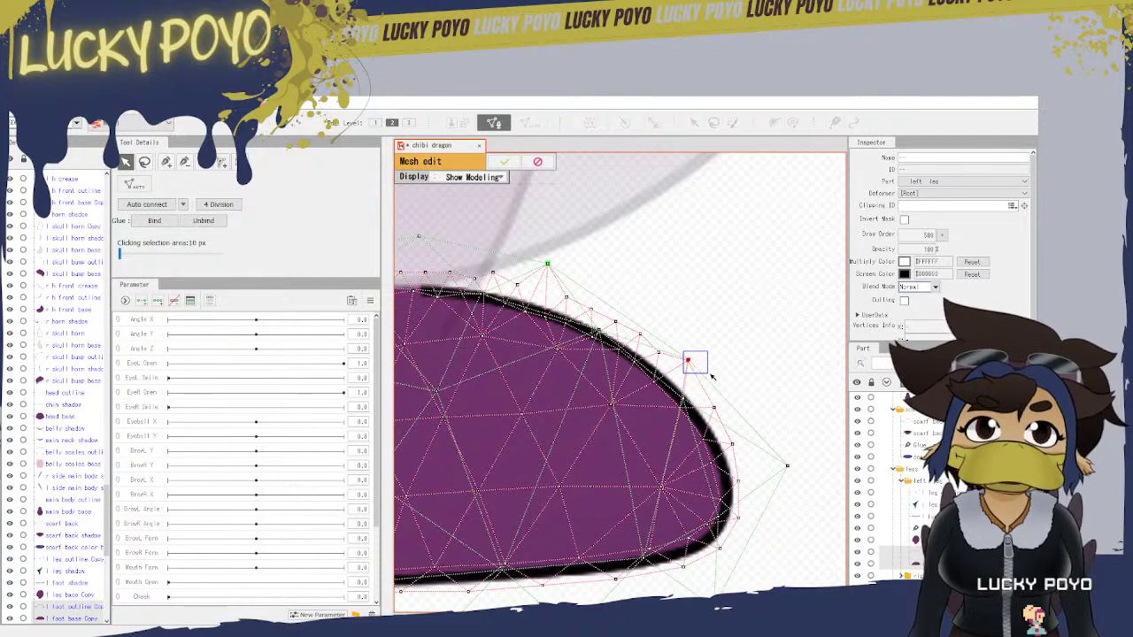
{"action": "left_click", "coordinate": [155, 221]}
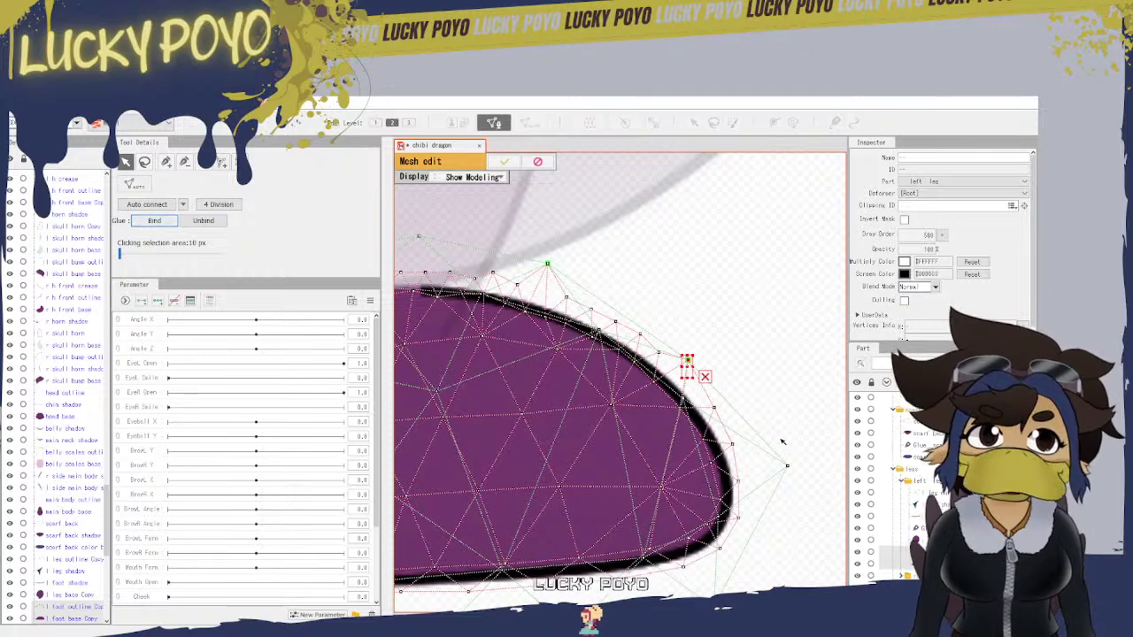
Step: Pull the base and outline vertices together just outside the foot's right tip and glue the pair
{"action": "left_click", "coordinate": [745, 482]}
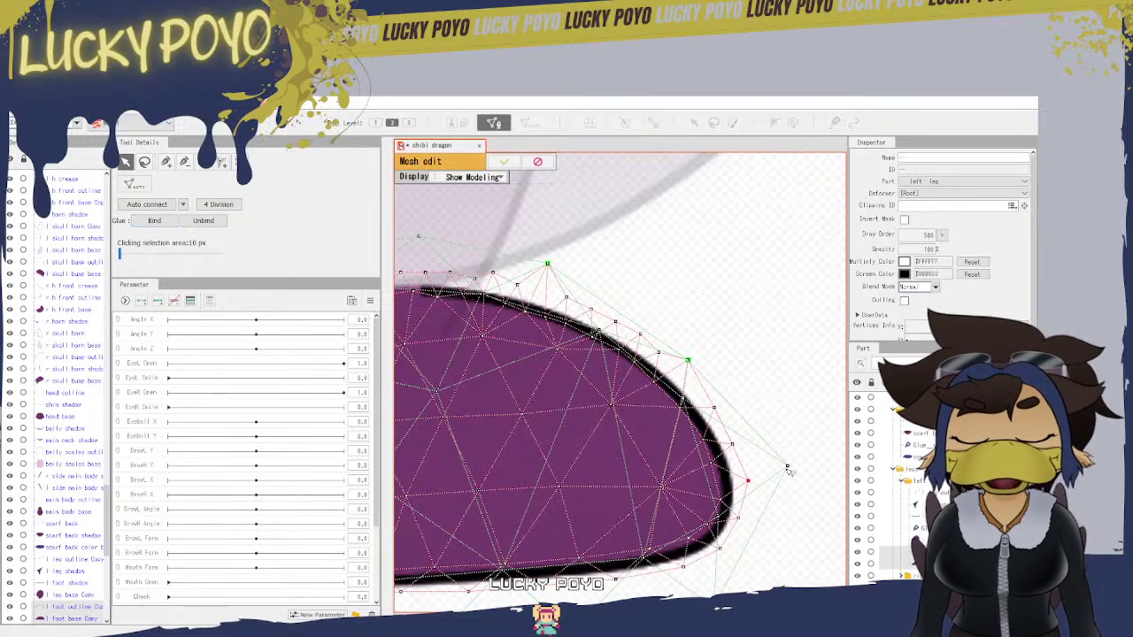
{"action": "left_click_drag", "start_coordinate": [787, 468], "coordinate": [768, 479]}
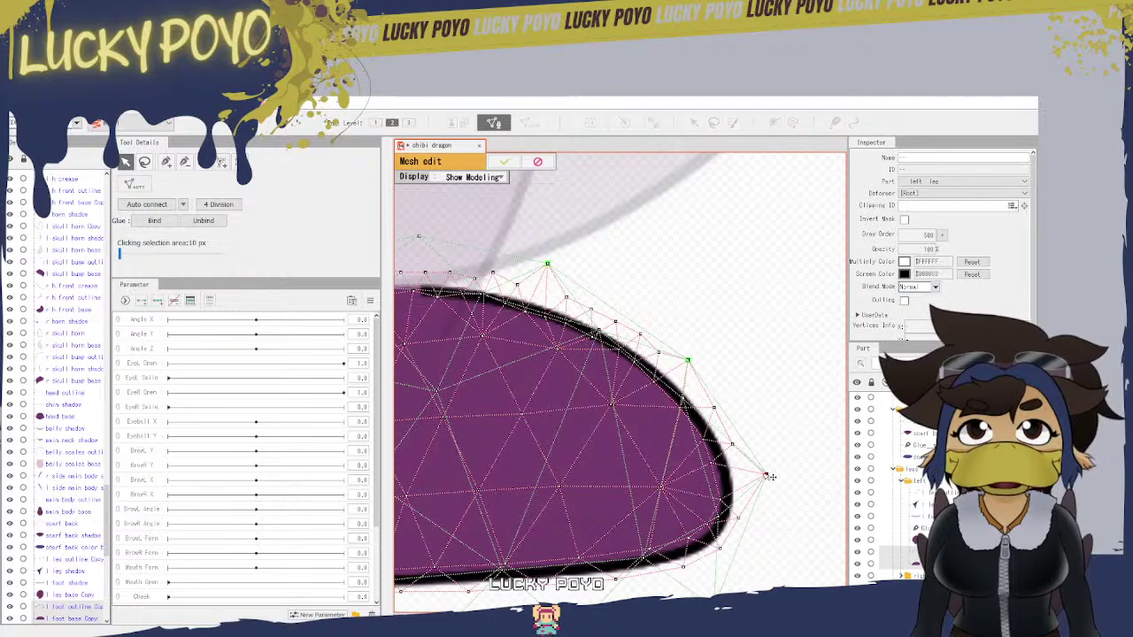
{"action": "left_click_drag", "start_coordinate": [755, 459], "coordinate": [797, 501]}
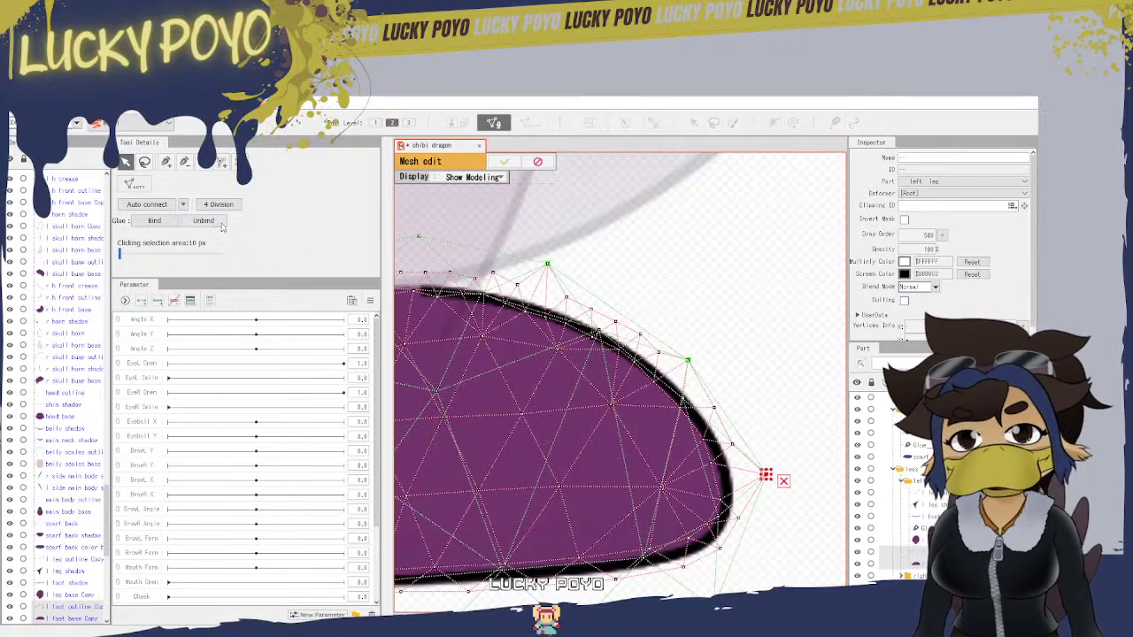
{"action": "left_click", "coordinate": [155, 222]}
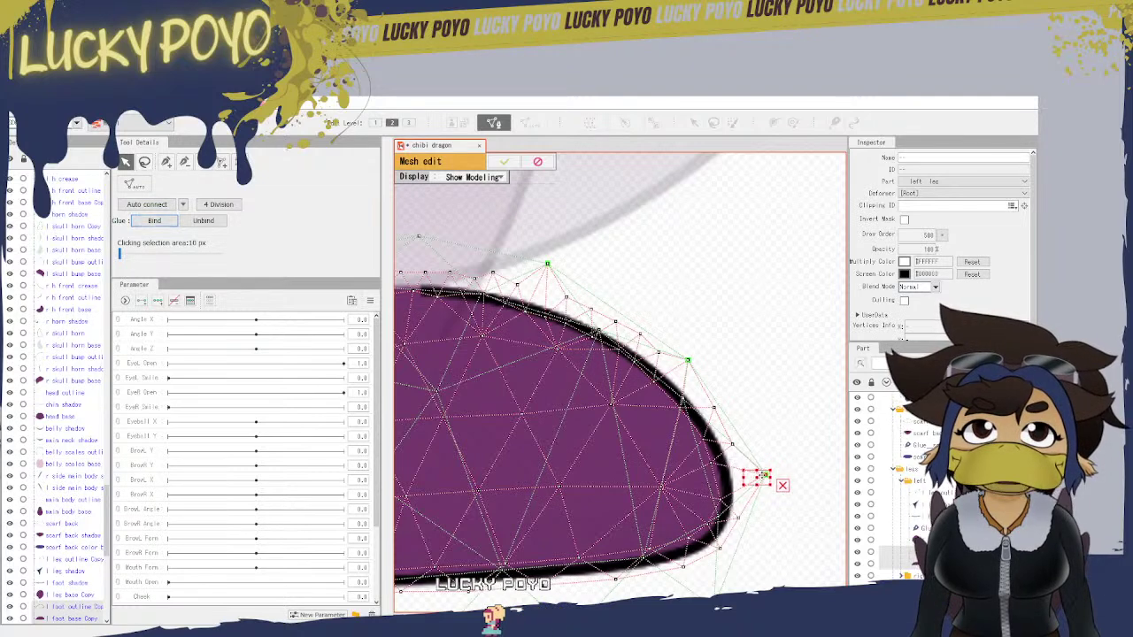
Step: Reposition the glued vertices outside the foot's right tip and upper-right curve, and move the unglued vertex between them closer to the edge
{"action": "left_click_drag", "start_coordinate": [767, 474], "coordinate": [759, 488]}
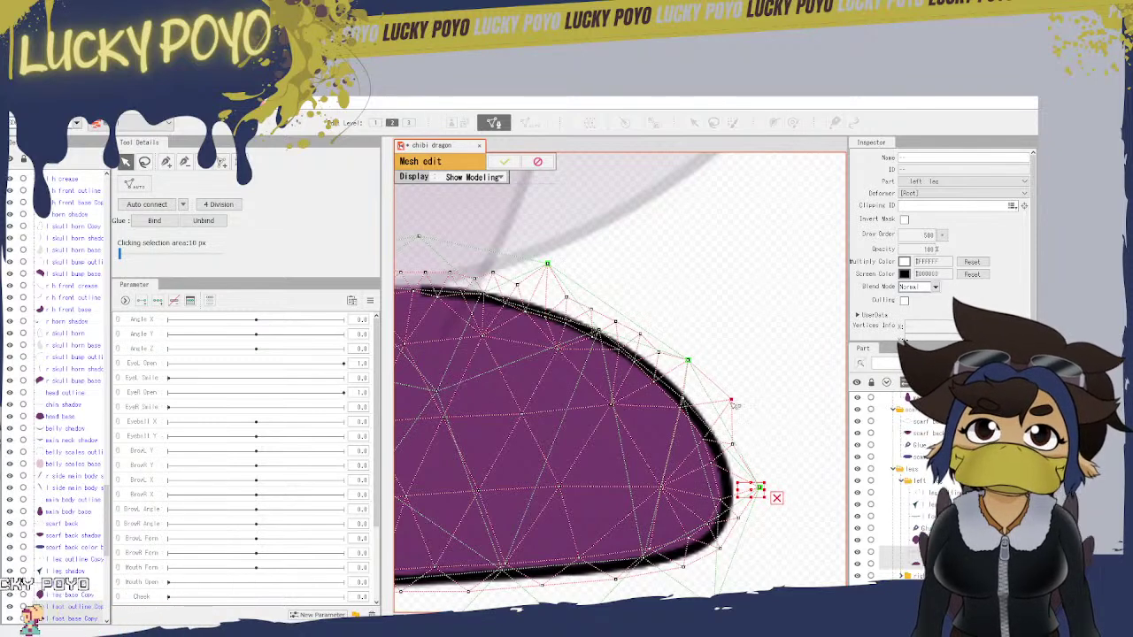
{"action": "left_click_drag", "start_coordinate": [698, 413], "coordinate": [710, 410]}
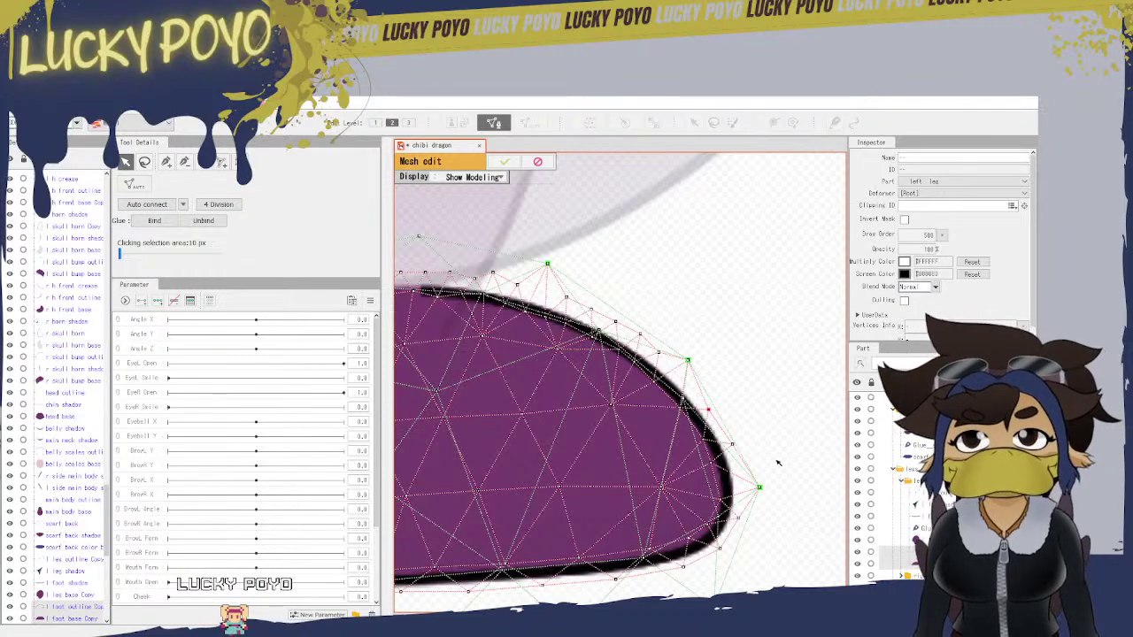
{"action": "mouse_move", "coordinate": [762, 486]}
{"action": "left_mouse_down"}
{"action": "mouse_move", "coordinate": [784, 474]}
{"action": "mouse_move", "coordinate": [782, 486]}
{"action": "left_mouse_up"}
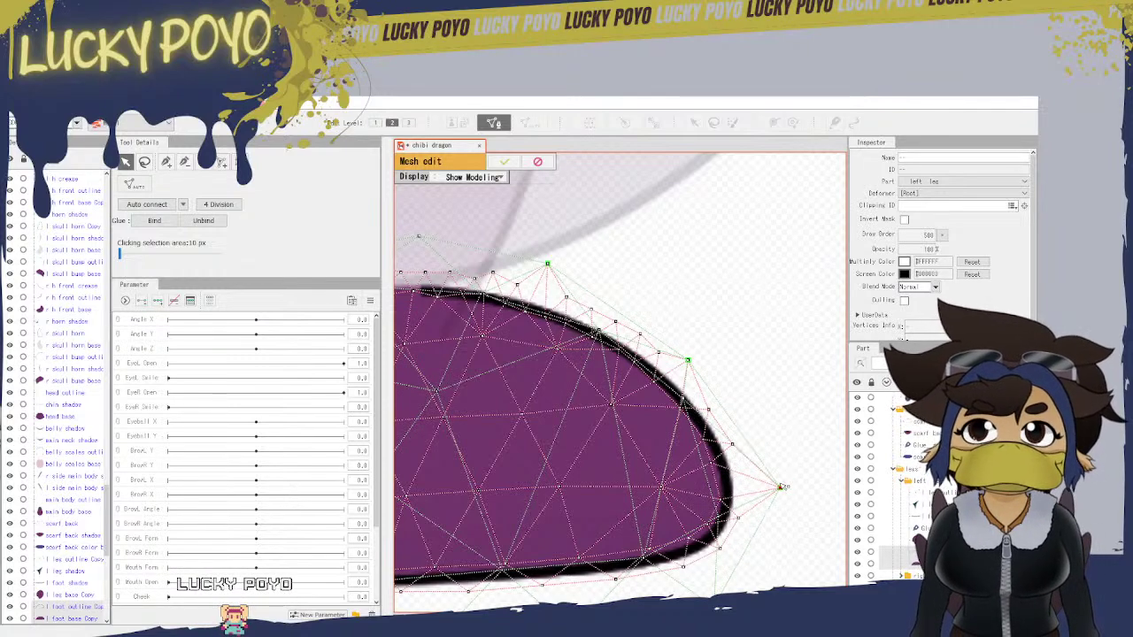
{"action": "left_click_drag", "start_coordinate": [689, 367], "coordinate": [701, 356]}
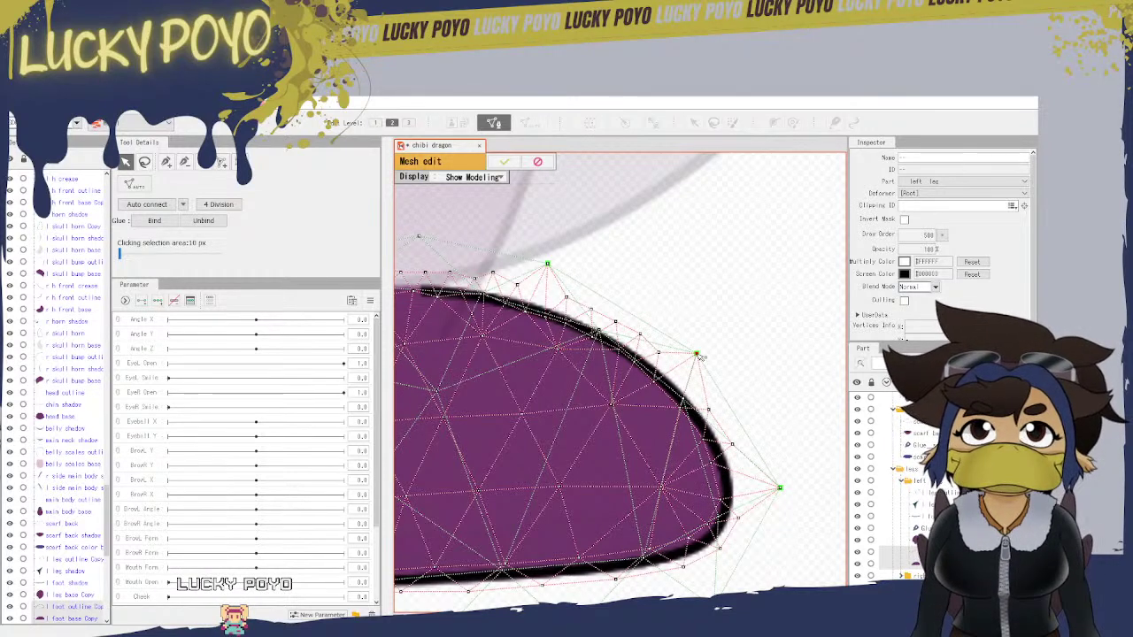
Step: Align and glue the outline and base vertices inside the foot's lower-right curve and the pair along the bottom edge
{"action": "left_click_drag", "start_coordinate": [769, 537], "coordinate": [820, 432]}
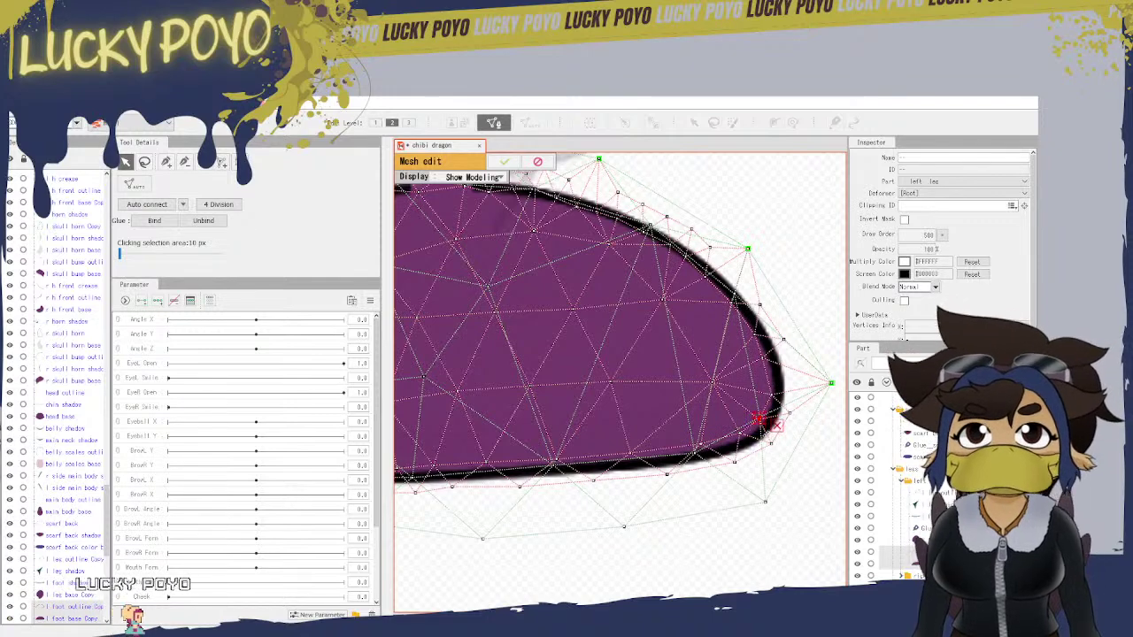
{"action": "left_click", "coordinate": [760, 417]}
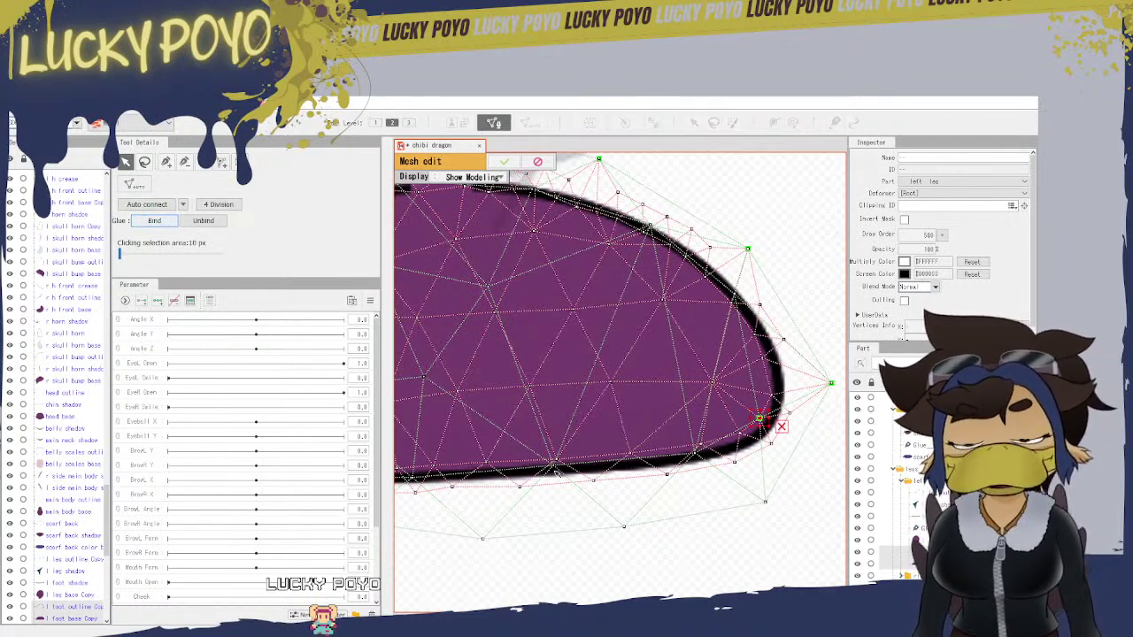
{"action": "left_click_drag", "start_coordinate": [556, 466], "coordinate": [560, 461]}
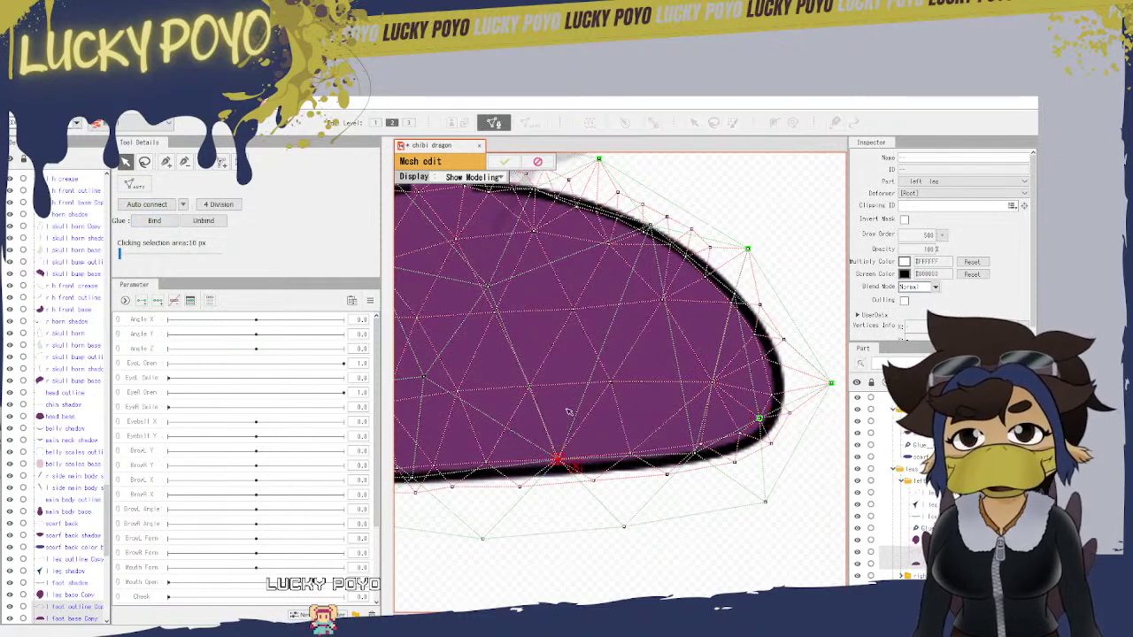
{"action": "left_click", "coordinate": [156, 221]}
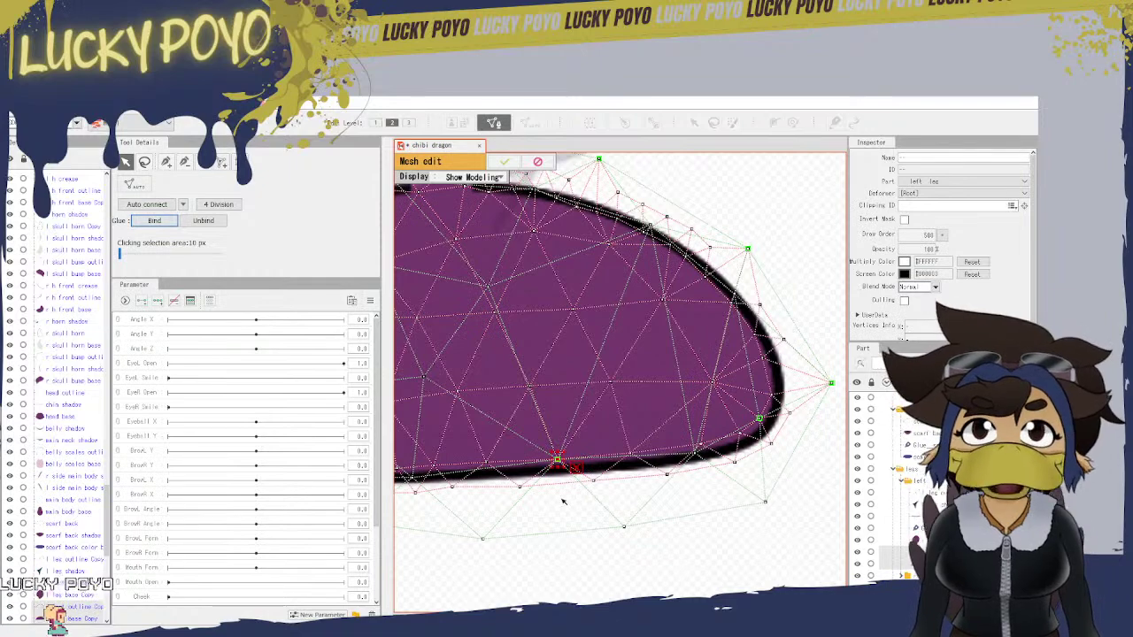
Step: Move the next vertex toward the middle of the foot's bottom edge onto its matching vertex and glue the pair
{"action": "left_click_drag", "start_coordinate": [418, 530], "coordinate": [611, 542]}
{"action": "scroll", "coordinate": [611, 543], "scroll_direction": "up", "scroll_amount": 2}
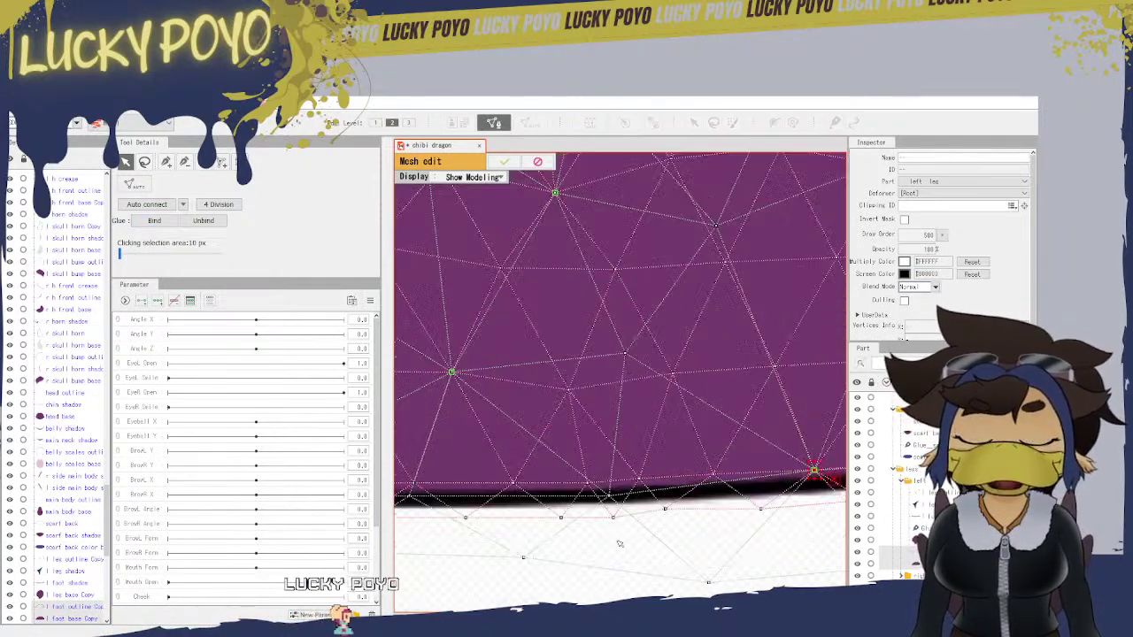
{"action": "left_click_drag", "start_coordinate": [613, 498], "coordinate": [591, 485]}
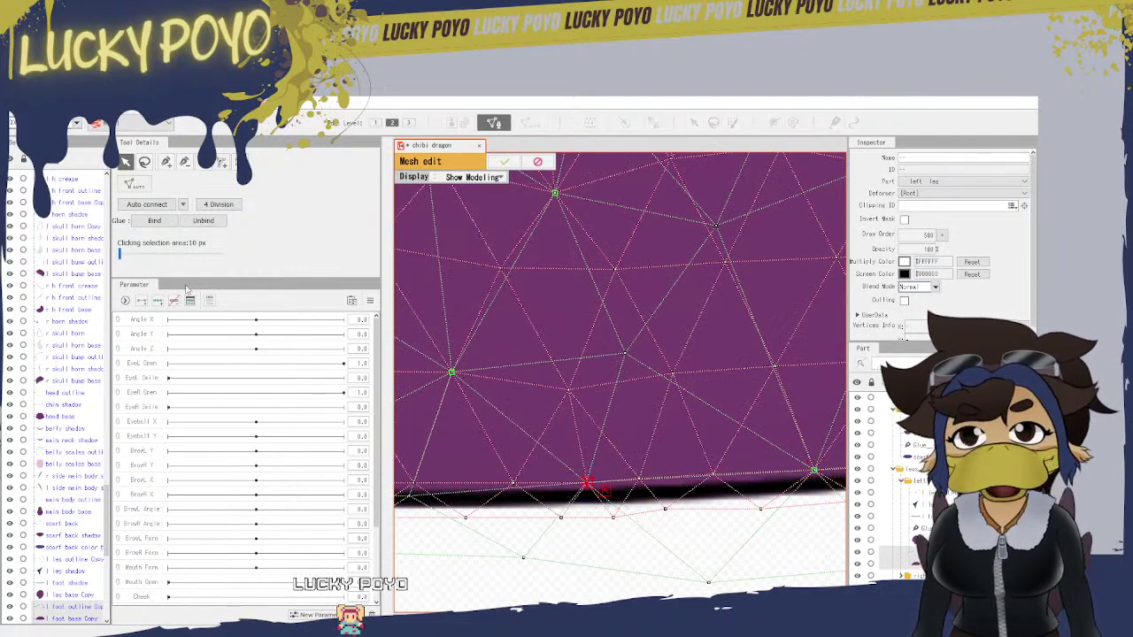
{"action": "left_click", "coordinate": [161, 225]}
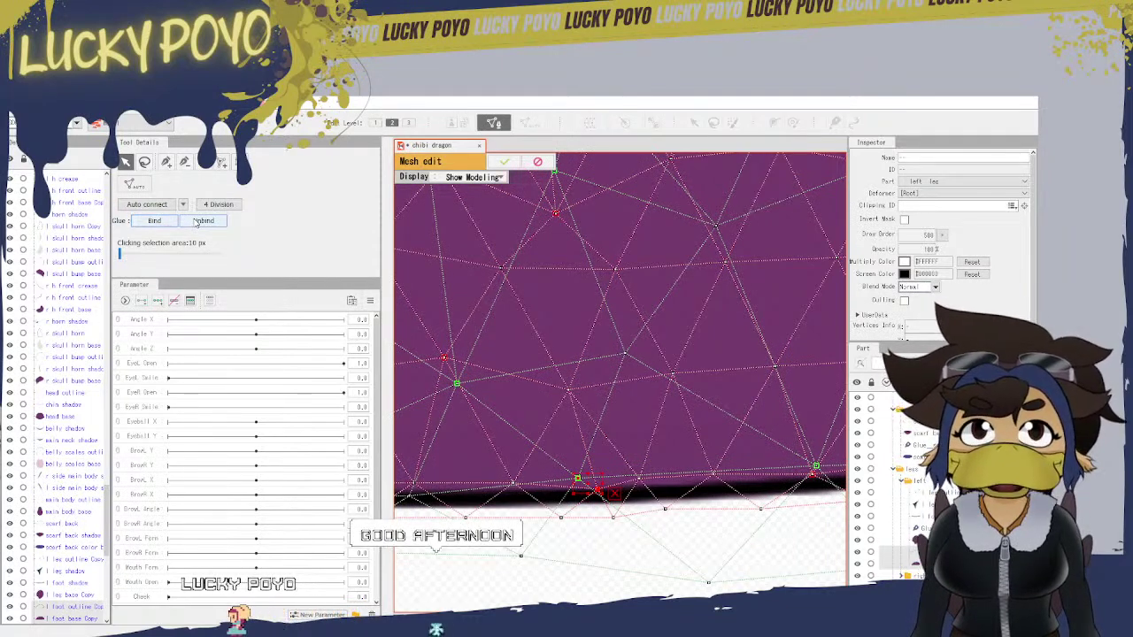
{"action": "left_click", "coordinate": [198, 222]}
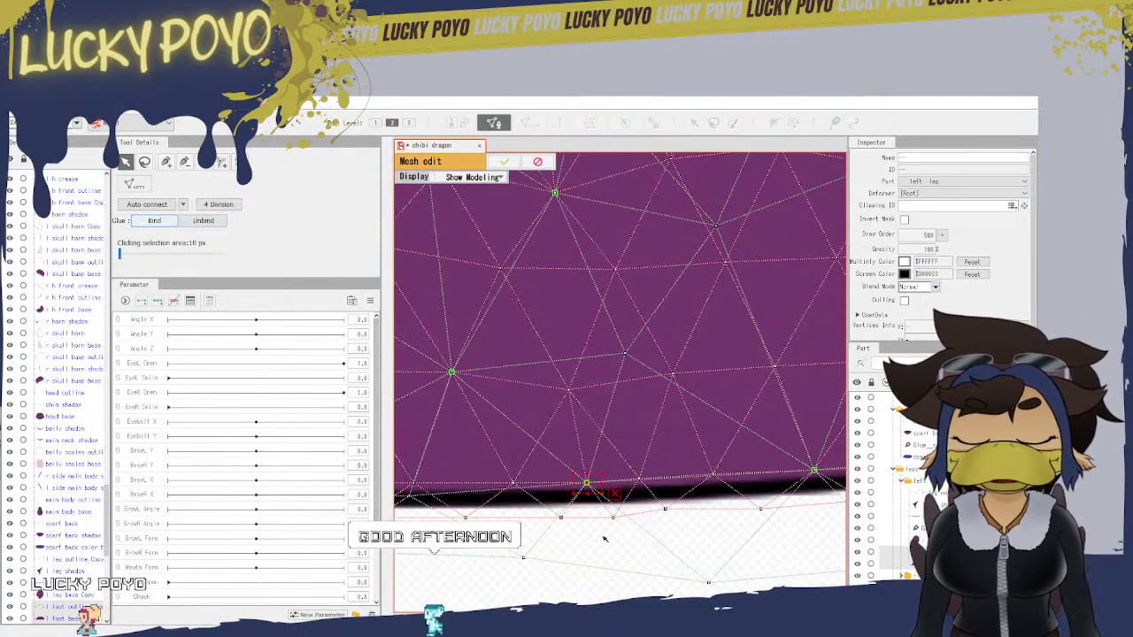
Step: Match and glue the next vertex pair along the bottom edge and the pair just below the outline near the foot's left corner
{"action": "left_click_drag", "start_coordinate": [533, 571], "coordinate": [788, 498]}
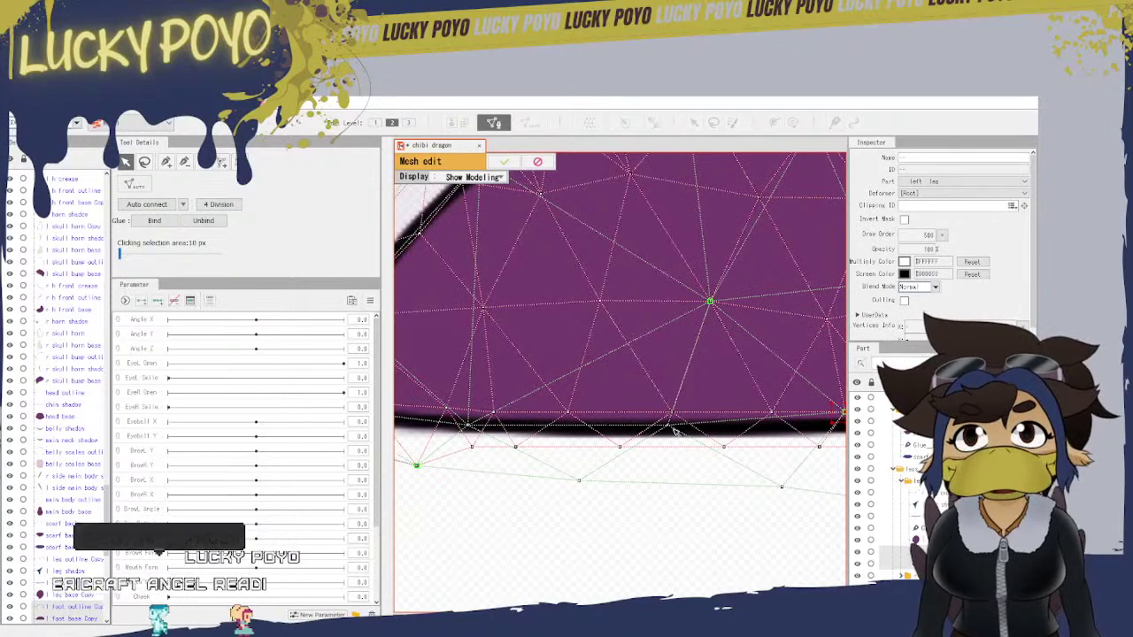
{"action": "left_click_drag", "start_coordinate": [670, 426], "coordinate": [674, 412]}
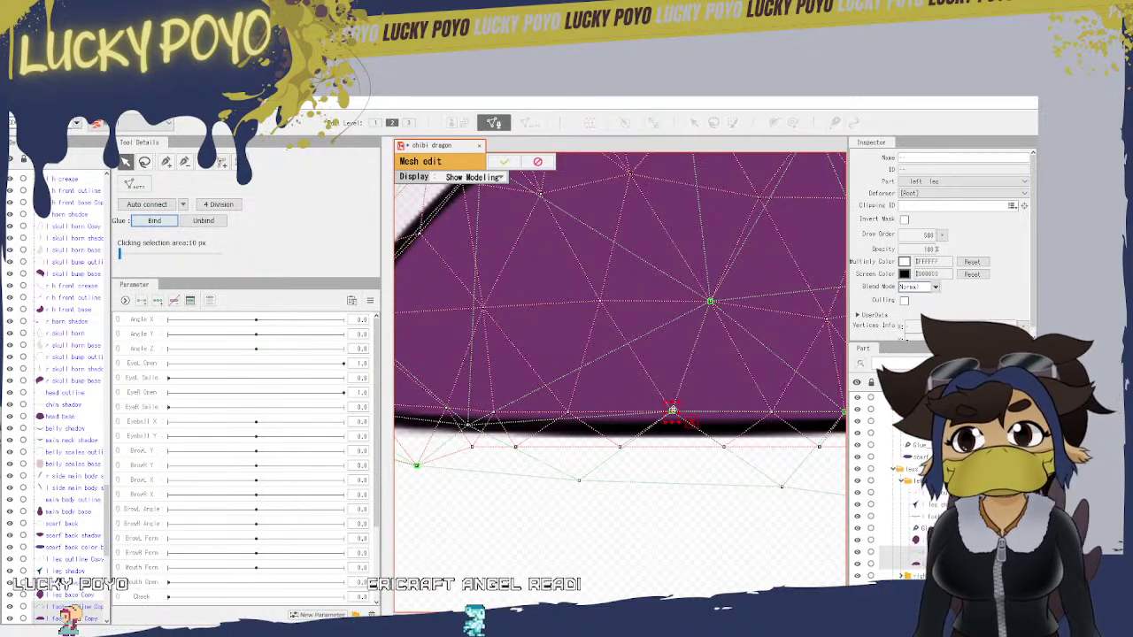
{"action": "left_click_drag", "start_coordinate": [596, 480], "coordinate": [781, 498]}
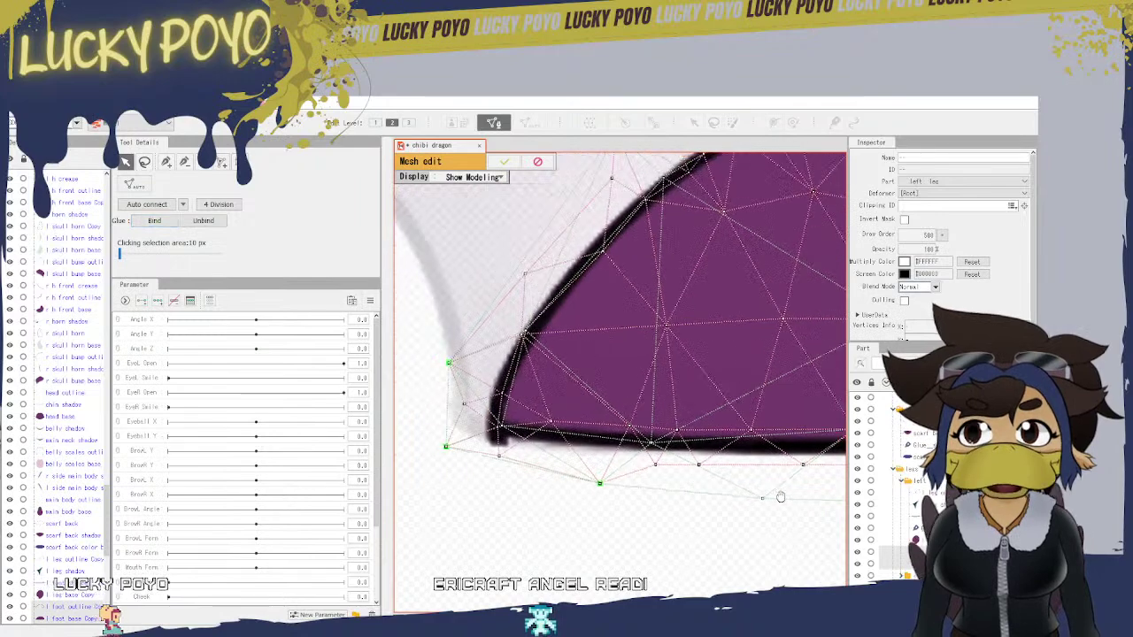
{"action": "left_click_drag", "start_coordinate": [654, 443], "coordinate": [657, 465]}
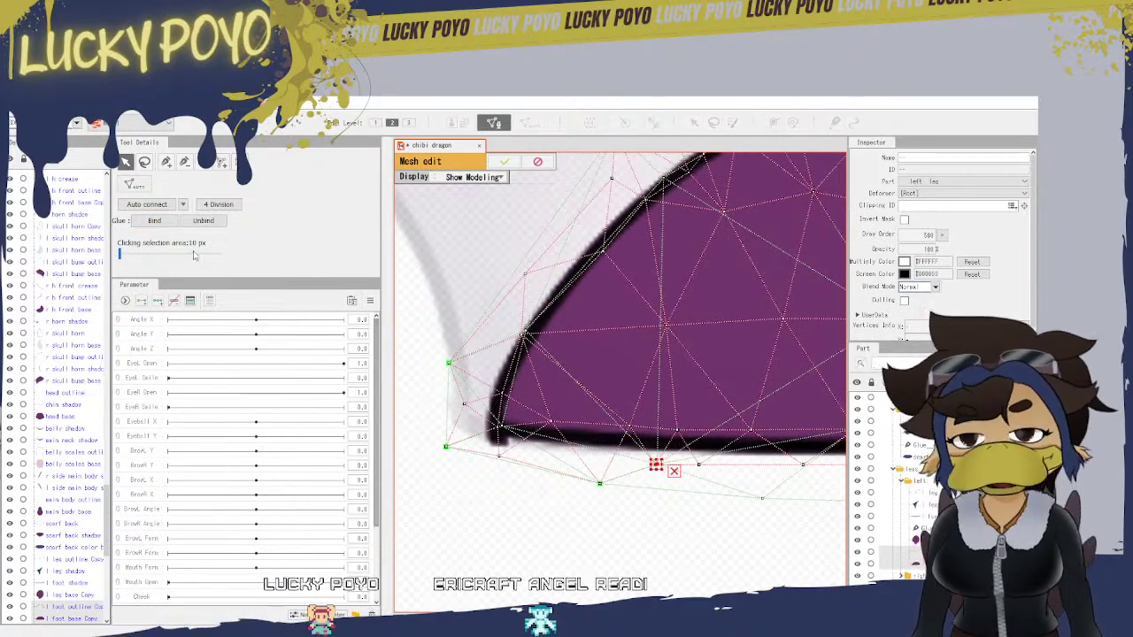
{"action": "left_click", "coordinate": [162, 222]}
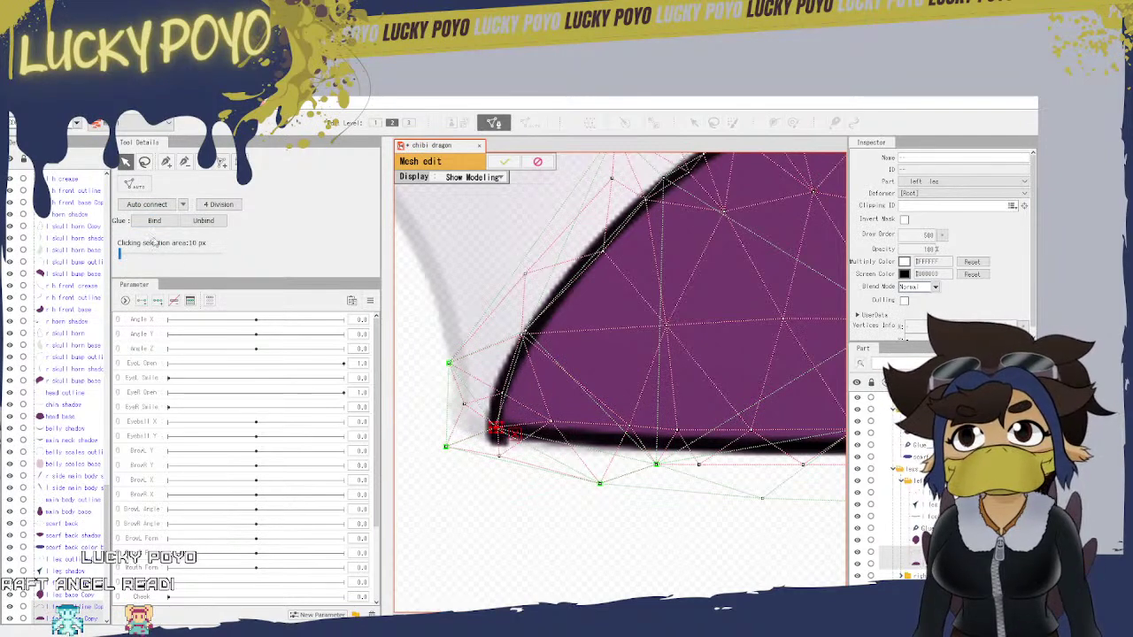
Step: Glue the vertex pair at the foot's bottom-left corner and the pair on the left curve just above it
{"action": "key", "text": "ctrl+z"}
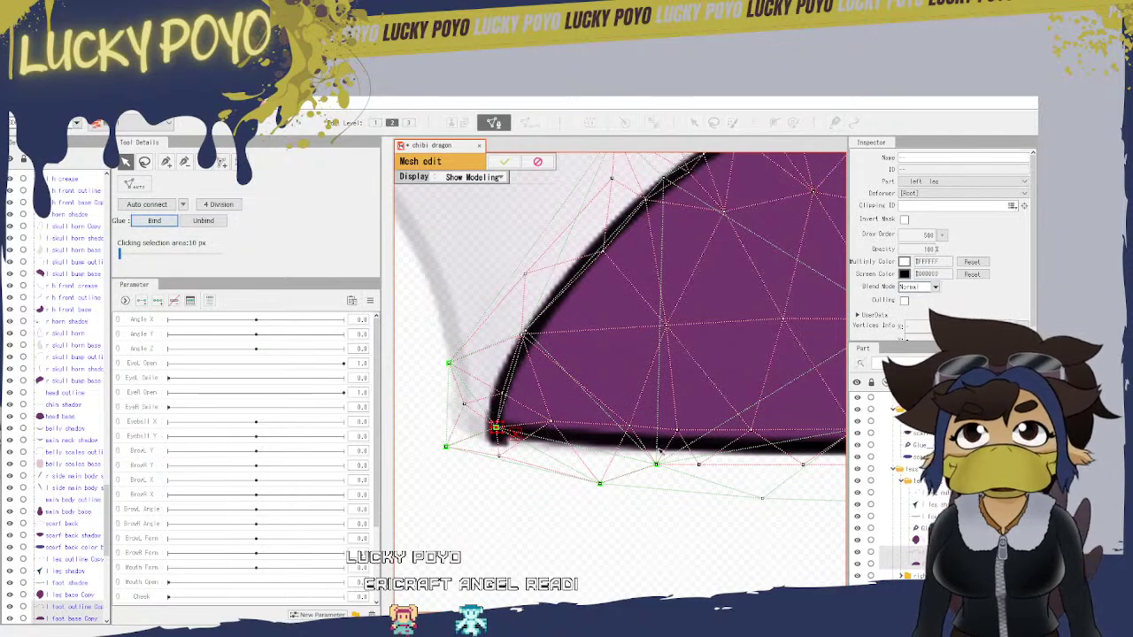
{"action": "left_click_drag", "start_coordinate": [517, 290], "coordinate": [478, 394]}
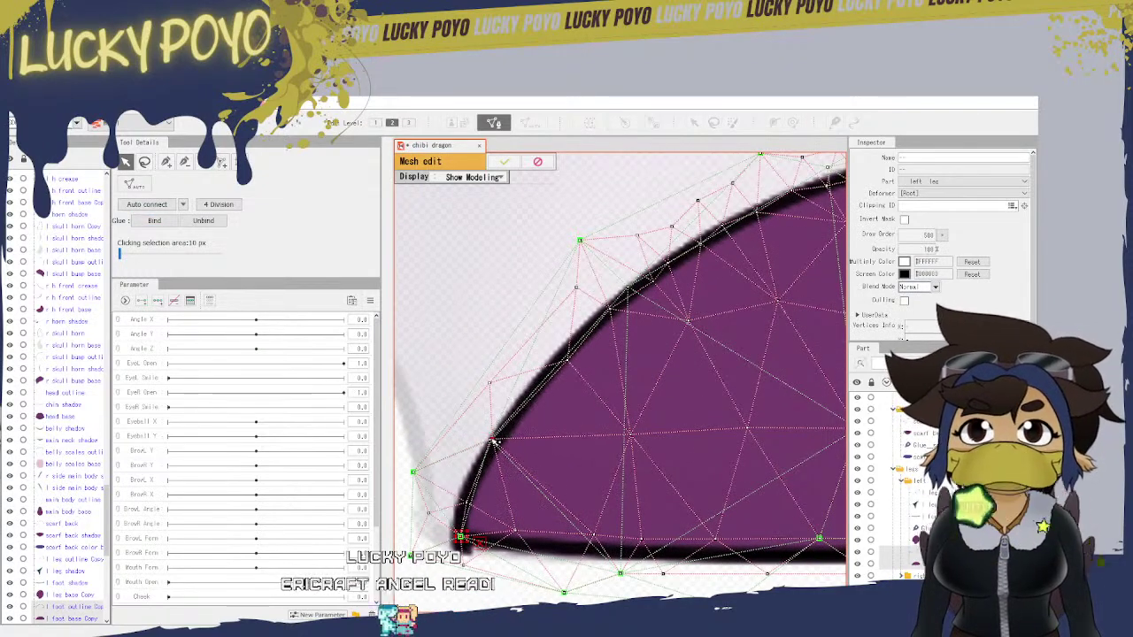
{"action": "left_click", "coordinate": [490, 440]}
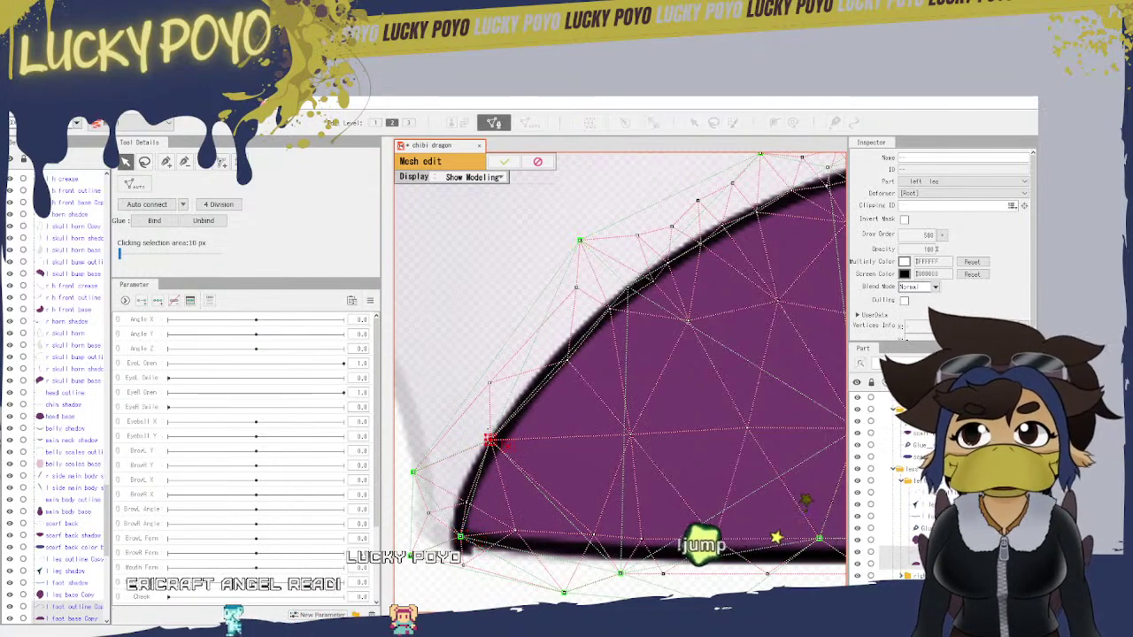
{"action": "left_click", "coordinate": [158, 221]}
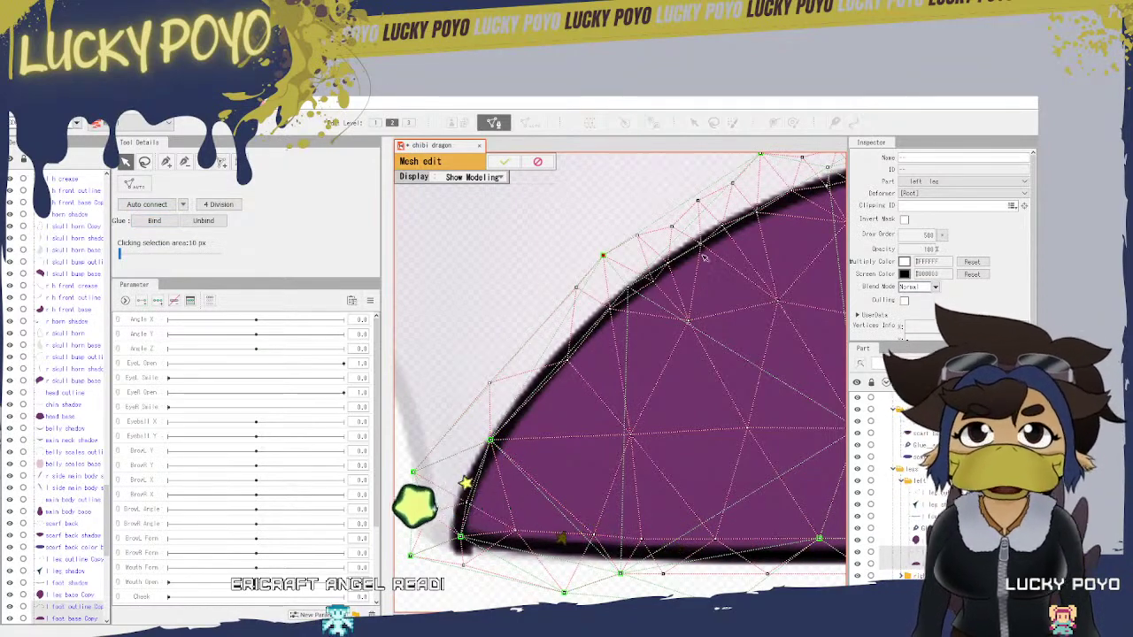
Step: Inspect the mesh along the foot's upper edge, left corner and bottom edge for vertices that are not glued
{"action": "left_click_drag", "start_coordinate": [704, 257], "coordinate": [622, 407]}
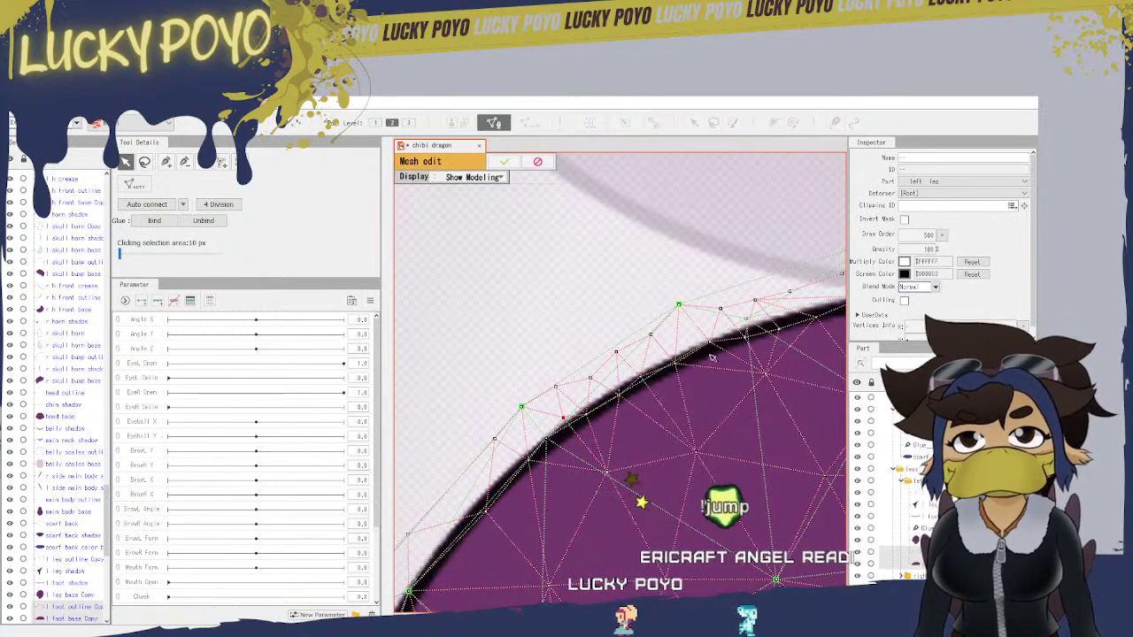
{"action": "left_click_drag", "start_coordinate": [710, 357], "coordinate": [447, 493]}
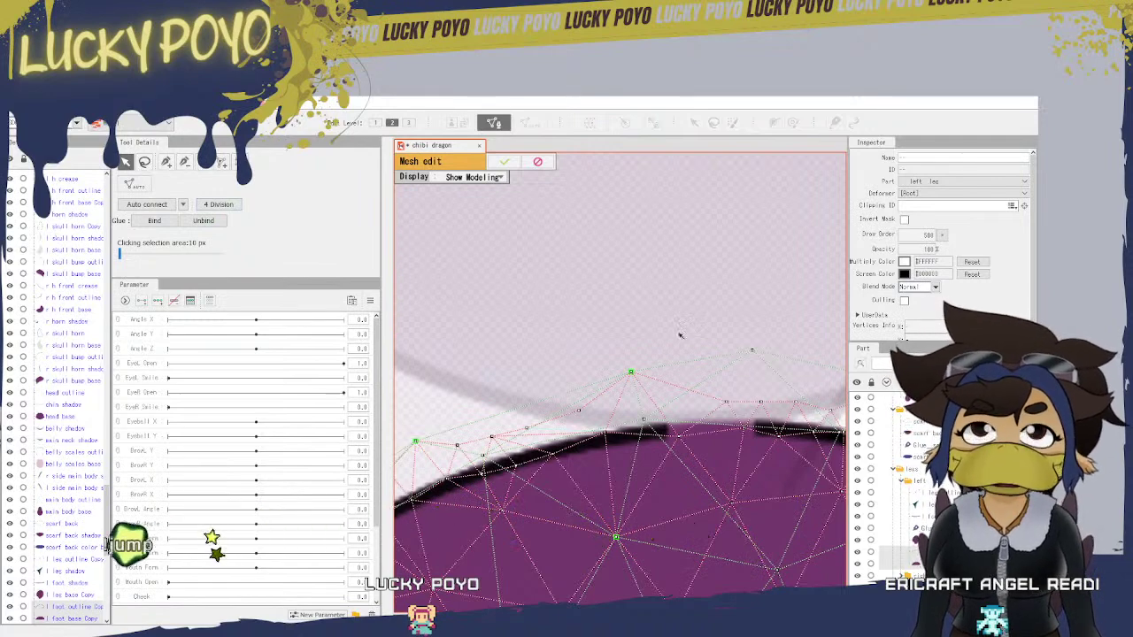
{"action": "left_click_drag", "start_coordinate": [763, 467], "coordinate": [555, 384]}
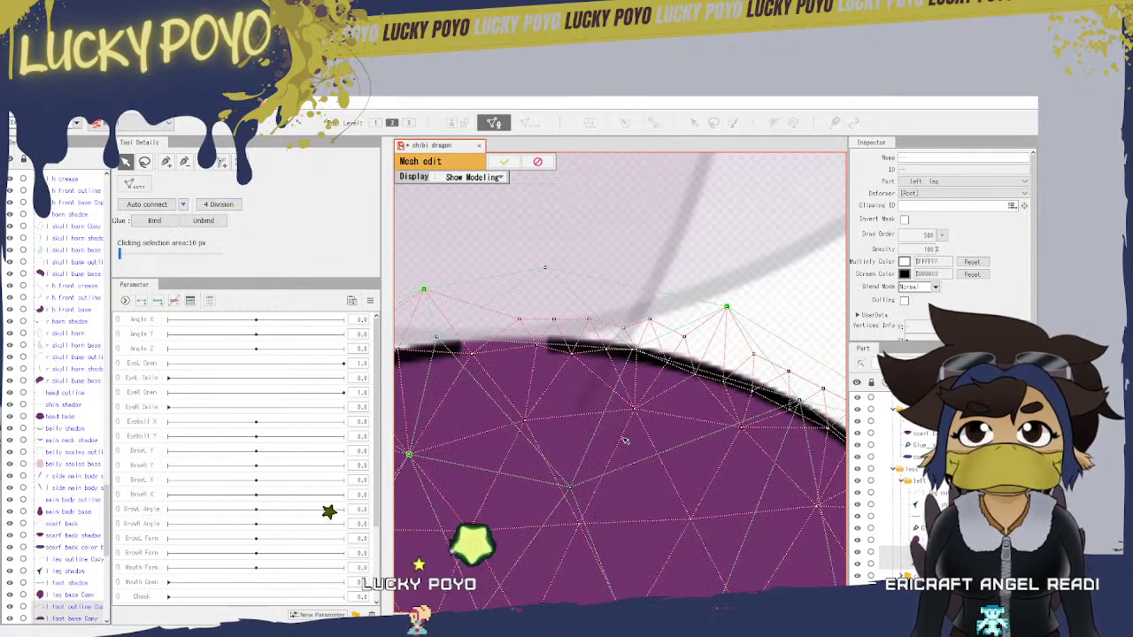
{"action": "scroll", "coordinate": [659, 345], "scroll_direction": "down", "scroll_amount": 5}
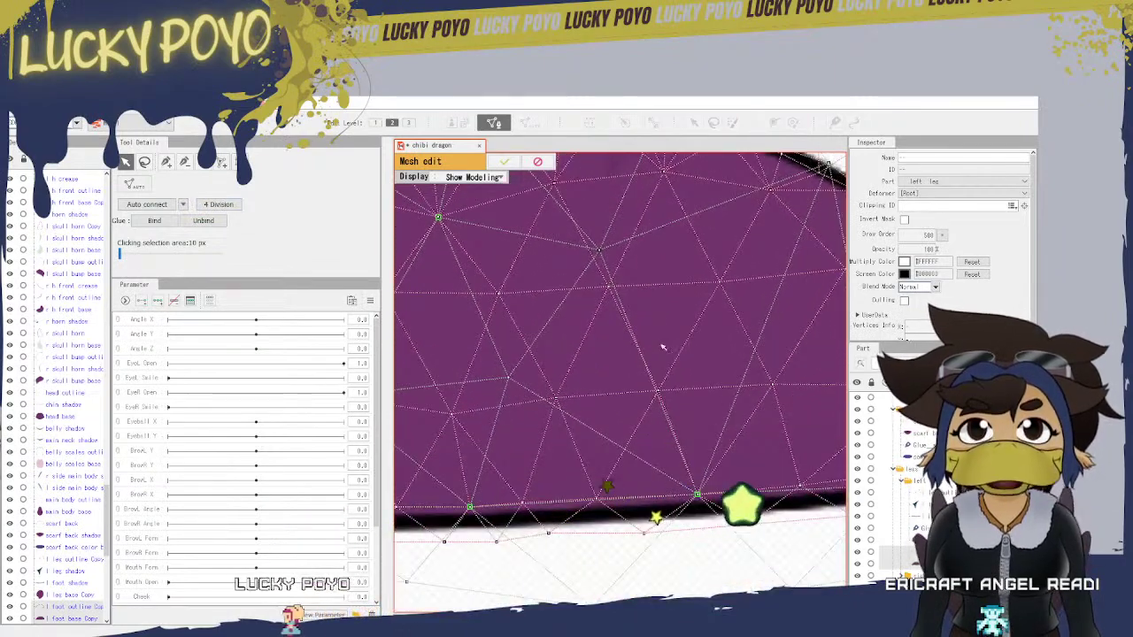
{"action": "left_click_drag", "start_coordinate": [558, 493], "coordinate": [904, 495]}
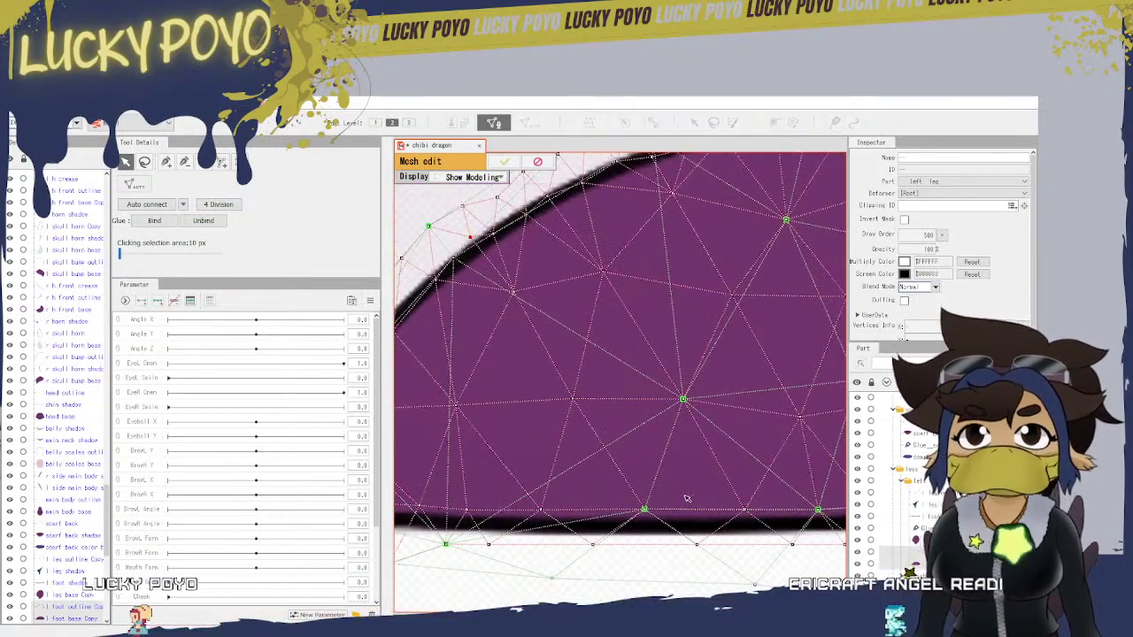
{"action": "scroll", "coordinate": [686, 495], "scroll_direction": "down", "scroll_amount": 3}
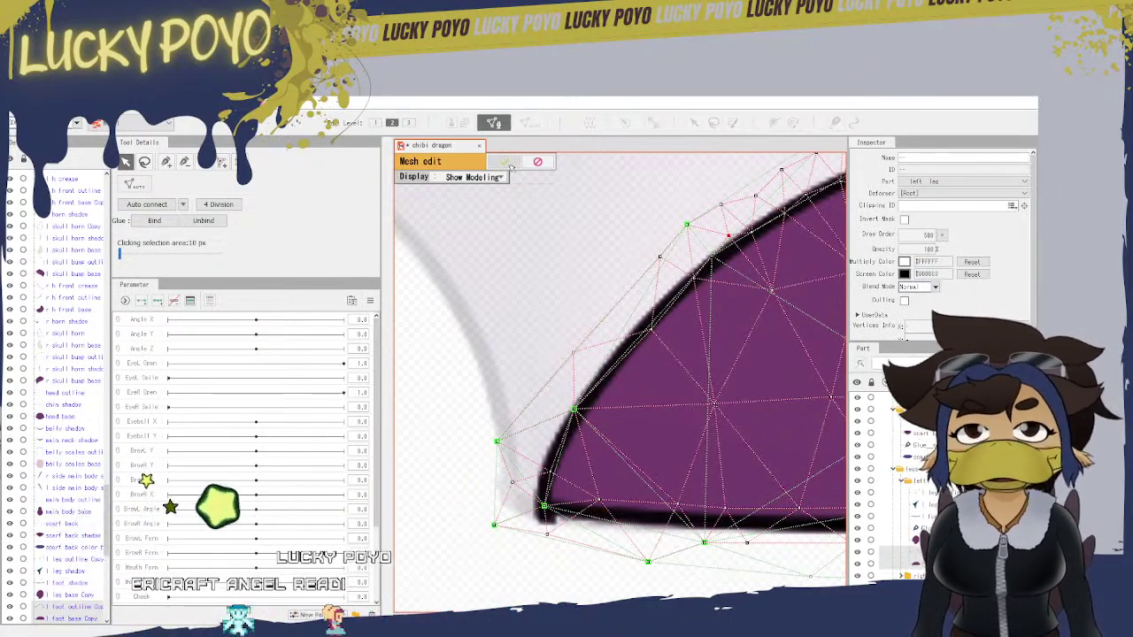
{"action": "scroll", "coordinate": [483, 481], "scroll_direction": "up", "scroll_amount": 3}
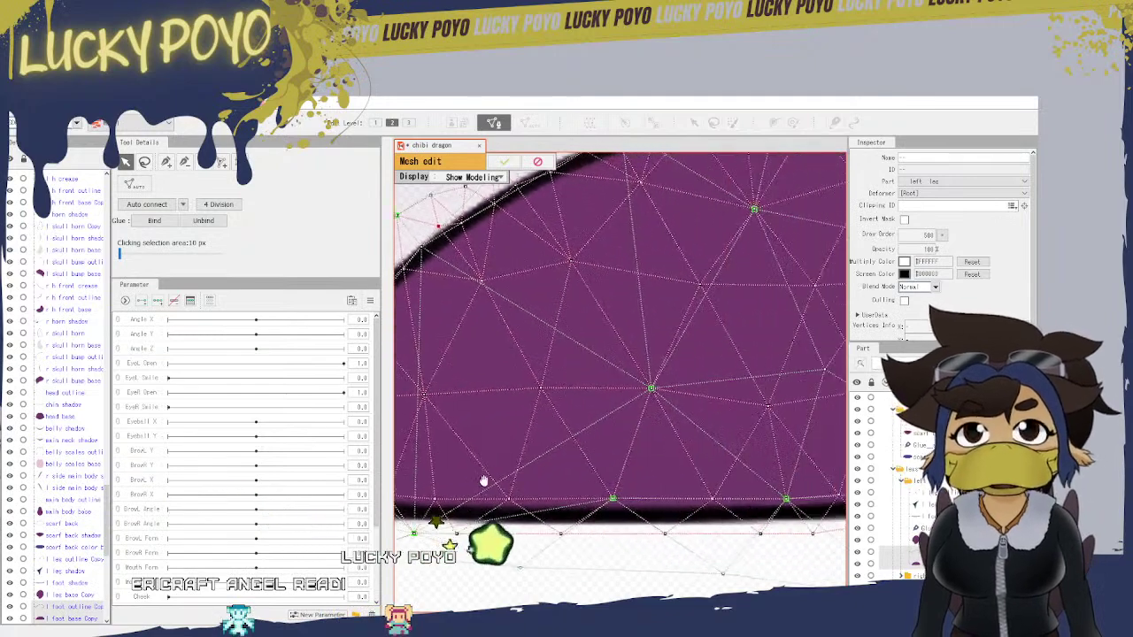
{"action": "left_click_drag", "start_coordinate": [483, 480], "coordinate": [449, 477]}
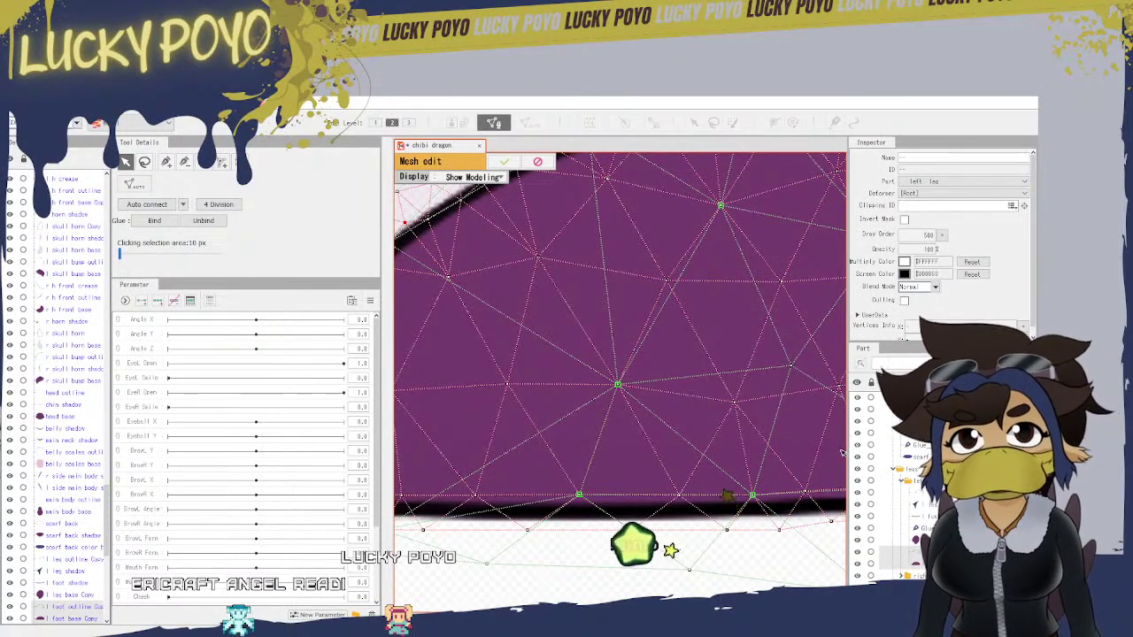
{"action": "left_click_drag", "start_coordinate": [807, 446], "coordinate": [674, 438]}
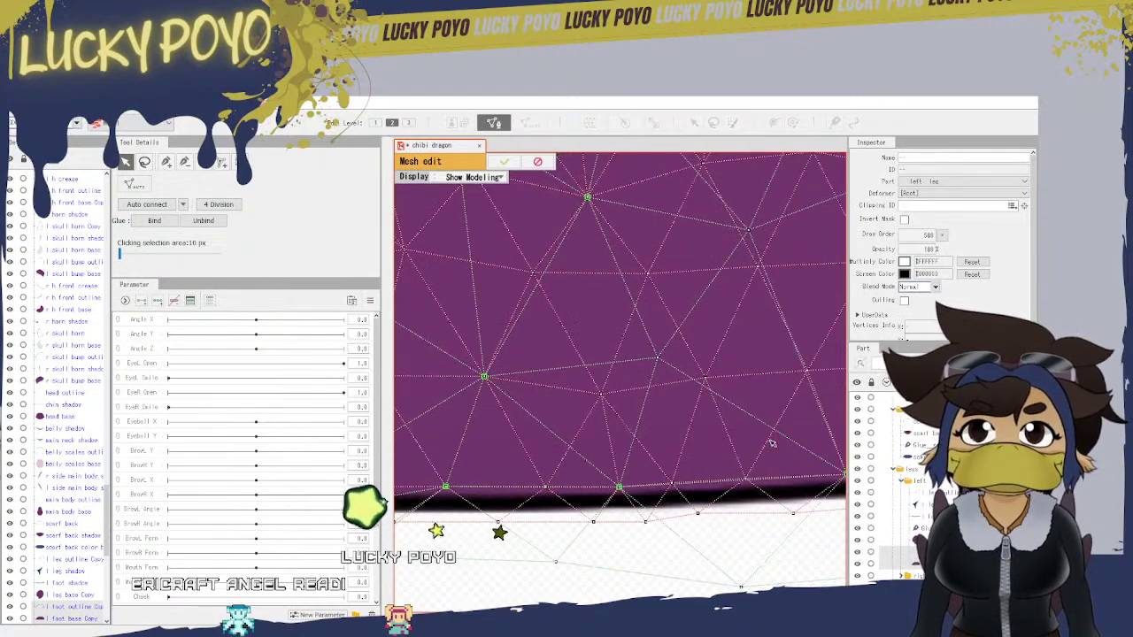
{"action": "scroll", "coordinate": [771, 442], "scroll_direction": "up", "scroll_amount": 1}
{"action": "scroll", "coordinate": [700, 448], "scroll_direction": "down", "scroll_amount": 2}
{"action": "scroll", "coordinate": [578, 435], "scroll_direction": "up", "scroll_amount": 3}
{"action": "scroll", "coordinate": [739, 393], "scroll_direction": "down", "scroll_amount": 1}
Step: Align the outline and base vertices on the bottom edge just before the foot's lower-right curve and glue the pair
{"action": "left_click_drag", "start_coordinate": [774, 463], "coordinate": [404, 427]}
{"action": "left_click_drag", "start_coordinate": [814, 419], "coordinate": [490, 416]}
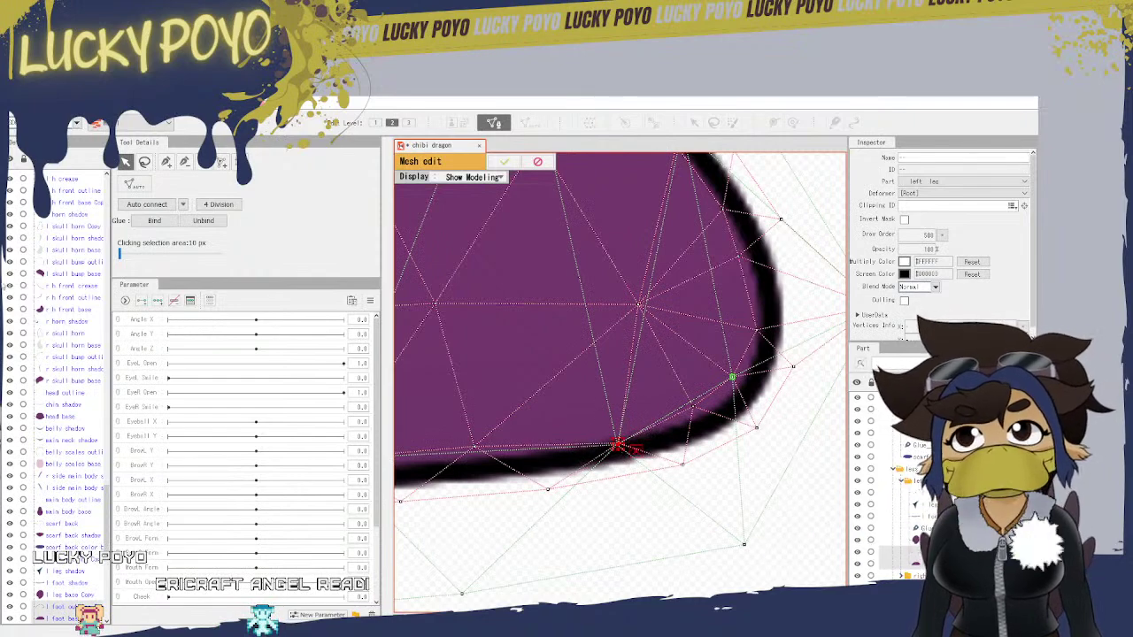
{"action": "left_click", "coordinate": [154, 221]}
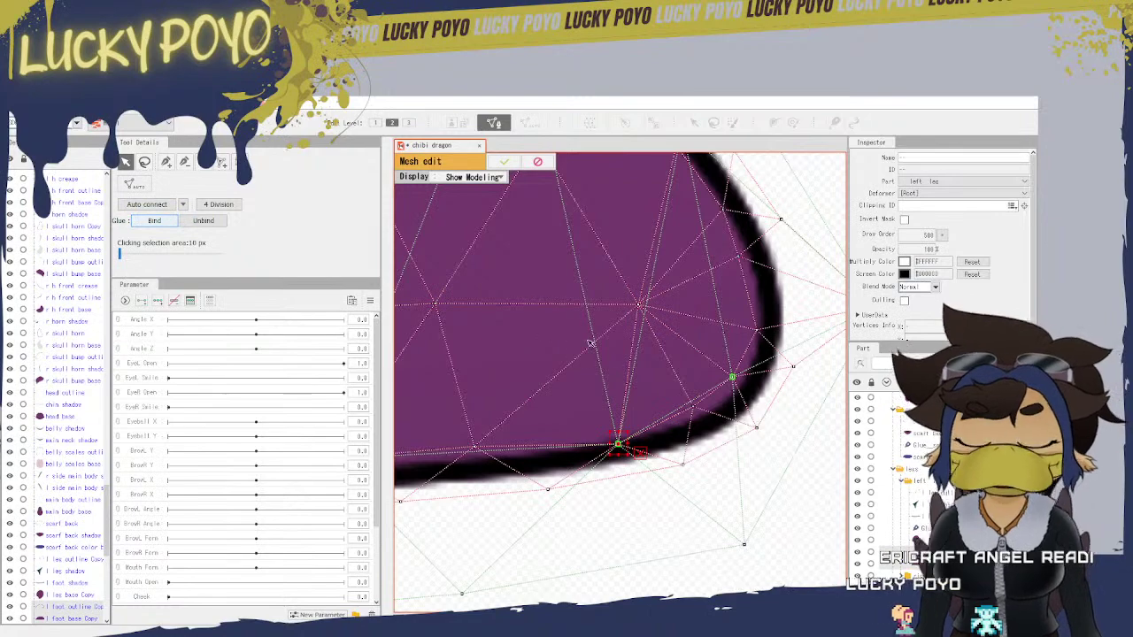
Step: Bring together and glue an outline and base vertex pair along the upper-right curve of the left foot
{"action": "left_click_drag", "start_coordinate": [781, 414], "coordinate": [605, 425]}
{"action": "left_click_drag", "start_coordinate": [556, 324], "coordinate": [688, 538]}
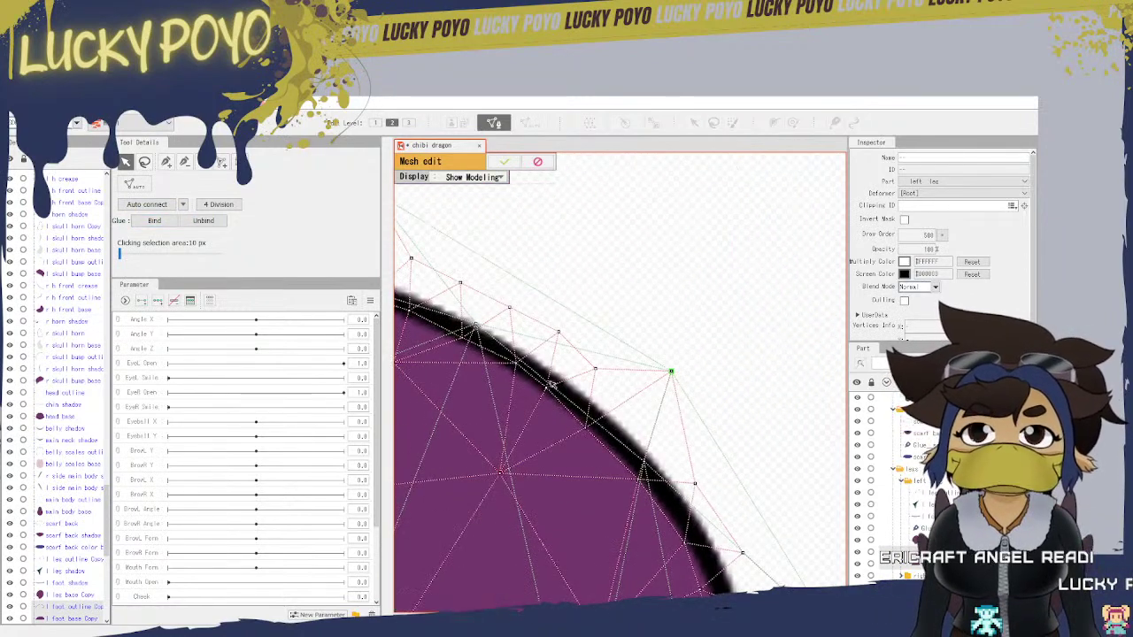
{"action": "left_click_drag", "start_coordinate": [514, 360], "coordinate": [731, 510]}
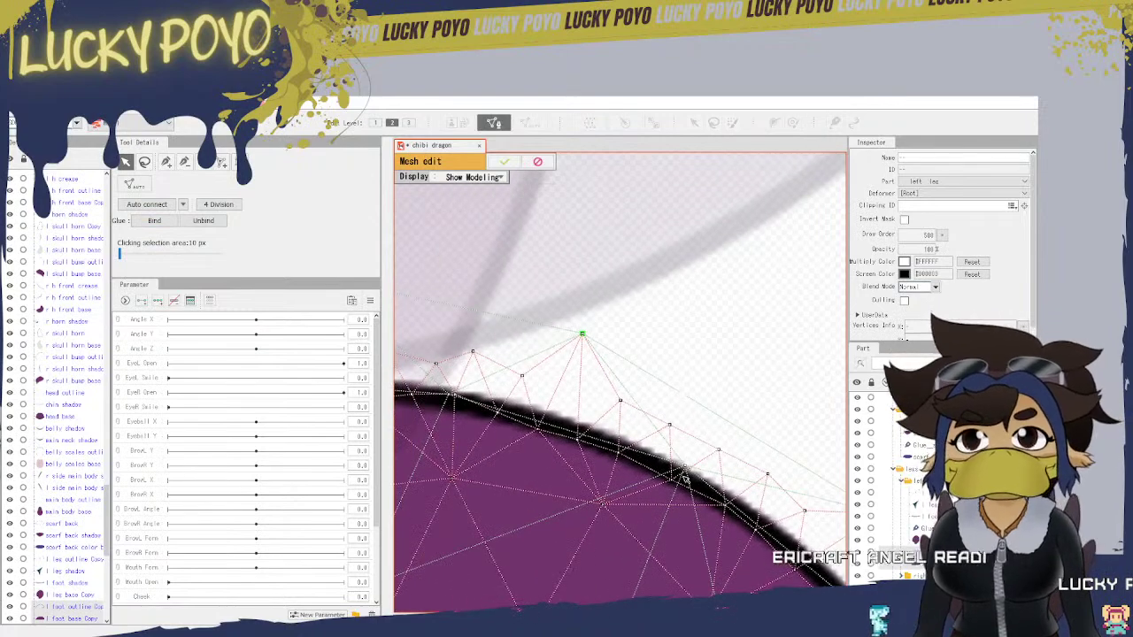
{"action": "left_click_drag", "start_coordinate": [687, 468], "coordinate": [707, 469]}
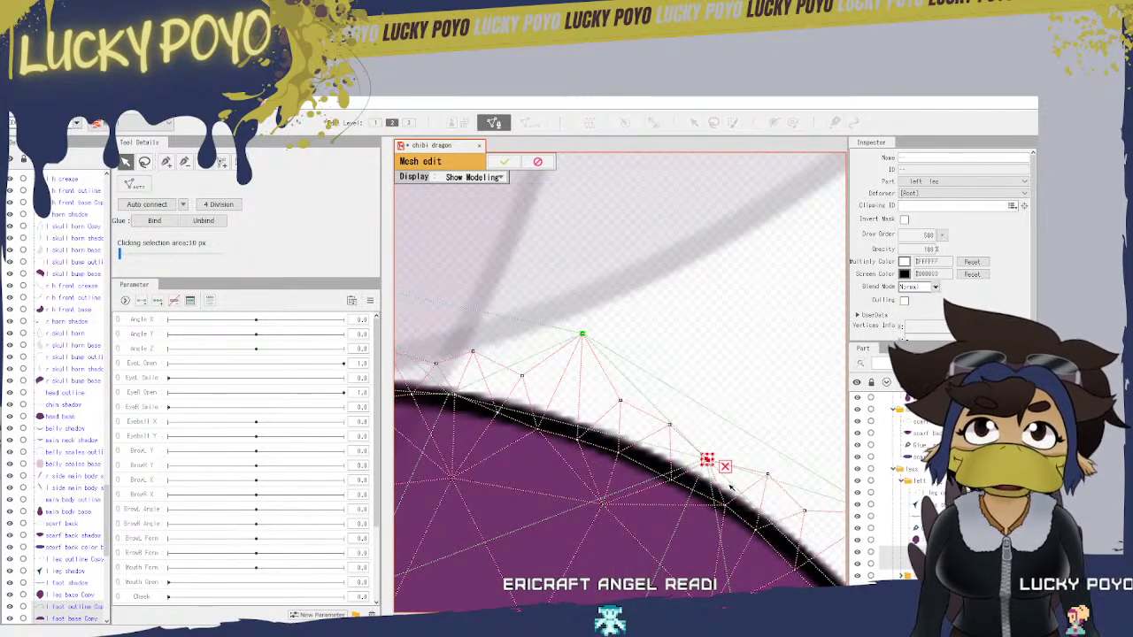
{"action": "left_click", "coordinate": [159, 222]}
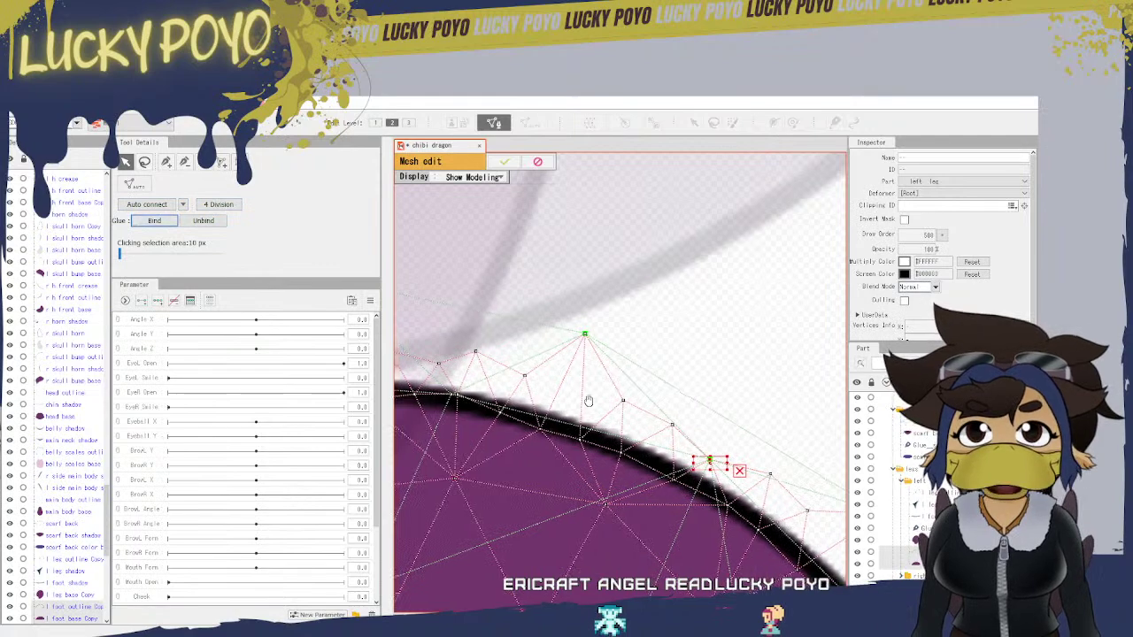
Step: Glue one outline and base vertex pair on each side of the gap in the foot's upper outline
{"action": "left_click_drag", "start_coordinate": [587, 399], "coordinate": [791, 400]}
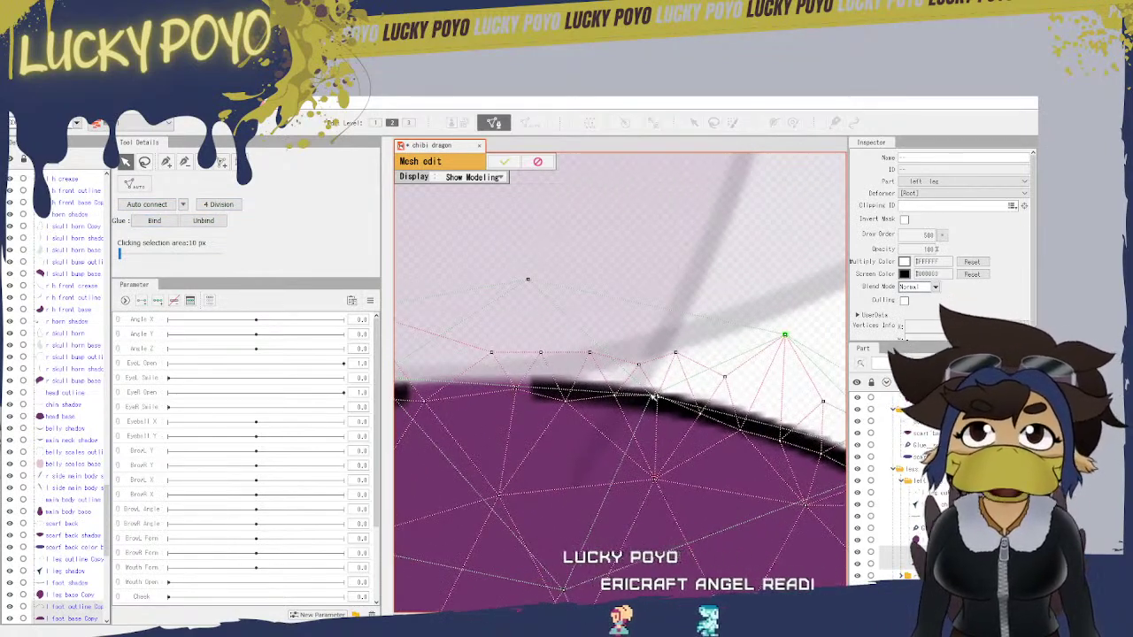
{"action": "left_click_drag", "start_coordinate": [639, 381], "coordinate": [674, 420]}
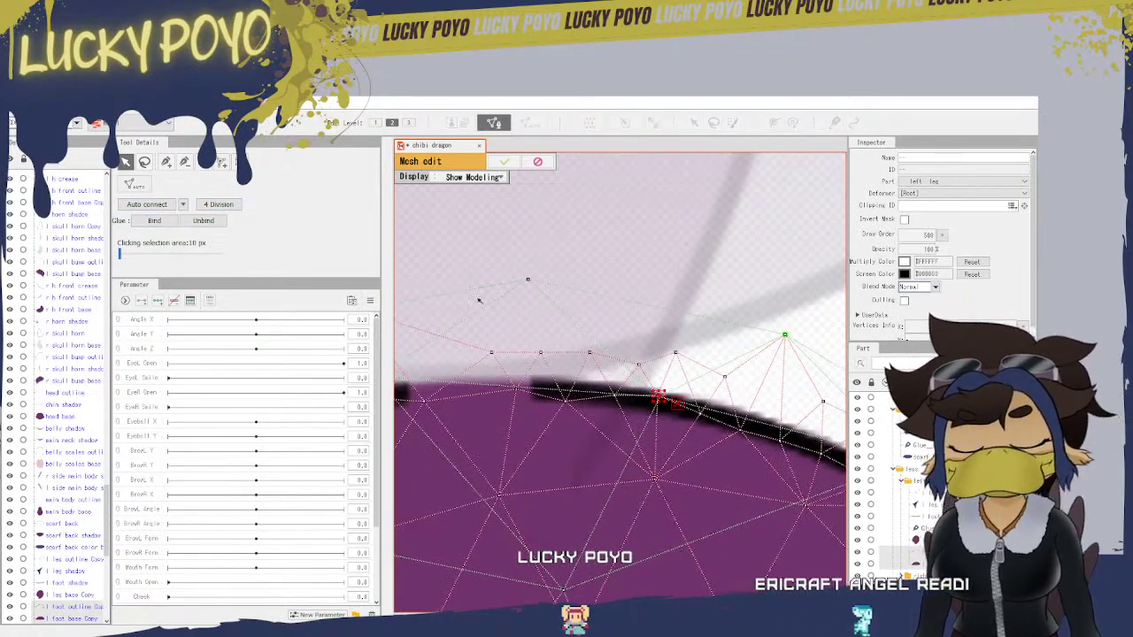
{"action": "left_click", "coordinate": [154, 221]}
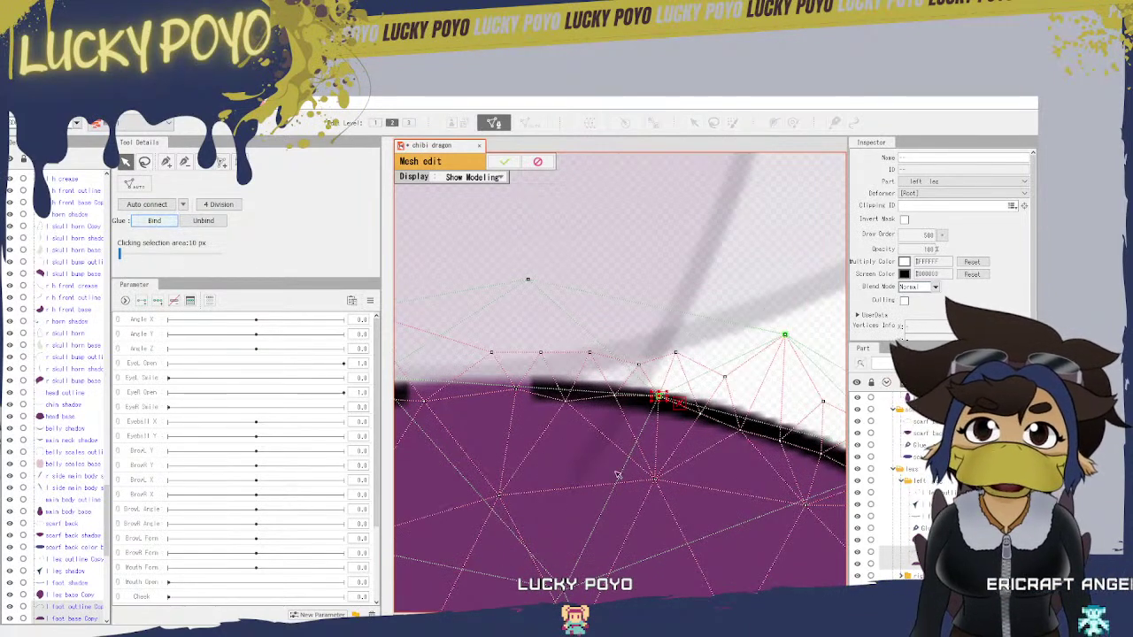
{"action": "left_click_drag", "start_coordinate": [508, 451], "coordinate": [767, 410]}
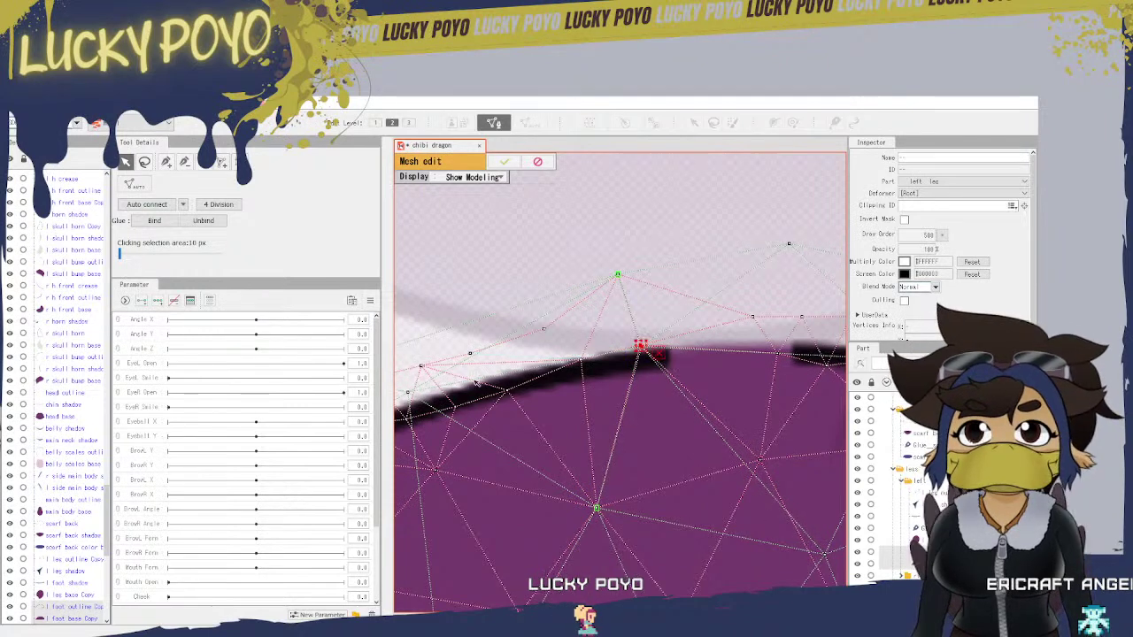
{"action": "left_click", "coordinate": [155, 221]}
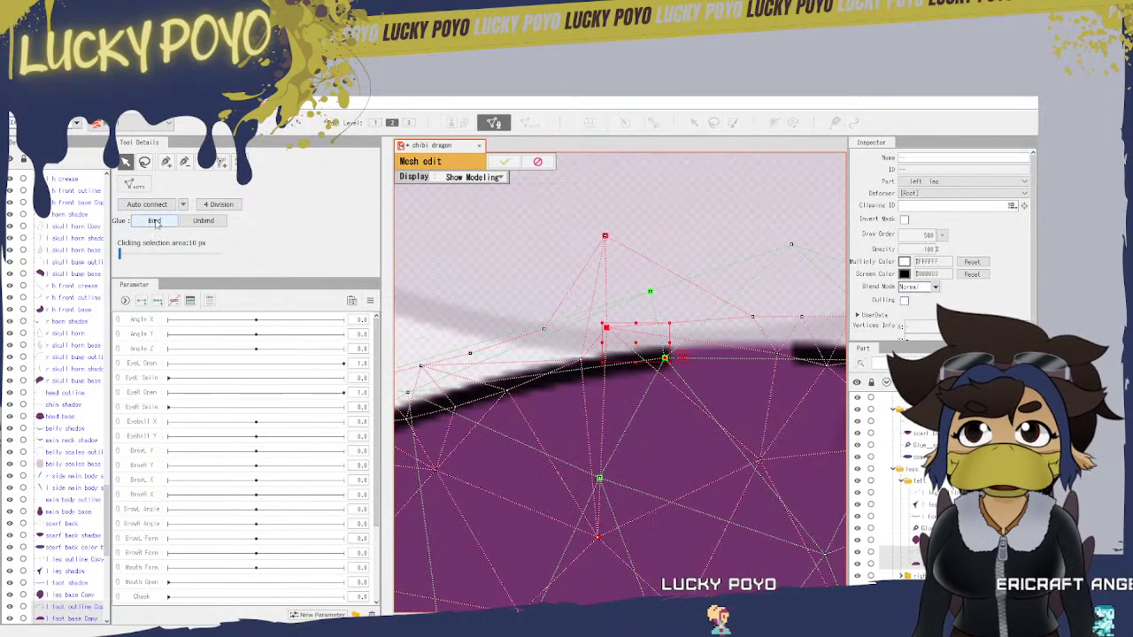
{"action": "left_click", "coordinate": [172, 223]}
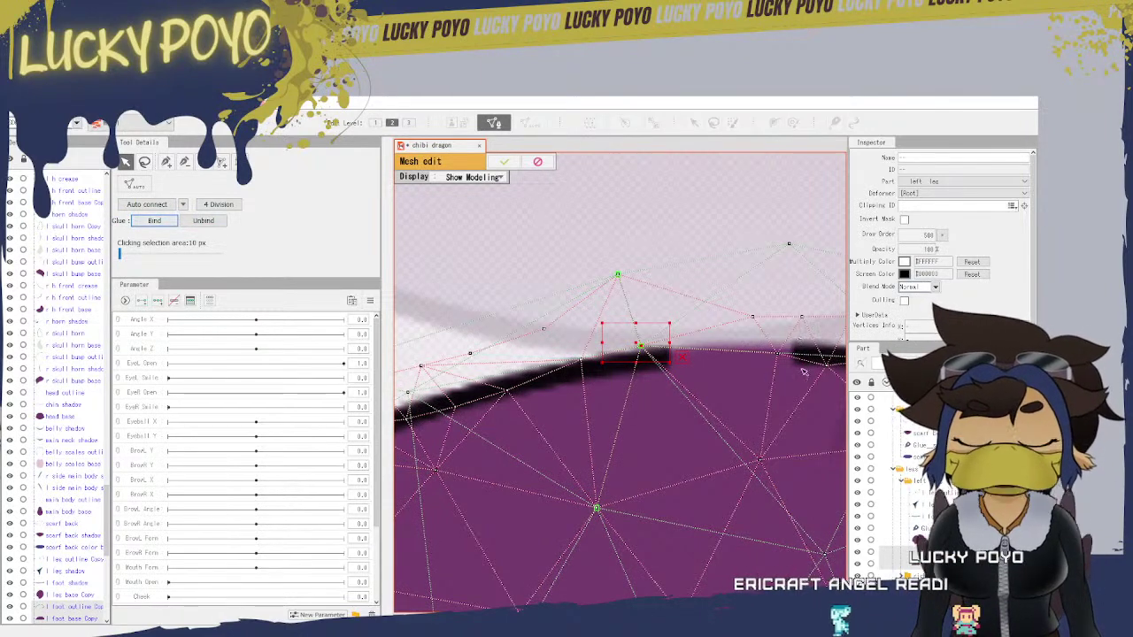
Step: Match and glue the outline and base vertices on the foot's upper-left curve
{"action": "left_click_drag", "start_coordinate": [562, 449], "coordinate": [844, 425]}
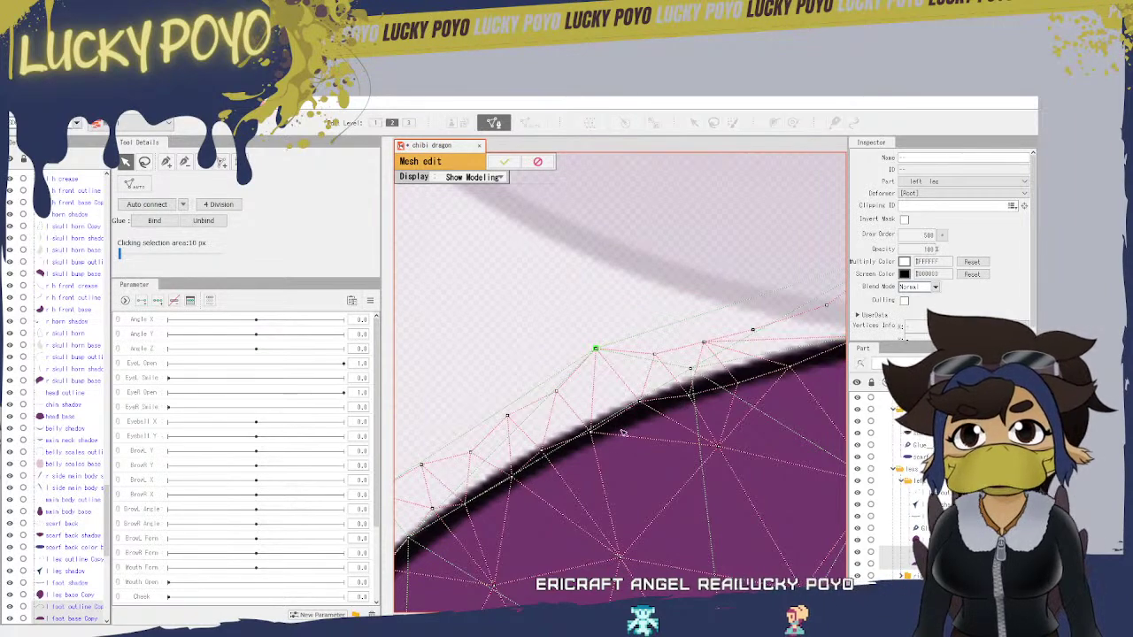
{"action": "left_click_drag", "start_coordinate": [631, 427], "coordinate": [755, 351]}
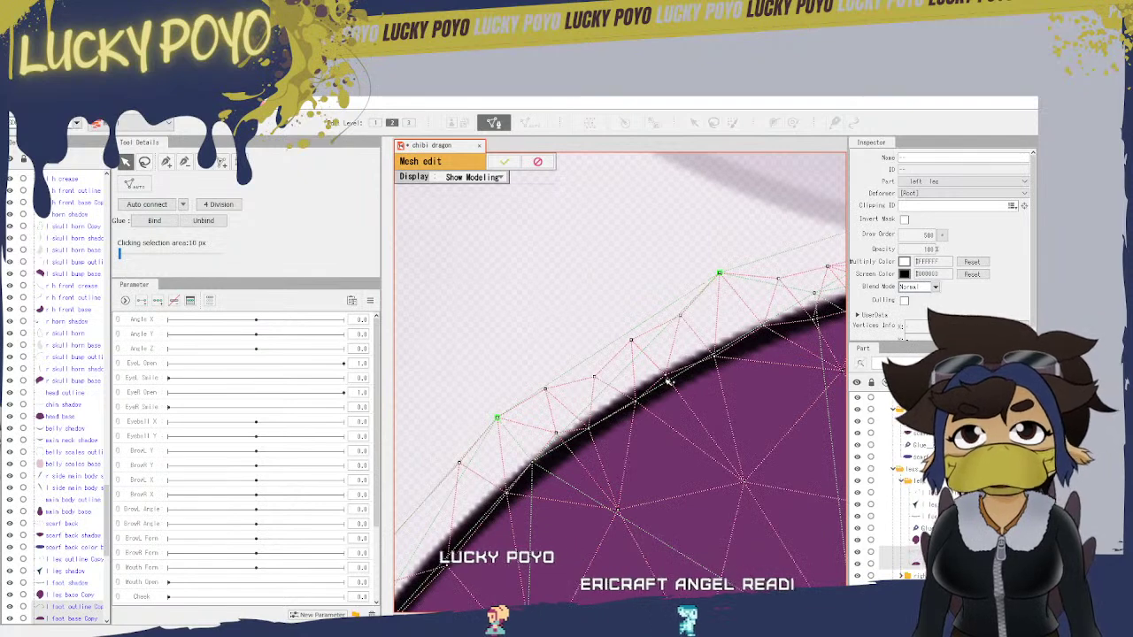
{"action": "left_click_drag", "start_coordinate": [556, 433], "coordinate": [530, 471]}
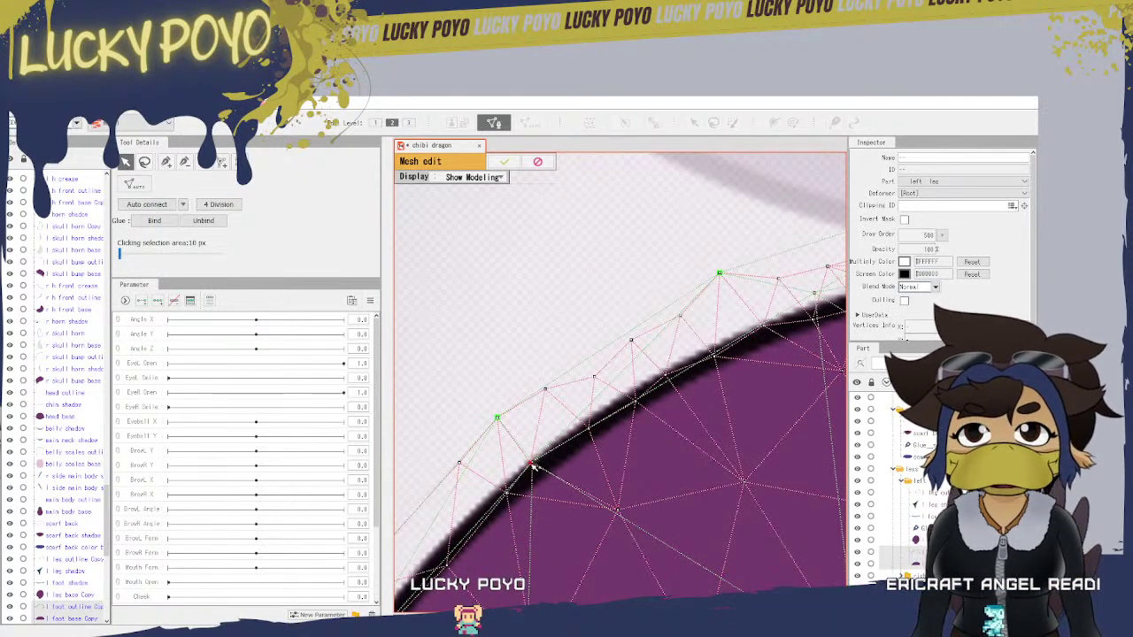
{"action": "left_click", "coordinate": [156, 222]}
{"action": "key", "text": "ctrl+z"}
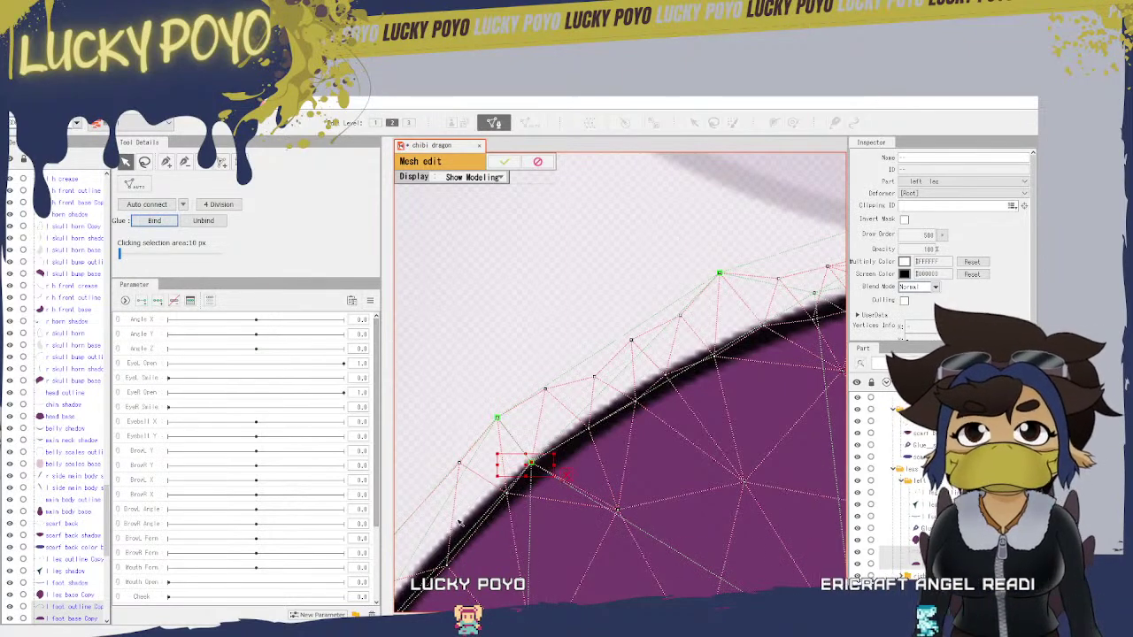
Step: Check the glued vertices around the left foot's left, bottom and upper edges, and apply the mesh edit
{"action": "left_click_drag", "start_coordinate": [499, 521], "coordinate": [599, 430]}
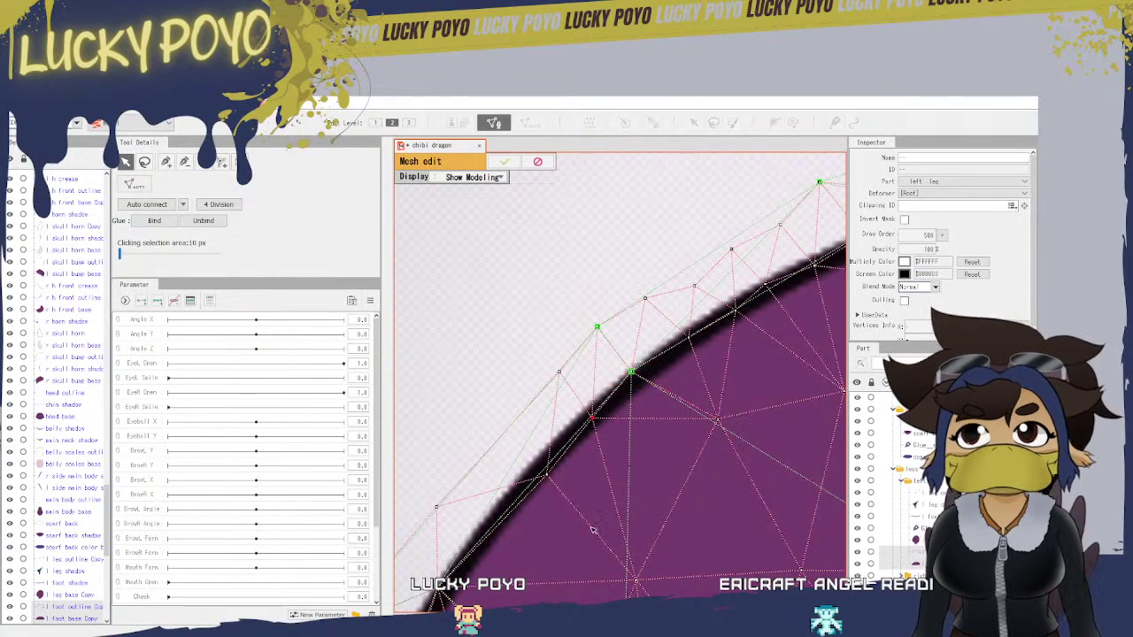
{"action": "scroll", "coordinate": [713, 440], "scroll_direction": "up", "scroll_amount": 3}
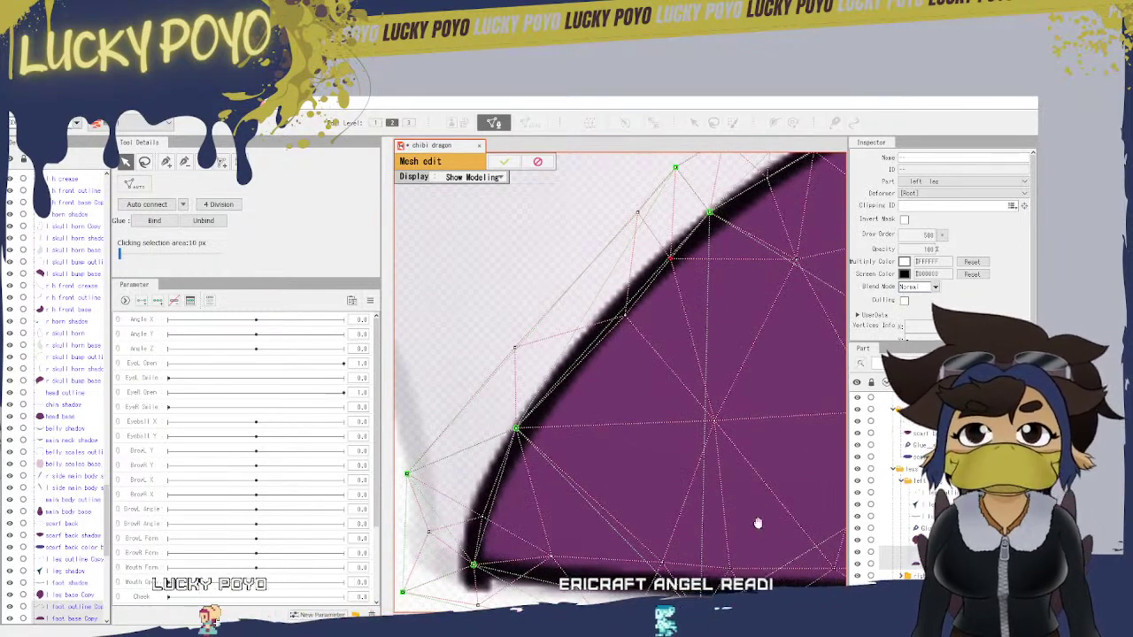
{"action": "left_click_drag", "start_coordinate": [757, 525], "coordinate": [622, 408]}
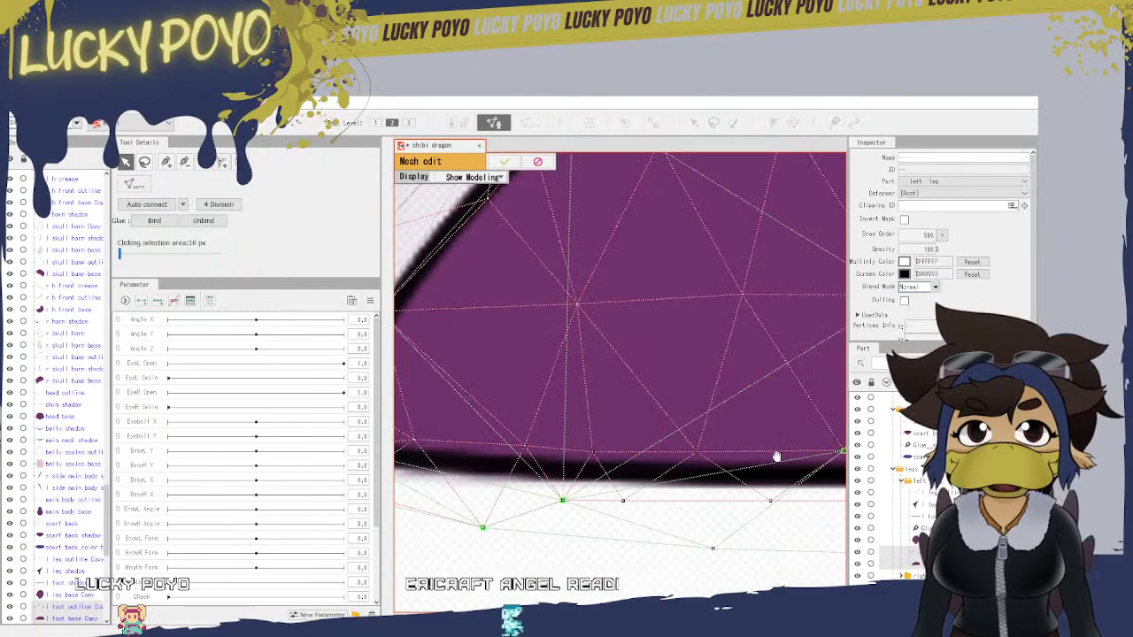
{"action": "left_click_drag", "start_coordinate": [777, 456], "coordinate": [458, 470]}
{"action": "left_click_drag", "start_coordinate": [807, 453], "coordinate": [523, 509]}
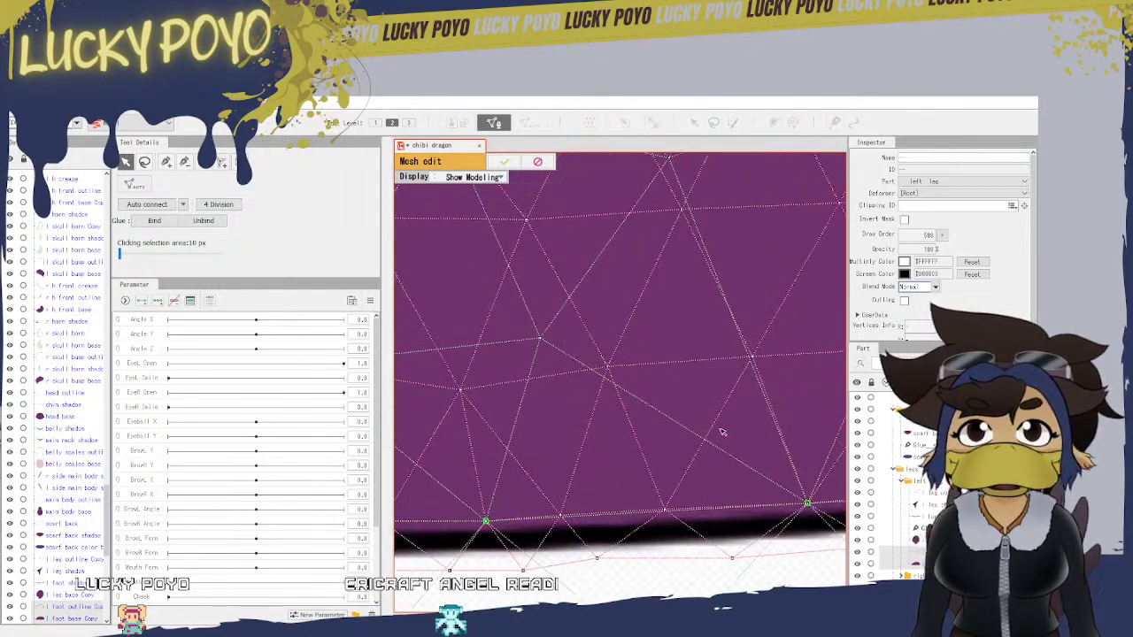
{"action": "mouse_move", "coordinate": [766, 393]}
{"action": "left_mouse_down"}
{"action": "mouse_move", "coordinate": [687, 395]}
{"action": "mouse_move", "coordinate": [500, 351]}
{"action": "left_mouse_up"}
{"action": "left_click_drag", "start_coordinate": [786, 360], "coordinate": [477, 498]}
{"action": "left_click_drag", "start_coordinate": [542, 380], "coordinate": [762, 626]}
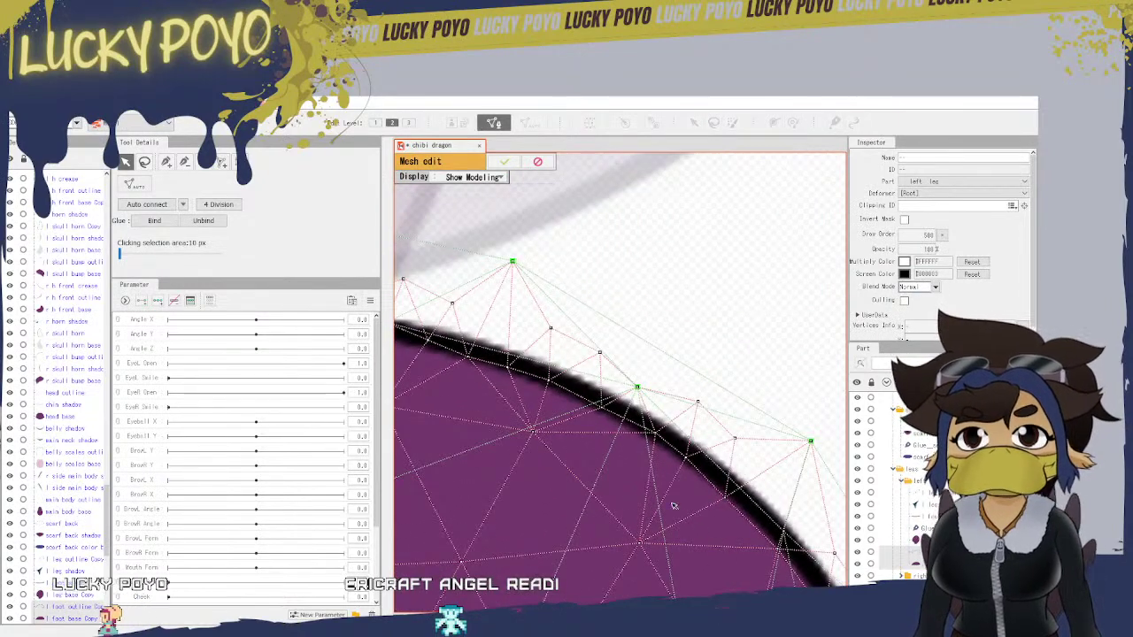
{"action": "scroll", "coordinate": [634, 492], "scroll_direction": "down", "scroll_amount": 4}
{"action": "left_click_drag", "start_coordinate": [633, 566], "coordinate": [975, 375]}
{"action": "left_click_drag", "start_coordinate": [583, 403], "coordinate": [516, 403]}
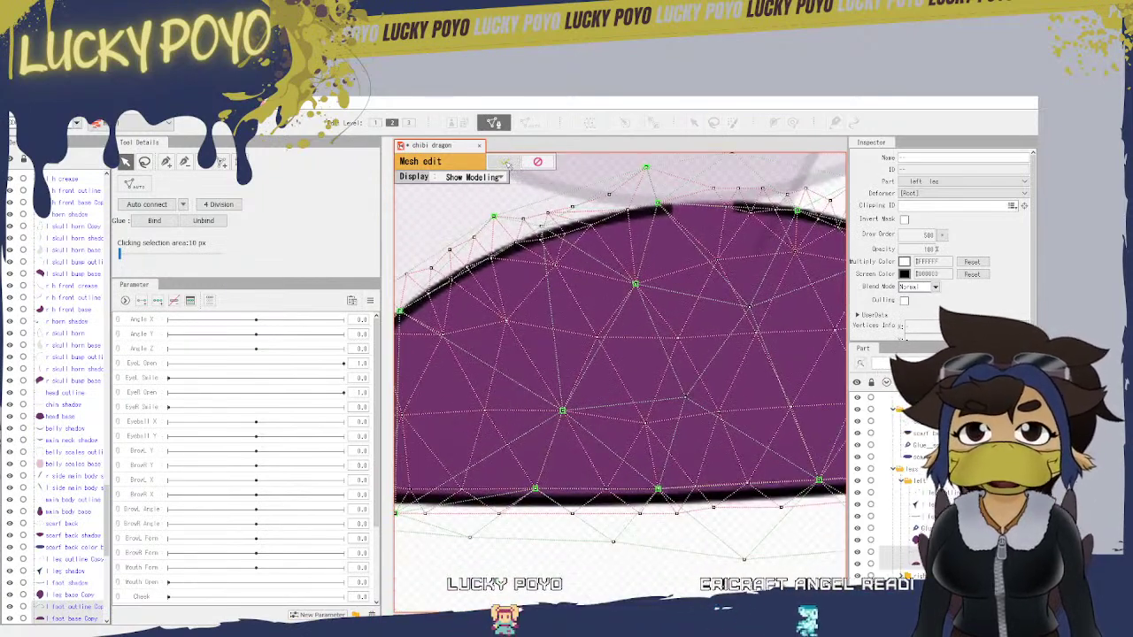
{"action": "left_click", "coordinate": [512, 165]}
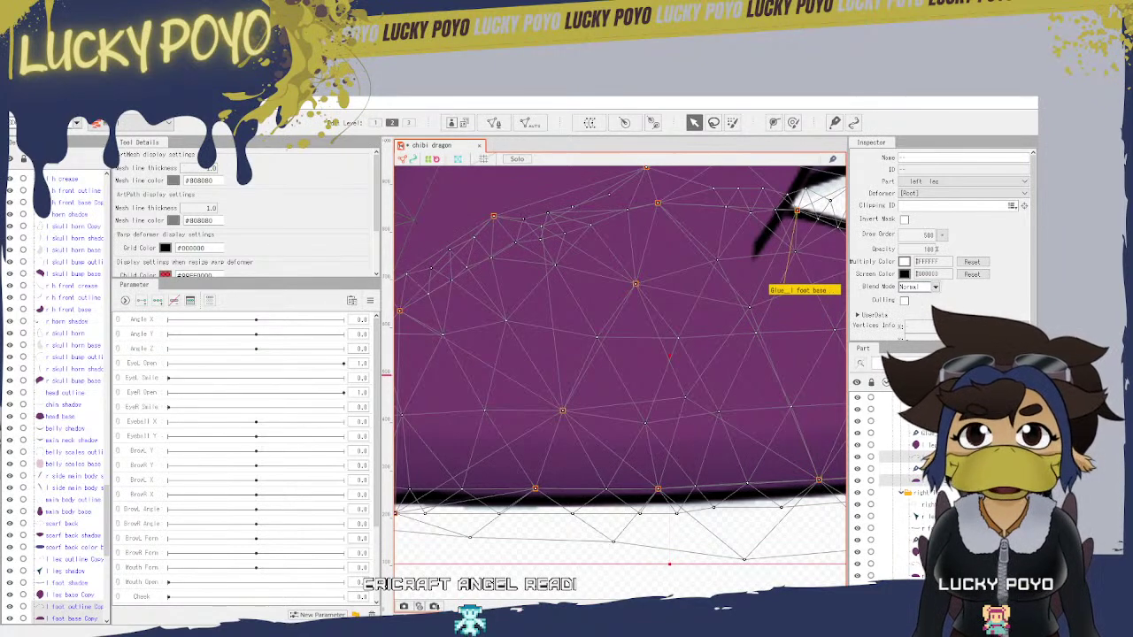
Step: Select the right leg outline and examine the meshes and glue points around the legs and belly
{"action": "left_click", "coordinate": [931, 505]}
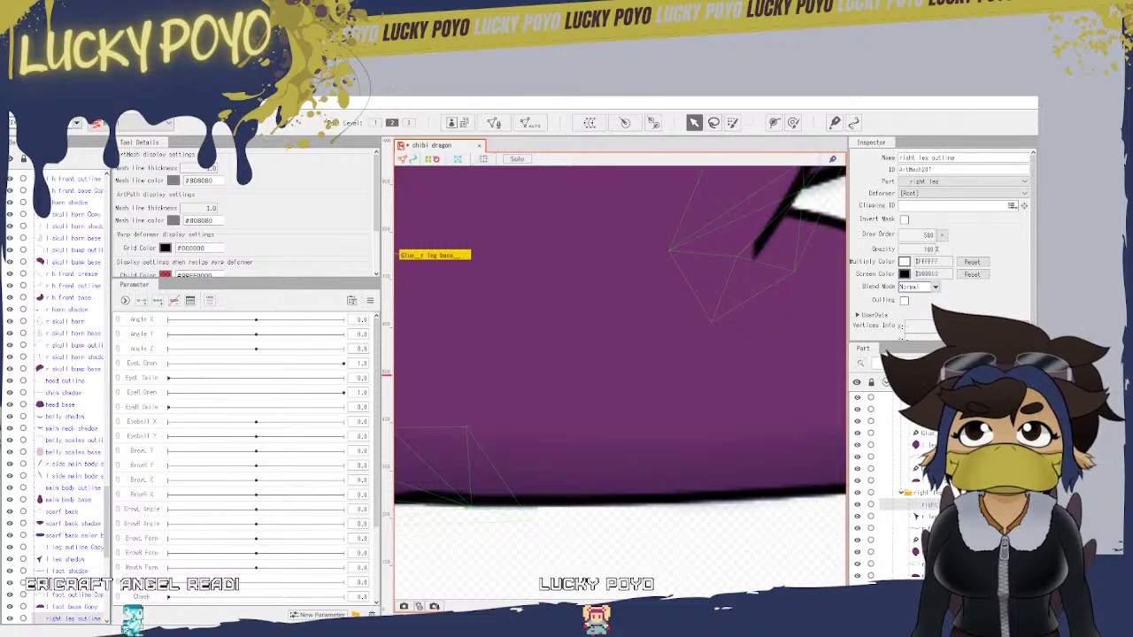
{"action": "left_click_drag", "start_coordinate": [513, 381], "coordinate": [824, 510]}
{"action": "left_click_drag", "start_coordinate": [512, 373], "coordinate": [658, 276]}
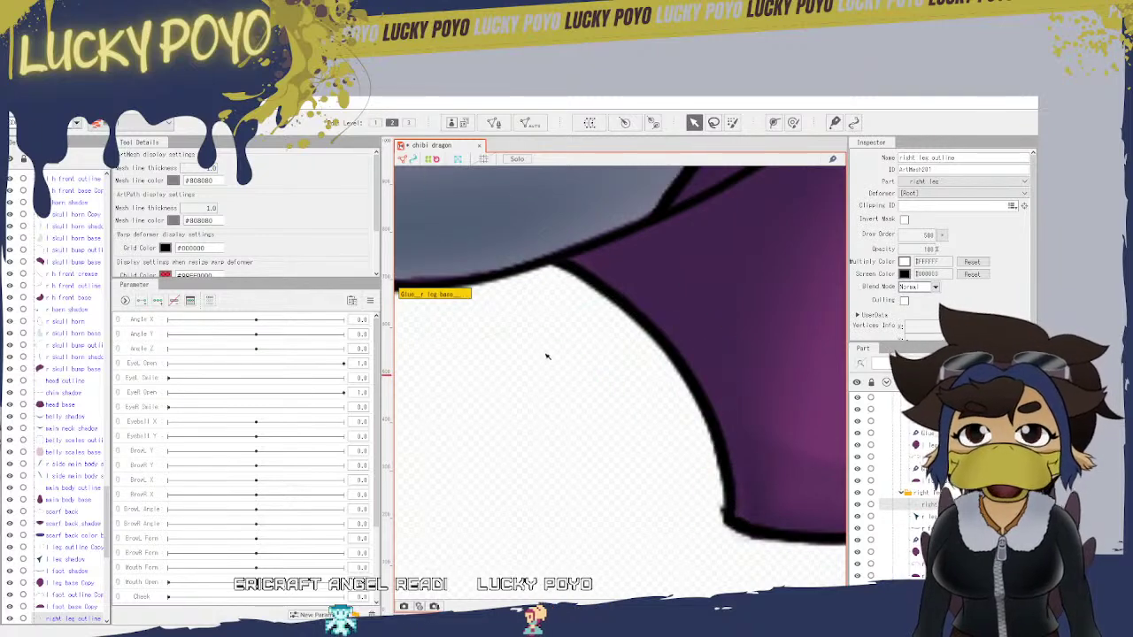
{"action": "left_click_drag", "start_coordinate": [551, 352], "coordinate": [727, 478]}
{"action": "scroll", "coordinate": [576, 334], "scroll_direction": "down", "scroll_amount": 3}
{"action": "left_click_drag", "start_coordinate": [637, 267], "coordinate": [637, 288]}
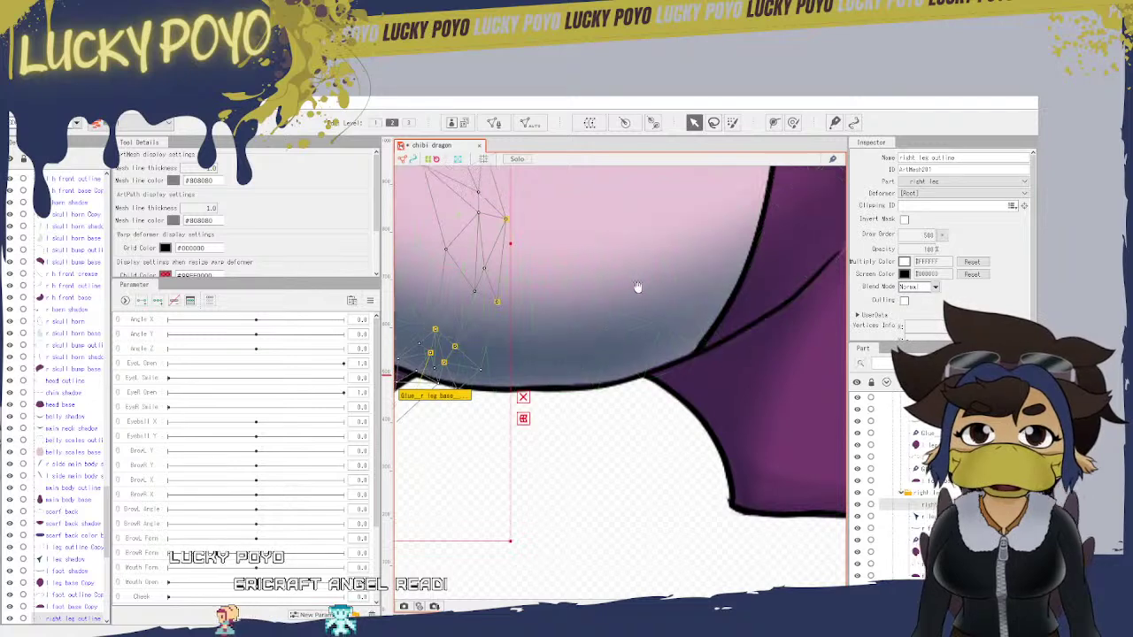
{"action": "scroll", "coordinate": [638, 288], "scroll_direction": "up", "scroll_amount": 5}
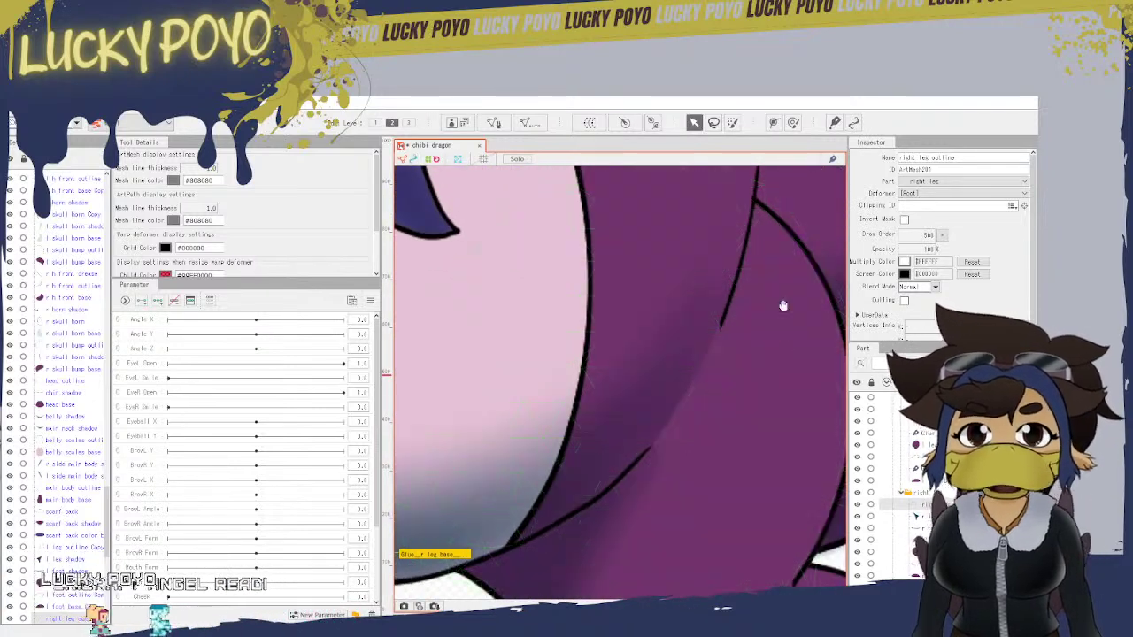
{"action": "left_click_drag", "start_coordinate": [783, 306], "coordinate": [514, 587]}
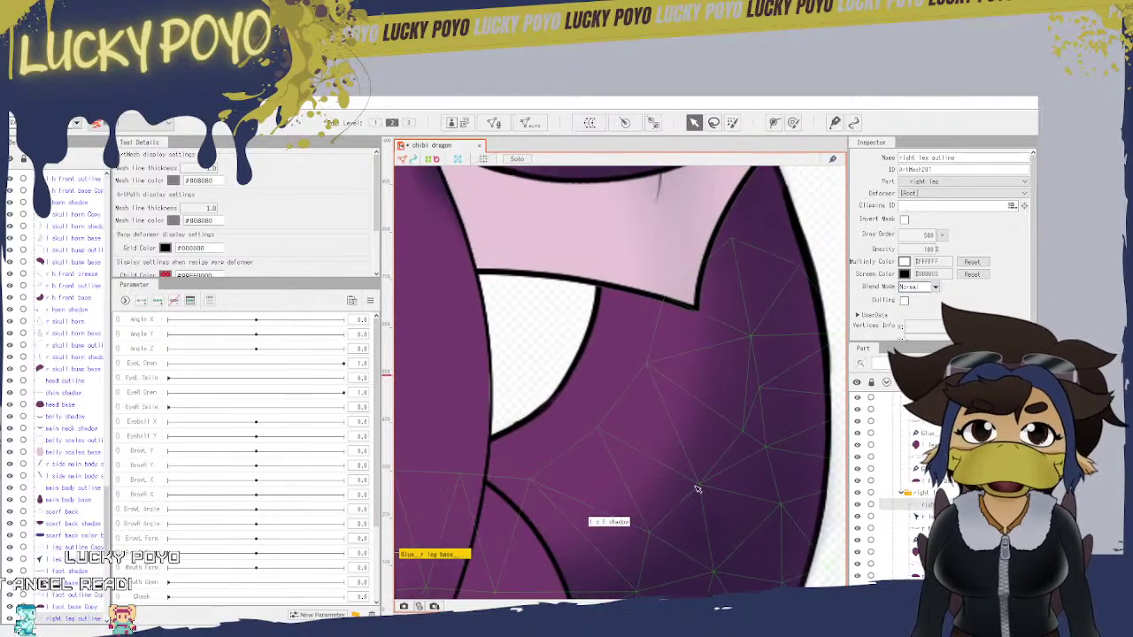
{"action": "left_click_drag", "start_coordinate": [624, 494], "coordinate": [849, 181]}
{"action": "left_click_drag", "start_coordinate": [650, 454], "coordinate": [927, 287]}
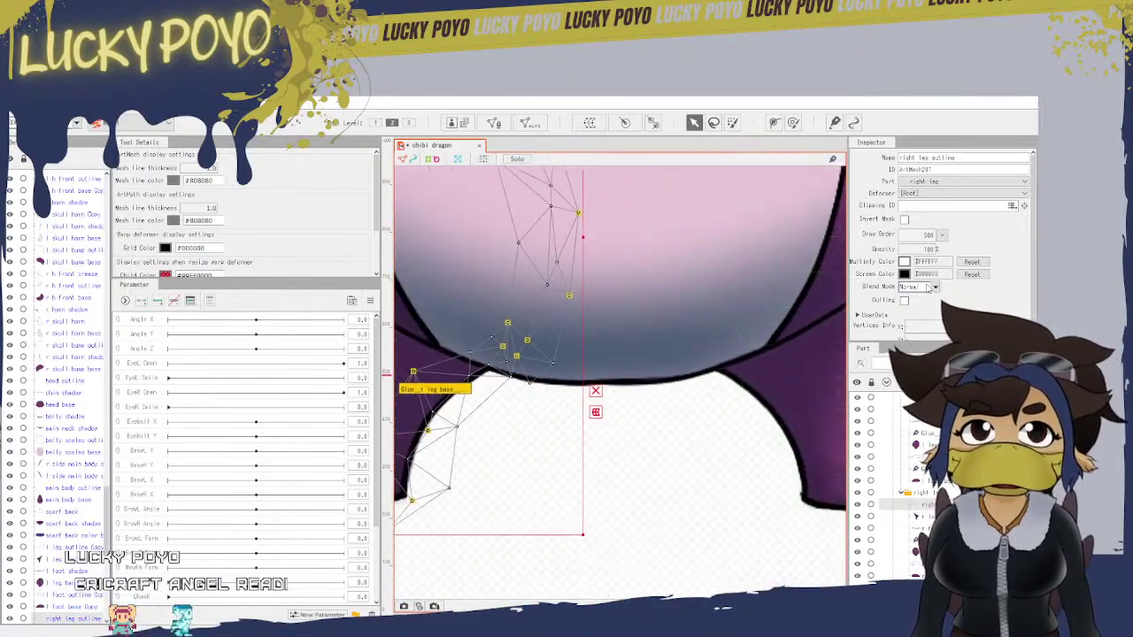
{"action": "left_click_drag", "start_coordinate": [649, 484], "coordinate": [903, 483]}
{"action": "left_click_drag", "start_coordinate": [587, 356], "coordinate": [746, 357]}
Step: Delete the existing glue between the right leg base and the right leg outline
{"action": "left_click", "coordinate": [746, 356]}
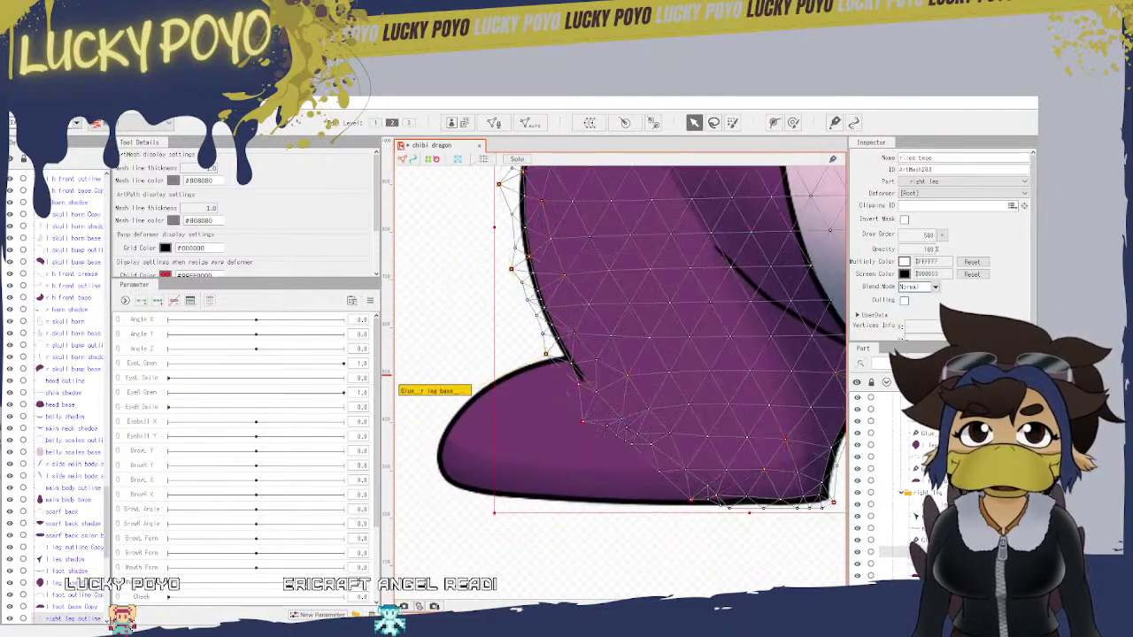
{"action": "left_click", "coordinate": [931, 539]}
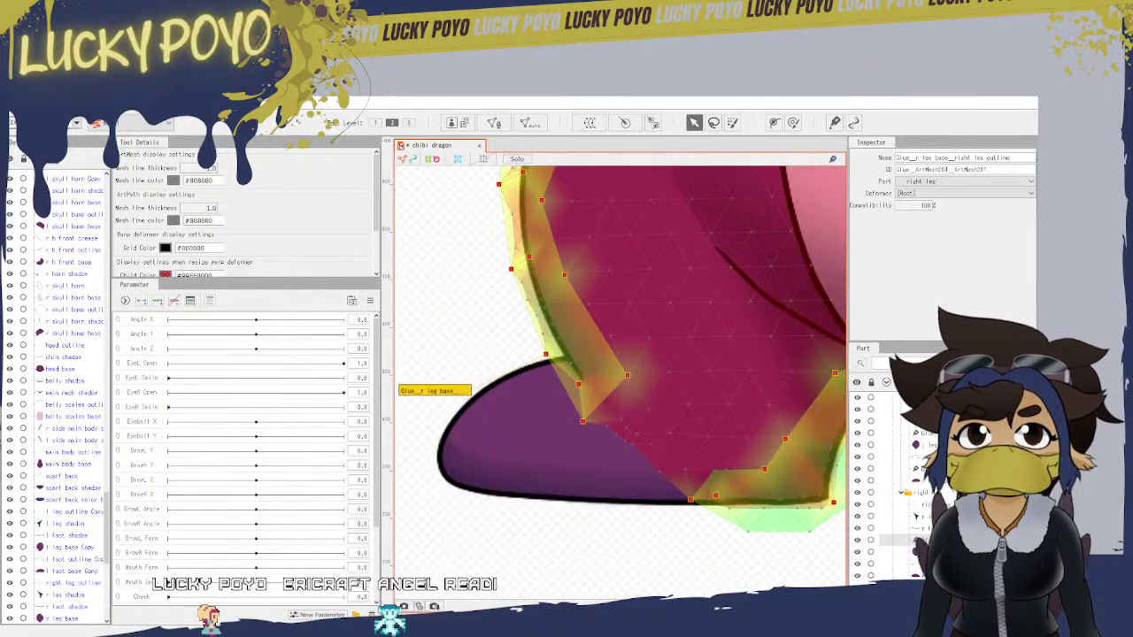
{"action": "key", "text": "Delete"}
Step: Select the right foot base and right foot outline together and open them in Manual Mesh Edit
{"action": "left_click", "coordinate": [931, 575]}
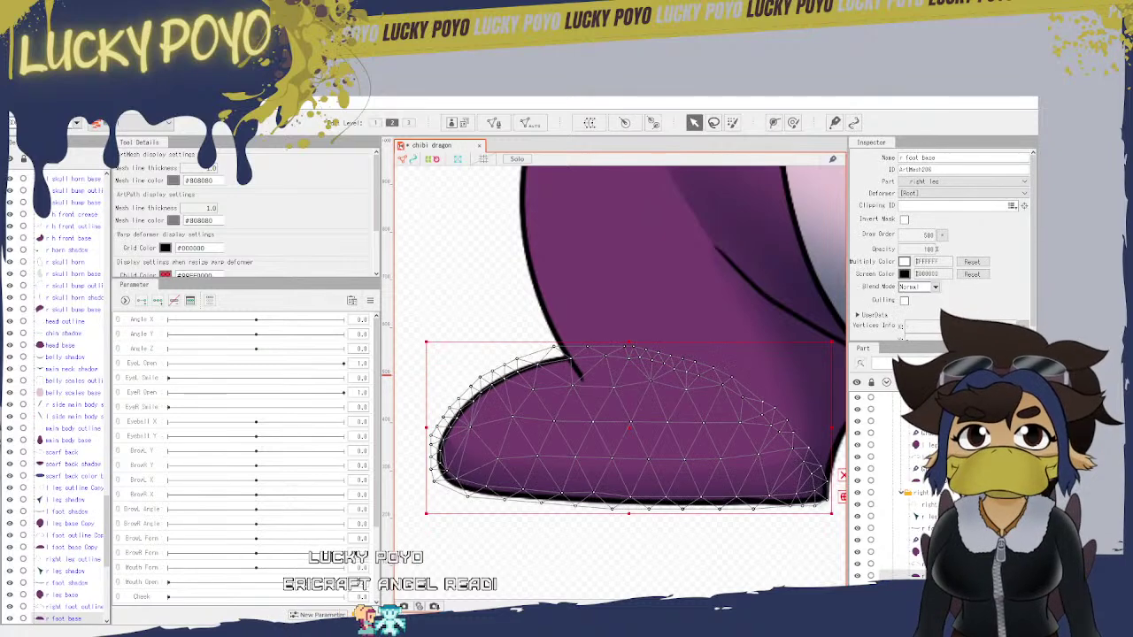
{"action": "left_click", "coordinate": [931, 564], "text": "ctrl"}
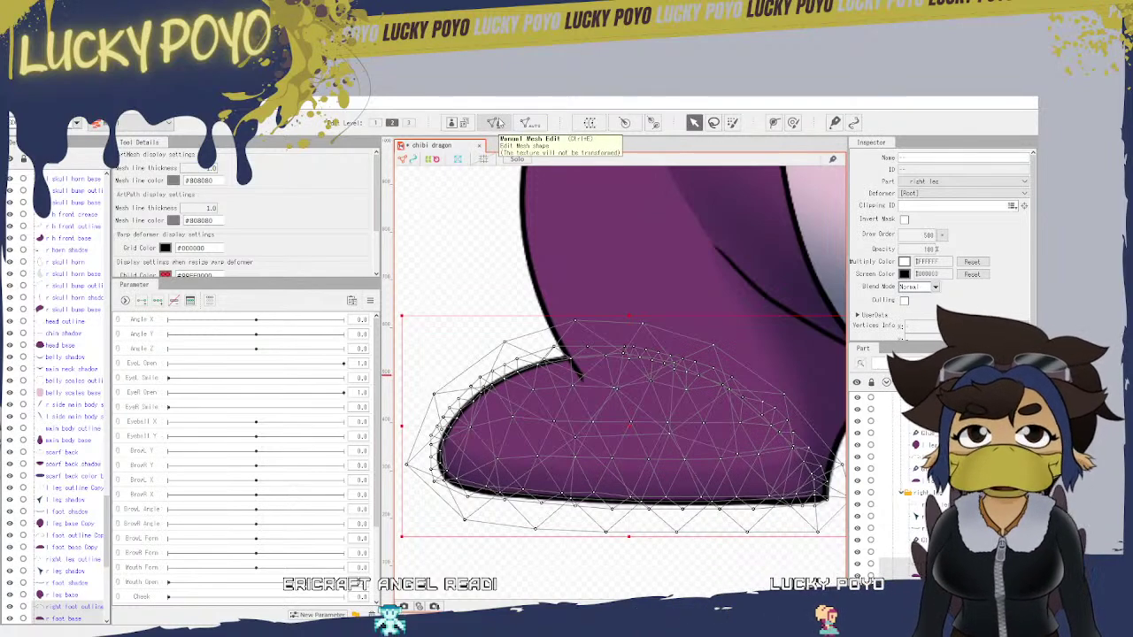
{"action": "left_click", "coordinate": [496, 123]}
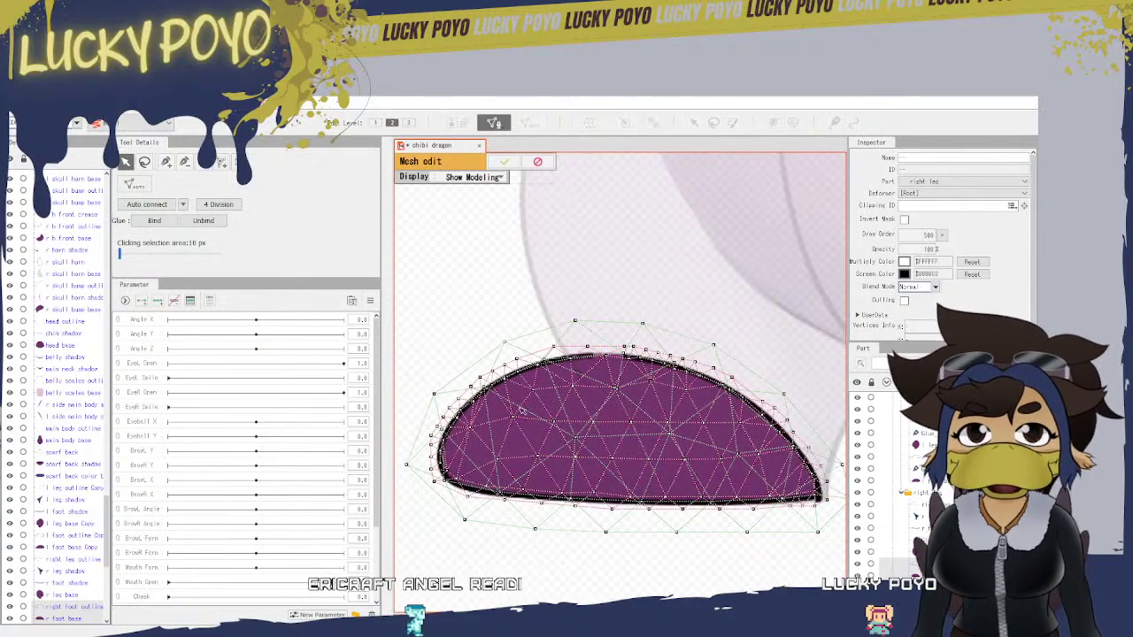
Step: Move the stray mesh vertex onto the neighbouring one on the right foot's upper-left outline and bind the overlapping pair with glue
{"action": "scroll", "coordinate": [502, 415], "scroll_direction": "up", "scroll_amount": 5}
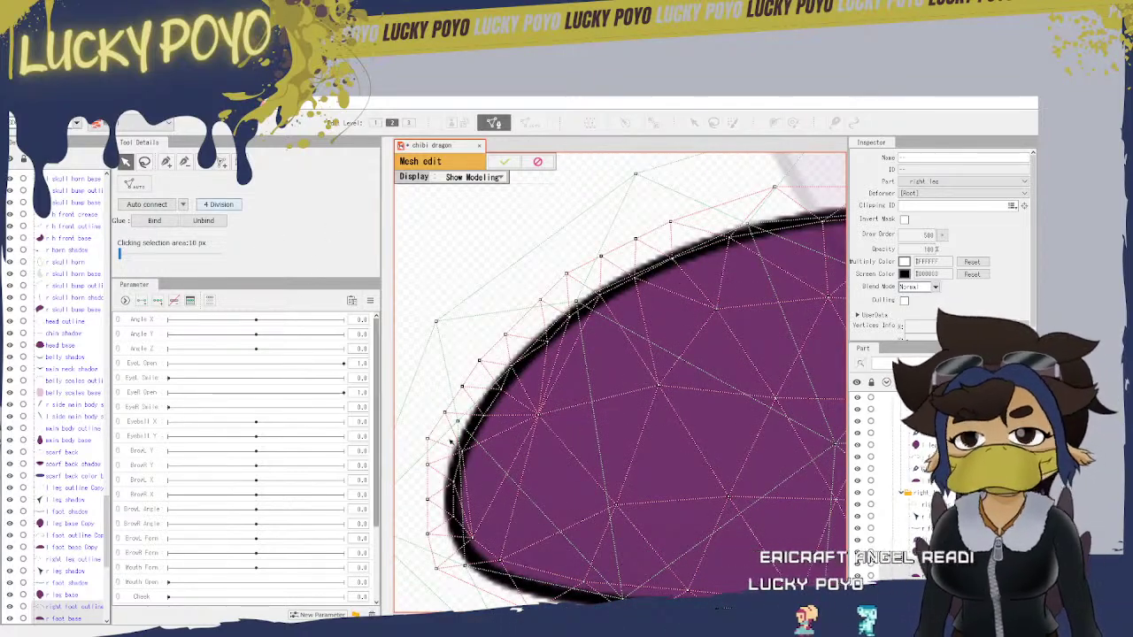
{"action": "scroll", "coordinate": [491, 541], "scroll_direction": "up", "scroll_amount": 5}
{"action": "scroll", "coordinate": [493, 536], "scroll_direction": "down", "scroll_amount": 4}
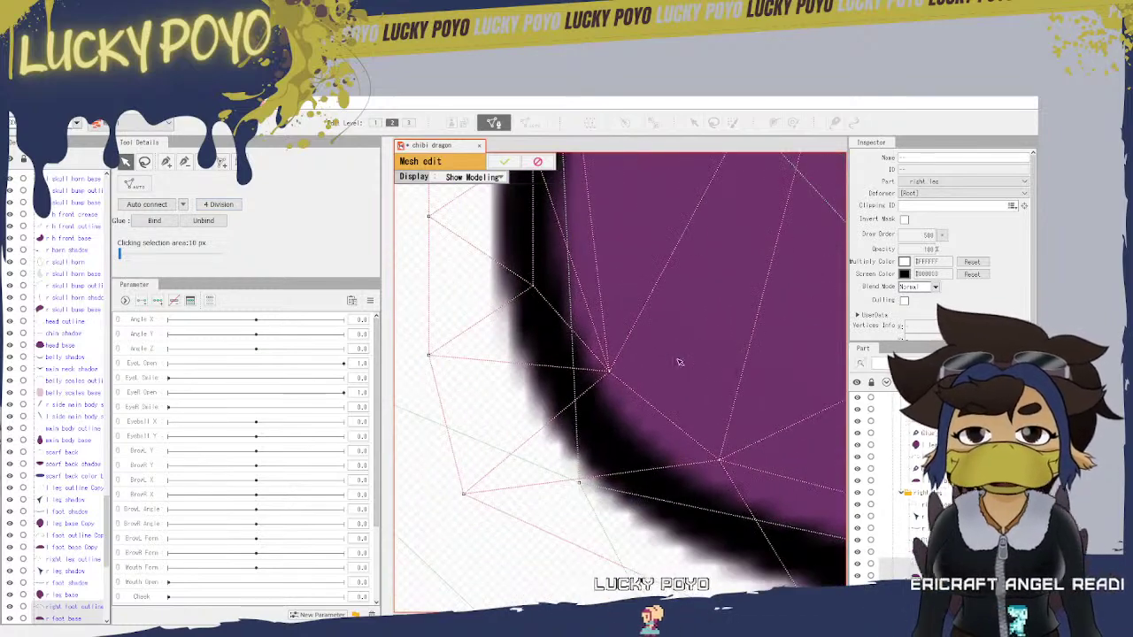
{"action": "left_click_drag", "start_coordinate": [663, 310], "coordinate": [603, 484]}
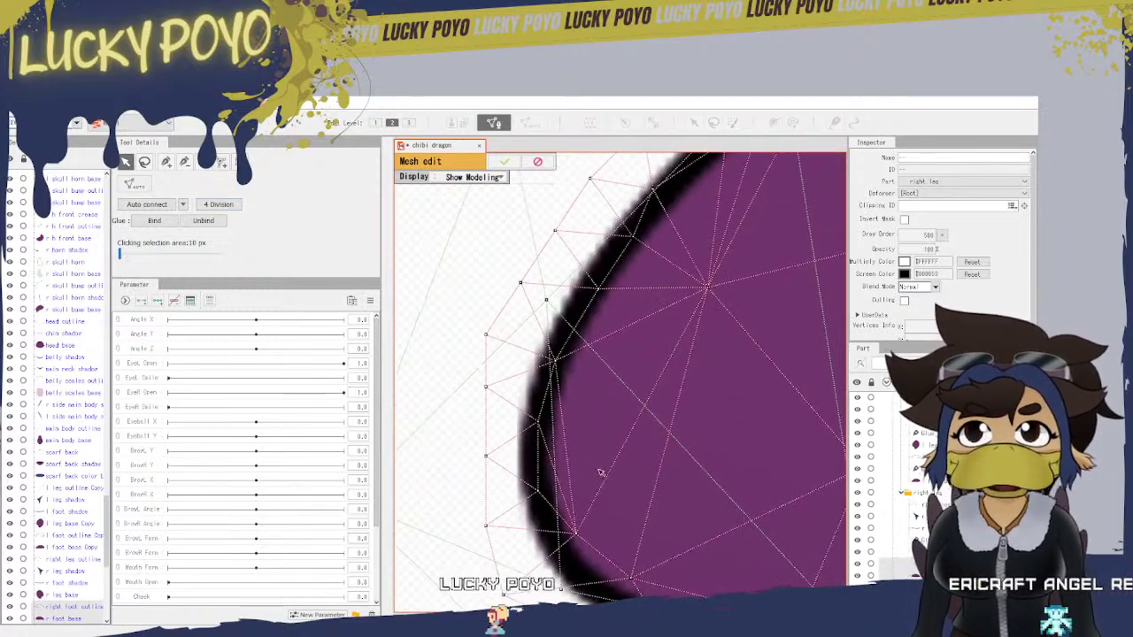
{"action": "left_click_drag", "start_coordinate": [690, 248], "coordinate": [574, 502]}
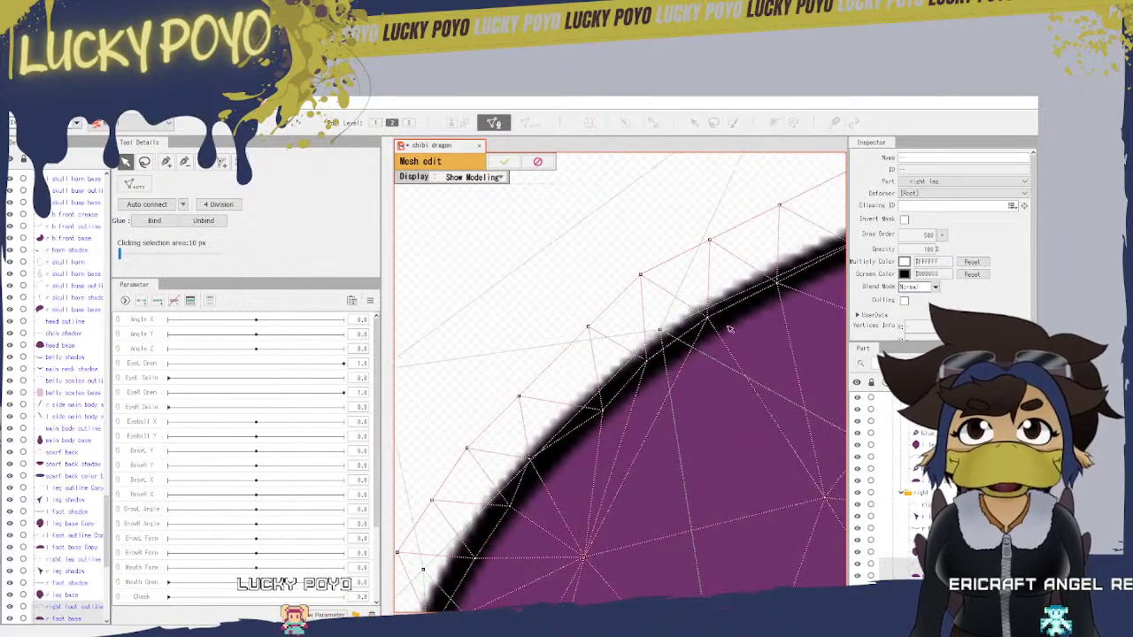
{"action": "left_click_drag", "start_coordinate": [660, 329], "coordinate": [713, 319]}
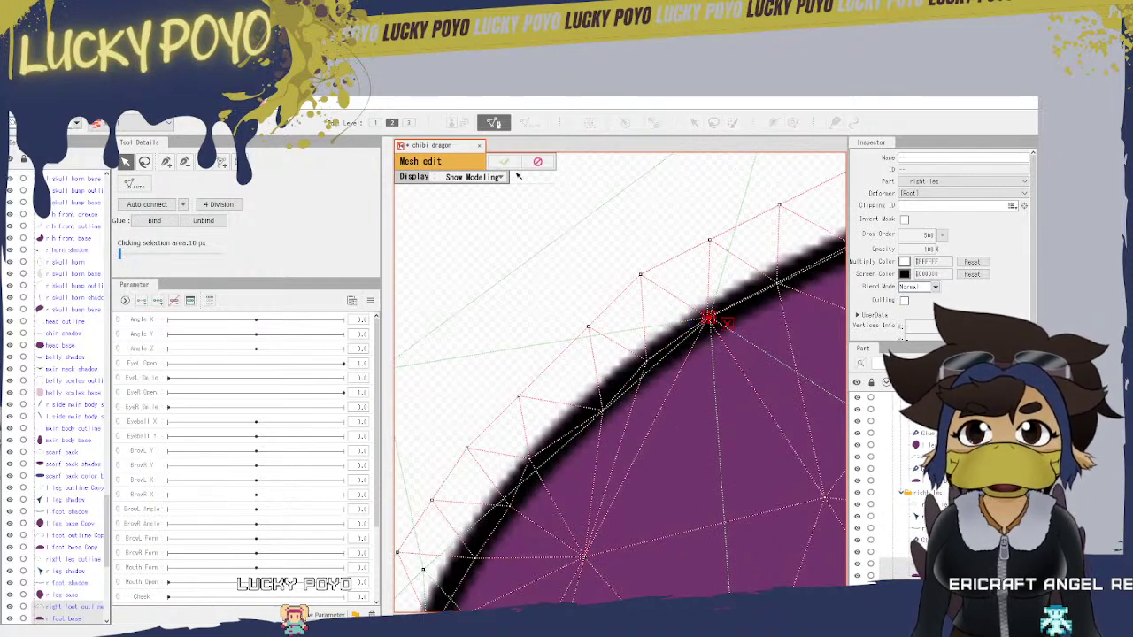
{"action": "left_click", "coordinate": [155, 221]}
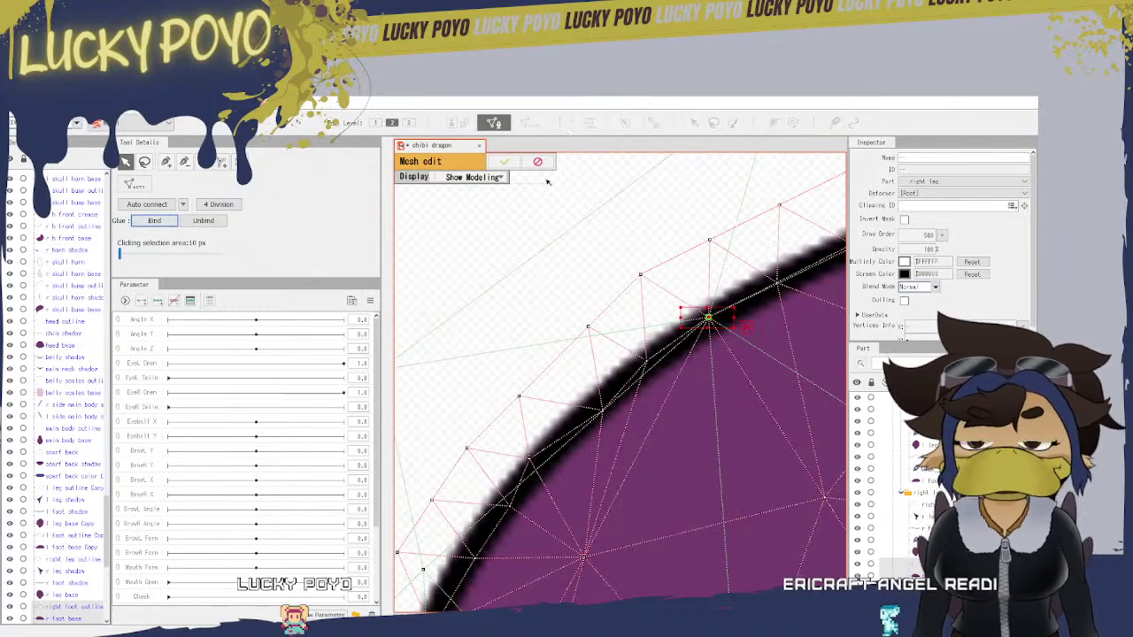
Step: Bring the base and outline mesh vertices together at the right foot's lower-left corner and glue them
{"action": "scroll", "coordinate": [698, 342], "scroll_direction": "down", "scroll_amount": 3}
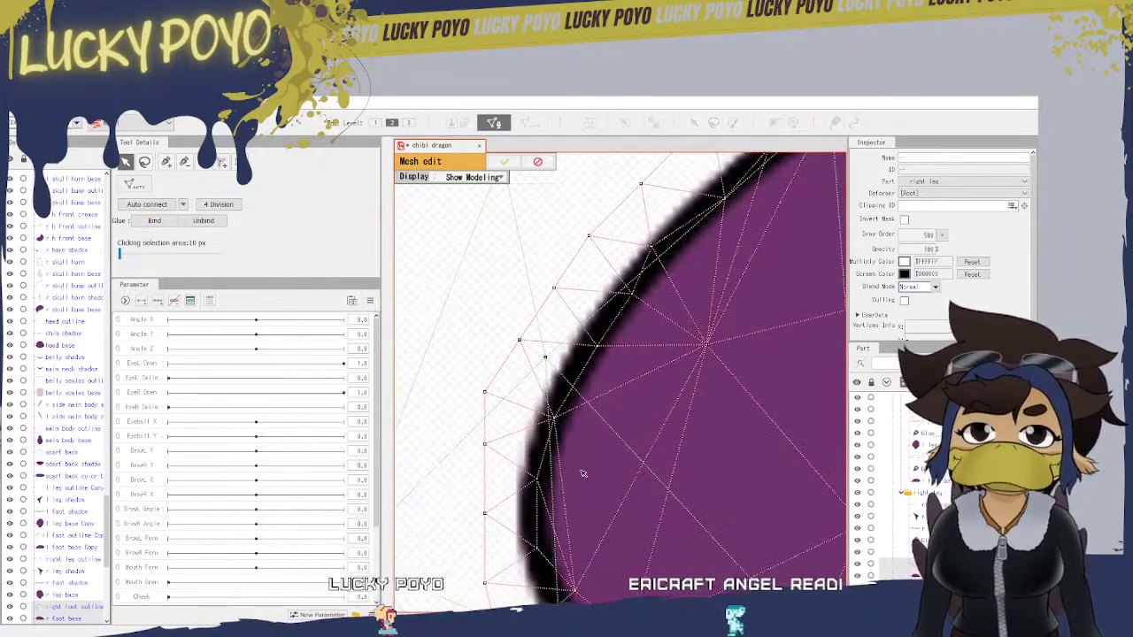
{"action": "scroll", "coordinate": [592, 442], "scroll_direction": "down", "scroll_amount": 5}
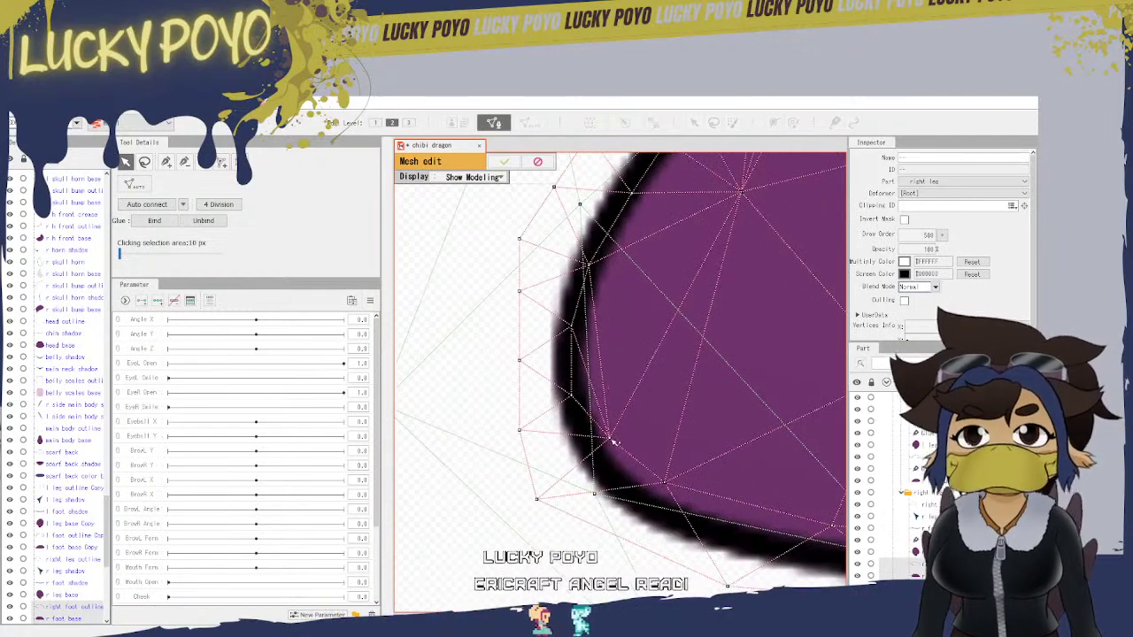
{"action": "left_click_drag", "start_coordinate": [611, 439], "coordinate": [602, 450]}
{"action": "left_click_drag", "start_coordinate": [597, 494], "coordinate": [599, 457]}
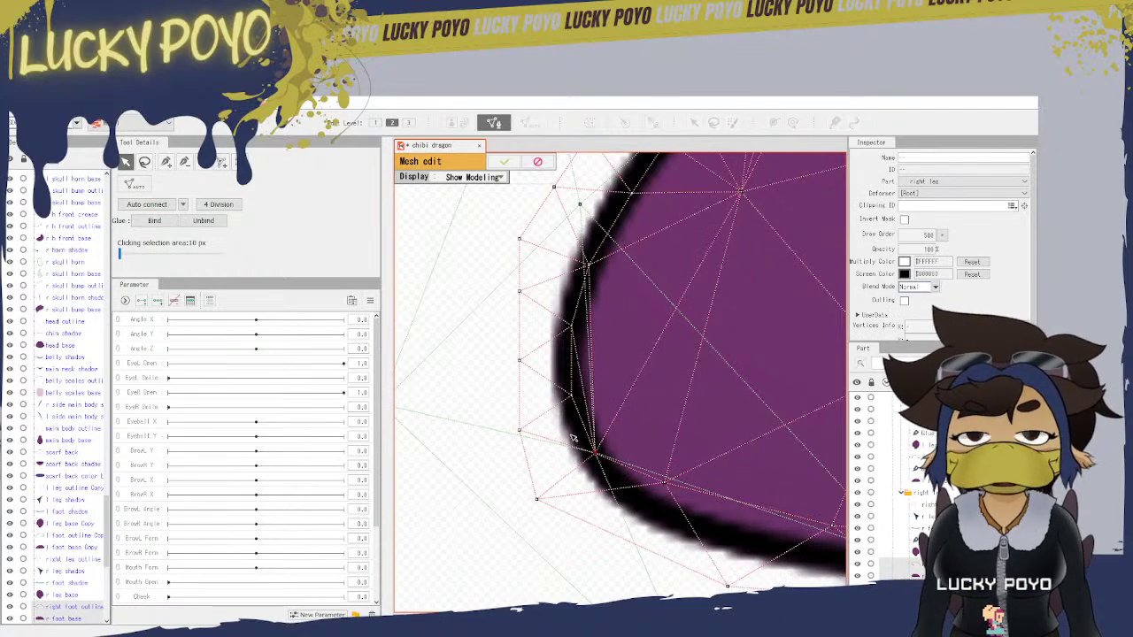
{"action": "left_click", "coordinate": [155, 222]}
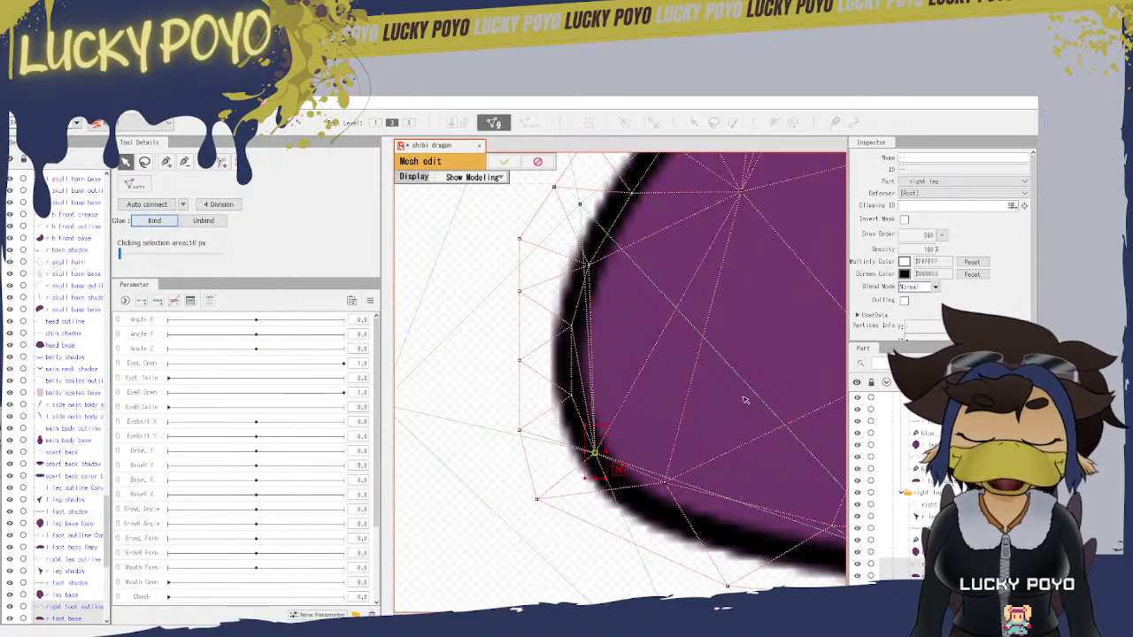
Step: Pull the outer vertices away below the right foot's bottom edge, and align and glue a pair of base and outline vertices on that edge
{"action": "left_click_drag", "start_coordinate": [740, 489], "coordinate": [540, 415]}
{"action": "left_click_drag", "start_coordinate": [822, 480], "coordinate": [625, 445]}
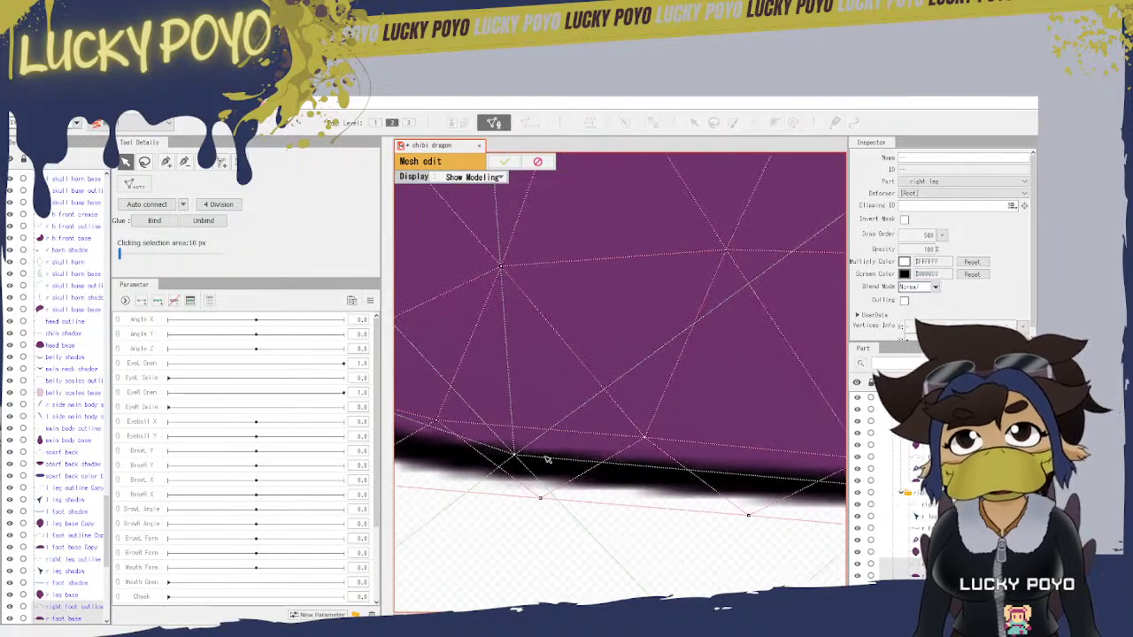
{"action": "left_click_drag", "start_coordinate": [533, 465], "coordinate": [623, 478]}
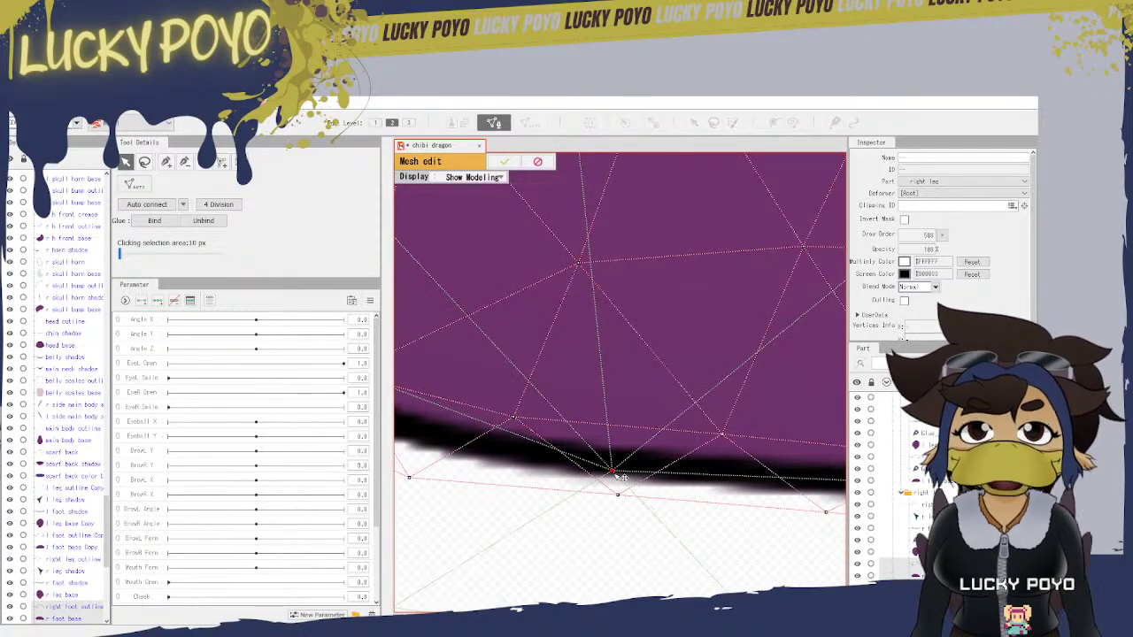
{"action": "scroll", "coordinate": [619, 497], "scroll_direction": "down", "scroll_amount": 4}
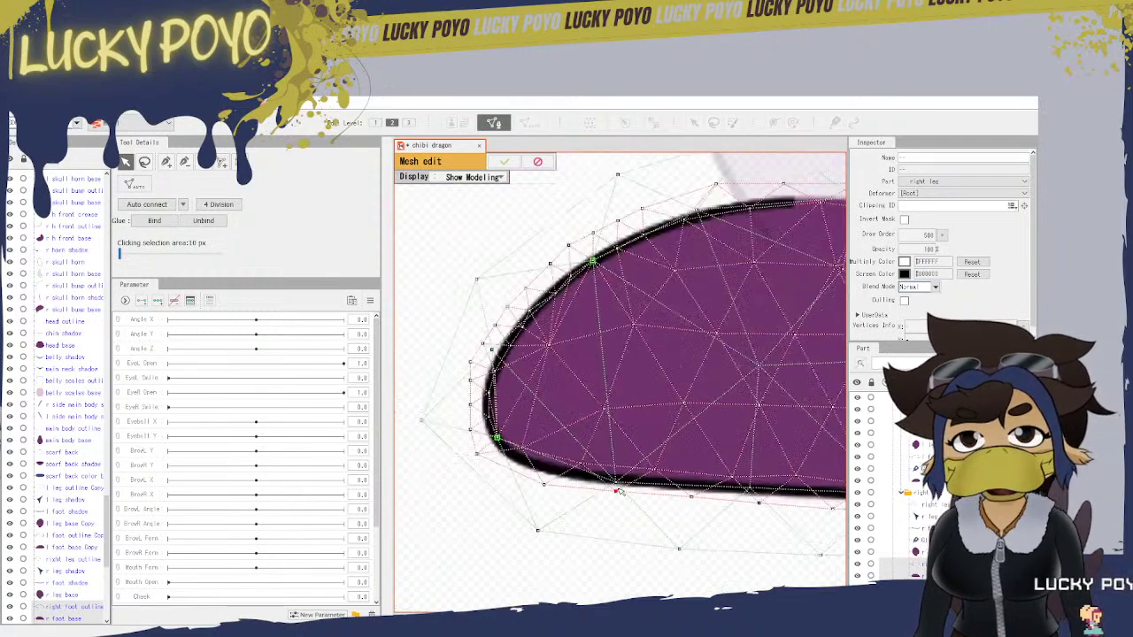
{"action": "scroll", "coordinate": [648, 499], "scroll_direction": "up", "scroll_amount": 3}
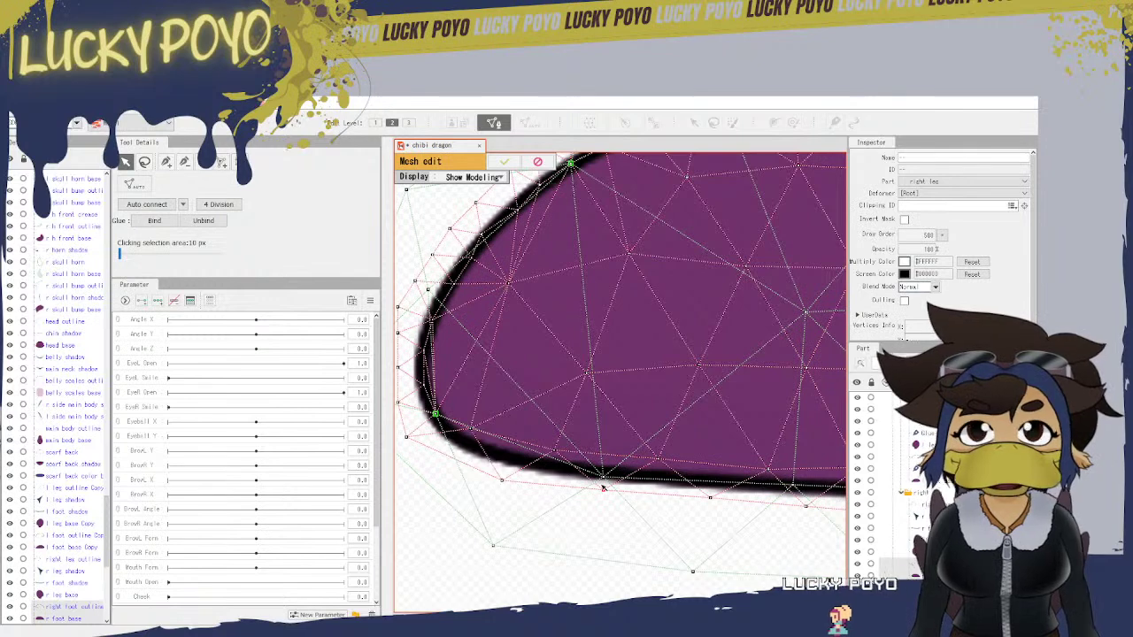
{"action": "left_click", "coordinate": [592, 513]}
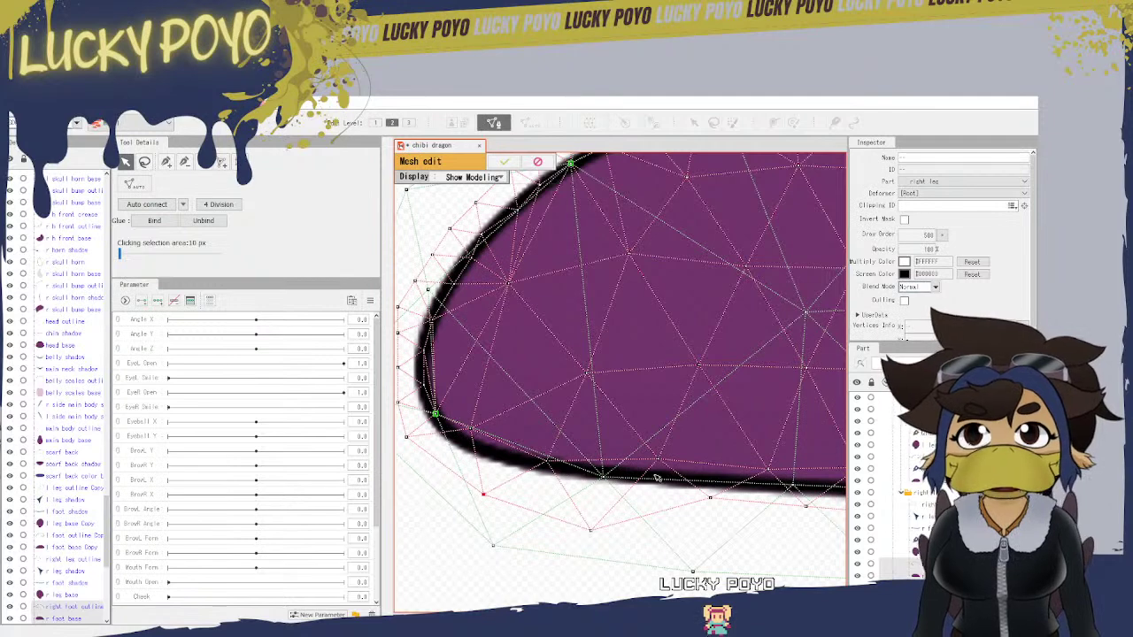
{"action": "left_click_drag", "start_coordinate": [711, 501], "coordinate": [723, 531]}
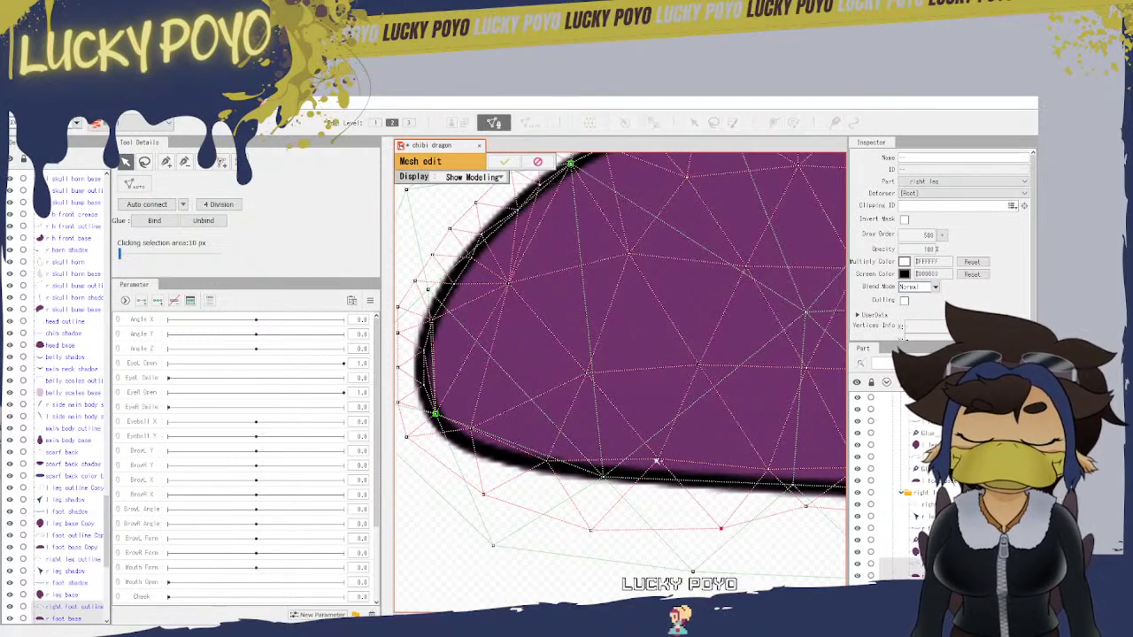
{"action": "left_click_drag", "start_coordinate": [656, 461], "coordinate": [603, 477]}
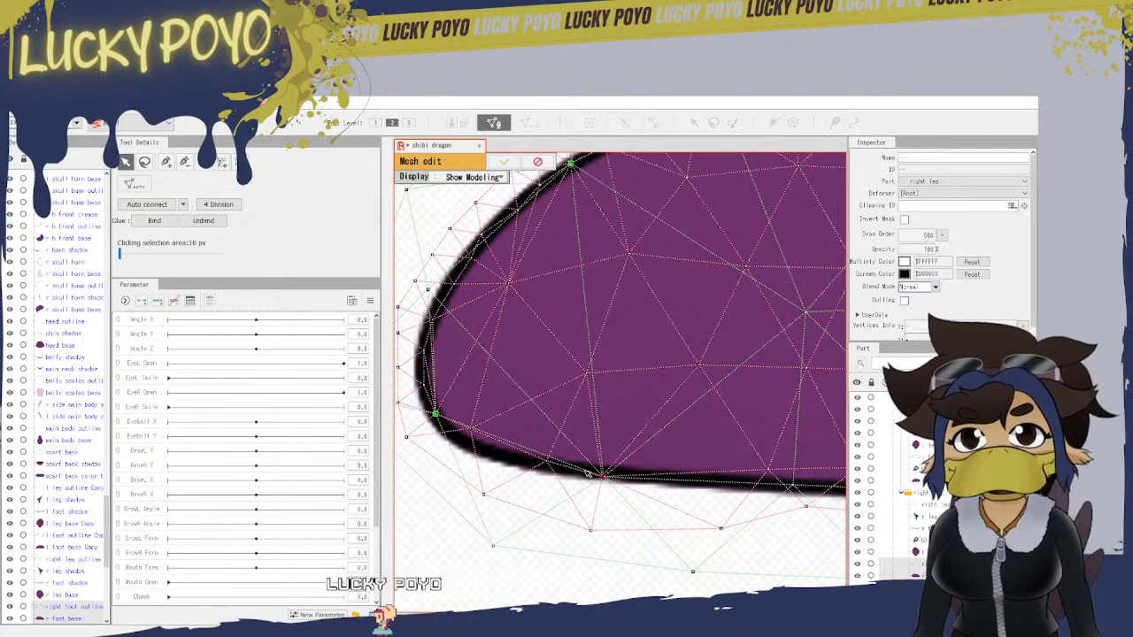
{"action": "left_click", "coordinate": [155, 221]}
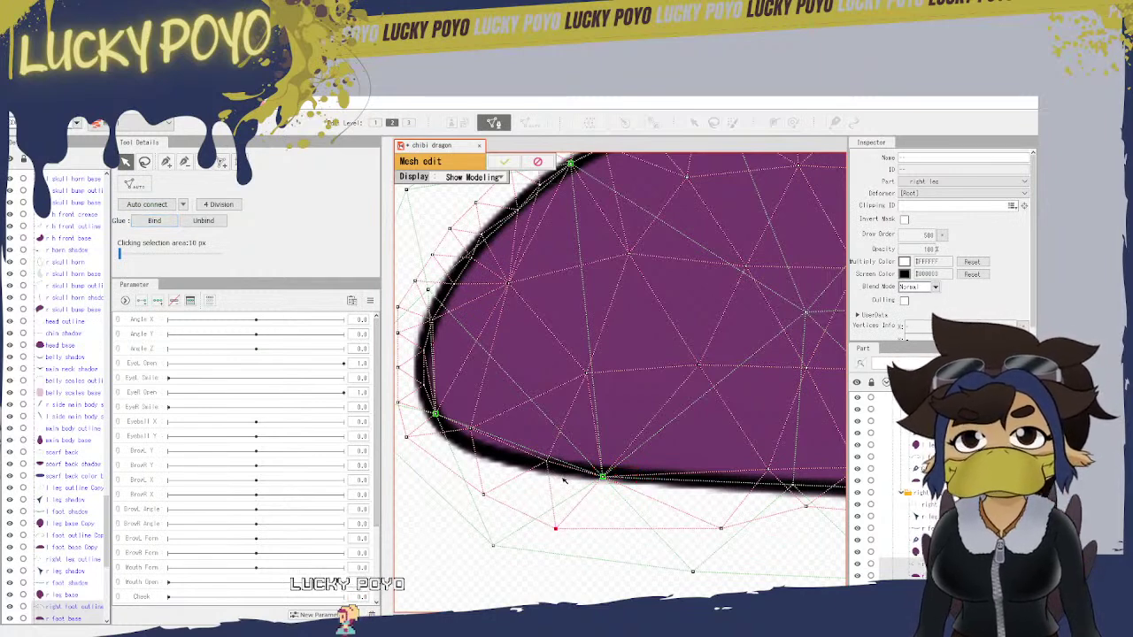
{"action": "left_click_drag", "start_coordinate": [484, 495], "coordinate": [472, 495]}
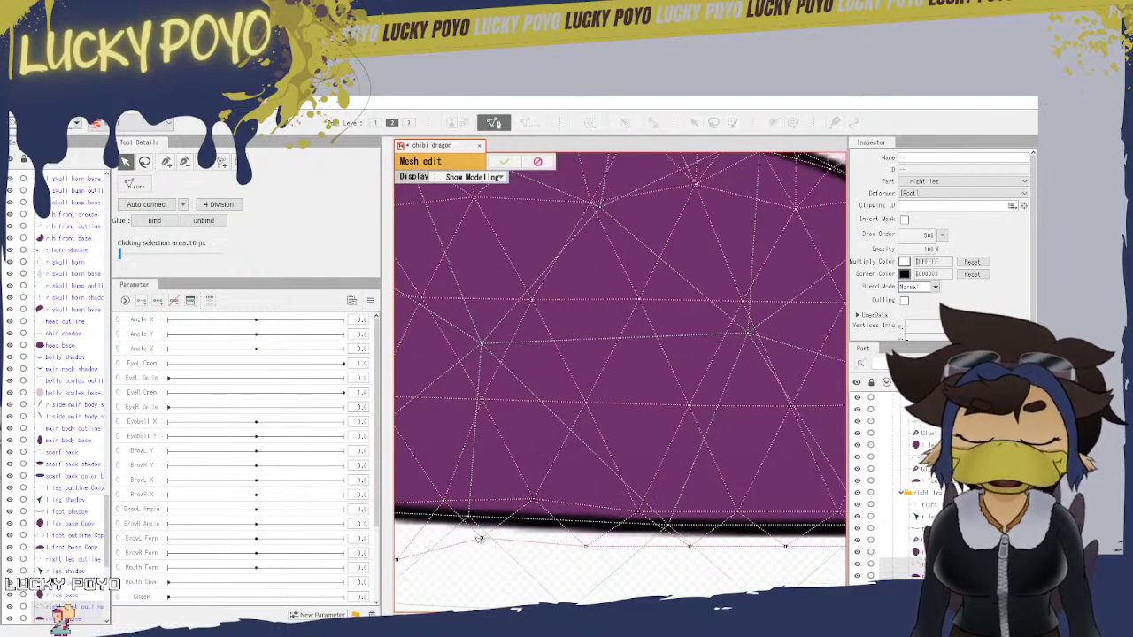
Step: Align the base and outline vertices inside the right foot, at its lower centre and near its top, and glue each pair
{"action": "left_click_drag", "start_coordinate": [482, 538], "coordinate": [782, 522]}
{"action": "left_click_drag", "start_coordinate": [724, 345], "coordinate": [674, 492]}
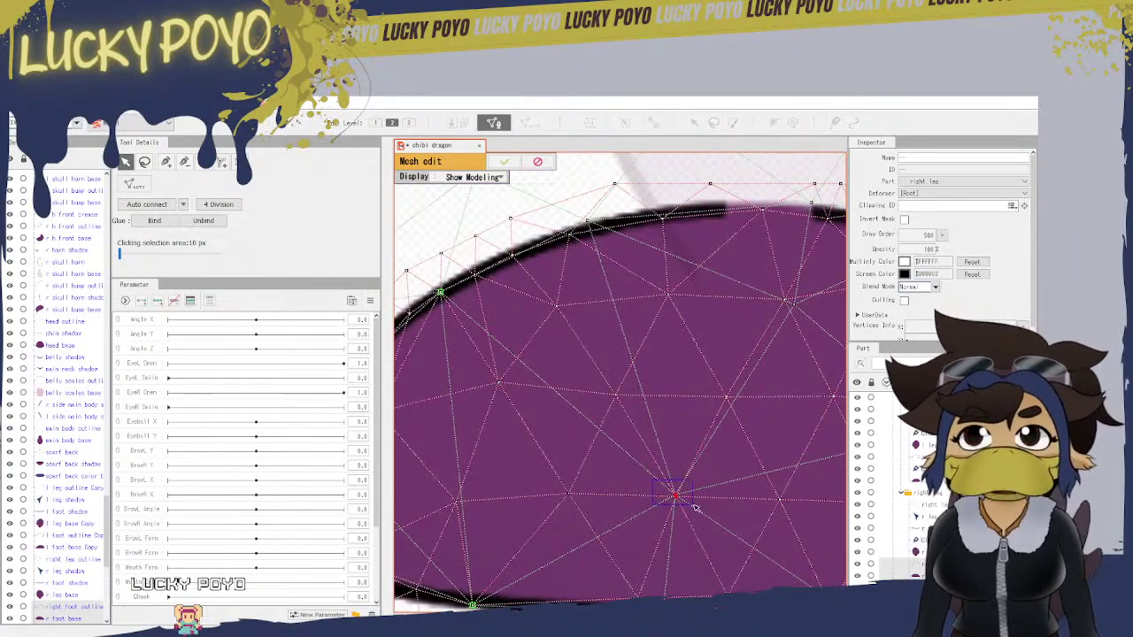
{"action": "left_click", "coordinate": [156, 223]}
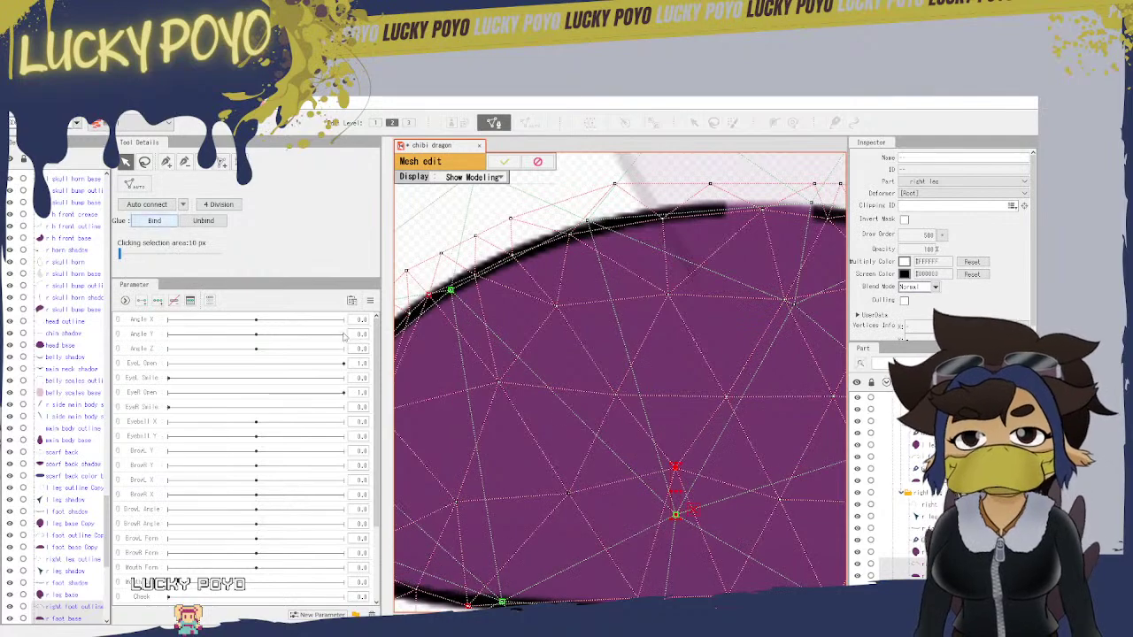
{"action": "left_click_drag", "start_coordinate": [670, 377], "coordinate": [635, 545]}
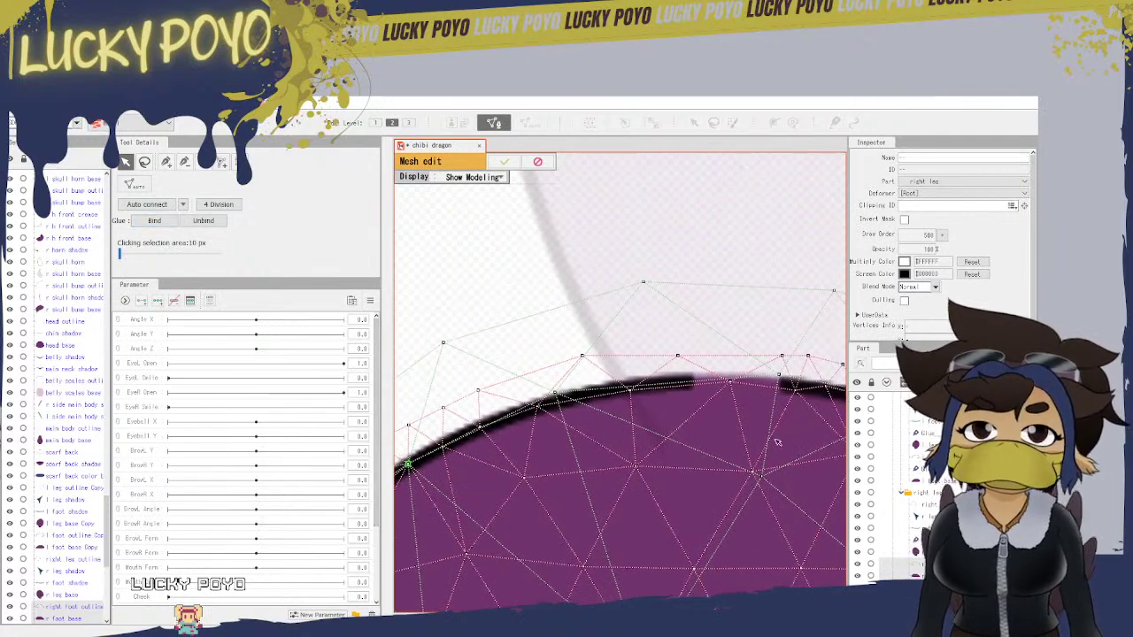
{"action": "left_click_drag", "start_coordinate": [777, 443], "coordinate": [669, 412]}
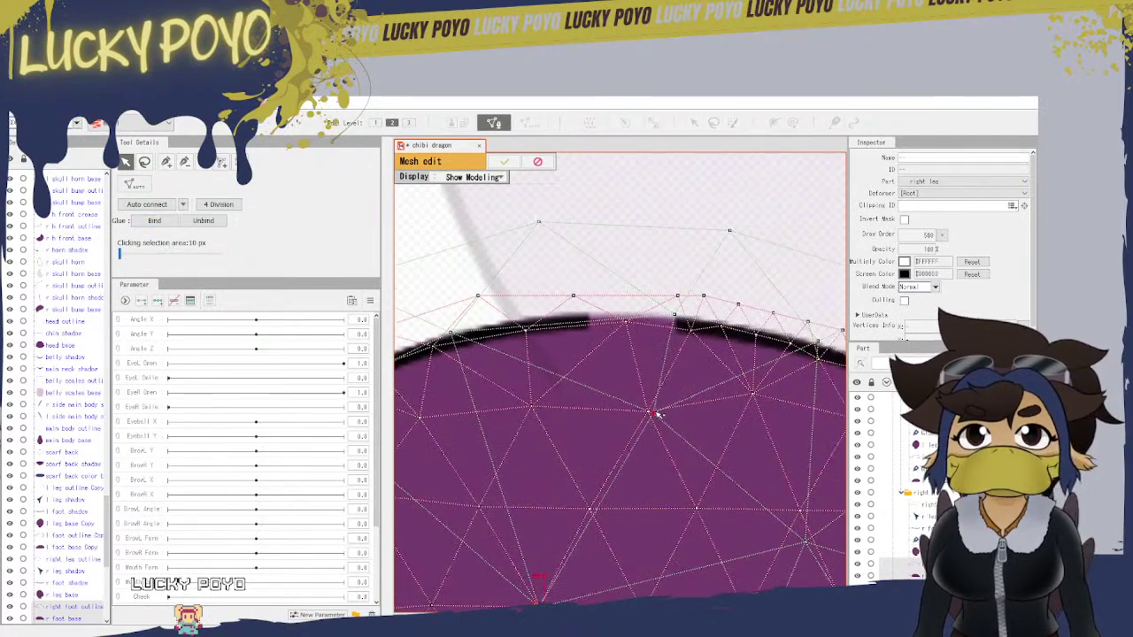
{"action": "left_click", "coordinate": [653, 414]}
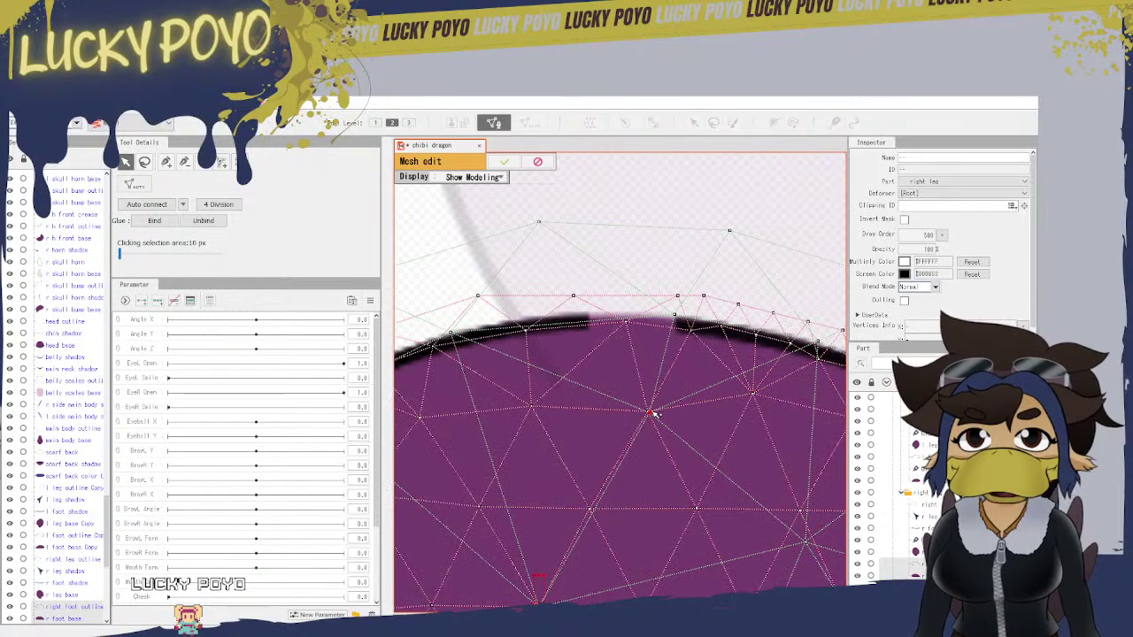
{"action": "left_click", "coordinate": [154, 220]}
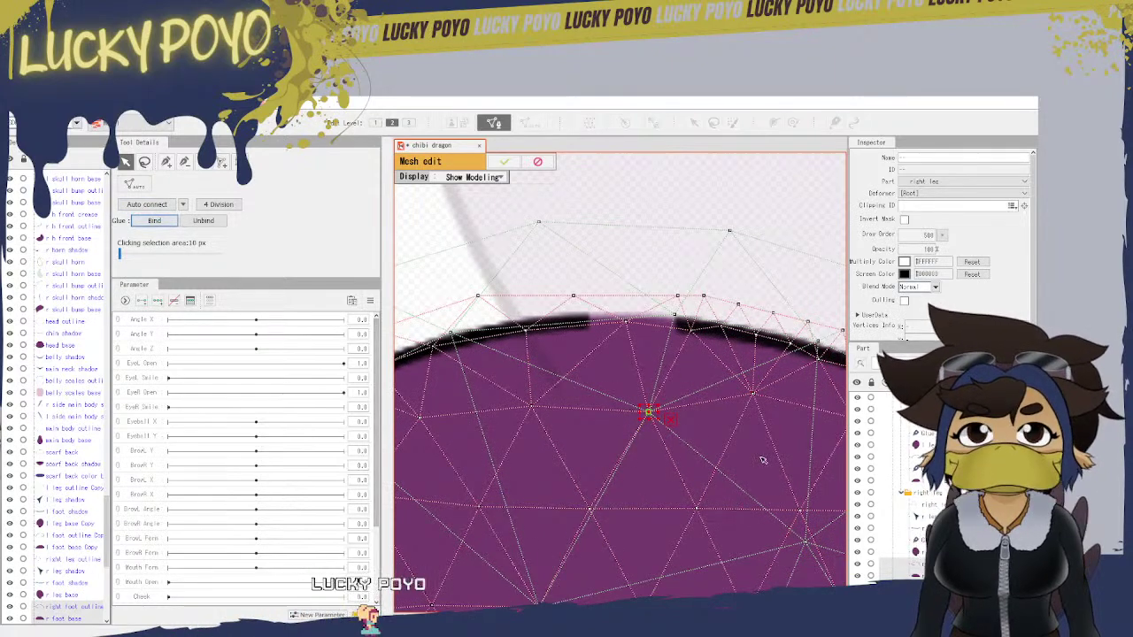
Step: Move the base and outline vertices together on the right foot's upper edge, just right of the line's gap, and glue them
{"action": "left_click_drag", "start_coordinate": [762, 459], "coordinate": [536, 551]}
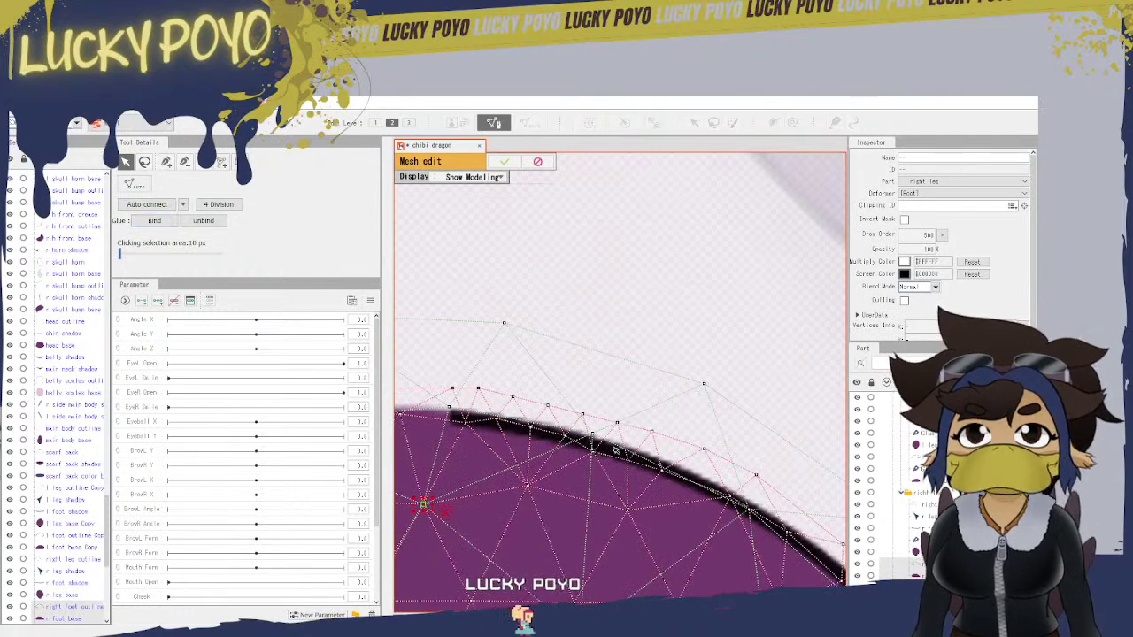
{"action": "left_click_drag", "start_coordinate": [592, 452], "coordinate": [589, 435]}
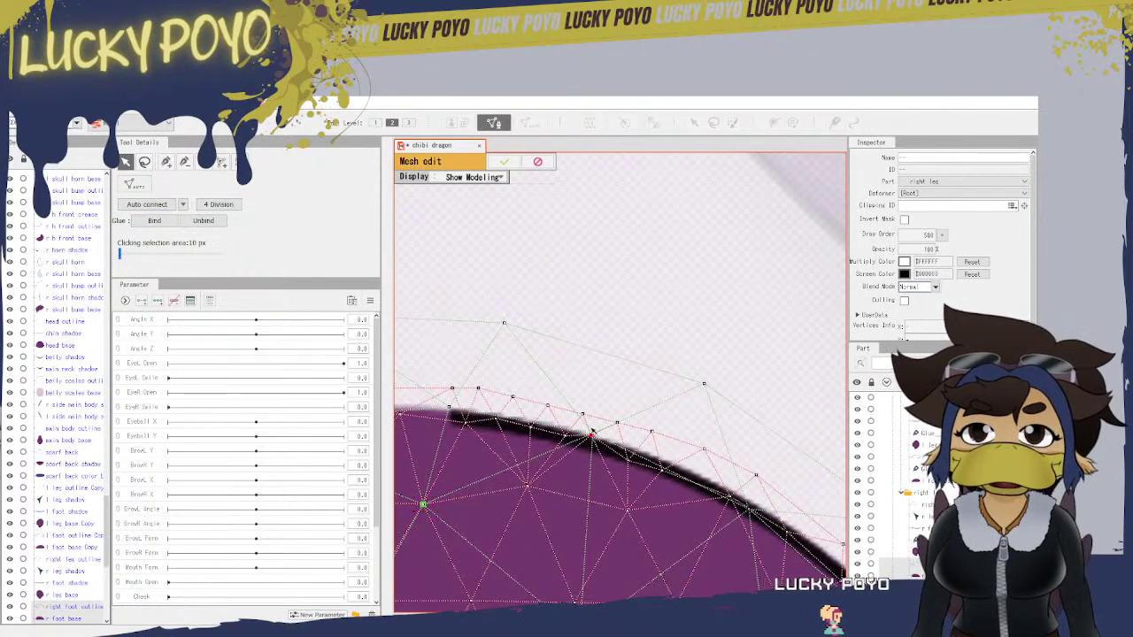
{"action": "left_click", "coordinate": [150, 227]}
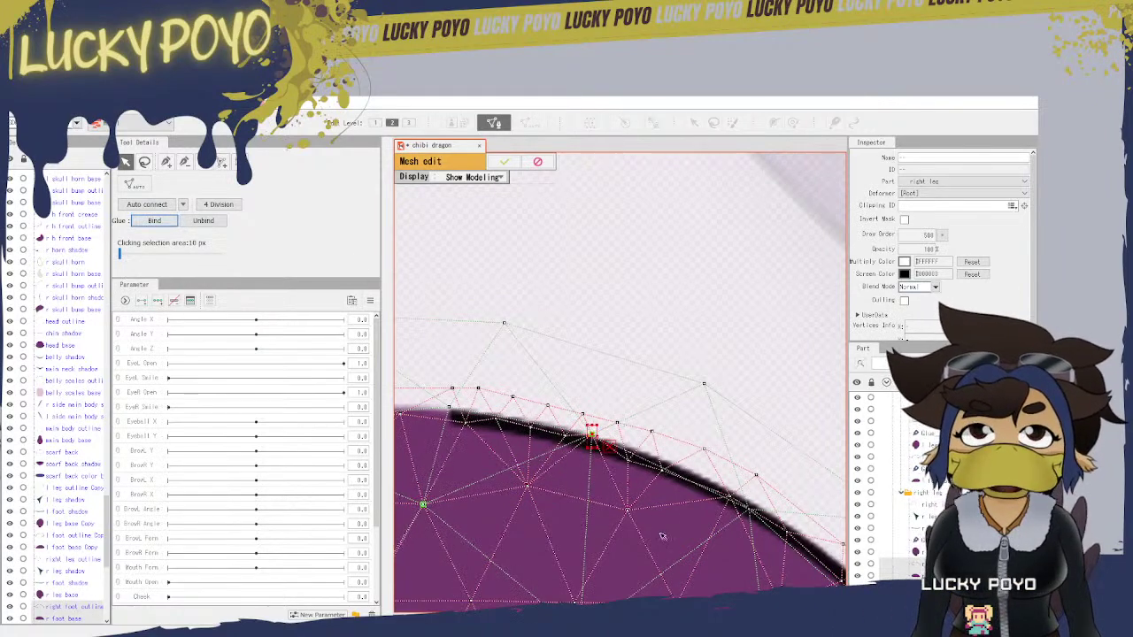
Step: Align the overlapping base and outline vertices midway down the right foot's sloping right edge and glue them
{"action": "left_click_drag", "start_coordinate": [753, 534], "coordinate": [569, 472]}
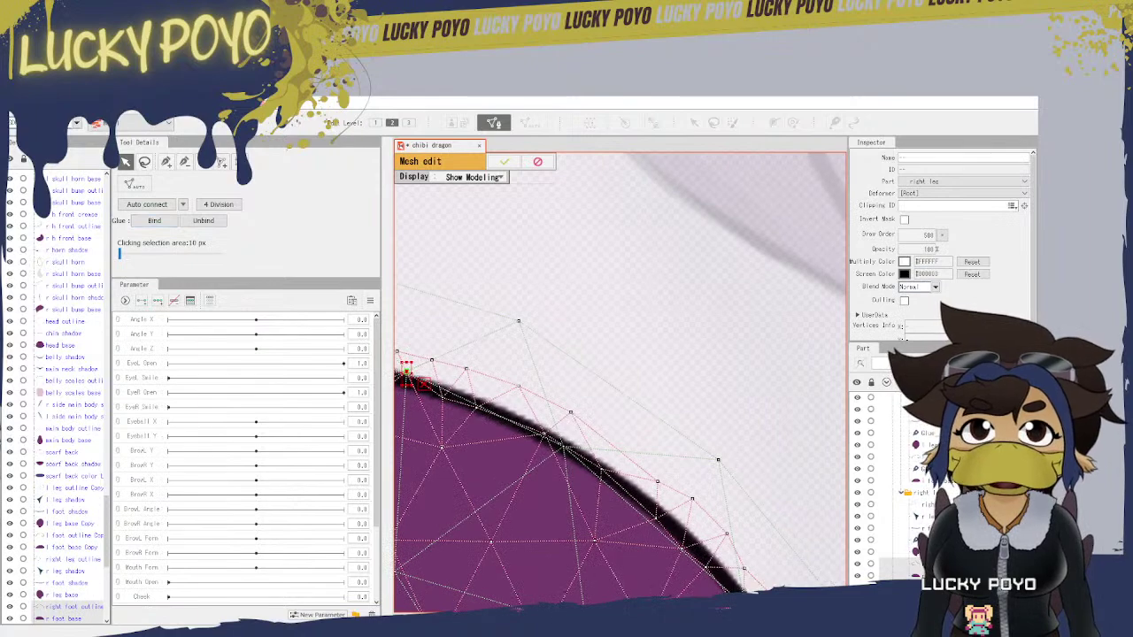
{"action": "left_click_drag", "start_coordinate": [740, 588], "coordinate": [629, 364]}
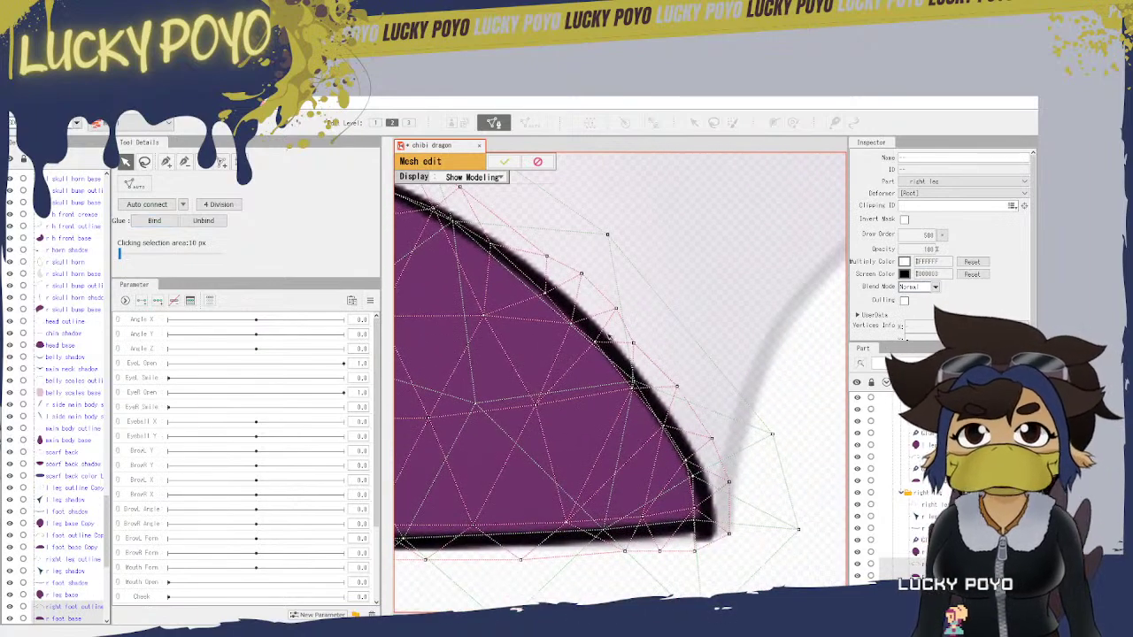
{"action": "scroll", "coordinate": [609, 336], "scroll_direction": "up", "scroll_amount": 2}
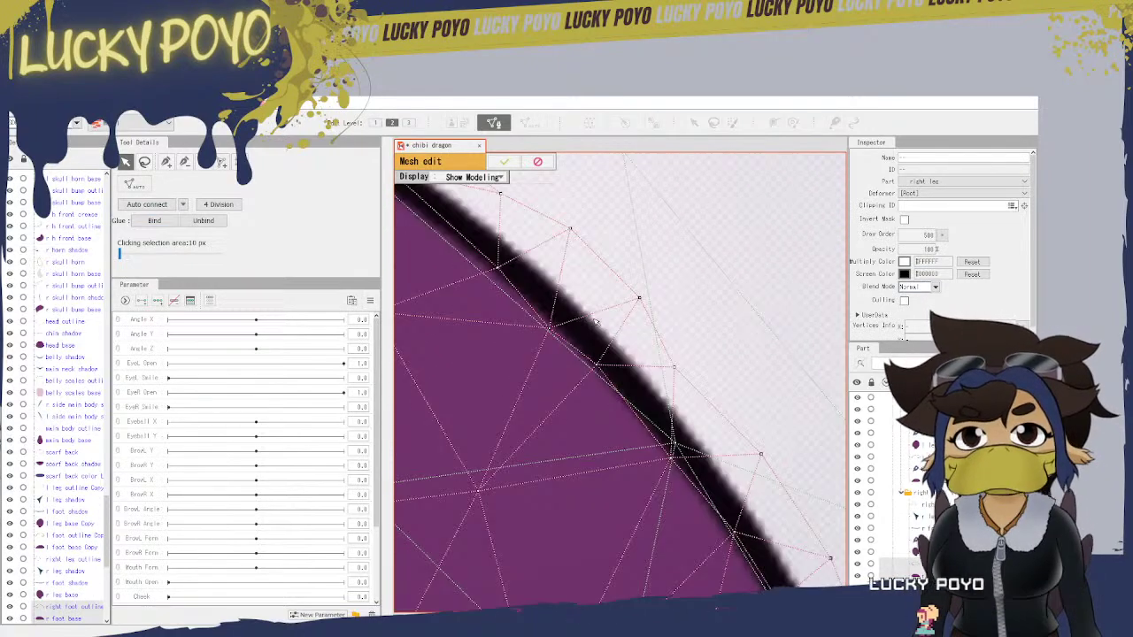
{"action": "left_click", "coordinate": [672, 443]}
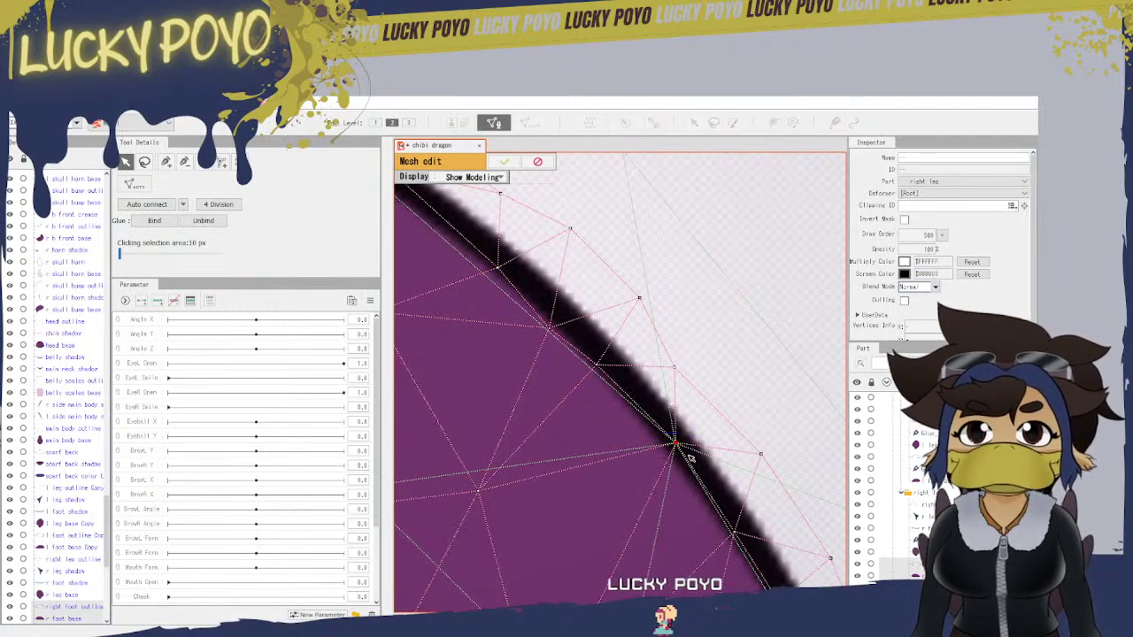
{"action": "left_click", "coordinate": [155, 221]}
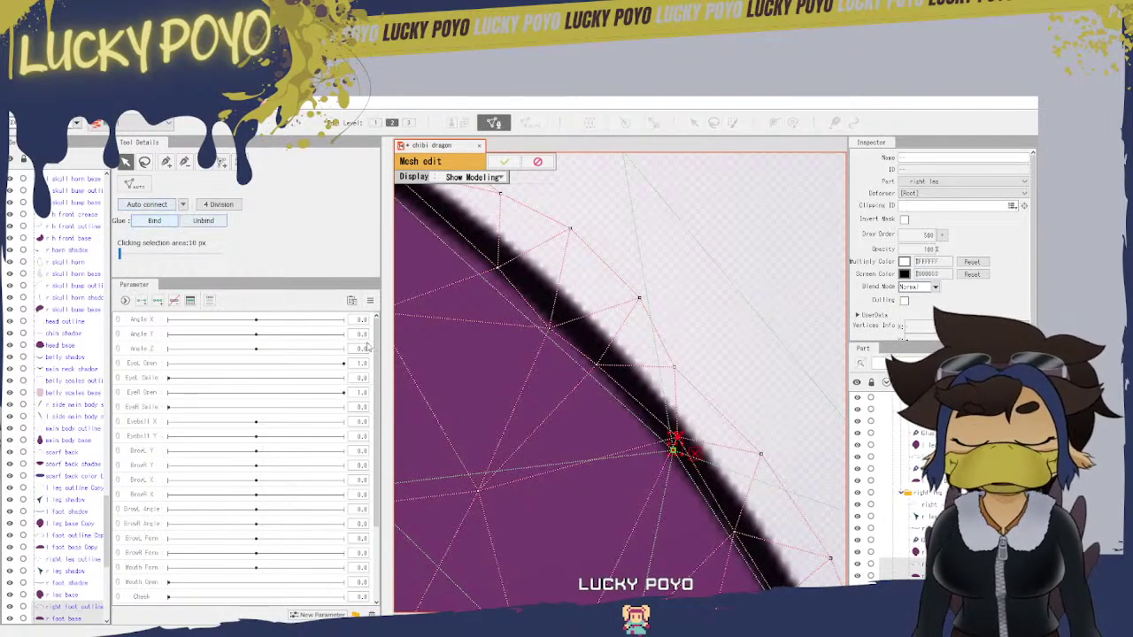
Step: Glue the overlapping outline and base mesh vertices on the foot's right edge, just above the lower-right corner
{"action": "scroll", "coordinate": [668, 402], "scroll_direction": "down", "scroll_amount": 1}
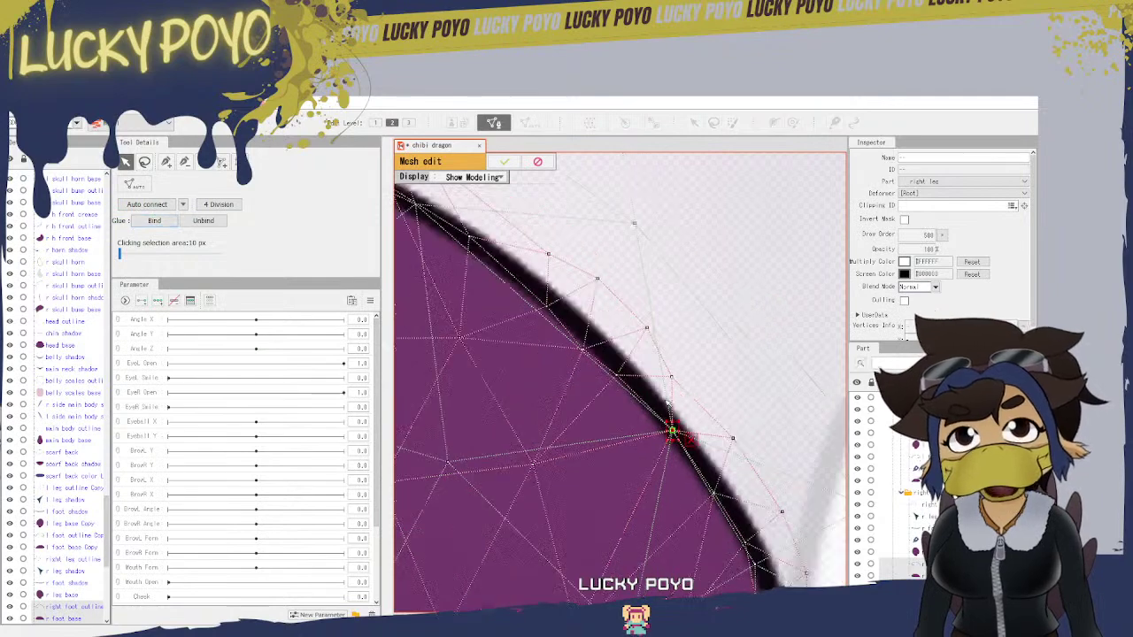
{"action": "left_click_drag", "start_coordinate": [506, 284], "coordinate": [539, 377]}
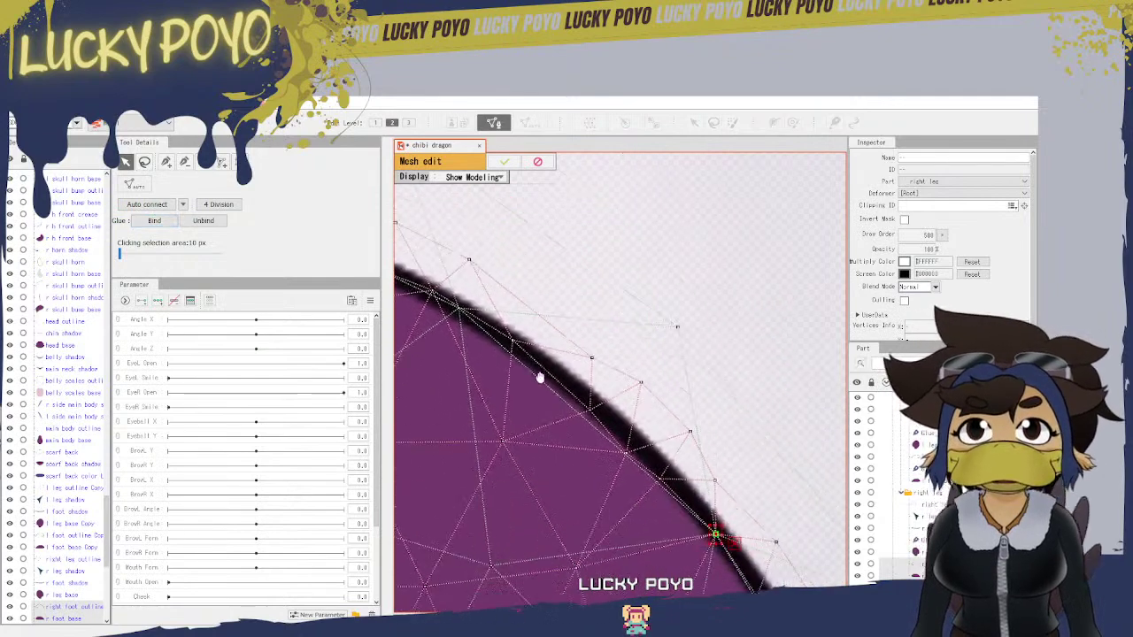
{"action": "left_click_drag", "start_coordinate": [614, 508], "coordinate": [531, 323]}
{"action": "left_click_drag", "start_coordinate": [743, 519], "coordinate": [584, 433]}
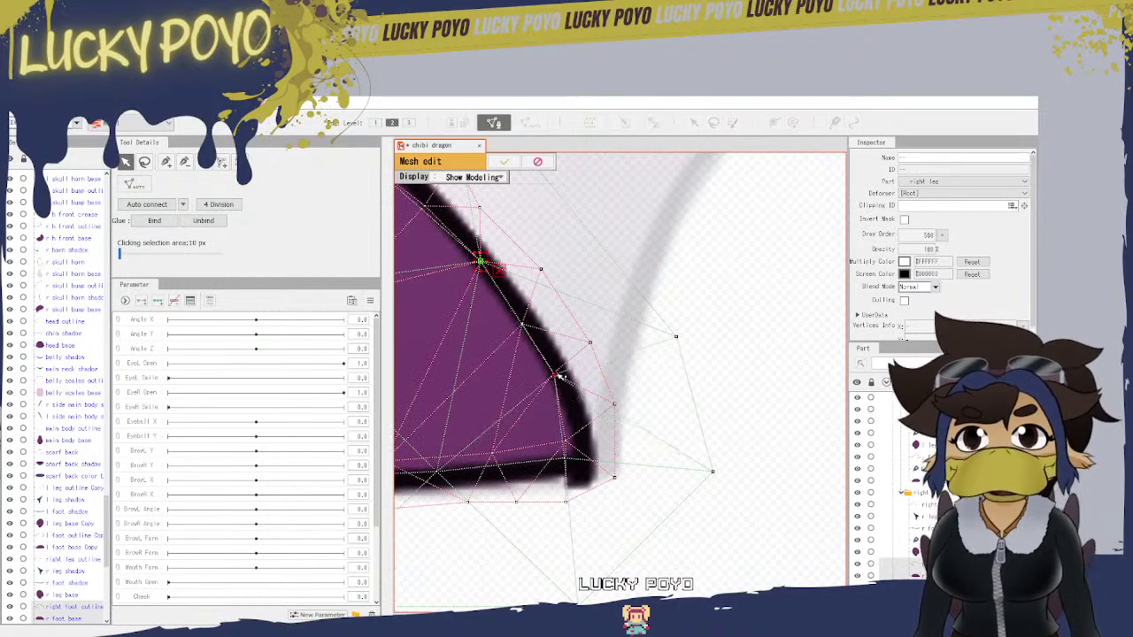
{"action": "left_click", "coordinate": [555, 374]}
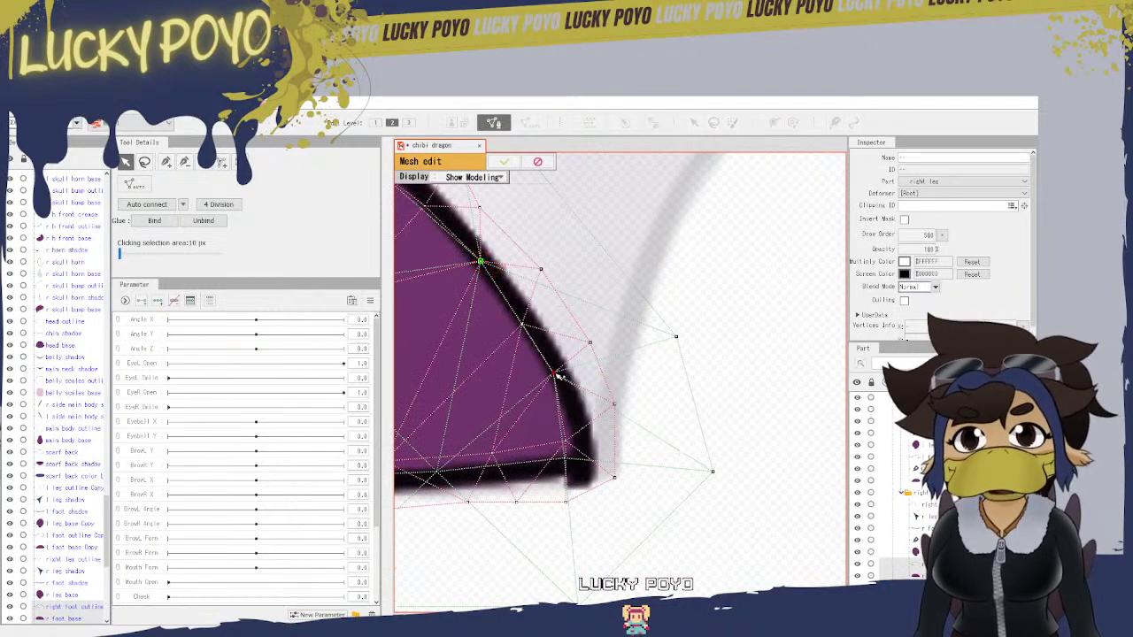
{"action": "left_click", "coordinate": [153, 221]}
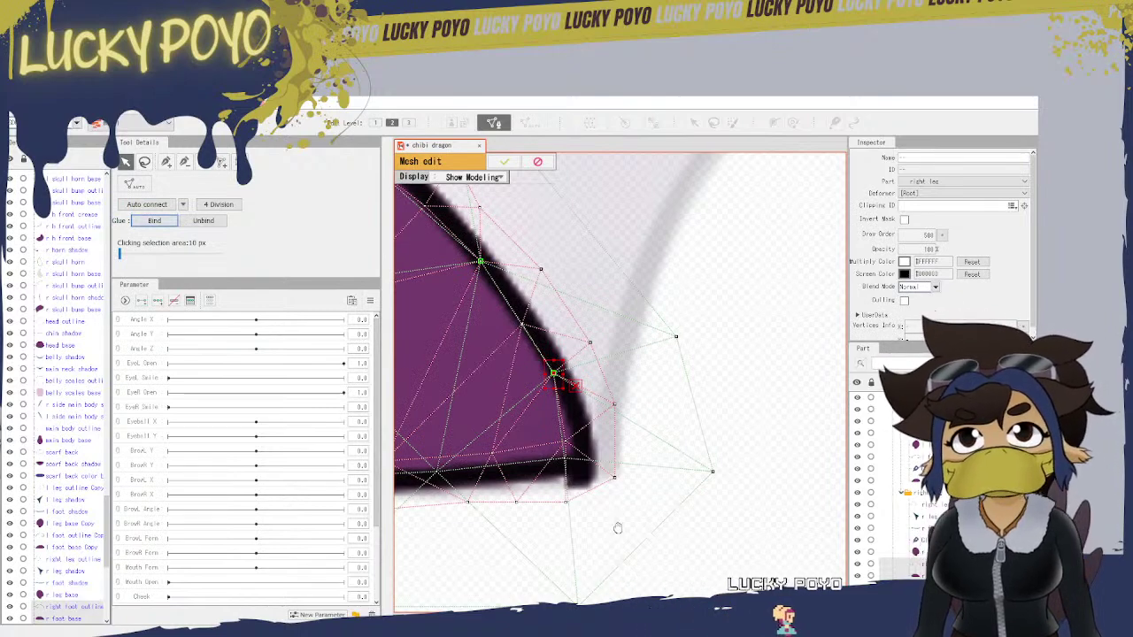
Step: Bring the two meshes' outer vertices together just outside the foot's lower-right corner and bind them with glue
{"action": "left_click_drag", "start_coordinate": [615, 525], "coordinate": [560, 588]}
{"action": "left_click_drag", "start_coordinate": [654, 531], "coordinate": [633, 484]}
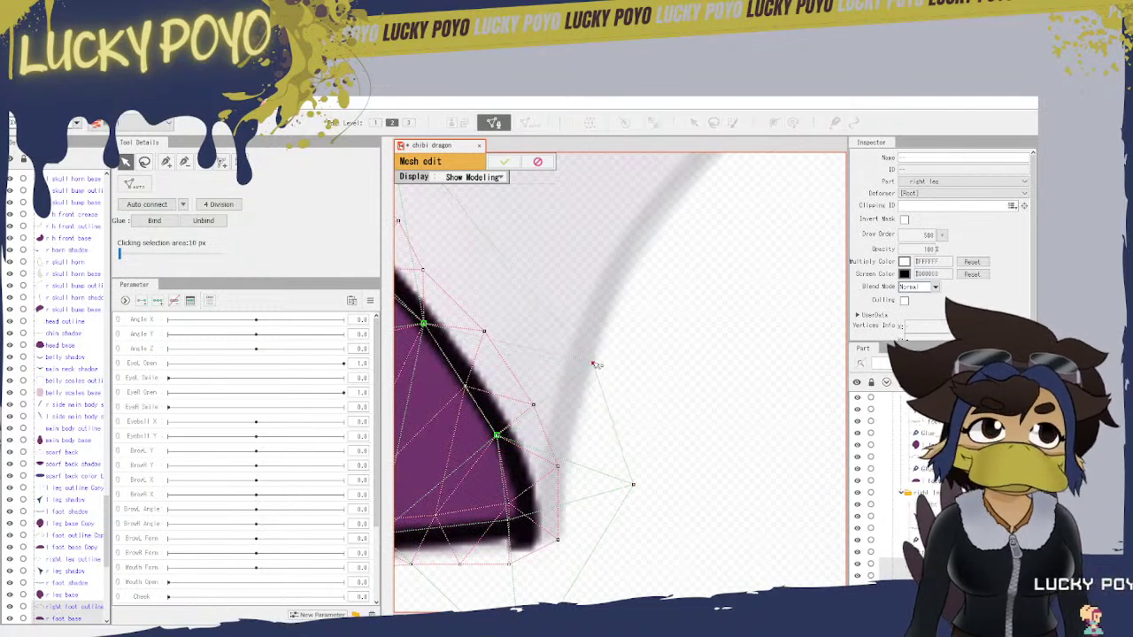
{"action": "left_click_drag", "start_coordinate": [639, 488], "coordinate": [615, 476]}
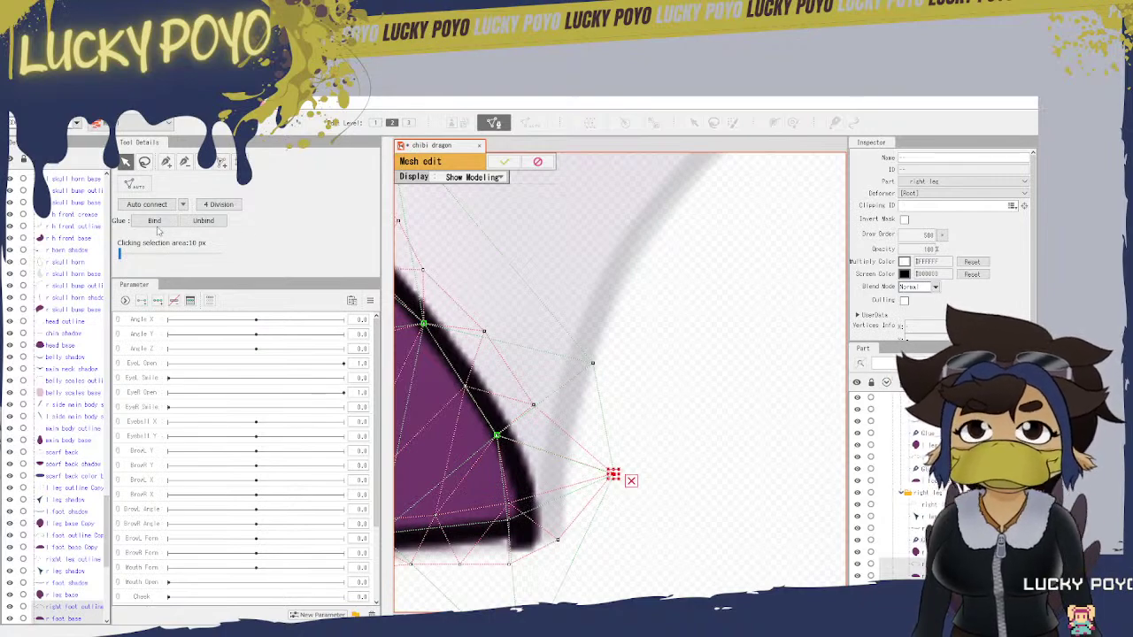
{"action": "left_click", "coordinate": [154, 221]}
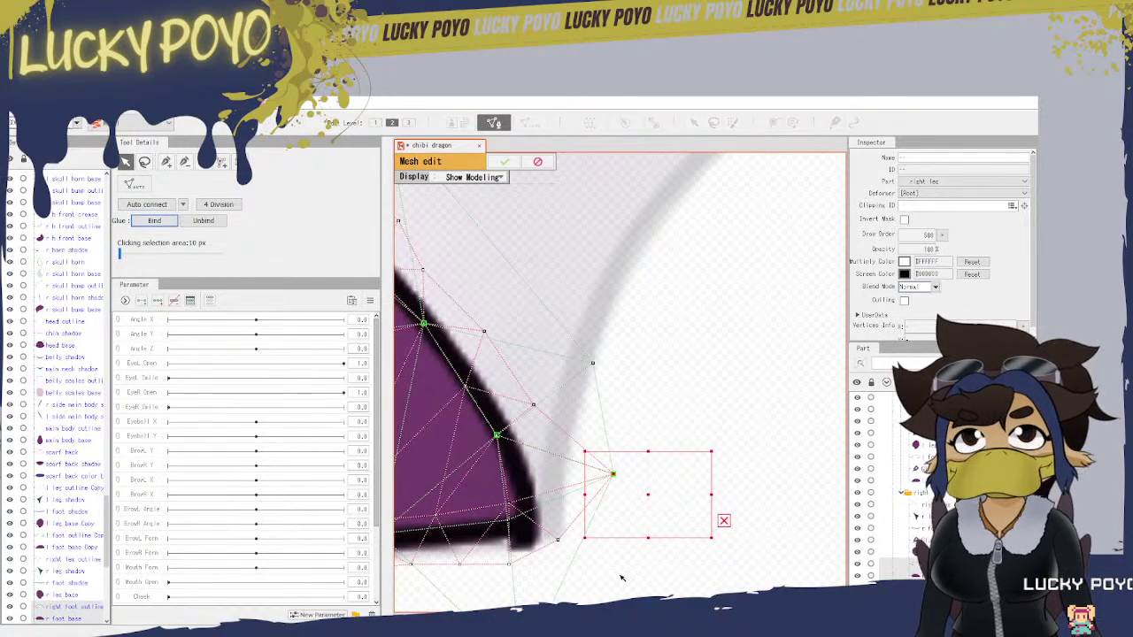
Step: Pull one vertex from each mesh together below the foot's lower-right corner, lower the glued outer vertex beside it, and bind the new pair
{"action": "left_click_drag", "start_coordinate": [621, 577], "coordinate": [825, 448]}
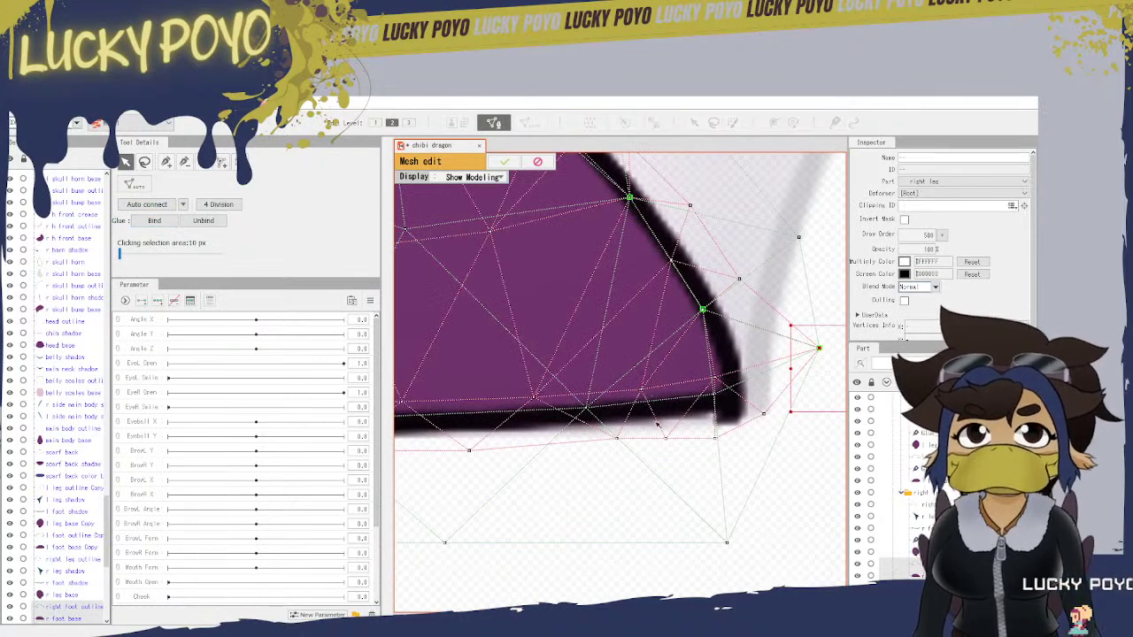
{"action": "left_click_drag", "start_coordinate": [669, 441], "coordinate": [667, 479]}
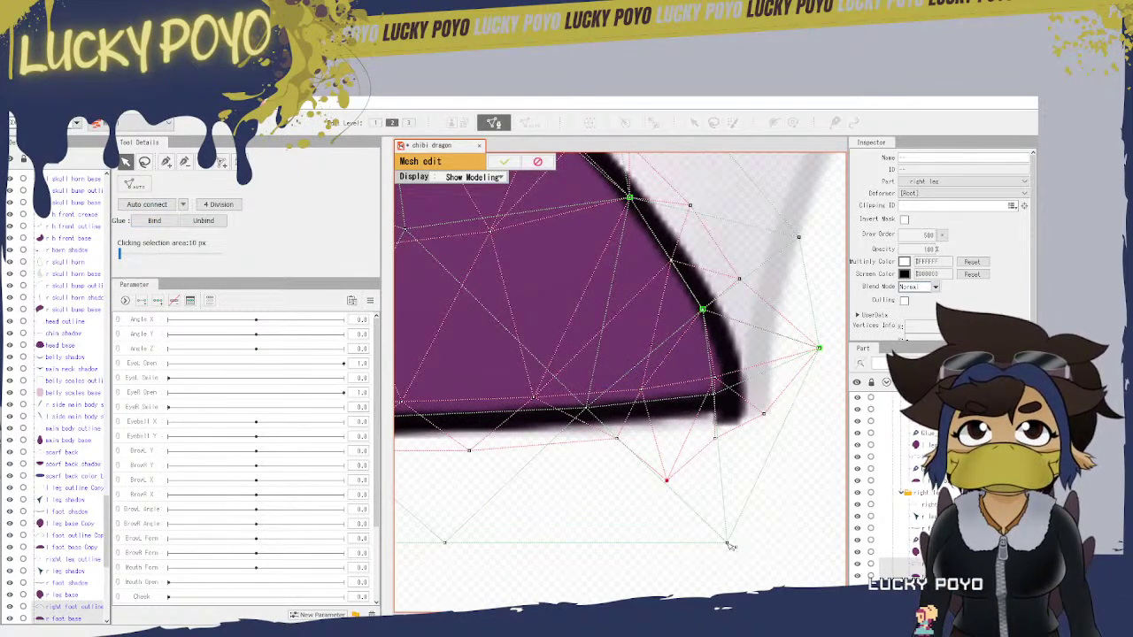
{"action": "left_click_drag", "start_coordinate": [728, 544], "coordinate": [669, 481]}
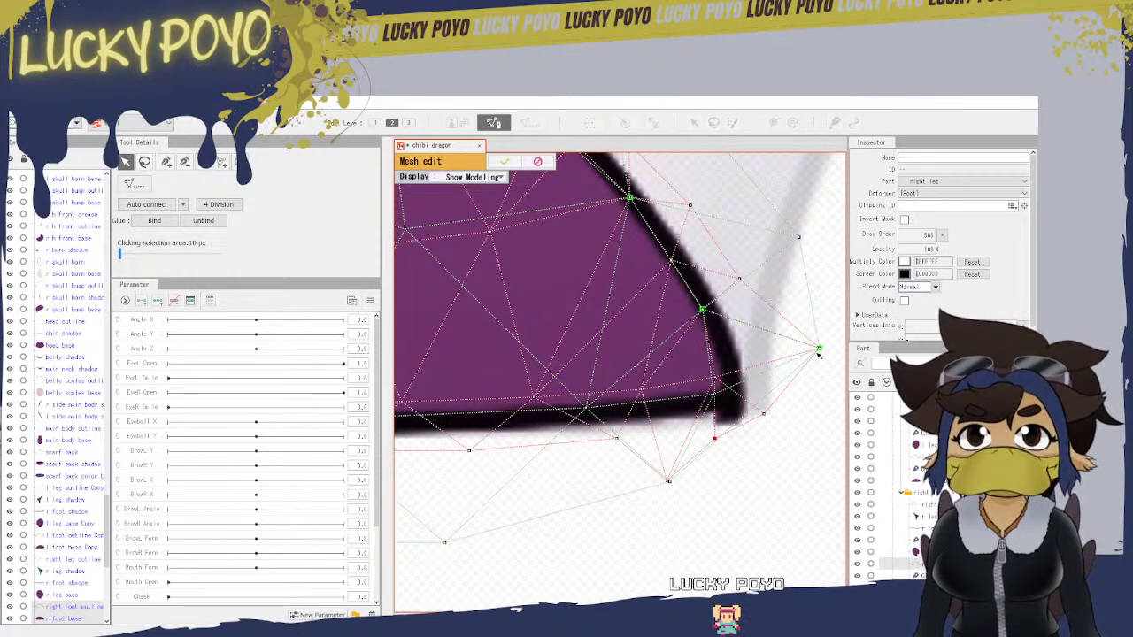
{"action": "left_click_drag", "start_coordinate": [819, 350], "coordinate": [818, 400]}
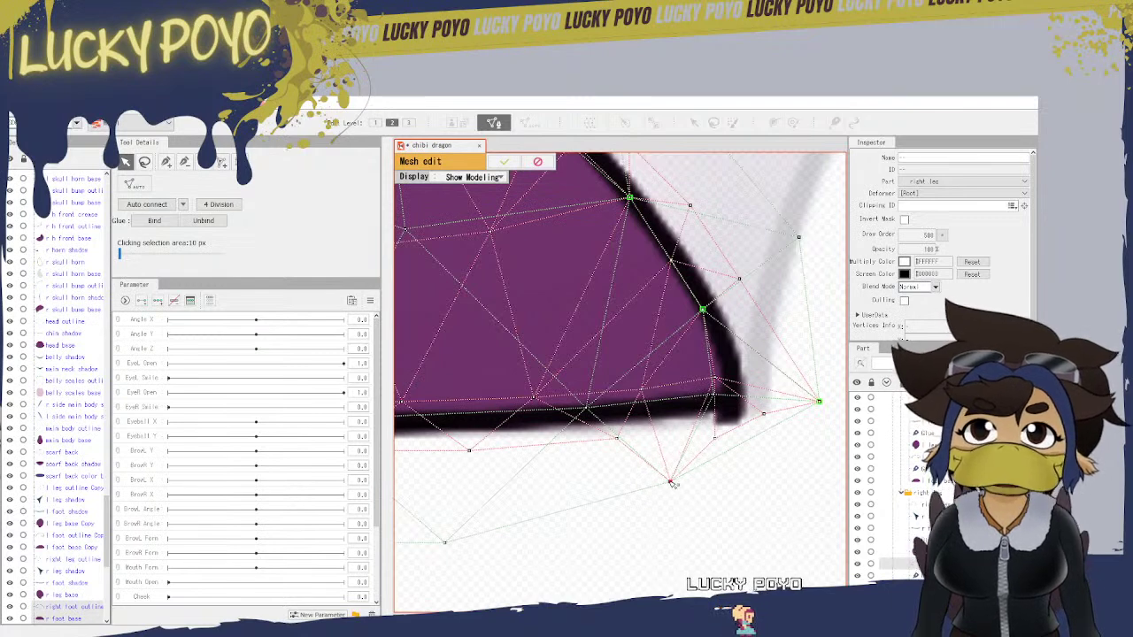
{"action": "left_click_drag", "start_coordinate": [670, 482], "coordinate": [678, 501]}
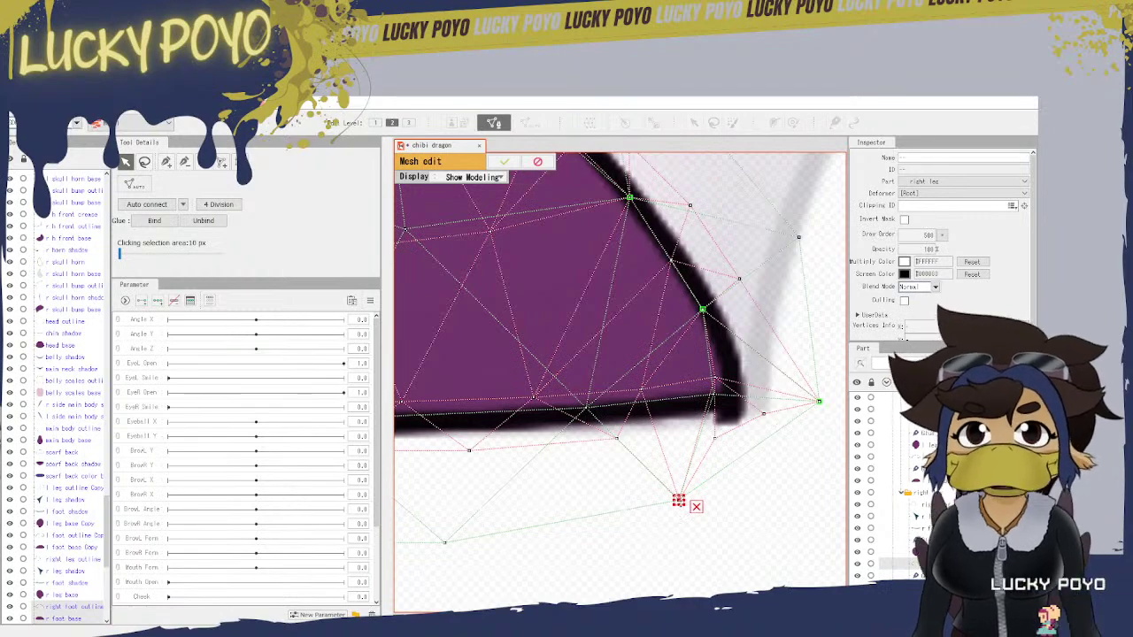
{"action": "left_click_drag", "start_coordinate": [678, 501], "coordinate": [678, 492]}
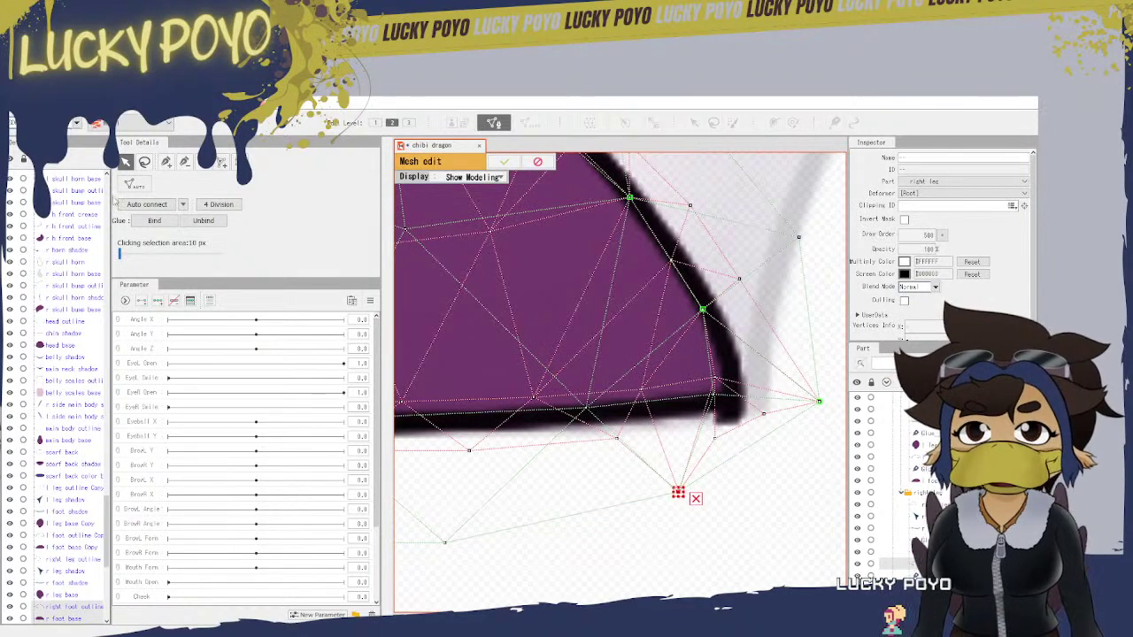
{"action": "left_click", "coordinate": [154, 220]}
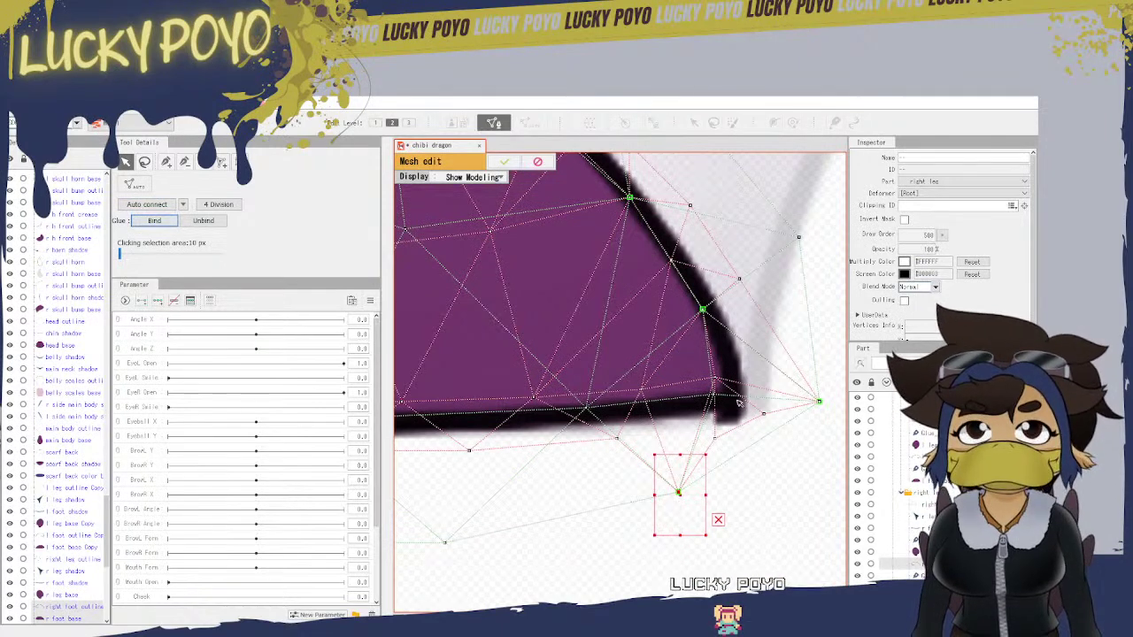
Step: Overlap and glue the two meshes' vertices at the foot's lower-right corner, spreading the surrounding outer vertices farther outward
{"action": "left_click_drag", "start_coordinate": [715, 381], "coordinate": [711, 394]}
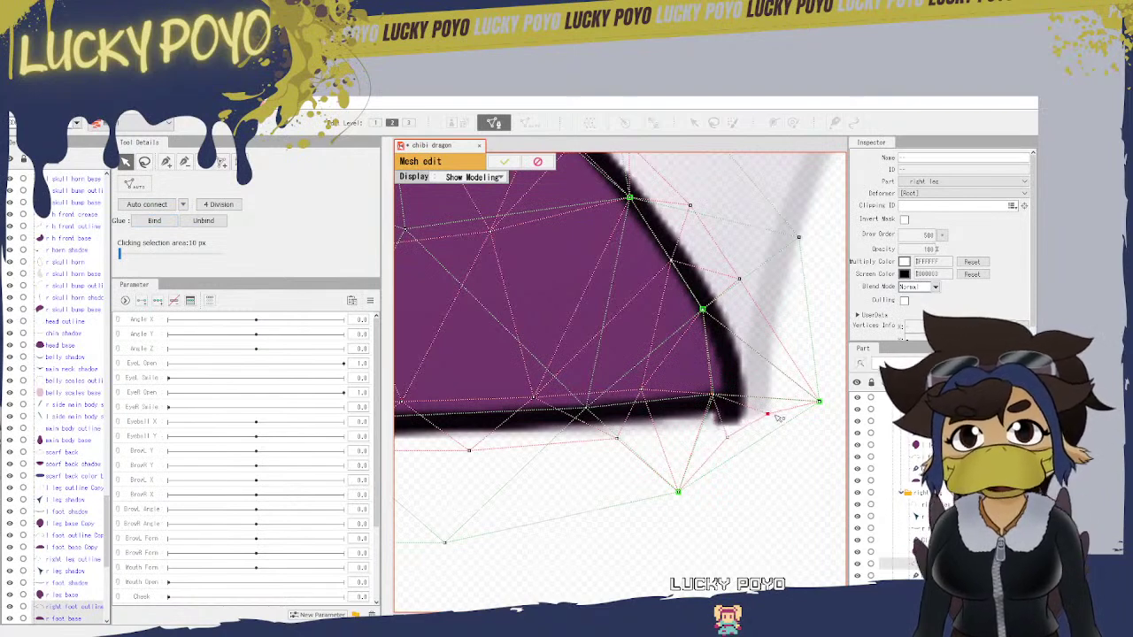
{"action": "left_click_drag", "start_coordinate": [734, 436], "coordinate": [749, 450]}
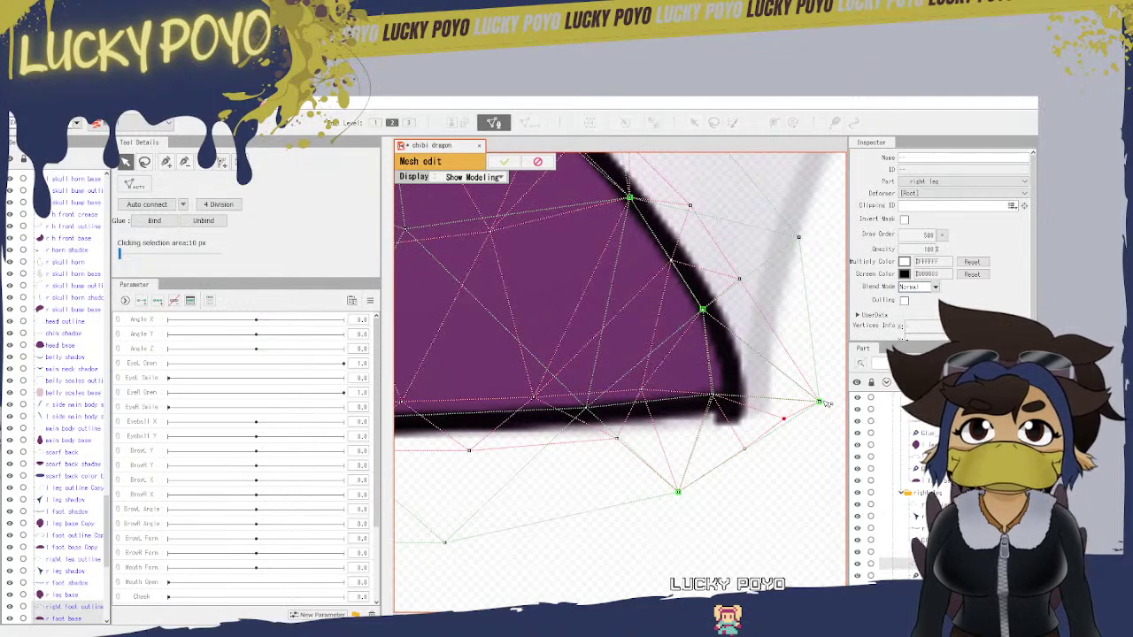
{"action": "mouse_move", "coordinate": [826, 403]}
{"action": "left_mouse_down"}
{"action": "mouse_move", "coordinate": [830, 387]}
{"action": "mouse_move", "coordinate": [831, 402]}
{"action": "left_mouse_up"}
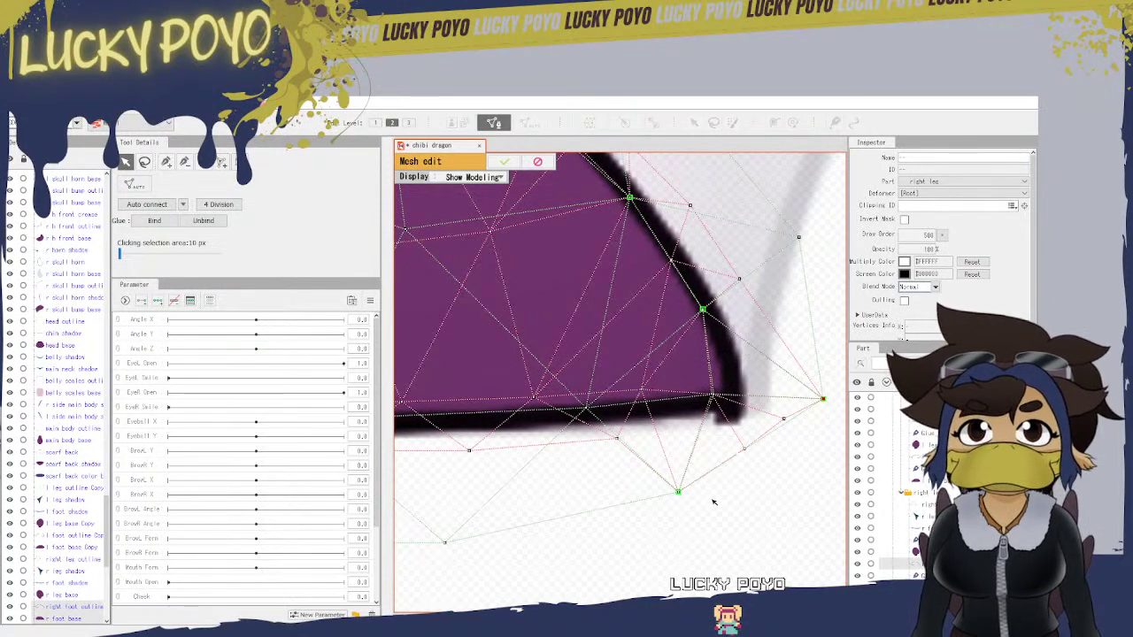
{"action": "left_click_drag", "start_coordinate": [678, 491], "coordinate": [705, 501]}
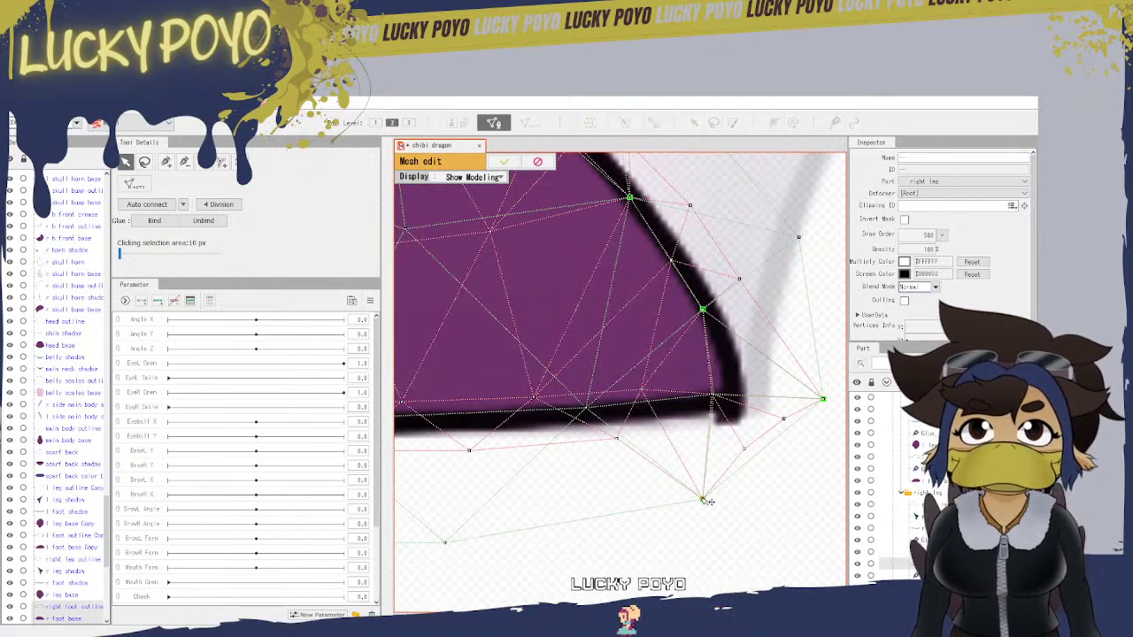
{"action": "left_click", "coordinate": [714, 392]}
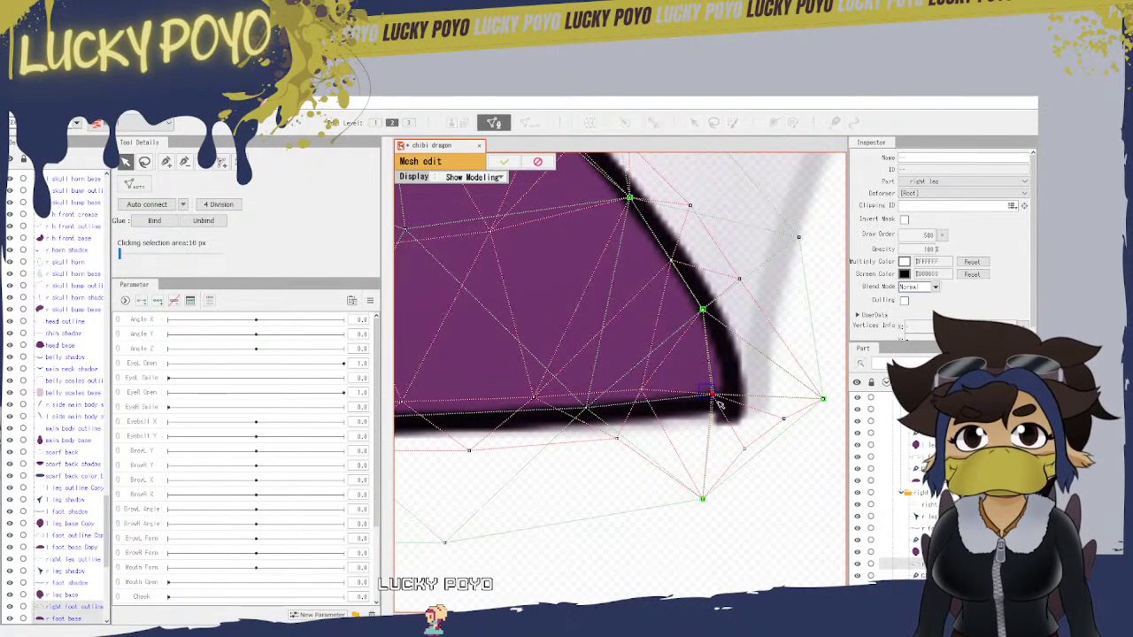
{"action": "left_click", "coordinate": [156, 221]}
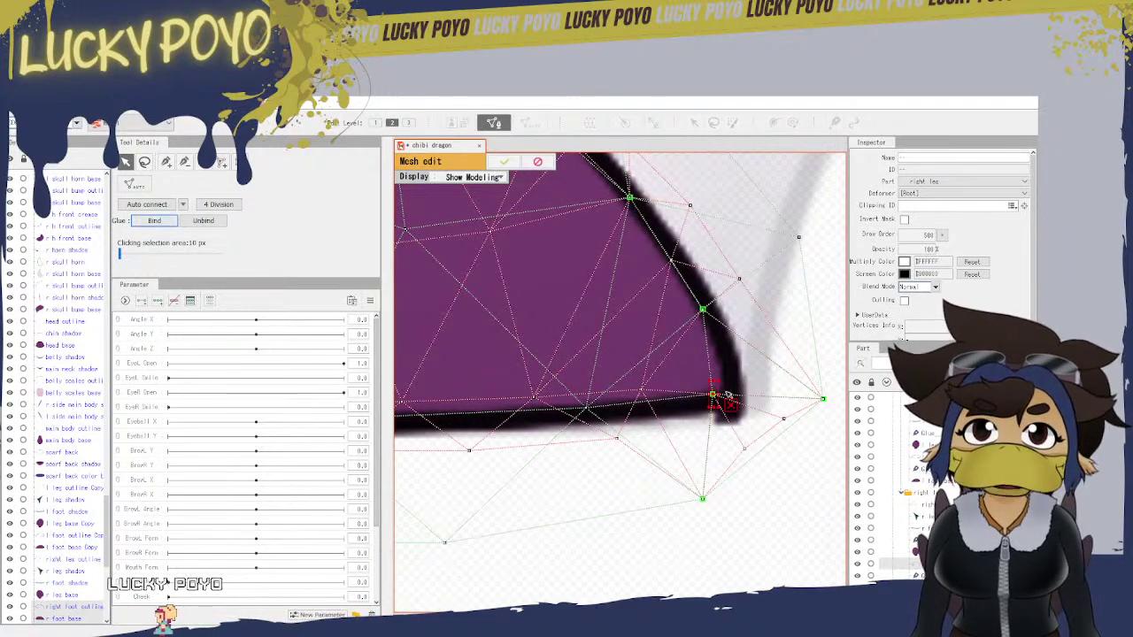
Step: Move the bottom-edge vertex of one foot mesh onto the nearby vertex of the other and glue them
{"action": "left_click_drag", "start_coordinate": [612, 529], "coordinate": [794, 561]}
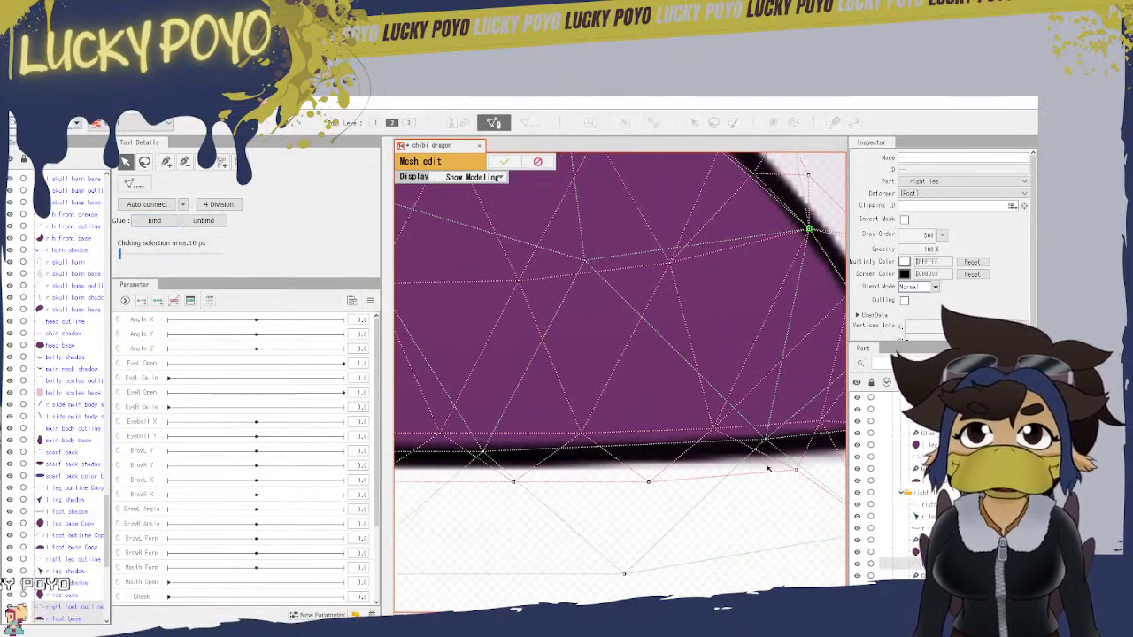
{"action": "left_click_drag", "start_coordinate": [766, 440], "coordinate": [714, 428]}
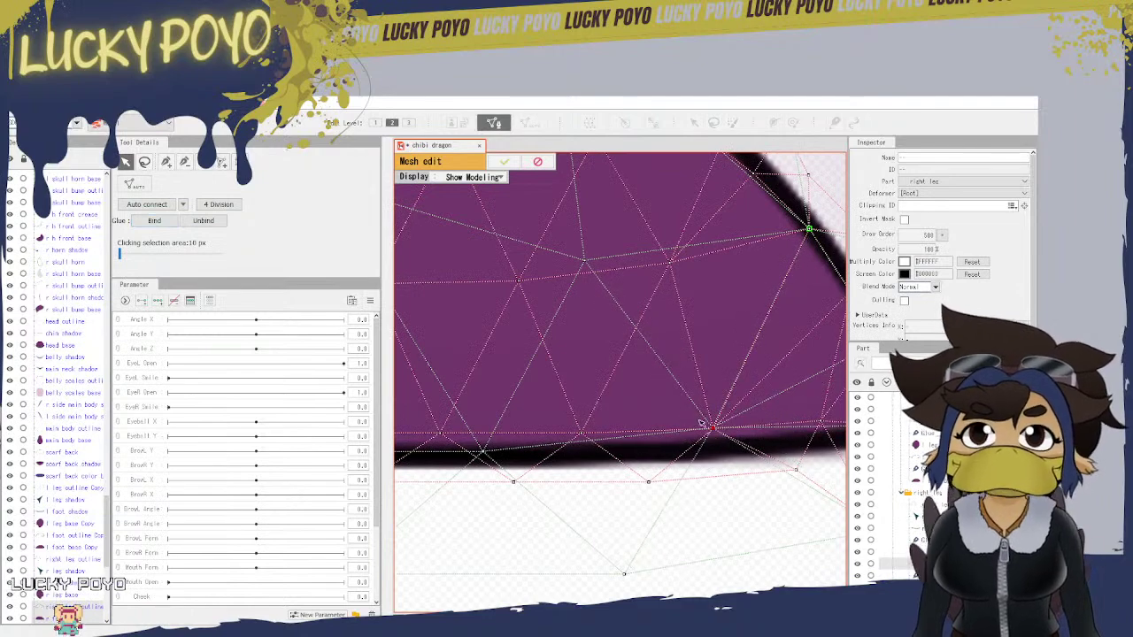
{"action": "left_click", "coordinate": [170, 222]}
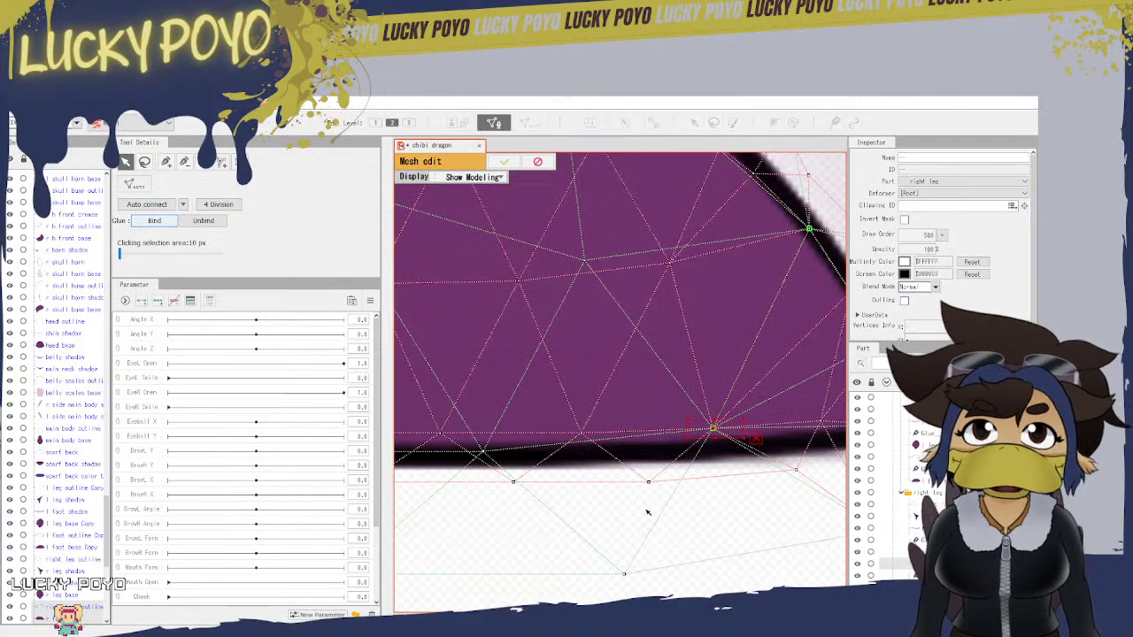
Step: Move three outer vertices of the red mesh farther below the foot's bottom edge
{"action": "left_click_drag", "start_coordinate": [627, 518], "coordinate": [772, 503]}
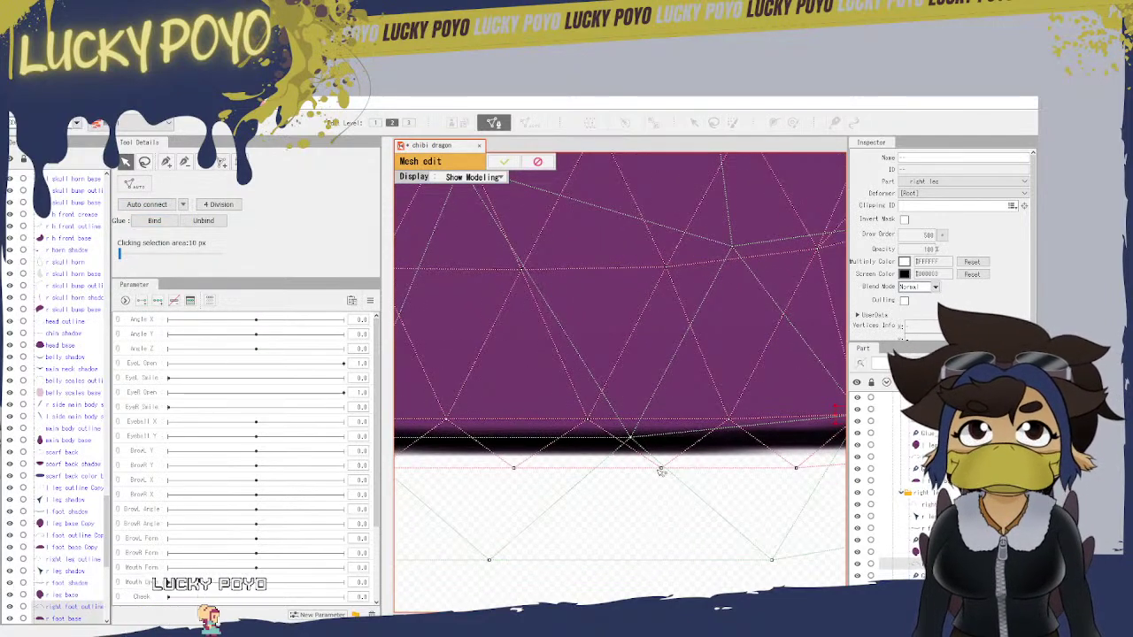
{"action": "left_click_drag", "start_coordinate": [665, 469], "coordinate": [643, 498]}
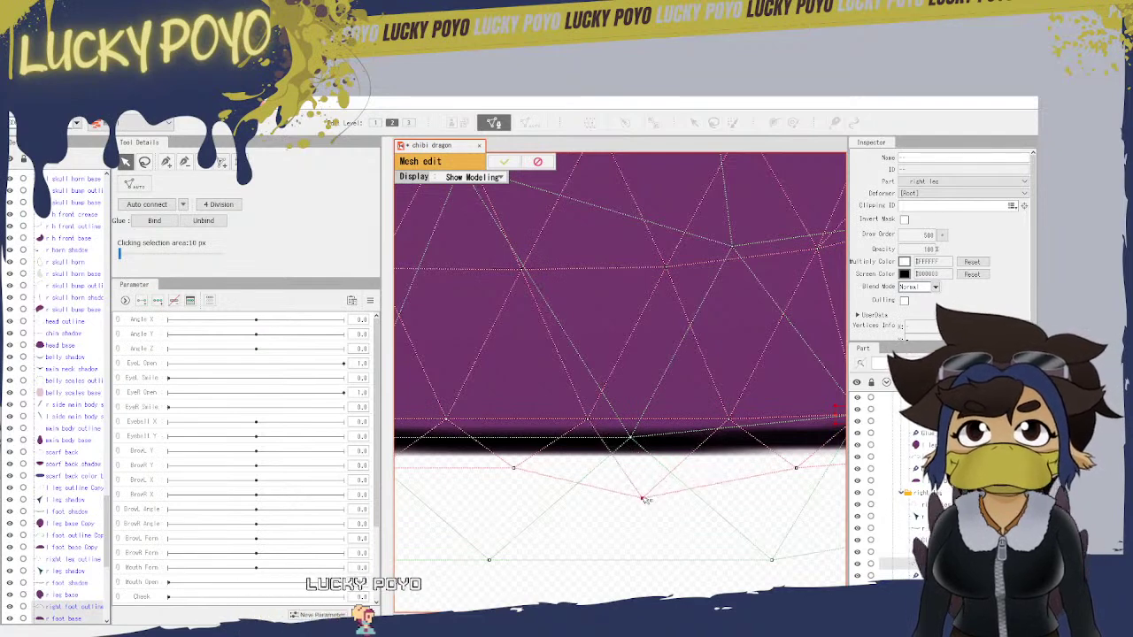
{"action": "left_click_drag", "start_coordinate": [795, 467], "coordinate": [812, 488]}
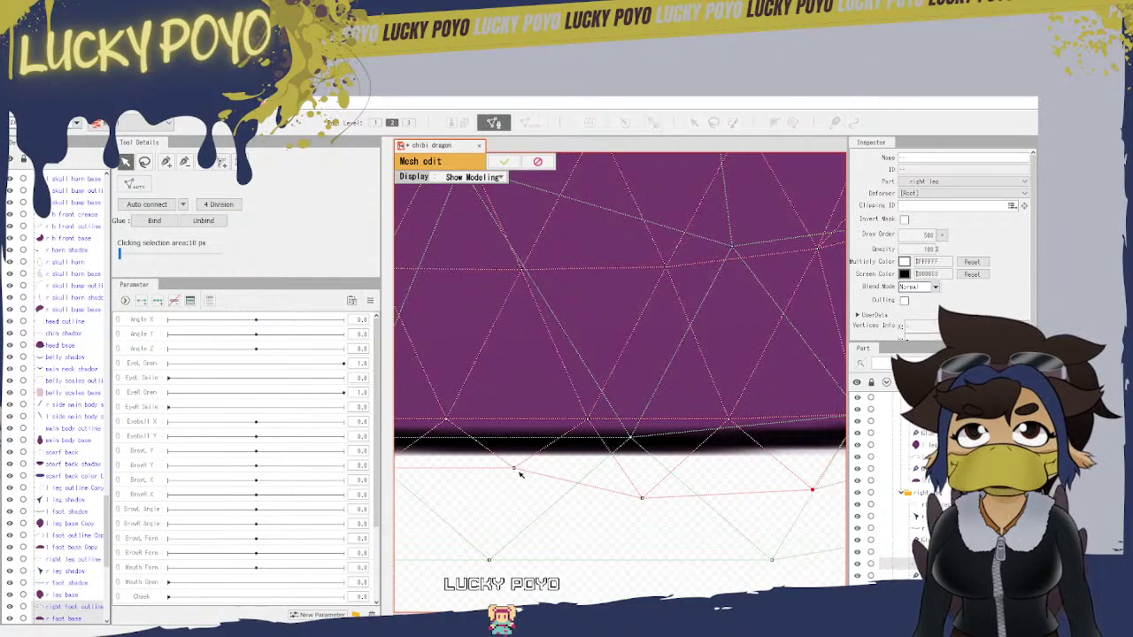
{"action": "left_click_drag", "start_coordinate": [519, 472], "coordinate": [504, 491]}
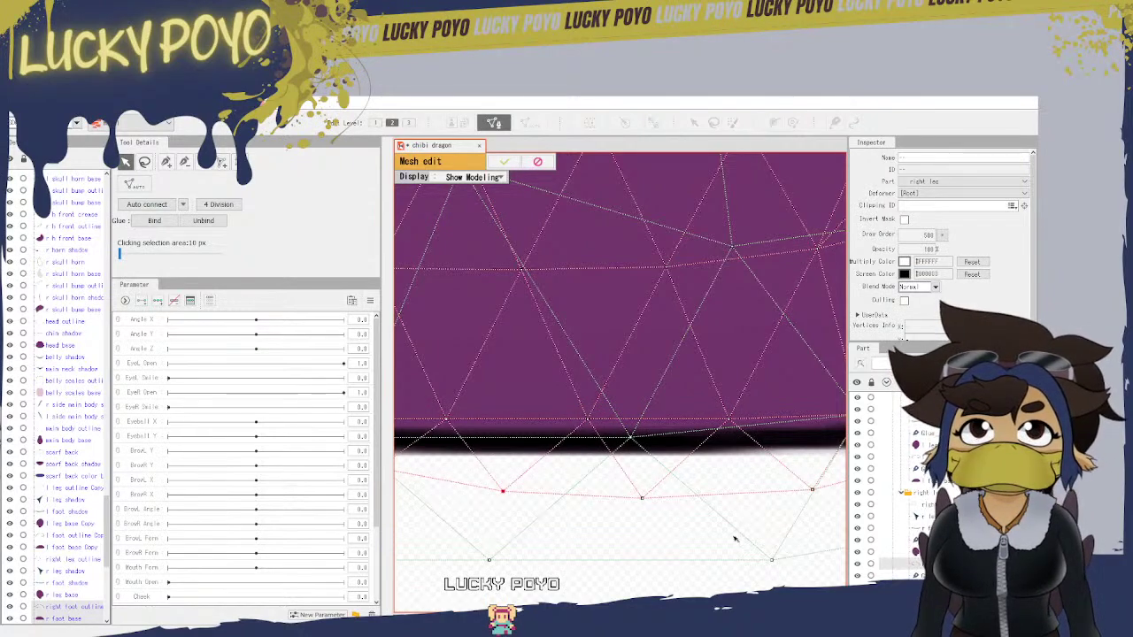
Step: Bring an outer vertex from each mesh together below the middle of the foot's bottom edge and bind them with glue
{"action": "left_click_drag", "start_coordinate": [778, 537], "coordinate": [518, 523]}
{"action": "left_click_drag", "start_coordinate": [400, 519], "coordinate": [726, 499]}
{"action": "left_click_drag", "start_coordinate": [569, 525], "coordinate": [576, 510]}
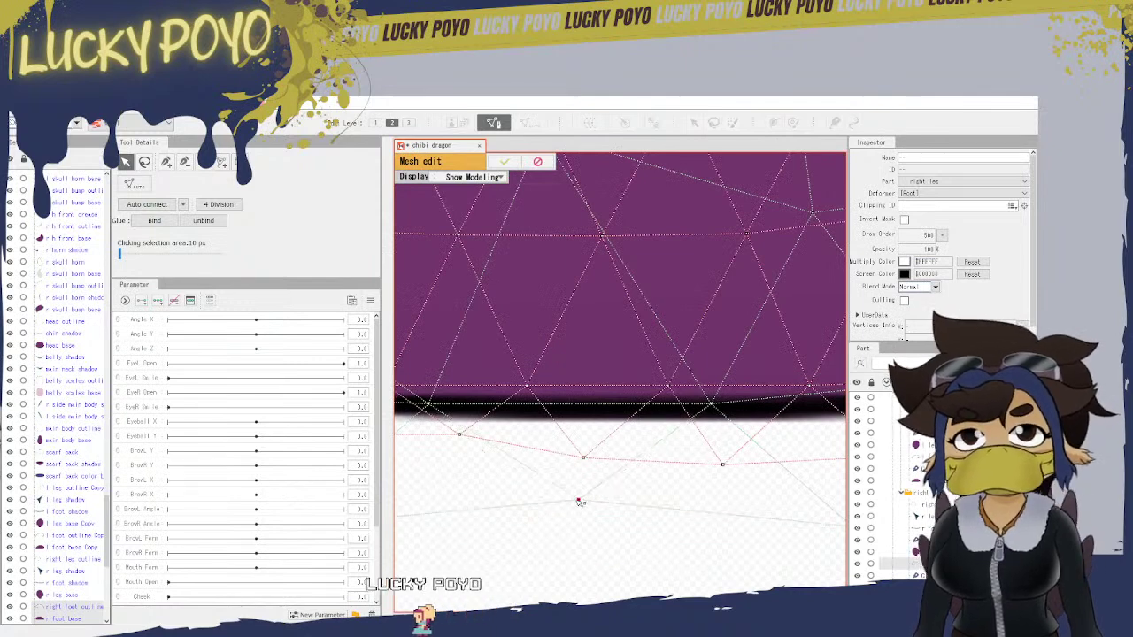
{"action": "mouse_move", "coordinate": [583, 458]}
{"action": "left_mouse_down"}
{"action": "mouse_move", "coordinate": [577, 509]}
{"action": "mouse_move", "coordinate": [600, 520]}
{"action": "left_mouse_up"}
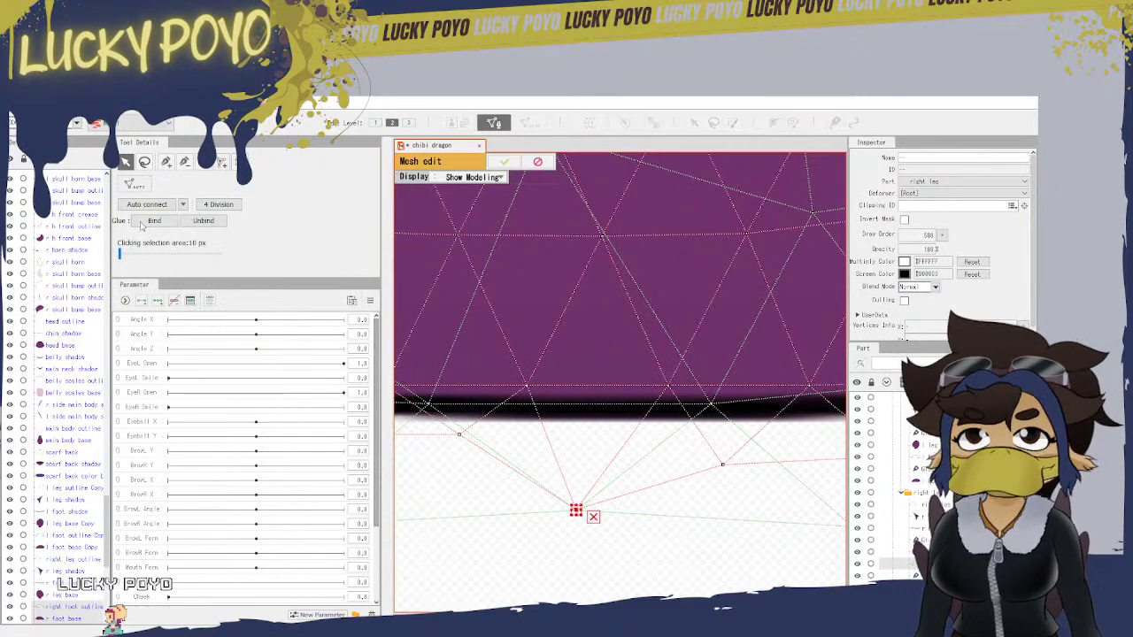
{"action": "left_click", "coordinate": [154, 220]}
Step: Pair and glue the next two outer vertices below the foot's bottom edge, farther toward the lower-left corner
{"action": "left_click_drag", "start_coordinate": [537, 461], "coordinate": [821, 428]}
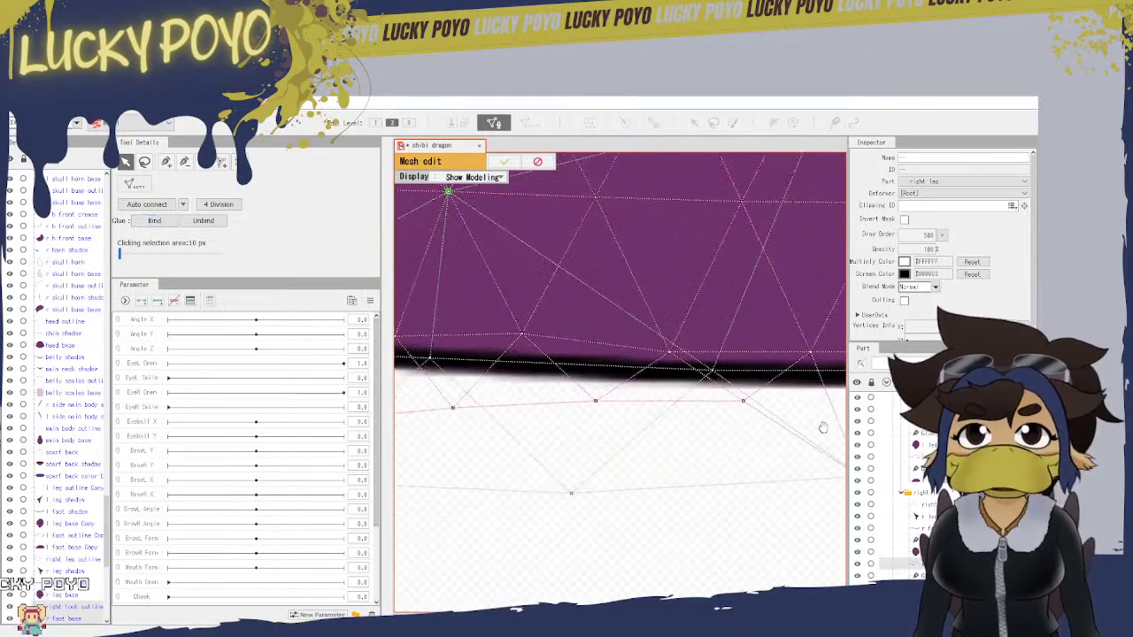
{"action": "left_click_drag", "start_coordinate": [582, 404], "coordinate": [582, 451]}
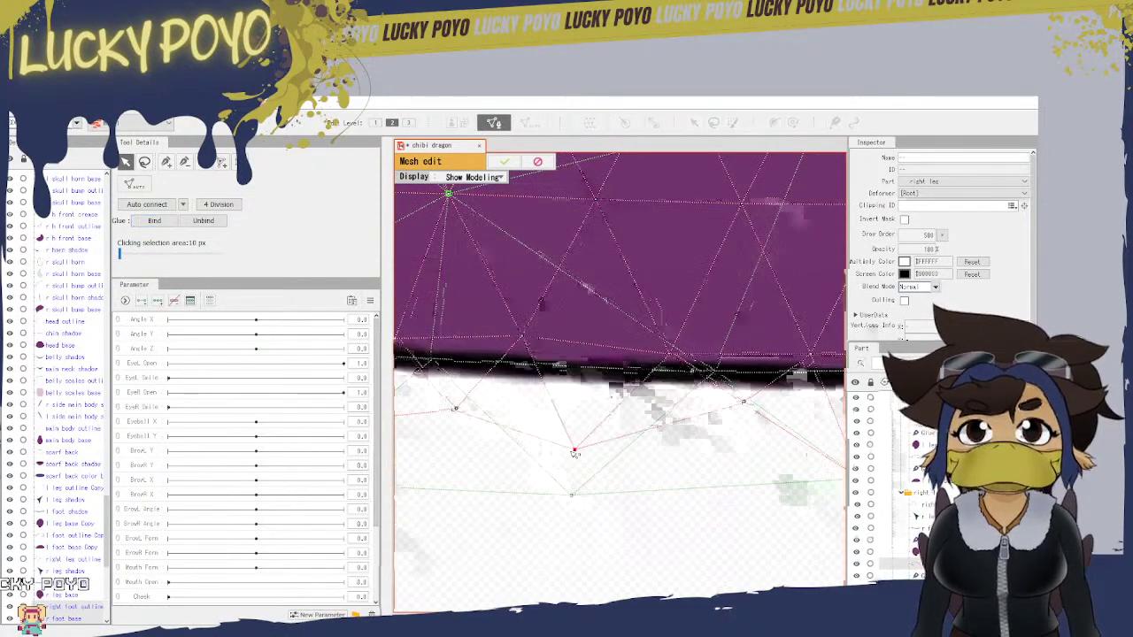
{"action": "mouse_move", "coordinate": [574, 497]}
{"action": "left_mouse_down"}
{"action": "mouse_move", "coordinate": [579, 458]}
{"action": "mouse_move", "coordinate": [601, 482]}
{"action": "left_mouse_up"}
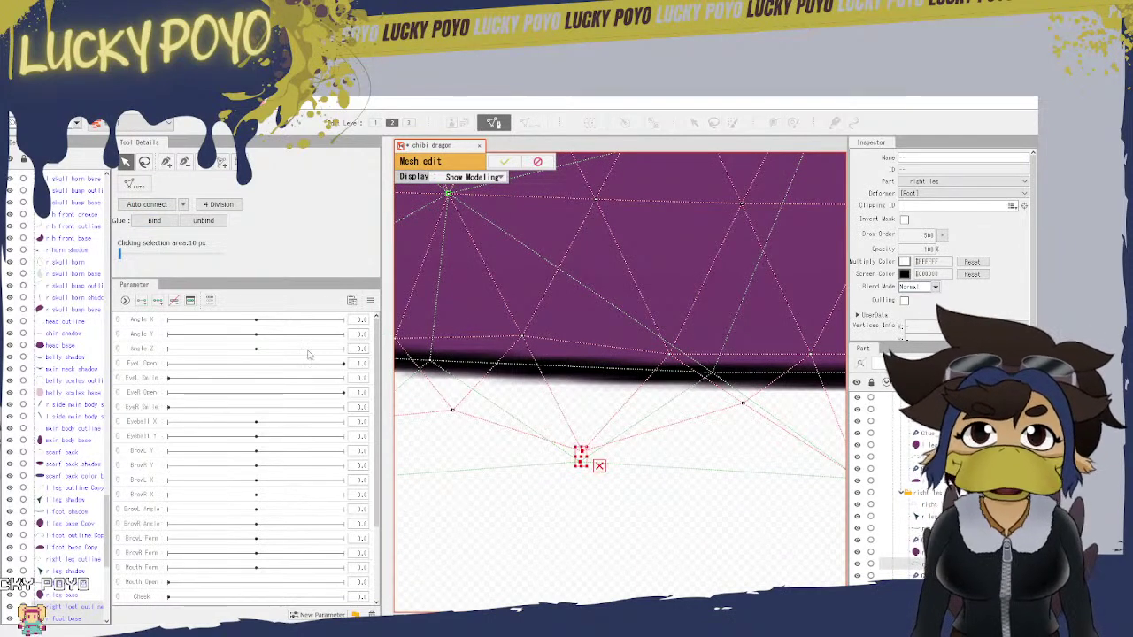
{"action": "left_click", "coordinate": [153, 226]}
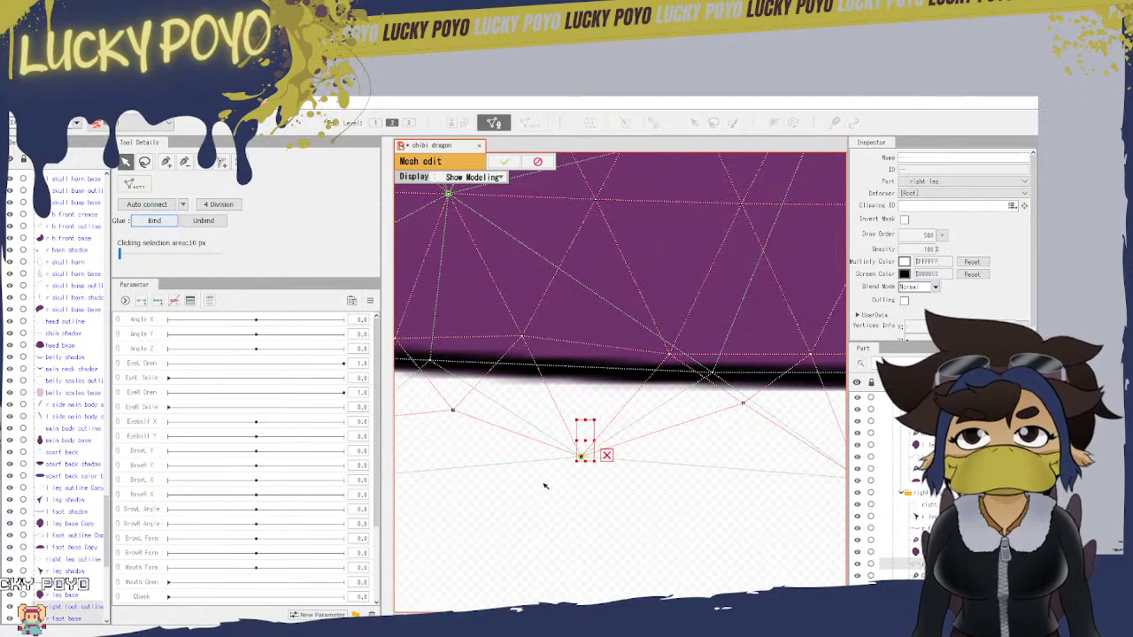
{"action": "left_click_drag", "start_coordinate": [545, 486], "coordinate": [791, 561]}
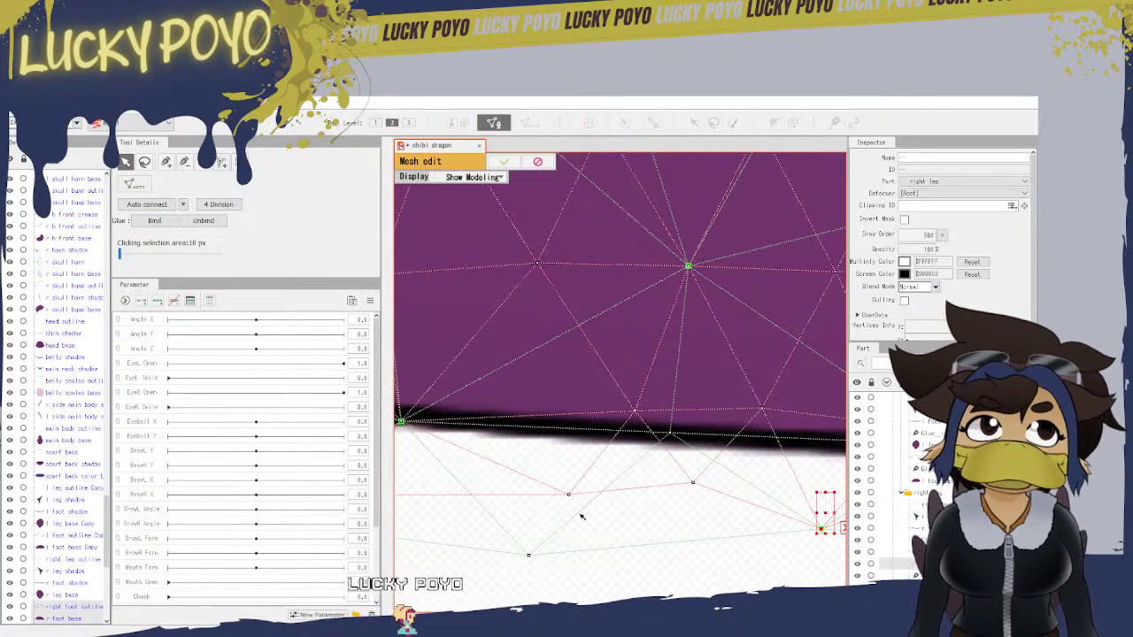
Step: Pull the glued bottom-edge vertex off the outline to below the foot's lower-left curve and reposition the neighbouring red outer vertex
{"action": "left_click_drag", "start_coordinate": [591, 517], "coordinate": [724, 484]}
{"action": "left_click_drag", "start_coordinate": [664, 521], "coordinate": [634, 509]}
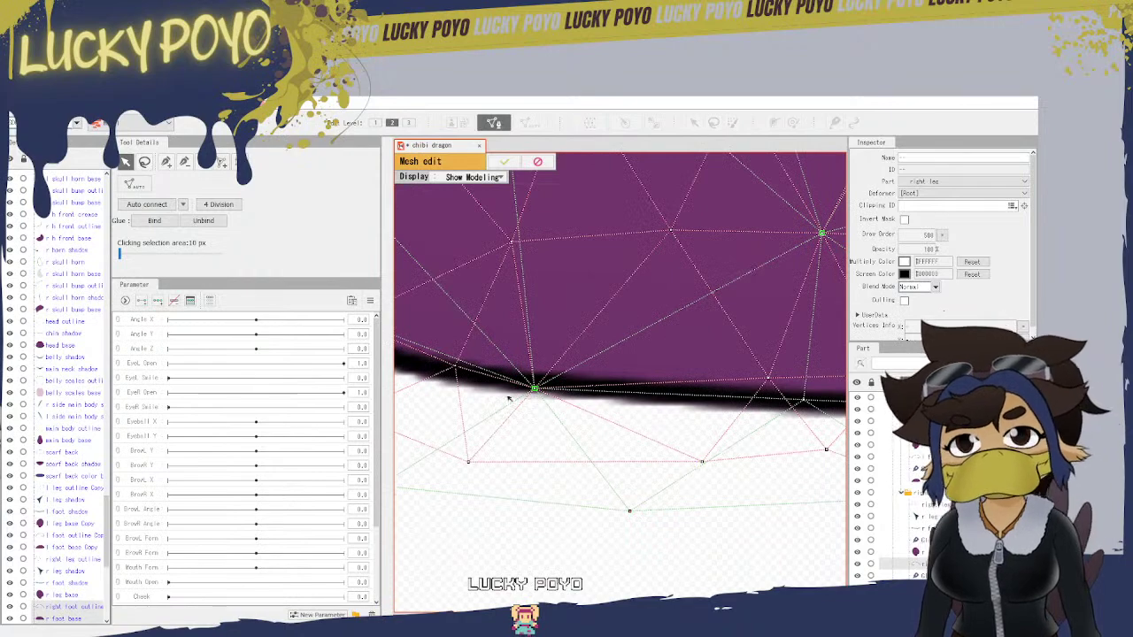
{"action": "left_click_drag", "start_coordinate": [536, 389], "coordinate": [434, 476]}
{"action": "left_click_drag", "start_coordinate": [475, 554], "coordinate": [706, 573]}
{"action": "left_click_drag", "start_coordinate": [670, 498], "coordinate": [648, 477]}
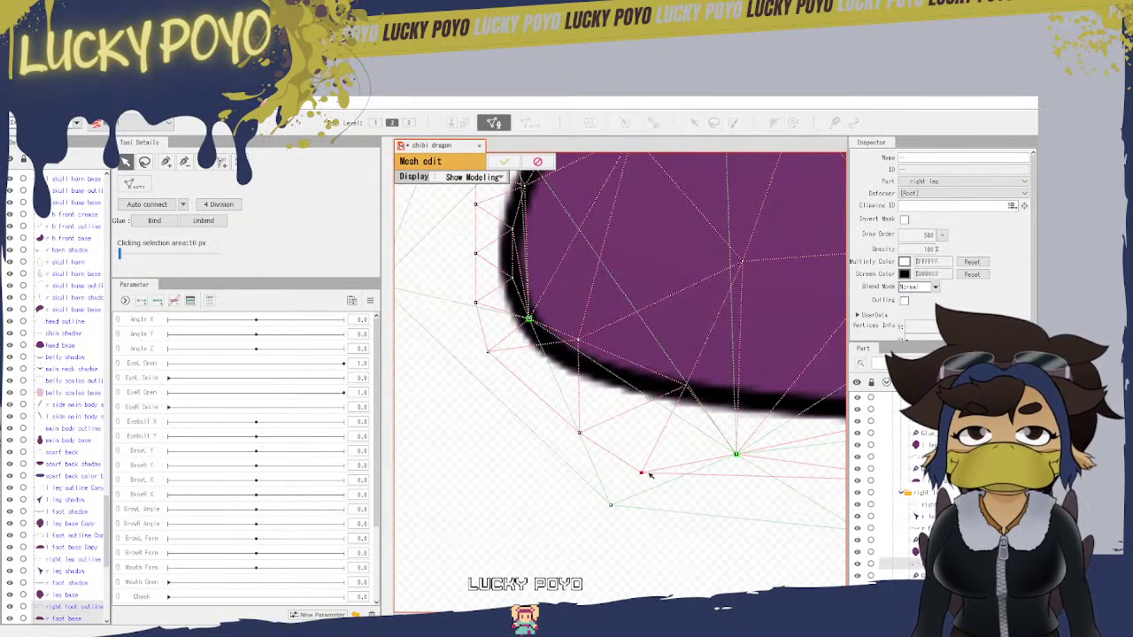
{"action": "left_click_drag", "start_coordinate": [648, 477], "coordinate": [676, 489]}
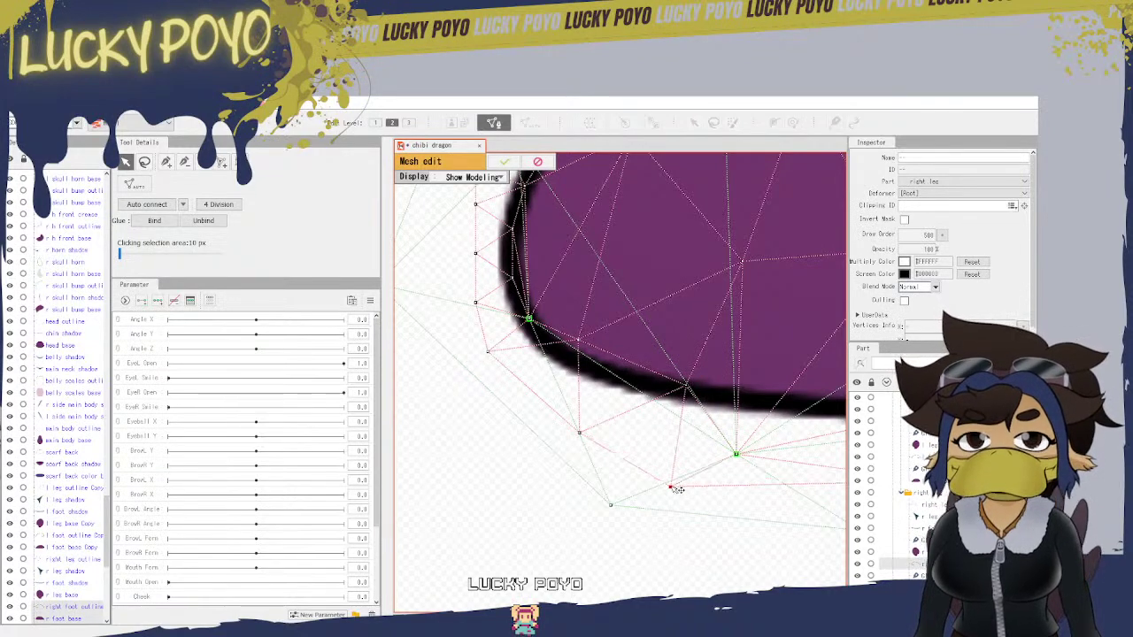
{"action": "left_click_drag", "start_coordinate": [735, 455], "coordinate": [735, 498]}
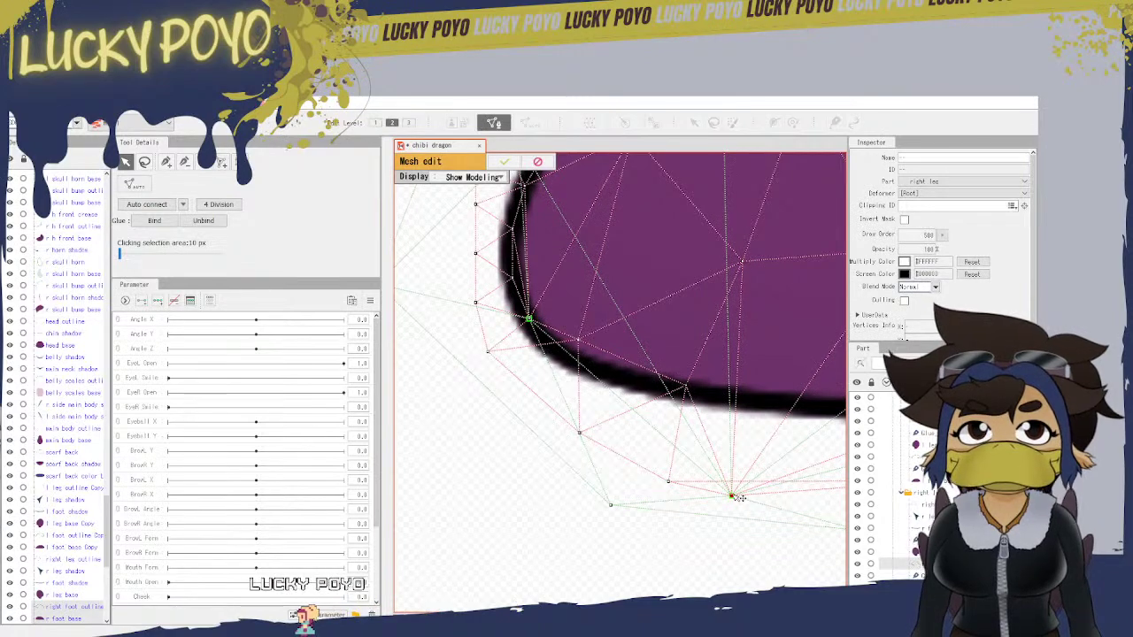
{"action": "left_click_drag", "start_coordinate": [739, 497], "coordinate": [739, 461]}
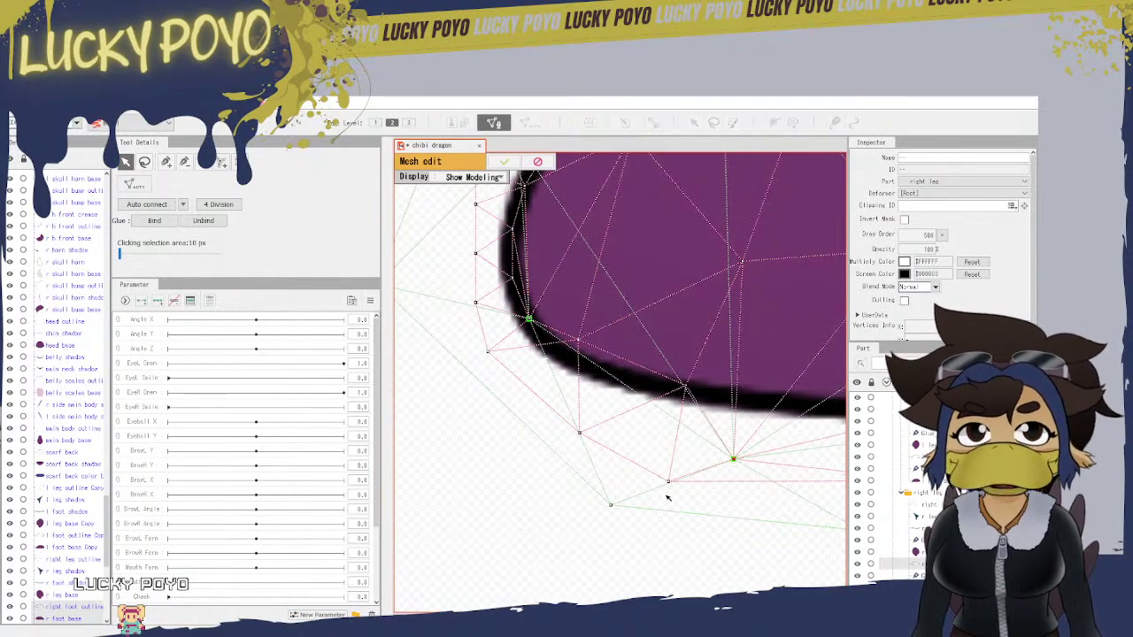
Step: Join the outer vertices of both meshes below the foot's lower-left corner, glue them, and shift the glued pair closer to the foot
{"action": "mouse_move", "coordinate": [620, 508]}
{"action": "left_mouse_down"}
{"action": "mouse_move", "coordinate": [641, 488]}
{"action": "mouse_move", "coordinate": [629, 512]}
{"action": "left_mouse_up"}
{"action": "left_click_drag", "start_coordinate": [641, 504], "coordinate": [670, 531]}
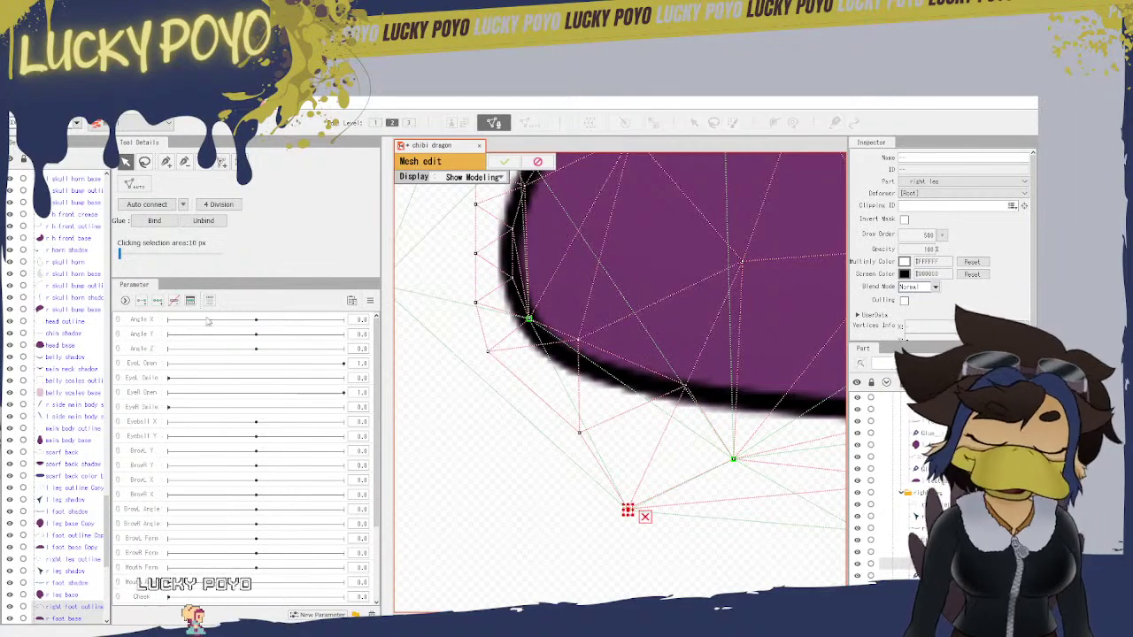
{"action": "left_click", "coordinate": [154, 220]}
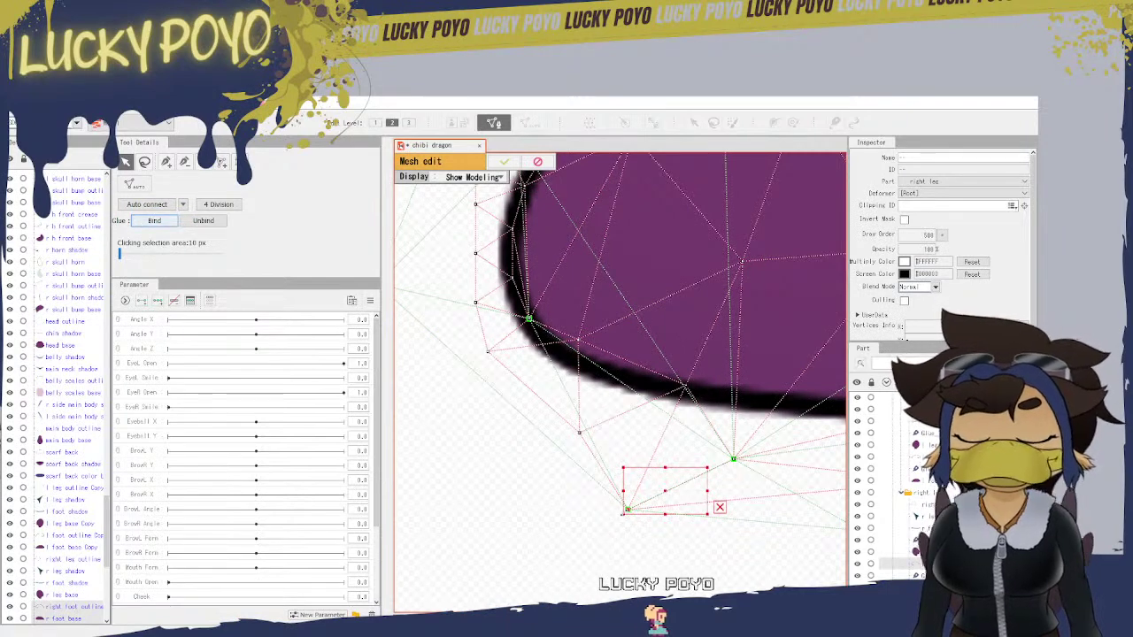
{"action": "left_click_drag", "start_coordinate": [630, 505], "coordinate": [651, 493]}
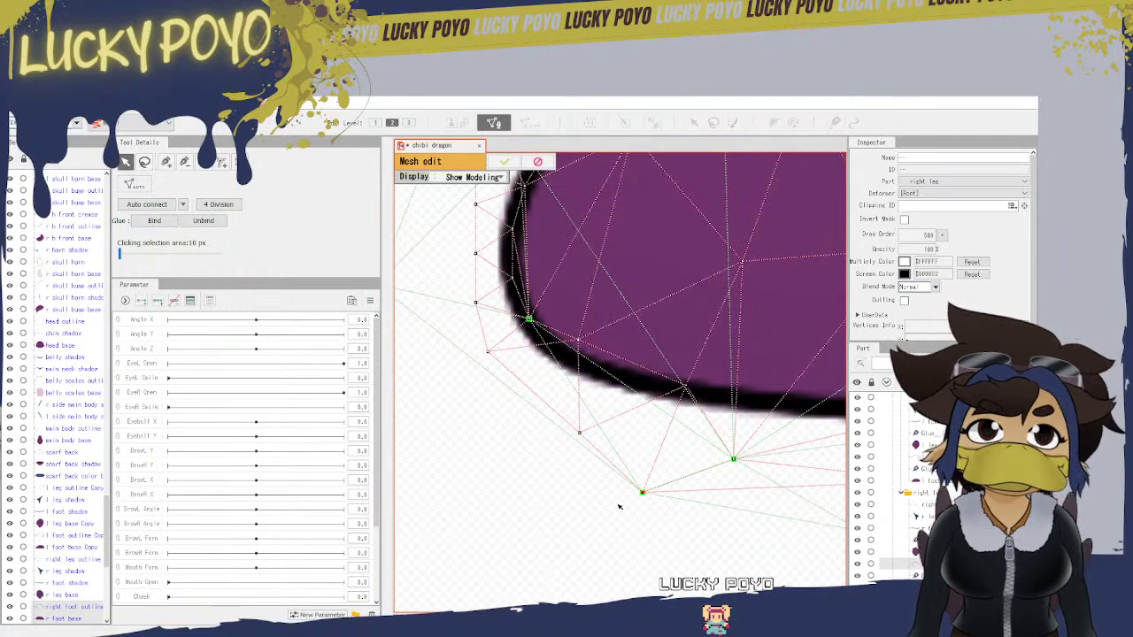
Step: Bring the green mesh's outer vertex beside the foot's left edge closer, move a red outer vertex onto it, and glue the two
{"action": "left_click_drag", "start_coordinate": [499, 366], "coordinate": [617, 461]}
{"action": "left_click_drag", "start_coordinate": [495, 380], "coordinate": [520, 375]}
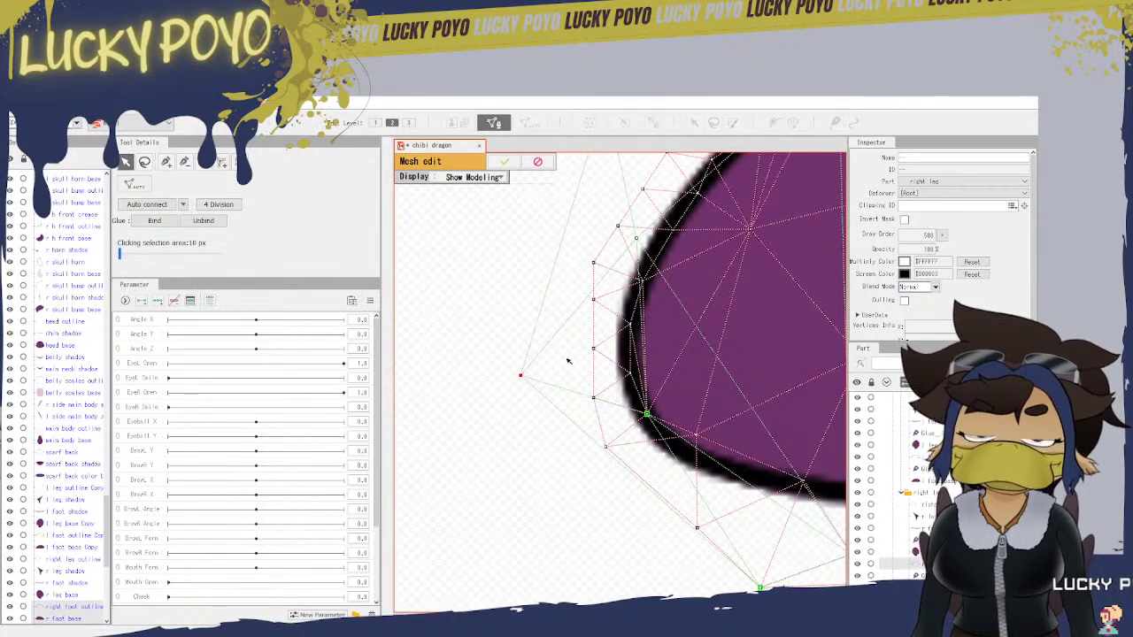
{"action": "left_click_drag", "start_coordinate": [594, 349], "coordinate": [547, 391]}
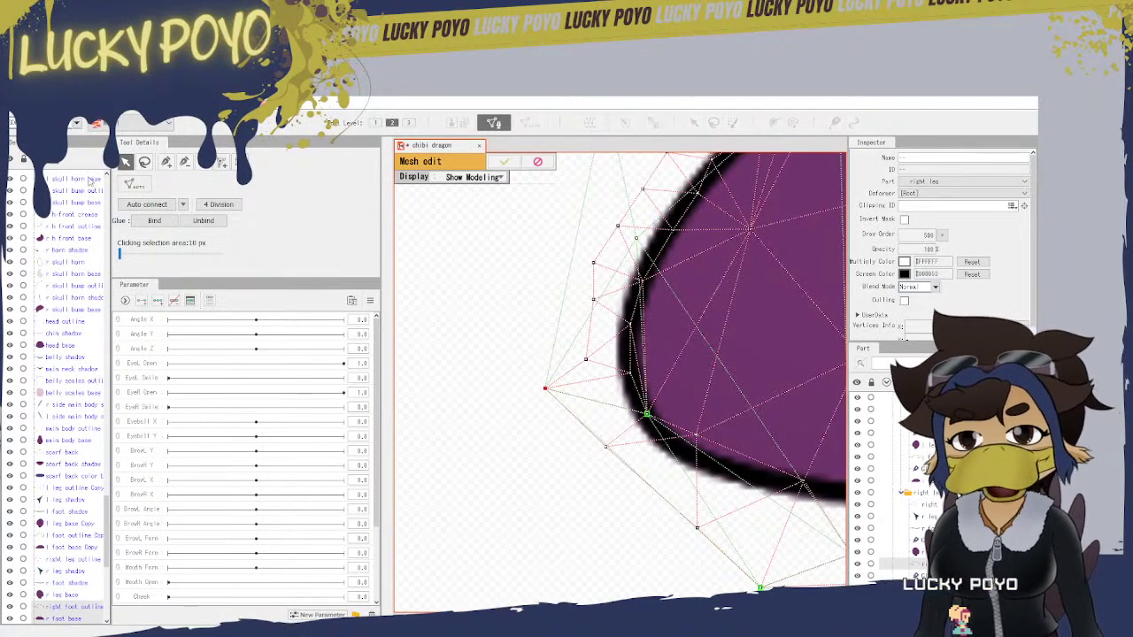
{"action": "left_click", "coordinate": [163, 221]}
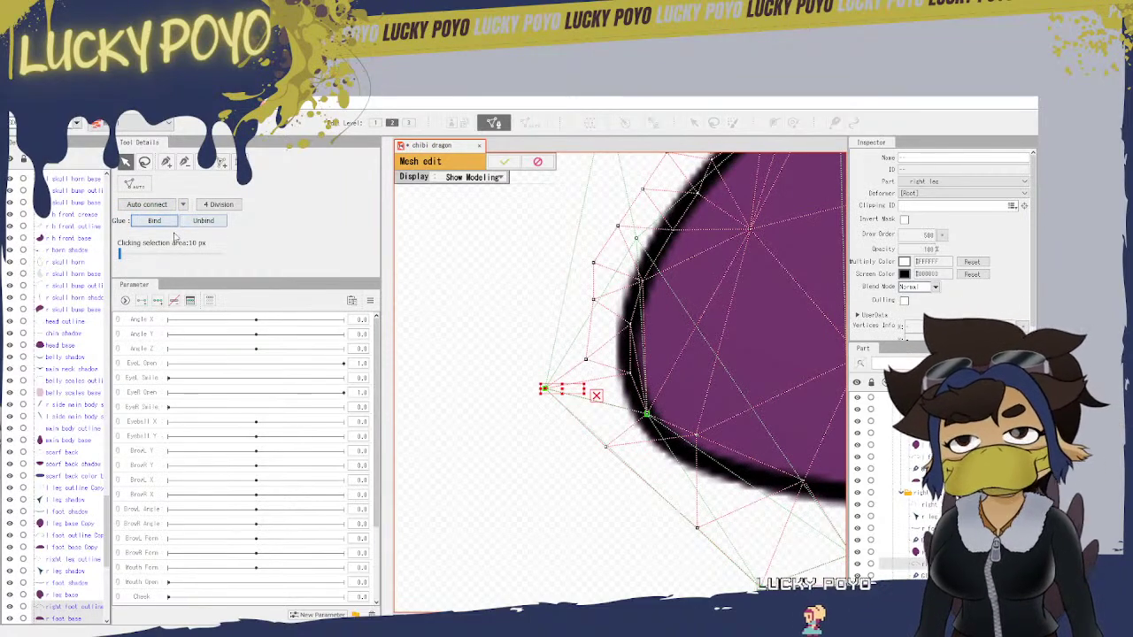
Step: Align an outer vertex from each mesh outside the foot's upper-left curve and bind them with glue
{"action": "left_click_drag", "start_coordinate": [684, 258], "coordinate": [562, 534]}
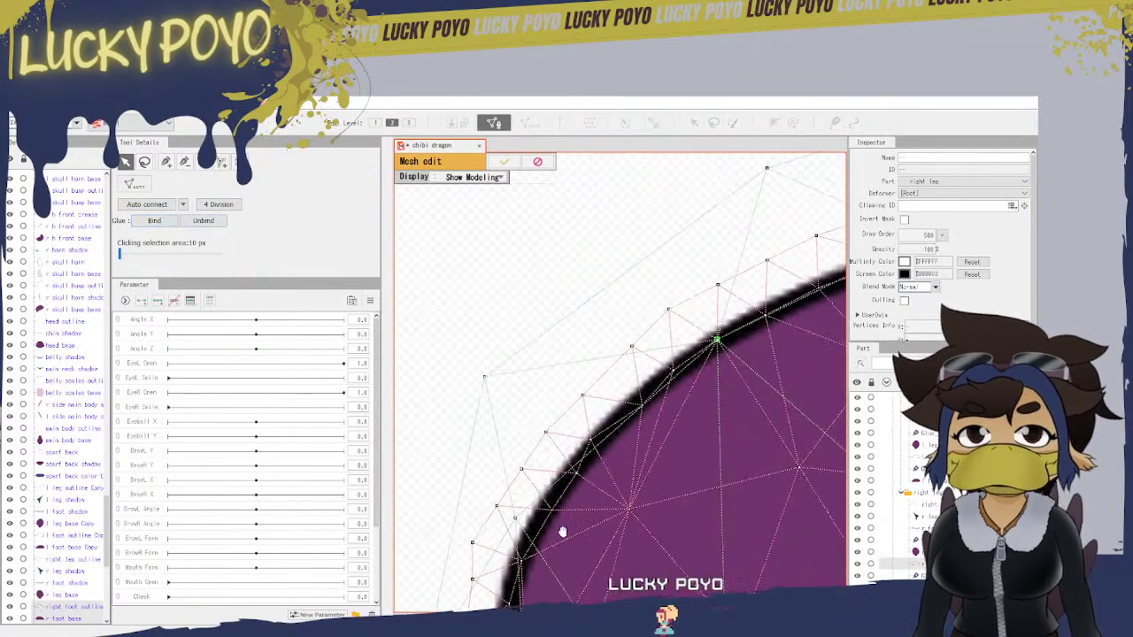
{"action": "left_click_drag", "start_coordinate": [487, 372], "coordinate": [513, 410]}
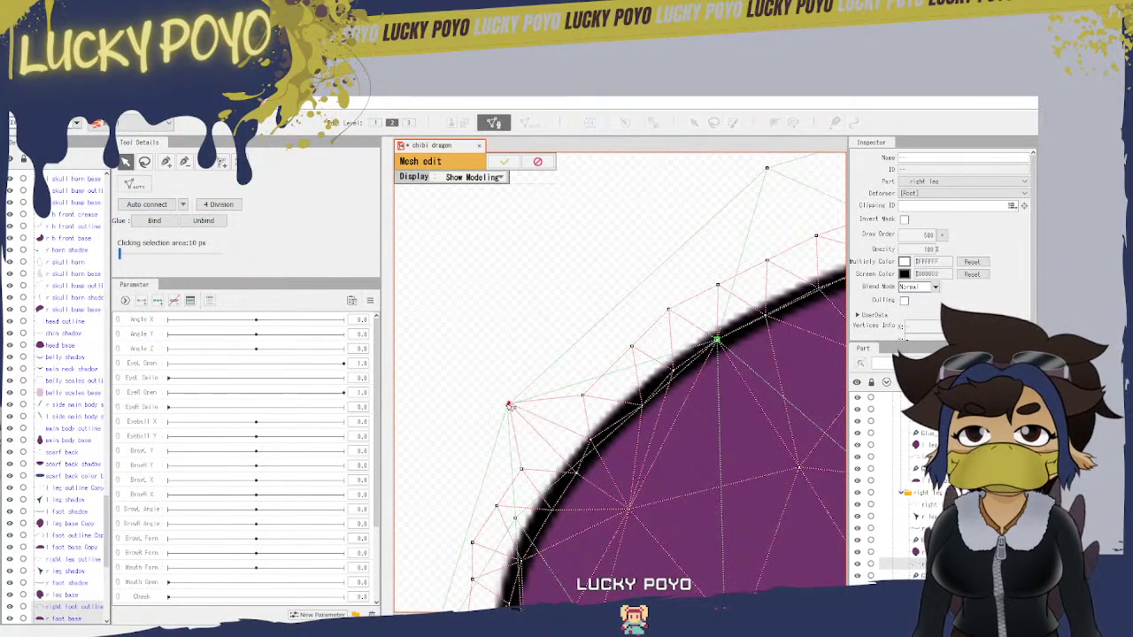
{"action": "left_click_drag", "start_coordinate": [548, 431], "coordinate": [549, 431]}
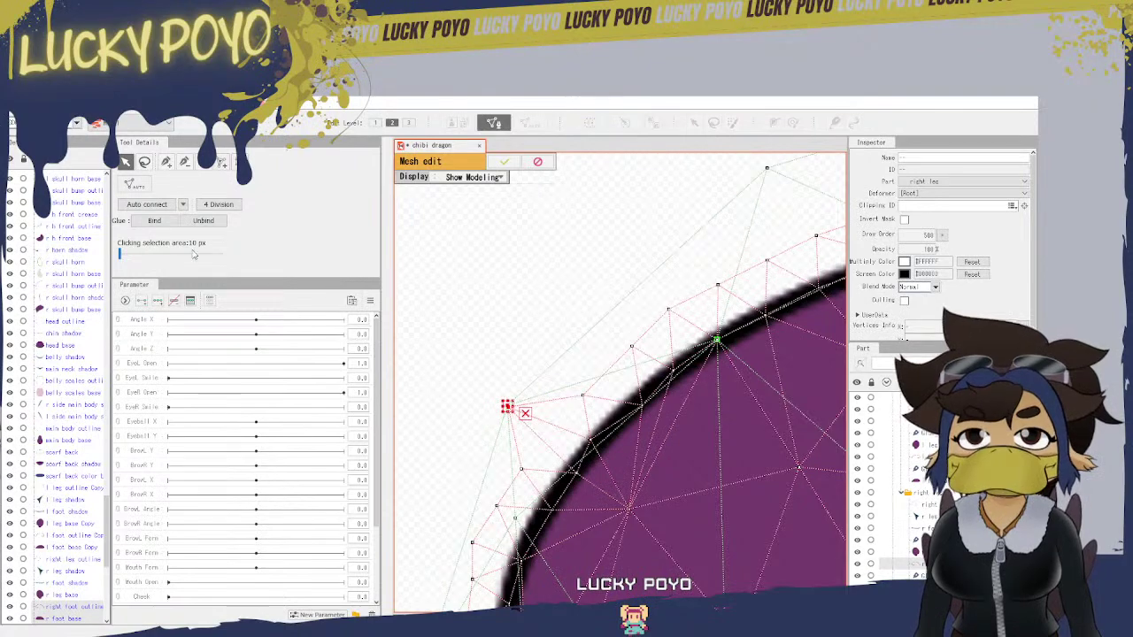
{"action": "left_click", "coordinate": [162, 224]}
Step: Move the next green outer vertex above the foot's upper-left curve inward, place a red outer vertex on it, and glue them
{"action": "left_click_drag", "start_coordinate": [637, 296], "coordinate": [475, 387]}
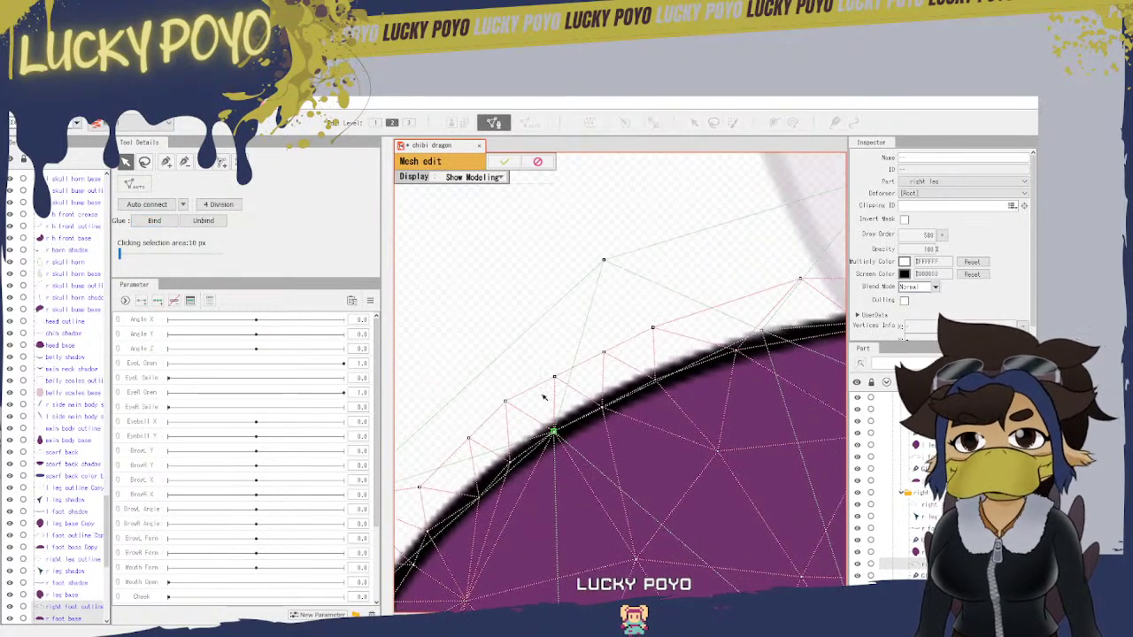
{"action": "left_click_drag", "start_coordinate": [604, 260], "coordinate": [617, 290]}
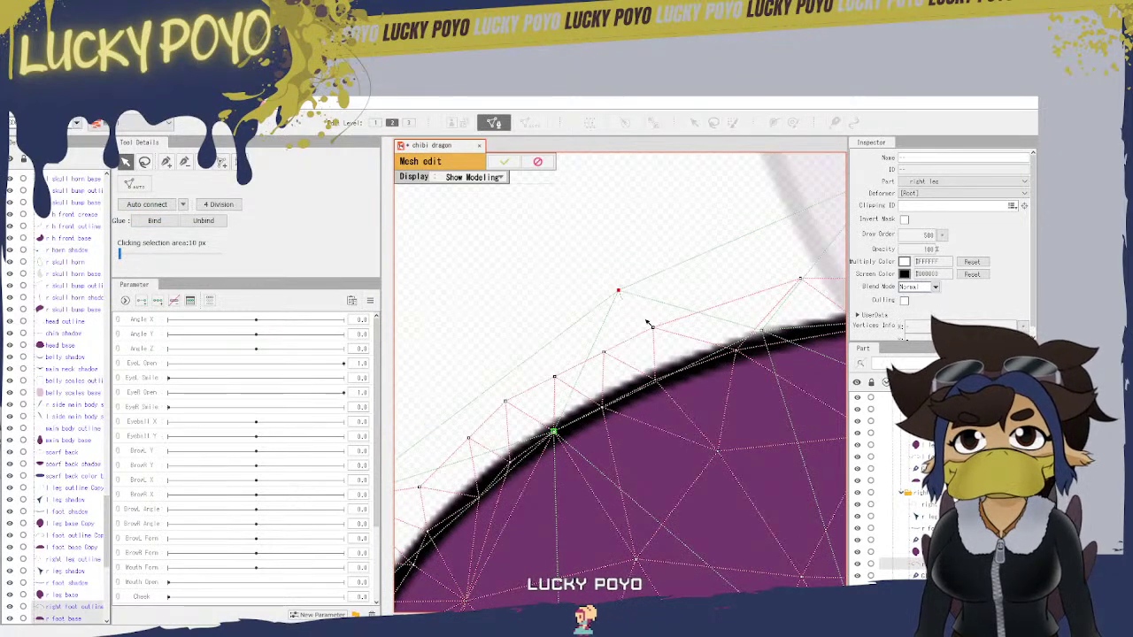
{"action": "left_click_drag", "start_coordinate": [653, 326], "coordinate": [634, 312]}
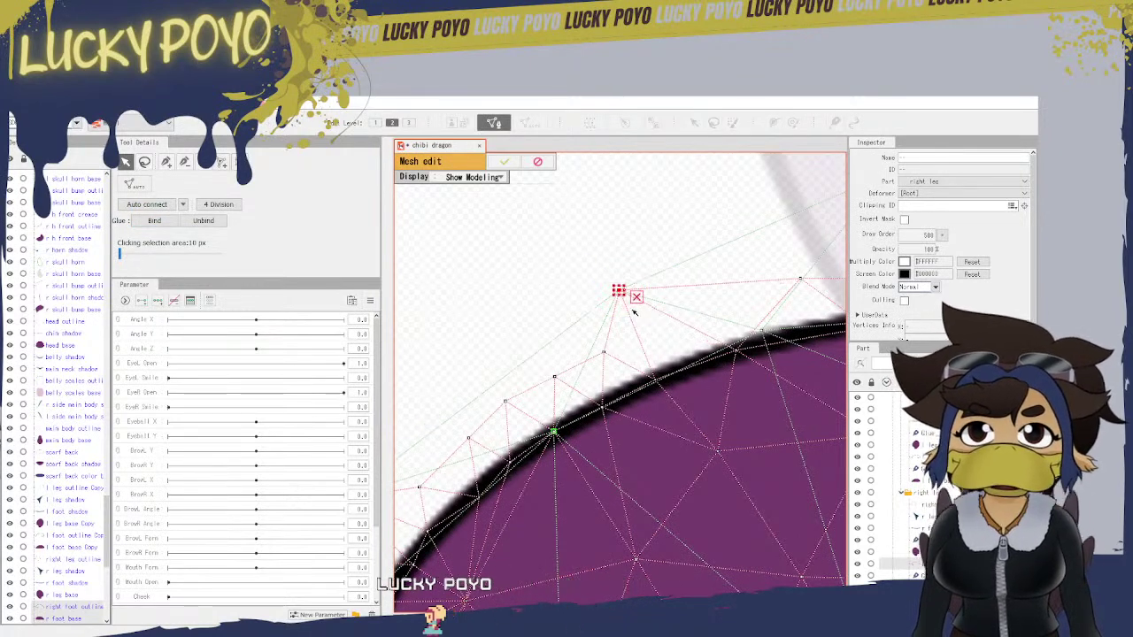
{"action": "left_click", "coordinate": [163, 221]}
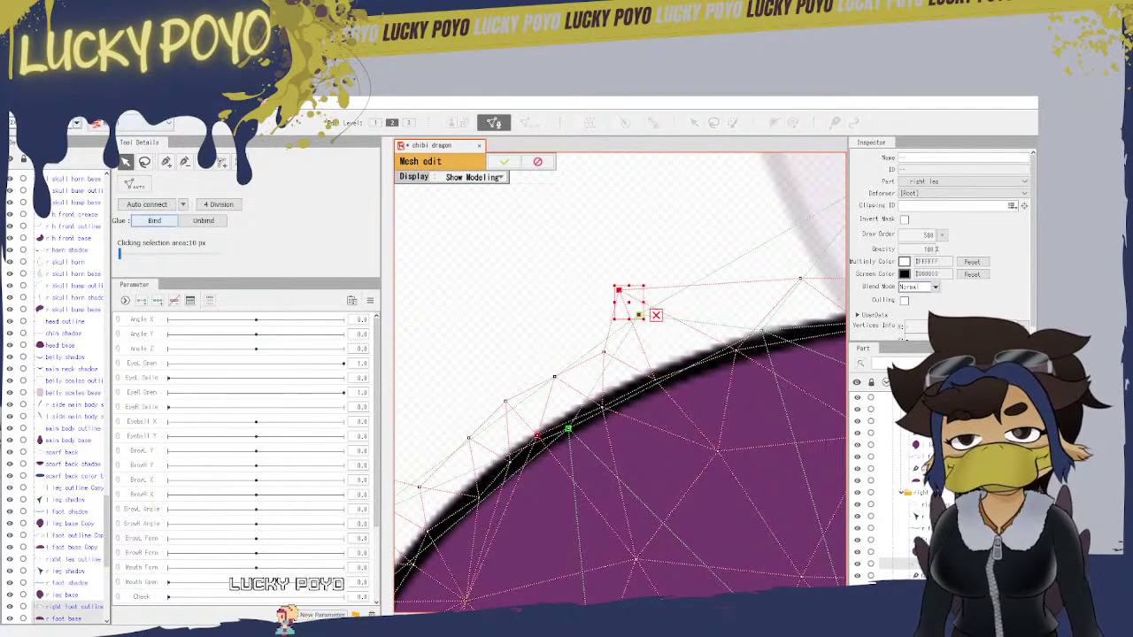
Step: Save the chibi dragon model and apply the glue binding again to the selected vertices above the foot's upper-left curve
{"action": "left_click", "coordinate": [15, 105]}
{"action": "left_click", "coordinate": [39, 204]}
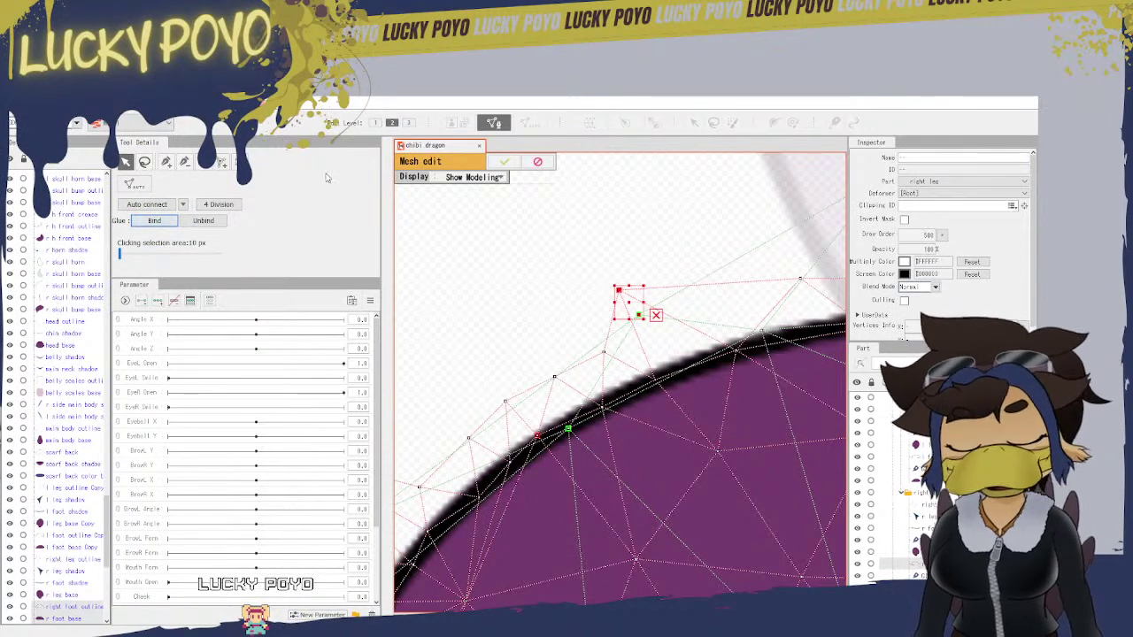
{"action": "left_click", "coordinate": [154, 220]}
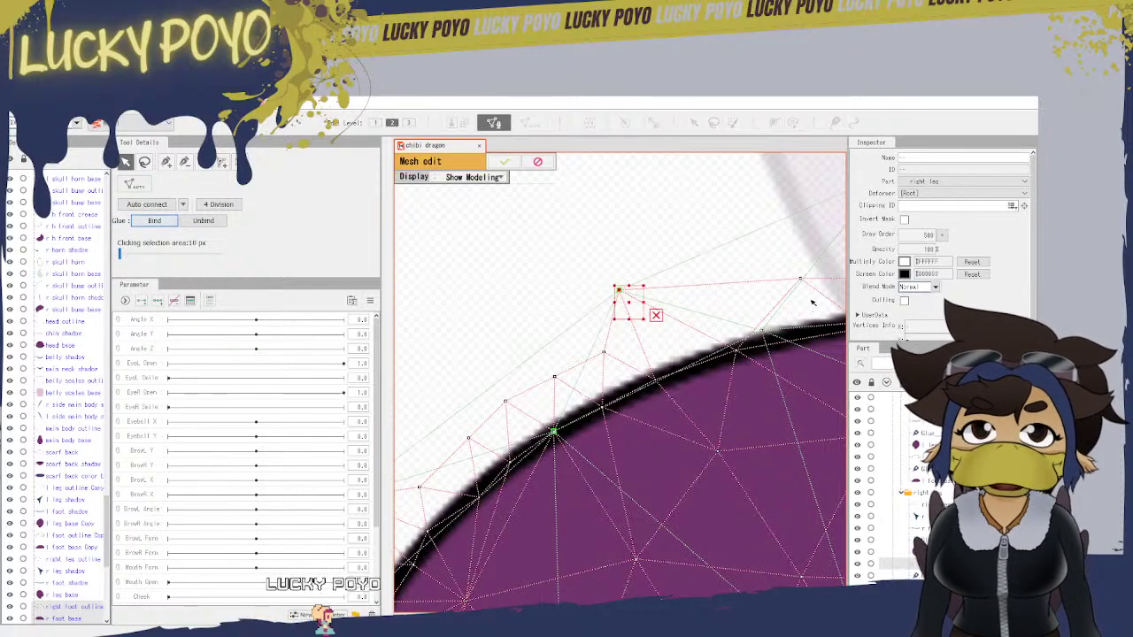
Step: Bring the outer vertices of both meshes together above the gap in the foot's top outline and bind them with glue
{"action": "left_click_drag", "start_coordinate": [807, 303], "coordinate": [573, 481]}
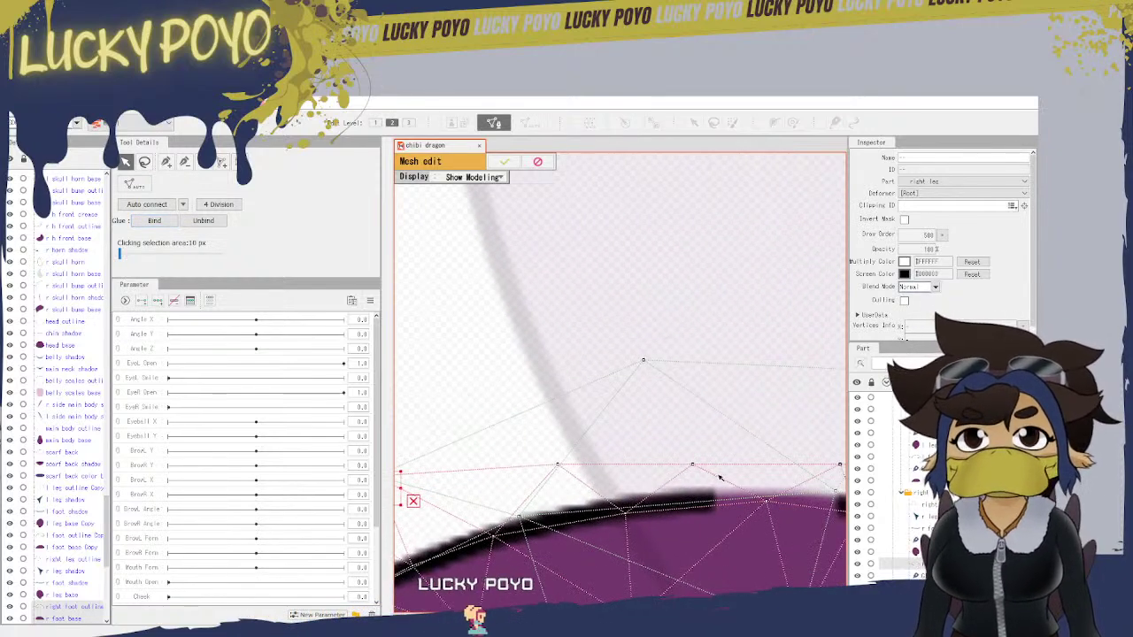
{"action": "left_click_drag", "start_coordinate": [691, 507], "coordinate": [571, 446]}
{"action": "left_click_drag", "start_coordinate": [571, 404], "coordinate": [568, 363]}
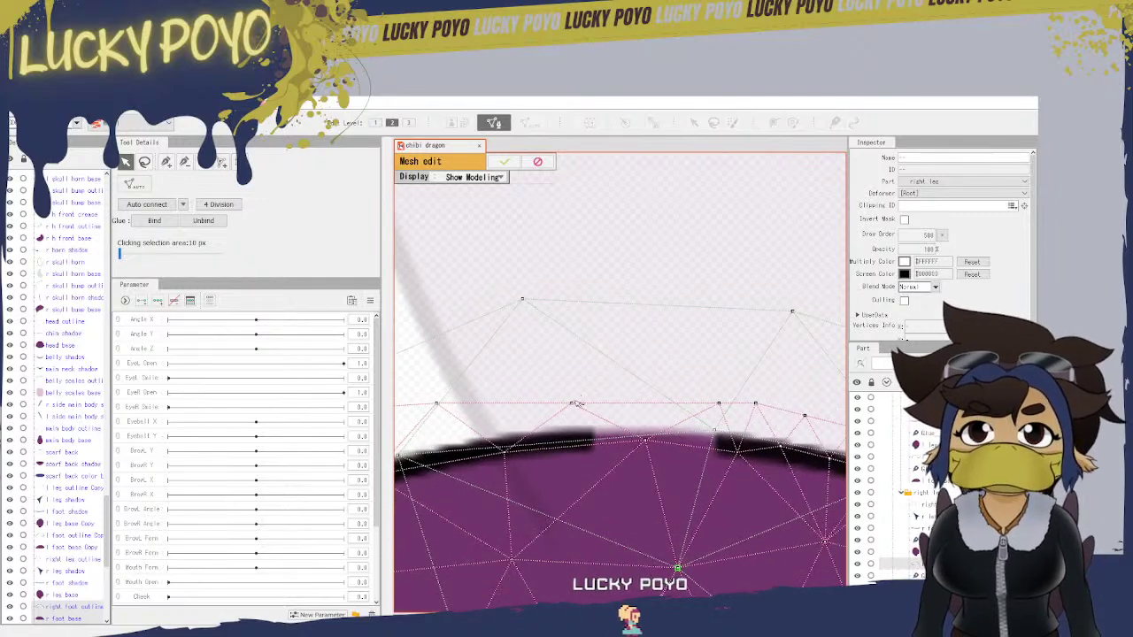
{"action": "left_click_drag", "start_coordinate": [523, 300], "coordinate": [600, 364]}
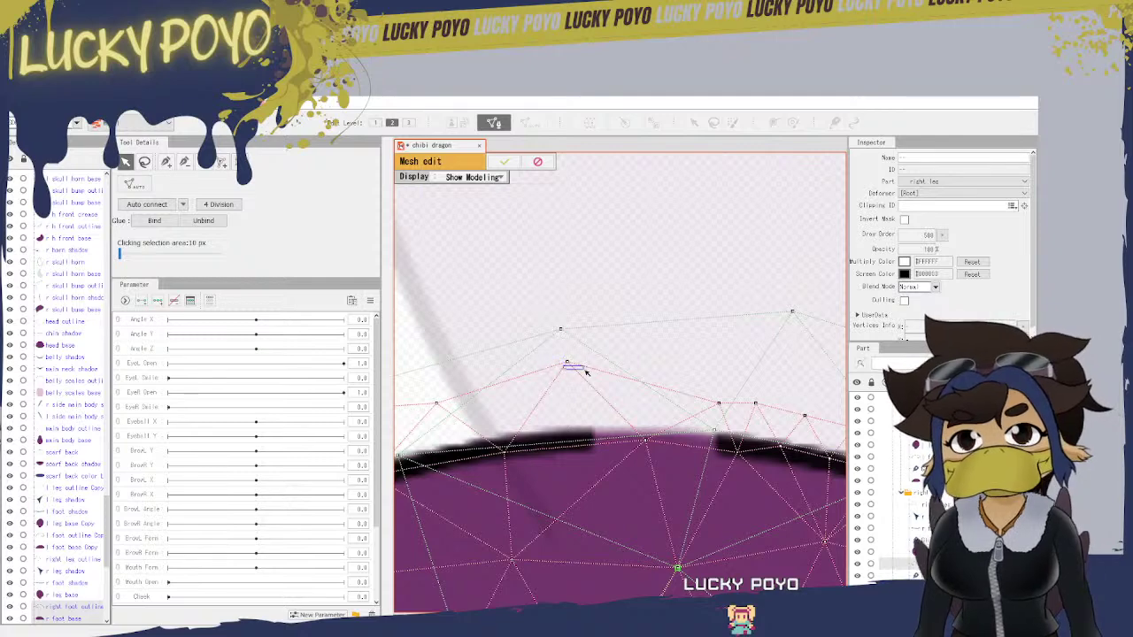
{"action": "left_click_drag", "start_coordinate": [569, 364], "coordinate": [559, 331]}
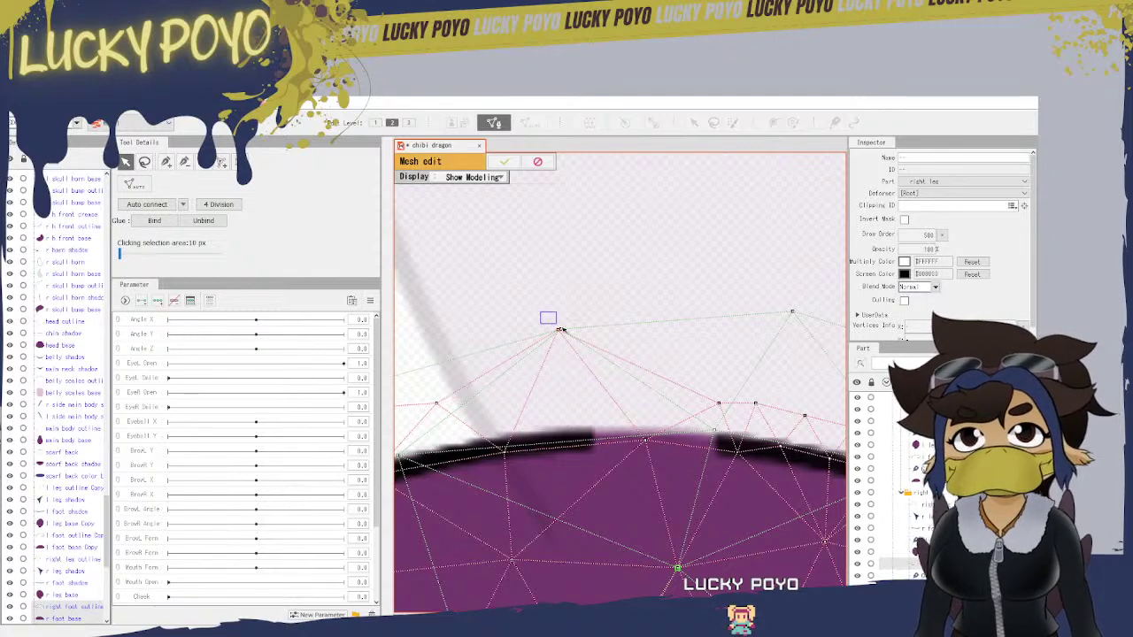
{"action": "left_click", "coordinate": [166, 223]}
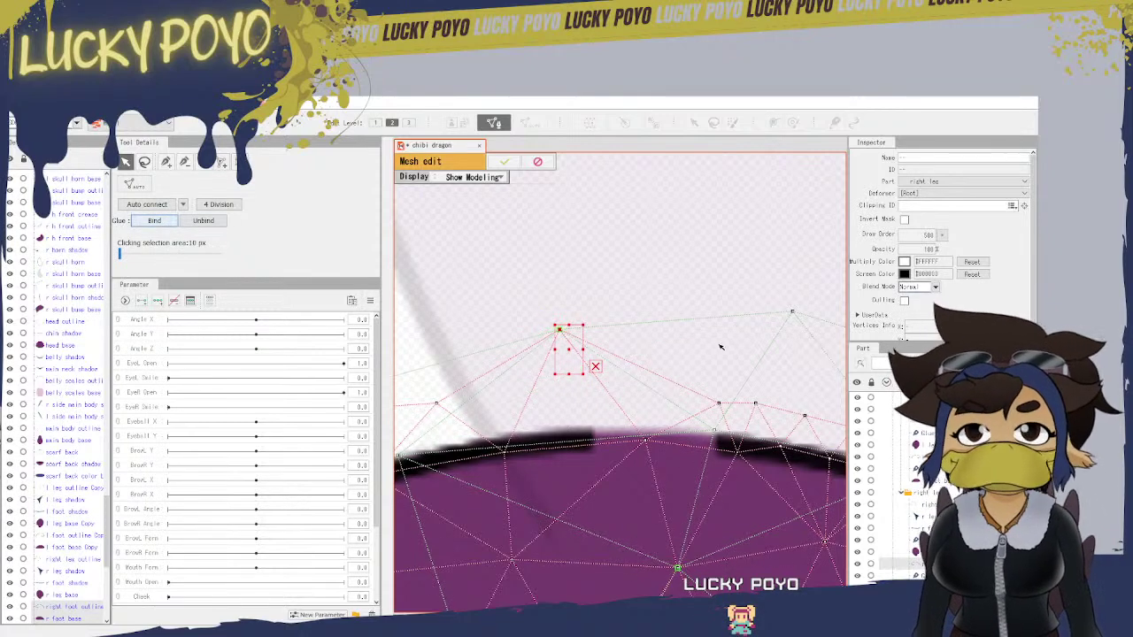
Step: Align and glue the next two outer vertex pairs along the upper edge, moving from the top of the foot toward its right side
{"action": "left_click_drag", "start_coordinate": [790, 363], "coordinate": [518, 388]}
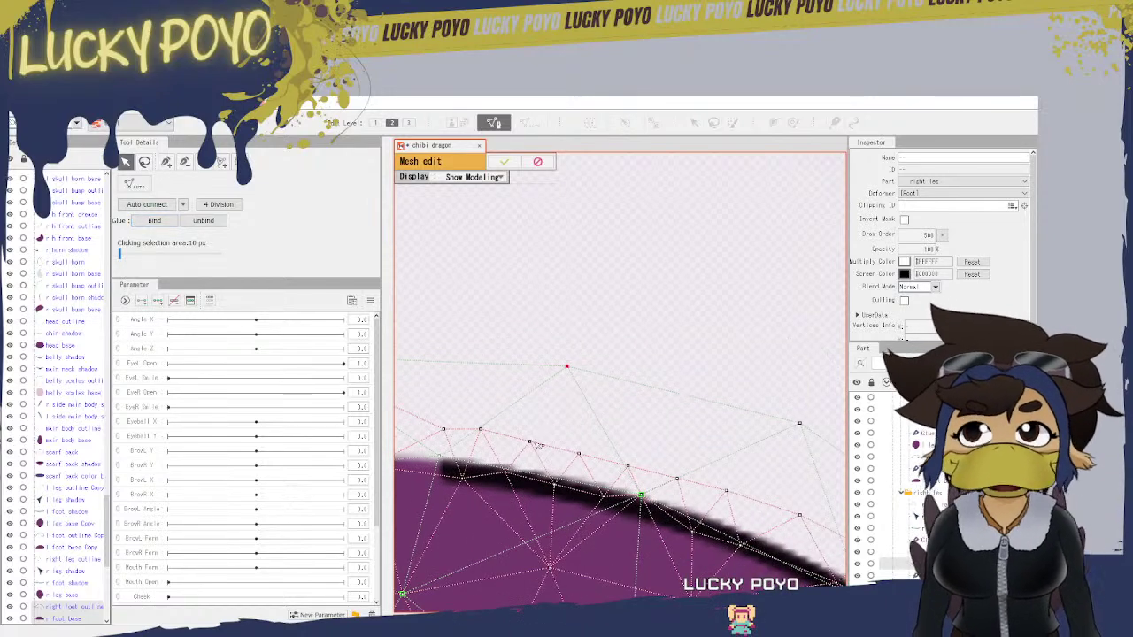
{"action": "left_click_drag", "start_coordinate": [567, 367], "coordinate": [557, 393]}
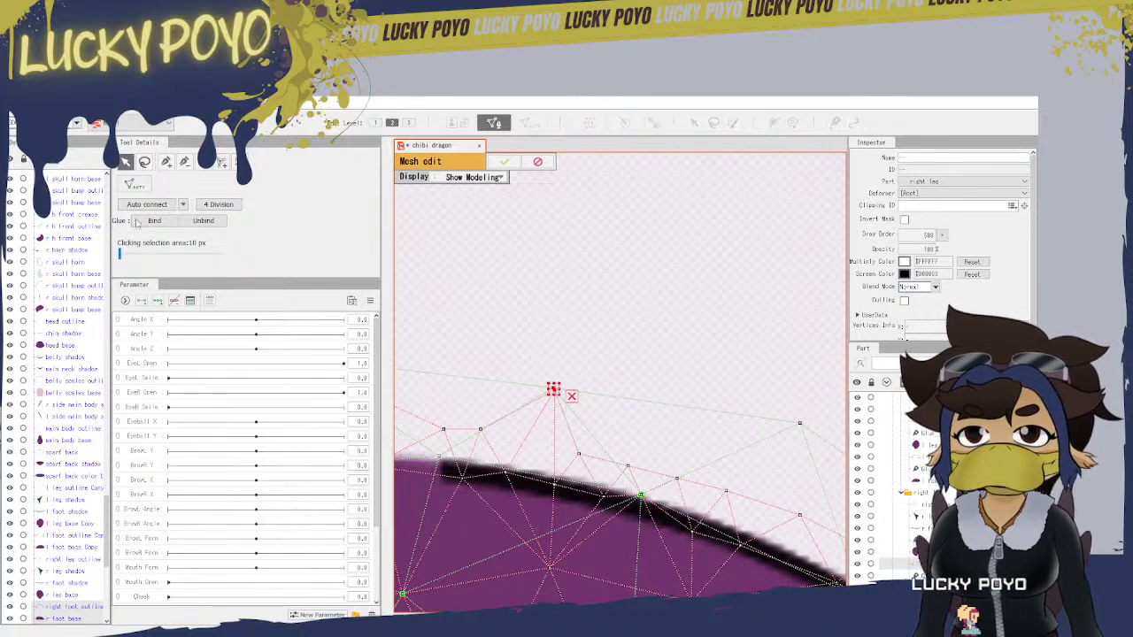
{"action": "left_click", "coordinate": [156, 222]}
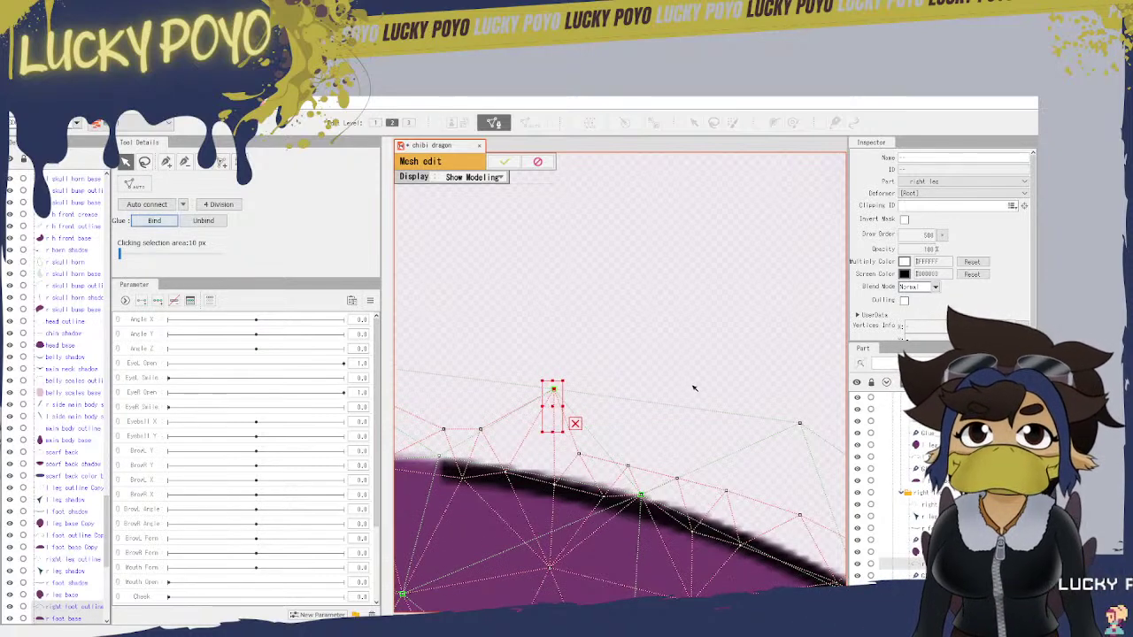
{"action": "left_click_drag", "start_coordinate": [777, 437], "coordinate": [727, 409]}
{"action": "left_click_drag", "start_coordinate": [705, 478], "coordinate": [724, 415]}
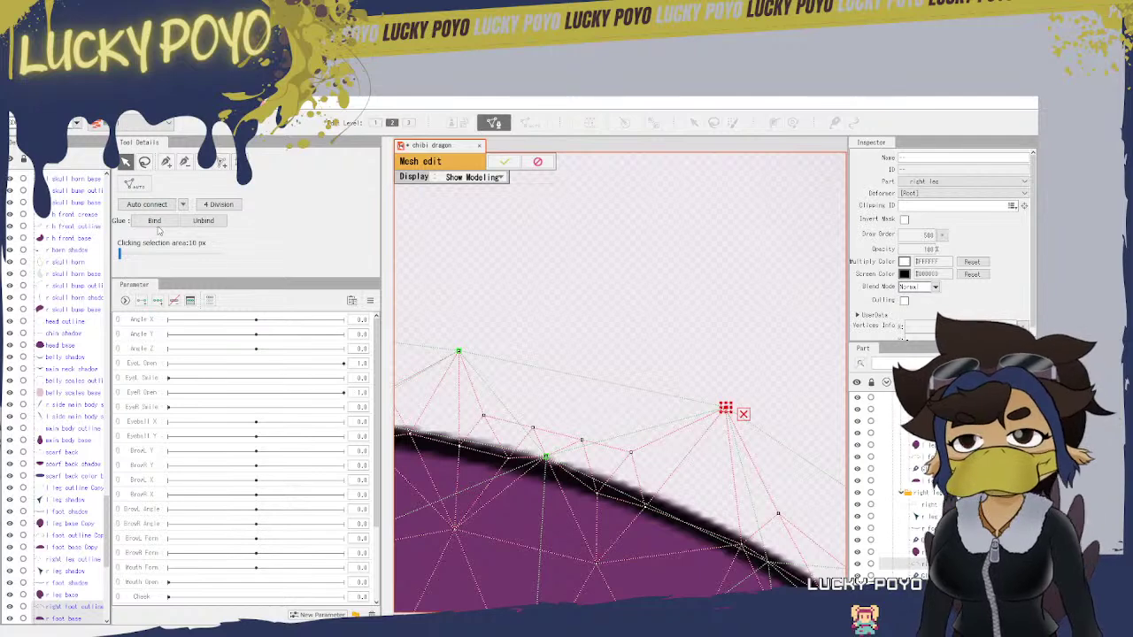
{"action": "left_click", "coordinate": [156, 221]}
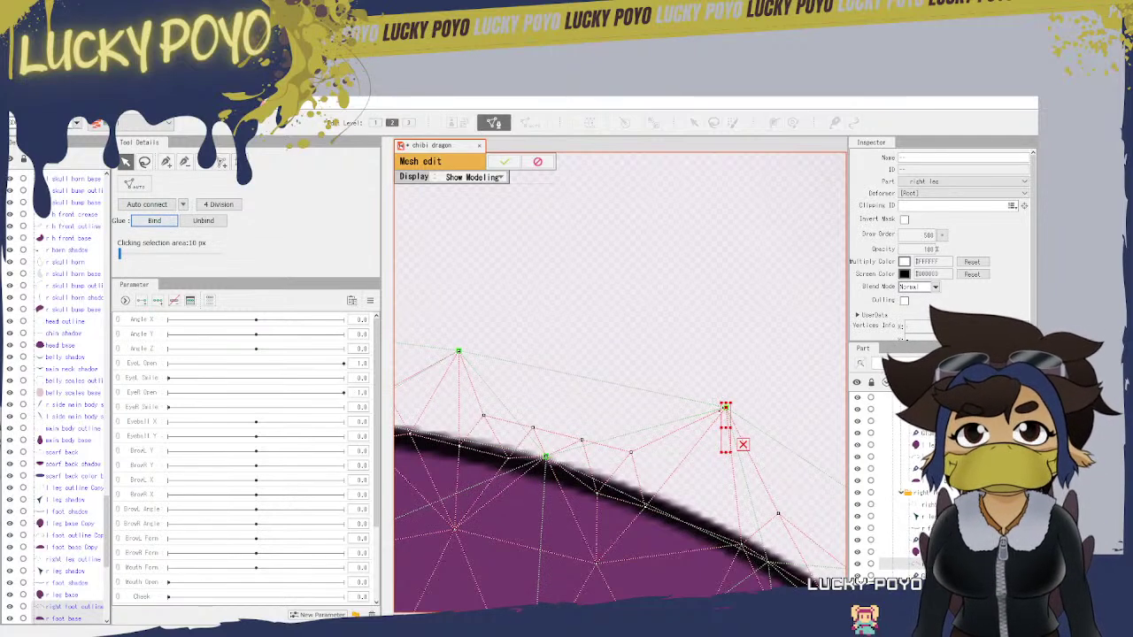
Step: Align and glue two more outer vertex pairs outside the foot's right slope, ending above the lower-right corner
{"action": "left_click_drag", "start_coordinate": [733, 411], "coordinate": [441, 290]}
{"action": "left_click_drag", "start_coordinate": [656, 451], "coordinate": [629, 378]}
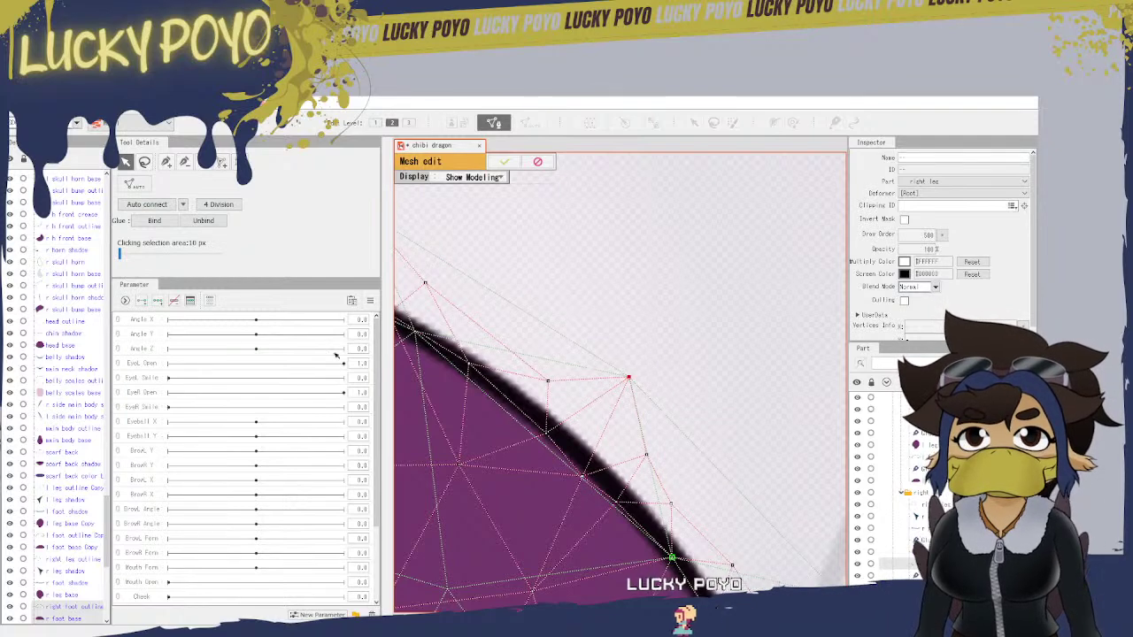
{"action": "left_click", "coordinate": [153, 222]}
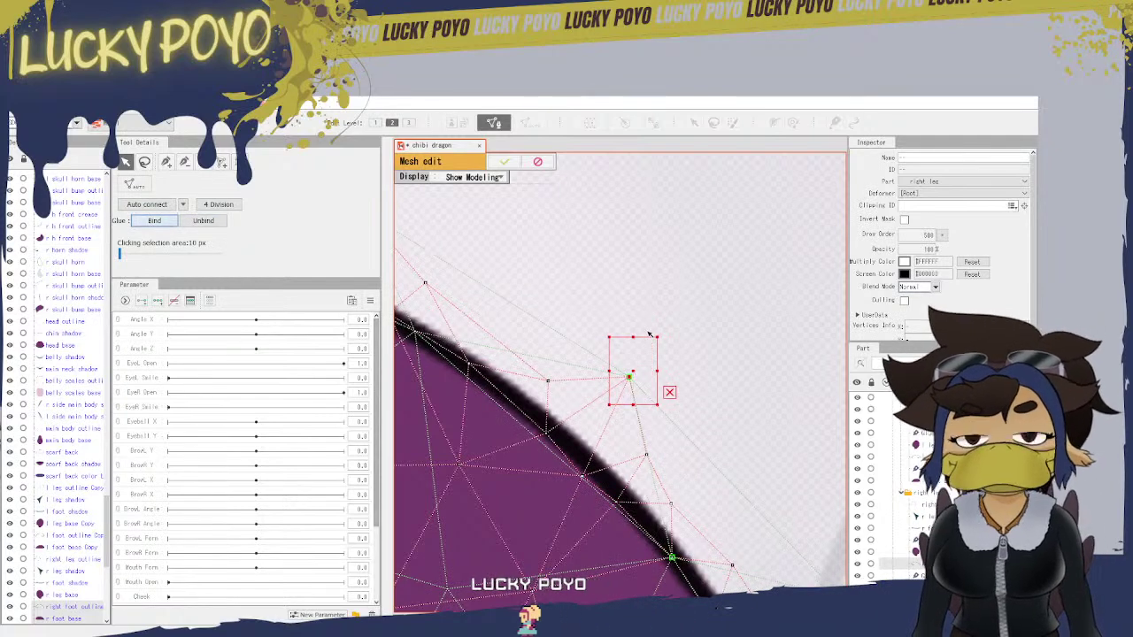
{"action": "left_click_drag", "start_coordinate": [752, 528], "coordinate": [612, 325]}
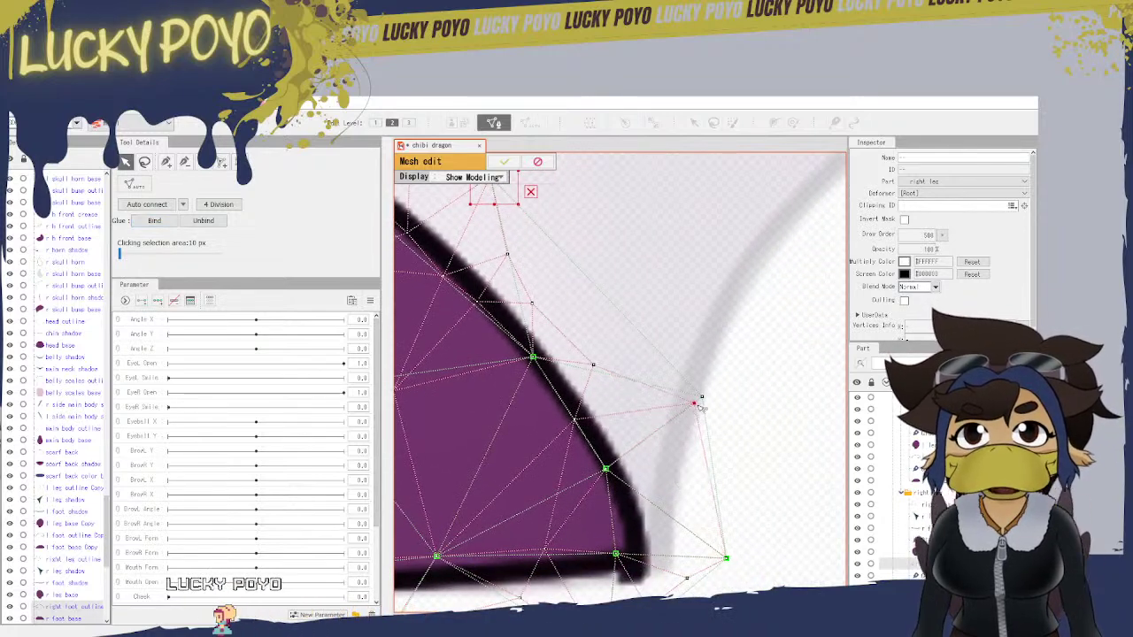
{"action": "left_click", "coordinate": [700, 394]}
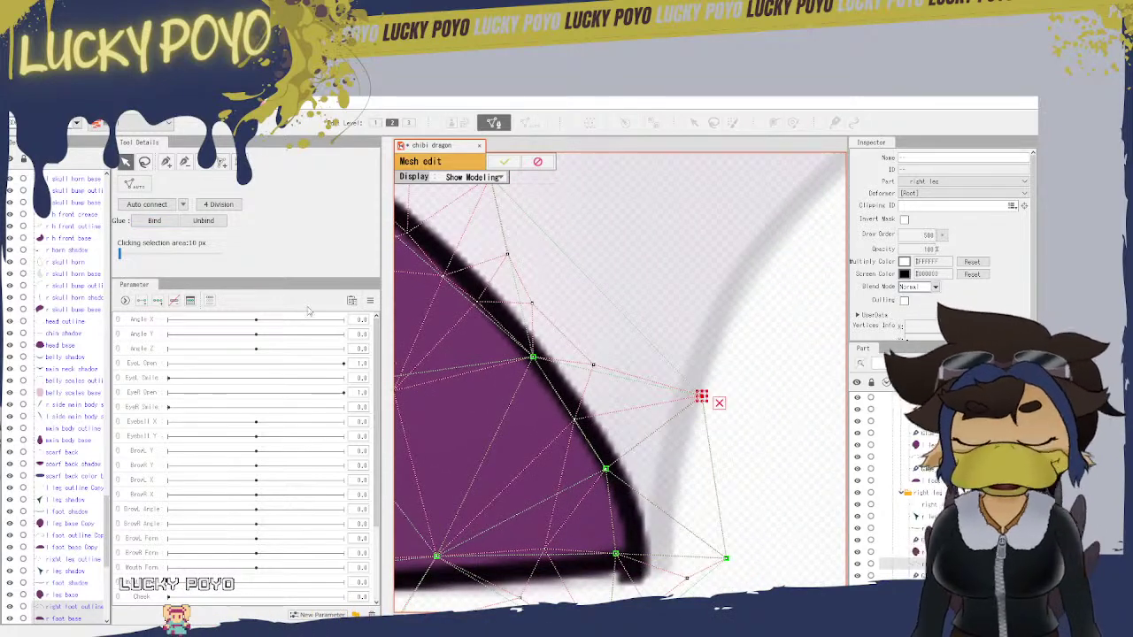
{"action": "left_click", "coordinate": [151, 221]}
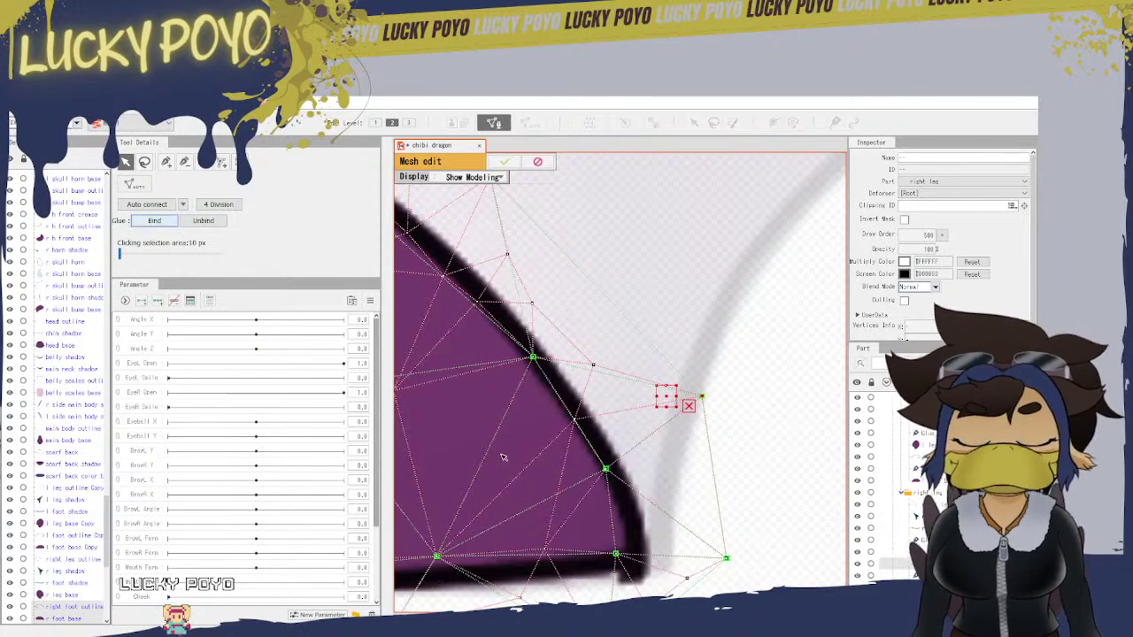
Step: Align the outer vertices of both meshes below the right part of the foot's bottom edge and bind them with glue
{"action": "left_click_drag", "start_coordinate": [602, 479], "coordinate": [779, 332]}
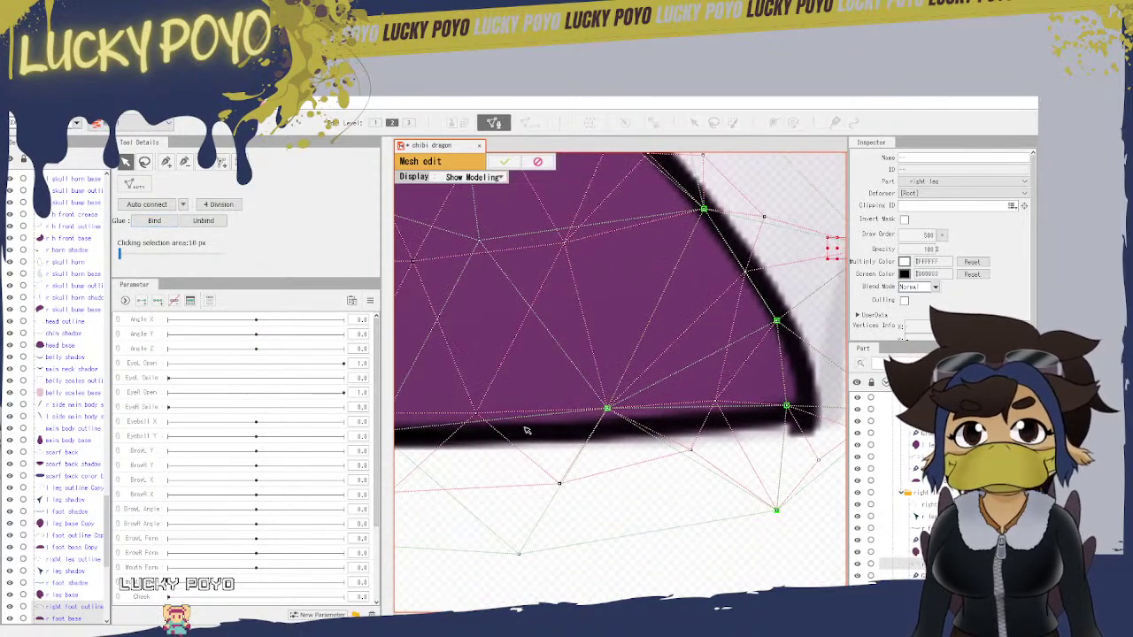
{"action": "left_click_drag", "start_coordinate": [527, 430], "coordinate": [883, 408]}
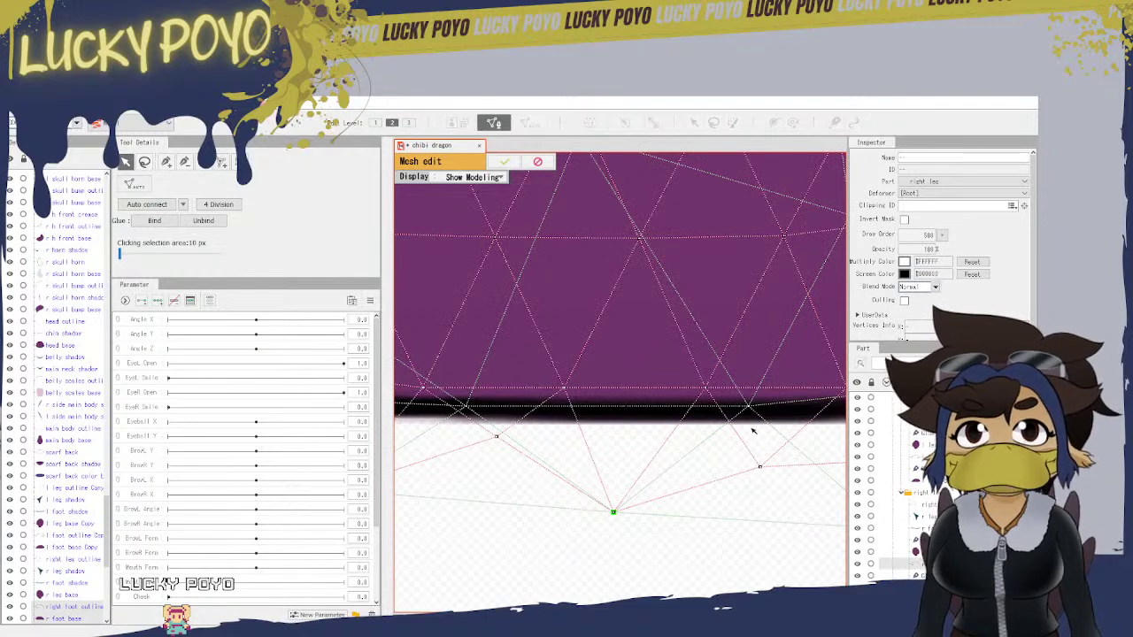
{"action": "mouse_move", "coordinate": [768, 470]}
{"action": "left_mouse_down"}
{"action": "mouse_move", "coordinate": [760, 460]}
{"action": "mouse_move", "coordinate": [752, 480]}
{"action": "left_mouse_up"}
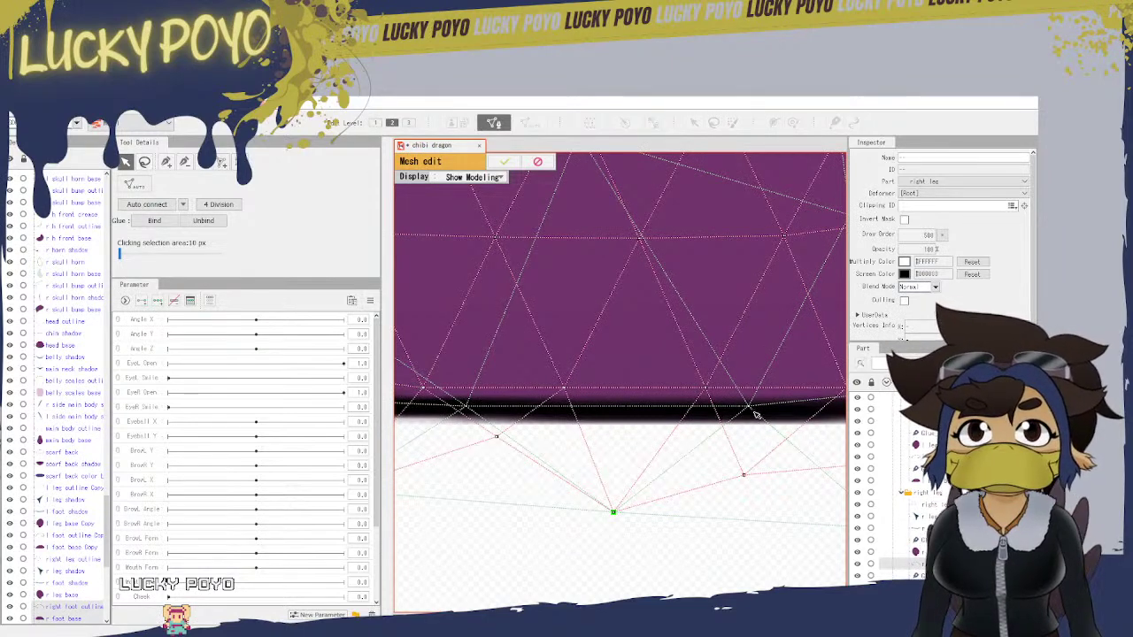
{"action": "left_click", "coordinate": [744, 476]}
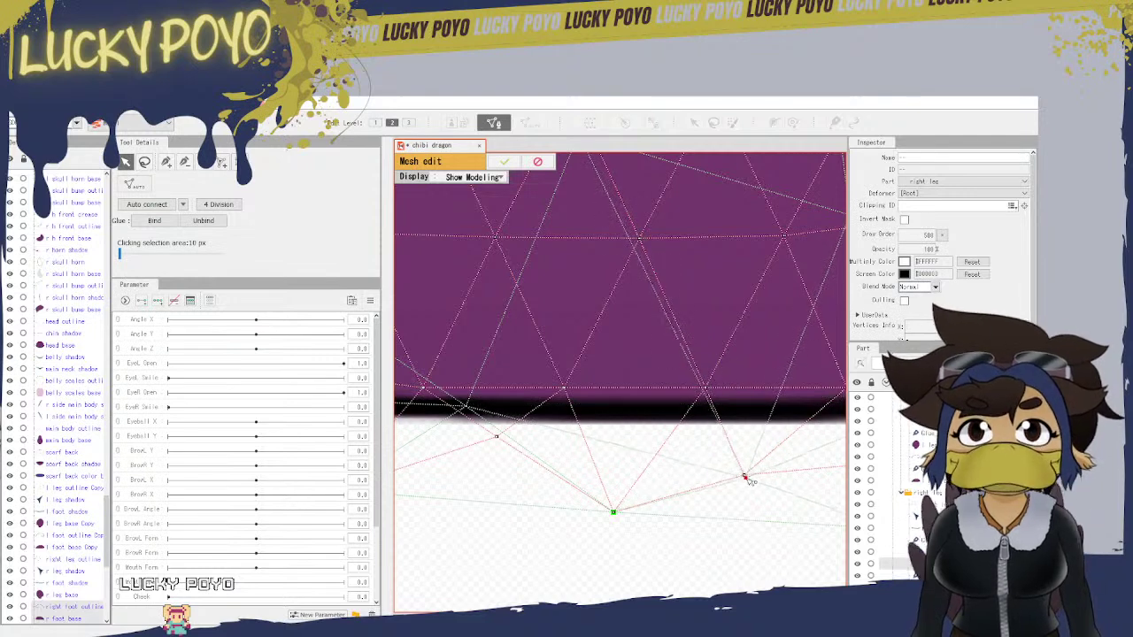
{"action": "left_click_drag", "start_coordinate": [765, 489], "coordinate": [766, 490]}
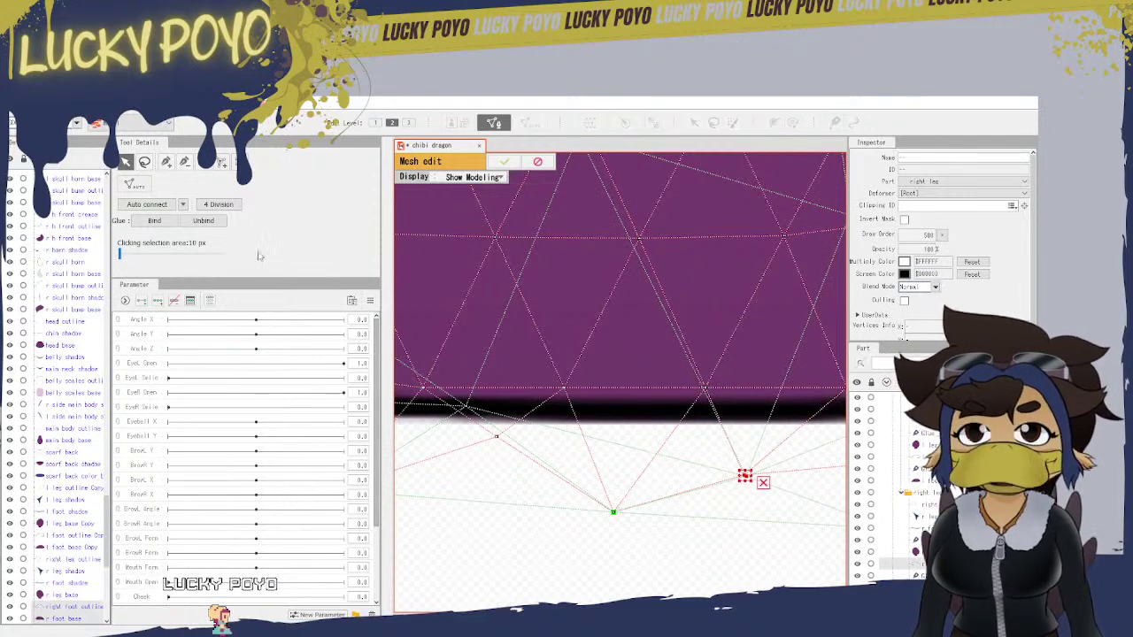
{"action": "left_click", "coordinate": [159, 223]}
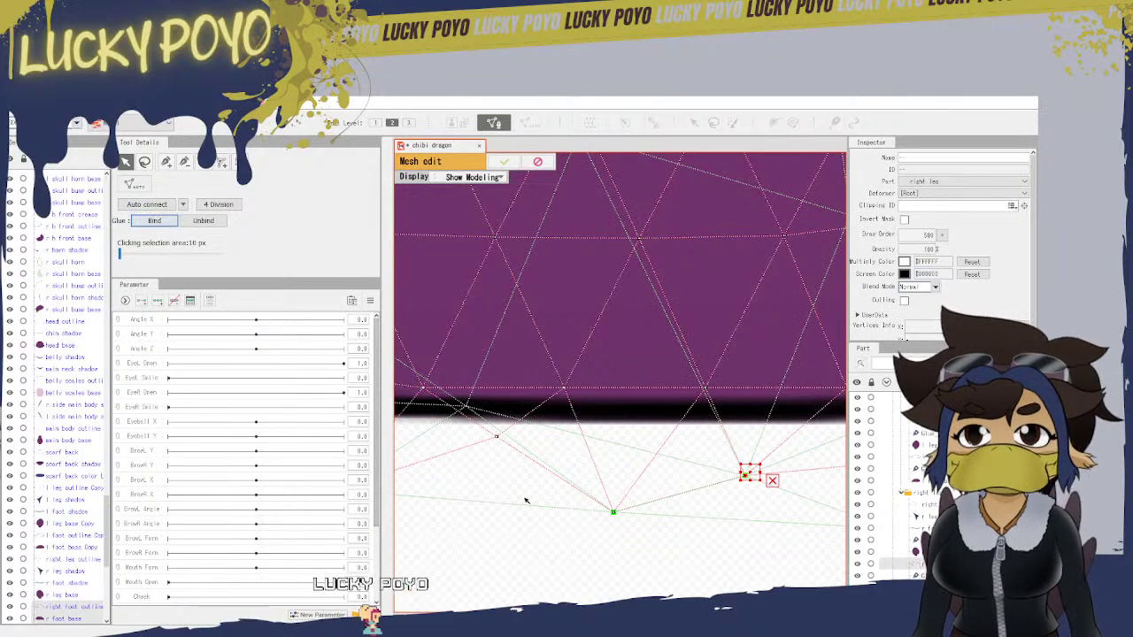
Step: Align and glue the next outer vertex pair farther left below the foot's bottom edge
{"action": "left_click_drag", "start_coordinate": [526, 499], "coordinate": [751, 537]}
{"action": "left_click_drag", "start_coordinate": [722, 474], "coordinate": [711, 498]}
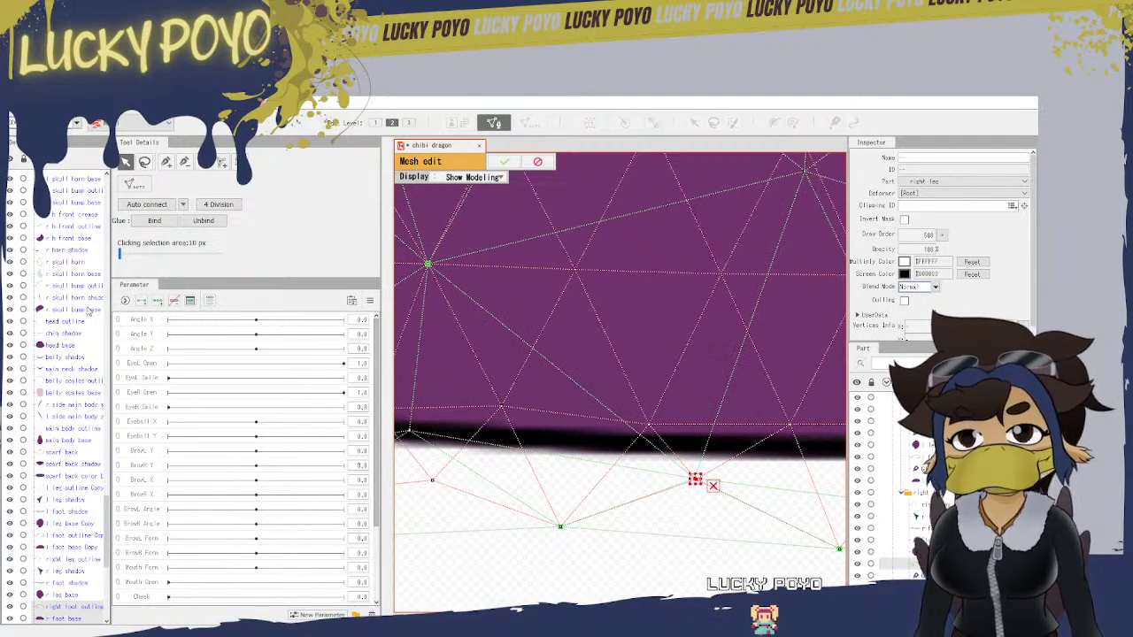
{"action": "left_click", "coordinate": [157, 221]}
{"action": "key", "text": "ctrl+z"}
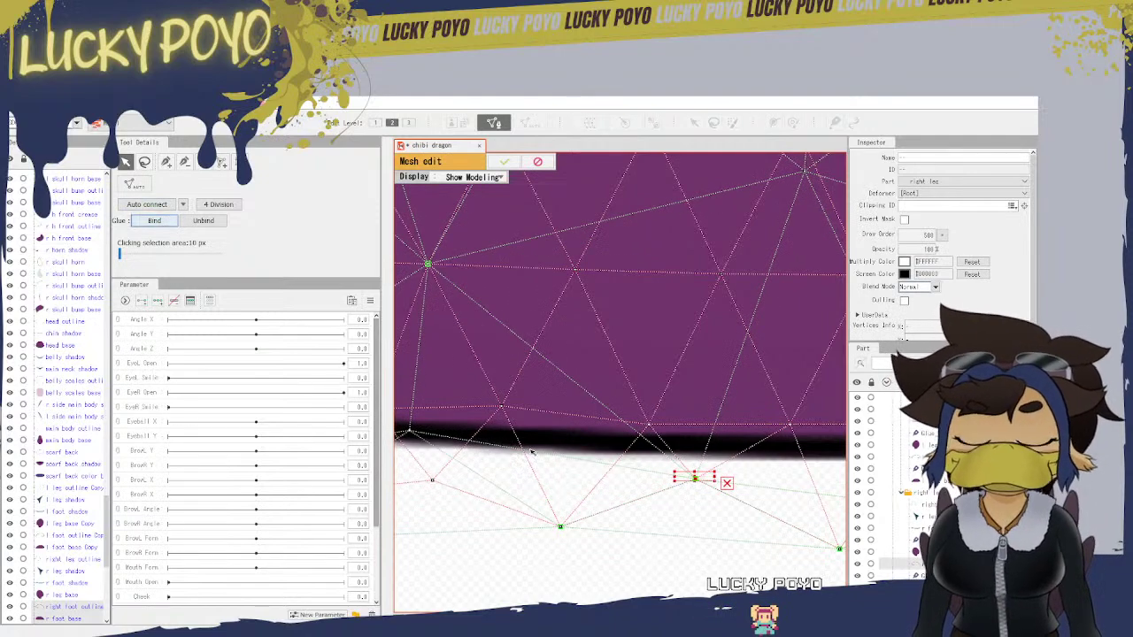
Step: Move the outer mesh vertex below the foot's lower-left curve slightly inward toward the black outline
{"action": "left_click_drag", "start_coordinate": [563, 510], "coordinate": [877, 473]}
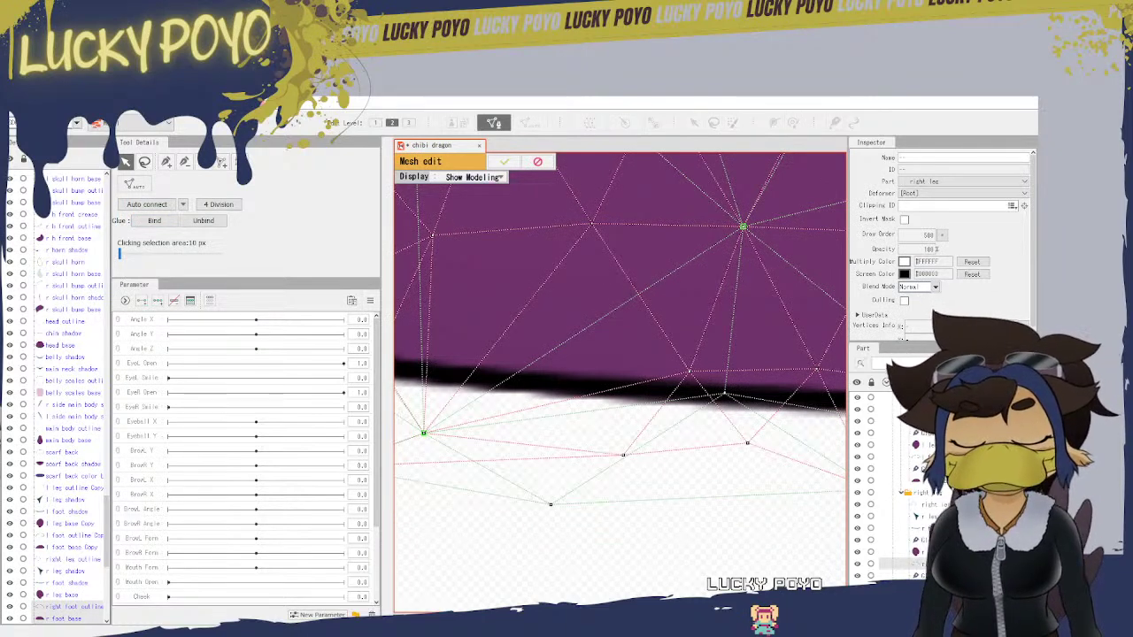
{"action": "left_click_drag", "start_coordinate": [496, 396], "coordinate": [815, 418]}
{"action": "left_click_drag", "start_coordinate": [655, 435], "coordinate": [717, 486]}
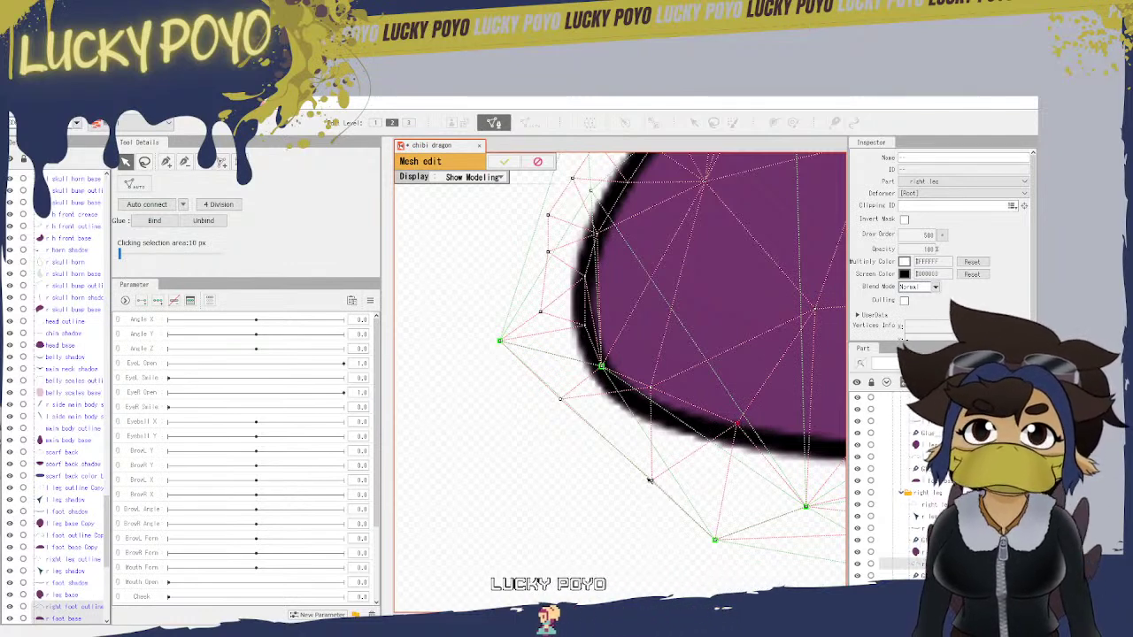
{"action": "mouse_move", "coordinate": [654, 483]}
{"action": "left_mouse_down"}
{"action": "mouse_move", "coordinate": [678, 453]}
{"action": "mouse_move", "coordinate": [652, 466]}
{"action": "left_mouse_up"}
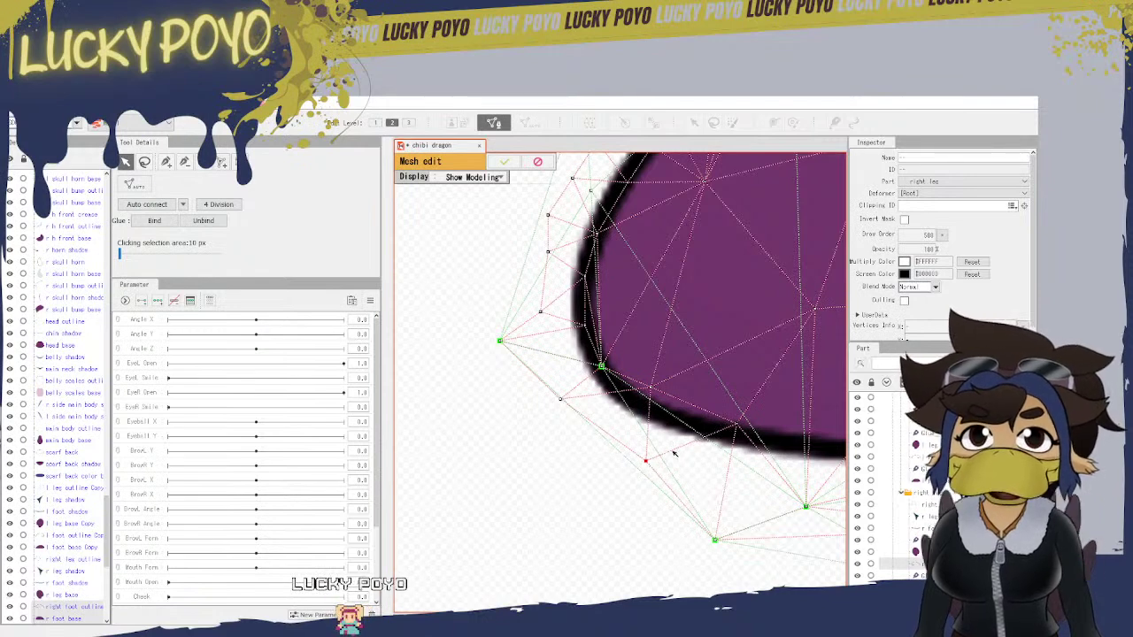
Step: Save the chibi dragon model and bring the whole foot into view
{"action": "left_click", "coordinate": [13, 104]}
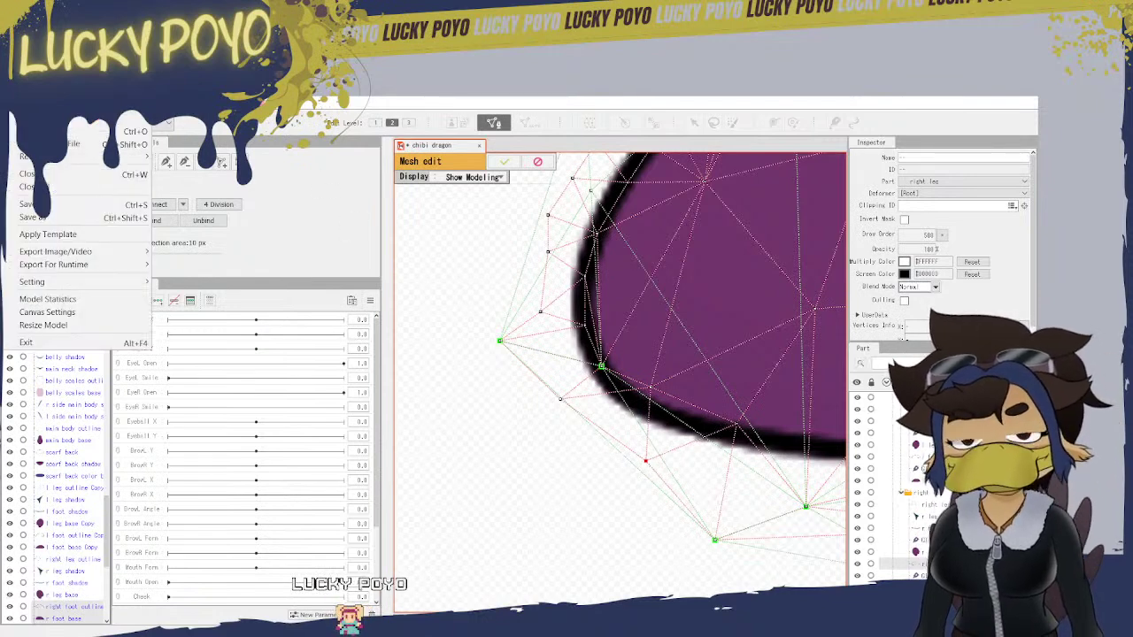
{"action": "left_click", "coordinate": [54, 176]}
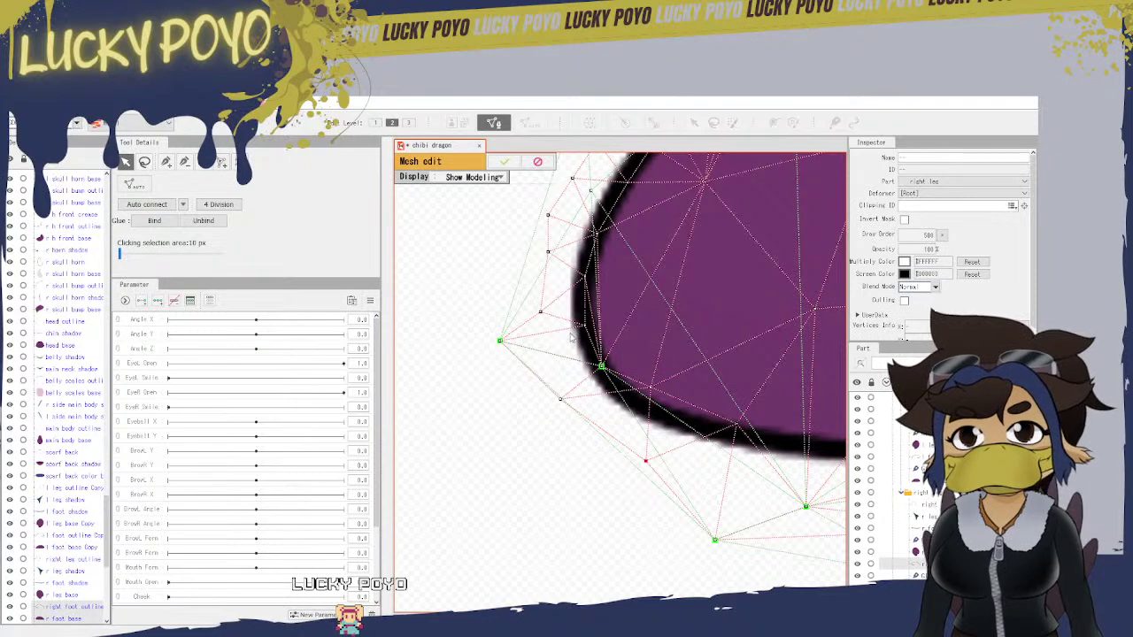
{"action": "left_click", "coordinate": [13, 104]}
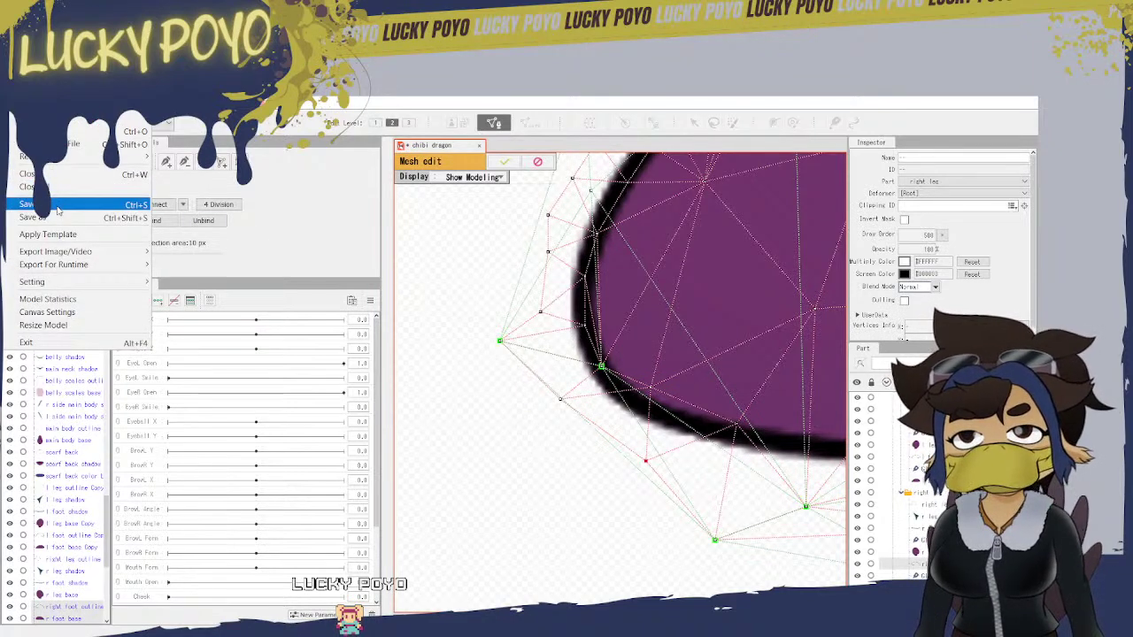
{"action": "left_click", "coordinate": [57, 205]}
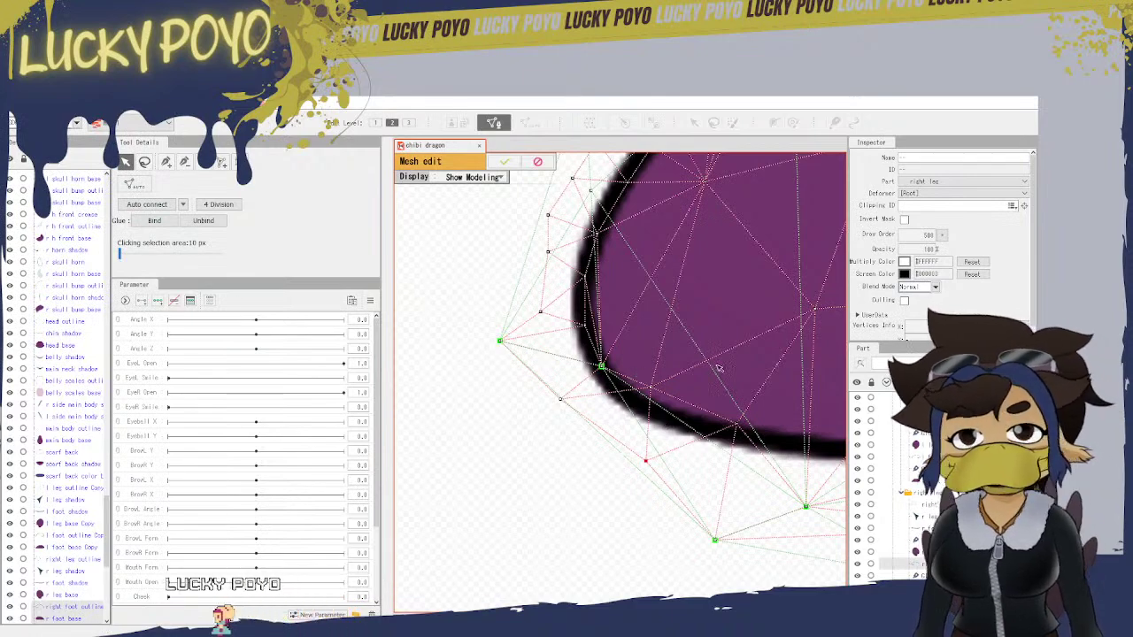
{"action": "scroll", "coordinate": [546, 370], "scroll_direction": "up", "scroll_amount": 5}
{"action": "scroll", "coordinate": [546, 370], "scroll_direction": "down", "scroll_amount": 10}
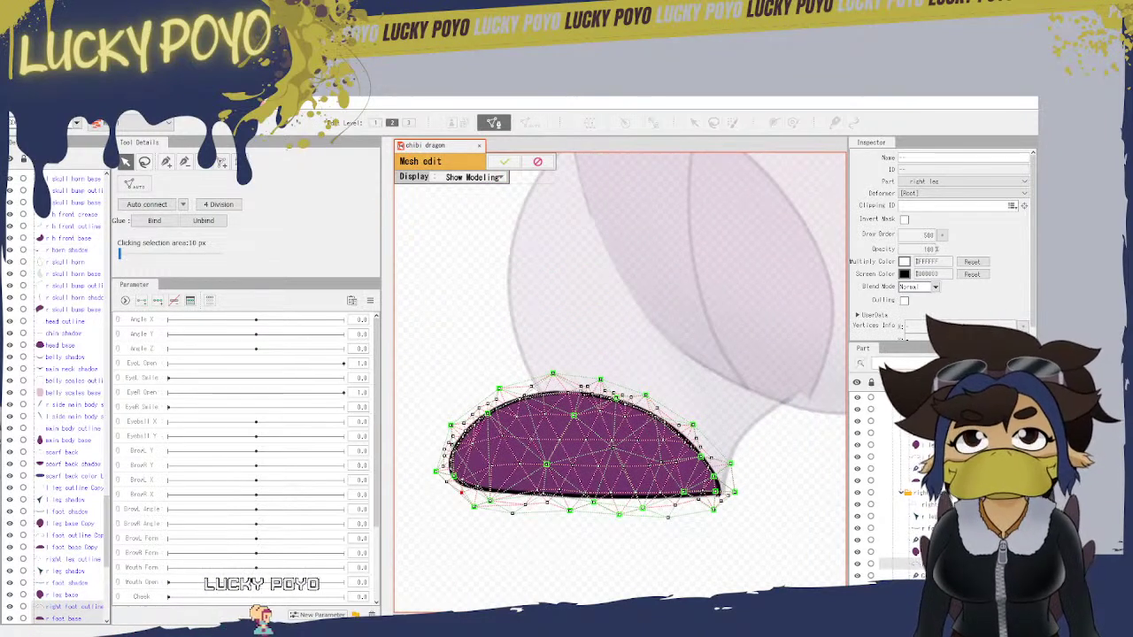
Step: Expand the left arm folder inside the dragon's arms part and confirm the foot's mesh edit
{"action": "scroll", "coordinate": [903, 487], "scroll_direction": "up", "scroll_amount": 1}
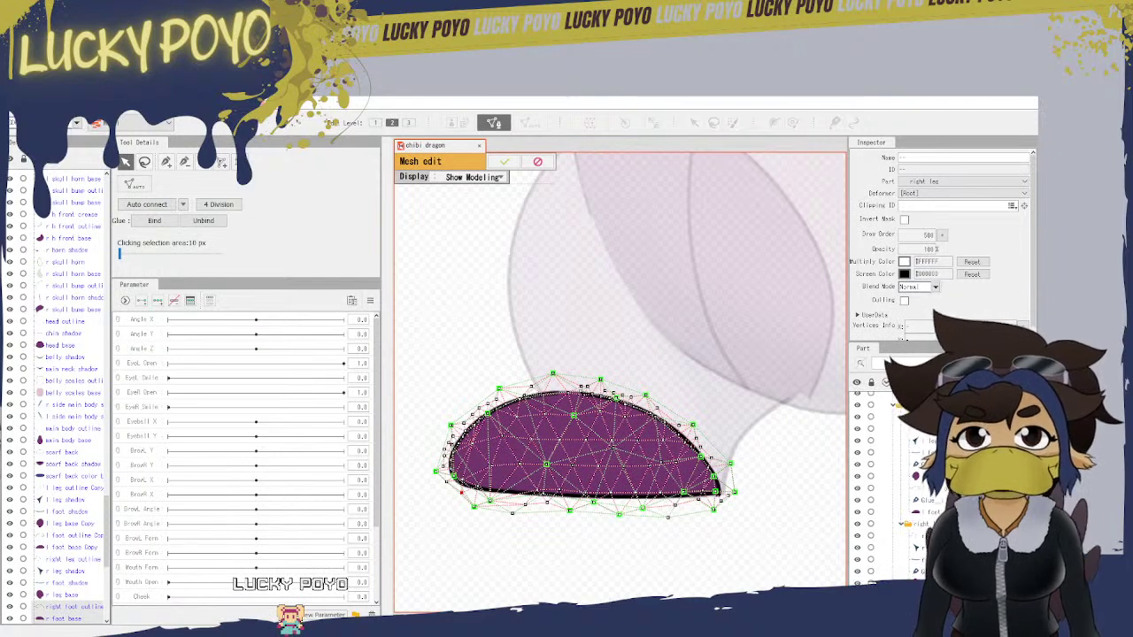
{"action": "scroll", "coordinate": [912, 478], "scroll_direction": "up", "scroll_amount": 2}
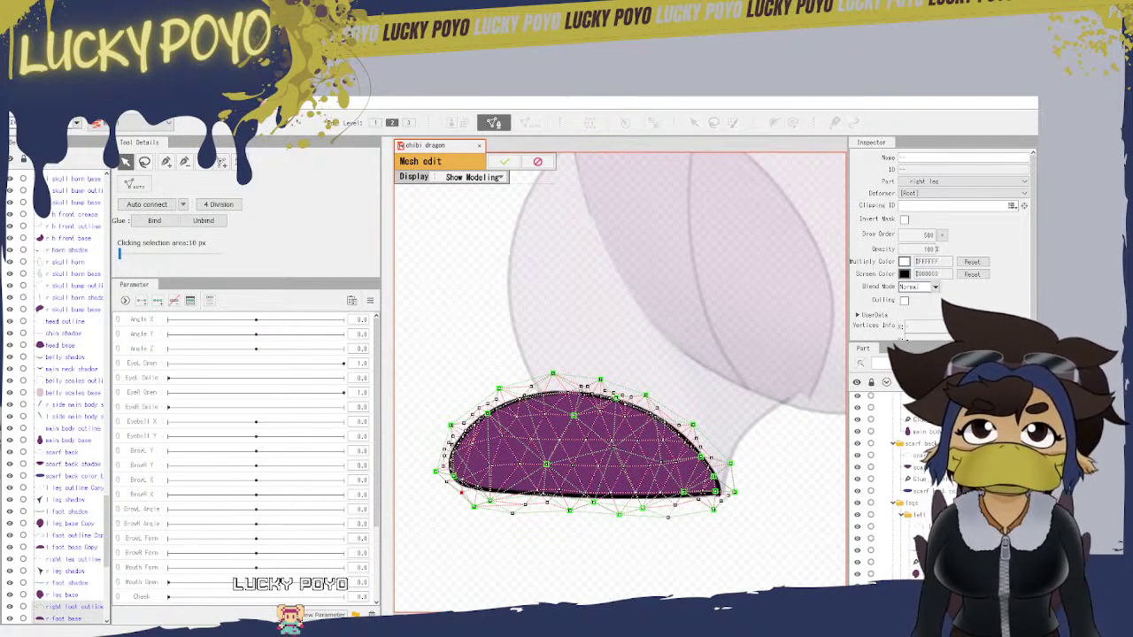
{"action": "scroll", "coordinate": [911, 478], "scroll_direction": "up", "scroll_amount": 2}
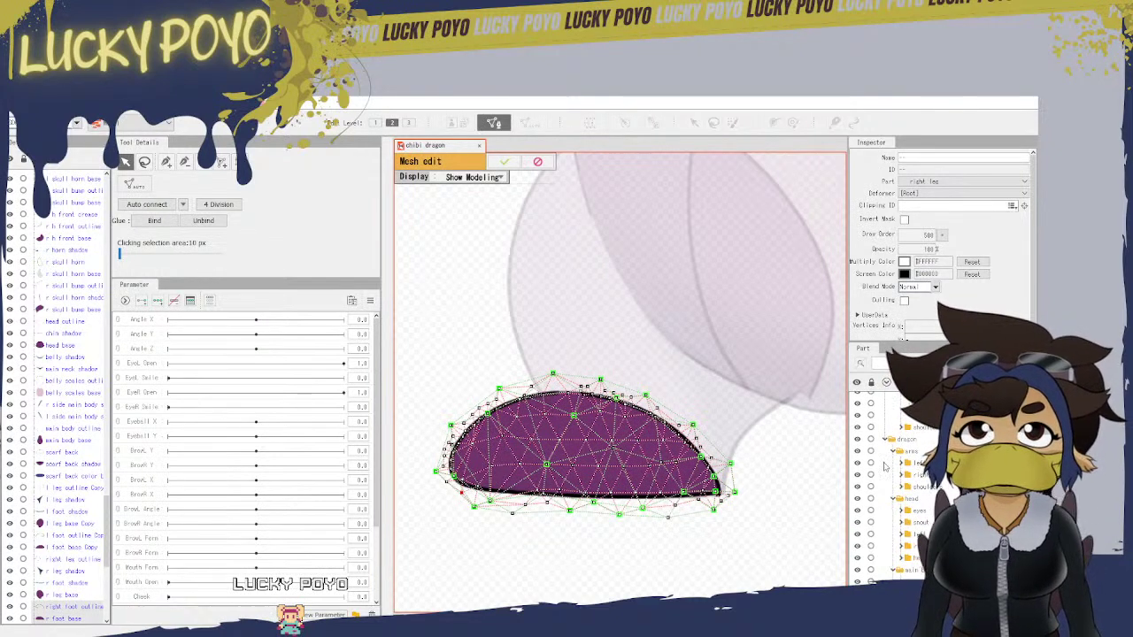
{"action": "left_click", "coordinate": [917, 462]}
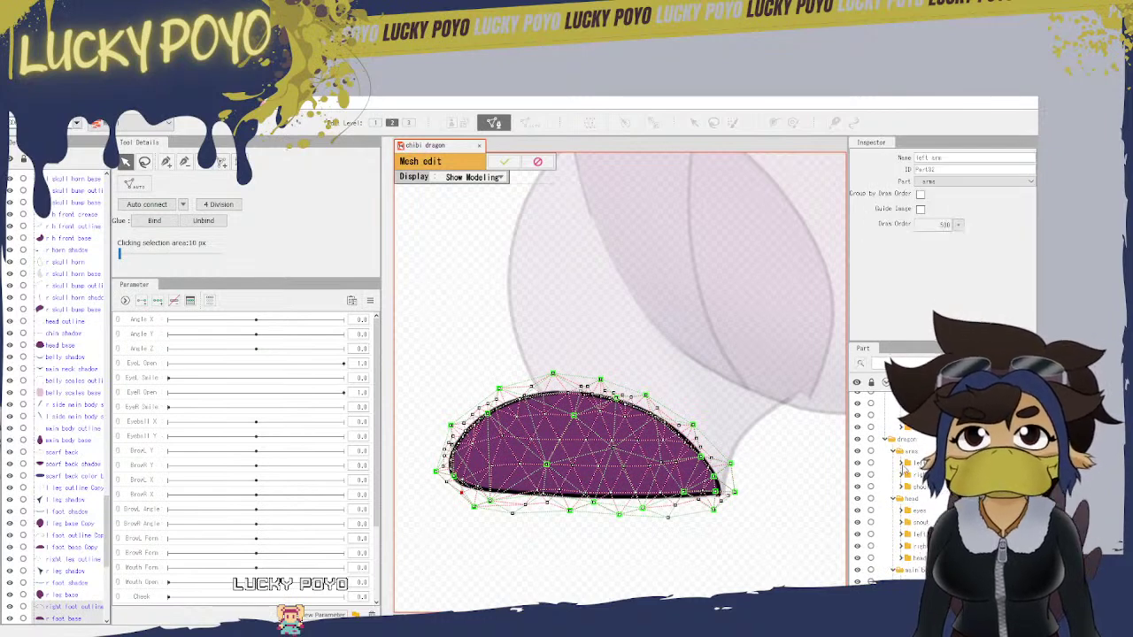
{"action": "left_click", "coordinate": [902, 464]}
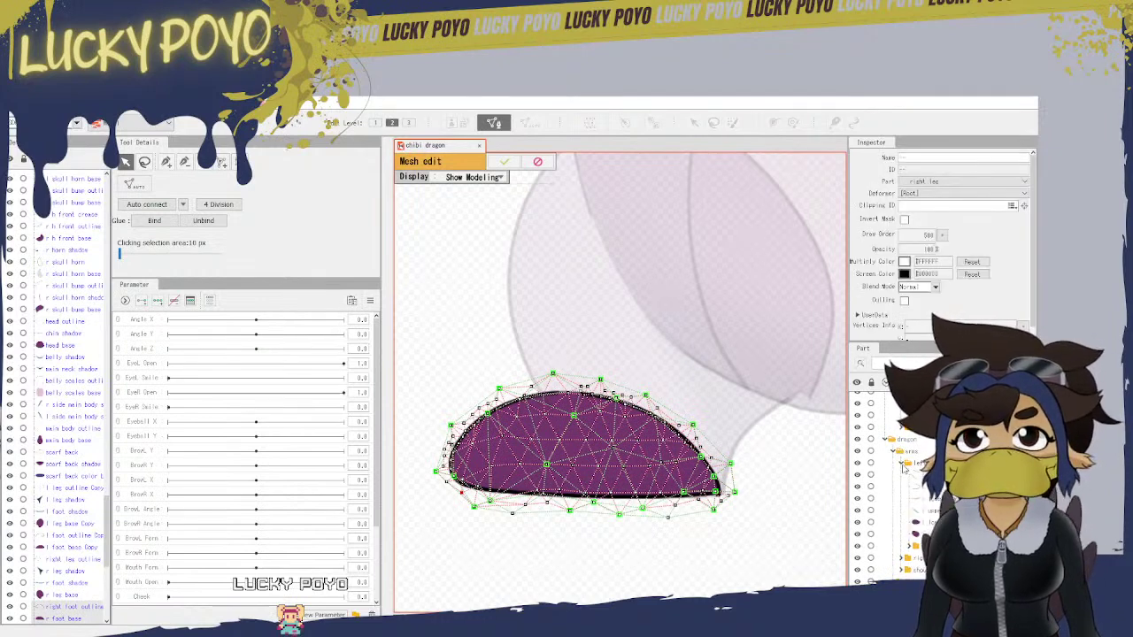
{"action": "left_click", "coordinate": [504, 162]}
Step: Select the l upper arm base Copy 2 mesh on the dragon's left arm holding the coffee cup
{"action": "left_click_drag", "start_coordinate": [579, 231], "coordinate": [633, 602]}
{"action": "scroll", "coordinate": [632, 597], "scroll_direction": "down", "scroll_amount": 3}
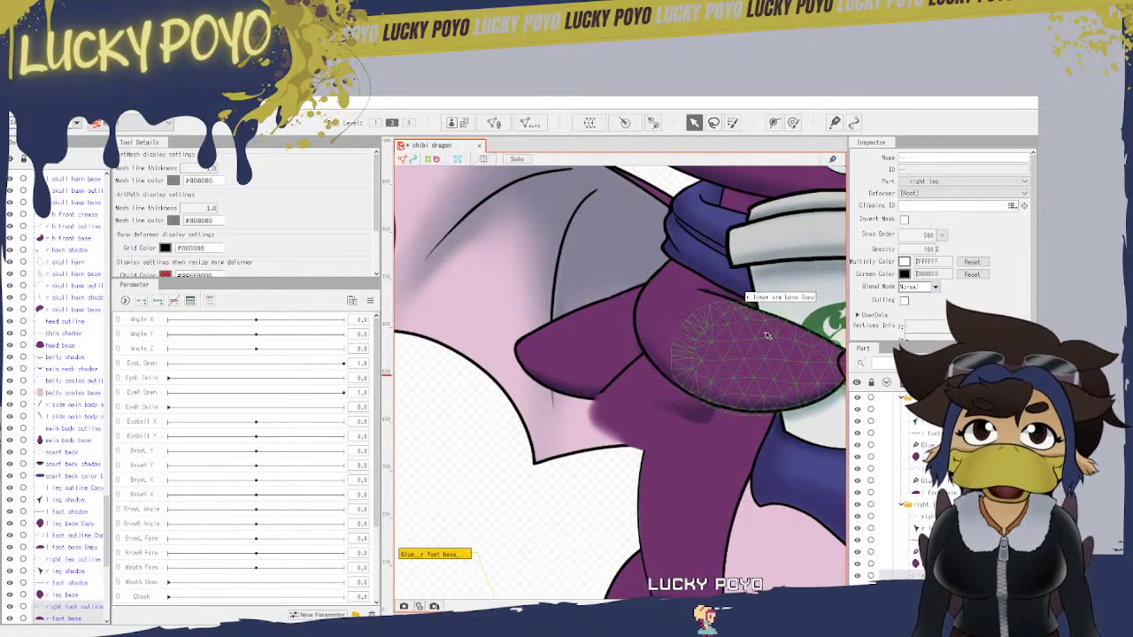
{"action": "scroll", "coordinate": [795, 368], "scroll_direction": "up", "scroll_amount": 2}
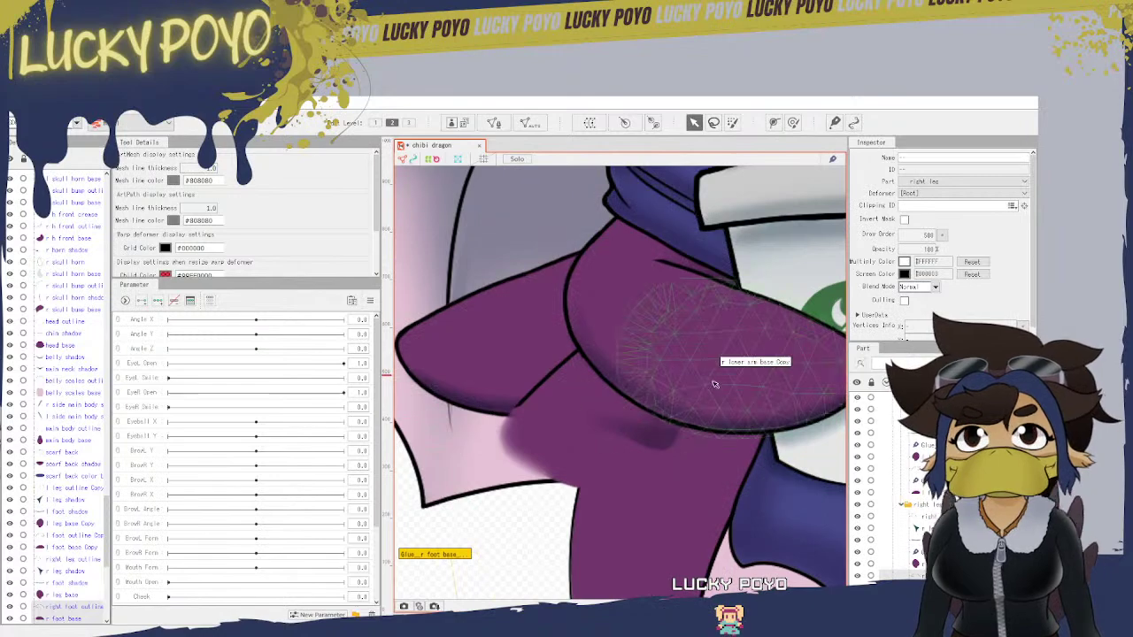
{"action": "left_click_drag", "start_coordinate": [715, 384], "coordinate": [445, 464]}
{"action": "left_click_drag", "start_coordinate": [759, 347], "coordinate": [682, 363]}
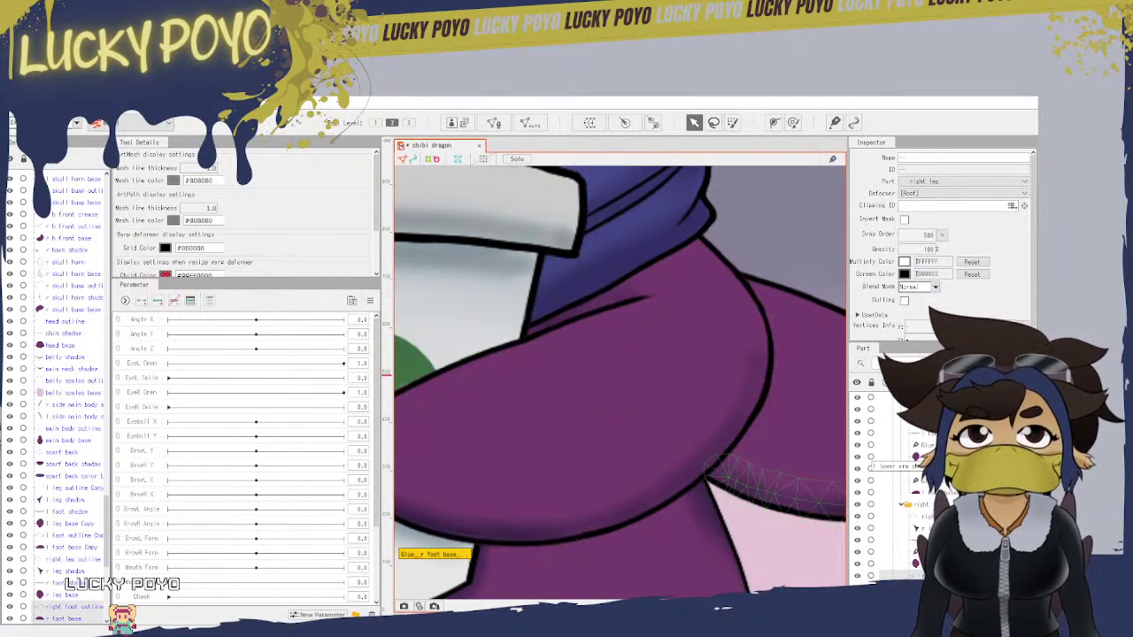
{"action": "left_click", "coordinate": [638, 368]}
Step: Select l upper arm outline Copy 2 together with l upper arm base Copy 2 and isolate both with Solo
{"action": "scroll", "coordinate": [893, 482], "scroll_direction": "up", "scroll_amount": 2}
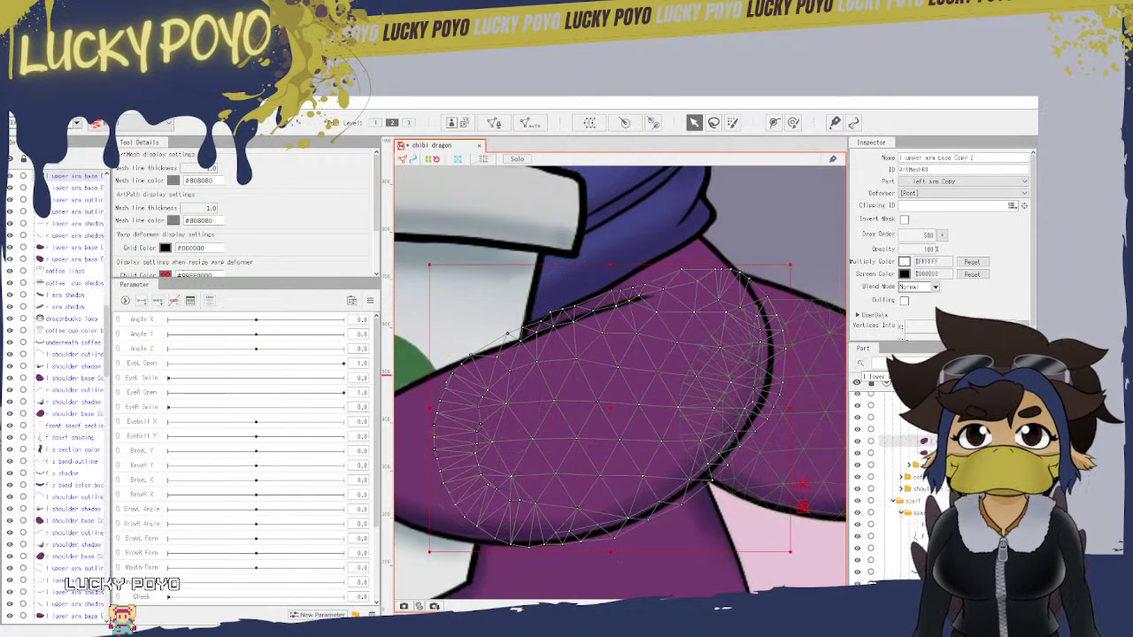
{"action": "scroll", "coordinate": [894, 482], "scroll_direction": "down", "scroll_amount": 2}
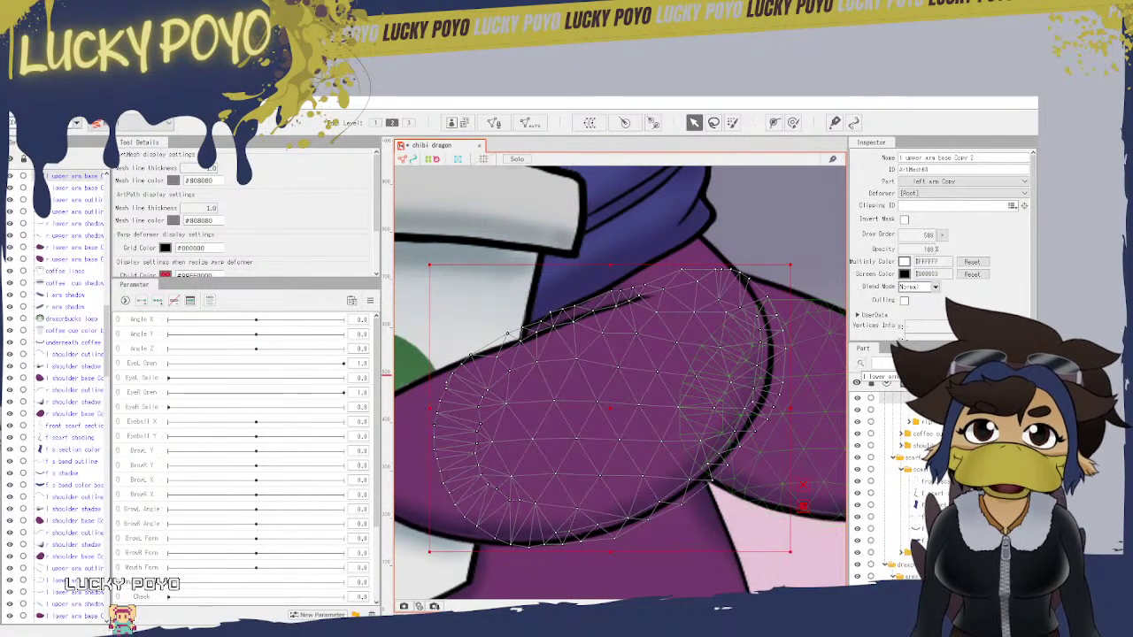
{"action": "scroll", "coordinate": [894, 483], "scroll_direction": "up", "scroll_amount": 5}
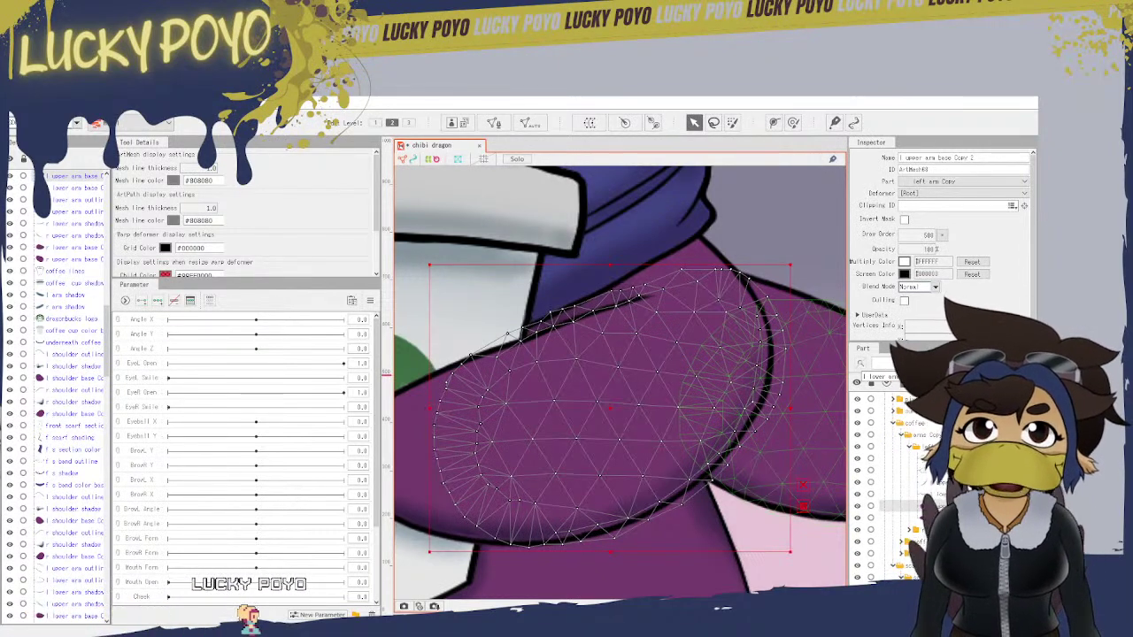
{"action": "left_click", "coordinate": [940, 459]}
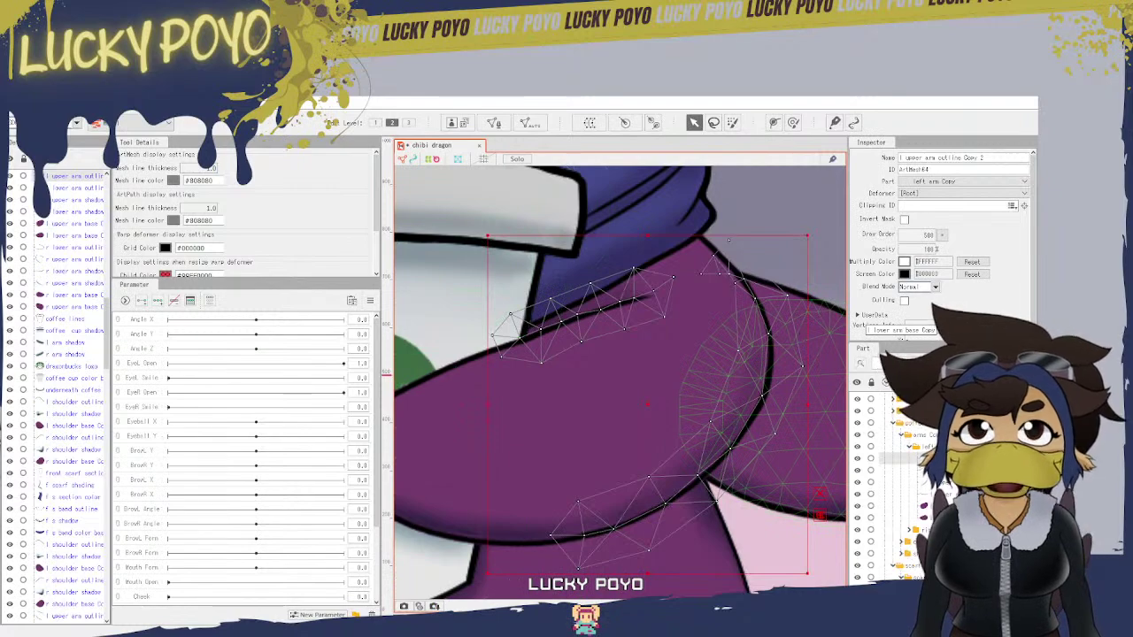
{"action": "left_click", "coordinate": [940, 506], "text": "ctrl"}
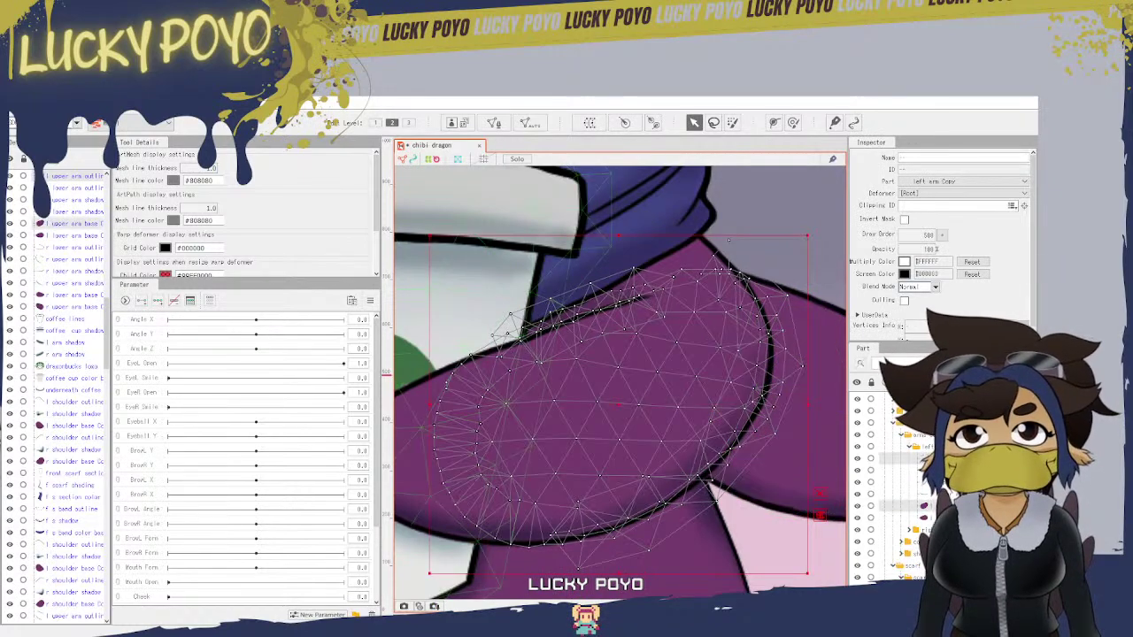
{"action": "left_click", "coordinate": [519, 159]}
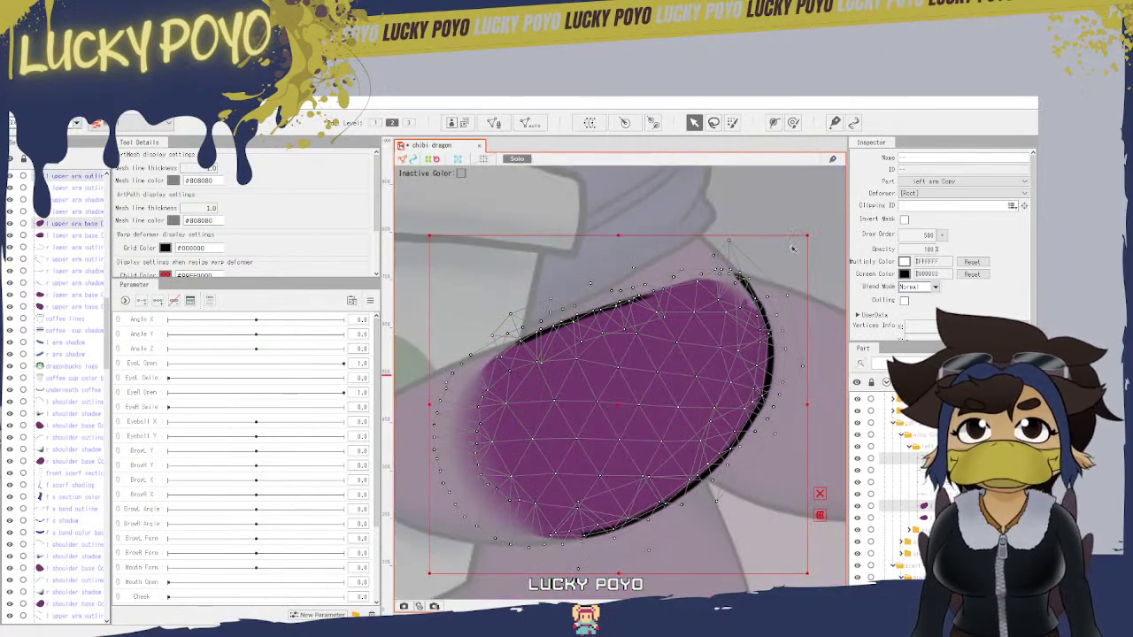
Step: Select only l upper arm base Copy 2 and move an inner vertex upward along the upper part of the arm's right outline
{"action": "scroll", "coordinate": [767, 333], "scroll_direction": "up", "scroll_amount": 5}
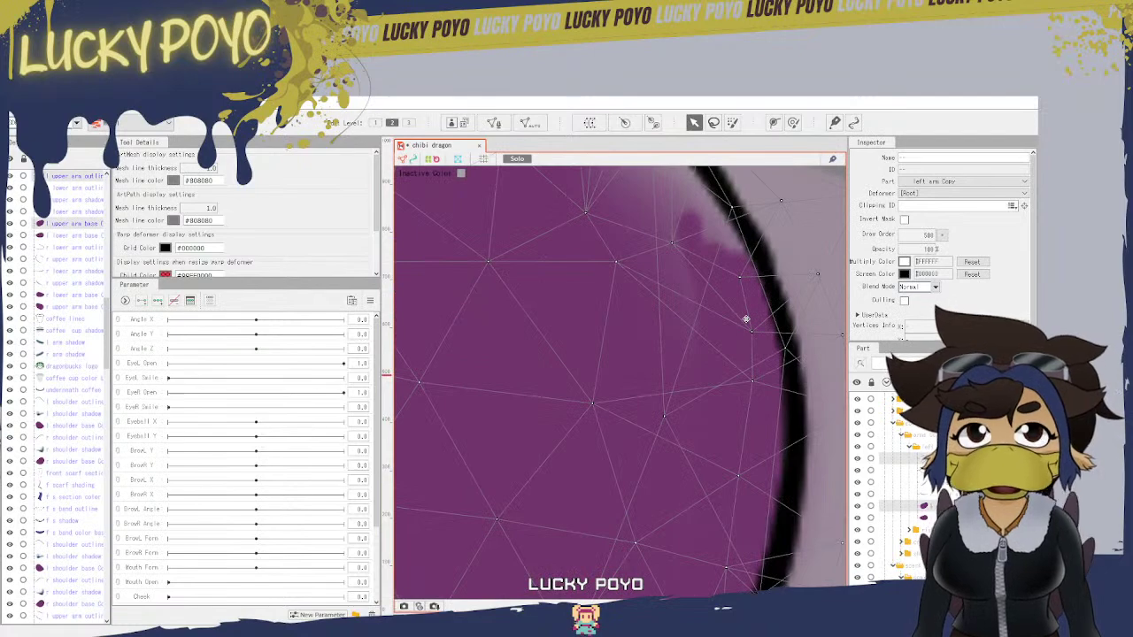
{"action": "scroll", "coordinate": [747, 318], "scroll_direction": "down", "scroll_amount": 4}
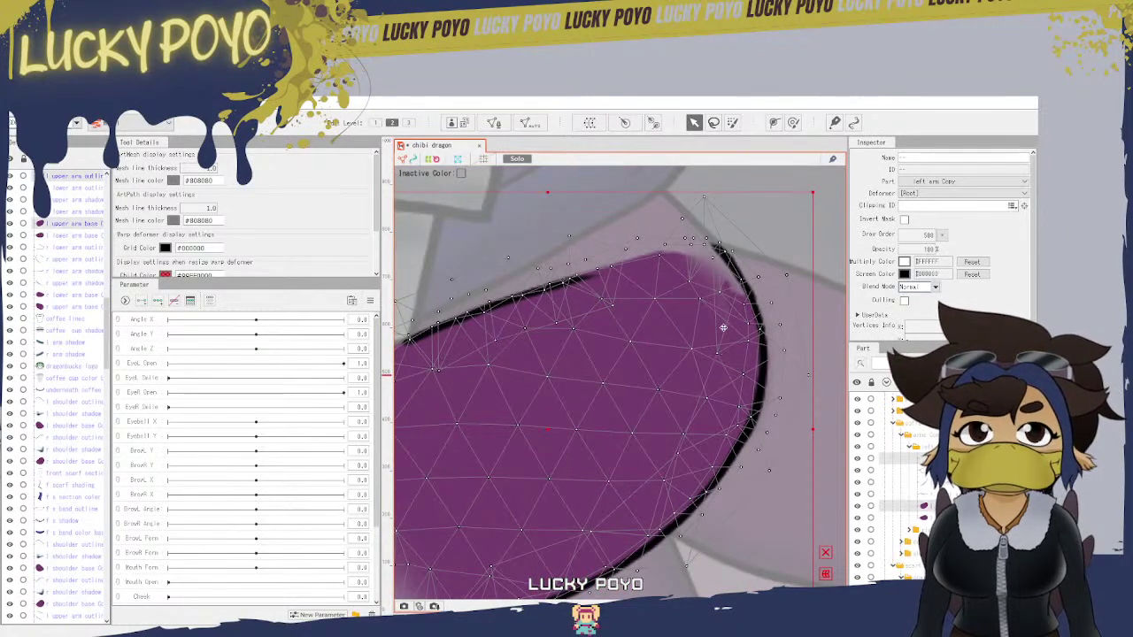
{"action": "left_click", "coordinate": [954, 505]}
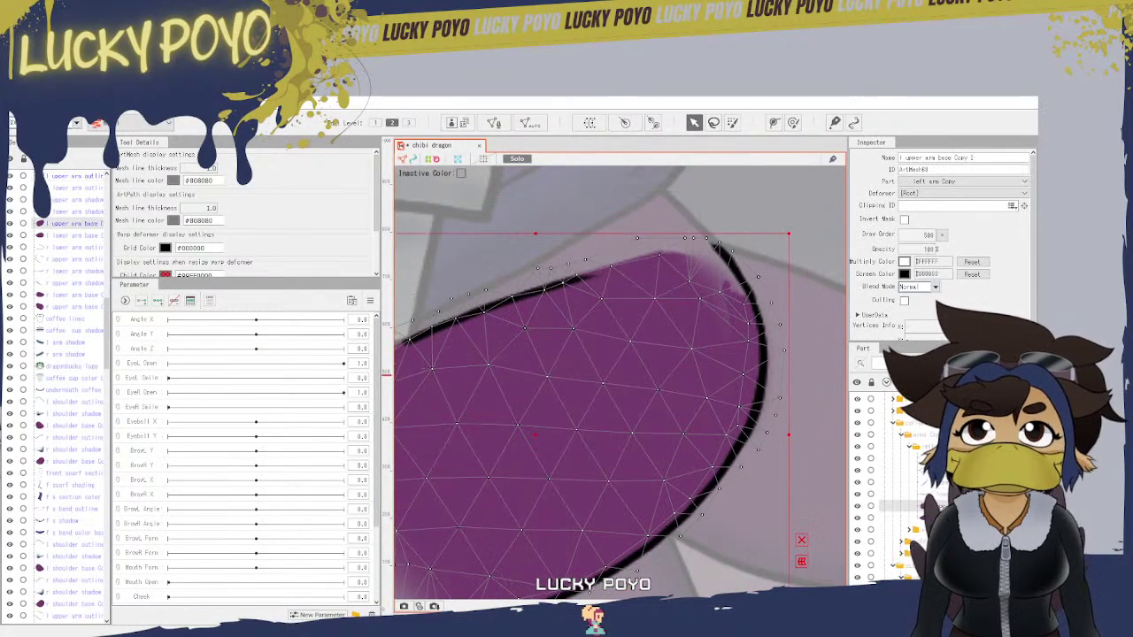
{"action": "scroll", "coordinate": [768, 304], "scroll_direction": "up", "scroll_amount": 5}
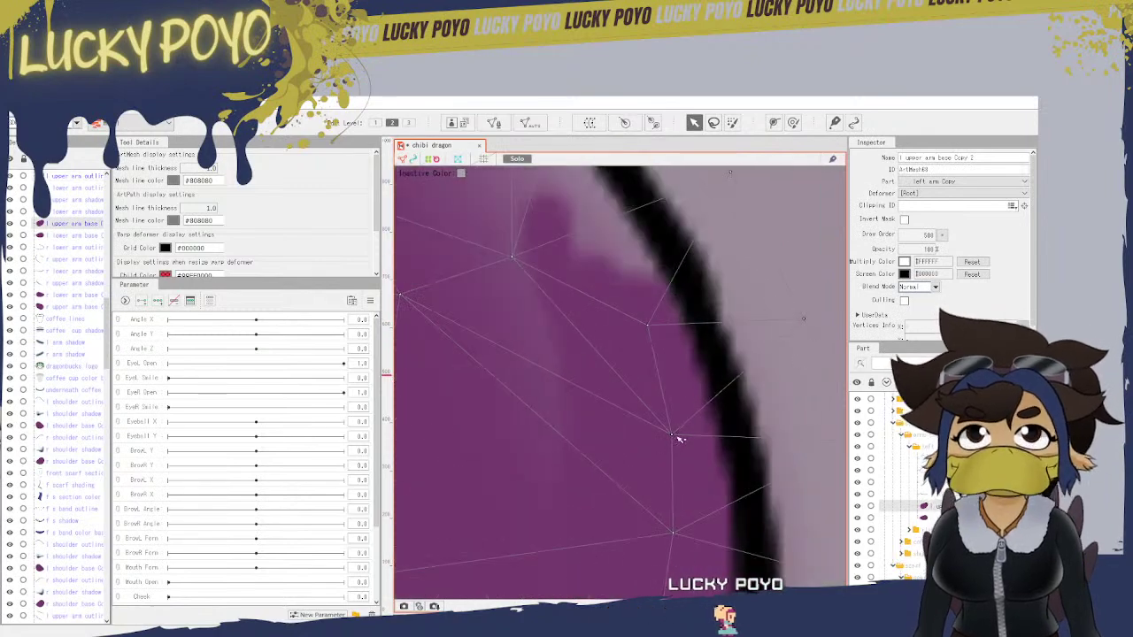
{"action": "left_click_drag", "start_coordinate": [678, 439], "coordinate": [657, 370]}
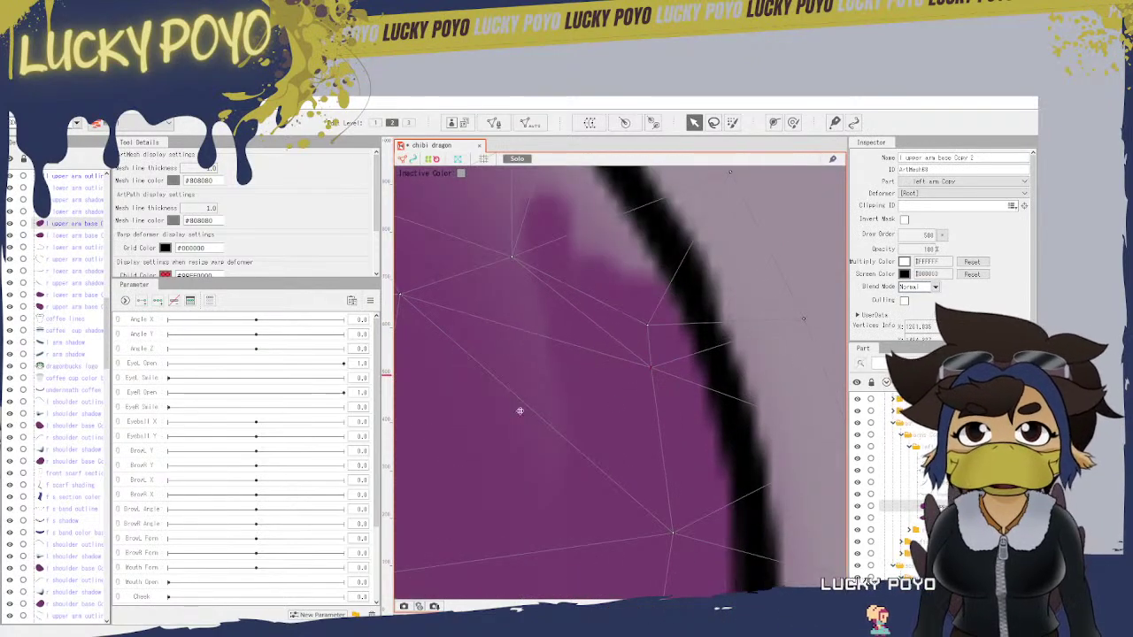
Step: Examine the l upper arm base Copy 2 mesh along the arm's upper edge, from its right curve to the faded left end
{"action": "scroll", "coordinate": [492, 354], "scroll_direction": "down", "scroll_amount": 2}
{"action": "left_click_drag", "start_coordinate": [491, 351], "coordinate": [693, 508]}
{"action": "scroll", "coordinate": [668, 472], "scroll_direction": "up", "scroll_amount": 2}
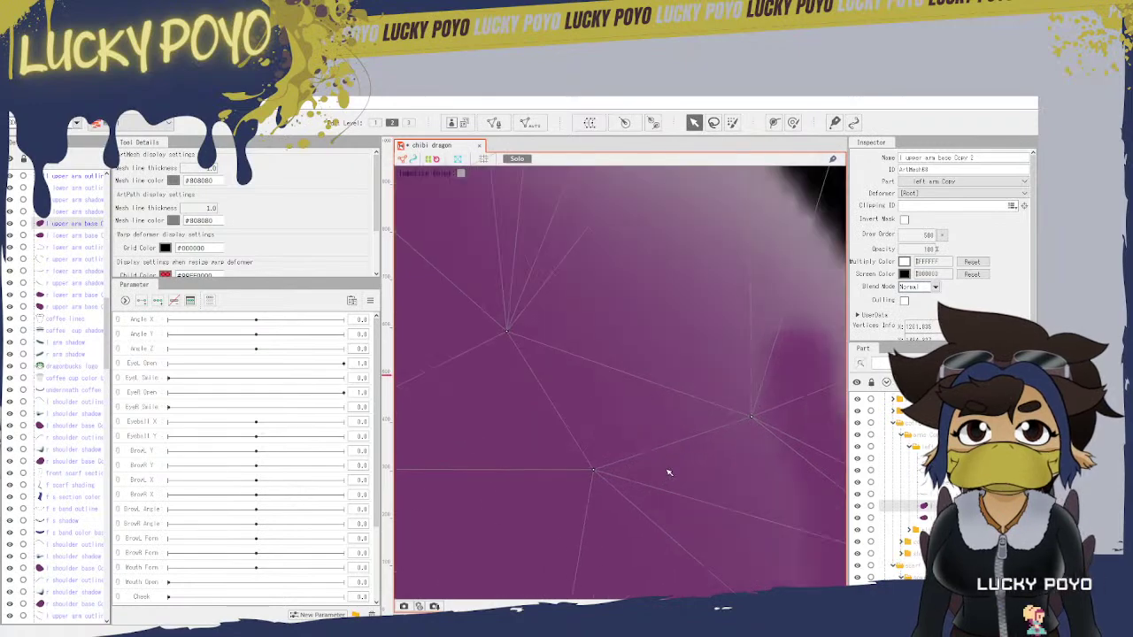
{"action": "scroll", "coordinate": [538, 354], "scroll_direction": "down", "scroll_amount": 3}
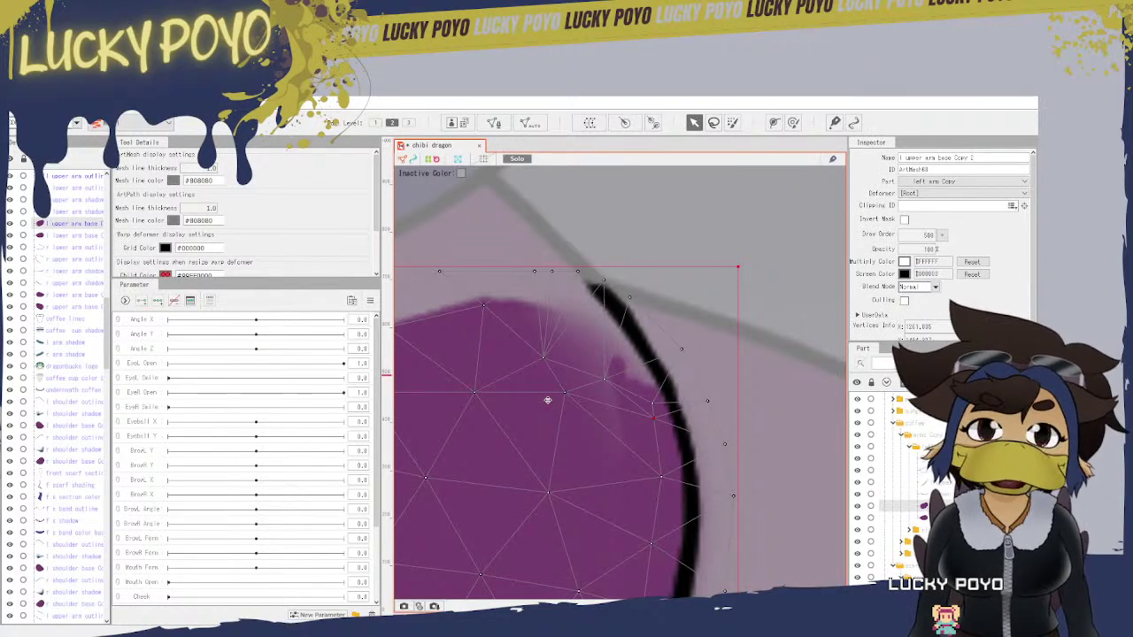
{"action": "left_click_drag", "start_coordinate": [574, 319], "coordinate": [832, 312]}
{"action": "left_click_drag", "start_coordinate": [641, 423], "coordinate": [753, 398]}
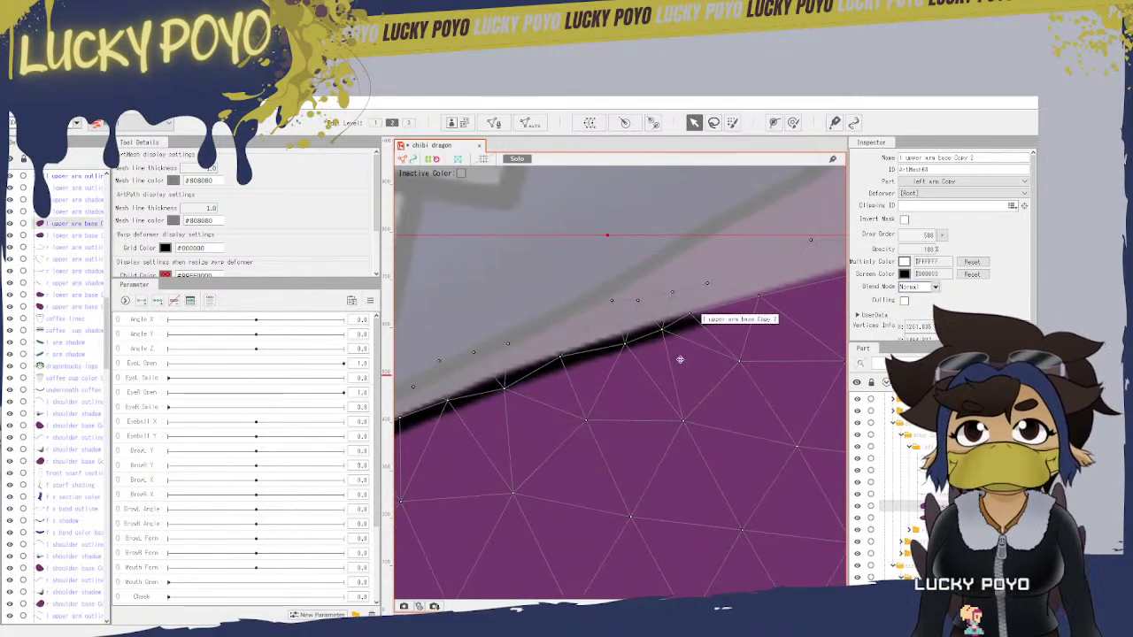
{"action": "left_click_drag", "start_coordinate": [606, 416], "coordinate": [834, 279]}
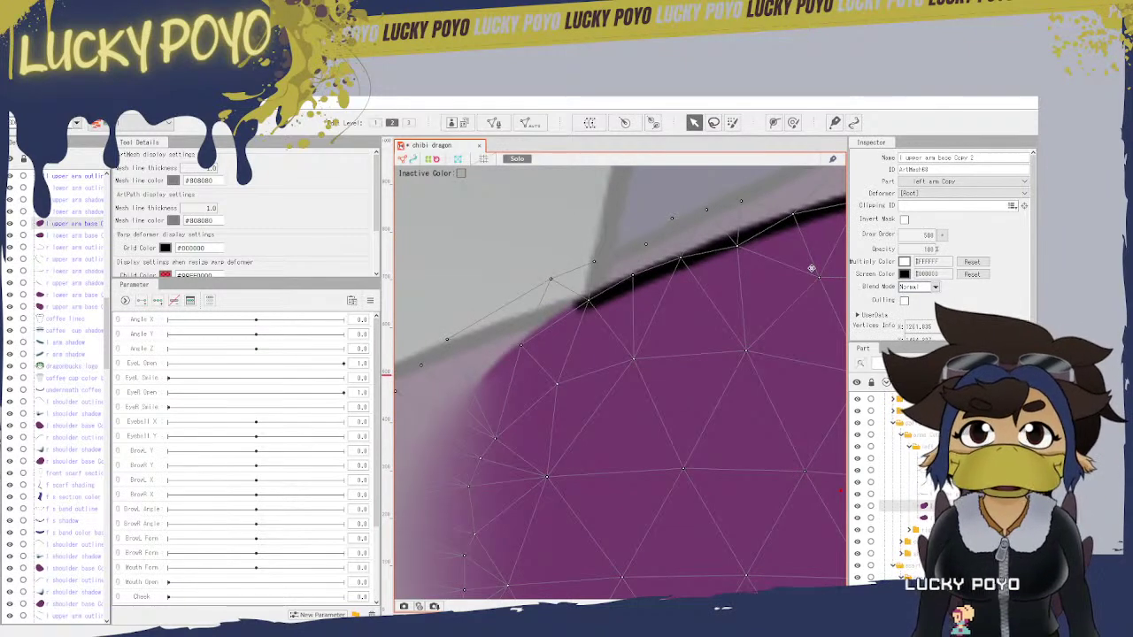
{"action": "scroll", "coordinate": [698, 384], "scroll_direction": "down", "scroll_amount": 3}
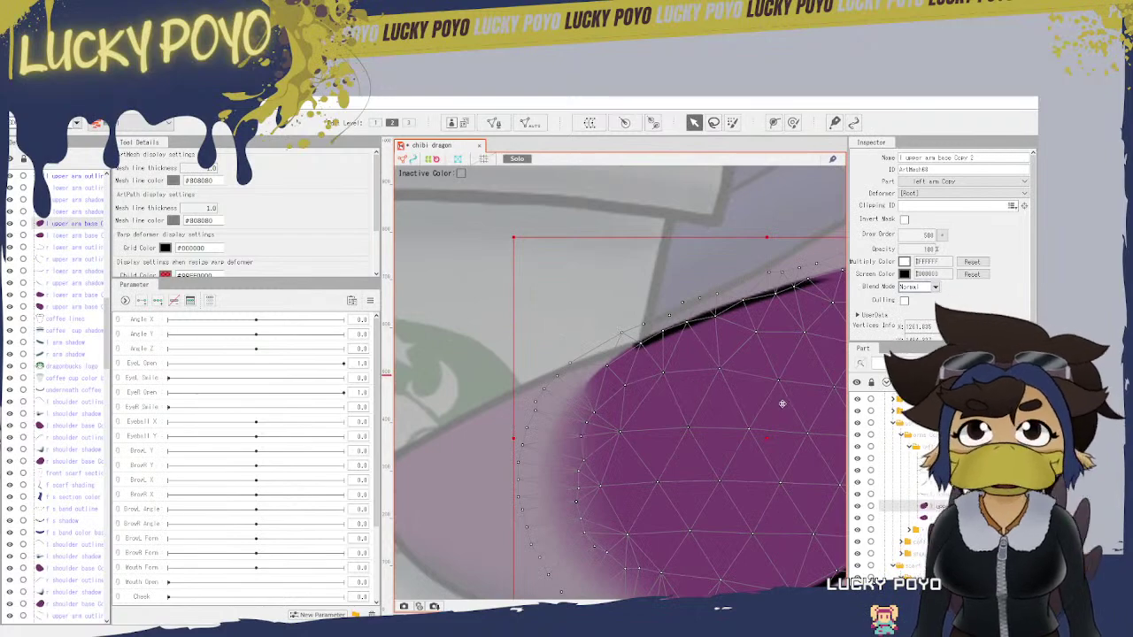
{"action": "left_click_drag", "start_coordinate": [750, 397], "coordinate": [514, 434]}
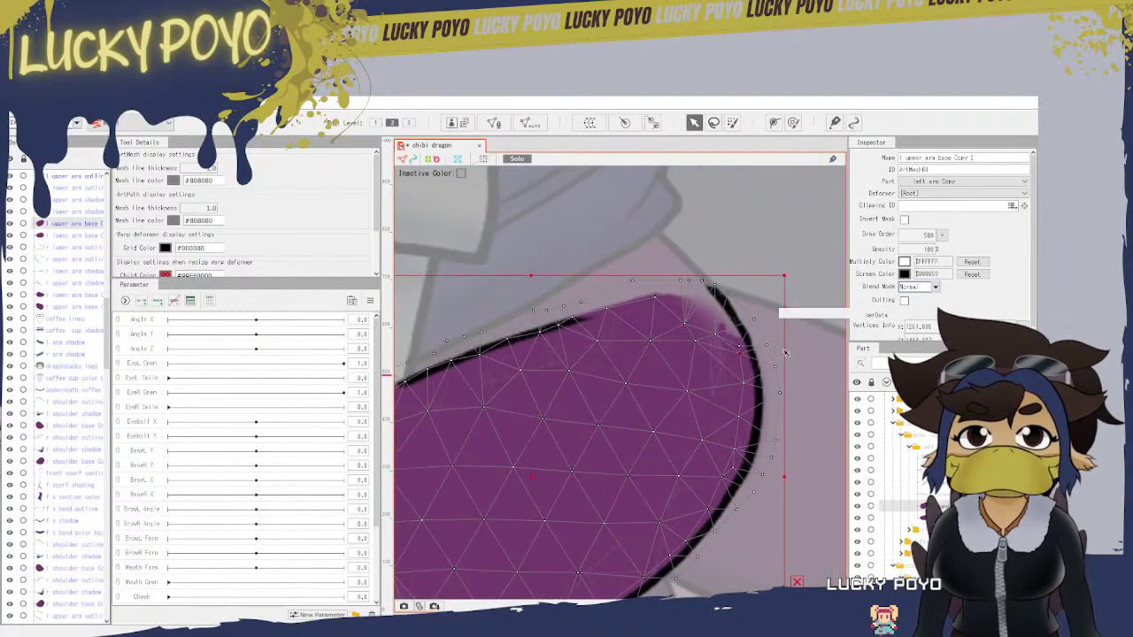
Step: Move the inner vertices beside the arm's upper-right curve upward so the purple base fills the gap against the black outline
{"action": "scroll", "coordinate": [769, 330], "scroll_direction": "up", "scroll_amount": 3}
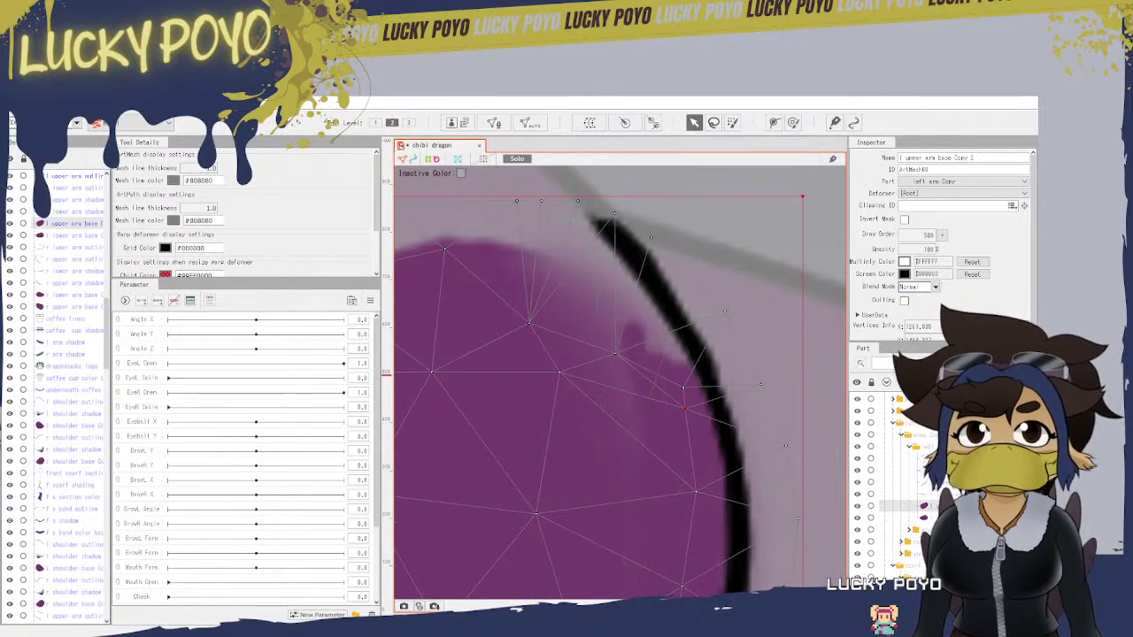
{"action": "left_click_drag", "start_coordinate": [687, 387], "coordinate": [691, 357]}
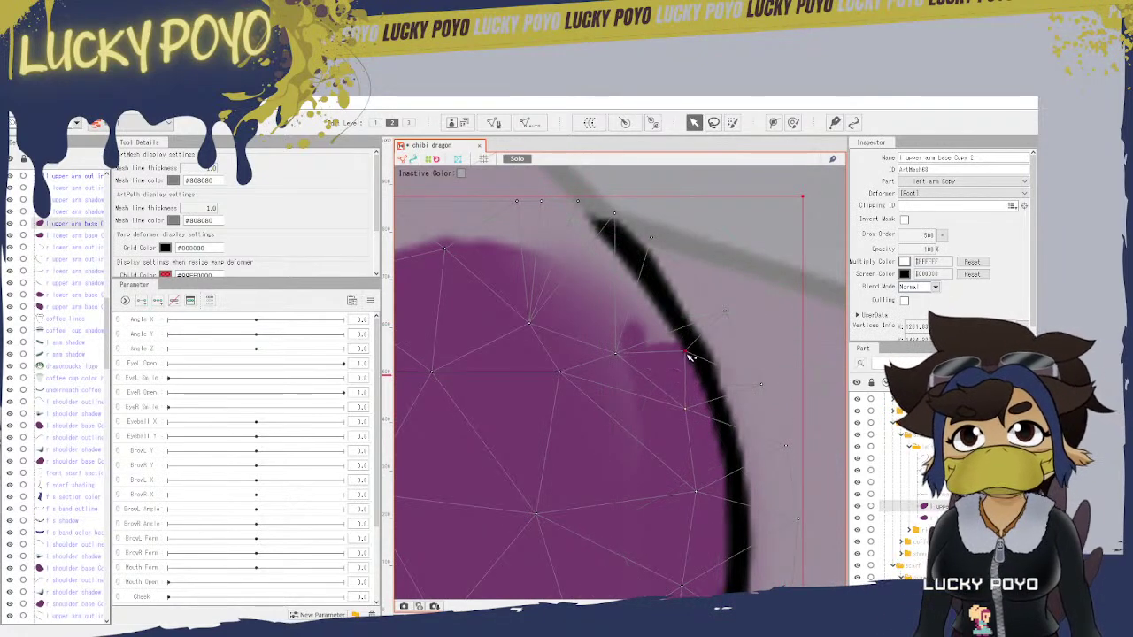
{"action": "left_click_drag", "start_coordinate": [623, 354], "coordinate": [626, 282]}
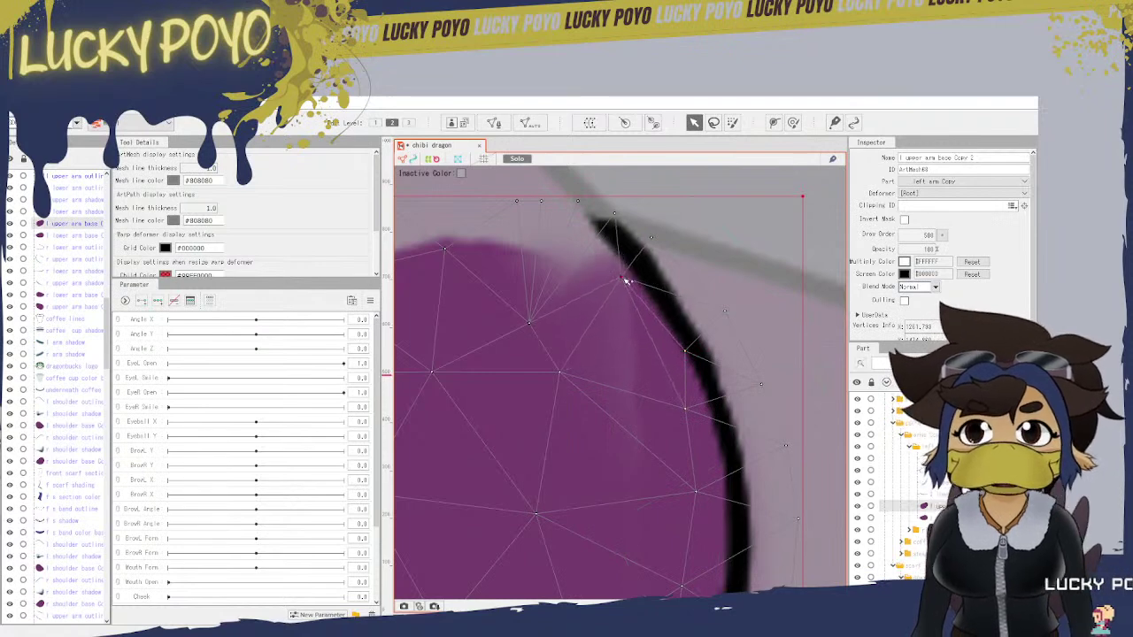
{"action": "left_click_drag", "start_coordinate": [698, 489], "coordinate": [688, 391]}
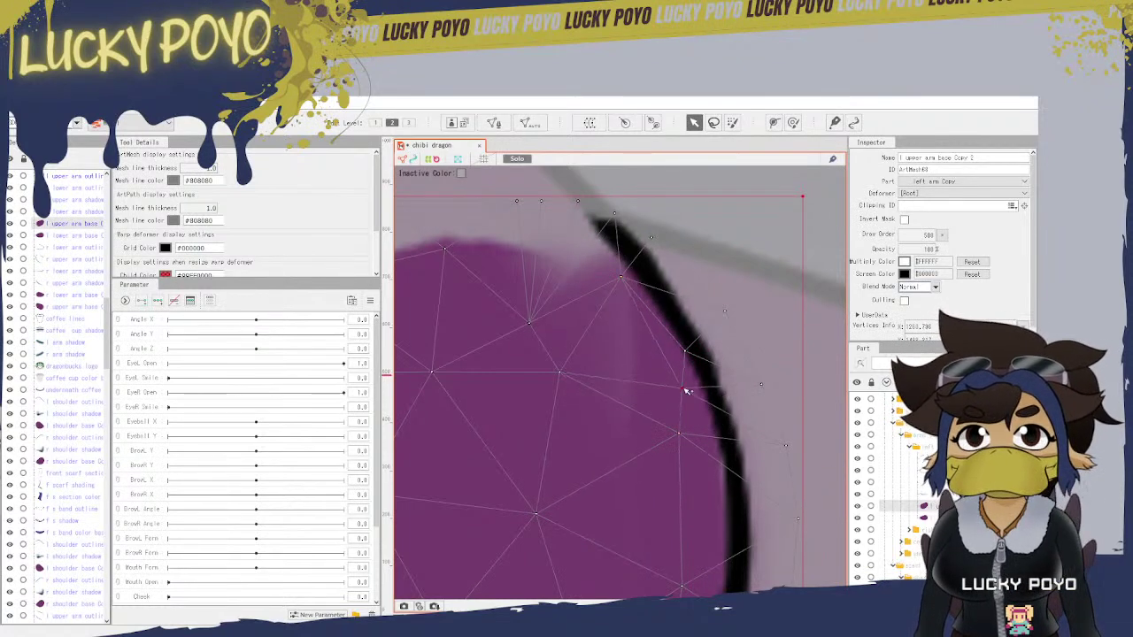
Step: Raise two inner vertices near the arm's top corner to extend the purple base into the faded tip
{"action": "left_click_drag", "start_coordinate": [684, 435], "coordinate": [735, 536]}
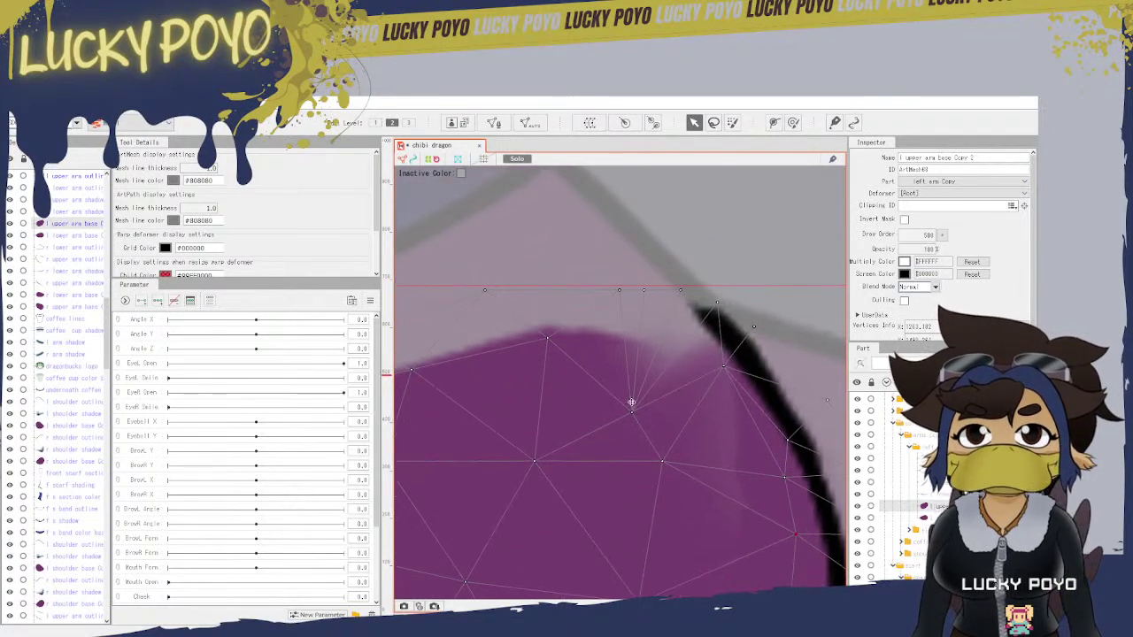
{"action": "left_click_drag", "start_coordinate": [638, 413], "coordinate": [653, 337]}
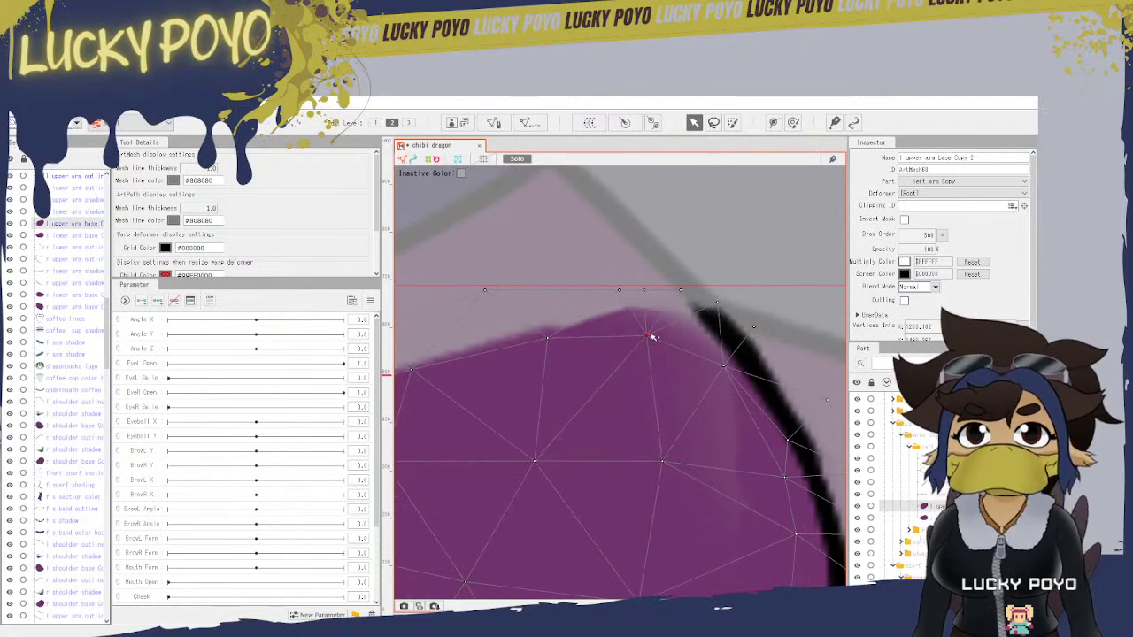
{"action": "left_click_drag", "start_coordinate": [662, 463], "coordinate": [665, 425]}
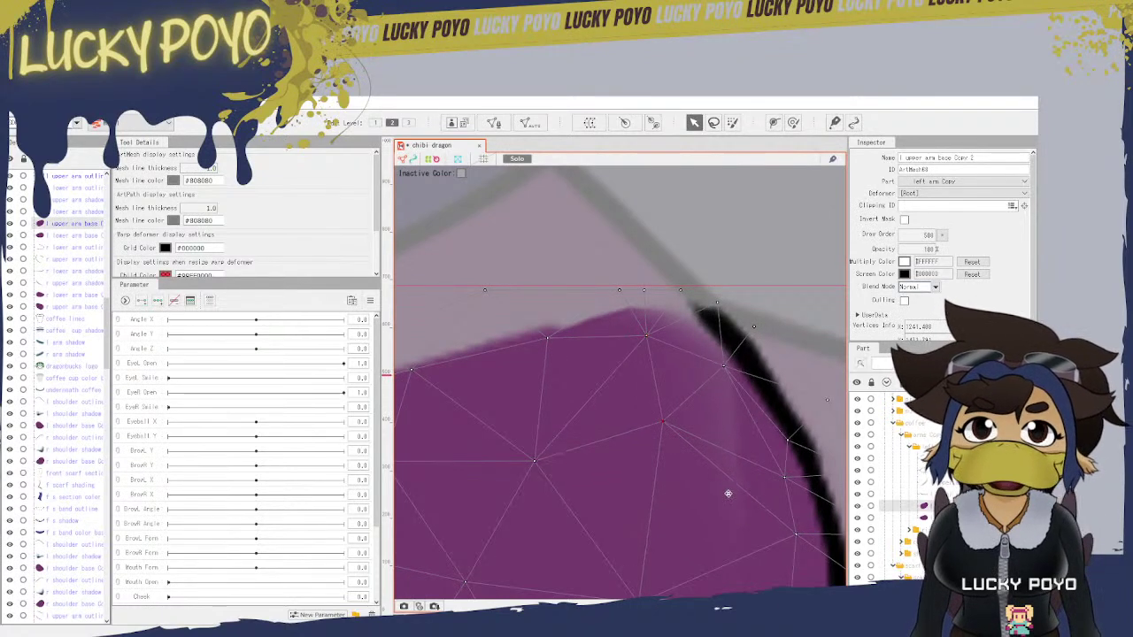
Step: Examine the reshaped upper arm base for gaps around its right curve, lower edge and upper edge
{"action": "scroll", "coordinate": [690, 460], "scroll_direction": "down", "scroll_amount": 5}
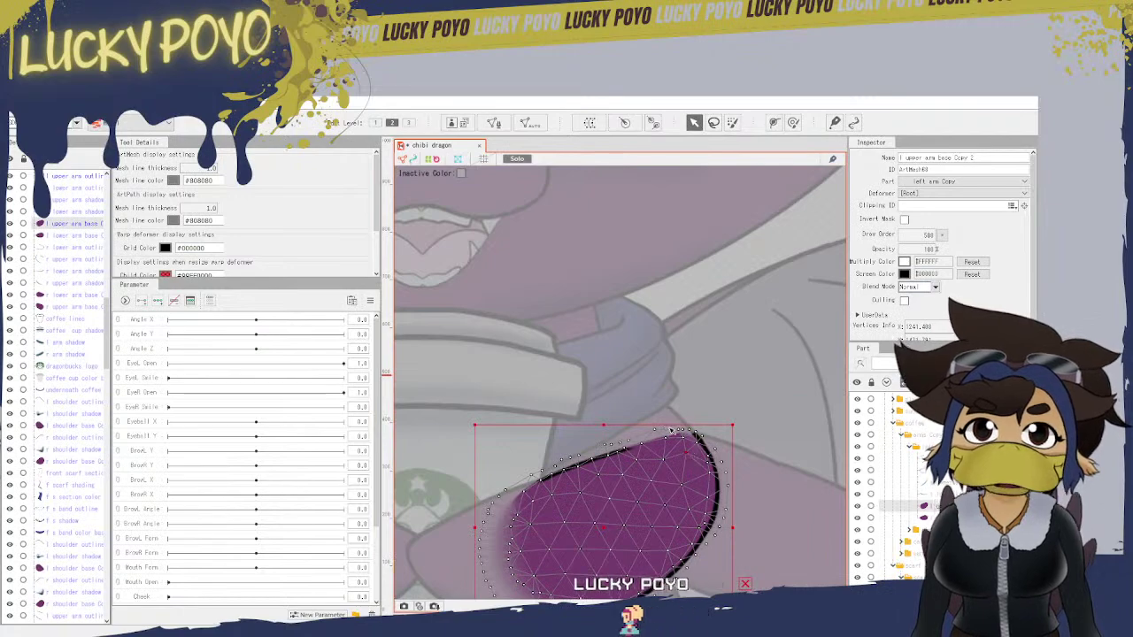
{"action": "left_click_drag", "start_coordinate": [636, 491], "coordinate": [687, 398]}
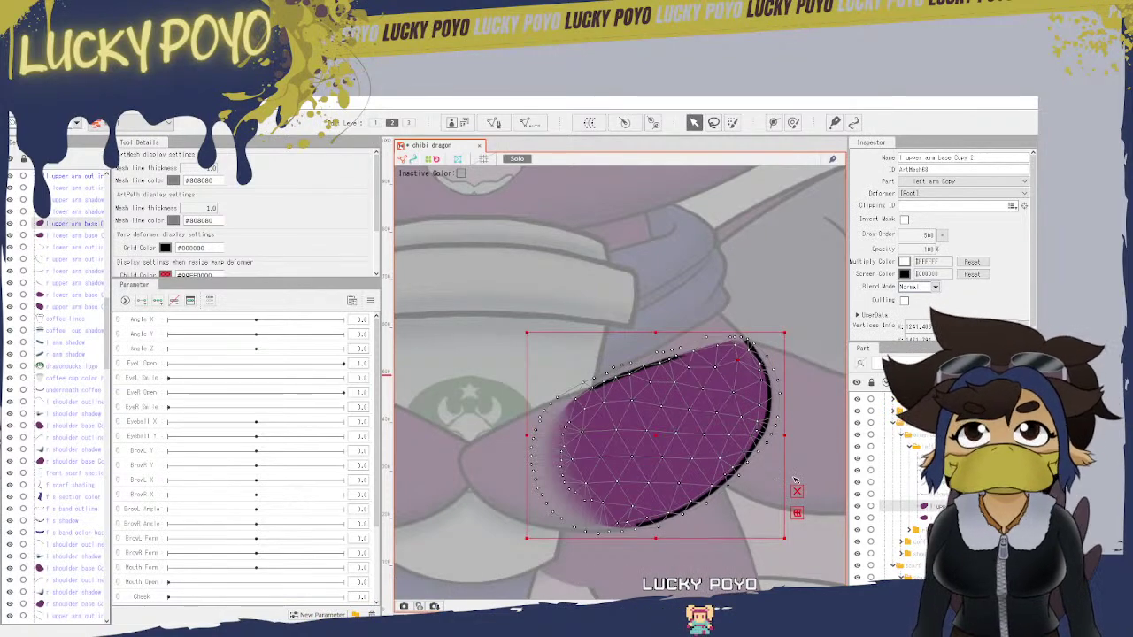
{"action": "scroll", "coordinate": [746, 362], "scroll_direction": "up", "scroll_amount": 4}
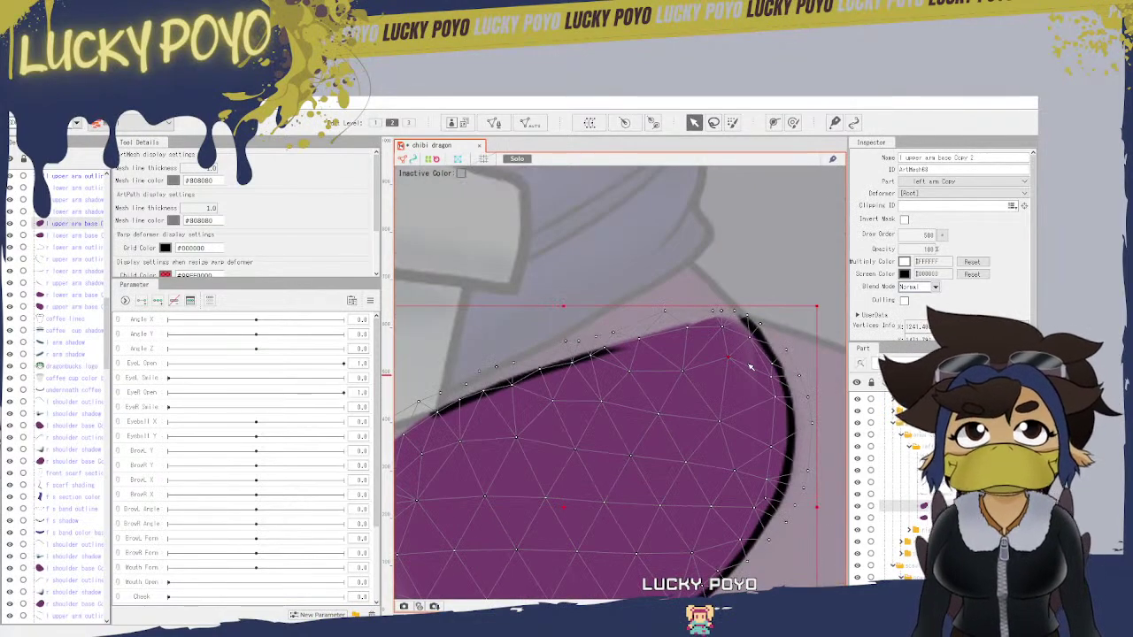
{"action": "left_click_drag", "start_coordinate": [789, 514], "coordinate": [758, 277]}
{"action": "left_click_drag", "start_coordinate": [543, 470], "coordinate": [777, 341]}
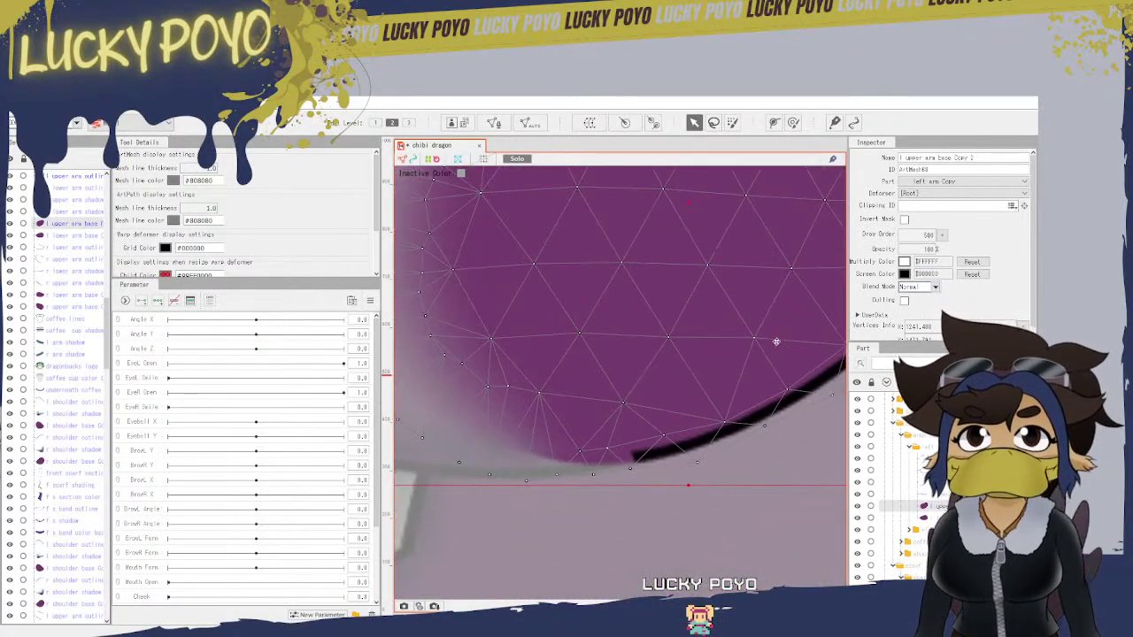
{"action": "scroll", "coordinate": [750, 276], "scroll_direction": "up", "scroll_amount": 1}
{"action": "left_click_drag", "start_coordinate": [748, 273], "coordinate": [644, 600]}
{"action": "scroll", "coordinate": [724, 421], "scroll_direction": "down", "scroll_amount": 2}
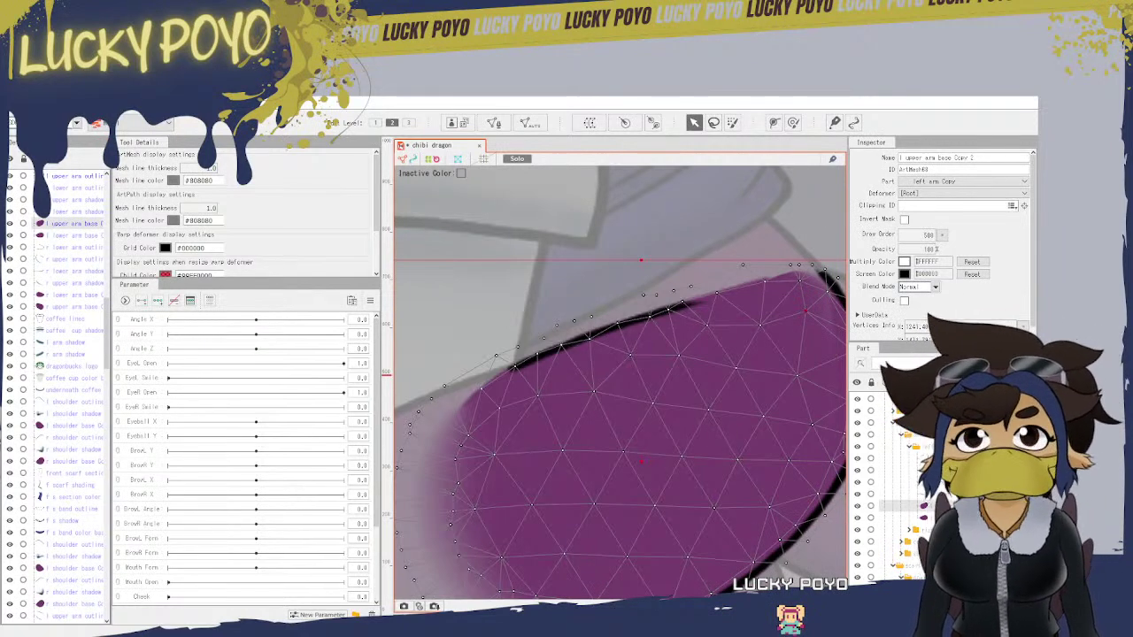
Step: Add l upper arm outline Copy 2 to the selection and open both upper arm meshes for manual mesh editing
{"action": "left_click", "coordinate": [74, 176], "text": "ctrl"}
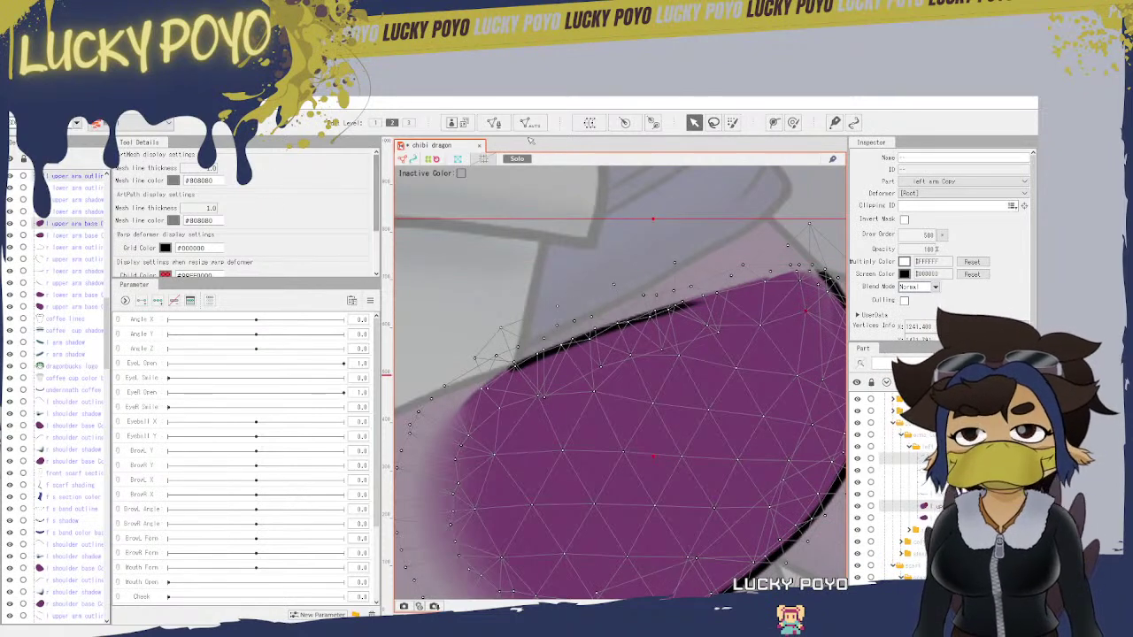
{"action": "left_click", "coordinate": [494, 123]}
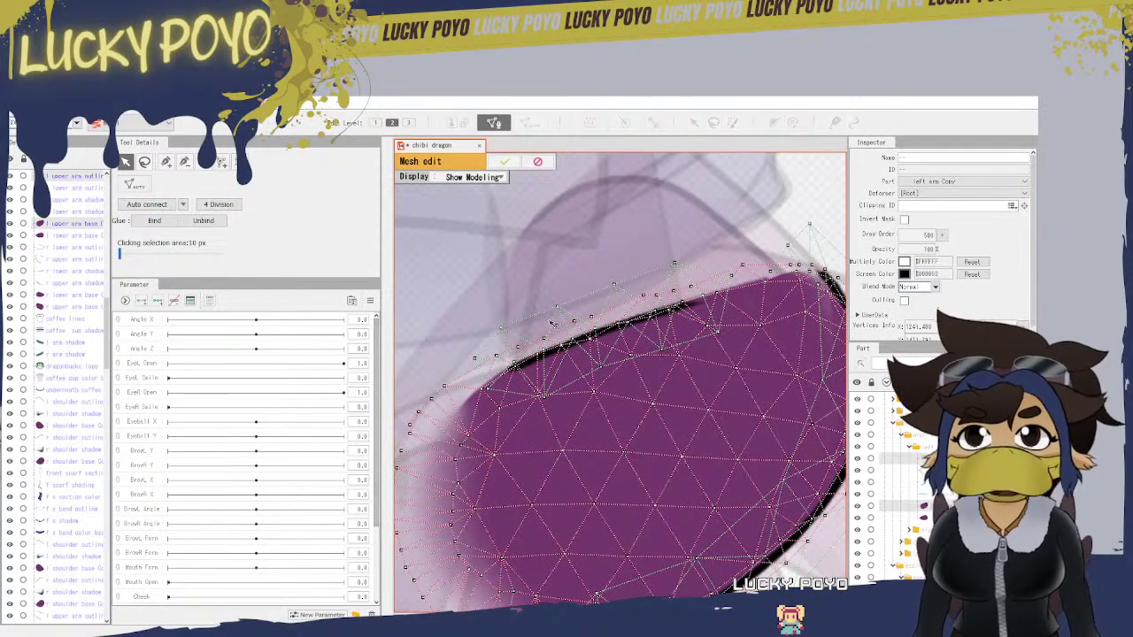
{"action": "scroll", "coordinate": [721, 336], "scroll_direction": "down", "scroll_amount": 3}
{"action": "scroll", "coordinate": [719, 329], "scroll_direction": "up", "scroll_amount": 6}
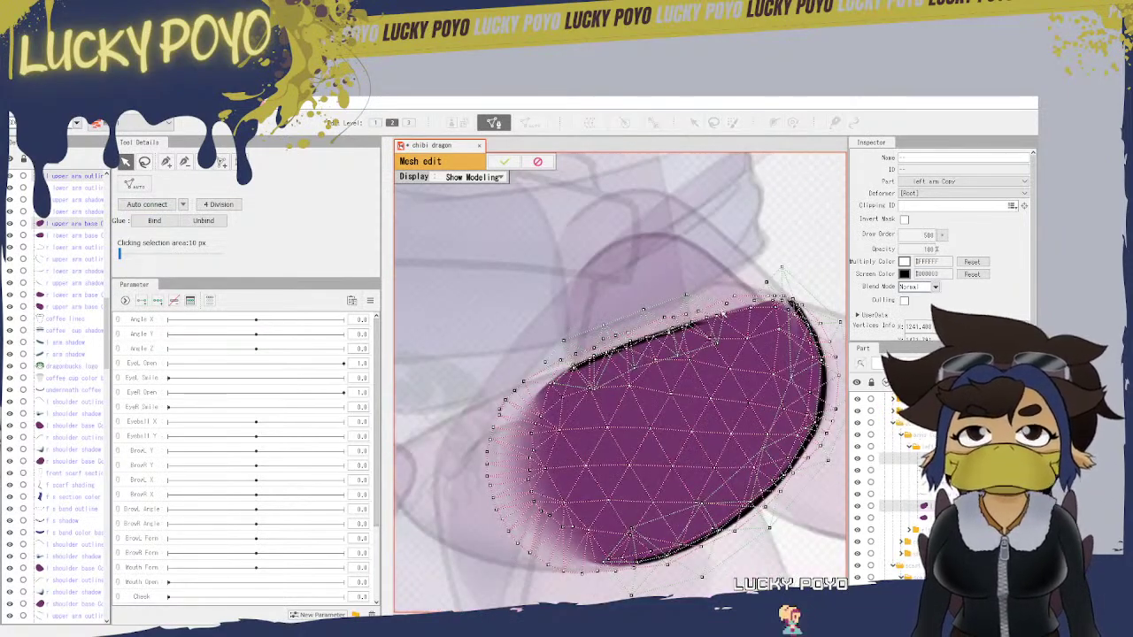
{"action": "scroll", "coordinate": [711, 302], "scroll_direction": "up", "scroll_amount": 5}
{"action": "scroll", "coordinate": [707, 310], "scroll_direction": "down", "scroll_amount": 5}
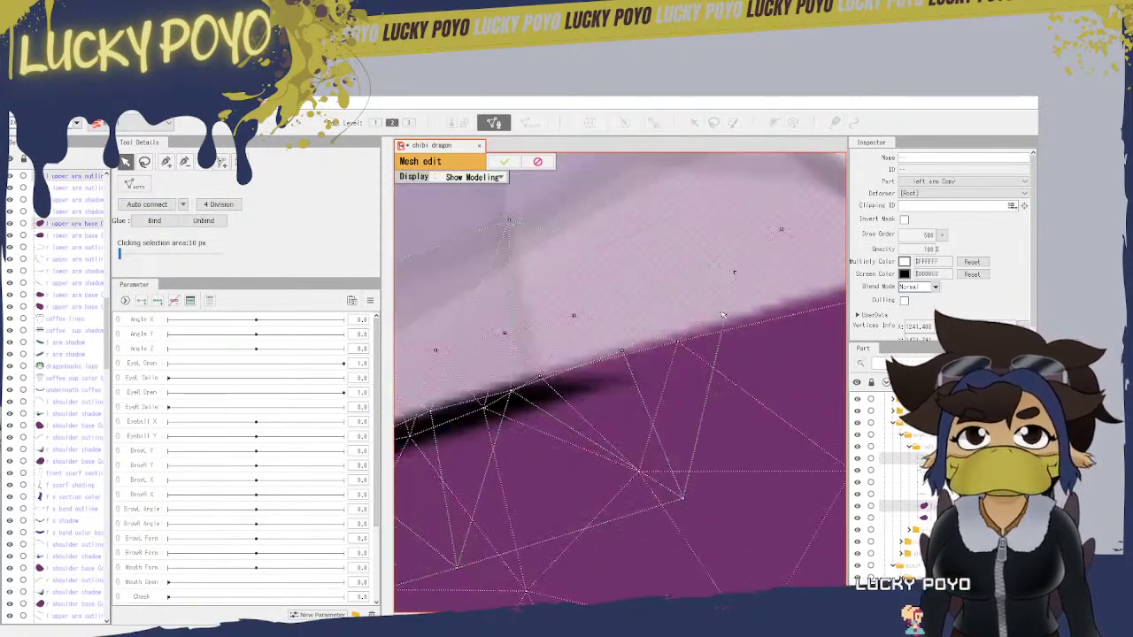
Step: Bring neighbouring base and outline vertices together near the right end of the upper black line and bind the pairs with Glue
{"action": "scroll", "coordinate": [683, 343], "scroll_direction": "up", "scroll_amount": 2}
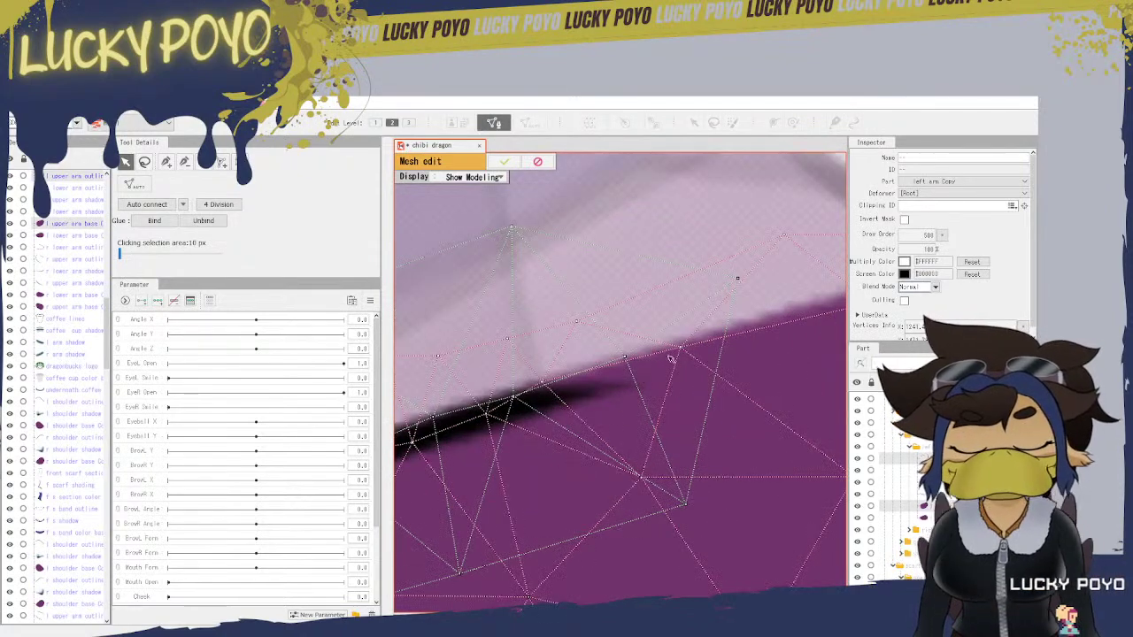
{"action": "scroll", "coordinate": [553, 404], "scroll_direction": "down", "scroll_amount": 2}
{"action": "scroll", "coordinate": [588, 392], "scroll_direction": "up", "scroll_amount": 2}
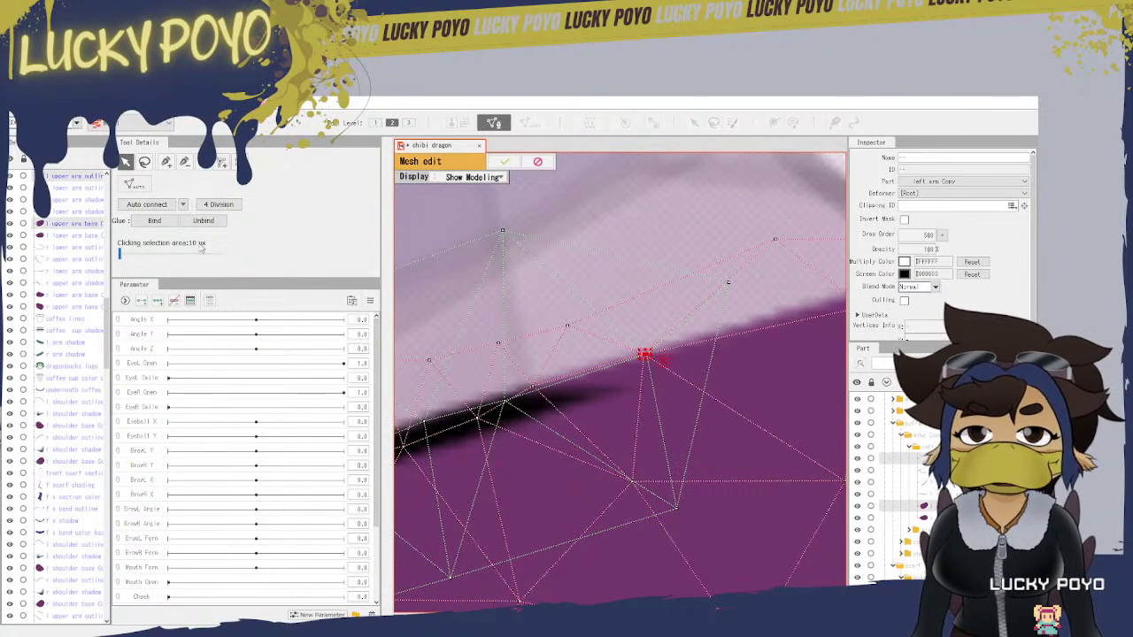
{"action": "left_click", "coordinate": [168, 223]}
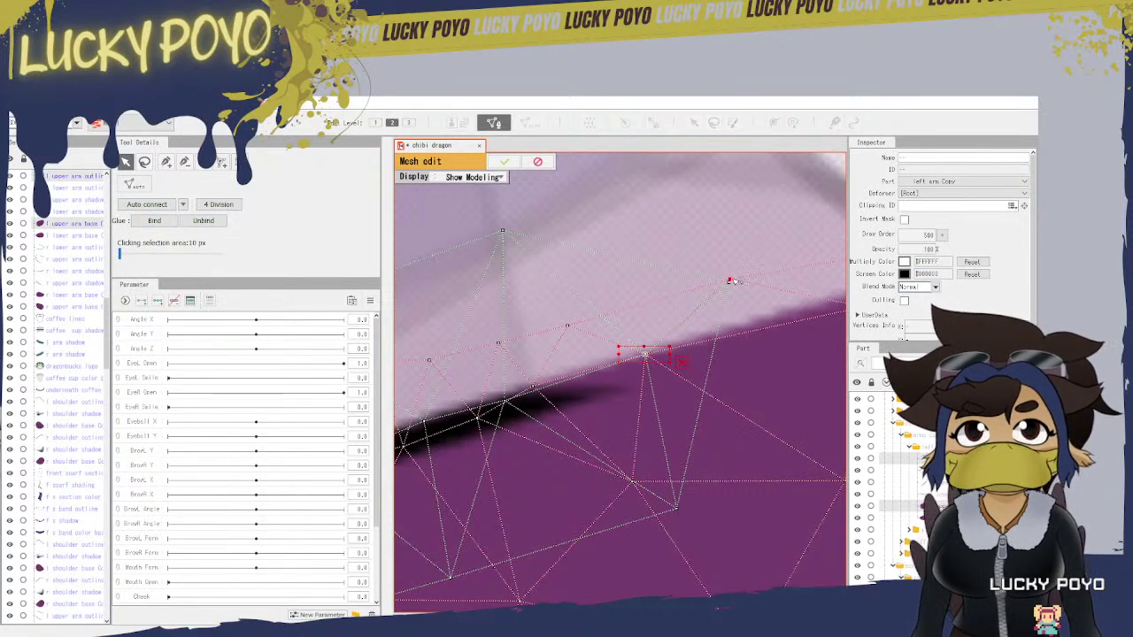
{"action": "left_click", "coordinate": [137, 219]}
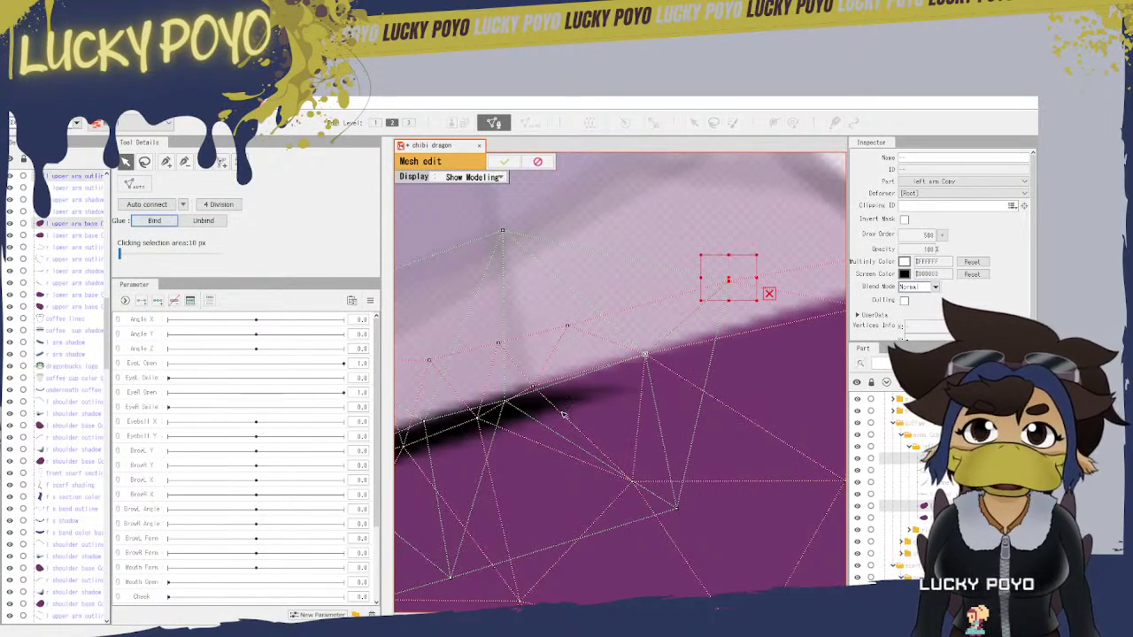
Step: Move the outline and base vertices above the black line's right portion onto the same spot and glue them together
{"action": "left_click_drag", "start_coordinate": [563, 415], "coordinate": [744, 336]}
{"action": "left_click_drag", "start_coordinate": [708, 301], "coordinate": [753, 366]}
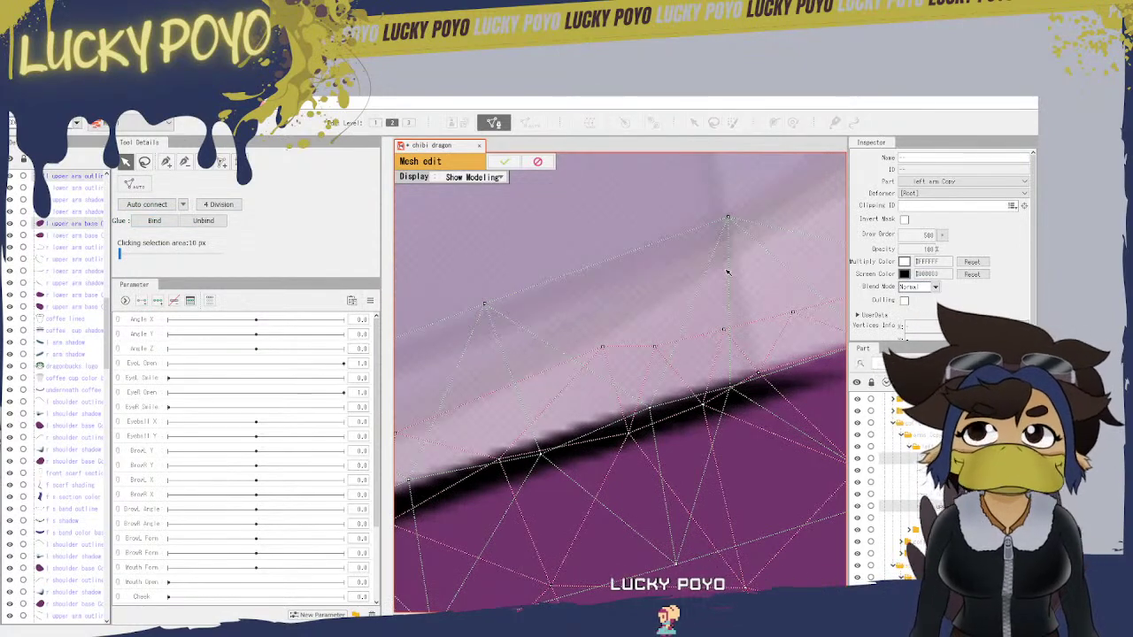
{"action": "left_click_drag", "start_coordinate": [723, 273], "coordinate": [719, 300]}
{"action": "left_click_drag", "start_coordinate": [724, 246], "coordinate": [698, 314]}
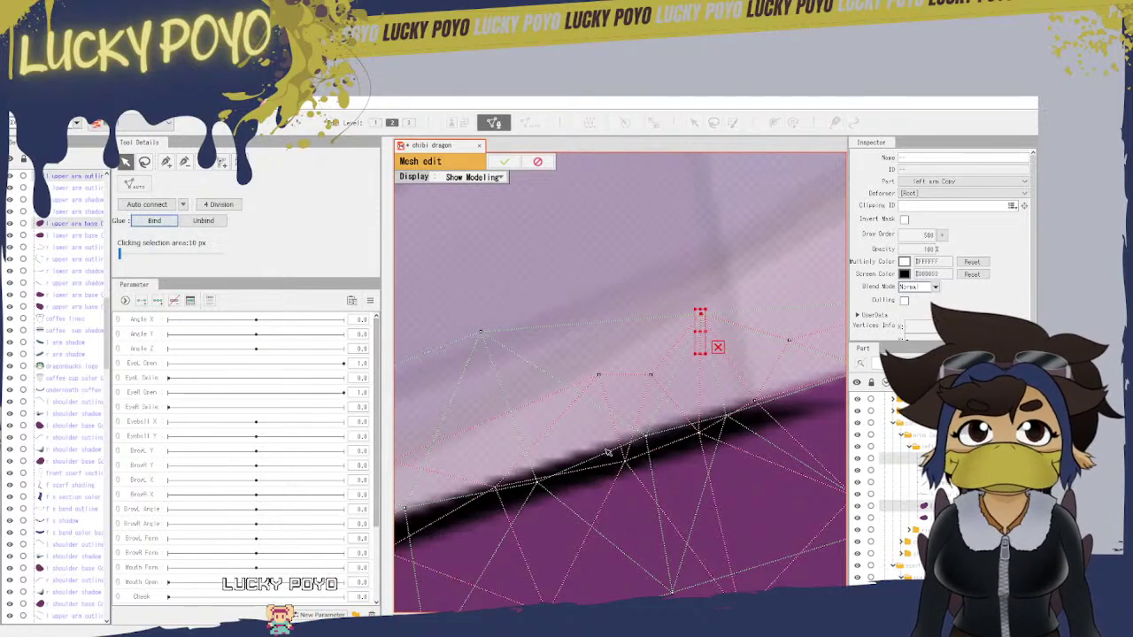
Step: Box-select the overlapping outline and base vertices above the middle of the black line and bind them with Glue
{"action": "scroll", "coordinate": [608, 452], "scroll_direction": "down", "scroll_amount": 2}
{"action": "scroll", "coordinate": [712, 423], "scroll_direction": "up", "scroll_amount": 1}
{"action": "left_click_drag", "start_coordinate": [566, 489], "coordinate": [817, 397]}
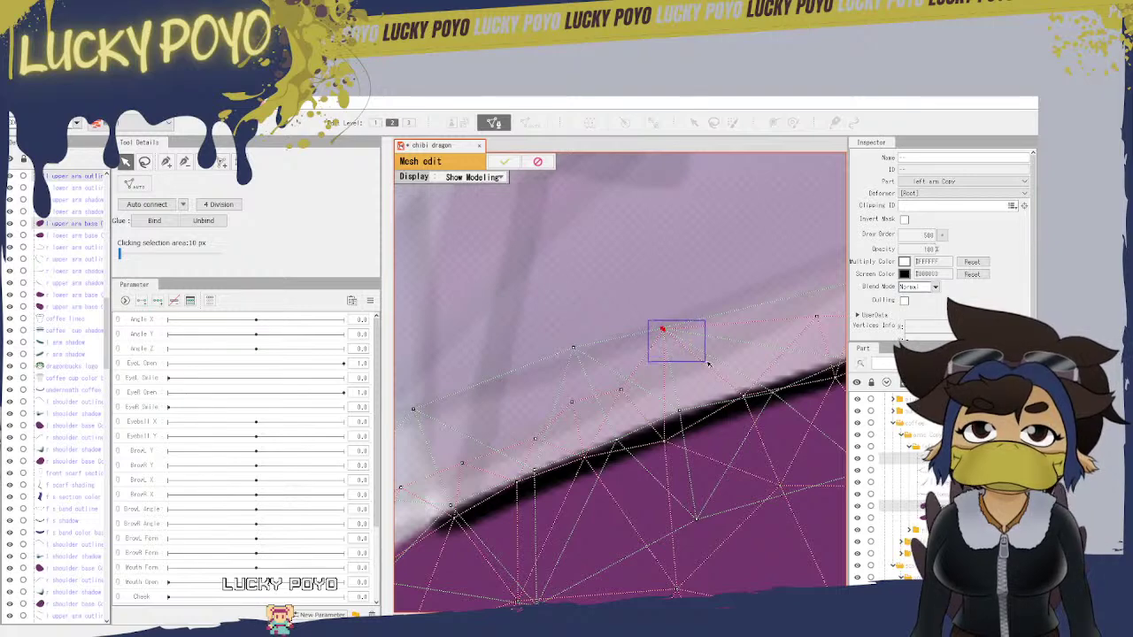
{"action": "left_click", "coordinate": [154, 221]}
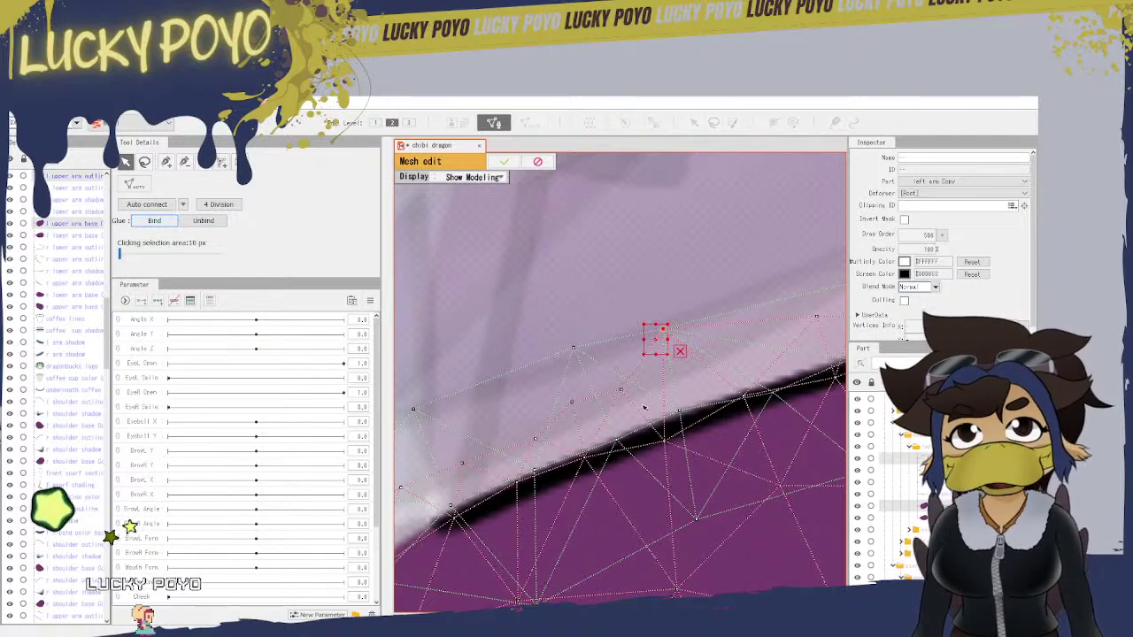
Step: Bring the outline and base vertices above the upper black line's left portion together and bind each pair with Glue
{"action": "left_click_drag", "start_coordinate": [588, 470], "coordinate": [730, 457]}
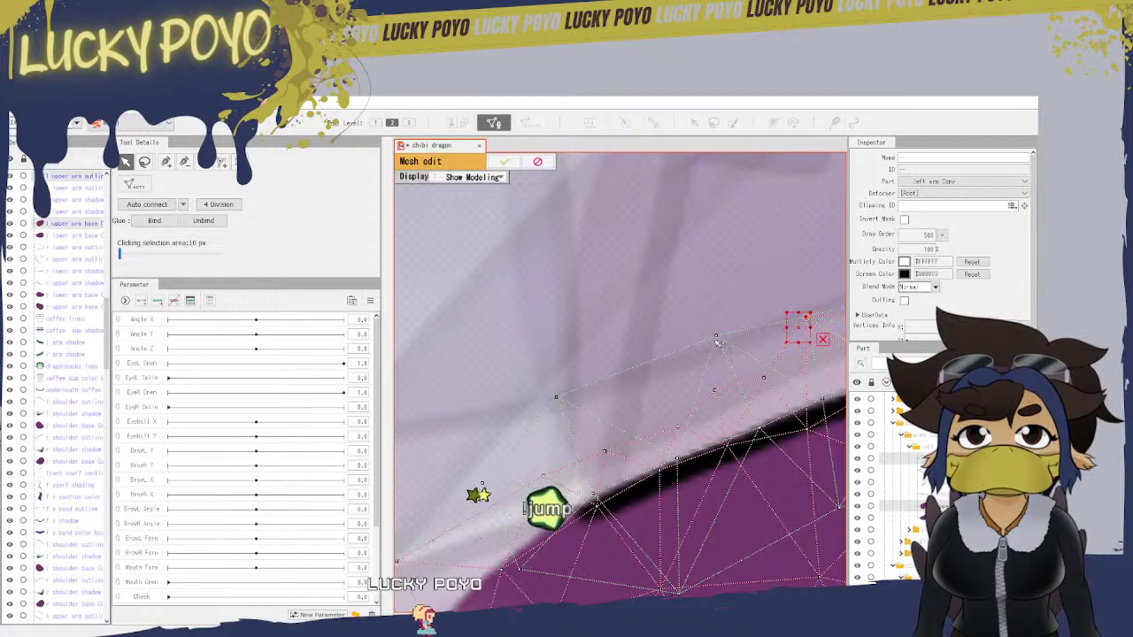
{"action": "left_click_drag", "start_coordinate": [716, 337], "coordinate": [682, 354]}
{"action": "left_click", "coordinate": [714, 390]}
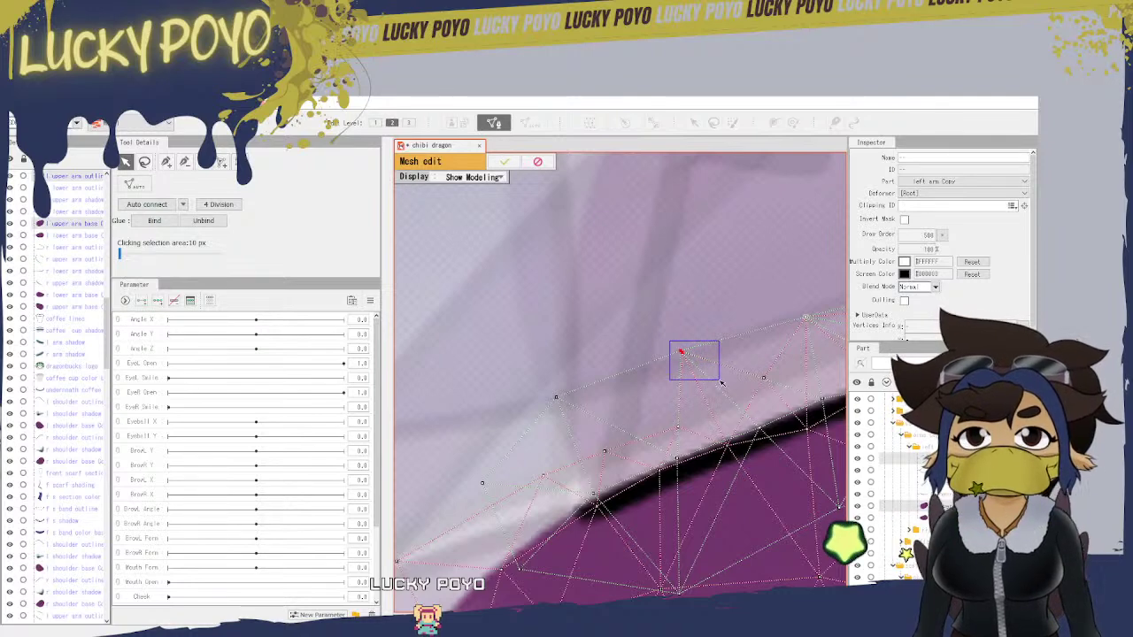
{"action": "left_click_drag", "start_coordinate": [721, 382], "coordinate": [719, 380]}
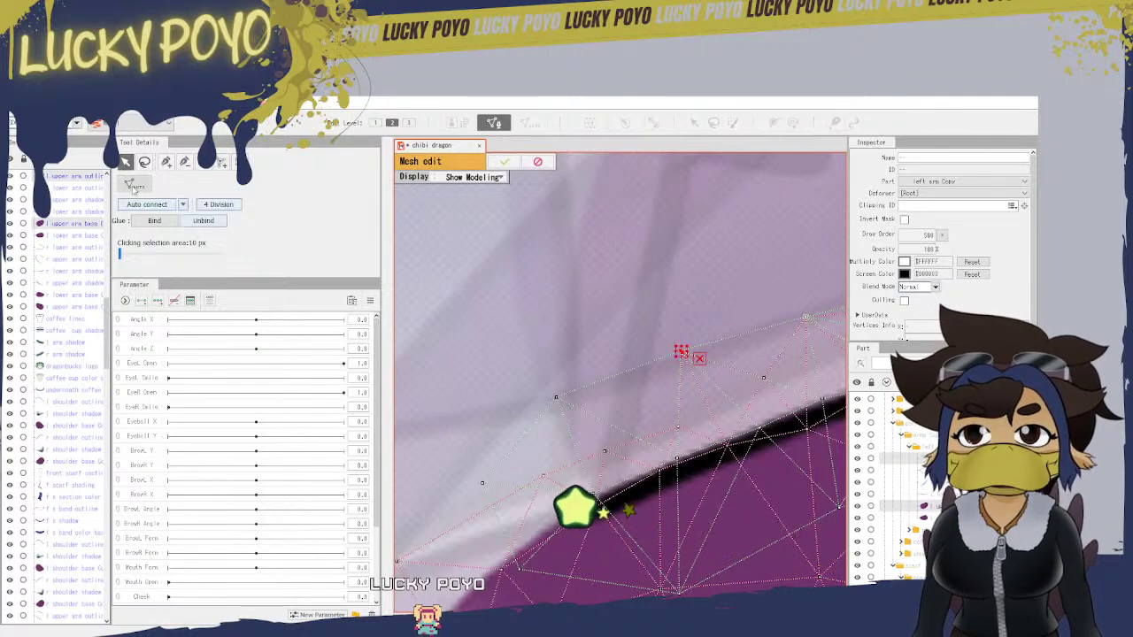
{"action": "left_click", "coordinate": [154, 221]}
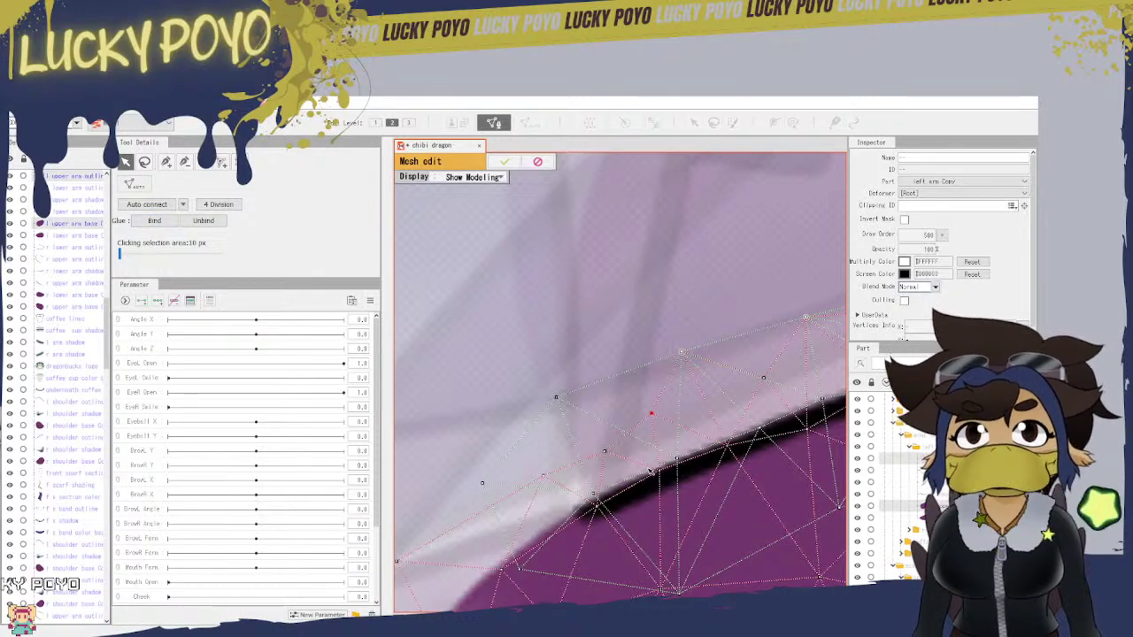
{"action": "mouse_move", "coordinate": [649, 470]}
{"action": "left_mouse_down"}
{"action": "mouse_move", "coordinate": [759, 465]}
{"action": "mouse_move", "coordinate": [705, 439]}
{"action": "mouse_move", "coordinate": [678, 408]}
{"action": "mouse_move", "coordinate": [704, 434]}
{"action": "left_mouse_up"}
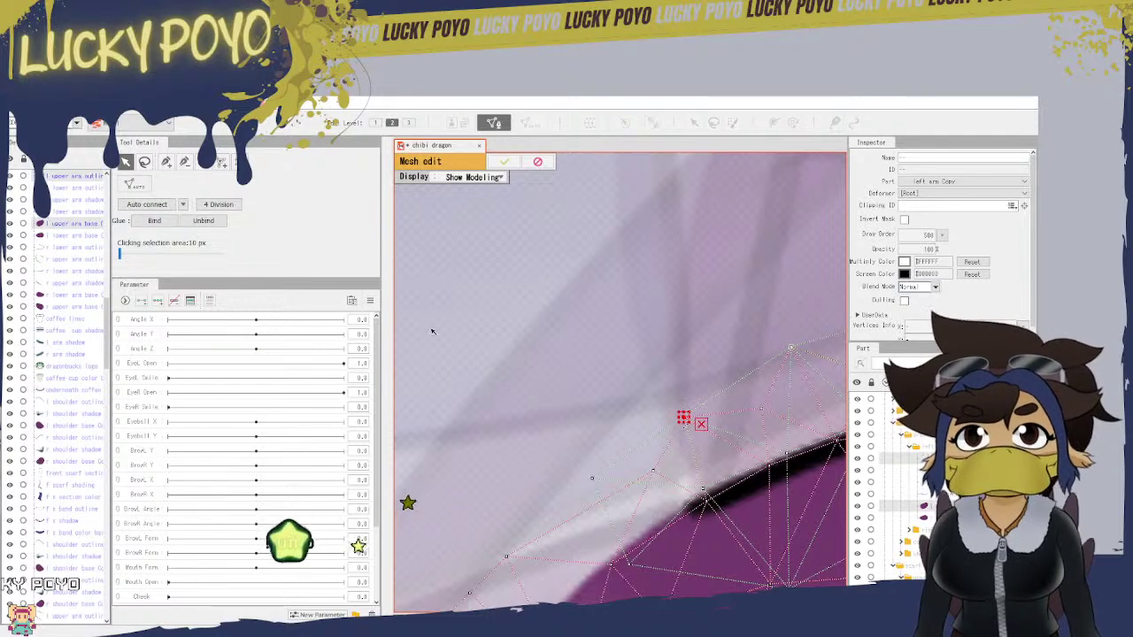
{"action": "left_click", "coordinate": [154, 221]}
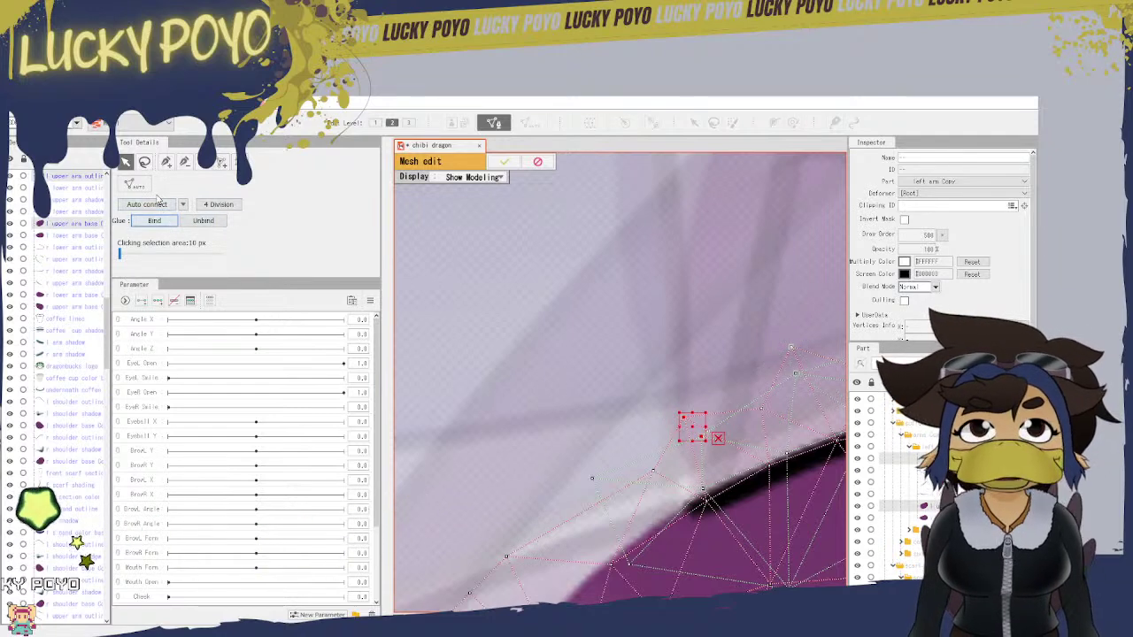
Step: Match the outline and base vertices inside the purple area below the upper line's left end and on its edge, and glue both pairs
{"action": "left_click_drag", "start_coordinate": [626, 501], "coordinate": [660, 375]}
{"action": "left_click_drag", "start_coordinate": [823, 513], "coordinate": [747, 483]}
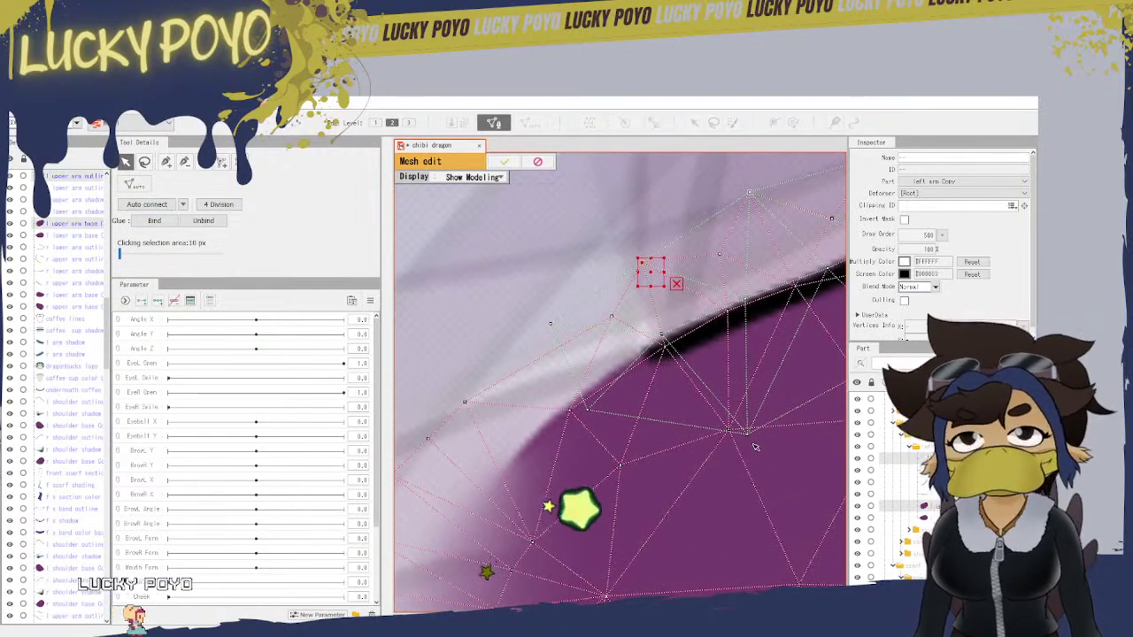
{"action": "mouse_move", "coordinate": [747, 433]}
{"action": "left_mouse_down"}
{"action": "mouse_move", "coordinate": [729, 432]}
{"action": "mouse_move", "coordinate": [746, 441]}
{"action": "left_mouse_up"}
{"action": "left_click", "coordinate": [152, 223]}
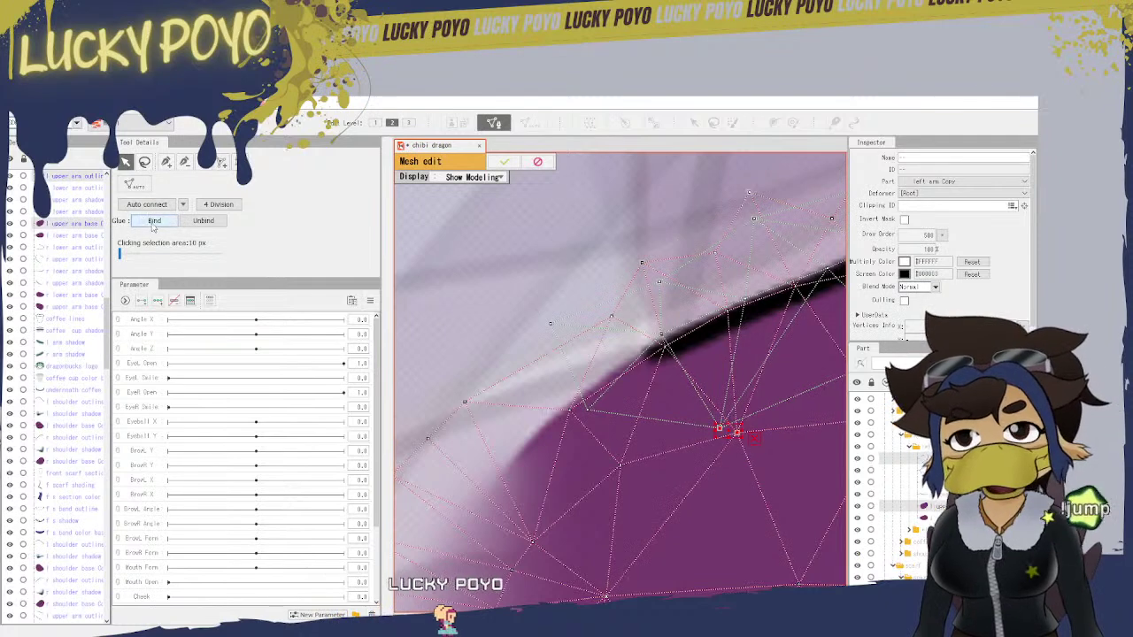
{"action": "left_click", "coordinate": [571, 412]}
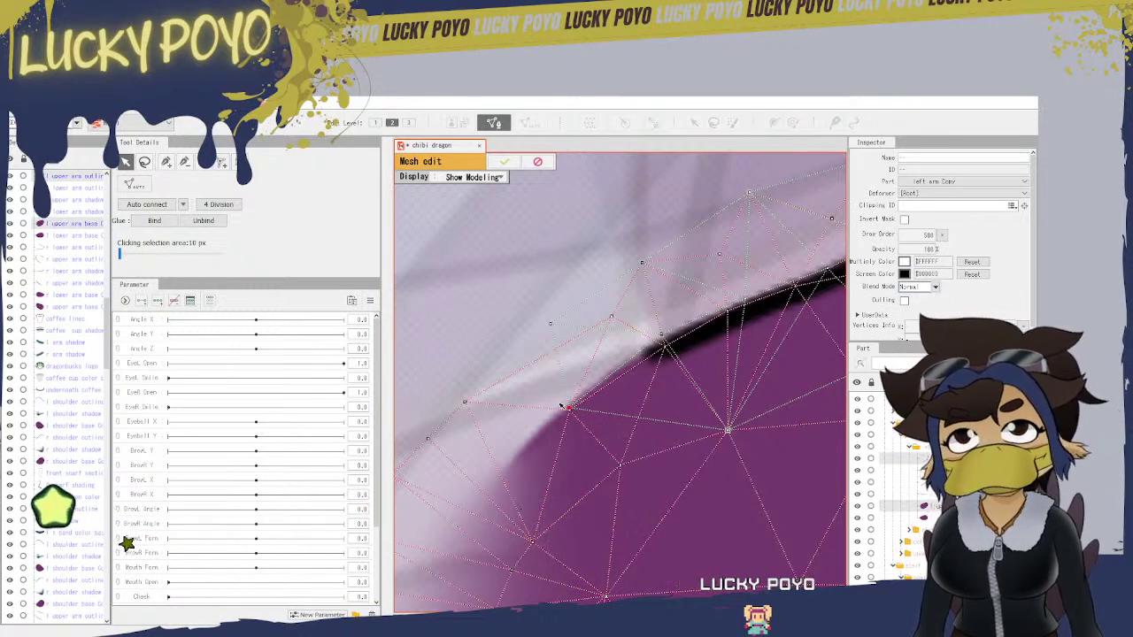
{"action": "left_click", "coordinate": [574, 407]}
{"action": "left_click", "coordinate": [152, 221]}
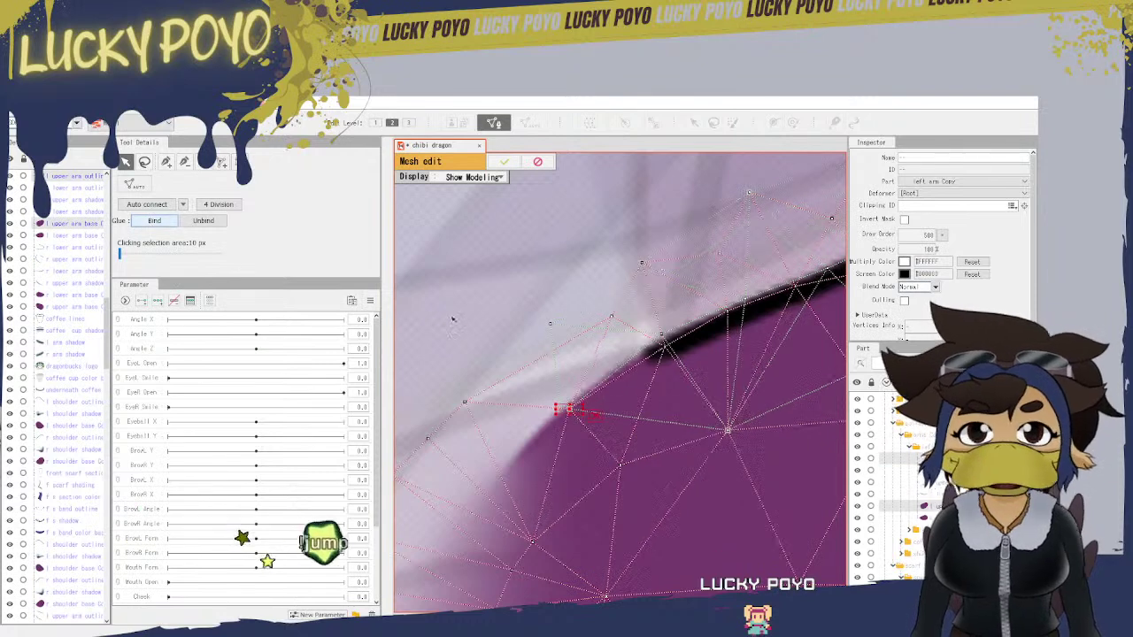
Step: Align the outer outline and base vertices just past the upper black line's left end and bind them with Glue
{"action": "left_click", "coordinate": [617, 326]}
{"action": "left_click", "coordinate": [593, 319]}
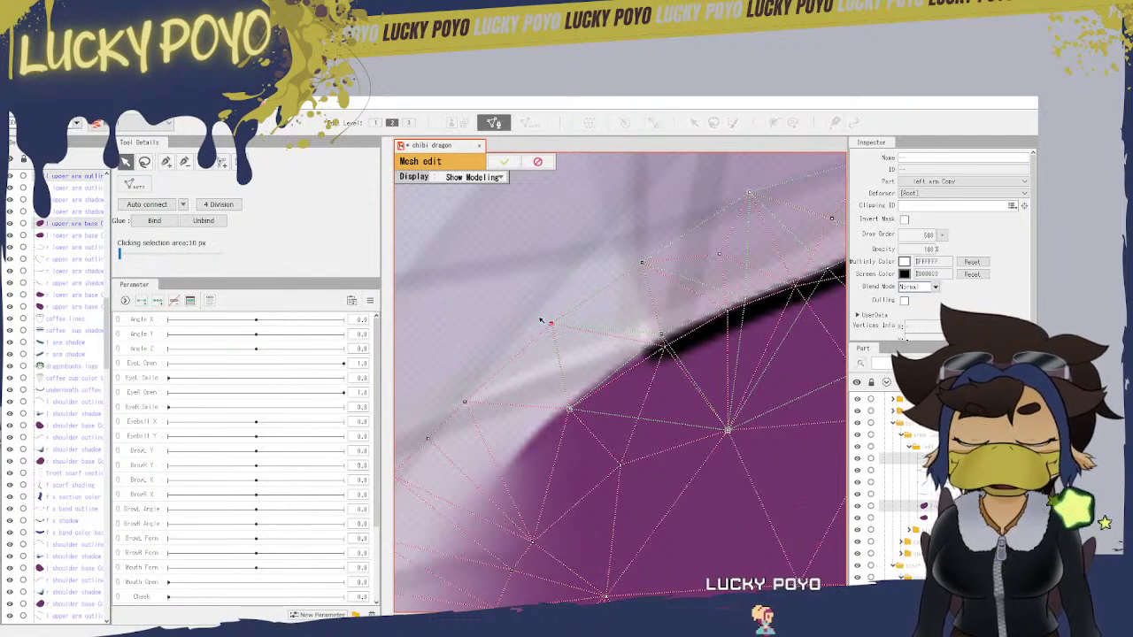
{"action": "left_click_drag", "start_coordinate": [541, 320], "coordinate": [533, 290]}
{"action": "left_click", "coordinate": [163, 223]}
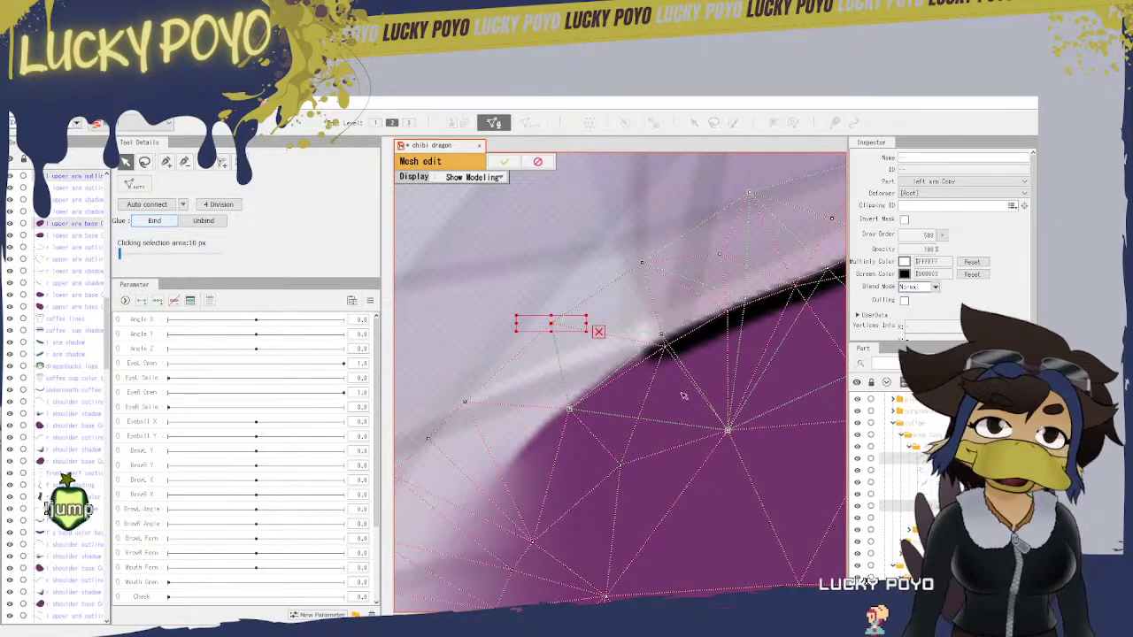
Step: Move the outline vertex in the purple area above the lower black line's left end onto the base vertex and glue them
{"action": "left_click_drag", "start_coordinate": [607, 511], "coordinate": [706, 249]}
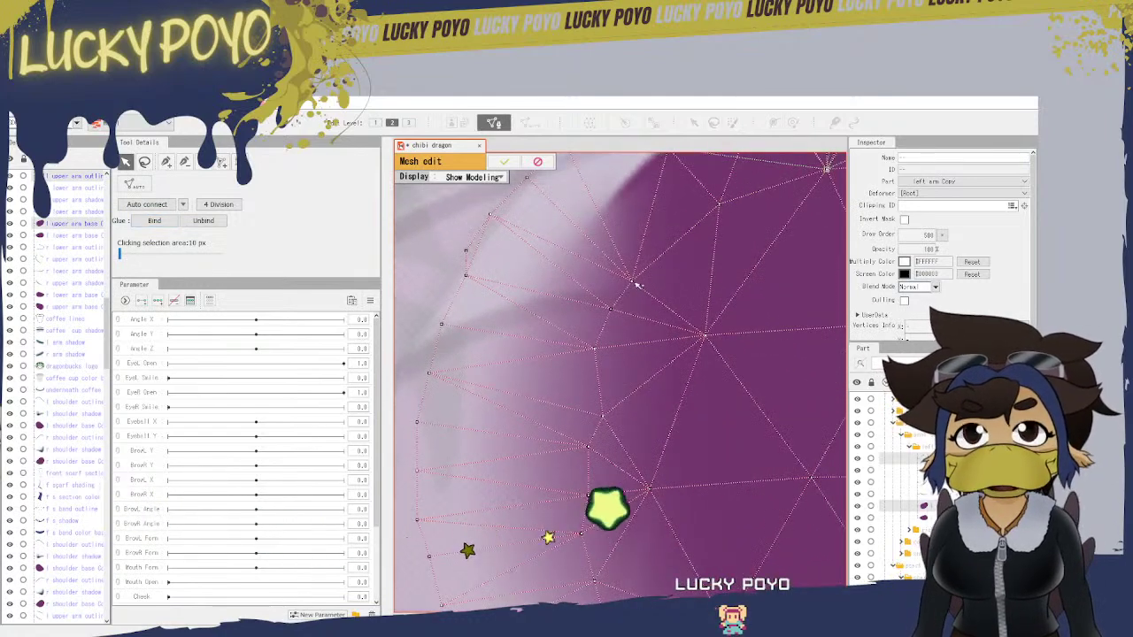
{"action": "scroll", "coordinate": [648, 271], "scroll_direction": "down", "scroll_amount": 6}
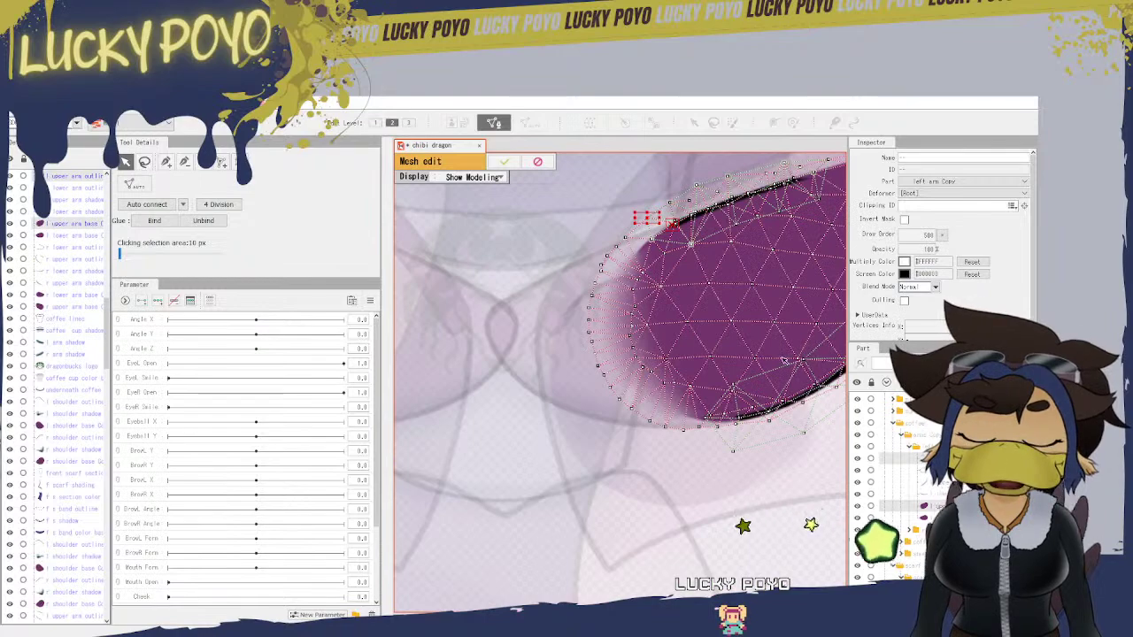
{"action": "scroll", "coordinate": [734, 345], "scroll_direction": "up", "scroll_amount": 6}
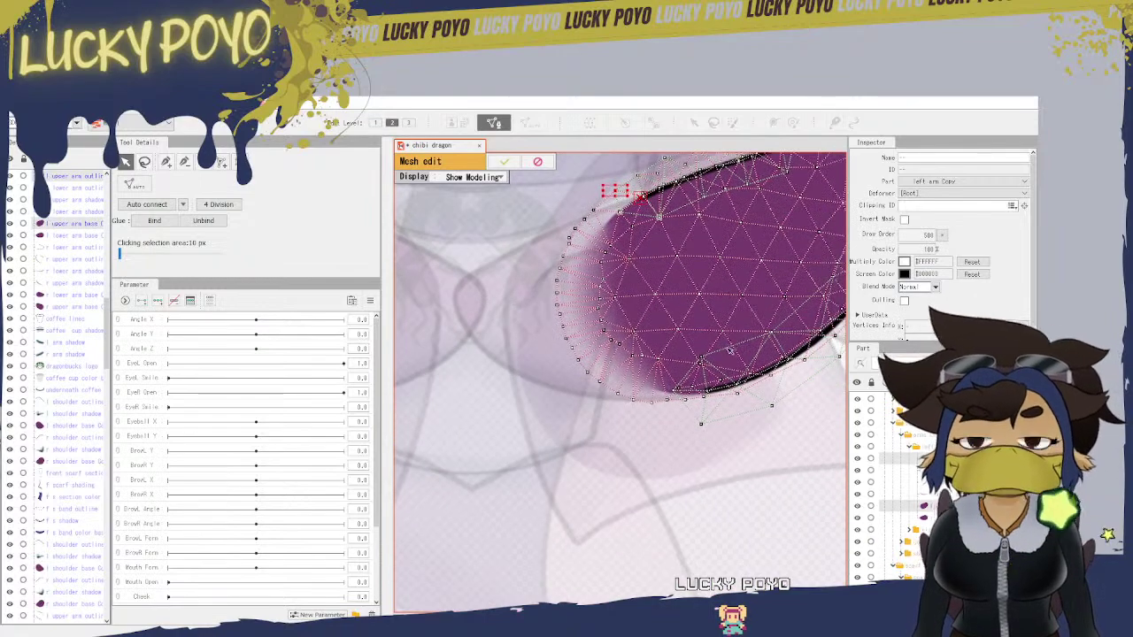
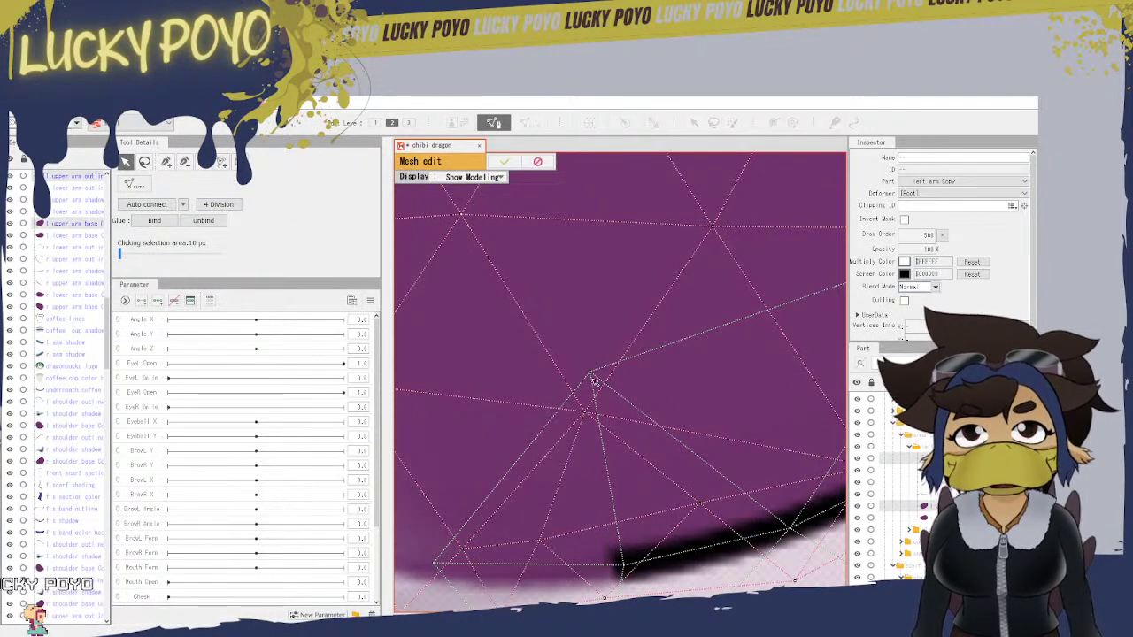
{"action": "left_click_drag", "start_coordinate": [593, 374], "coordinate": [585, 413]}
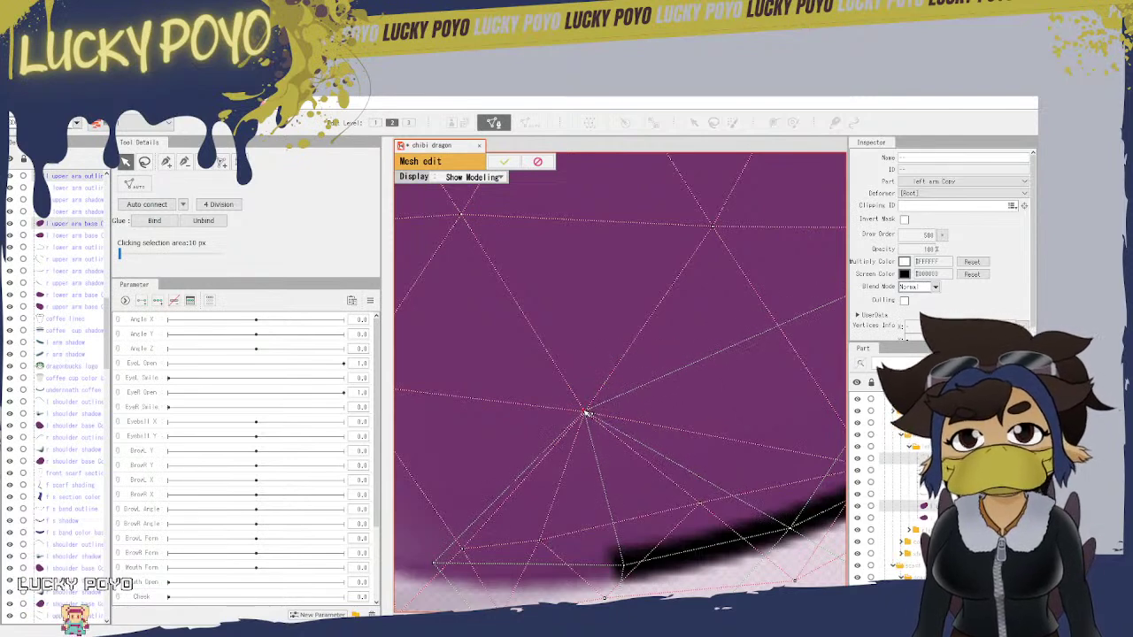
{"action": "left_click", "coordinate": [154, 222]}
Step: Glue the overlapping outline and base vertices just left of and directly beneath the lower black line's left end
{"action": "left_click_drag", "start_coordinate": [654, 506], "coordinate": [731, 468]}
{"action": "left_click_drag", "start_coordinate": [597, 496], "coordinate": [635, 456]}
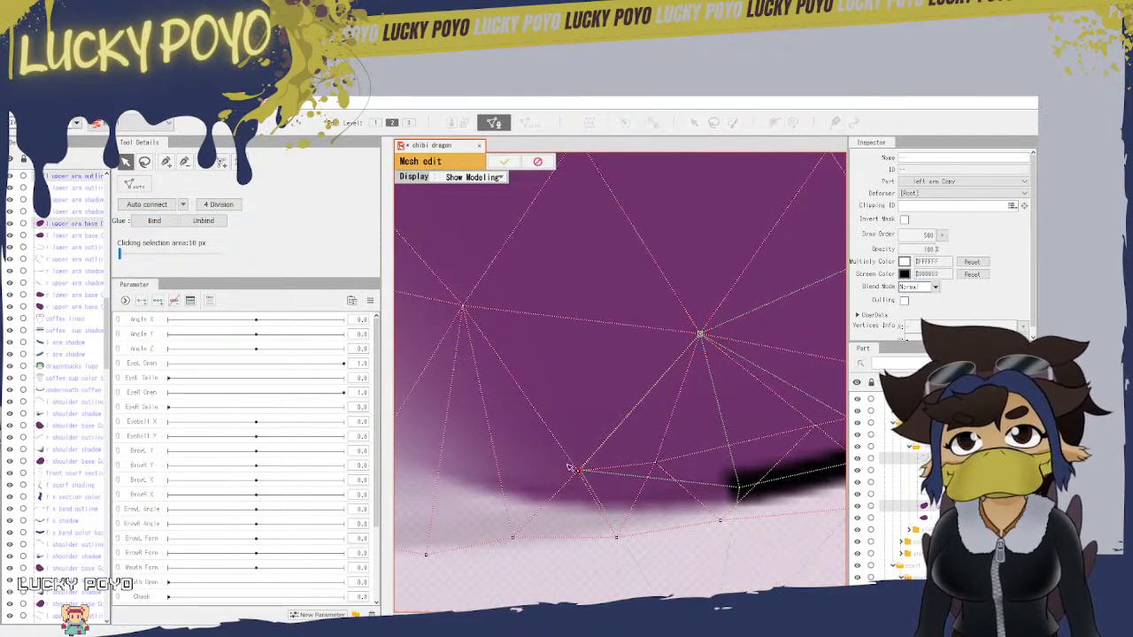
{"action": "left_click", "coordinate": [152, 223]}
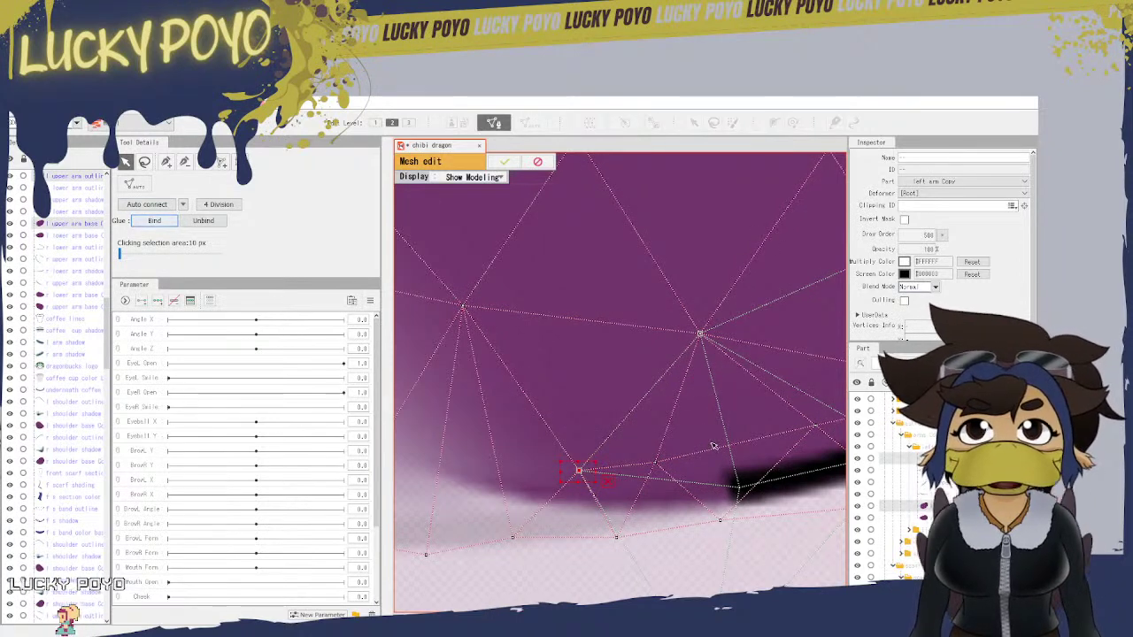
{"action": "left_click_drag", "start_coordinate": [713, 497], "coordinate": [738, 527]}
{"action": "left_click", "coordinate": [168, 220]}
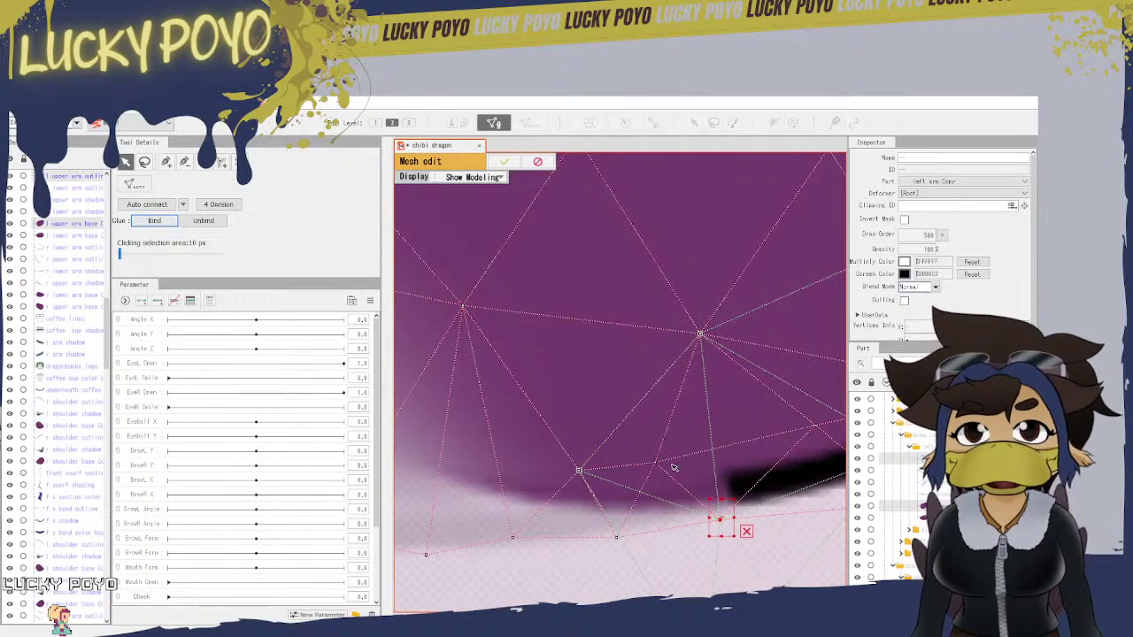
Step: Pull the base and outline vertices under the lower black line's left portion down to one spot and bind them with Glue
{"action": "left_click_drag", "start_coordinate": [617, 488], "coordinate": [717, 440]}
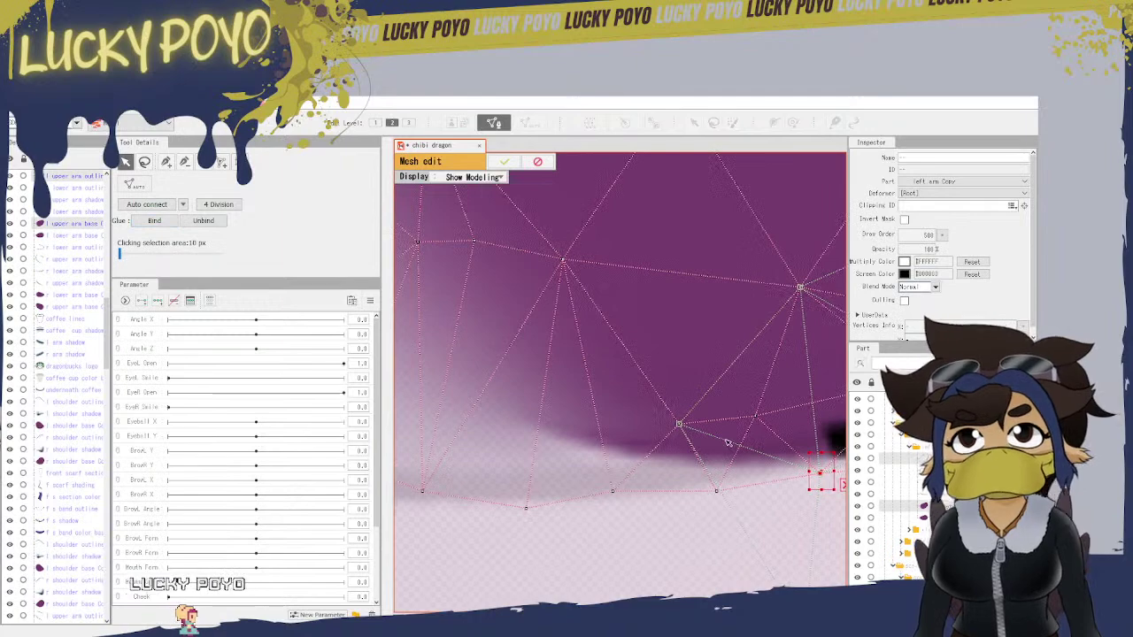
{"action": "left_click_drag", "start_coordinate": [631, 535], "coordinate": [409, 411]}
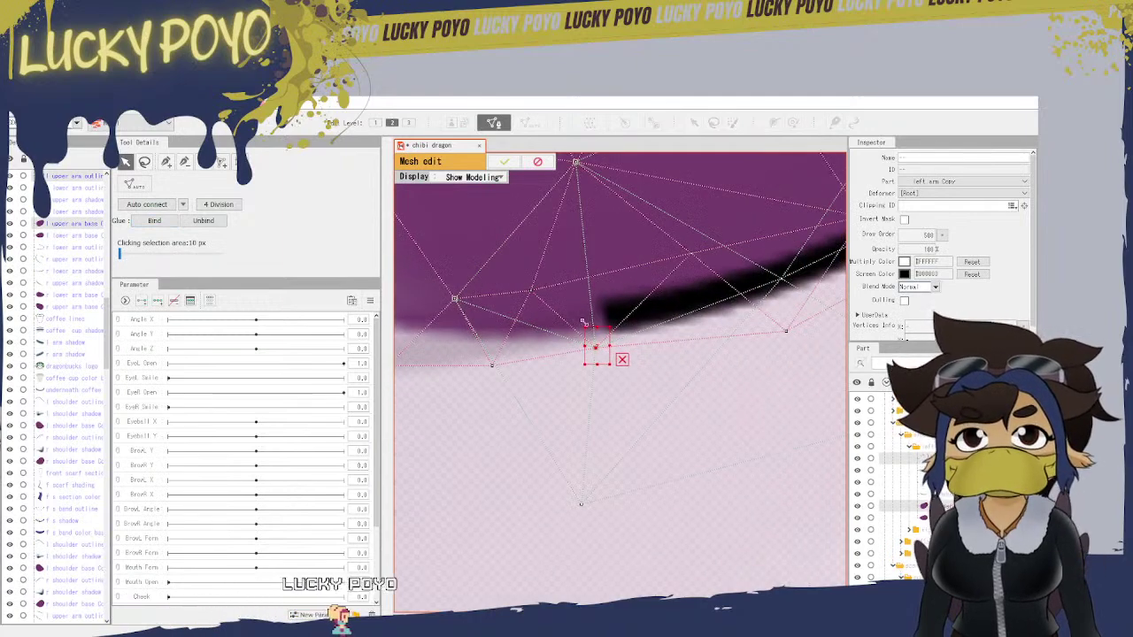
{"action": "left_click_drag", "start_coordinate": [706, 313], "coordinate": [496, 538]}
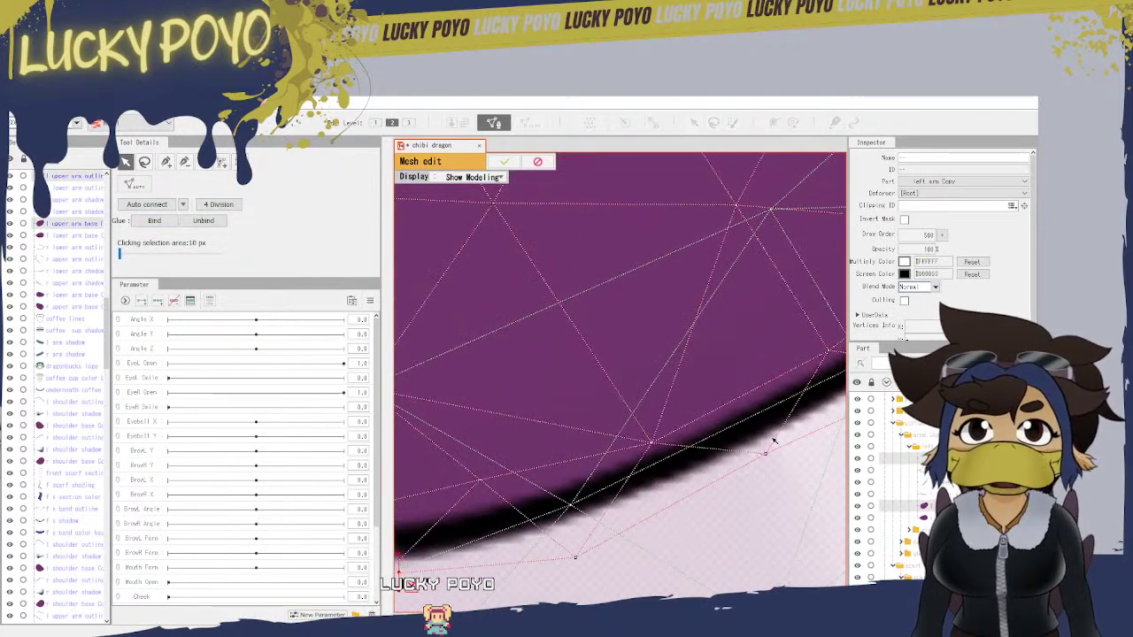
{"action": "left_click_drag", "start_coordinate": [775, 431], "coordinate": [858, 342]}
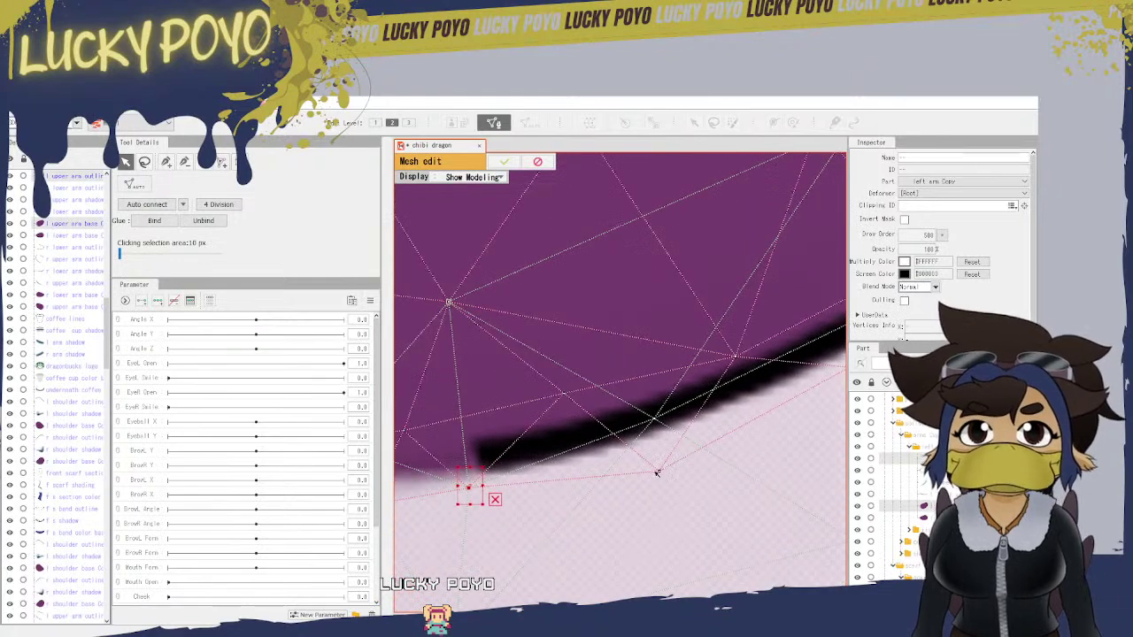
{"action": "mouse_move", "coordinate": [656, 473]}
{"action": "left_mouse_down"}
{"action": "mouse_move", "coordinate": [680, 446]}
{"action": "mouse_move", "coordinate": [663, 453]}
{"action": "mouse_move", "coordinate": [655, 419]}
{"action": "mouse_move", "coordinate": [668, 476]}
{"action": "left_mouse_up"}
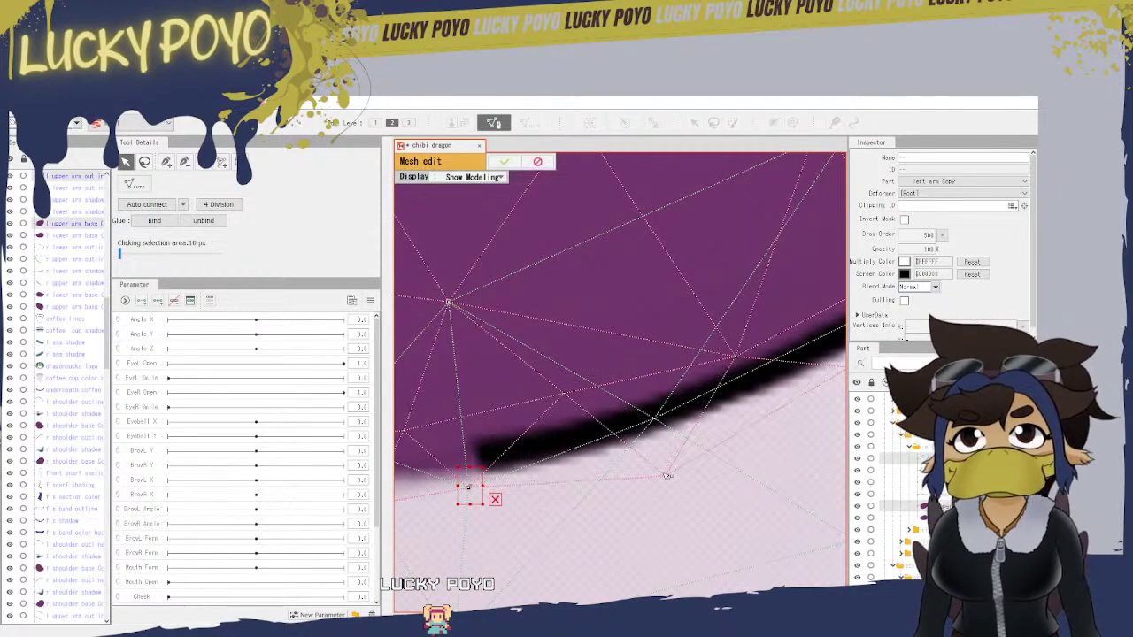
{"action": "left_click_drag", "start_coordinate": [656, 423], "coordinate": [663, 473]}
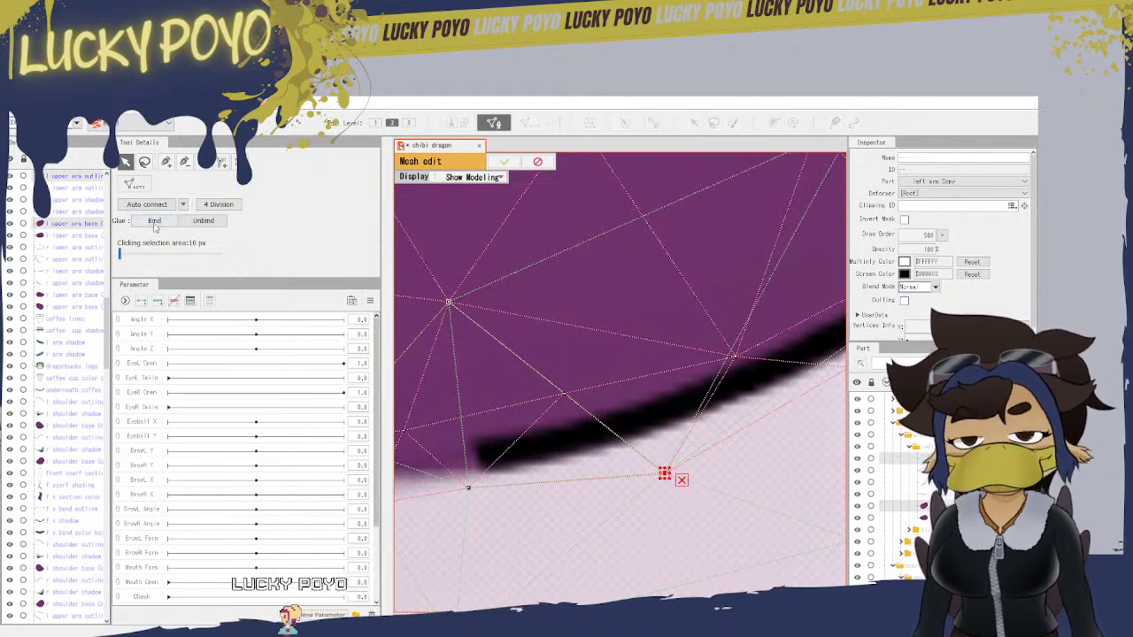
{"action": "left_click", "coordinate": [155, 223]}
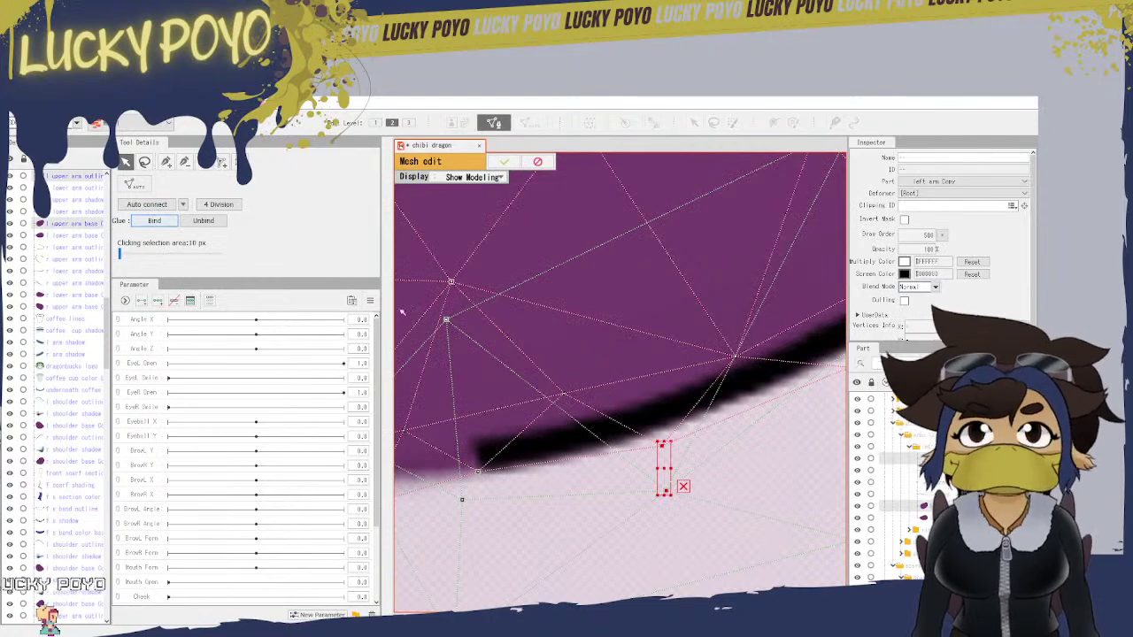
Step: Move the base vertex below the middle of the lower black line outward onto the outline vertex and glue the pair
{"action": "left_click_drag", "start_coordinate": [780, 399], "coordinate": [560, 550]}
{"action": "left_click_drag", "start_coordinate": [705, 516], "coordinate": [677, 408]}
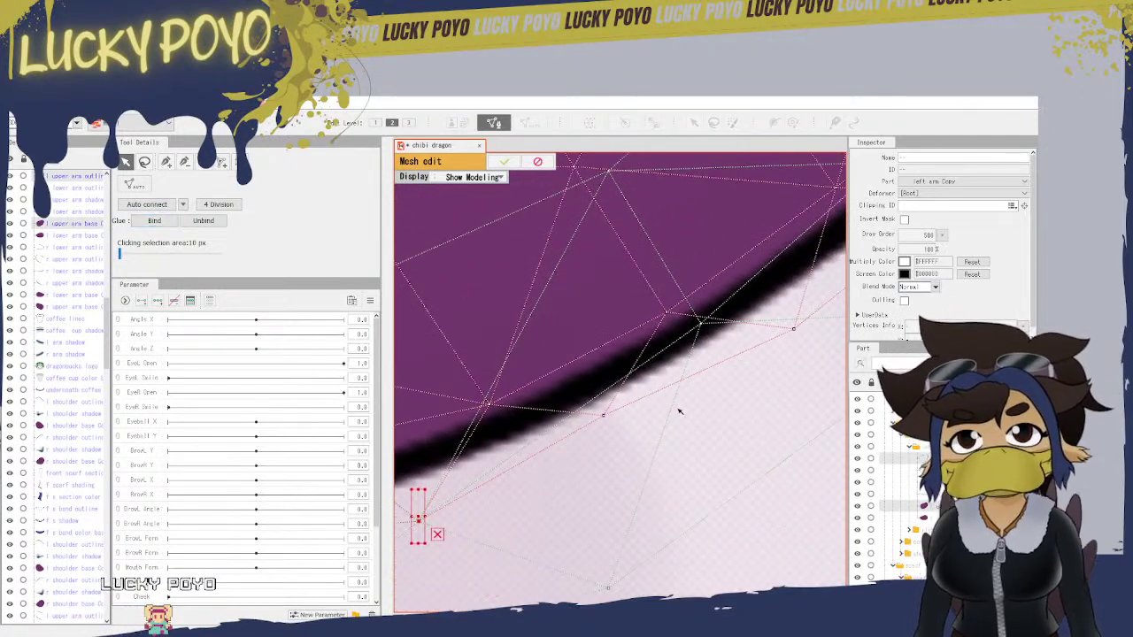
{"action": "left_click_drag", "start_coordinate": [608, 413], "coordinate": [615, 456]}
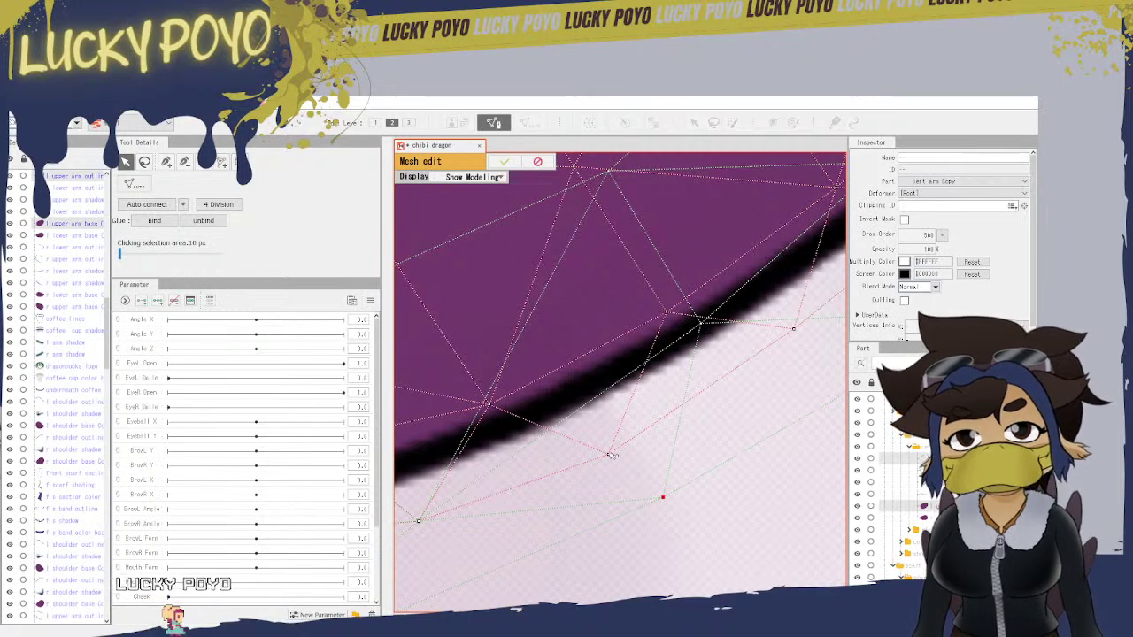
{"action": "left_click_drag", "start_coordinate": [611, 462], "coordinate": [680, 510]}
{"action": "left_click", "coordinate": [156, 221]}
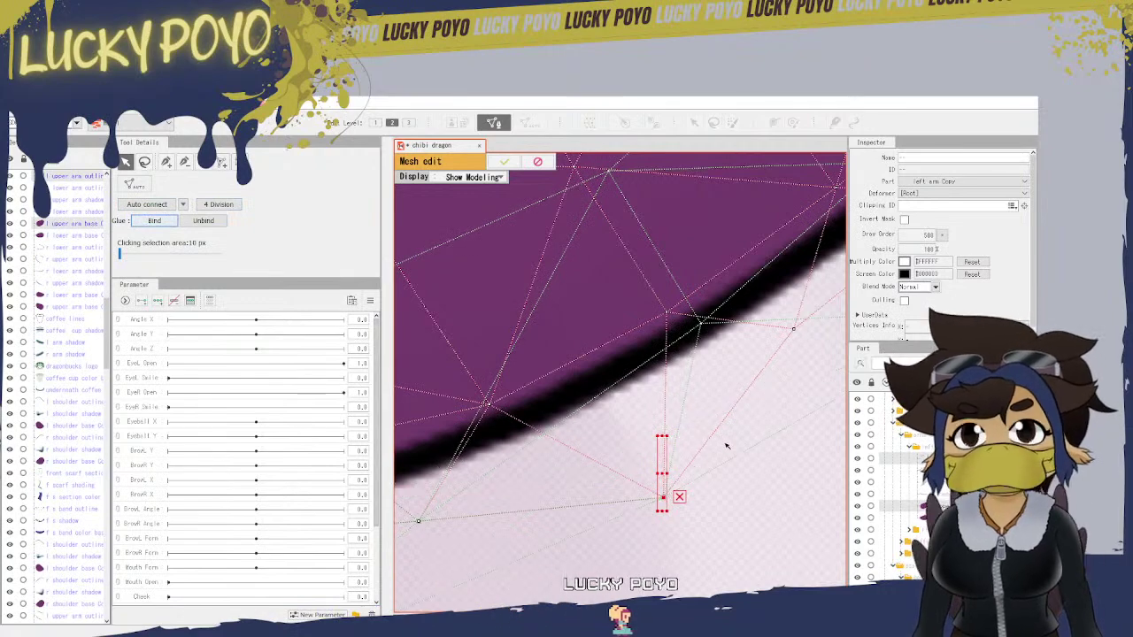
Step: Match and glue the vertex pair on the lower black line's middle and the pair in the purple area above it
{"action": "left_click_drag", "start_coordinate": [785, 415], "coordinate": [698, 539]}
{"action": "scroll", "coordinate": [698, 539], "scroll_direction": "down", "scroll_amount": 2}
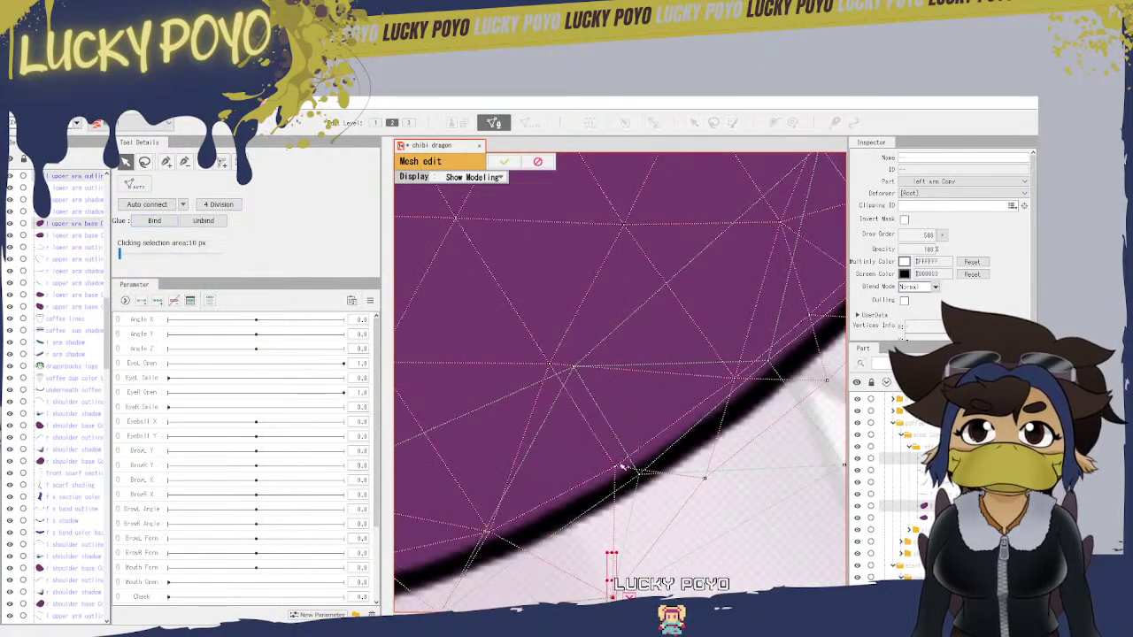
{"action": "left_click_drag", "start_coordinate": [622, 469], "coordinate": [662, 490]}
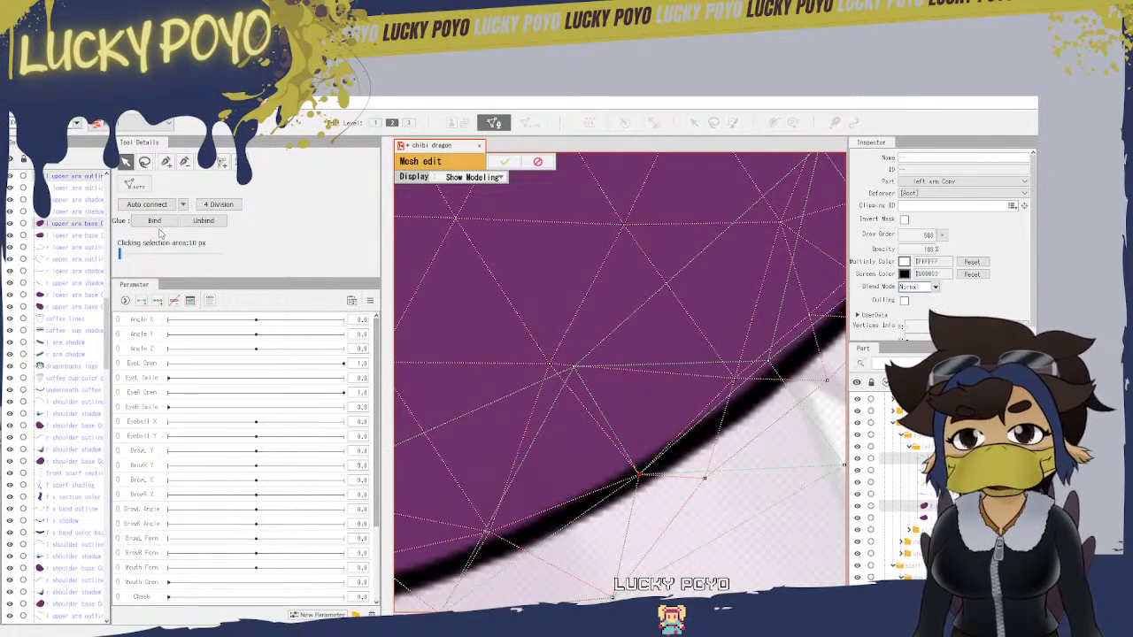
{"action": "left_click", "coordinate": [154, 220]}
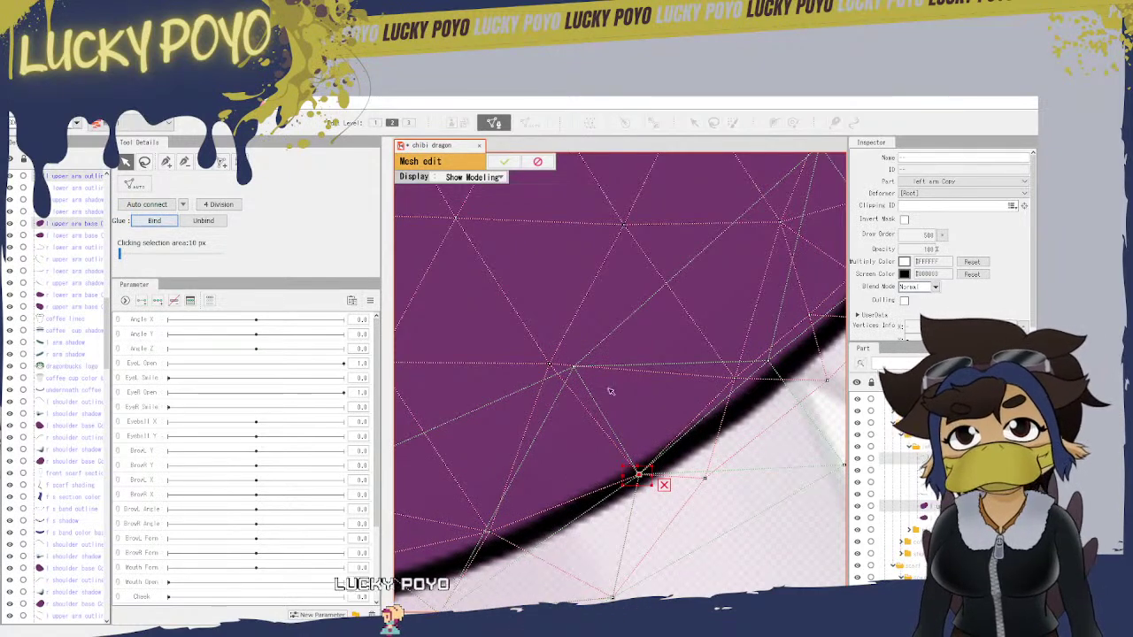
{"action": "mouse_move", "coordinate": [574, 366]}
{"action": "left_mouse_down"}
{"action": "mouse_move", "coordinate": [540, 370]}
{"action": "mouse_move", "coordinate": [566, 375]}
{"action": "left_mouse_up"}
{"action": "left_click", "coordinate": [154, 227]}
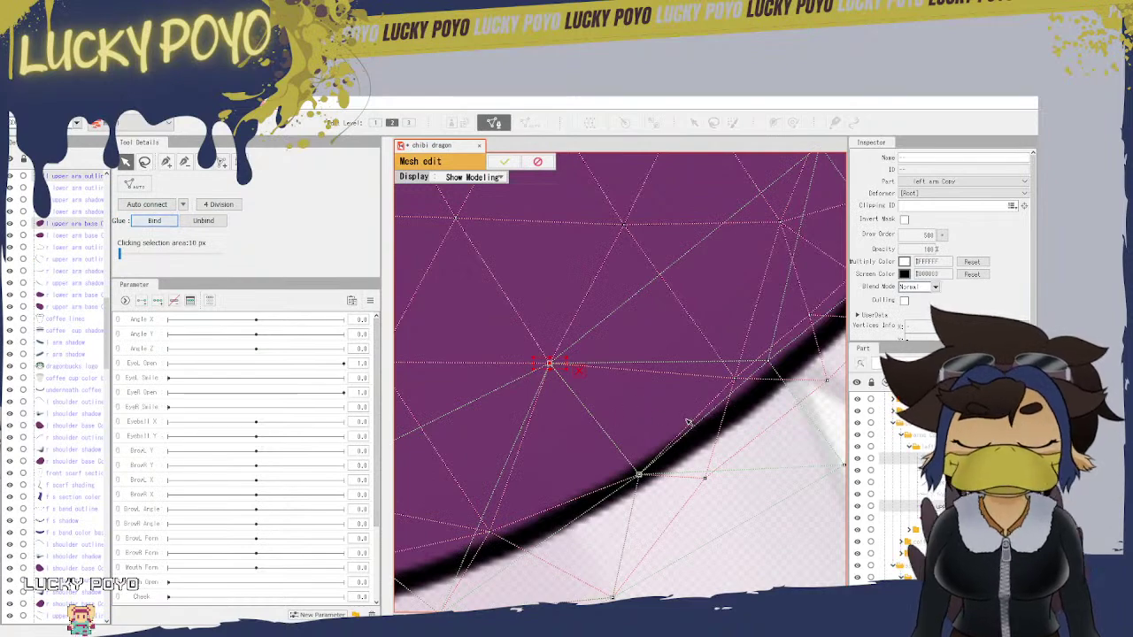
{"action": "left_click_drag", "start_coordinate": [781, 411], "coordinate": [585, 403]}
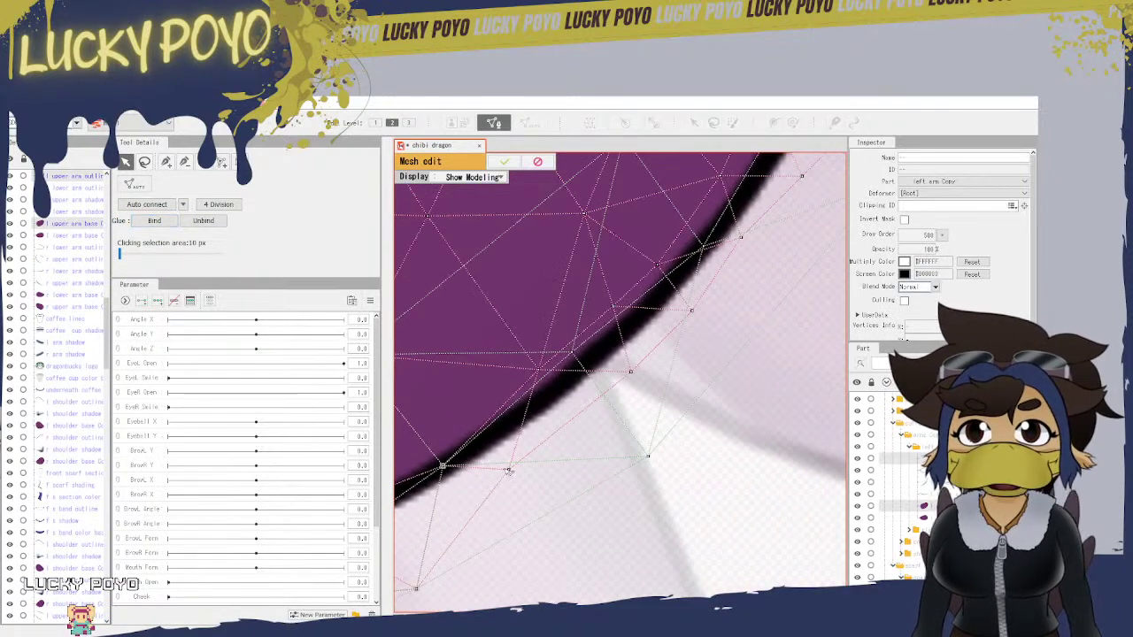
Step: Pull the base vertices outward beneath the lower black line's right portion and glue the one matched to the outline vertex there
{"action": "left_click_drag", "start_coordinate": [508, 471], "coordinate": [554, 477]}
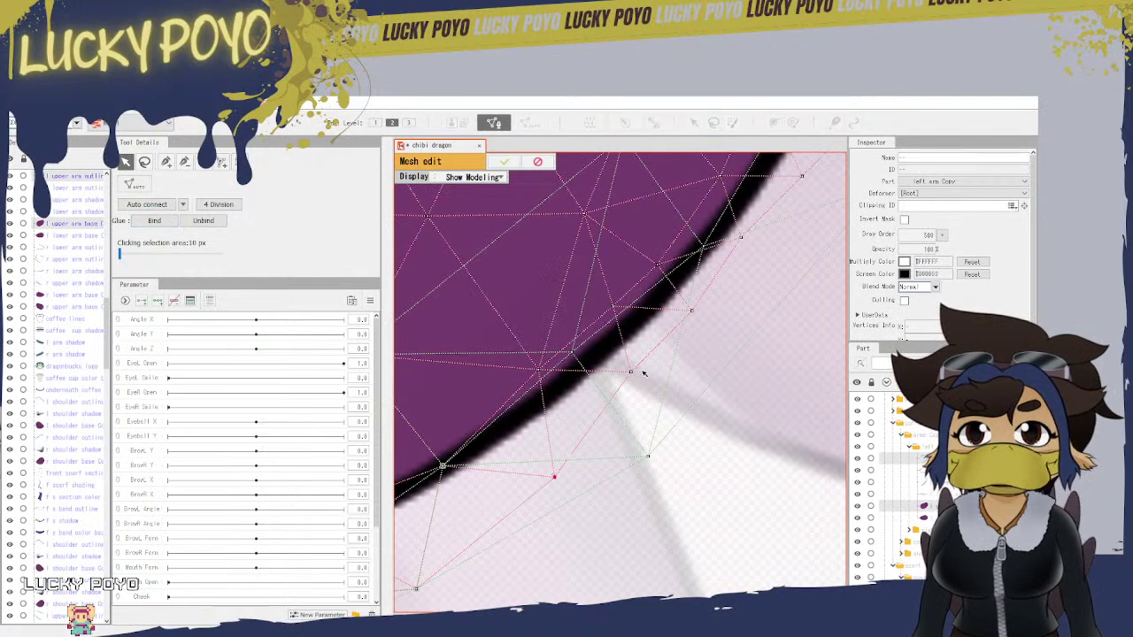
{"action": "left_click_drag", "start_coordinate": [631, 371], "coordinate": [657, 377]}
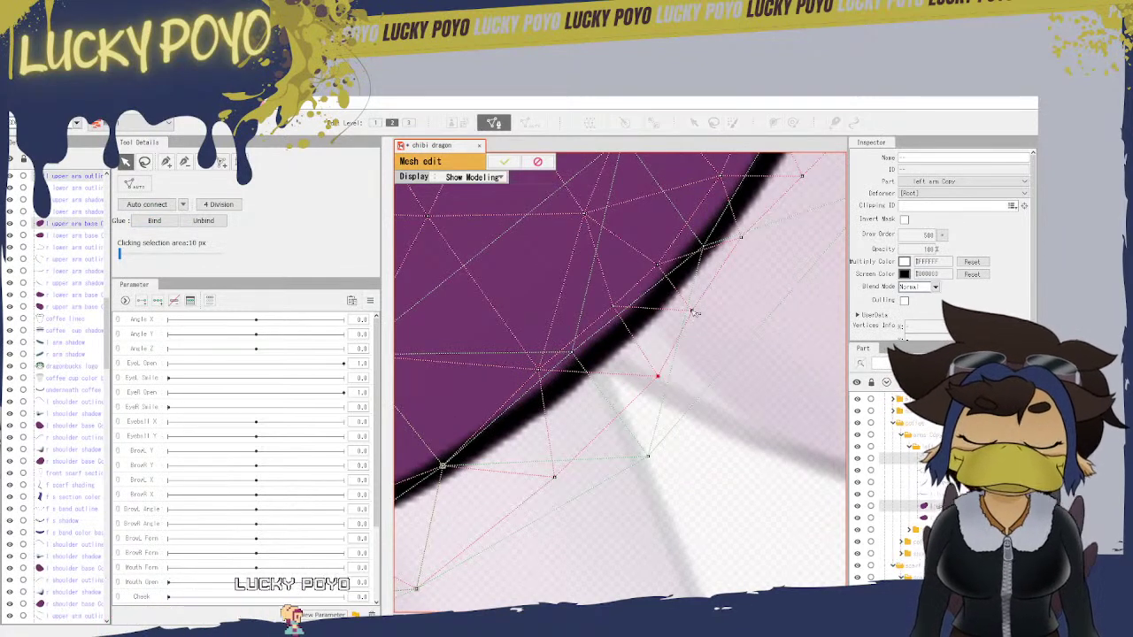
{"action": "left_click", "coordinate": [694, 312]}
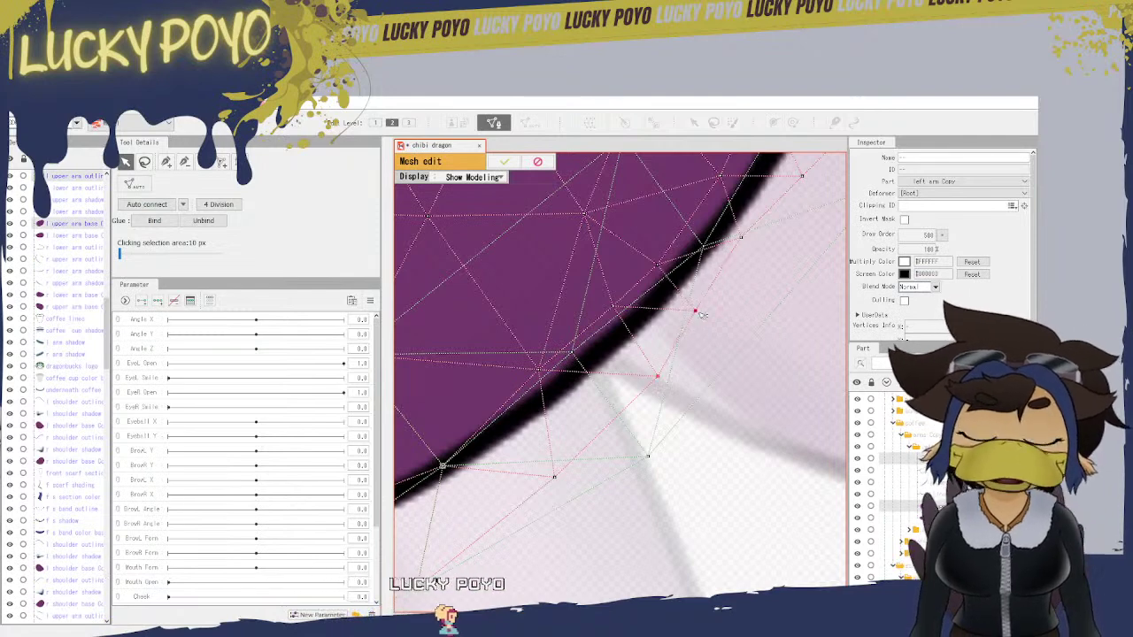
{"action": "left_click_drag", "start_coordinate": [701, 315], "coordinate": [723, 318]}
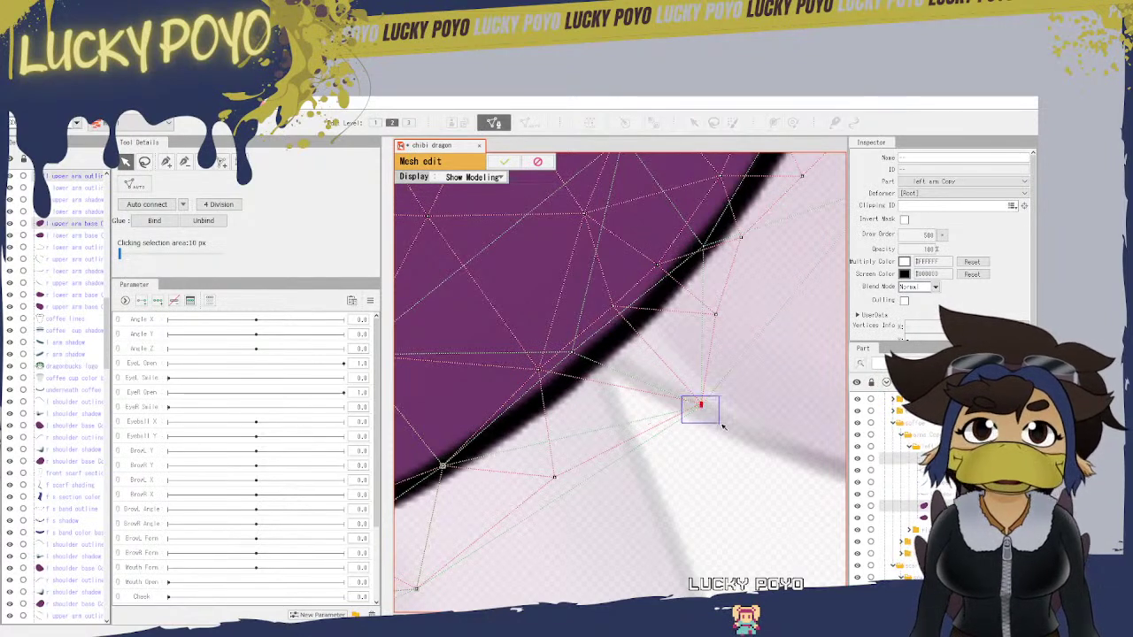
{"action": "left_click", "coordinate": [162, 223]}
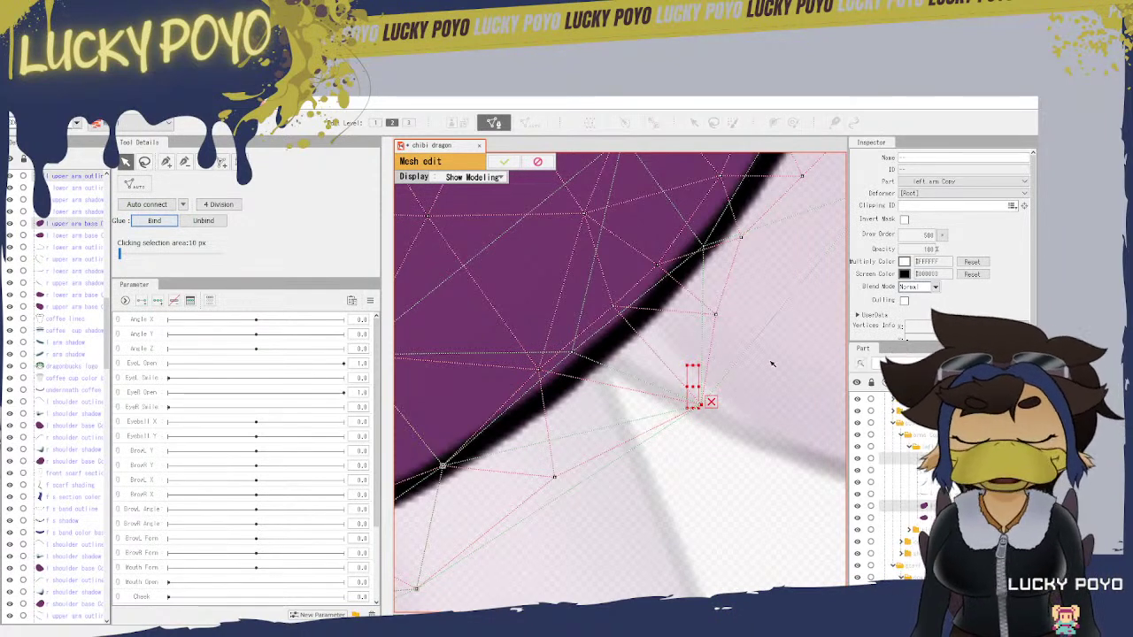
Step: Spread the base vertices farther out along the arm's lower right curve and bind the one meeting the outline vertex with Glue
{"action": "left_click_drag", "start_coordinate": [772, 363], "coordinate": [645, 551]}
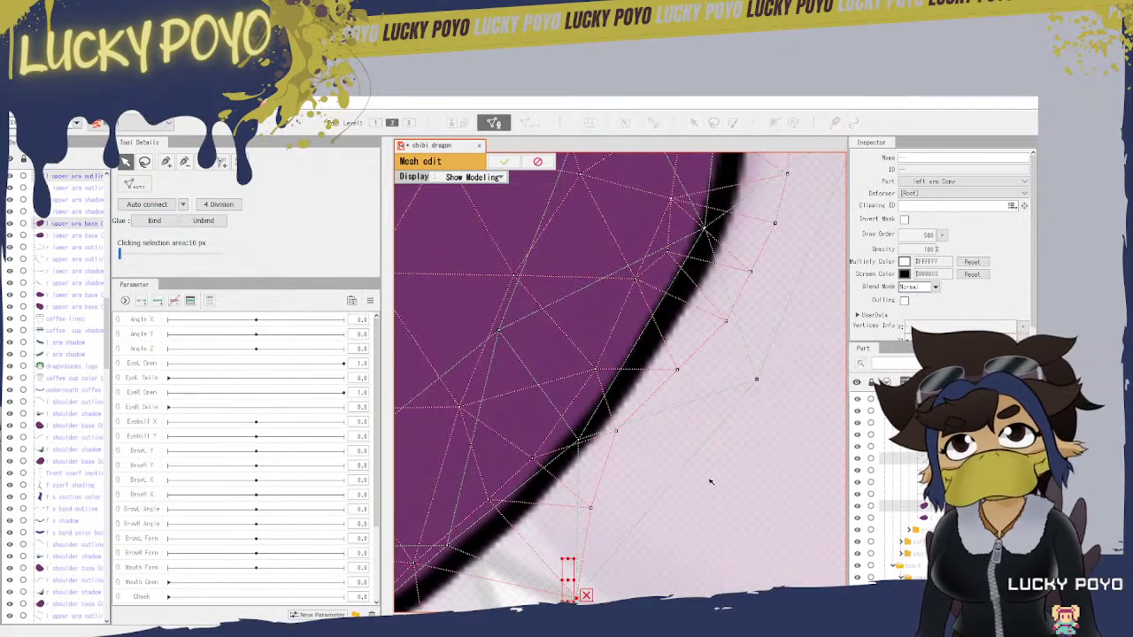
{"action": "left_click_drag", "start_coordinate": [622, 434], "coordinate": [664, 441]}
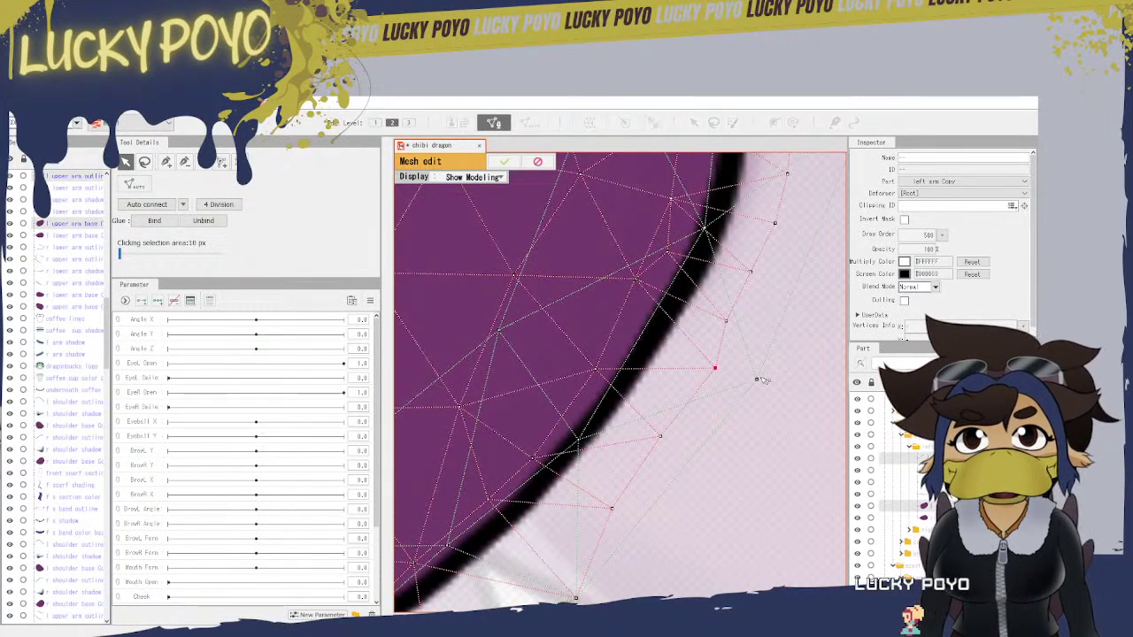
{"action": "mouse_move", "coordinate": [758, 379]}
{"action": "left_mouse_down"}
{"action": "mouse_move", "coordinate": [748, 373]}
{"action": "mouse_move", "coordinate": [769, 389]}
{"action": "left_mouse_up"}
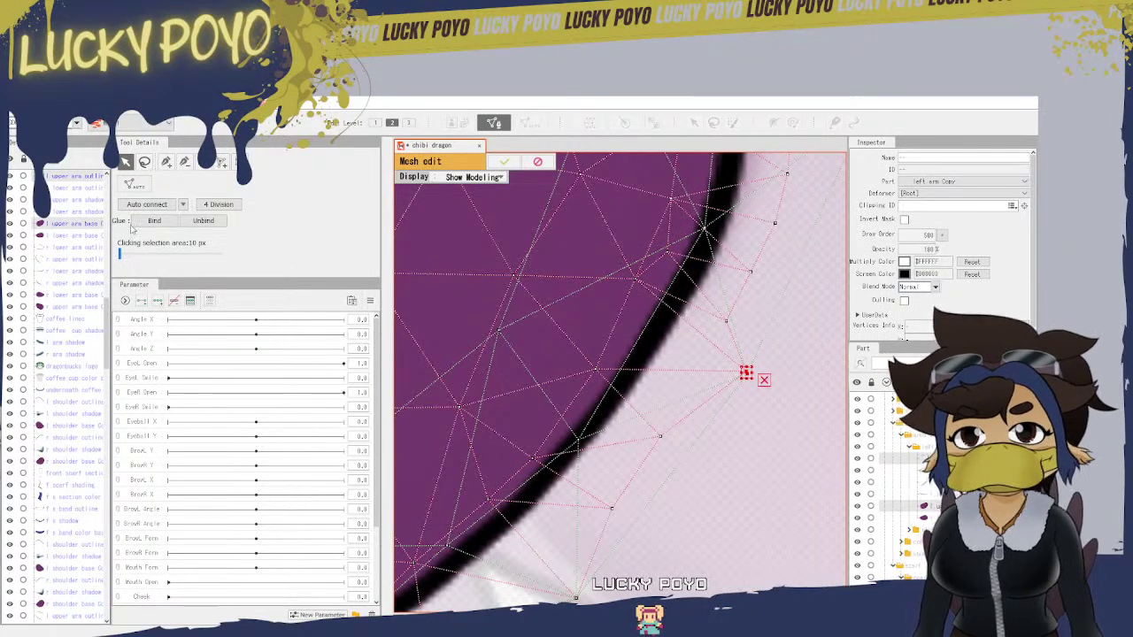
{"action": "left_click", "coordinate": [153, 222]}
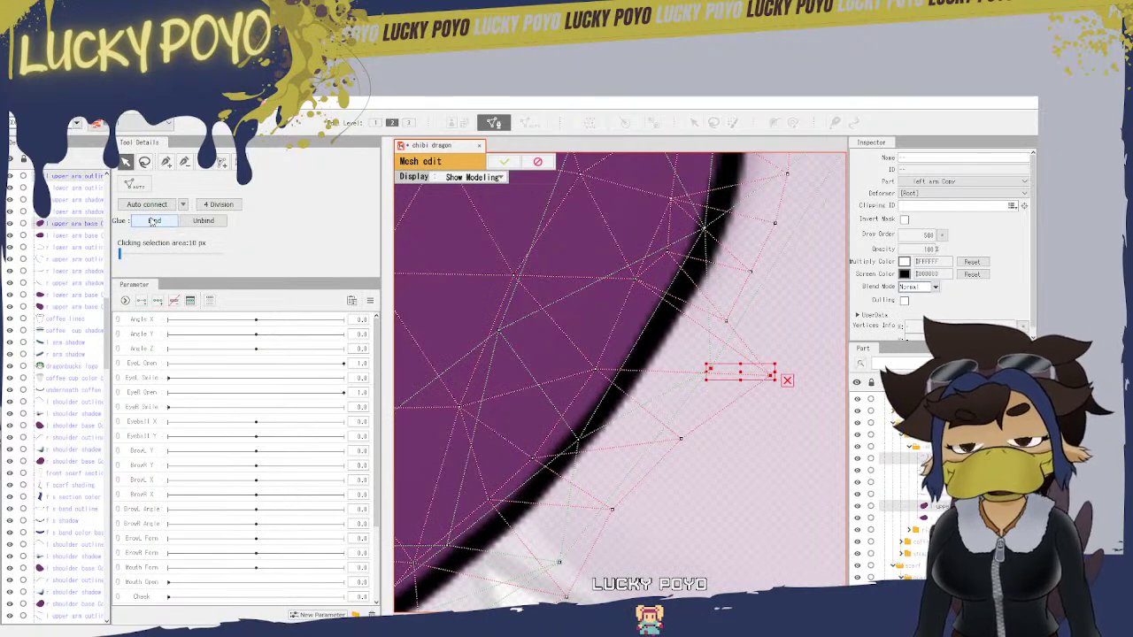
{"action": "left_click", "coordinate": [153, 221]}
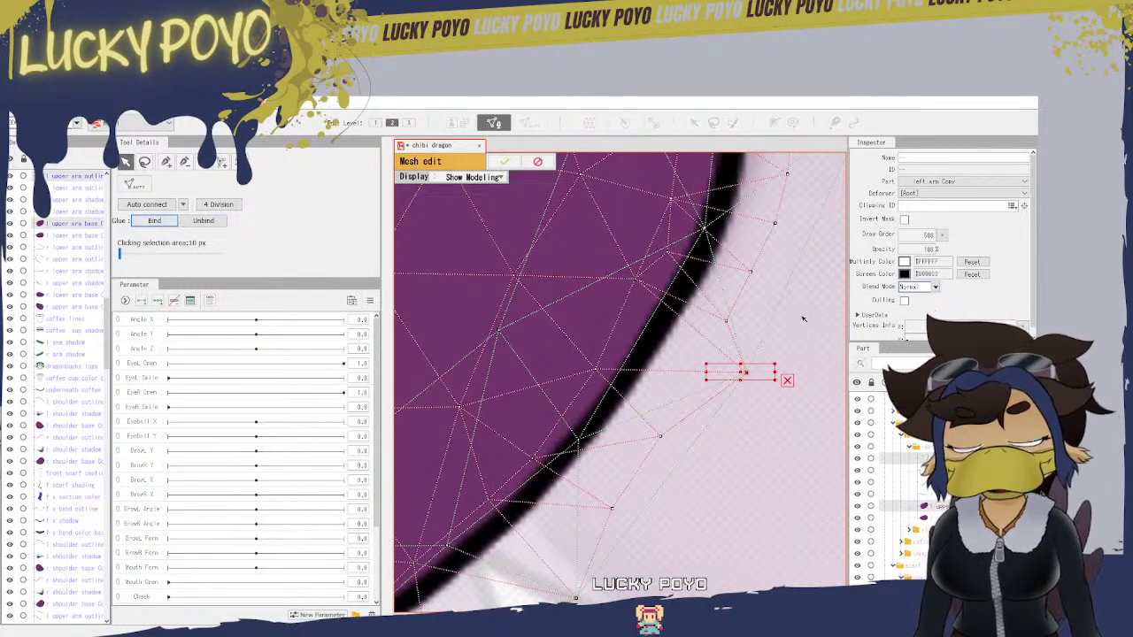
Step: Match the outline and base vertices just outside the black line where the right curve turns upward, and glue them
{"action": "left_click_drag", "start_coordinate": [804, 319], "coordinate": [754, 421]}
{"action": "left_click_drag", "start_coordinate": [784, 386], "coordinate": [708, 531]}
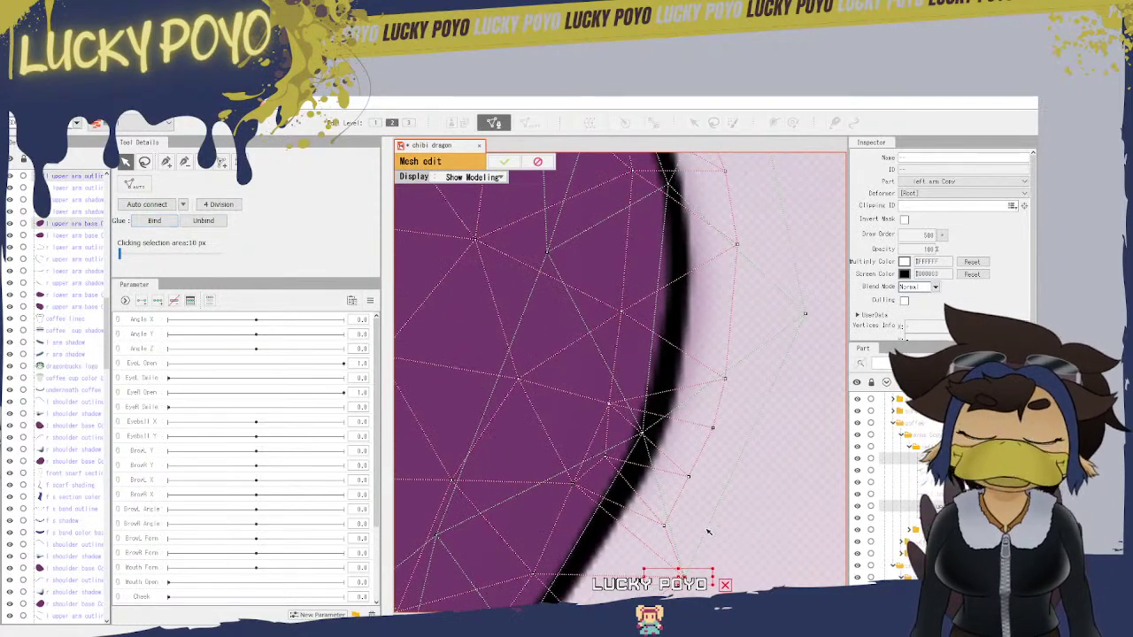
{"action": "left_click", "coordinate": [711, 428]}
{"action": "left_click_drag", "start_coordinate": [721, 439], "coordinate": [723, 441]}
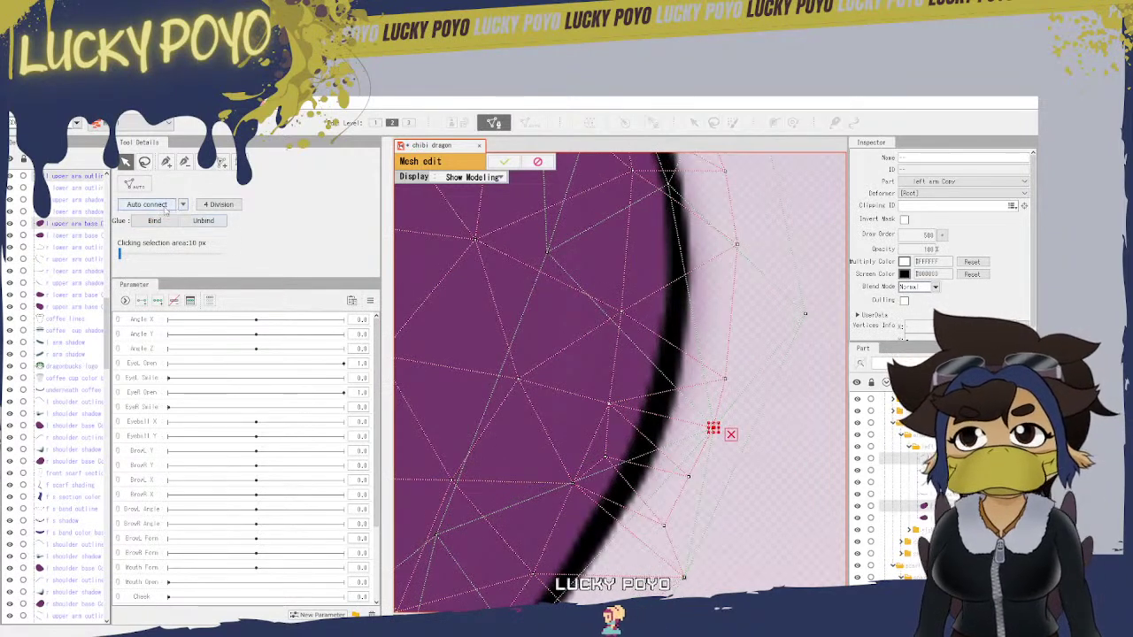
{"action": "left_click", "coordinate": [146, 222]}
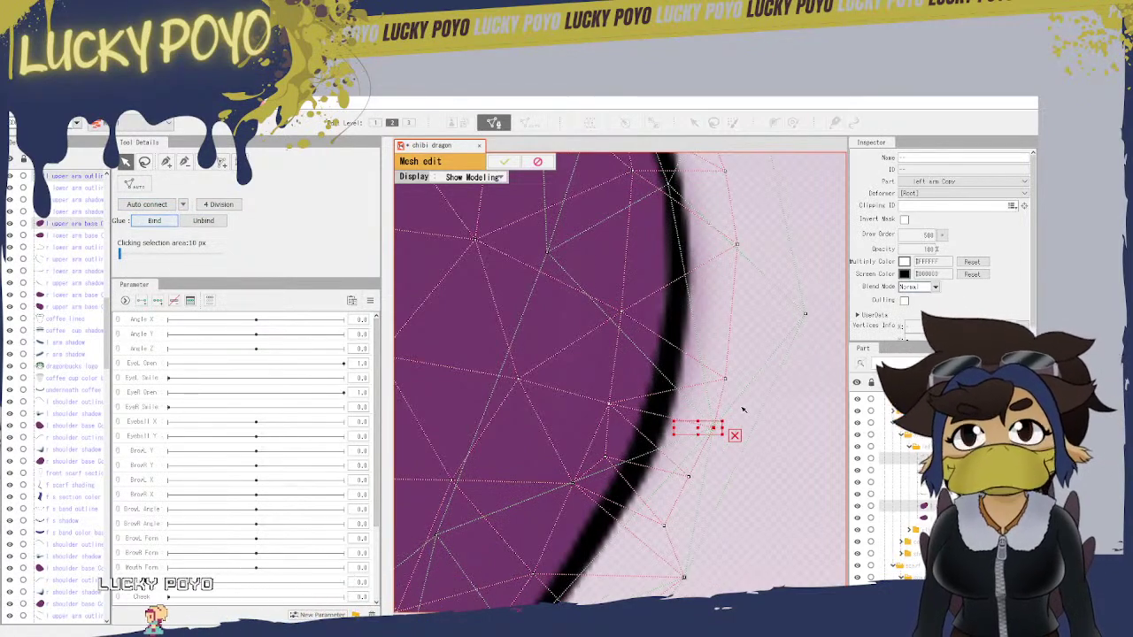
Step: Bring the base and outline vertices together at the outermost point right of the arm's rounded end and glue the pair
{"action": "scroll", "coordinate": [781, 424], "scroll_direction": "down", "scroll_amount": 2}
{"action": "left_click_drag", "start_coordinate": [782, 424], "coordinate": [766, 467]}
{"action": "left_click_drag", "start_coordinate": [779, 381], "coordinate": [686, 458]}
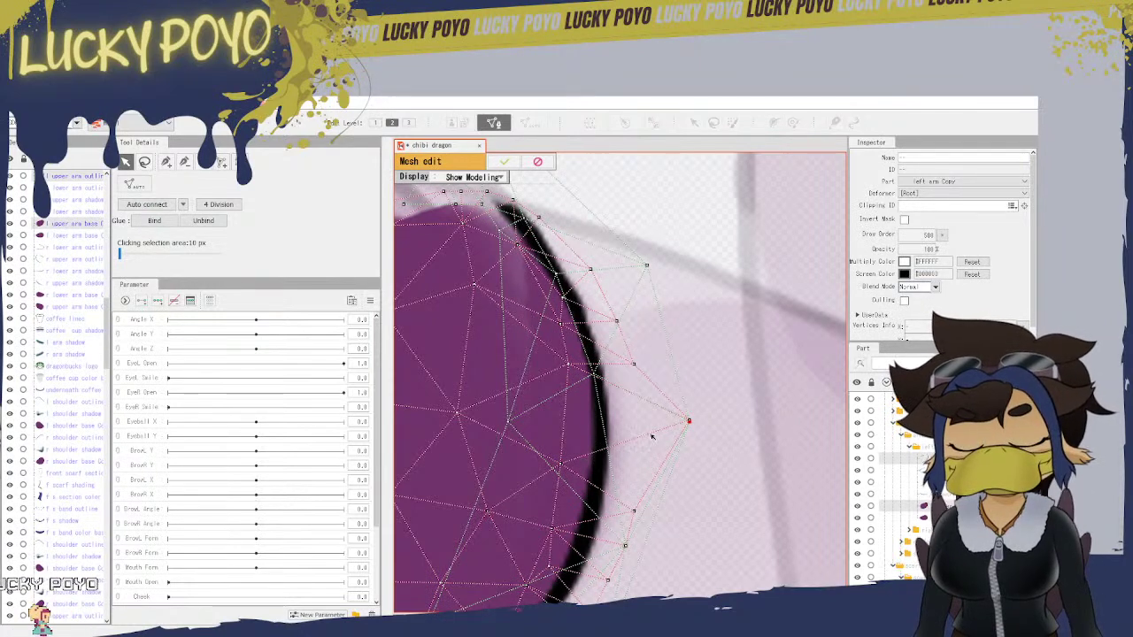
{"action": "left_click", "coordinate": [688, 421]}
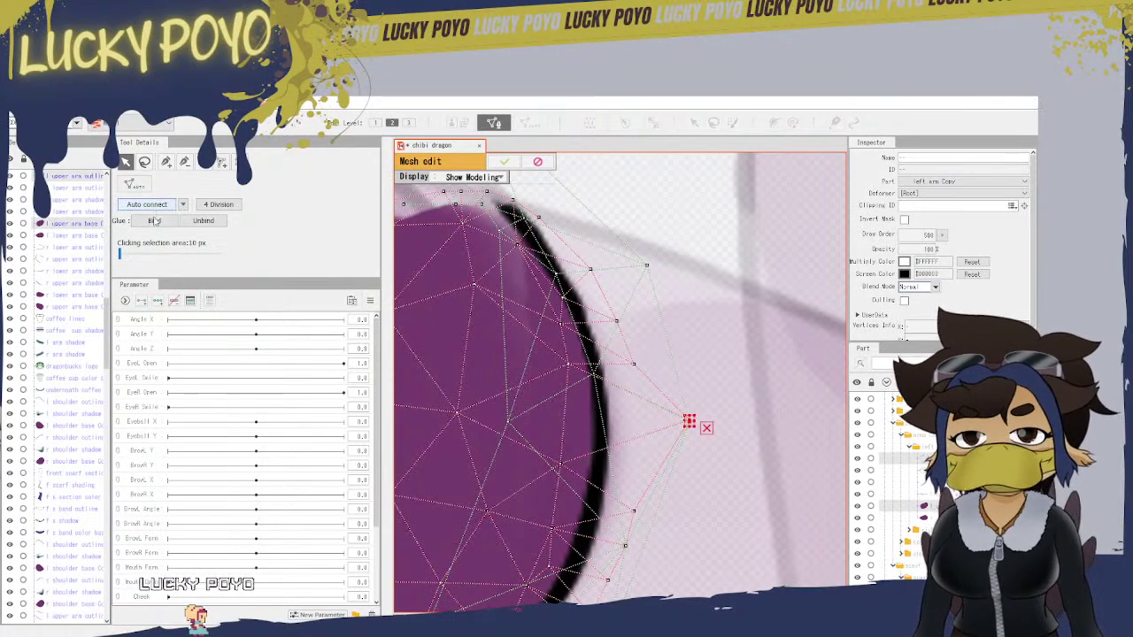
{"action": "left_click", "coordinate": [154, 220]}
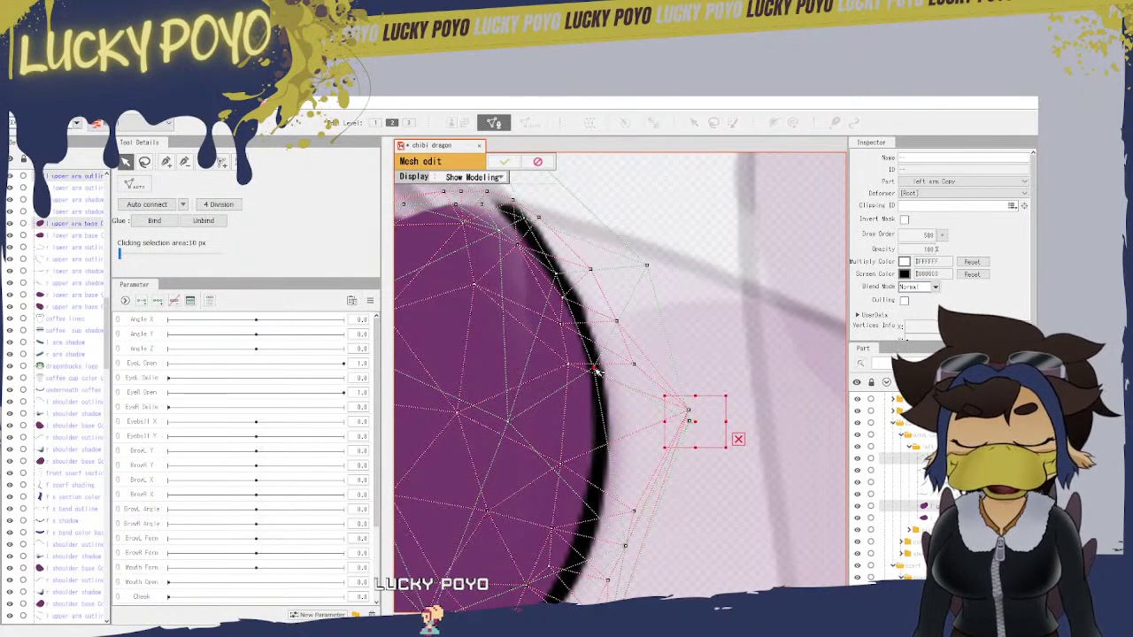
Step: Glue the vertex pair on the right black line's upper half and the pair just inside the line's upper tip
{"action": "mouse_move", "coordinate": [596, 370]}
{"action": "left_mouse_down"}
{"action": "mouse_move", "coordinate": [582, 366]}
{"action": "mouse_move", "coordinate": [593, 361]}
{"action": "left_mouse_up"}
{"action": "left_click", "coordinate": [161, 222]}
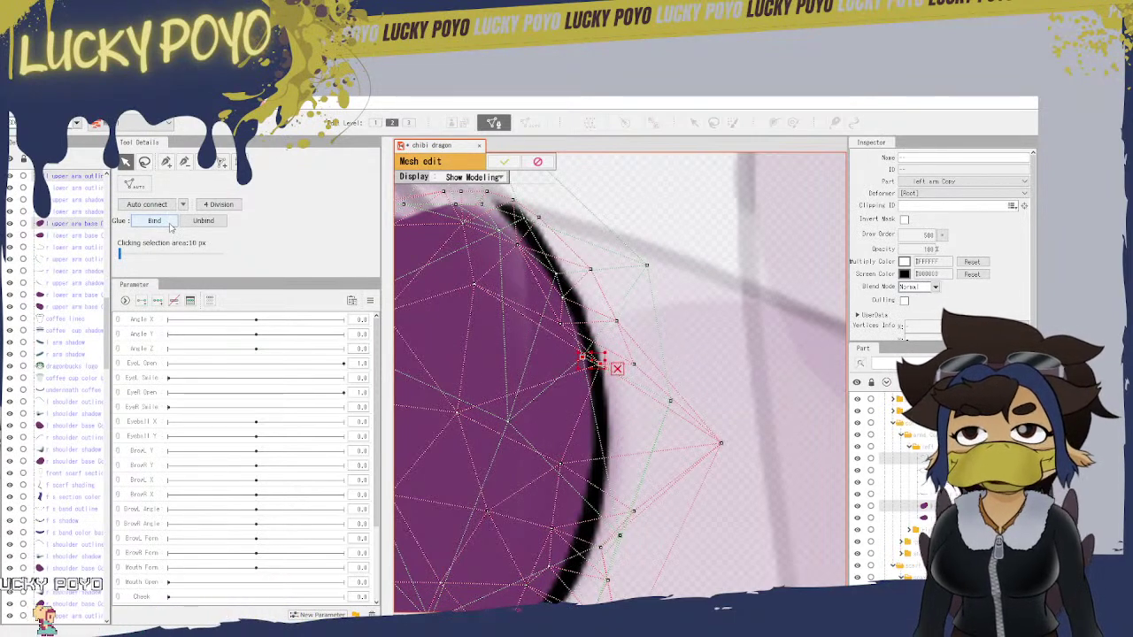
{"action": "left_click_drag", "start_coordinate": [573, 420], "coordinate": [637, 562]}
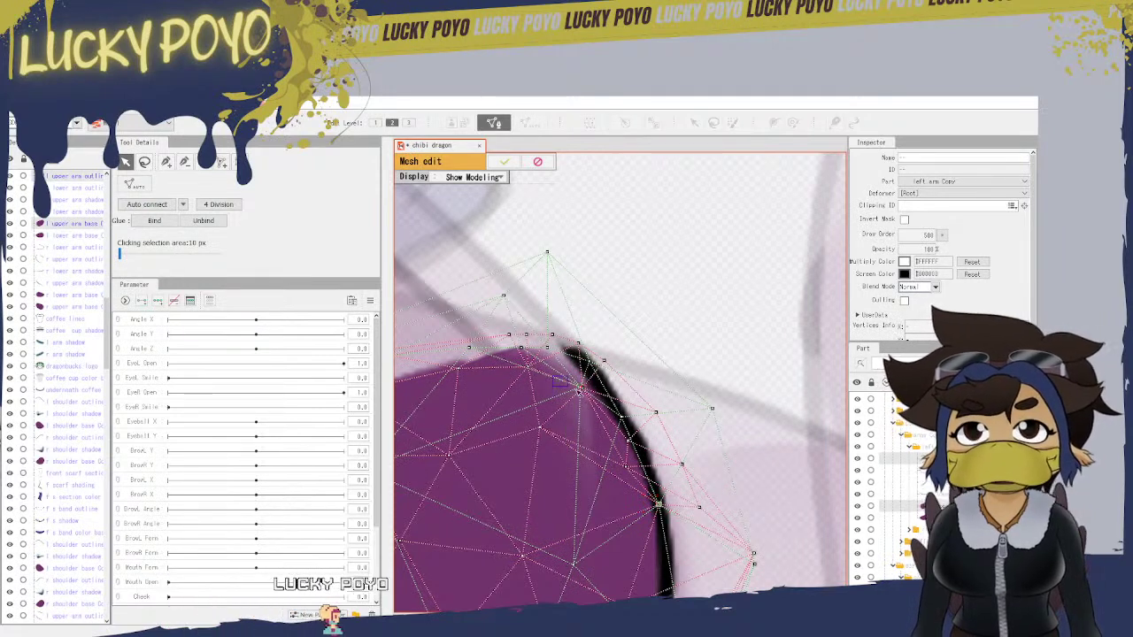
{"action": "left_click", "coordinate": [580, 389]}
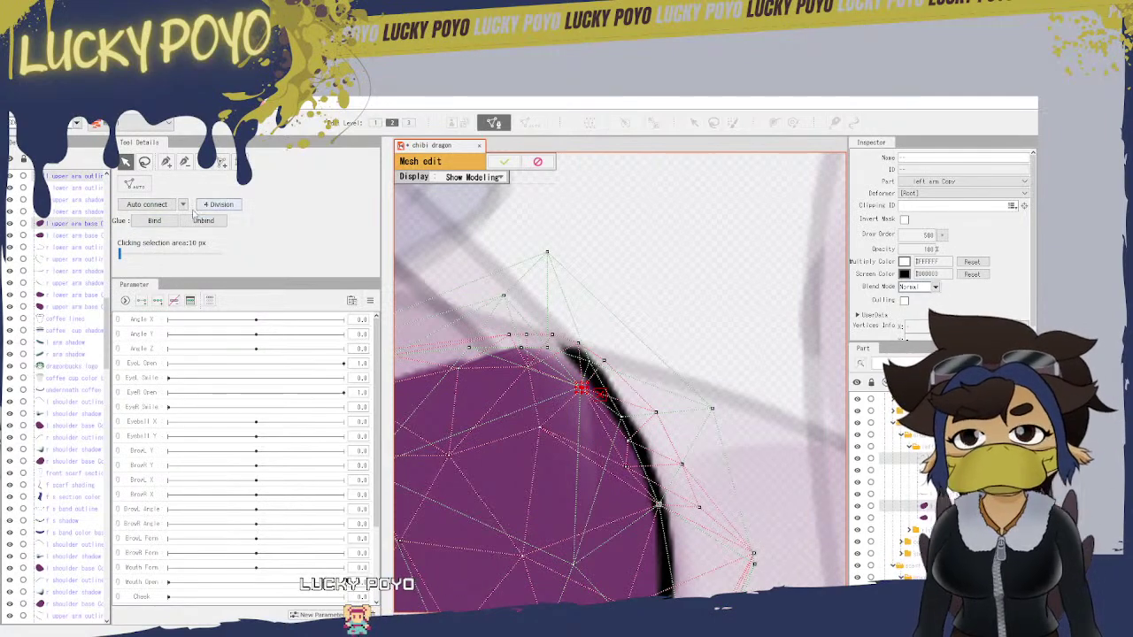
{"action": "left_click", "coordinate": [162, 227]}
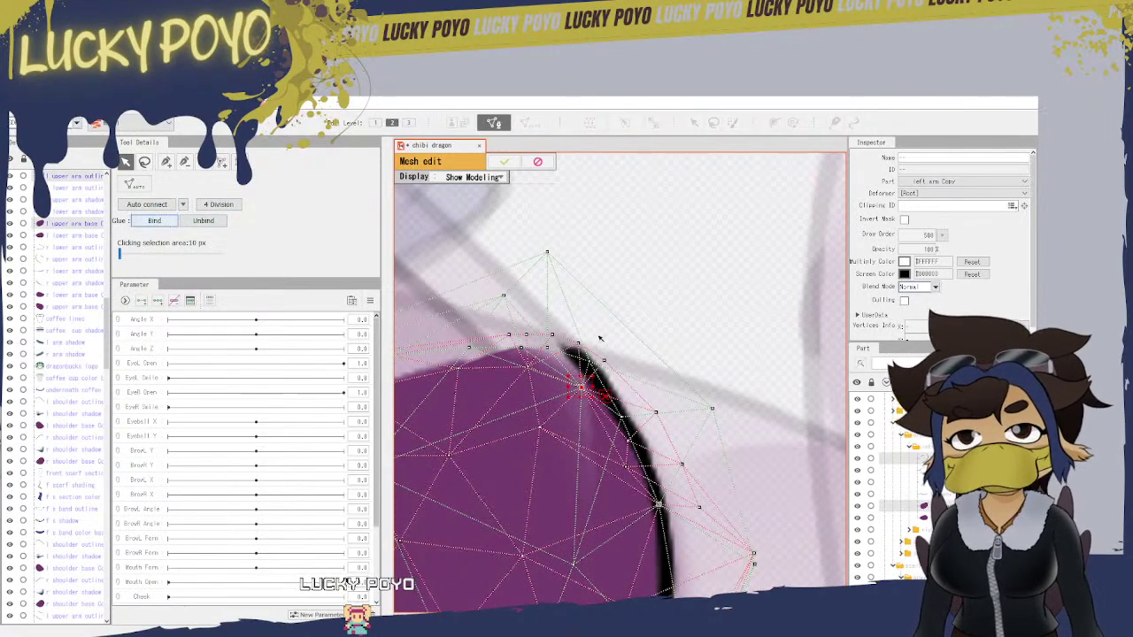
Step: Move the base and outline vertices above the arm's top edge up and left to one spot and bind them with Glue
{"action": "left_click_drag", "start_coordinate": [510, 374], "coordinate": [652, 415]}
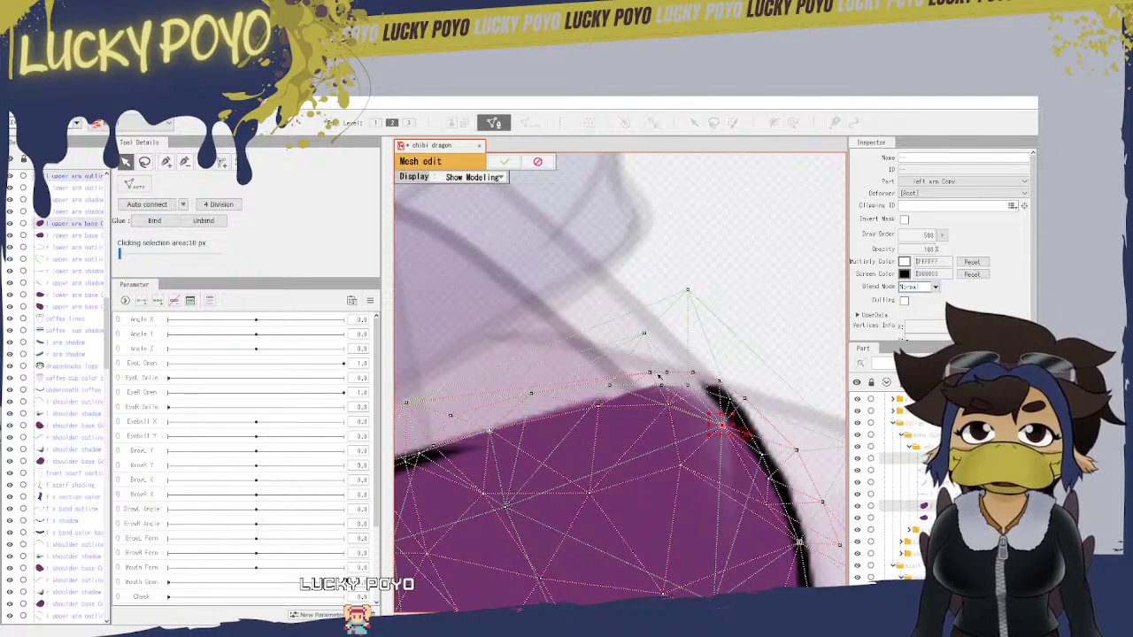
{"action": "left_click_drag", "start_coordinate": [651, 373], "coordinate": [598, 355]}
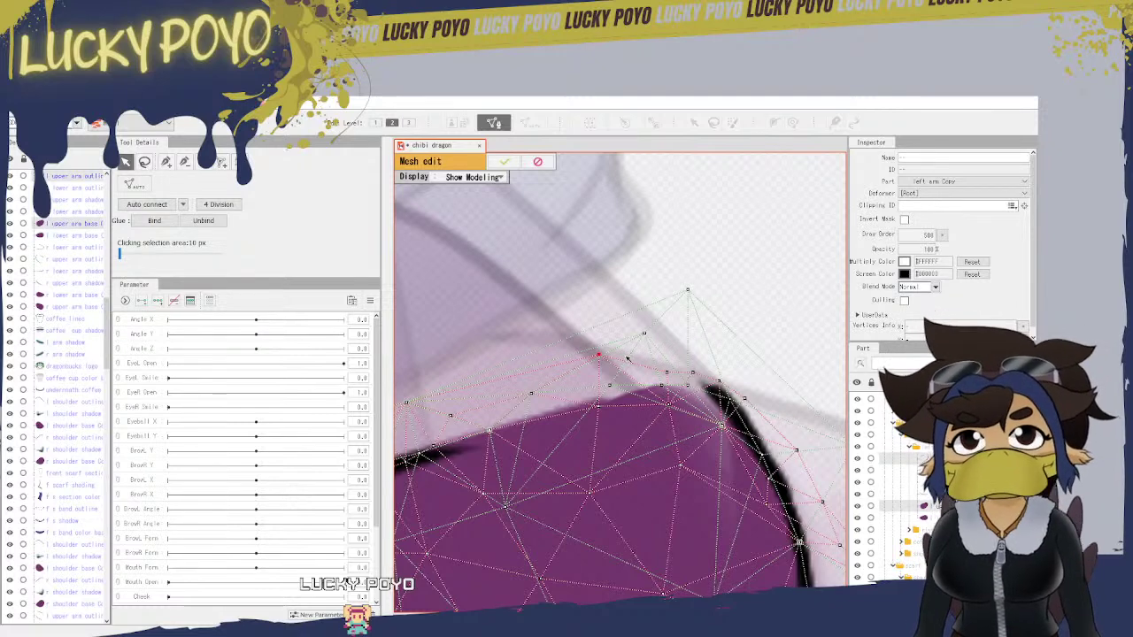
{"action": "left_click_drag", "start_coordinate": [686, 291], "coordinate": [638, 297]}
{"action": "left_click_drag", "start_coordinate": [595, 330], "coordinate": [616, 365]}
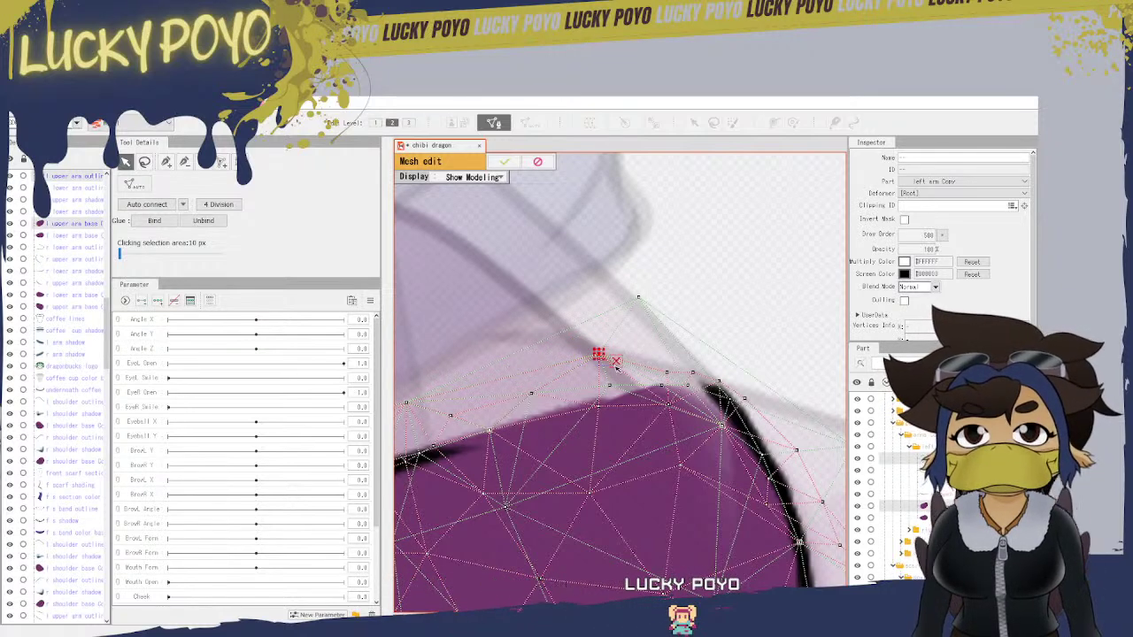
{"action": "left_click", "coordinate": [154, 221]}
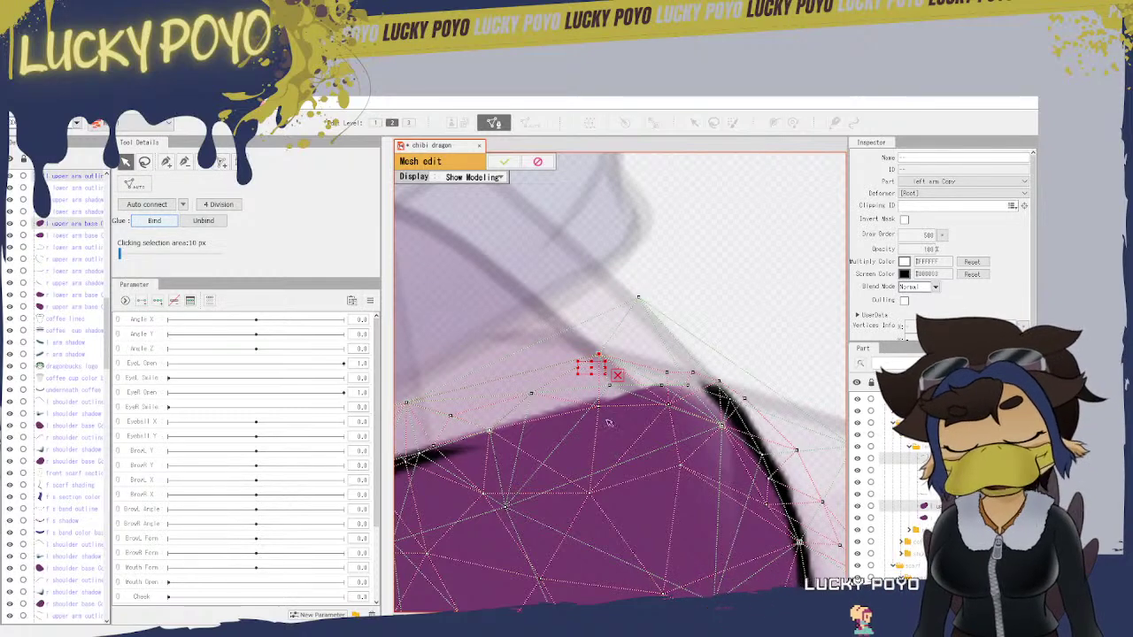
Step: Raise the vertex above the upper black line's right end and glue the overlapping pair at that line's tip
{"action": "left_click_drag", "start_coordinate": [587, 436], "coordinate": [752, 441]}
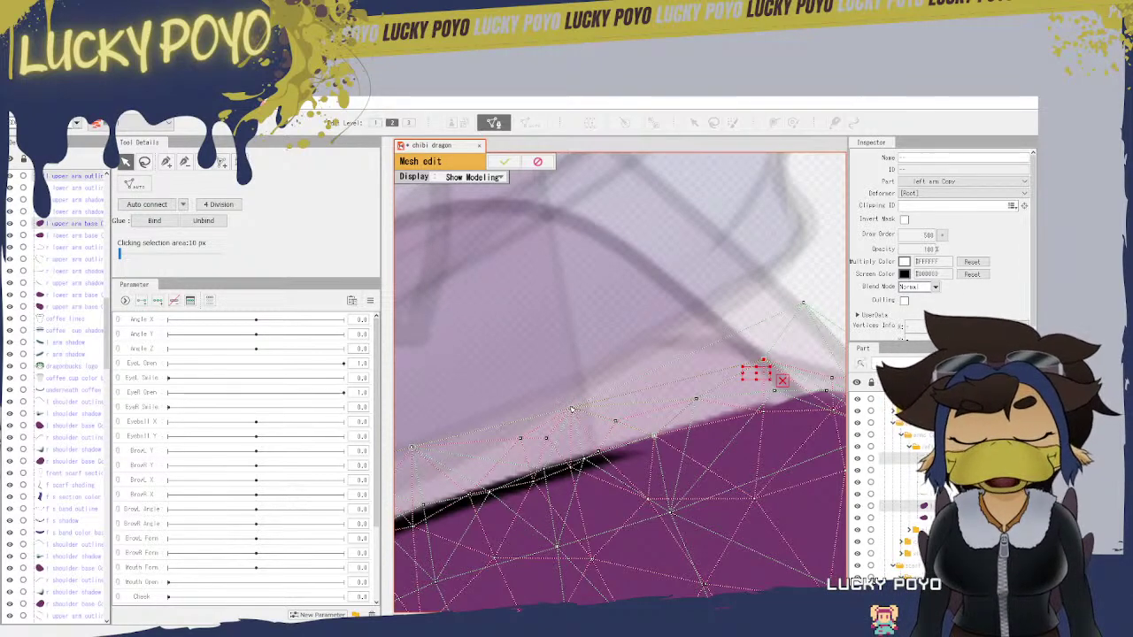
{"action": "left_click", "coordinate": [568, 389]}
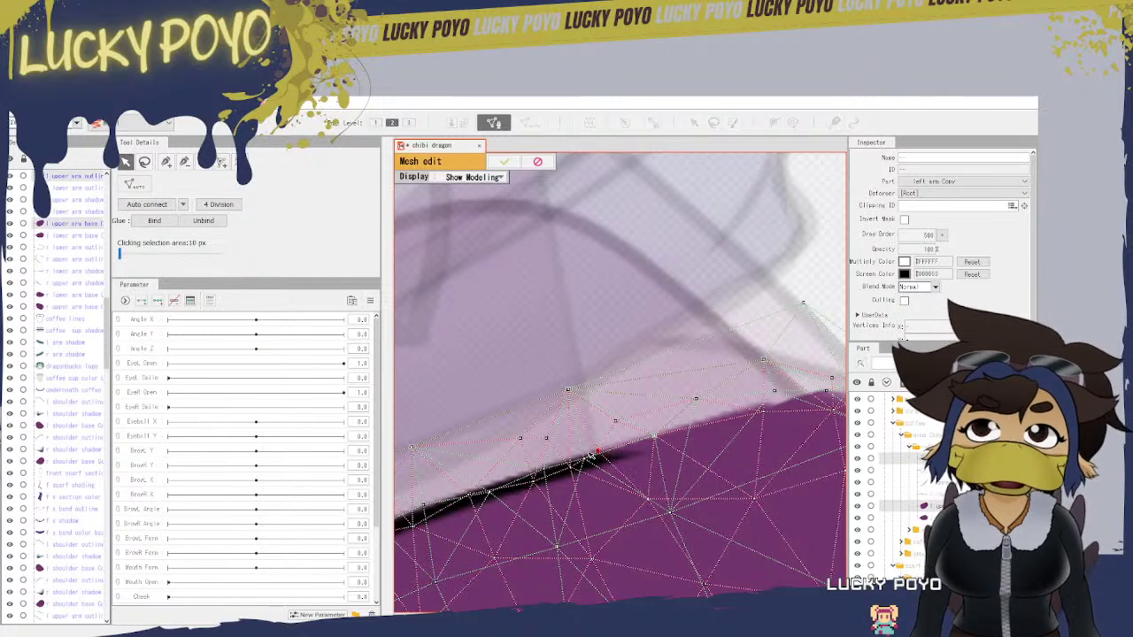
{"action": "left_click_drag", "start_coordinate": [588, 458], "coordinate": [631, 463]}
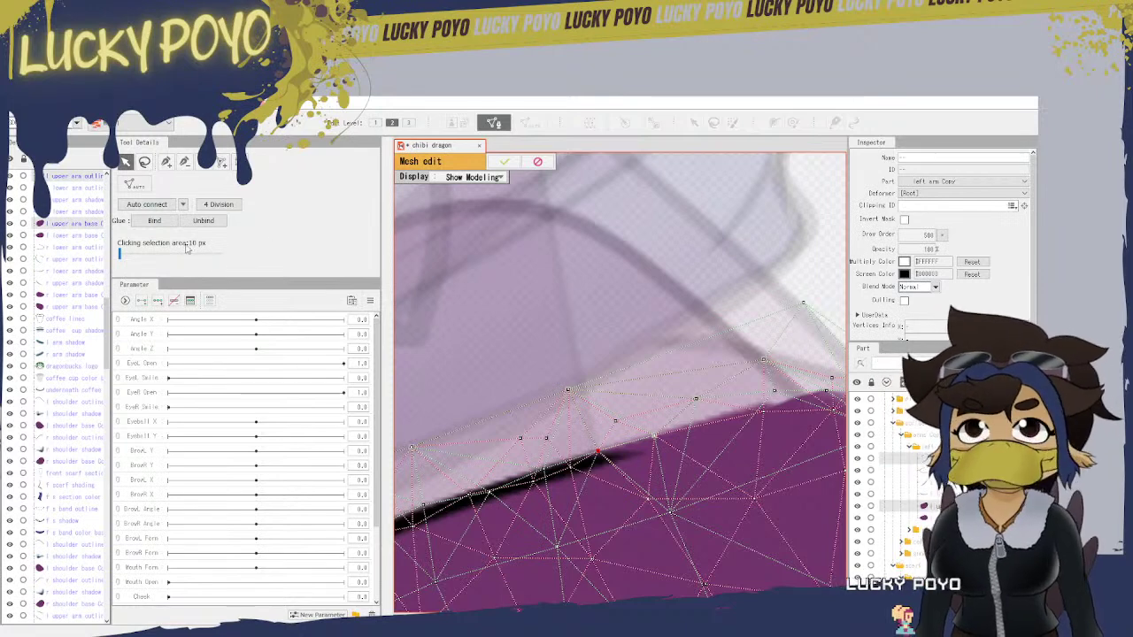
{"action": "left_click", "coordinate": [154, 220]}
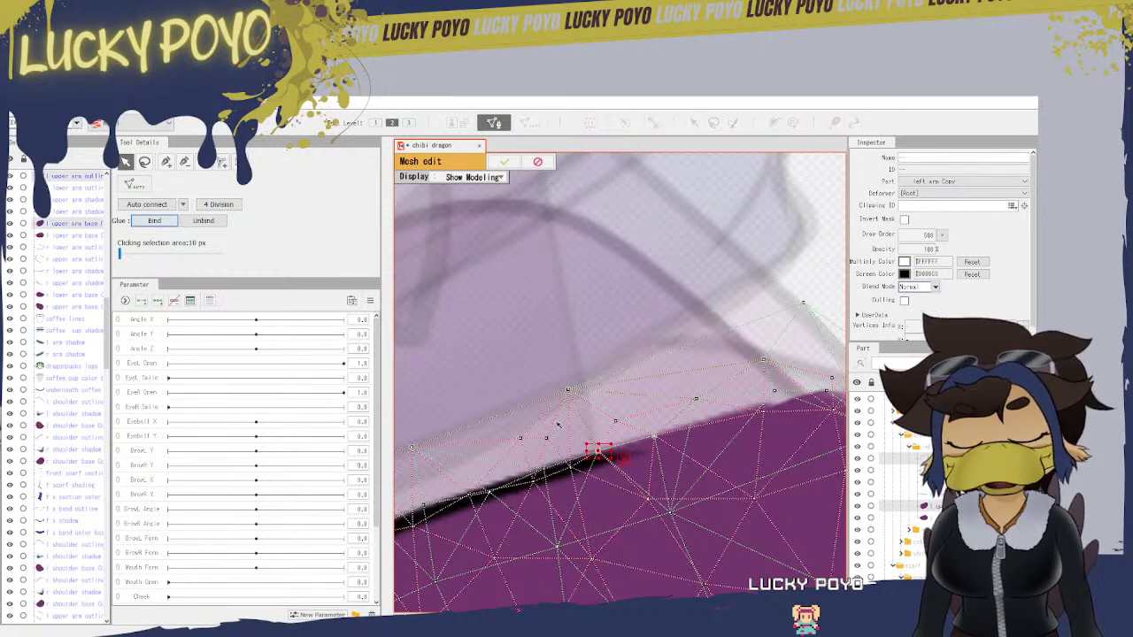
Step: Reposition the two base vertices above the upper black line's right portion and glue the right one to its outline vertex
{"action": "left_click_drag", "start_coordinate": [521, 438], "coordinate": [474, 431]}
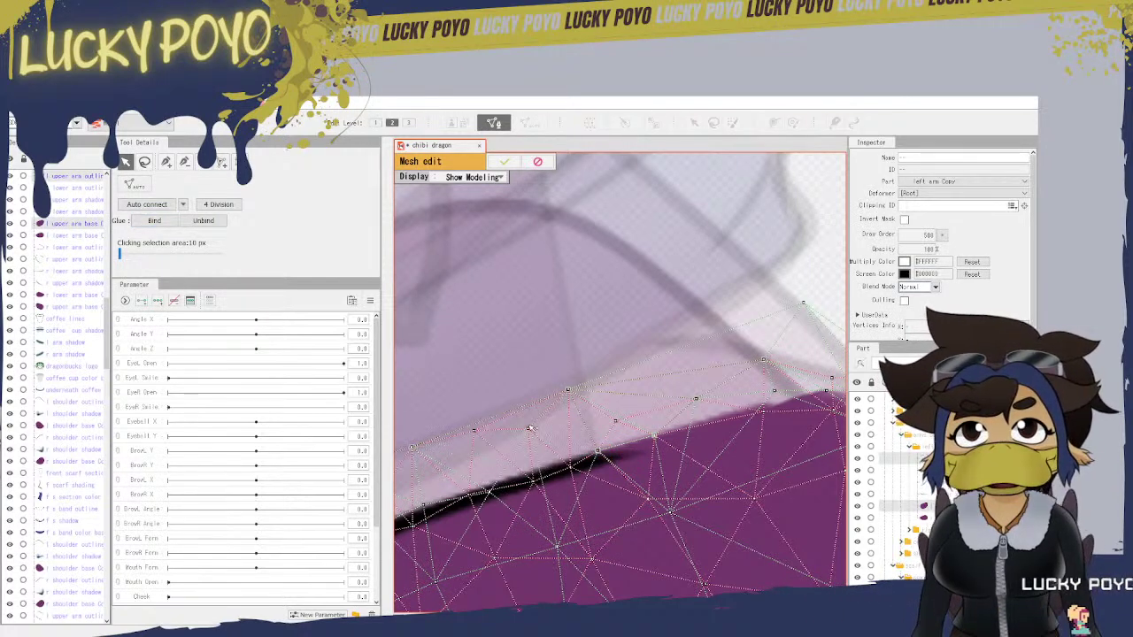
{"action": "left_click_drag", "start_coordinate": [515, 422], "coordinate": [551, 445]}
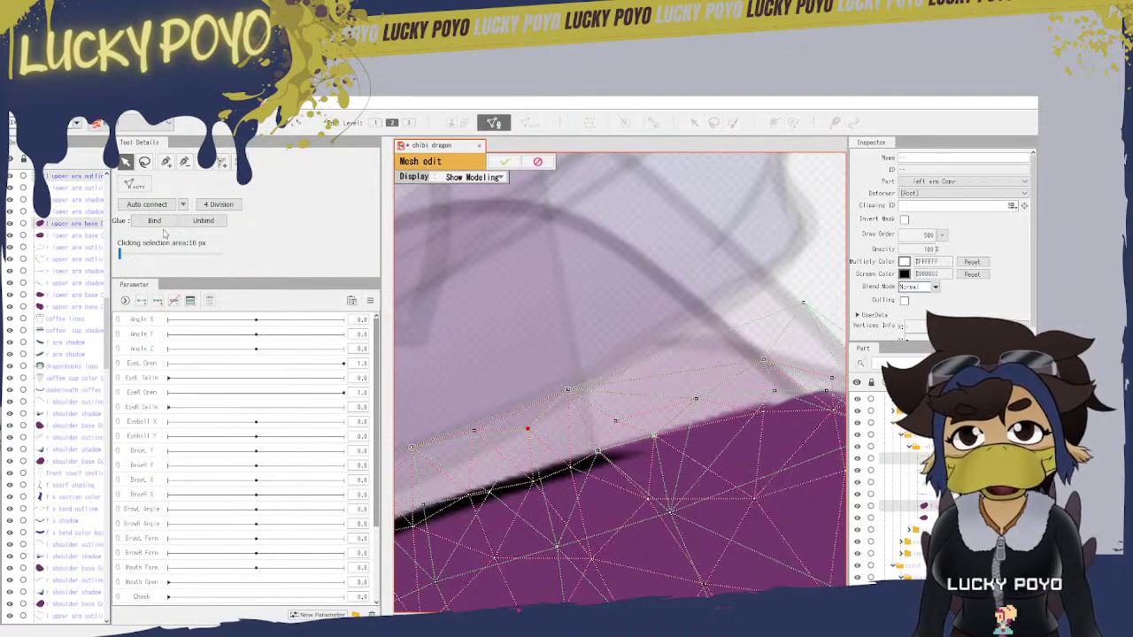
{"action": "left_click", "coordinate": [157, 222]}
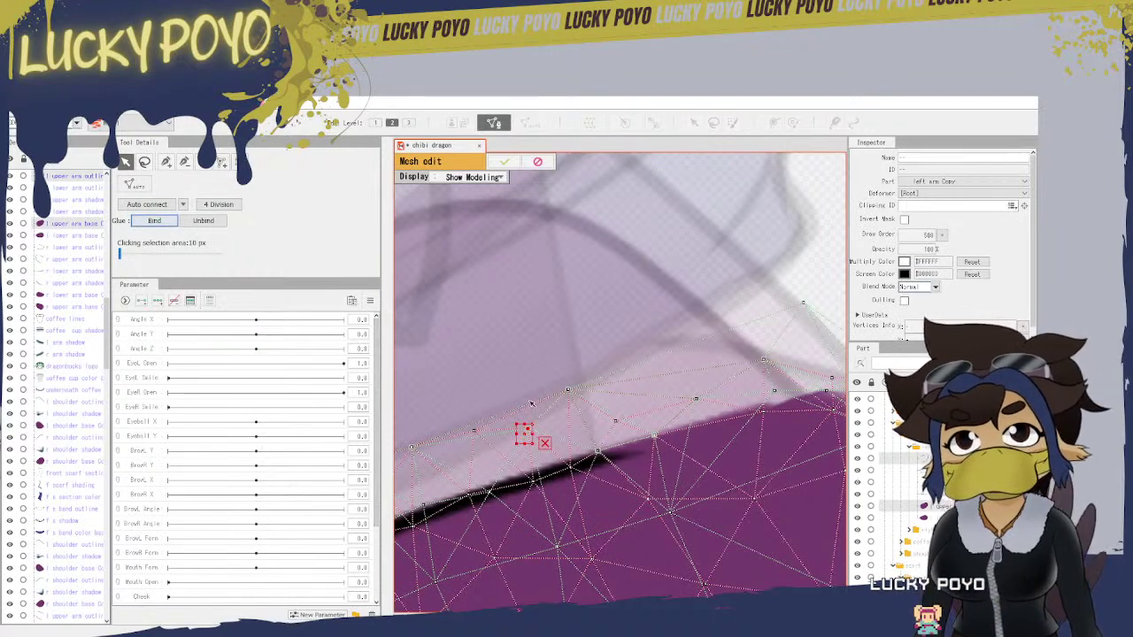
Step: Glue the base and outline vertices at the middle of the upper black line and shift them slightly down onto the line
{"action": "left_click_drag", "start_coordinate": [512, 501], "coordinate": [719, 399]}
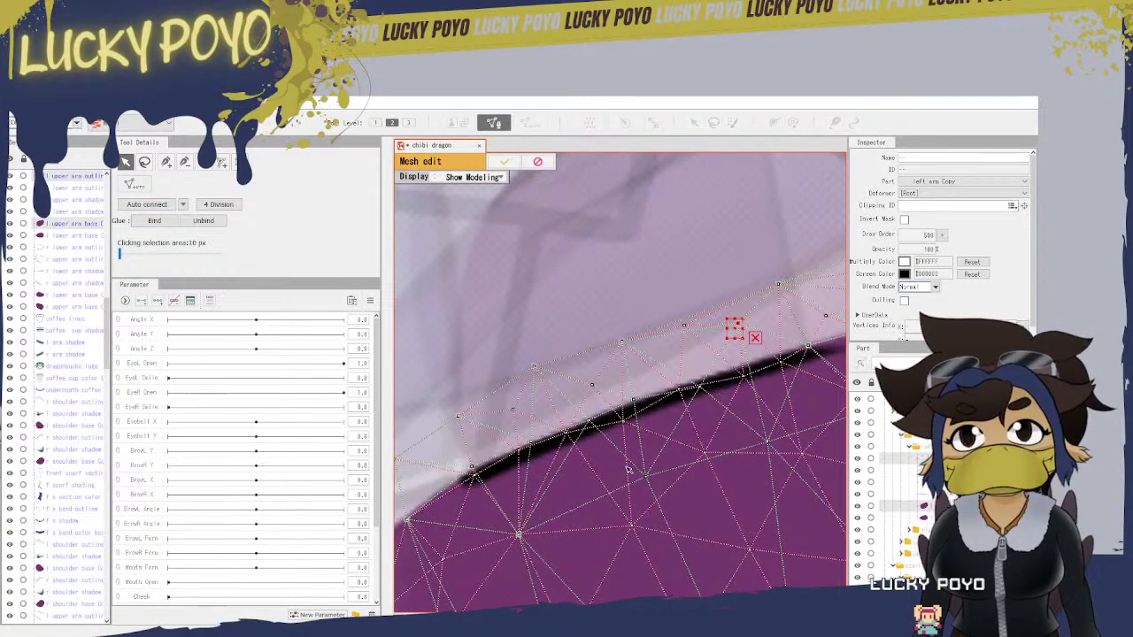
{"action": "left_click", "coordinate": [627, 409]}
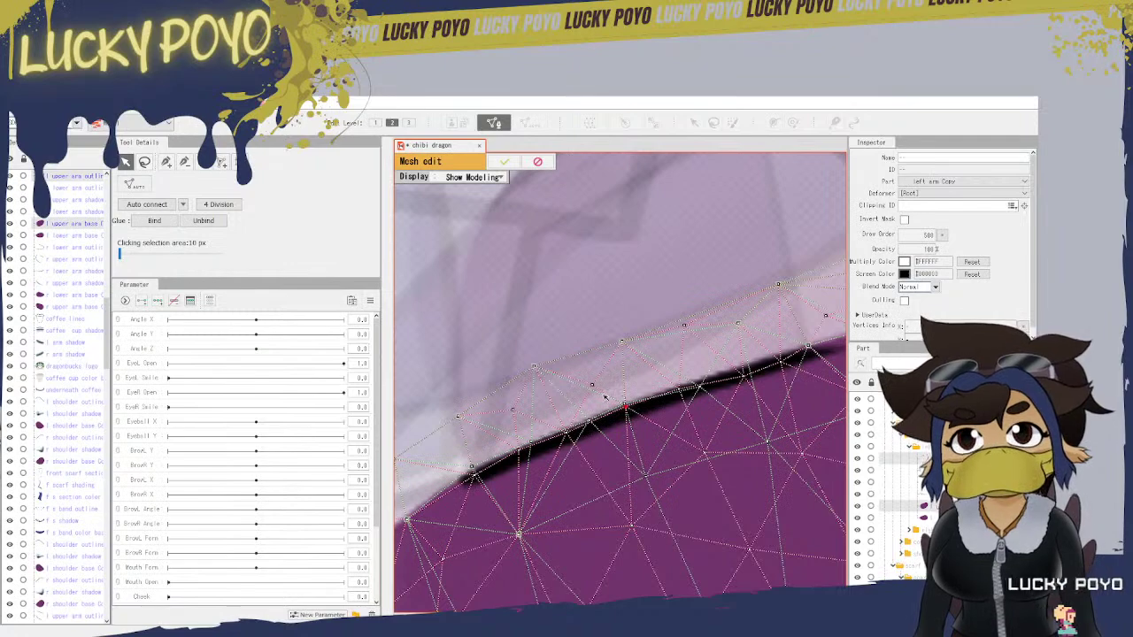
{"action": "left_click", "coordinate": [153, 221]}
{"action": "key", "text": "ctrl+z"}
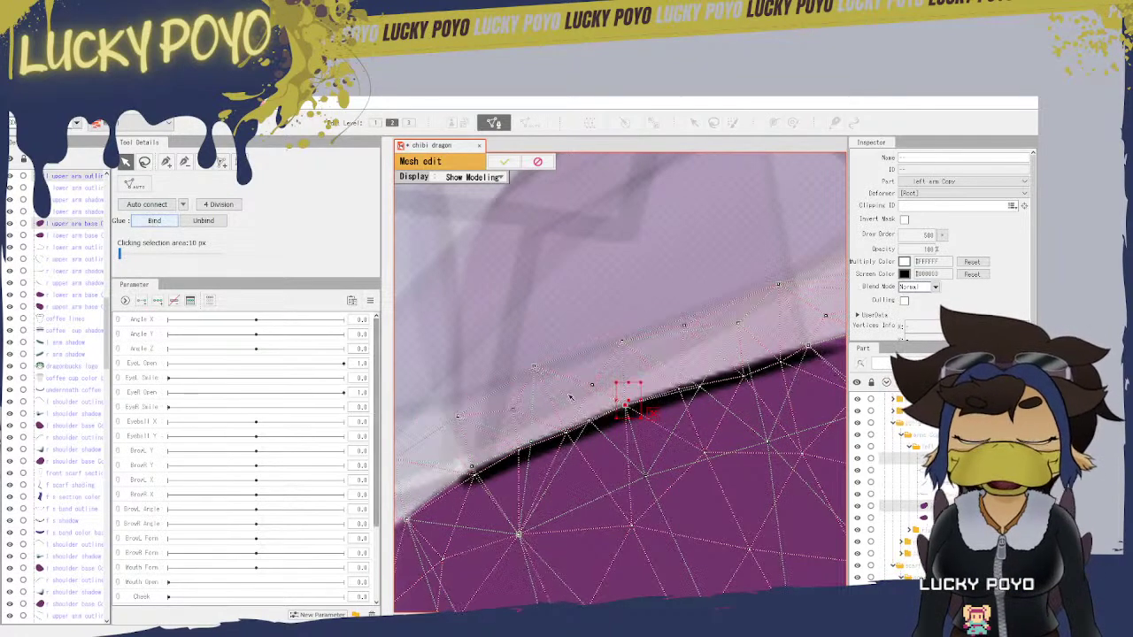
{"action": "left_click_drag", "start_coordinate": [625, 406], "coordinate": [624, 414]}
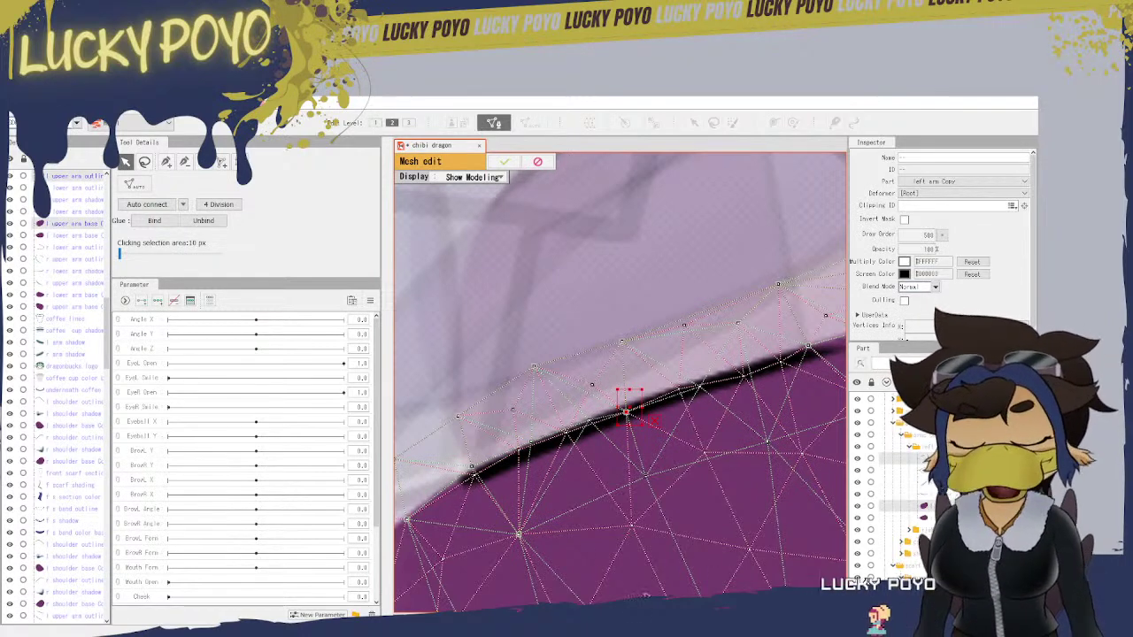
Step: Glue the base and outline vertices at the left end of the upper black line
{"action": "left_click_drag", "start_coordinate": [545, 540], "coordinate": [687, 449]}
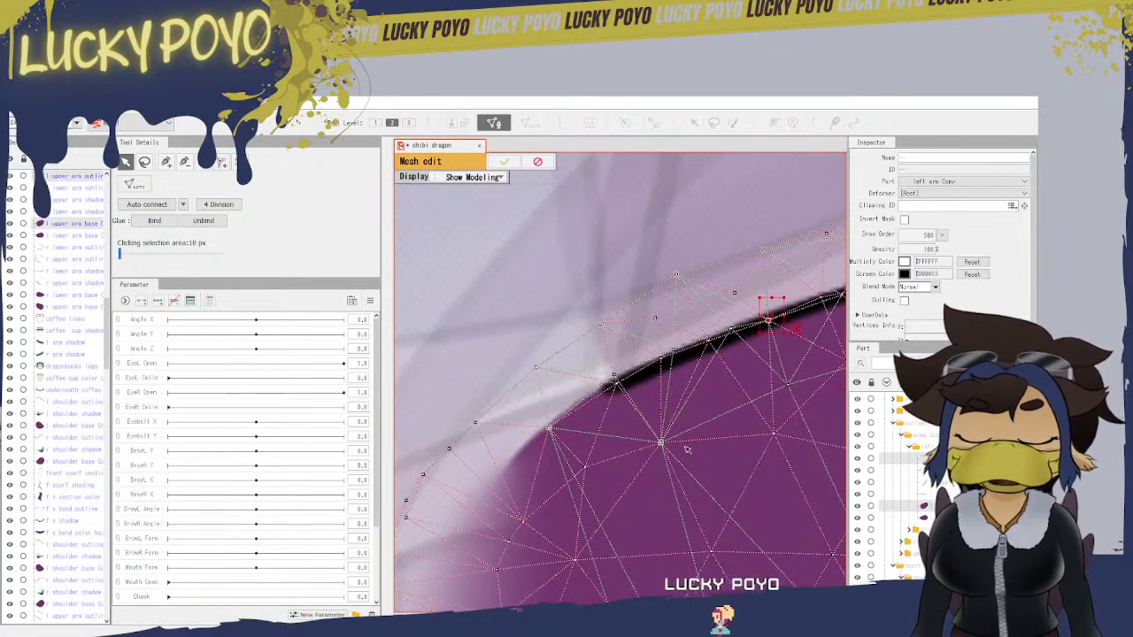
{"action": "left_click", "coordinate": [614, 376]}
{"action": "left_click", "coordinate": [156, 221]}
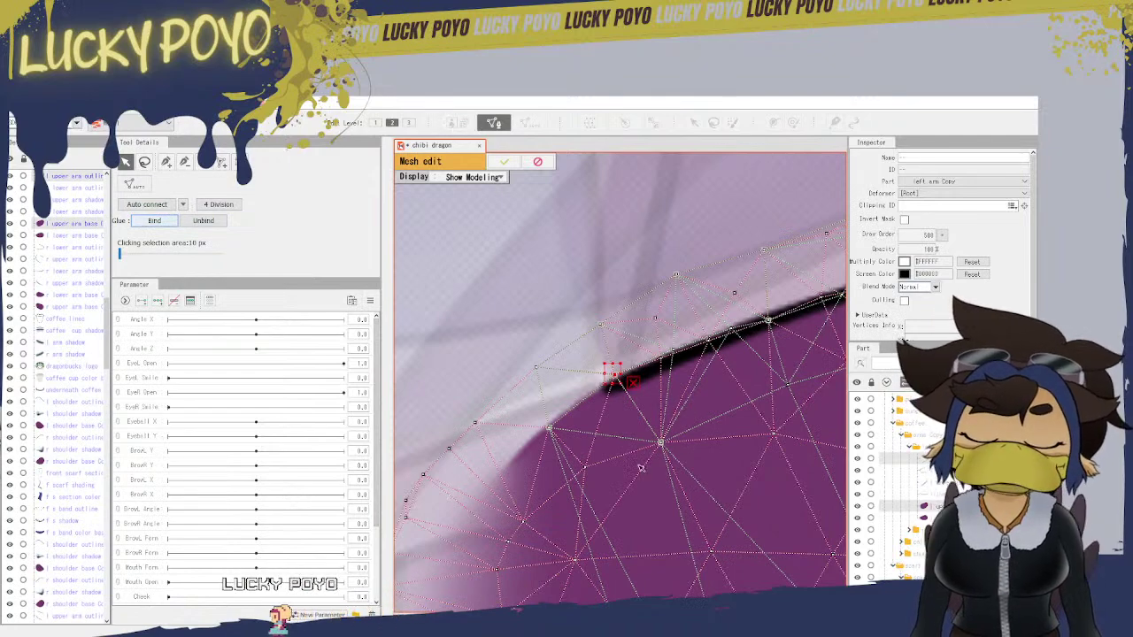
Step: Bring the base and outline vertices together on the black line at the arm's lower-right curve and bind them with Glue
{"action": "scroll", "coordinate": [599, 289], "scroll_direction": "up", "scroll_amount": 5}
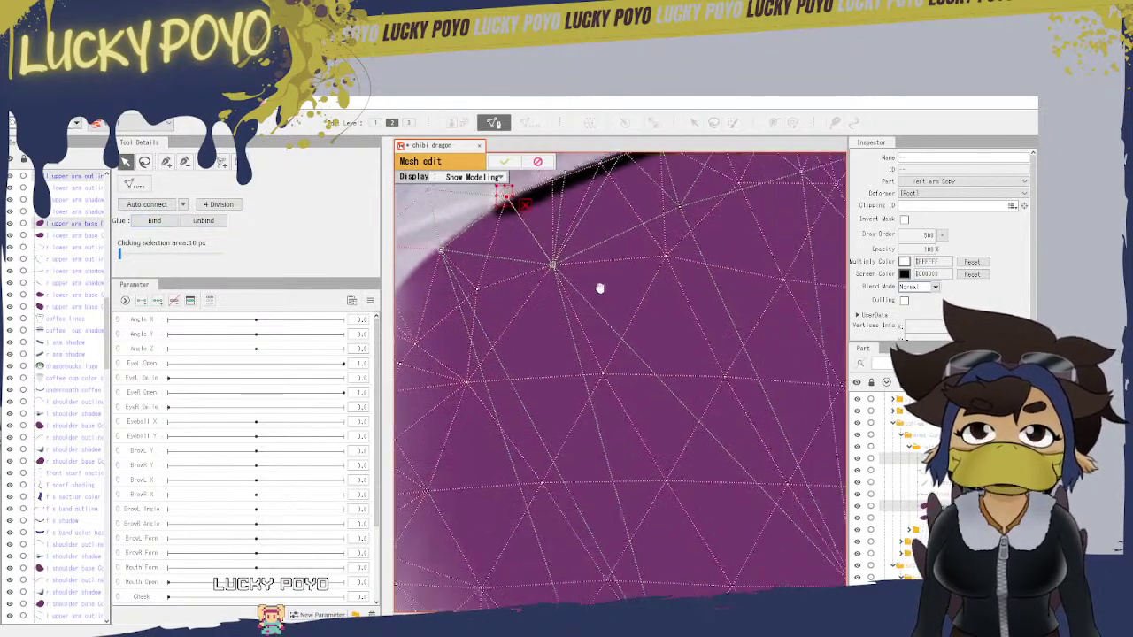
{"action": "left_click_drag", "start_coordinate": [787, 560], "coordinate": [706, 289]}
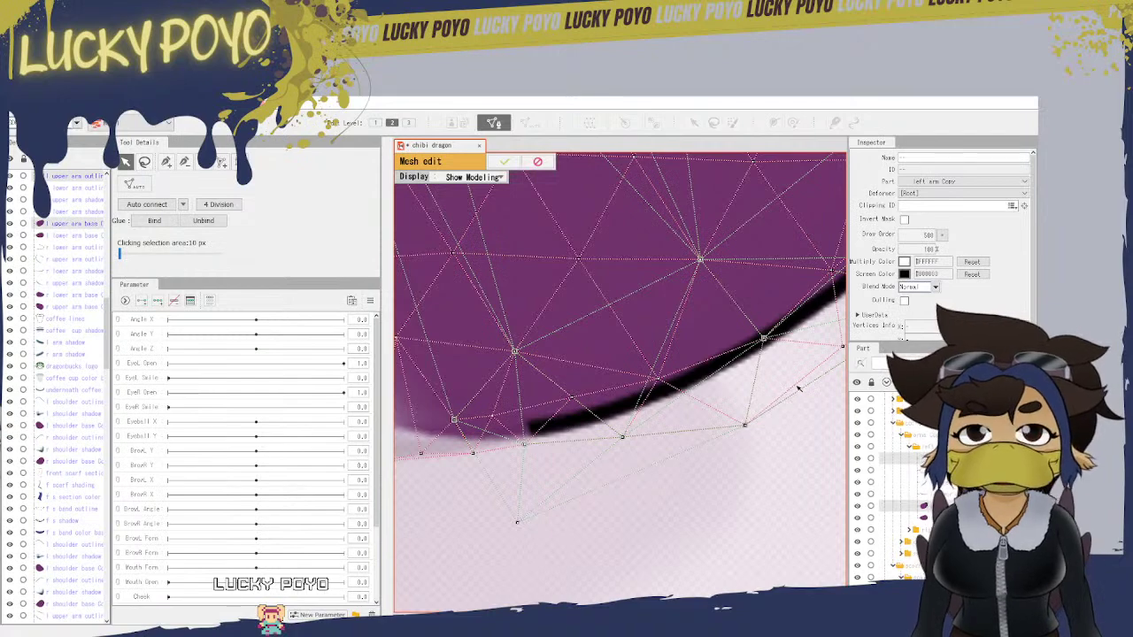
{"action": "left_click_drag", "start_coordinate": [804, 359], "coordinate": [572, 575]}
{"action": "left_click_drag", "start_coordinate": [759, 378], "coordinate": [652, 407]}
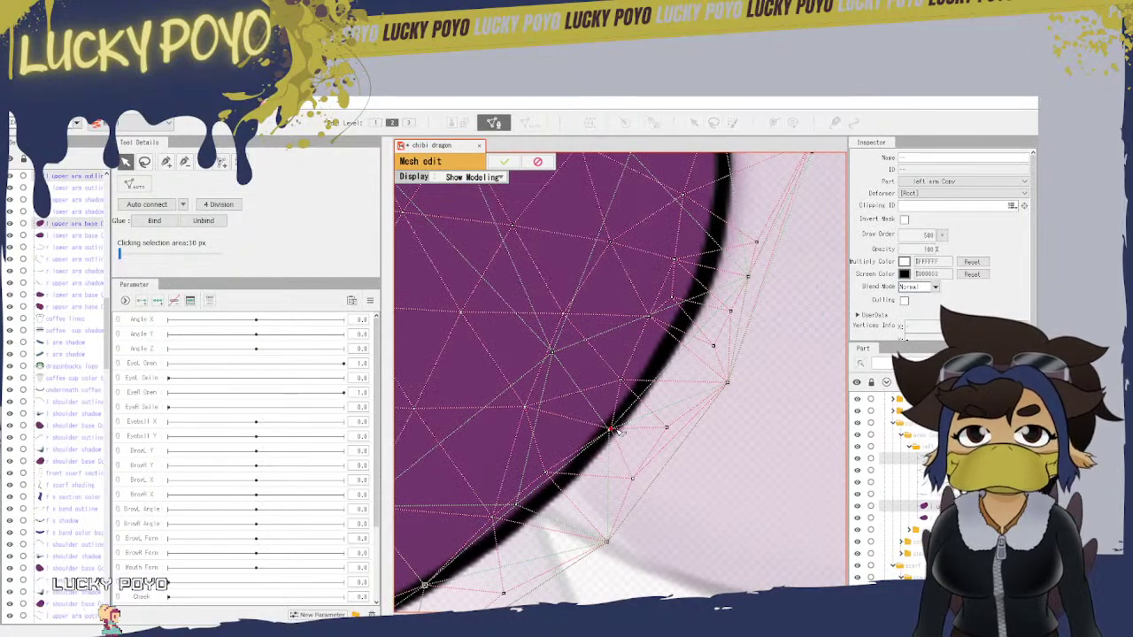
{"action": "left_click", "coordinate": [163, 222]}
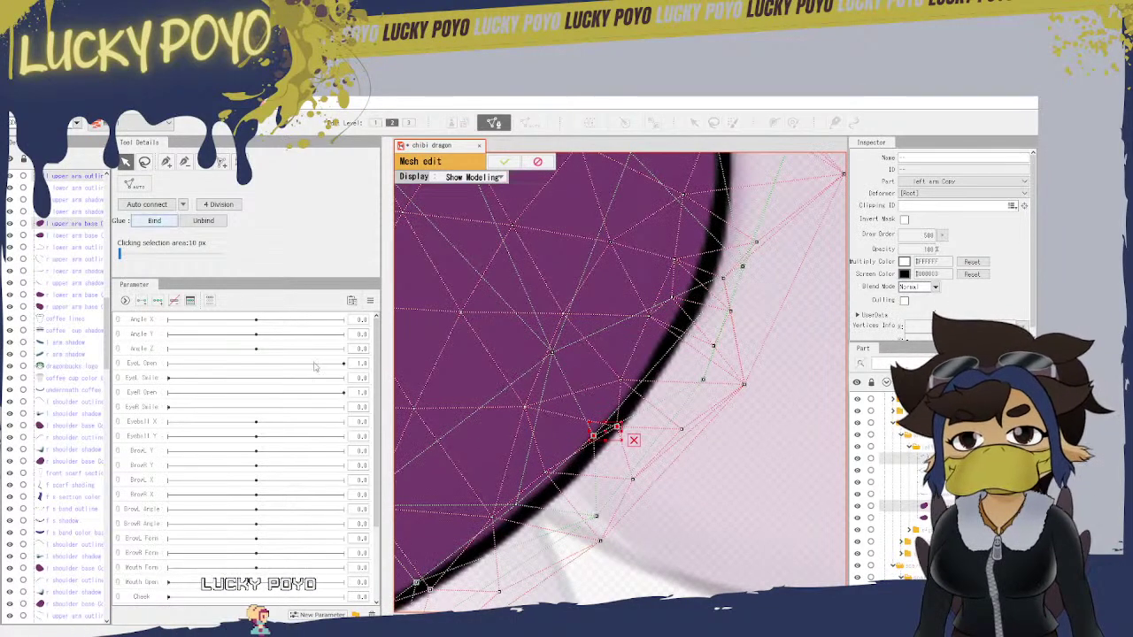
Step: Glue the next vertex pair down the lower-right curve and shift it slightly down and right onto the black line
{"action": "left_click", "coordinate": [543, 486]}
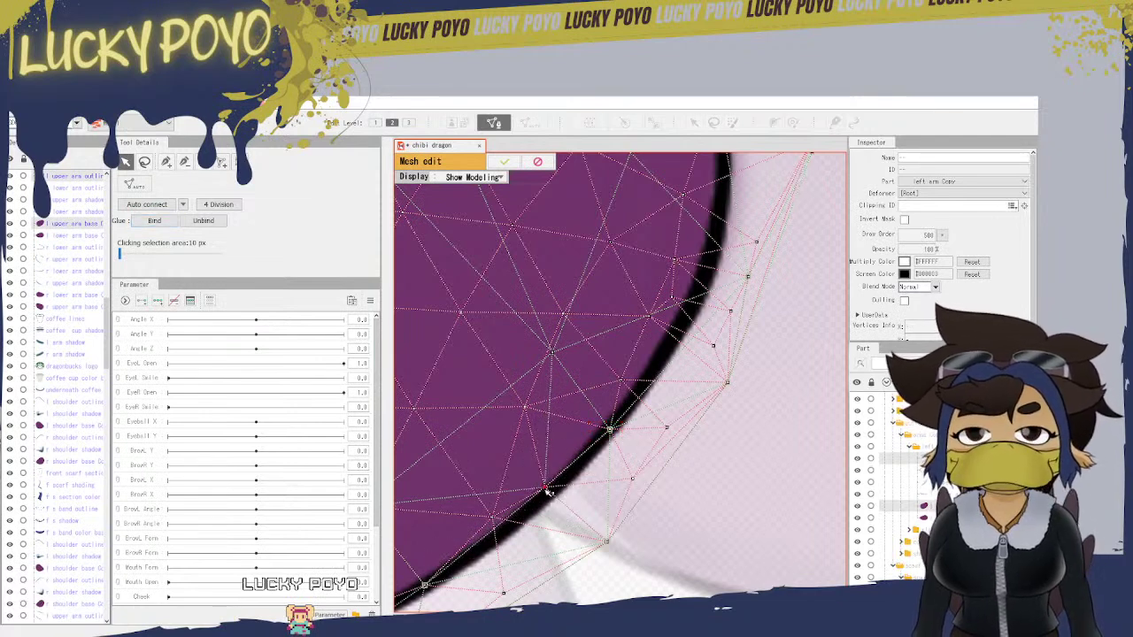
{"action": "left_click", "coordinate": [543, 486]}
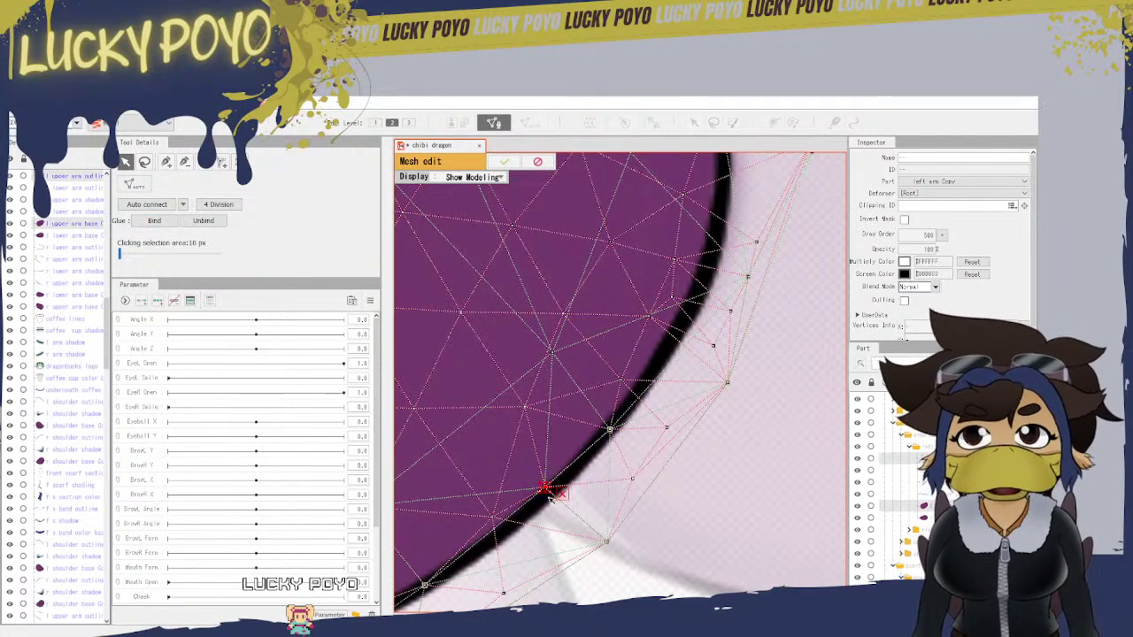
{"action": "left_click", "coordinate": [154, 221]}
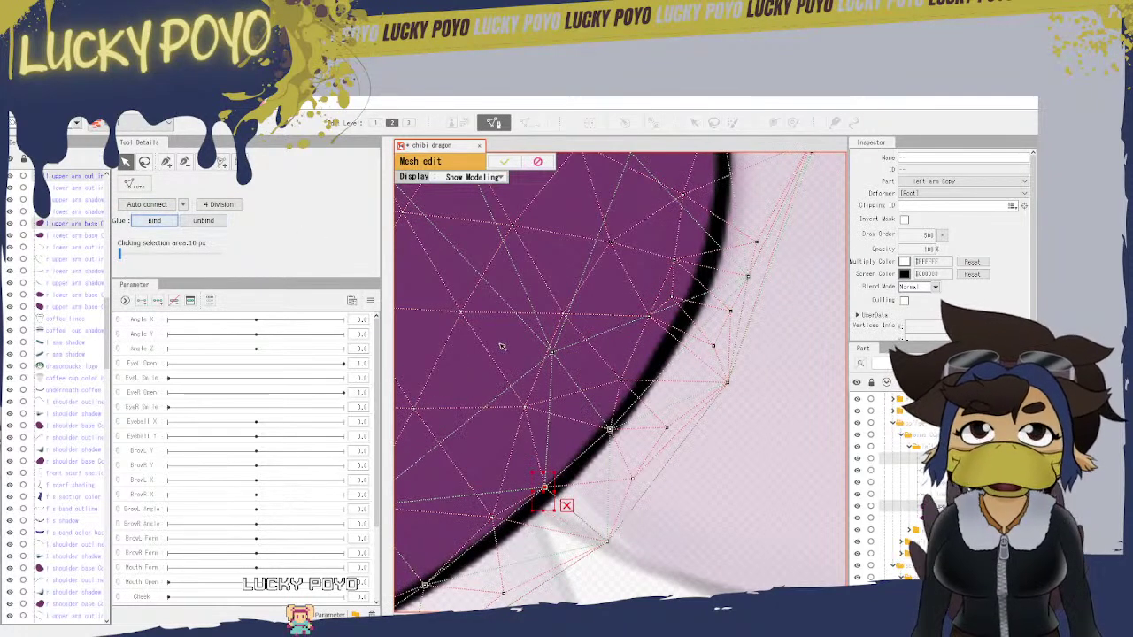
{"action": "left_click_drag", "start_coordinate": [585, 497], "coordinate": [694, 333]}
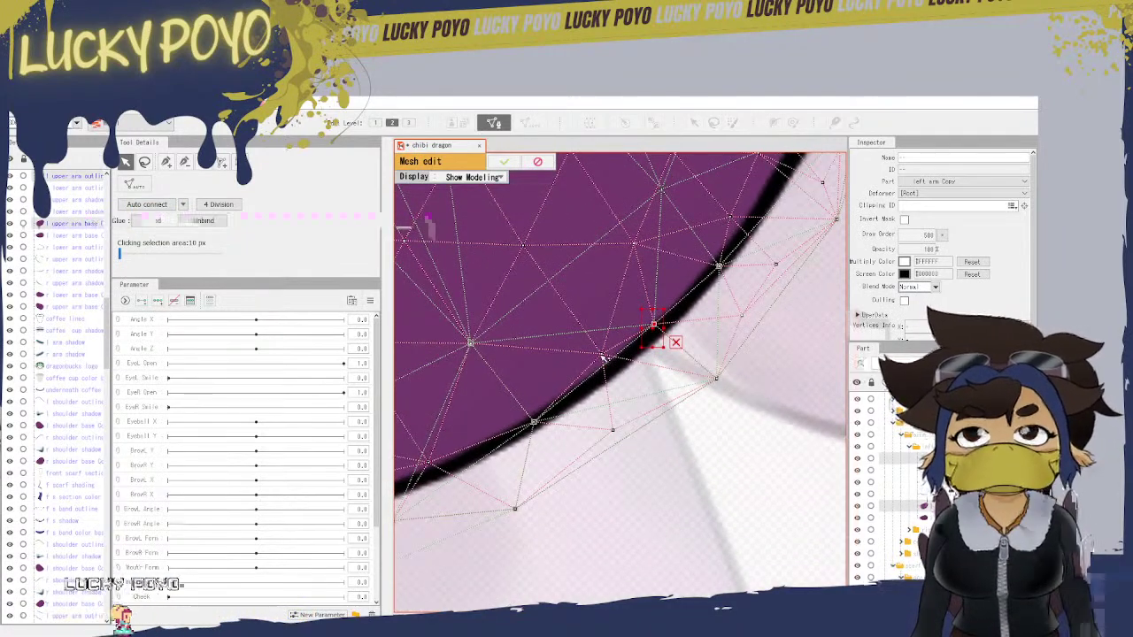
{"action": "left_click_drag", "start_coordinate": [653, 325], "coordinate": [661, 333]}
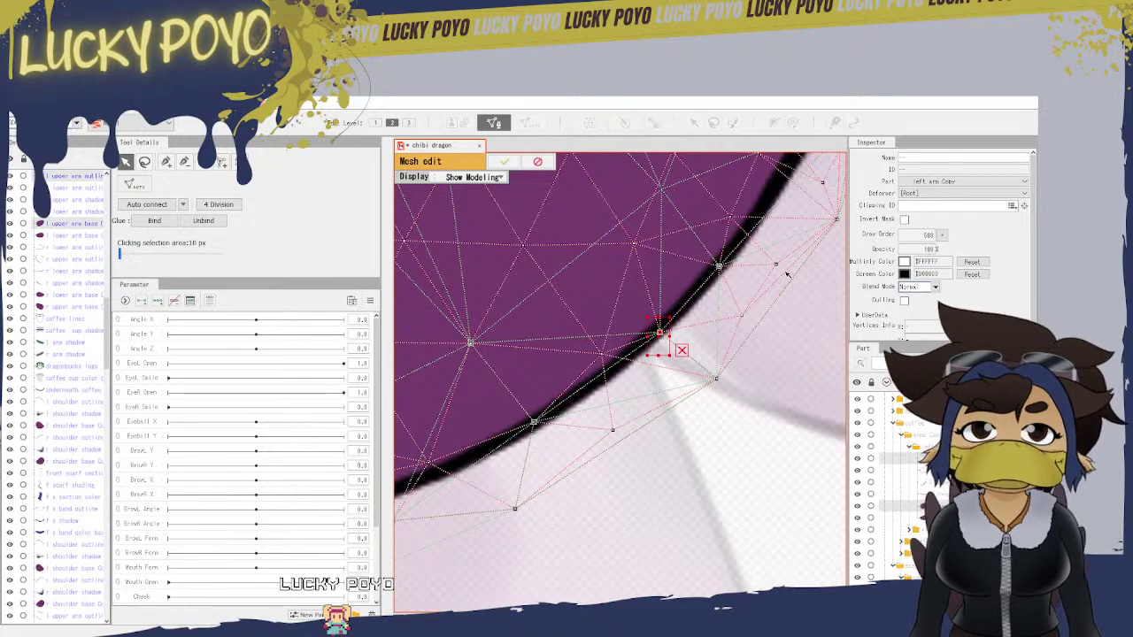
Step: Try to glue the vertex pair outside the arm's right edge and move it up and to the right
{"action": "left_click_drag", "start_coordinate": [786, 274], "coordinate": [670, 456]}
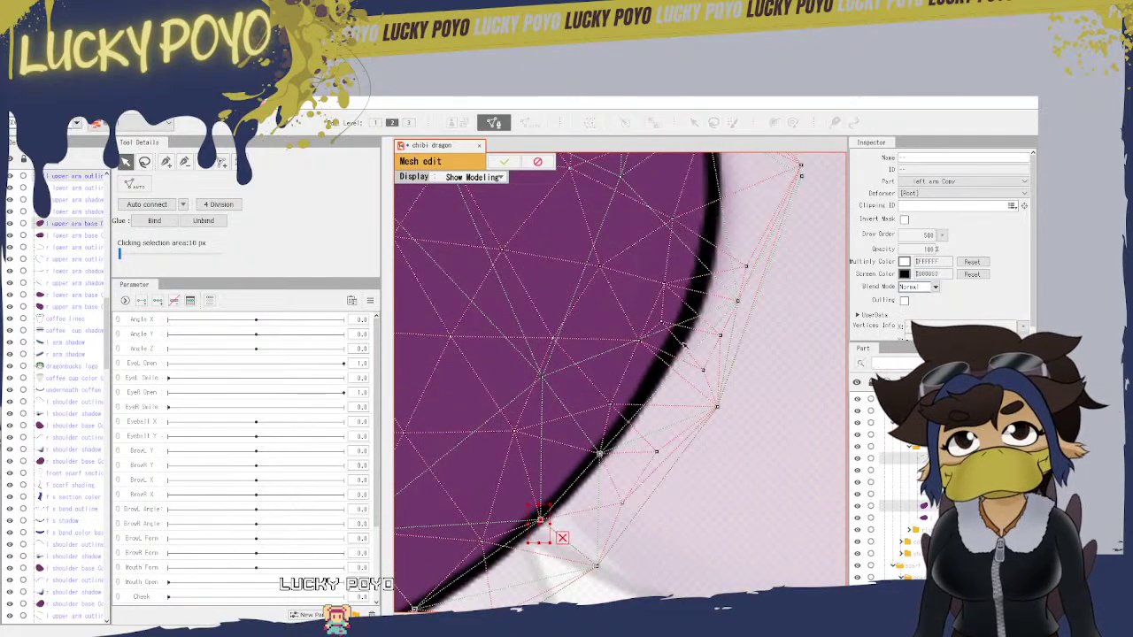
{"action": "left_click_drag", "start_coordinate": [710, 283], "coordinate": [680, 468]}
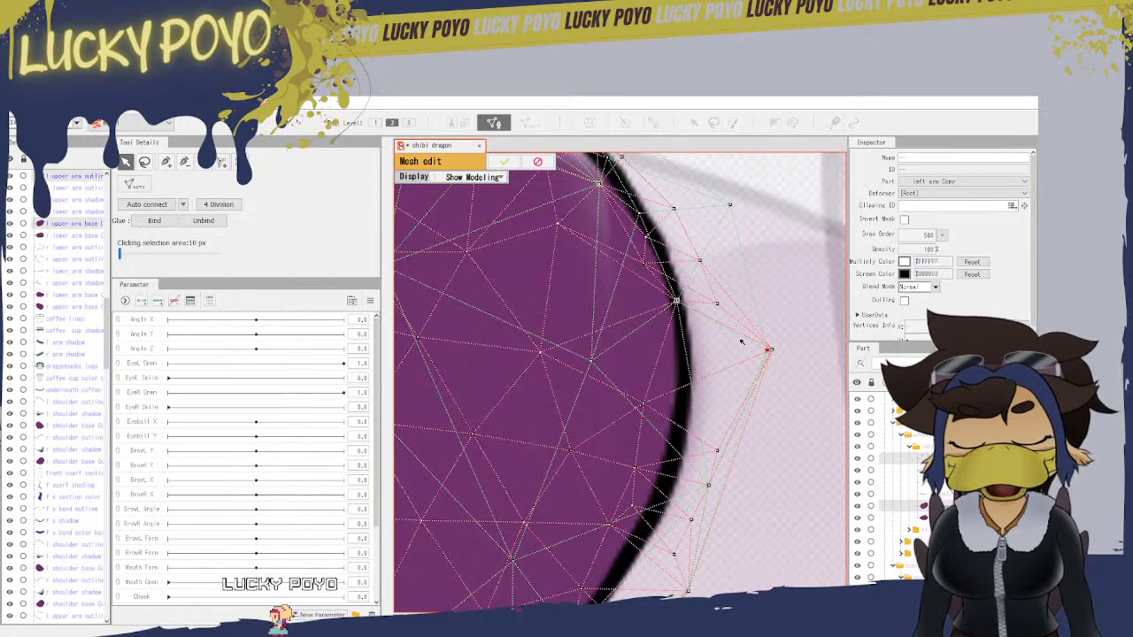
{"action": "left_click_drag", "start_coordinate": [738, 337], "coordinate": [807, 370]}
{"action": "left_click", "coordinate": [155, 221]}
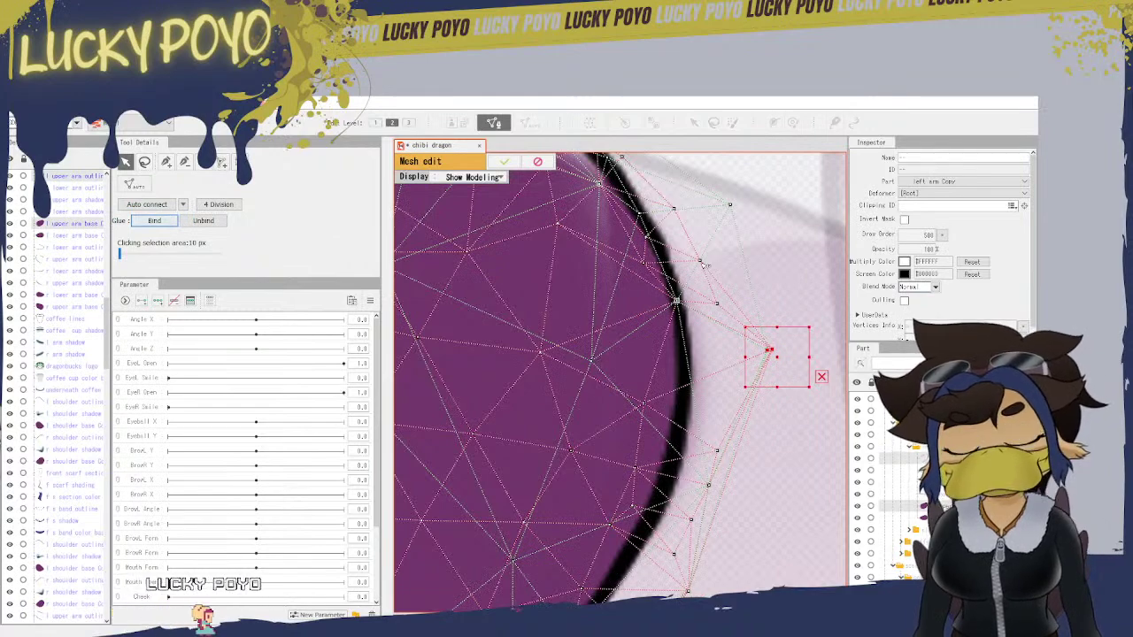
{"action": "left_click_drag", "start_coordinate": [785, 340], "coordinate": [810, 352]}
{"action": "left_click_drag", "start_coordinate": [730, 265], "coordinate": [790, 298]}
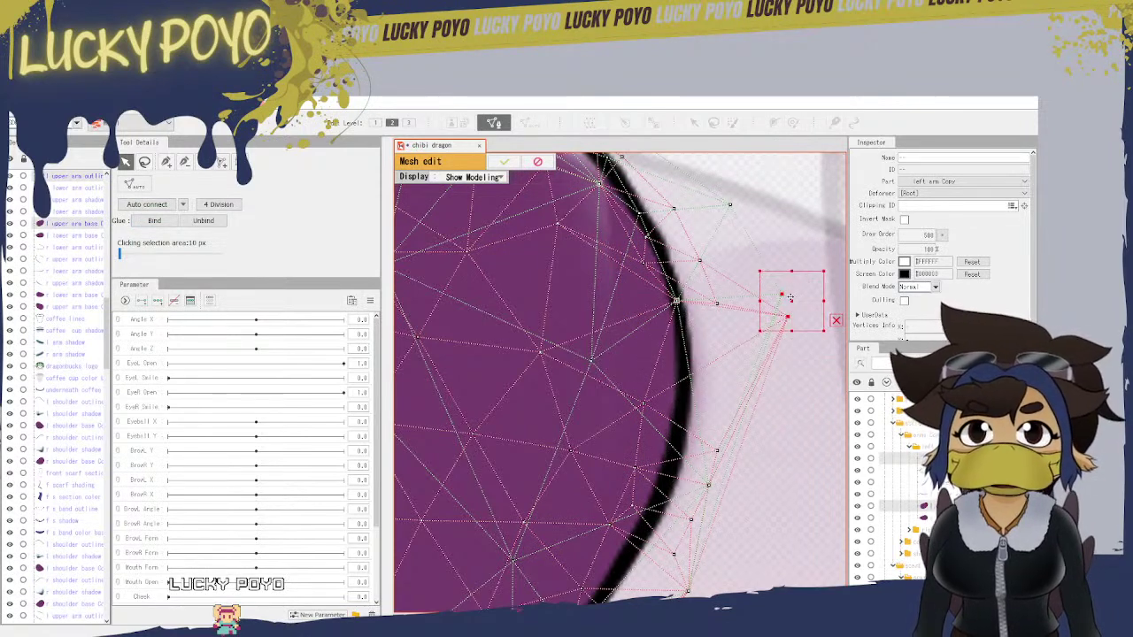
Step: Delete the two stray vertices outside the arm's right edge from the base and outline meshes
{"action": "left_click", "coordinate": [184, 161]}
{"action": "left_click", "coordinate": [784, 297]}
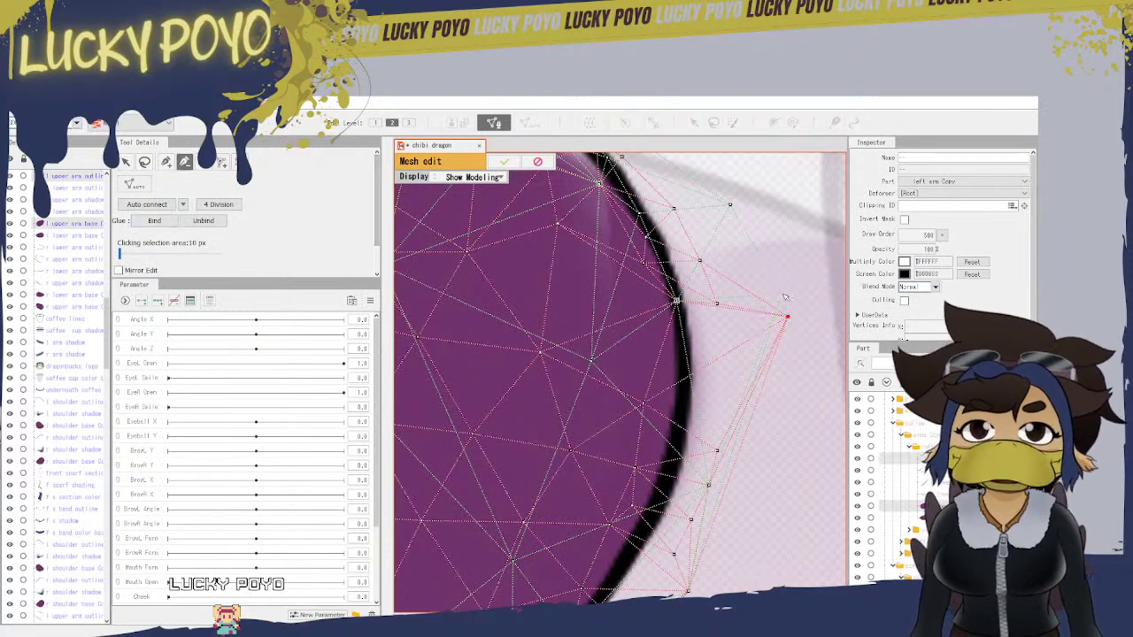
{"action": "key", "text": "Delete"}
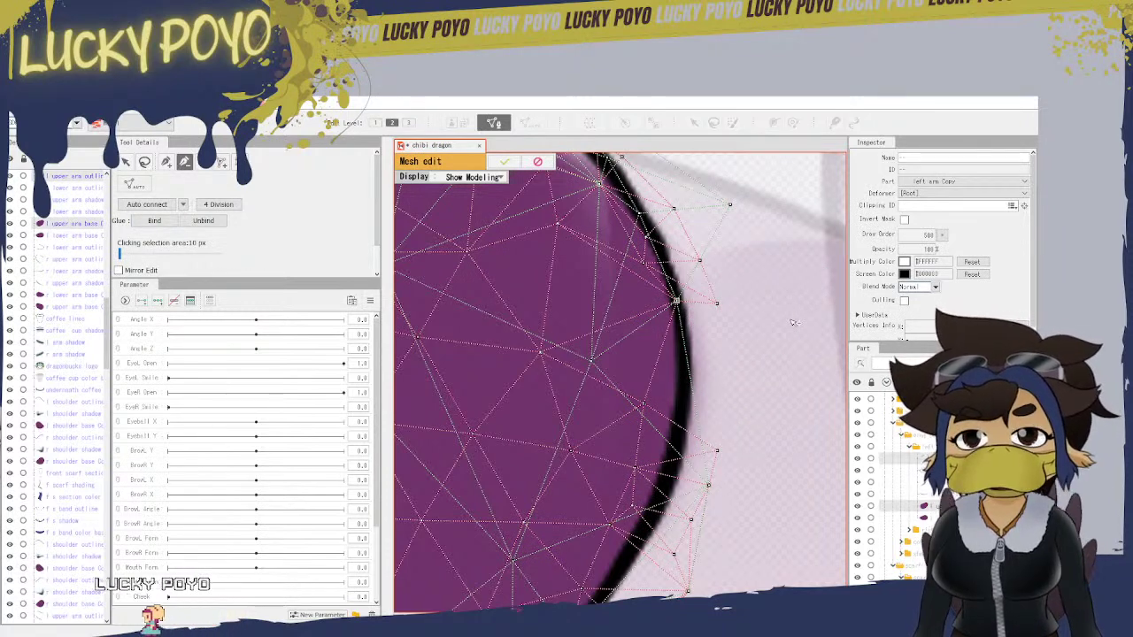
Step: Apply the mesh edit and reopen mesh editing for the upper arm base alone
{"action": "left_click", "coordinate": [166, 162]}
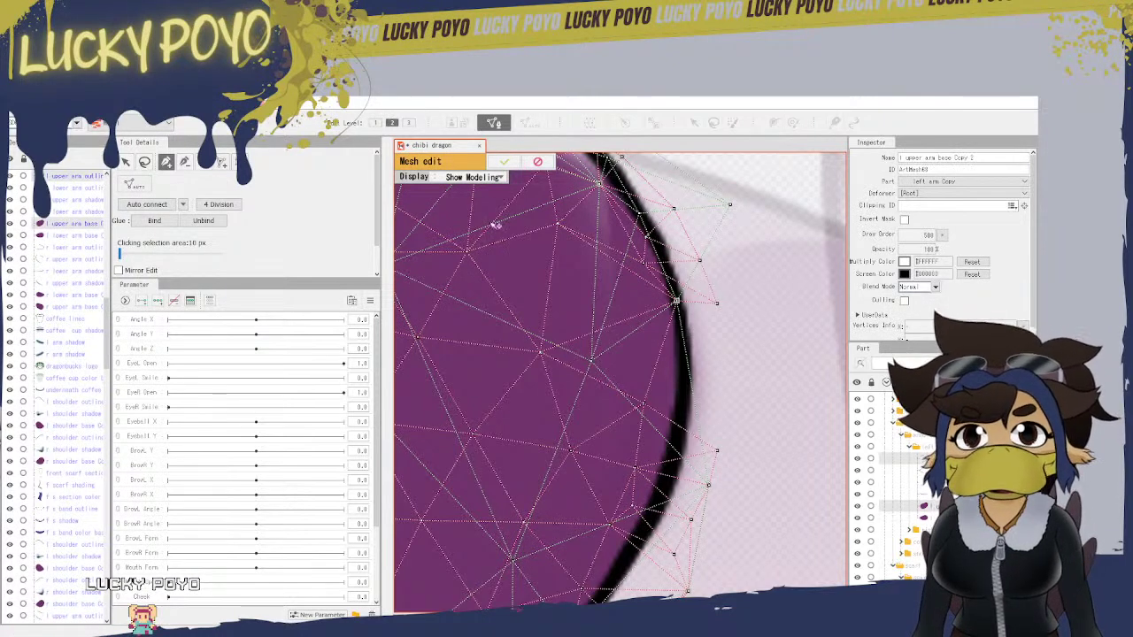
{"action": "left_click", "coordinate": [500, 161]}
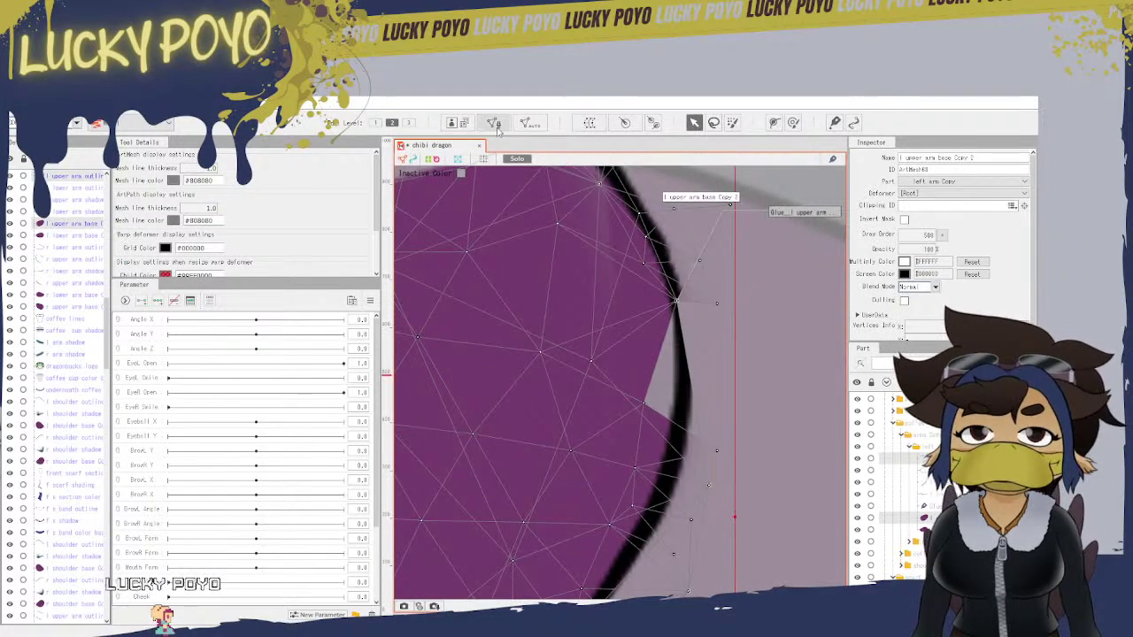
{"action": "double_click", "coordinate": [632, 244]}
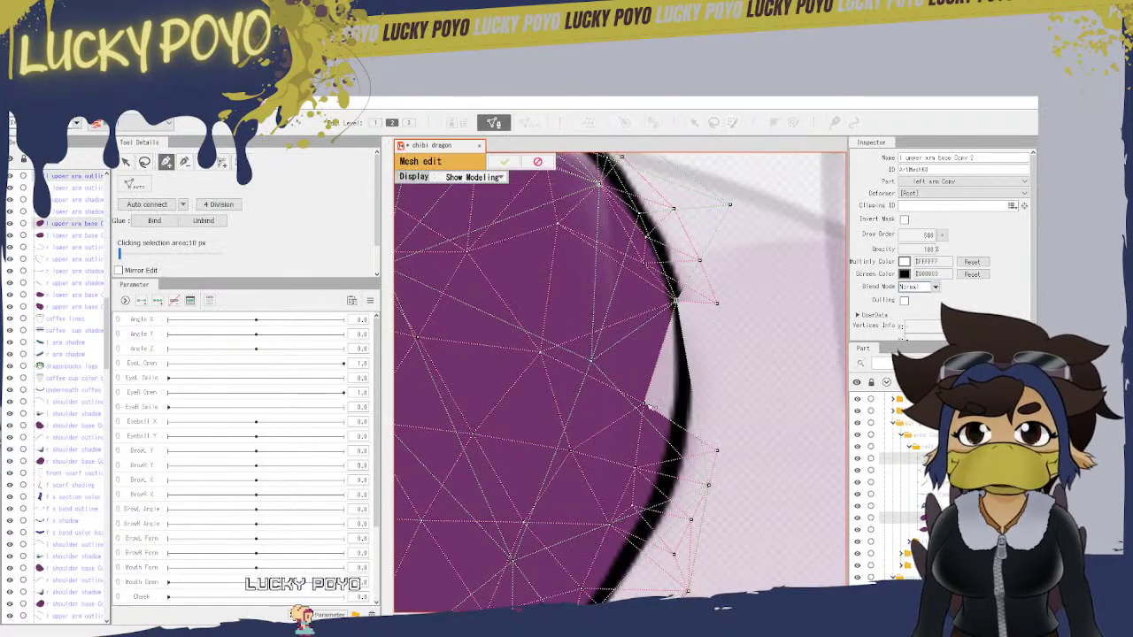
{"action": "left_click", "coordinate": [503, 161]}
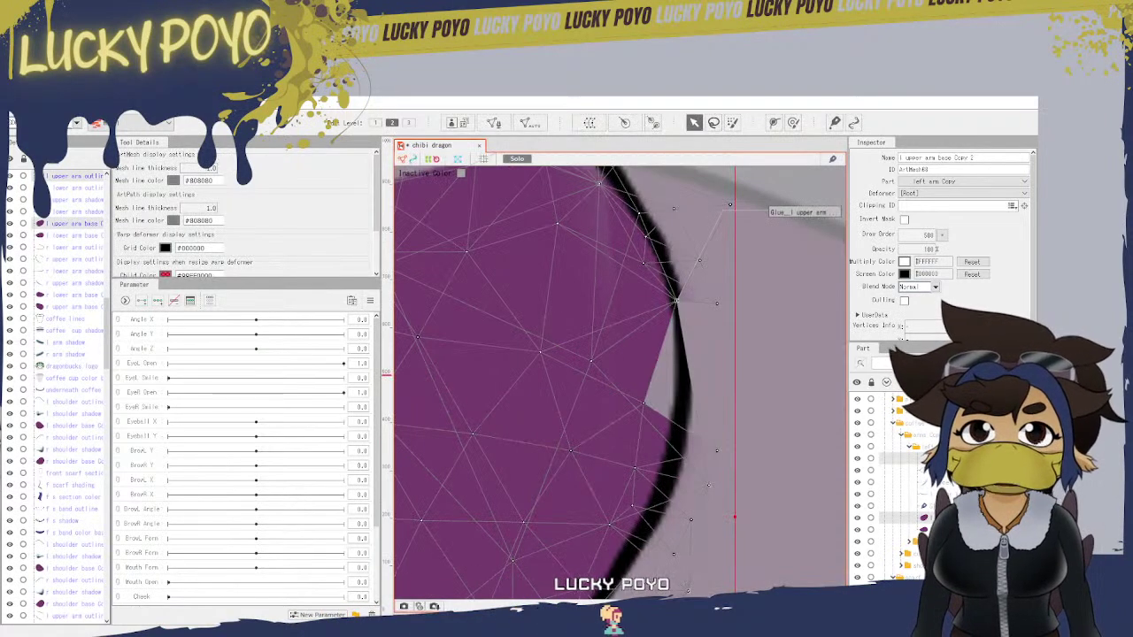
{"action": "left_click", "coordinate": [568, 365]}
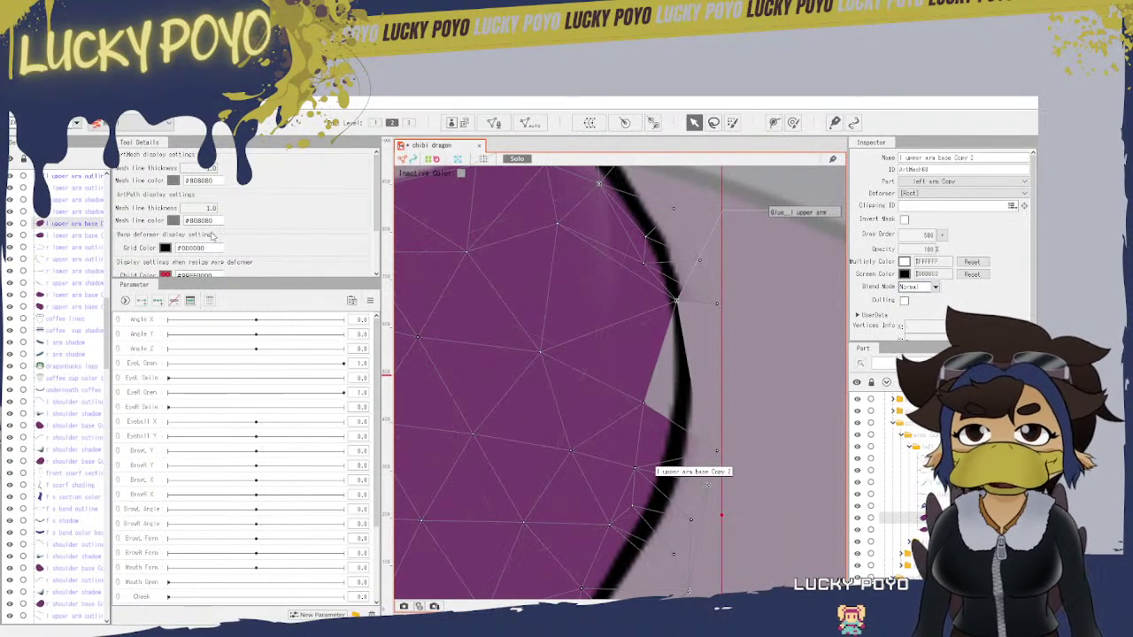
{"action": "left_click", "coordinate": [493, 123]}
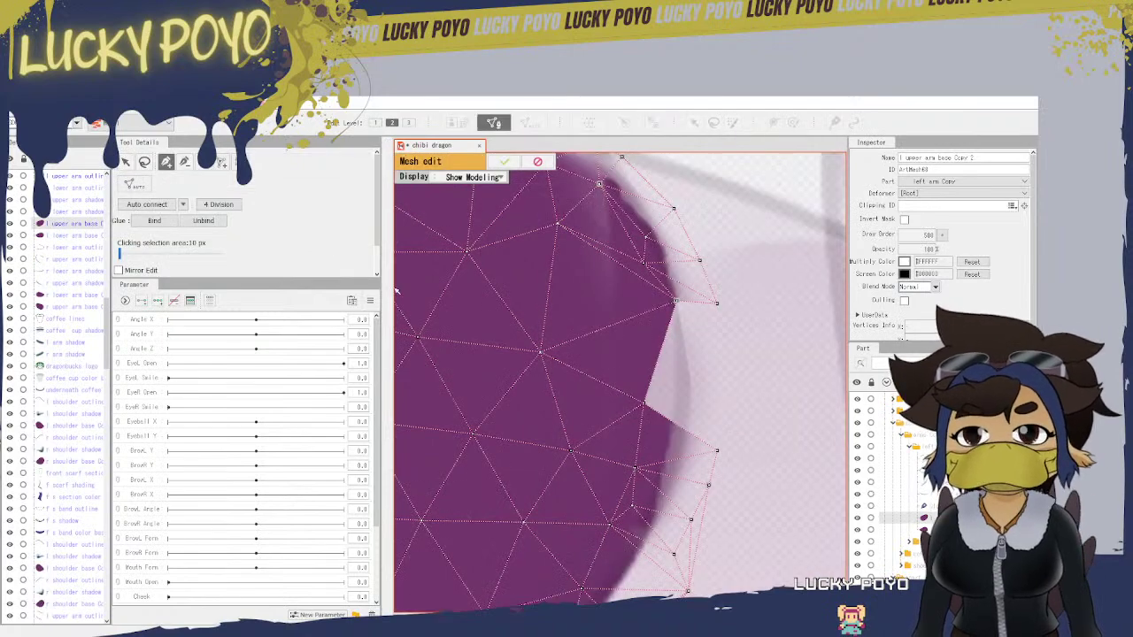
{"action": "left_click", "coordinate": [184, 161]}
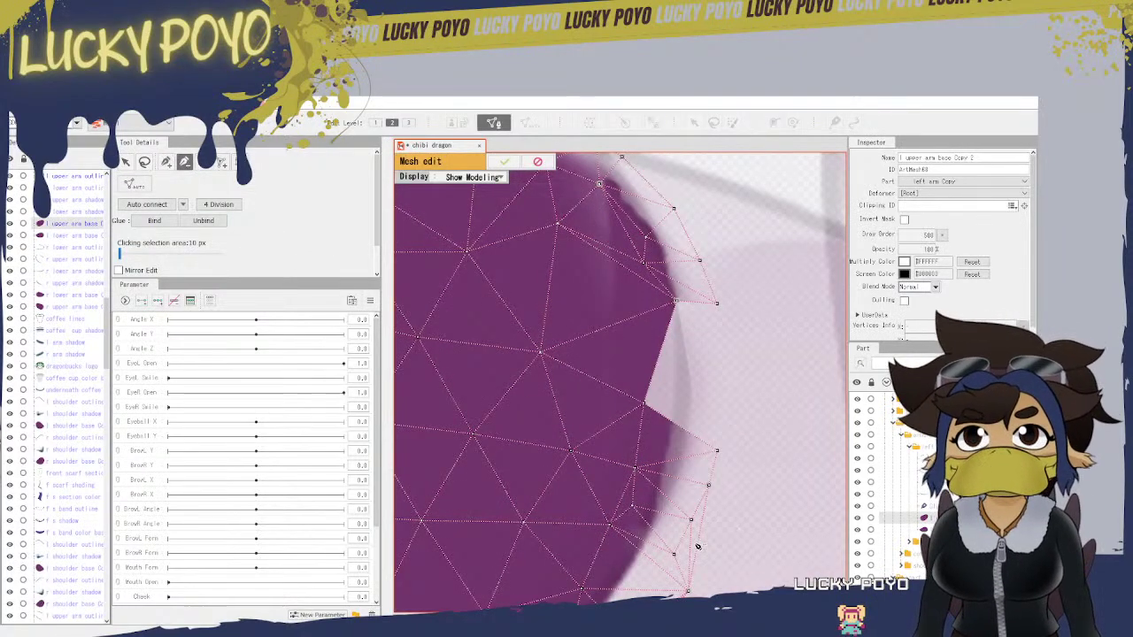
{"action": "left_click_drag", "start_coordinate": [707, 541], "coordinate": [634, 412]}
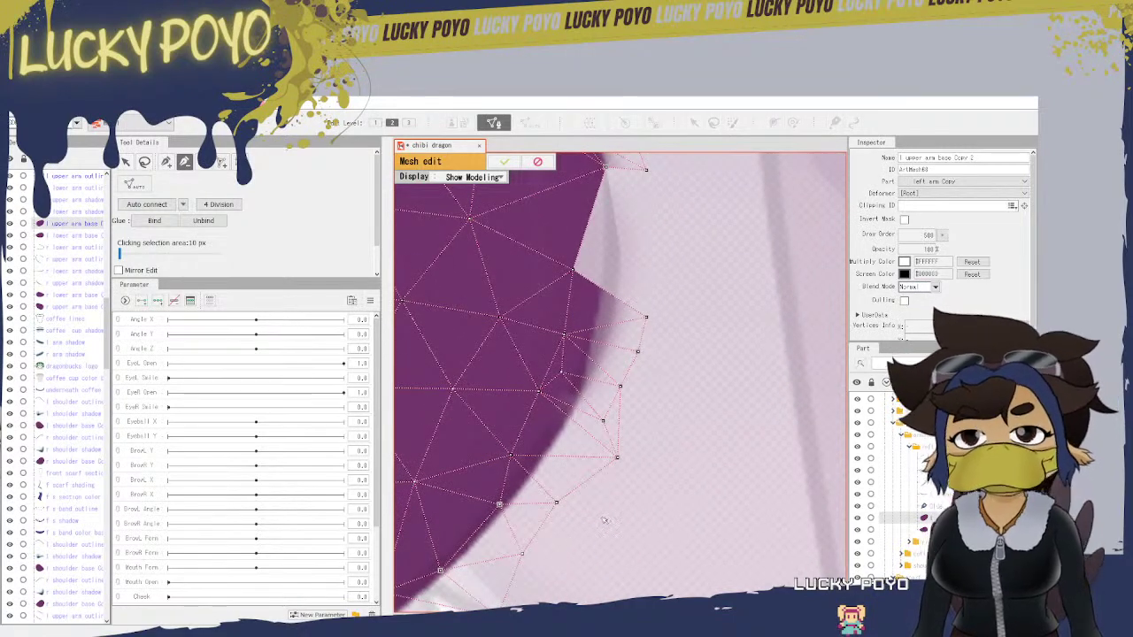
{"action": "left_click_drag", "start_coordinate": [603, 520], "coordinate": [732, 377]}
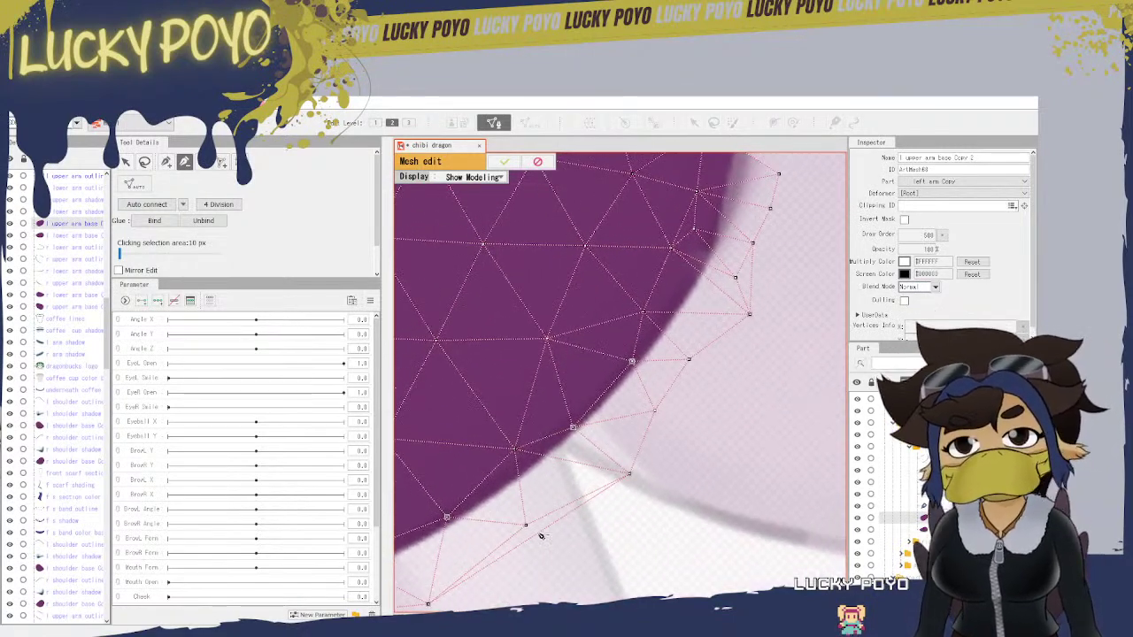
{"action": "scroll", "coordinate": [755, 347], "scroll_direction": "down", "scroll_amount": 2}
{"action": "left_click_drag", "start_coordinate": [786, 294], "coordinate": [593, 578]}
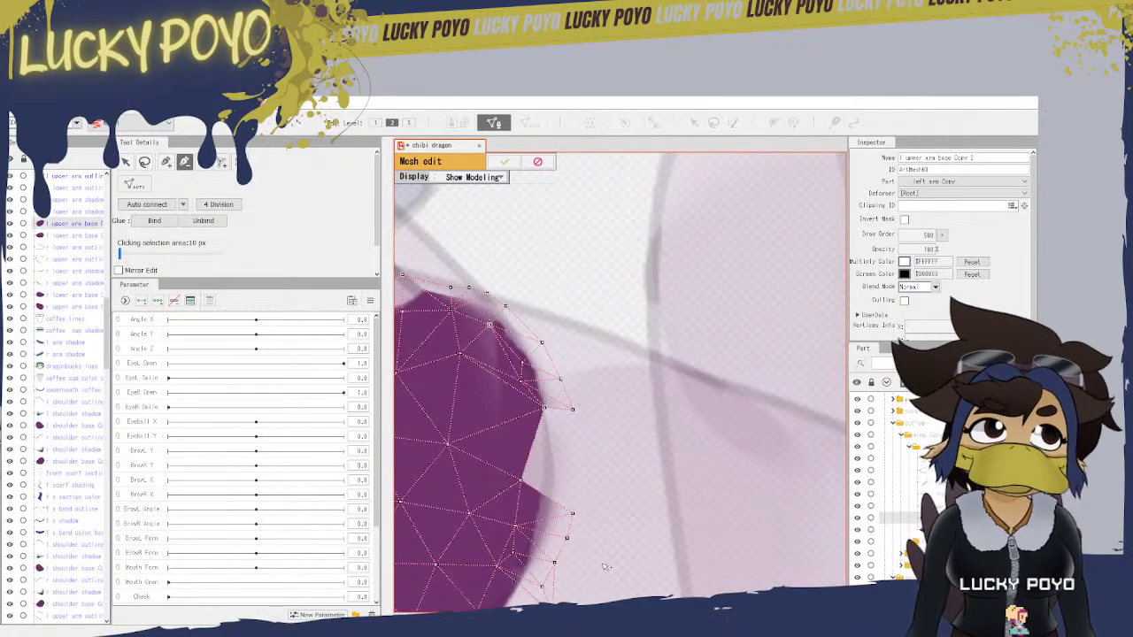
{"action": "left_click", "coordinate": [165, 163]}
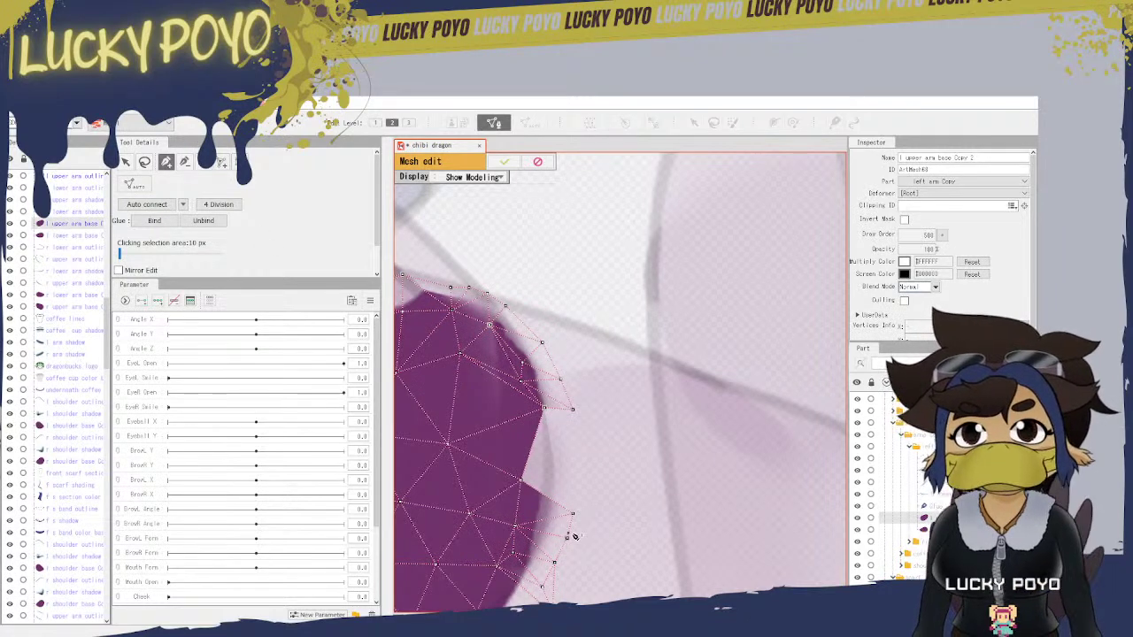
{"action": "left_click", "coordinate": [184, 163]}
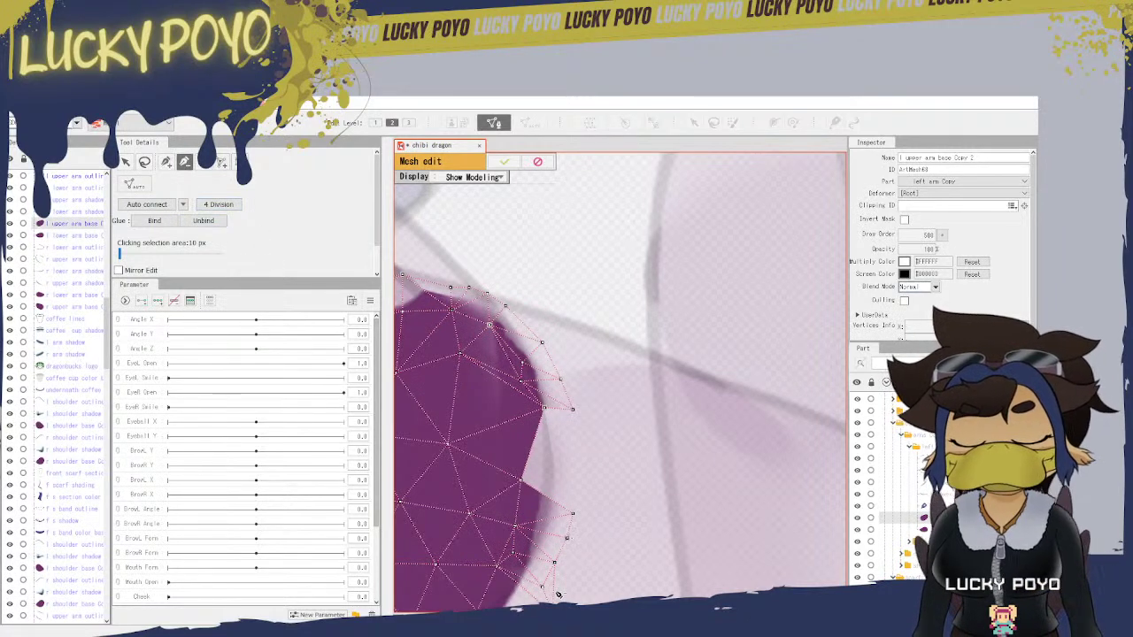
{"action": "left_click", "coordinate": [126, 163]}
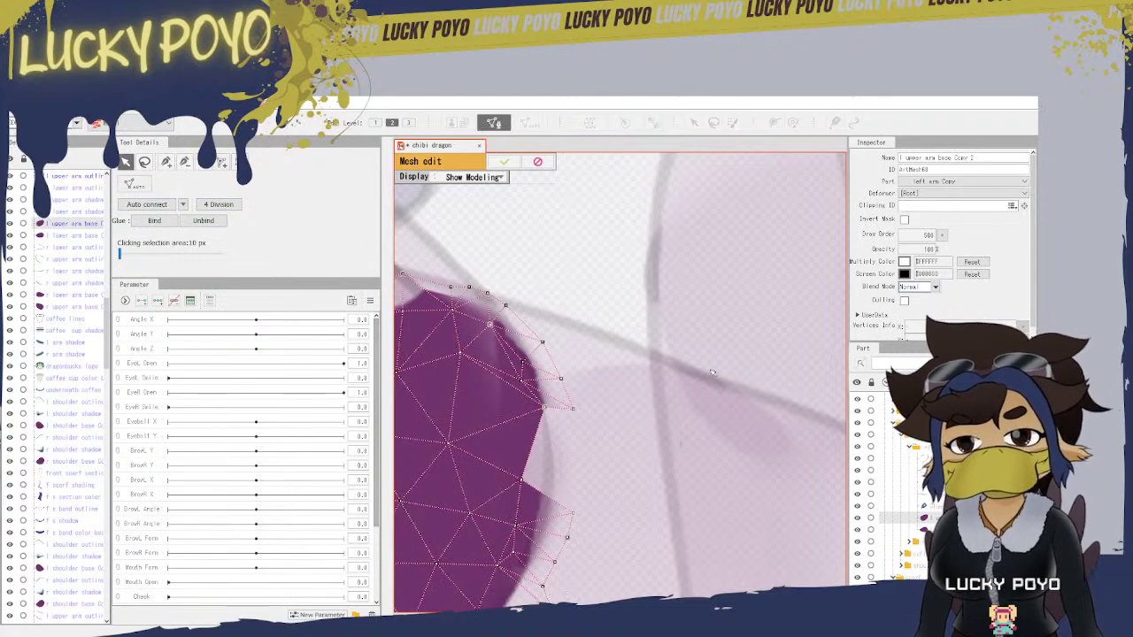
Step: Erase the two outer base mesh vertices beside the arm's lower-right curve, below the gap
{"action": "scroll", "coordinate": [734, 343], "scroll_direction": "up", "scroll_amount": 2}
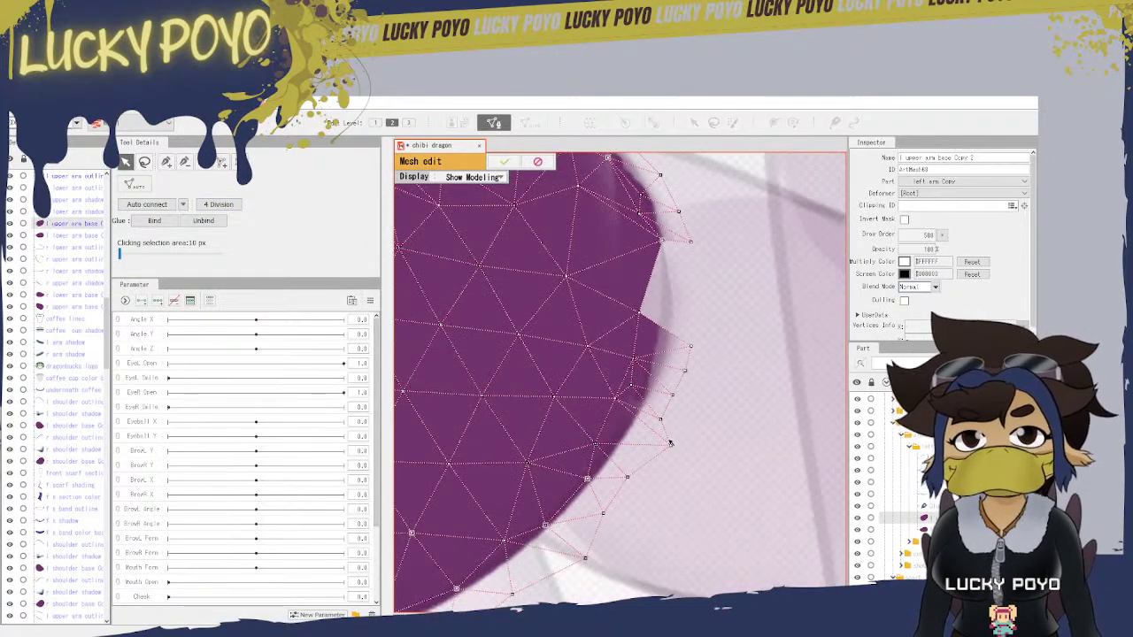
{"action": "left_click_drag", "start_coordinate": [663, 420], "coordinate": [683, 410]}
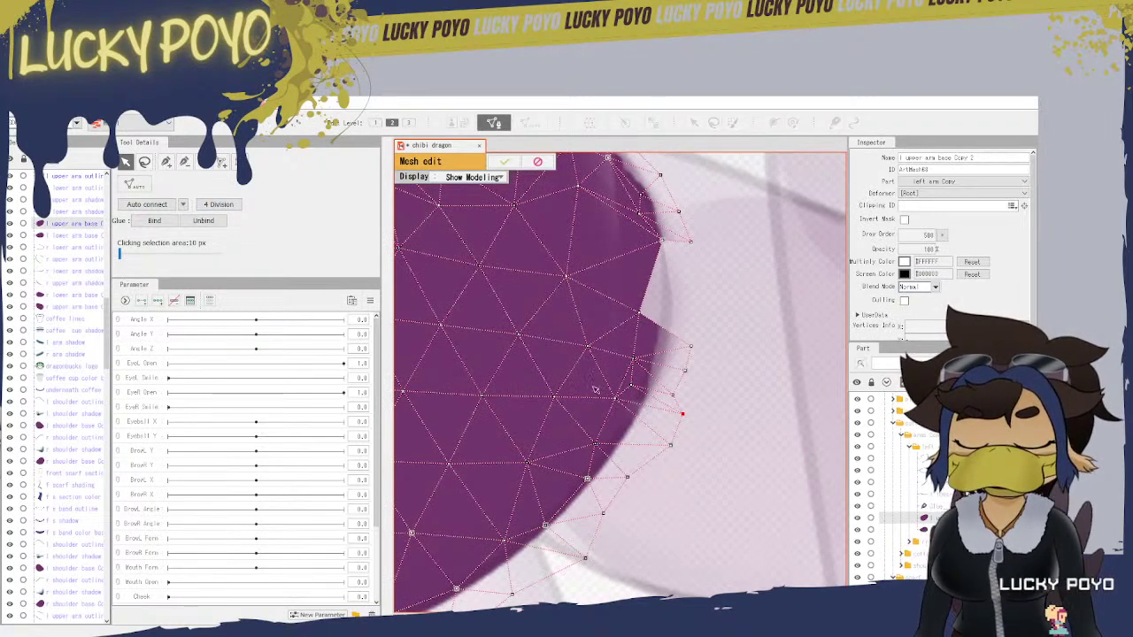
{"action": "left_click", "coordinate": [203, 162]}
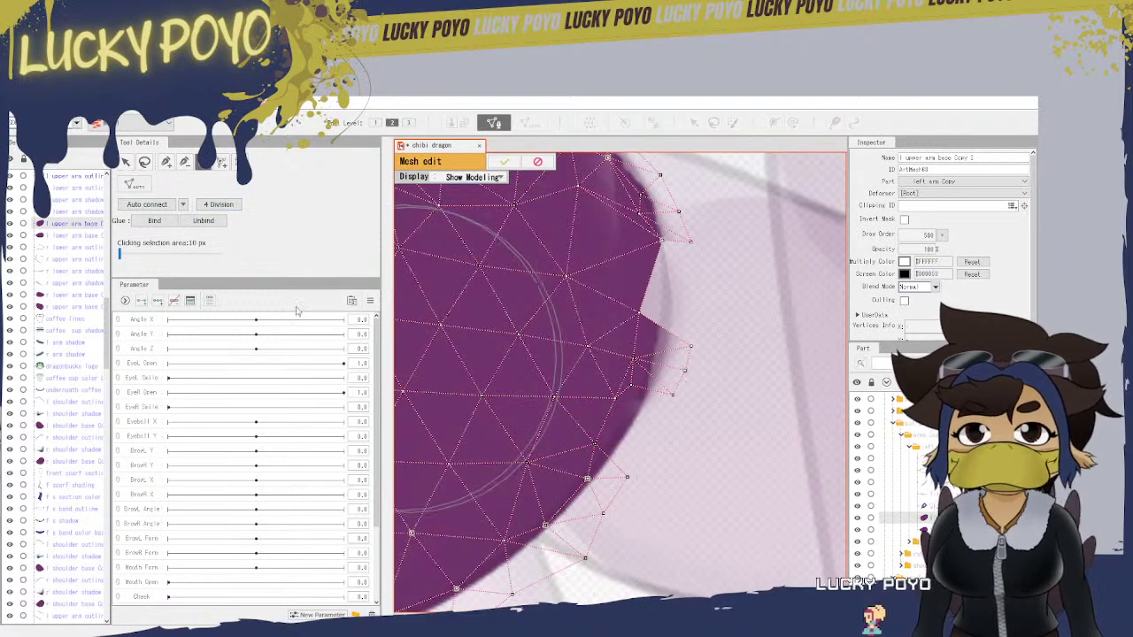
Step: Connect the outer base mesh vertices along the arm's lower-right curve and link them inward to the nearest interior vertex
{"action": "left_click", "coordinate": [165, 163]}
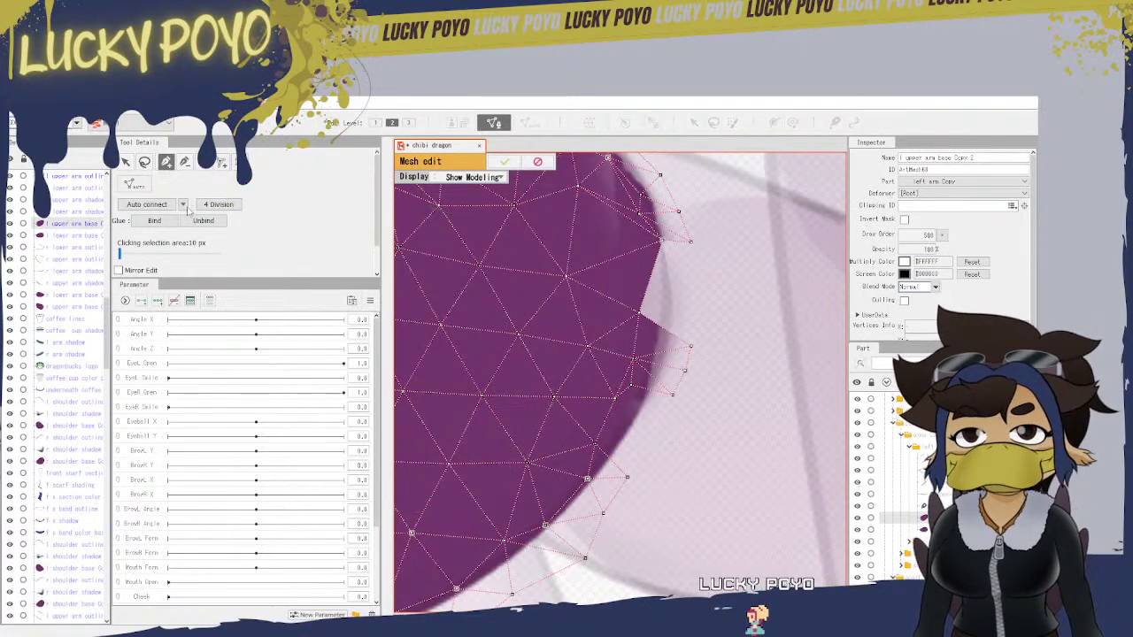
{"action": "left_click", "coordinate": [627, 478]}
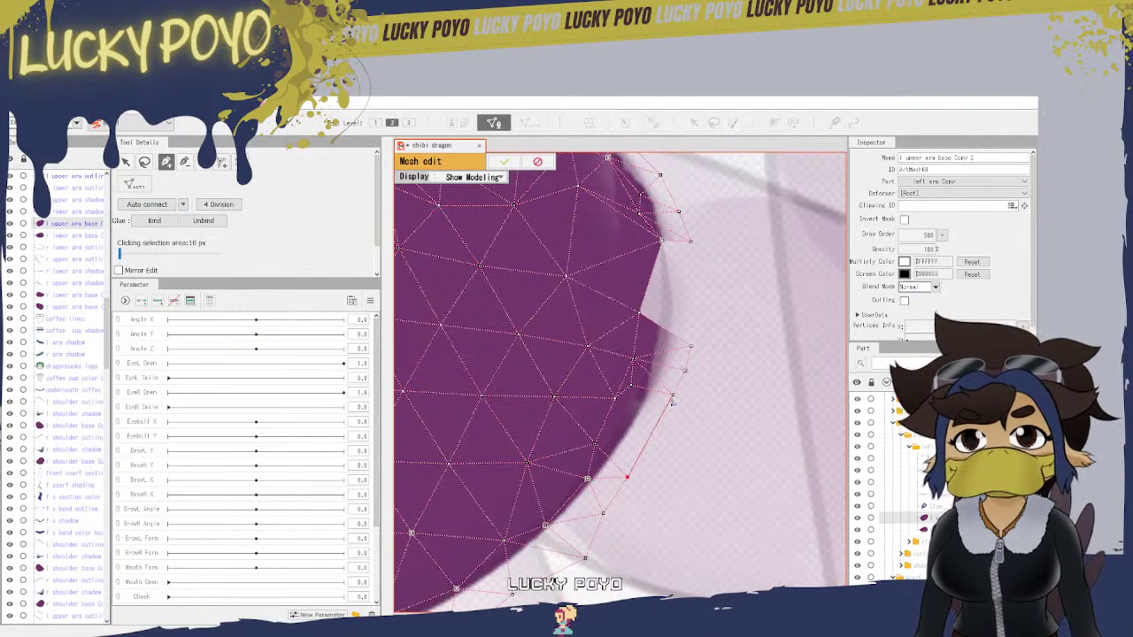
{"action": "left_click", "coordinate": [672, 394]}
{"action": "left_click", "coordinate": [616, 399]}
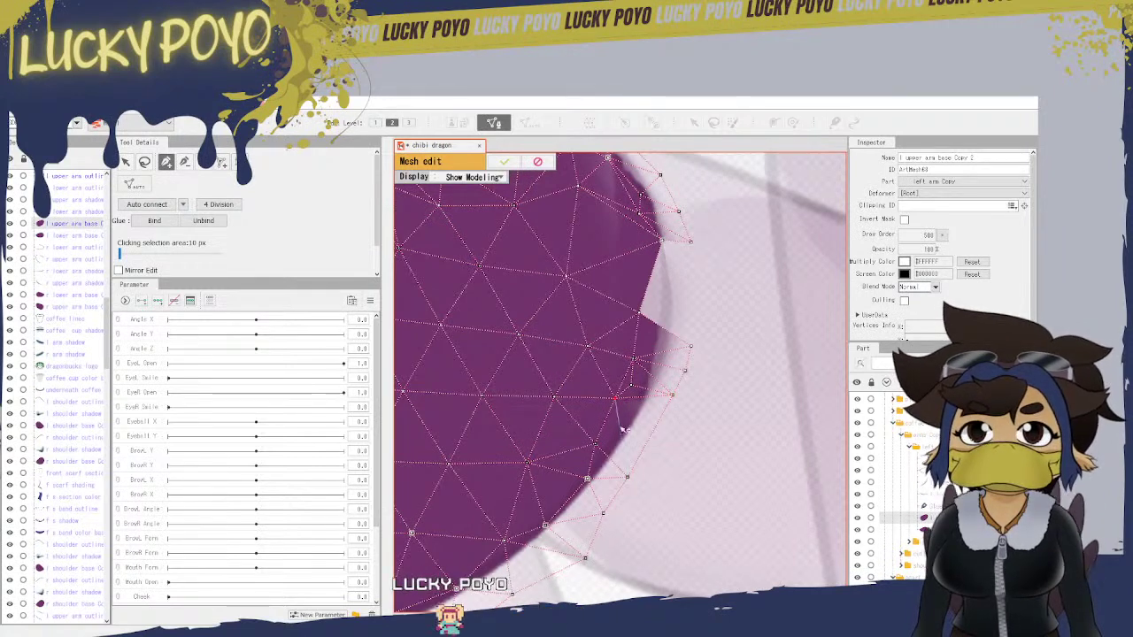
Step: Erase the surplus vertices below the gap and connect the outer vertices upward across the gap on the arm's right side
{"action": "left_click", "coordinate": [184, 163]}
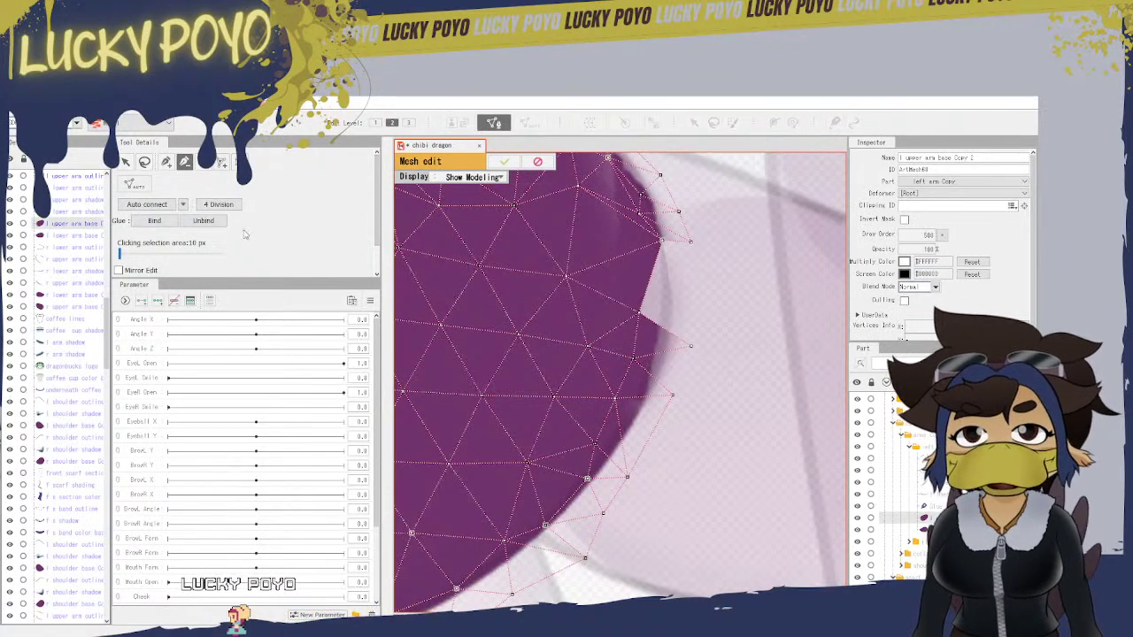
{"action": "left_click", "coordinate": [166, 161]}
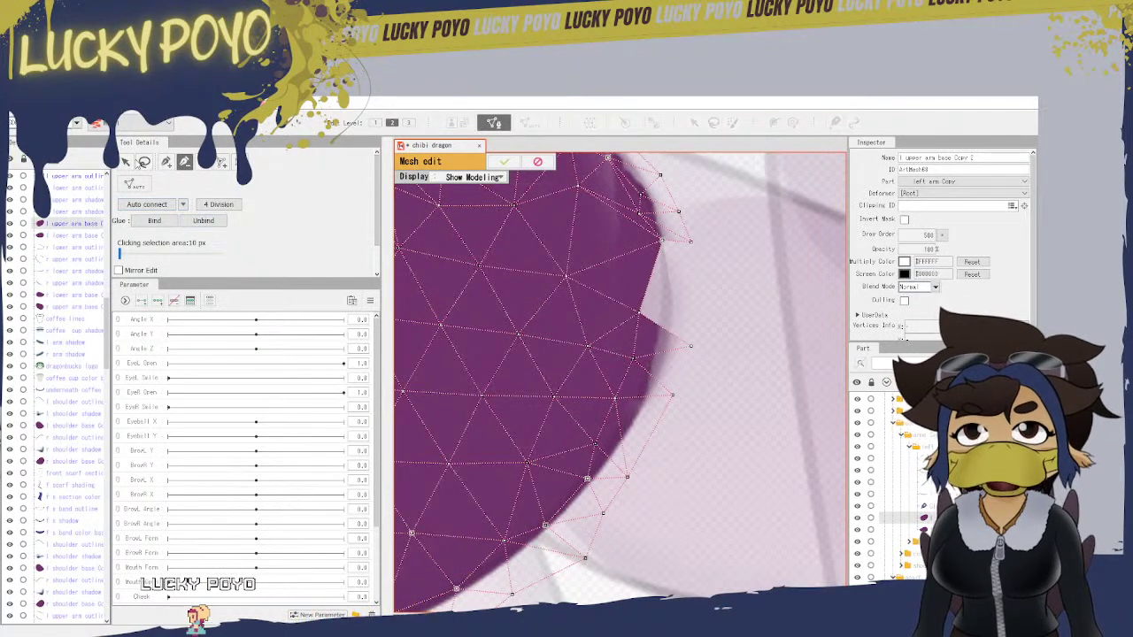
{"action": "left_click", "coordinate": [672, 395]}
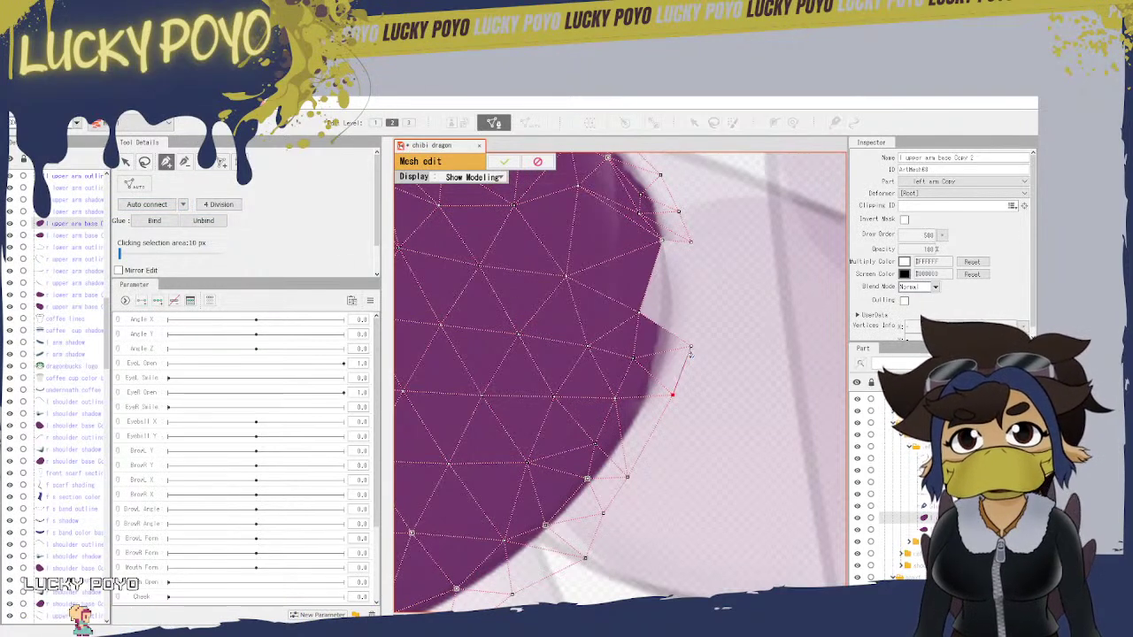
{"action": "left_click", "coordinate": [690, 347]}
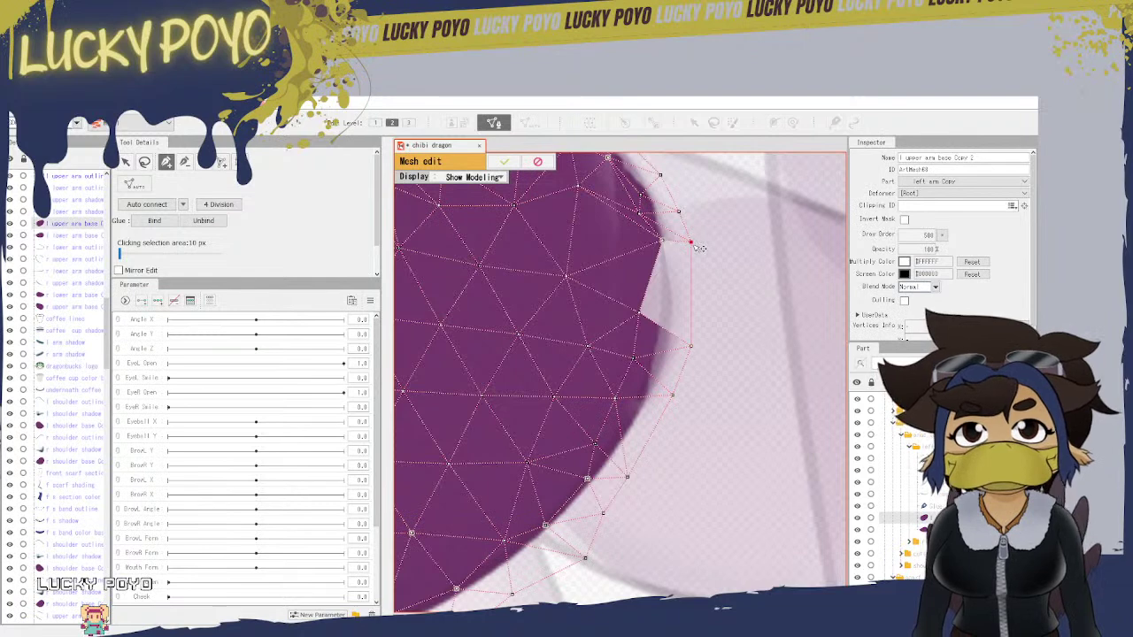
Step: Add a vertex inside the gap, connect it to the neighbouring interior vertex, and move it outward to the arm's edge
{"action": "left_click", "coordinate": [654, 270]}
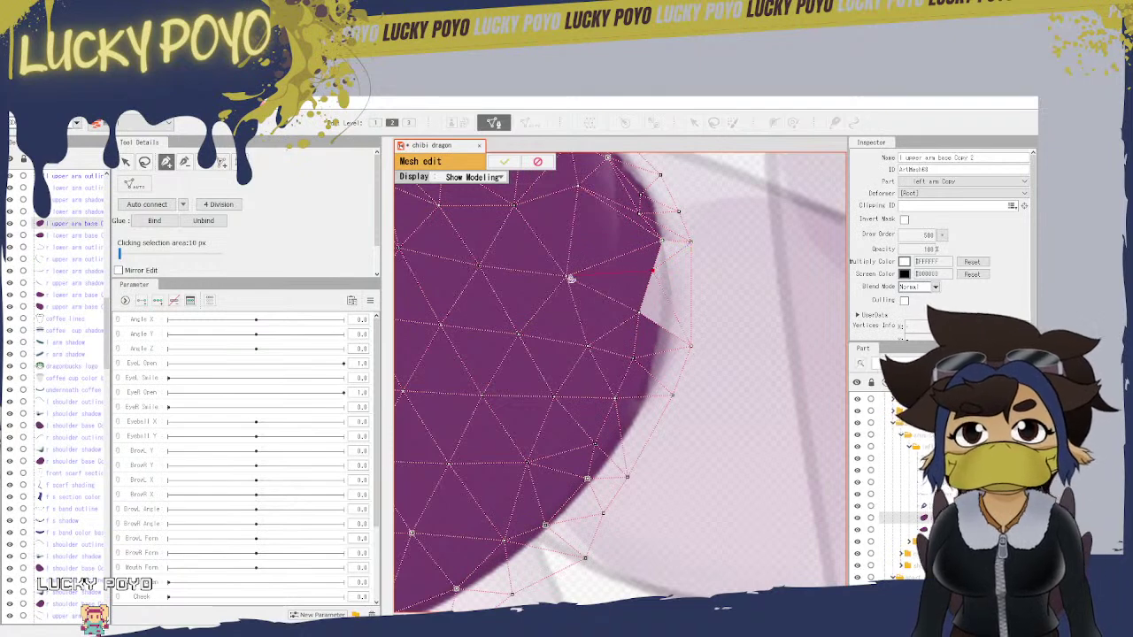
{"action": "left_click", "coordinate": [124, 161]}
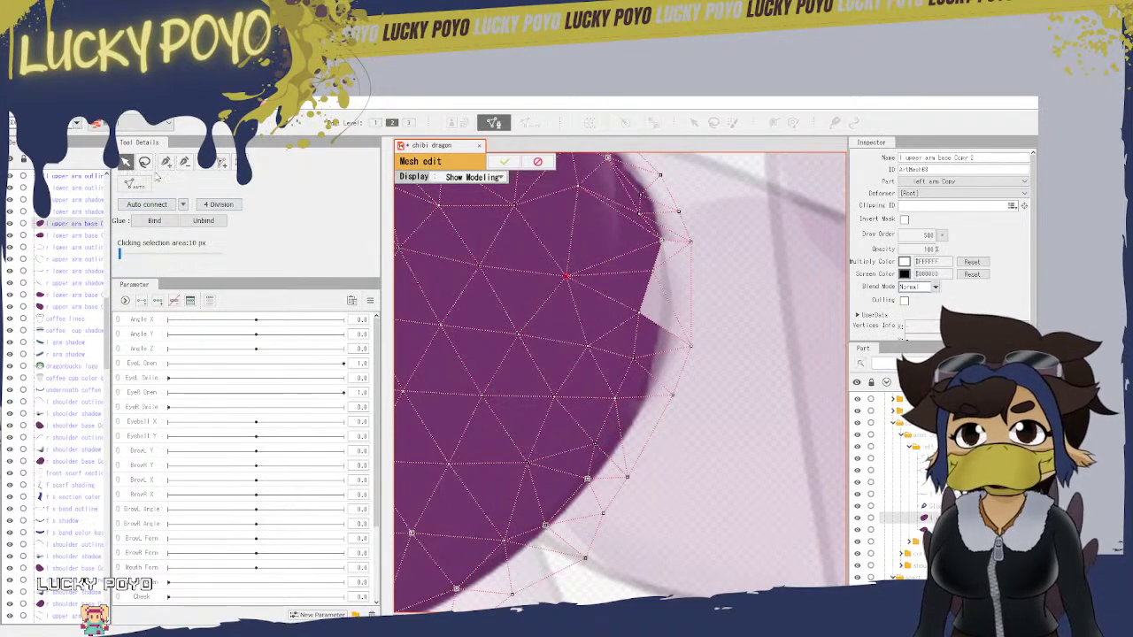
{"action": "left_click_drag", "start_coordinate": [665, 275], "coordinate": [677, 279]}
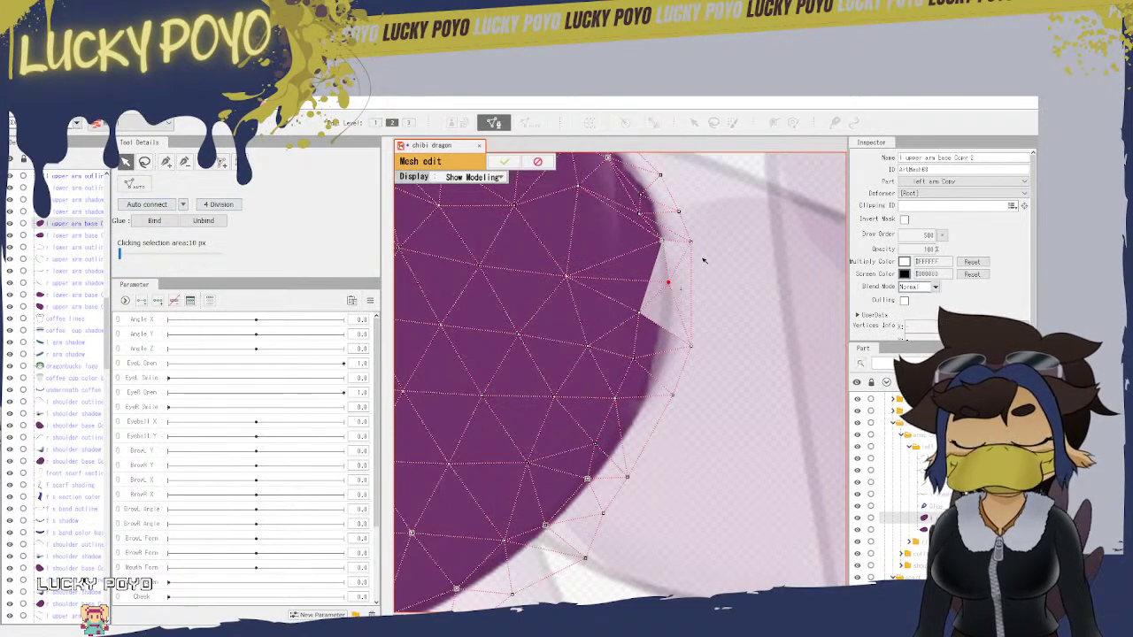
Step: Adjust the outer vertices beside the arm's upper-right curve and erase the crowded edges between them
{"action": "left_click_drag", "start_coordinate": [690, 241], "coordinate": [736, 342]}
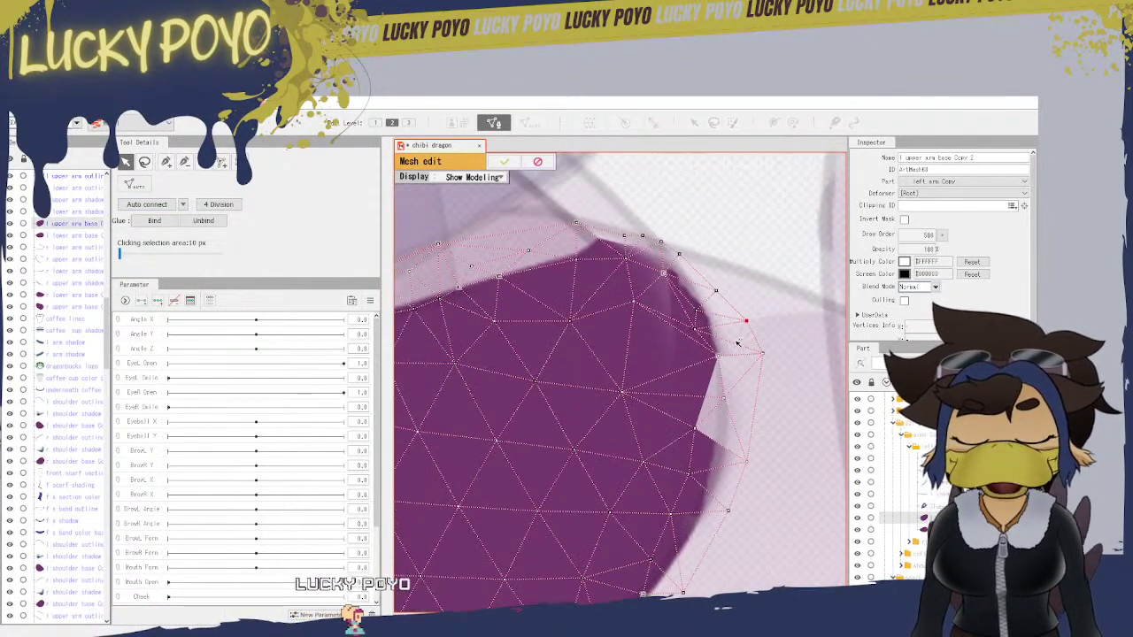
{"action": "left_click", "coordinate": [723, 273]}
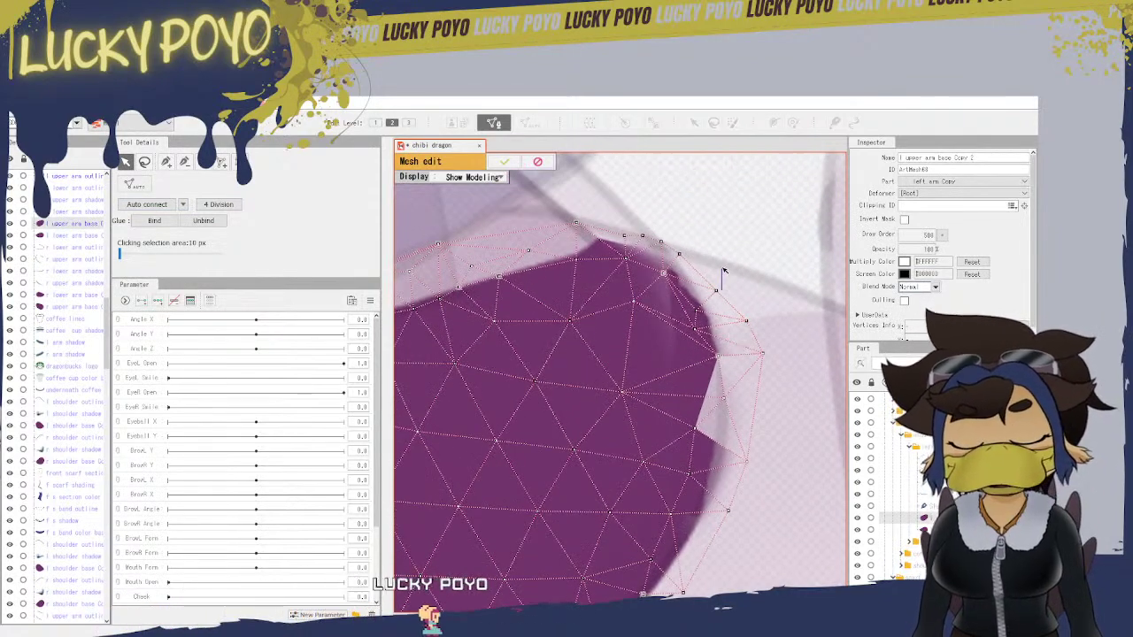
{"action": "left_click", "coordinate": [184, 162]}
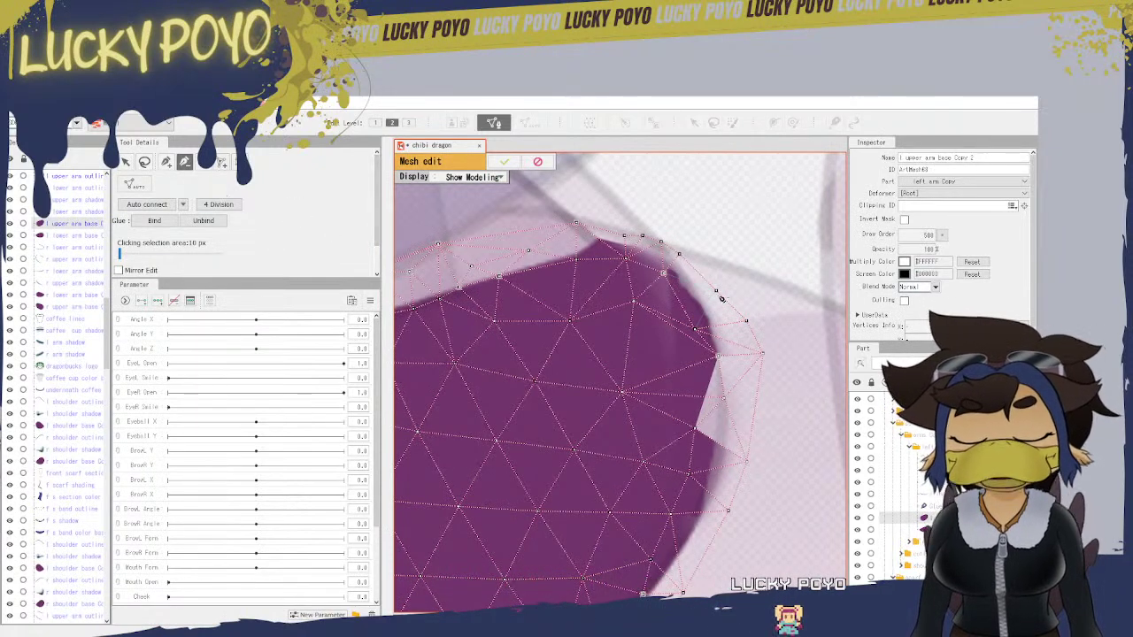
Step: Start reconnecting the mesh from the upper-right edge vertex, then apply the mesh edit and reopen it for the upper arm base
{"action": "left_click", "coordinate": [166, 162]}
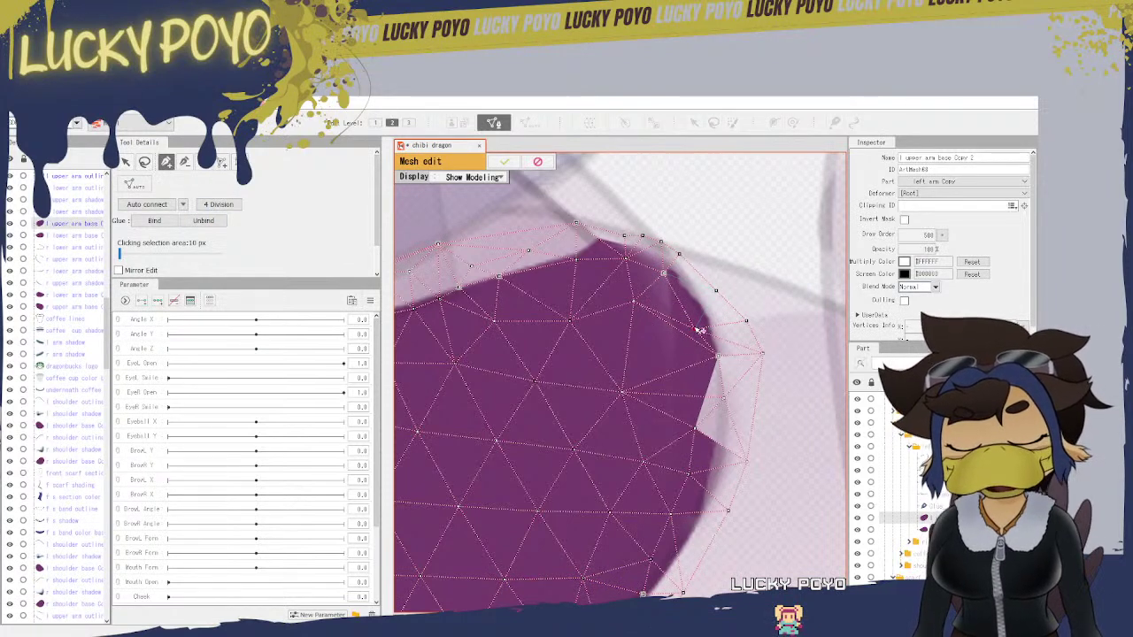
{"action": "left_click", "coordinate": [663, 274]}
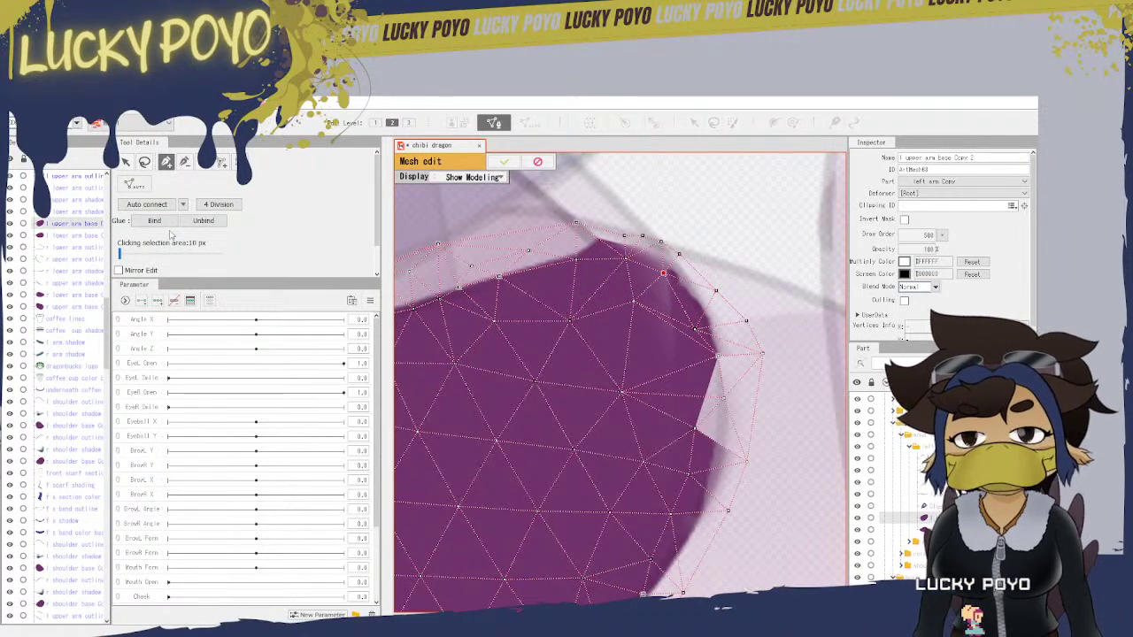
{"action": "left_click", "coordinate": [503, 162]}
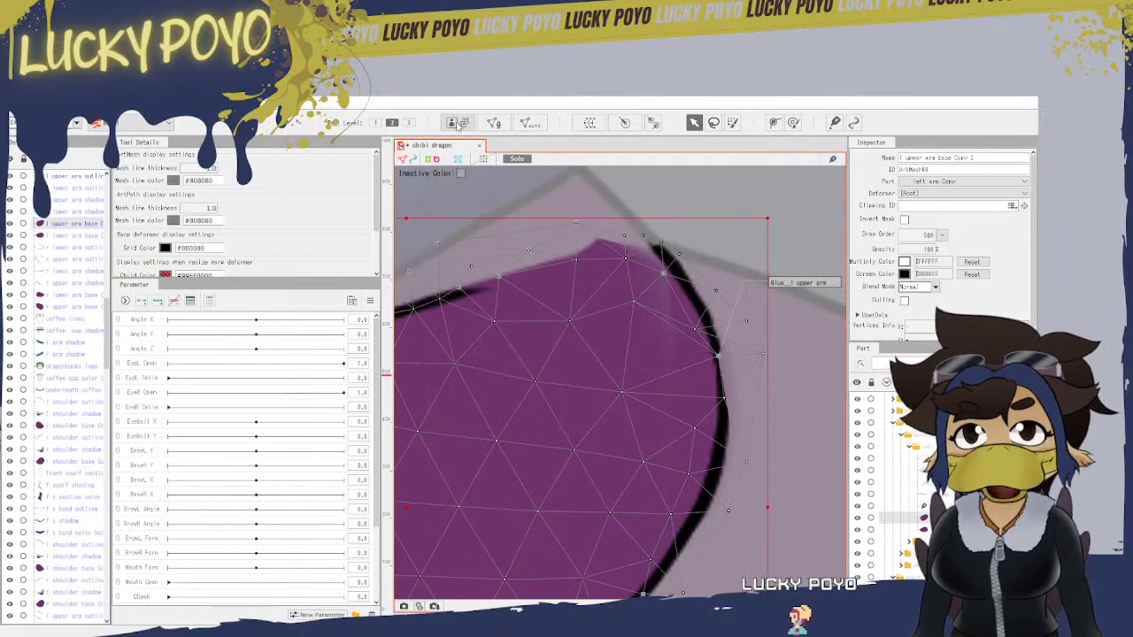
{"action": "left_click", "coordinate": [495, 126]}
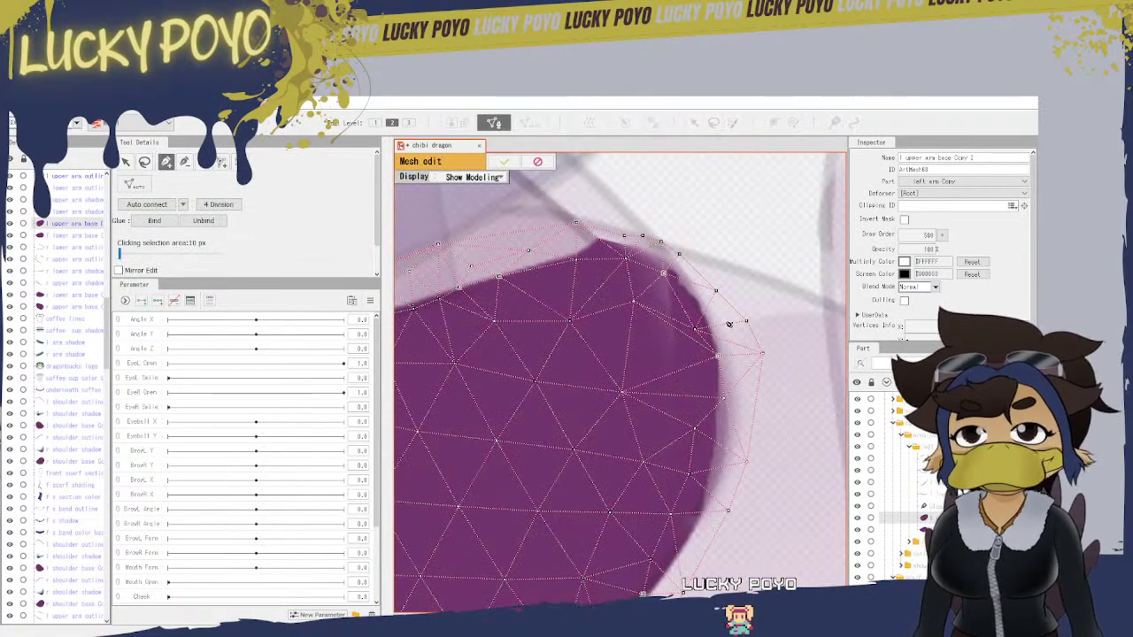
Step: Add vertices along the arm's upper-right curve and move the outer vertices farther away from the arm's edge
{"action": "left_click_drag", "start_coordinate": [701, 331], "coordinate": [695, 307]}
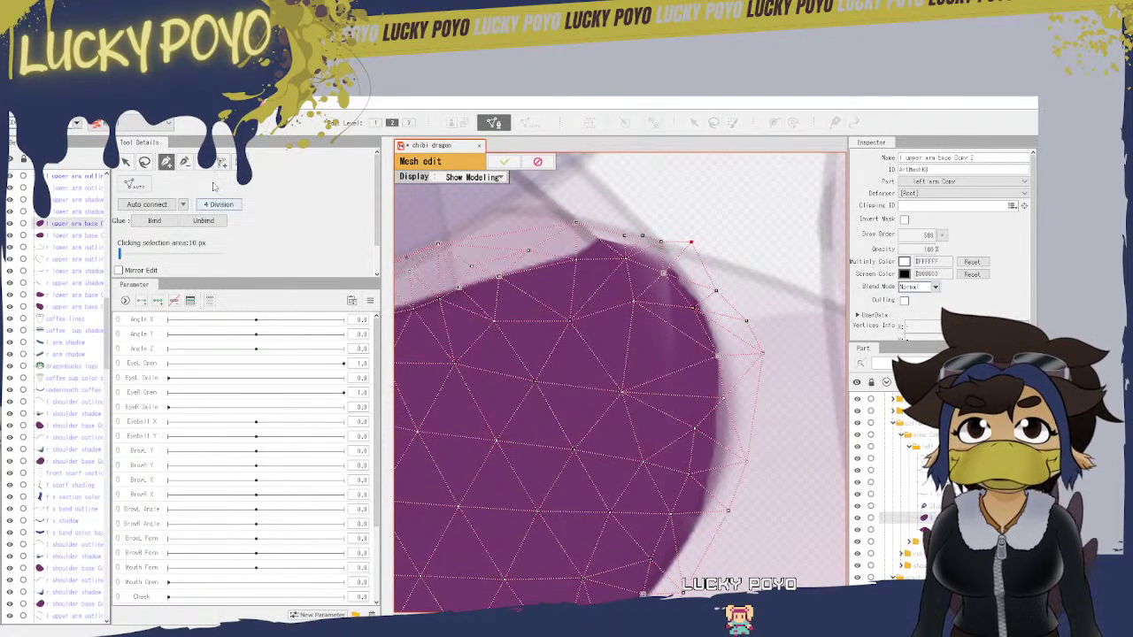
{"action": "left_click", "coordinate": [125, 161]}
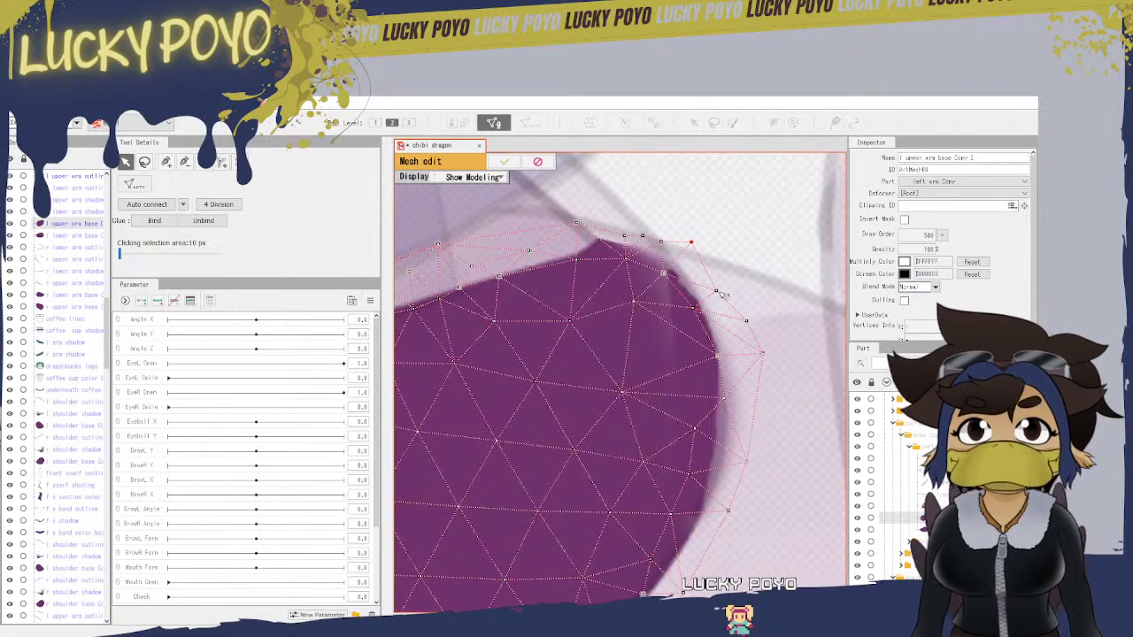
{"action": "left_click_drag", "start_coordinate": [695, 310], "coordinate": [765, 314]}
{"action": "left_click_drag", "start_coordinate": [623, 236], "coordinate": [672, 222]}
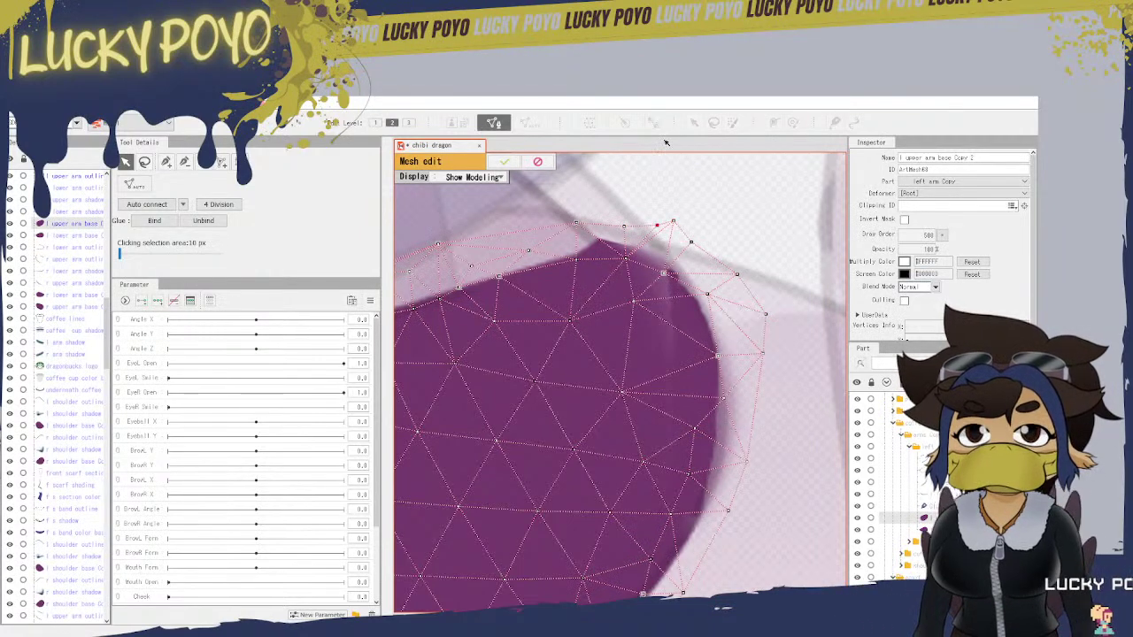
Step: Erase the surplus vertices above the arm's top corner and rebuild the outer edge there with a repositioned new vertex
{"action": "left_click", "coordinate": [184, 162]}
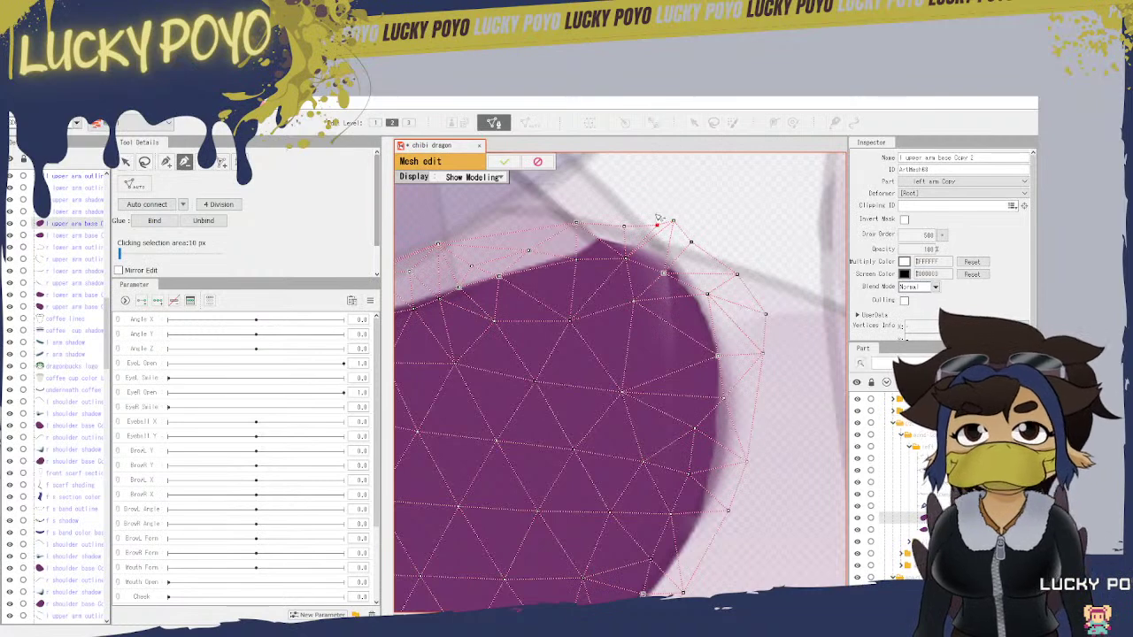
{"action": "left_click", "coordinate": [165, 162]}
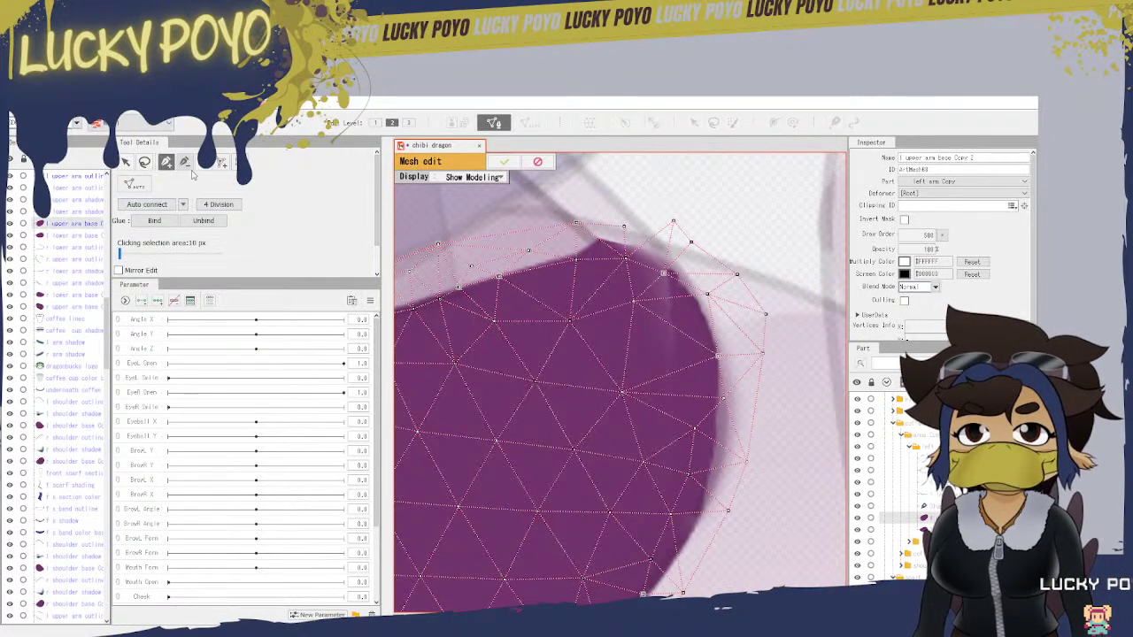
{"action": "left_click", "coordinate": [672, 223]}
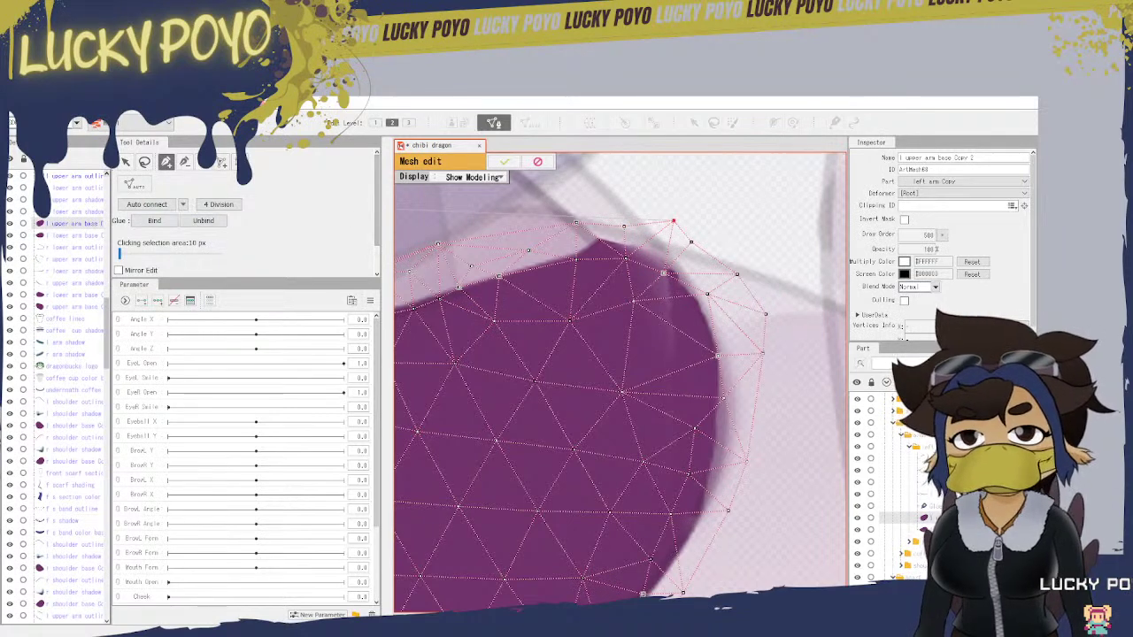
{"action": "left_click", "coordinate": [127, 160]}
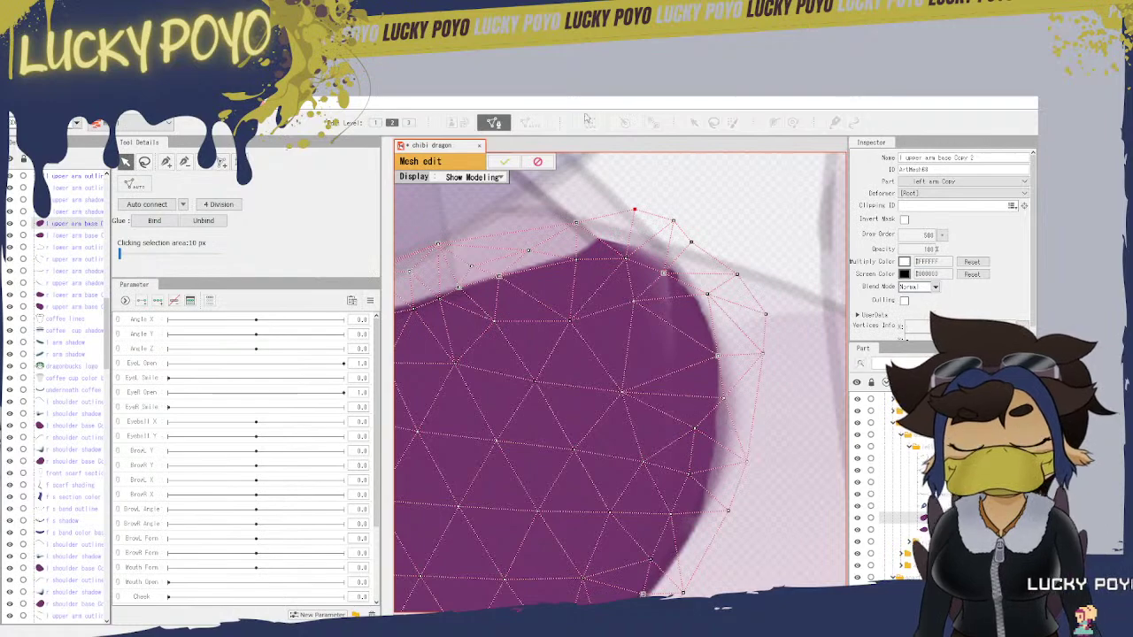
{"action": "left_click_drag", "start_coordinate": [635, 210], "coordinate": [623, 213]}
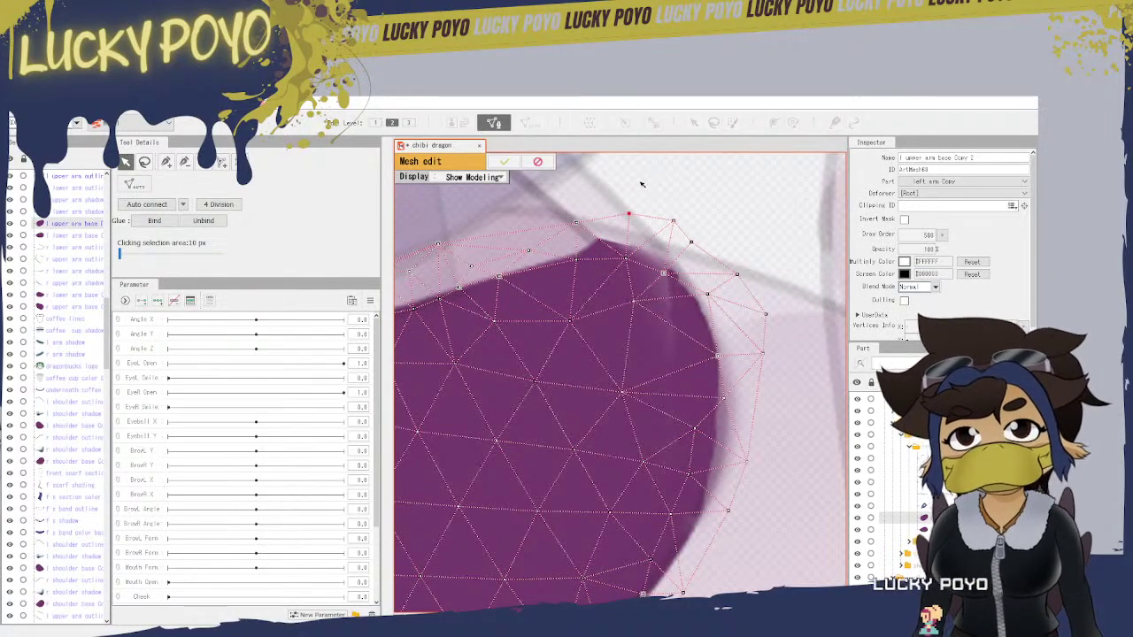
Step: Erase the surplus base mesh vertex and its edges in the band above the arm's upper edge
{"action": "left_click_drag", "start_coordinate": [569, 374], "coordinate": [718, 388]}
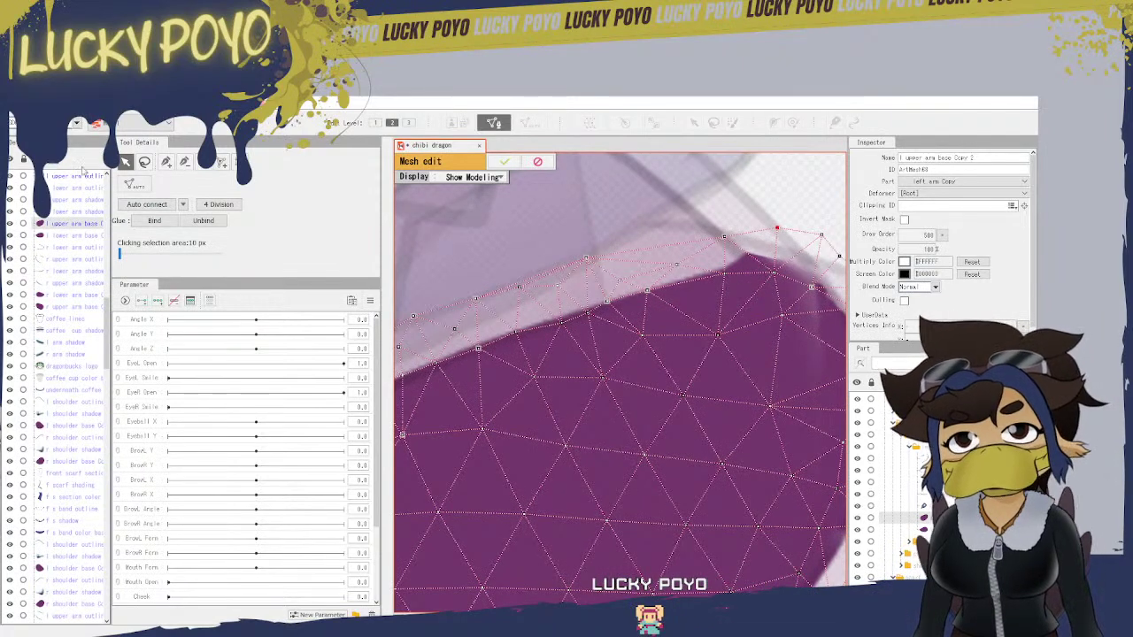
{"action": "left_click", "coordinate": [184, 162]}
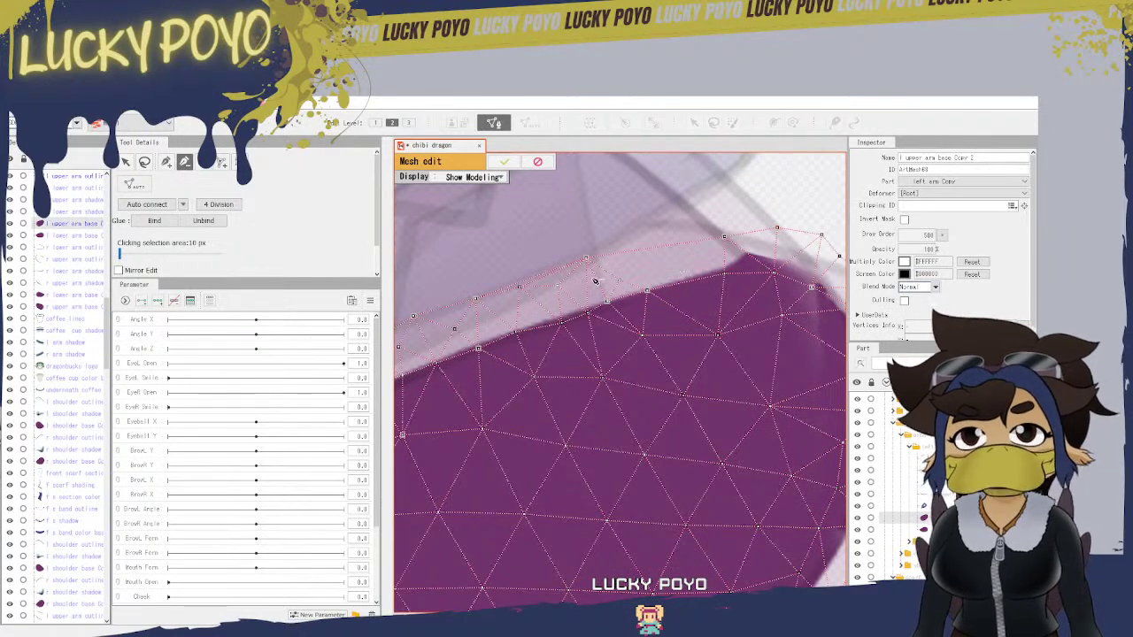
{"action": "left_click", "coordinate": [166, 161]}
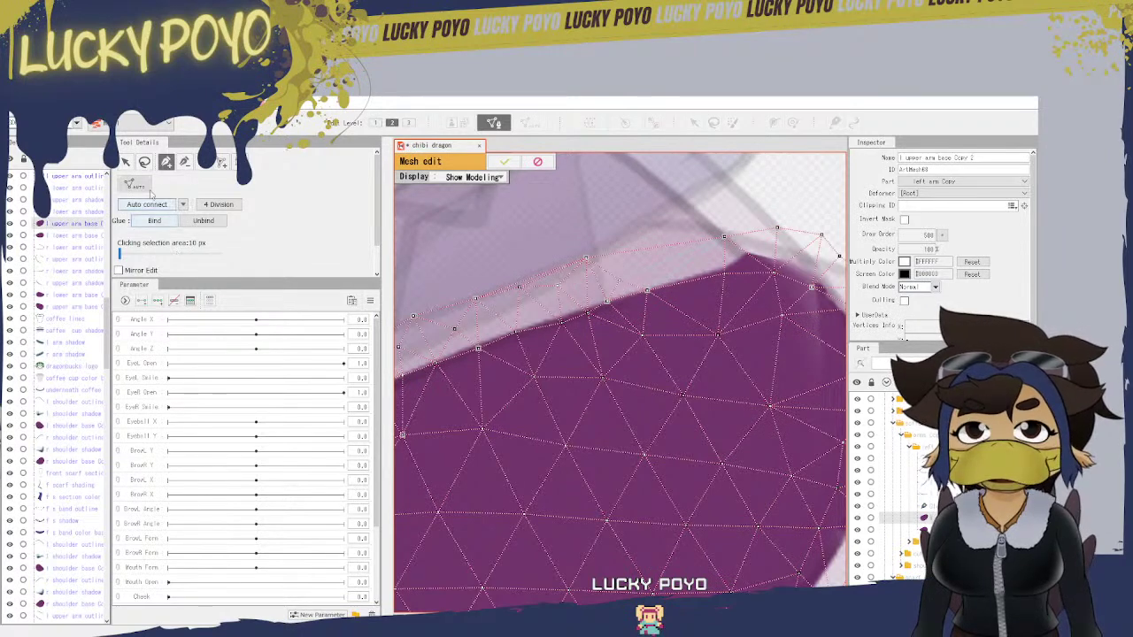
{"action": "left_click", "coordinate": [184, 162]}
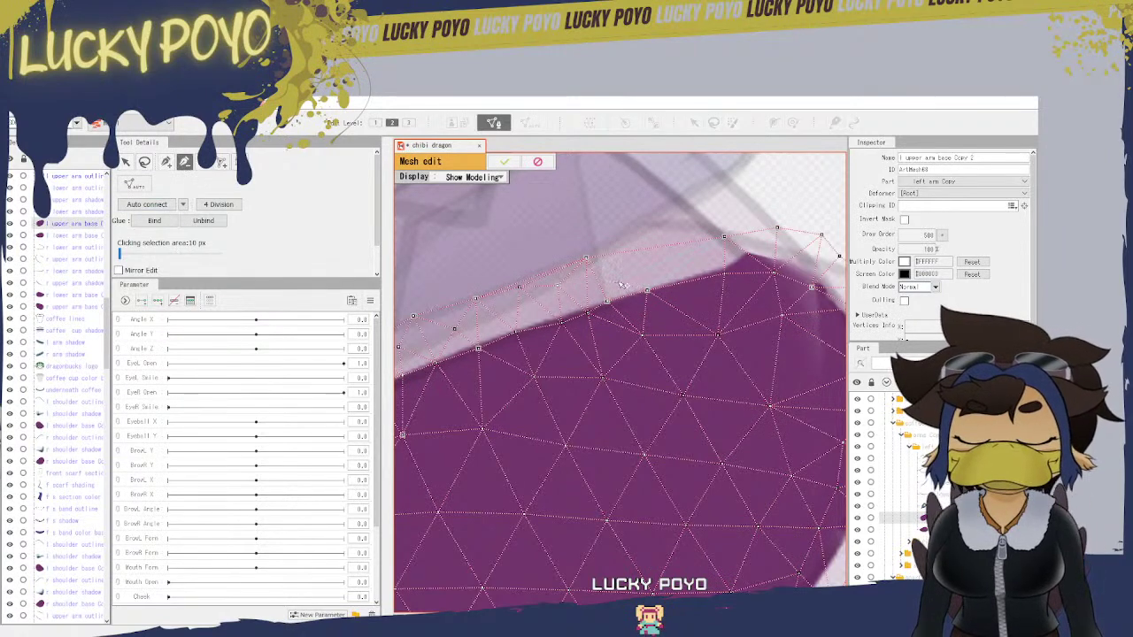
{"action": "left_click", "coordinate": [166, 162]}
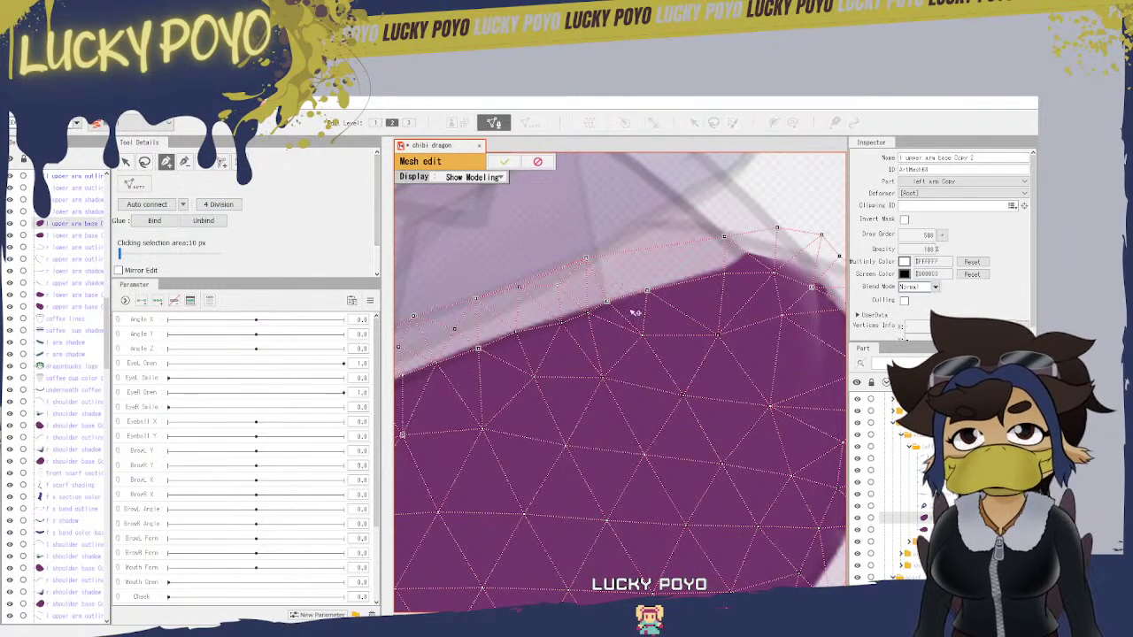
Step: Connect the outer vertices above the arm's upper edge through the edge vertex below, and shift them to space the triangles evenly
{"action": "left_click", "coordinate": [586, 258]}
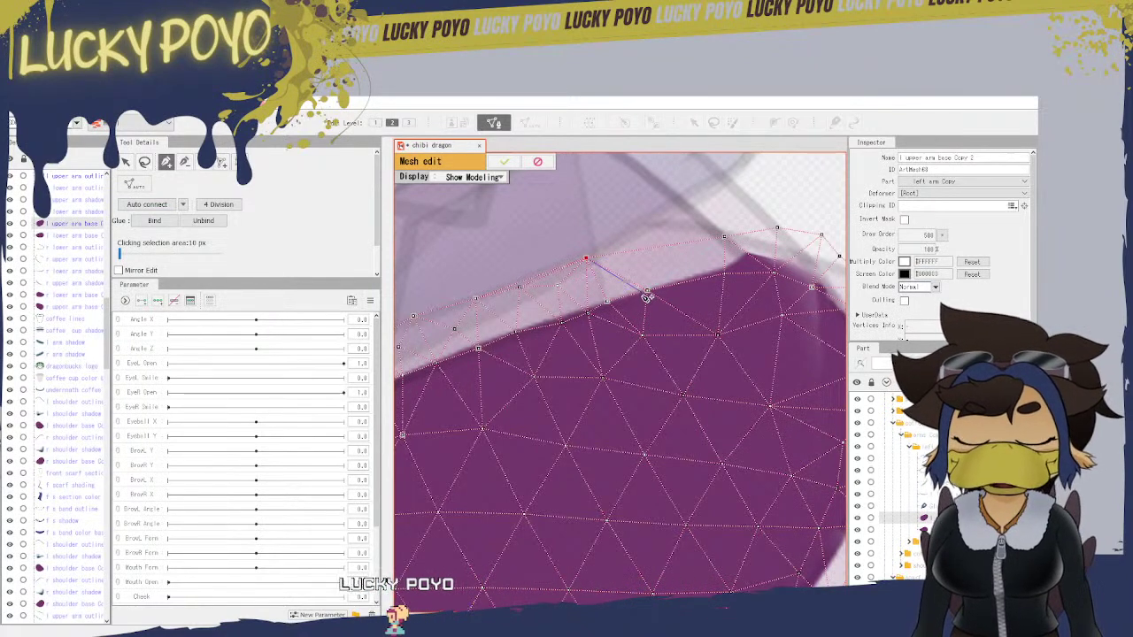
{"action": "left_click", "coordinate": [647, 292]}
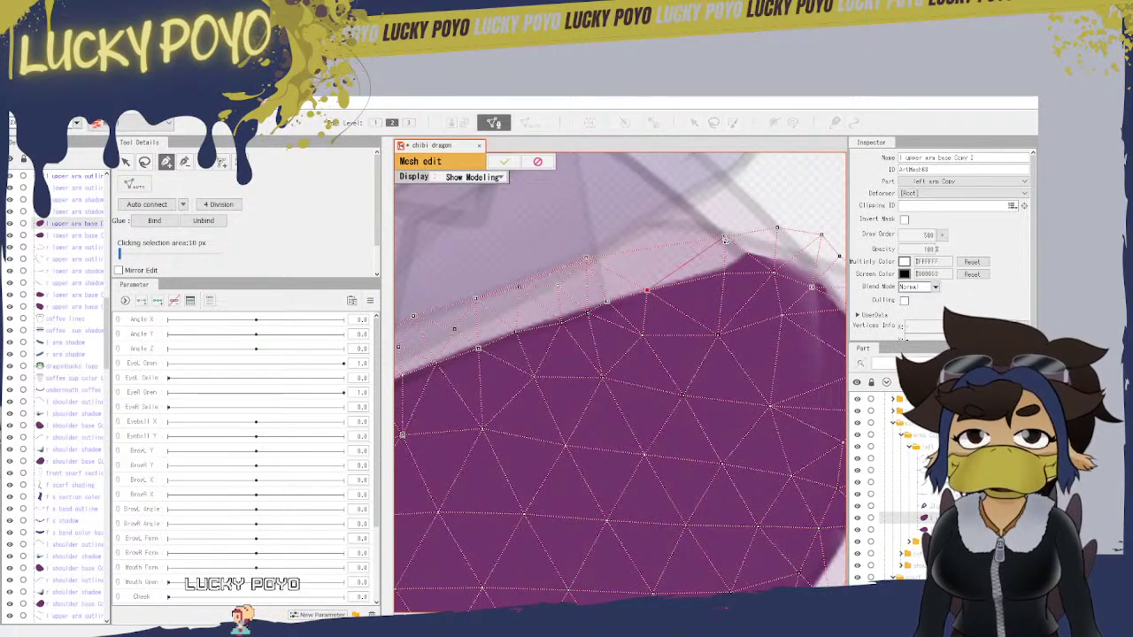
{"action": "left_click", "coordinate": [724, 239]}
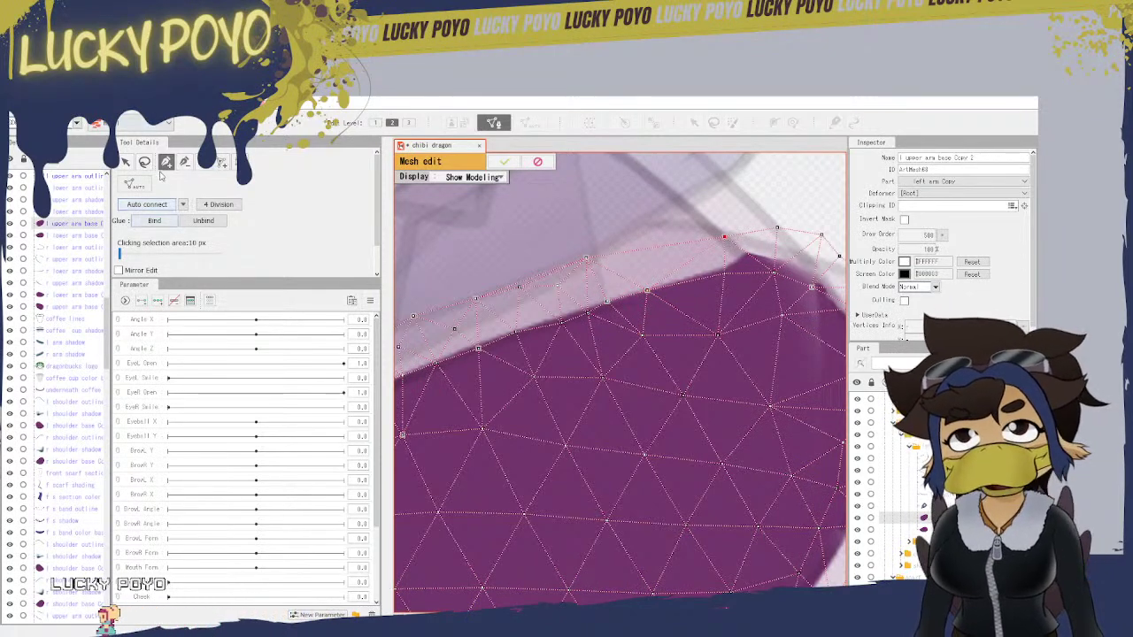
{"action": "left_click", "coordinate": [126, 163]}
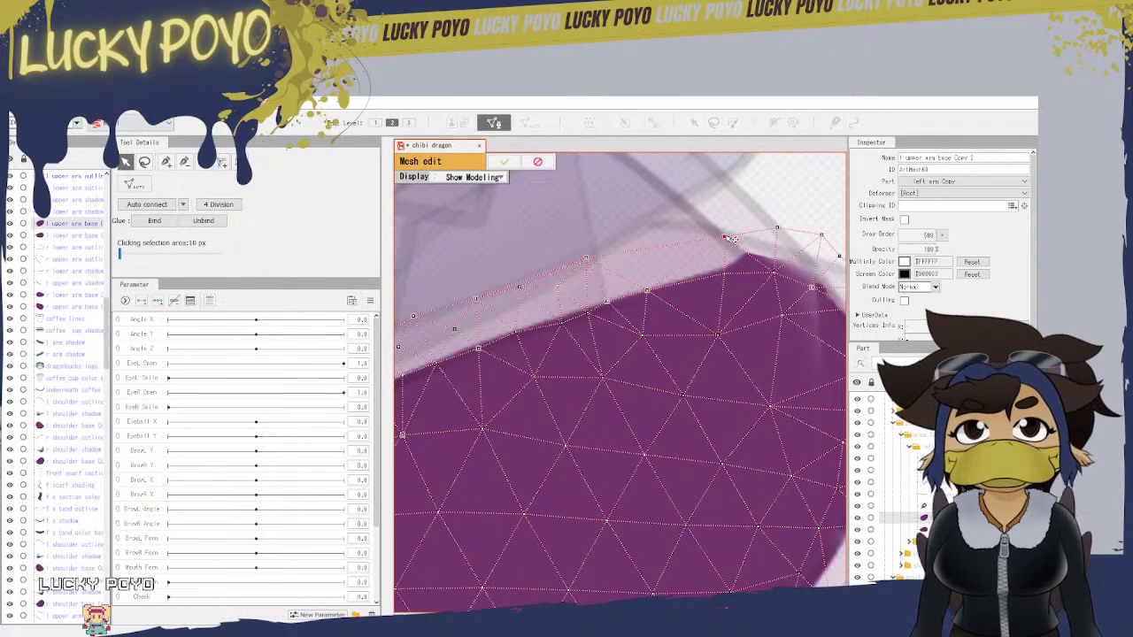
{"action": "left_click_drag", "start_coordinate": [729, 239], "coordinate": [690, 237]}
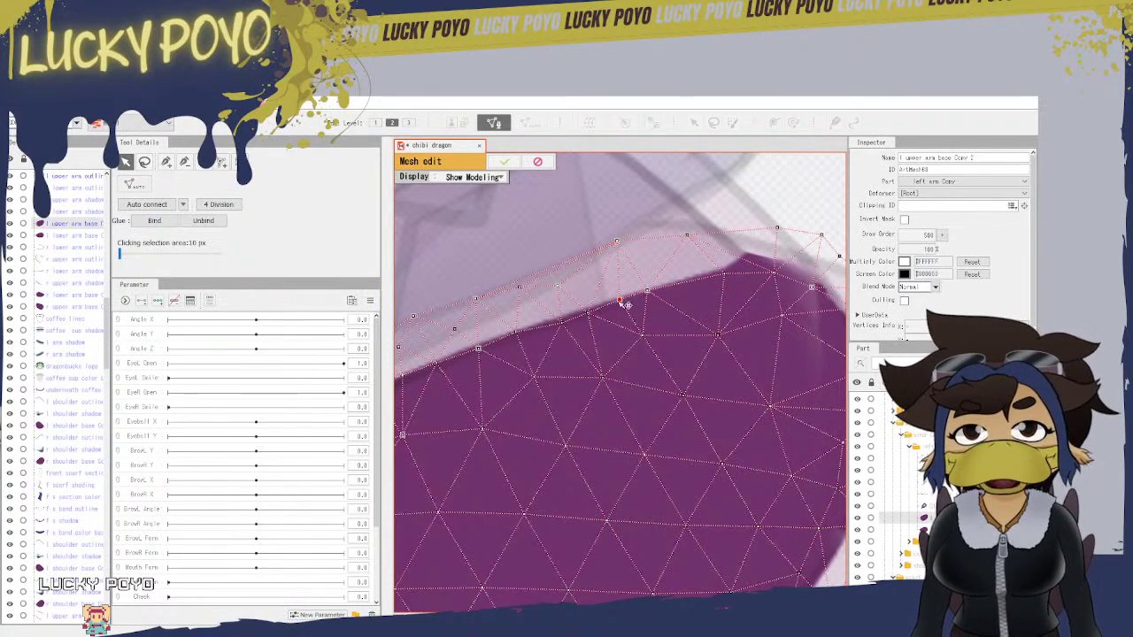
Step: Spread the base mesh's edge vertices farther apart along the arm's upper edge
{"action": "left_click_drag", "start_coordinate": [588, 313], "coordinate": [676, 286]}
{"action": "left_click_drag", "start_coordinate": [541, 424], "coordinate": [533, 483]}
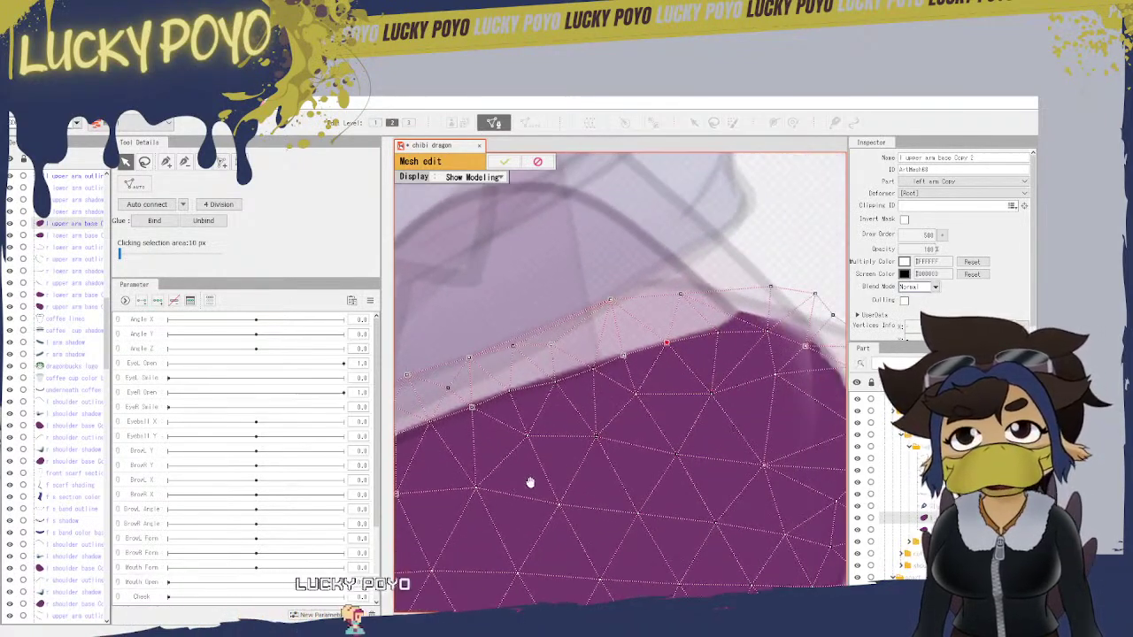
{"action": "left_click", "coordinate": [515, 392]}
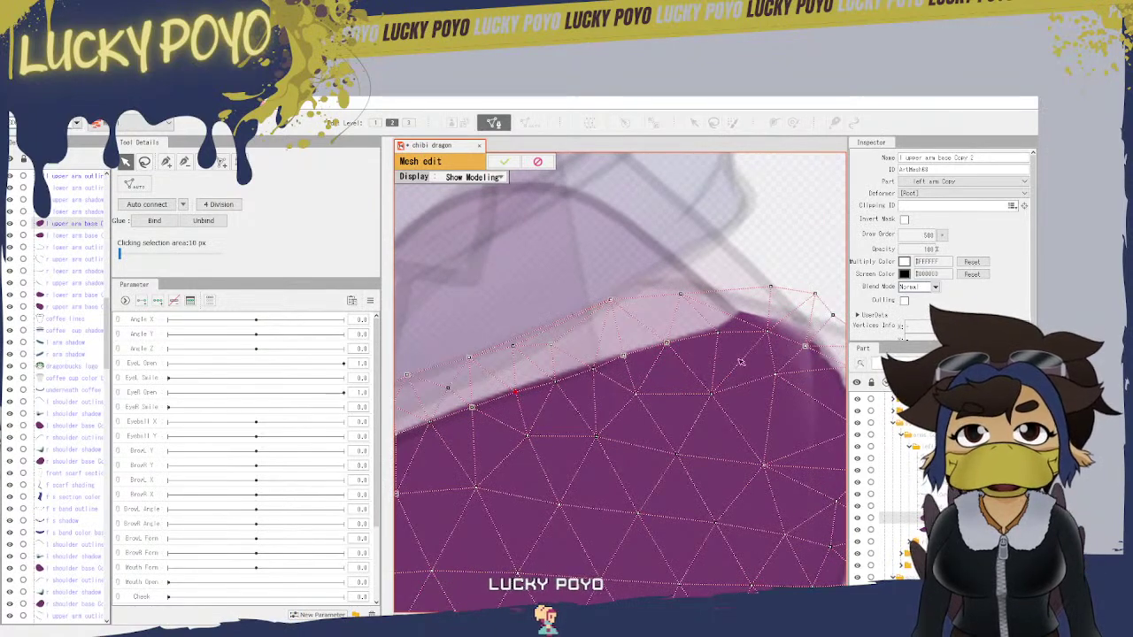
Step: Shift the outer vertices around the arm's upper-right curve and pull the edge vertex there inward, apply the mesh edit and save the model
{"action": "left_click_drag", "start_coordinate": [740, 361], "coordinate": [659, 421]}
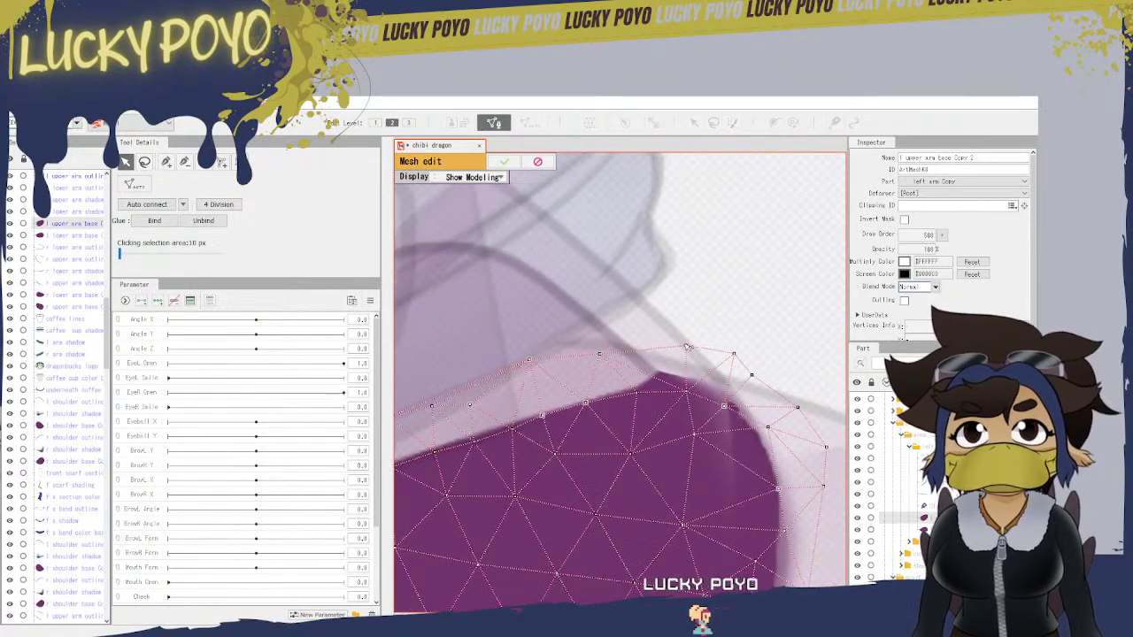
{"action": "left_click_drag", "start_coordinate": [688, 347], "coordinate": [680, 345]}
{"action": "left_click_drag", "start_coordinate": [752, 376], "coordinate": [756, 362]}
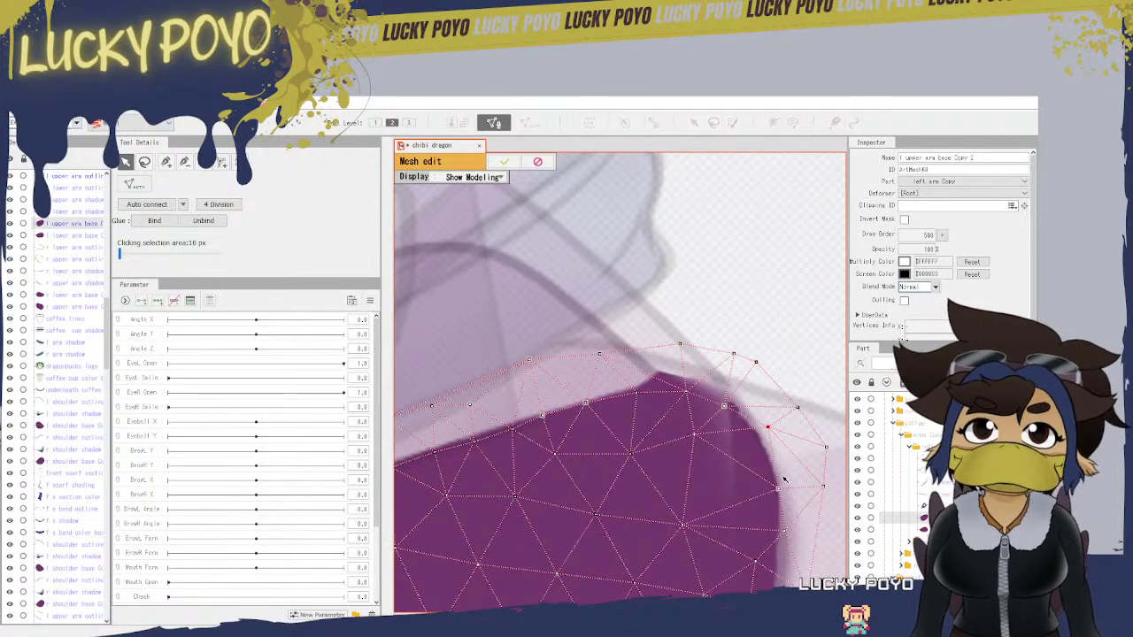
{"action": "left_click_drag", "start_coordinate": [781, 491], "coordinate": [757, 491]}
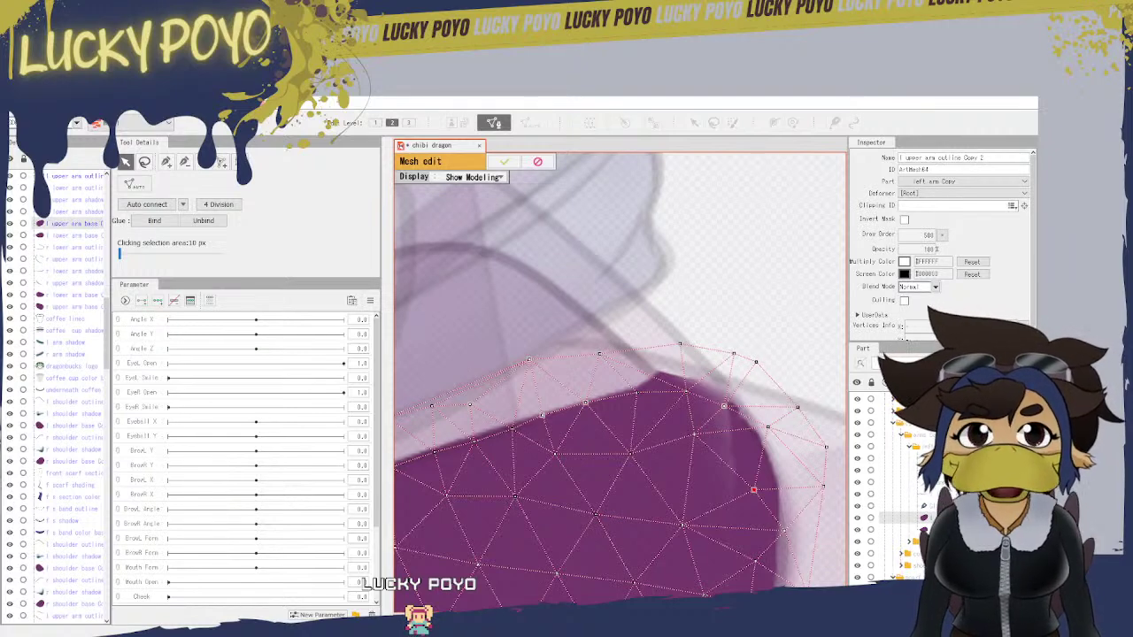
{"action": "left_click", "coordinate": [510, 164]}
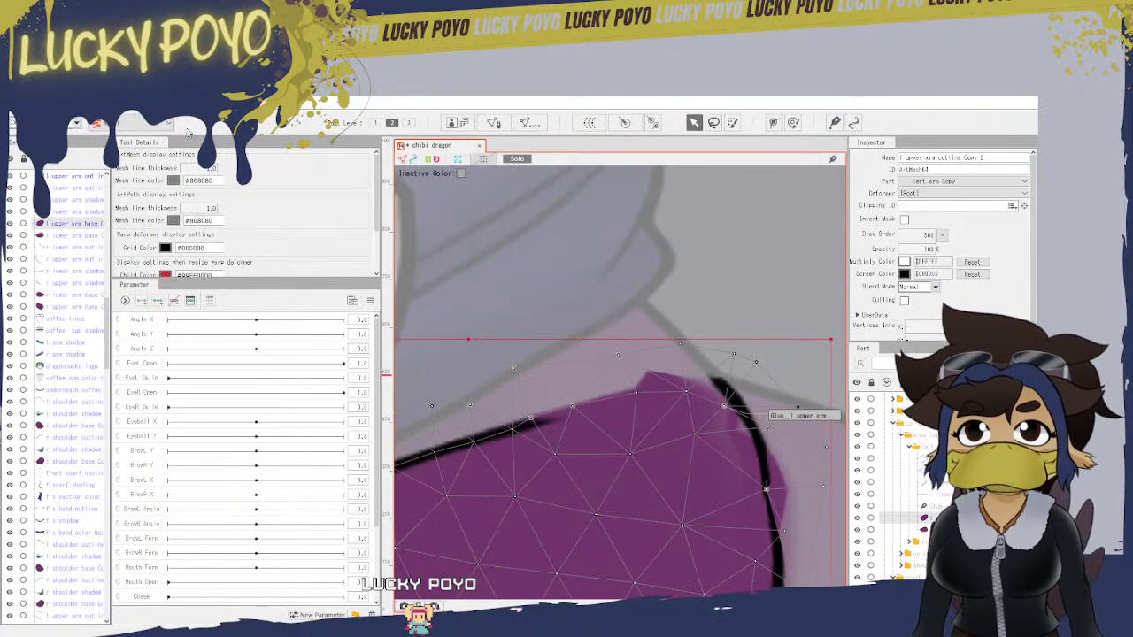
{"action": "left_click", "coordinate": [15, 106]}
{"action": "left_click", "coordinate": [49, 206]}
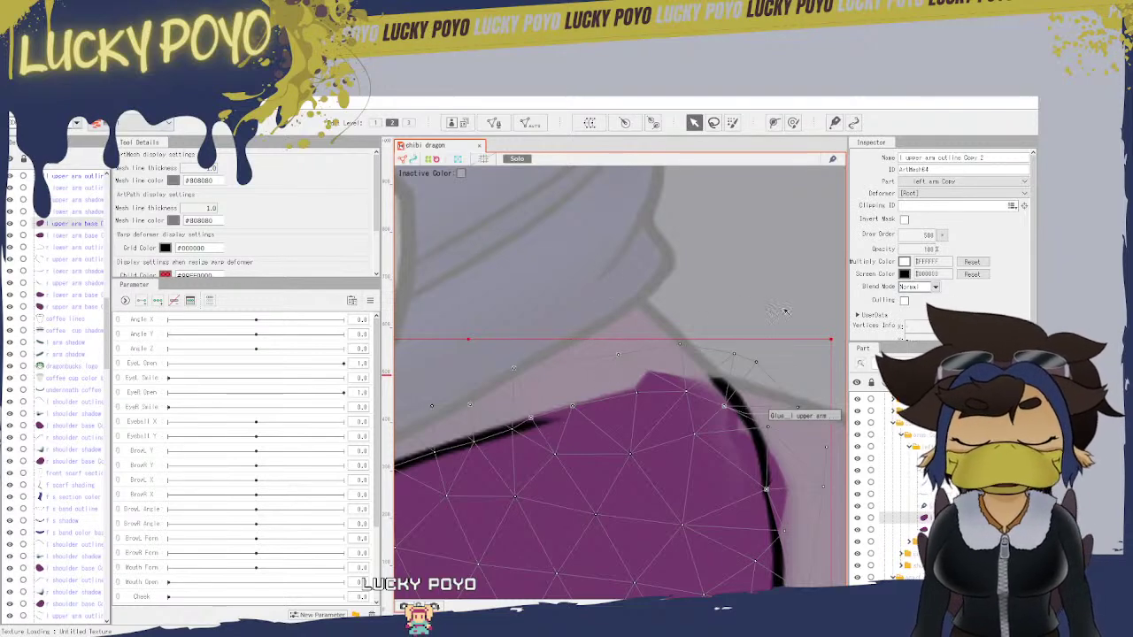
Step: Compare the left upper arm's base and outline meshes together in mesh editing along the arm's right and upper-right edges
{"action": "left_click", "coordinate": [74, 176], "text": "ctrl"}
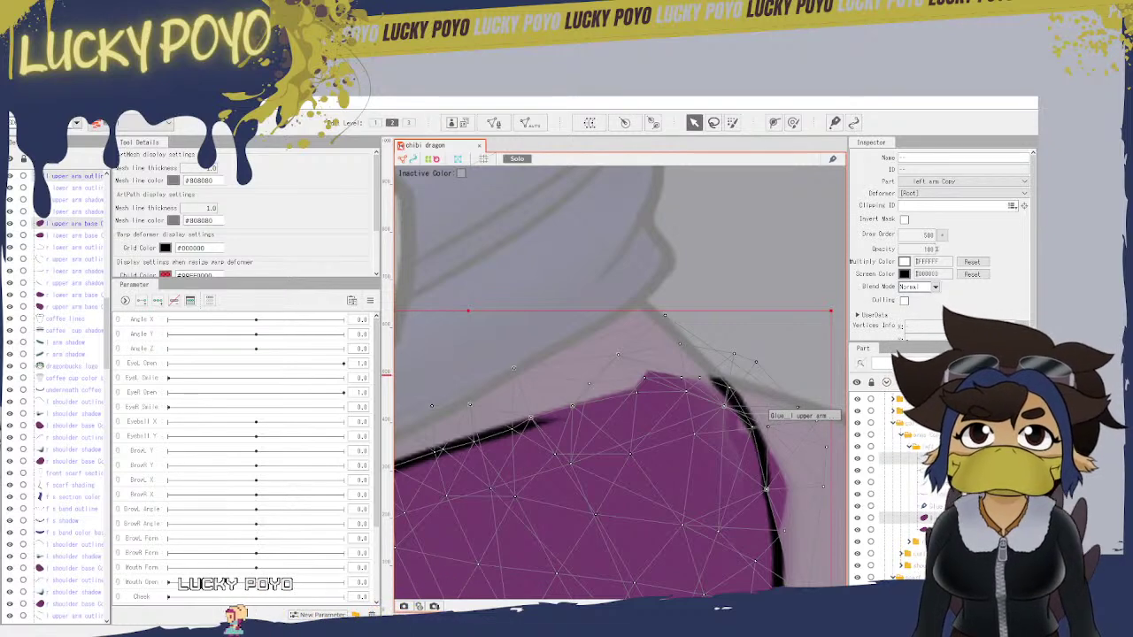
{"action": "left_click_drag", "start_coordinate": [761, 524], "coordinate": [607, 317]}
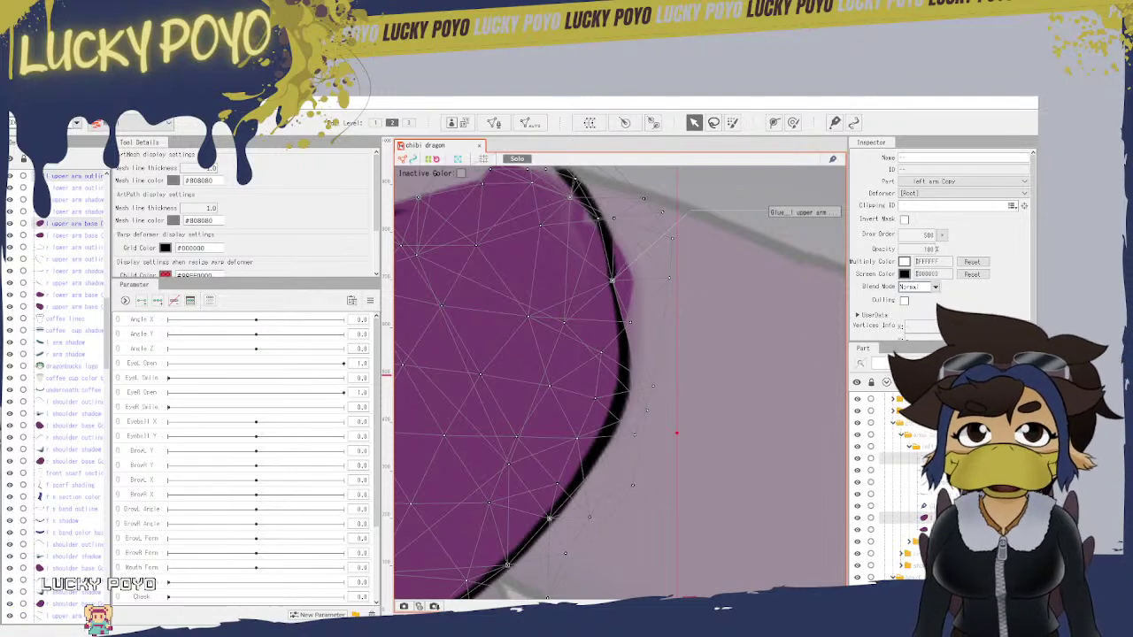
{"action": "left_click", "coordinate": [493, 123]}
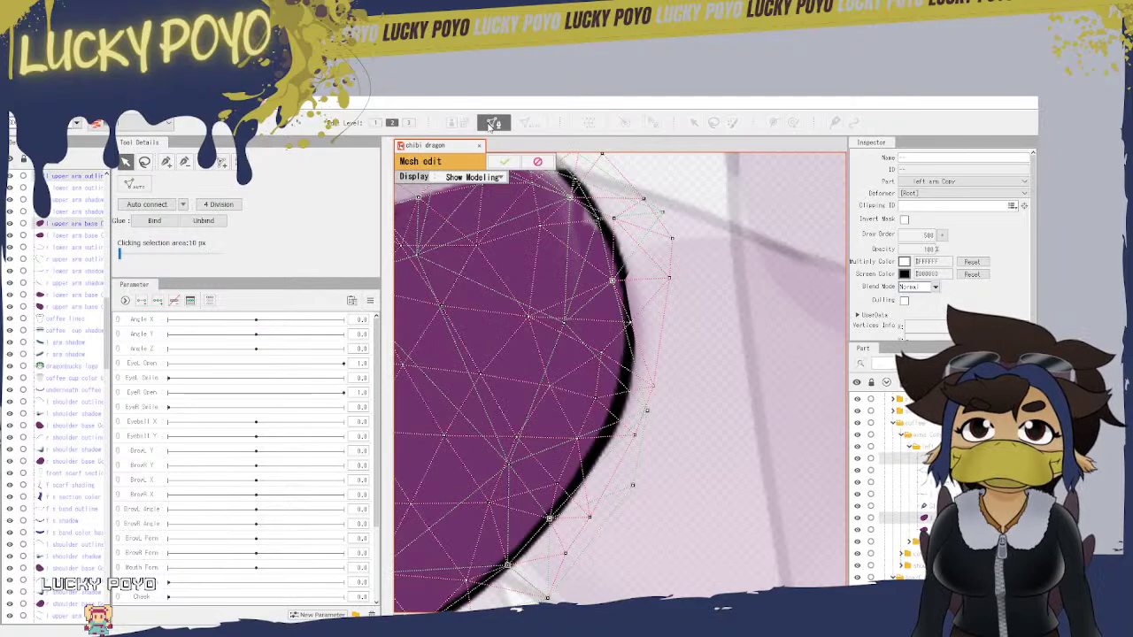
{"action": "left_click_drag", "start_coordinate": [685, 334], "coordinate": [754, 439]}
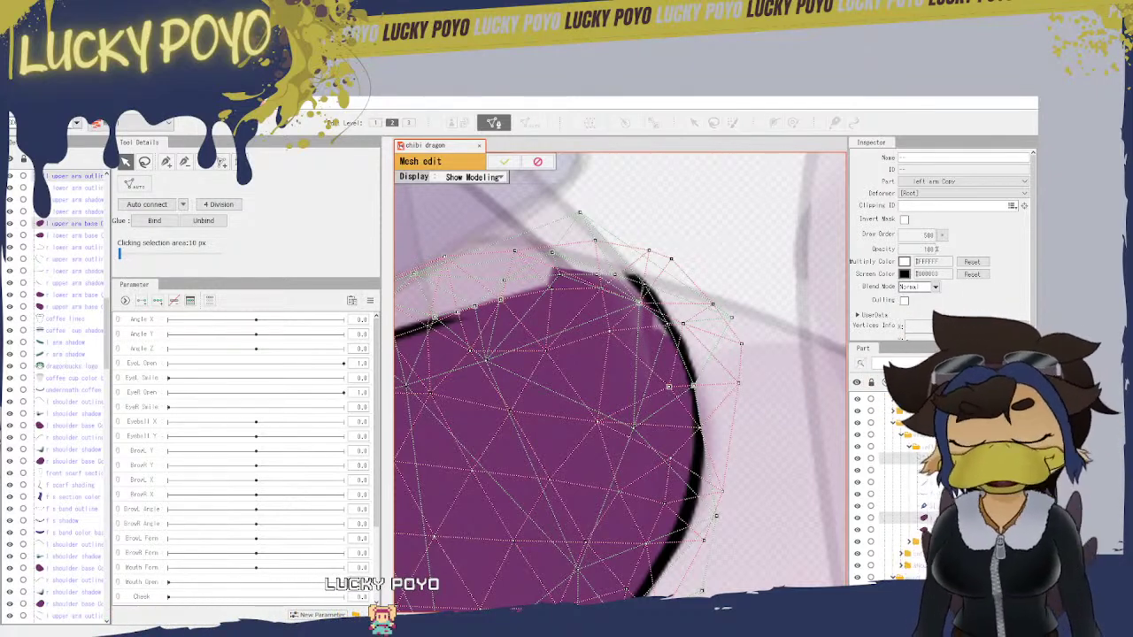
{"action": "left_click", "coordinate": [184, 163]}
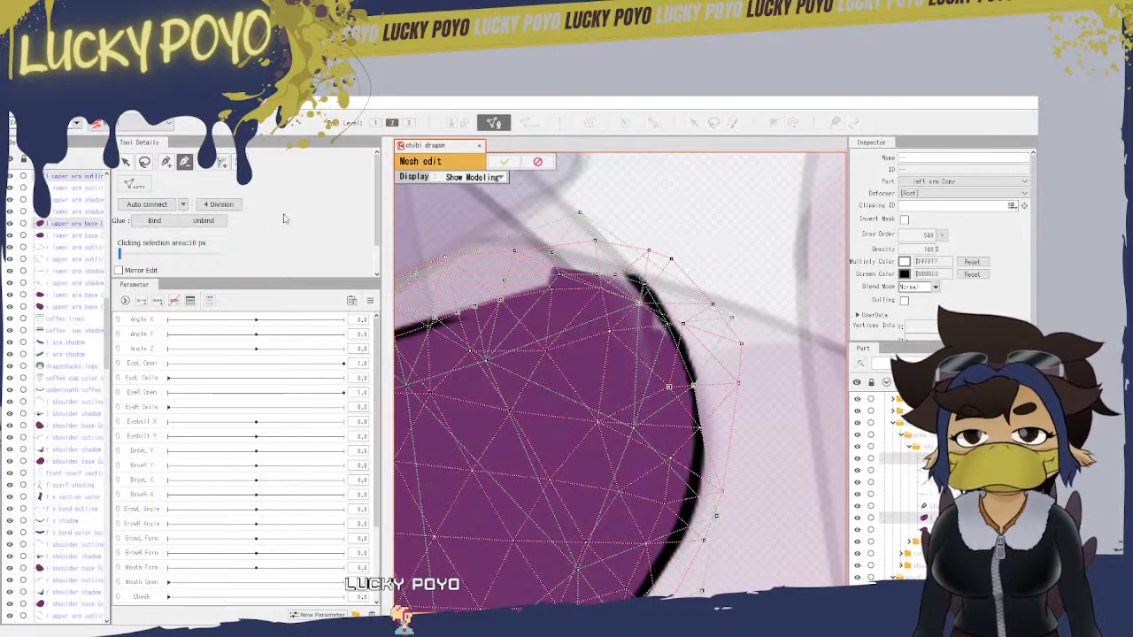
{"action": "left_click", "coordinate": [167, 162]}
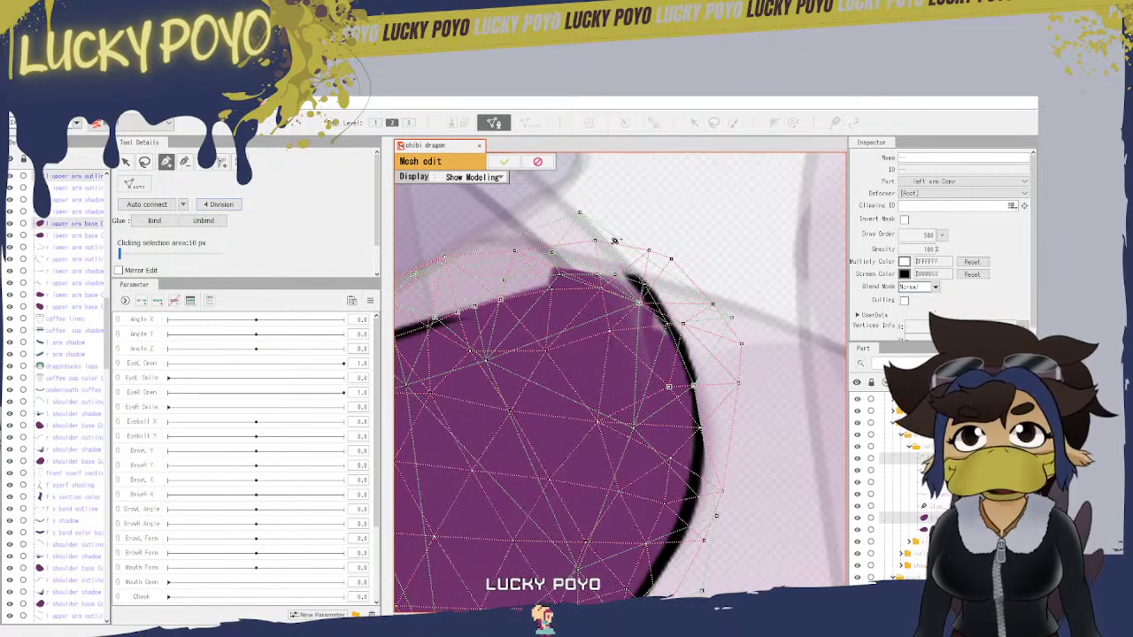
{"action": "left_click", "coordinate": [506, 162]}
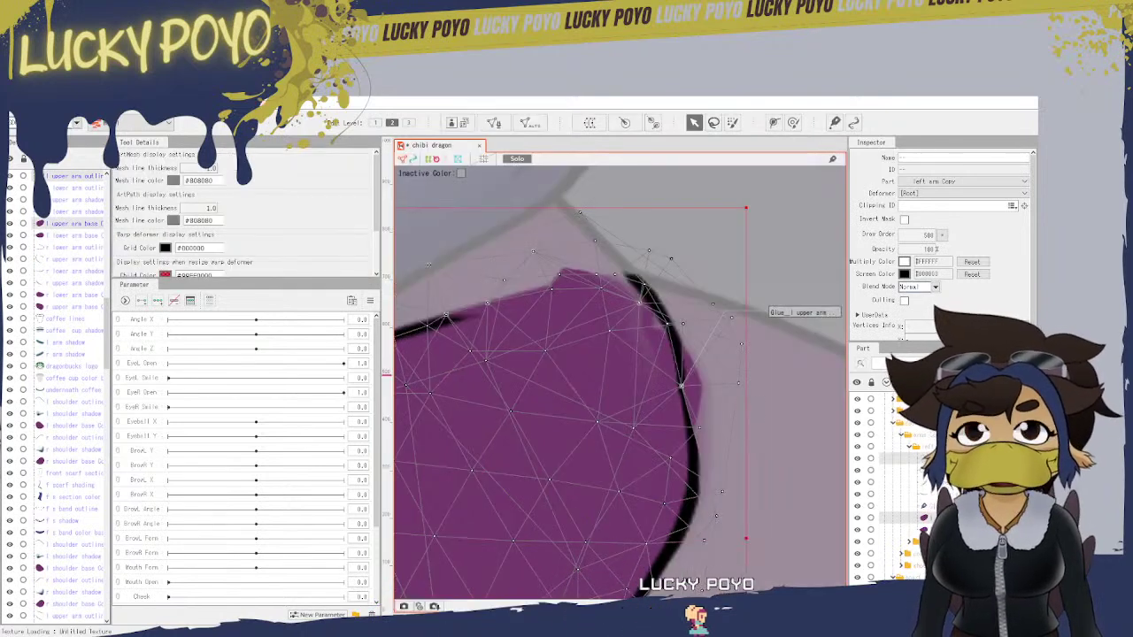
Step: Examine the left upper arm's base mesh on its own in mesh editing and check it against the outline mesh
{"action": "left_click", "coordinate": [542, 480]}
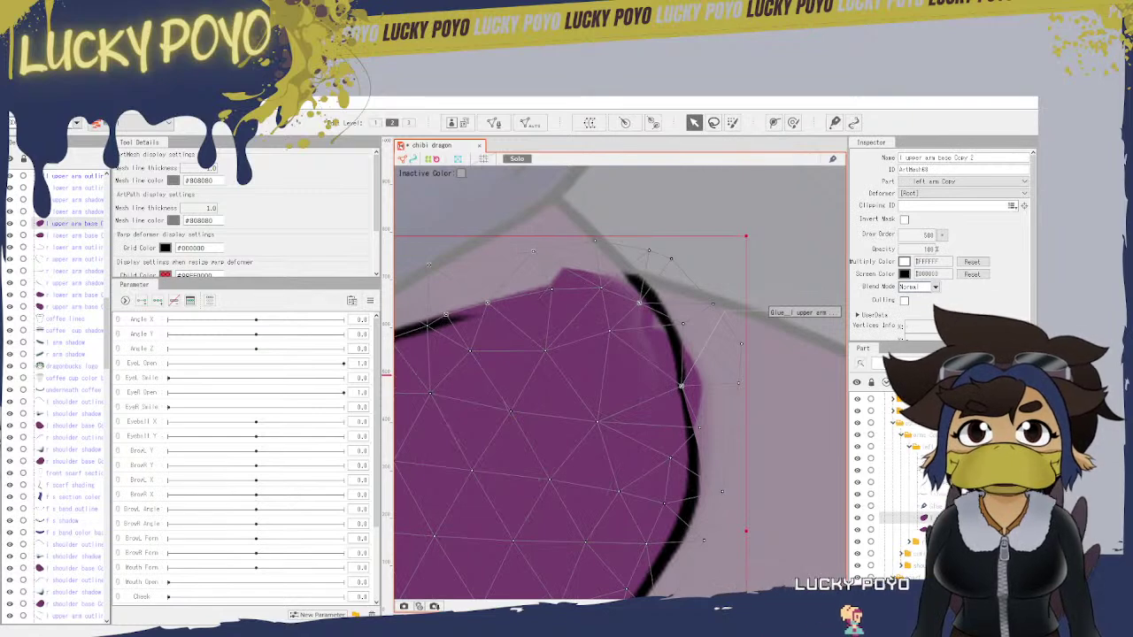
{"action": "left_click", "coordinate": [491, 125]}
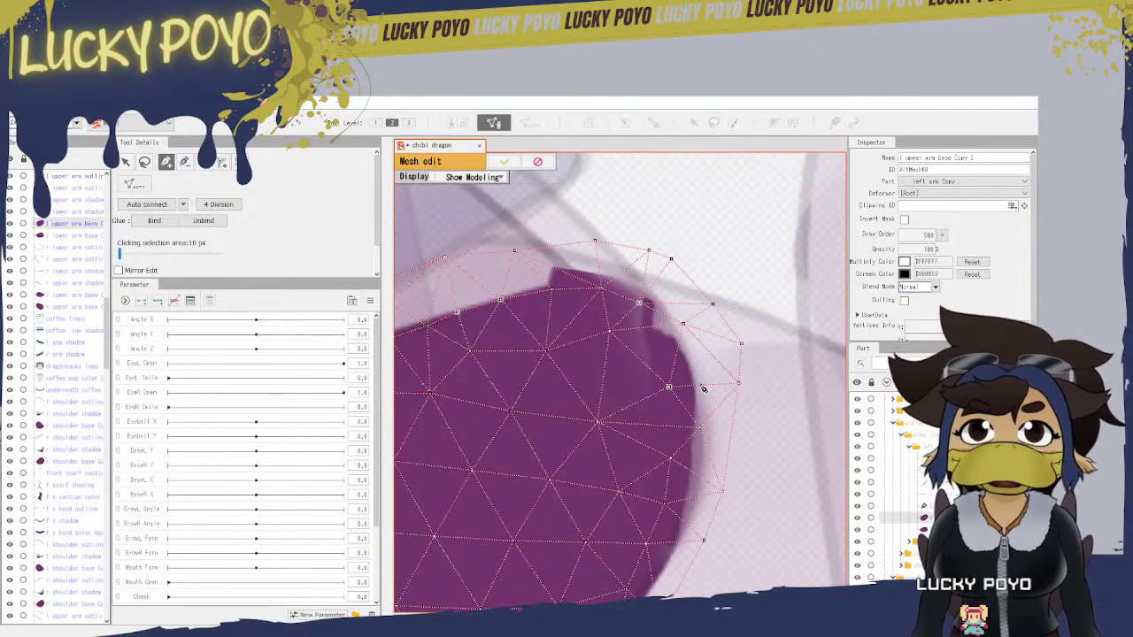
{"action": "left_click", "coordinate": [506, 162]}
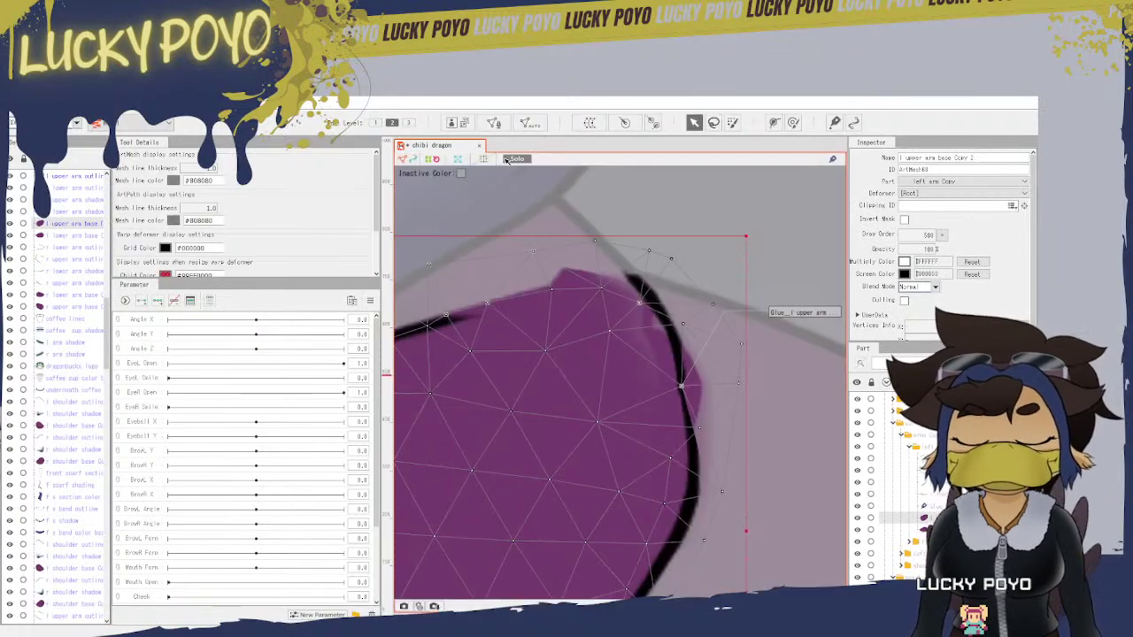
{"action": "left_click", "coordinate": [494, 124]}
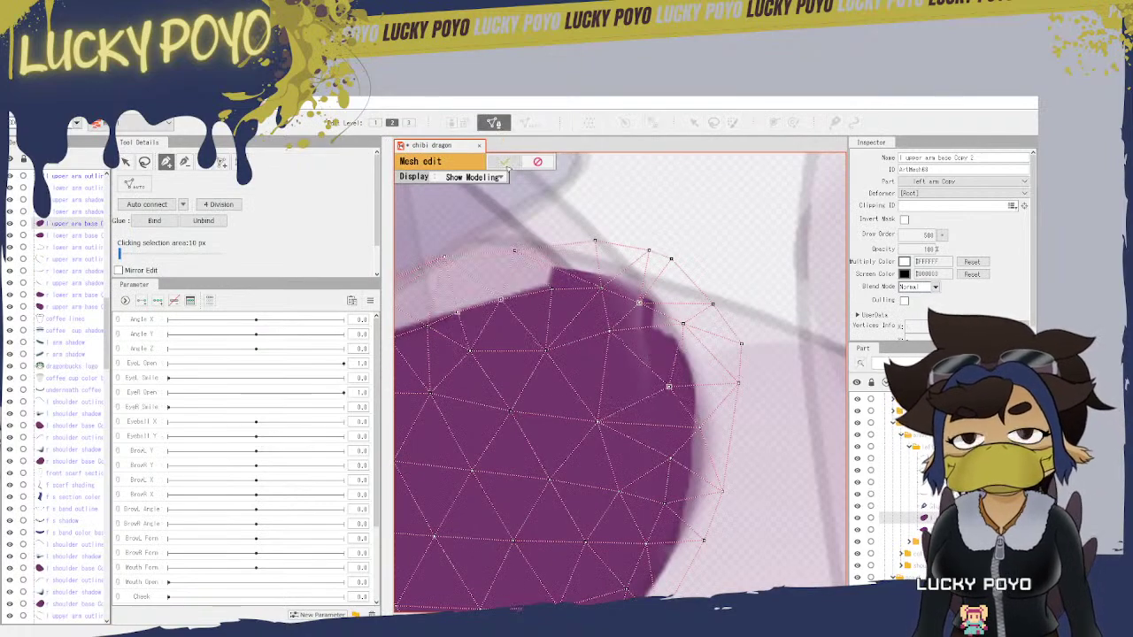
{"action": "left_click", "coordinate": [506, 162]}
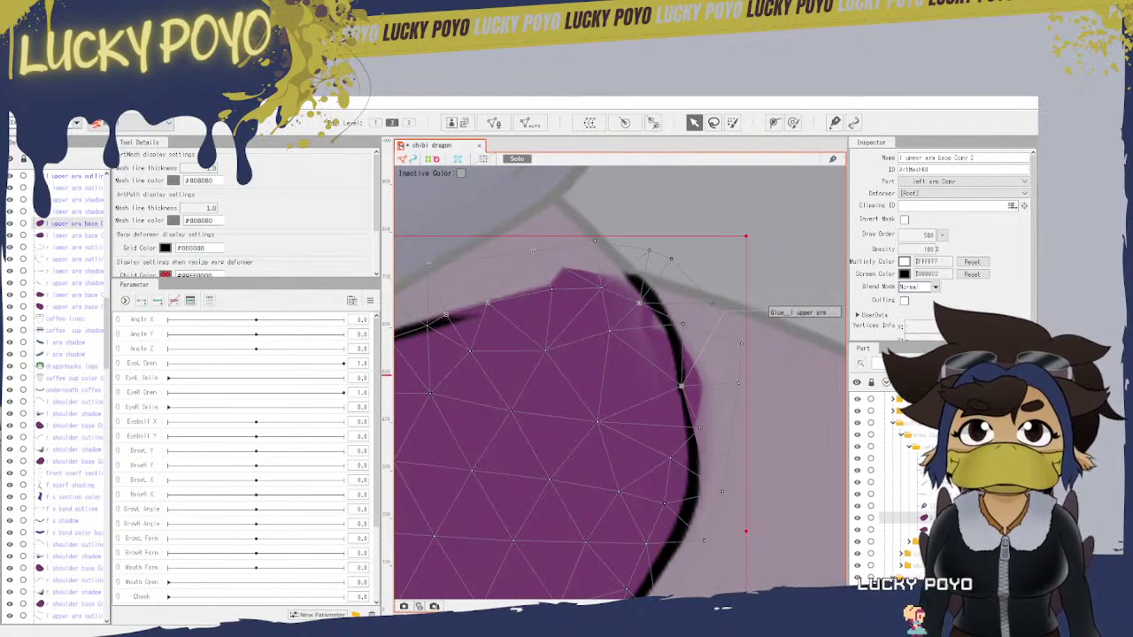
{"action": "left_click", "coordinate": [74, 176]}
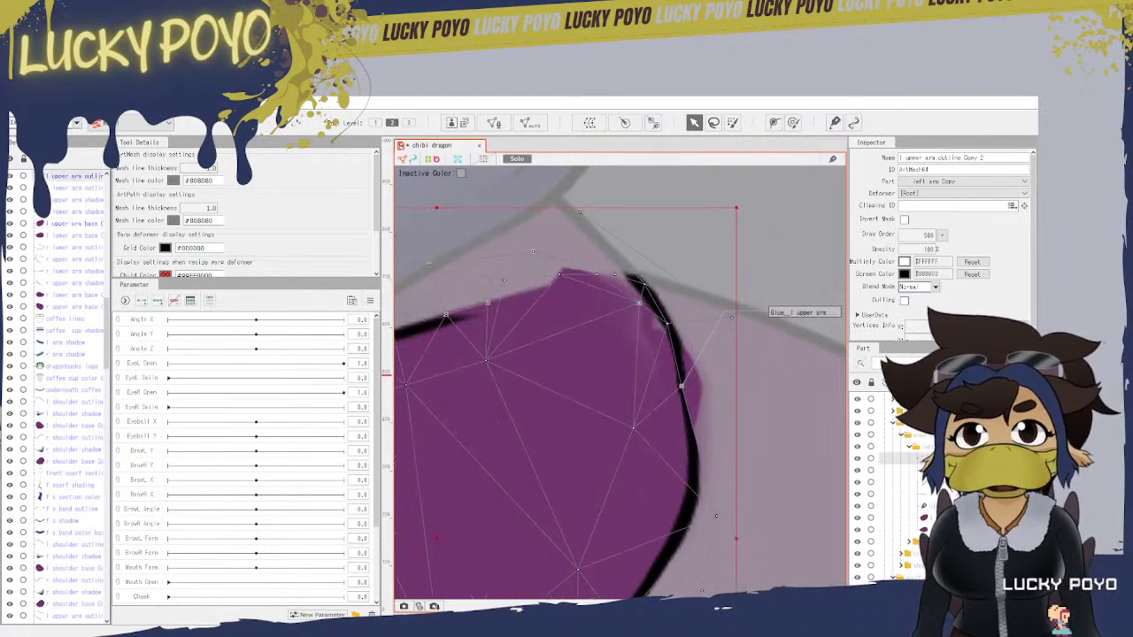
{"action": "left_click", "coordinate": [74, 224]}
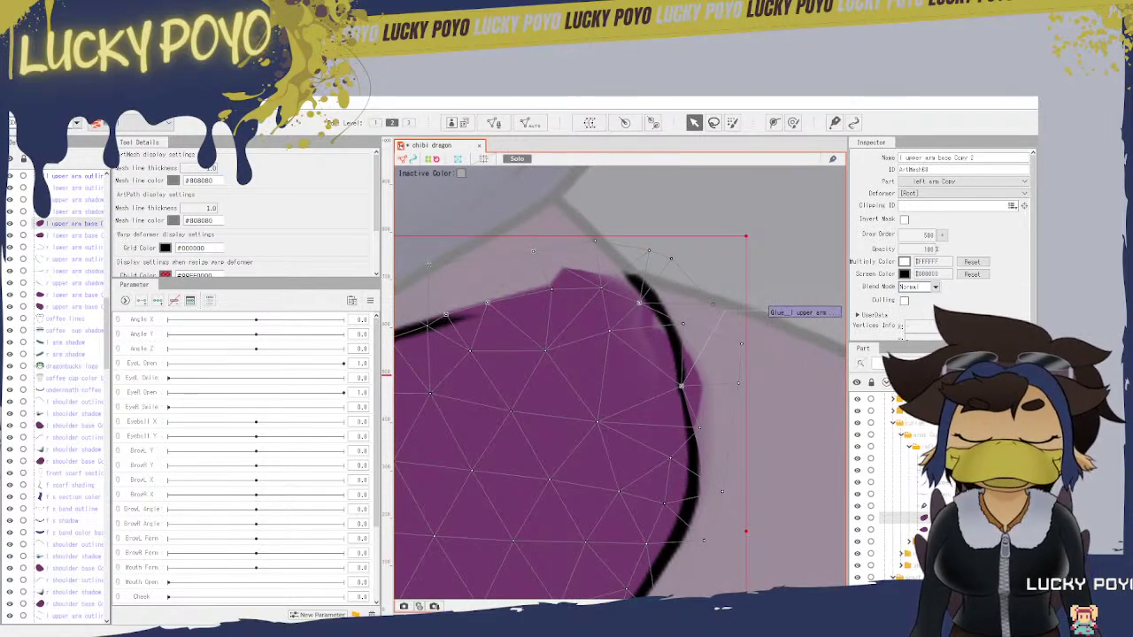
Step: Leave solo view, inspect the glue between the left upper arm's base and outline meshes, and delete that glue
{"action": "left_click", "coordinate": [514, 159]}
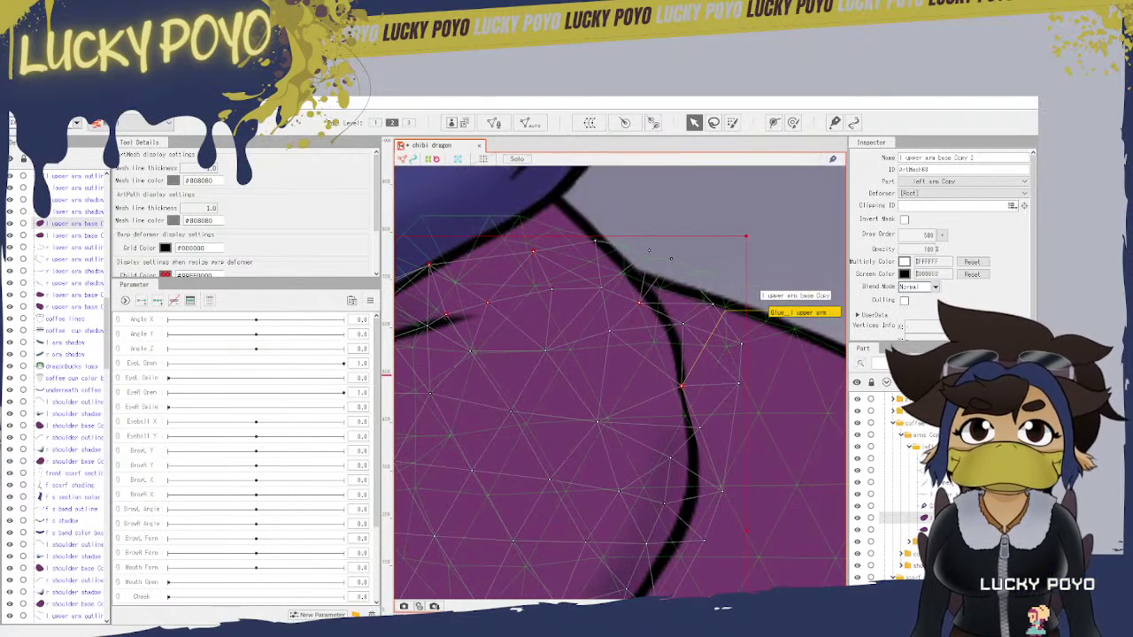
{"action": "left_click", "coordinate": [802, 312]}
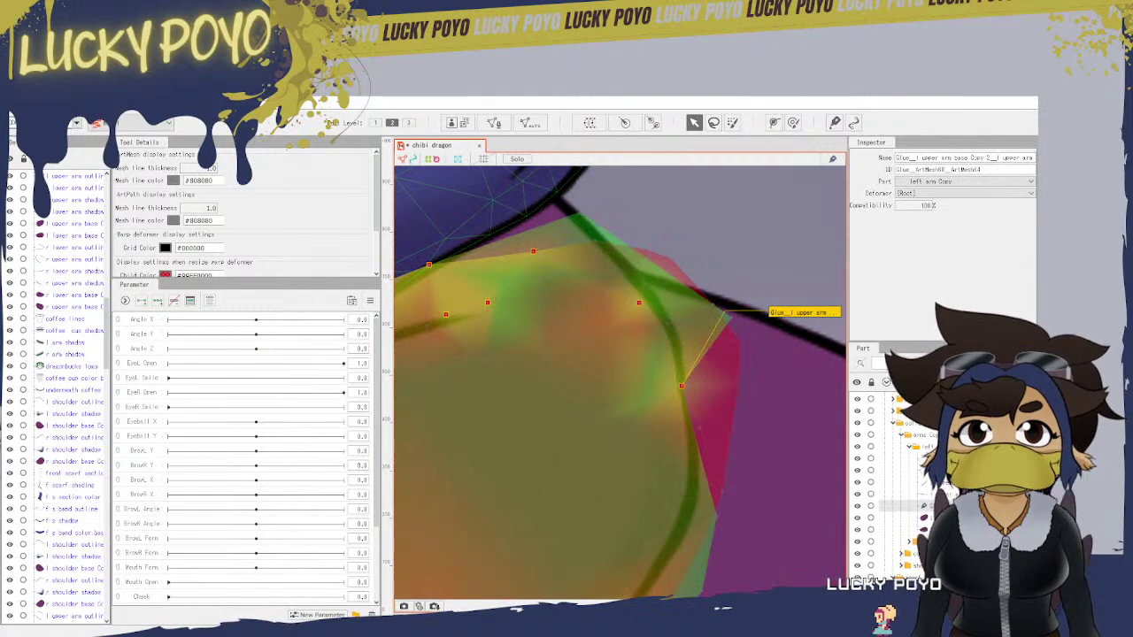
{"action": "left_click", "coordinate": [683, 390]}
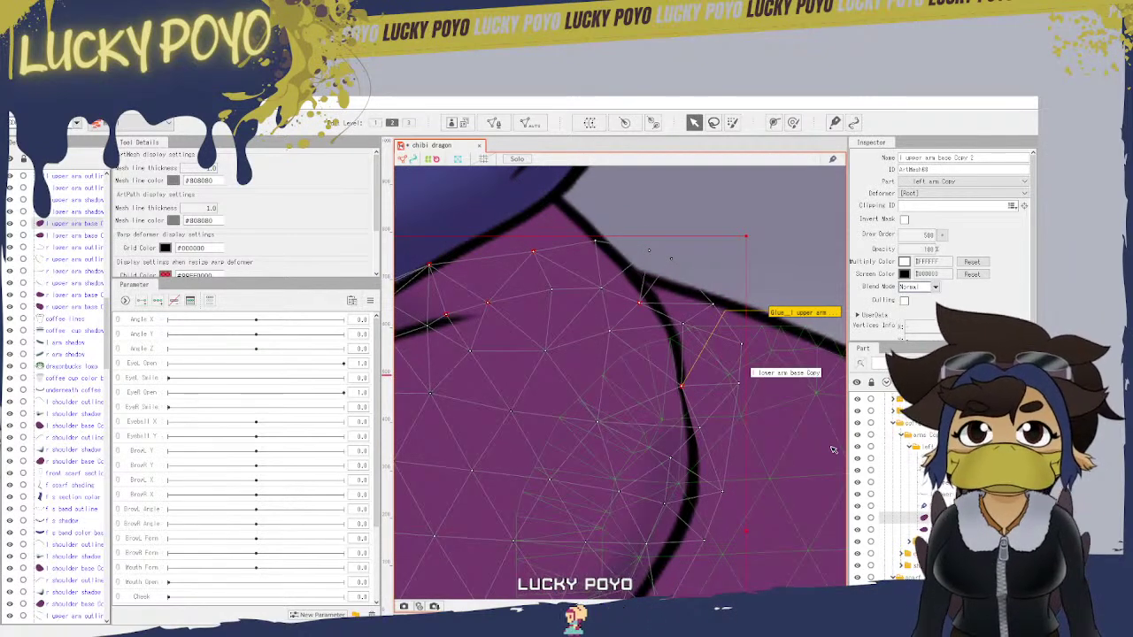
{"action": "left_click", "coordinate": [812, 313]}
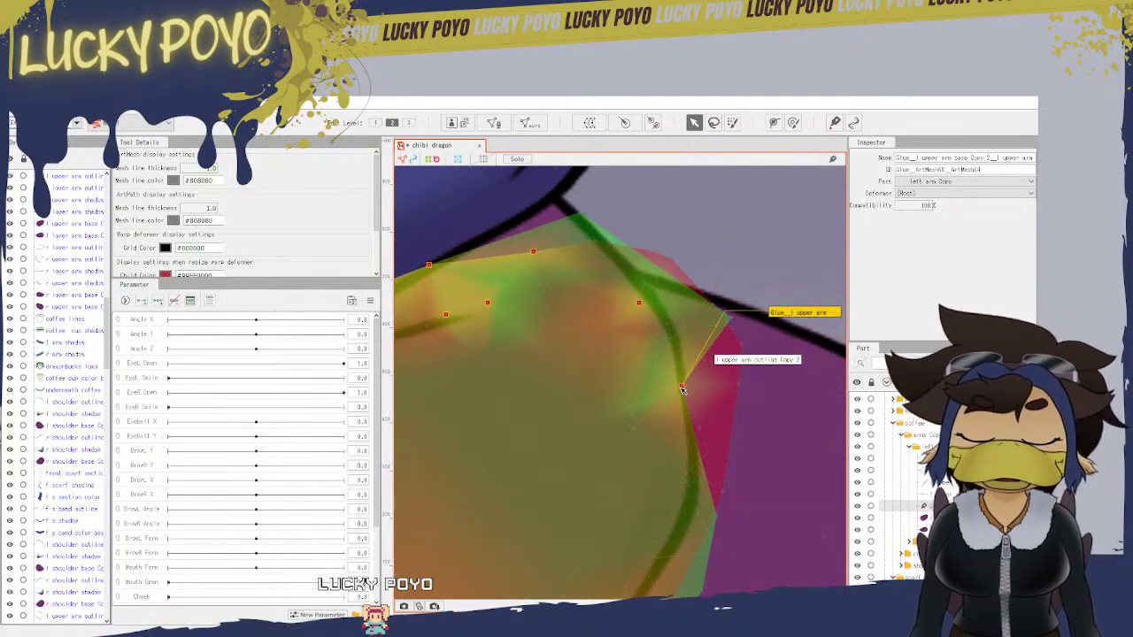
{"action": "left_click", "coordinate": [706, 376]}
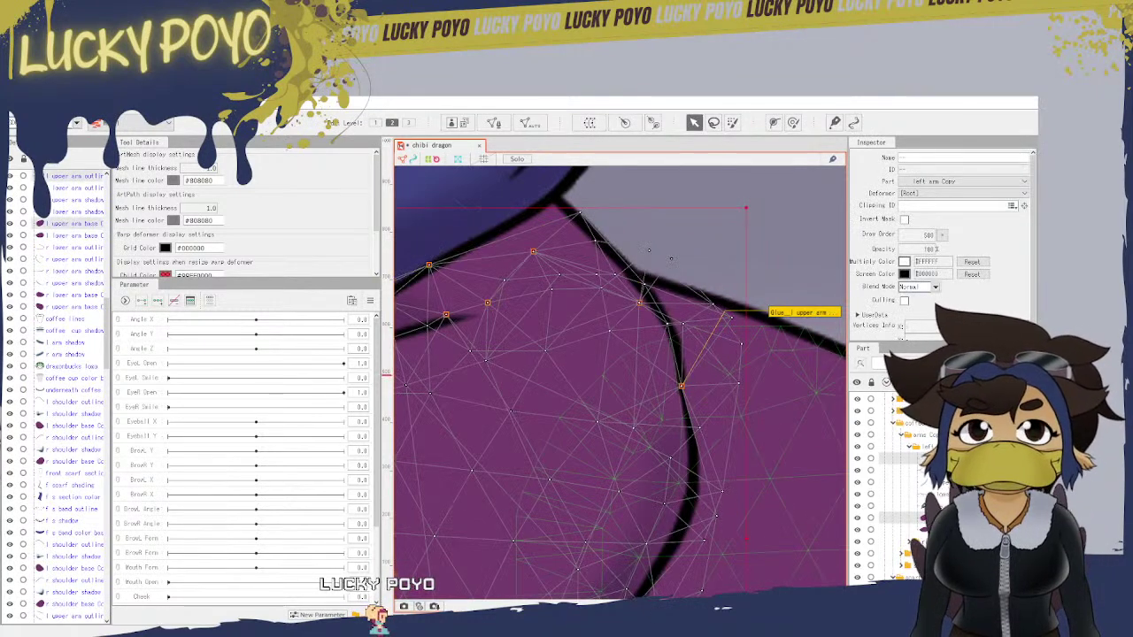
{"action": "left_click", "coordinate": [803, 312]}
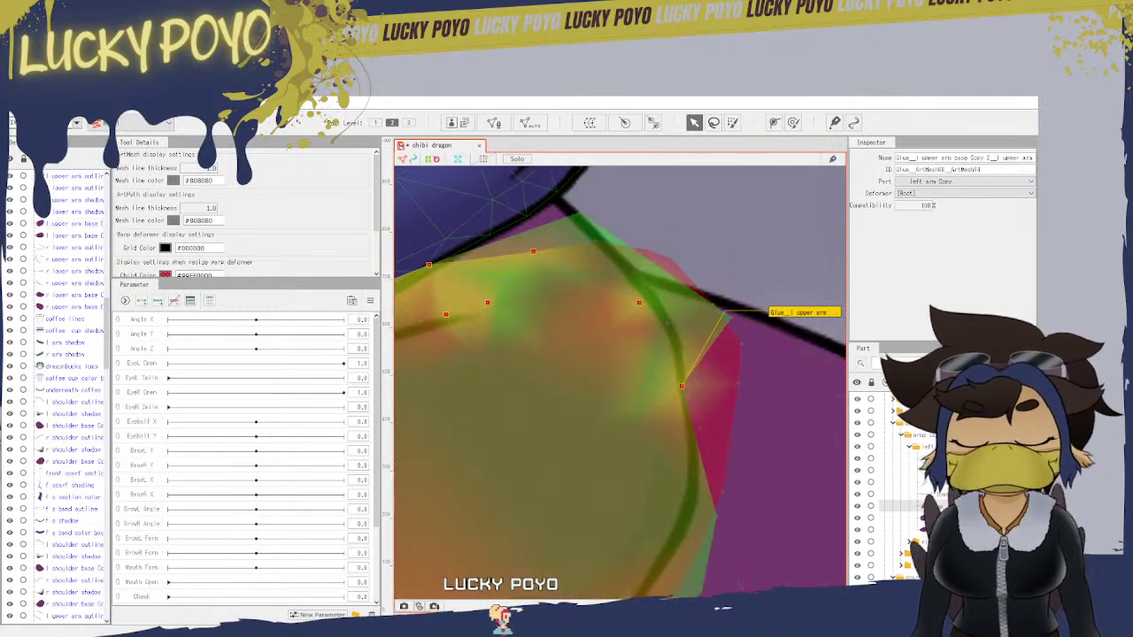
{"action": "key", "text": "Delete"}
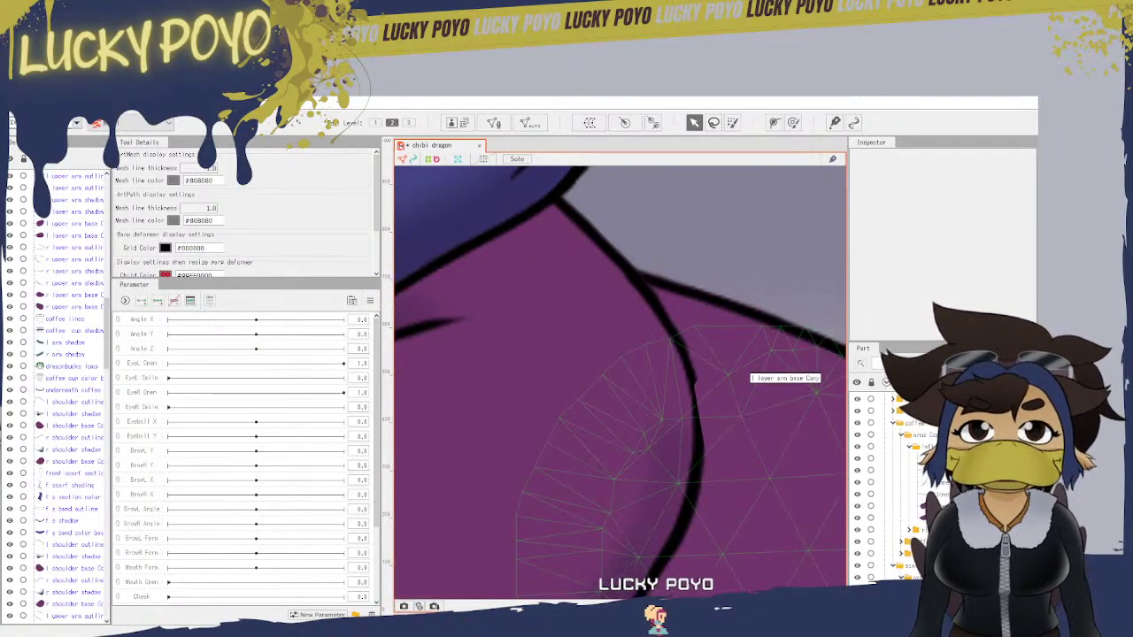
Step: Select the left upper arm's outline mesh and check its vertices around the right curve in mesh editing
{"action": "left_click", "coordinate": [712, 266]}
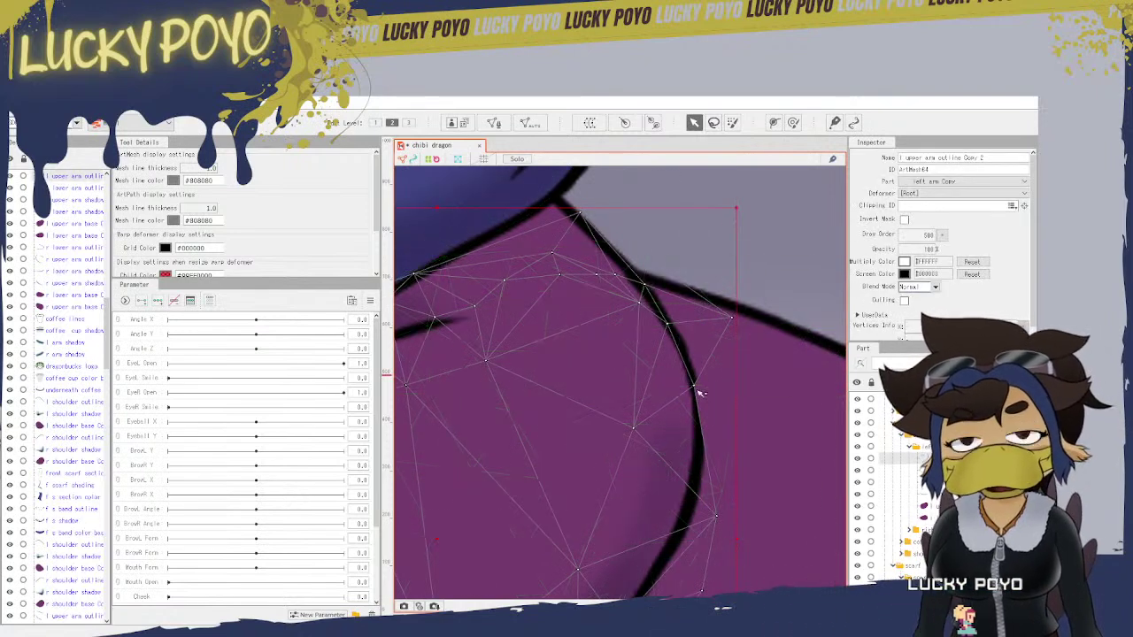
{"action": "left_click", "coordinate": [516, 175]}
{"action": "left_click", "coordinate": [517, 159]}
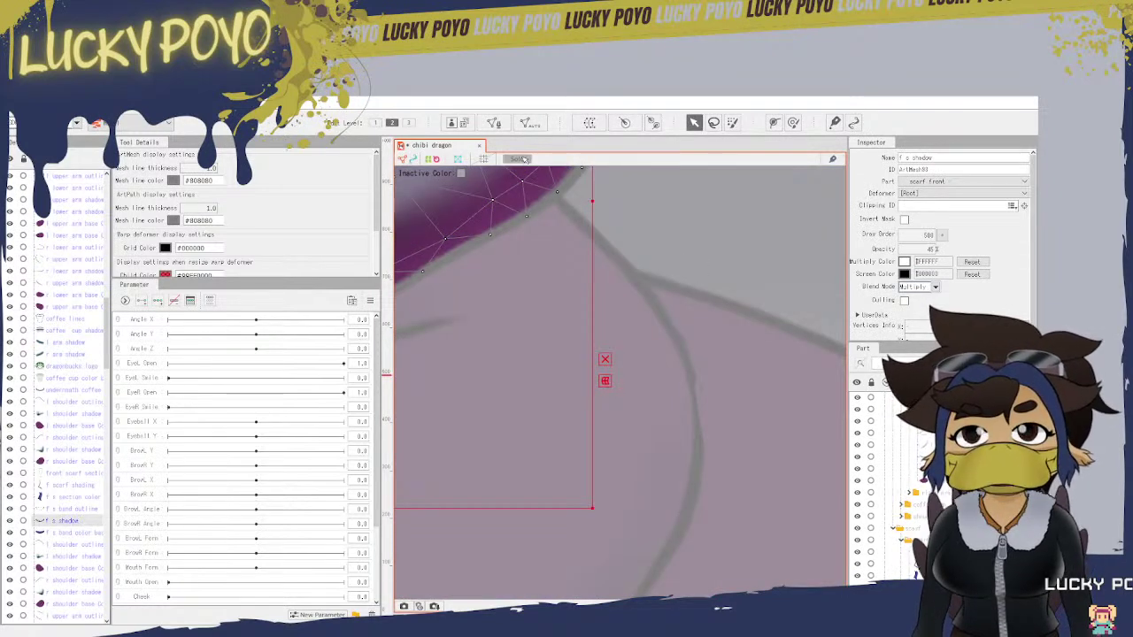
{"action": "left_click", "coordinate": [522, 159]}
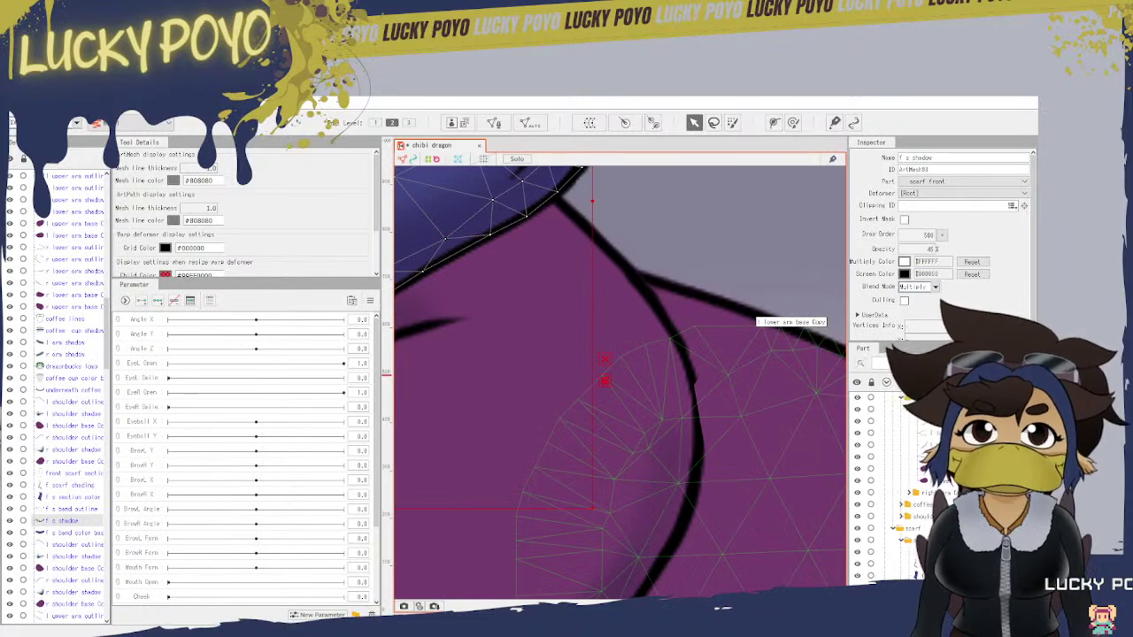
{"action": "left_click", "coordinate": [680, 340]}
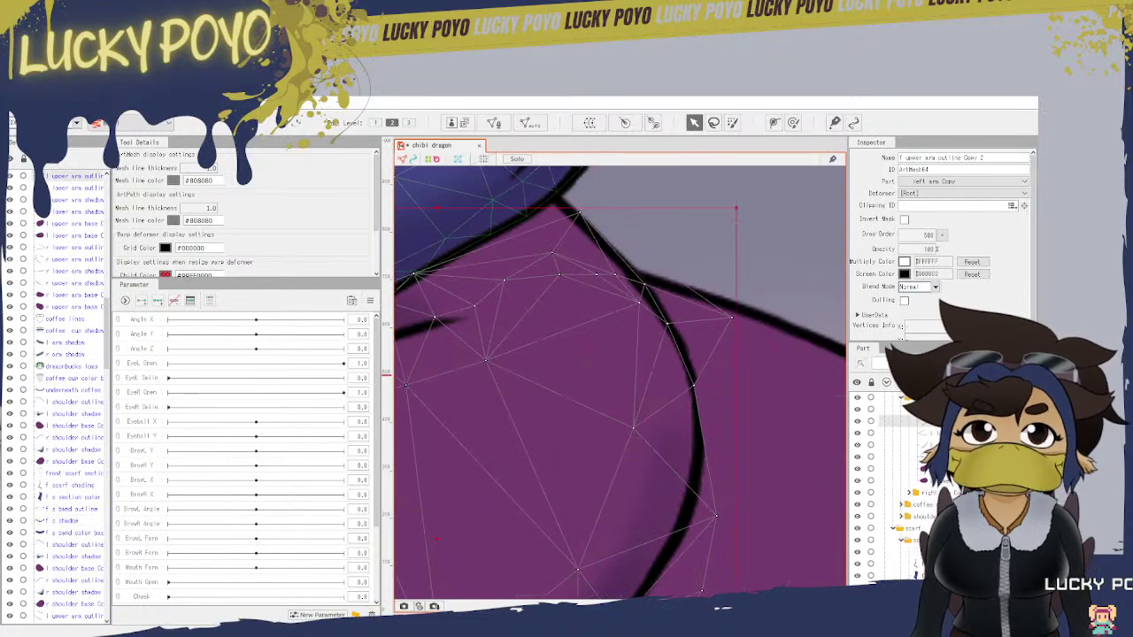
{"action": "left_click", "coordinate": [493, 123]}
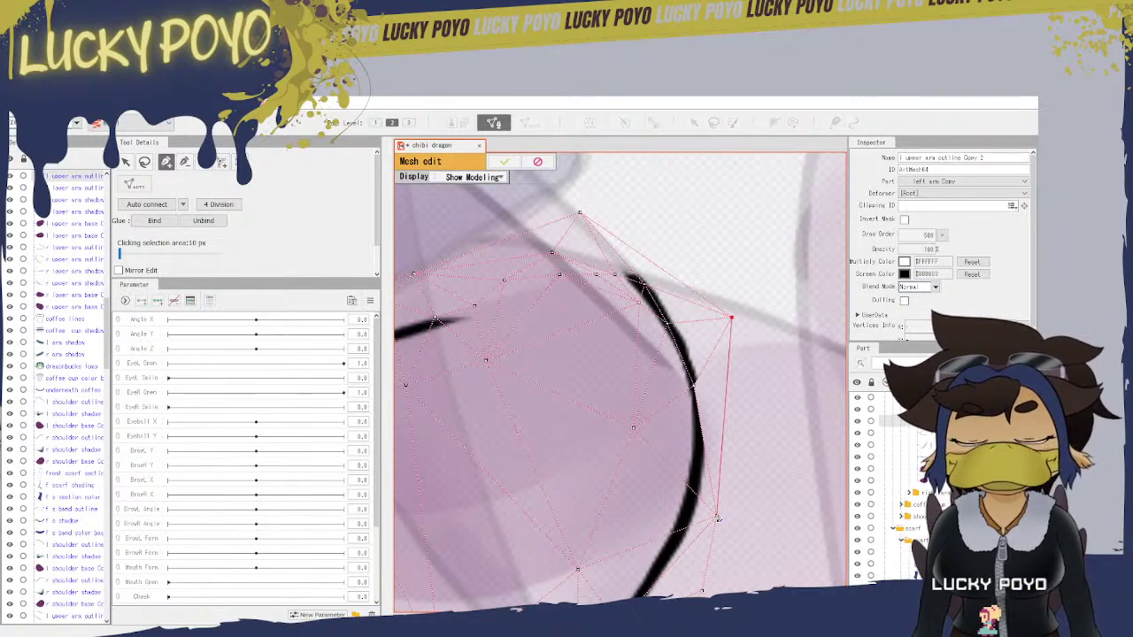
{"action": "left_click", "coordinate": [508, 161]}
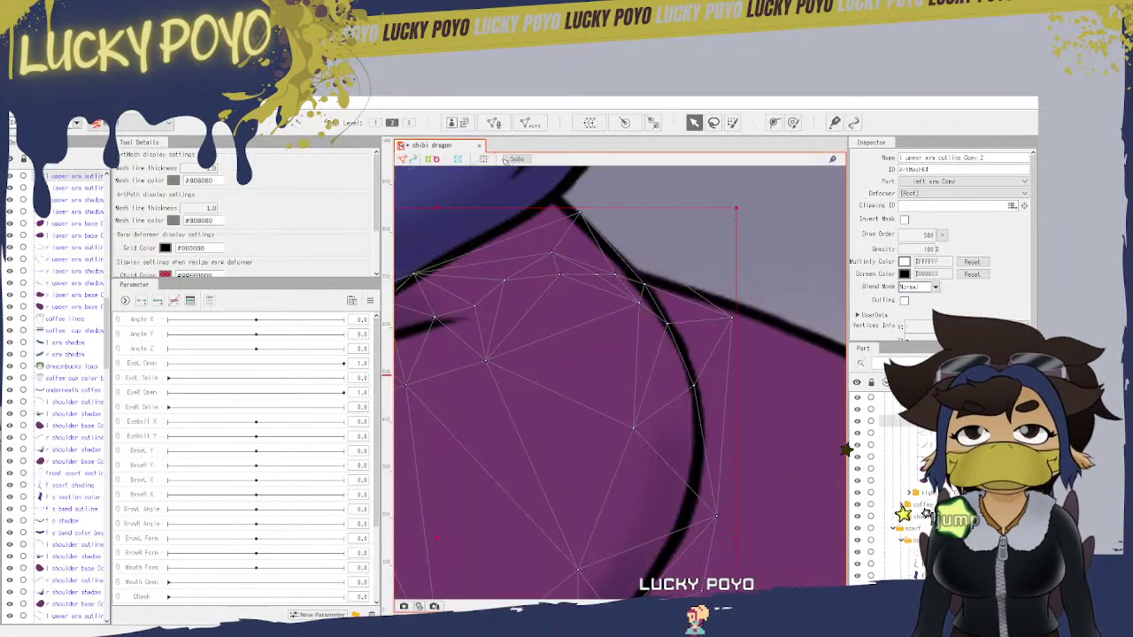
Step: In the outline mesh, delete the surplus vertices clustered inside the arm's upper edge, between the fold line and the outer curve
{"action": "left_click", "coordinate": [493, 122]}
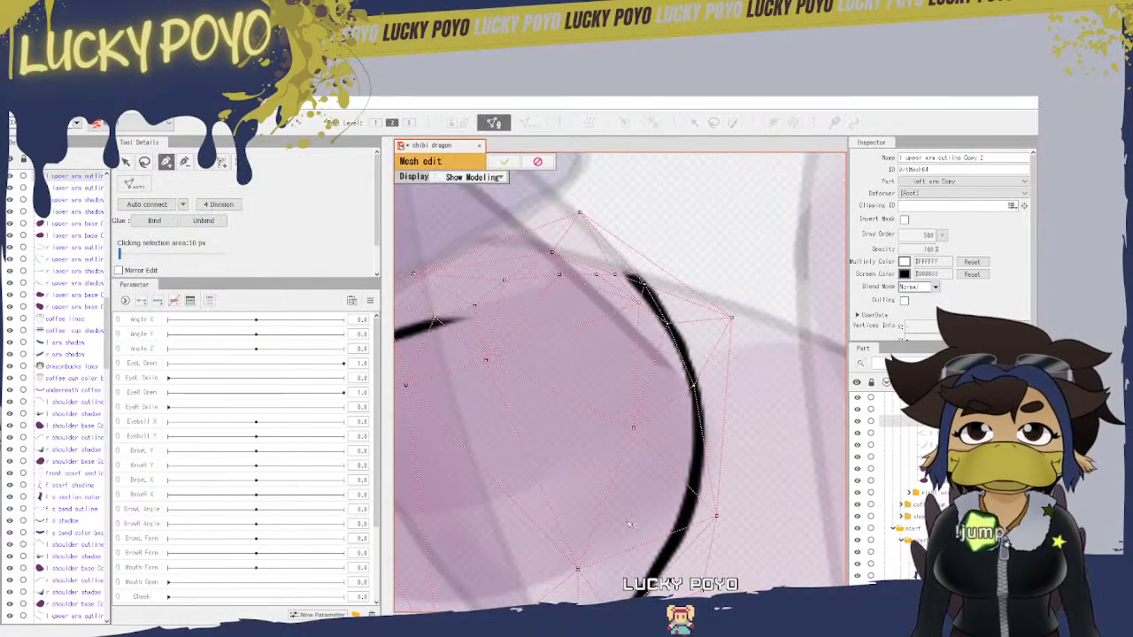
{"action": "left_click", "coordinate": [184, 161]}
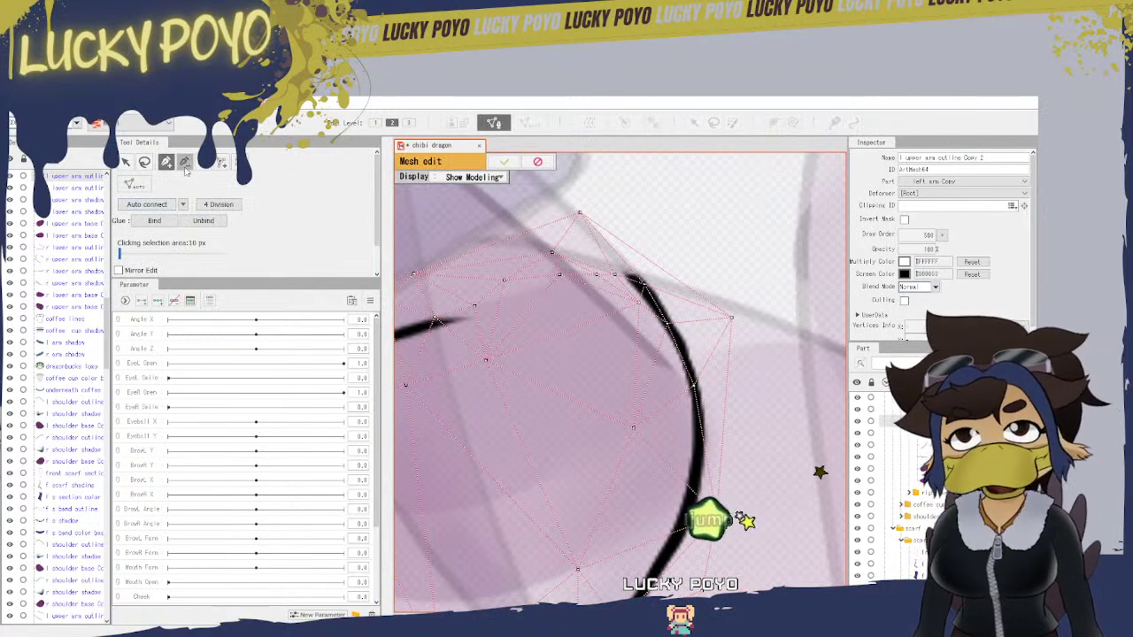
{"action": "left_click", "coordinate": [553, 253]}
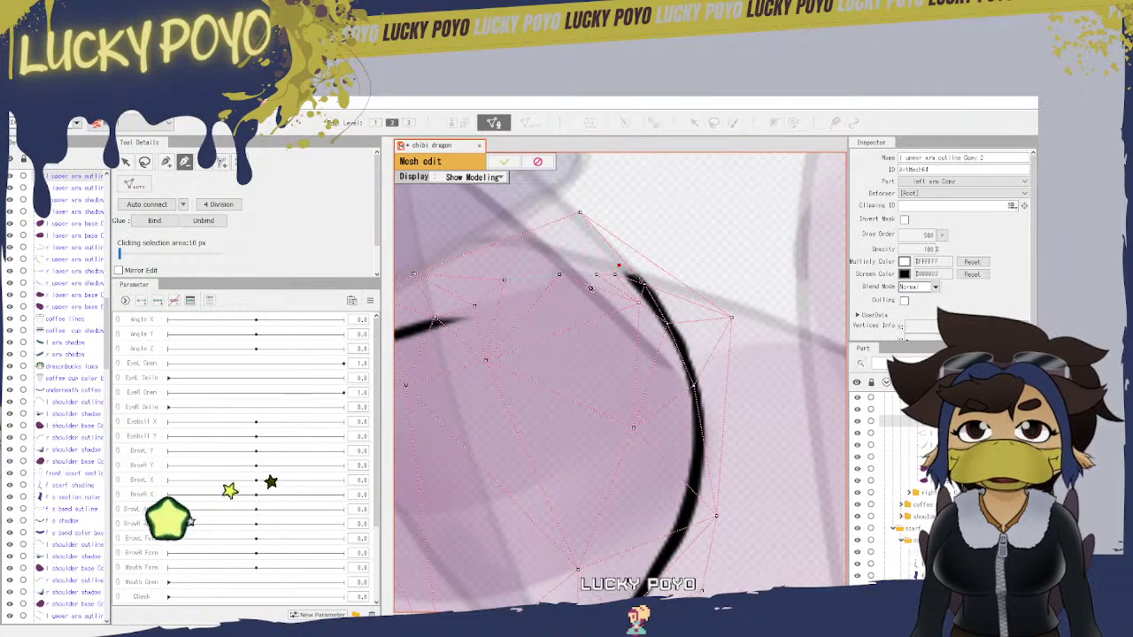
{"action": "left_click_drag", "start_coordinate": [568, 341], "coordinate": [681, 389]}
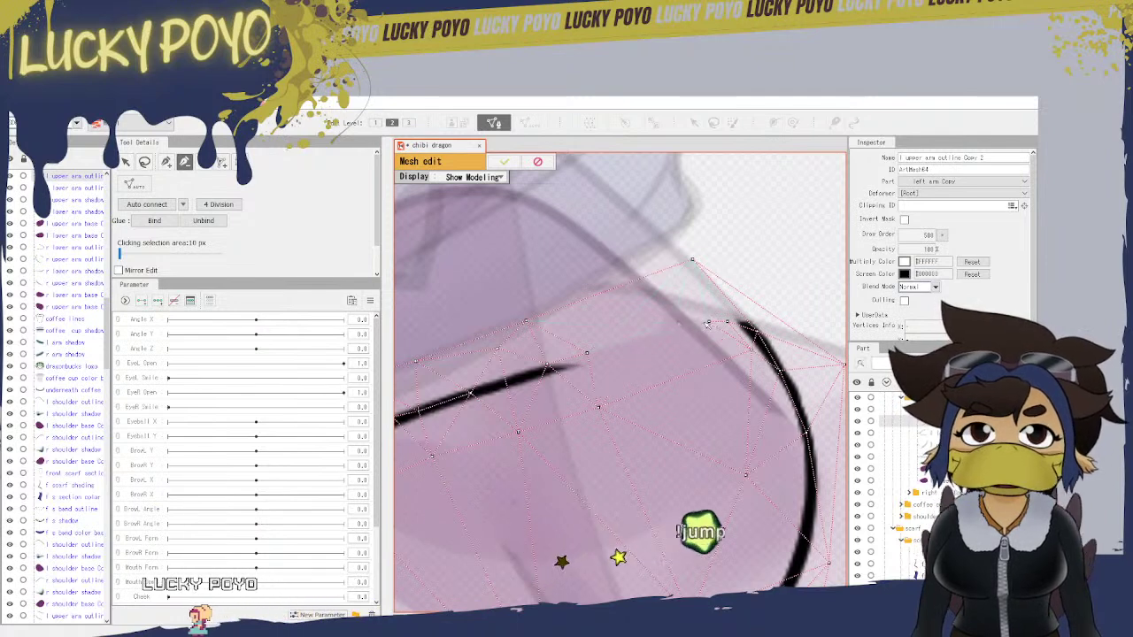
Step: Add two staggered rows of vertices across the cleared area between the fold line and the outer curve, connecting them to the mesh
{"action": "left_click", "coordinate": [167, 162]}
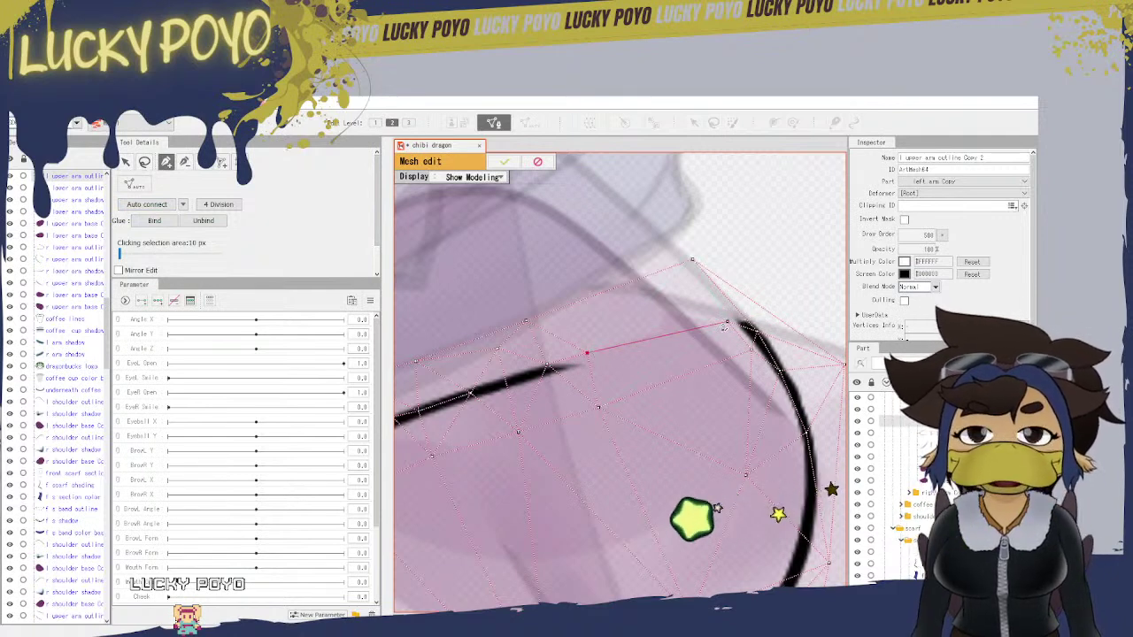
{"action": "left_click", "coordinate": [709, 365]}
{"action": "left_click", "coordinate": [675, 334]}
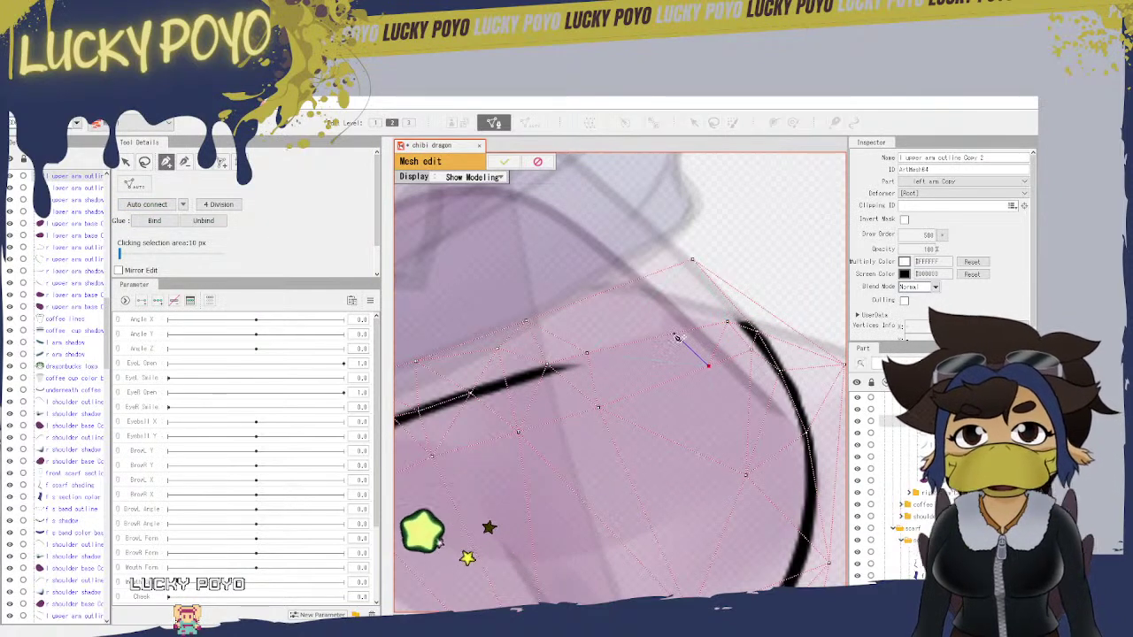
{"action": "left_click", "coordinate": [657, 385]}
{"action": "left_click", "coordinate": [616, 347]}
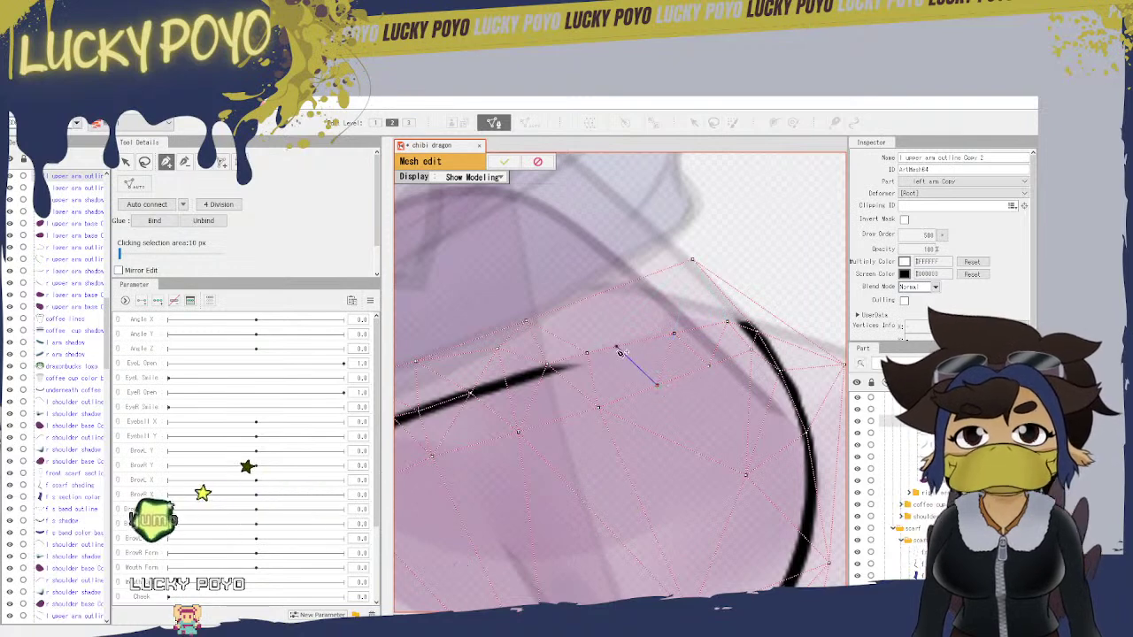
{"action": "left_click", "coordinate": [597, 409]}
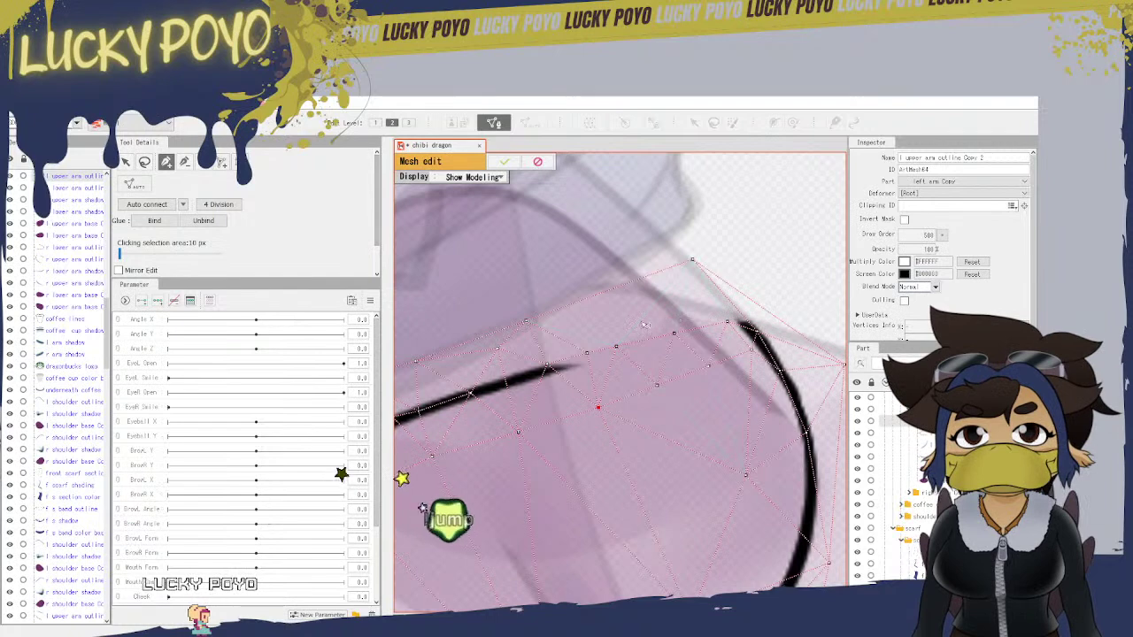
Step: Add a vertex on the mesh's upper border and connect the border vertices to the new row below them
{"action": "left_click", "coordinate": [617, 347]}
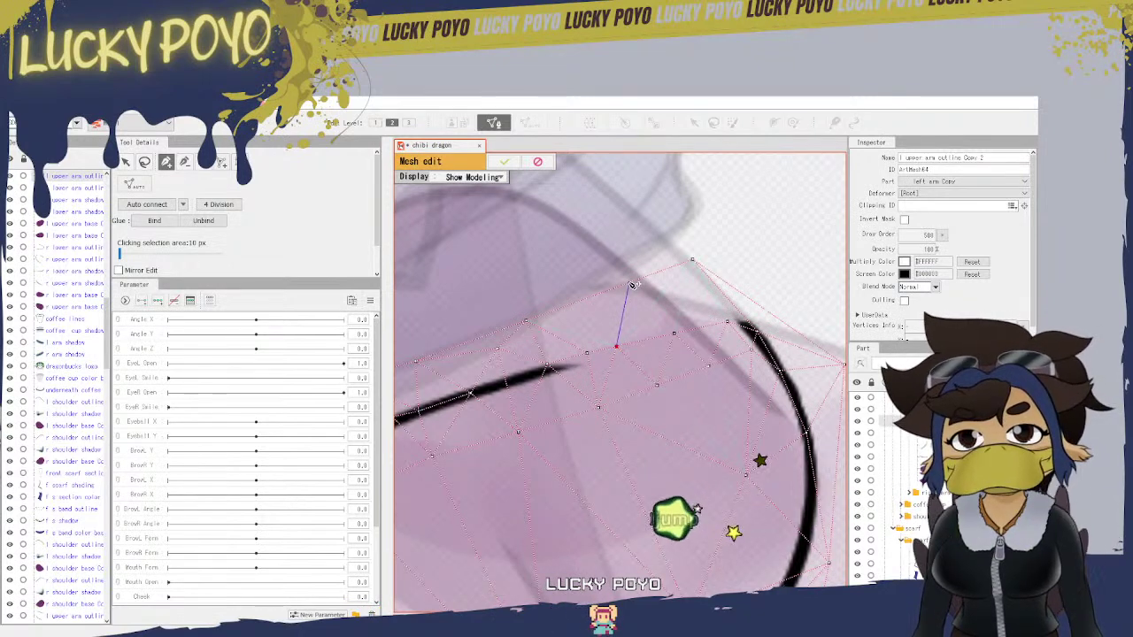
{"action": "left_click", "coordinate": [631, 283]}
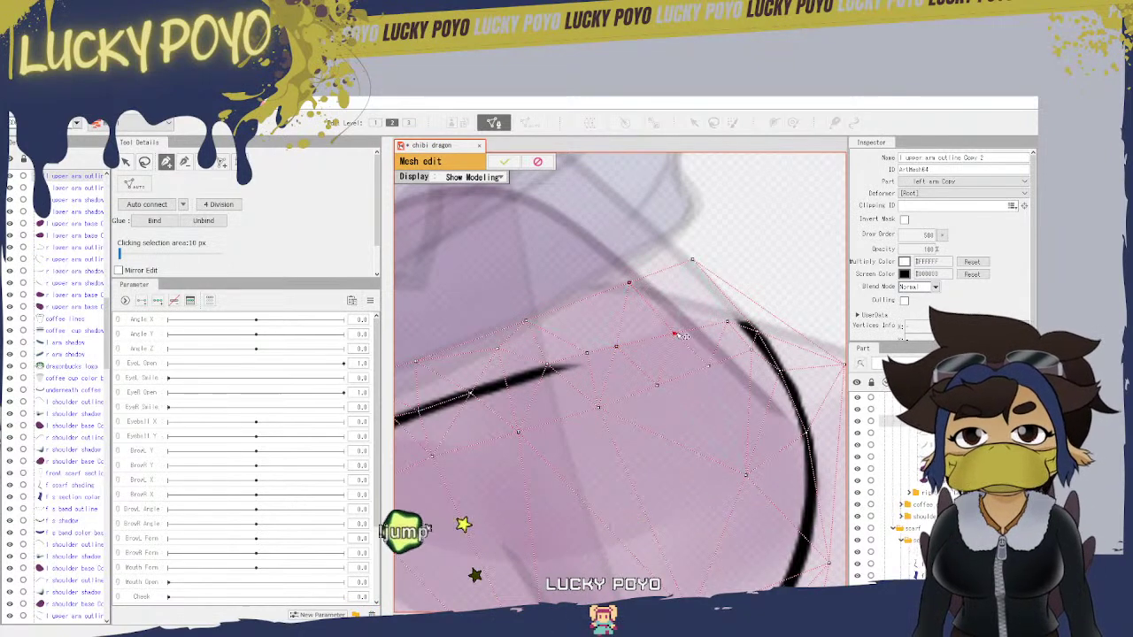
{"action": "left_click", "coordinate": [692, 261]}
{"action": "left_click", "coordinate": [727, 323]}
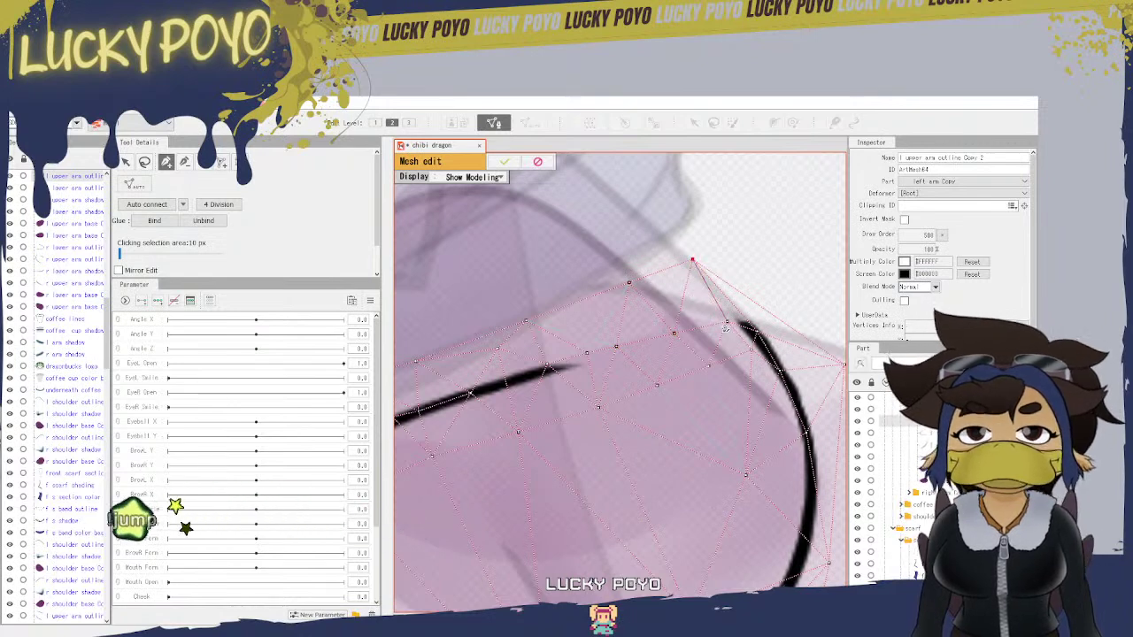
{"action": "left_click", "coordinate": [589, 354]}
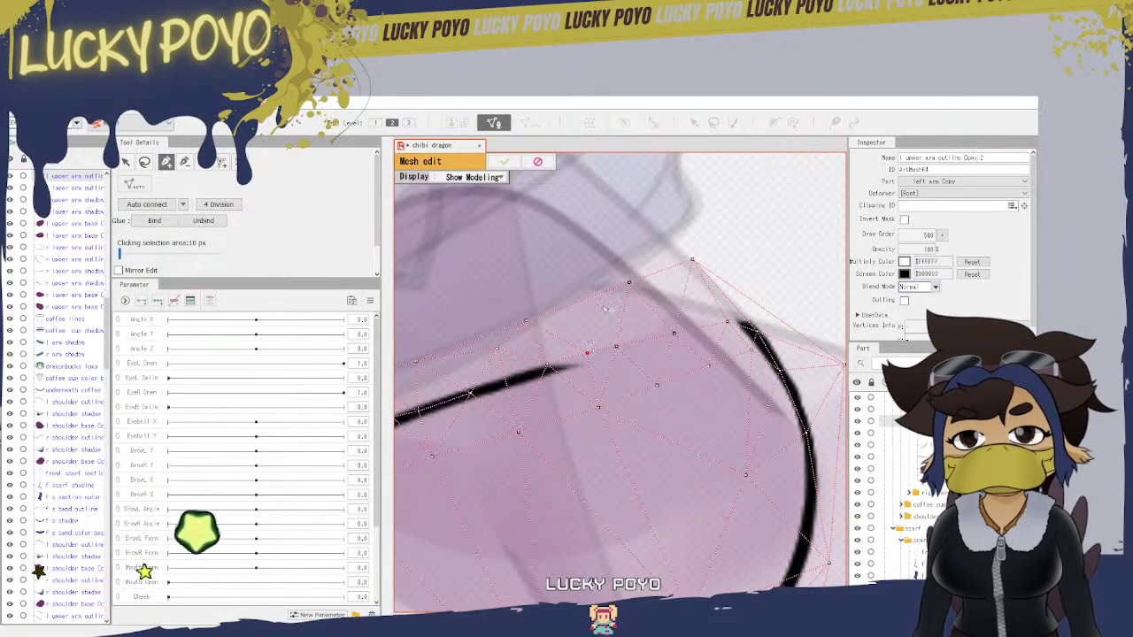
{"action": "left_click", "coordinate": [629, 283]}
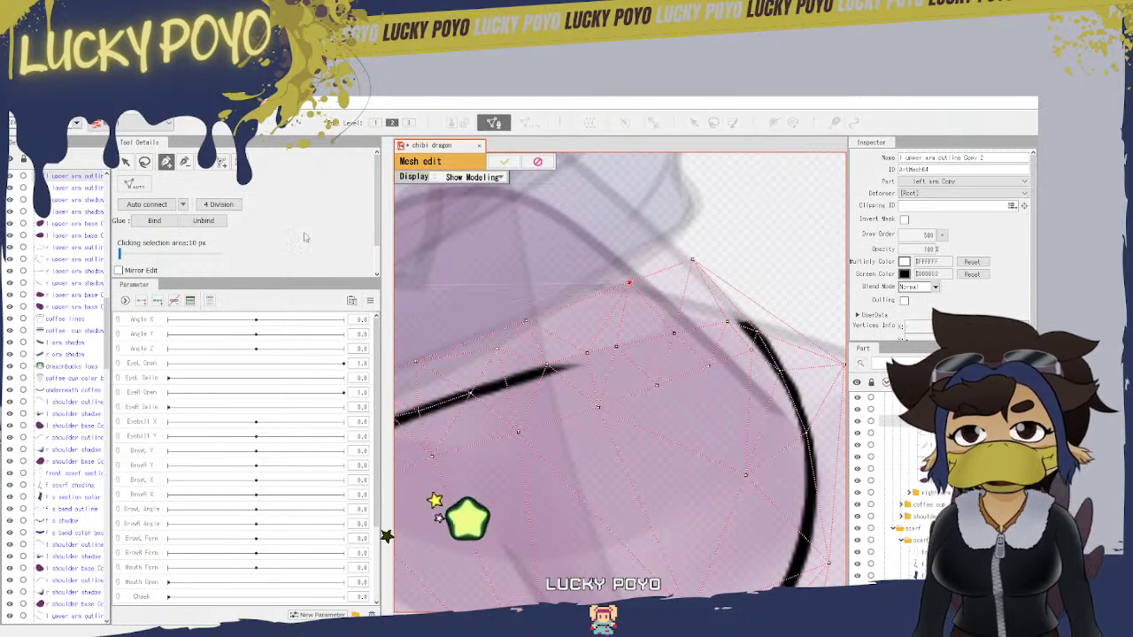
{"action": "left_click", "coordinate": [127, 163]}
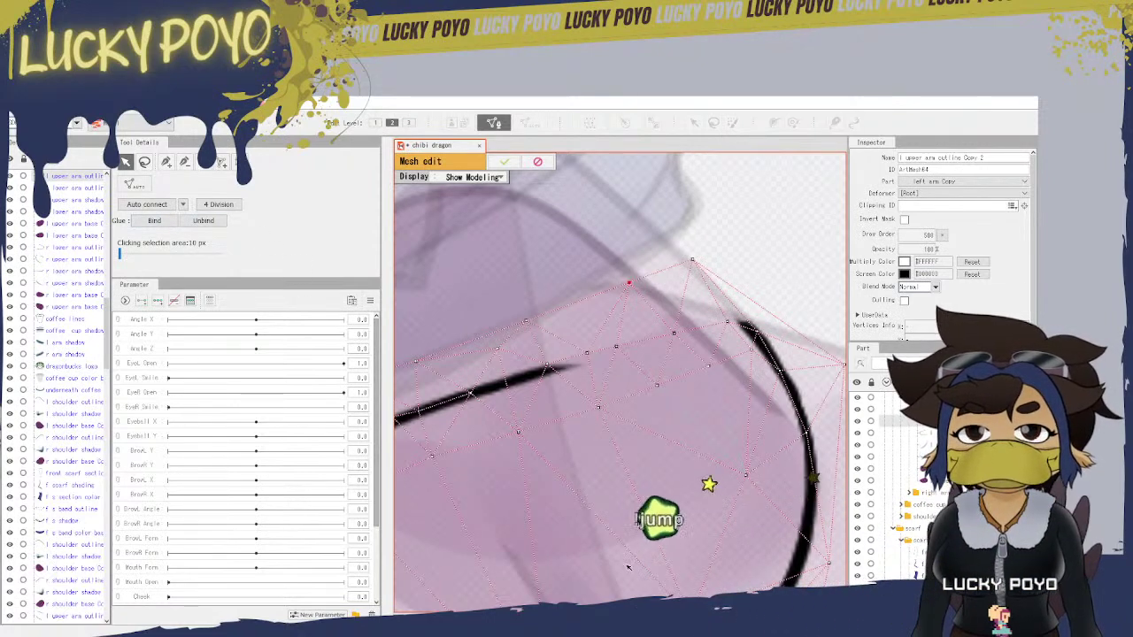
{"action": "left_click", "coordinate": [165, 164]}
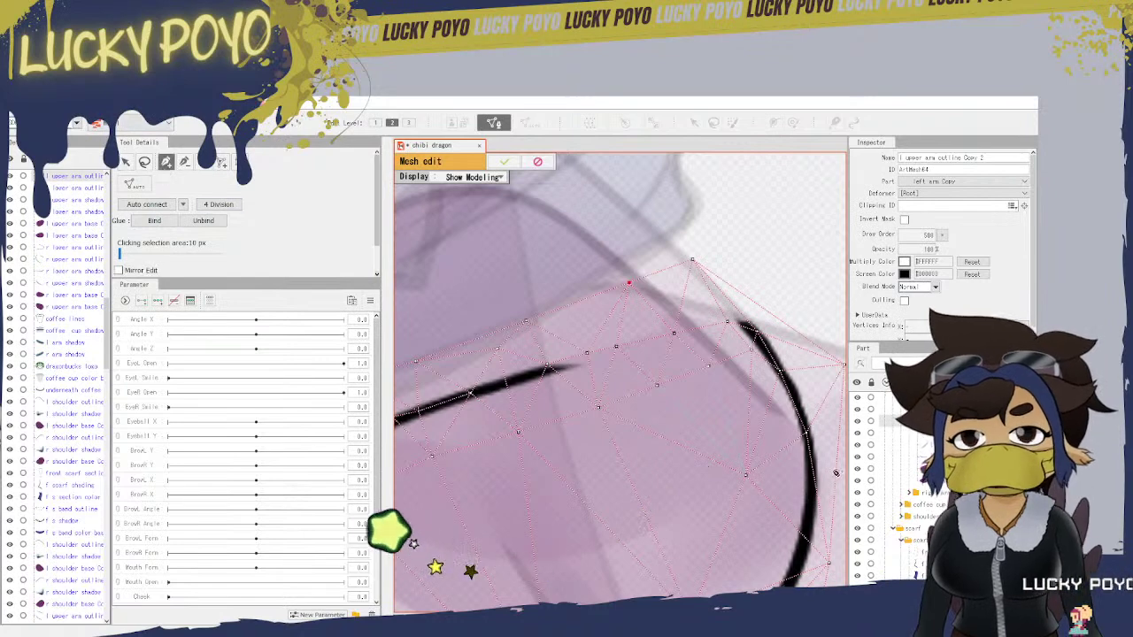
{"action": "left_click", "coordinate": [659, 389]}
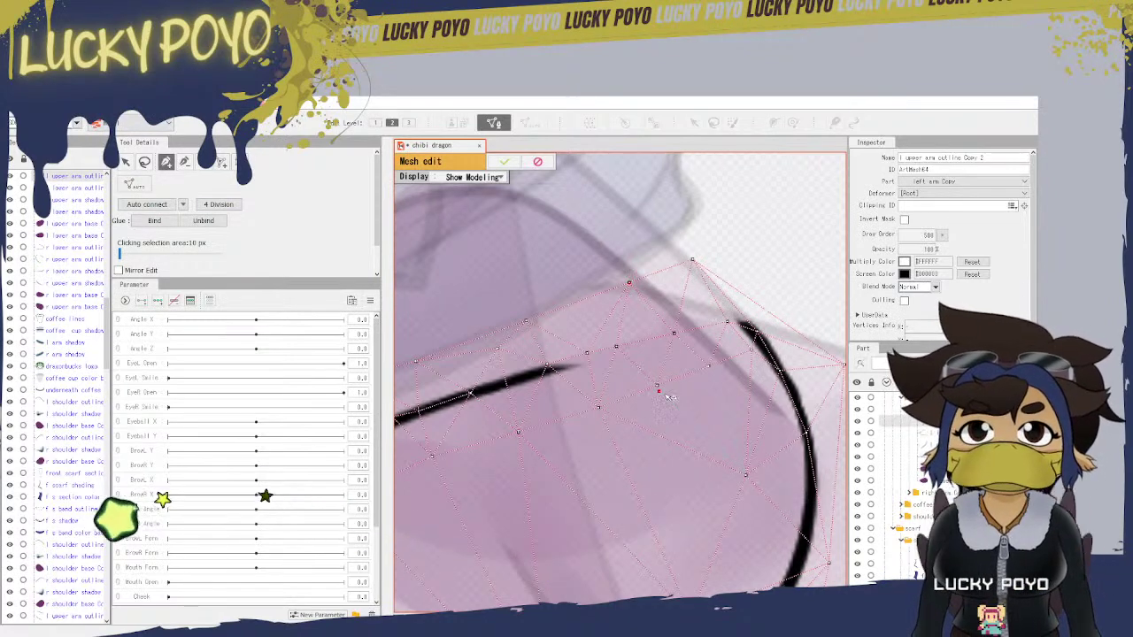
{"action": "left_click", "coordinate": [29, 103]}
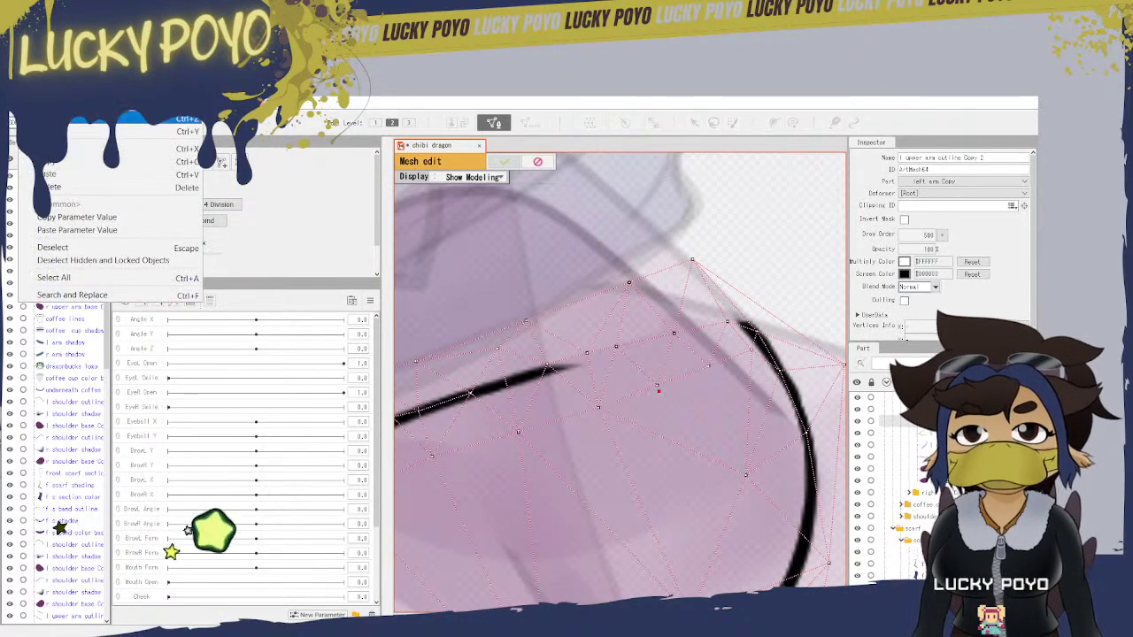
{"action": "left_click", "coordinate": [53, 120]}
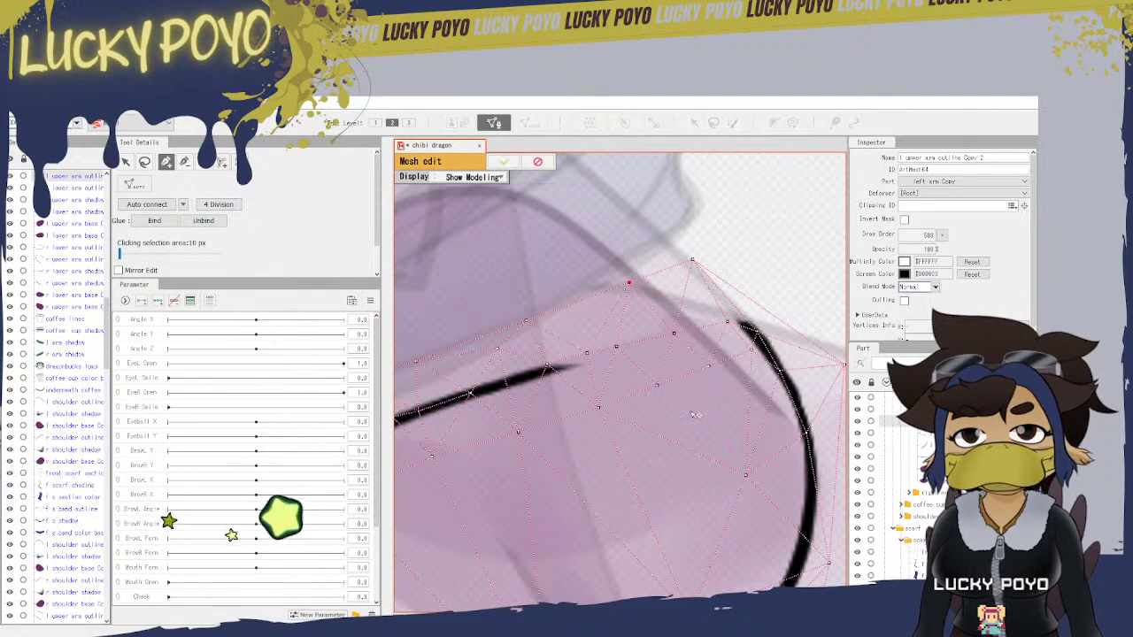
Step: Connect the inner vertex beside the right curve to the new vertex above it, review the whole outline mesh and apply the mesh edit
{"action": "left_click", "coordinate": [746, 474]}
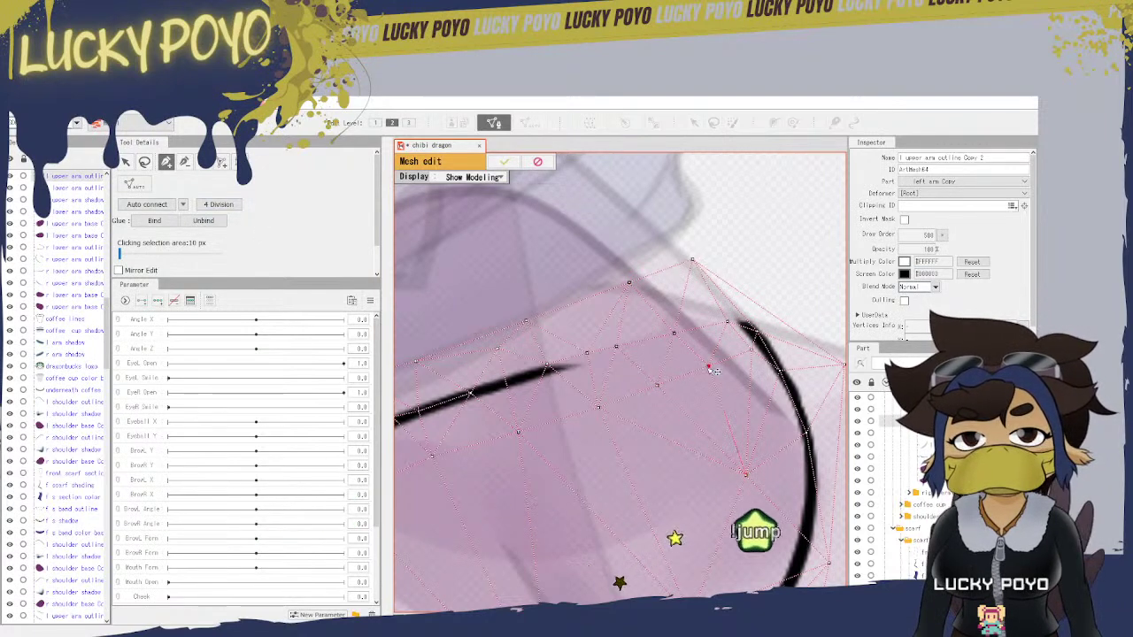
{"action": "left_click_drag", "start_coordinate": [629, 513], "coordinate": [786, 397]}
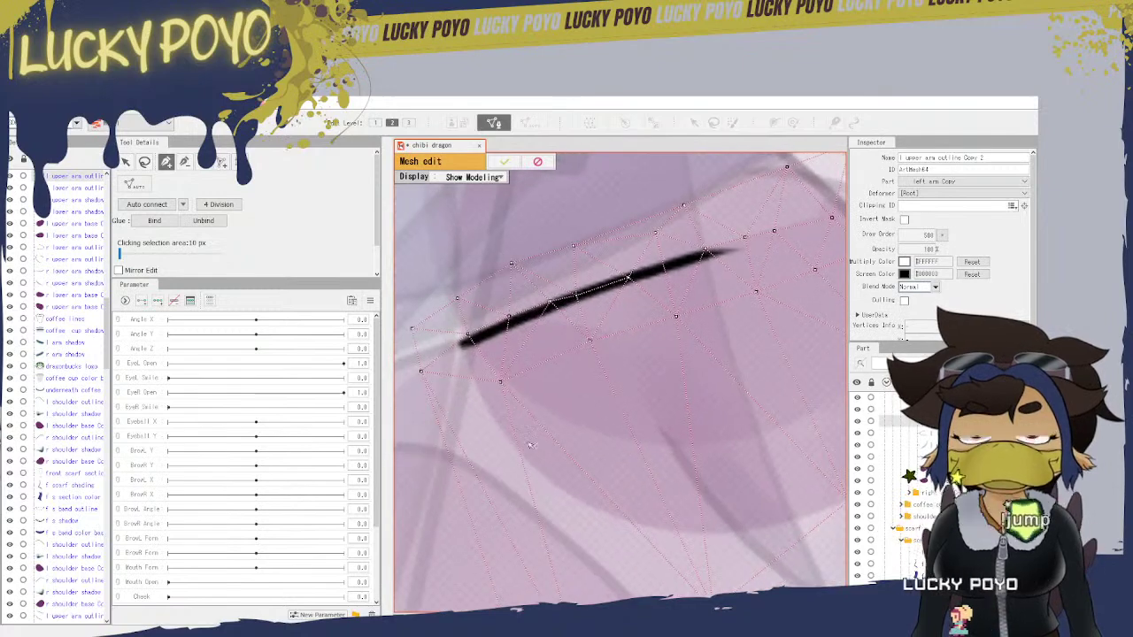
{"action": "left_click_drag", "start_coordinate": [537, 439], "coordinate": [535, 179]}
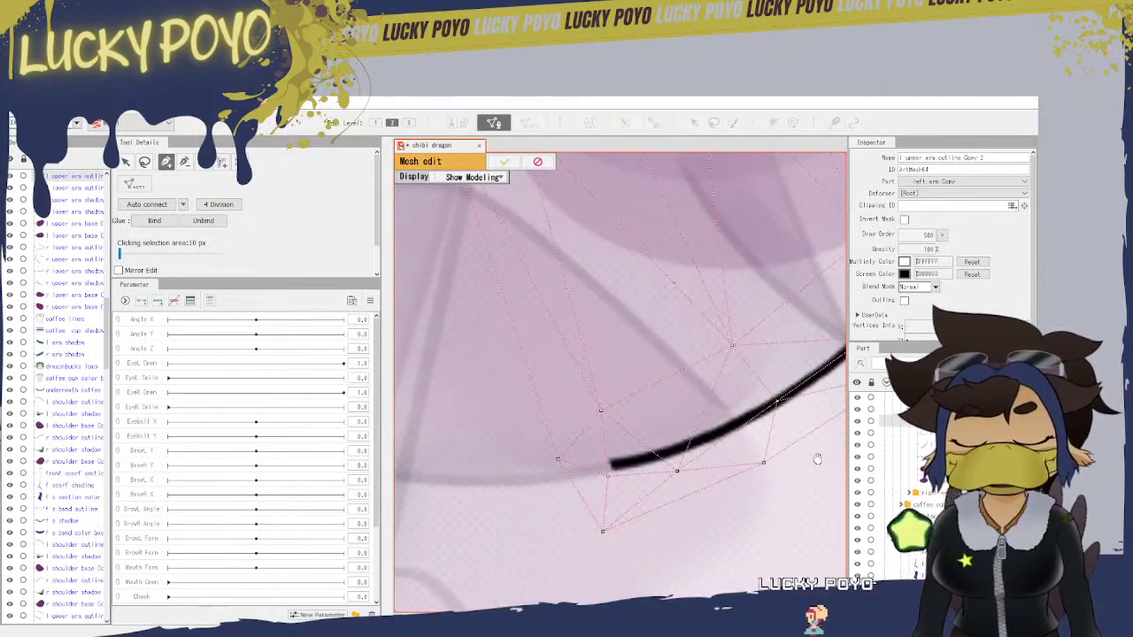
{"action": "left_click_drag", "start_coordinate": [815, 459], "coordinate": [507, 531]}
{"action": "left_click_drag", "start_coordinate": [584, 255], "coordinate": [598, 472]}
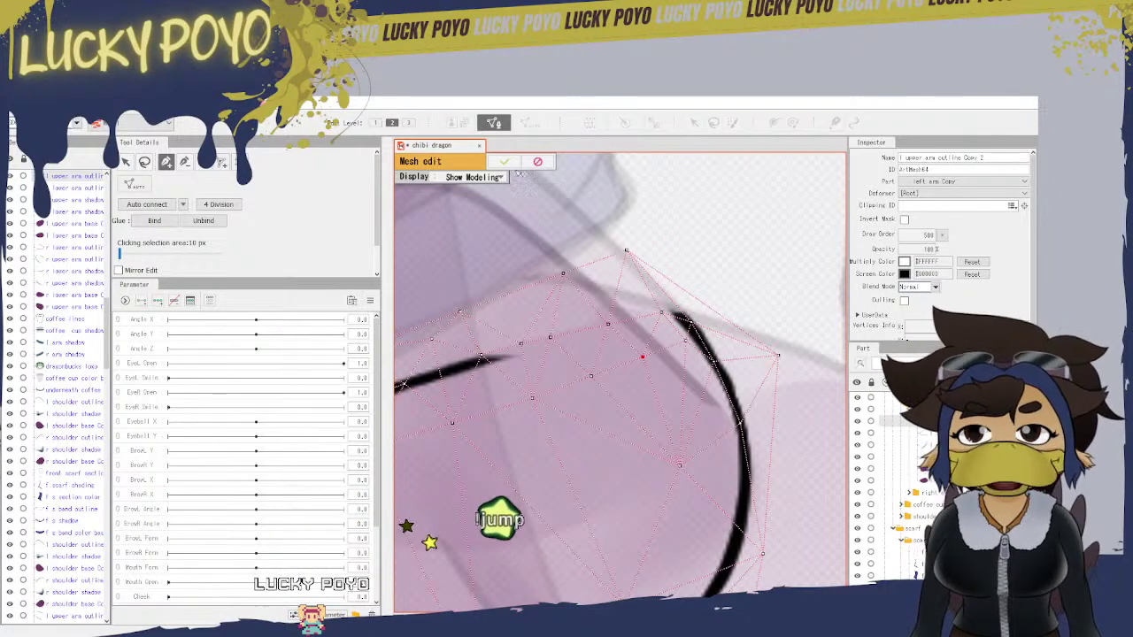
{"action": "key", "text": "Return"}
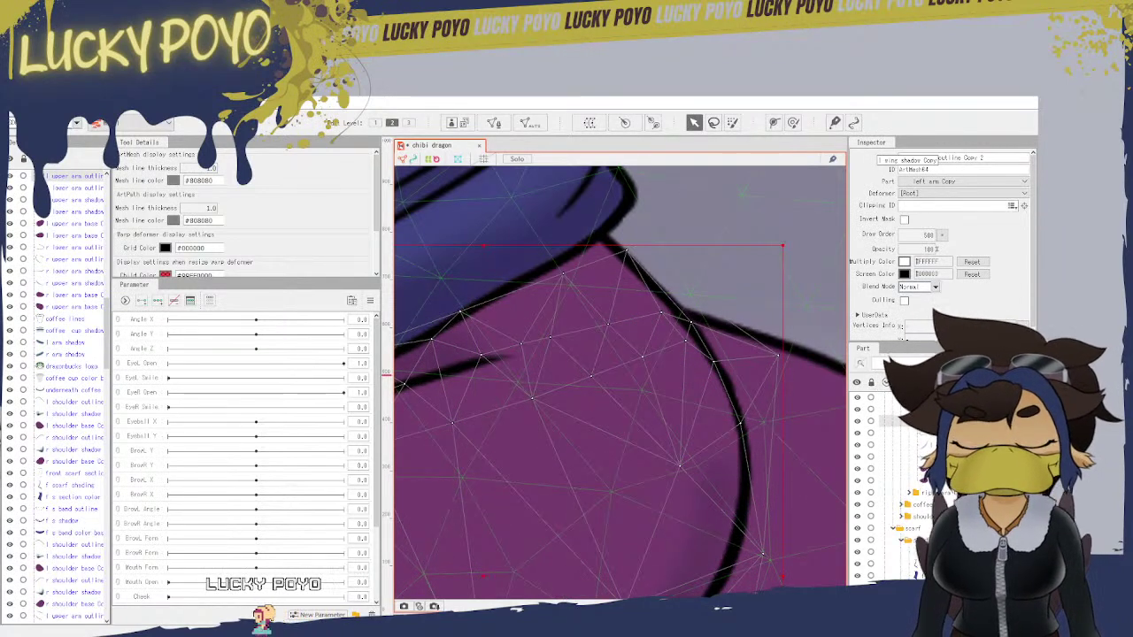
Step: Save the chibi dragon model with the reworked left upper arm outline mesh
{"action": "scroll", "coordinate": [672, 456], "scroll_direction": "down", "scroll_amount": 5}
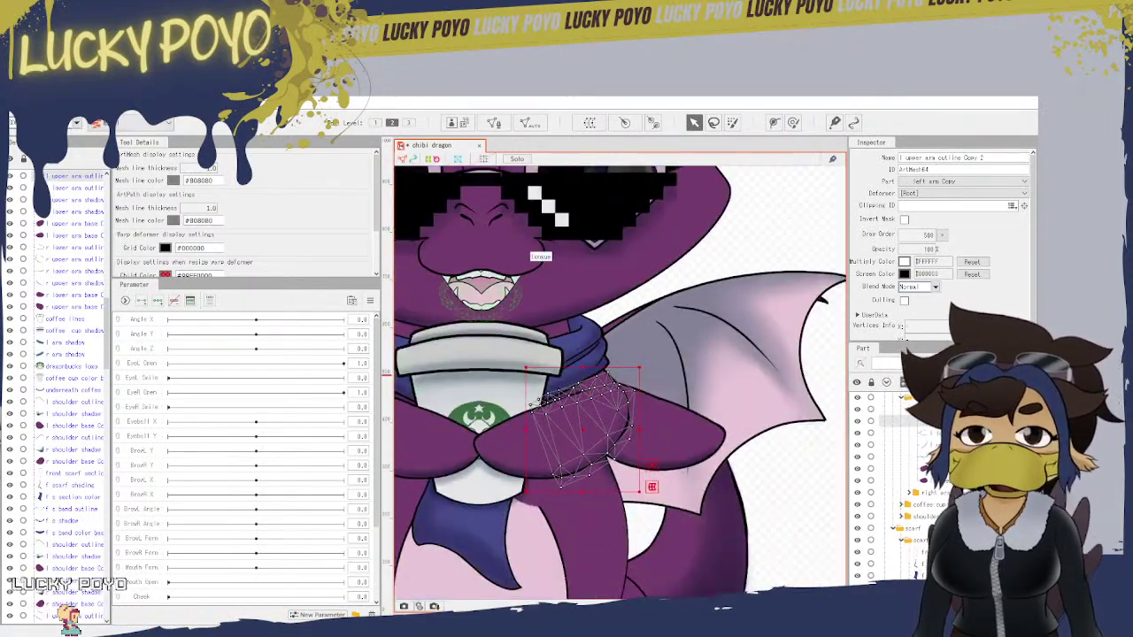
{"action": "left_click", "coordinate": [19, 104]}
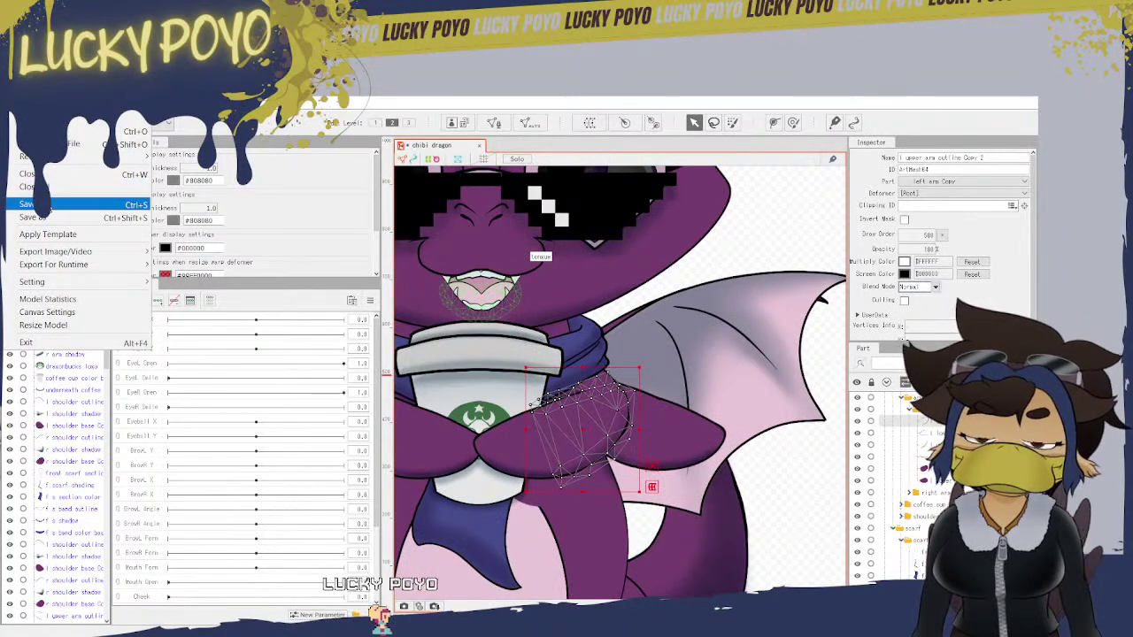
{"action": "left_click", "coordinate": [50, 205]}
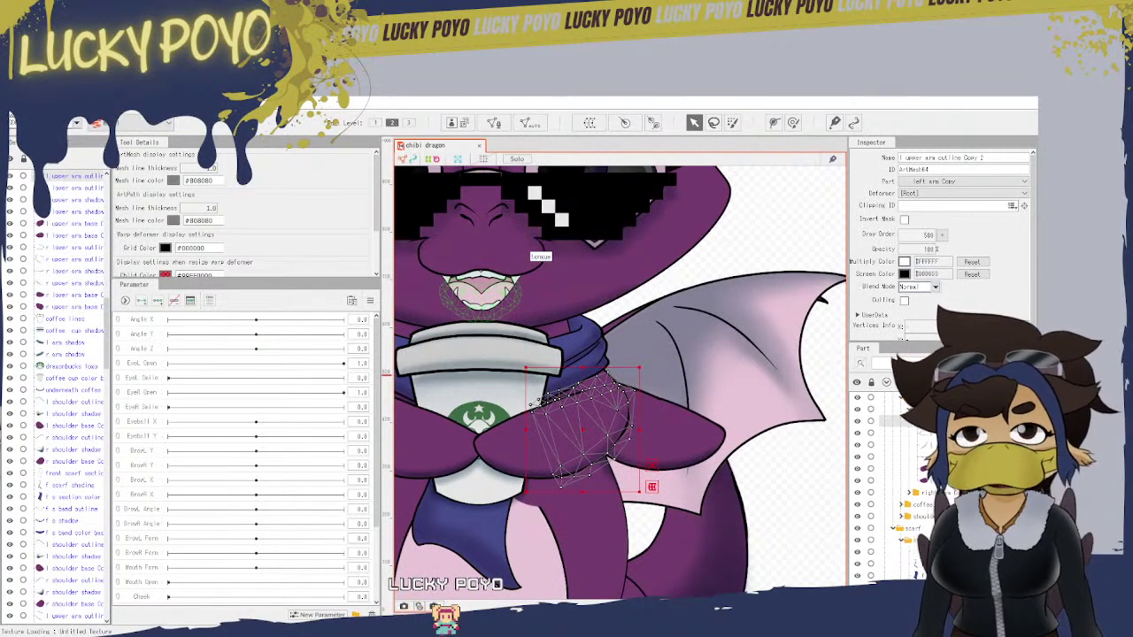
{"action": "left_click", "coordinate": [20, 104]}
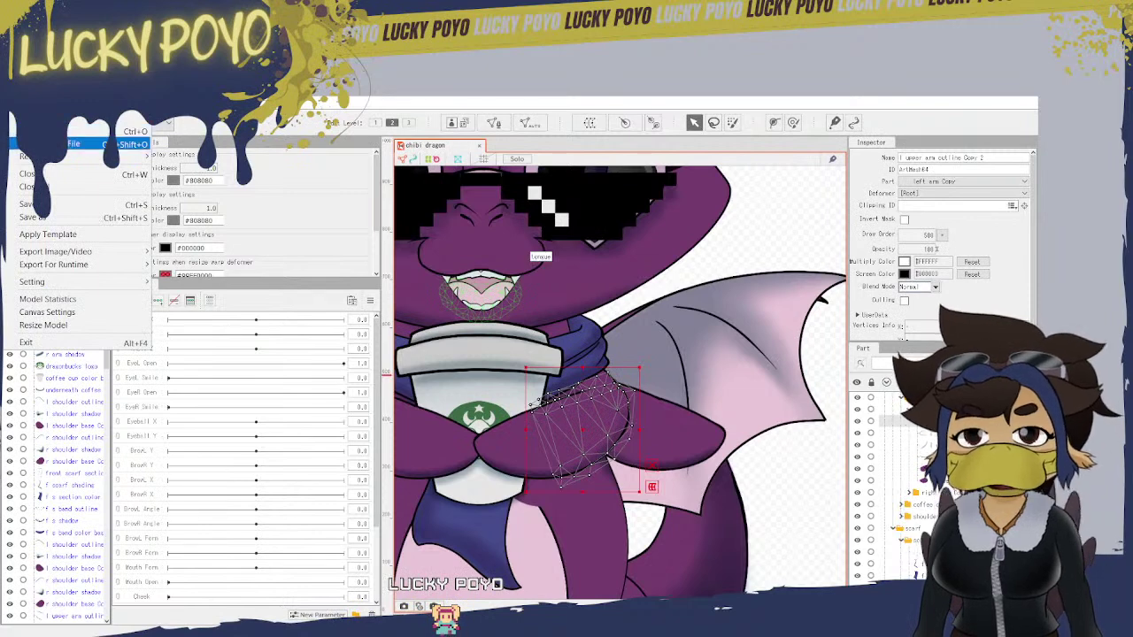
{"action": "left_click", "coordinate": [128, 144]}
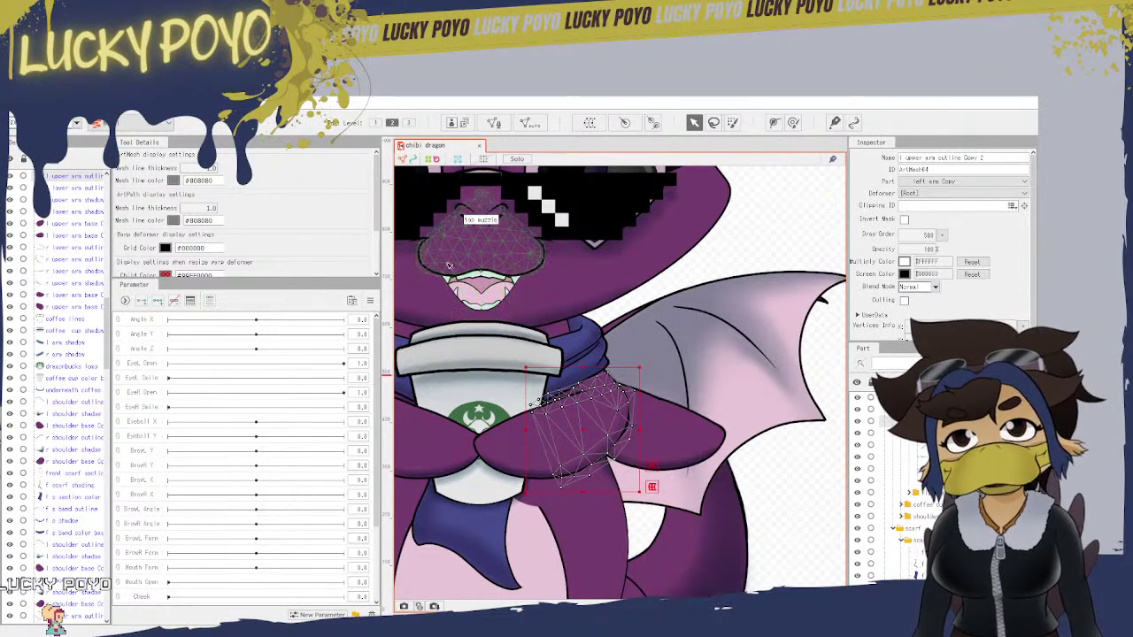
{"action": "left_click", "coordinate": [16, 104]}
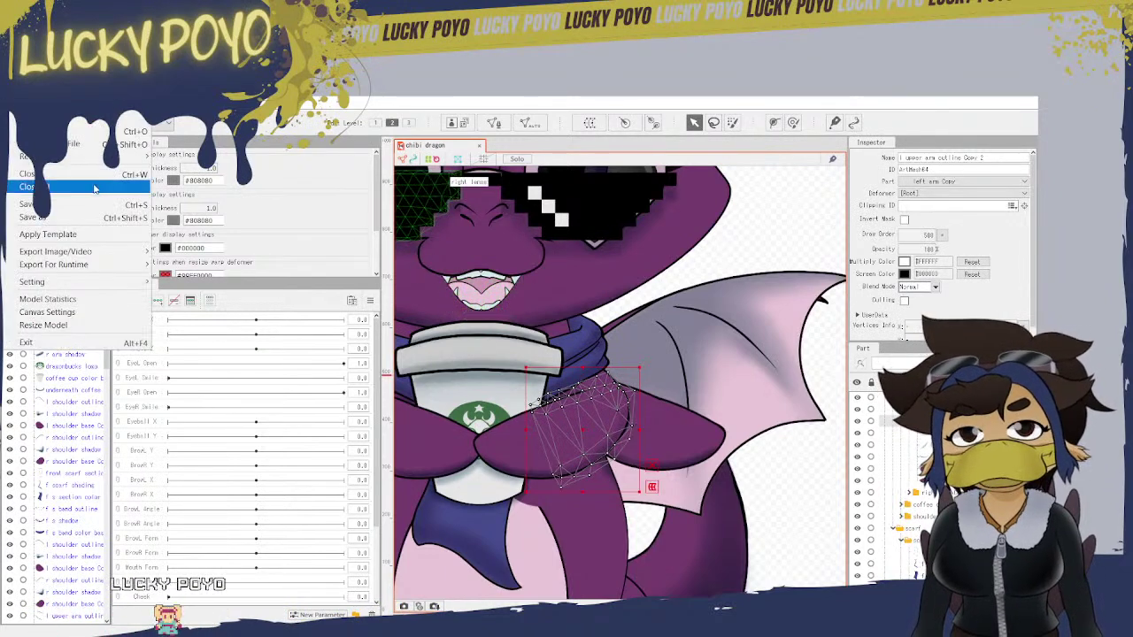
{"action": "left_click", "coordinate": [61, 205]}
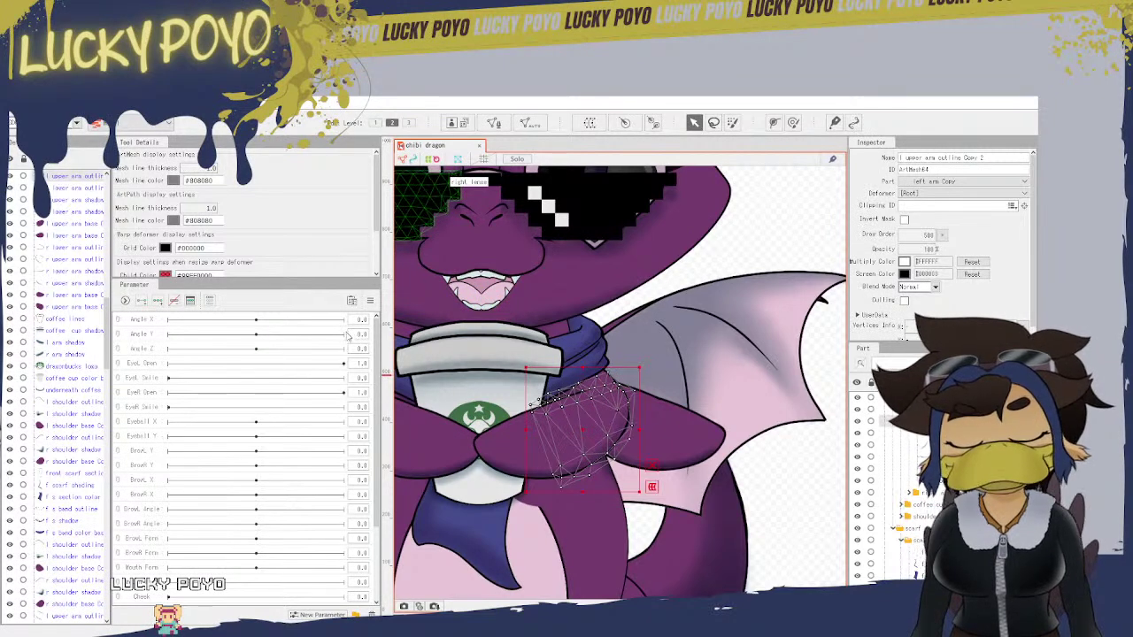